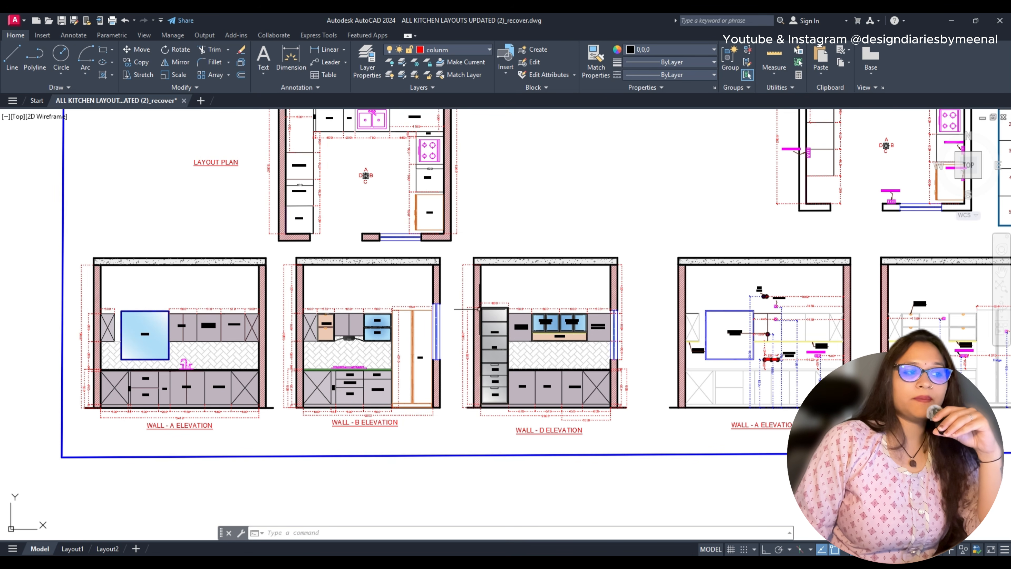
Step: Examine the Wall A, Wall B and Wall D kitchen elevations drawn below the layout plan
middle_drag(447, 314, 546, 310)
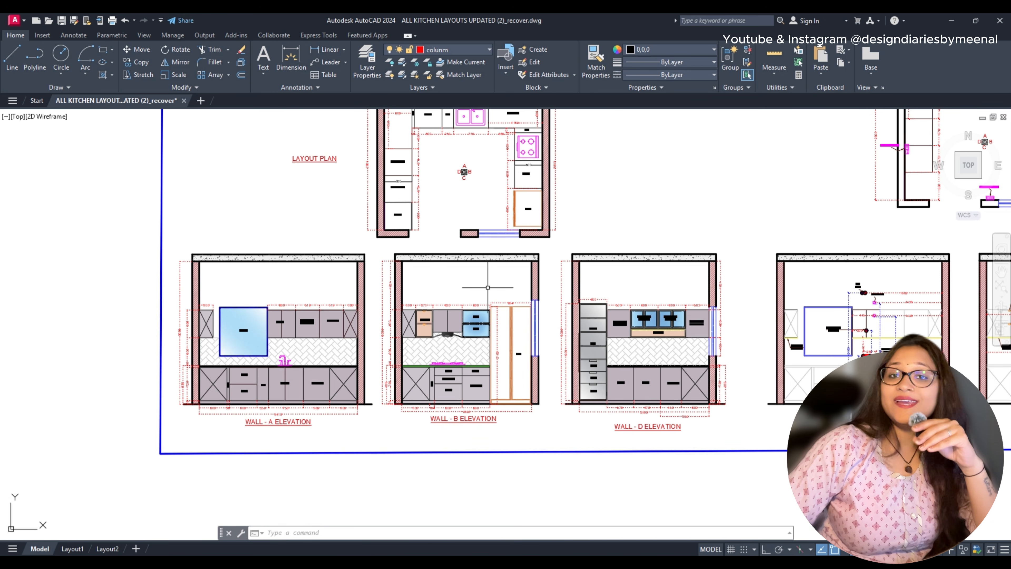
scroll(467, 337, up, 4)
scroll(418, 336, down, 2)
middle_drag(397, 335, 730, 304)
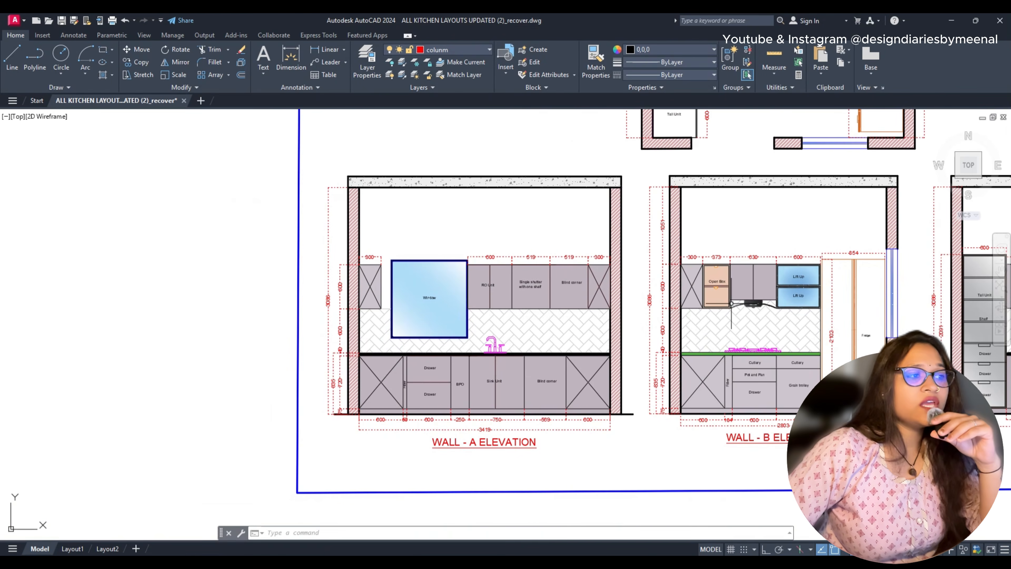
scroll(437, 317, down, 2)
middle_drag(783, 324, 602, 324)
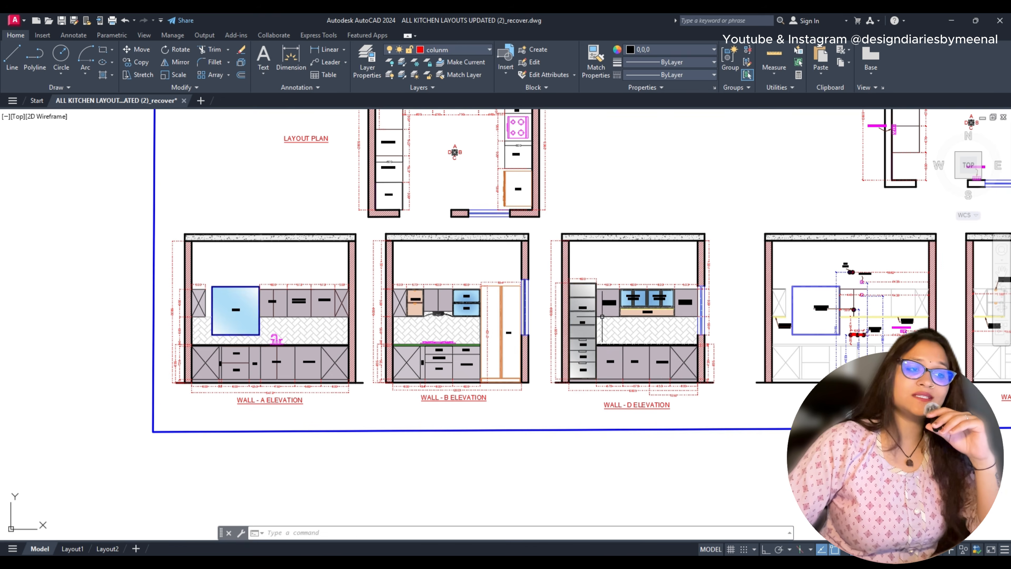
scroll(603, 316, up, 2)
scroll(606, 317, down, 5)
scroll(693, 219, up, 4)
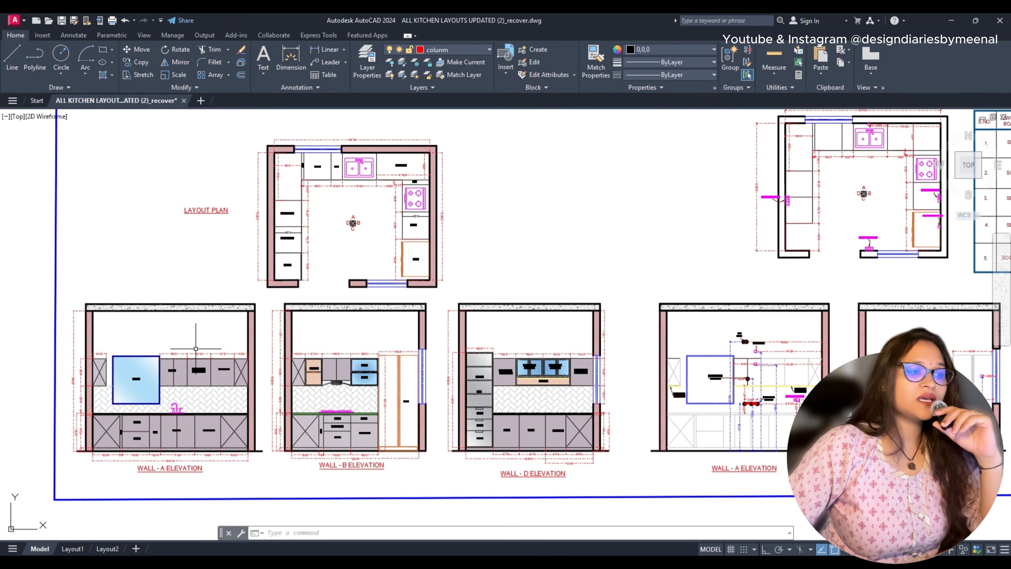
scroll(131, 423, up, 2)
middle_drag(132, 424, 141, 352)
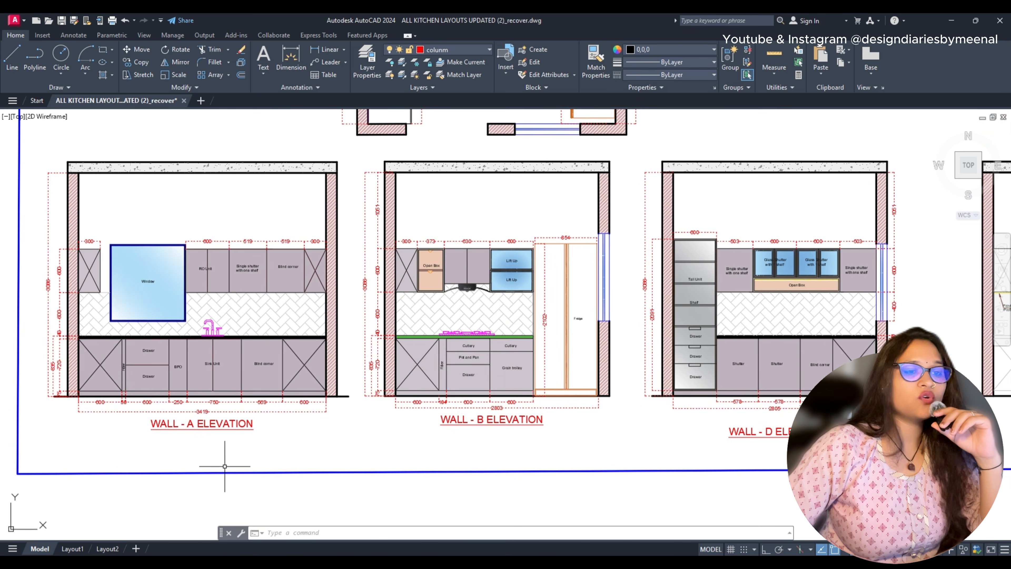
Step: Compare the kitchen layout plan, including its appliances and wall markers A to D, with the elevations below it
middle_drag(723, 332, 684, 453)
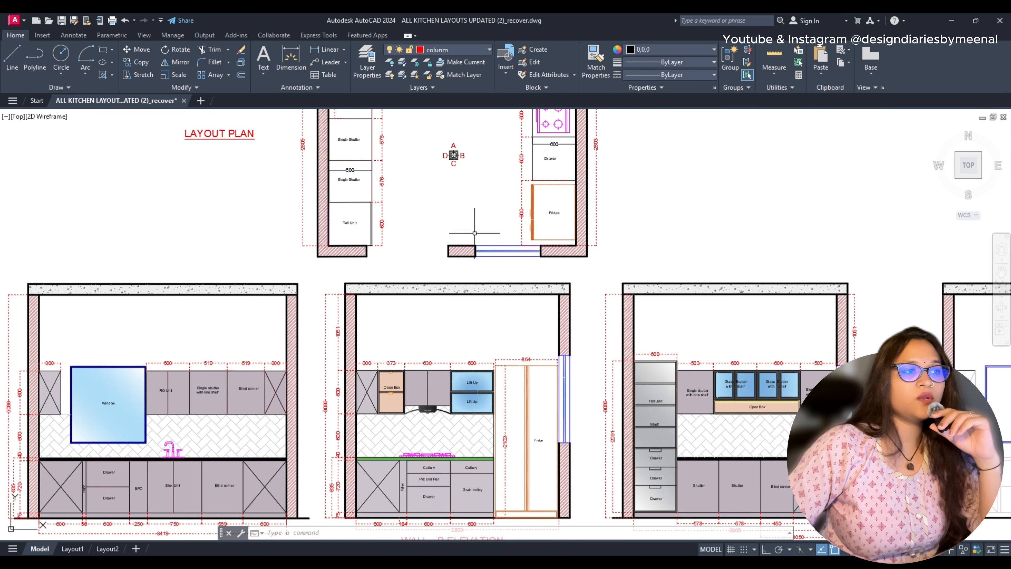
middle_drag(456, 189, 442, 283)
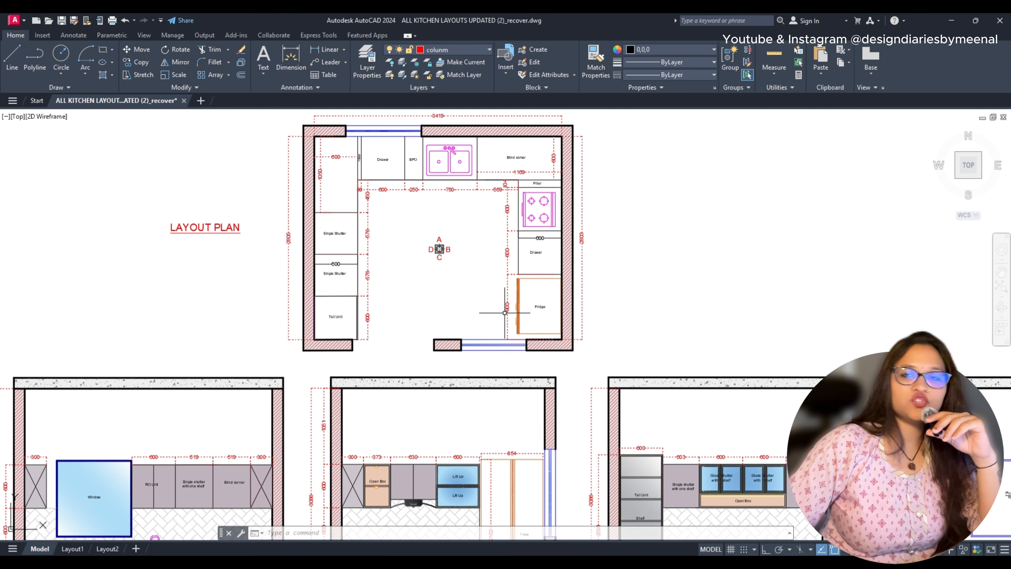
scroll(473, 275, down, 5)
scroll(379, 338, up, 5)
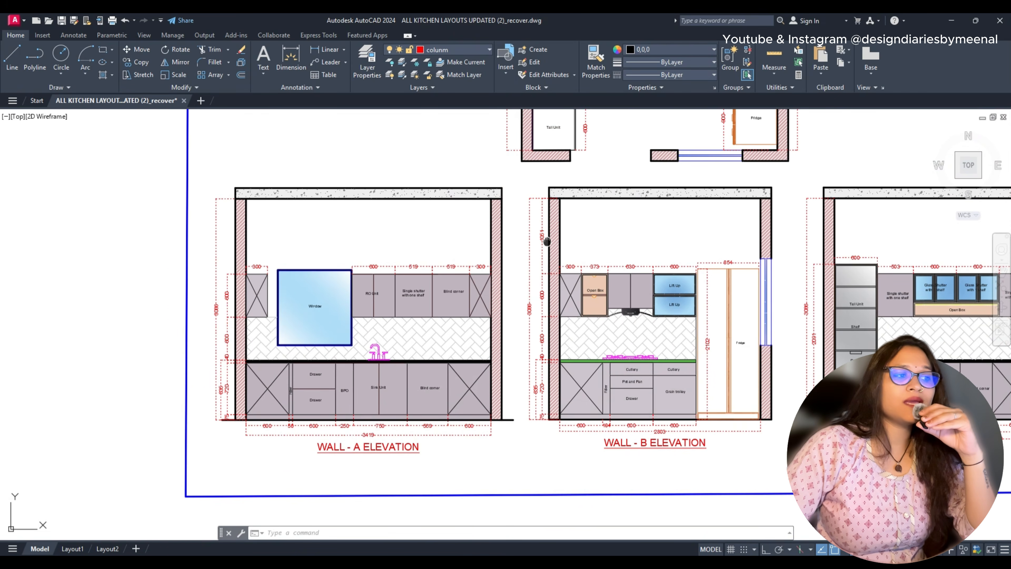
middle_drag(546, 240, 459, 259)
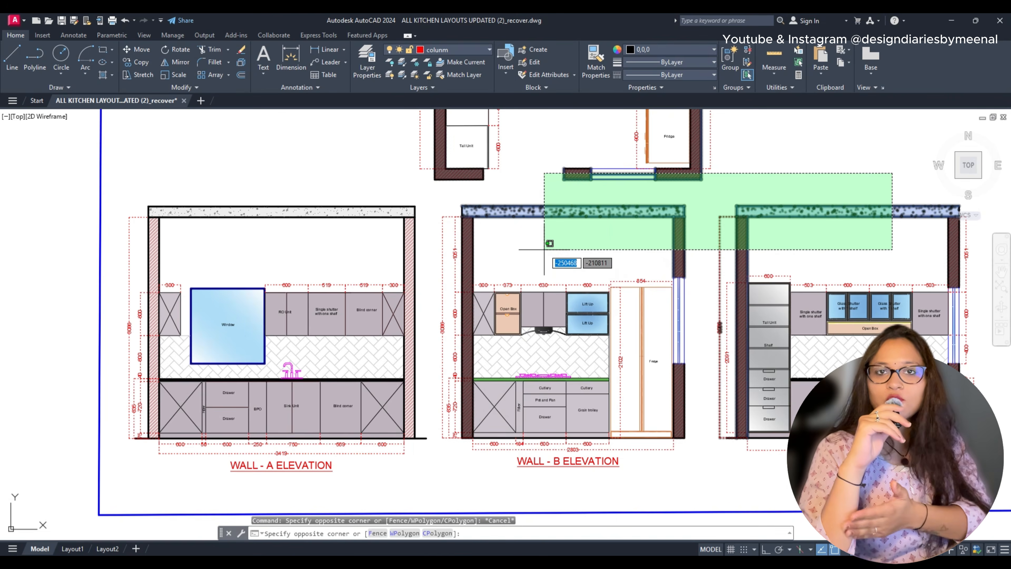
click(580, 184)
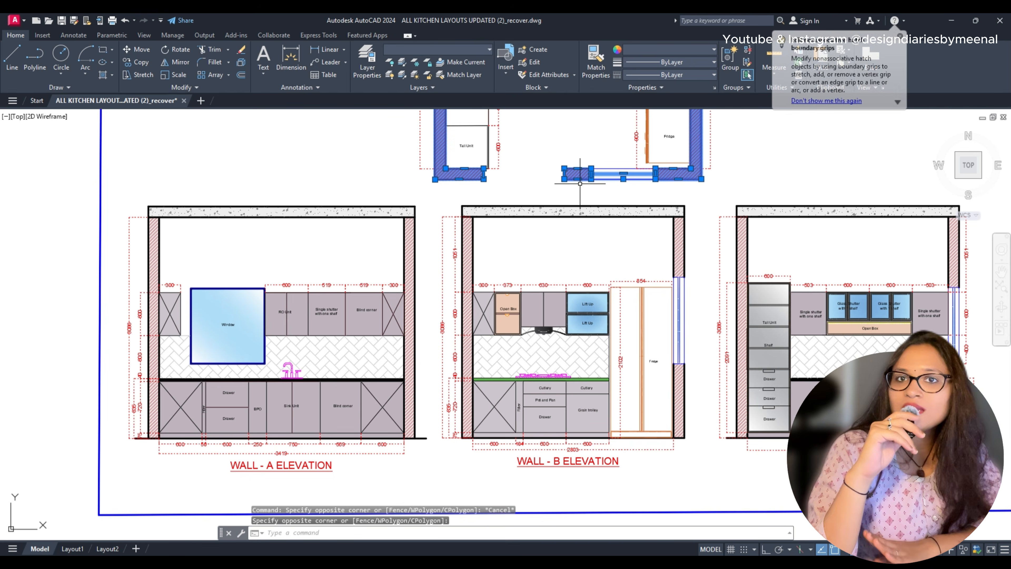
key(Escape)
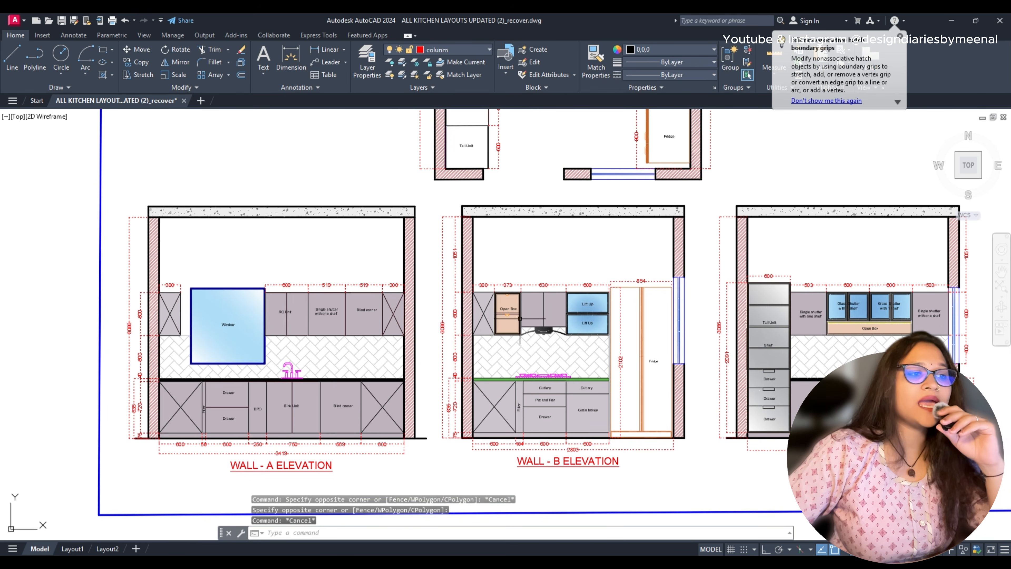
Step: Examine the skirting, base cabinet, countertop, backsplash and wall cabinet heights in the Wall A and Wall B elevations
scroll(580, 184, down, 3)
scroll(318, 262, up, 5)
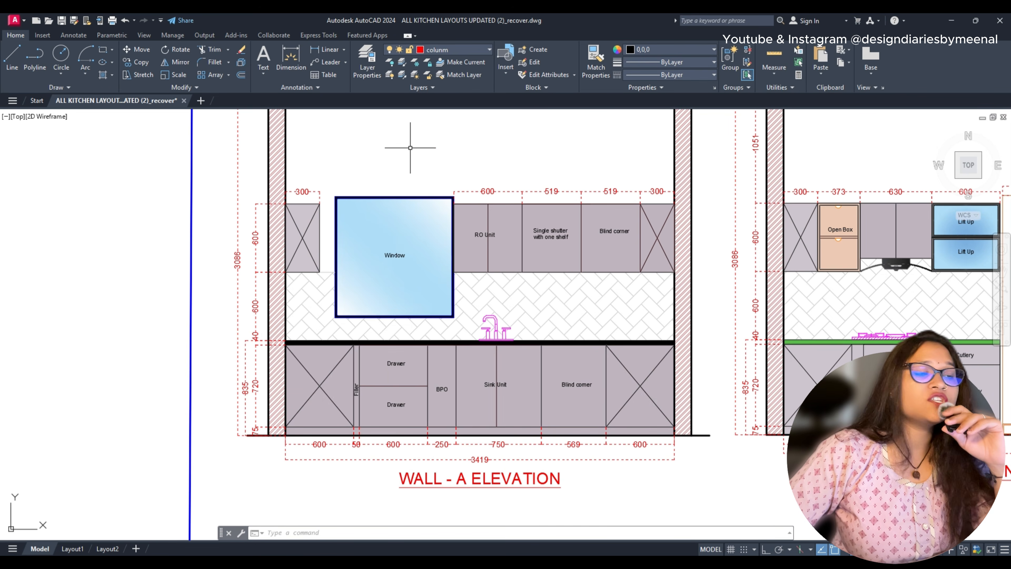
scroll(420, 296, down, 5)
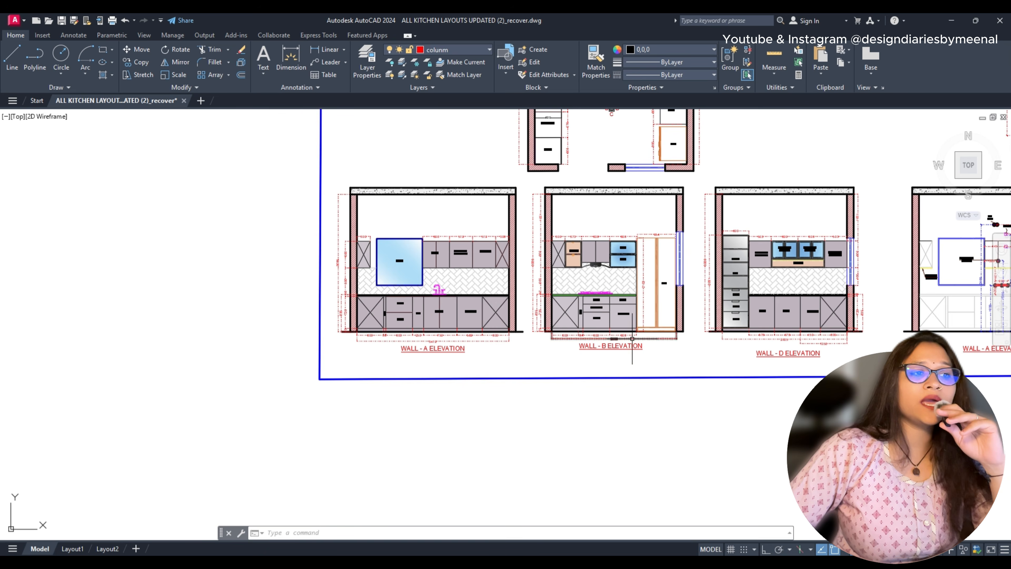
middle_drag(629, 339, 468, 418)
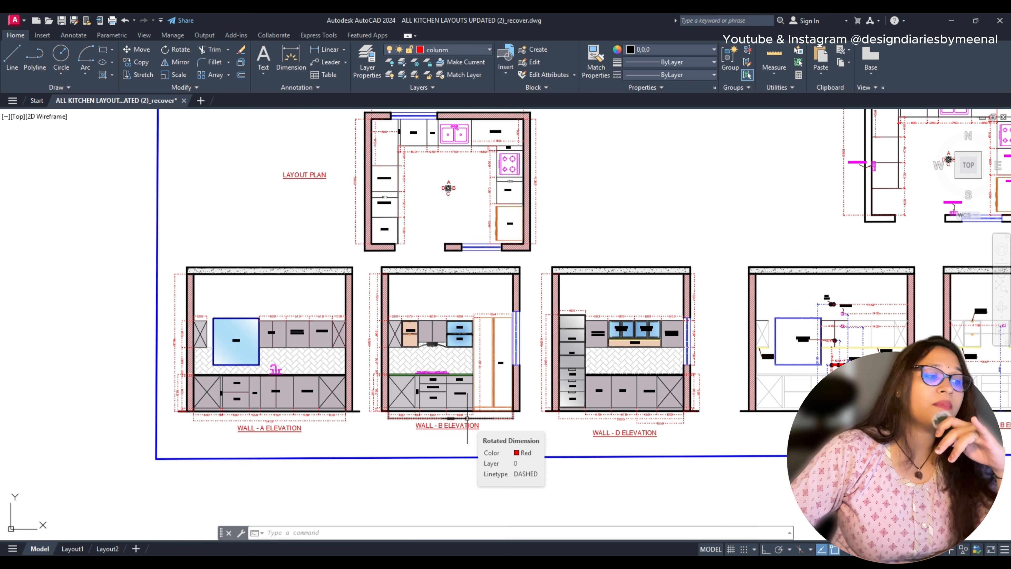
scroll(374, 409, up, 6)
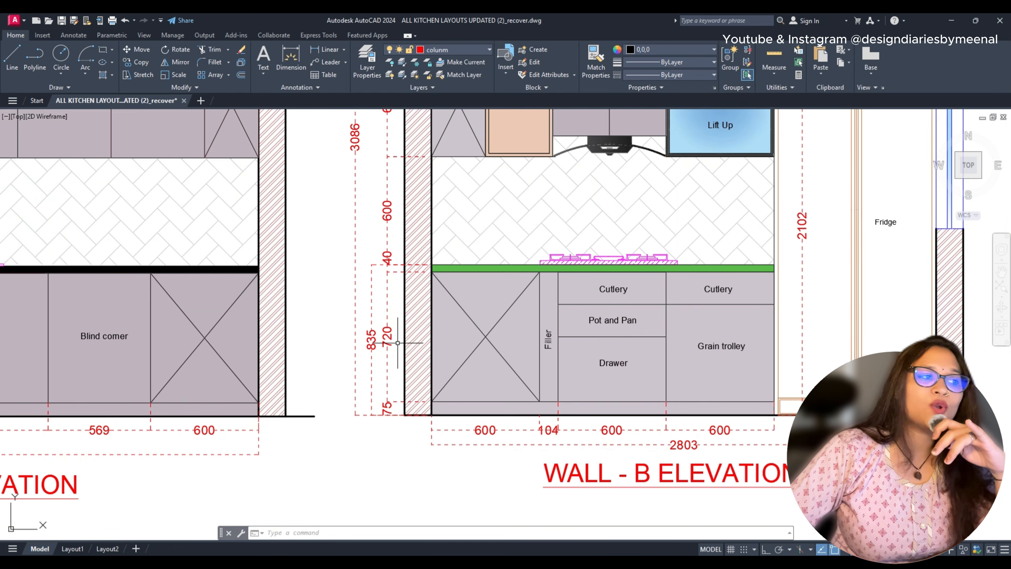
scroll(397, 342, down, 6)
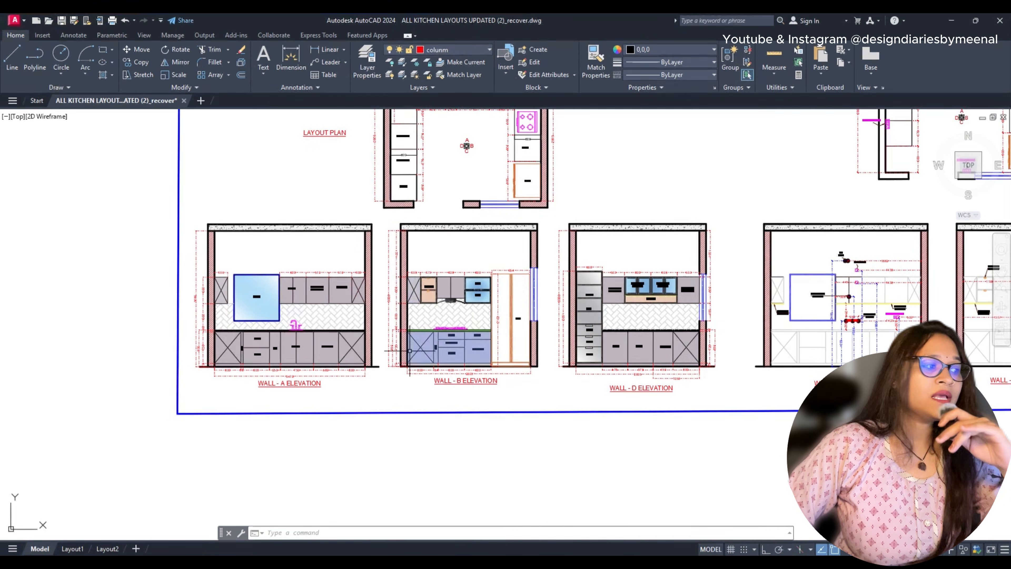
scroll(409, 350, up, 5)
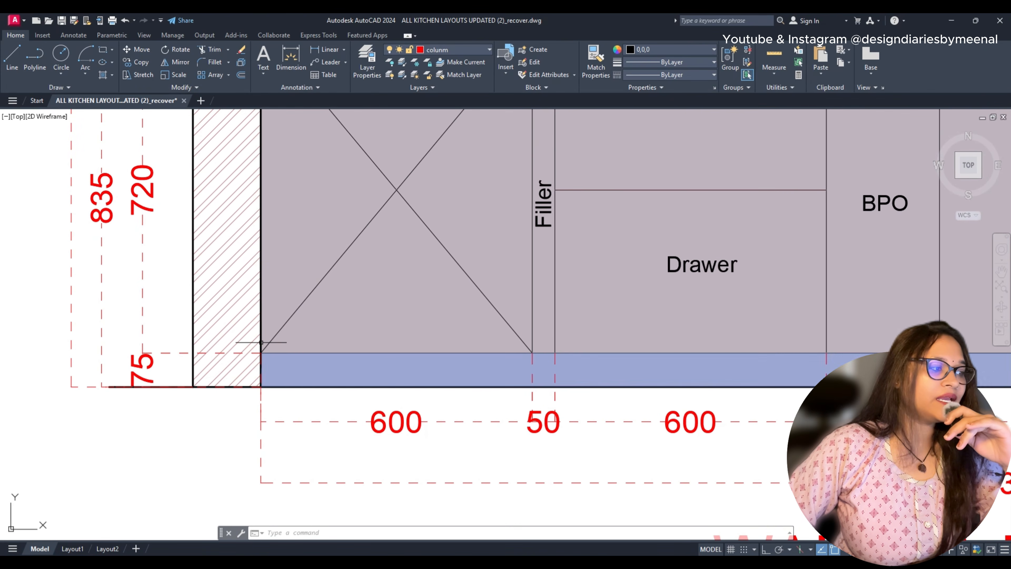
scroll(261, 342, down, 5)
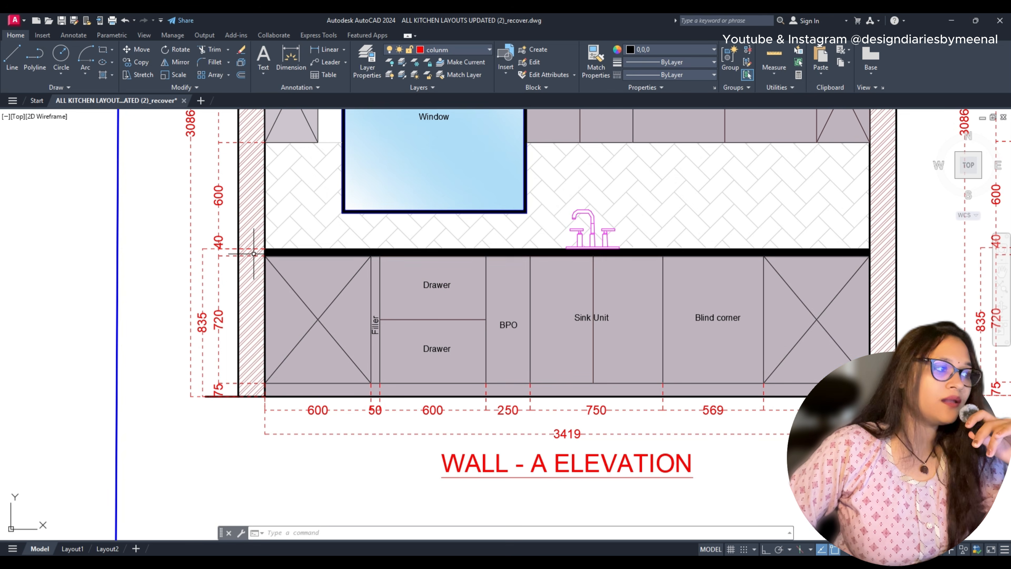
middle_drag(375, 193, 377, 351)
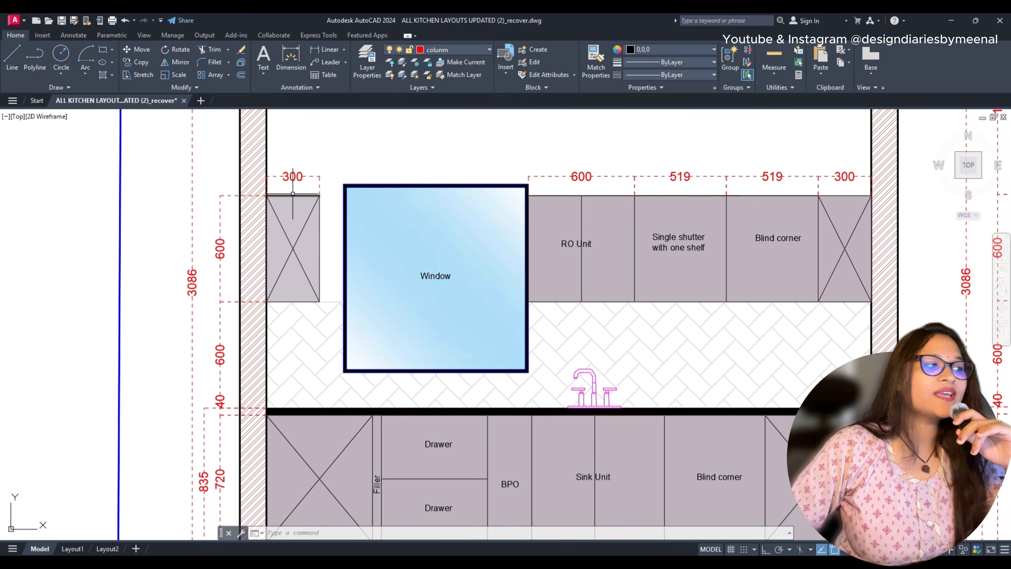
middle_drag(304, 168, 310, 372)
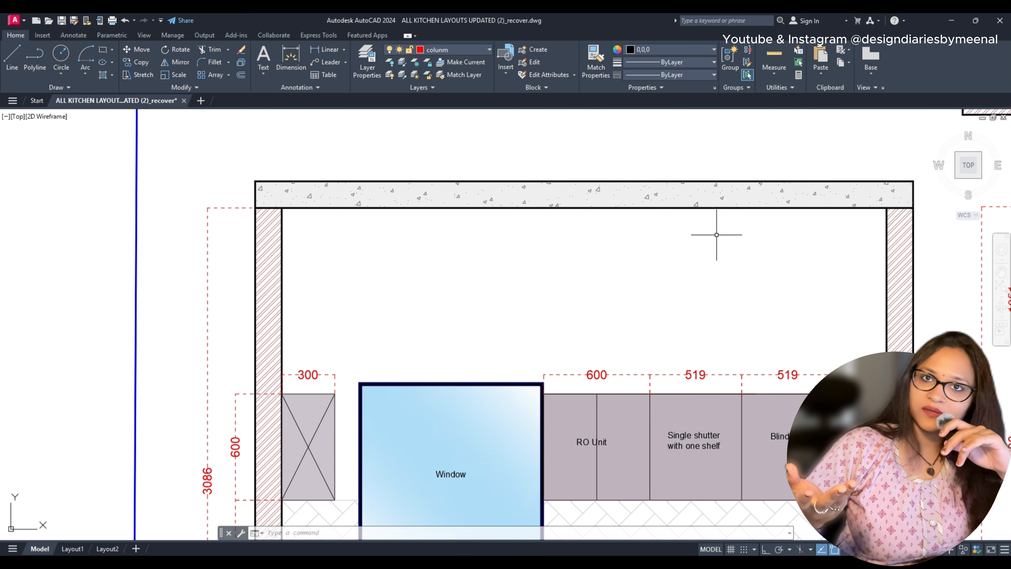
Step: Browse the other kitchen layout sheets in the drawing and inspect an elevation with loft units reaching the ceiling slab
scroll(716, 235, down, 10)
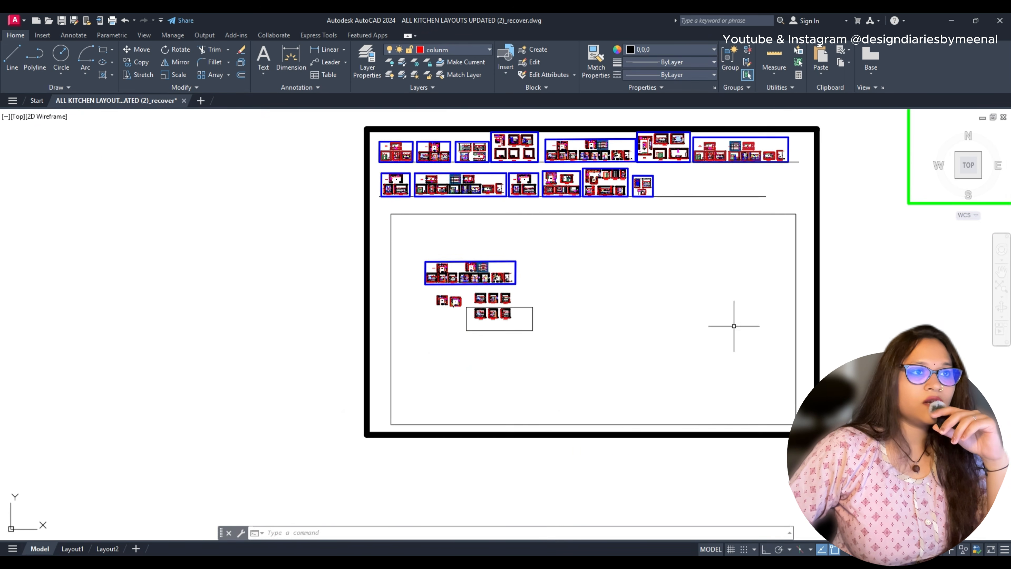
scroll(734, 327, up, 2)
middle_drag(734, 326, 284, 384)
scroll(702, 293, down, 8)
middle_drag(926, 289, 606, 274)
scroll(606, 275, up, 8)
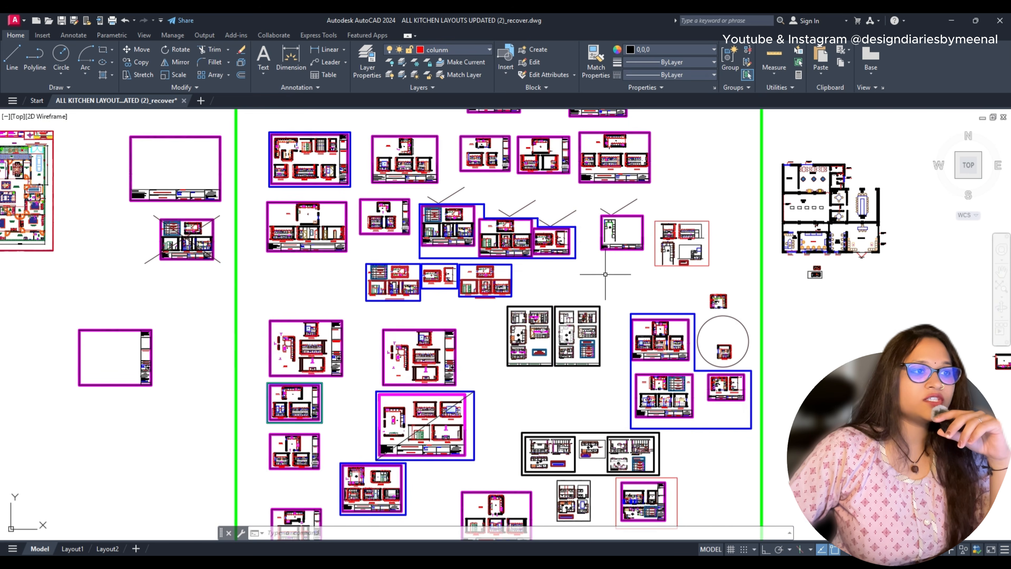
scroll(558, 243, up, 6)
scroll(777, 263, down, 4)
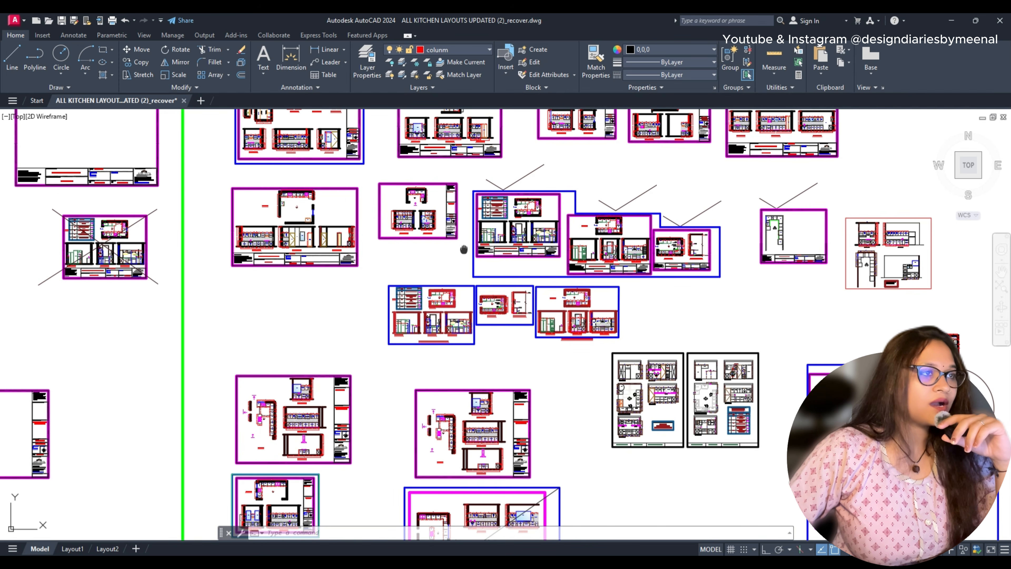
scroll(464, 249, down, 5)
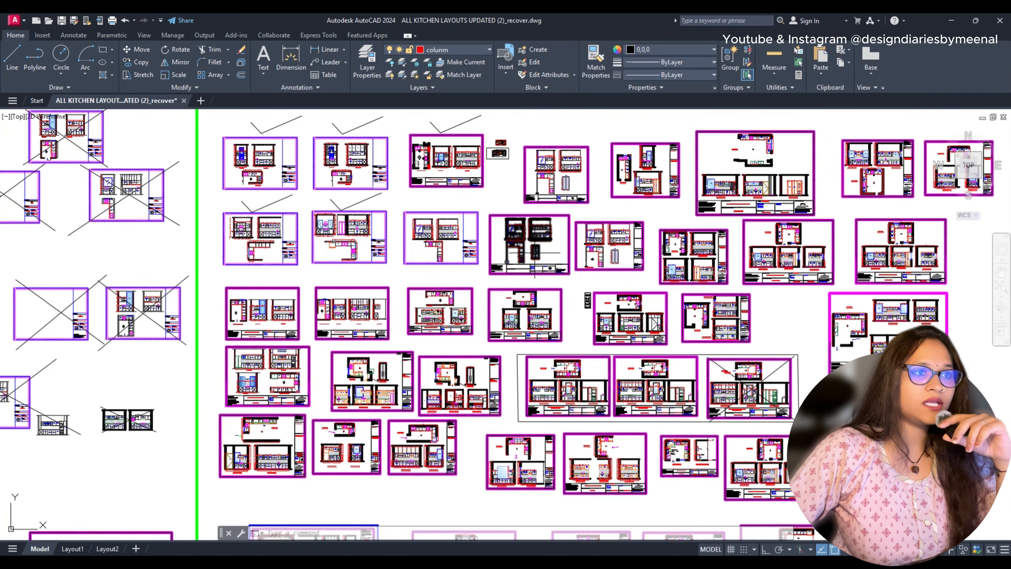
scroll(363, 149, up, 2)
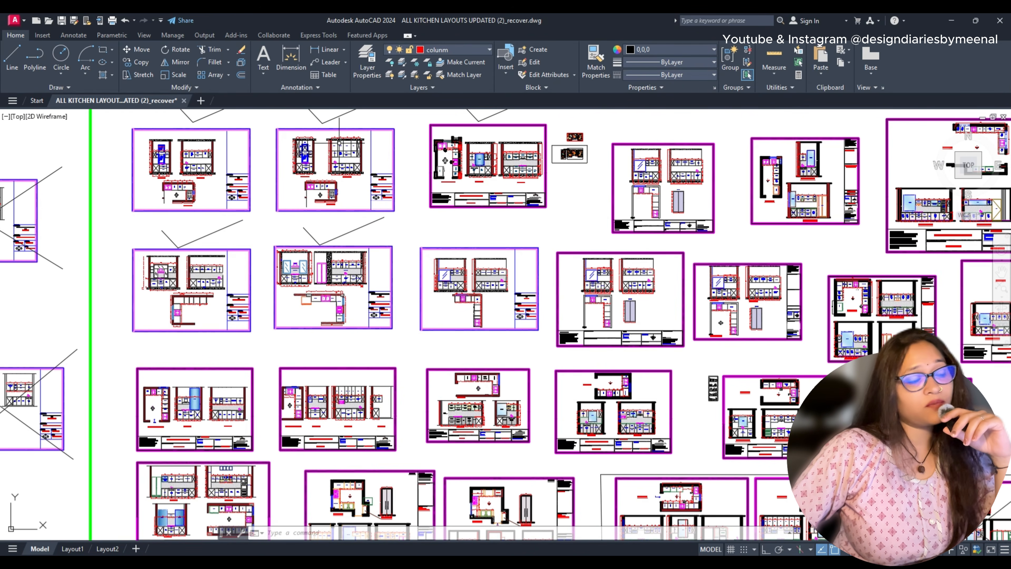
scroll(341, 143, up, 10)
middle_drag(341, 143, 361, 257)
scroll(361, 256, up, 2)
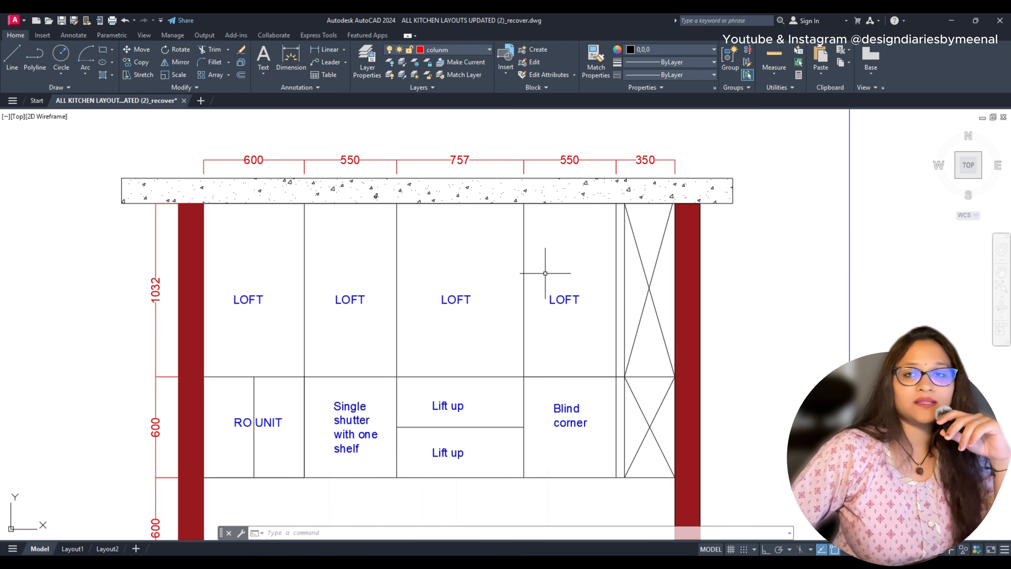
Step: Return to the standalone elevations and inspect the window, cabinet dimensions and herringbone backsplash hatch of the lower Wall A elevation
scroll(852, 263, down, 10)
scroll(858, 259, down, 6)
scroll(647, 333, up, 8)
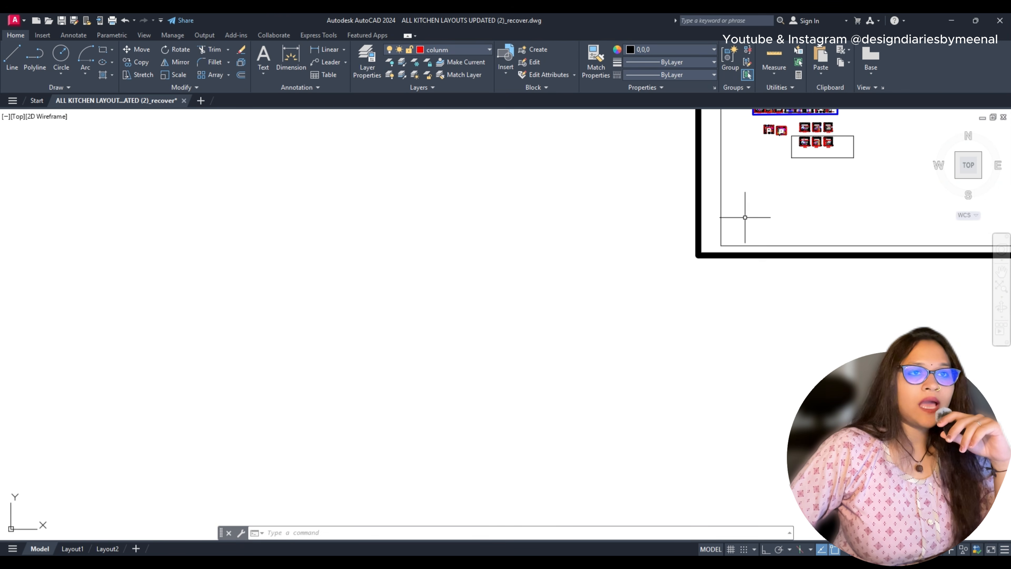
middle_drag(807, 163, 634, 347)
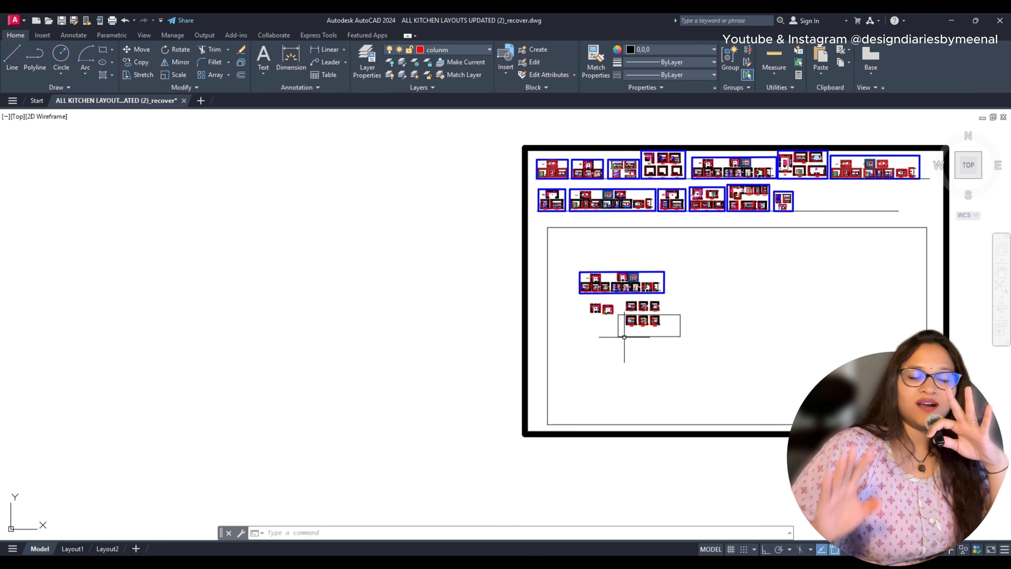
scroll(624, 337, up, 10)
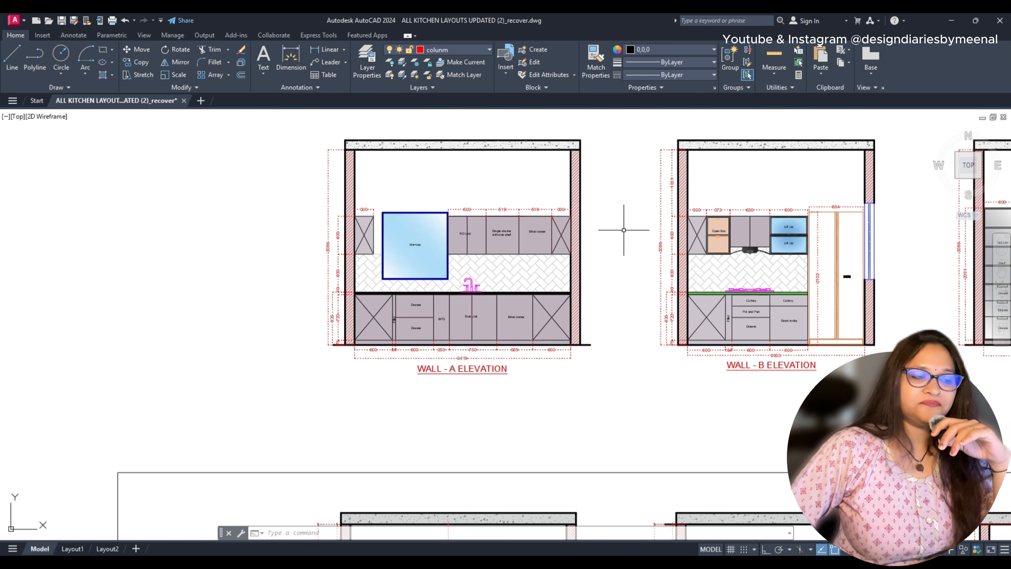
scroll(624, 230, down, 8)
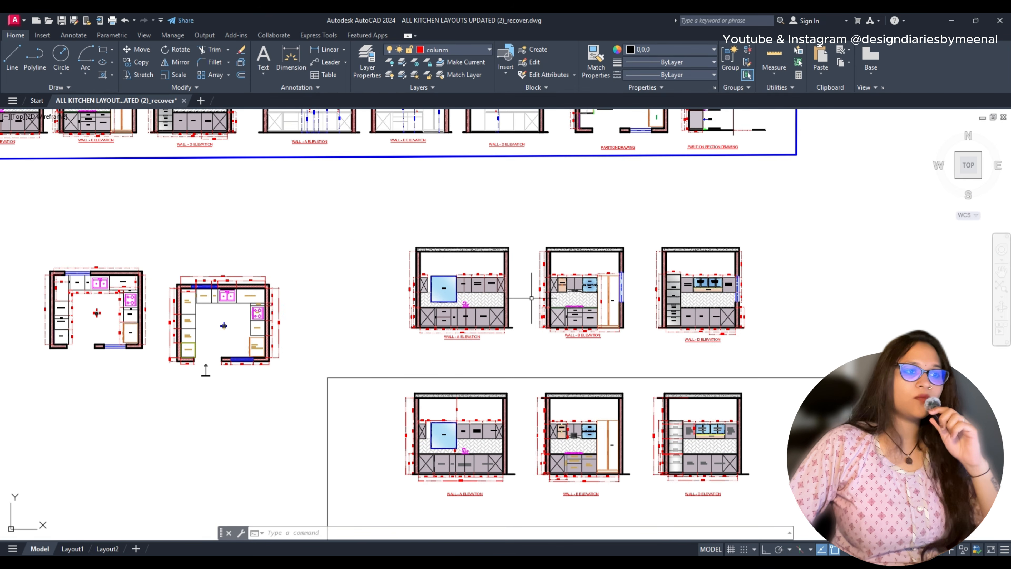
scroll(449, 278, up, 6)
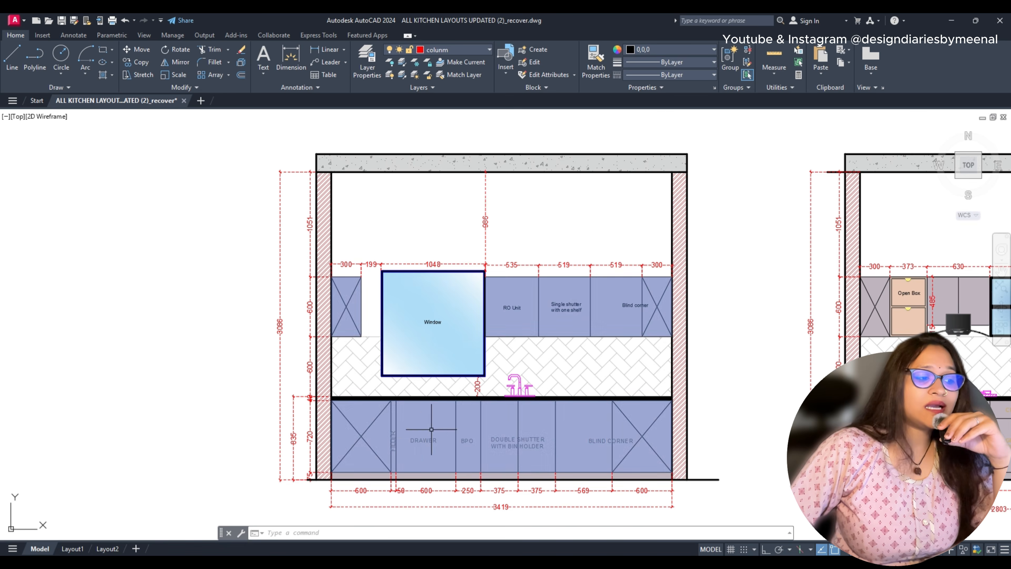
scroll(370, 490, up, 2)
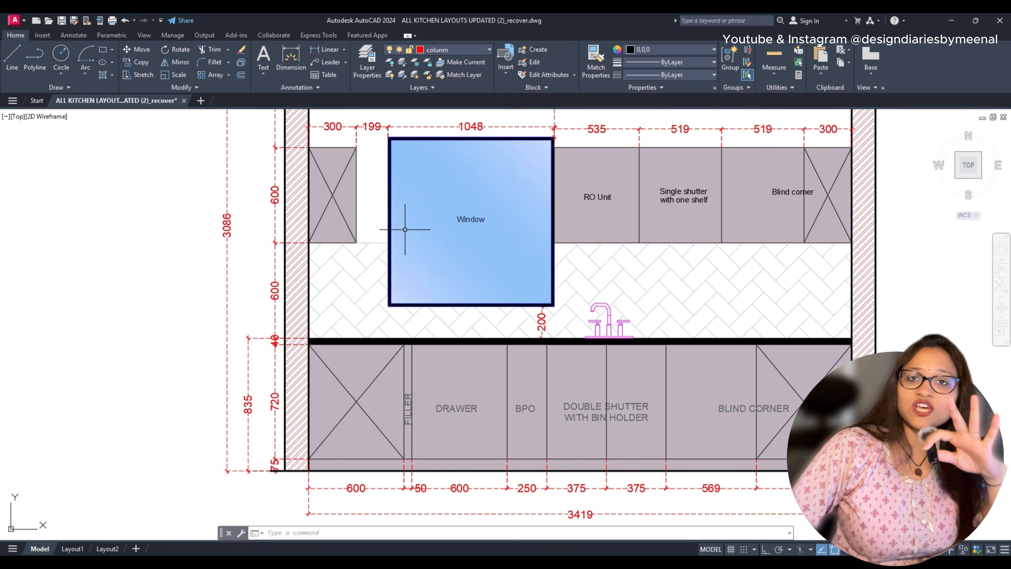
mouse_move(405, 229)
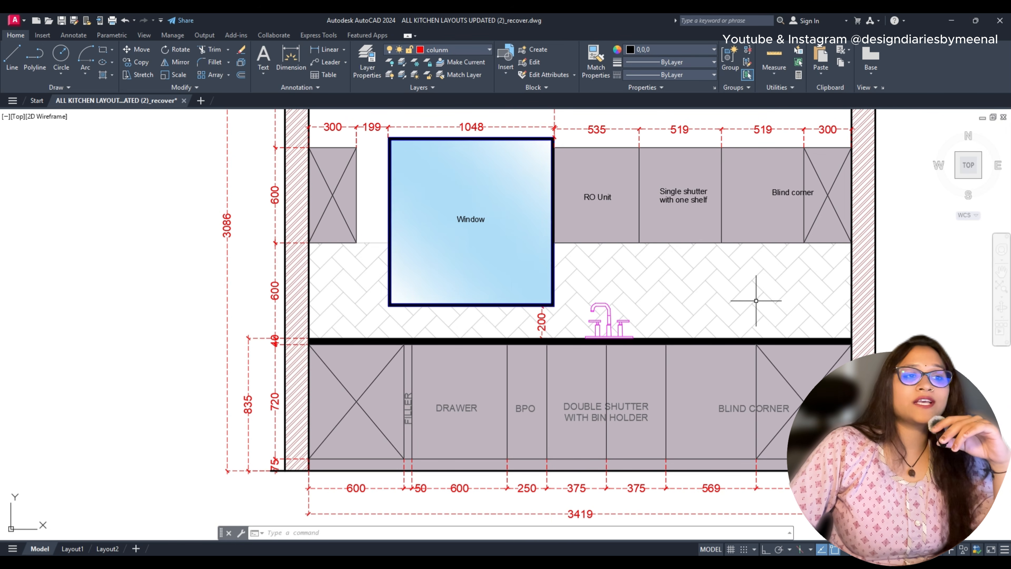
click(672, 275)
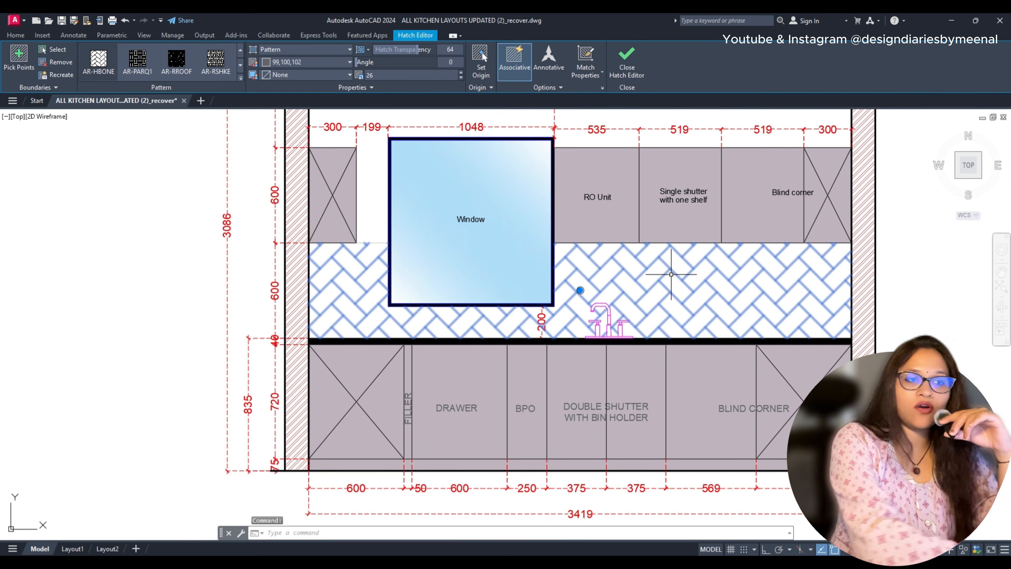
key(Escape)
key(Escape)
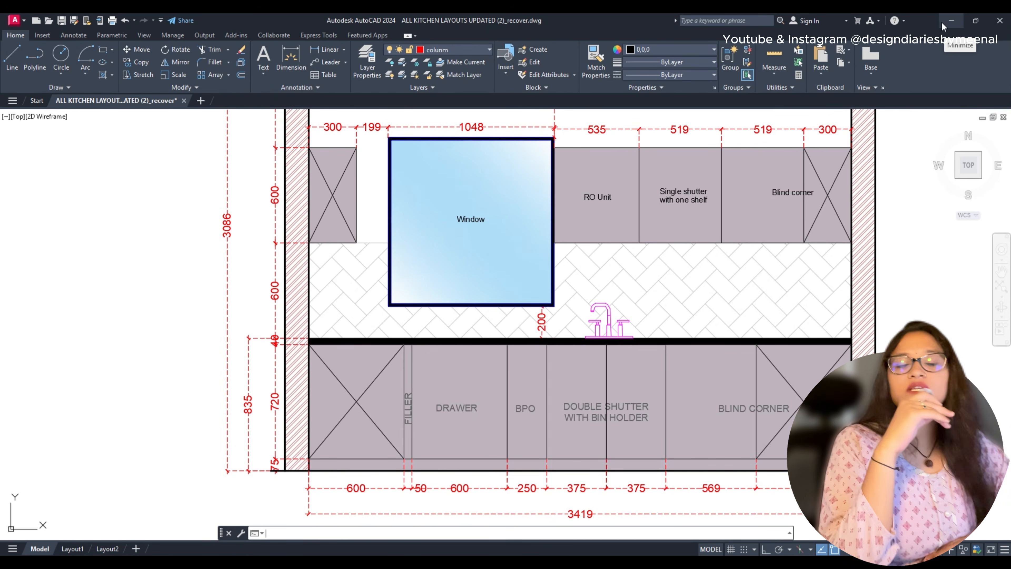
Step: Examine the skirting and base cabinets at the foot of the lower Wall A elevation
scroll(797, 438, down, 1)
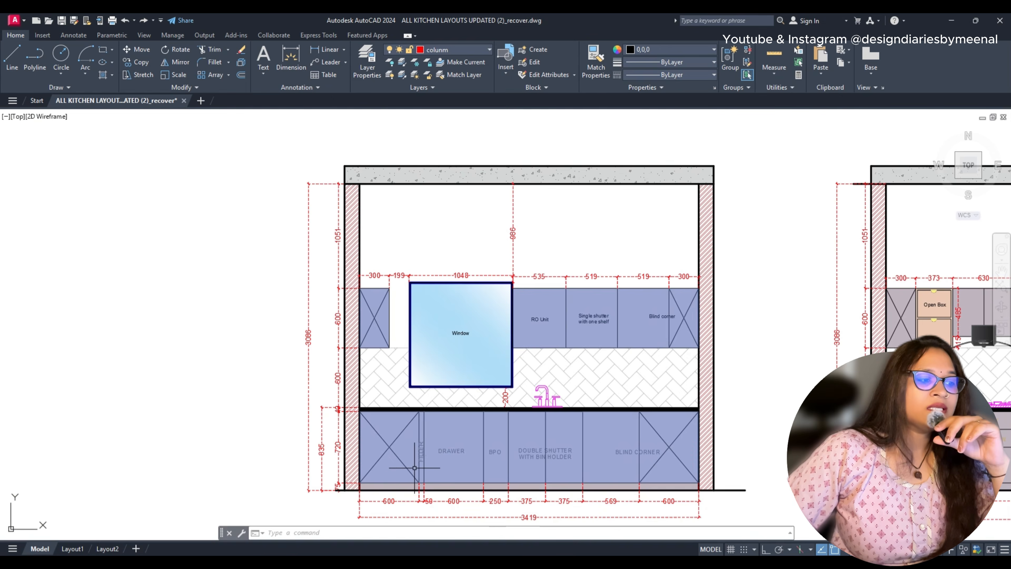
scroll(370, 366, up, 6)
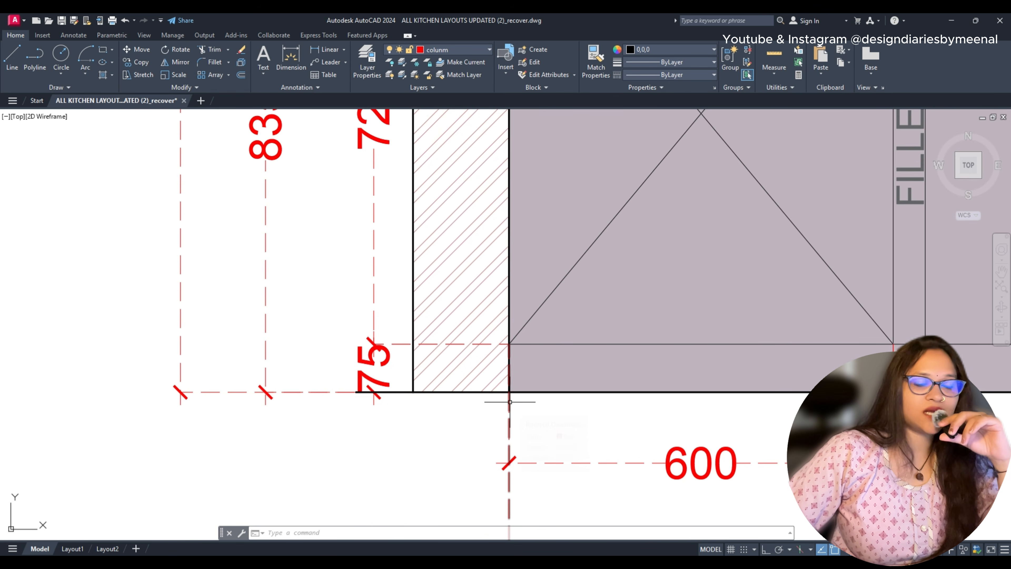
scroll(507, 362, down, 1)
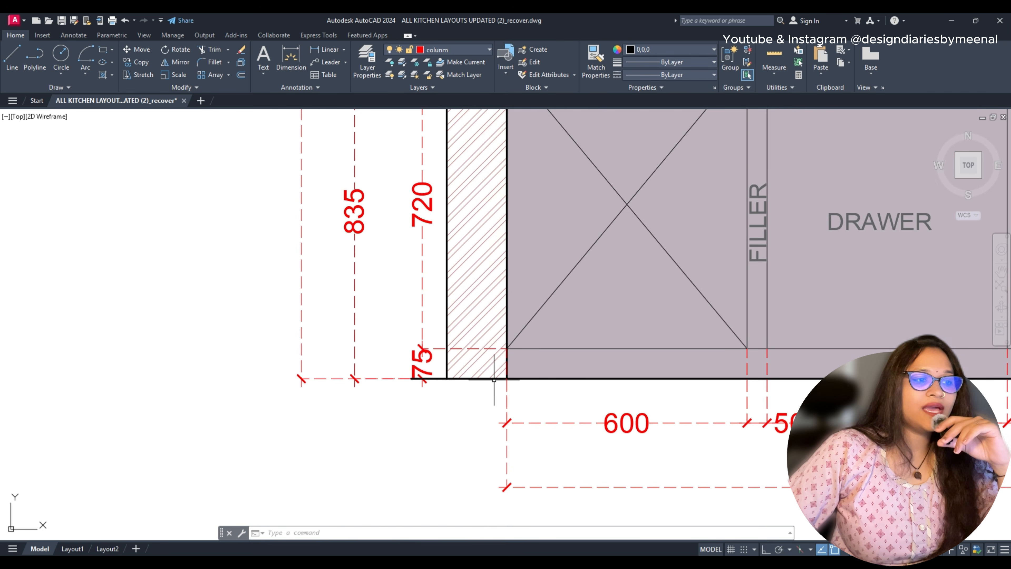
scroll(507, 380, down, 2)
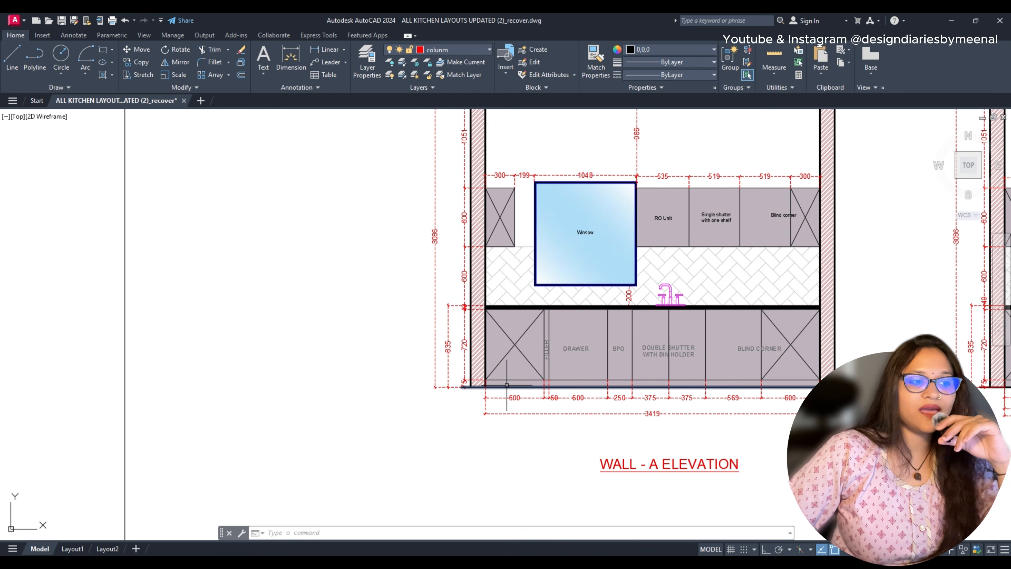
scroll(507, 385, down, 2)
scroll(507, 385, up, 4)
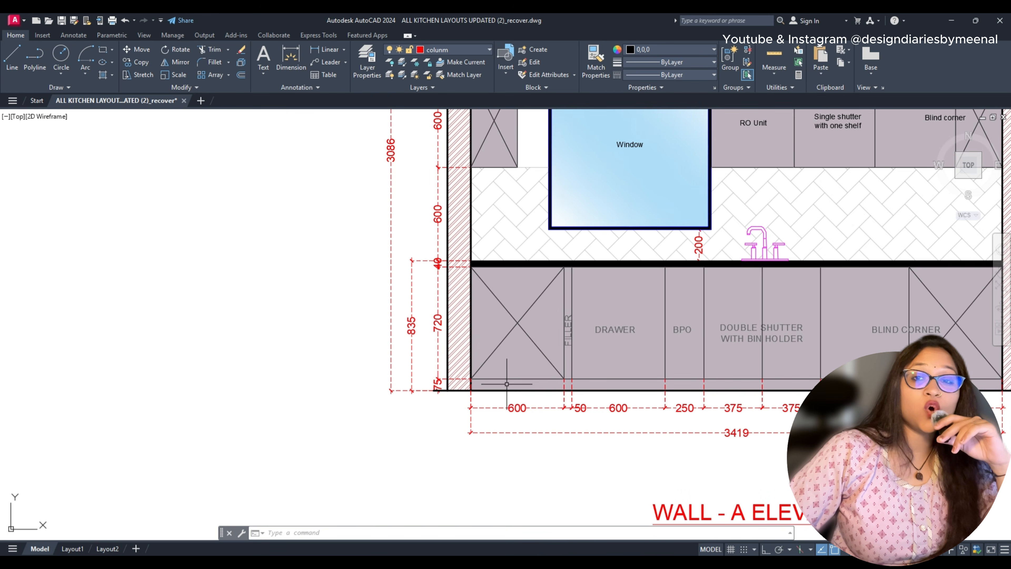
scroll(507, 384, down, 3)
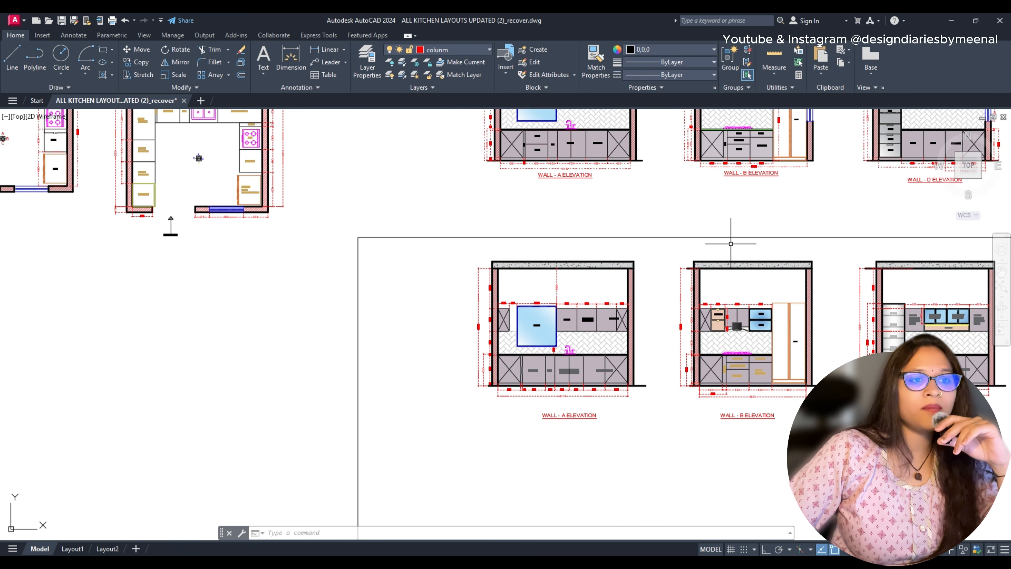
Step: Find the section drawing in the framed kitchen sheet and inspect the shutter's lower edge beside the skirting
mouse_move(640, 287)
middle_down()
mouse_move(417, 359)
mouse_move(406, 397)
middle_up()
scroll(756, 288, down, 2)
middle_drag(570, 219, 569, 334)
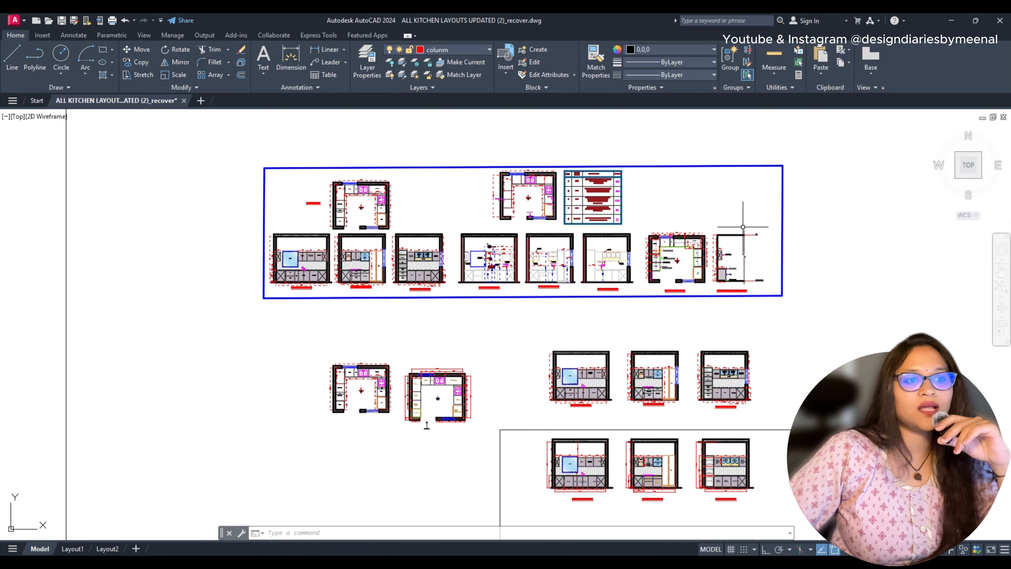
scroll(611, 405, up, 10)
scroll(612, 405, up, 2)
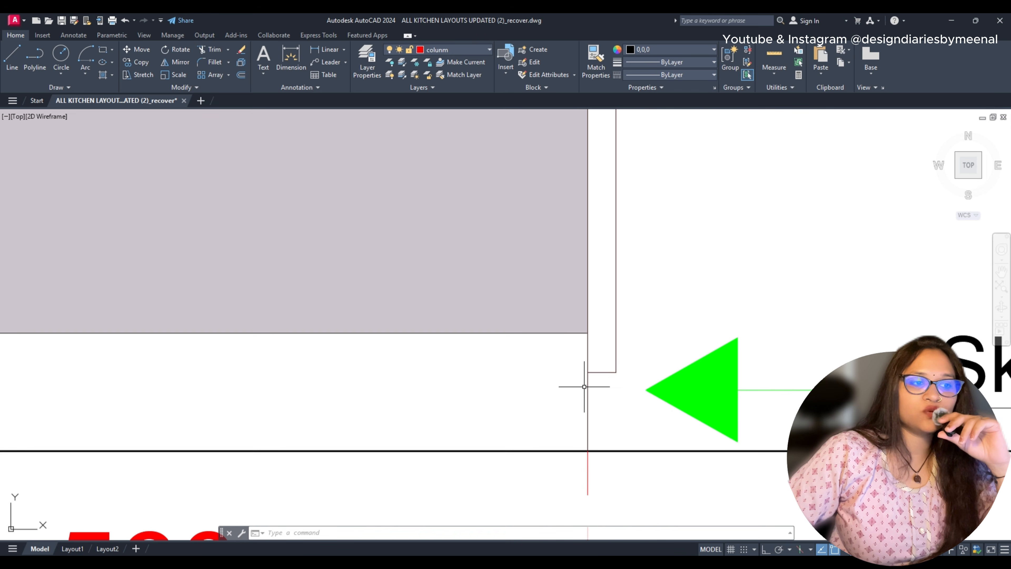
click(616, 372)
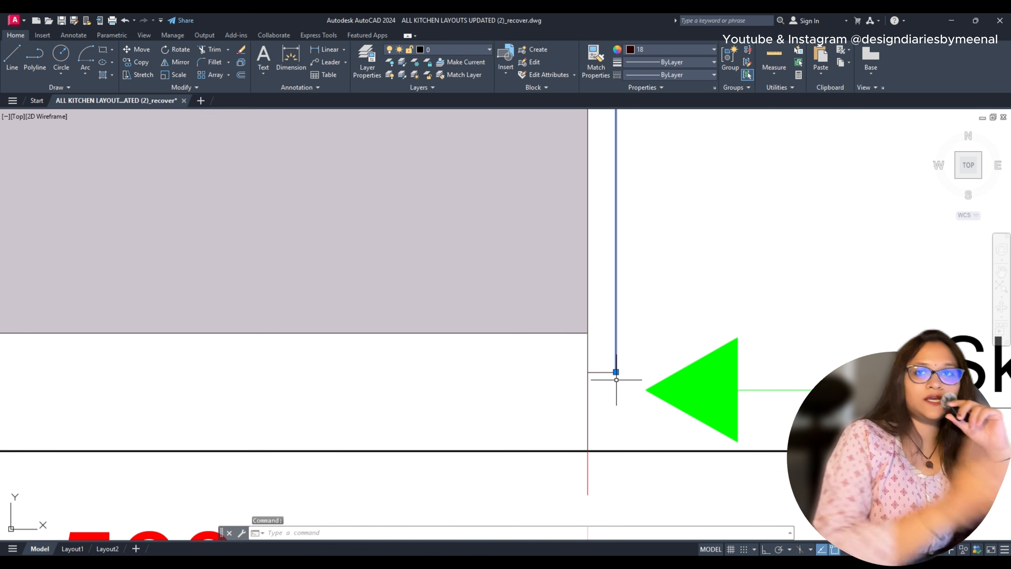
key(Escape)
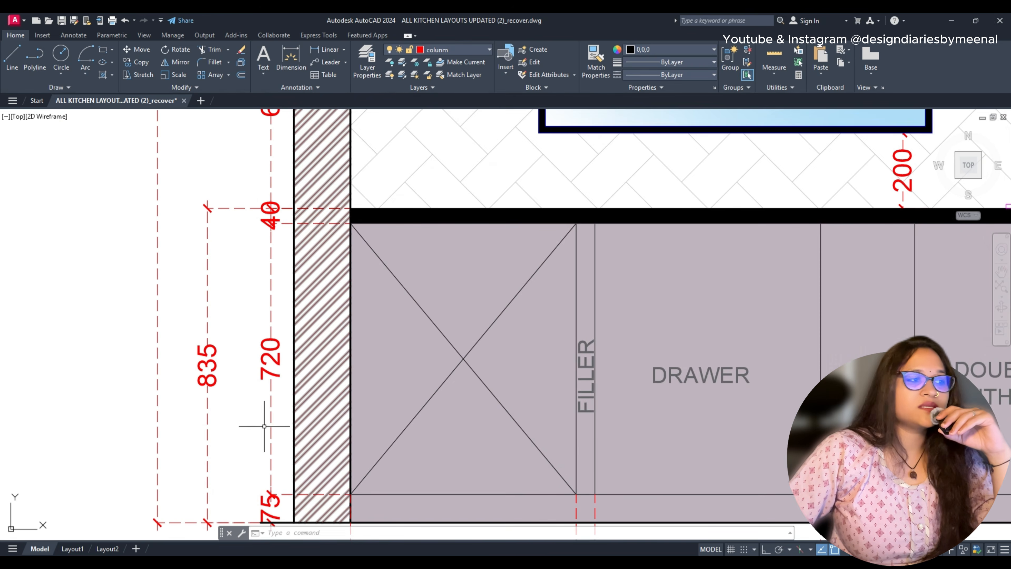
Step: Inspect the countertop, base cabinet and overall counter height dimensions of the lower Wall A elevation
click(395, 310)
scroll(425, 284, down, 2)
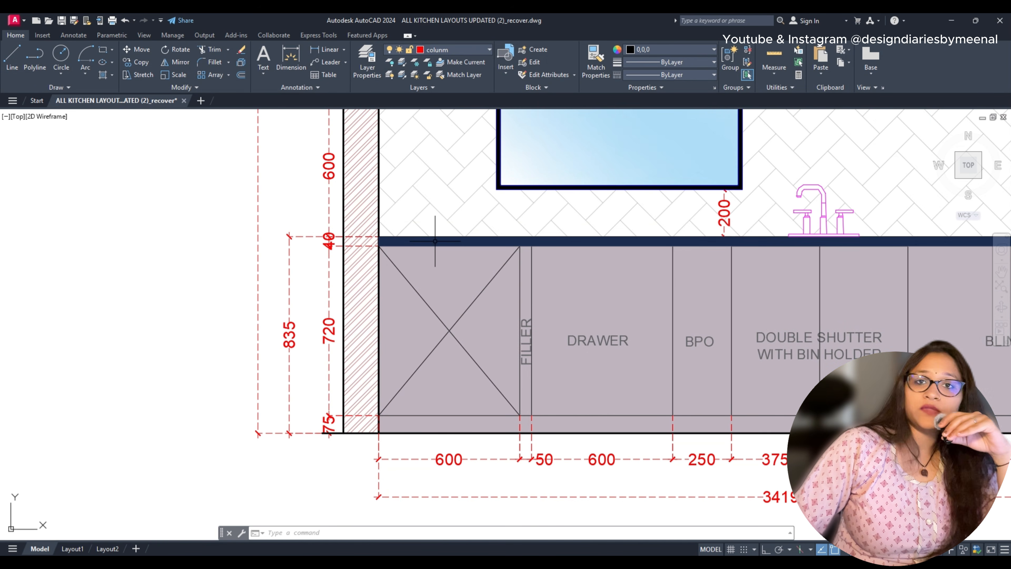
click(314, 331)
click(279, 350)
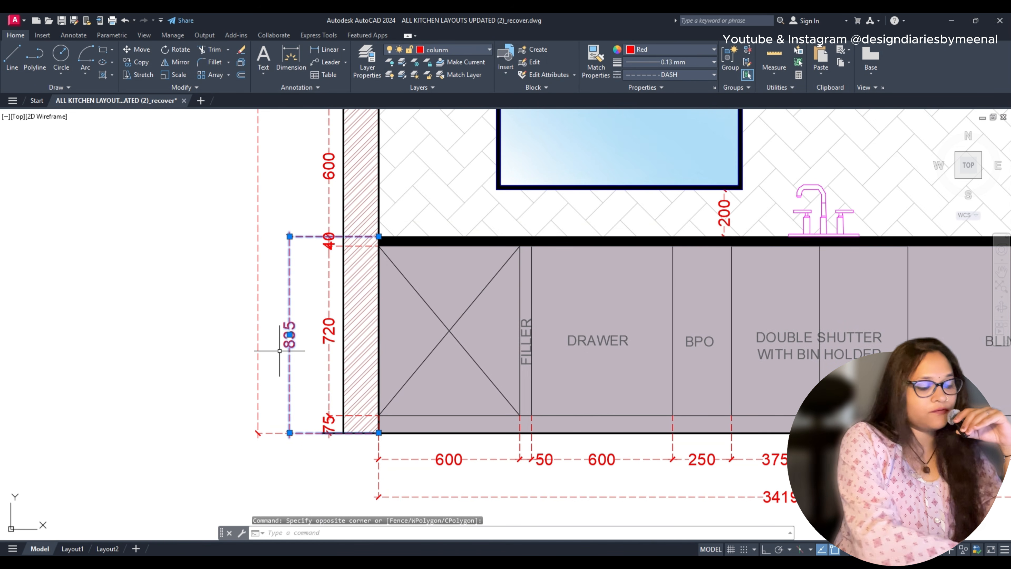
key(Escape)
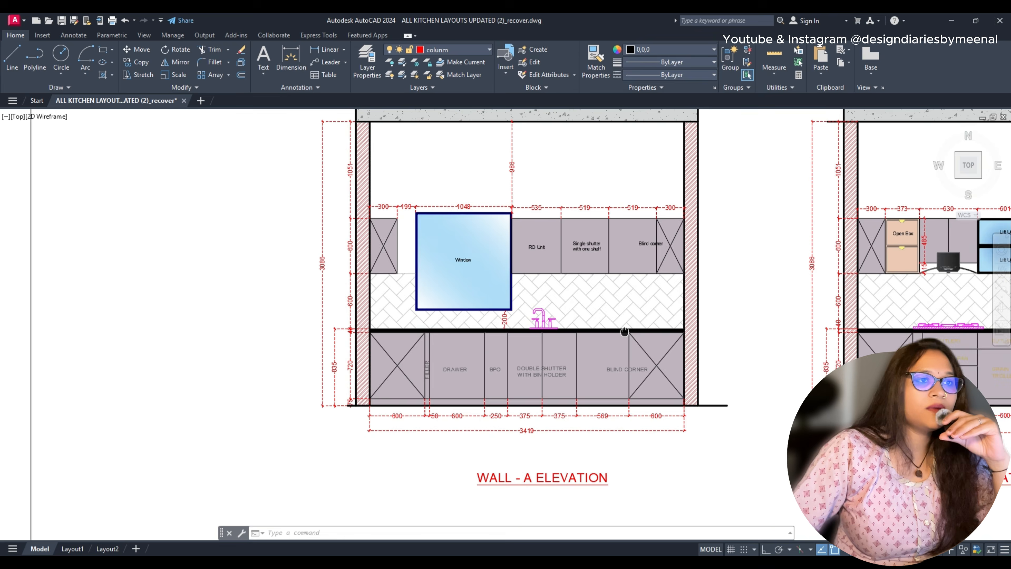
middle_drag(625, 332, 615, 347)
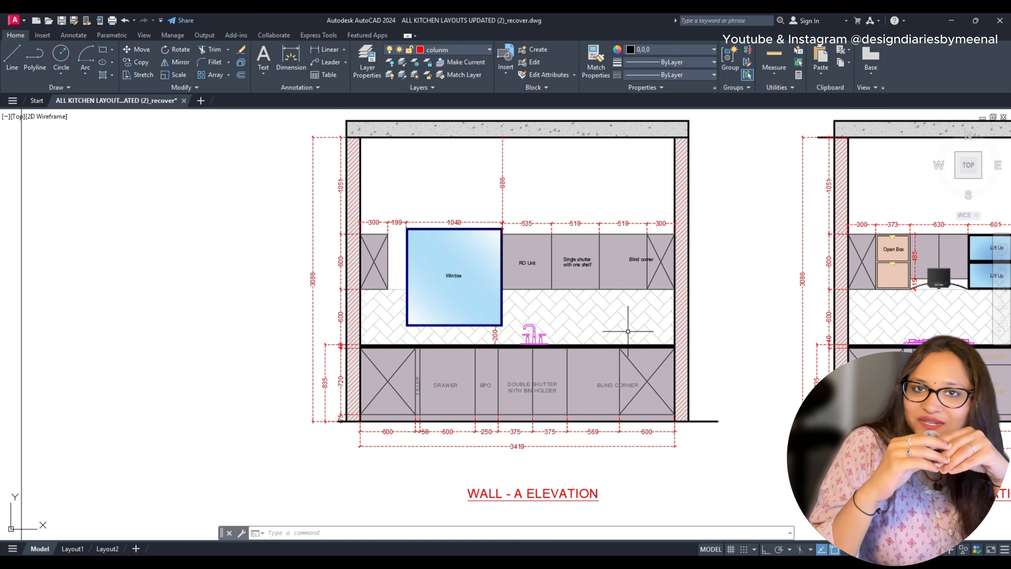
Step: Go to the kitchen layout plan and examine the units along Wall A relative to the central wall markers
scroll(532, 335, up, 1)
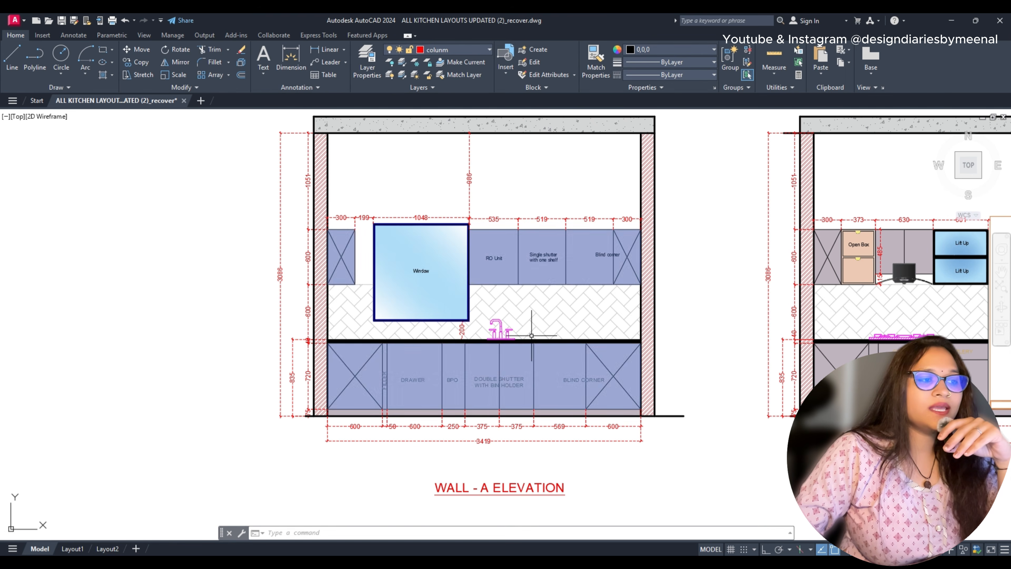
scroll(531, 336, down, 5)
mouse_move(538, 275)
middle_down()
mouse_move(539, 414)
mouse_move(549, 412)
middle_up()
scroll(637, 339, down, 5)
middle_drag(503, 308, 662, 324)
scroll(536, 325, up, 10)
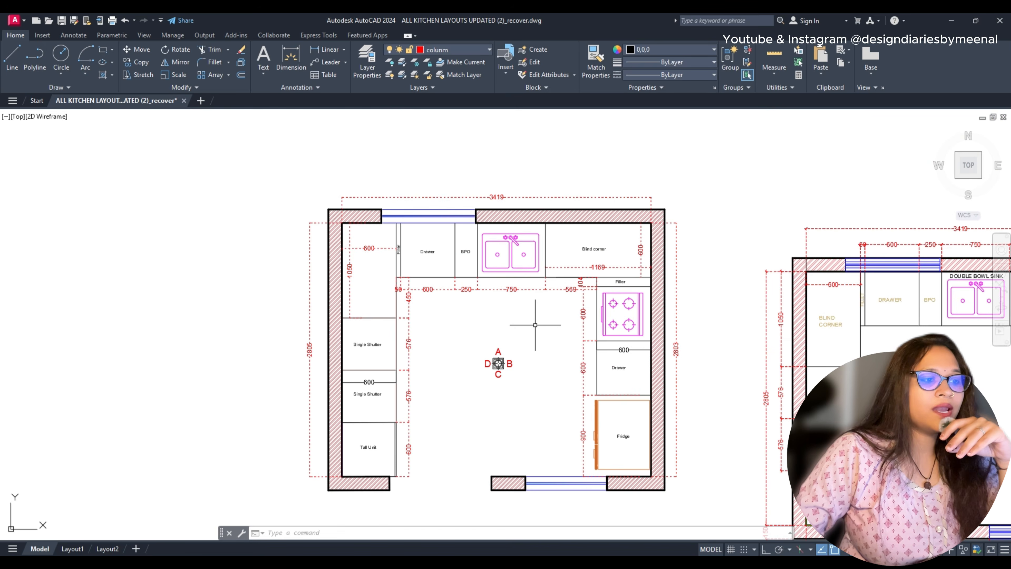
scroll(455, 263, up, 2)
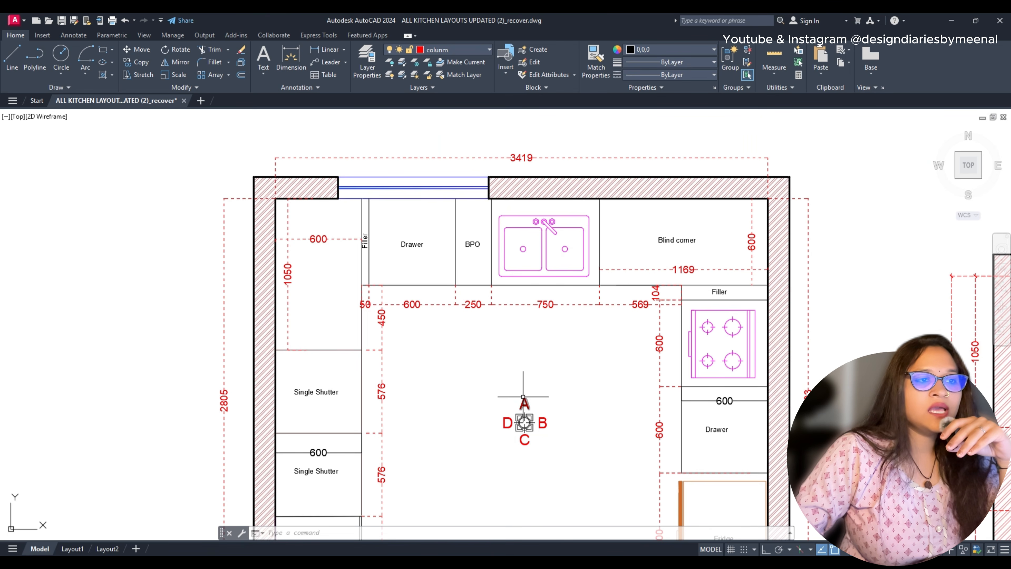
Step: Return to the lower Wall A elevation and examine its window, wall cabinets and base unit arrangement against the plan
scroll(482, 231, down, 8)
middle_drag(701, 420, 550, 315)
scroll(690, 246, up, 6)
middle_drag(666, 372, 668, 336)
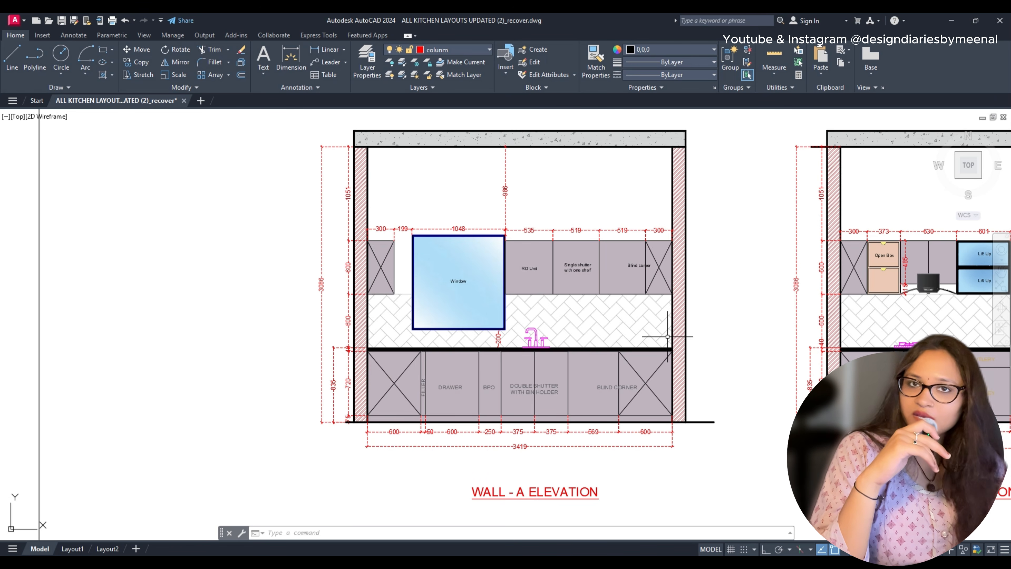
scroll(397, 290, down, 4)
scroll(614, 289, up, 4)
middle_drag(178, 274, 650, 316)
scroll(580, 315, up, 2)
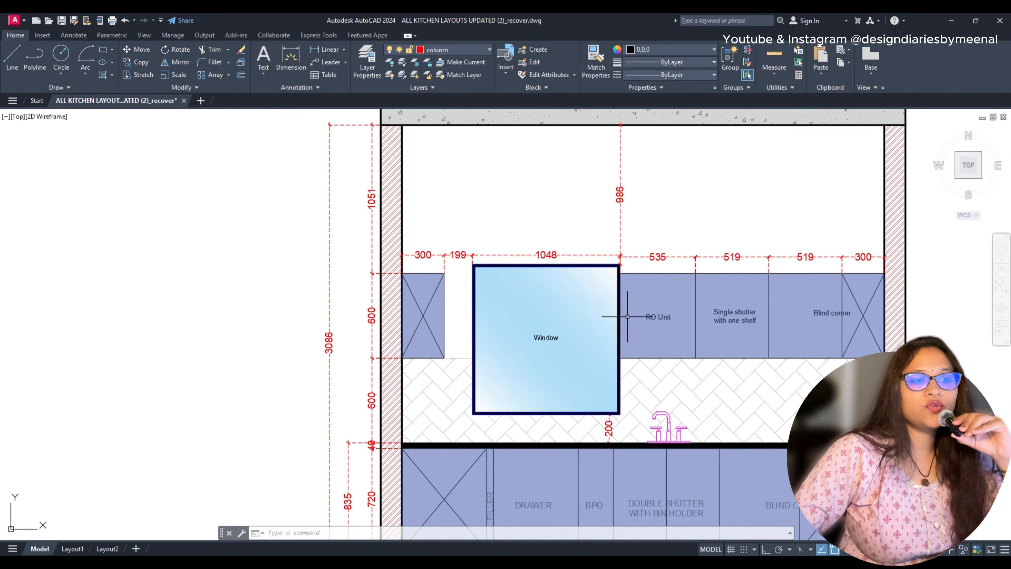
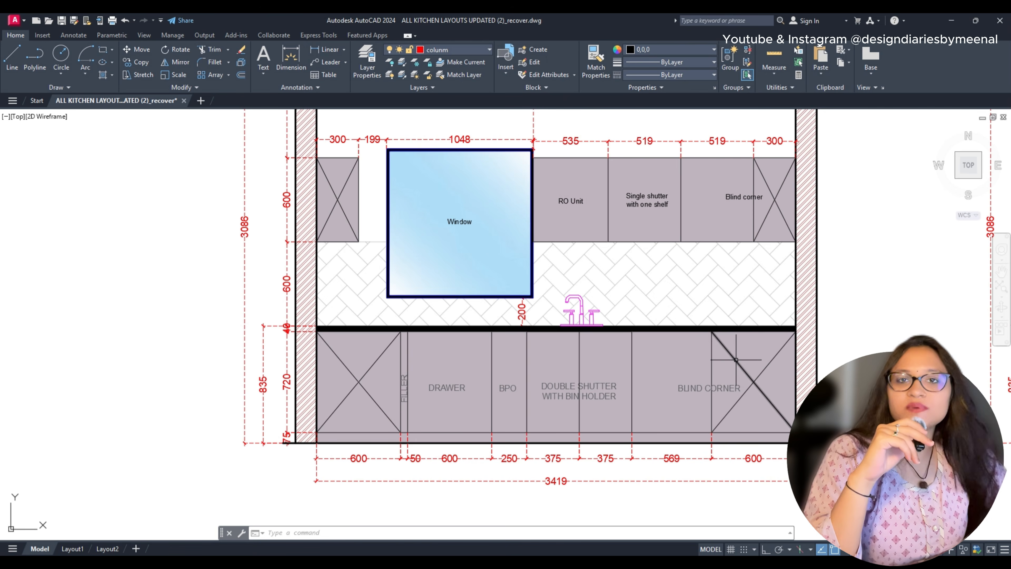
Step: Compare the lower Wall B elevation with the matching cabinet run on the kitchen layout plan
scroll(736, 360, down, 6)
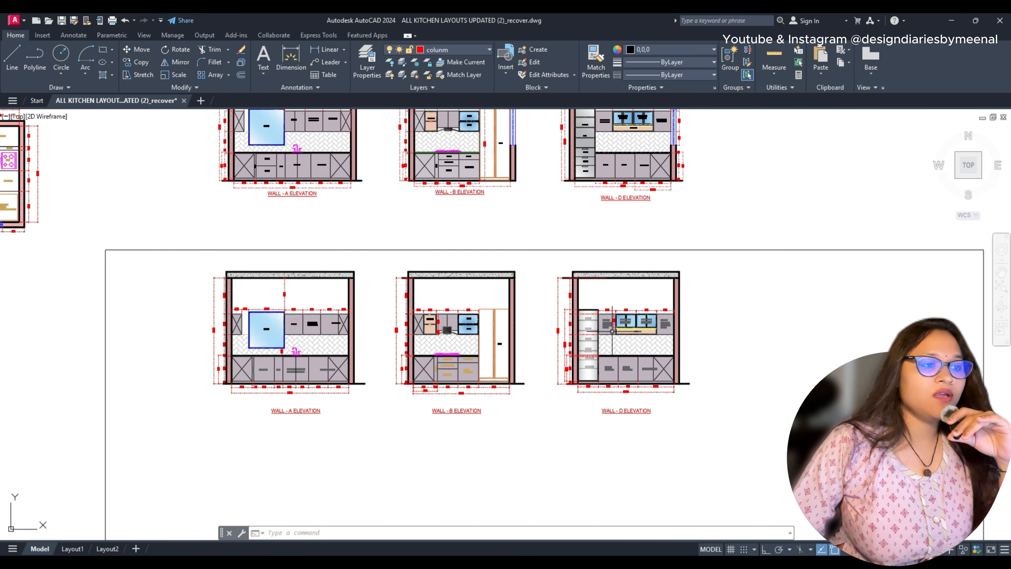
scroll(559, 312, up, 2)
middle_drag(567, 308, 827, 373)
middle_drag(641, 463, 582, 396)
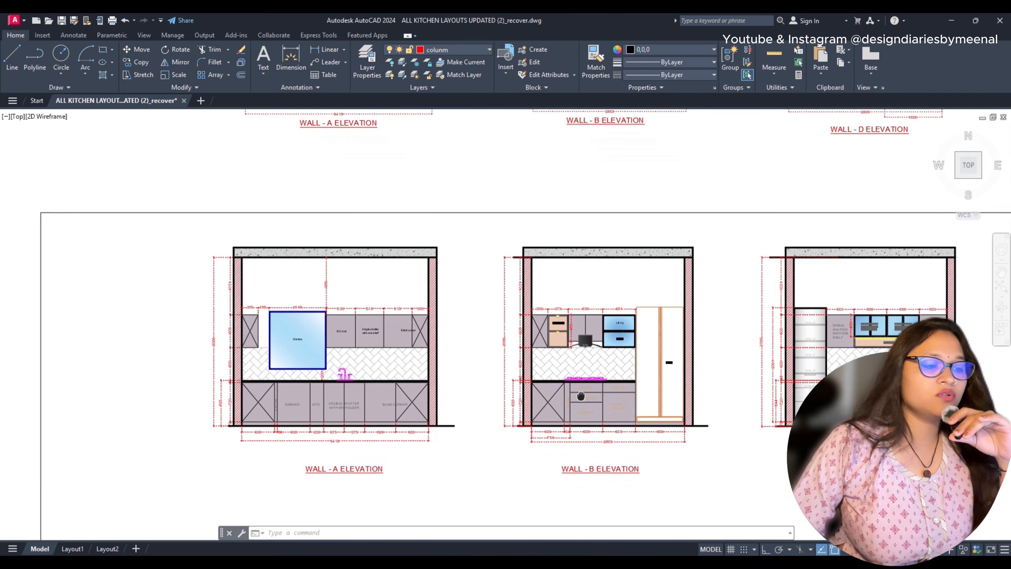
scroll(641, 351, up, 4)
scroll(641, 366, down, 6)
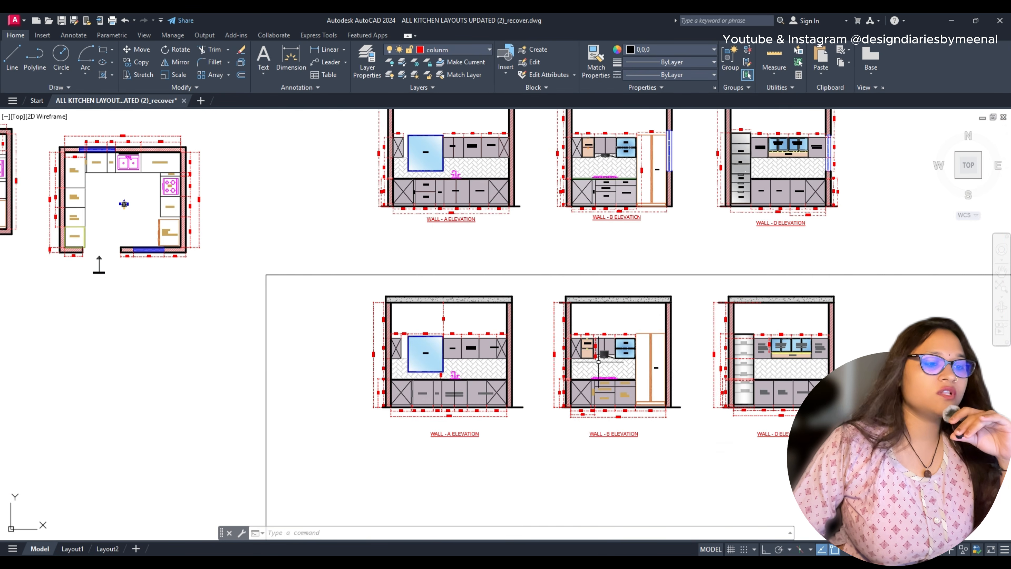
middle_drag(67, 210, 513, 278)
scroll(579, 275, up, 8)
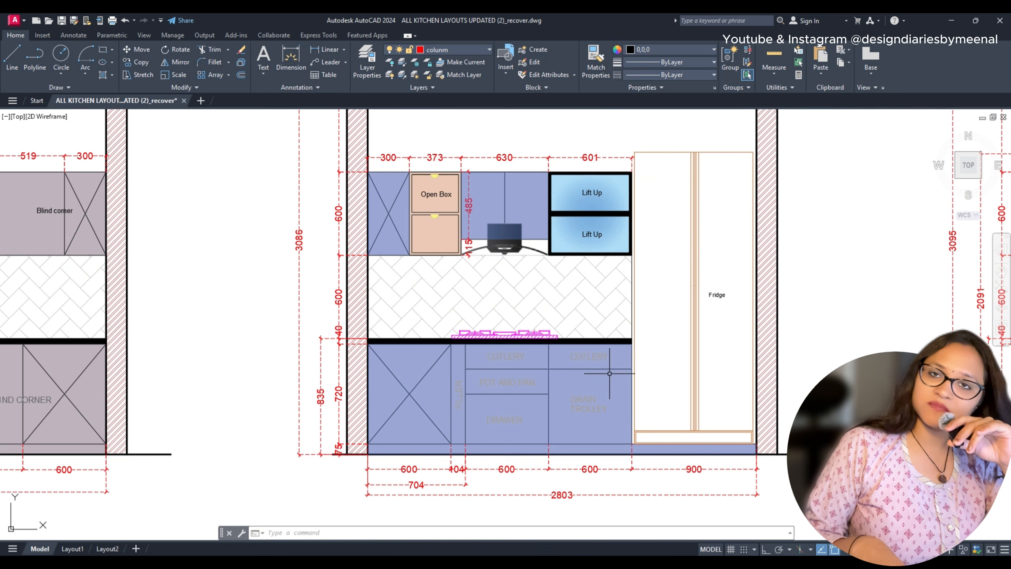
Step: Examine the tall unit, wall cabinets, open box and base units in the lower Wall D elevation
scroll(654, 264, down, 6)
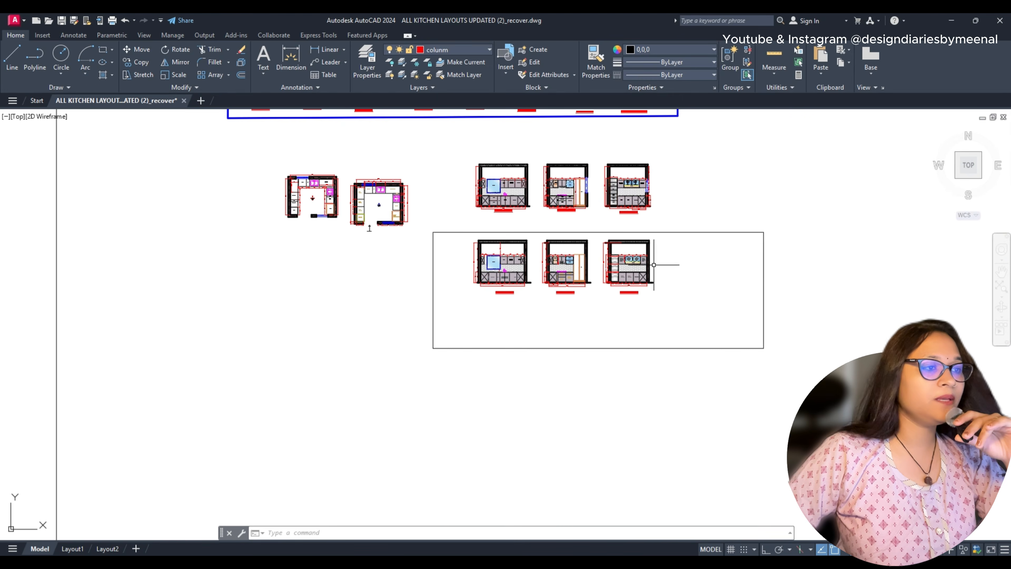
scroll(654, 264, up, 10)
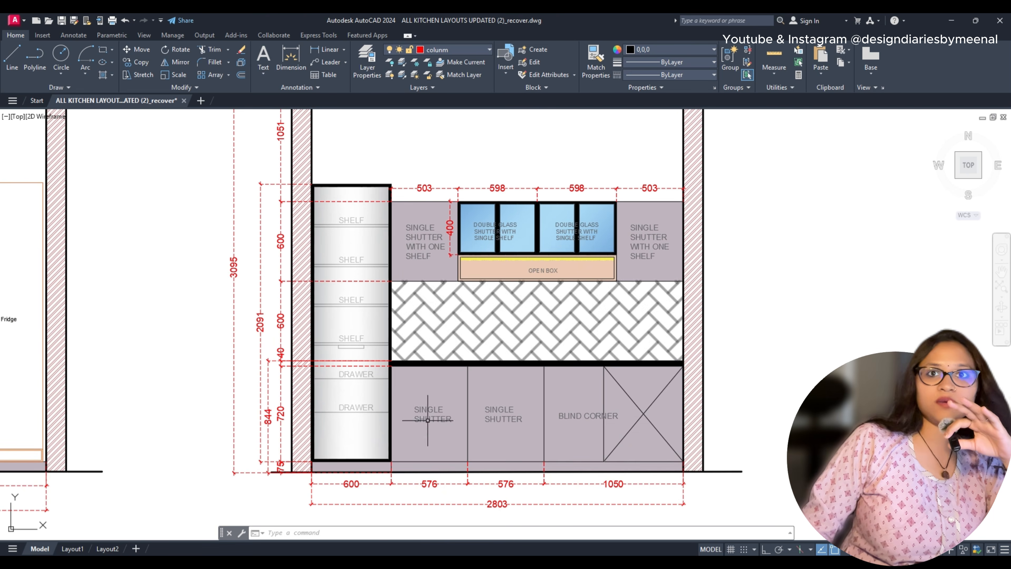
scroll(428, 420, down, 3)
middle_drag(506, 277, 515, 306)
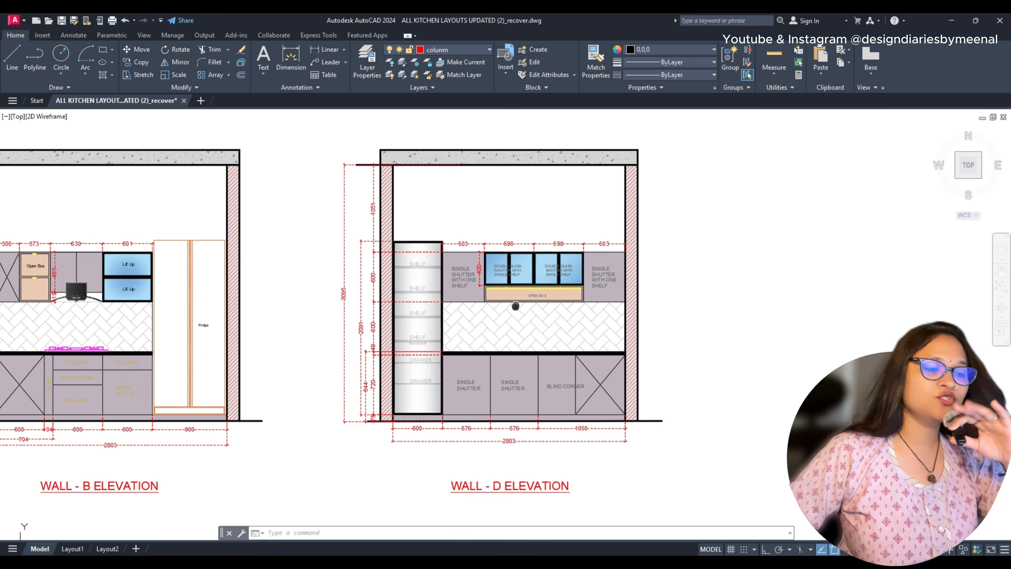
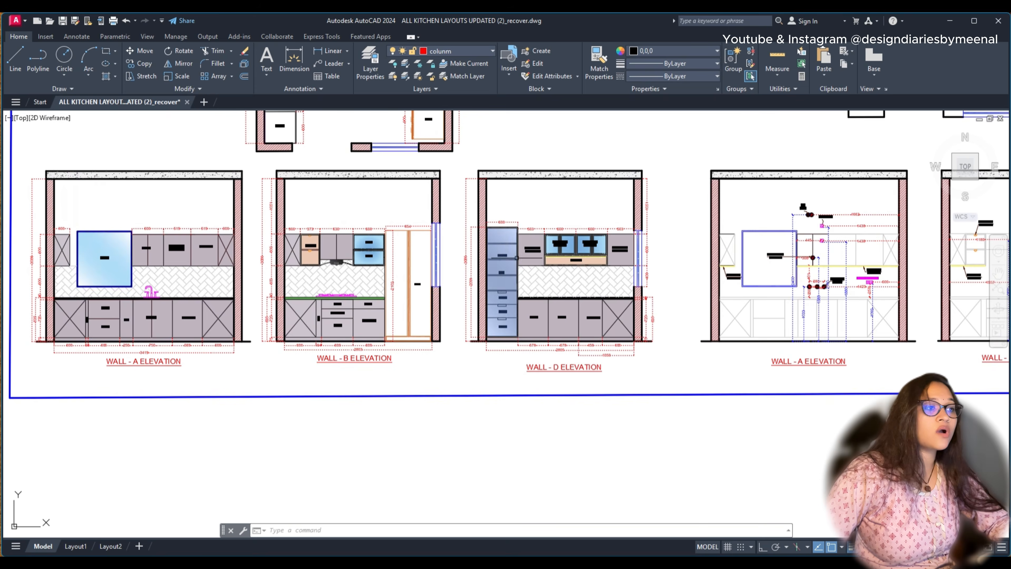
Step: Highlight the Wall A, Wall B and Wall D elevations in the framed sheet and clear the selection
scroll(470, 499, down, 5)
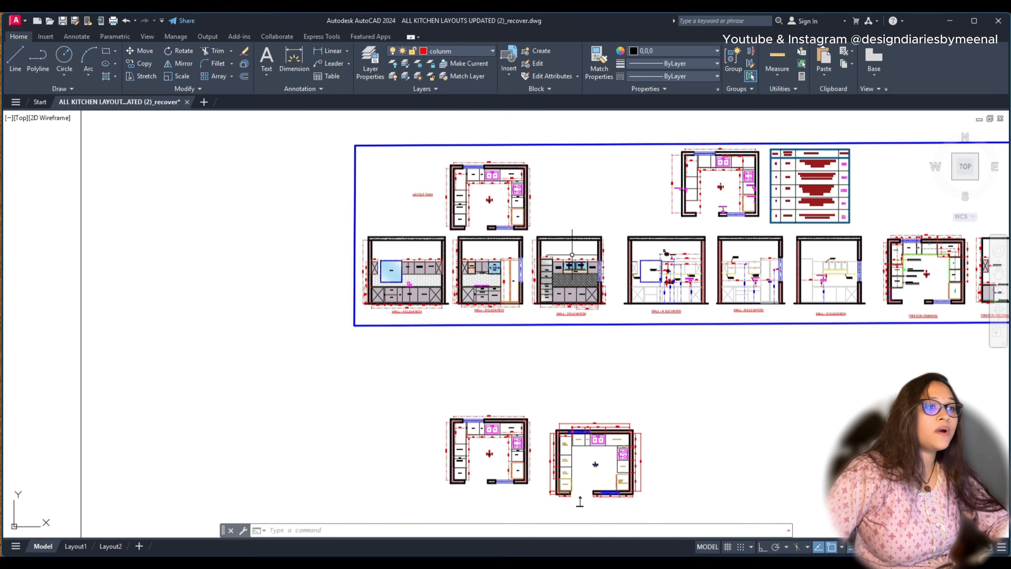
scroll(340, 268, up, 4)
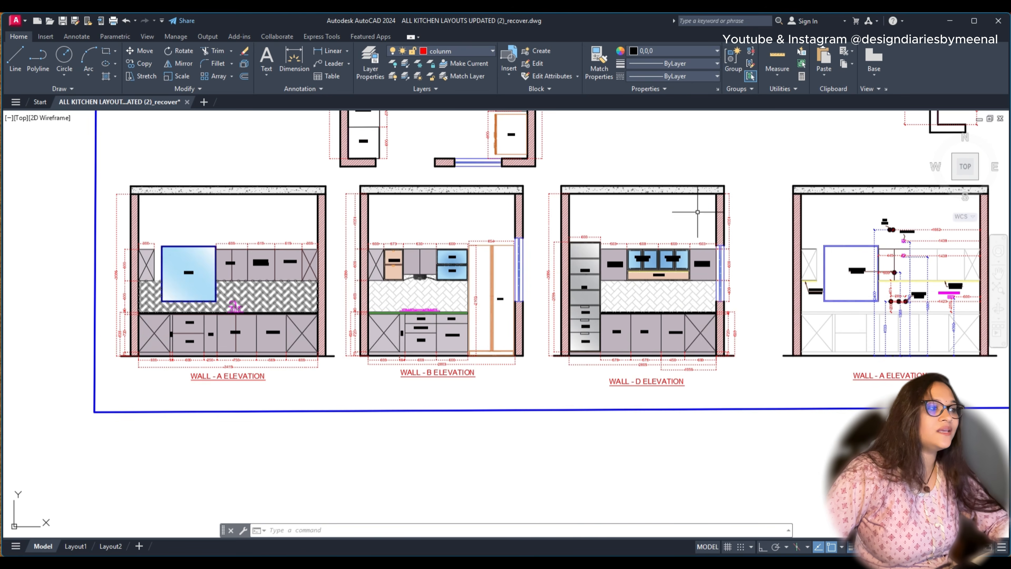
click(749, 184)
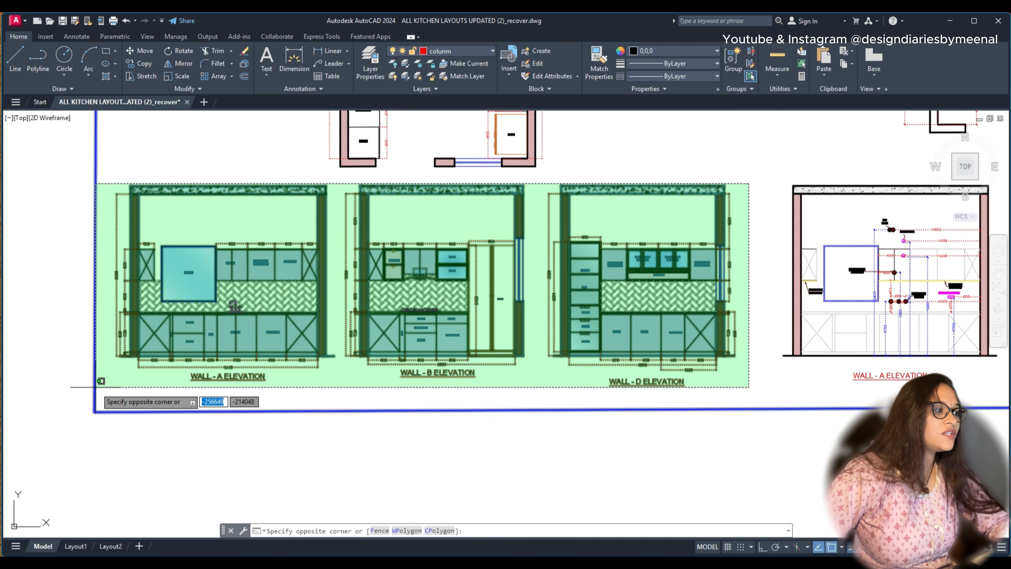
click(105, 381)
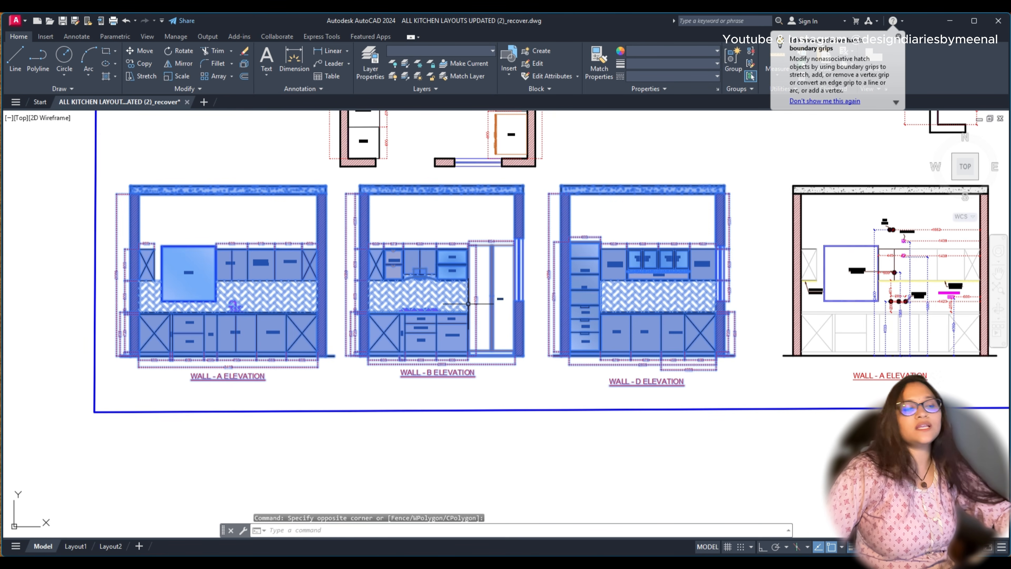
right_click(521, 286)
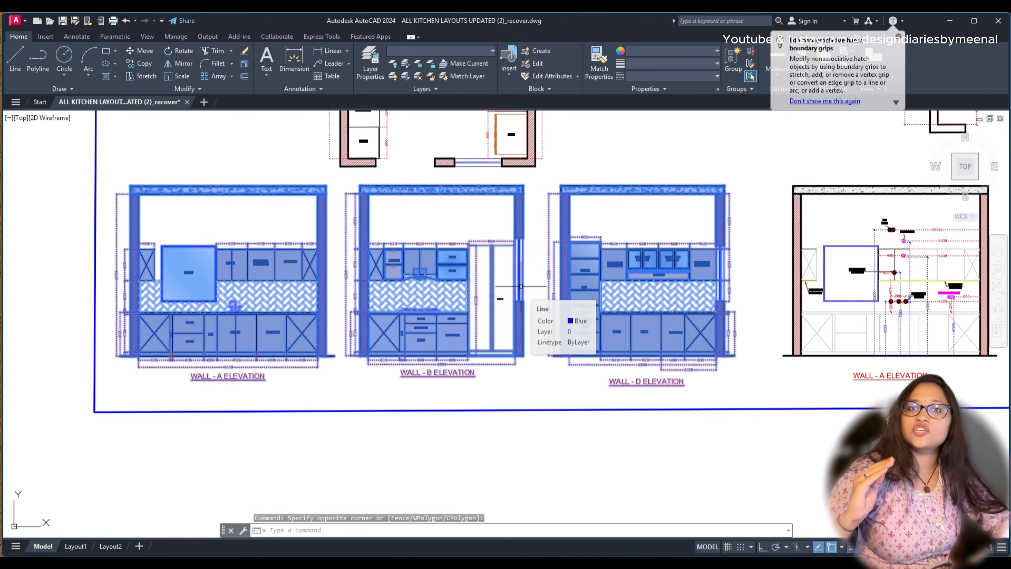
key(Escape)
scroll(524, 288, down, 4)
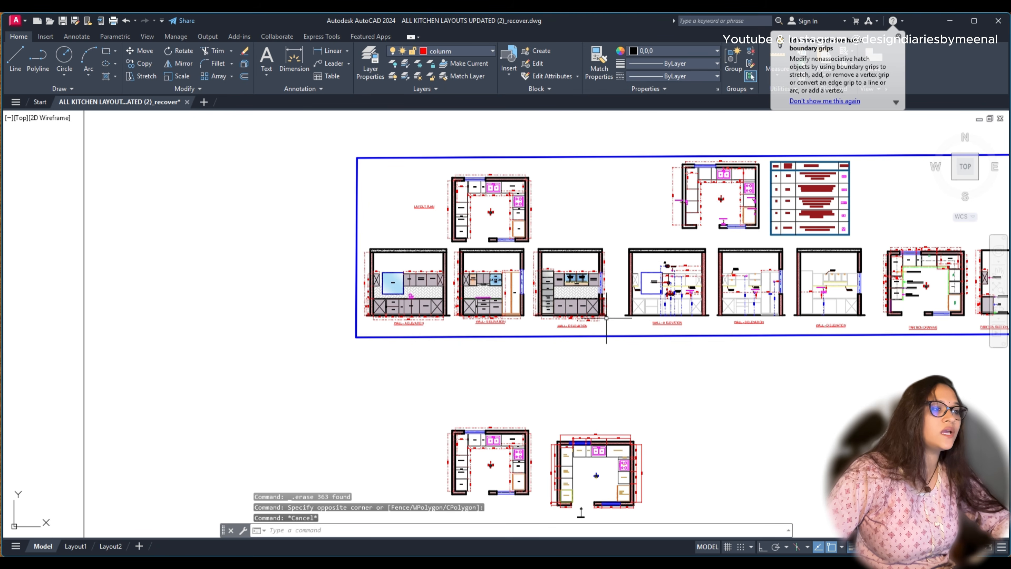
middle_drag(580, 366, 415, 225)
scroll(469, 319, up, 2)
click(496, 268)
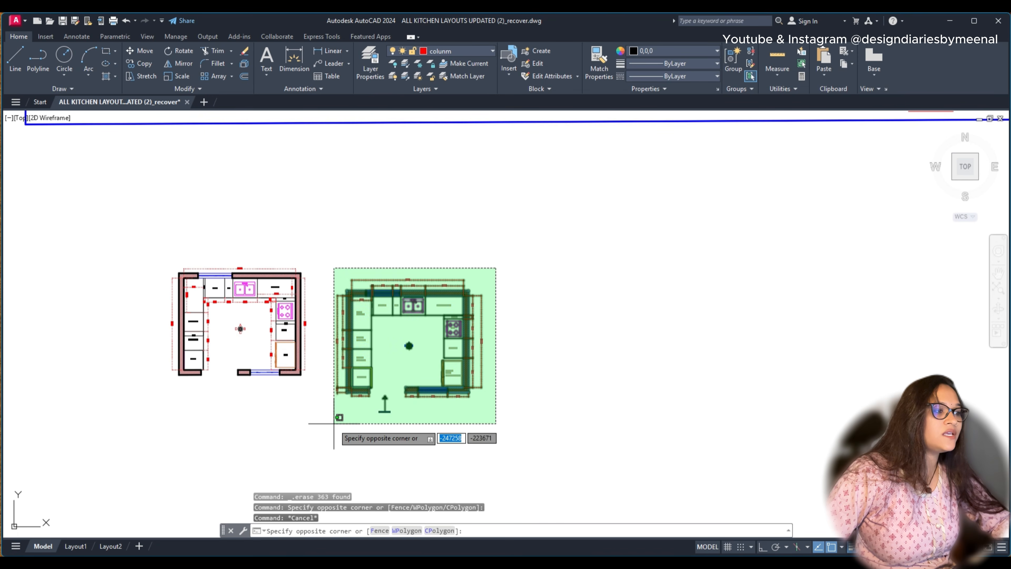
click(336, 424)
text(V)
key(Escape)
Step: Copy the right-hand kitchen plan below the framed sheet straight across into the empty space beside it, using Ortho
click(496, 266)
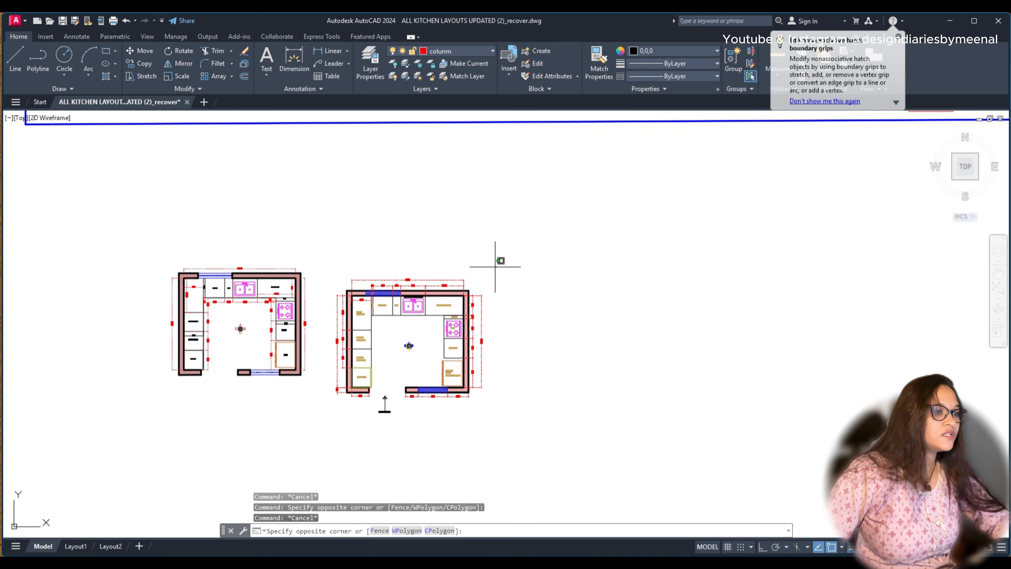
click(330, 449)
text(co)
key(Return)
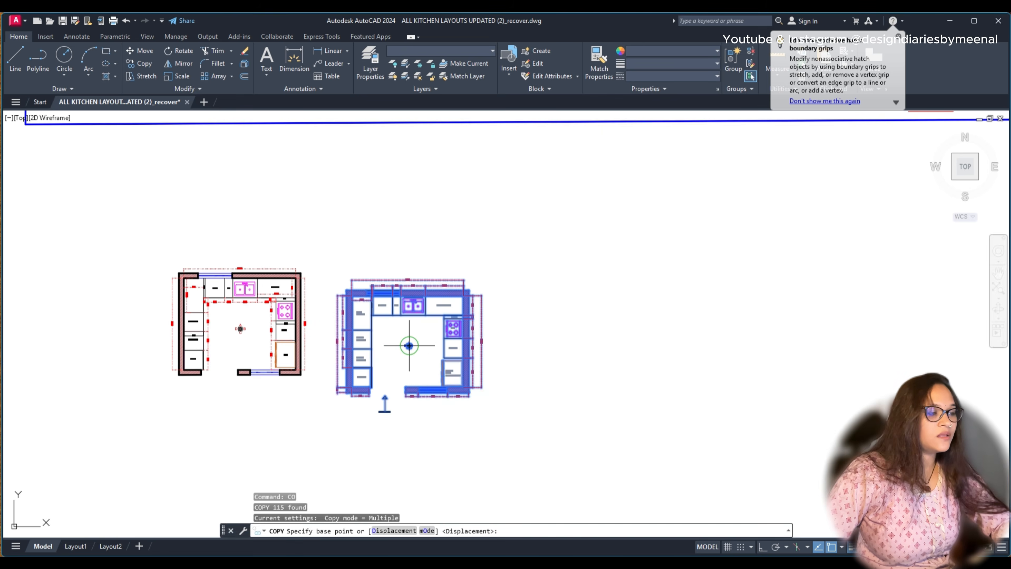
click(409, 346)
middle_drag(620, 346, 242, 317)
middle_drag(366, 326, 583, 374)
key(F8)
click(588, 335)
key(Escape)
Step: Examine the copied kitchen plan's unit labels and wall dimensions, and its position relative to the framed sheet
scroll(517, 361, down, 5)
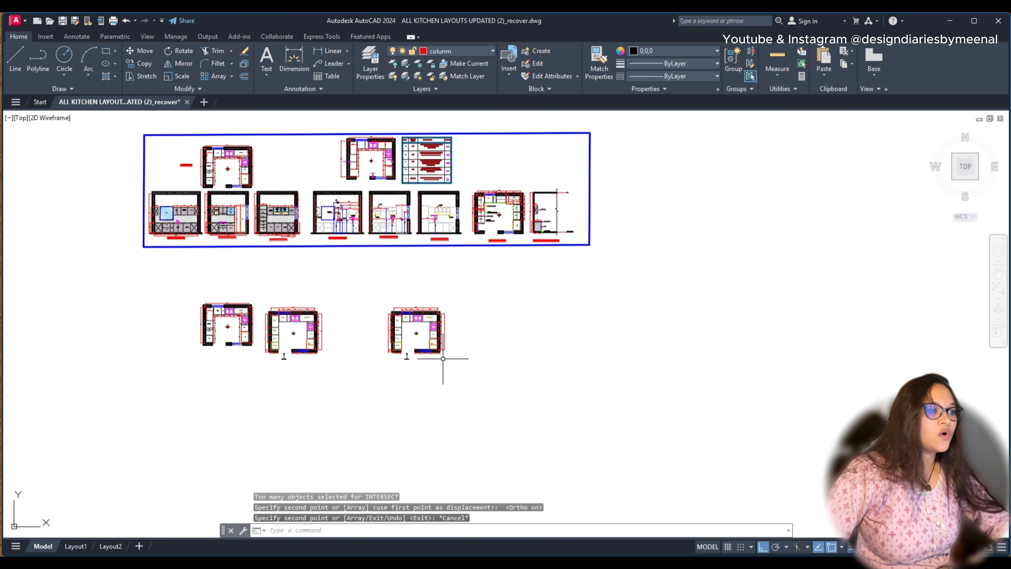
scroll(124, 199, up, 6)
scroll(320, 231, down, 5)
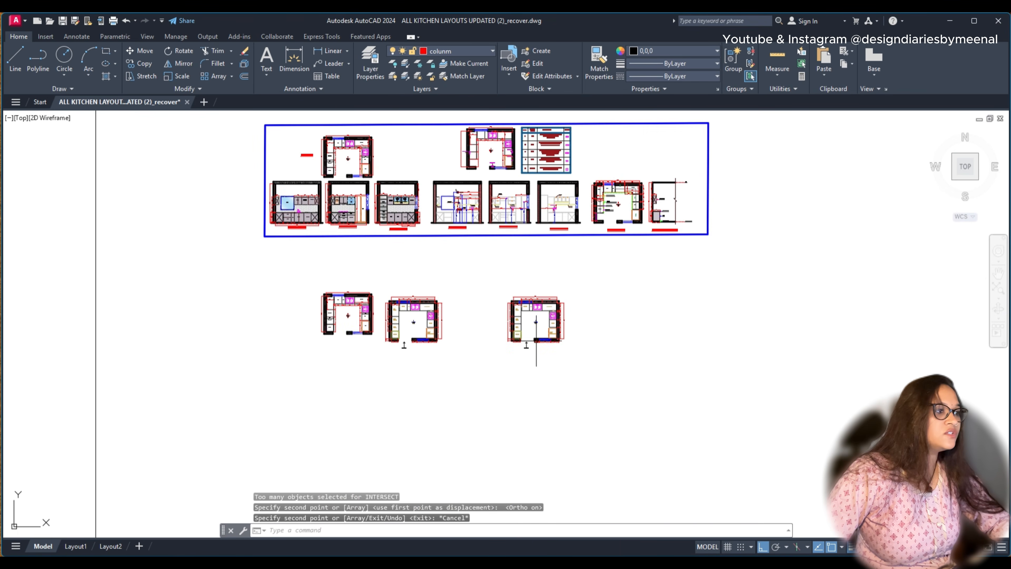
middle_drag(566, 384, 470, 350)
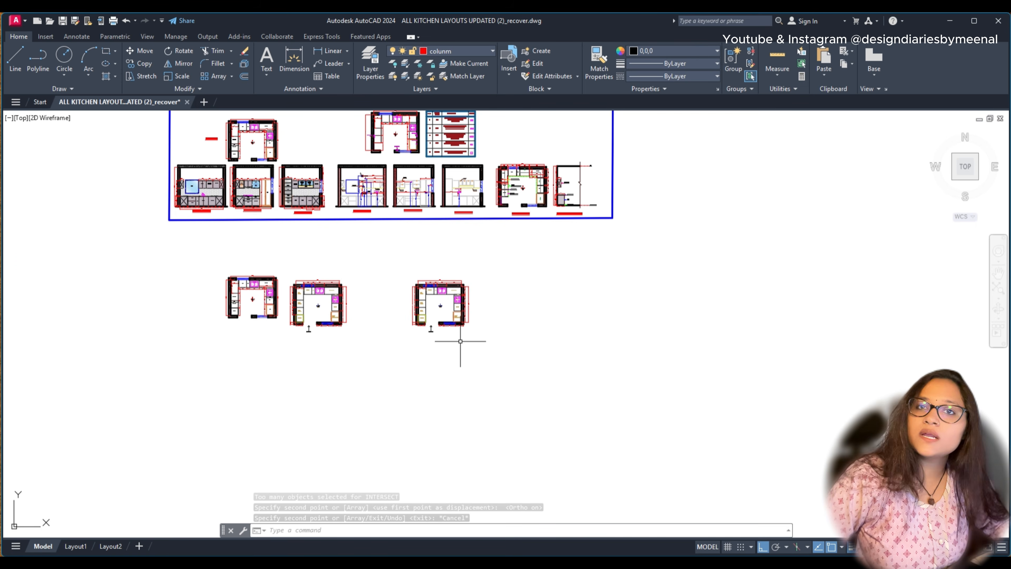
scroll(441, 311, up, 4)
middle_drag(432, 333, 371, 277)
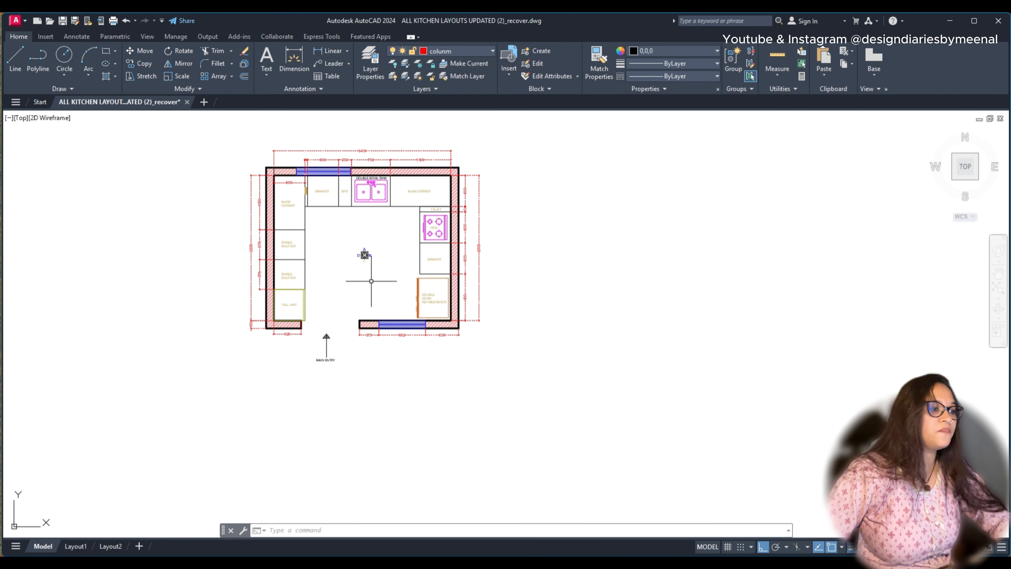
scroll(368, 276, up, 2)
scroll(368, 305, down, 2)
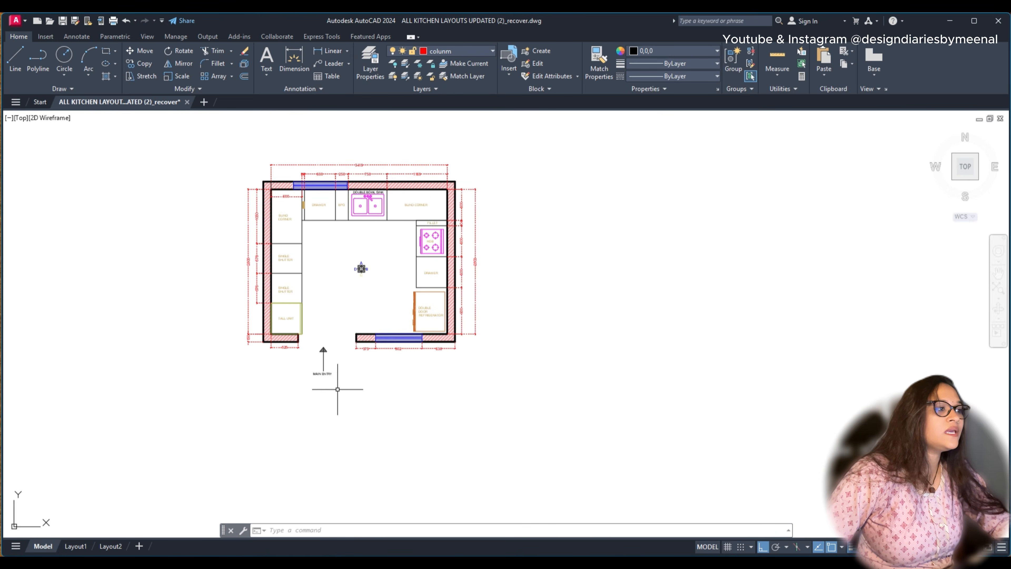
Step: Draw a horizontal floor line 3419 long in the empty space below the copied kitchen plan
middle_drag(336, 396, 332, 328)
text(l)
key(Return)
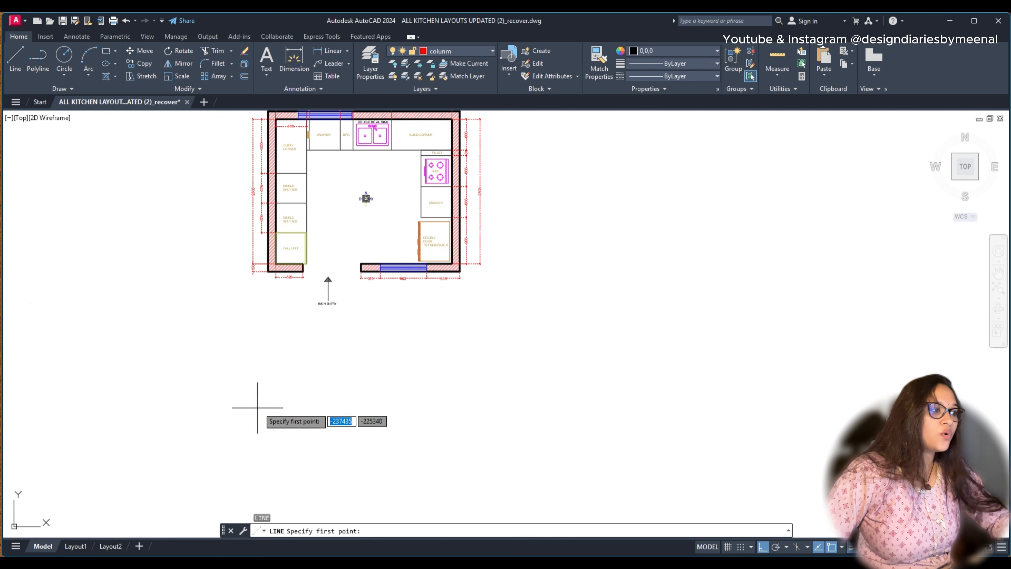
scroll(323, 214, down, 4)
scroll(305, 412, up, 8)
scroll(350, 255, down, 8)
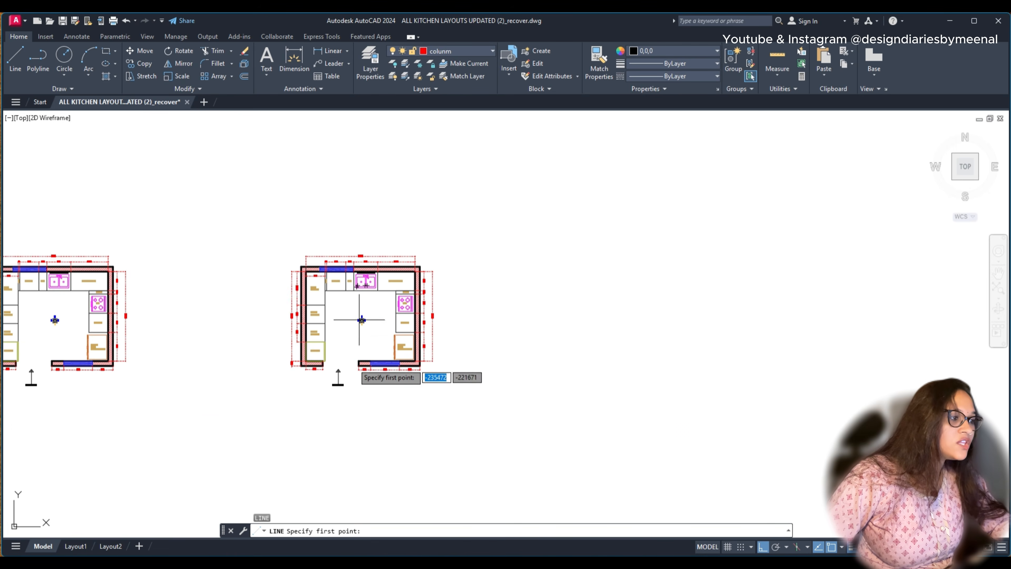
middle_drag(344, 446, 187, 406)
middle_drag(244, 372, 394, 290)
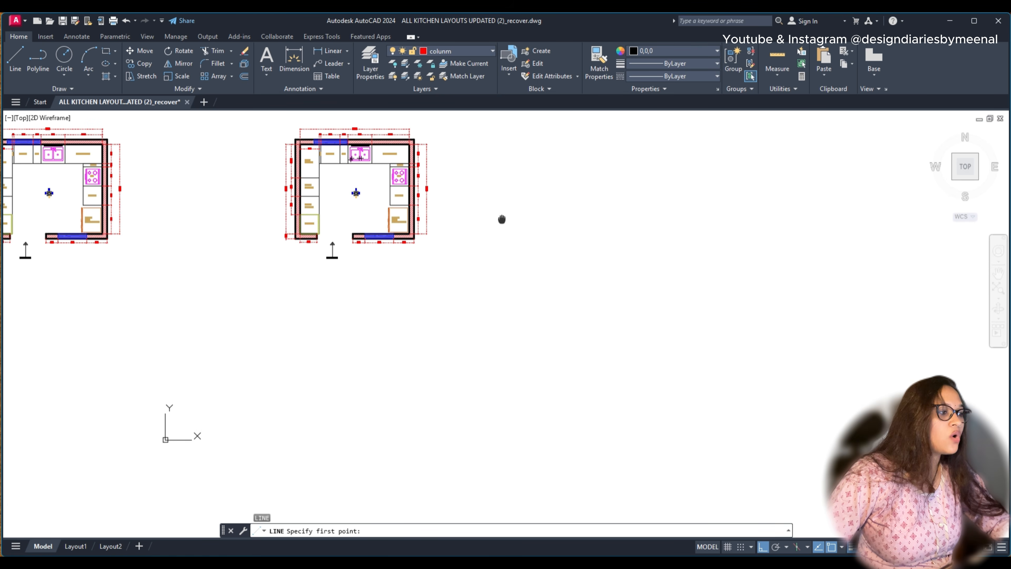
click(281, 440)
text(3419)
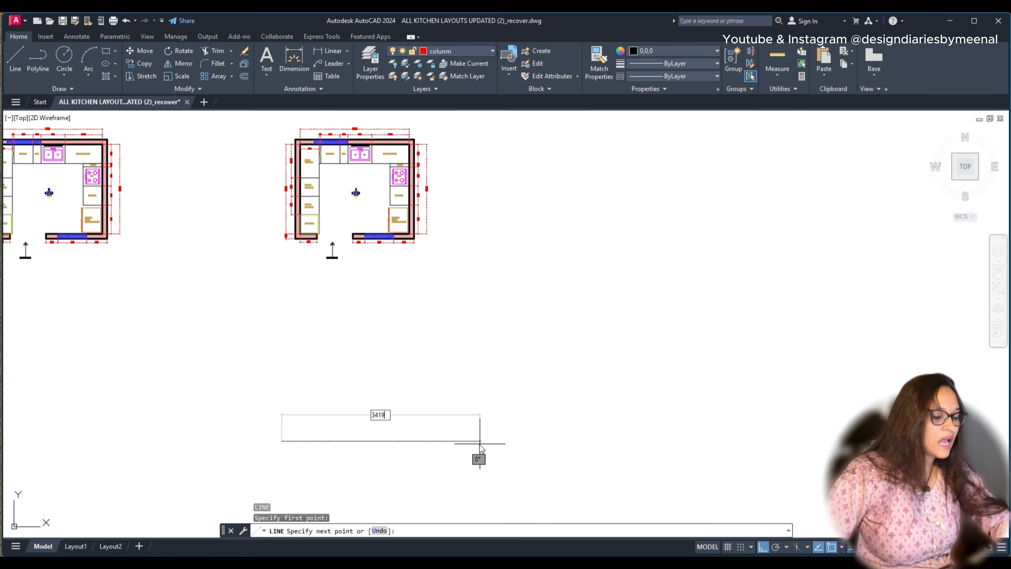
key(Return)
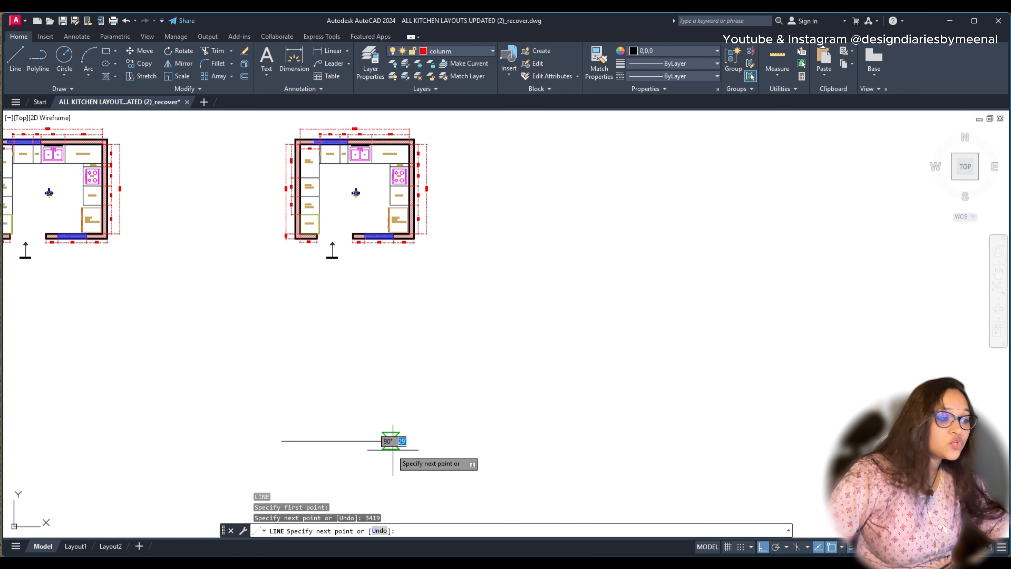
key(Escape)
Step: Offset the floor line upward by 75
click(357, 451)
click(329, 412)
text(o)
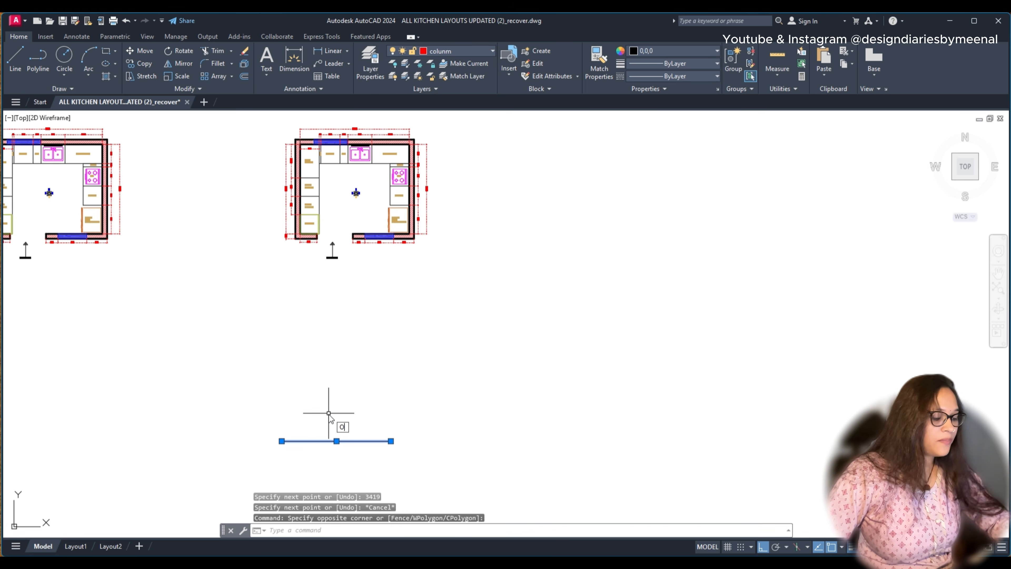
key(Return)
text(75)
key(Return)
click(328, 441)
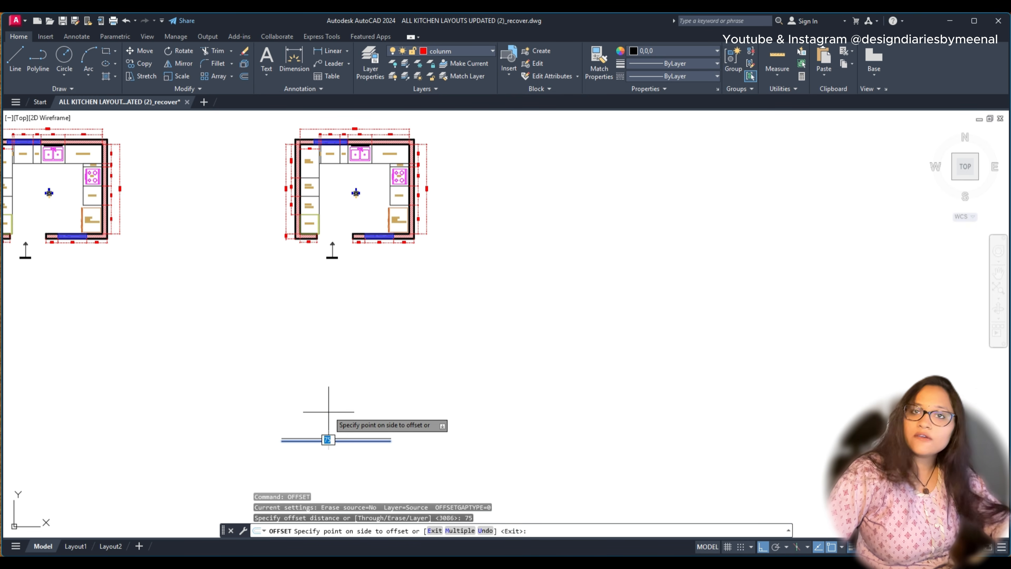
click(343, 345)
key(Escape)
Step: Compare the kitchen plans and the framed elevations with the new elevation lines, keeping the upper line selected
click(335, 439)
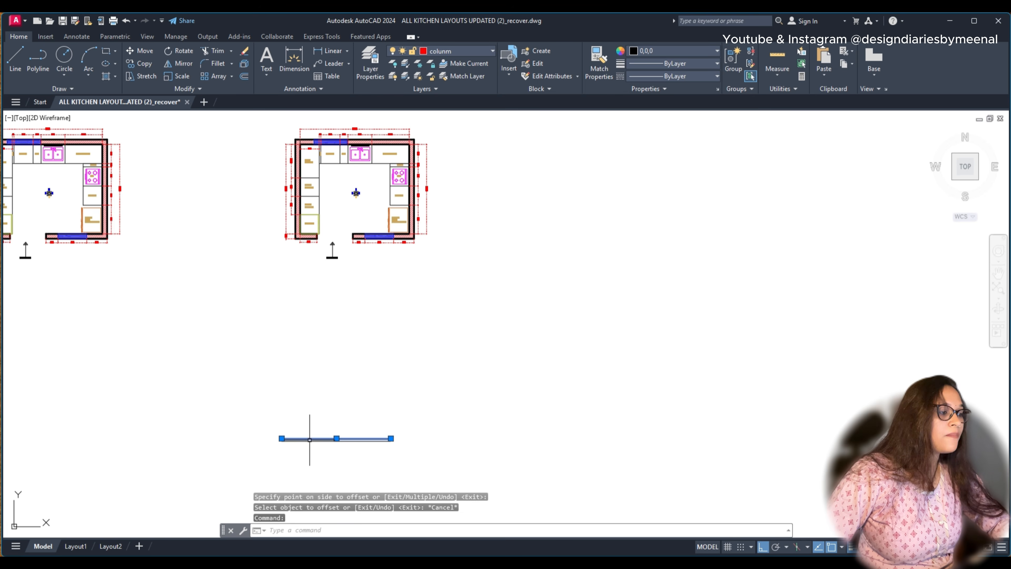
scroll(284, 192, up, 4)
scroll(267, 209, down, 3)
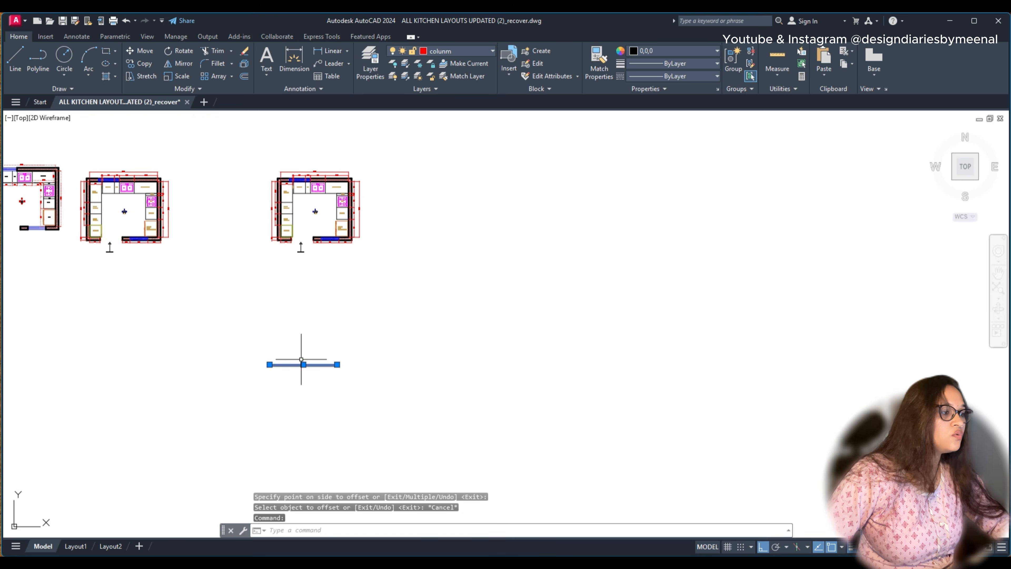
scroll(301, 358, up, 2)
middle_drag(240, 116, 371, 321)
scroll(350, 305, down, 2)
scroll(332, 289, up, 5)
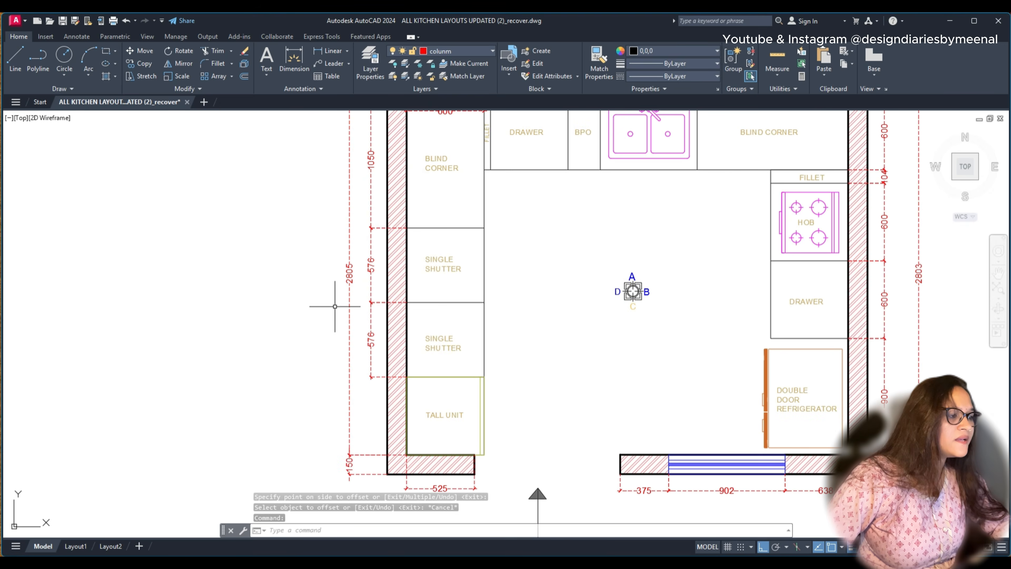
scroll(334, 307, down, 5)
scroll(167, 261, up, 6)
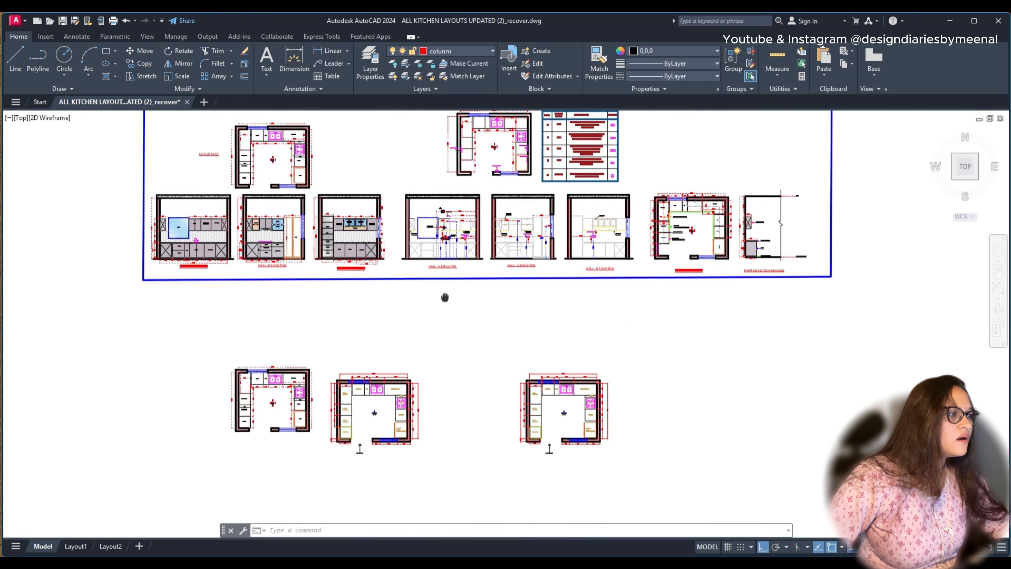
scroll(168, 261, down, 5)
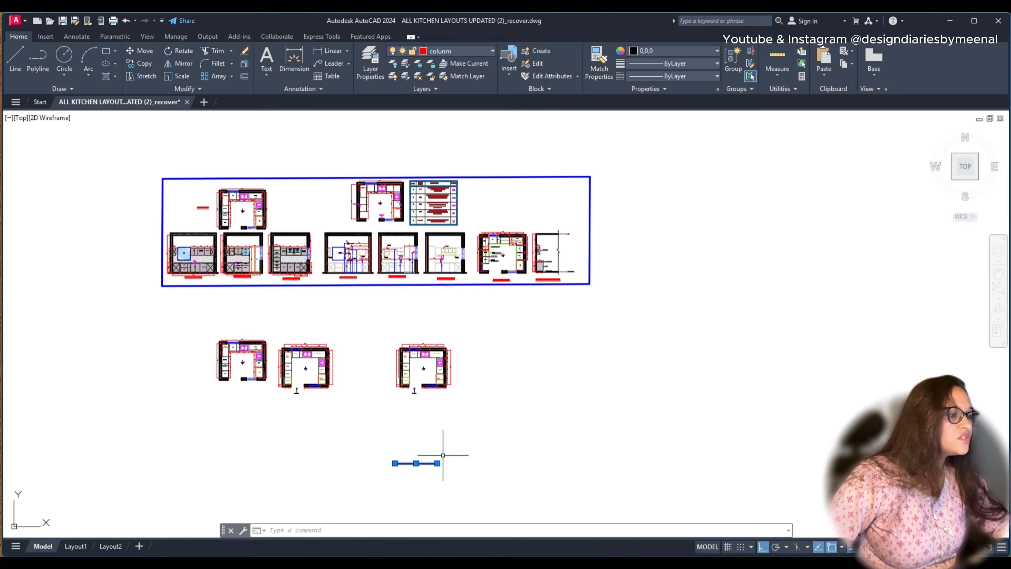
middle_drag(445, 459, 343, 361)
scroll(442, 353, up, 5)
middle_drag(442, 353, 373, 413)
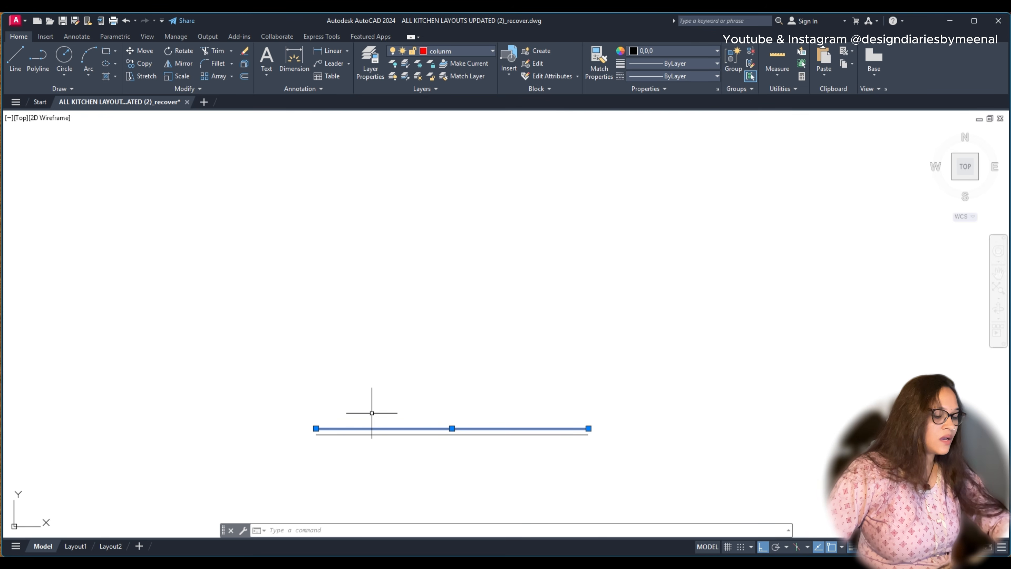
Step: Offset the upper of the two floor lines upward by 3086 for the ceiling level
text(o)
key(Return)
text(30)
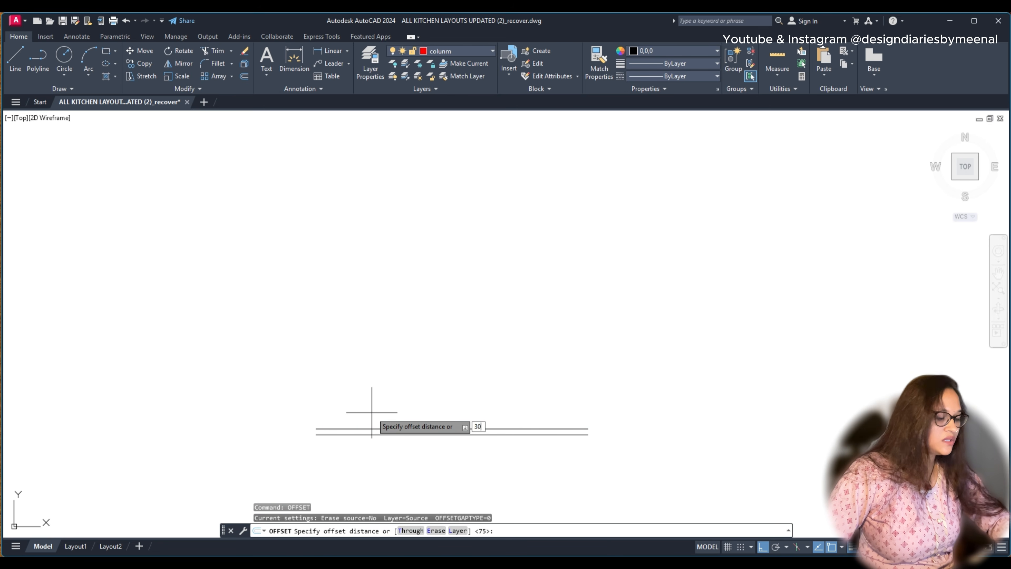
text(86)
key(Return)
click(373, 429)
click(418, 278)
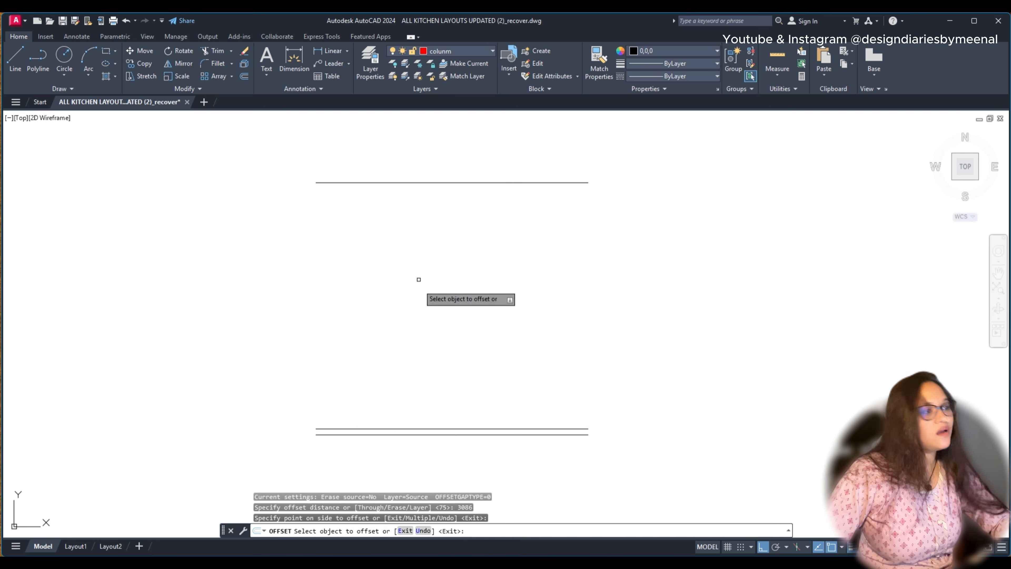
key(Escape)
Step: Restart Offset with the upper floor line and check the base cabinet heights in the framed Wall A elevation
click(419, 427)
click(416, 430)
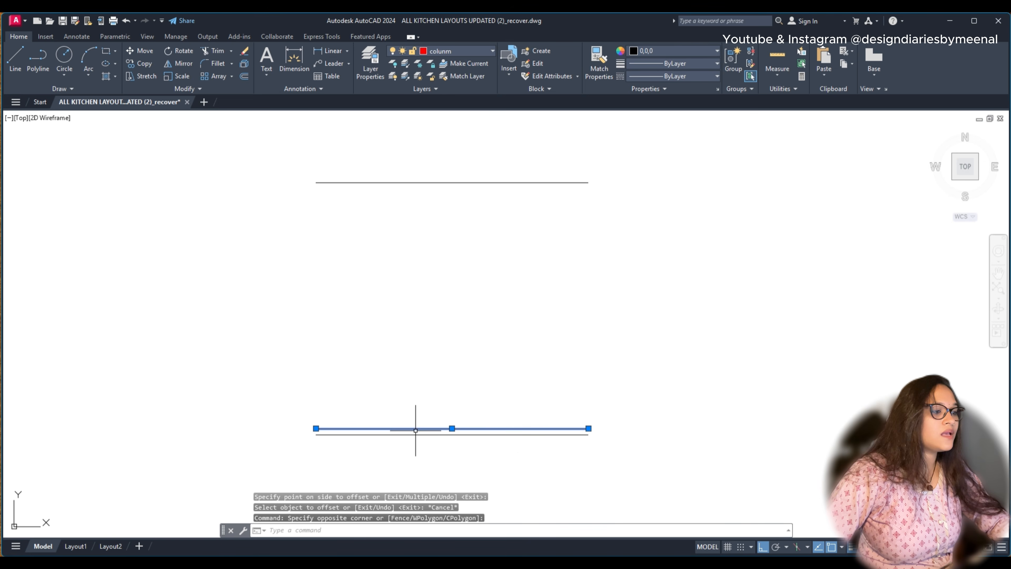
right_click(407, 388)
click(430, 413)
scroll(409, 385, down, 4)
mouse_move(416, 222)
middle_down()
mouse_move(655, 384)
mouse_move(698, 394)
middle_up()
scroll(283, 314, down, 2)
scroll(211, 167, up, 2)
middle_drag(215, 177, 315, 277)
scroll(200, 248, up, 2)
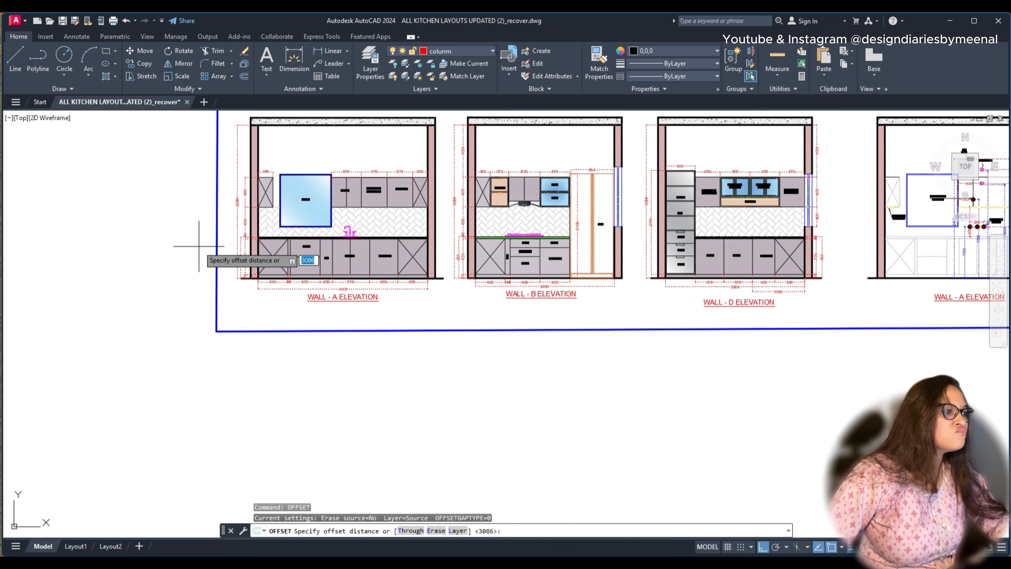
scroll(243, 270, up, 3)
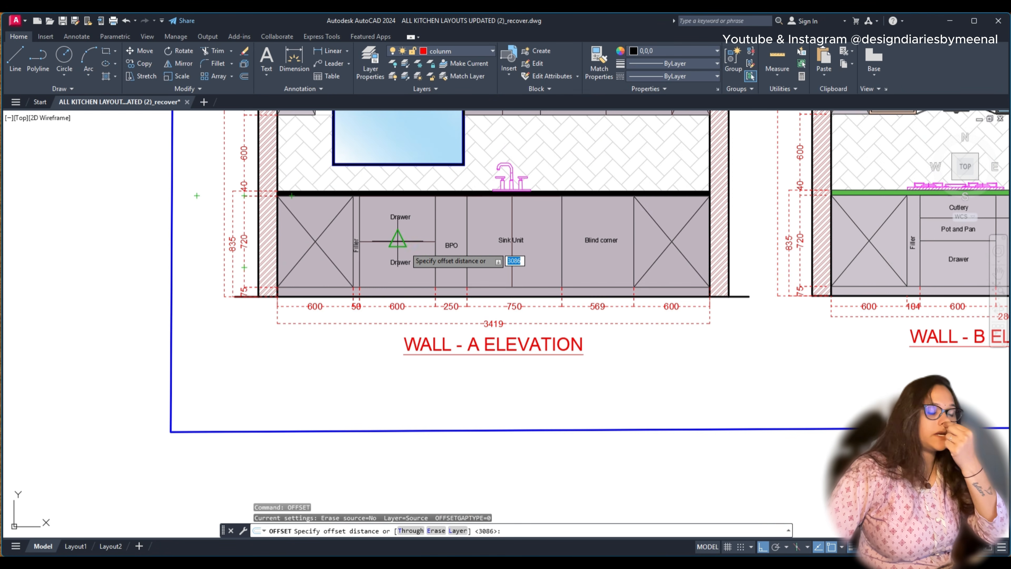
scroll(302, 239, down, 7)
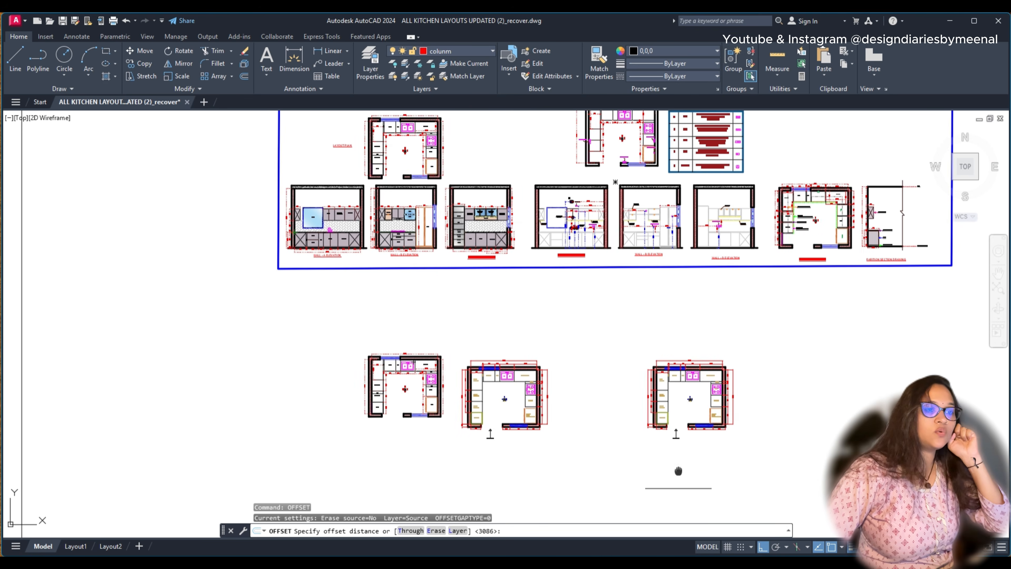
Step: Offset the upper floor line upward by 720 for the top of the base cabinets
scroll(677, 475, up, 2)
click(428, 471)
scroll(430, 450, up, 4)
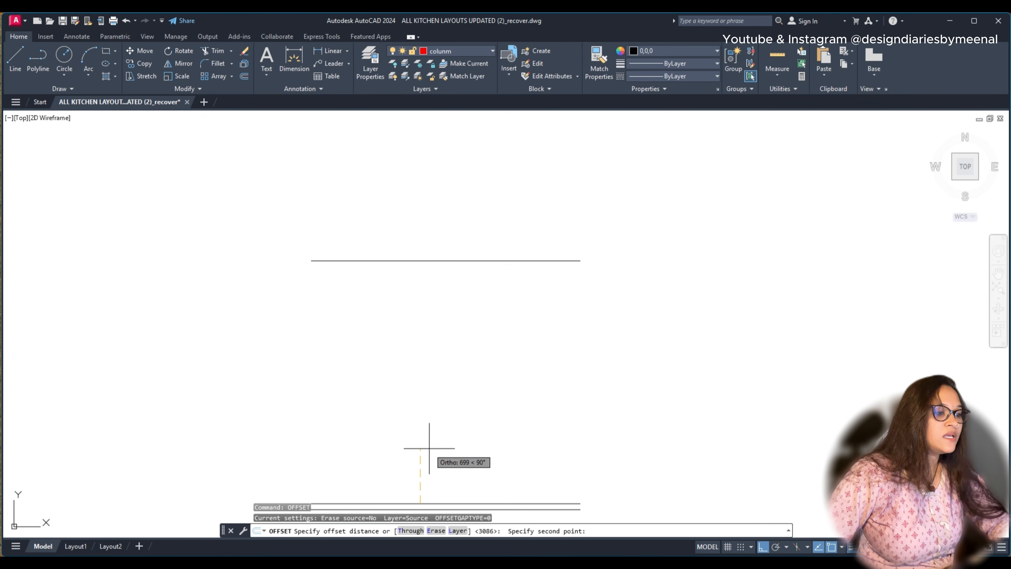
text(720)
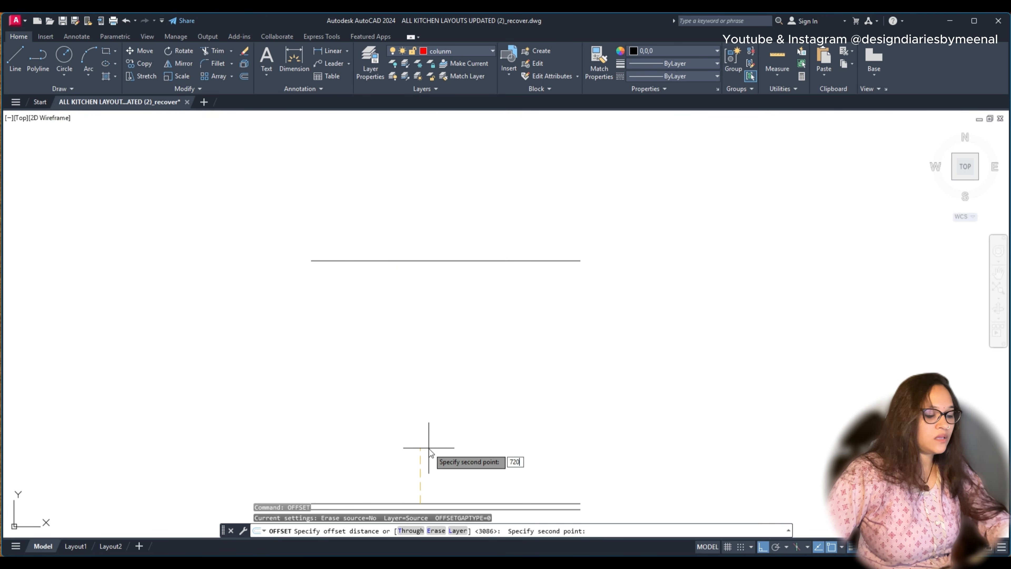
key(Return)
key(Escape)
Step: Offset the top line of the base cabinets upward by 40 for the countertop thickness
click(440, 450)
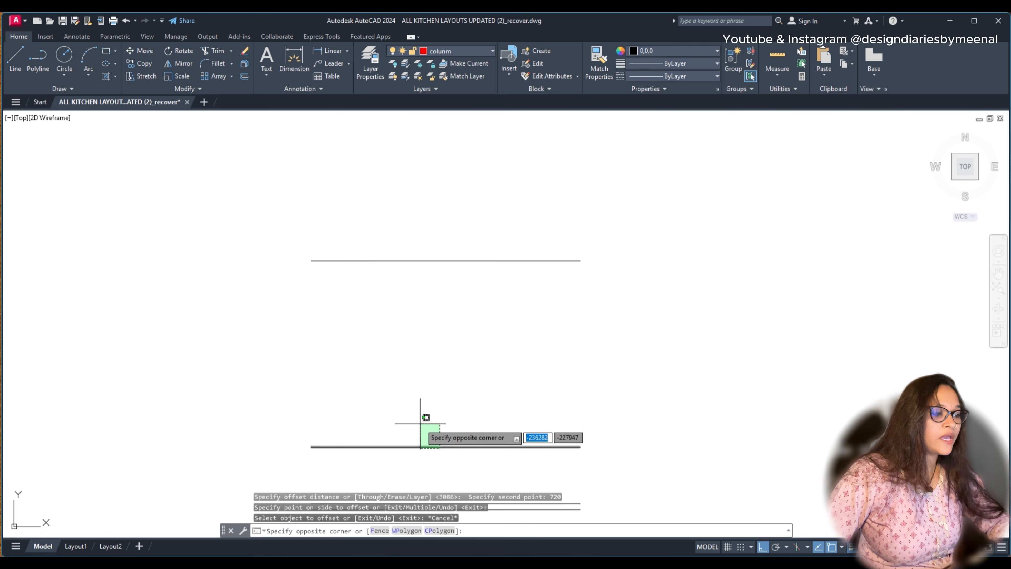
click(419, 423)
key(Return)
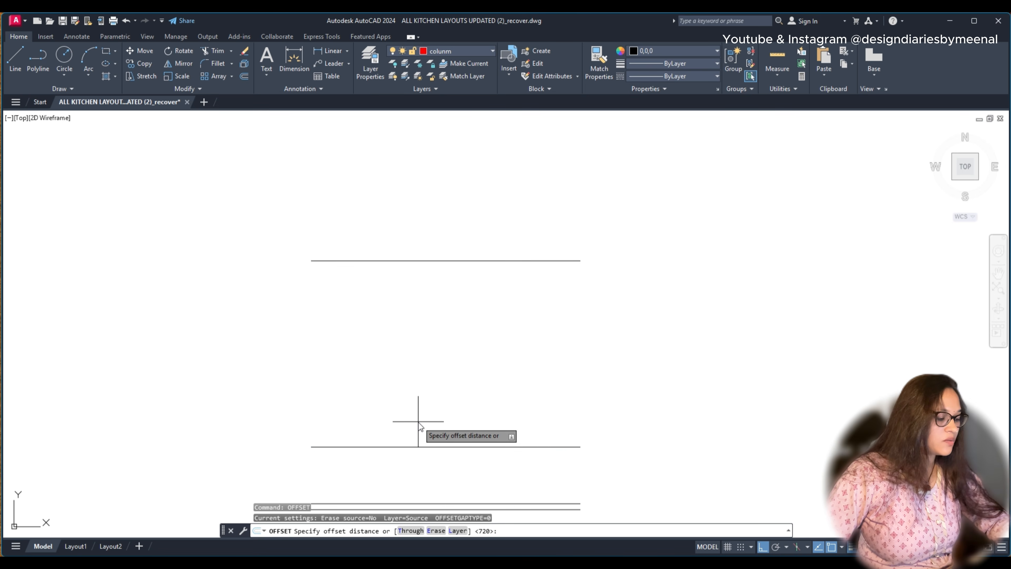
text(40)
key(Return)
click(421, 446)
click(431, 361)
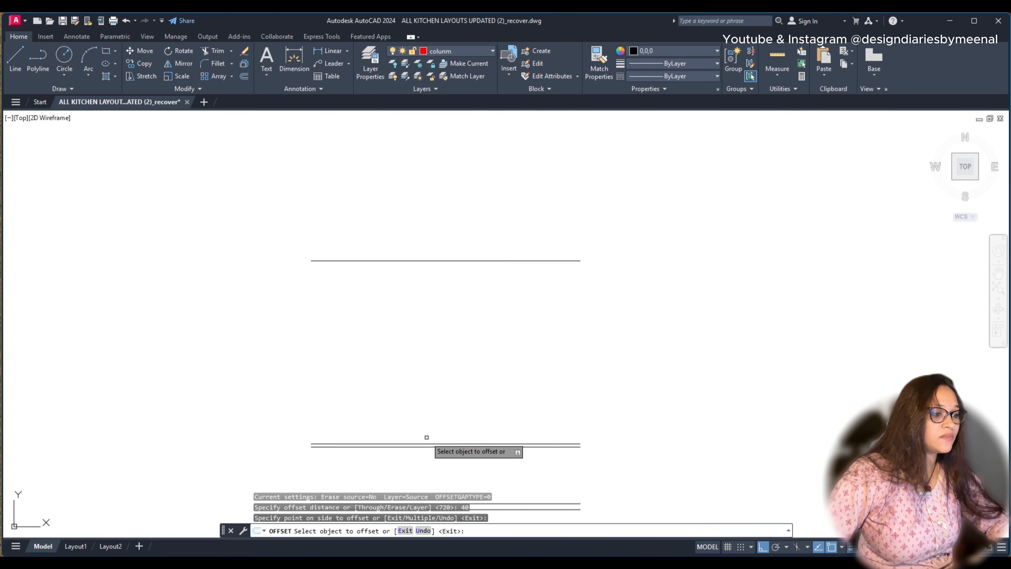
key(Return)
Step: Offset the countertop's top line upward by 600 and the resulting line by another 600 for the wall cabinets' bottom and top levels
key(Return)
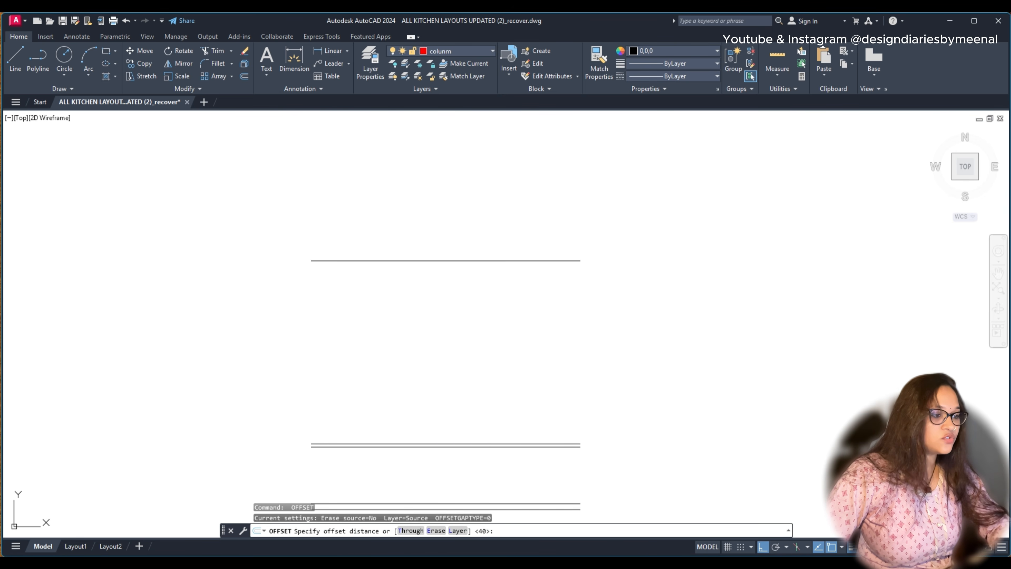
click(437, 370)
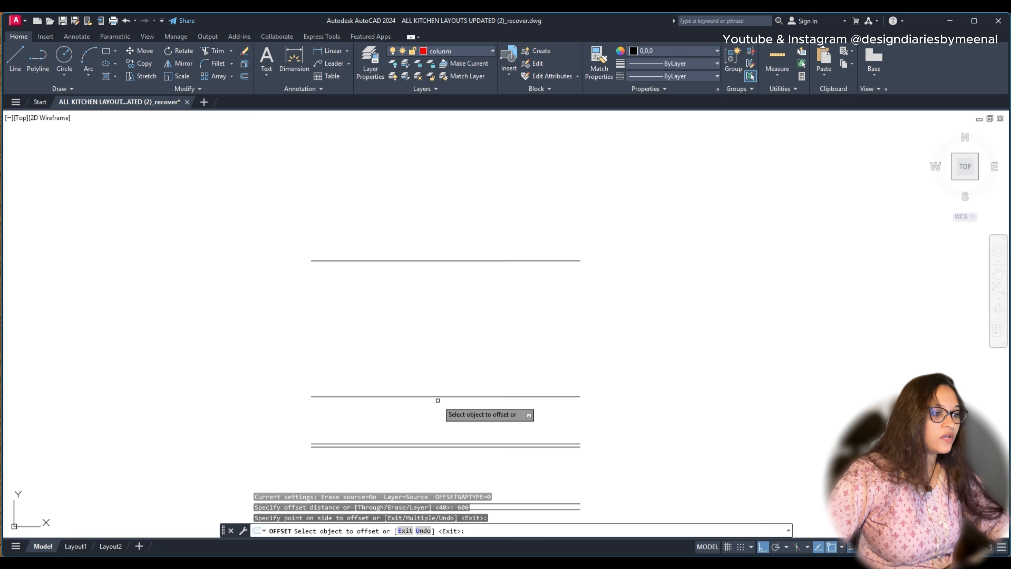
click(431, 397)
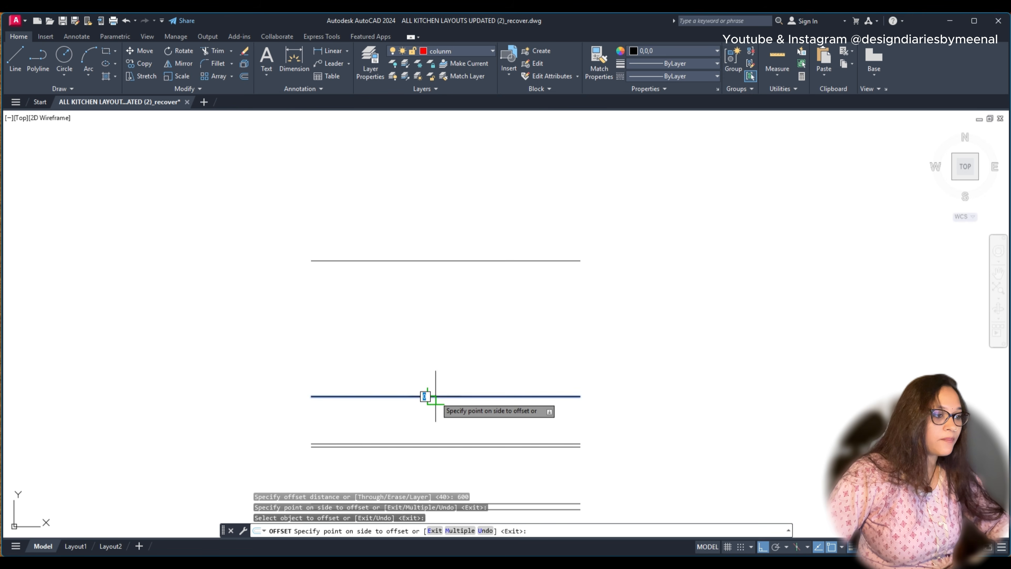
click(435, 323)
scroll(438, 324, down, 4)
key(Escape)
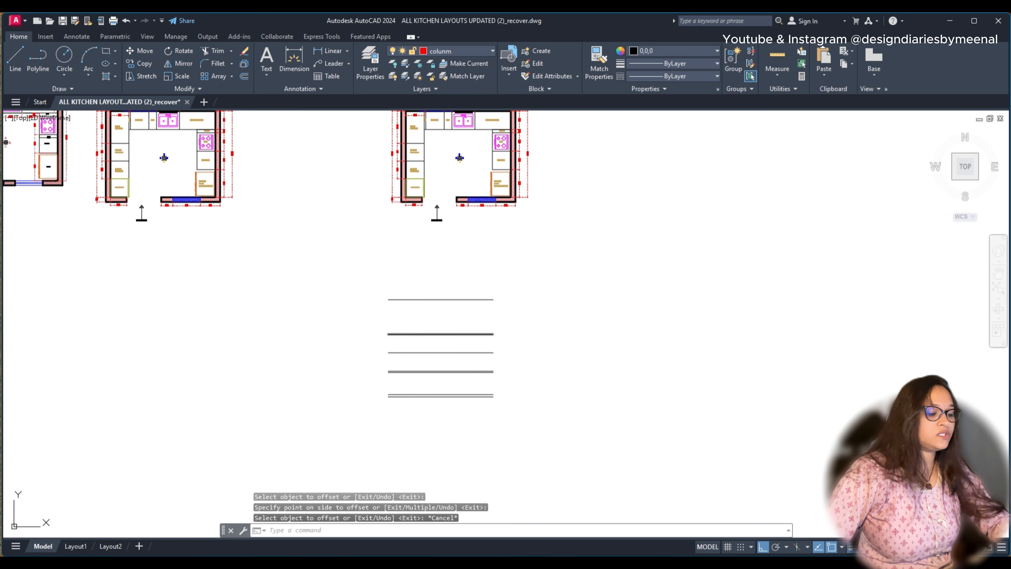
Step: Draw a vertical line joining the left ends of the level lines, from the ceiling line to the lowest floor line
text(l)
key(Return)
click(388, 300)
click(388, 396)
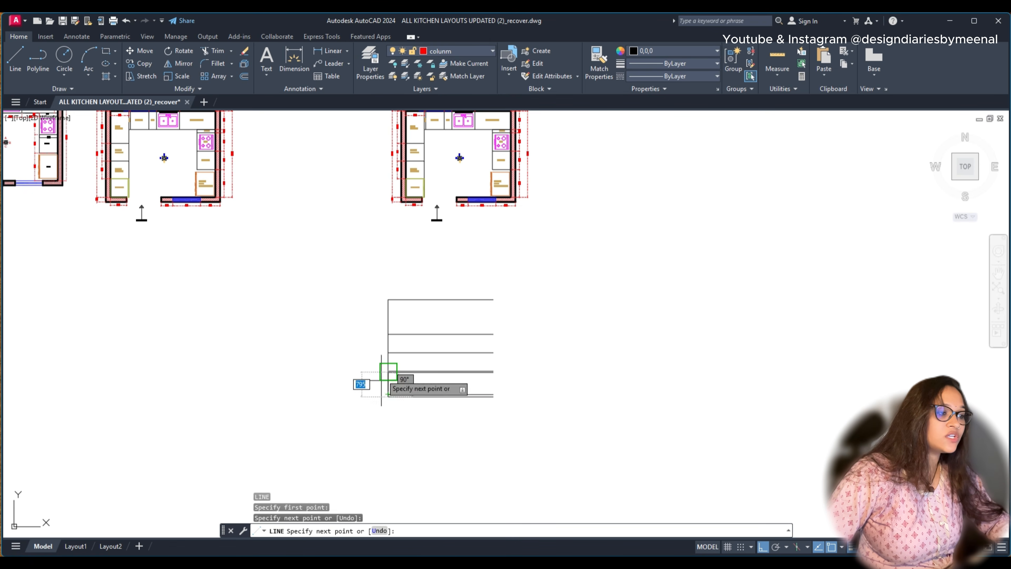
key(Escape)
Step: Copy the left vertical line to the right end of the ceiling line to close the elevation's other side
click(403, 313)
click(369, 319)
text(co)
key(Return)
click(388, 299)
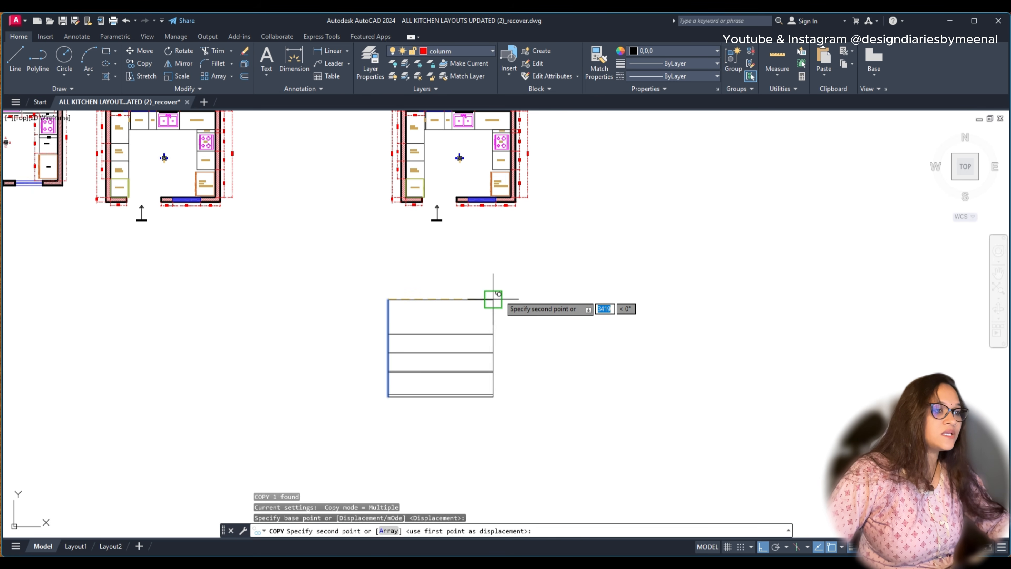
click(493, 299)
key(Escape)
Step: Match the elevation's two vertical side lines to the properties of the thick wall outline in the copied plan
text(ma)
key(Return)
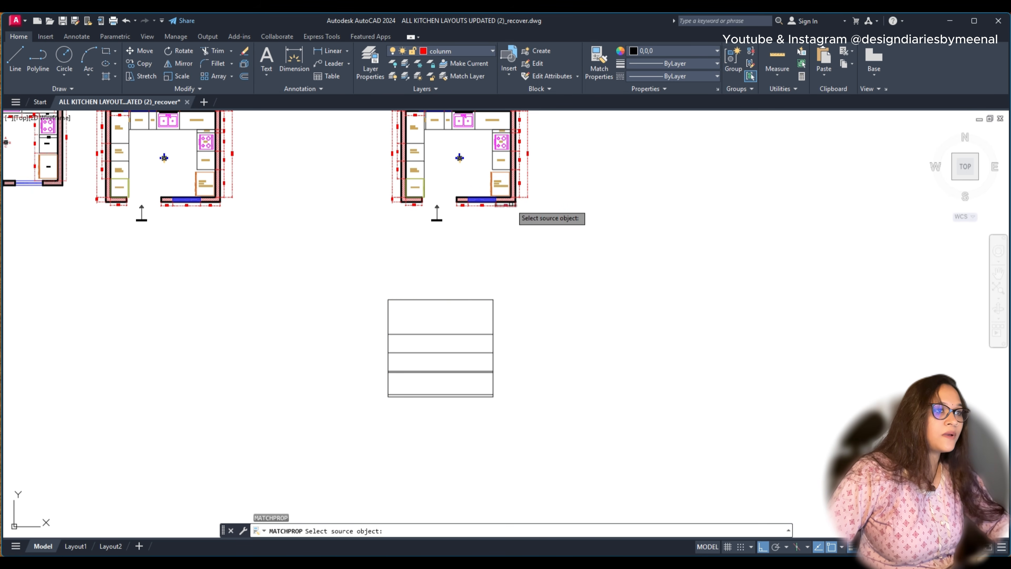
click(509, 201)
scroll(497, 306, up, 2)
click(519, 260)
scroll(456, 289, down, 2)
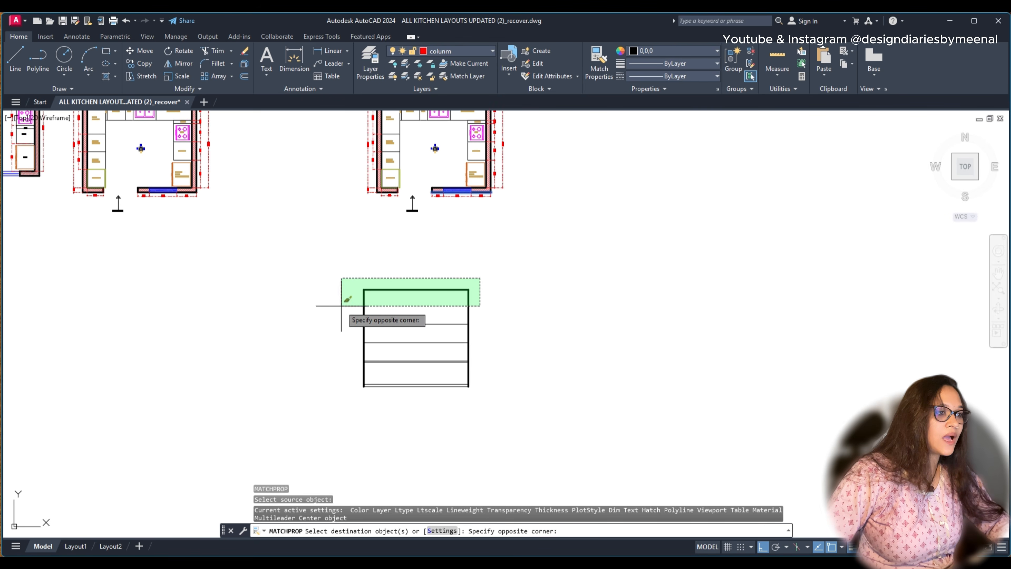
click(485, 312)
click(494, 299)
click(441, 302)
click(380, 302)
click(340, 302)
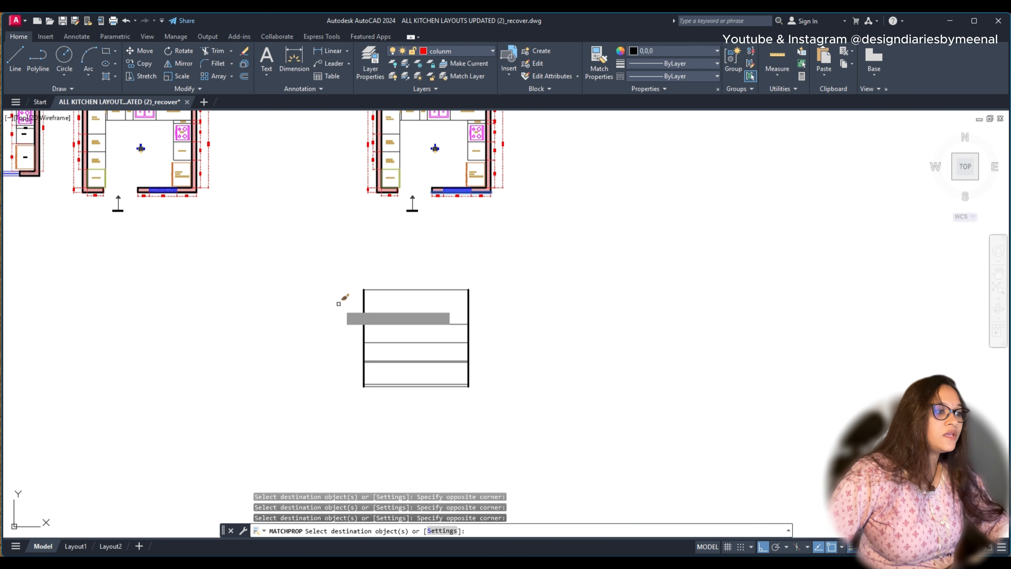
Step: Apply the same wall outline properties to the elevation's lowest floor line and its ceiling line
scroll(397, 369, up, 2)
scroll(390, 395, up, 2)
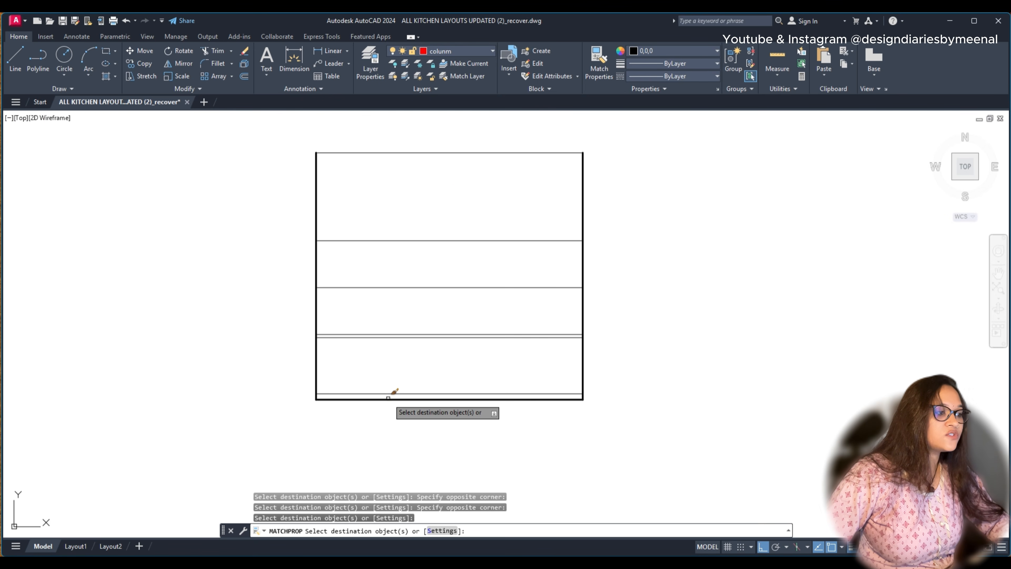
click(350, 132)
click(346, 169)
key(Escape)
Step: Stretch both ends of the ceiling line outward so it extends beyond the two side walls
click(339, 153)
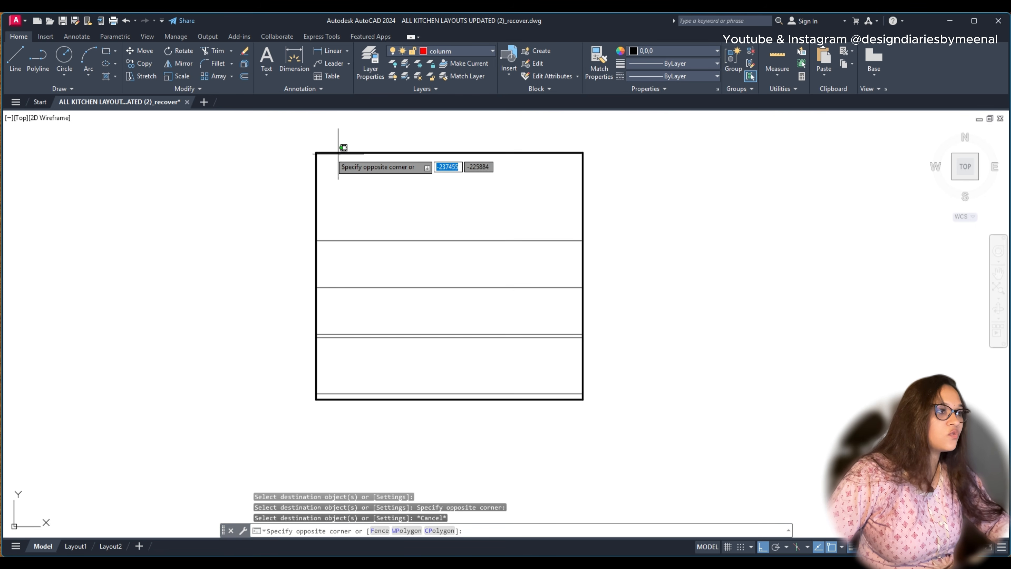
click(339, 137)
click(299, 152)
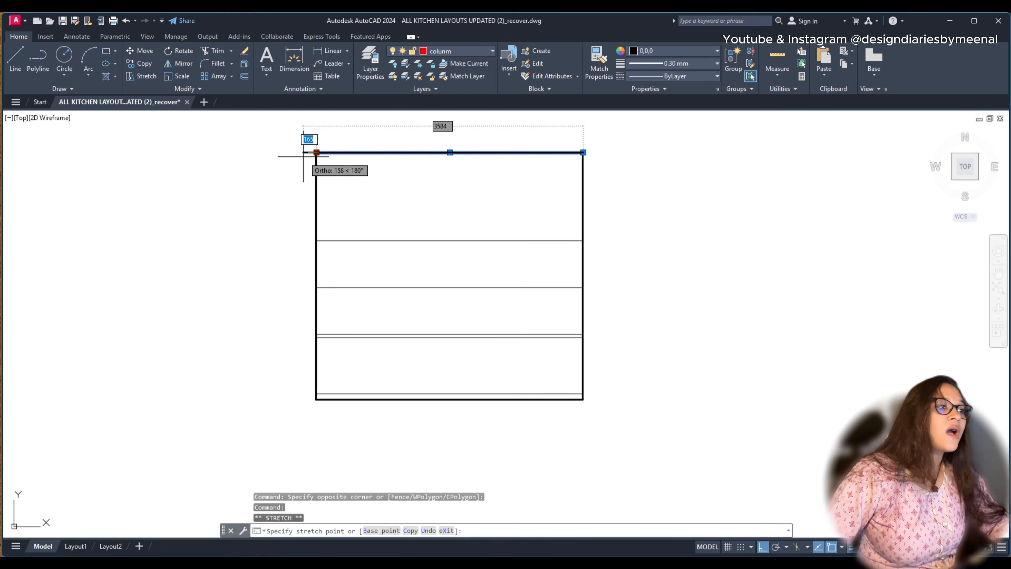
key(Escape)
click(521, 146)
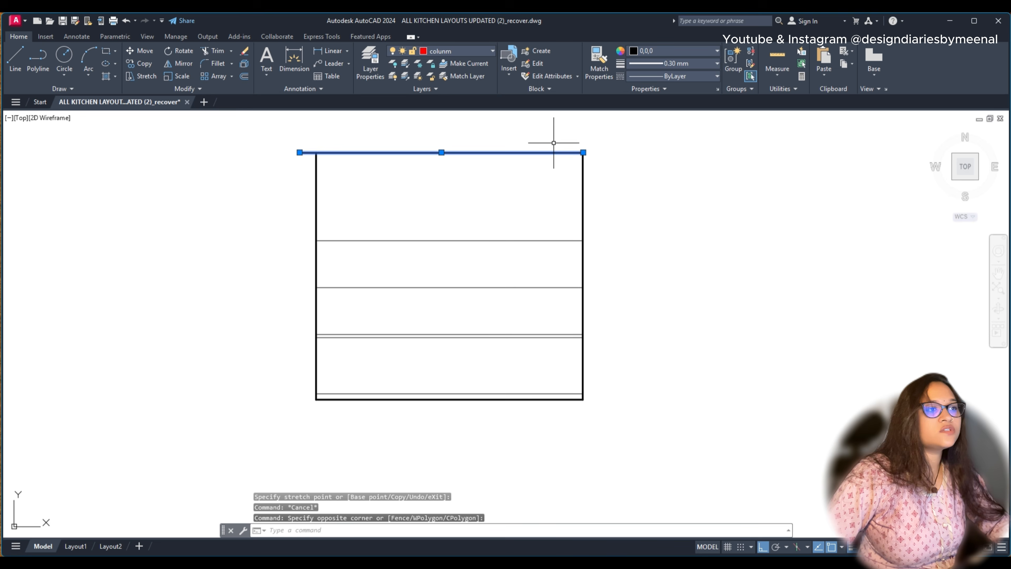
click(583, 152)
click(625, 153)
key(Escape)
Step: Stretch both ends of the lowest floor line outward so it extends beyond the two side walls
click(422, 399)
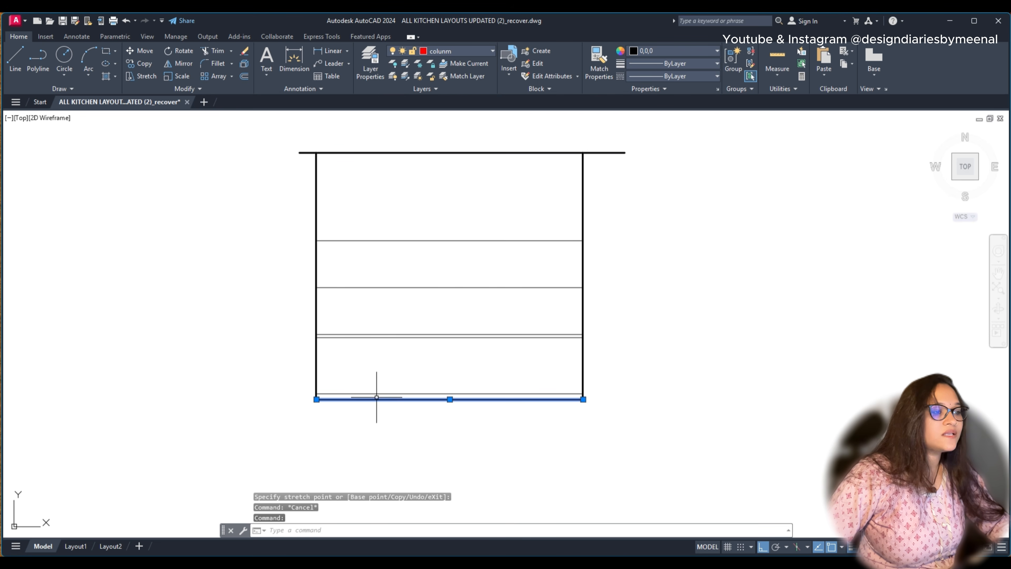
click(317, 399)
click(292, 399)
key(Escape)
click(553, 399)
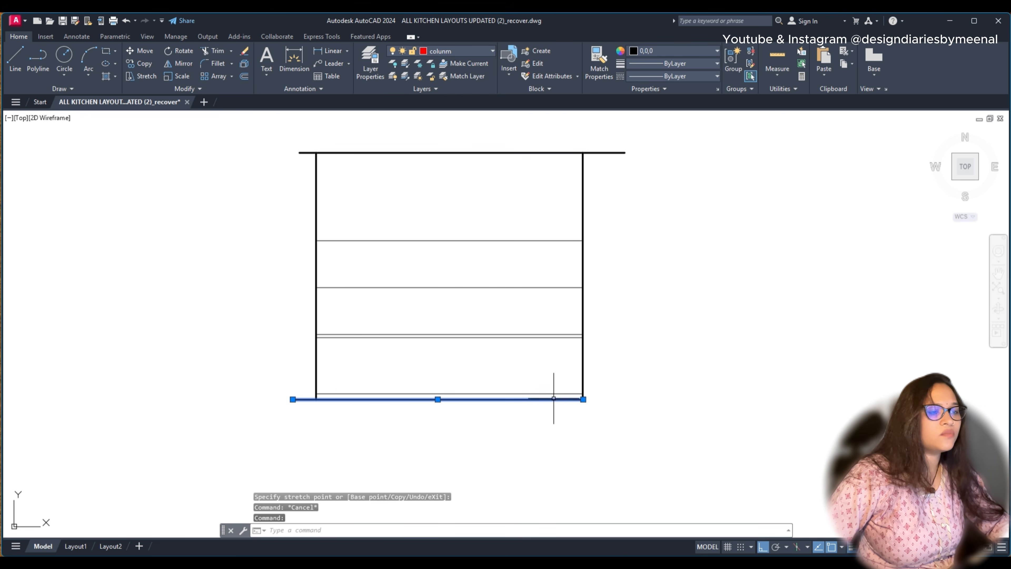
click(583, 400)
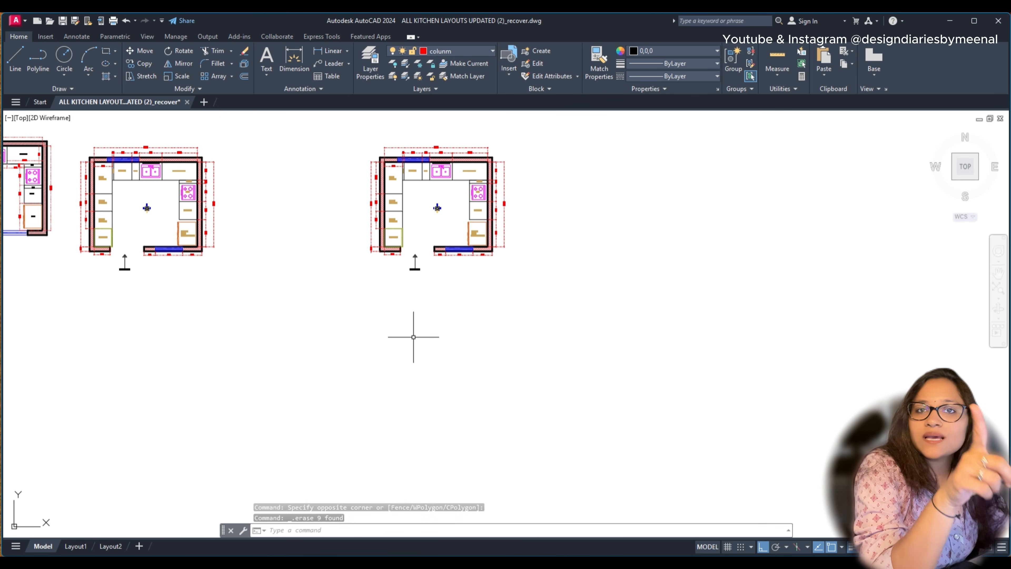
Step: Start the XLINE command with the vertical option for projecting construction lines from the copied plan
text(XL)
key(Return)
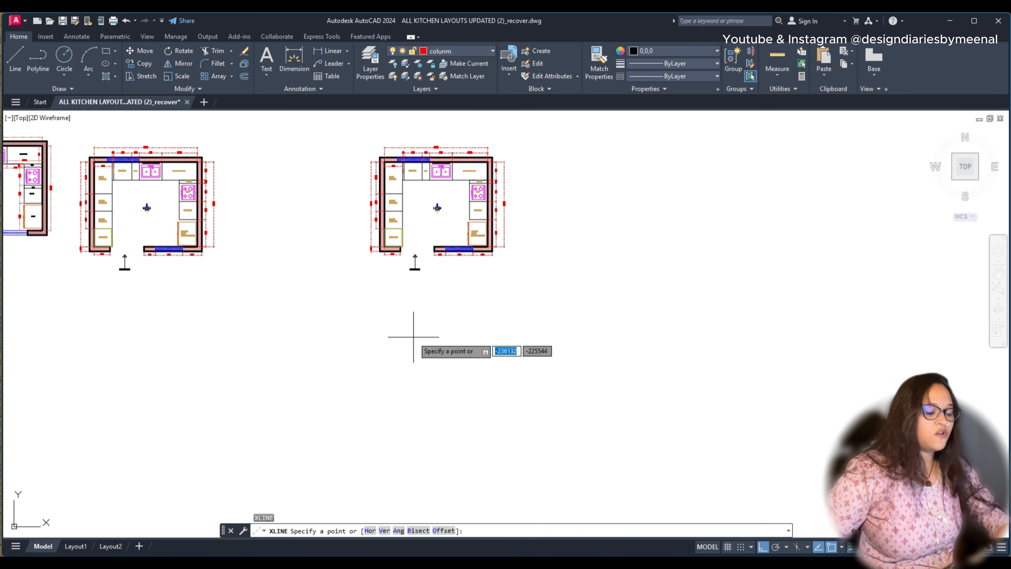
text(v)
key(Return)
Step: Examine the copied plan's outer and inner wall corners and the cabinet divisions along Wall A as through points for the vertical lines
scroll(383, 261, up, 3)
scroll(388, 263, down, 3)
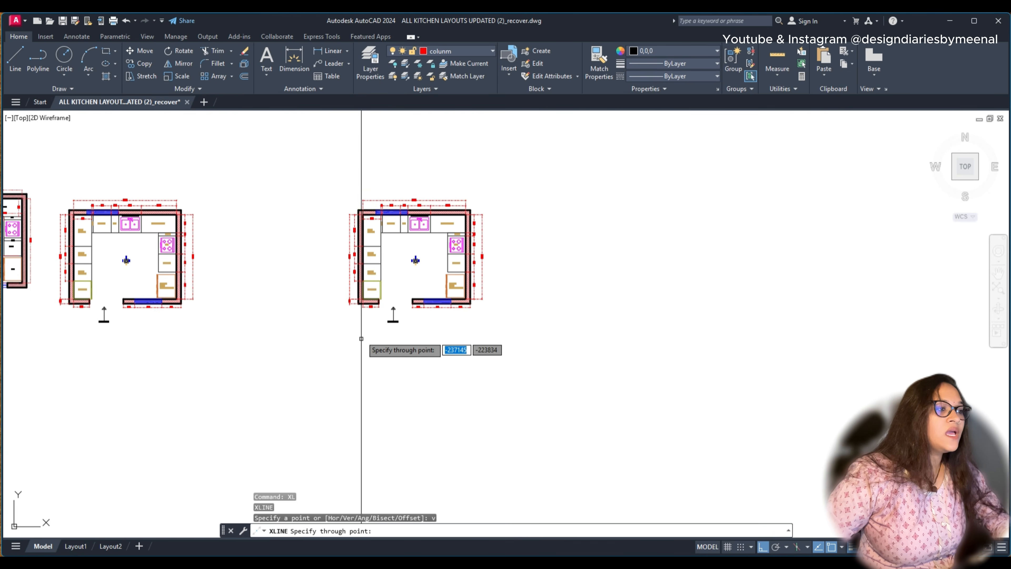
scroll(380, 176, down, 6)
scroll(405, 275, up, 6)
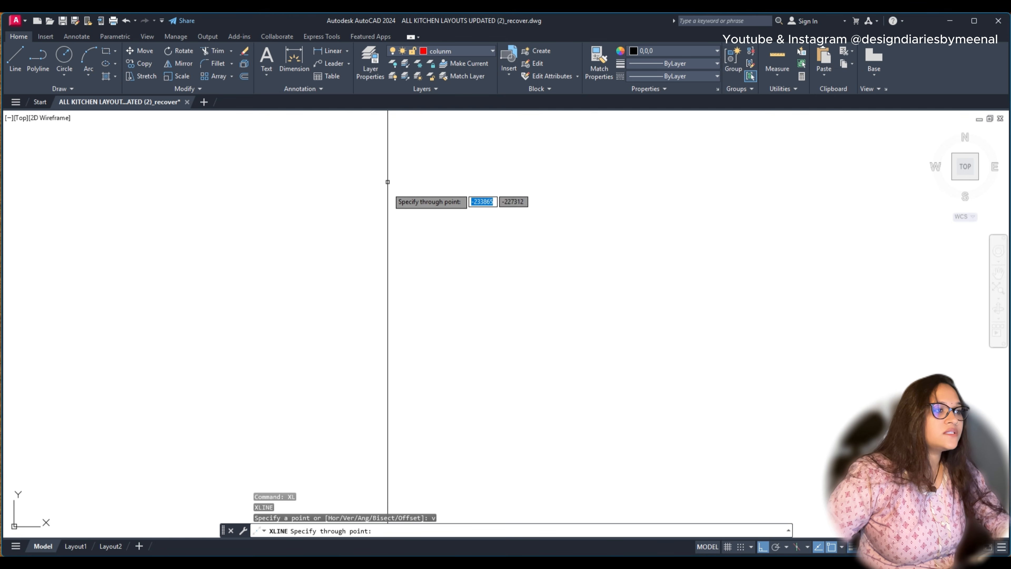
middle_drag(387, 183, 429, 425)
scroll(324, 175, up, 2)
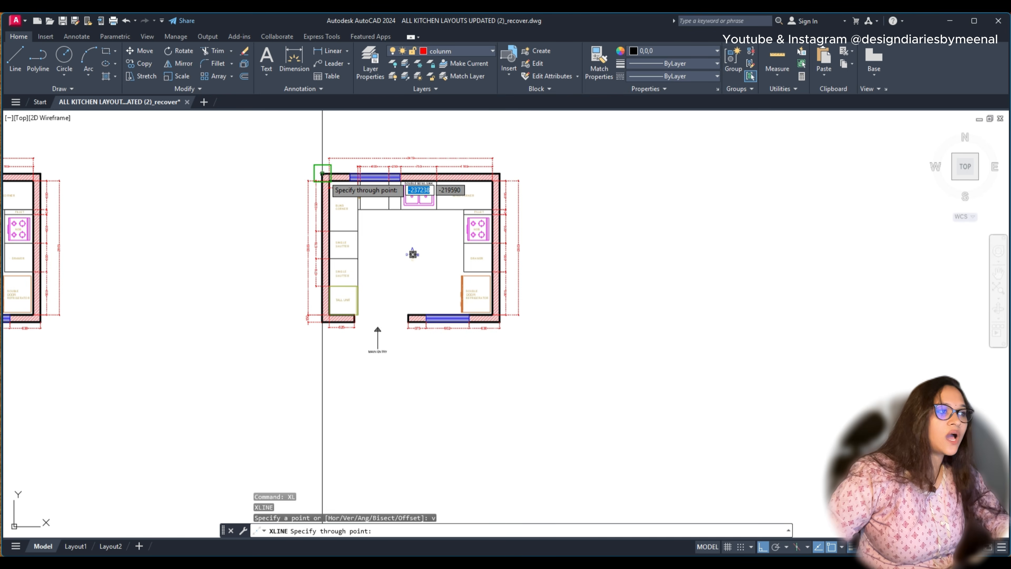
scroll(323, 173, up, 3)
scroll(318, 160, down, 5)
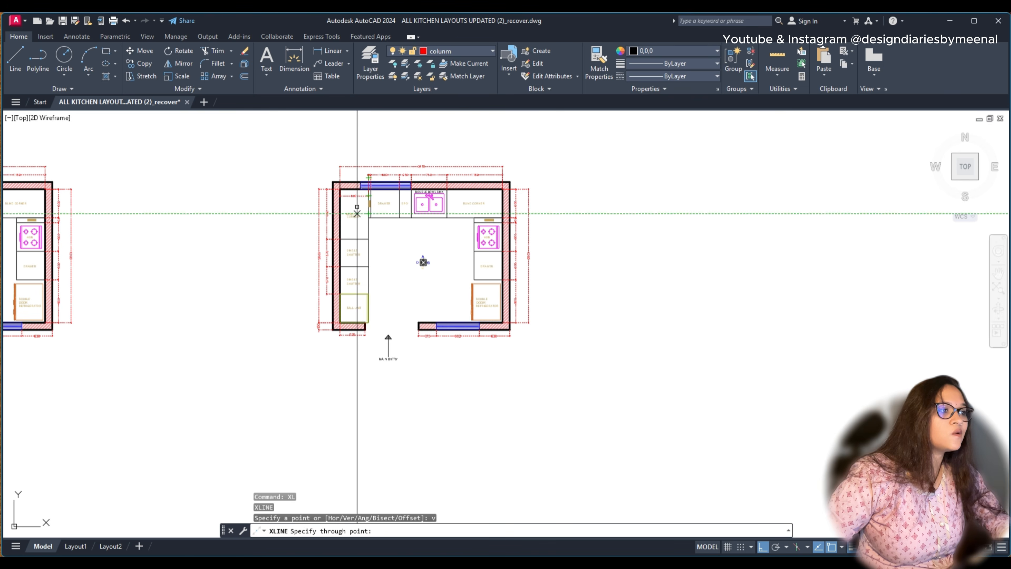
scroll(350, 171, up, 2)
scroll(336, 179, up, 4)
scroll(334, 171, down, 4)
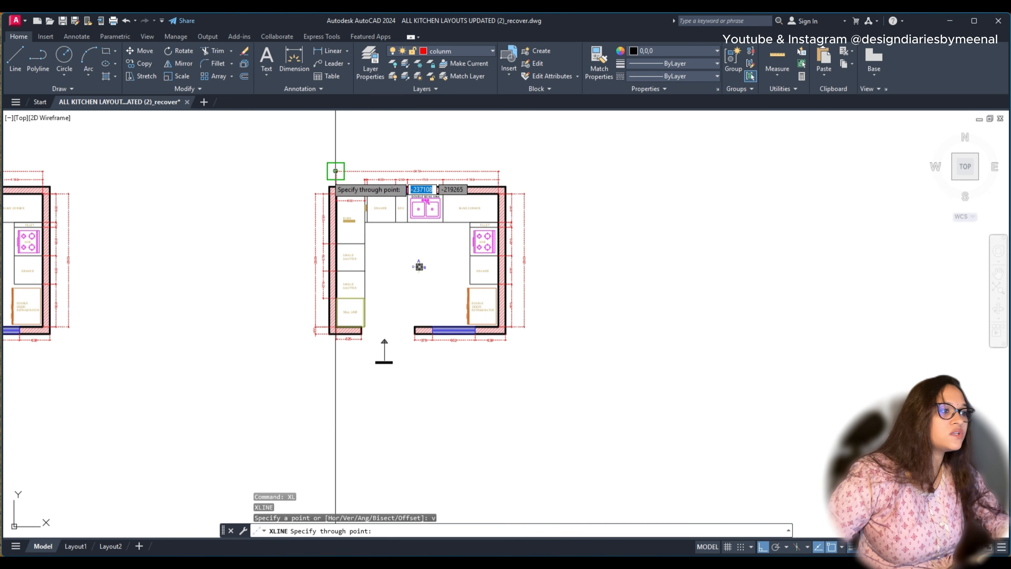
scroll(385, 343, down, 3)
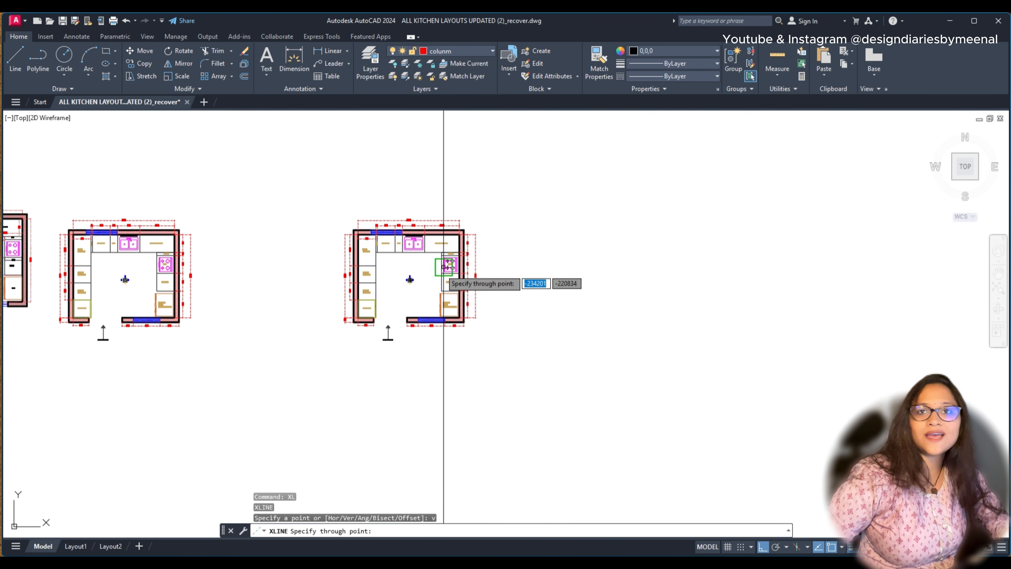
scroll(353, 230, up, 3)
scroll(354, 230, up, 5)
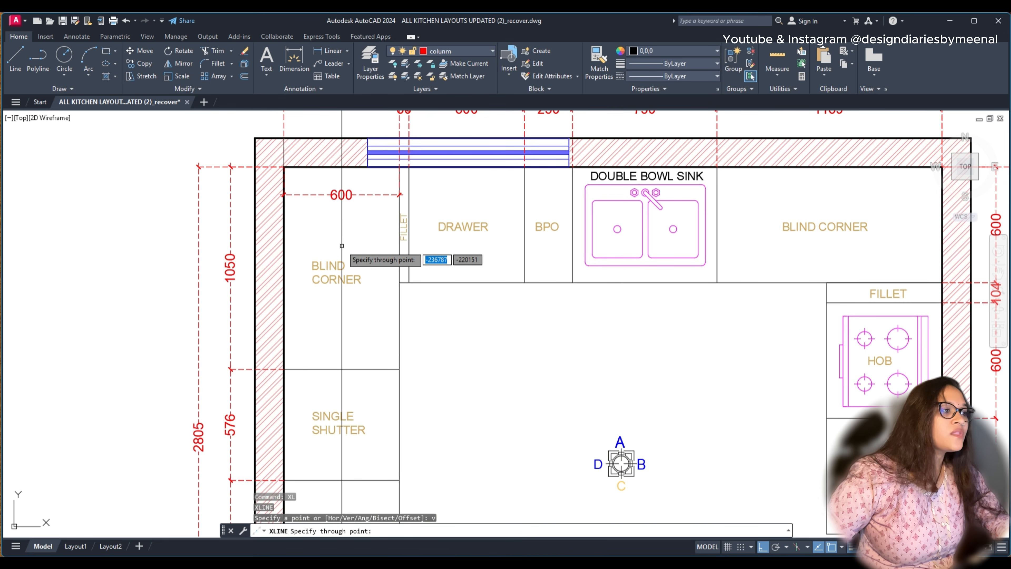
scroll(348, 243, down, 4)
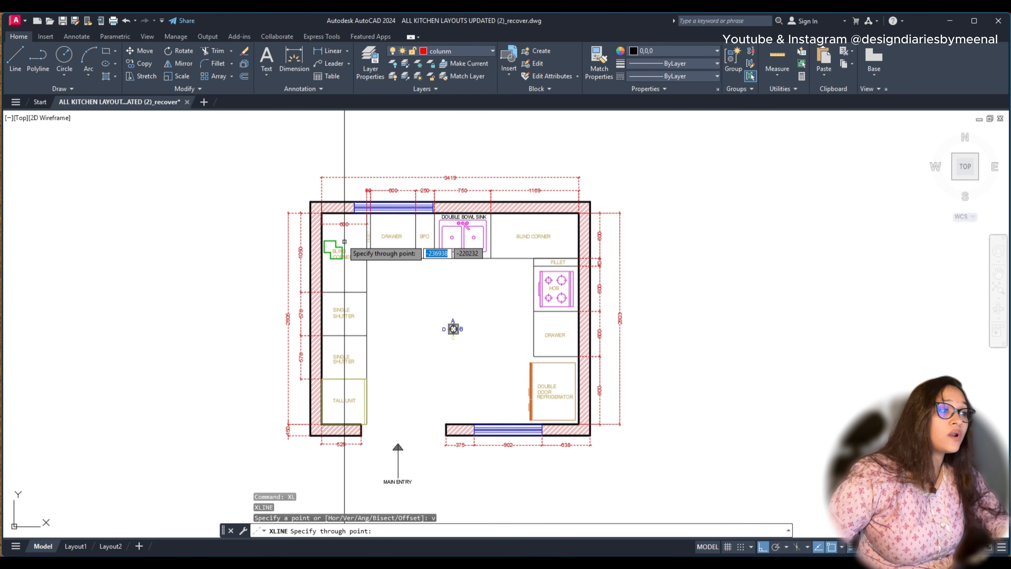
scroll(319, 223, up, 6)
click(297, 173)
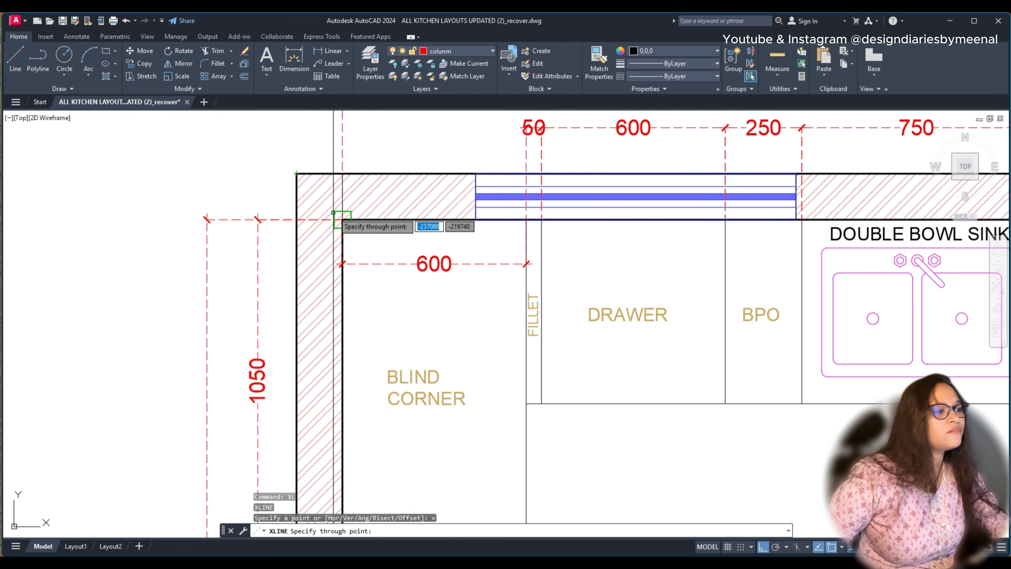
scroll(336, 226, down, 2)
middle_drag(377, 261, 282, 237)
scroll(299, 243, down, 2)
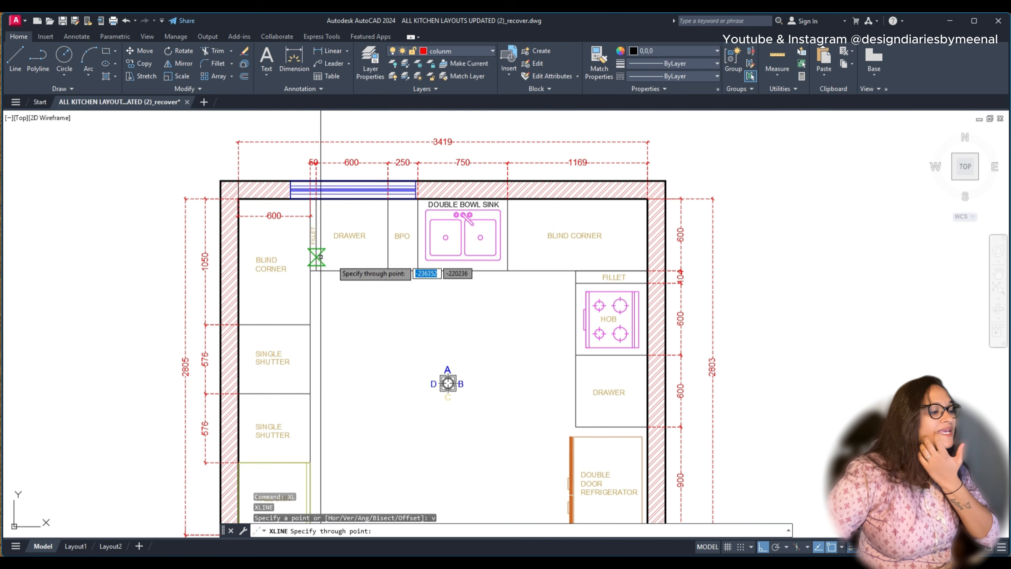
scroll(359, 295, down, 4)
scroll(351, 291, up, 6)
middle_drag(350, 290, 287, 235)
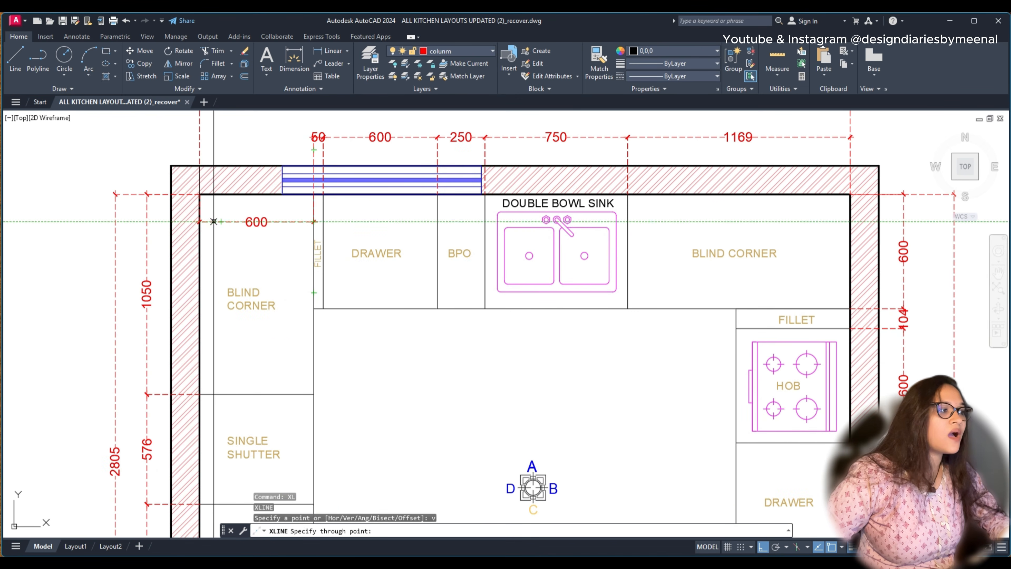
scroll(171, 165, down, 4)
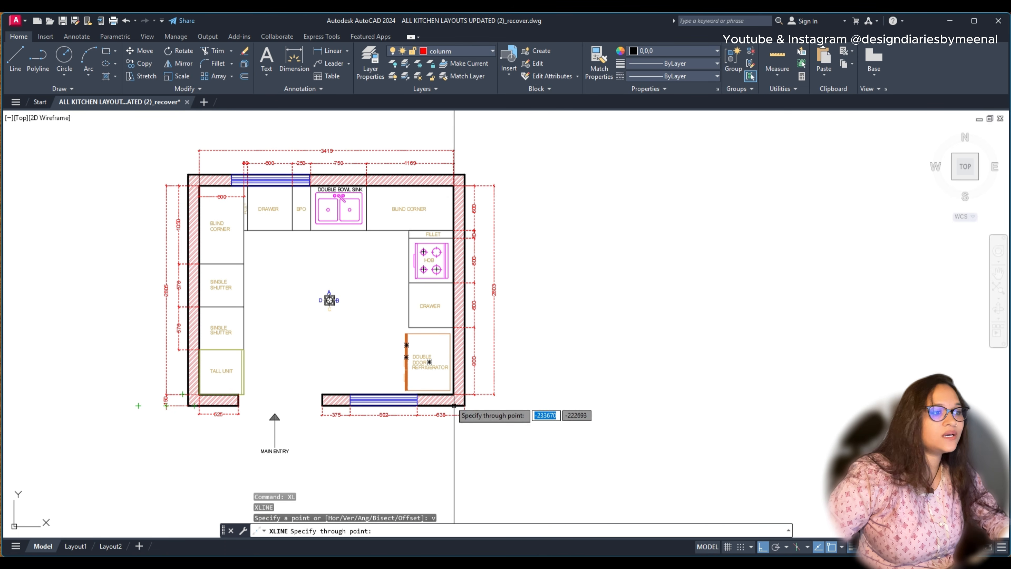
scroll(439, 305, up, 4)
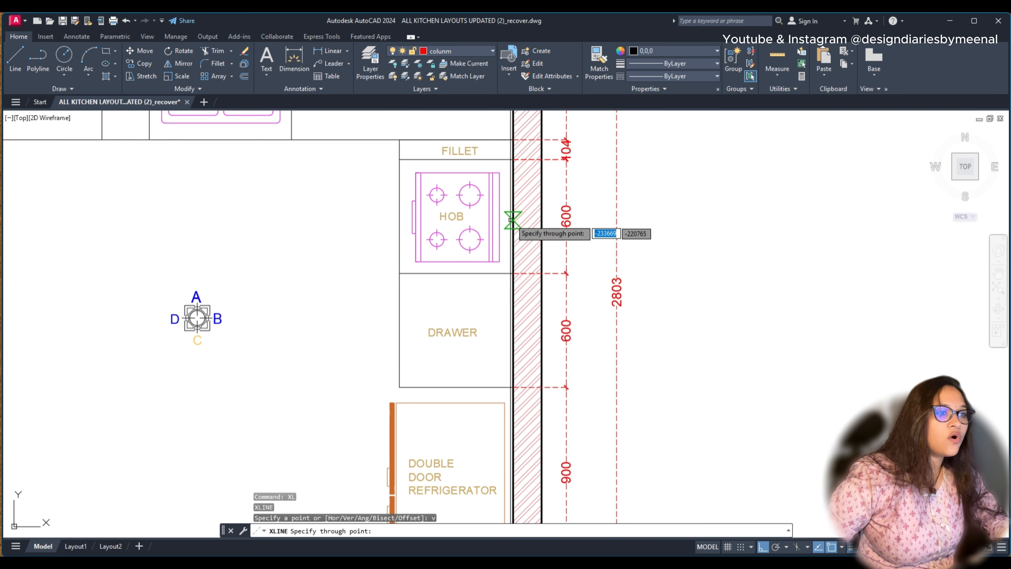
scroll(518, 197, down, 4)
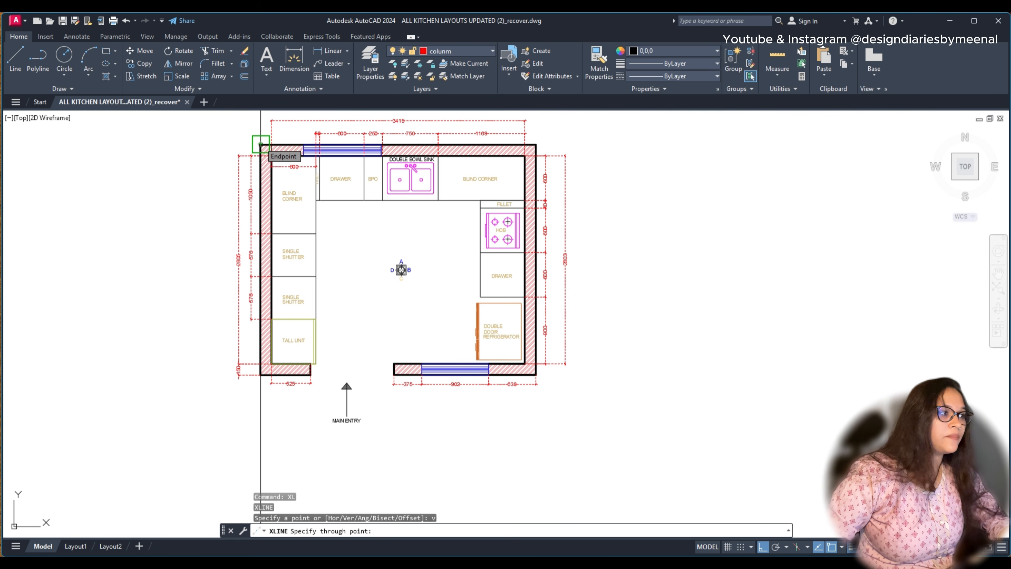
Step: Place vertical construction lines through the left wall's outer corner, its inner corner and the edge between the 600 blind corner and the fillet
click(261, 145)
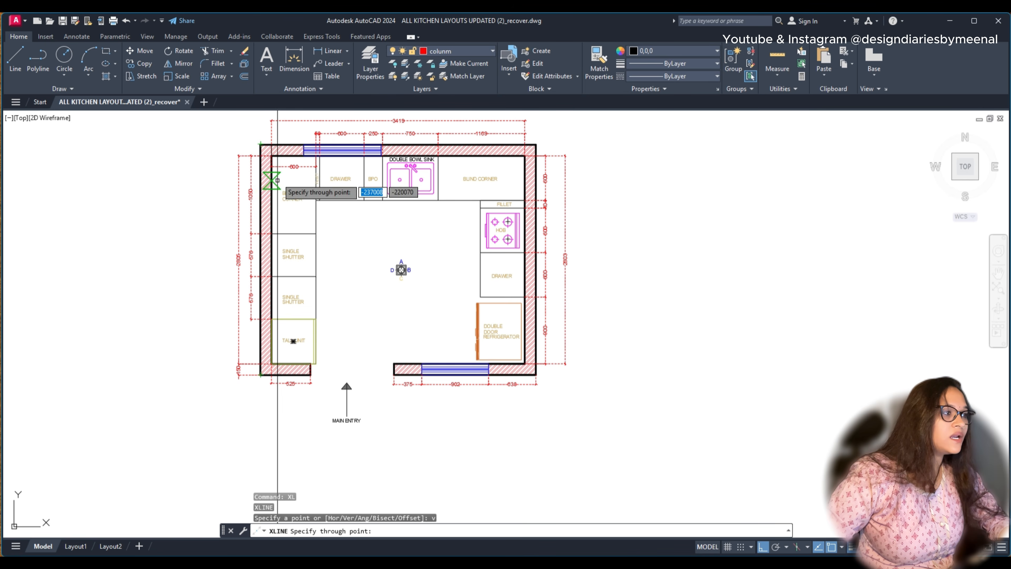
scroll(270, 147, up, 5)
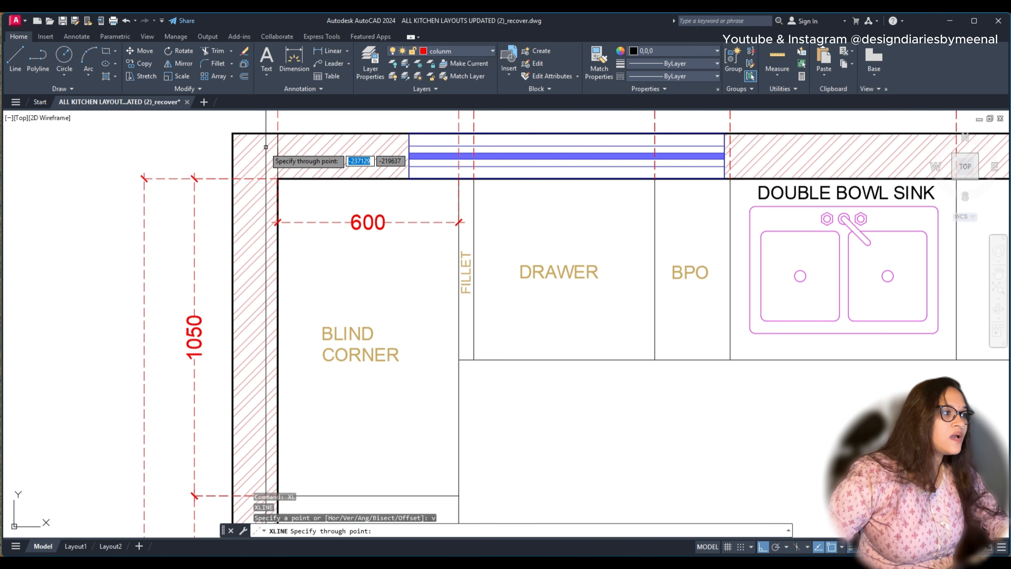
click(277, 179)
scroll(277, 178, down, 4)
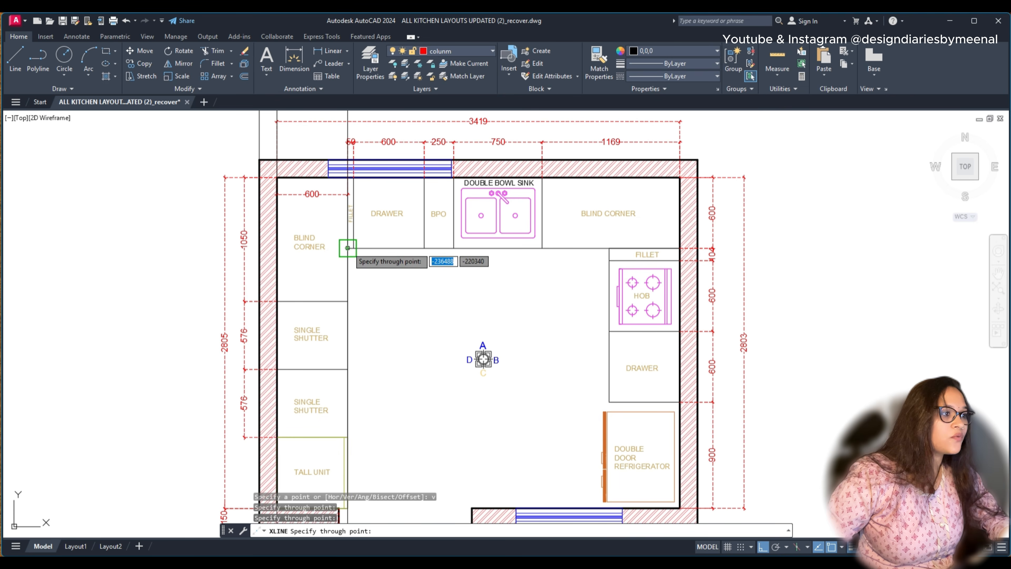
click(348, 248)
middle_drag(415, 280, 318, 279)
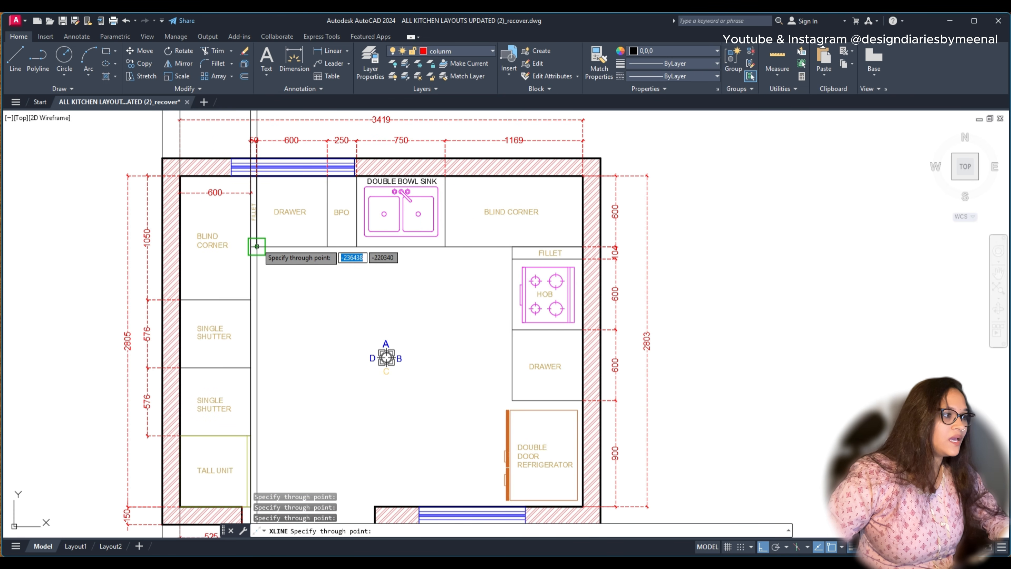
Step: Place vertical construction lines through the fillet, drawer, BPO and sink edges, the hob run's front edge, and the right wall's inner and outer faces
click(257, 246)
click(327, 246)
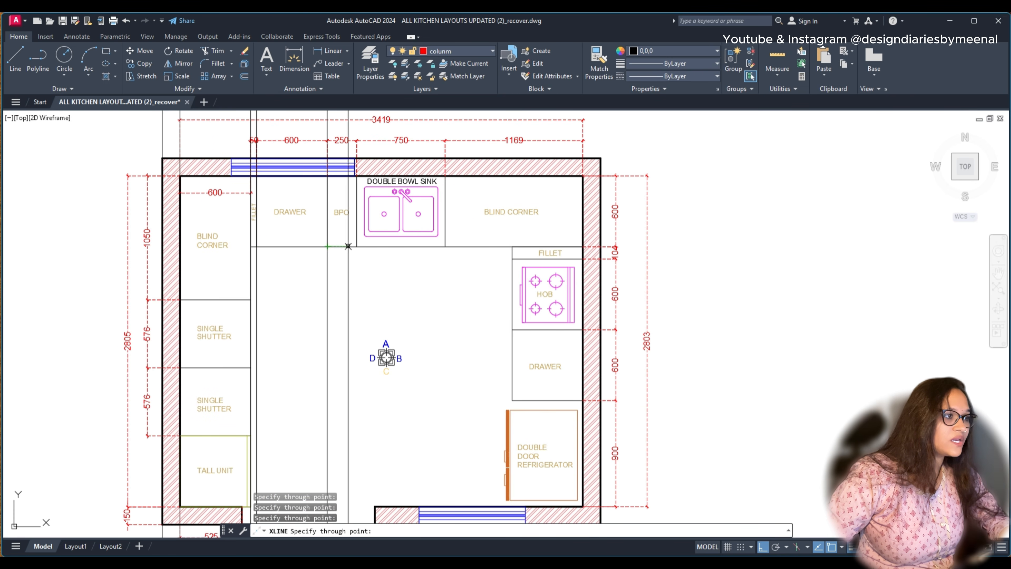
click(357, 245)
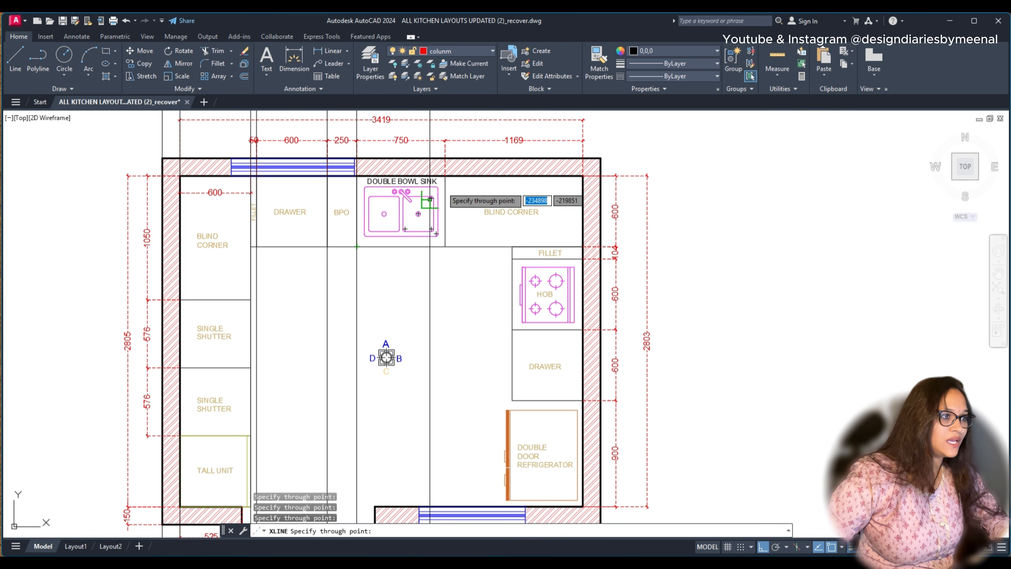
click(446, 246)
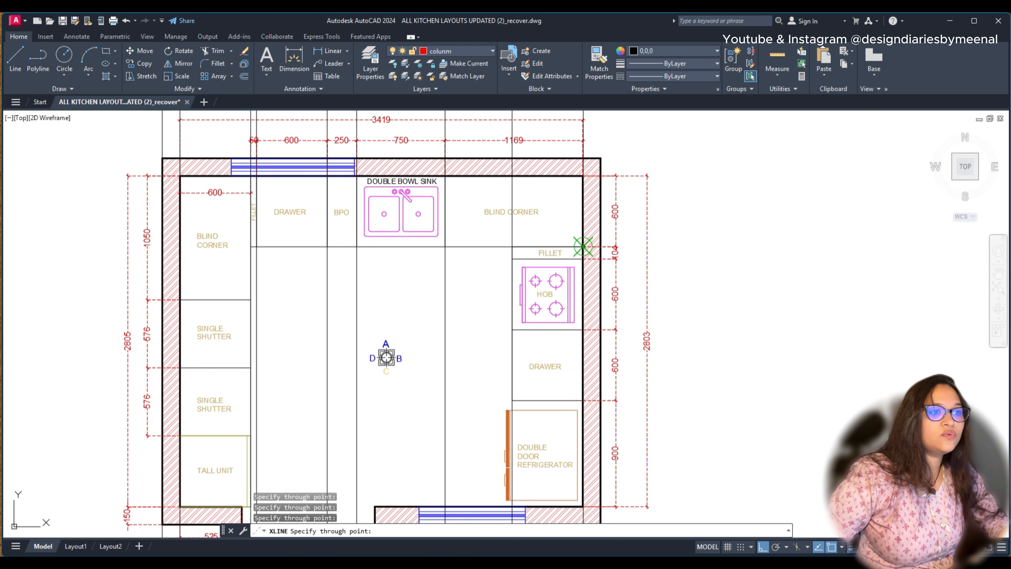
click(601, 247)
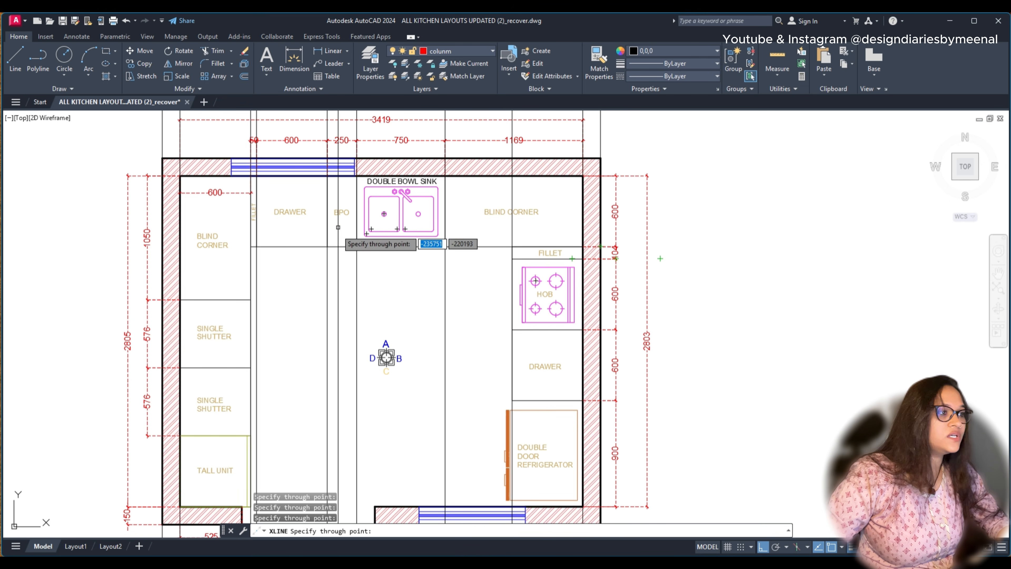
scroll(271, 217, down, 2)
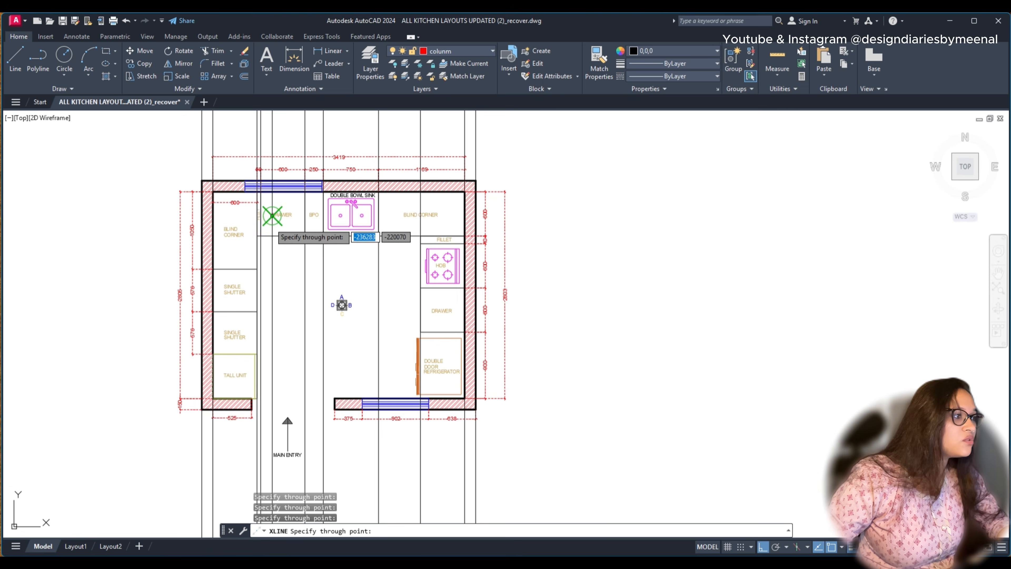
scroll(288, 195, down, 2)
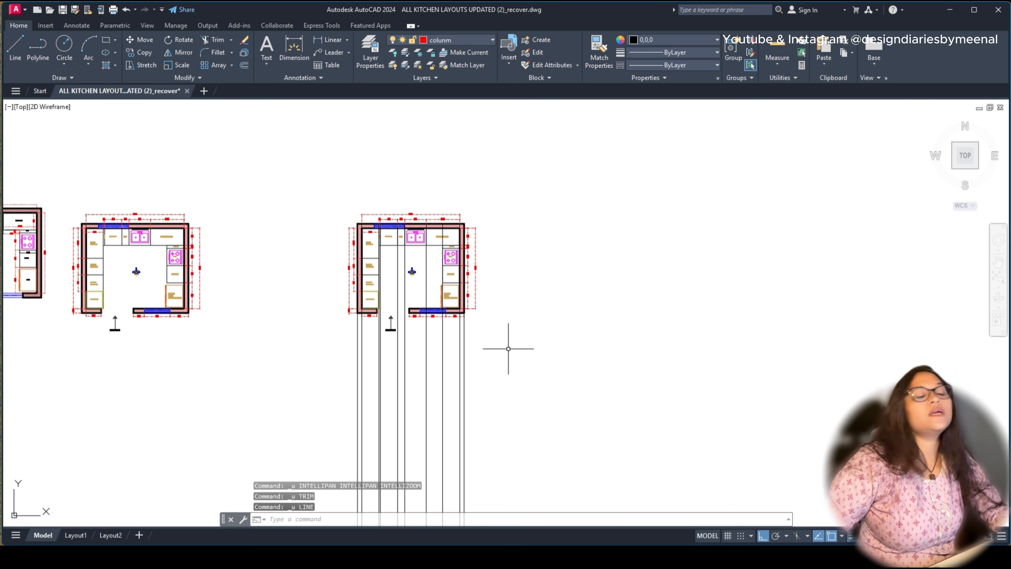
Step: Draw a horizontal floor line below the copied plan, crossing all vertical construction lines and extending past both outer walls
mouse_move(509, 349)
middle_down()
mouse_move(510, 298)
mouse_move(511, 339)
mouse_move(467, 330)
mouse_move(501, 345)
mouse_move(528, 381)
middle_up()
scroll(458, 324, up, 2)
scroll(514, 349, down, 2)
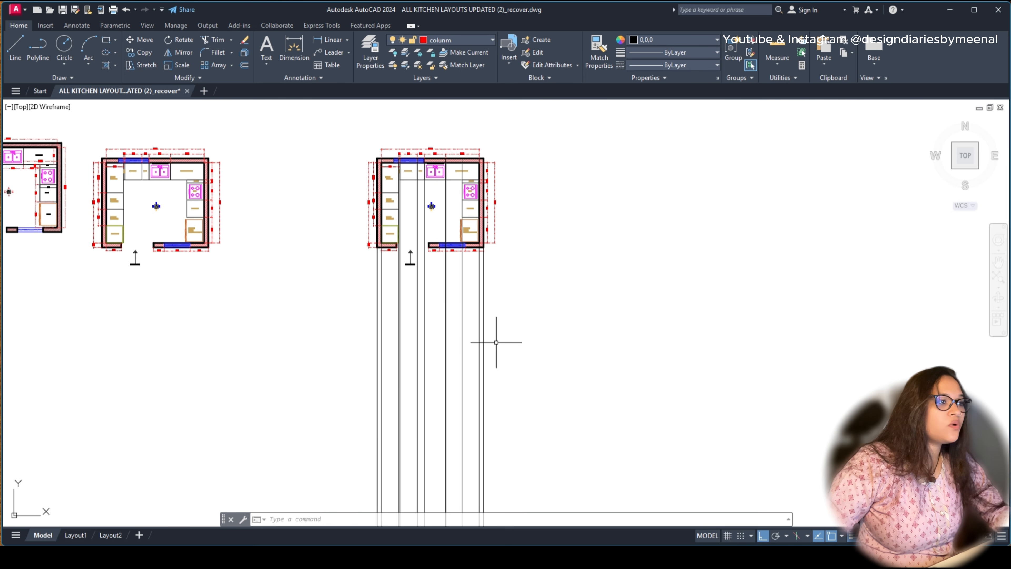
text(l)
key(Return)
click(516, 431)
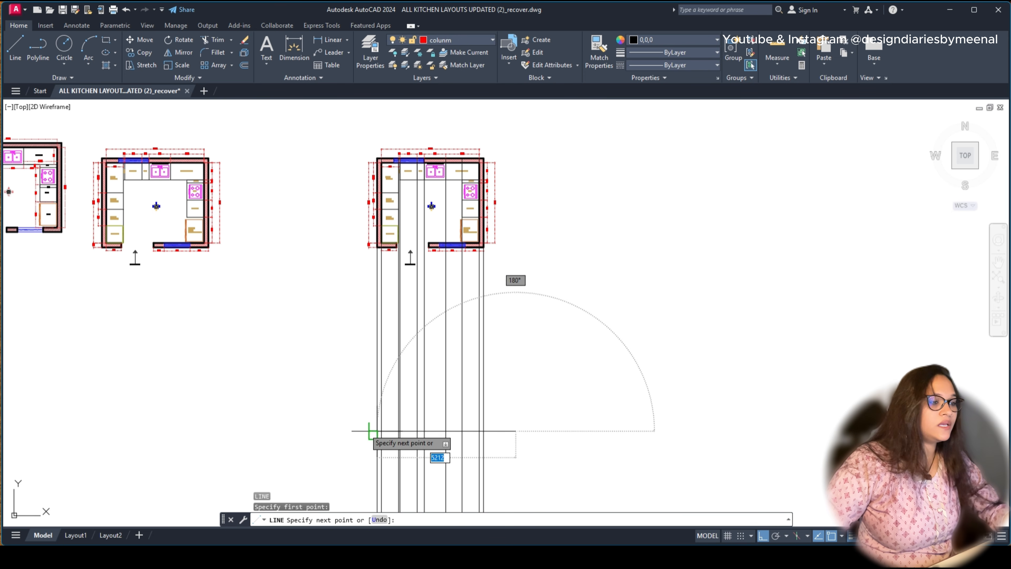
key(Escape)
scroll(373, 429, up, 3)
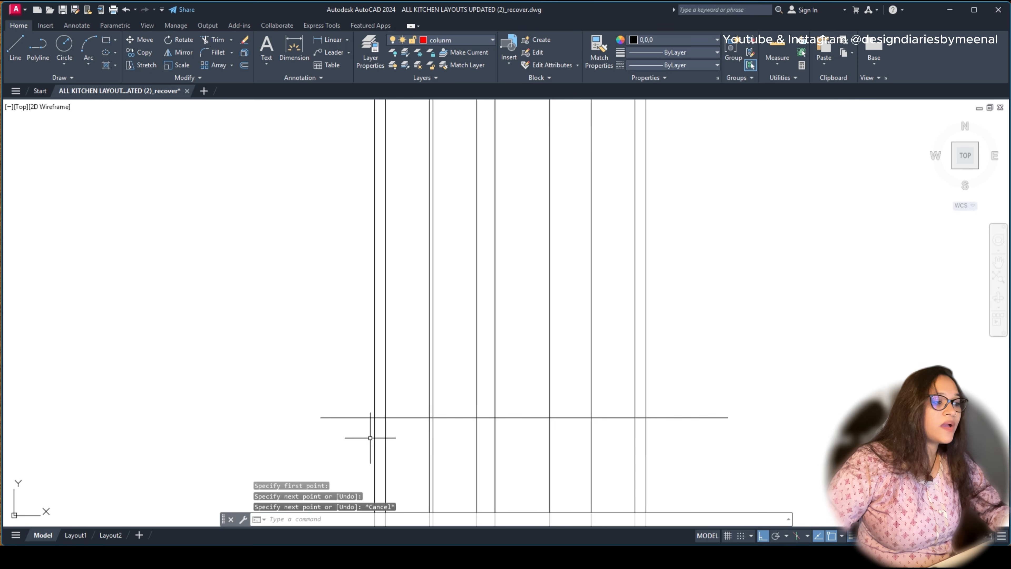
Step: Select the new floor line and examine the finished Wall A elevation as reference for the horizontal levels
scroll(362, 437, down, 3)
click(356, 413)
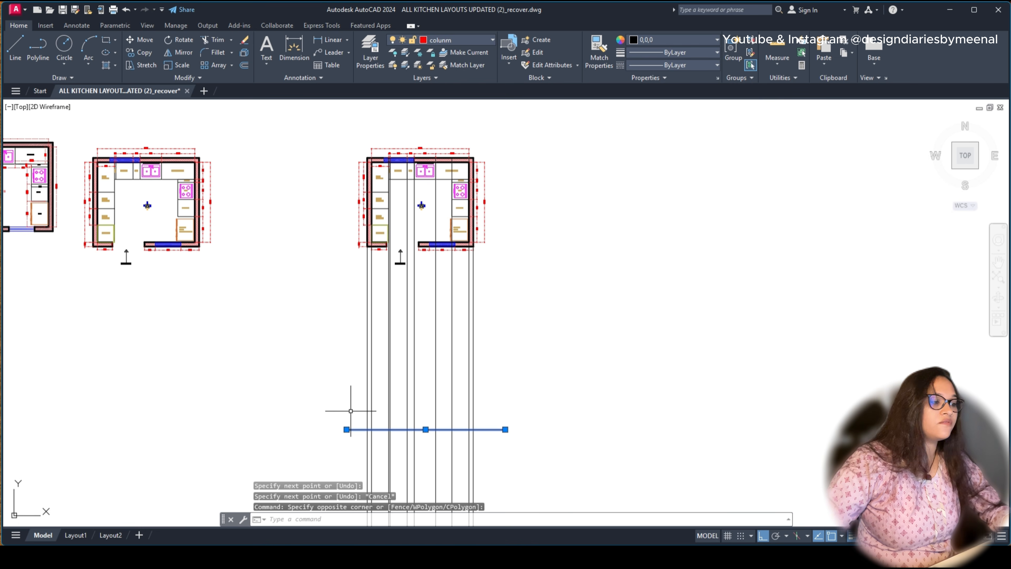
scroll(417, 247, down, 2)
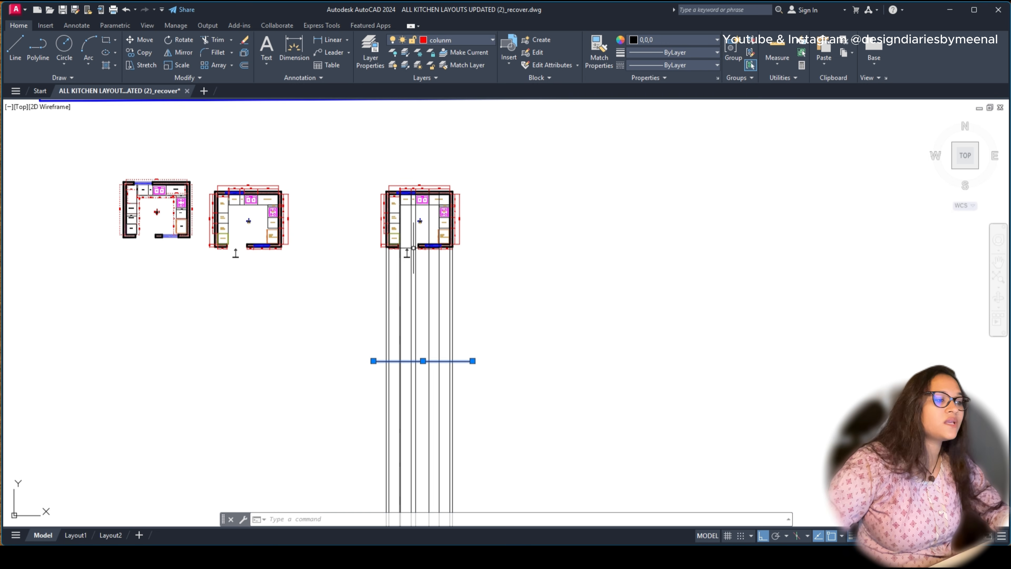
scroll(414, 248, down, 4)
scroll(226, 255, up, 10)
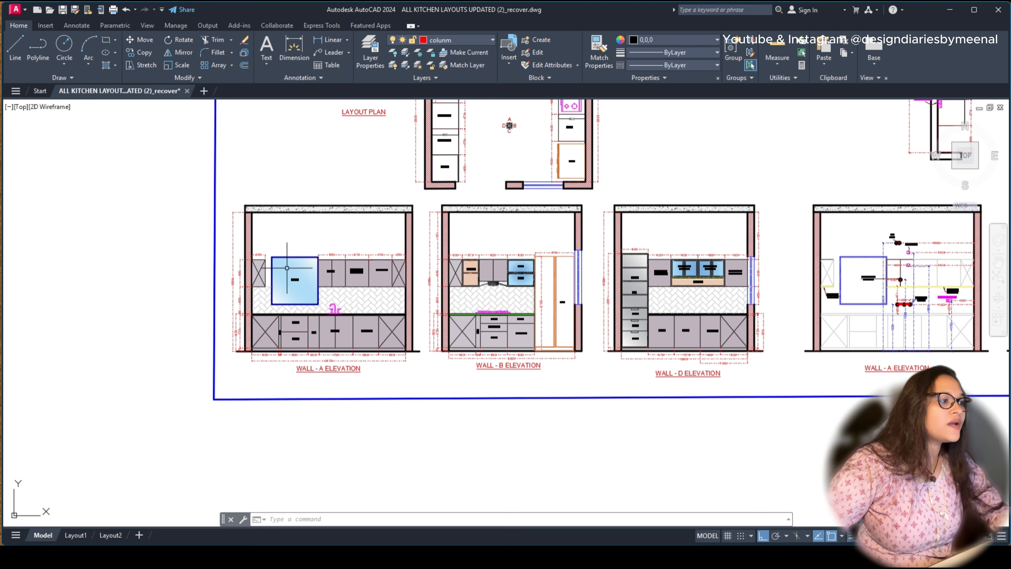
scroll(228, 309, down, 8)
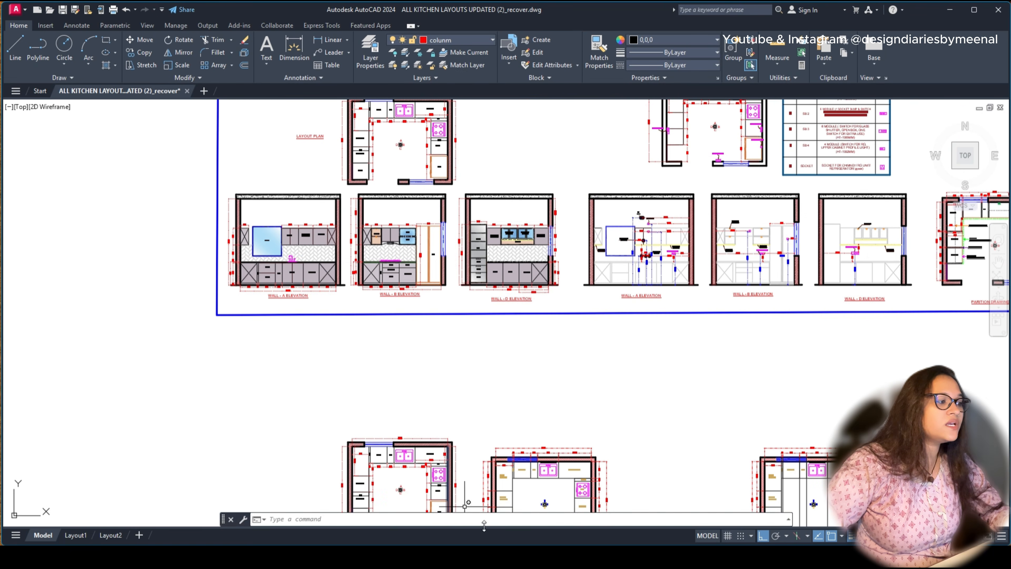
scroll(363, 284, down, 2)
middle_drag(541, 427, 334, 235)
scroll(397, 337, up, 6)
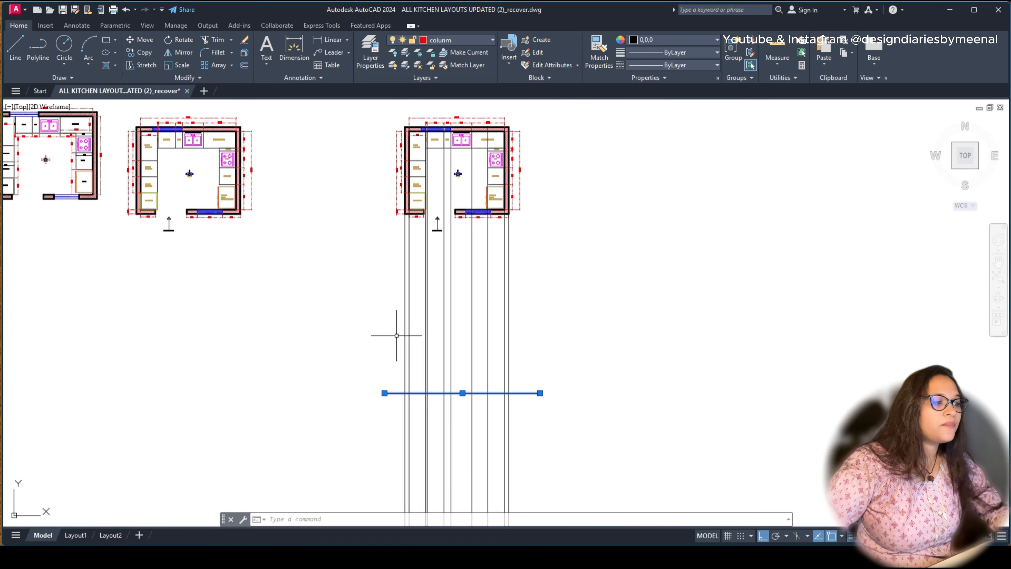
Step: Offset the floor line 75 upward to mark the skirting level
key(Return)
text(75)
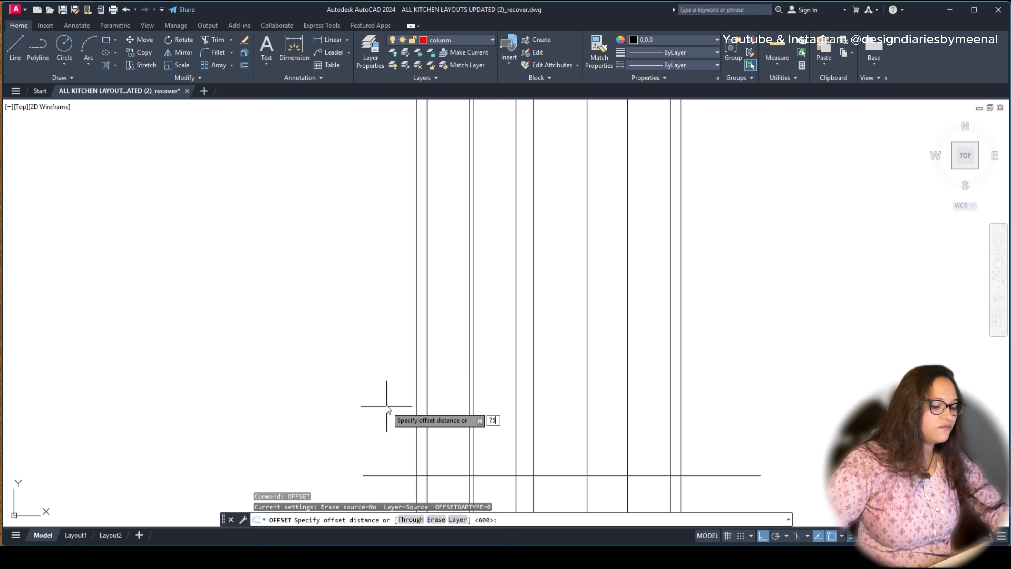
key(Return)
scroll(399, 350, down, 2)
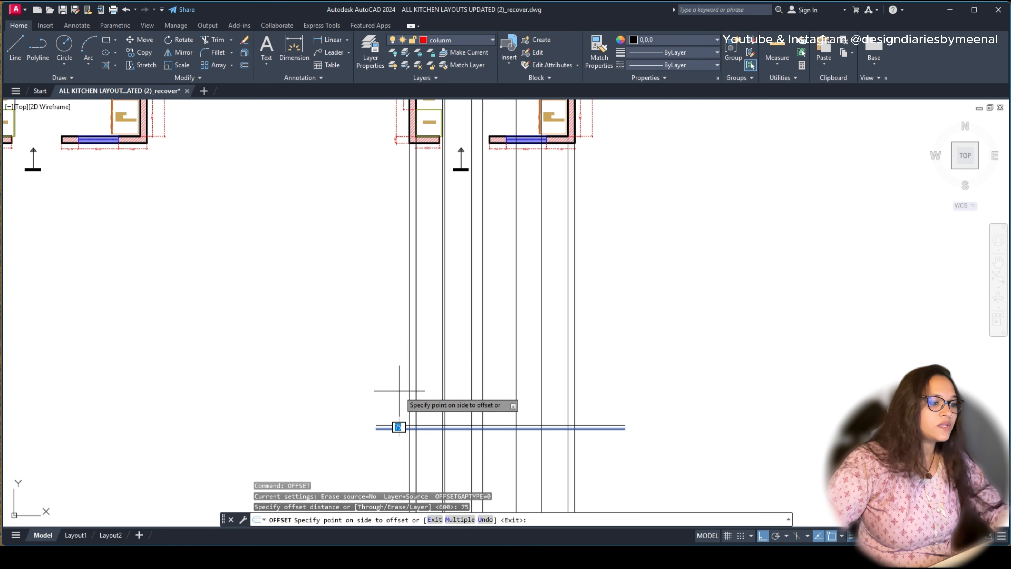
click(400, 392)
scroll(433, 426, up, 2)
scroll(431, 426, up, 2)
key(Return)
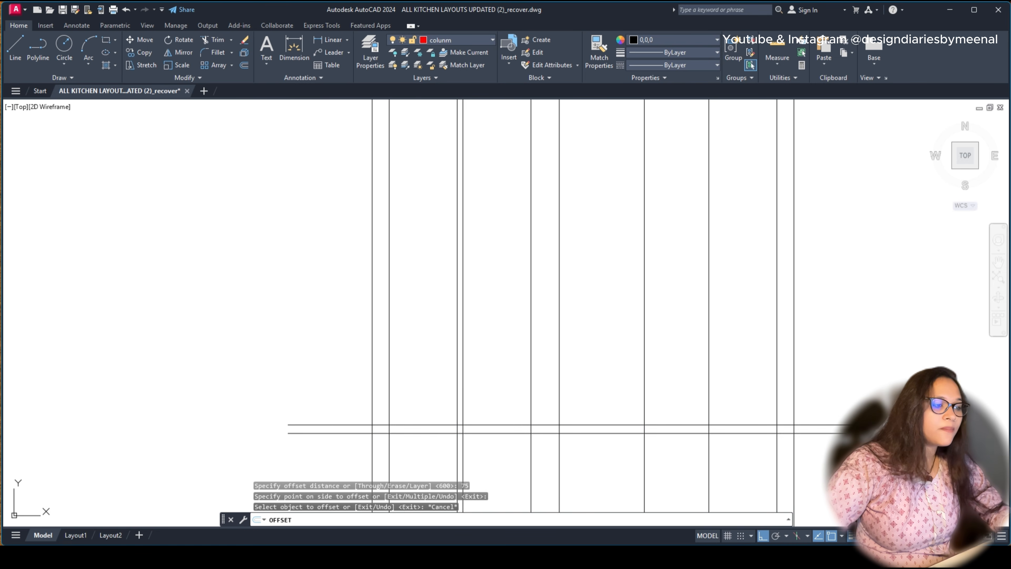
key(Return)
key(Return)
key(Escape)
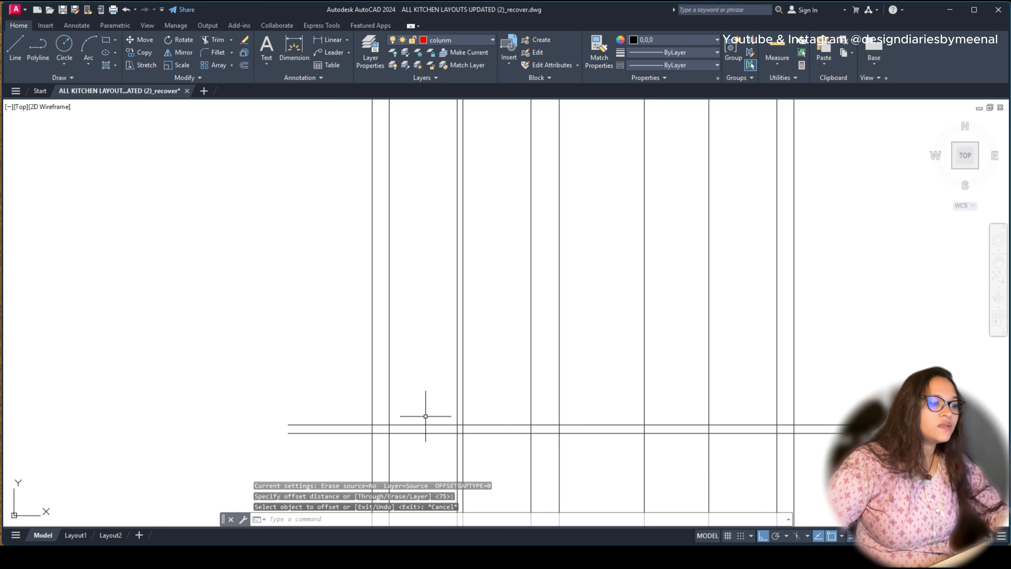
Step: Offset the skirting line 720 upward to mark the top of the base cabinets
key(Return)
click(426, 425)
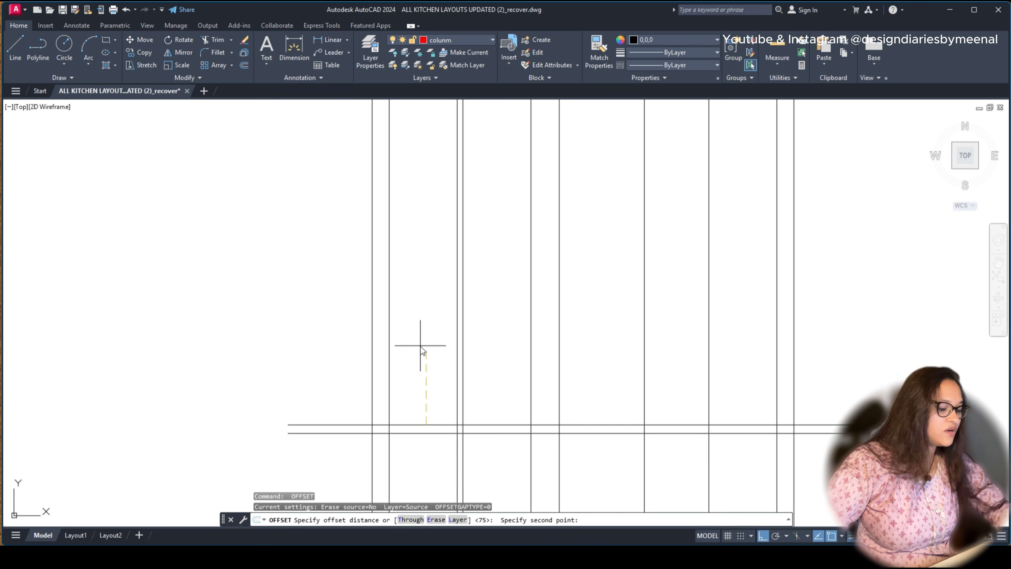
key(Return)
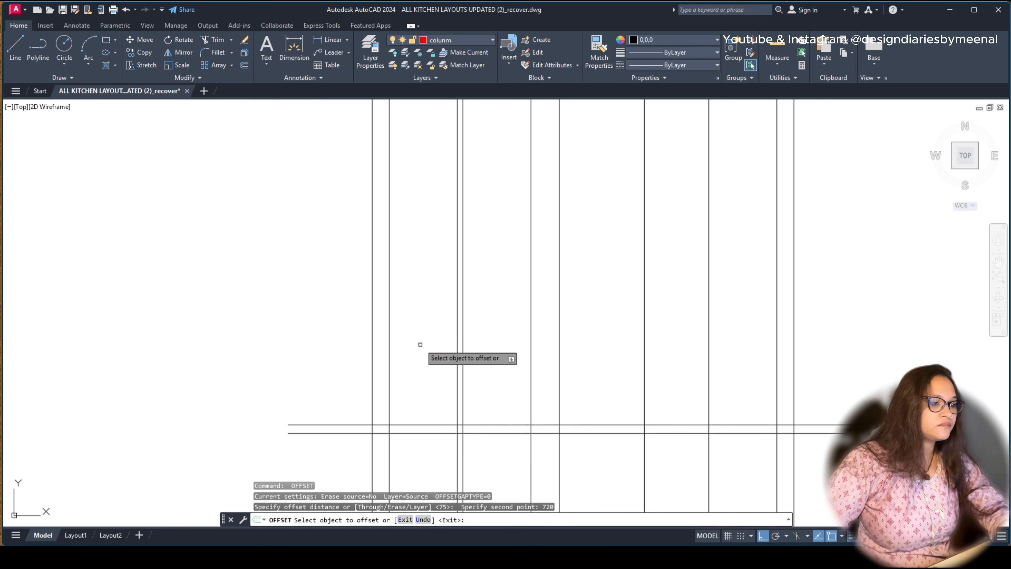
click(416, 424)
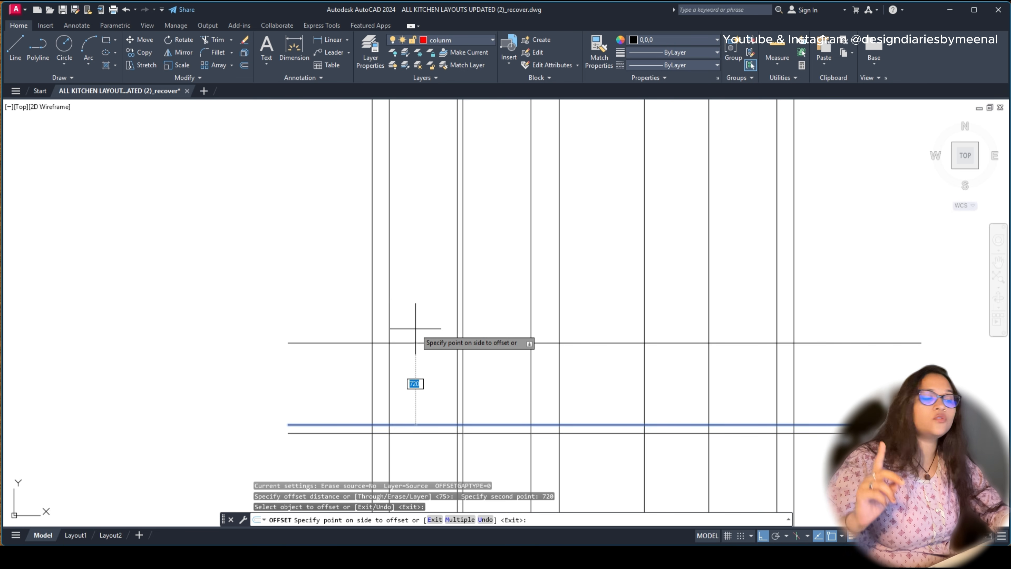
click(417, 334)
key(Return)
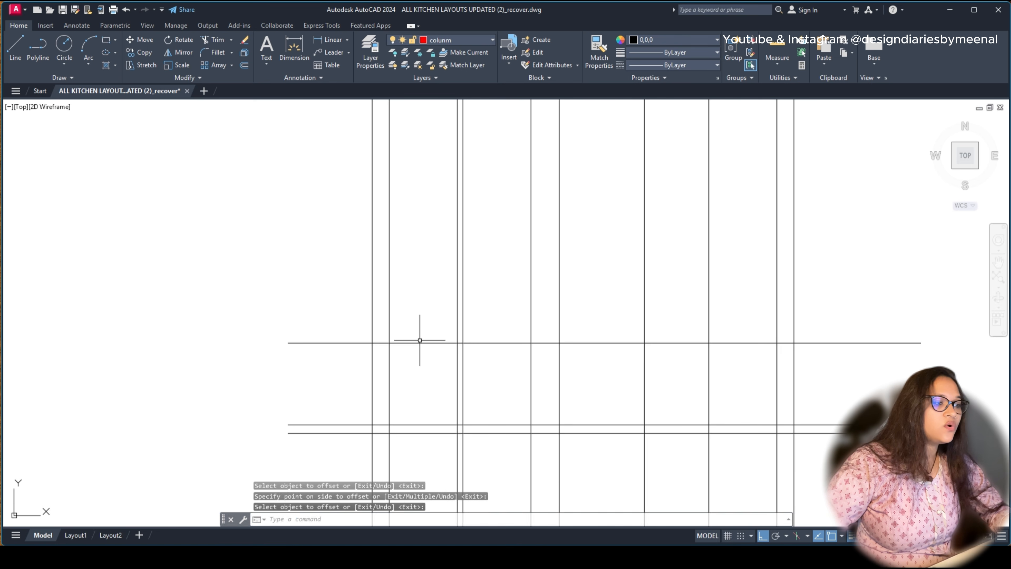
Step: Offset the base cabinets' top line 40 upward to mark the countertop thickness
key(Return)
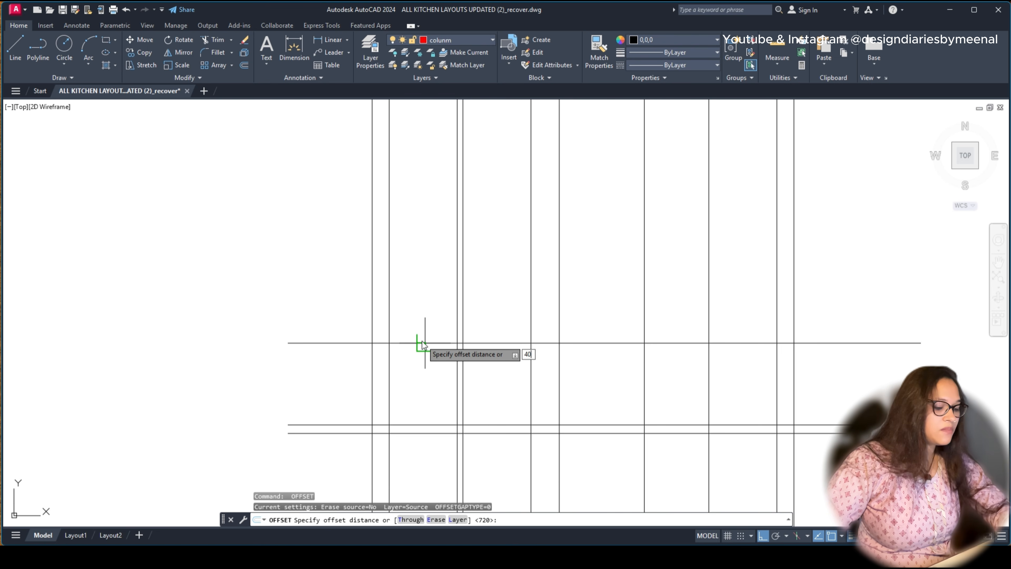
text(40)
key(Return)
click(425, 343)
click(420, 302)
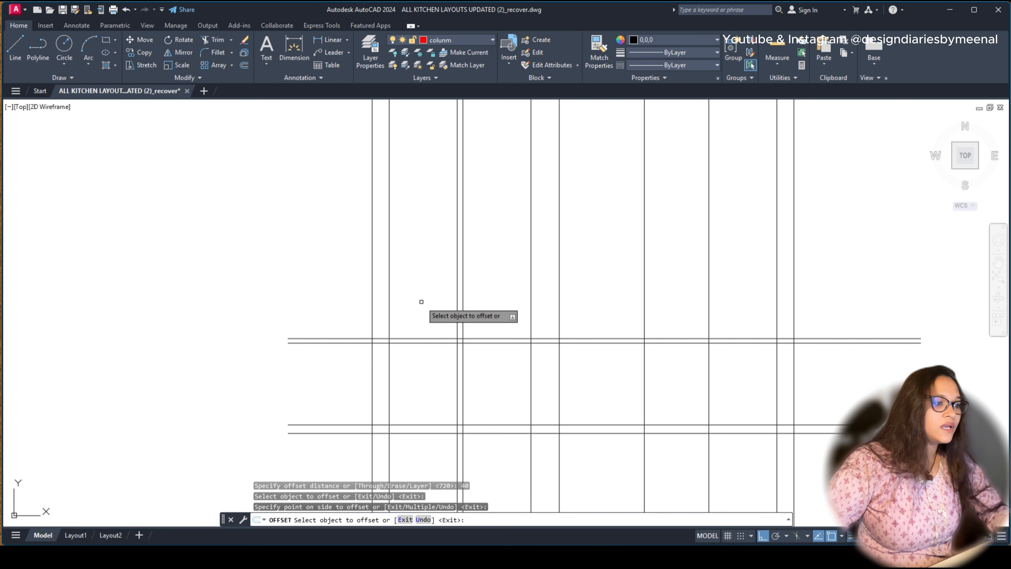
key(Return)
Step: Offset the countertop's upper line 600 upward to mark the bottom of the wall cabinets
key(Return)
text(600)
key(Return)
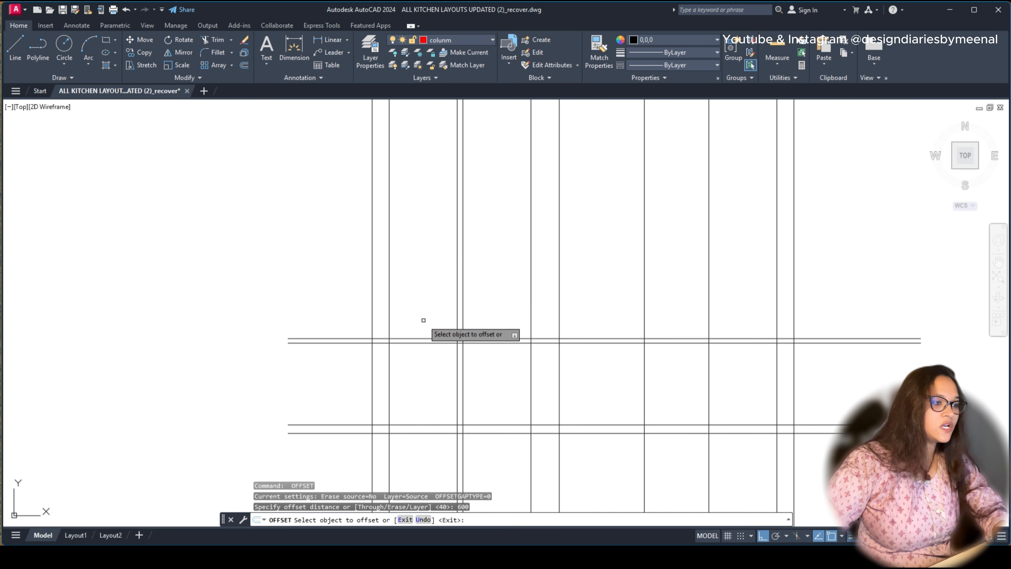
click(429, 341)
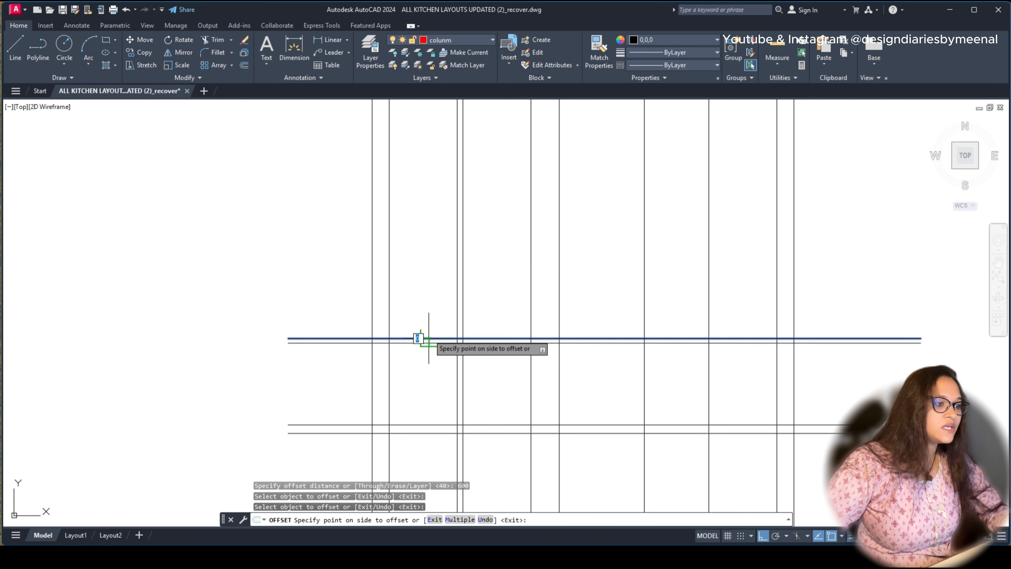
click(432, 265)
key(Return)
Step: Offset the wall cabinets' bottom line 600 upward to mark their top
key(Return)
key(Return)
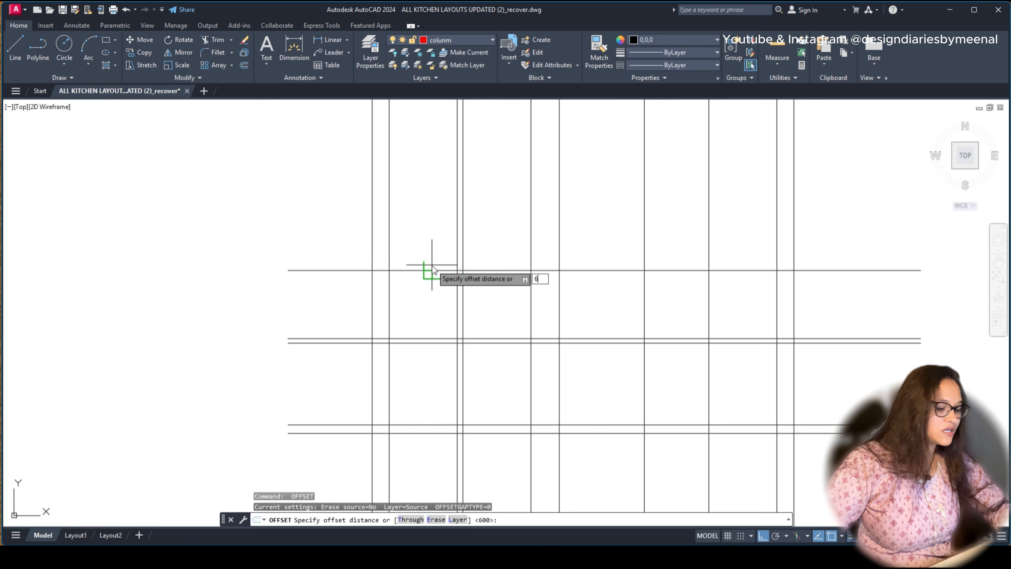
click(433, 271)
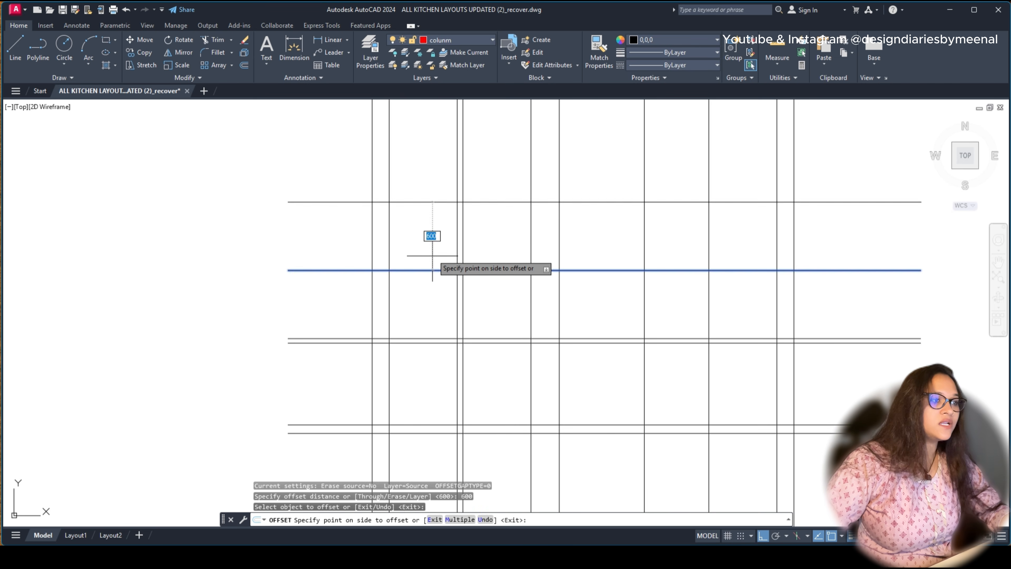
click(434, 219)
scroll(414, 279, down, 3)
scroll(414, 275, down, 4)
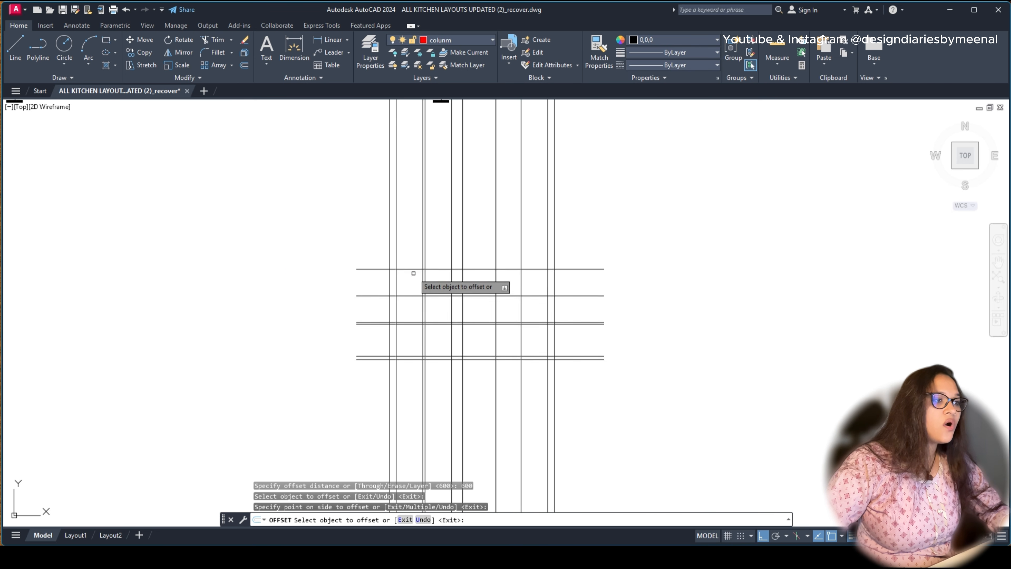
key(Escape)
Step: Examine the finished Wall A elevation's vertical dimensions and cabinet arrangement as reference for the new elevation
scroll(394, 363, down, 2)
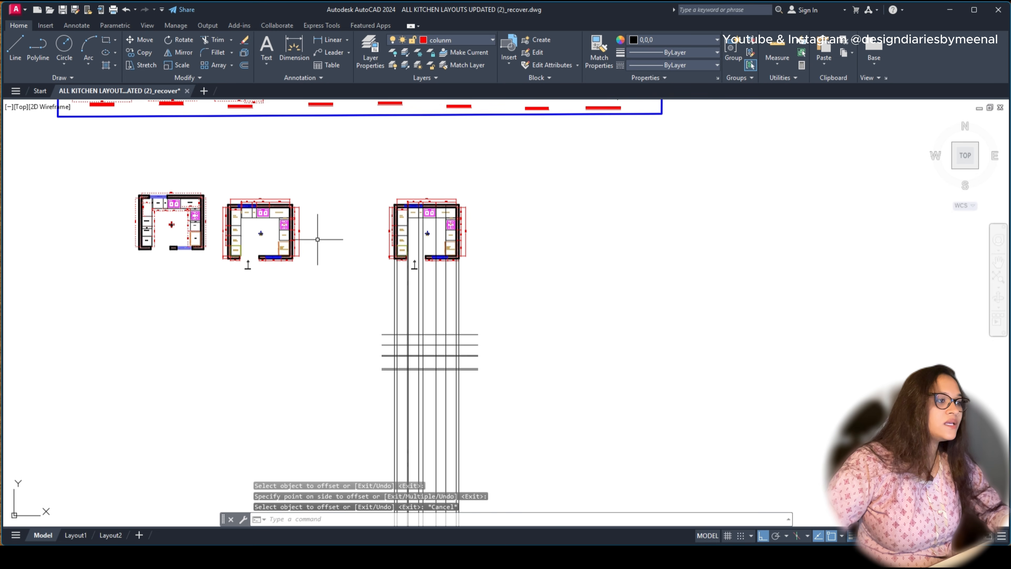
middle_drag(344, 222, 506, 418)
scroll(208, 248, up, 3)
scroll(327, 334, up, 4)
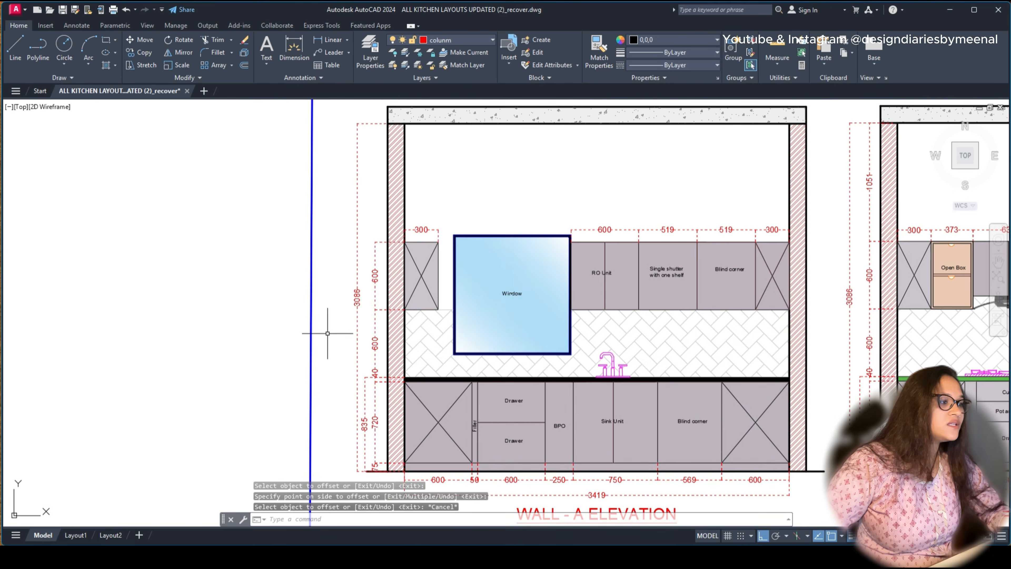
scroll(356, 309, down, 8)
middle_drag(385, 324, 322, 293)
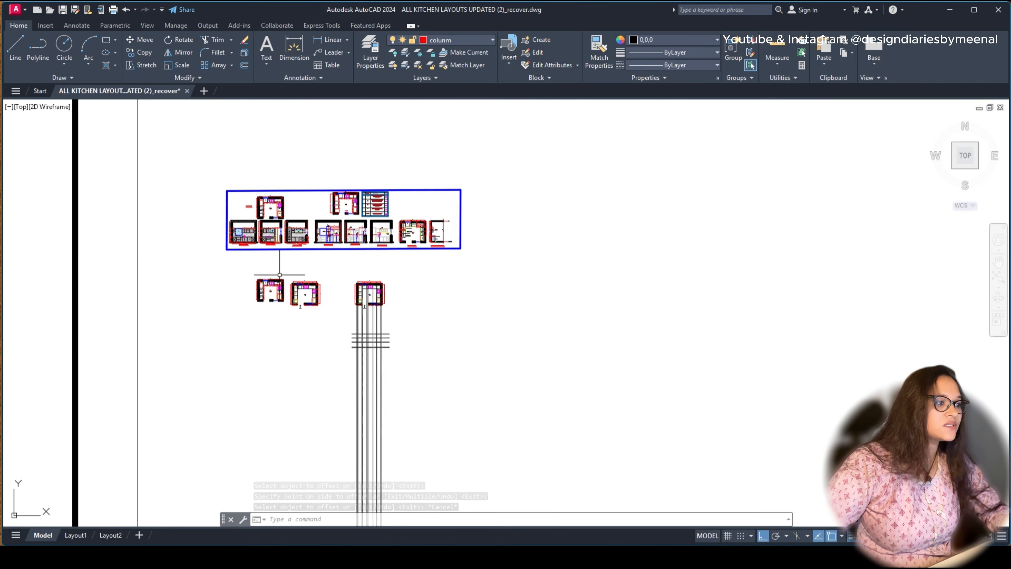
scroll(322, 293, up, 1)
scroll(322, 293, up, 3)
scroll(218, 217, down, 5)
scroll(219, 217, up, 6)
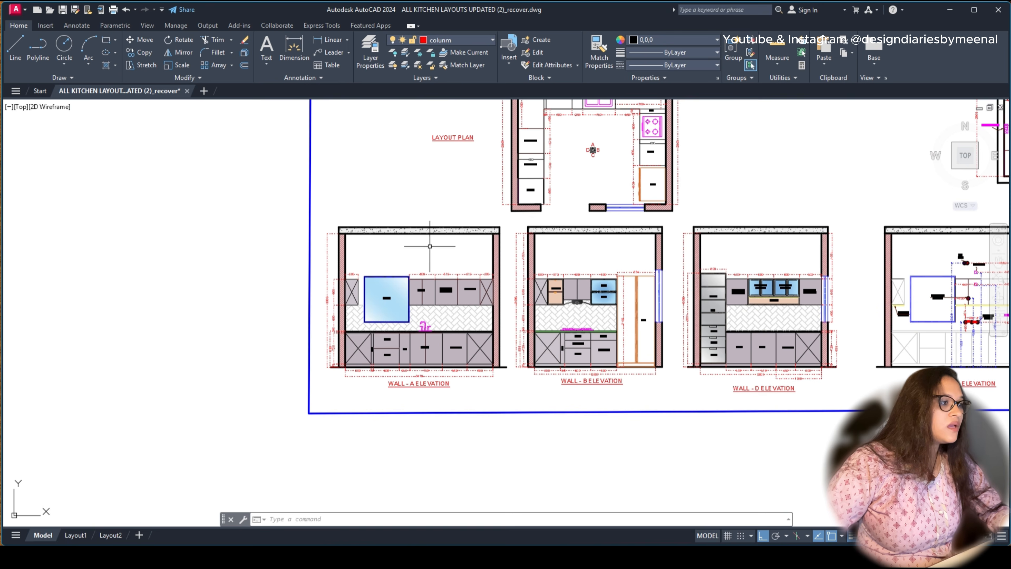
Step: Copy the finished Wall A elevation with its dimensions and title out of the sheet to just above the projected plan
click(511, 222)
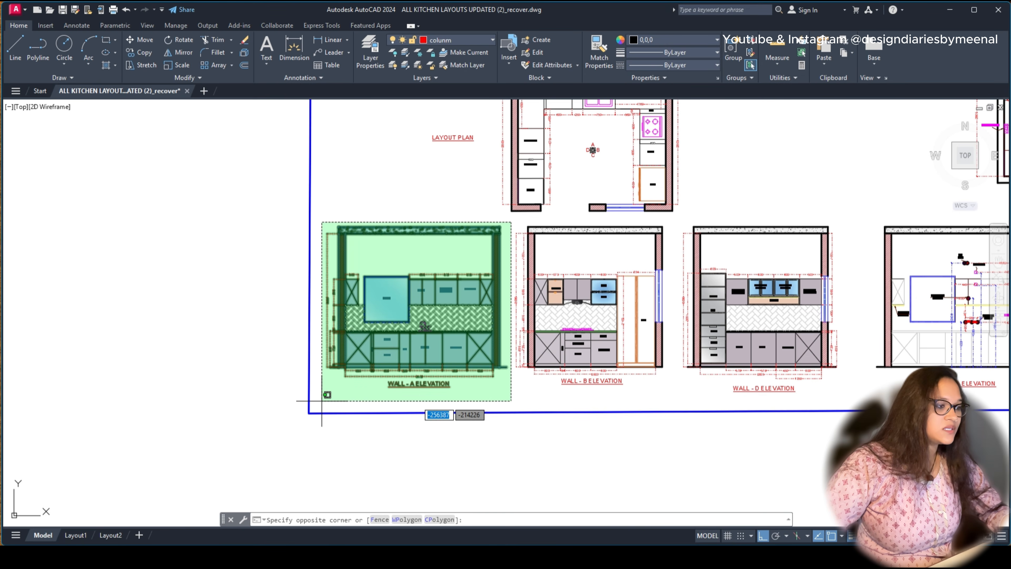
click(320, 402)
text(co)
key(Return)
click(387, 277)
scroll(421, 304, down, 5)
middle_drag(578, 384, 275, 293)
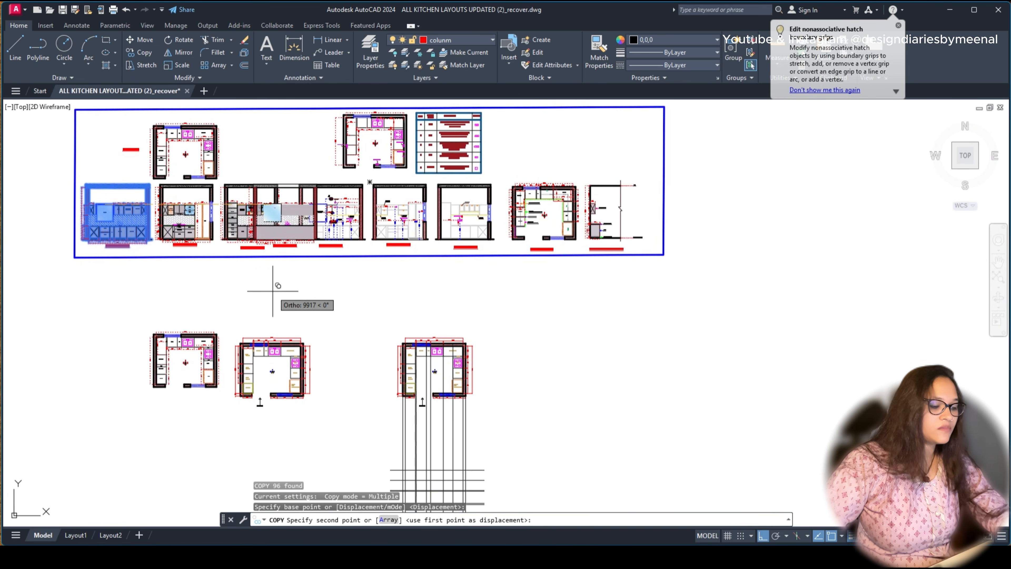
key(F8)
scroll(415, 299, up, 4)
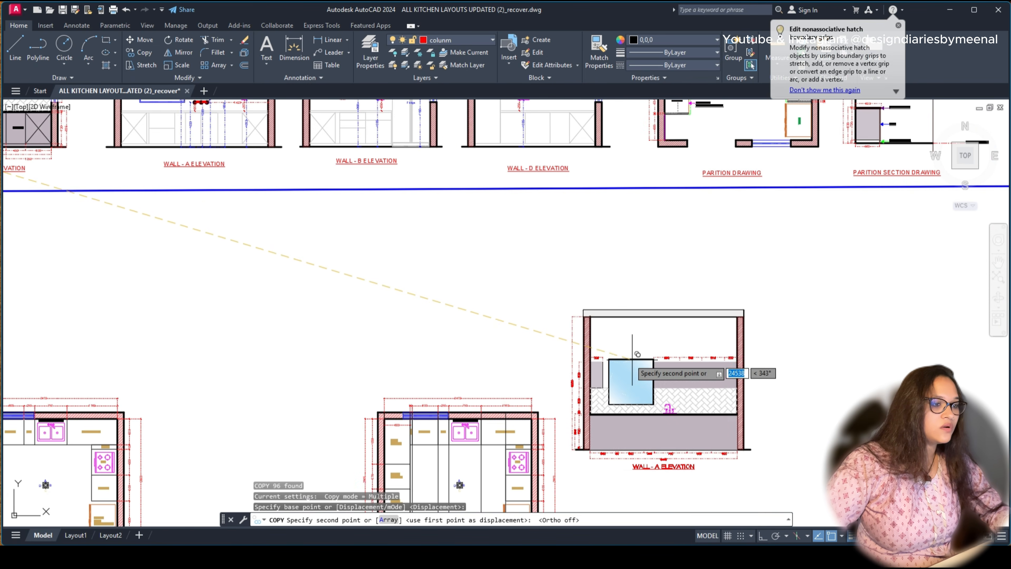
middle_drag(633, 351, 534, 210)
scroll(490, 195, down, 4)
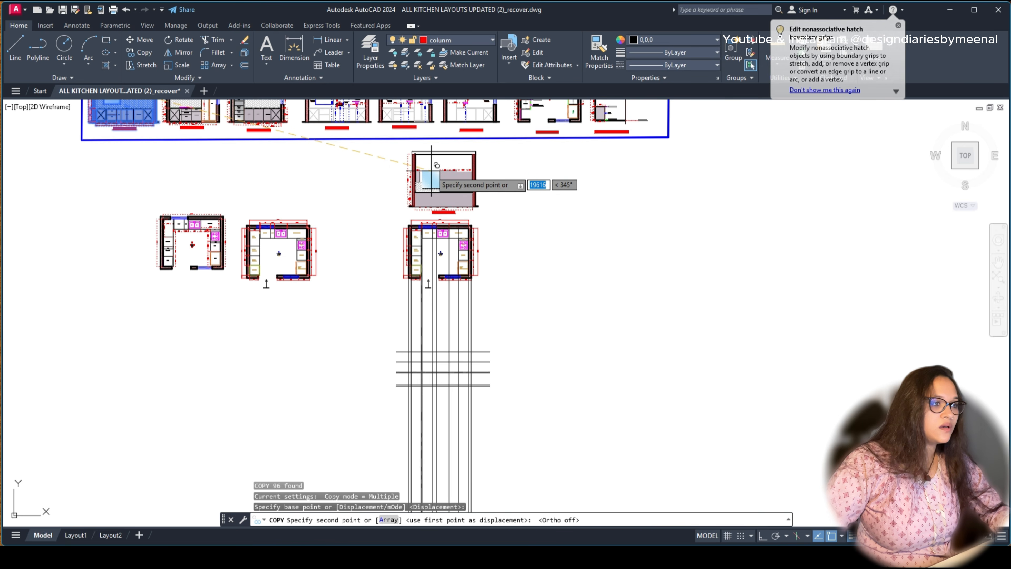
click(431, 170)
key(Escape)
scroll(434, 217, up, 2)
scroll(434, 220, up, 2)
middle_drag(426, 276, 413, 310)
scroll(411, 288, down, 4)
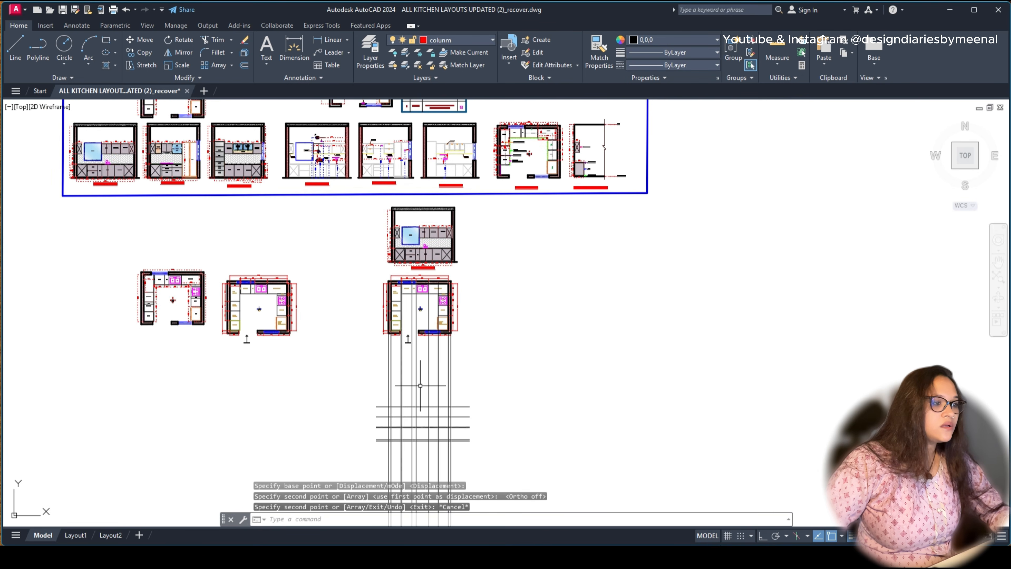
middle_drag(421, 376, 406, 273)
scroll(365, 321, up, 4)
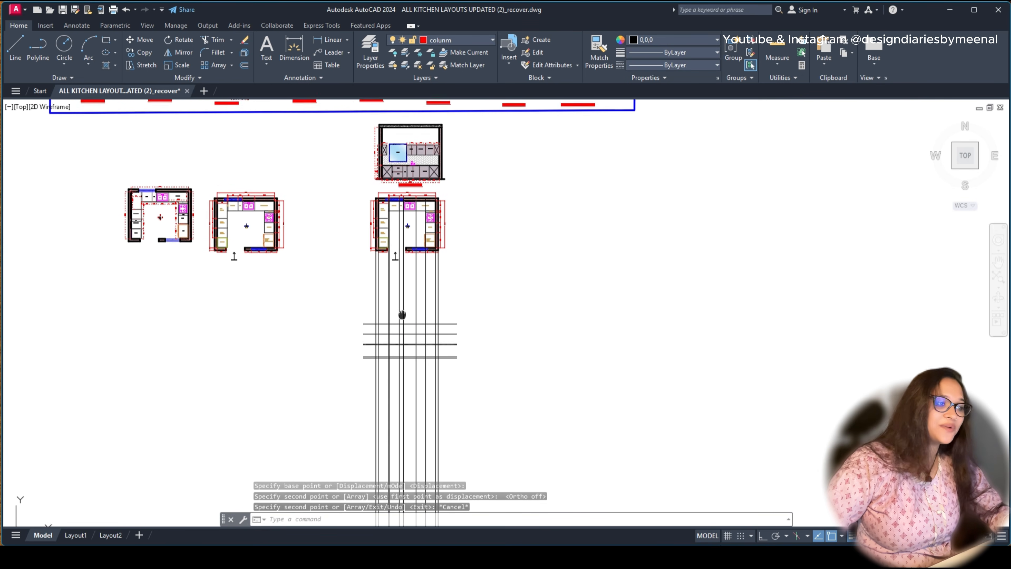
scroll(370, 371, down, 4)
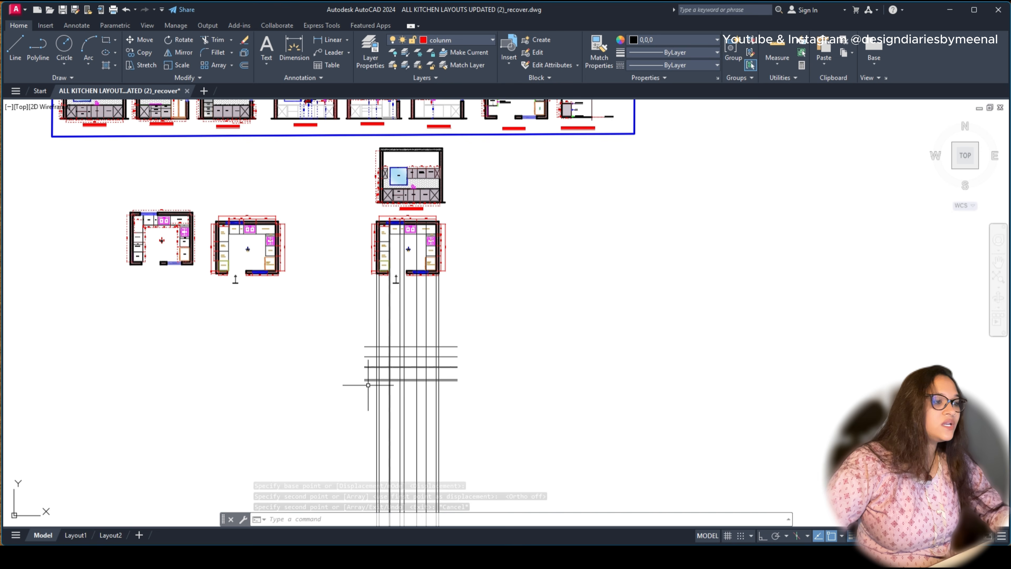
click(477, 142)
click(347, 205)
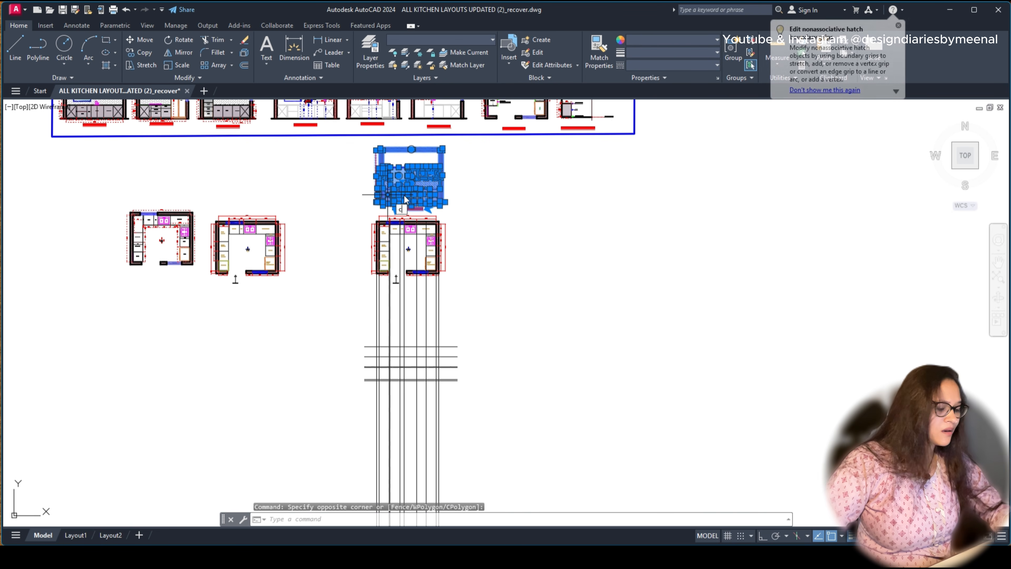
key(Escape)
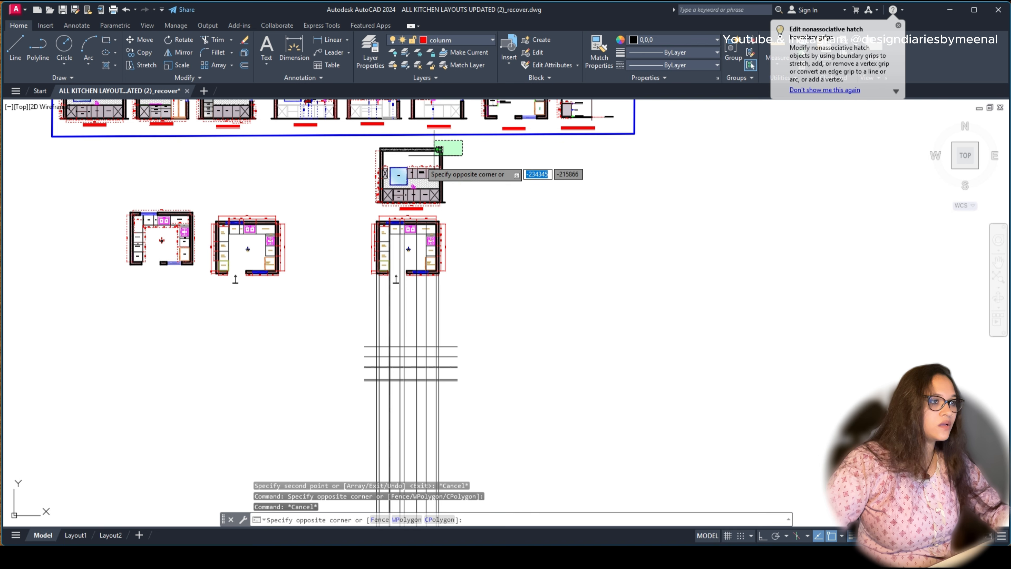
Step: Move the copied Wall A elevation to the open space beside the new elevation's projection grid
click(344, 215)
text(m)
key(Return)
click(414, 183)
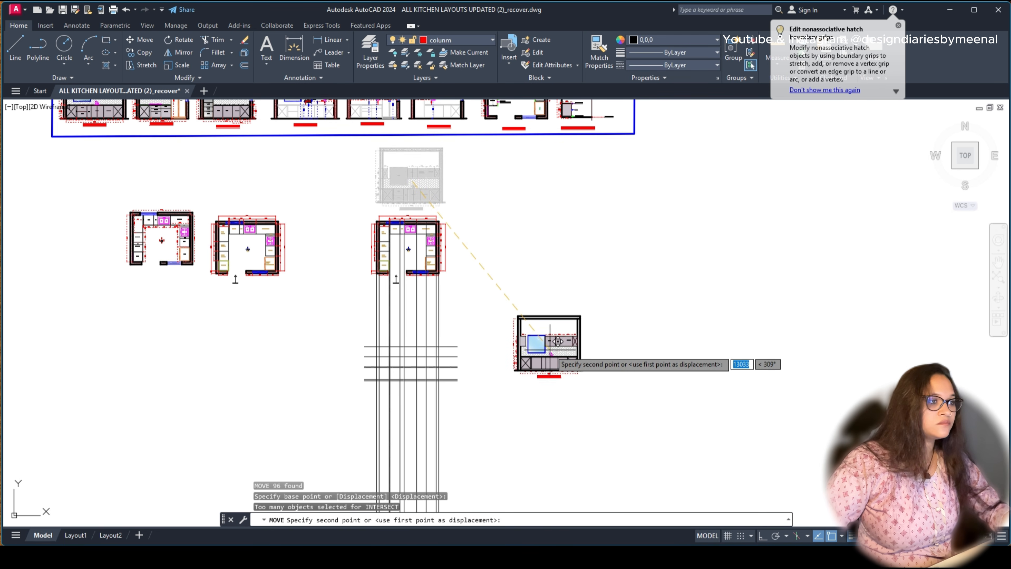
key(Escape)
Step: Offset the lowest horizontal line 3086 upward to mark the elevation's full ceiling height
scroll(438, 339, up, 5)
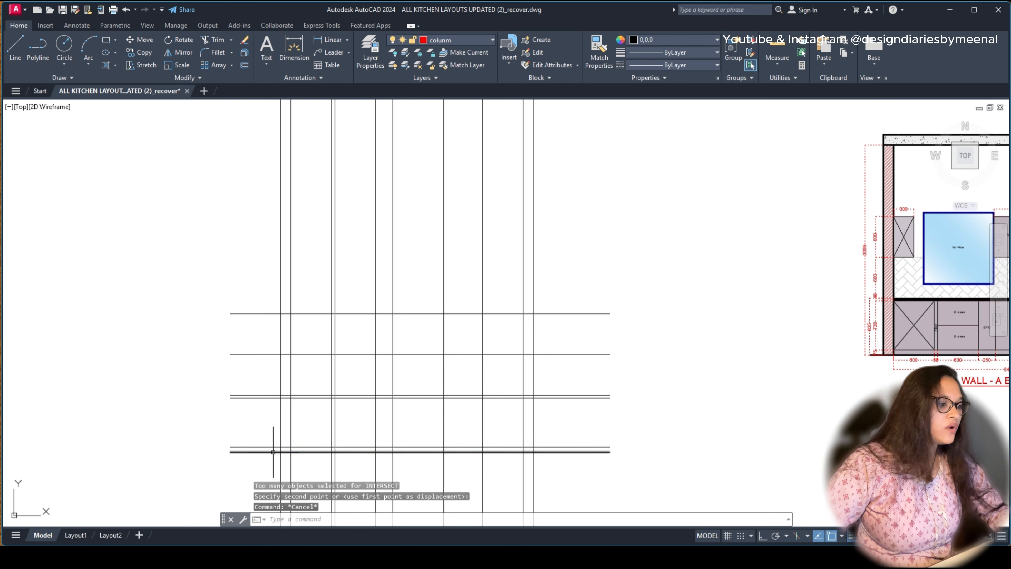
click(273, 451)
text(o)
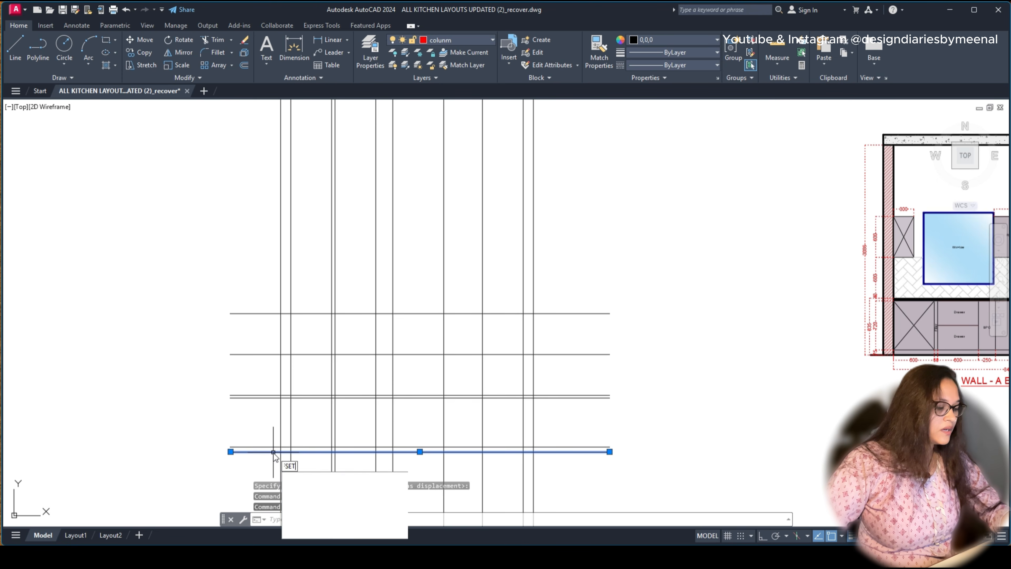
key(Return)
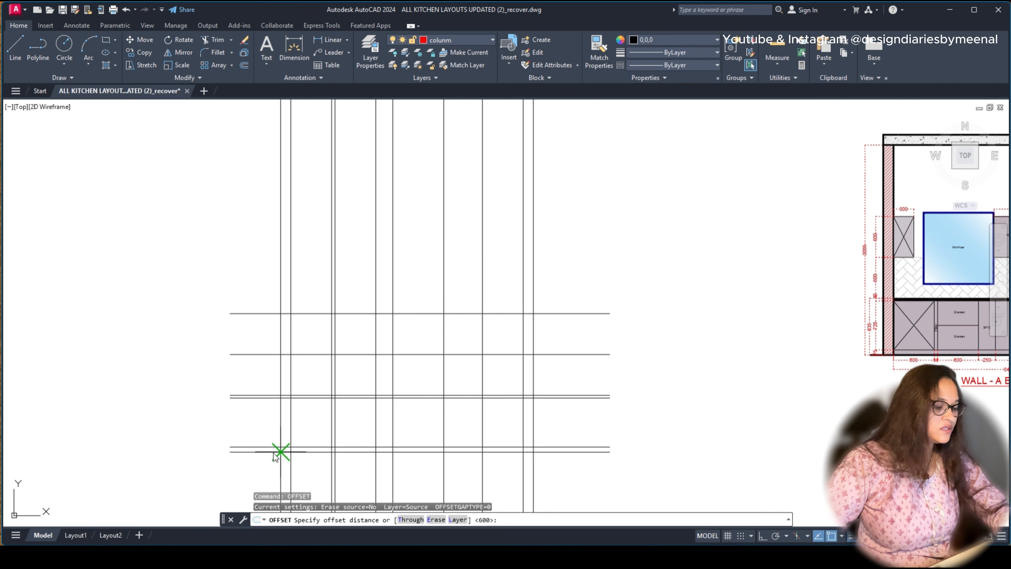
text(3086)
key(Return)
click(318, 238)
key(Escape)
Step: Trim the vertical projection lines above the ceiling line and below the floor line
scroll(319, 248, down, 3)
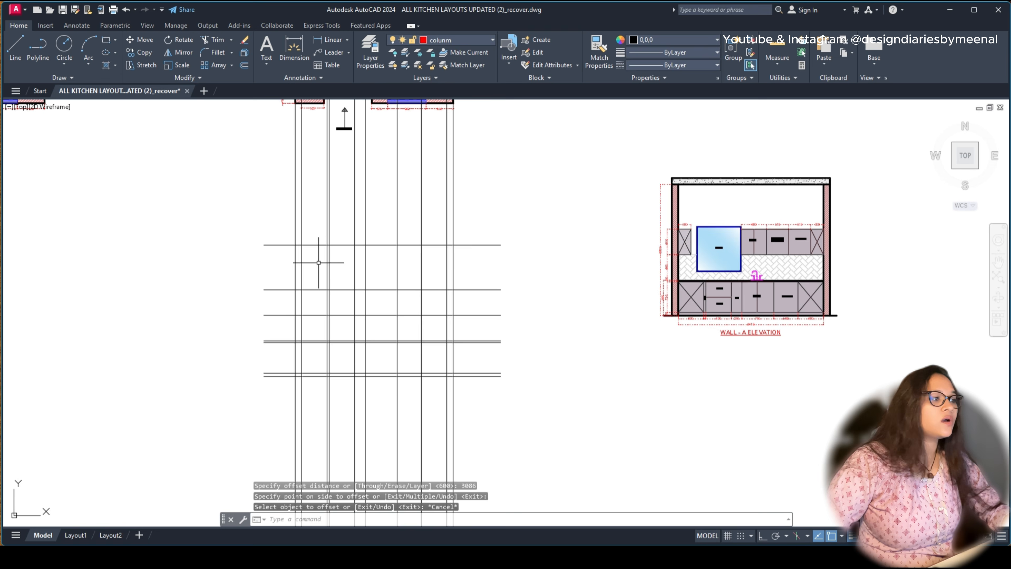
middle_drag(318, 267, 332, 323)
text(tr)
key(Return)
click(486, 232)
click(193, 247)
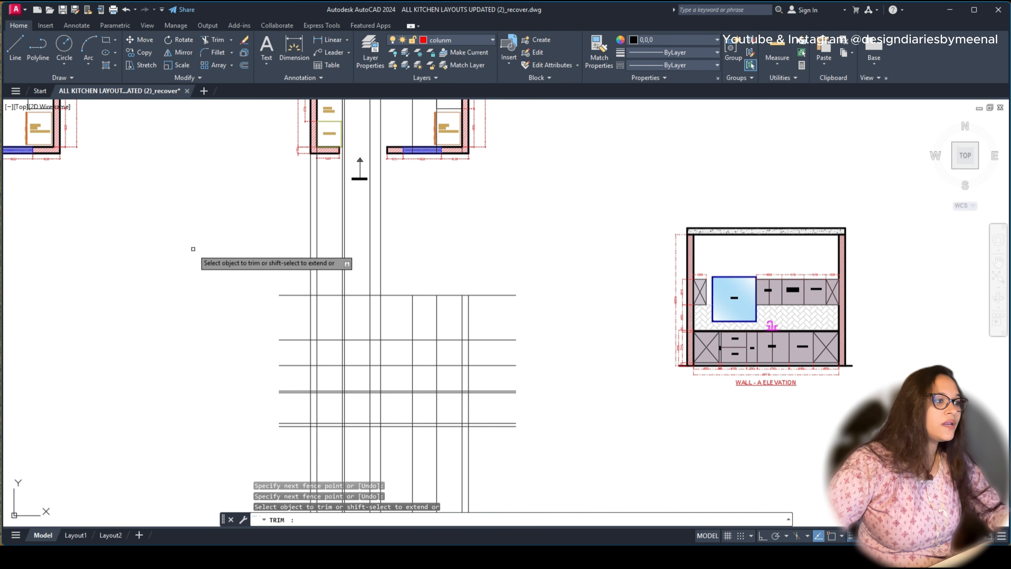
click(193, 247)
click(459, 244)
scroll(461, 244, down, 4)
click(301, 400)
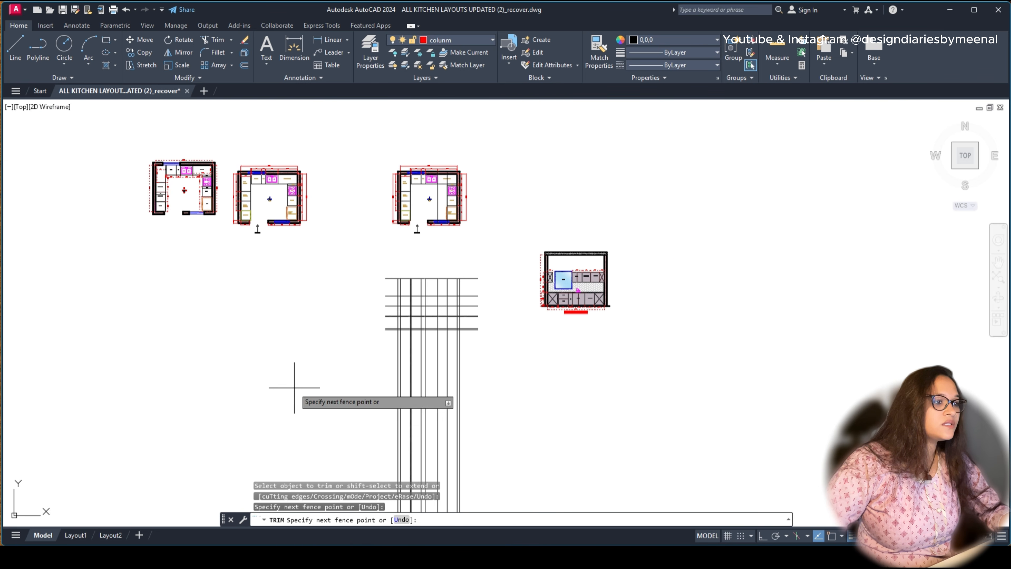
click(499, 364)
key(Escape)
Step: Trim the horizontal level lines that overhang the outermost vertical wall lines on both sides
scroll(467, 356, down, 4)
scroll(456, 296, up, 6)
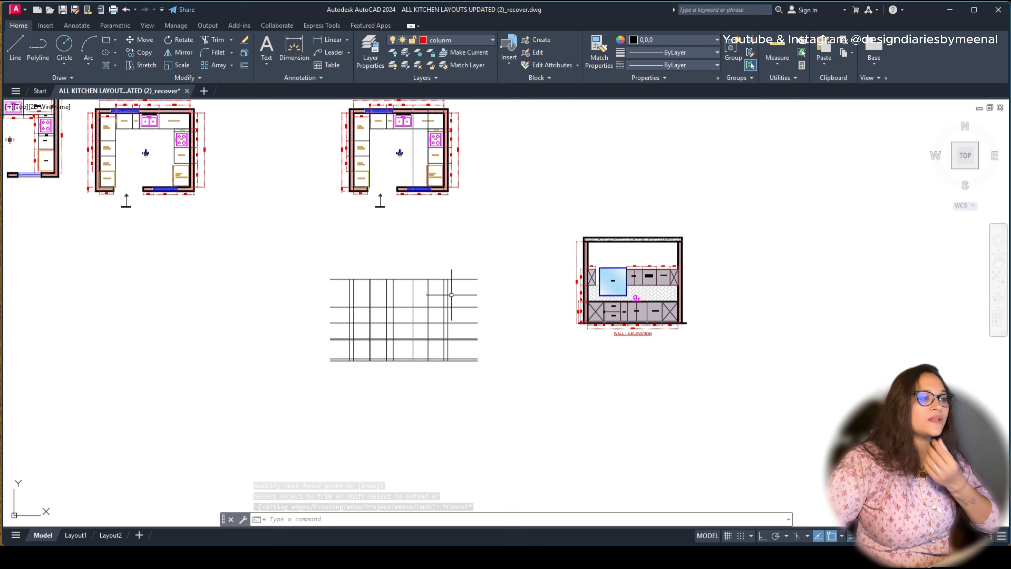
scroll(452, 295, up, 2)
middle_drag(452, 295, 451, 340)
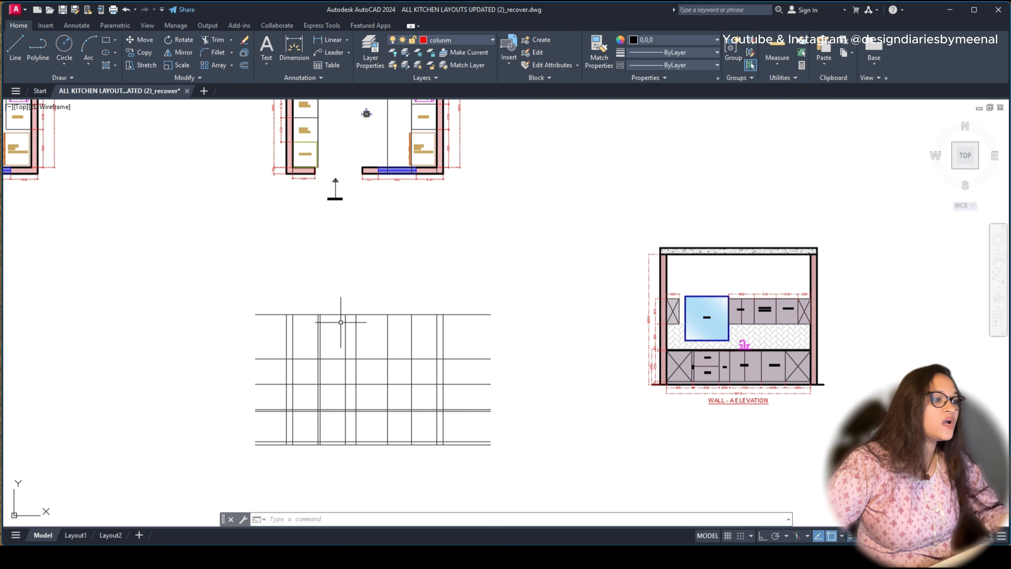
scroll(304, 442, up, 4)
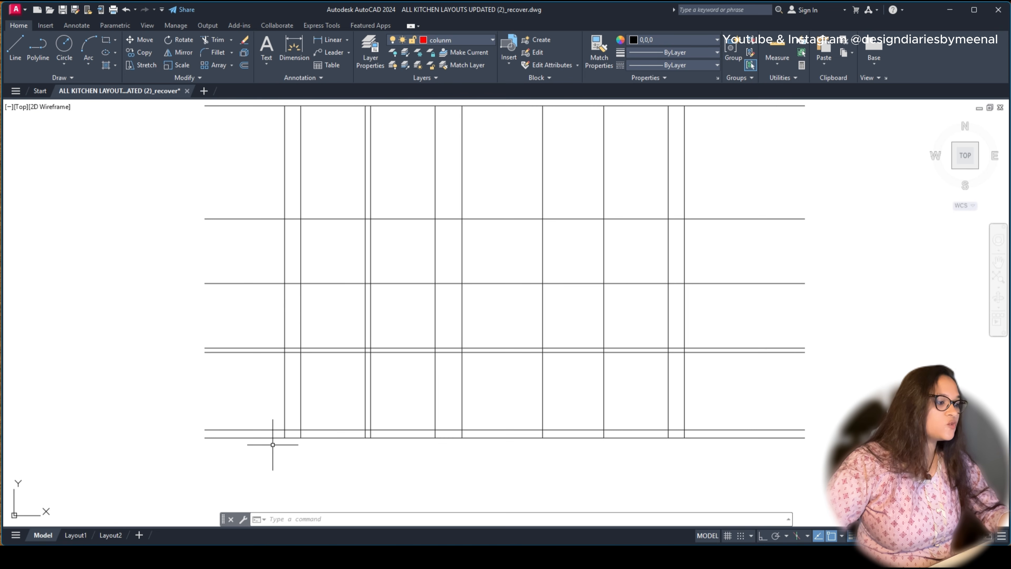
key(Return)
click(269, 460)
scroll(250, 273, down, 6)
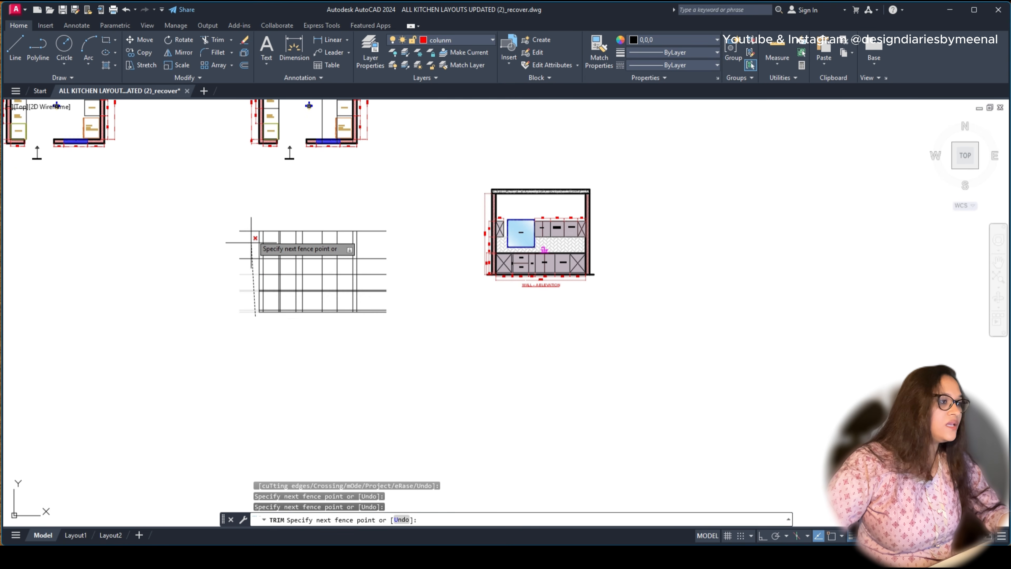
click(252, 223)
click(376, 205)
click(381, 205)
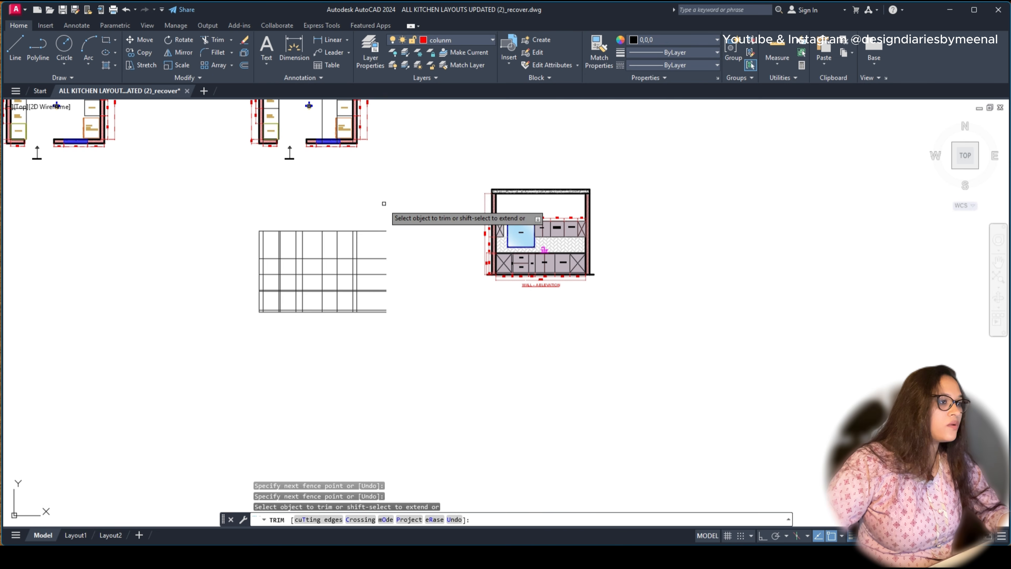
click(383, 207)
click(367, 331)
scroll(350, 358, up, 3)
key(Return)
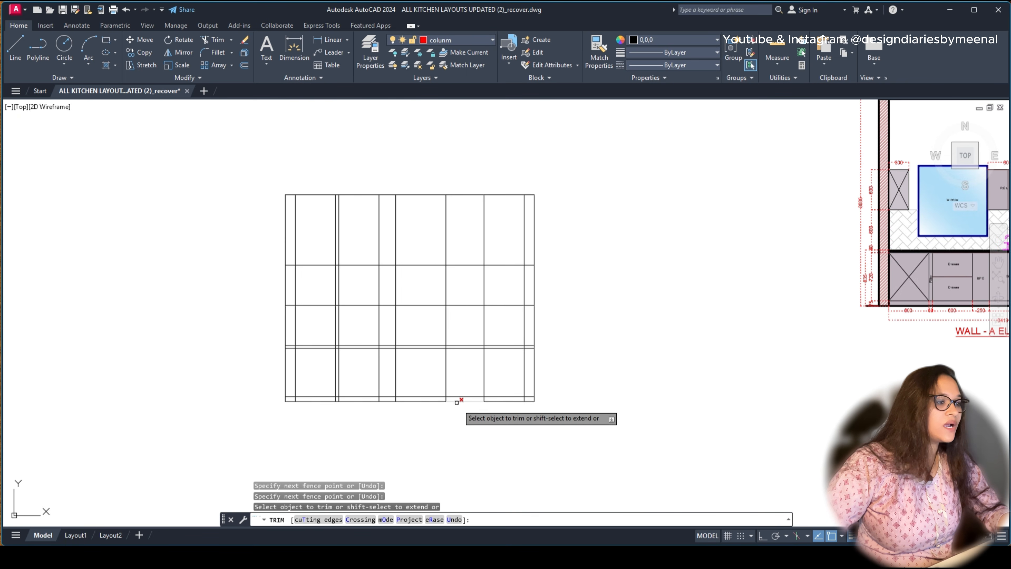
scroll(530, 397, up, 4)
click(536, 394)
scroll(534, 385, down, 4)
key(Escape)
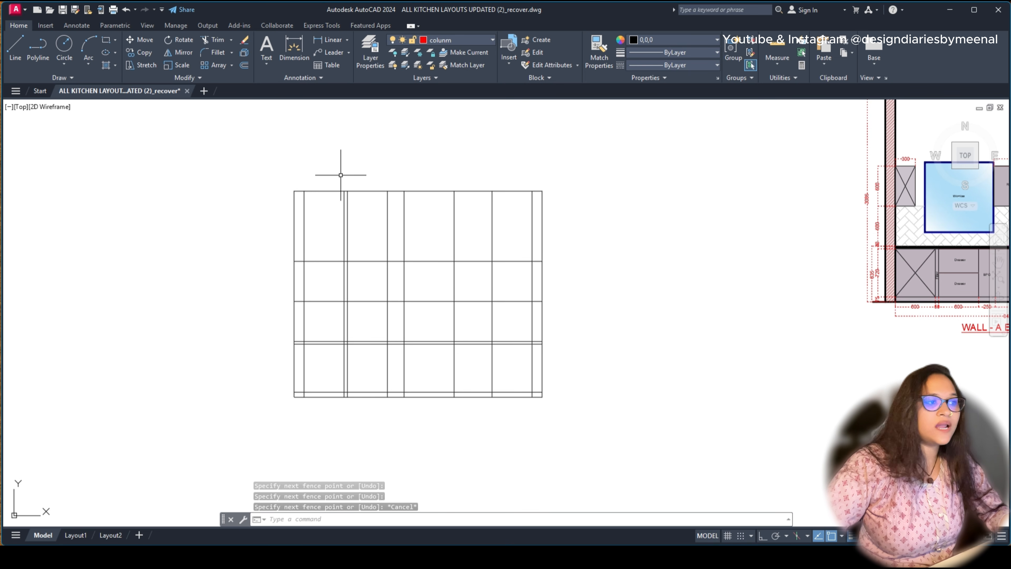
text(trr)
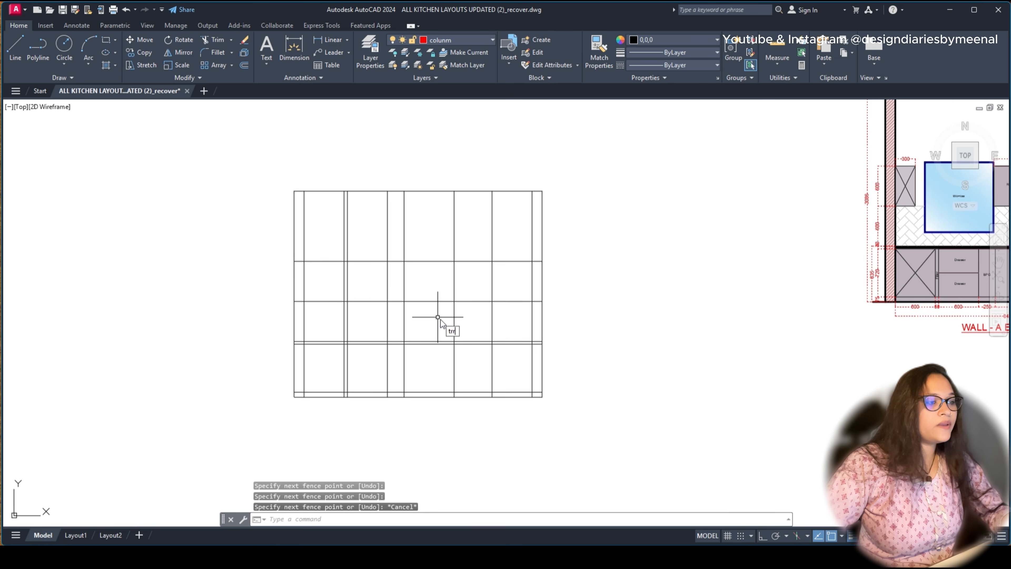
key(Return)
key(Escape)
Step: Trim the intermediate horizontal level lines out of the thickness of both side walls
text(t)
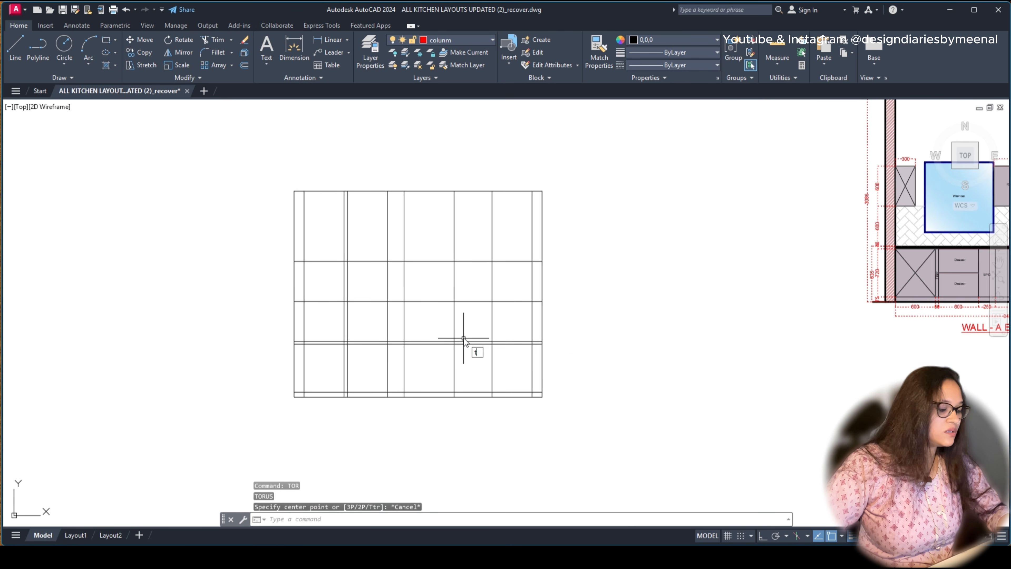
text( or)
key(Return)
scroll(532, 396, up, 2)
click(542, 393)
scroll(544, 376, down, 1)
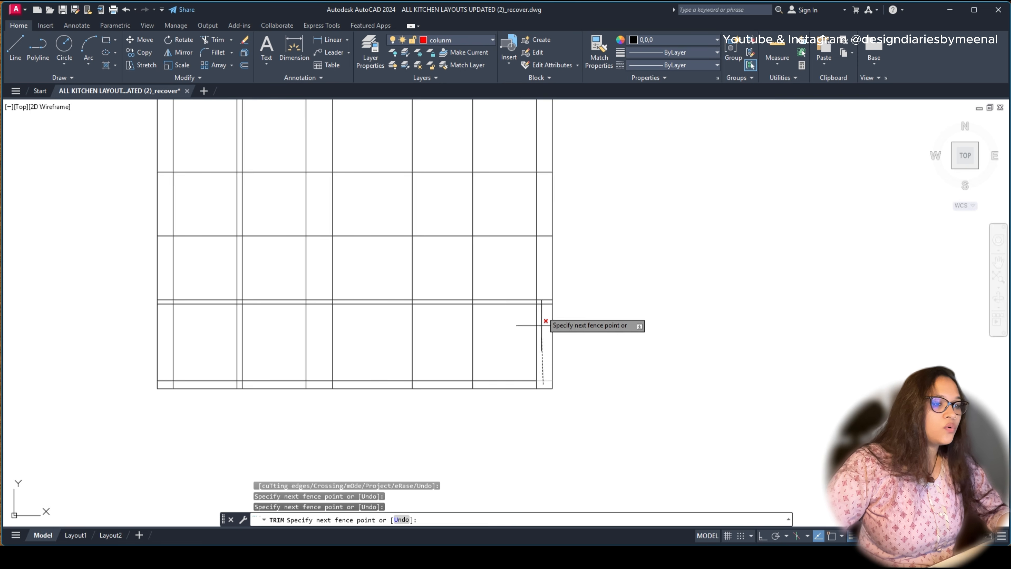
scroll(548, 199, down, 4)
key(Return)
scroll(397, 182, up, 6)
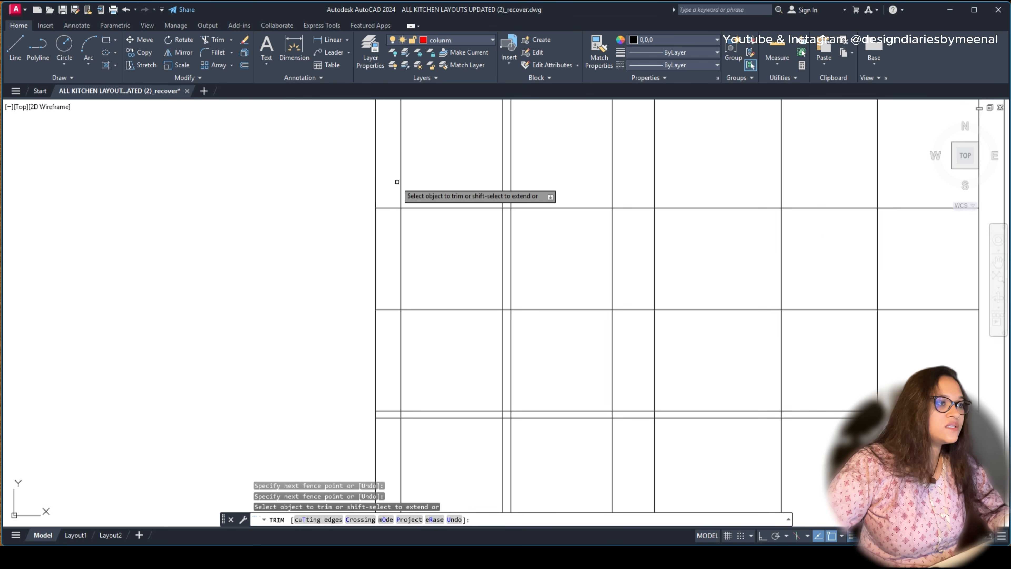
click(392, 182)
scroll(387, 214, down, 2)
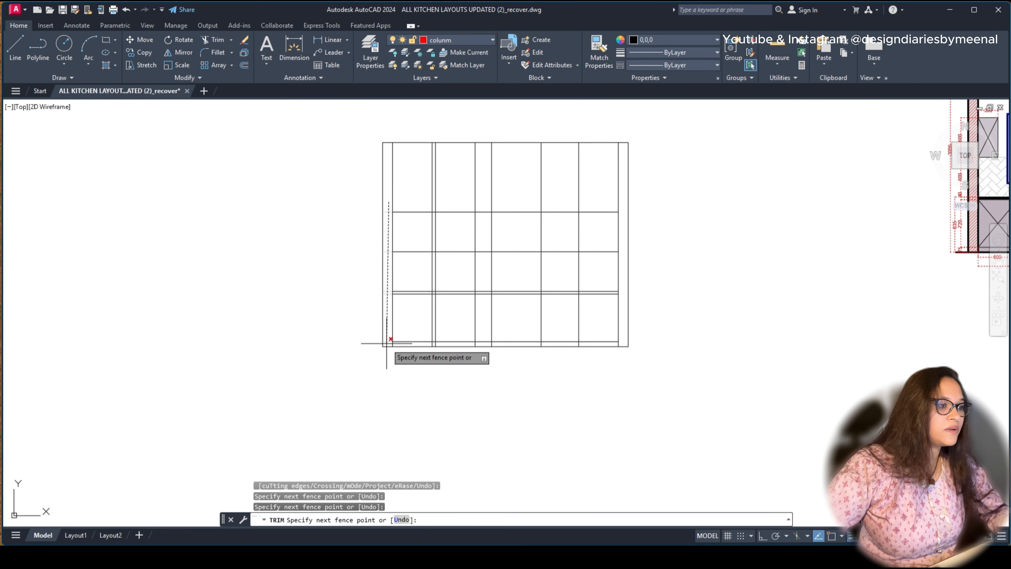
key(Return)
Step: Trim the vertical cabinet division lines out of the skirting strip and the countertop thickness
scroll(403, 370, up, 5)
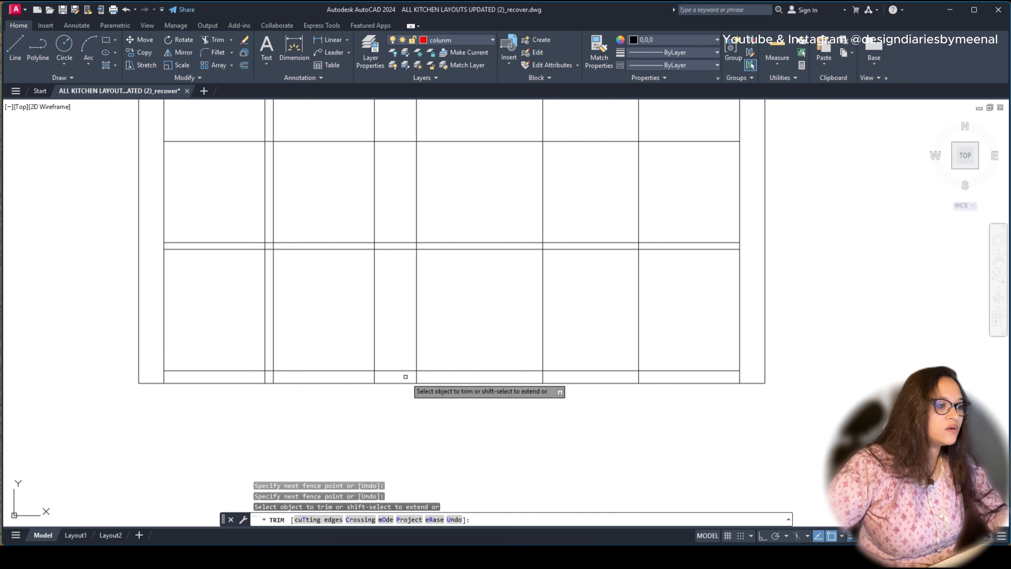
click(657, 376)
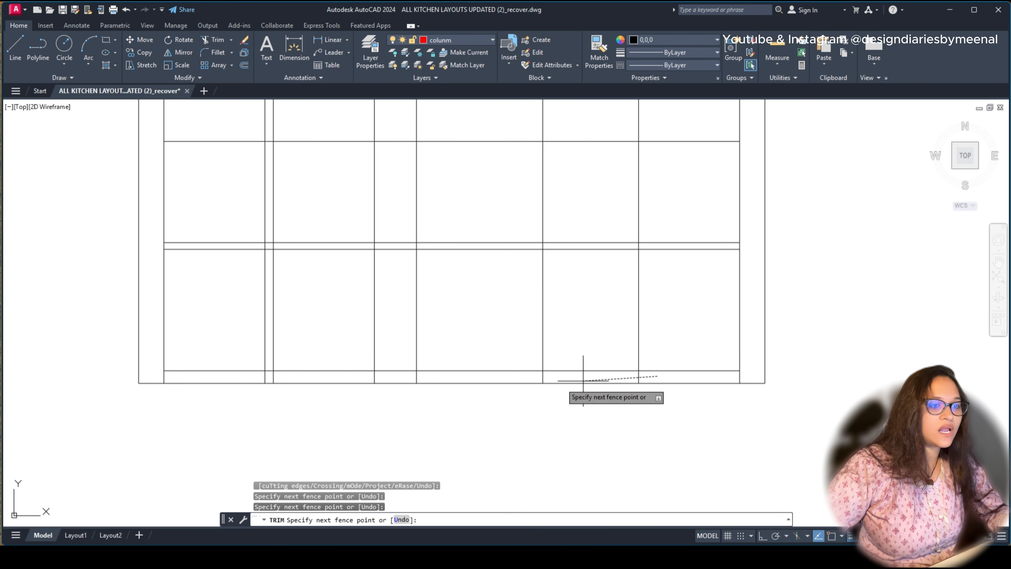
click(255, 378)
scroll(344, 392, down, 2)
middle_drag(333, 319, 357, 405)
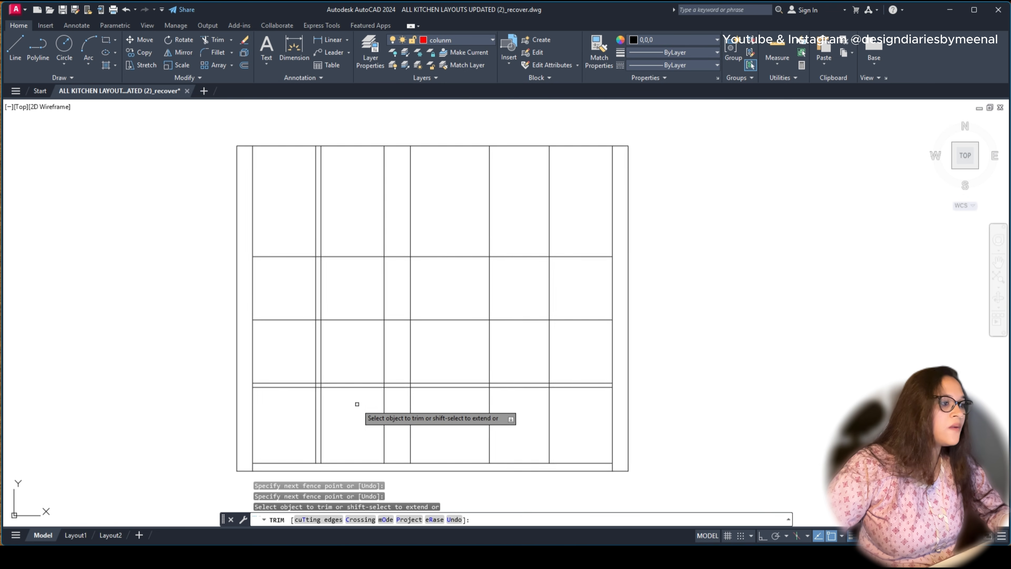
scroll(458, 400, up, 2)
click(641, 375)
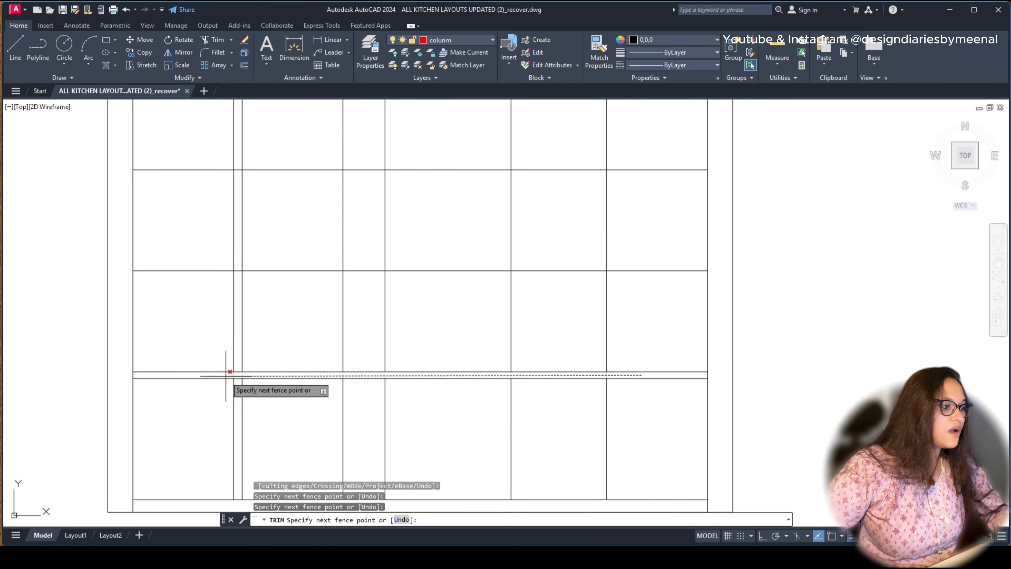
key(Return)
Step: Trim the vertical division lines between the countertop and wall cabinets, and between the wall cabinets and ceiling
middle_drag(440, 333, 456, 380)
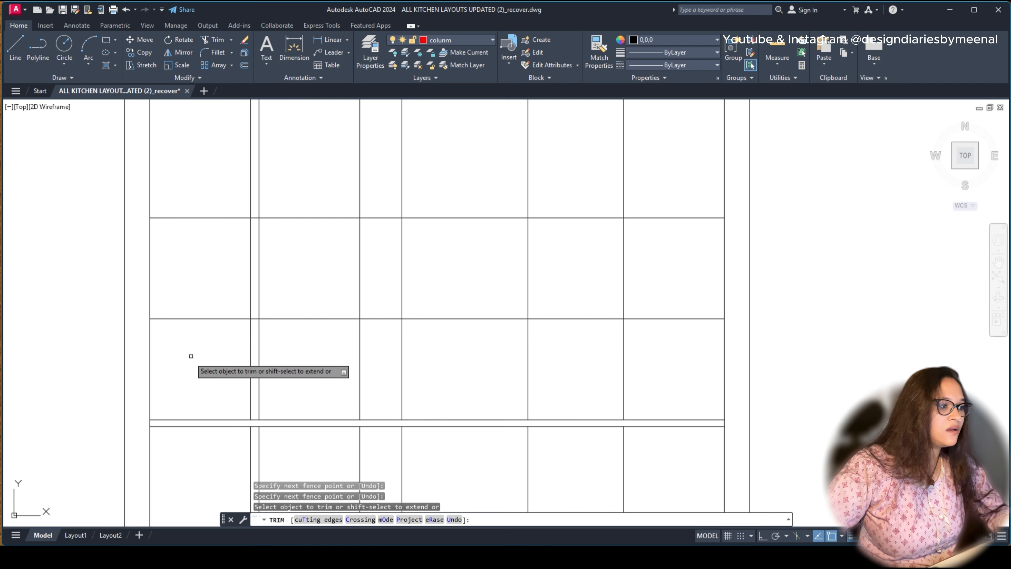
click(636, 353)
scroll(341, 300, down, 4)
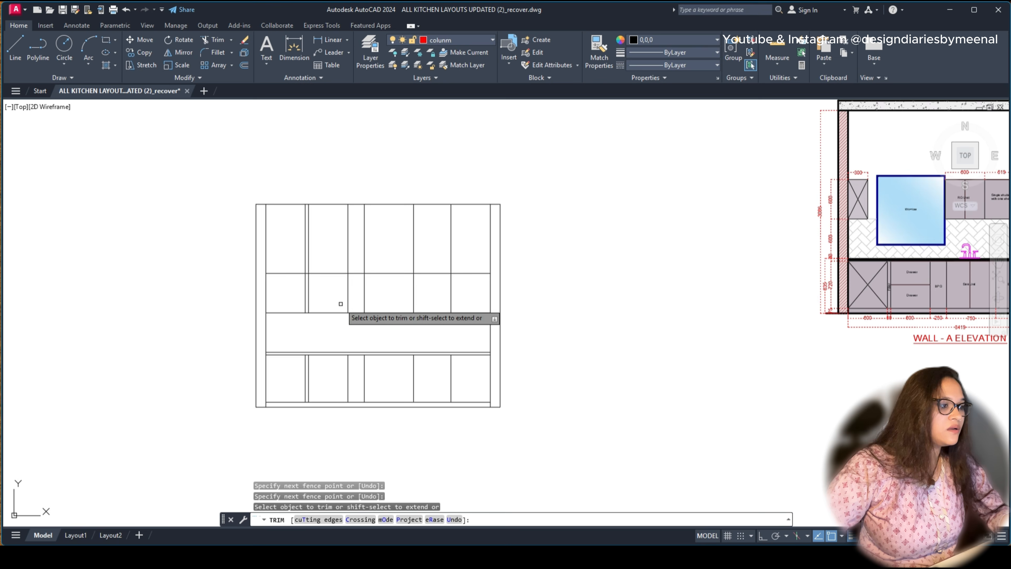
scroll(451, 294, up, 2)
click(498, 282)
click(240, 281)
key(Return)
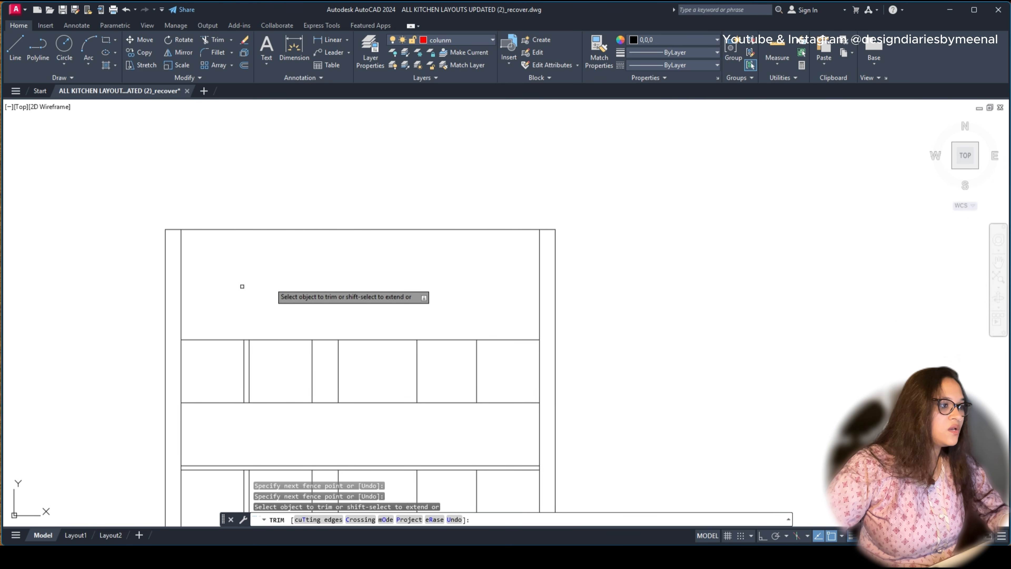
Step: Trim the vertical division lines out of the wall cabinet band with a fence across them
scroll(439, 227, down, 4)
scroll(373, 286, up, 4)
scroll(582, 279, down, 4)
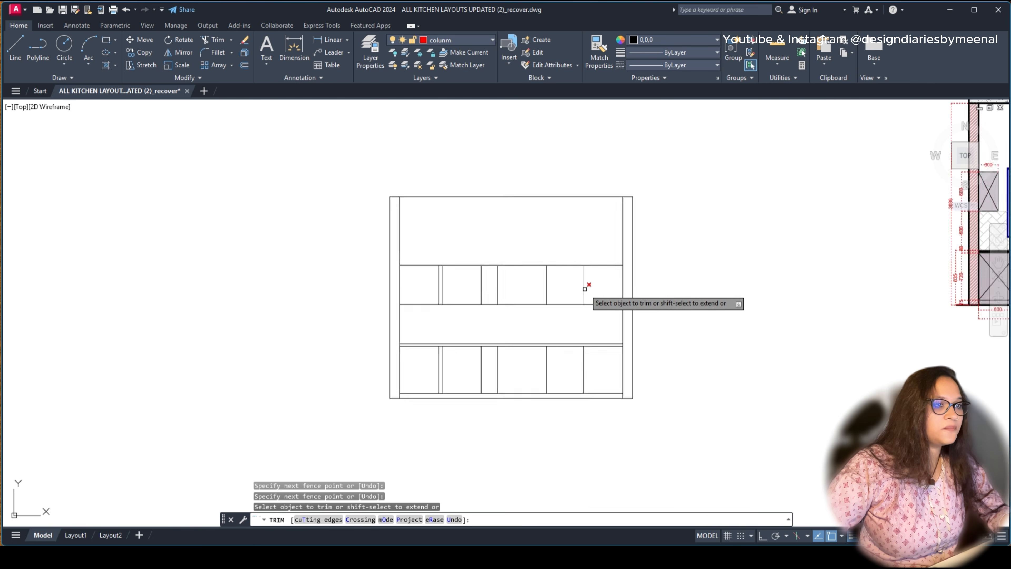
scroll(498, 331, up, 1)
click(488, 337)
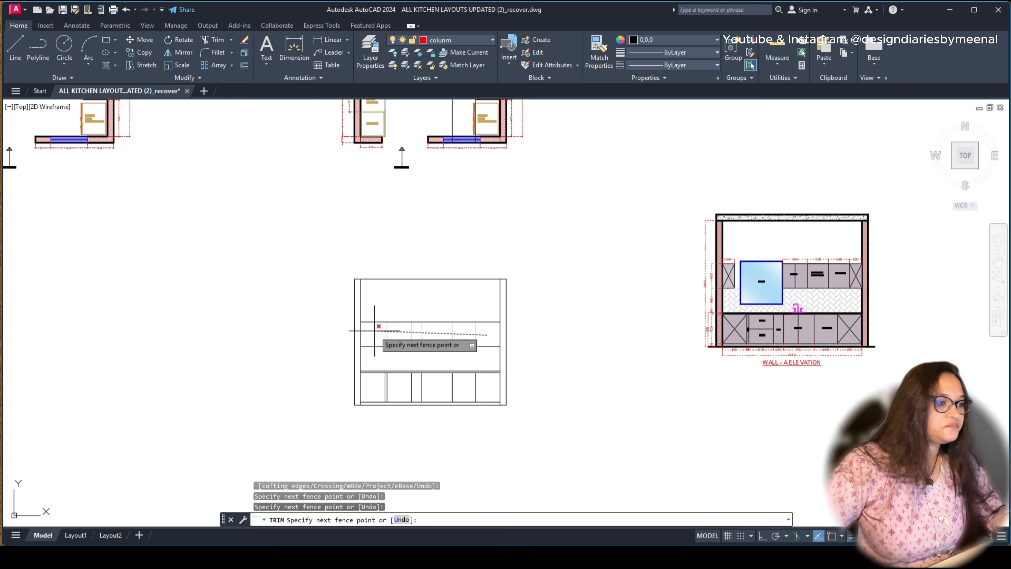
scroll(407, 351, up, 2)
key(Escape)
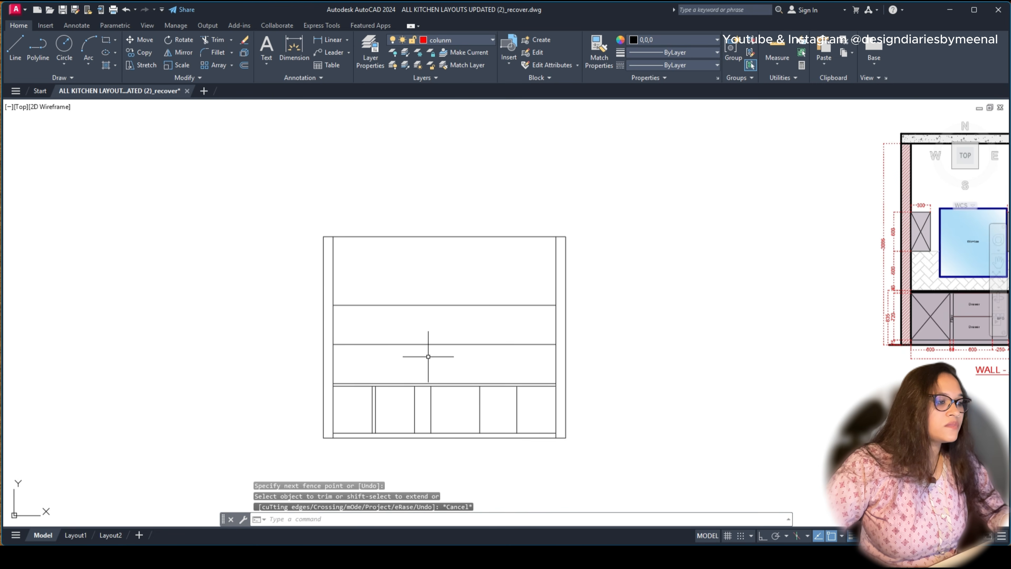
Step: Draw two crossing diagonal lines corner to corner in the leftmost base cabinet of the elevation
middle_drag(428, 357, 393, 300)
scroll(329, 353, up, 2)
text(l)
key(space)
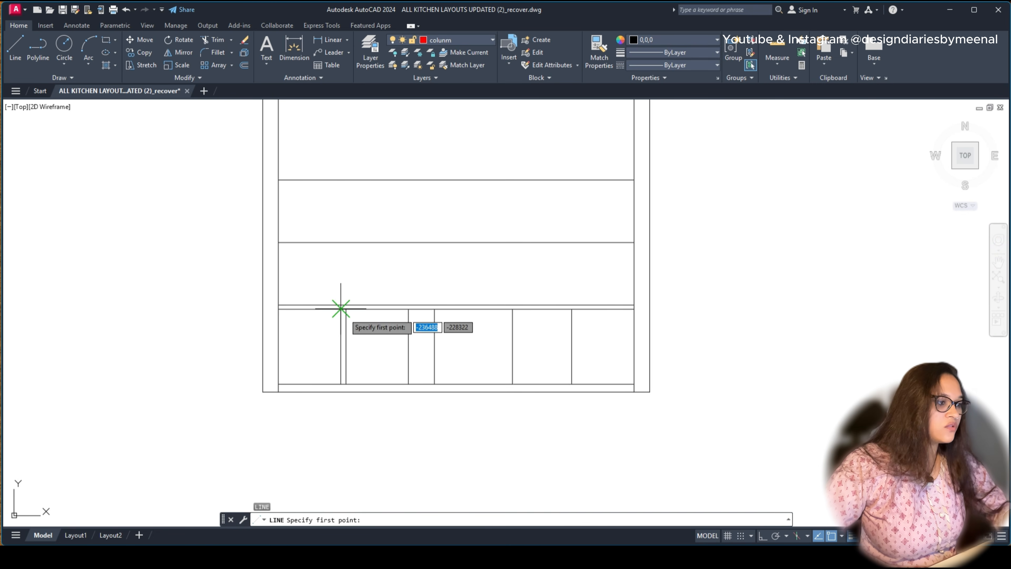
click(340, 310)
click(279, 384)
key(space)
key(space)
click(279, 309)
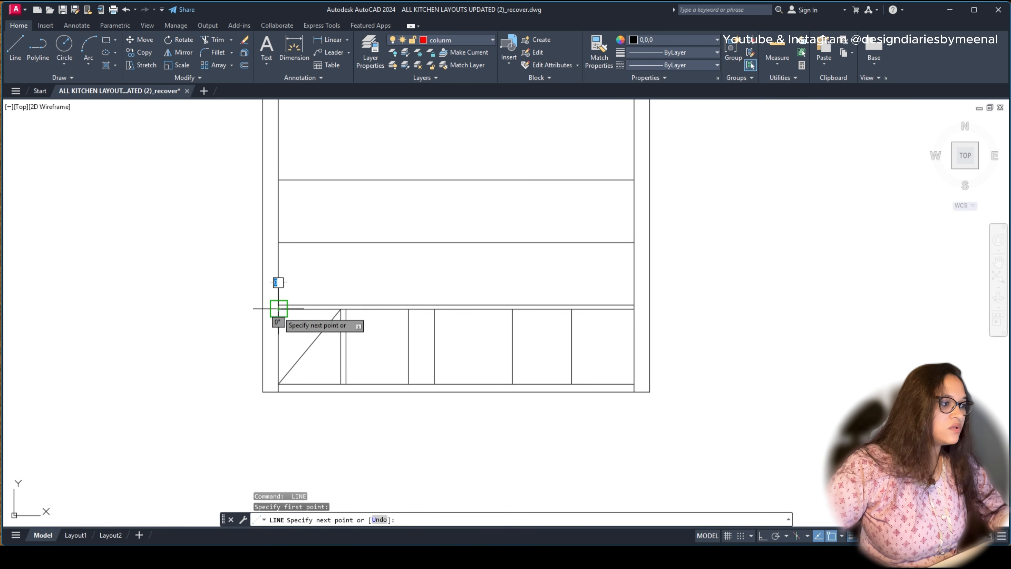
click(340, 384)
key(space)
Step: Draw two crossing diagonal lines corner to corner in the rightmost base cabinet of the elevation
key(space)
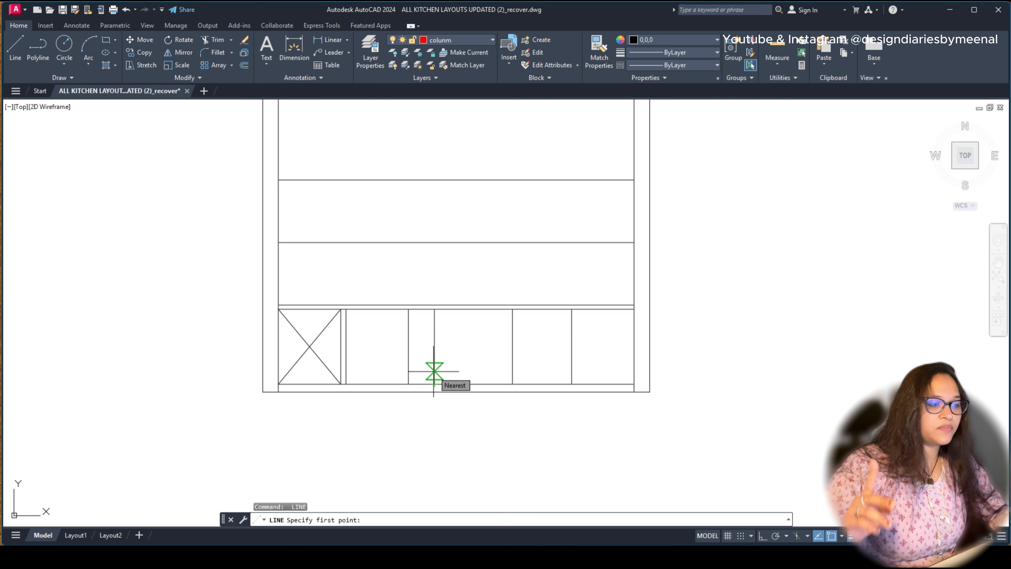
scroll(566, 303, down, 4)
mouse_move(507, 306)
middle_down()
mouse_move(490, 335)
mouse_move(394, 321)
middle_up()
scroll(474, 360, up, 4)
click(510, 324)
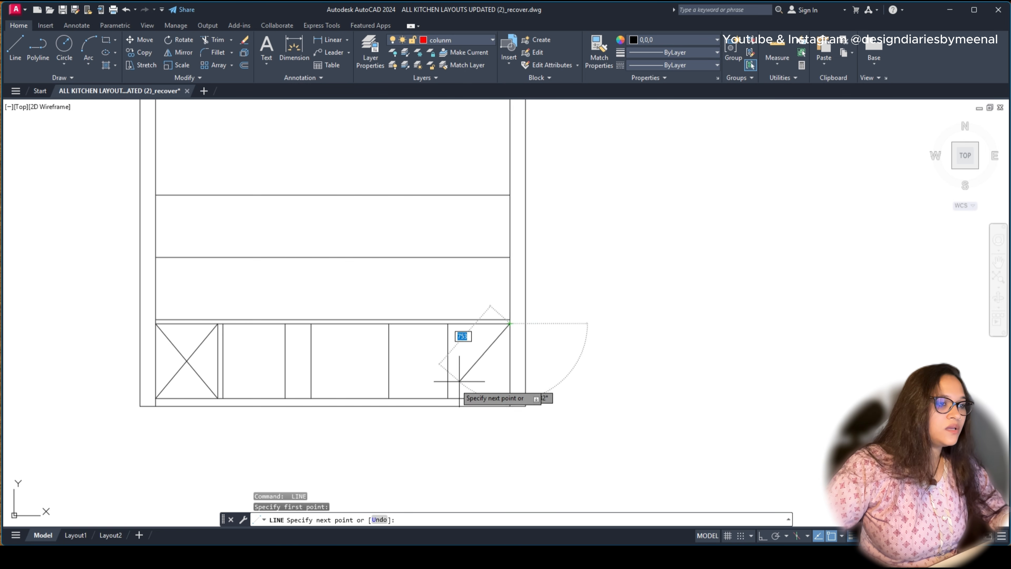
click(448, 398)
key(space)
key(space)
click(448, 323)
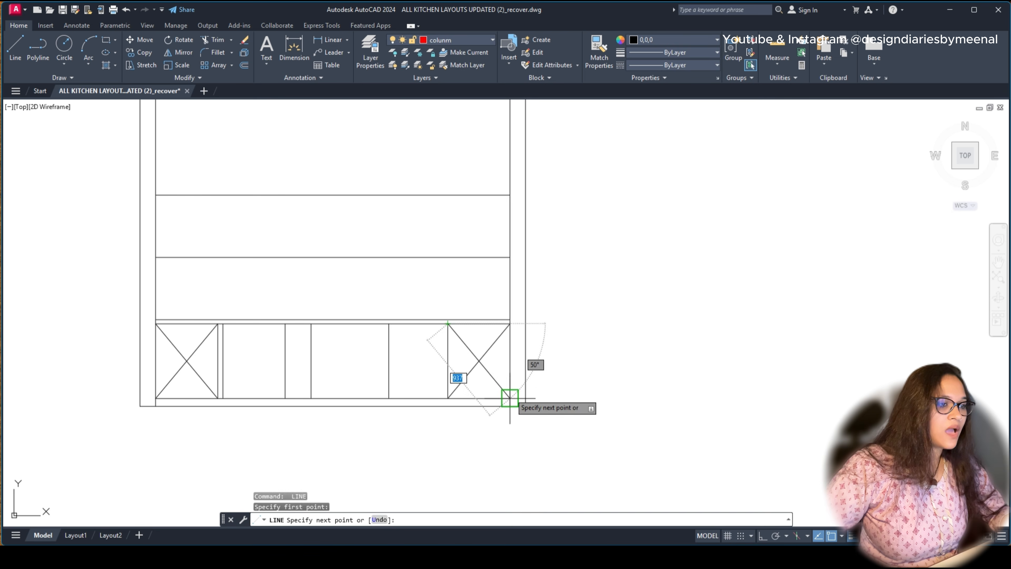
click(510, 399)
key(Escape)
Step: Move the whole new elevation straight up with Ortho on, closer beneath the copied plan
scroll(517, 302, down, 6)
scroll(661, 343, up, 5)
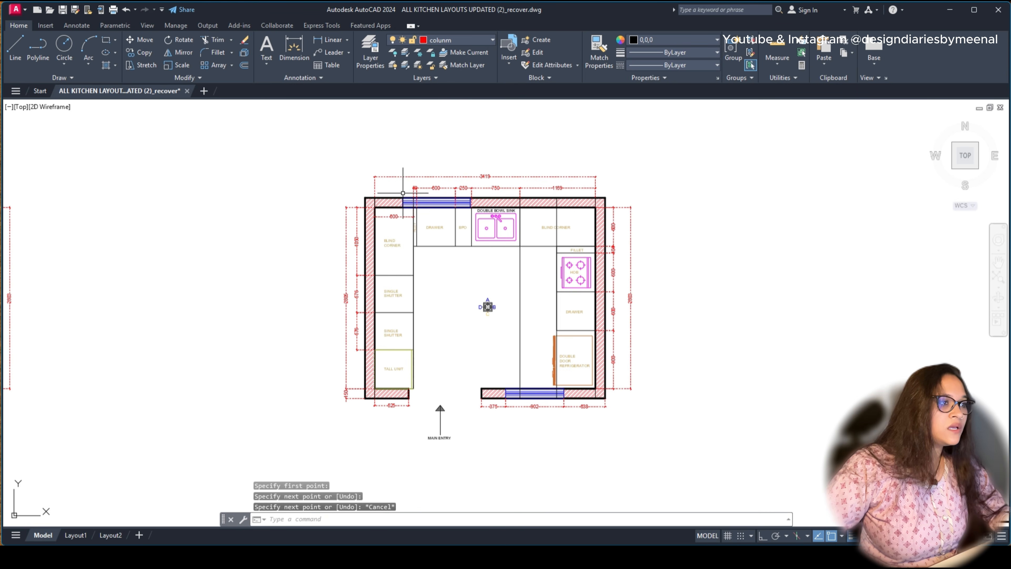
middle_drag(425, 402, 407, 167)
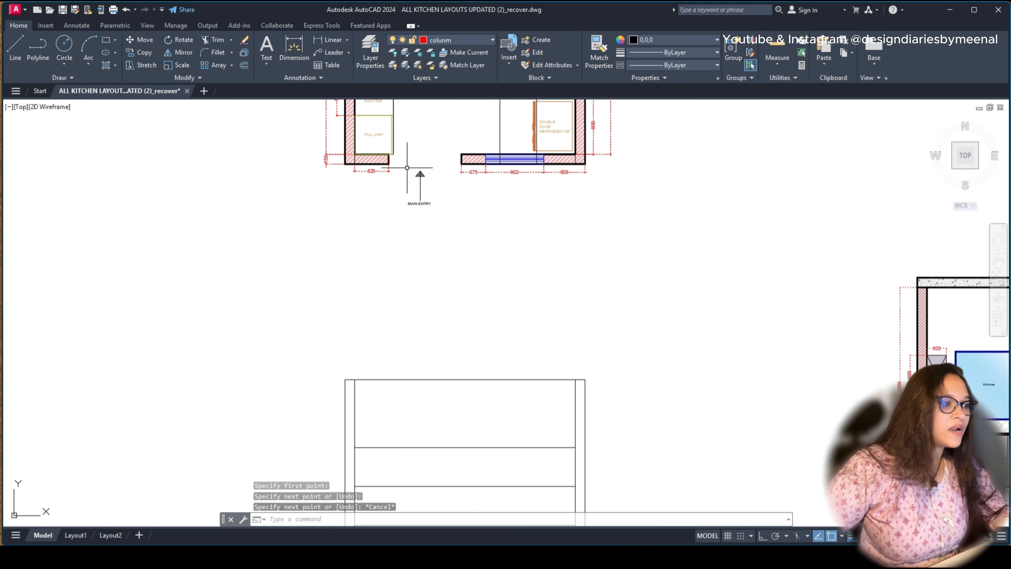
scroll(379, 483, down, 2)
middle_drag(396, 477, 391, 434)
scroll(553, 309, down, 2)
click(550, 327)
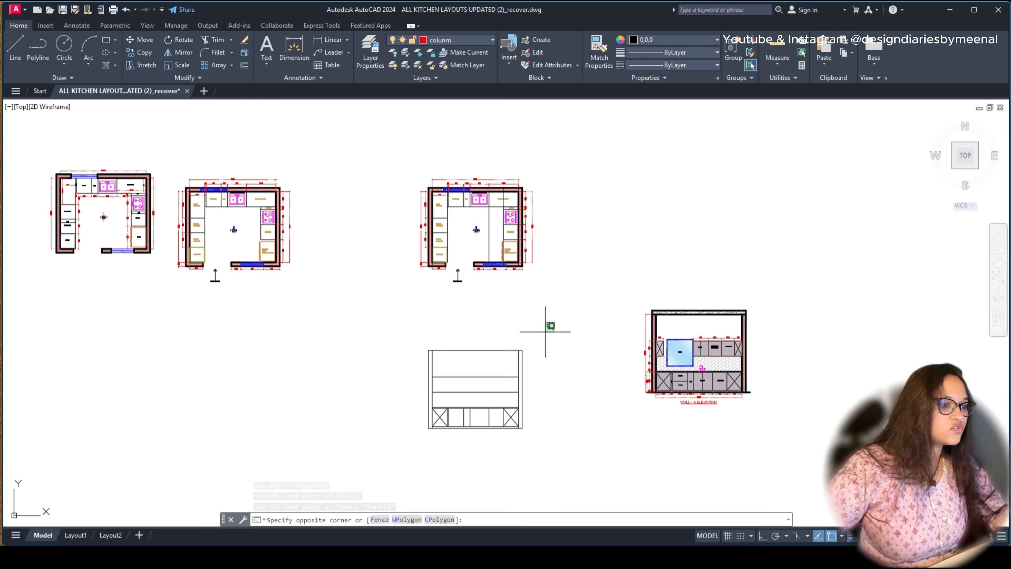
click(377, 454)
text(m)
key(Return)
click(547, 362)
key(F8)
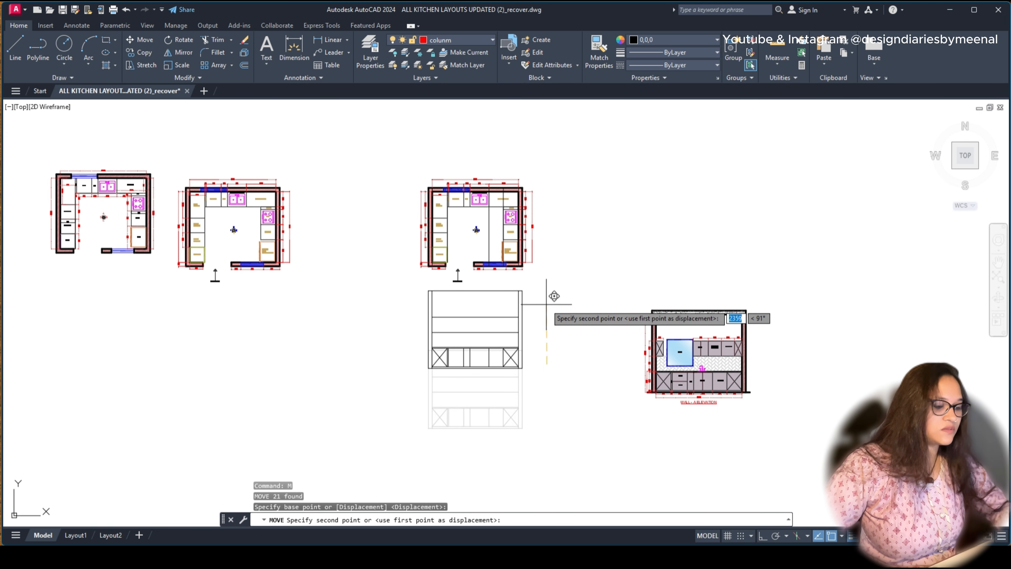
click(547, 317)
scroll(452, 275, up, 10)
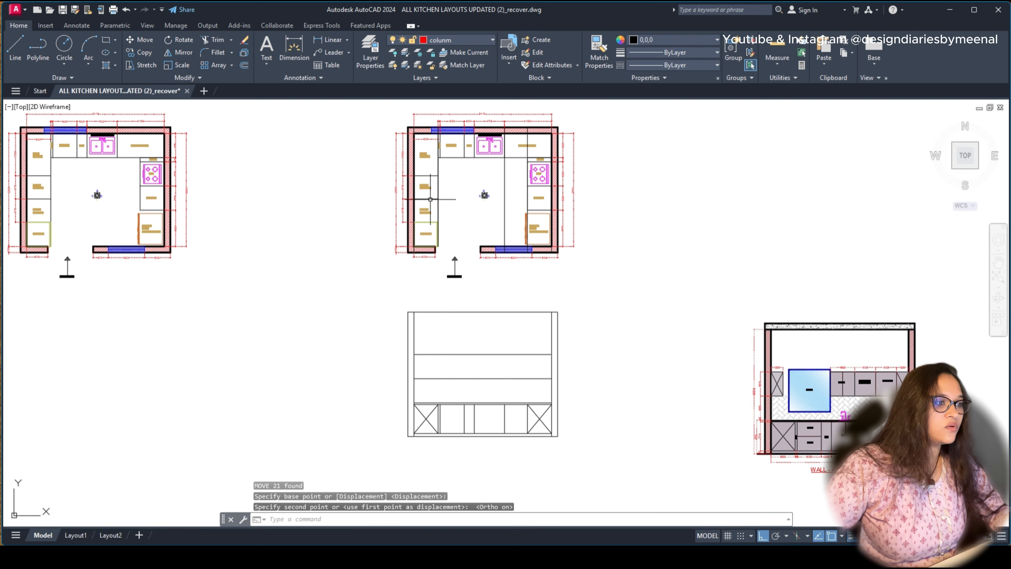
scroll(433, 168, down, 8)
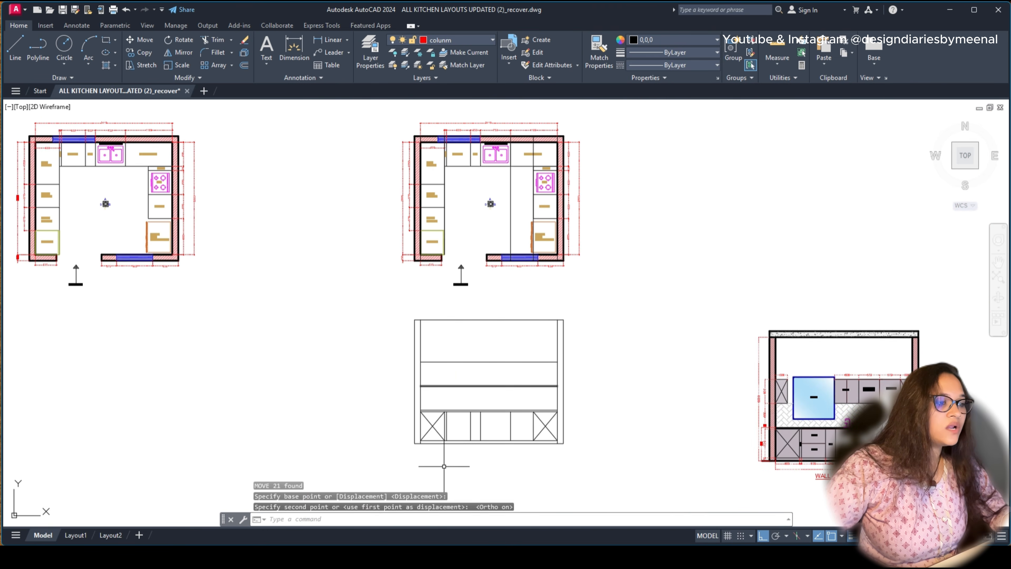
scroll(429, 432, up, 6)
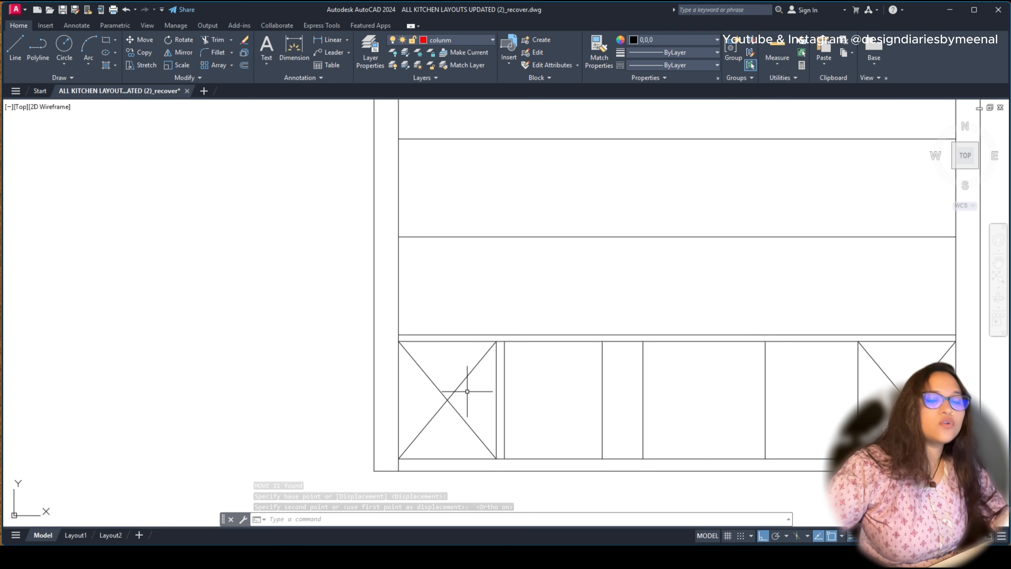
scroll(458, 279, down, 10)
scroll(519, 350, up, 12)
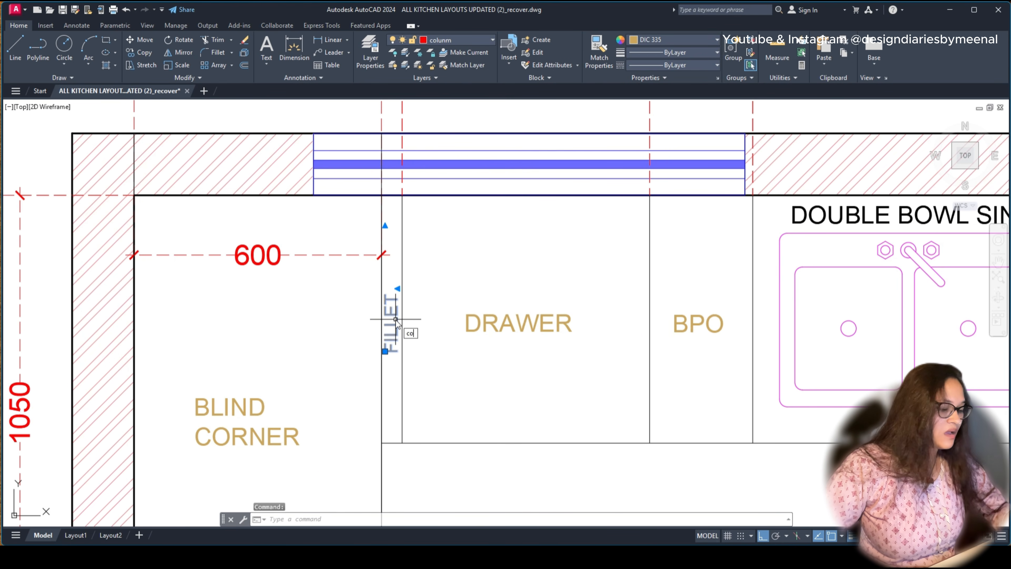
key(Return)
click(395, 319)
scroll(412, 238, down, 4)
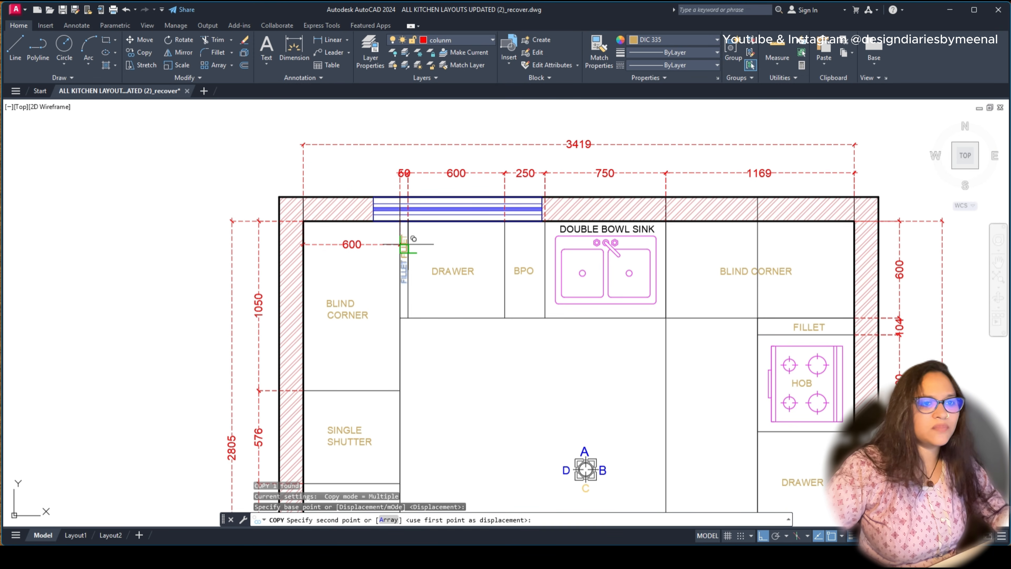
key(Escape)
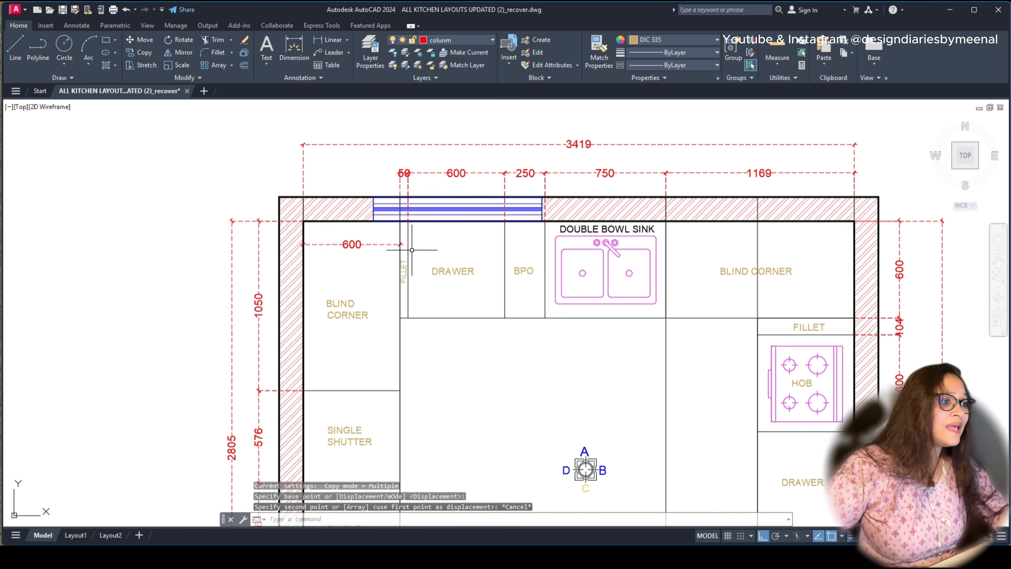
Step: Change both FILLET labels on the copied plan, beside the drawer unit and above the hob, to FILLER
click(403, 269)
double_click(403, 270)
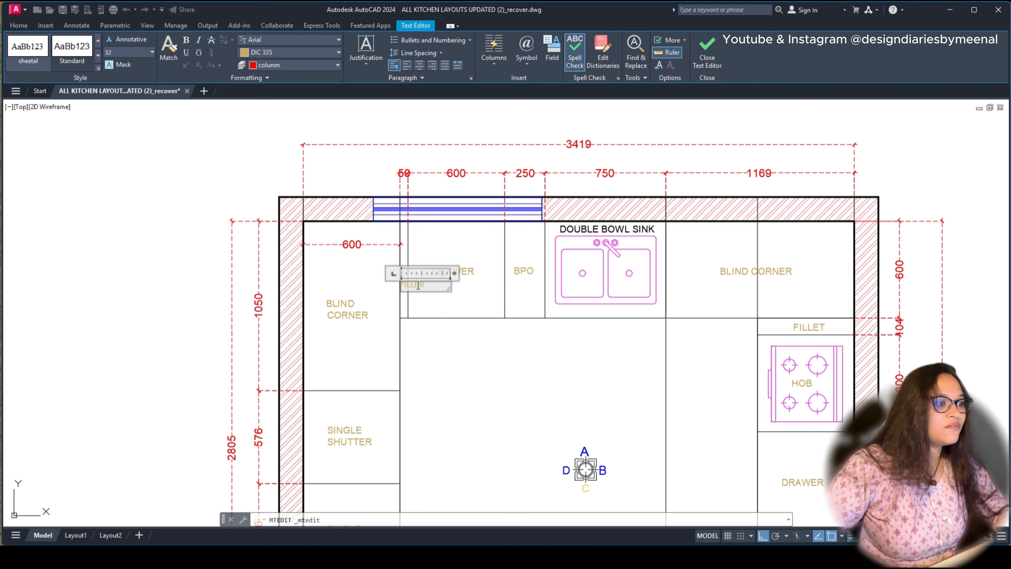
key(Escape)
scroll(847, 330, up, 2)
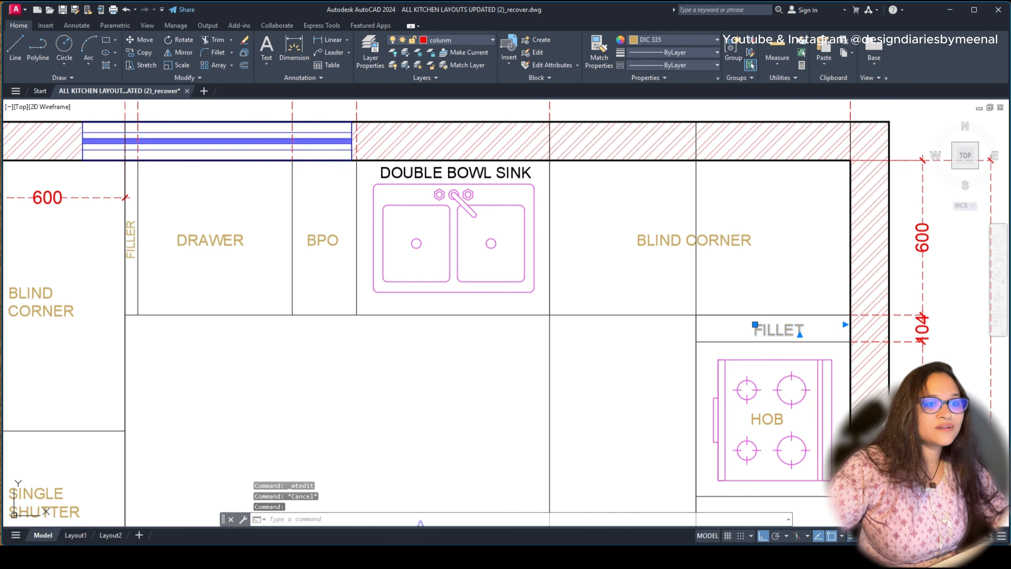
double_click(808, 331)
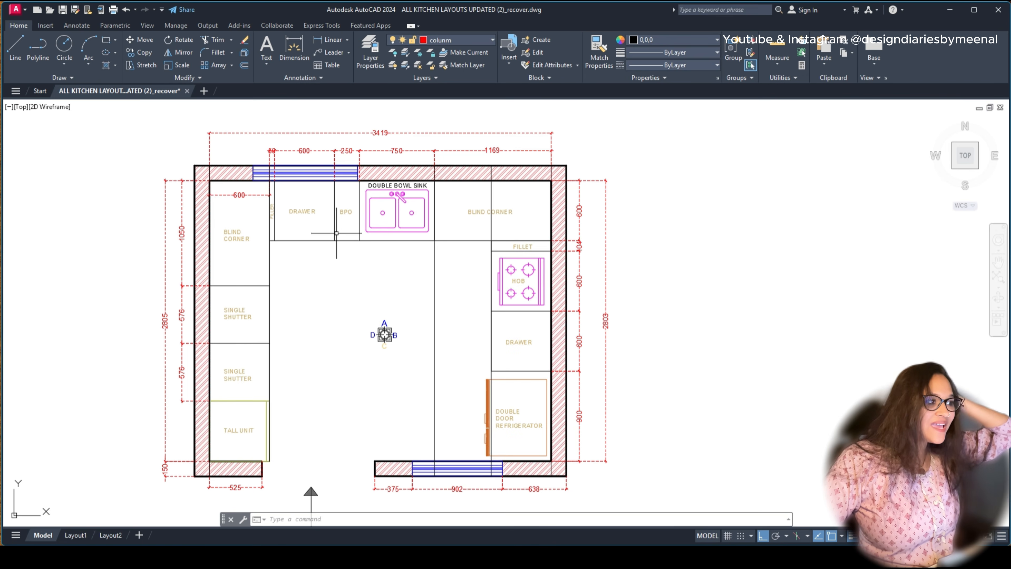
scroll(538, 260, up, 4)
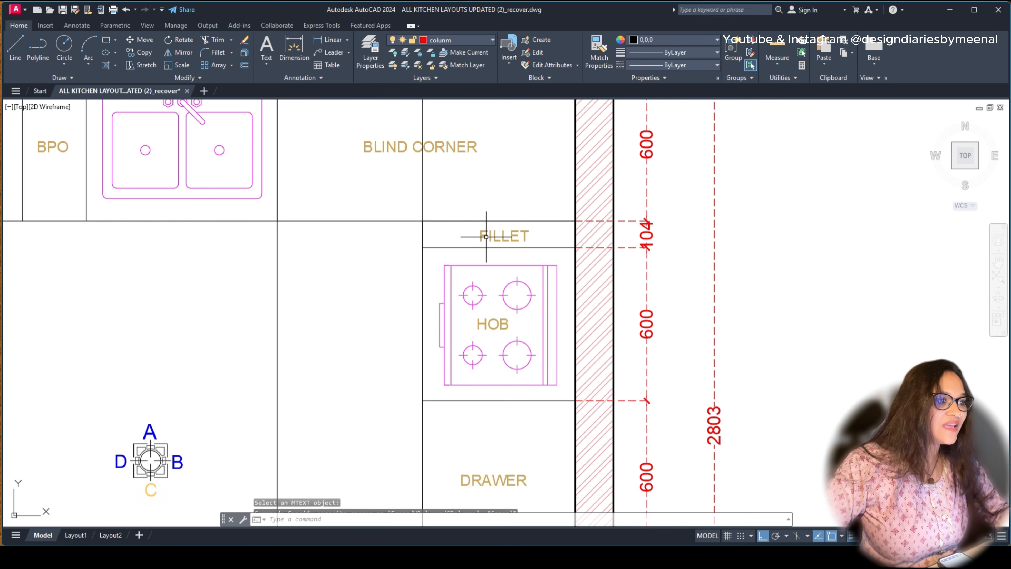
double_click(507, 236)
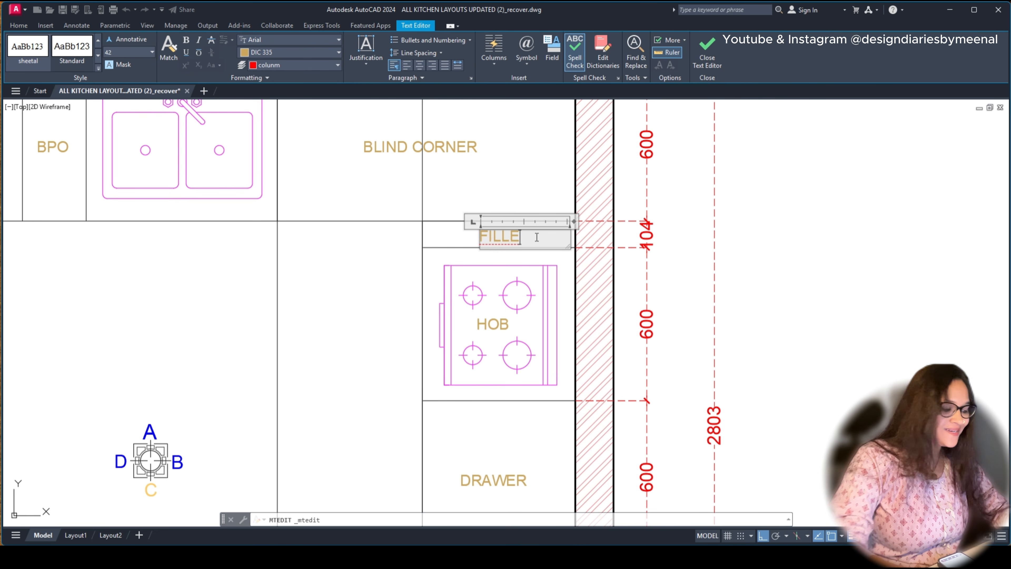
click(632, 182)
Step: Compare the base cabinet divisions in the new elevation with the Wall A unit labels on the plan
scroll(620, 179, down, 5)
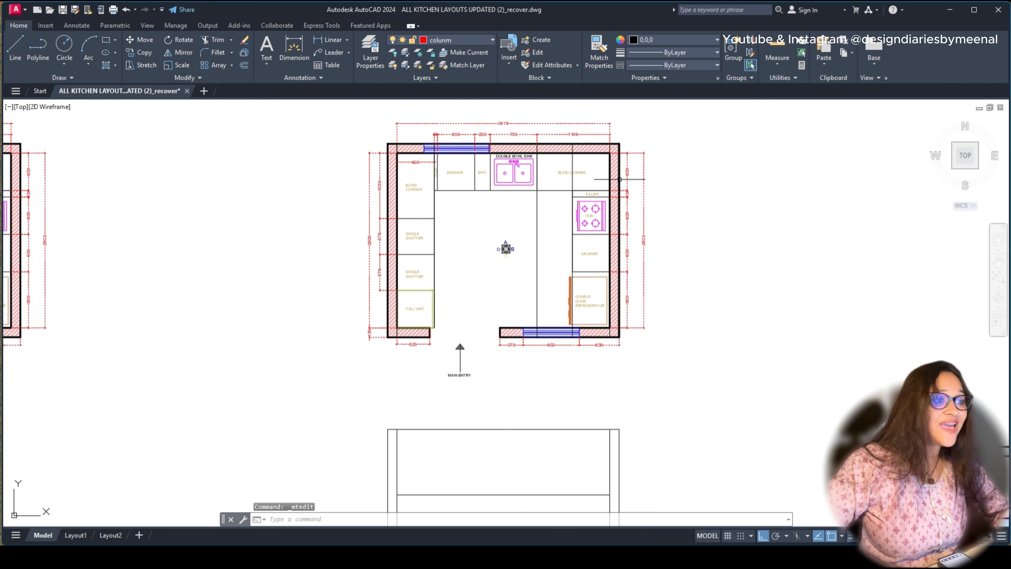
scroll(461, 234, down, 4)
scroll(452, 354, up, 6)
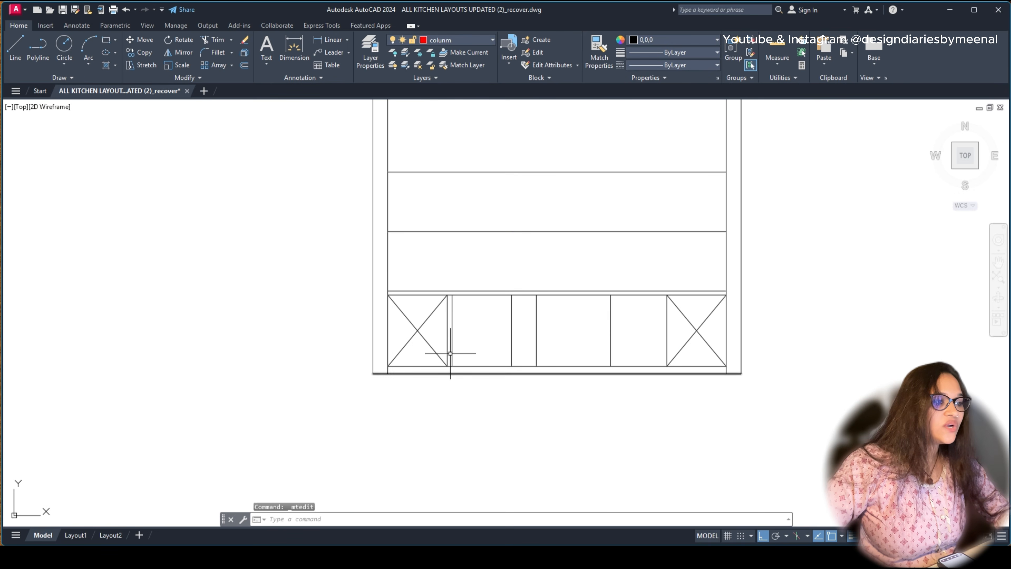
scroll(426, 361, down, 2)
scroll(426, 362, down, 2)
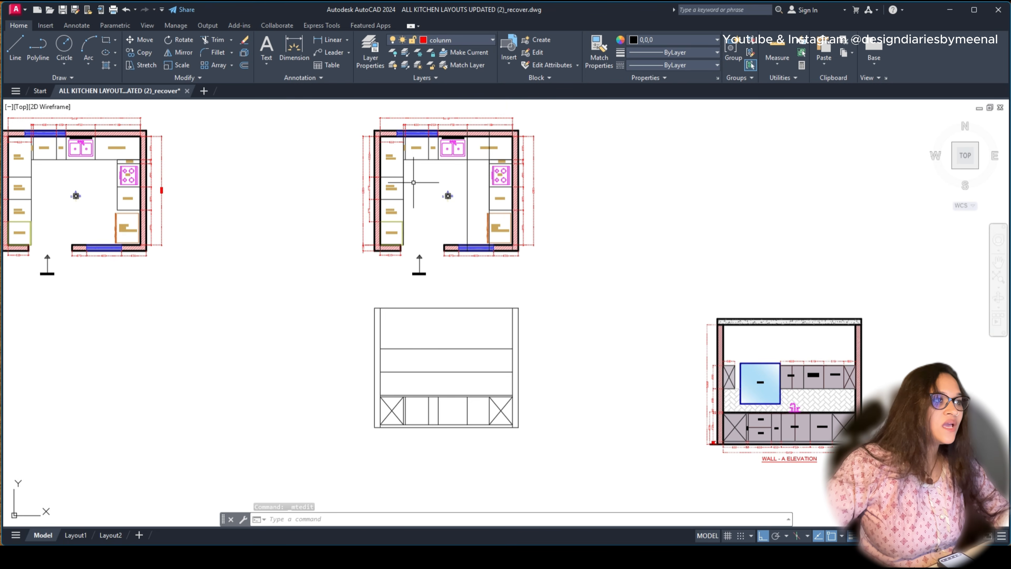
scroll(413, 176, up, 5)
scroll(412, 152, down, 5)
scroll(401, 414, up, 4)
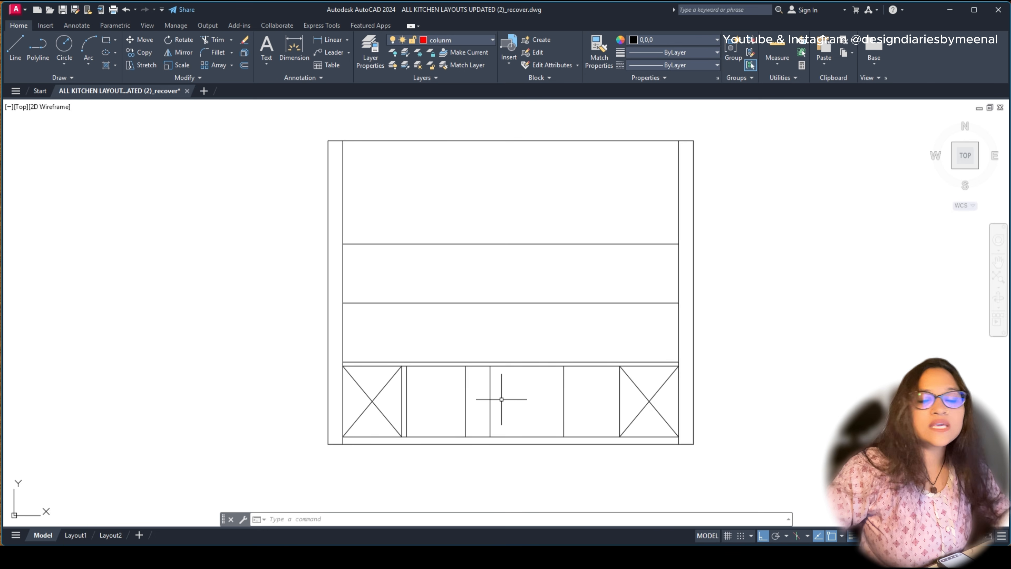
scroll(502, 399, down, 4)
scroll(475, 202, up, 4)
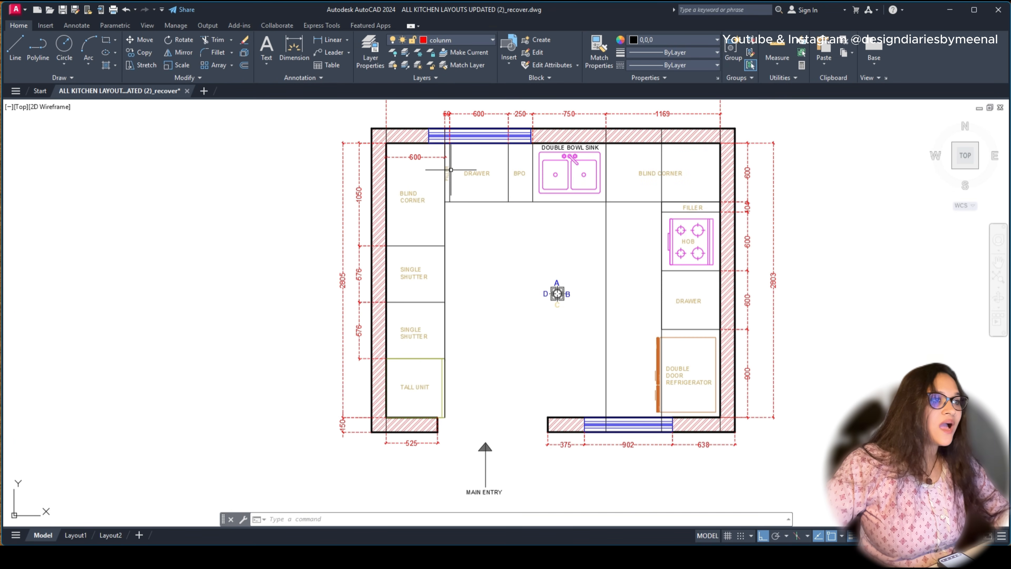
Step: Copy the plan's DRAWER label straight down into the matching base cabinet of the elevation
scroll(474, 178, down, 2)
scroll(458, 151, up, 2)
click(453, 144)
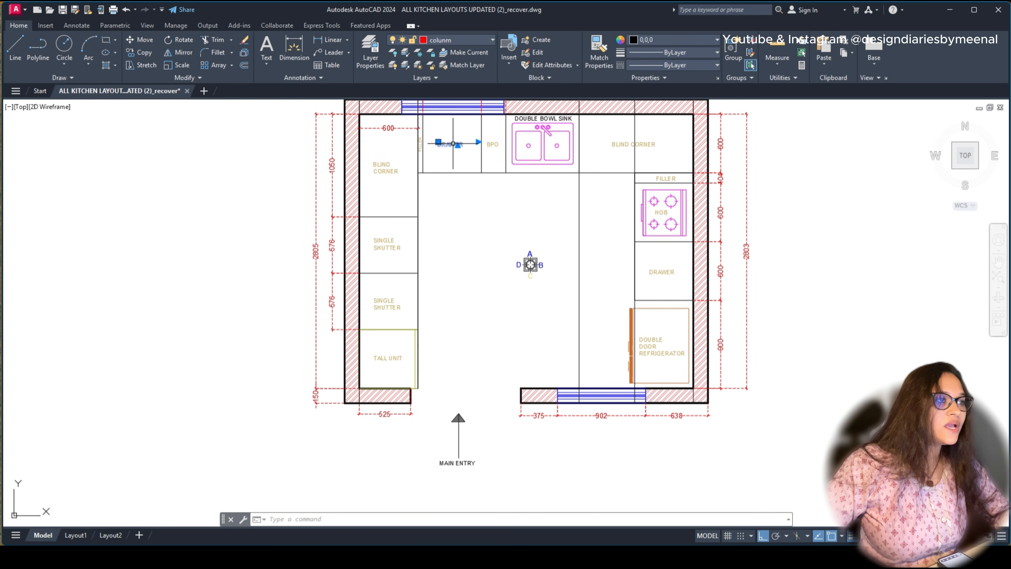
text(CO)
key(Return)
click(453, 144)
scroll(498, 247, down, 4)
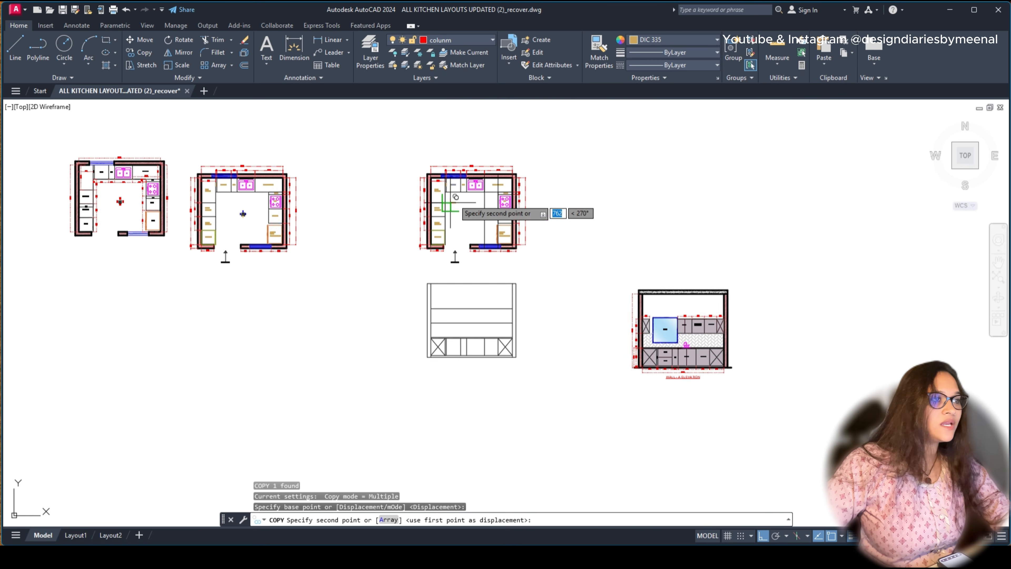
scroll(466, 326, up, 5)
click(440, 324)
key(Escape)
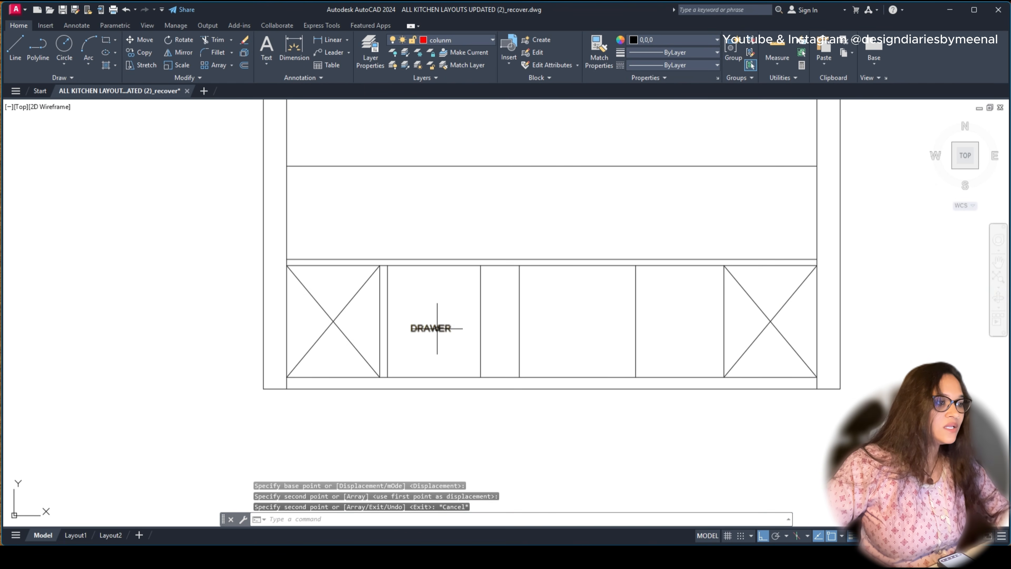
double_click(437, 329)
key(Escape)
Step: Copy the elevation's DRAWER label horizontally into the narrow base cabinet beside the drawer unit
click(439, 329)
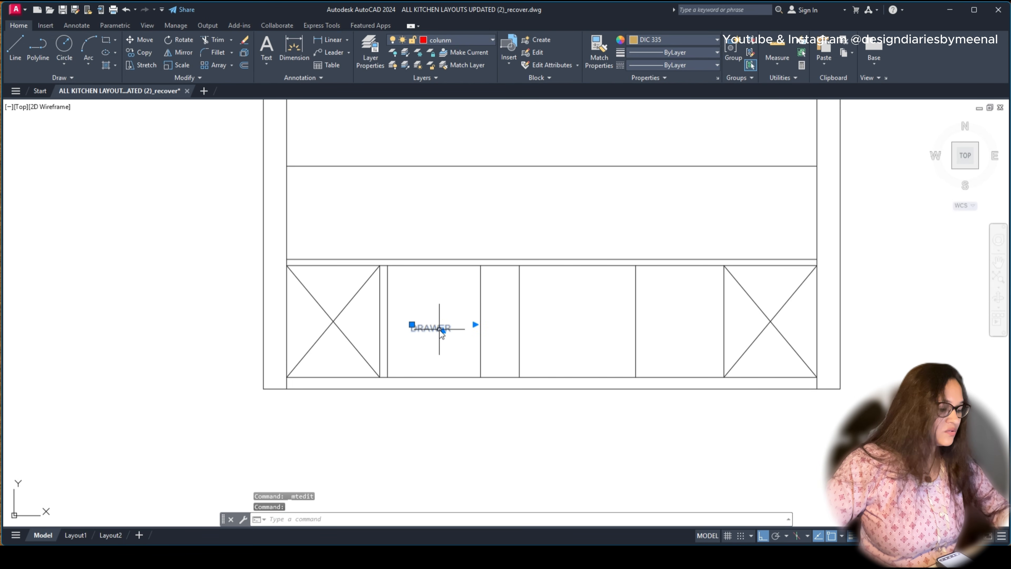
text(co)
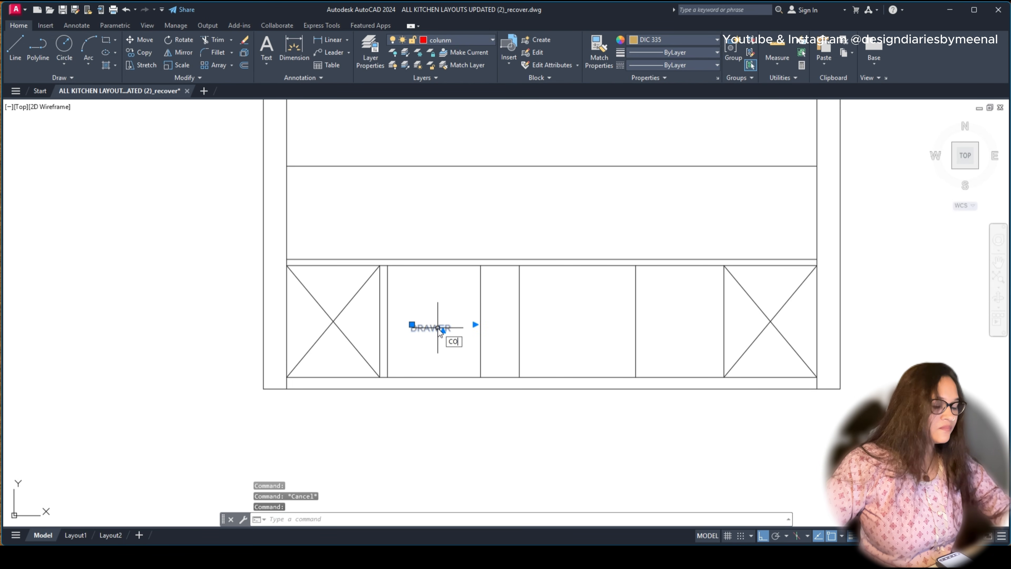
key(Return)
click(412, 328)
scroll(517, 331, up, 3)
click(446, 329)
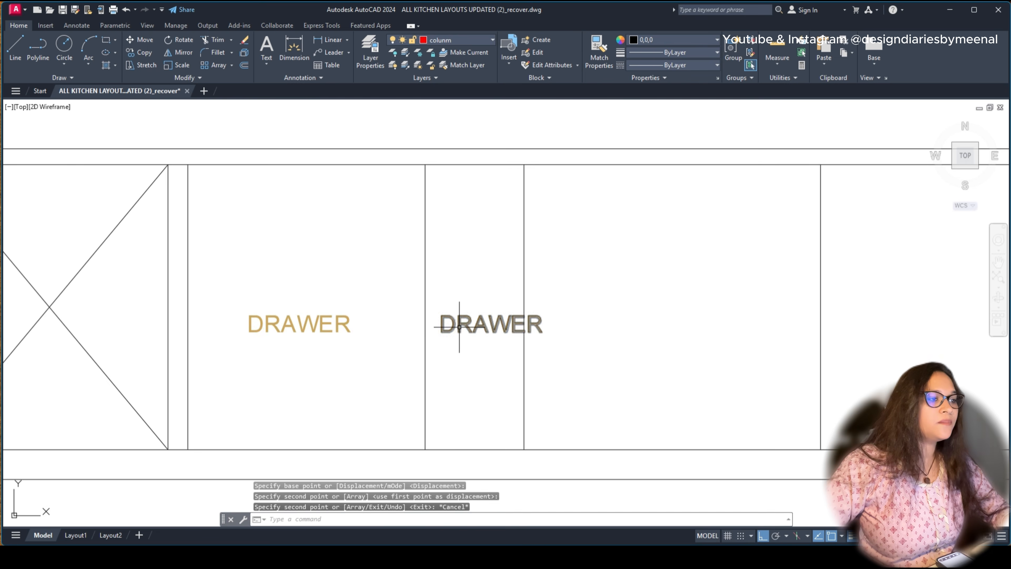
key(Escape)
Step: Change the copied label's text to BPO and move it to the middle of the narrow cabinet
double_click(454, 326)
text(BPO)
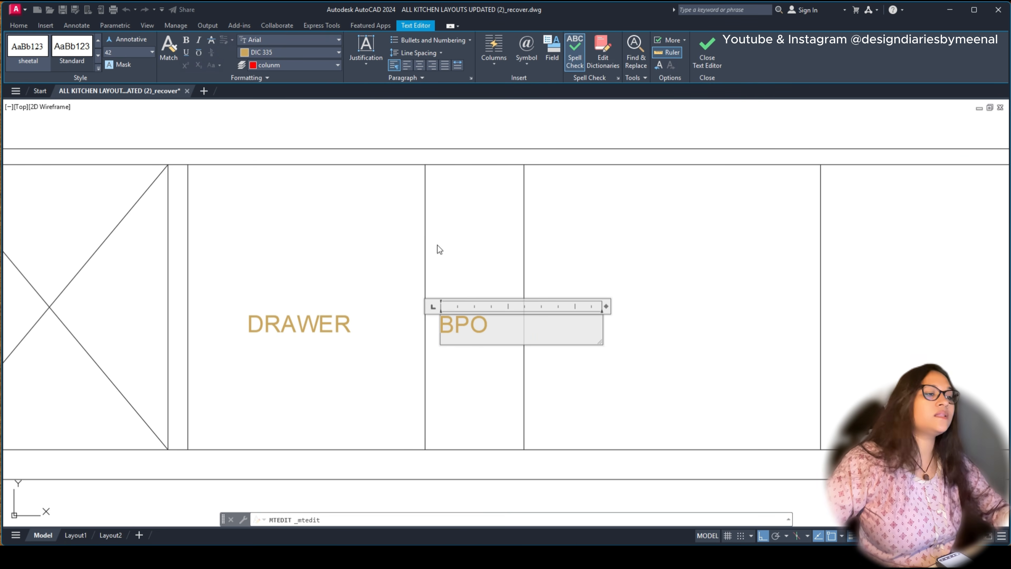
click(483, 259)
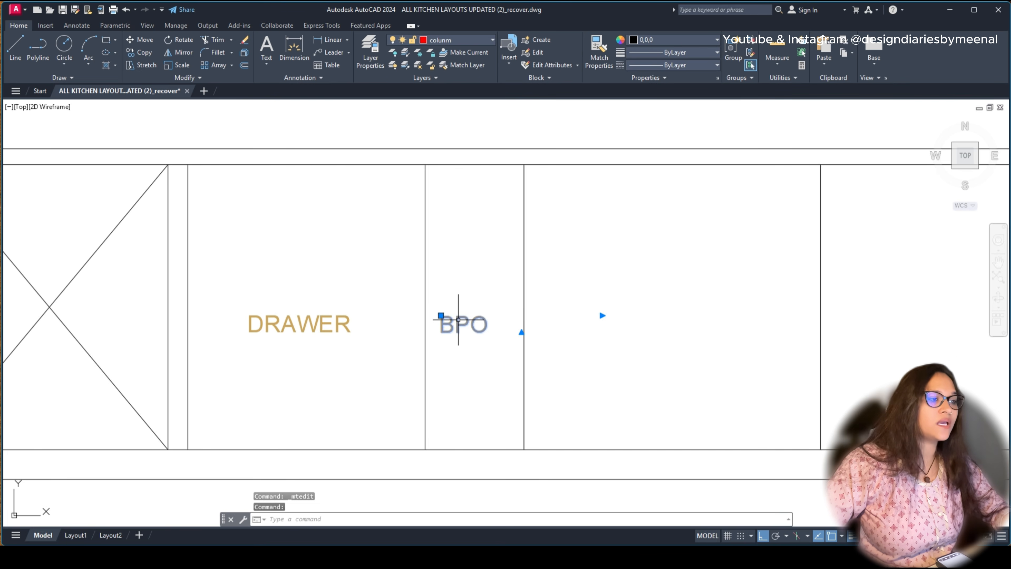
text(m)
key(Return)
click(594, 319)
click(601, 321)
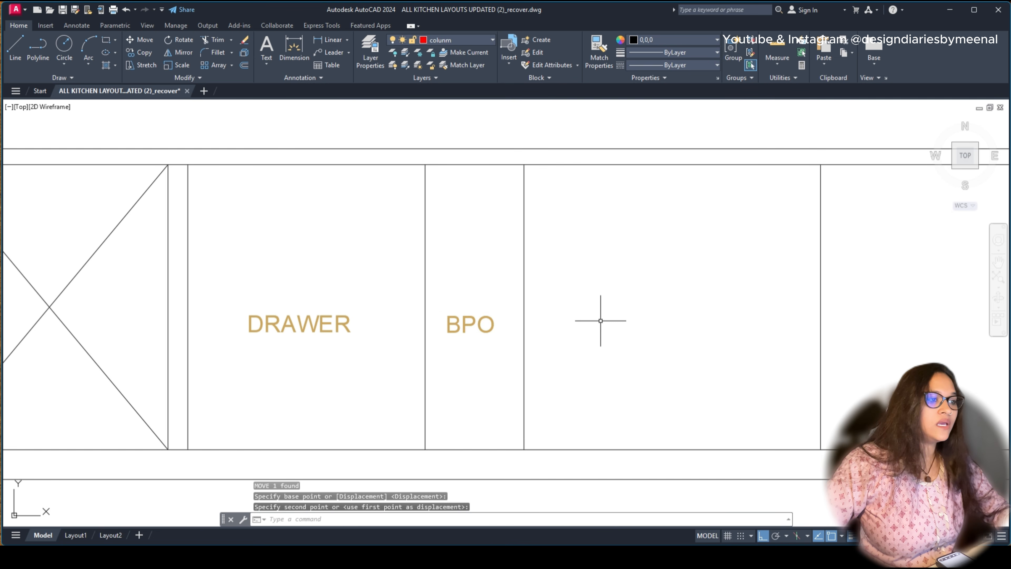
Step: Copy the BPO label horizontally into the wide sink cabinet next to it, checking the plan's Wall A units
click(468, 323)
click(467, 327)
text(co)
key(Return)
click(467, 328)
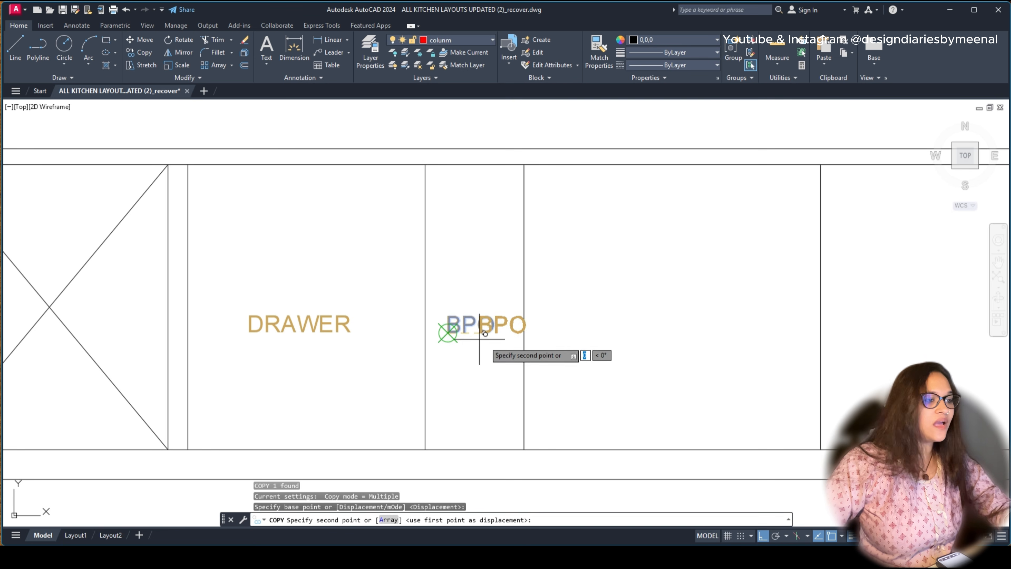
scroll(480, 349, down, 6)
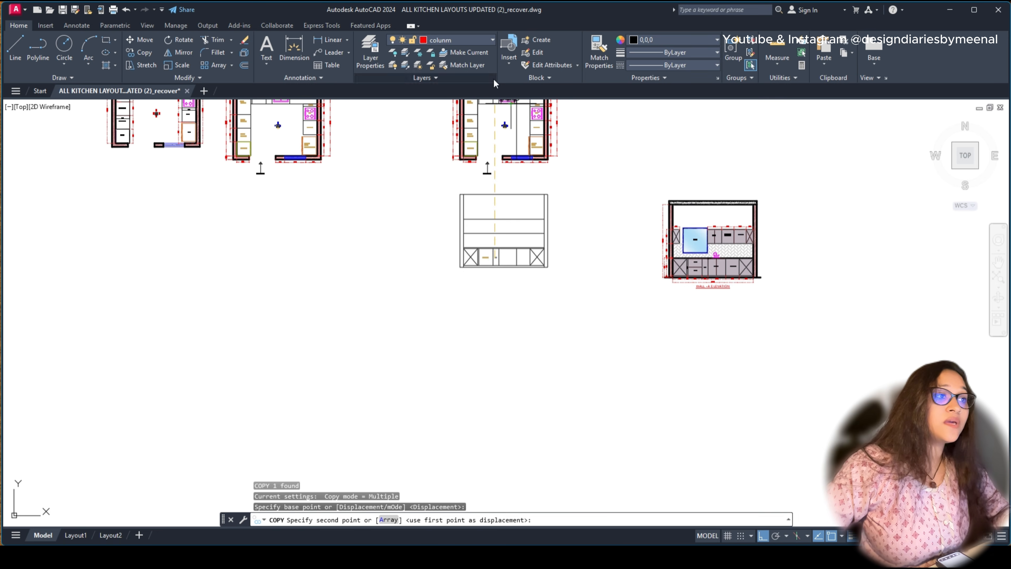
middle_drag(494, 125, 494, 166)
scroll(494, 145, up, 6)
scroll(494, 145, down, 6)
scroll(500, 138, up, 6)
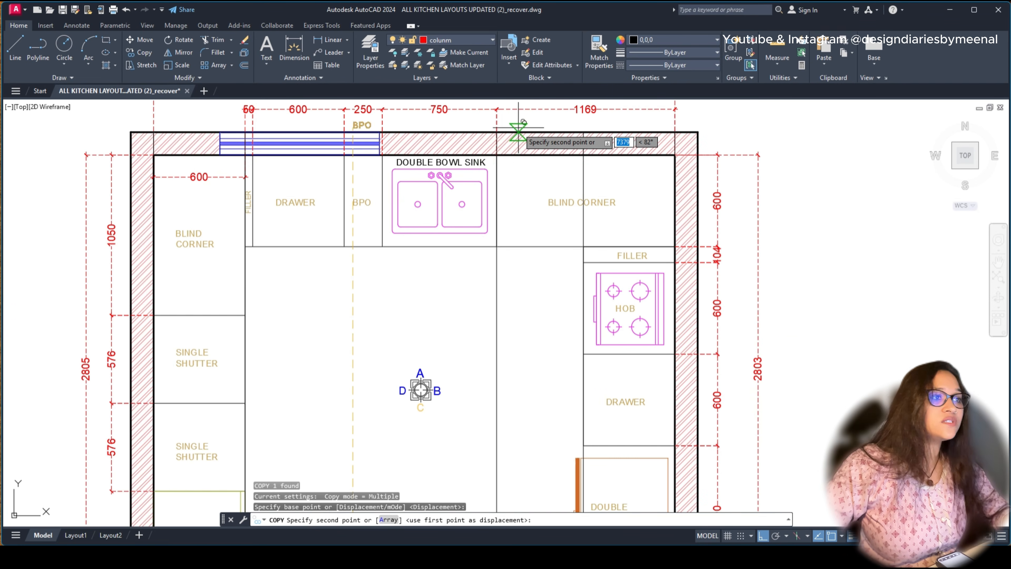
scroll(552, 184, down, 7)
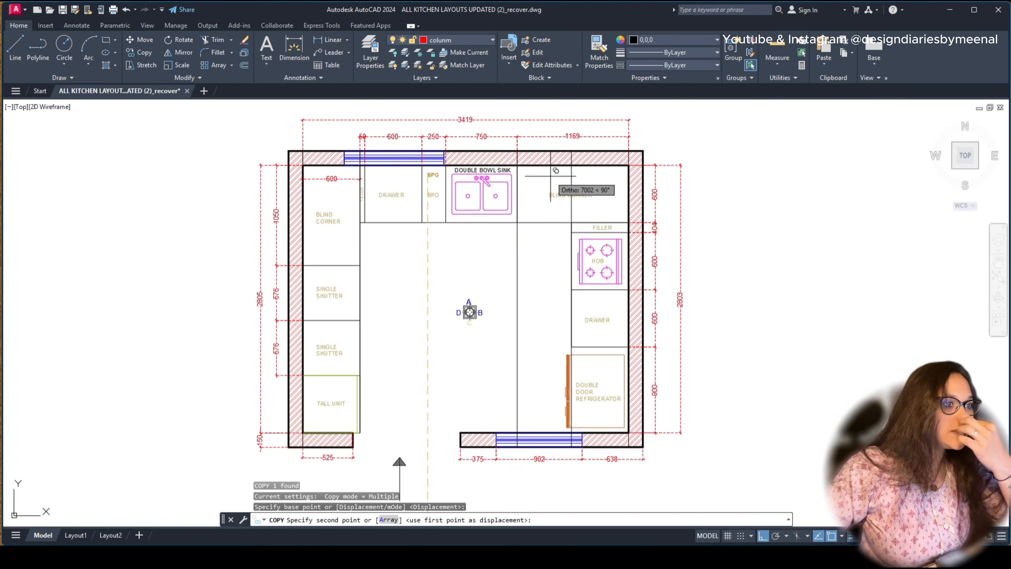
middle_drag(495, 332, 512, 271)
scroll(518, 265, up, 6)
scroll(673, 329, up, 2)
middle_drag(671, 329, 498, 311)
scroll(497, 309, up, 2)
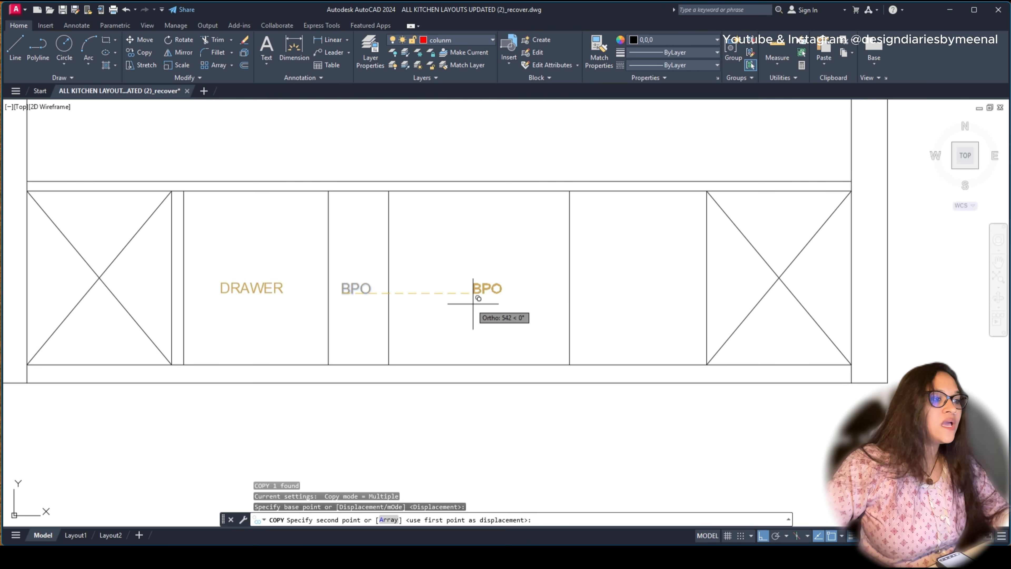
click(452, 307)
key(Escape)
click(465, 291)
key(Escape)
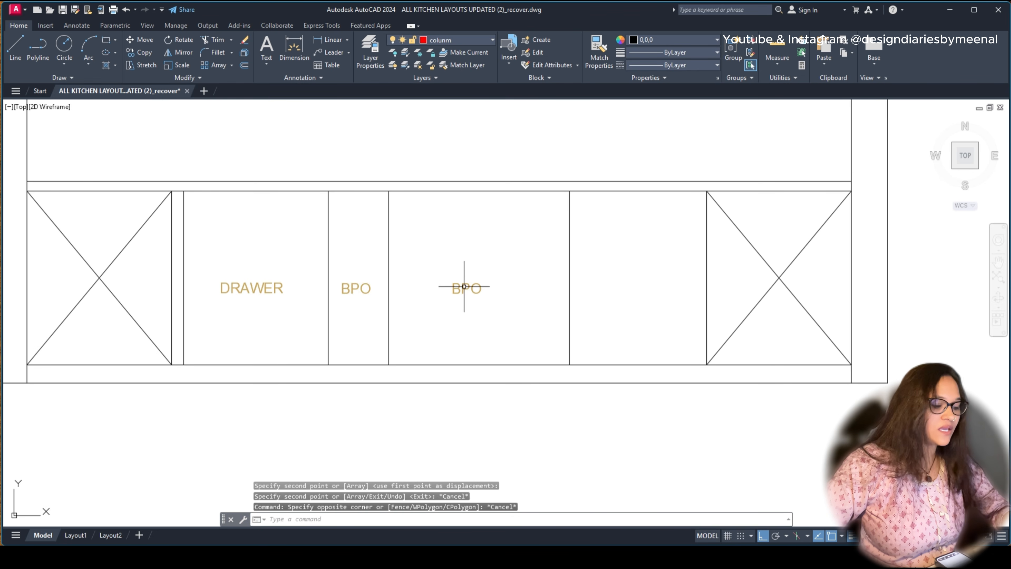
Step: Draw a vertical line from the top midpoint of the wide sink cabinet to its base, splitting it into two shutters
key(l)
key(Return)
scroll(461, 295, down, 8)
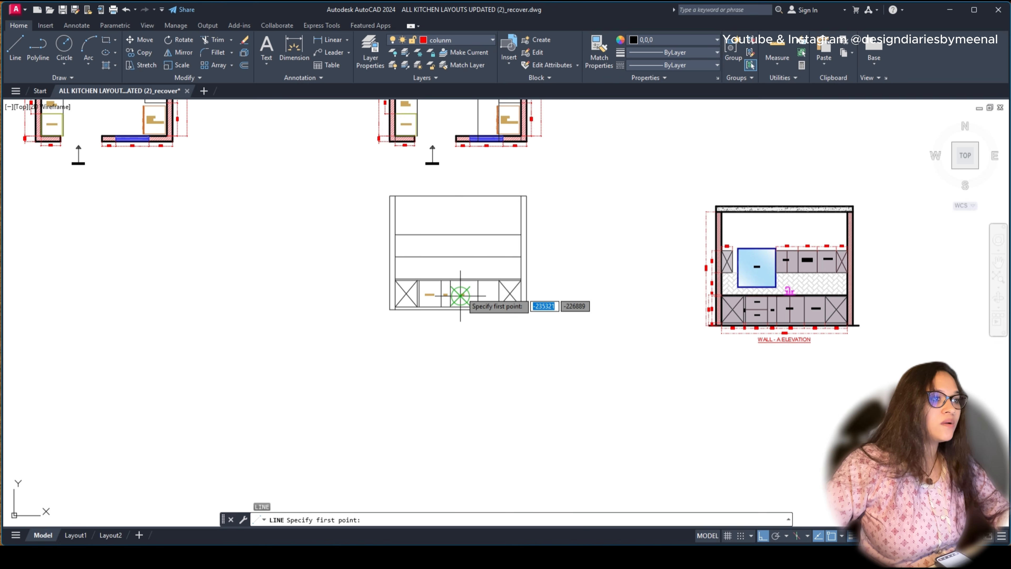
scroll(461, 295, down, 2)
scroll(453, 161, up, 4)
scroll(458, 166, down, 4)
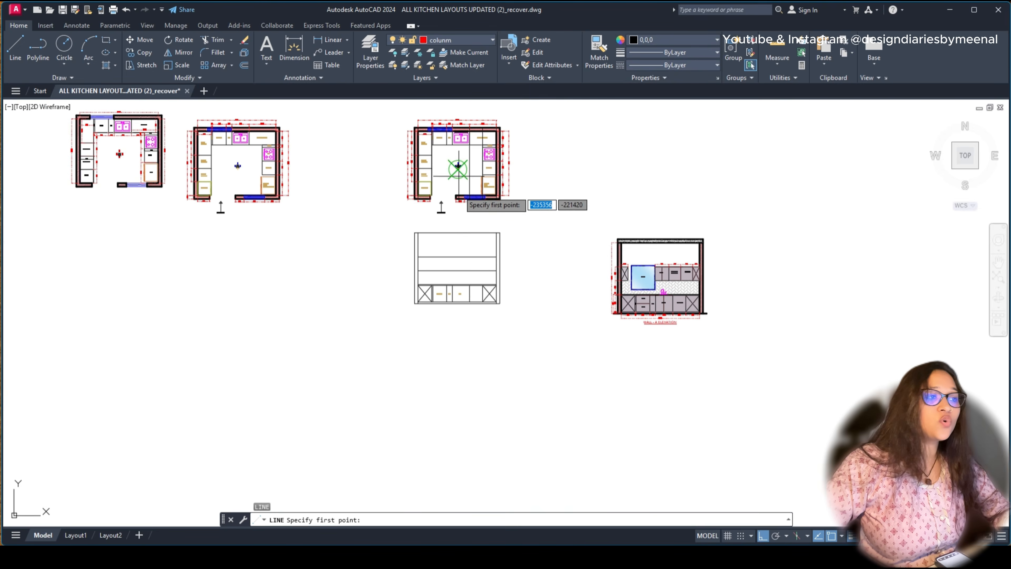
scroll(465, 294, up, 6)
click(499, 255)
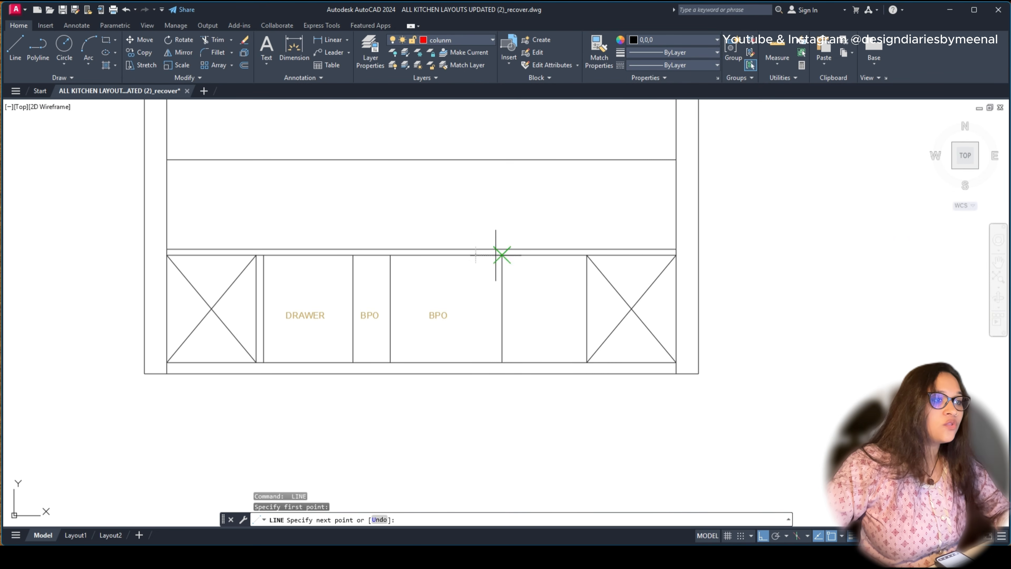
key(Escape)
key(Return)
click(447, 255)
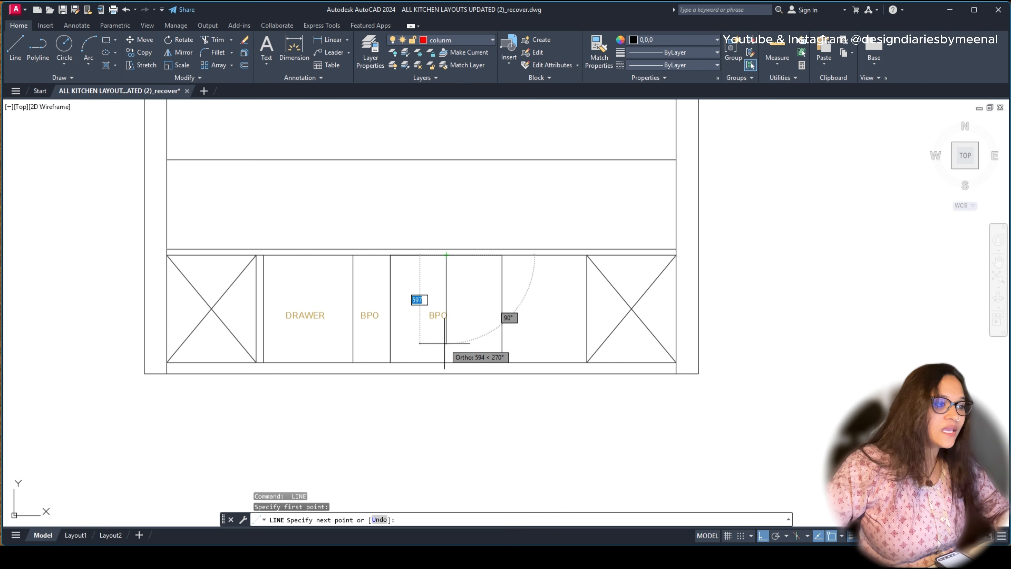
key(Escape)
Step: Change the label in the split sink cabinet to DOUBLE SHUTTER WITH BIN HOLDER and centre its text
scroll(438, 315, up, 4)
click(436, 312)
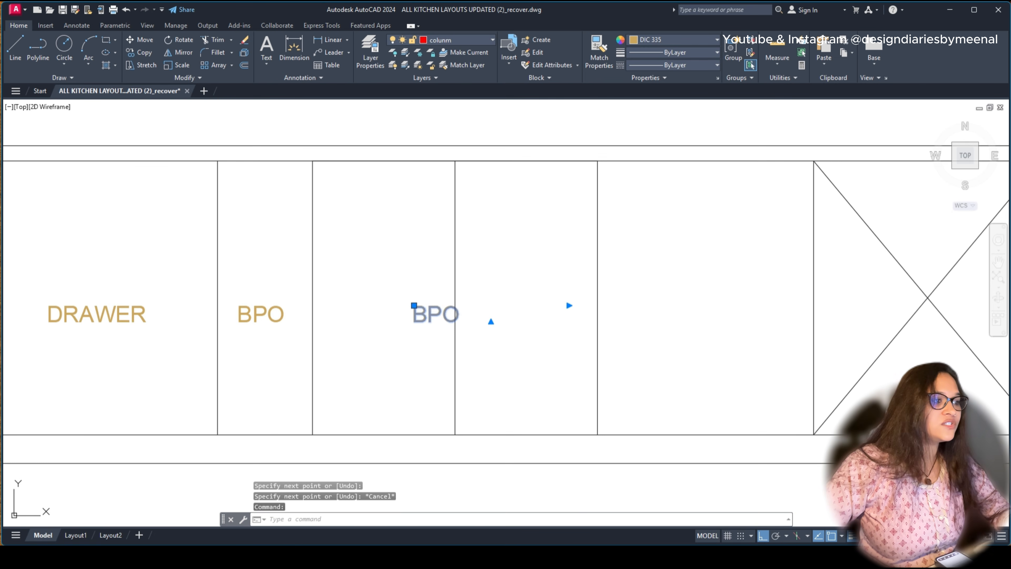
double_click(422, 314)
text(DOUBLE SHUTTER)
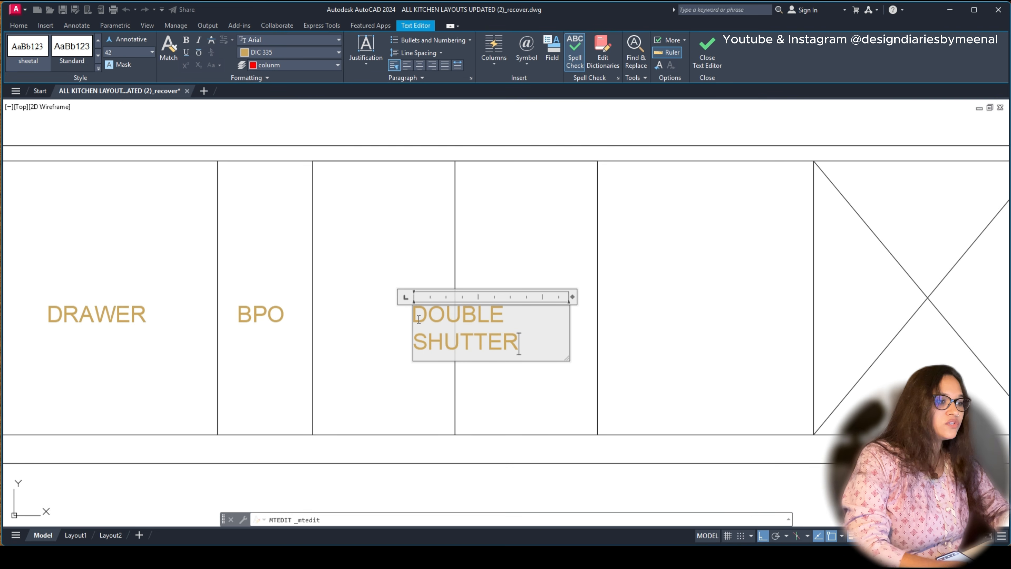
text( WITH)
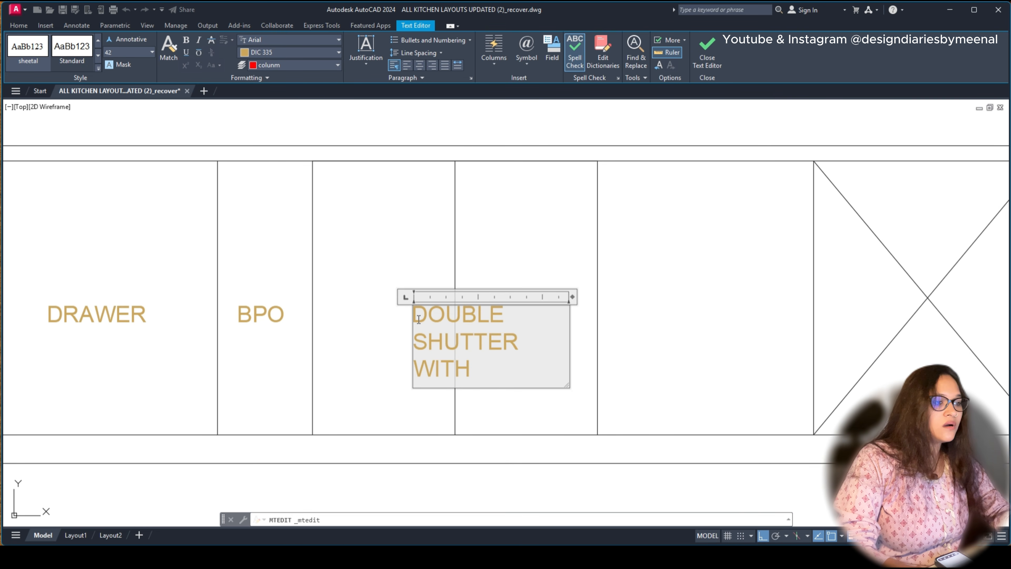
text( BIN HO)
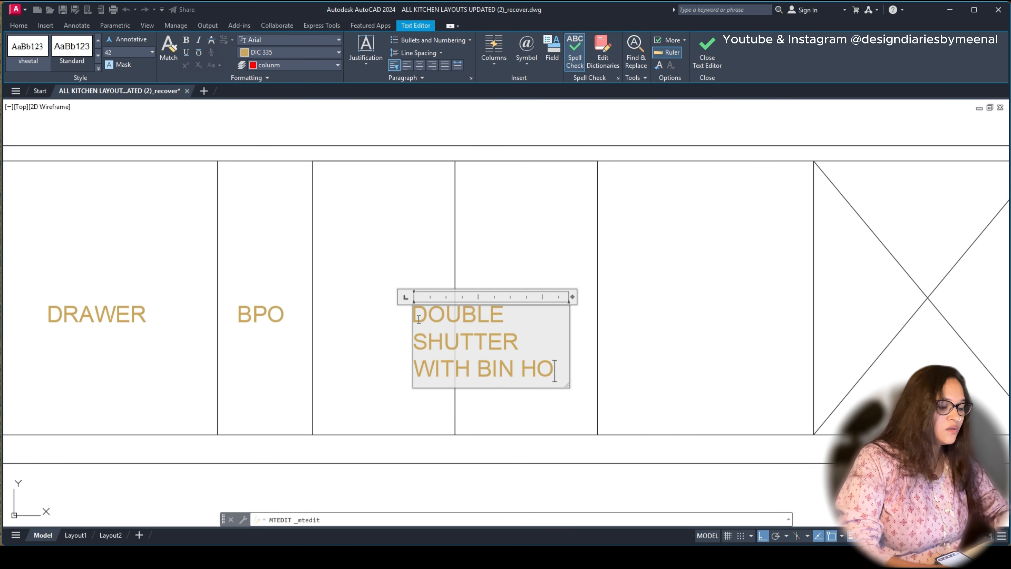
text(LDER)
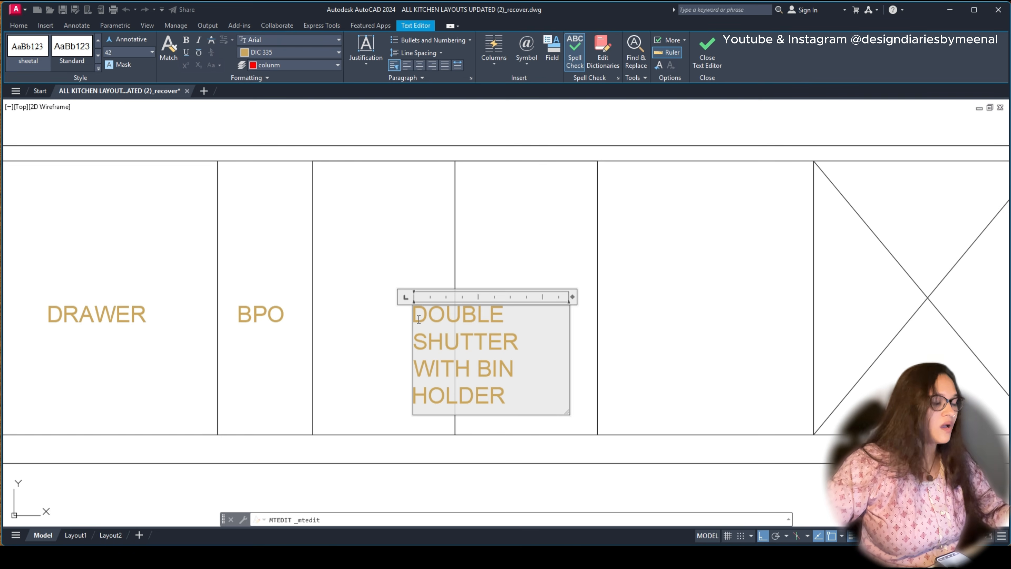
key(ctrl+a)
click(421, 66)
click(384, 267)
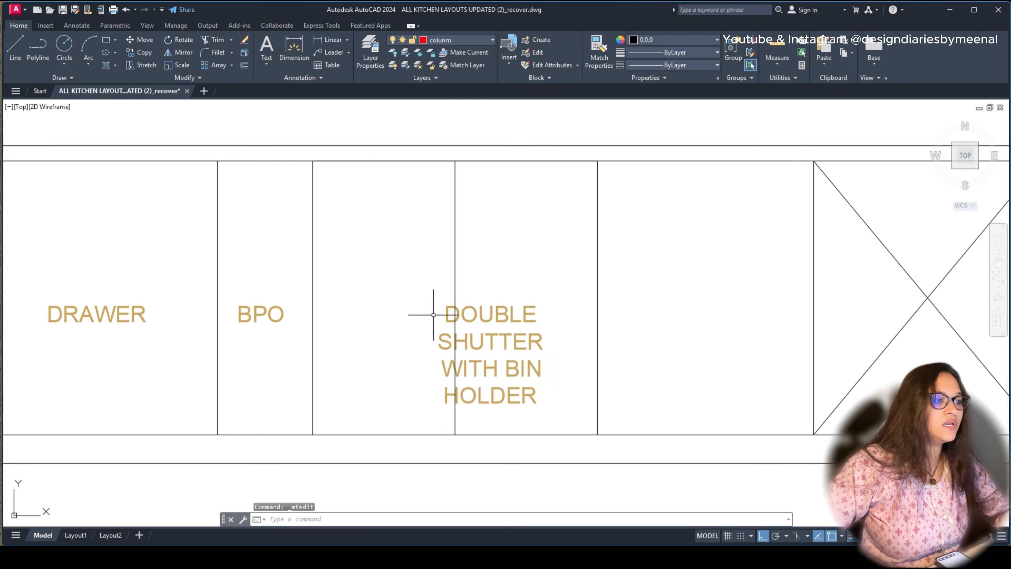
Step: Widen the DOUBLE SHUTTER WITH BIN HOLDER text box so that its text wraps onto two lines
click(429, 314)
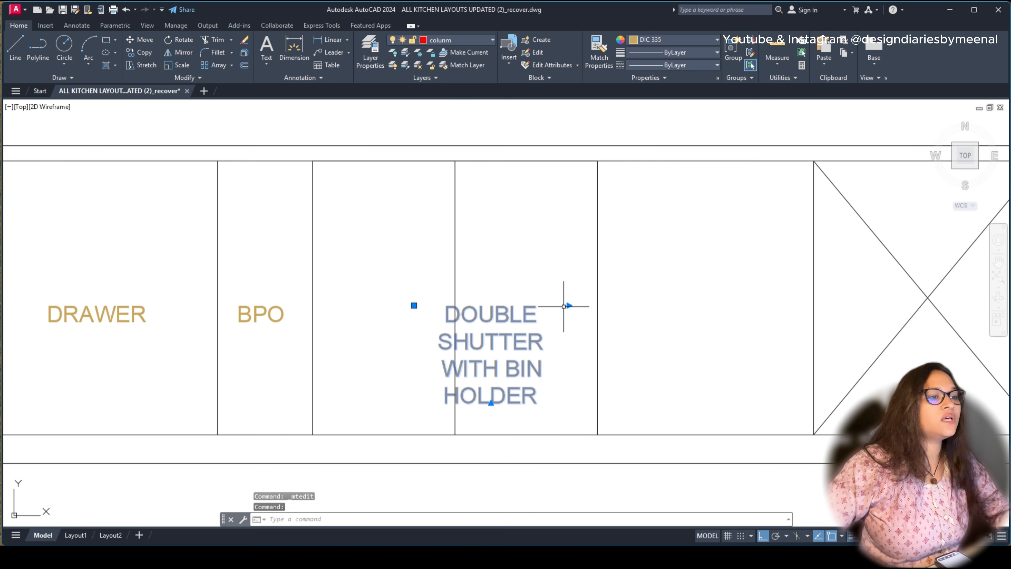
click(568, 306)
key(Escape)
key(Escape)
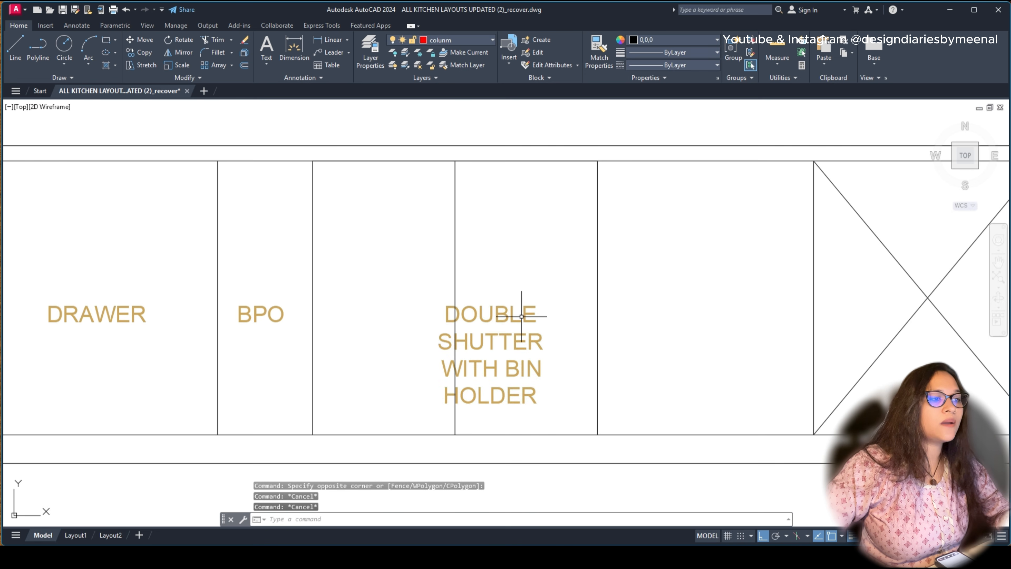
click(522, 316)
click(526, 309)
click(534, 307)
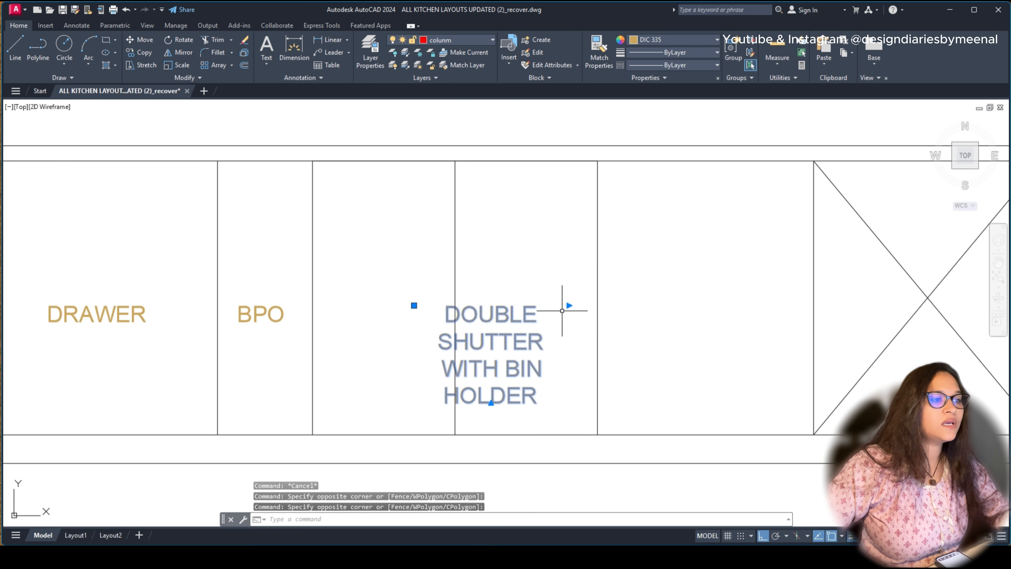
click(568, 305)
click(641, 284)
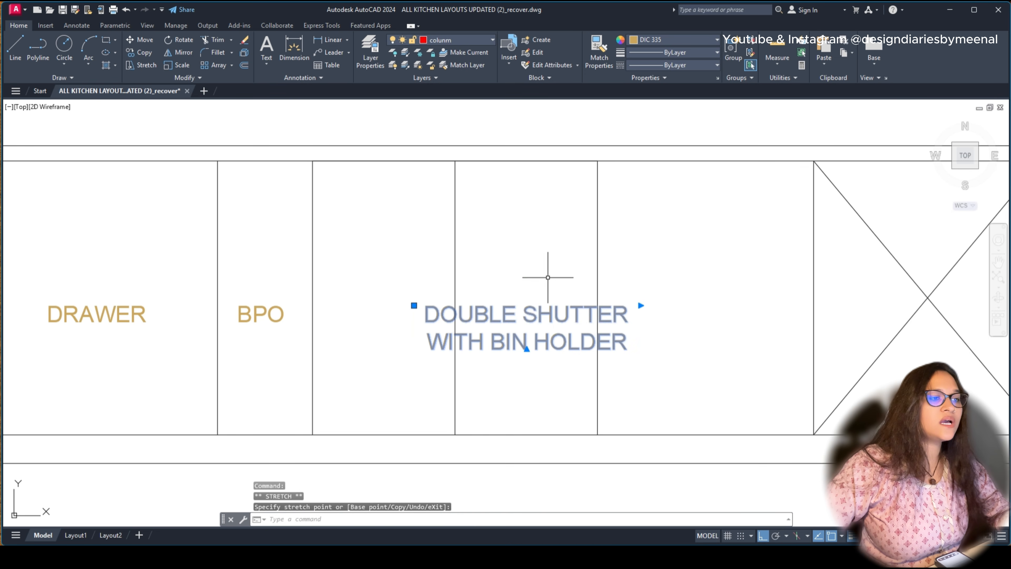
Step: Move the DOUBLE SHUTTER WITH BIN HOLDER label with Ortho off, centring it across the sink cabinet's dividing line
click(549, 276)
click(518, 330)
text(m)
key(Return)
click(640, 350)
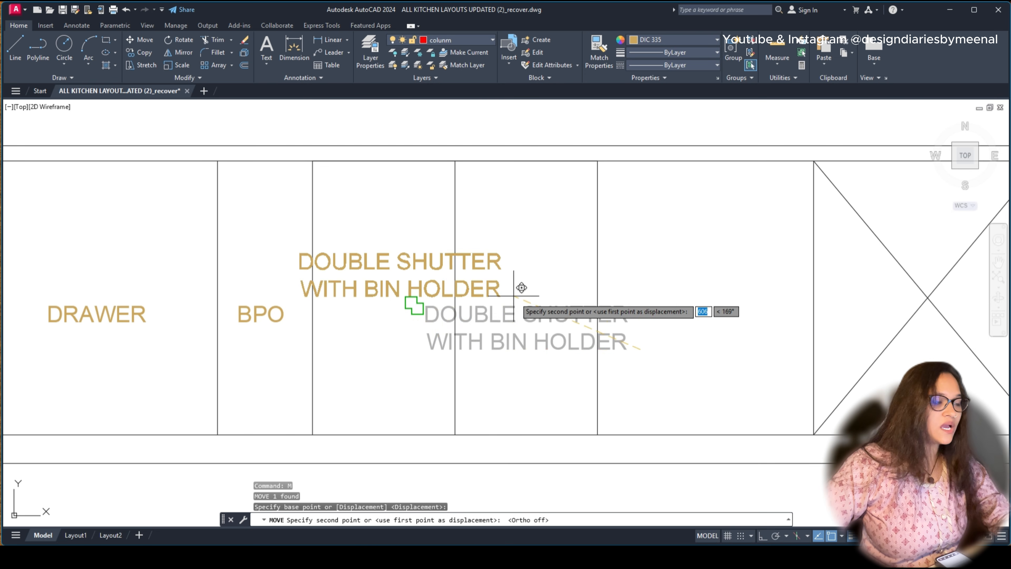
key(F8)
click(533, 326)
text(m)
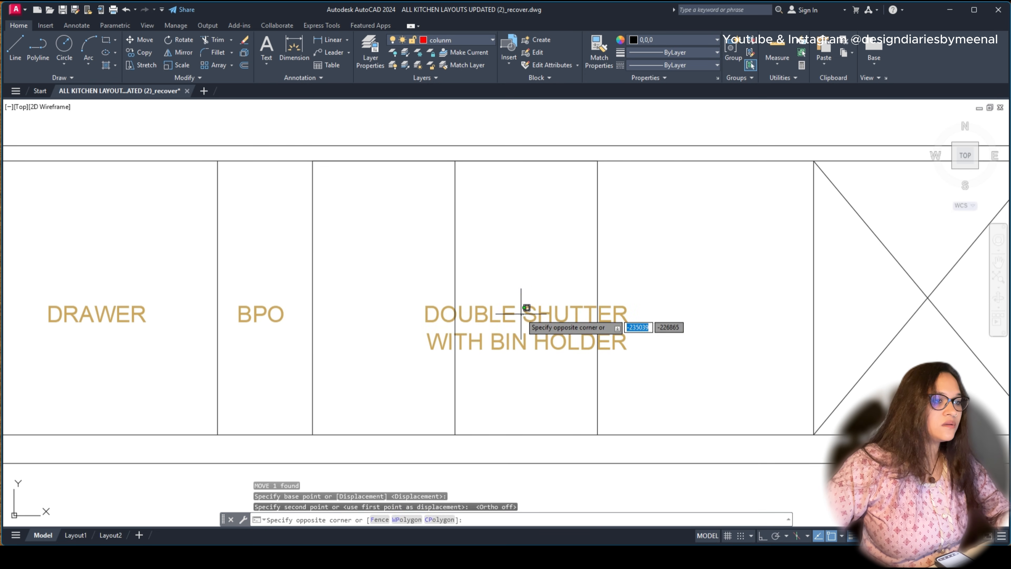
key(Return)
click(524, 311)
key(Return)
click(557, 226)
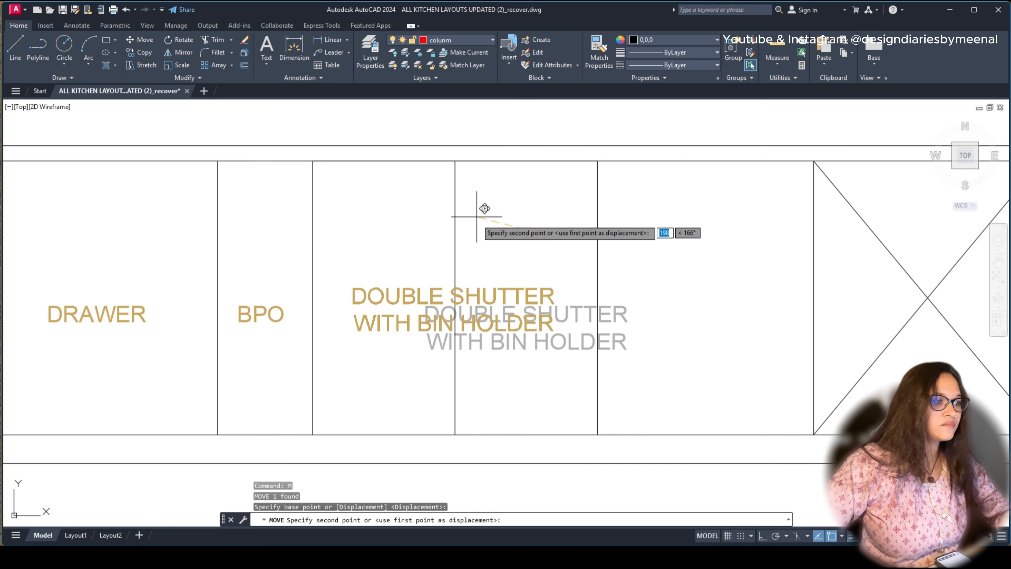
click(478, 230)
Step: Copy the BPO label horizontally with Ortho on into the empty cabinet before the right-hand crossed blind corner
scroll(480, 232, down, 6)
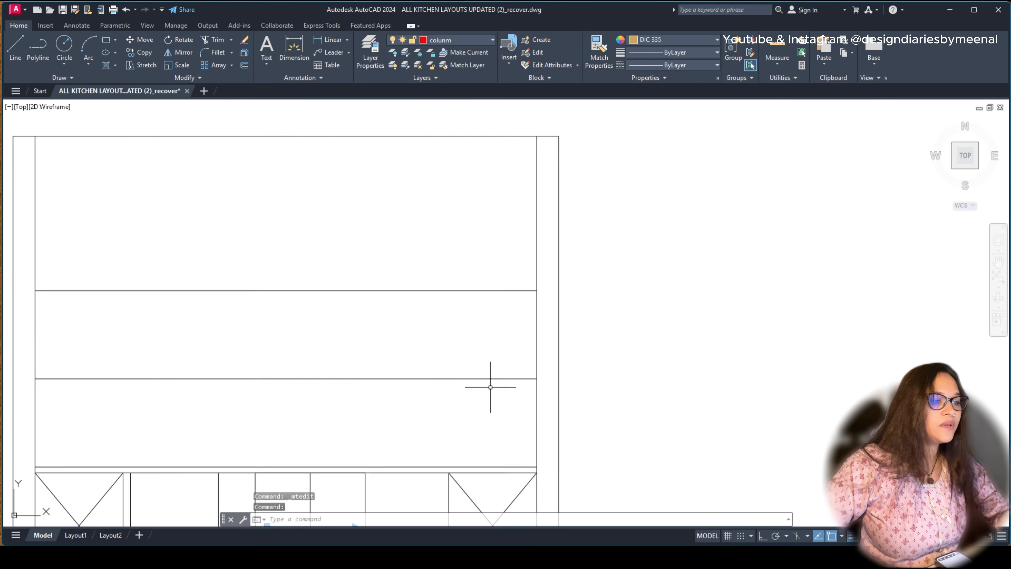
middle_drag(488, 384, 431, 233)
key(Escape)
click(308, 244)
text(co)
key(Return)
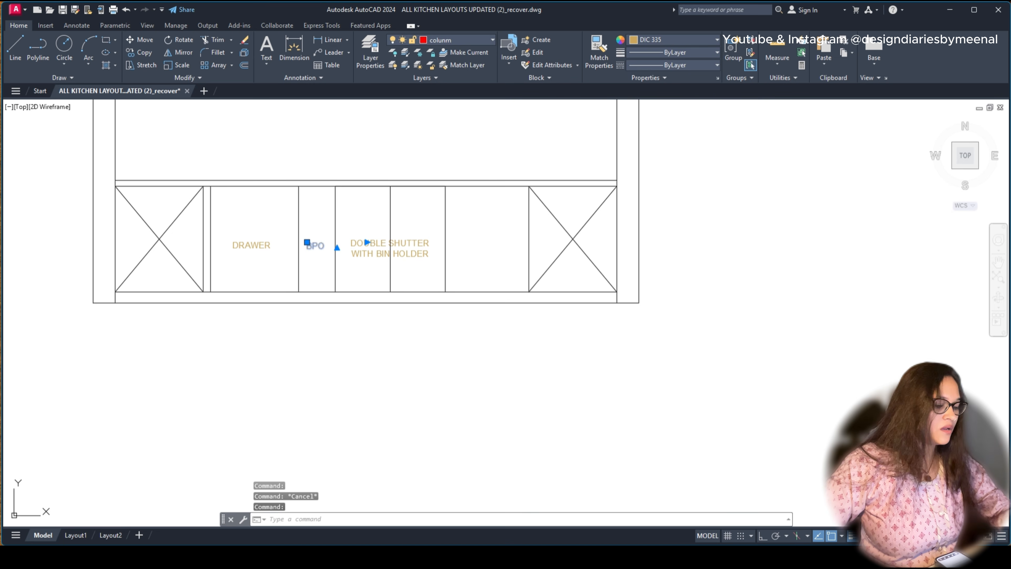
click(308, 248)
scroll(487, 259, up, 6)
key(F8)
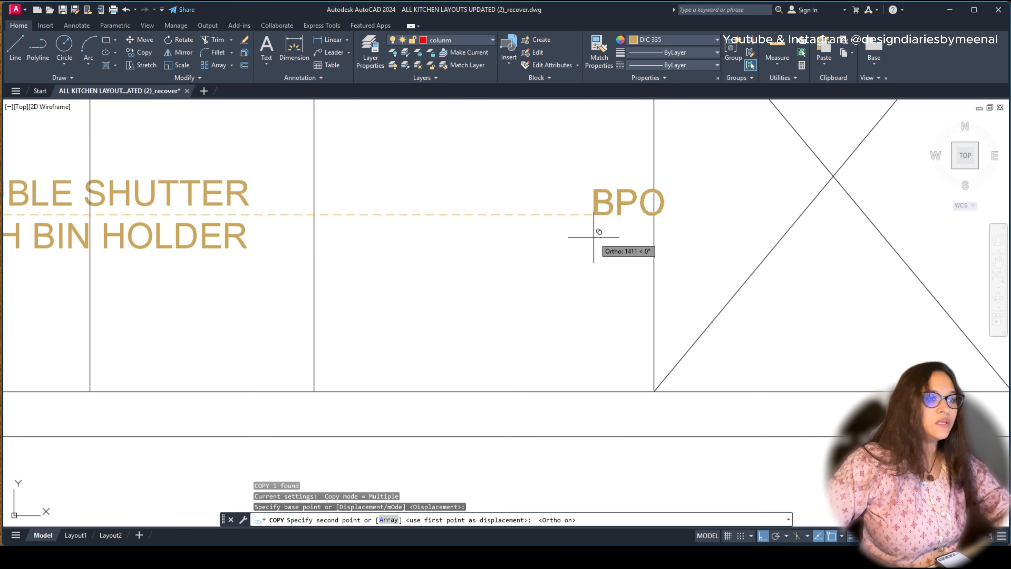
click(541, 244)
key(Return)
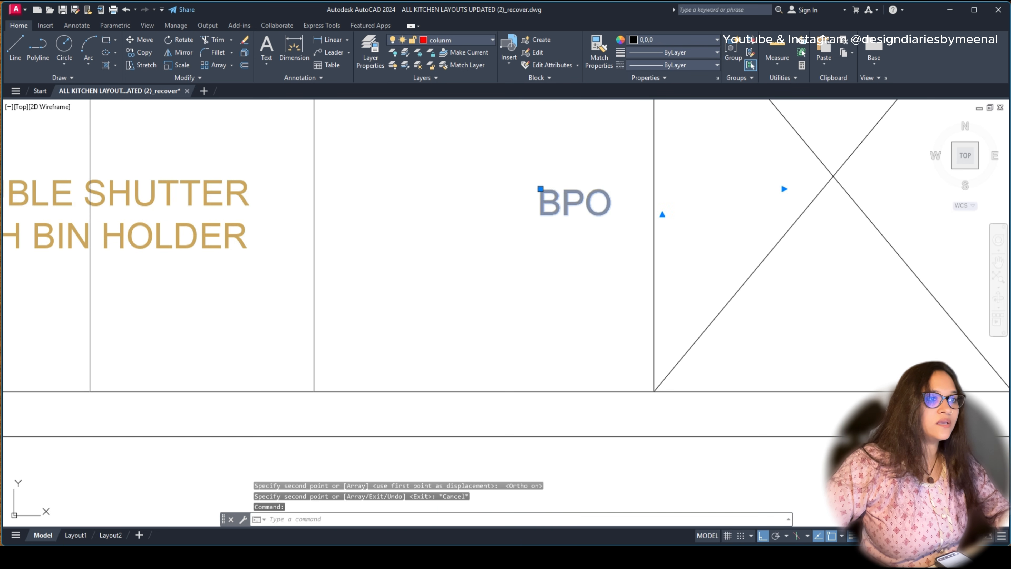
Step: Change the copied BPO label to BLIND CORNER, widen its text box to fit one line, and centre the text
double_click(560, 199)
text(BLINC)
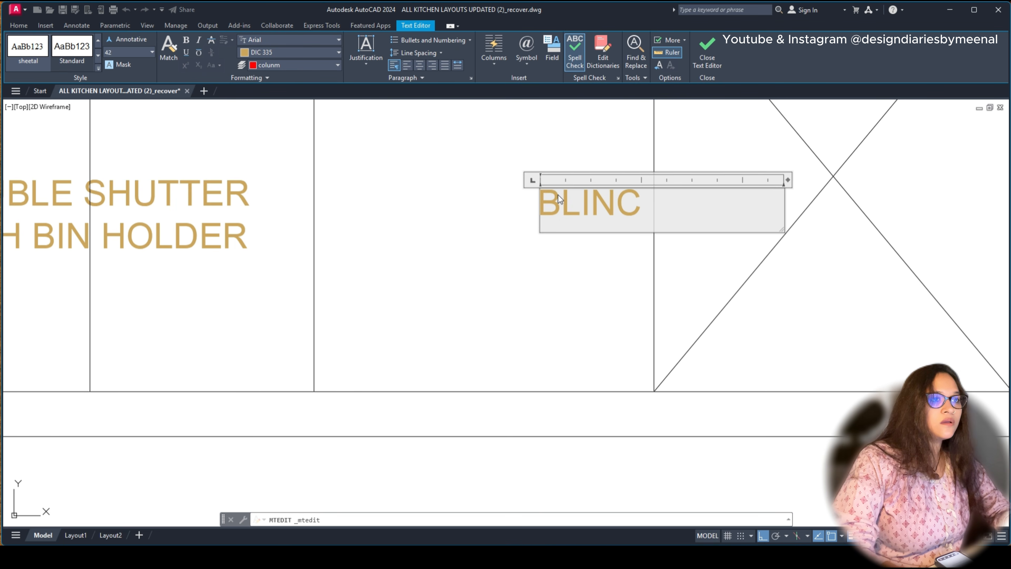
key(BackSpace)
text(D CORNER)
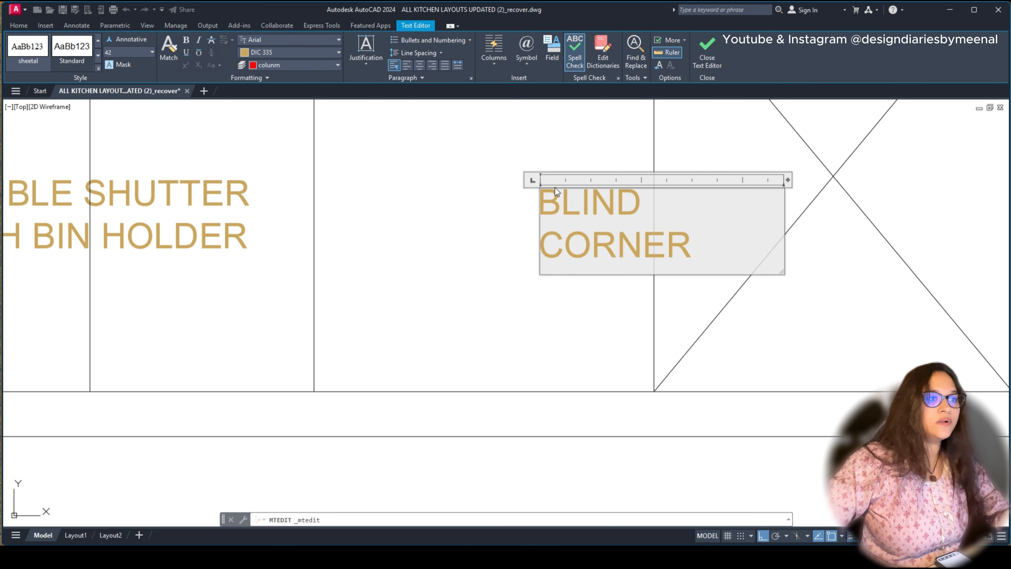
drag(789, 181, 874, 180)
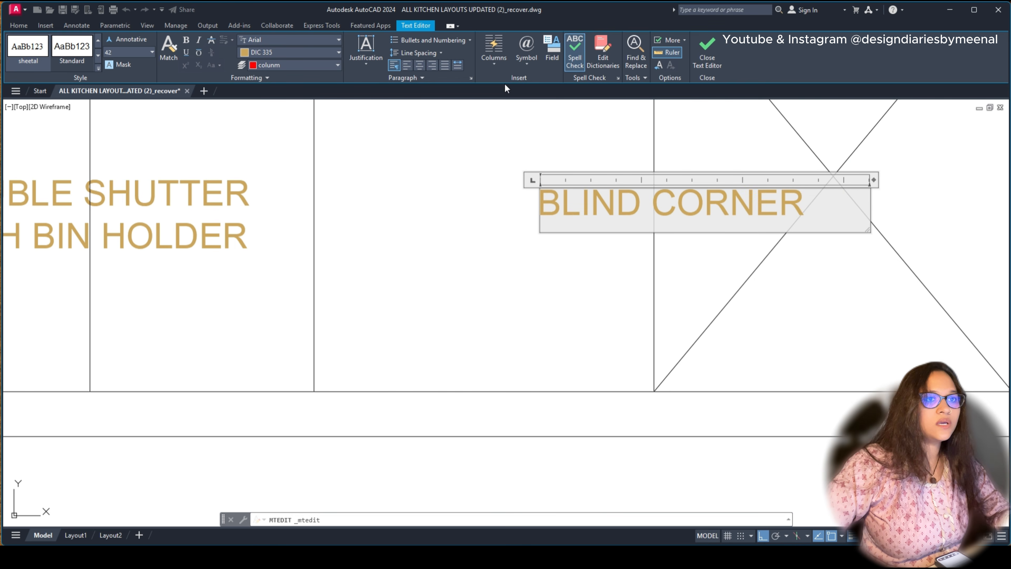
click(424, 69)
click(820, 238)
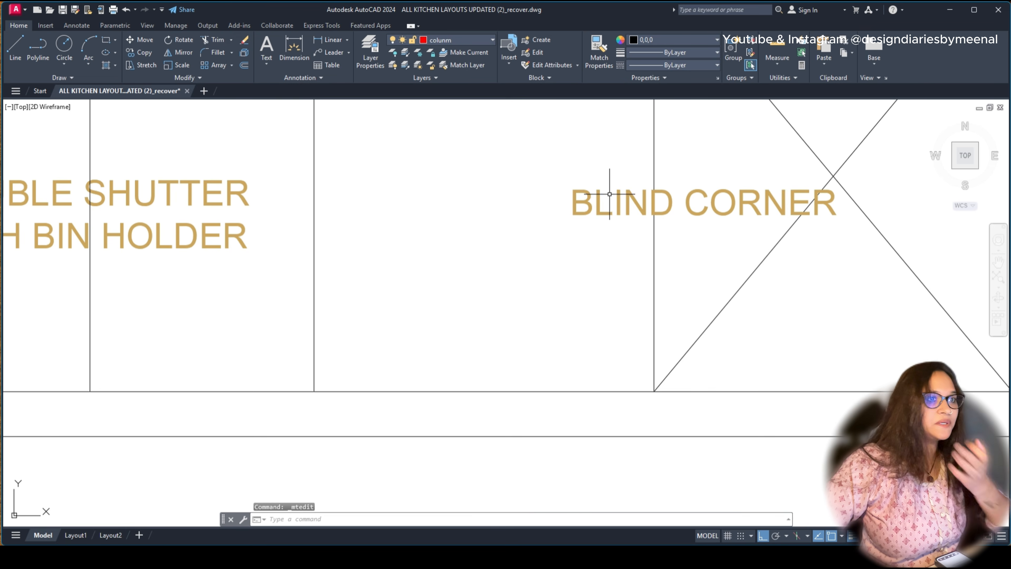
Step: Move the BLIND CORNER label horizontally towards the cabinet before the right-hand crossed corner, straddling their shared dividing line
click(610, 196)
click(540, 202)
scroll(544, 258, down, 4)
text(m)
key(space)
click(534, 251)
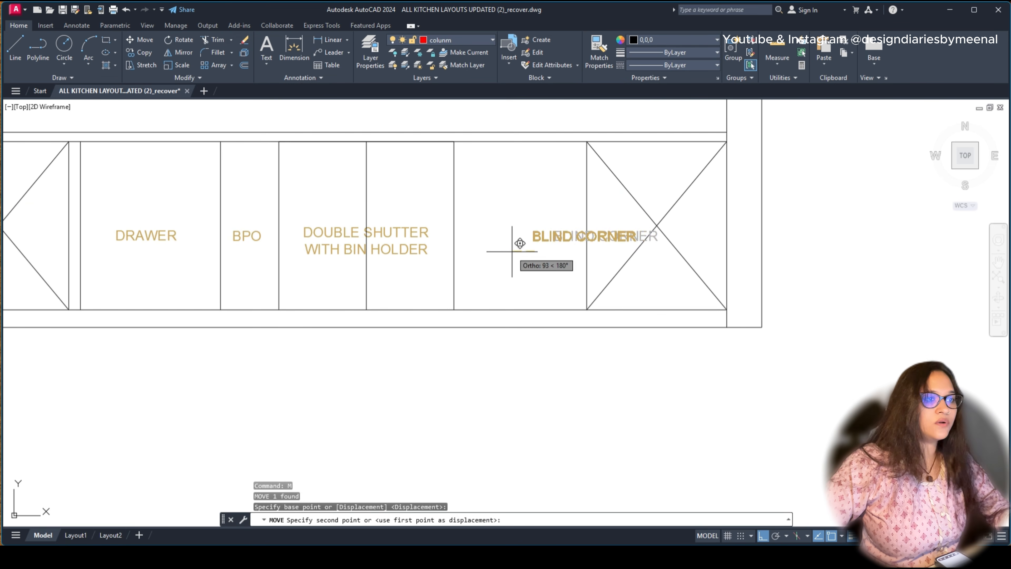
click(511, 250)
scroll(503, 235, down, 2)
middle_drag(503, 236, 567, 328)
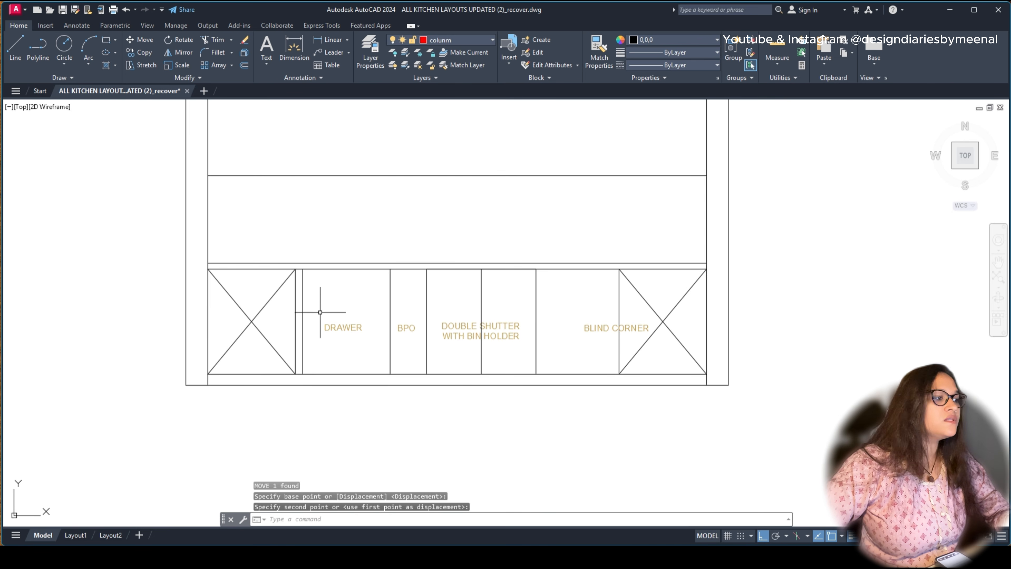
Step: Copy the DRAWER label horizontally over the narrow strip beside the left-hand crossed corner
click(358, 335)
click(346, 316)
text(c)
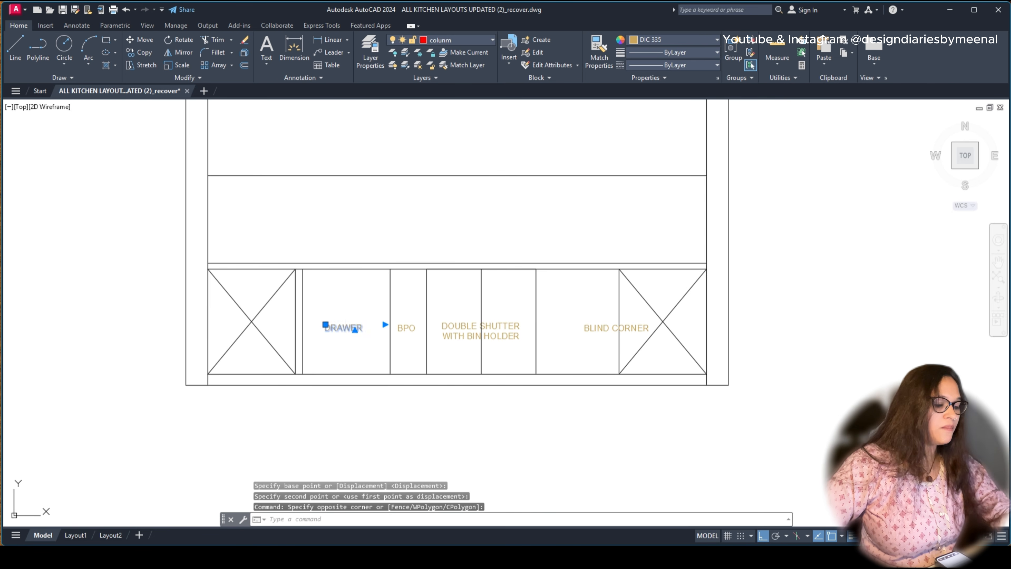
key(space)
scroll(351, 310, up, 4)
click(346, 310)
click(244, 344)
key(Escape)
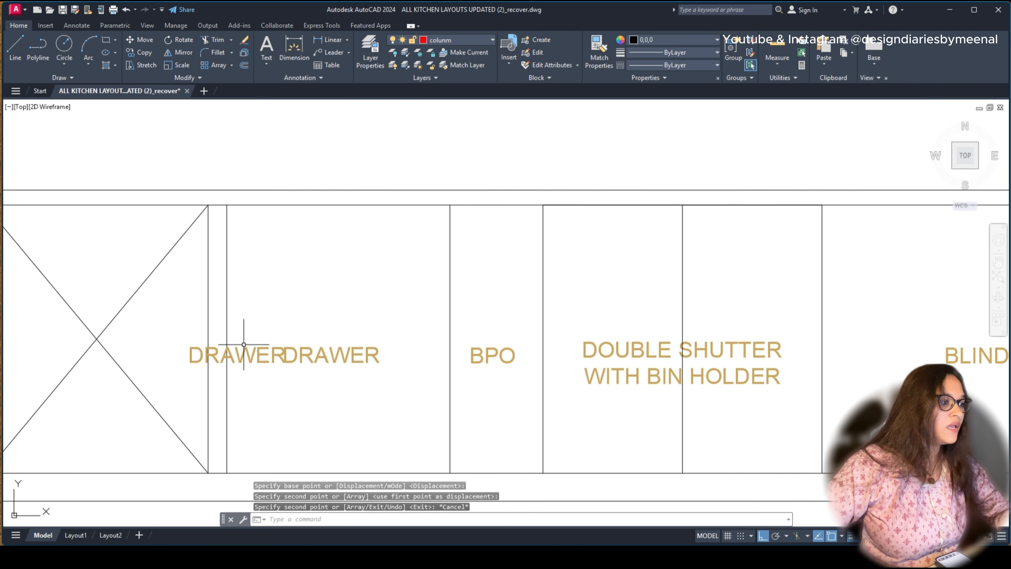
Step: Change the copied DRAWER label over the narrow strip to FILLER and select the edited label
double_click(245, 350)
text(FILLER)
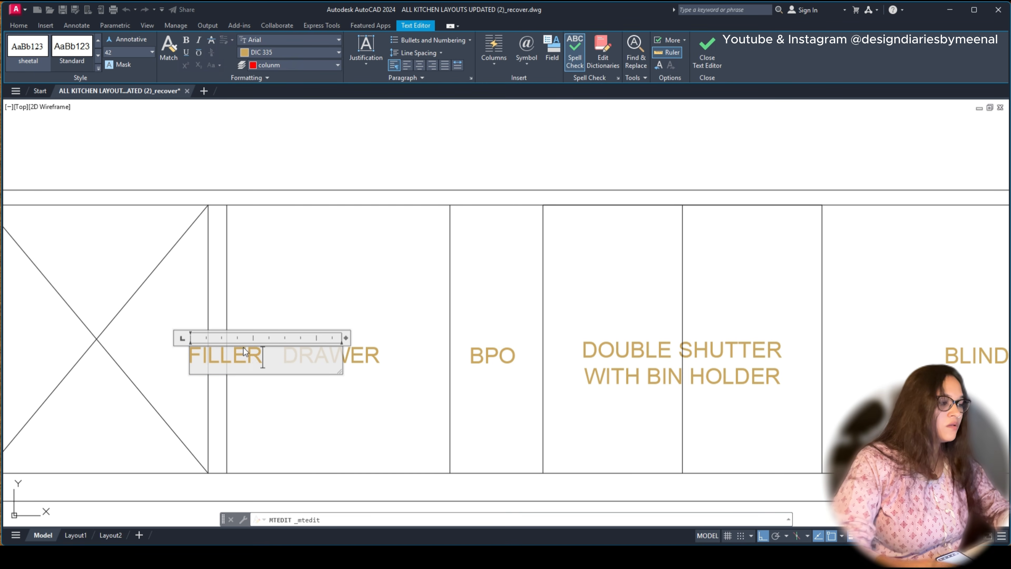
key(ctrl+Return)
click(229, 357)
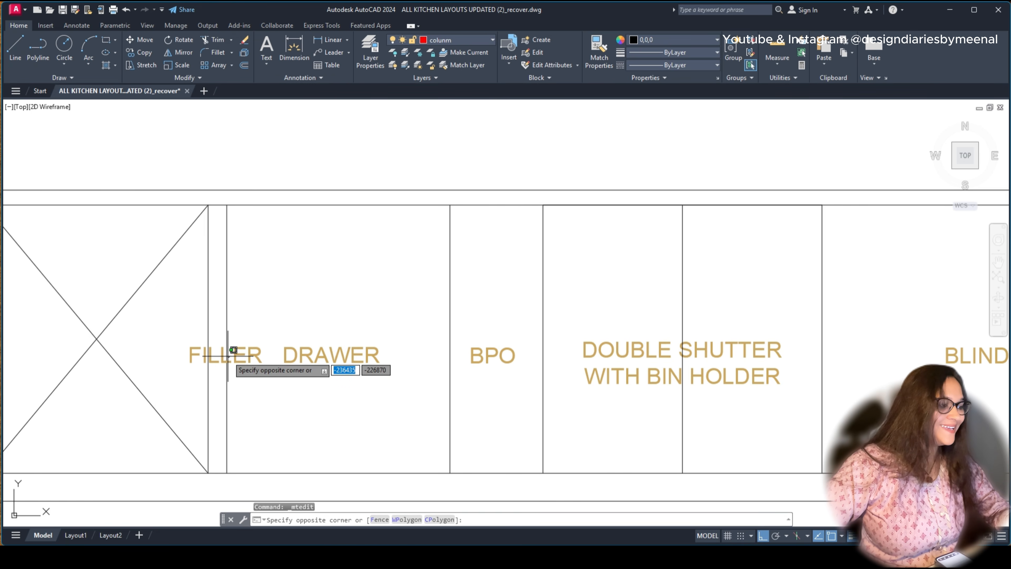
key(Escape)
click(247, 339)
click(234, 353)
text(co)
key(Return)
click(234, 353)
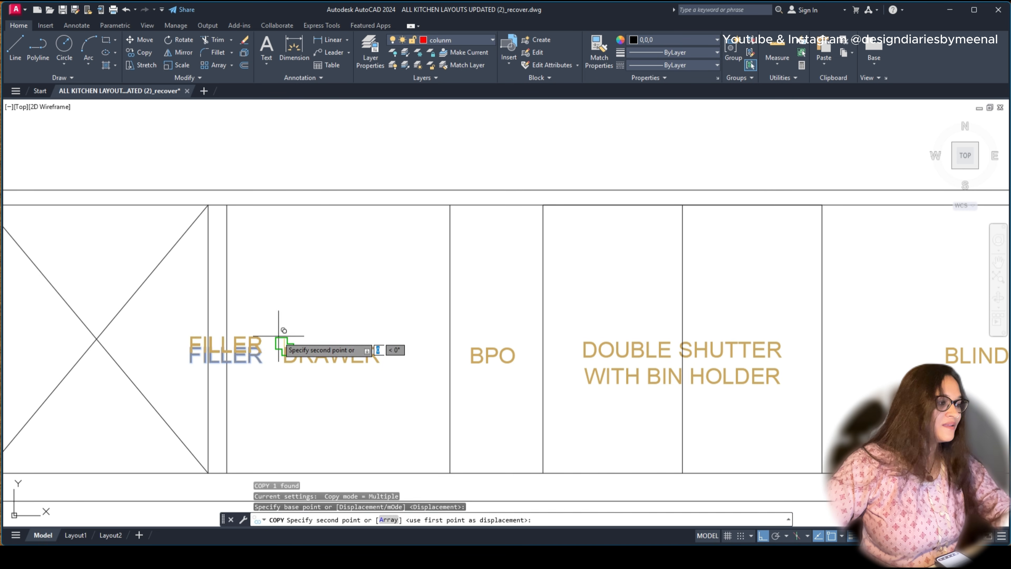
key(Escape)
Step: Rotate the FILLER label 90° counterclockwise so that it reads vertically upwards
text(ro)
key(Return)
click(342, 346)
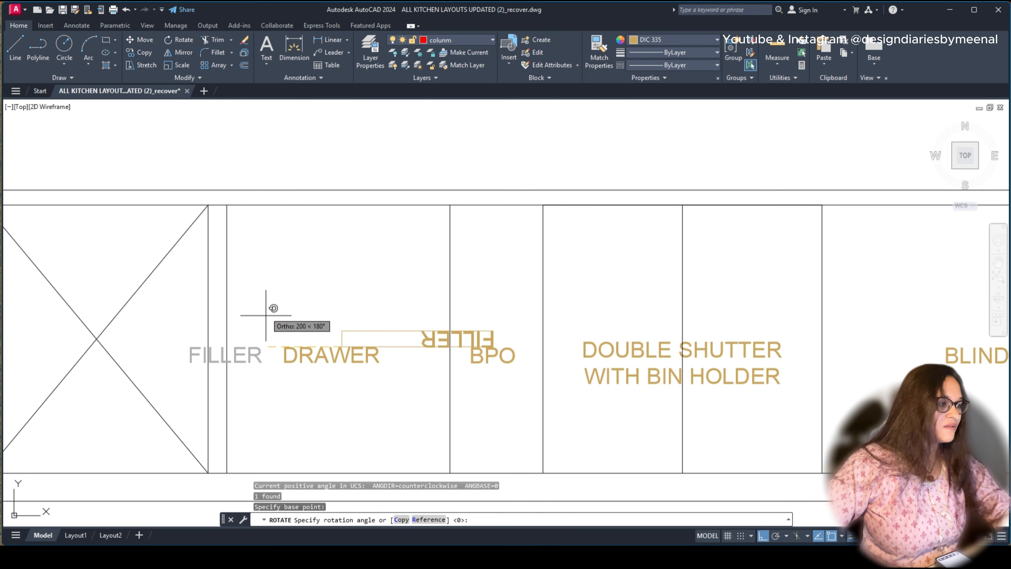
click(361, 286)
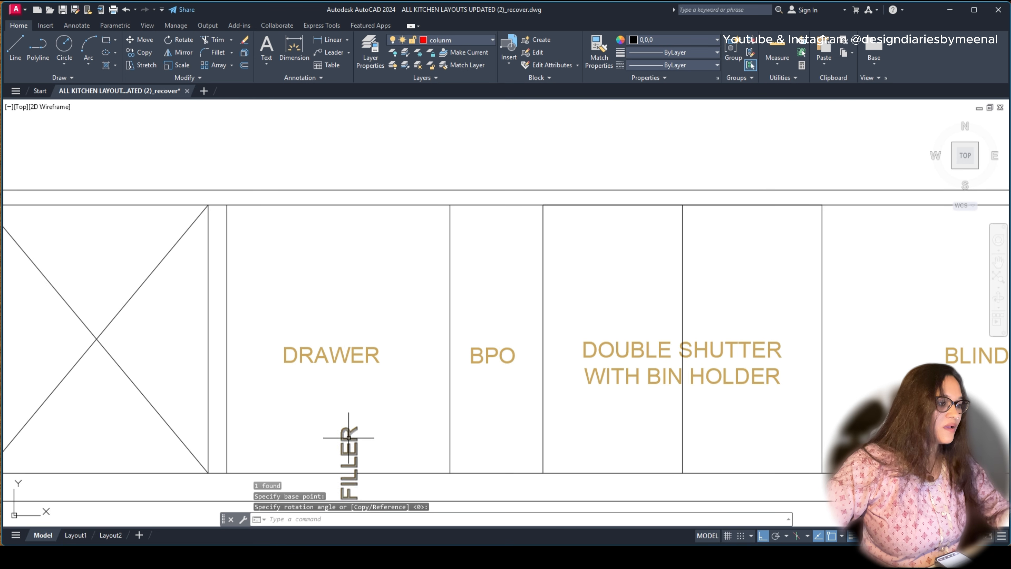
Step: Move the vertical FILLER label with Ortho off into the narrow strip between the left-hand crossed corner and the drawer cabinet
text(m)
key(Return)
click(349, 496)
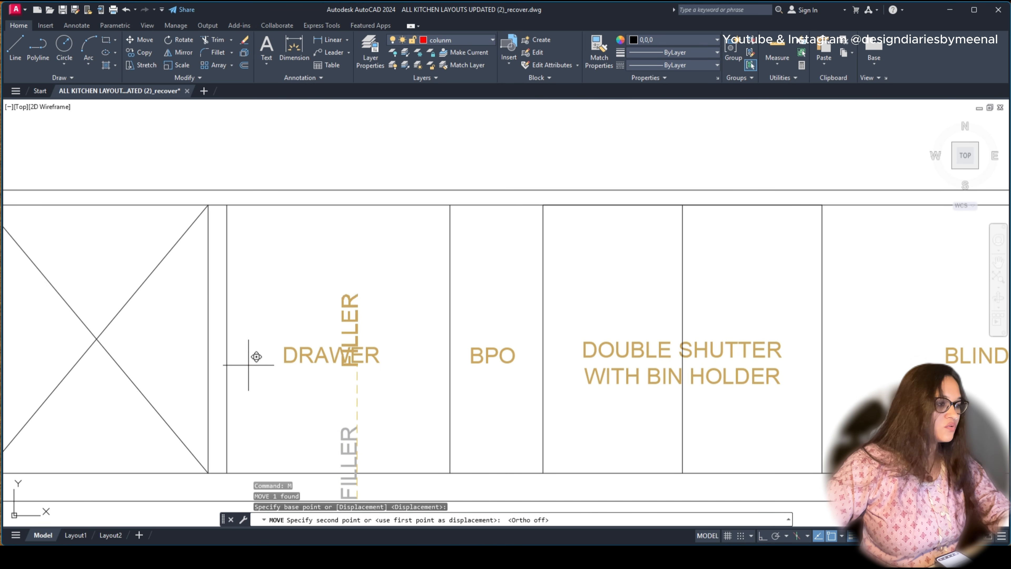
key(F8)
key(F8)
scroll(225, 363, up, 3)
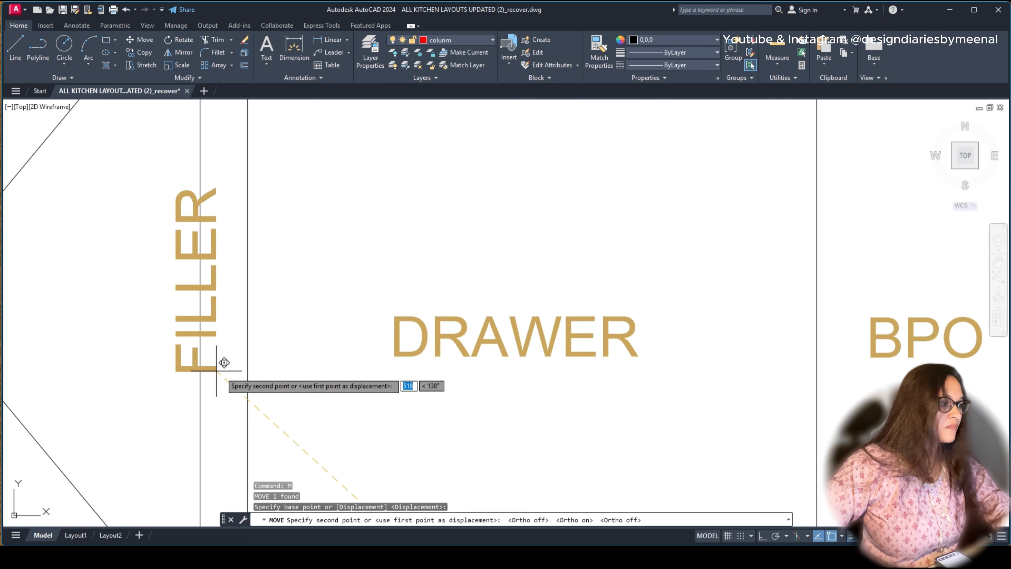
click(249, 425)
scroll(312, 310, down, 4)
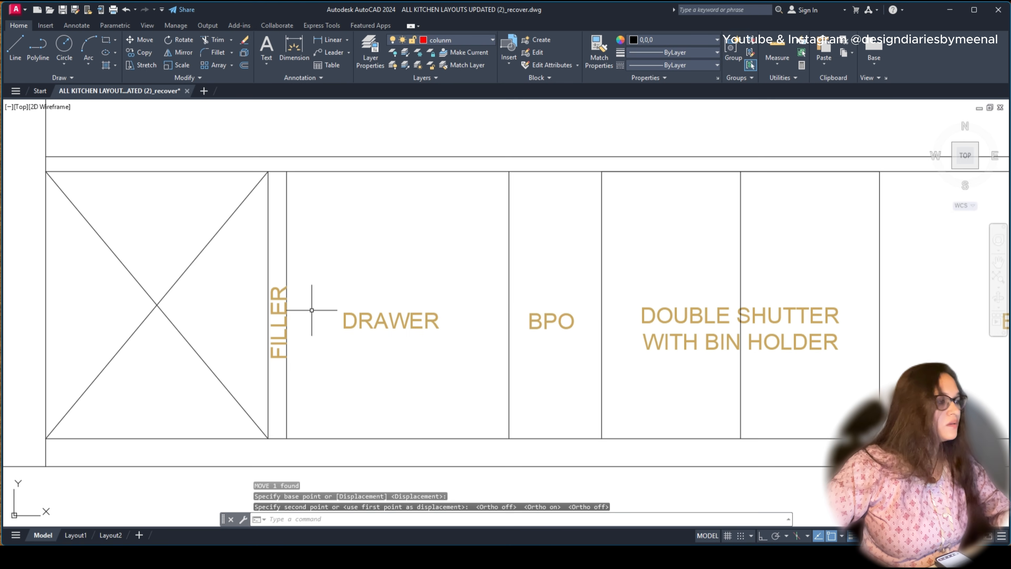
Step: Nudge the vertical FILLER label slightly to fit it between the narrow strip's two lines
scroll(273, 307, up, 4)
click(273, 306)
text(m)
key(Return)
click(377, 253)
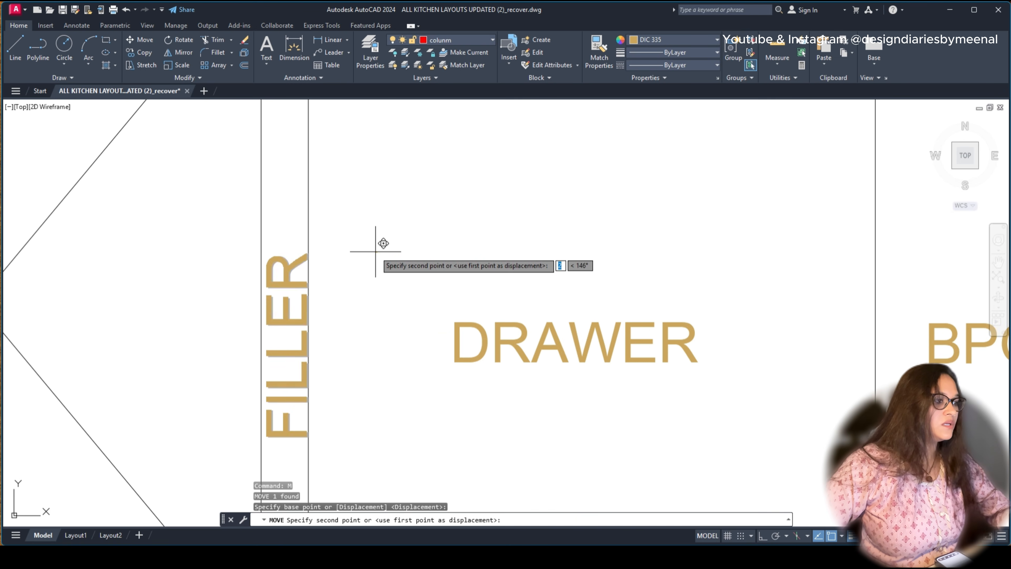
click(375, 252)
scroll(373, 255, down, 4)
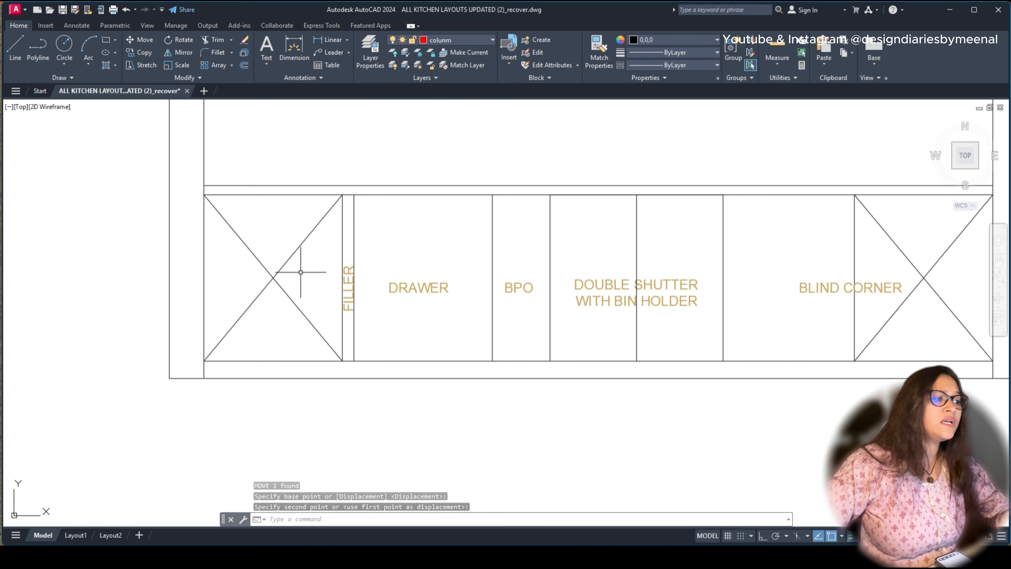
Step: Compare the new elevation with the Wall A cabinets in the plan and with the finished WALL - A ELEVATION
scroll(517, 279, down, 4)
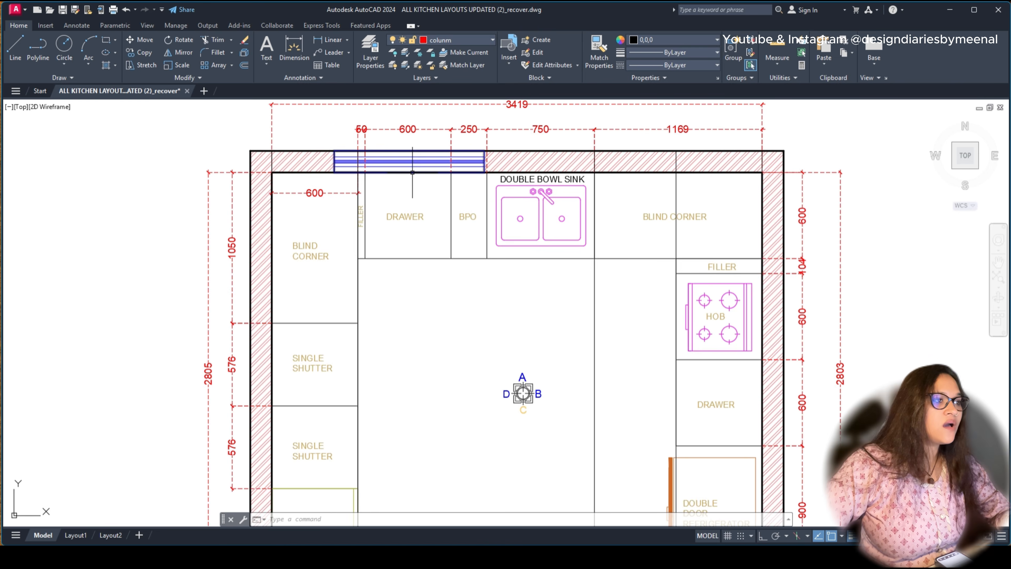
scroll(411, 180, down, 7)
middle_drag(445, 384, 421, 308)
scroll(418, 316, up, 2)
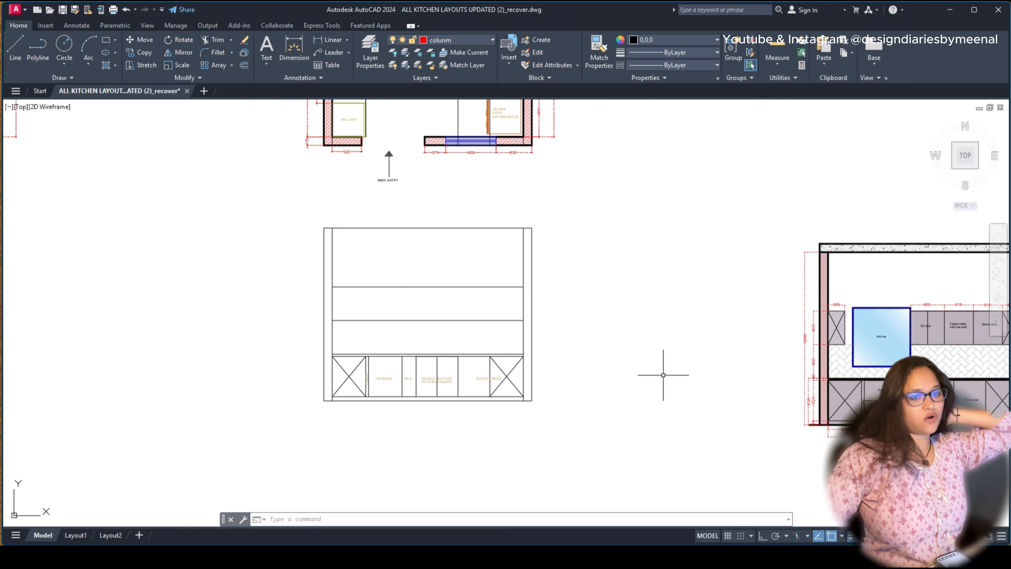
scroll(646, 284, down, 3)
scroll(760, 306, up, 5)
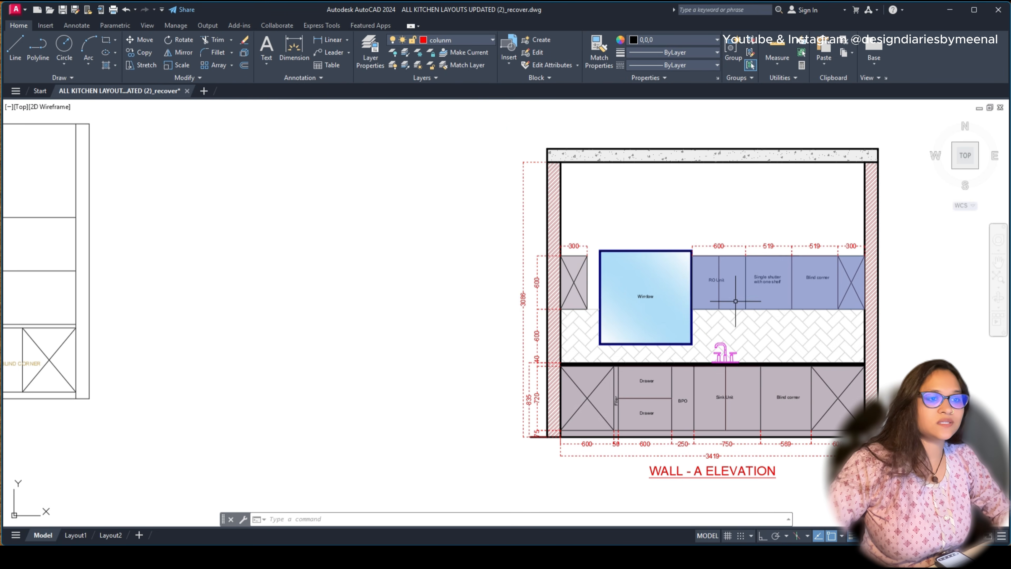
scroll(737, 302, down, 4)
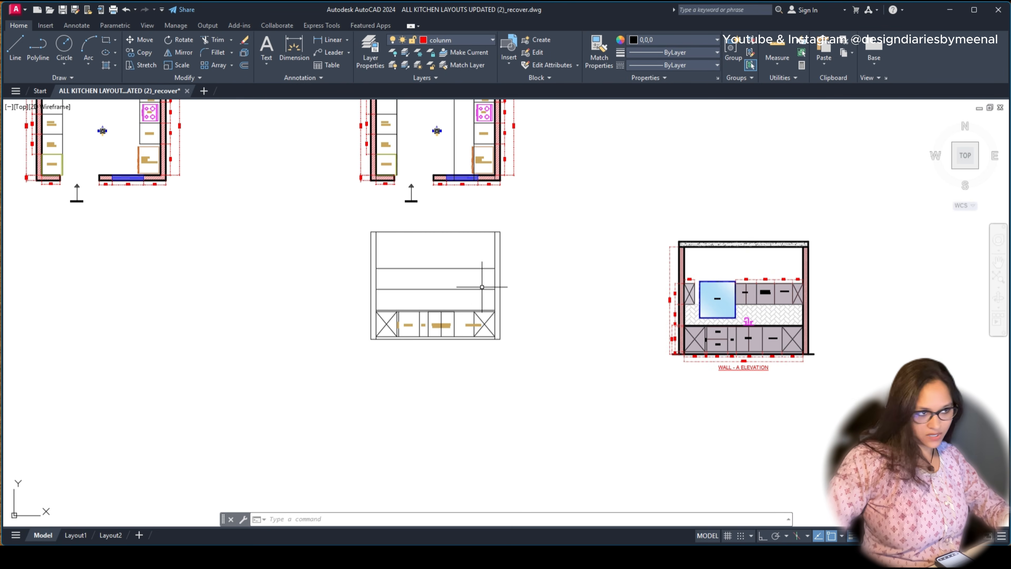
scroll(482, 287, up, 5)
key(Return)
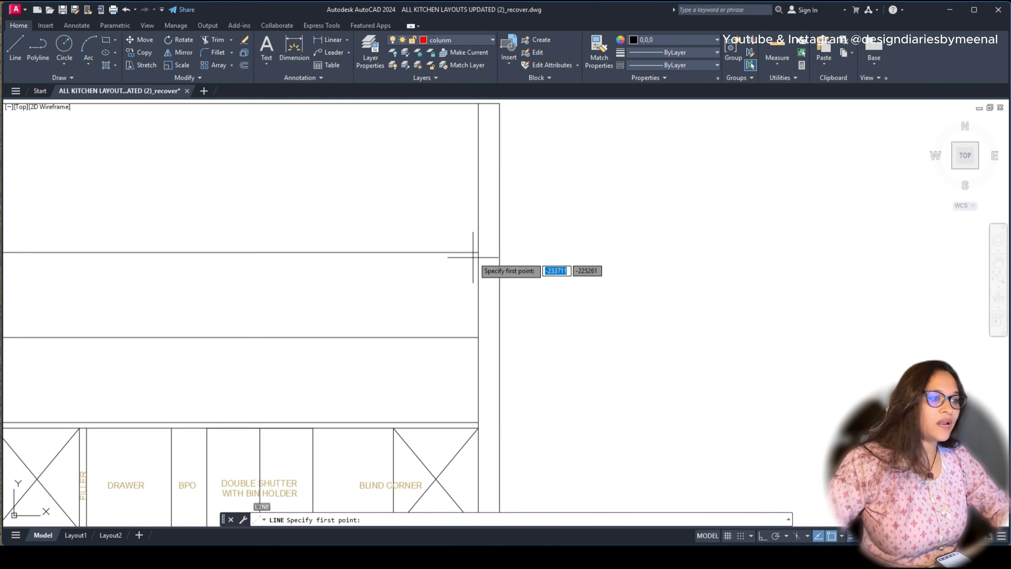
key(Escape)
Step: Move the complete finished WALL - A ELEVATION drawing directly beside the copied plan
scroll(476, 251, down, 5)
click(703, 261)
click(526, 404)
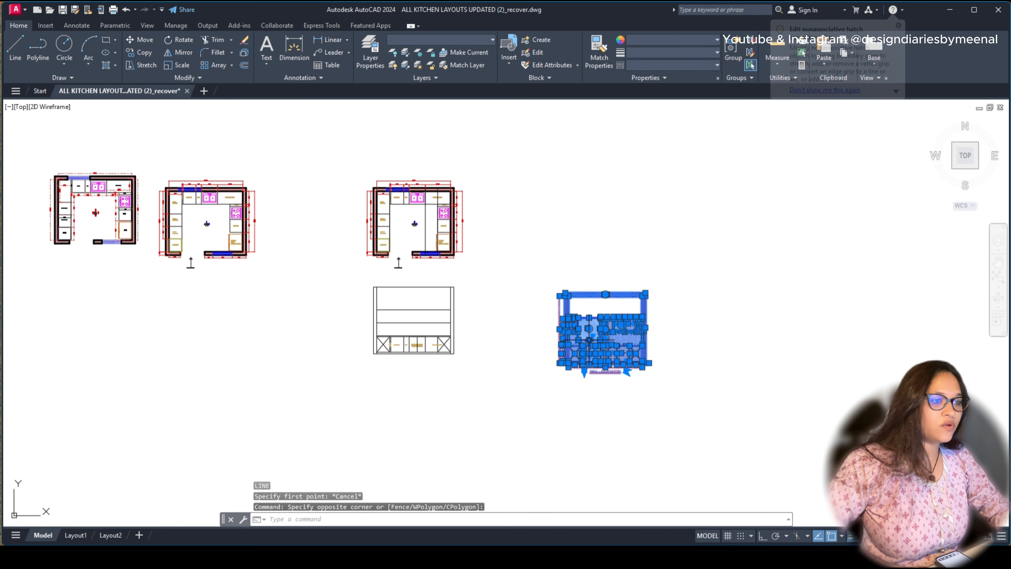
text(m)
key(Return)
click(599, 322)
click(526, 218)
key(Escape)
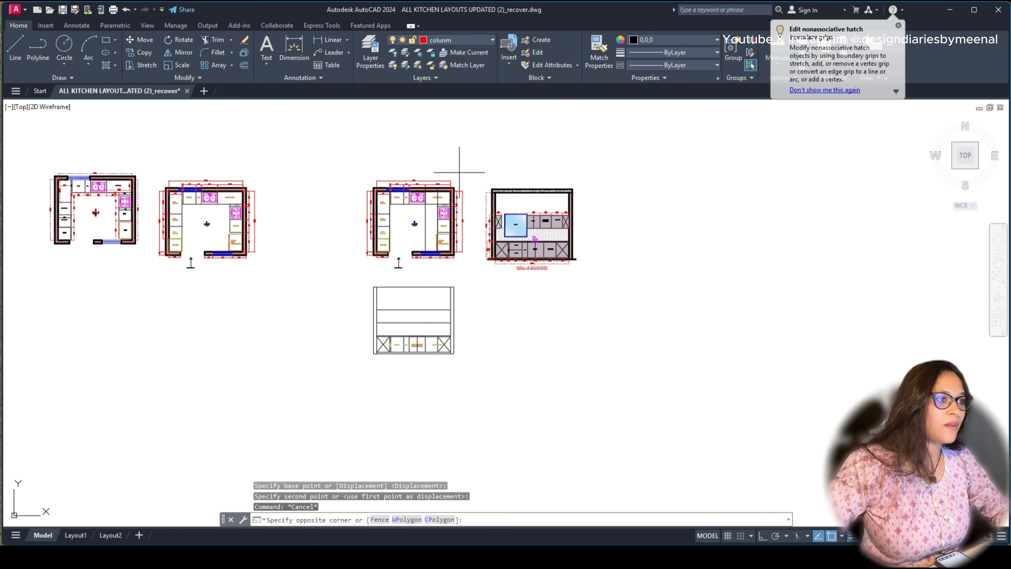
Step: Move the copied plan far to the right and place the finished WALL - A ELEVATION directly above the new elevation
click(355, 279)
text(m)
key(Return)
click(414, 225)
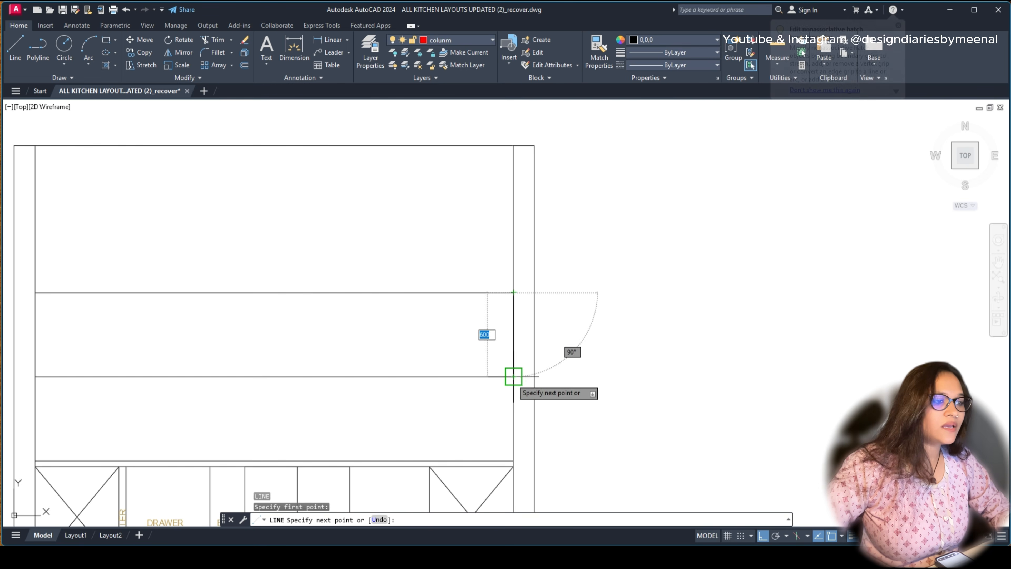
Step: Draw a vertical line closing the right end of the upper cabinet band and offset it 300 inwards
key(Escape)
scroll(515, 374, down, 2)
click(511, 360)
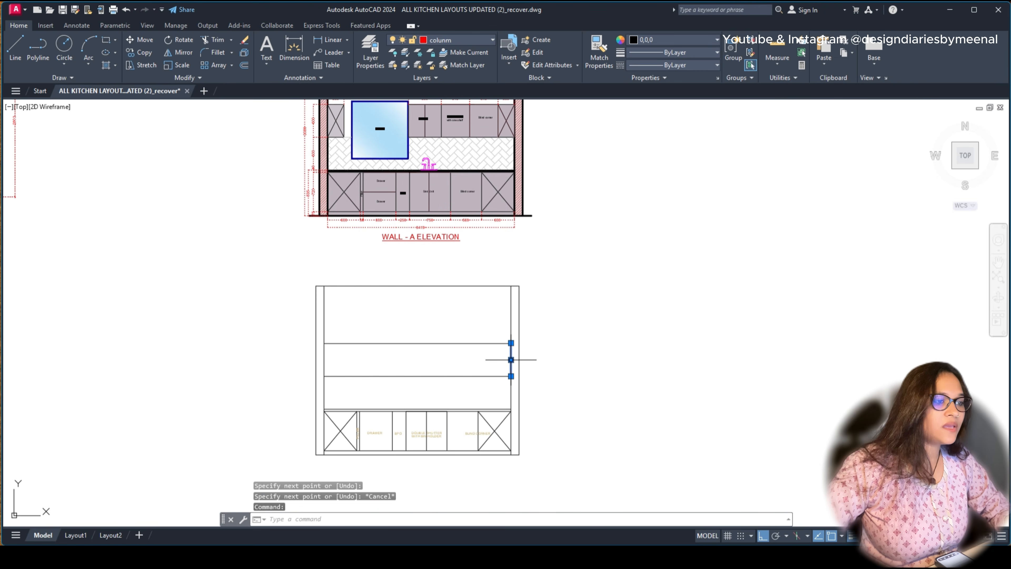
text(o)
key(Return)
text(300)
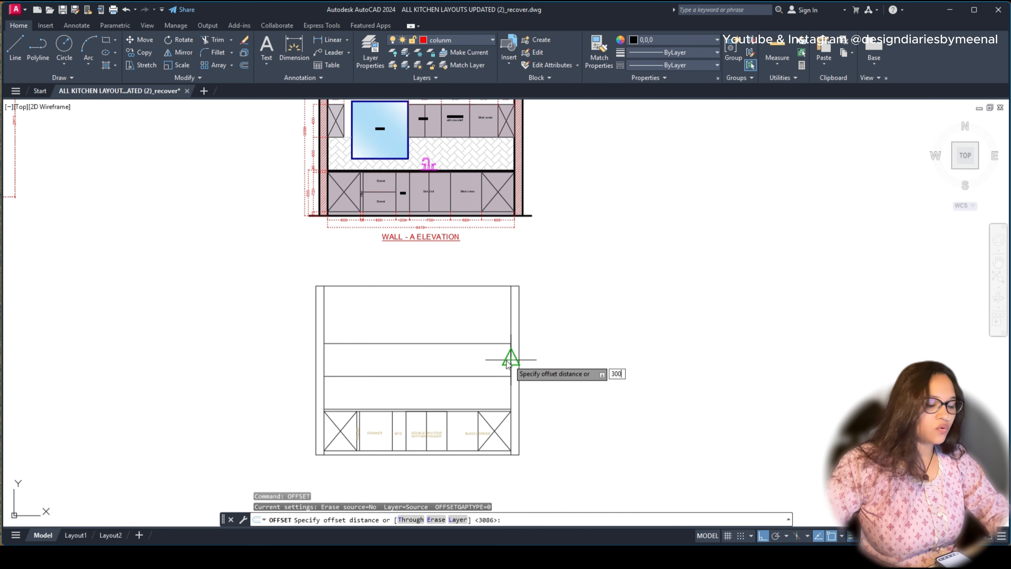
key(Return)
click(461, 362)
scroll(460, 361, down, 1)
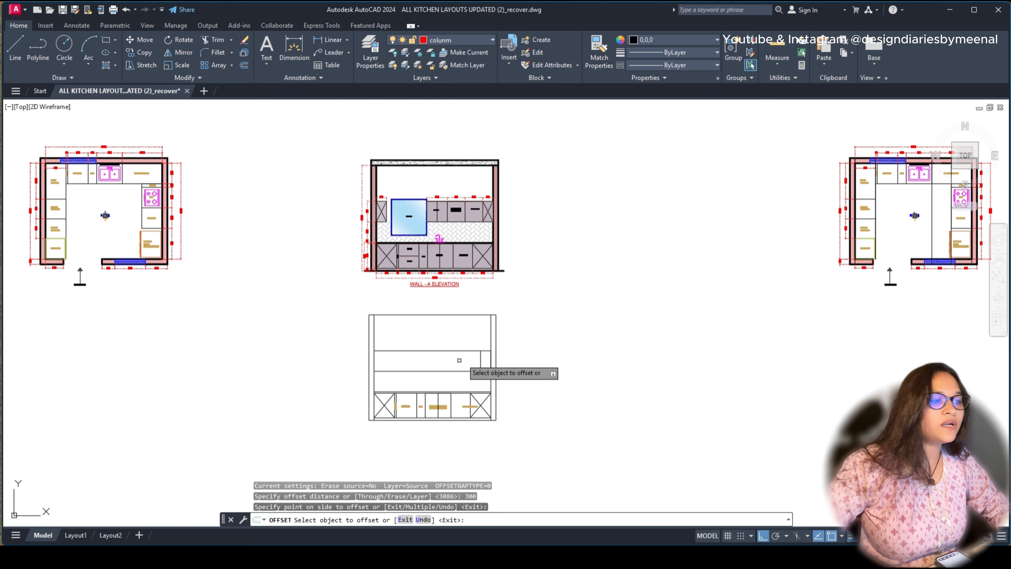
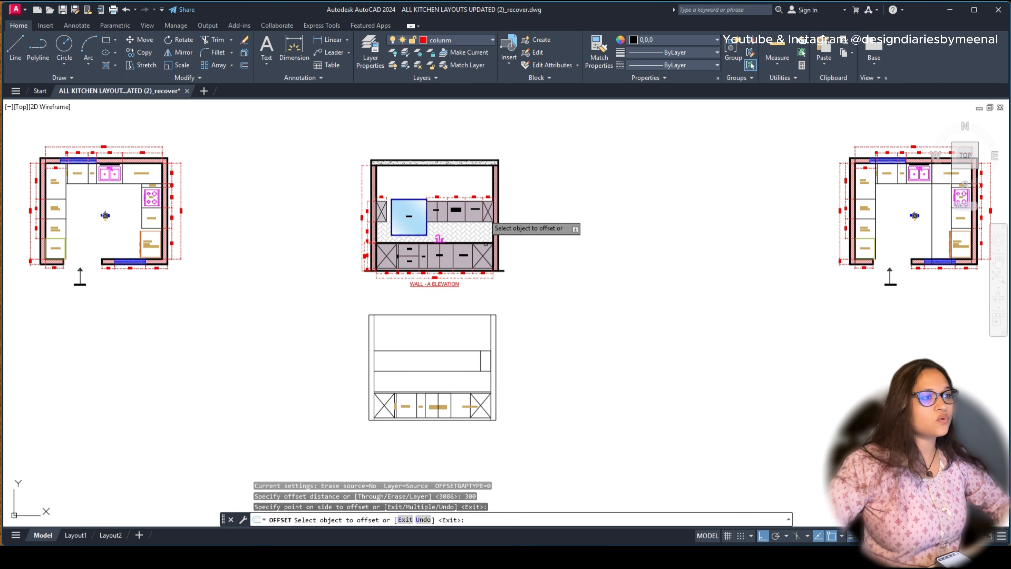
Step: Examine the upper cabinet divisions in the finished WALL - A ELEVATION and the sink and blind corner positions in the plan
scroll(497, 211, up, 6)
click(483, 169)
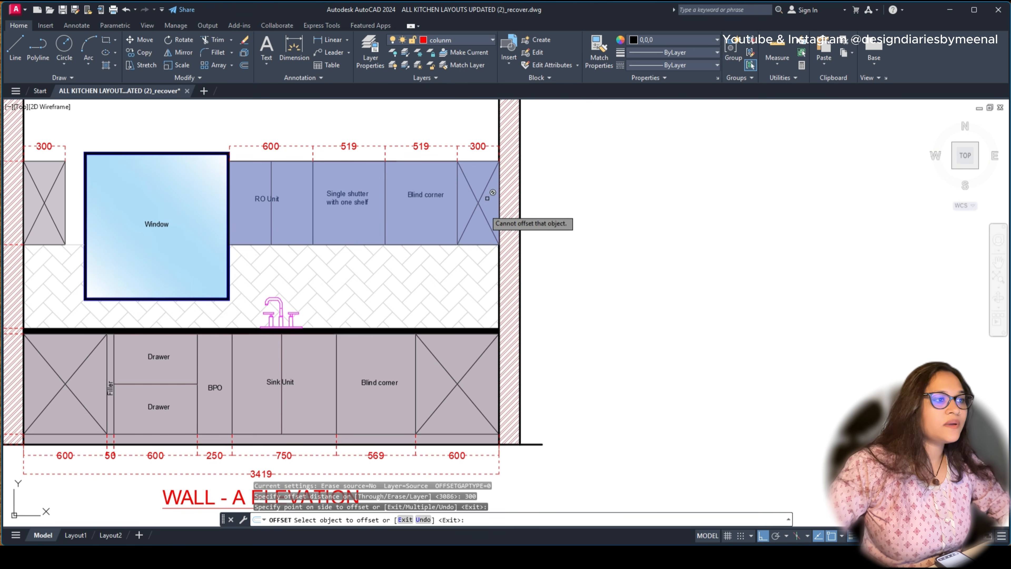
scroll(486, 196, down, 8)
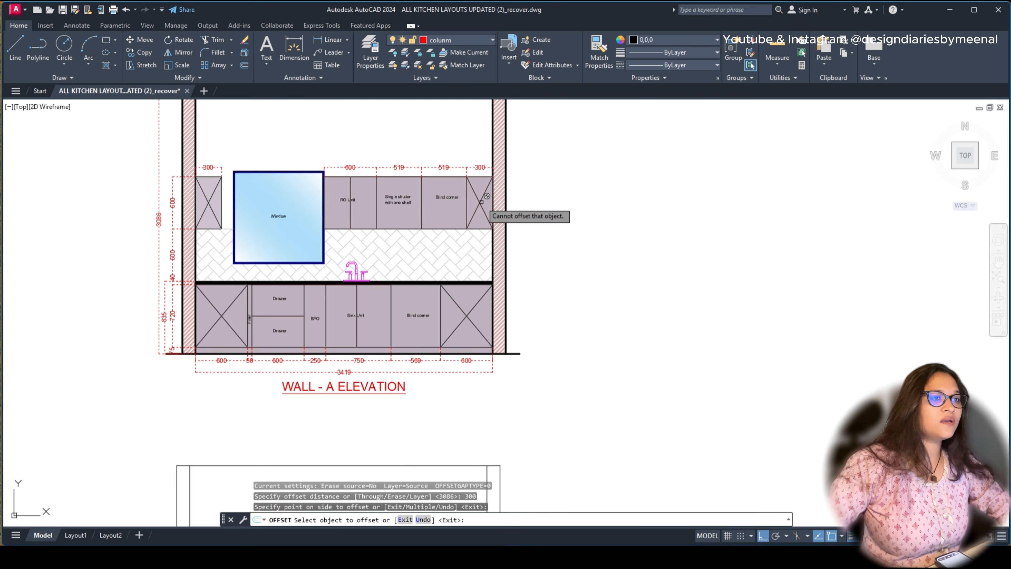
scroll(794, 192, up, 4)
scroll(765, 205, down, 2)
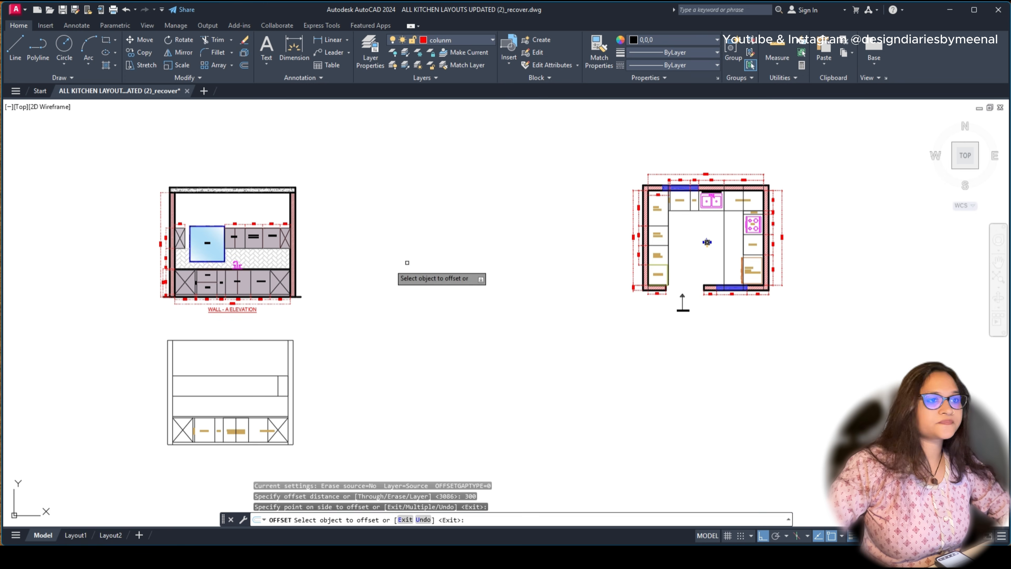
scroll(774, 195, up, 5)
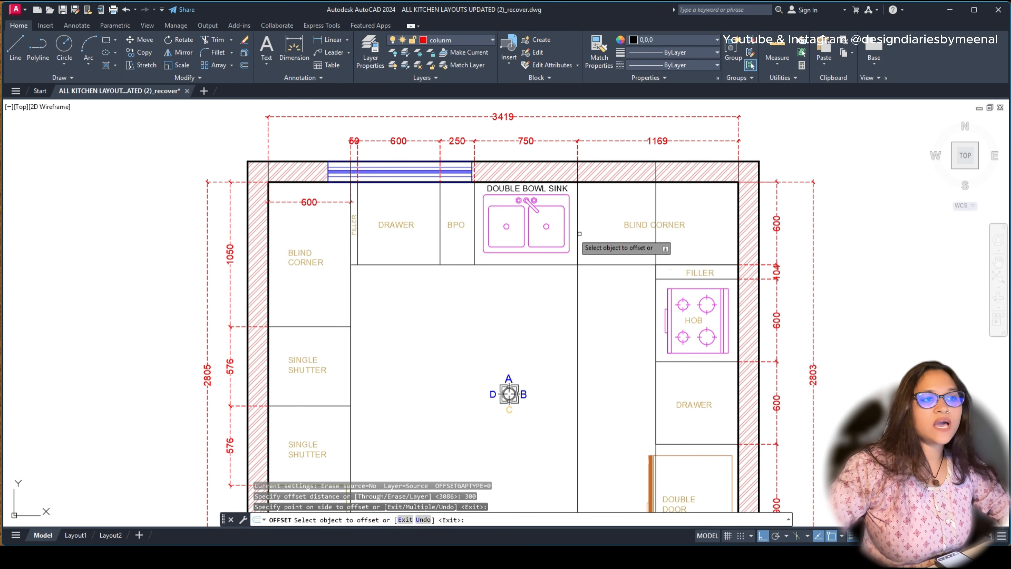
scroll(761, 226, down, 7)
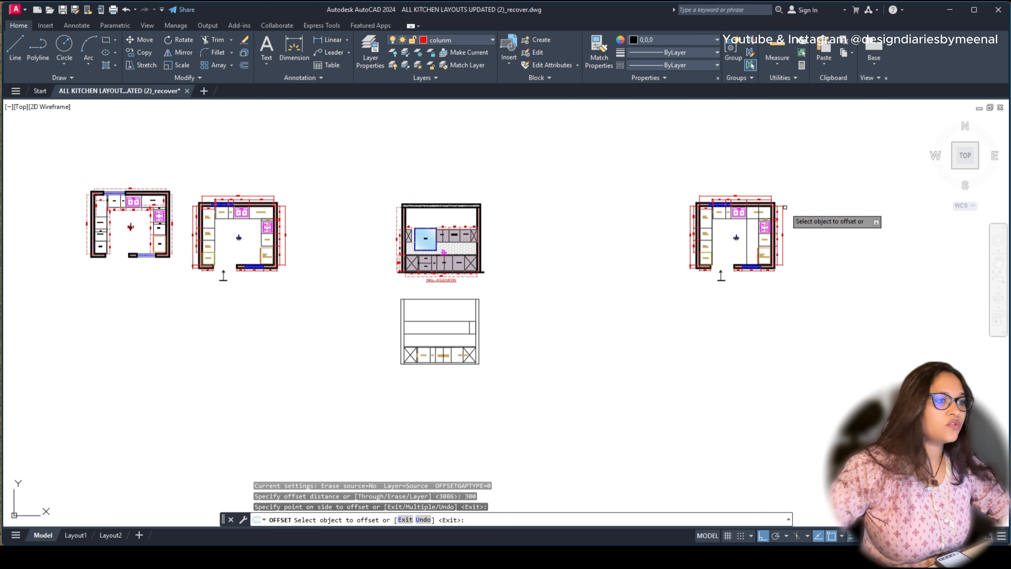
Step: Offset the upper cabinet band's 300 end-unit division line 519 inwards, matching the blind corner unit in the finished WALL - A ELEVATION
scroll(438, 239, up, 10)
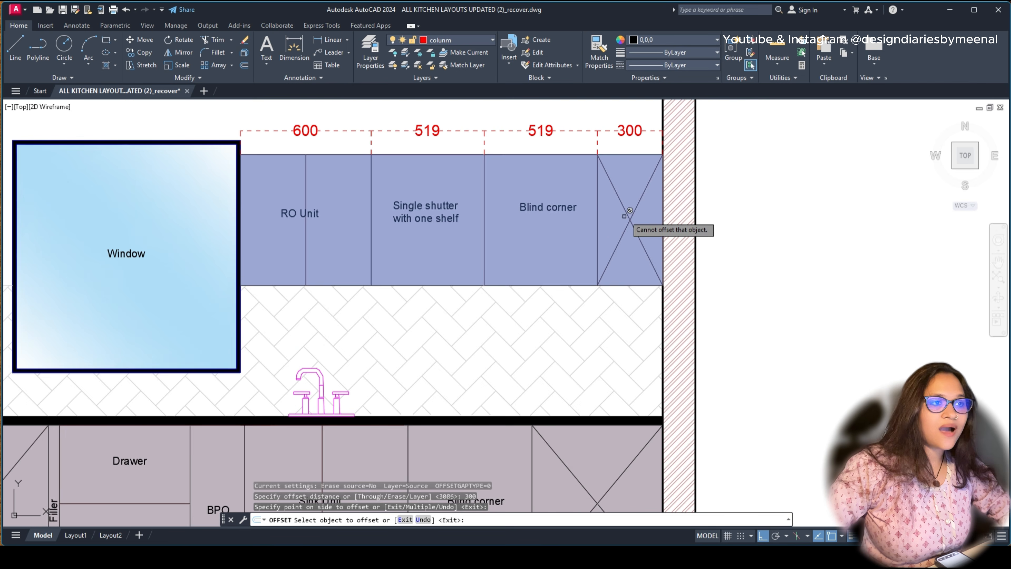
scroll(541, 219, down, 6)
scroll(500, 181, up, 6)
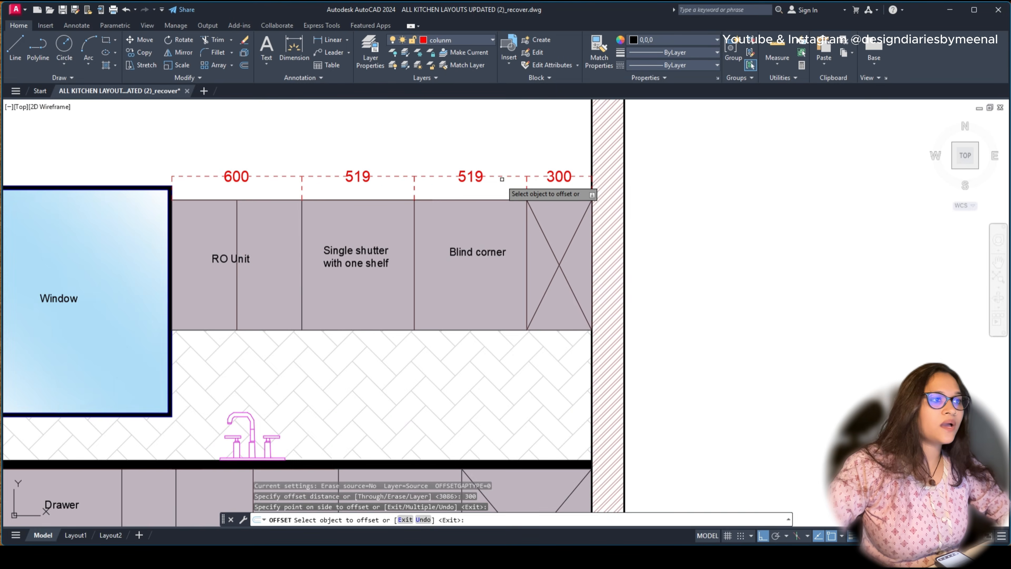
scroll(502, 181, down, 6)
middle_drag(473, 389, 474, 288)
key(Escape)
scroll(506, 332, up, 4)
click(515, 330)
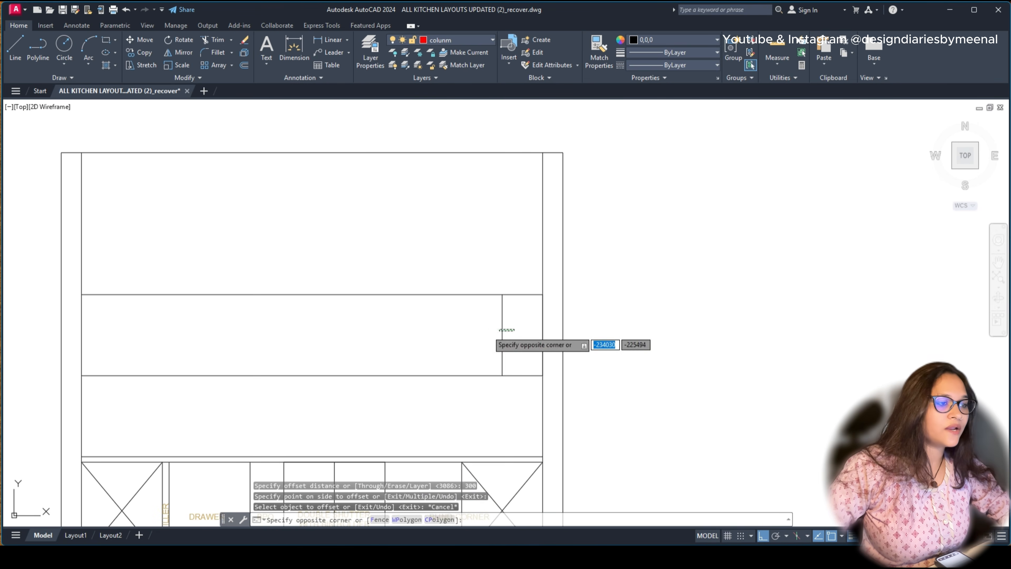
click(451, 331)
text(o)
key(Return)
text(51)
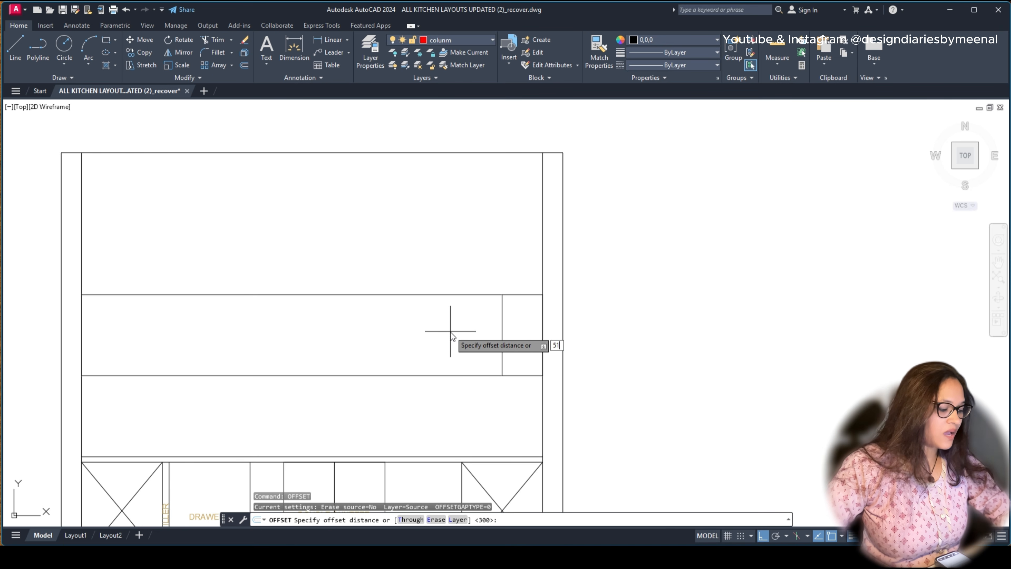
text(9)
key(Return)
click(450, 332)
Step: Offset the blind corner division line another 519 inwards to mark off the single shutter unit
scroll(450, 332, down, 4)
middle_drag(453, 210, 473, 306)
scroll(475, 205, up, 4)
scroll(464, 195, down, 2)
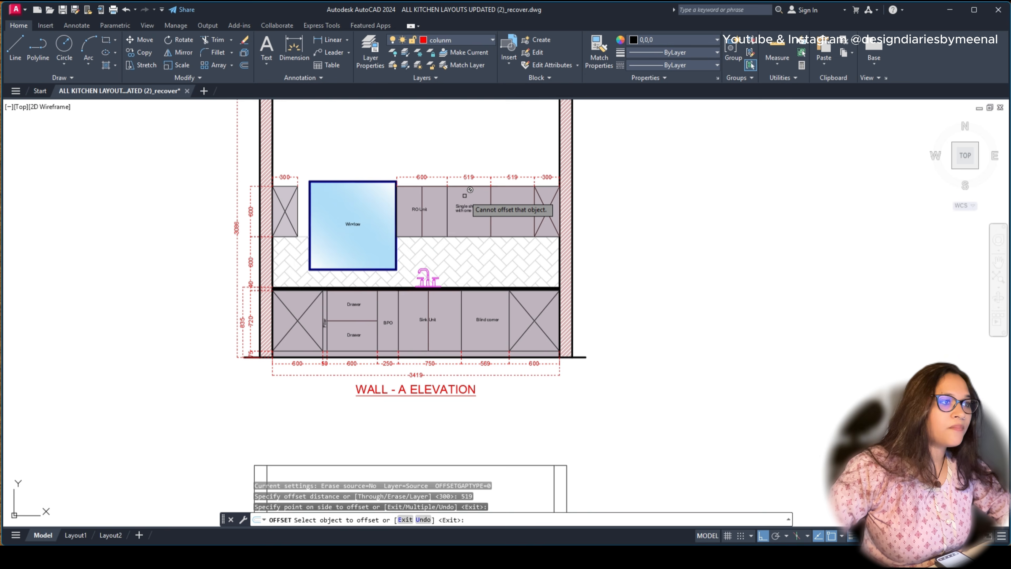
scroll(465, 196, down, 4)
scroll(470, 344, up, 4)
click(470, 342)
click(421, 336)
Step: Offset the single shutter unit's inner division line 600 towards the window side to mark off the RO unit
key(Return)
key(Return)
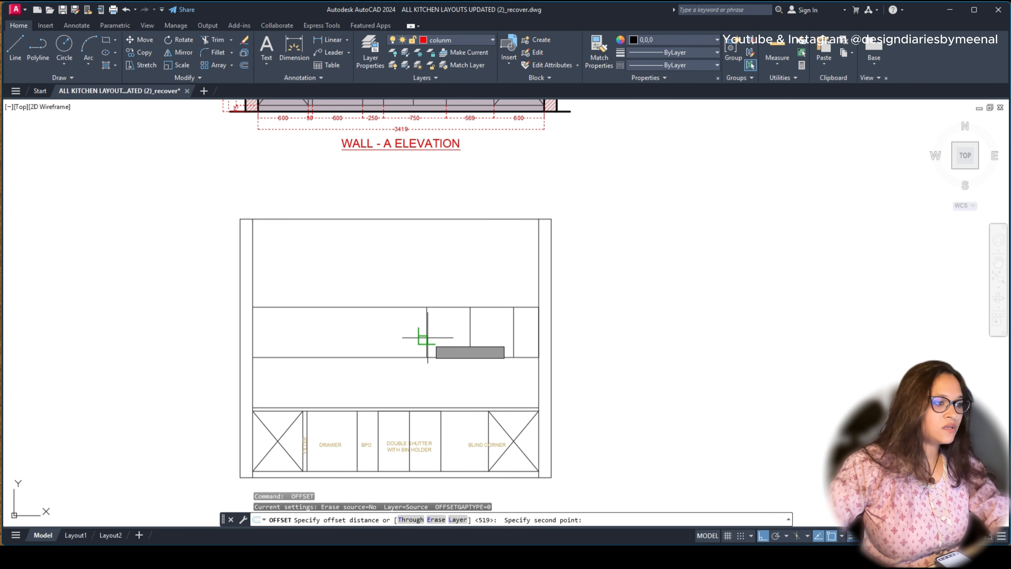
click(428, 338)
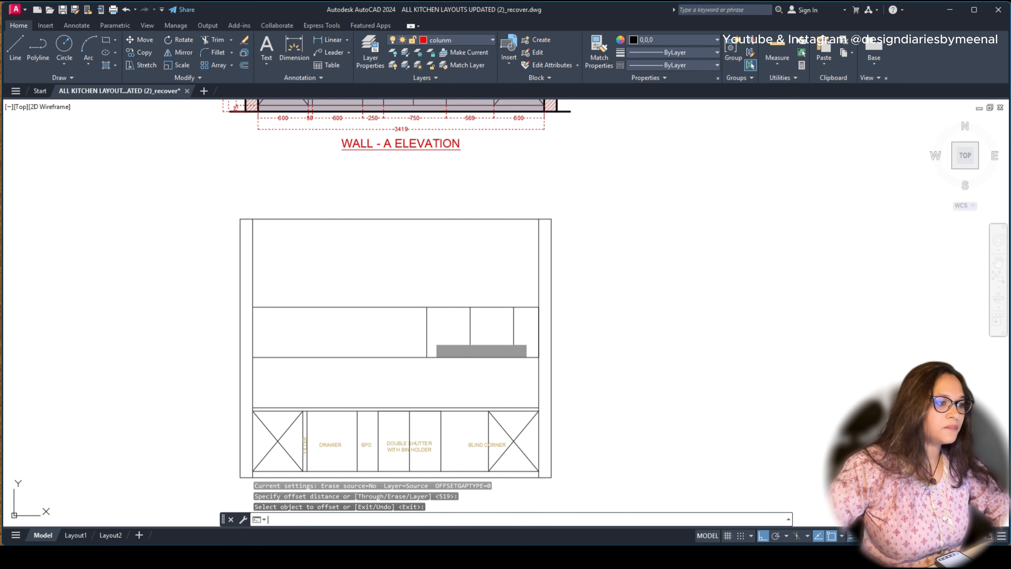
key(Return)
key(Return)
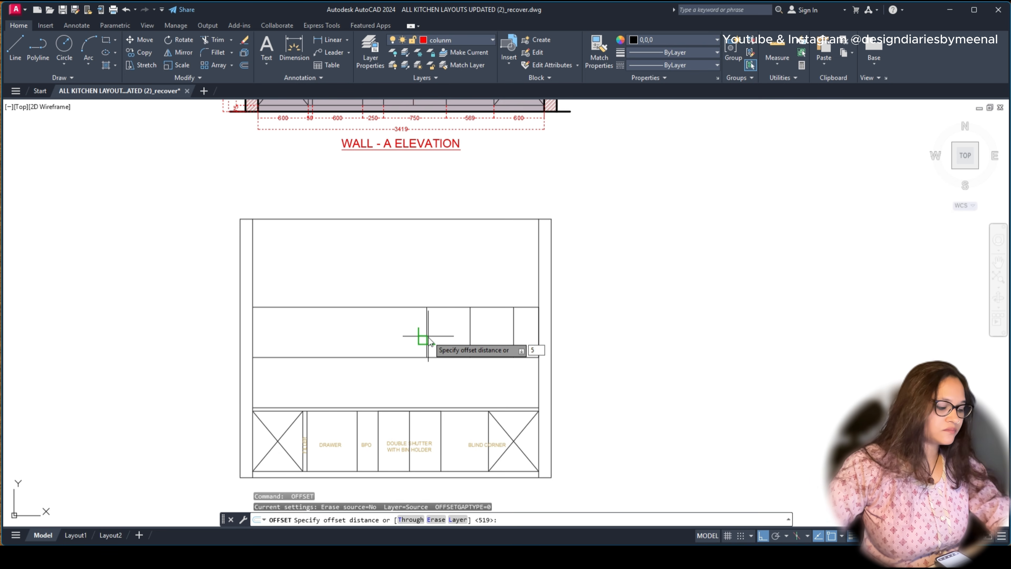
text(600)
key(Return)
click(429, 335)
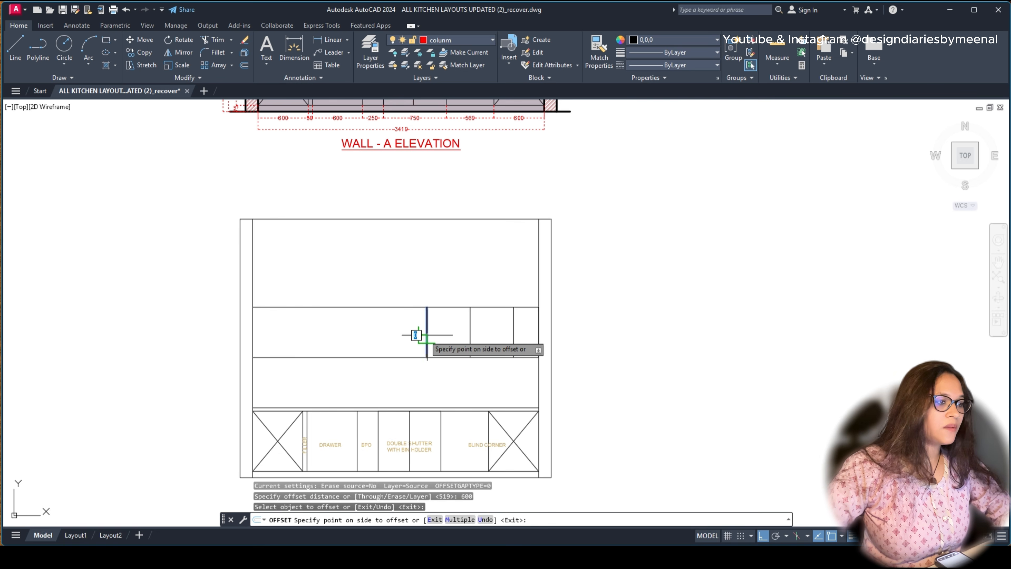
click(377, 277)
scroll(414, 275, down, 5)
scroll(456, 261, up, 6)
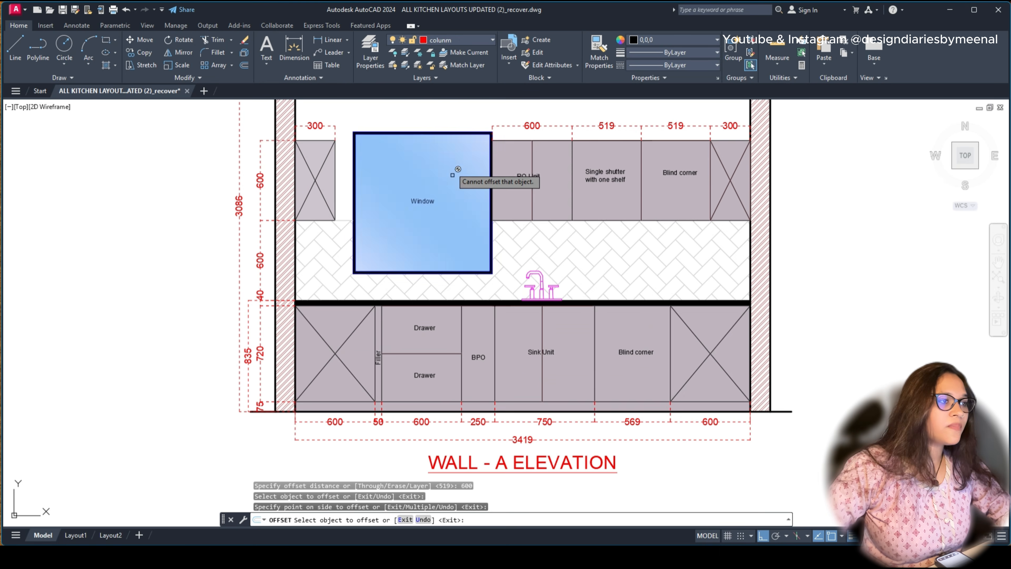
key(Escape)
click(446, 198)
click(385, 248)
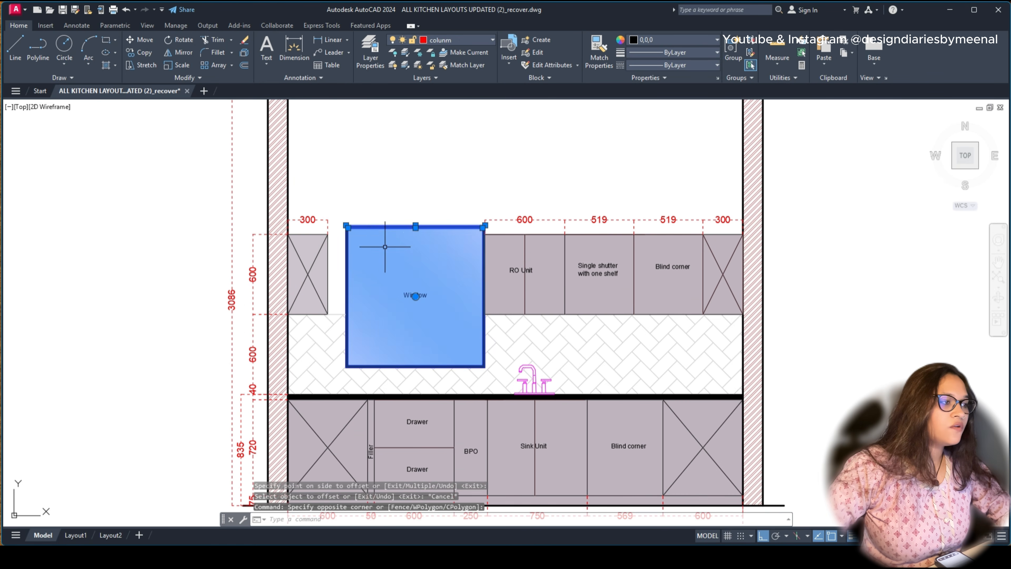
key(Escape)
click(382, 201)
key(Escape)
click(342, 215)
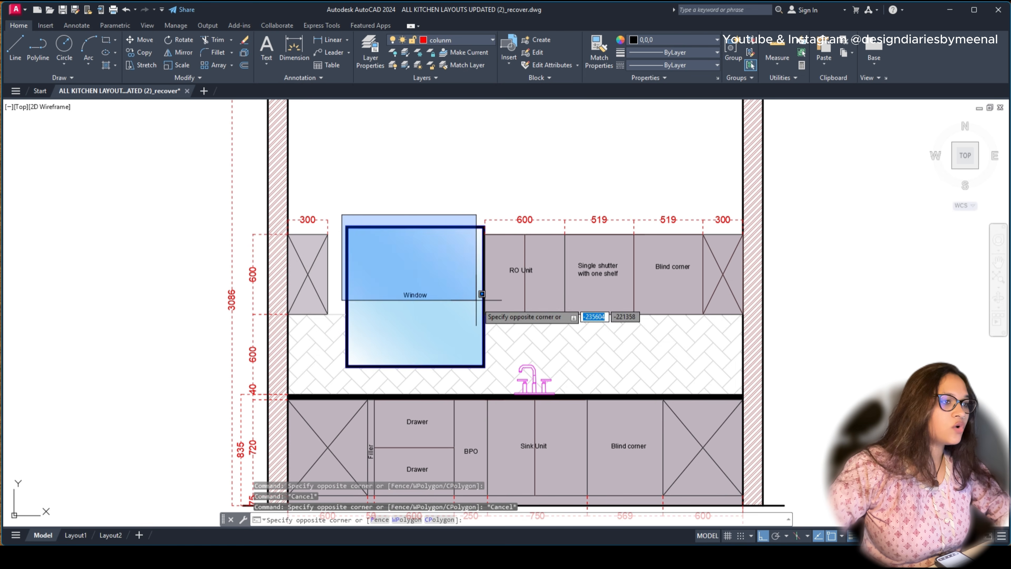
click(485, 371)
text(co)
key(Return)
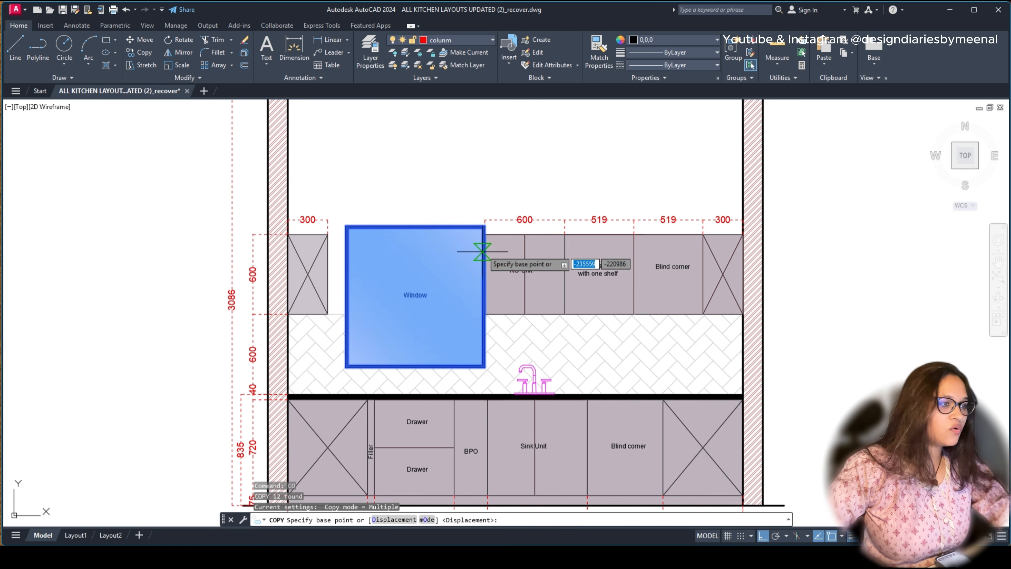
scroll(484, 228, up, 4)
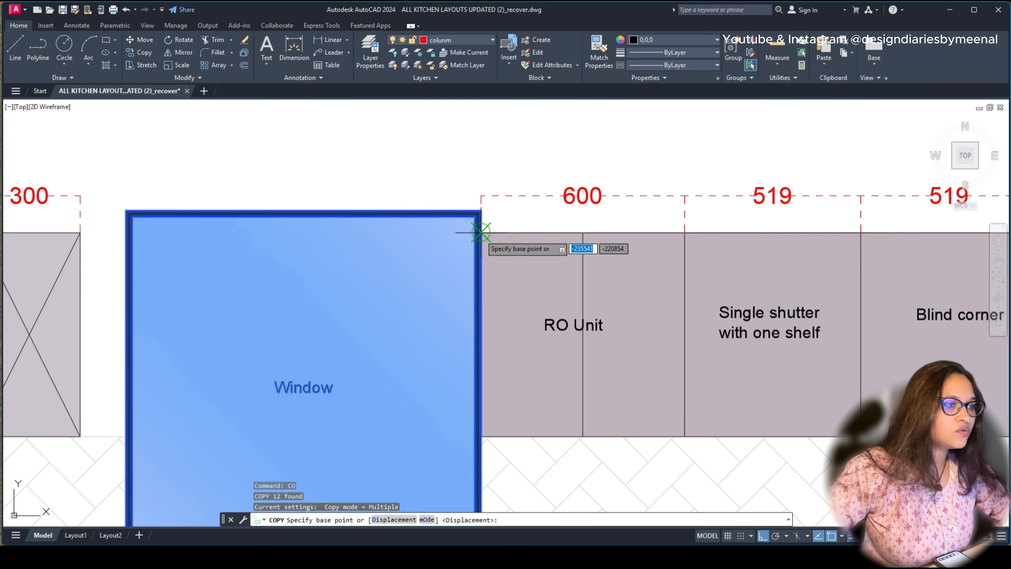
click(481, 233)
scroll(481, 235, down, 8)
middle_drag(470, 395, 427, 201)
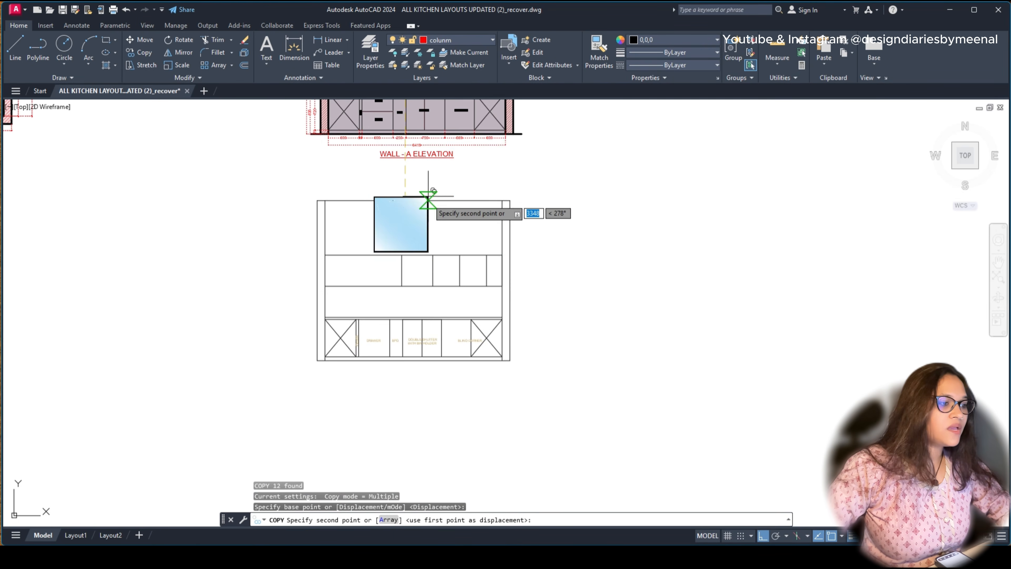
scroll(425, 235, up, 5)
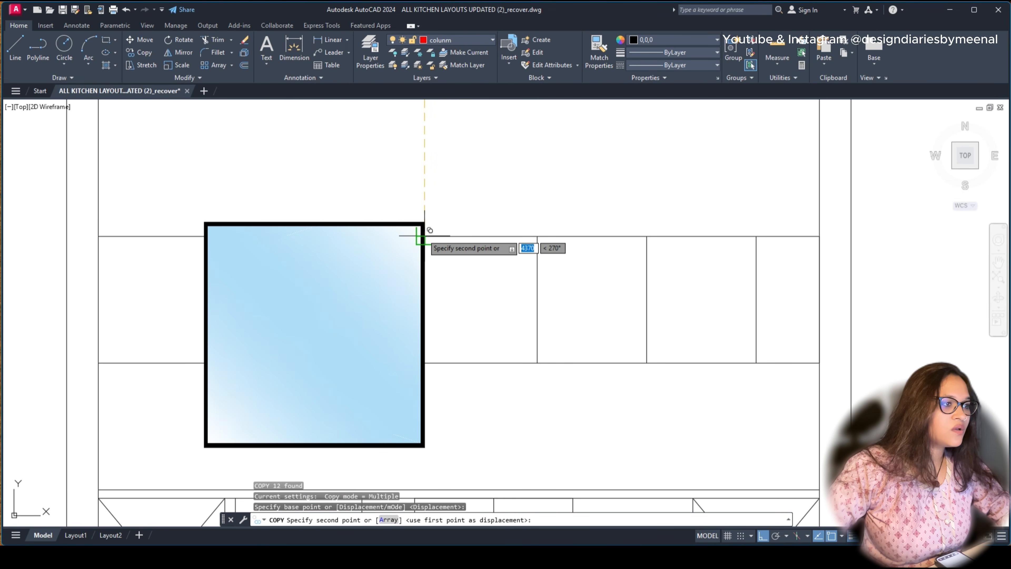
scroll(425, 236, down, 5)
middle_drag(432, 128, 451, 353)
scroll(447, 223, up, 7)
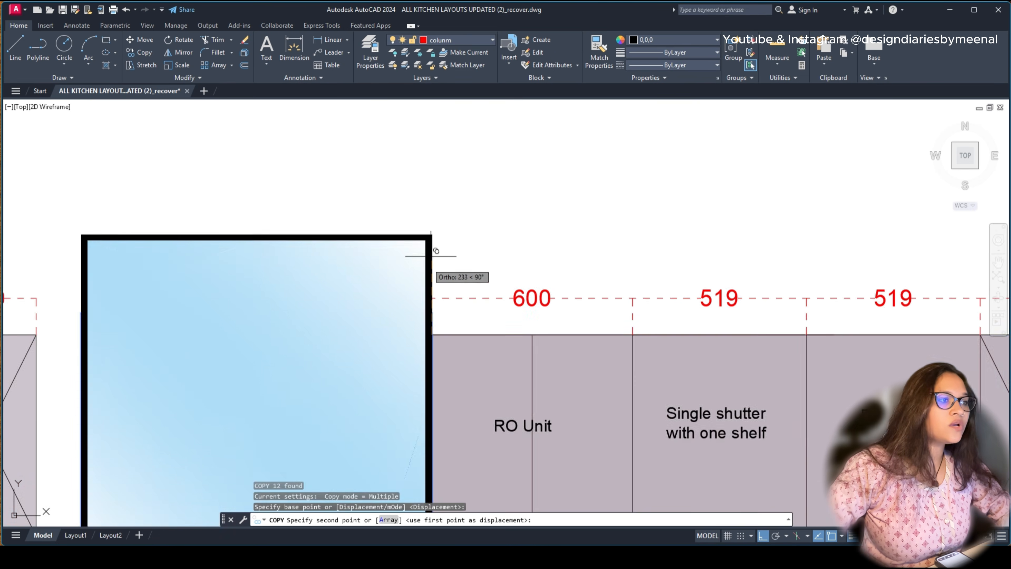
key(Escape)
scroll(434, 330, up, 4)
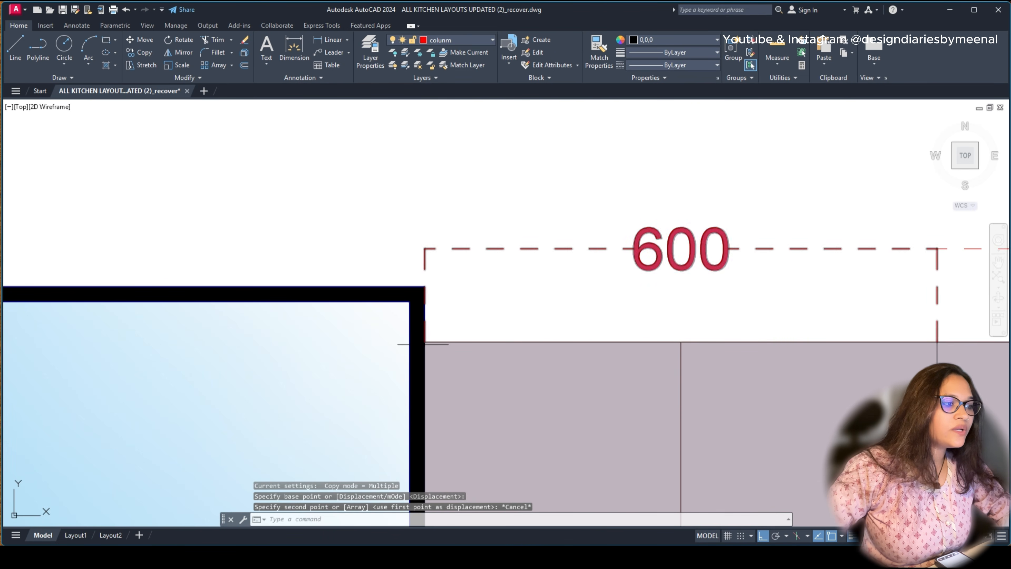
scroll(460, 236, down, 6)
scroll(460, 237, down, 2)
click(314, 225)
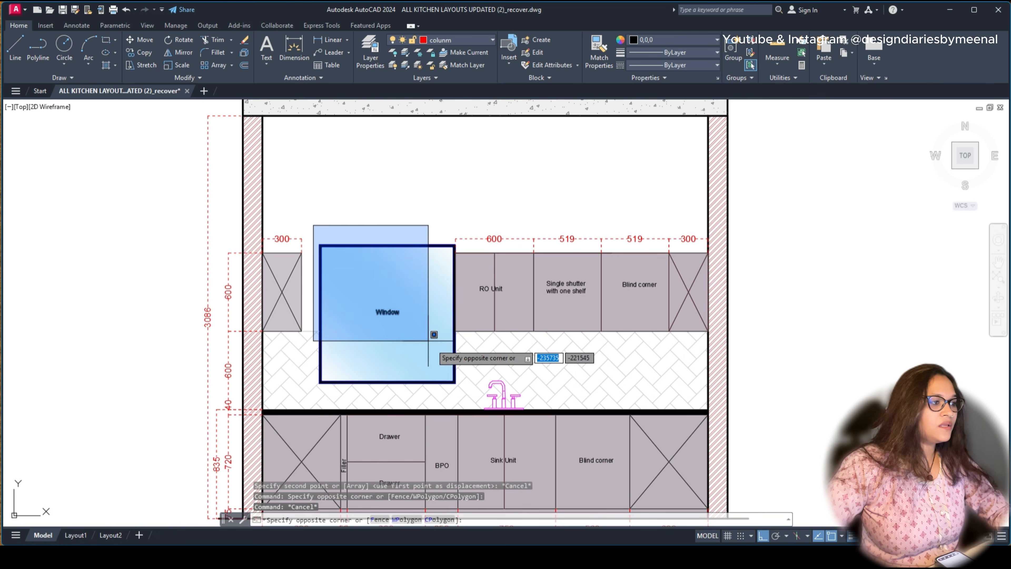
click(479, 383)
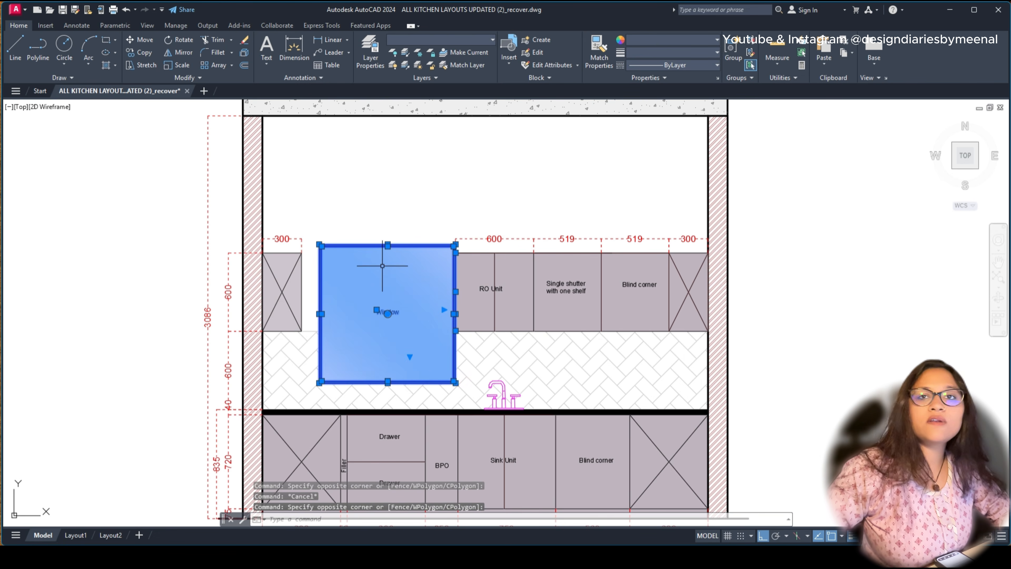
key(Escape)
click(441, 303)
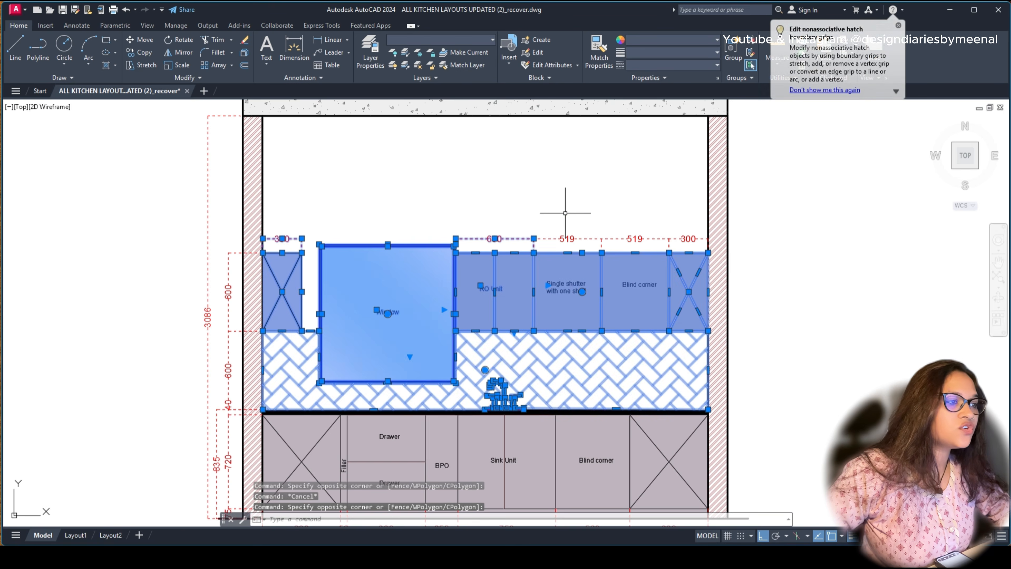
key(Escape)
Step: Copy the window with its label from the finished WALL - A ELEVATION straight down onto the new elevation, over the upper cabinet band
click(312, 225)
click(481, 385)
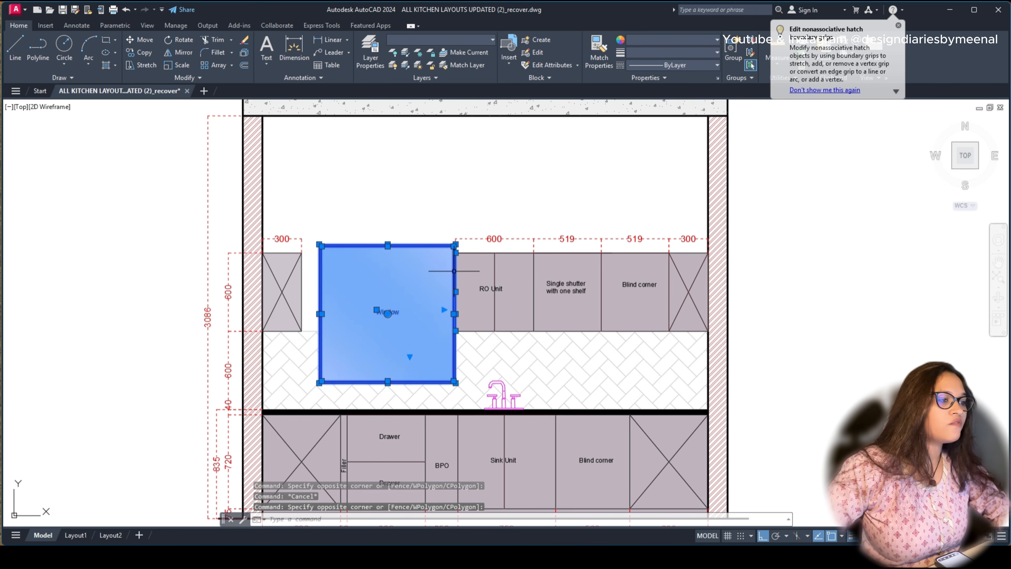
scroll(461, 246, up, 3)
text(CO)
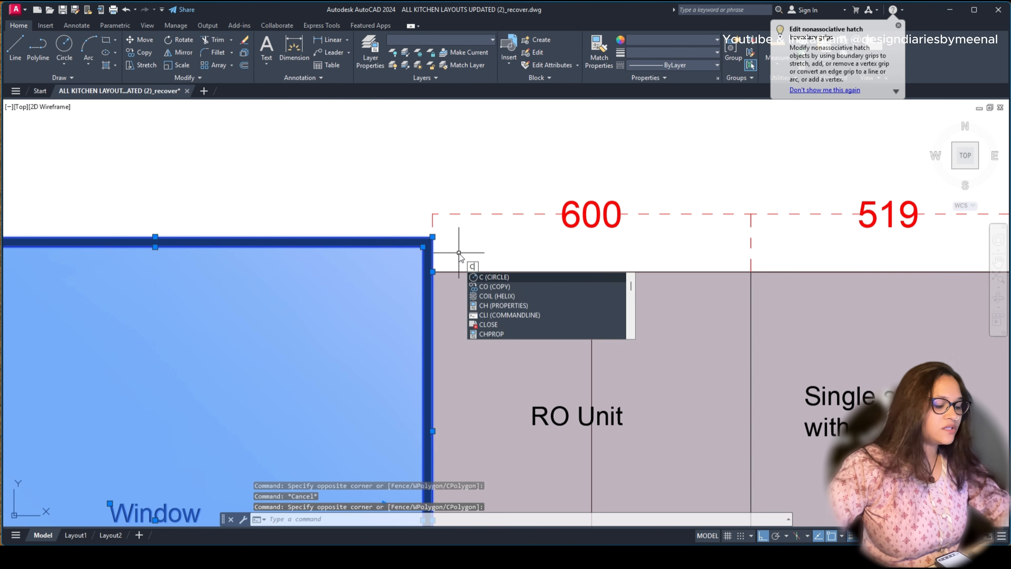
key(Return)
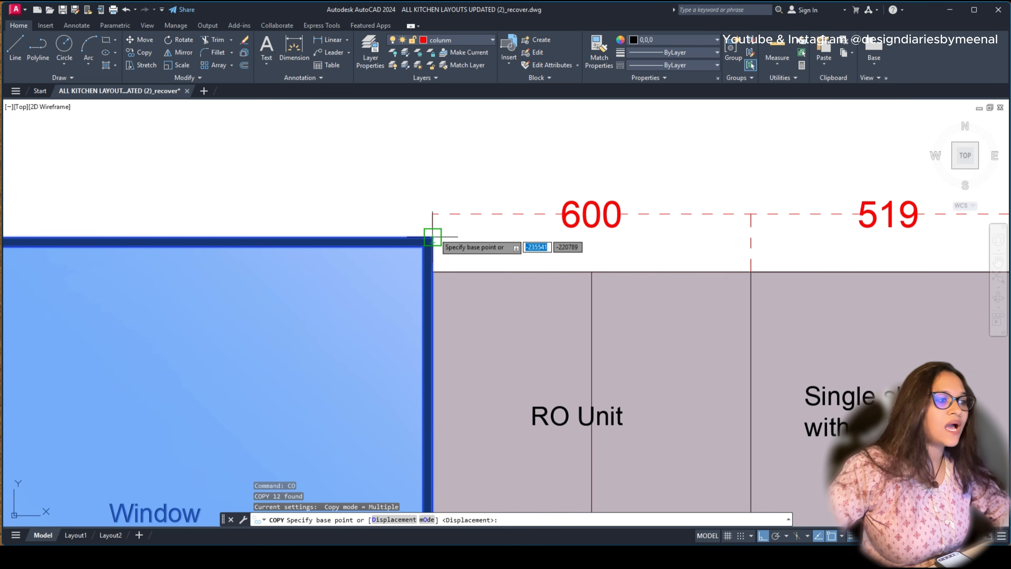
click(433, 240)
scroll(435, 233, down, 5)
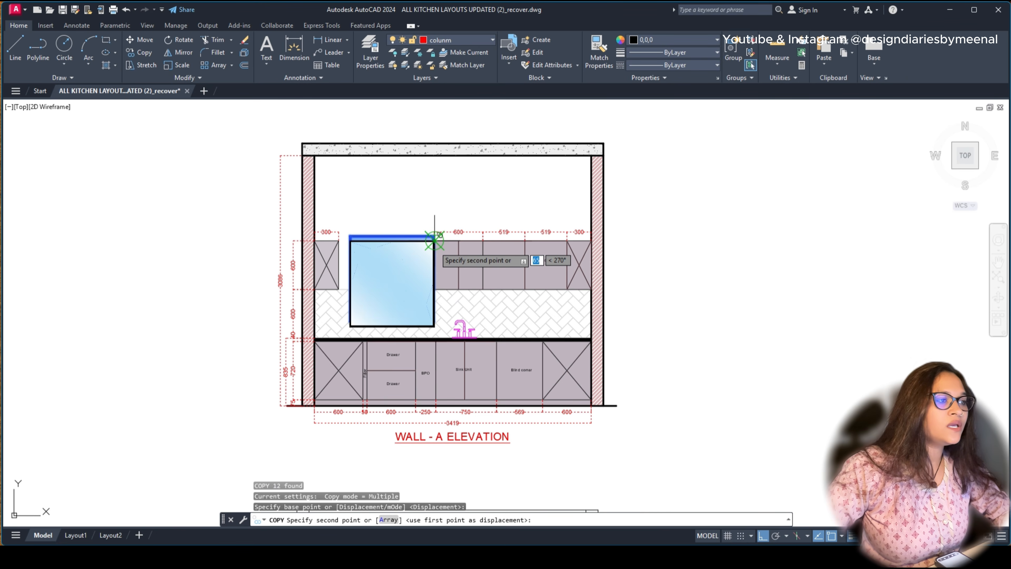
scroll(439, 242, up, 5)
scroll(442, 235, up, 1)
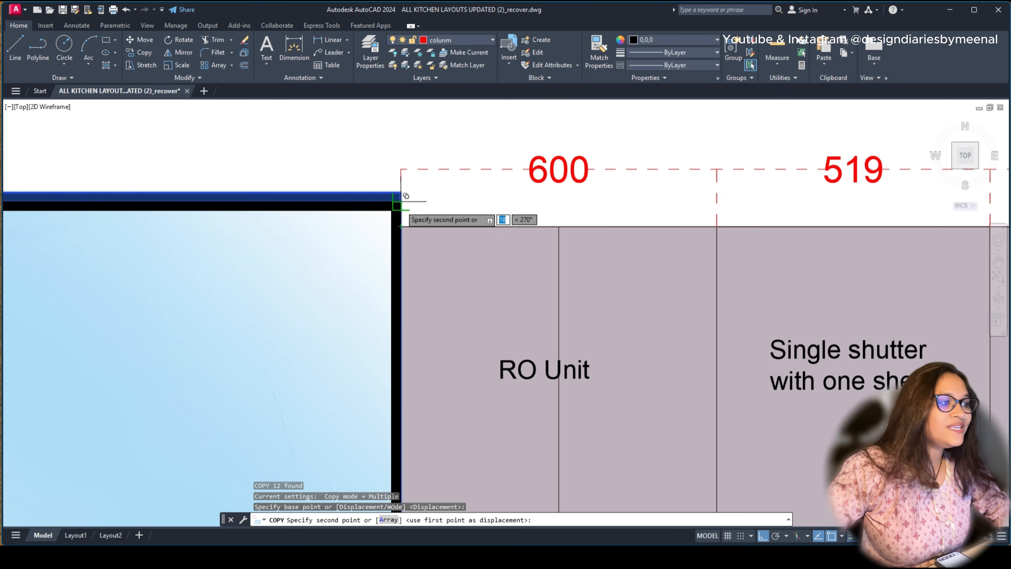
scroll(404, 198, down, 8)
scroll(466, 182, down, 4)
scroll(446, 275, up, 10)
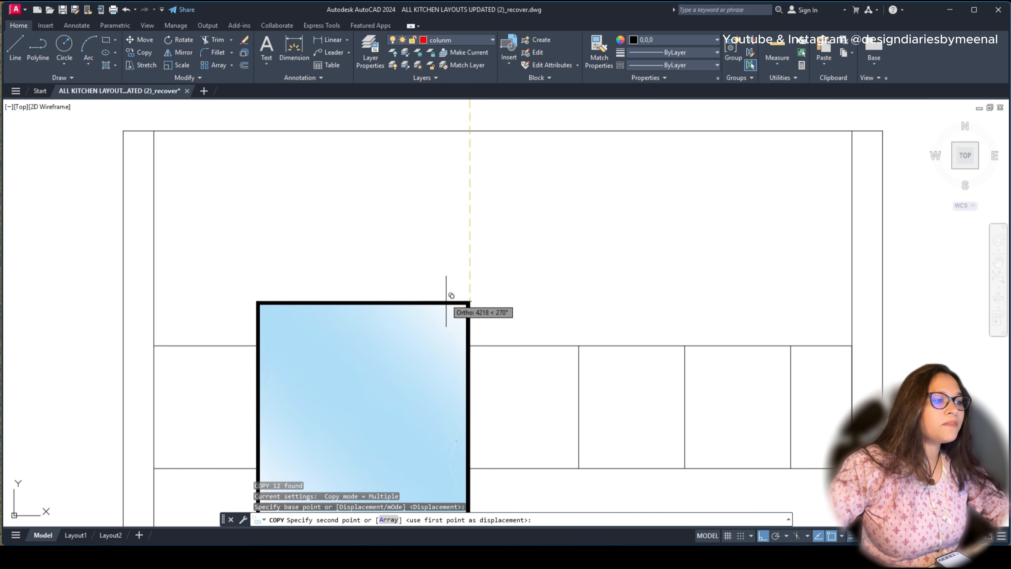
click(442, 325)
scroll(510, 287, down, 5)
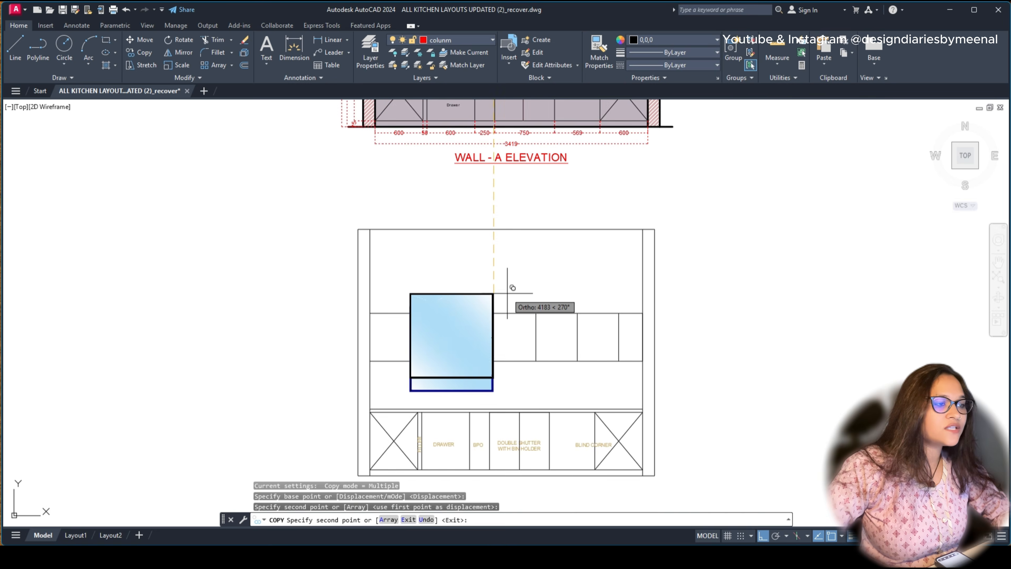
key(Escape)
Step: Measure the vertical distance from the copied window's top corner to the upper cabinets' top line in the new elevation
scroll(493, 291, up, 7)
text(dli)
key(Return)
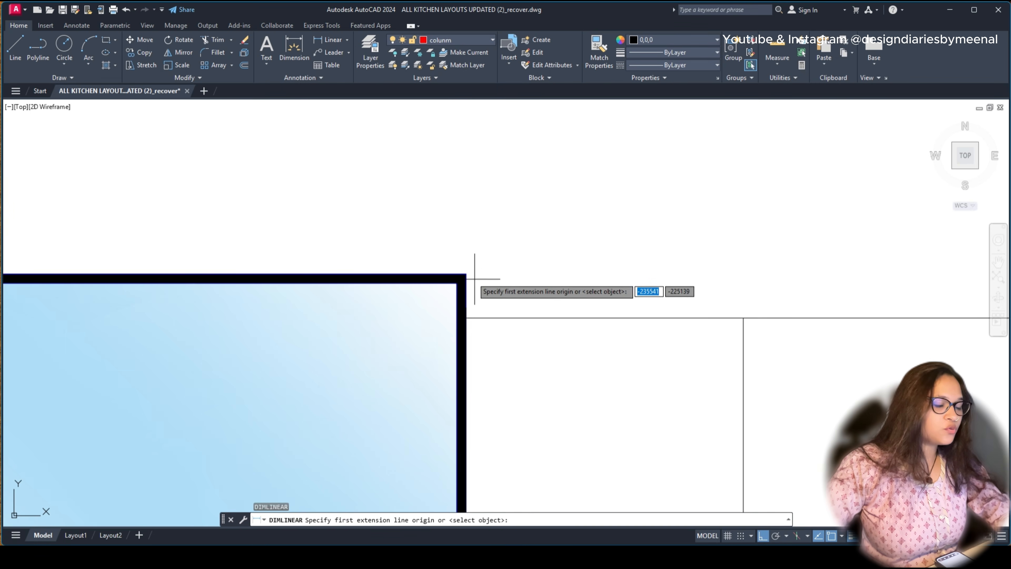
click(466, 273)
click(466, 318)
scroll(522, 300, down, 7)
key(Escape)
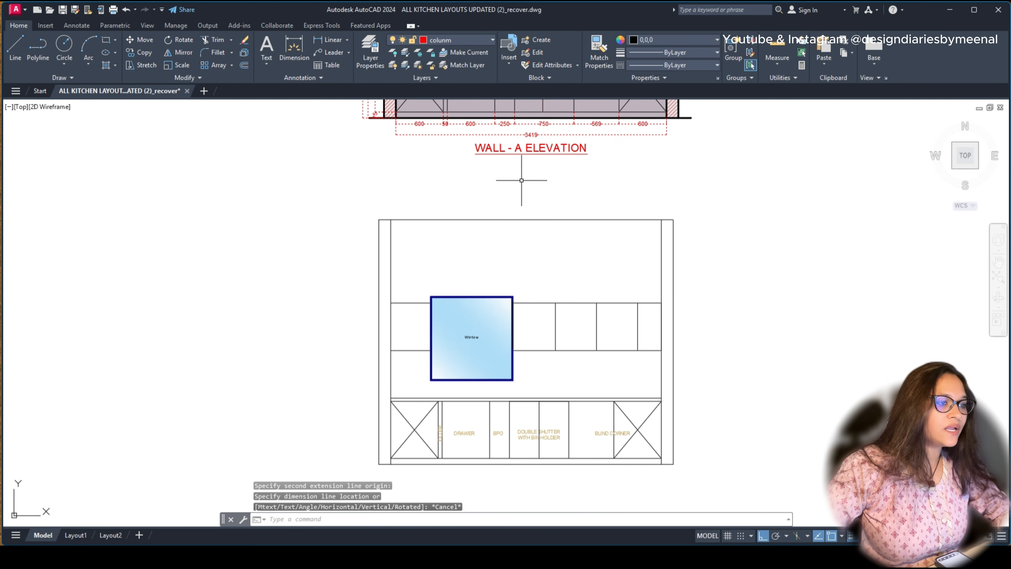
Step: Measure the vertical distance from the window's top corner to the RO unit's top edge in the finished WALL - A ELEVATION
middle_drag(524, 159, 497, 424)
scroll(495, 209, up, 7)
key(Return)
click(424, 316)
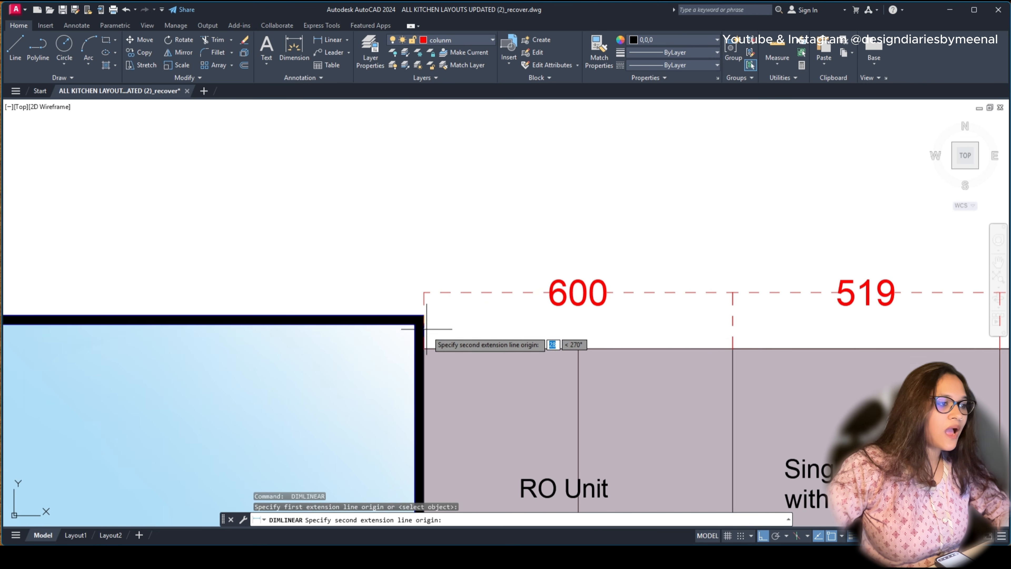
click(425, 349)
scroll(454, 324, down, 6)
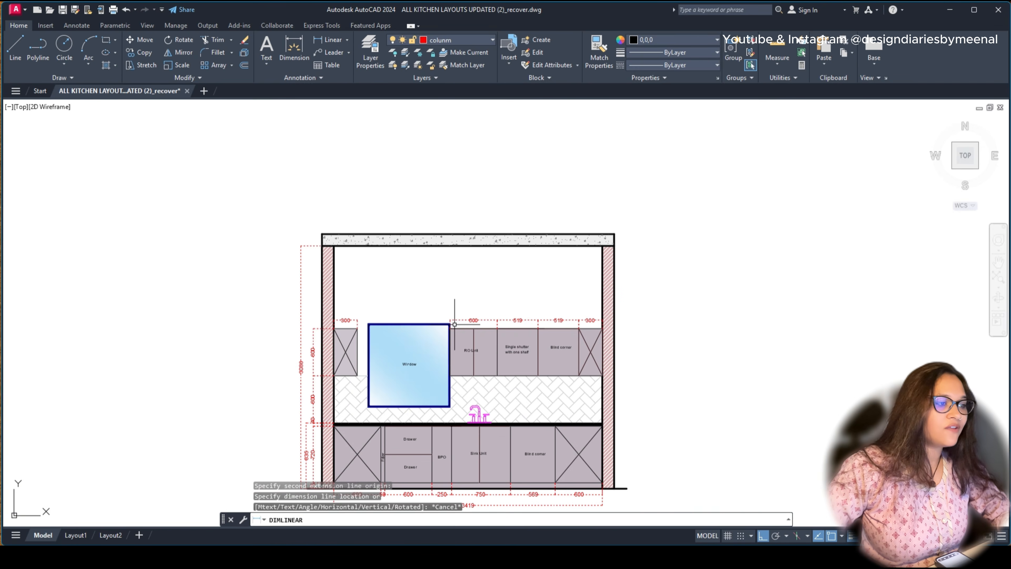
key(Escape)
scroll(452, 317, up, 6)
middle_drag(451, 332, 481, 249)
scroll(481, 249, down, 6)
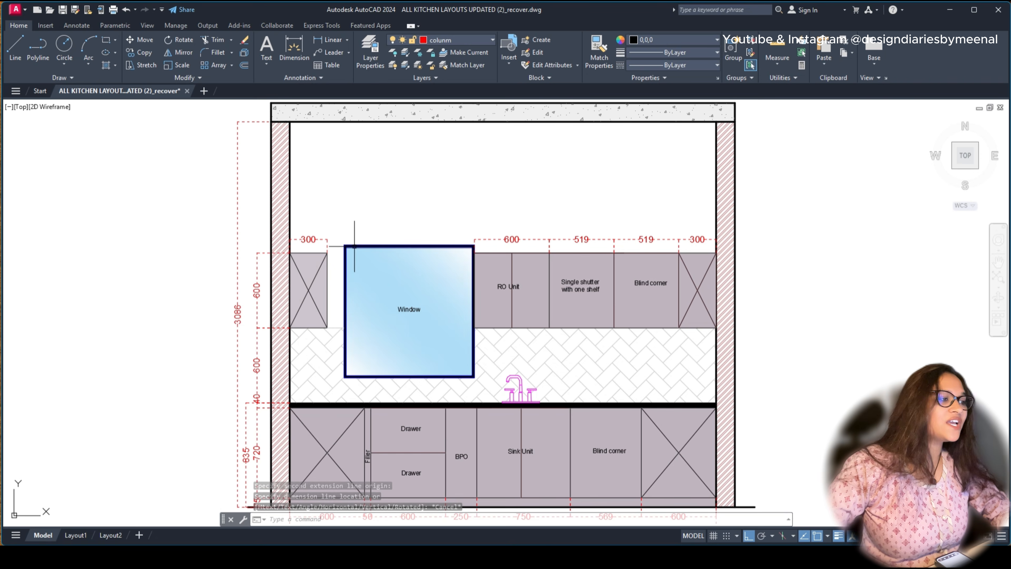
click(341, 243)
key(Escape)
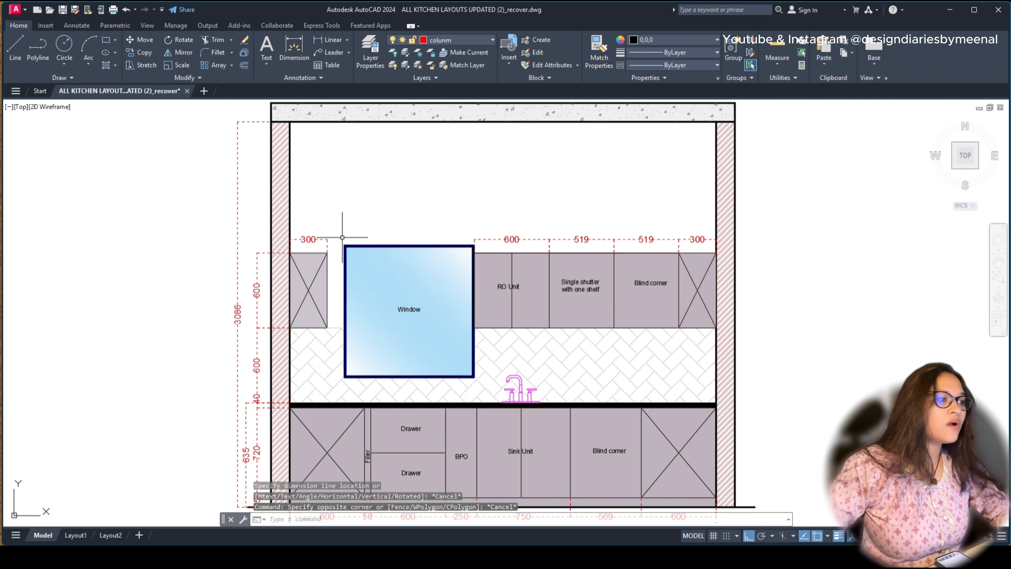
scroll(346, 235, down, 6)
key(ctrl+z)
key(ctrl+z)
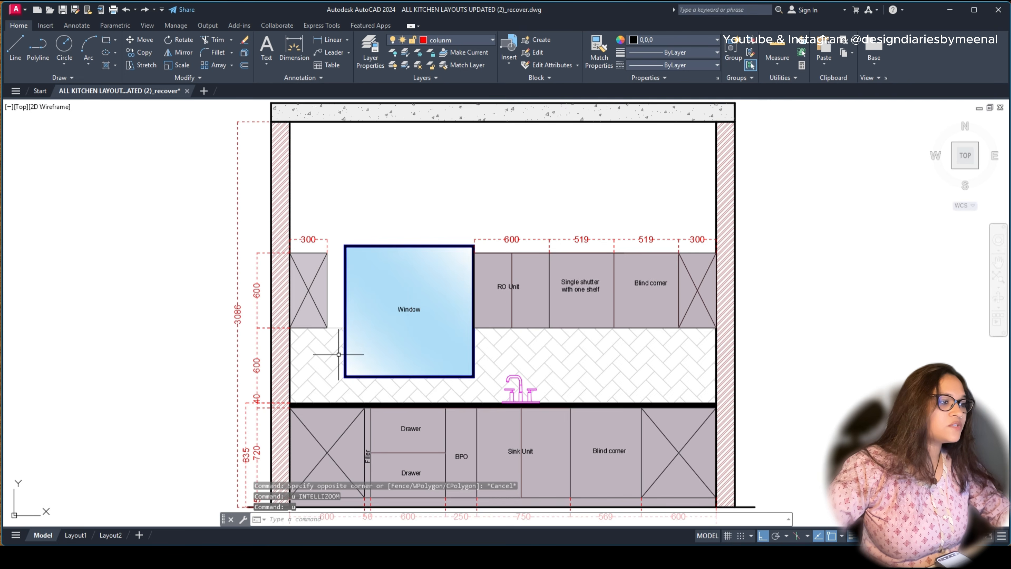
Step: Undo the temporary distance measurements and erase the window copy from the new elevation
key(ctrl+z)
key(ctrl+z)
key(ctrl+z)
key(ctrl+z)
key(ctrl+z)
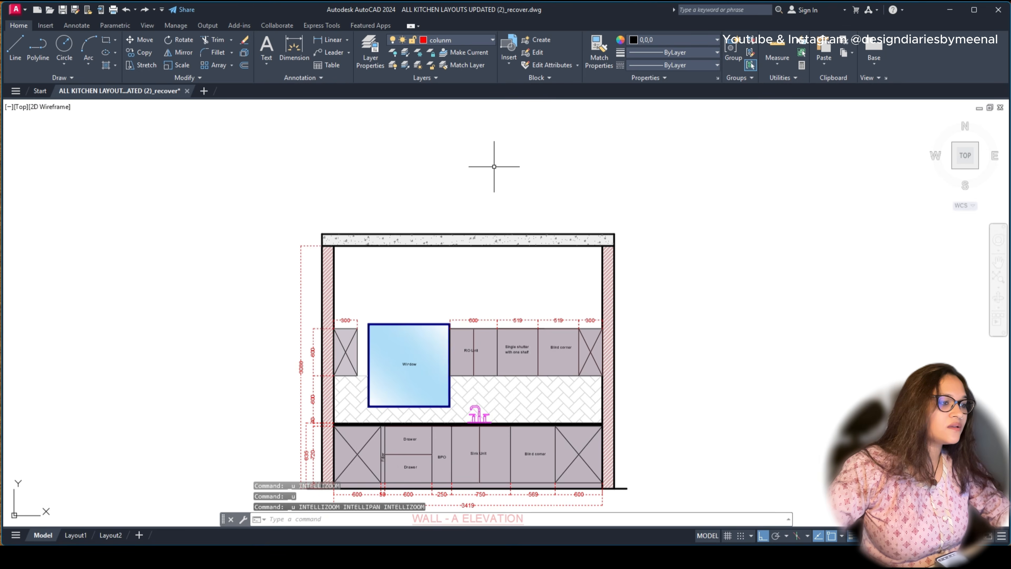
key(ctrl+z)
key(ctrl+z)
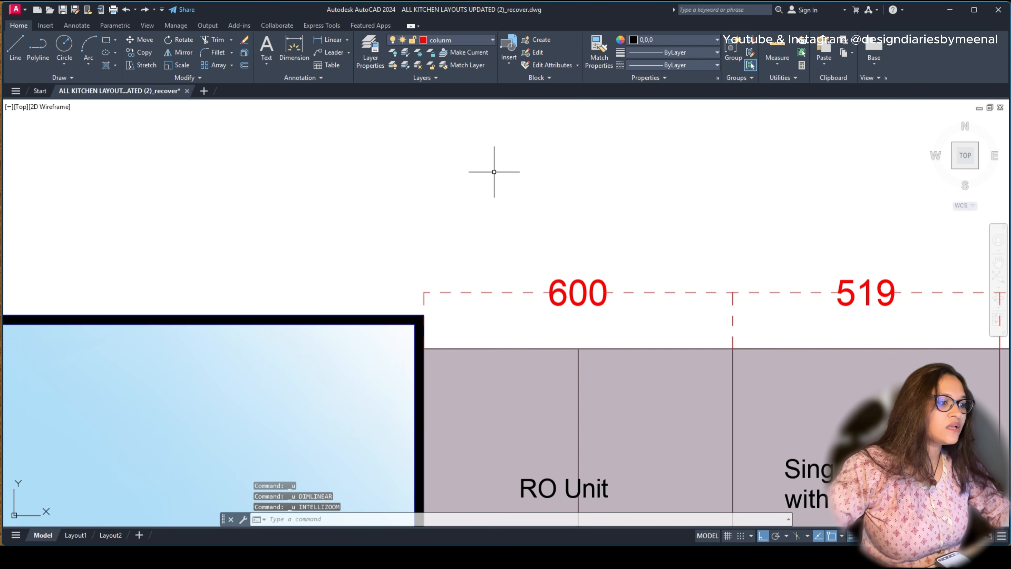
scroll(494, 172, down, 6)
scroll(482, 261, up, 5)
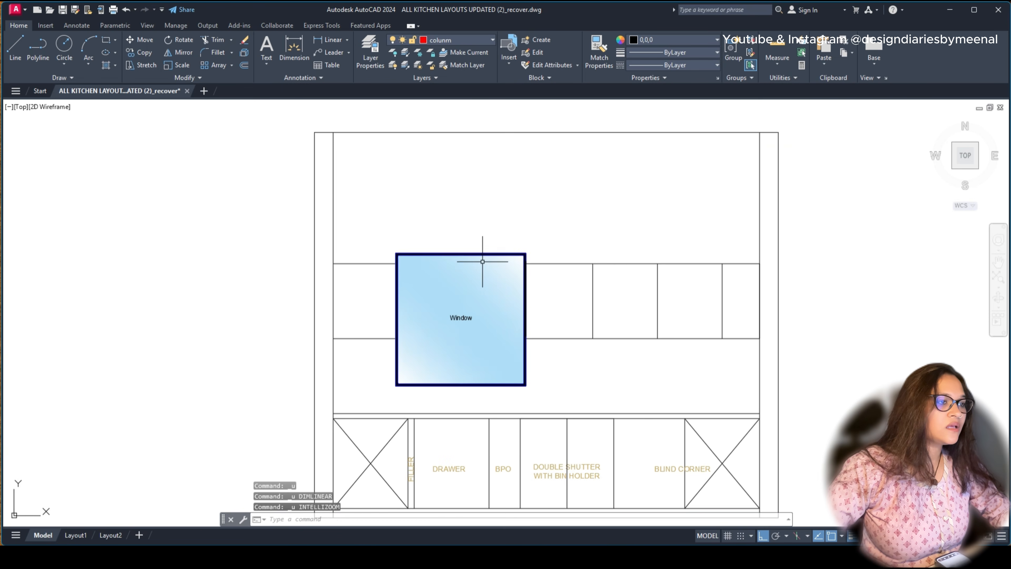
click(514, 399)
key(Delete)
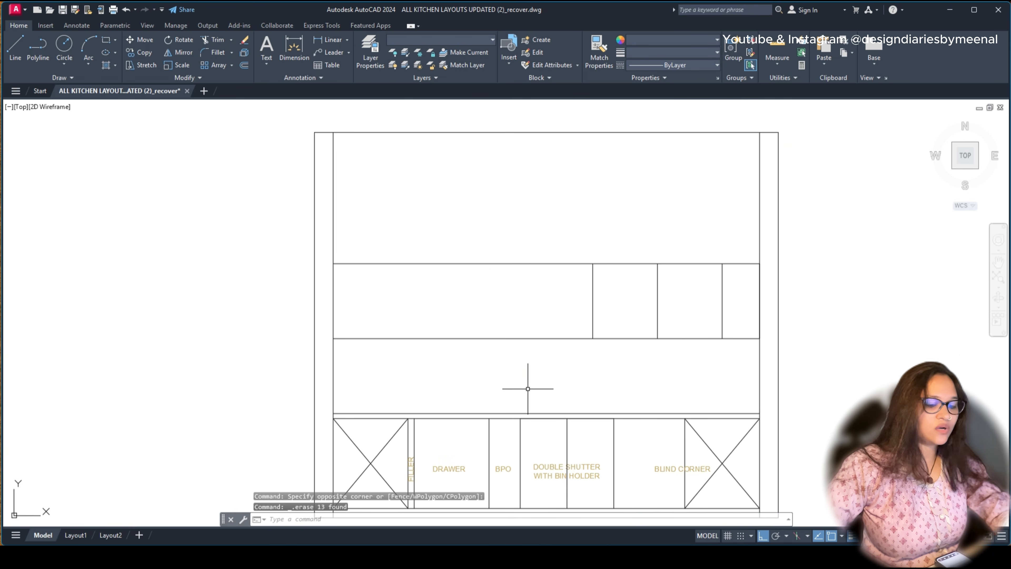
Step: Copy the window with its label from the finished elevation straight down, matching the RO unit's top edge to the new upper cabinets' top line
scroll(482, 279, down, 2)
scroll(482, 279, down, 3)
scroll(452, 266, up, 7)
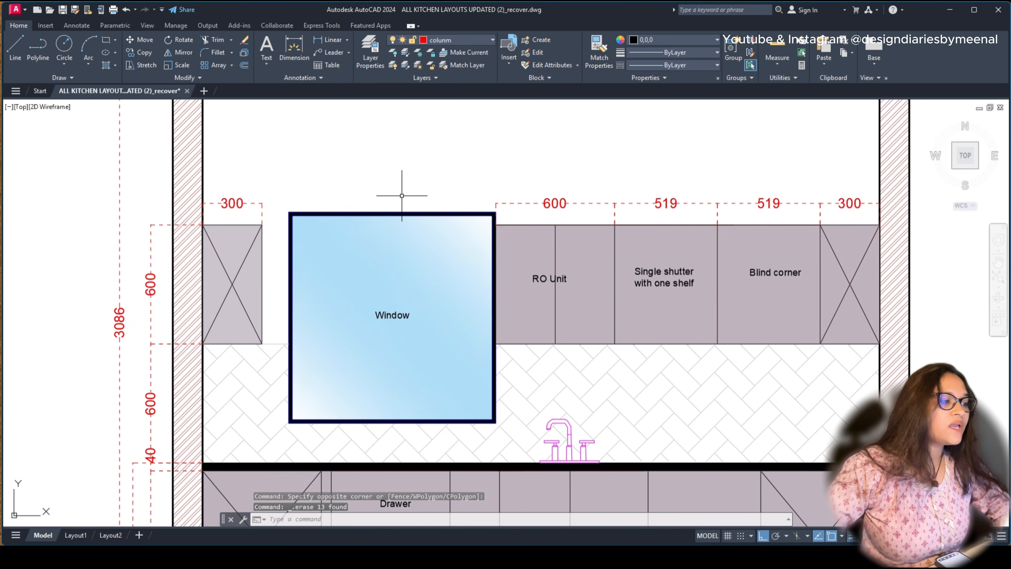
click(276, 193)
click(505, 406)
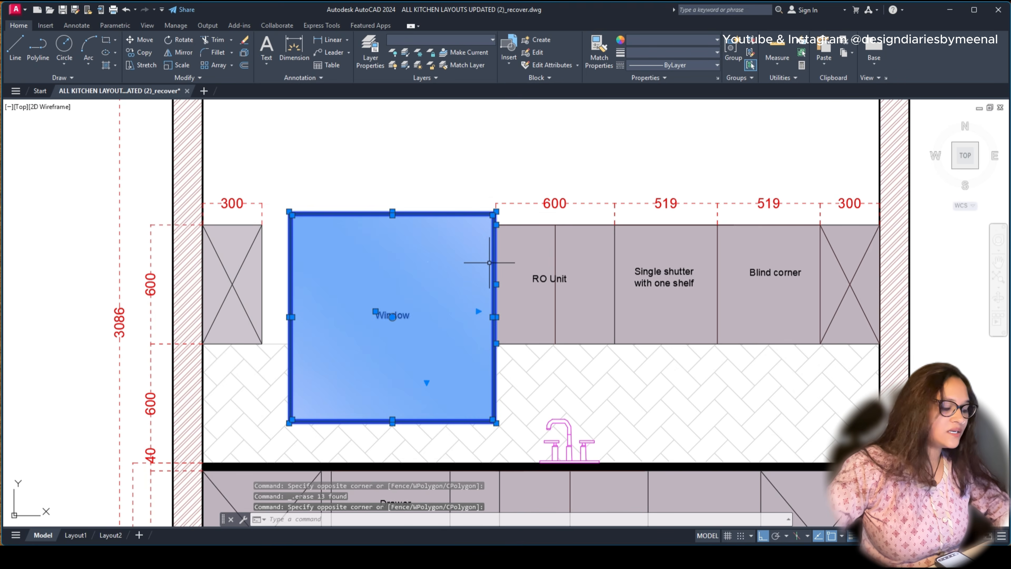
text(co)
key(Return)
scroll(490, 263, up, 7)
scroll(440, 263, down, 2)
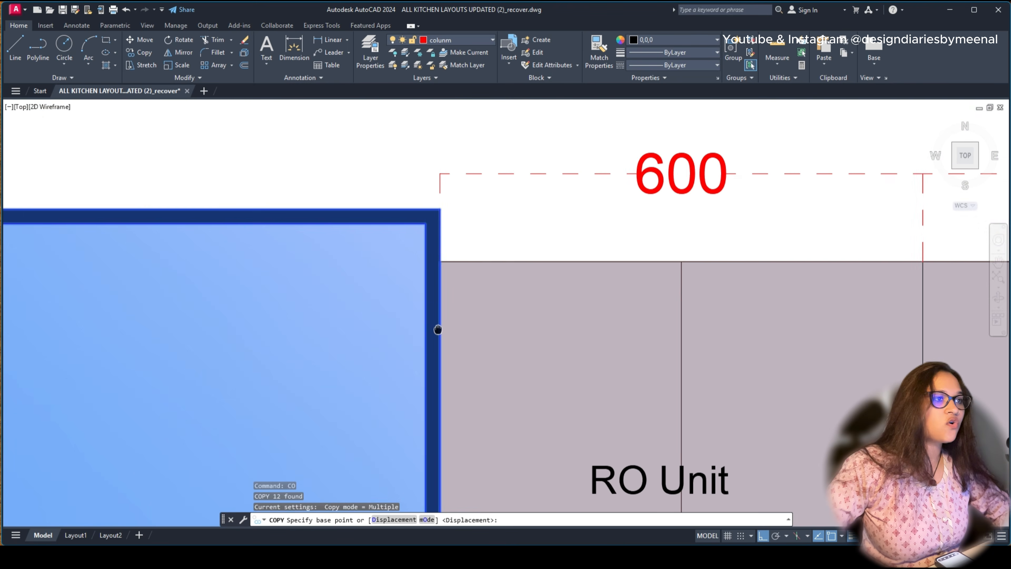
click(440, 263)
scroll(440, 263, down, 4)
middle_drag(489, 171, 491, 159)
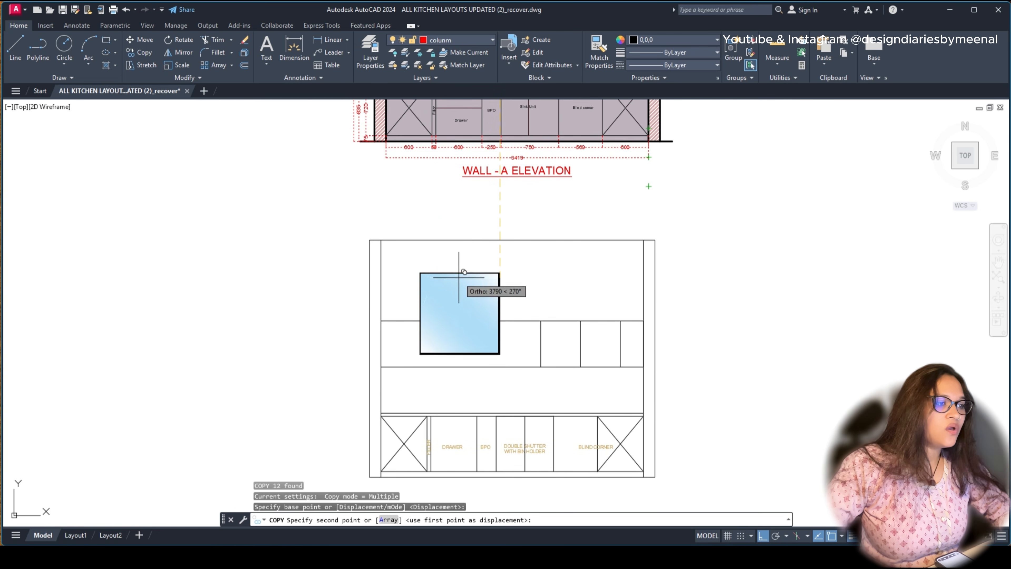
scroll(504, 321, up, 4)
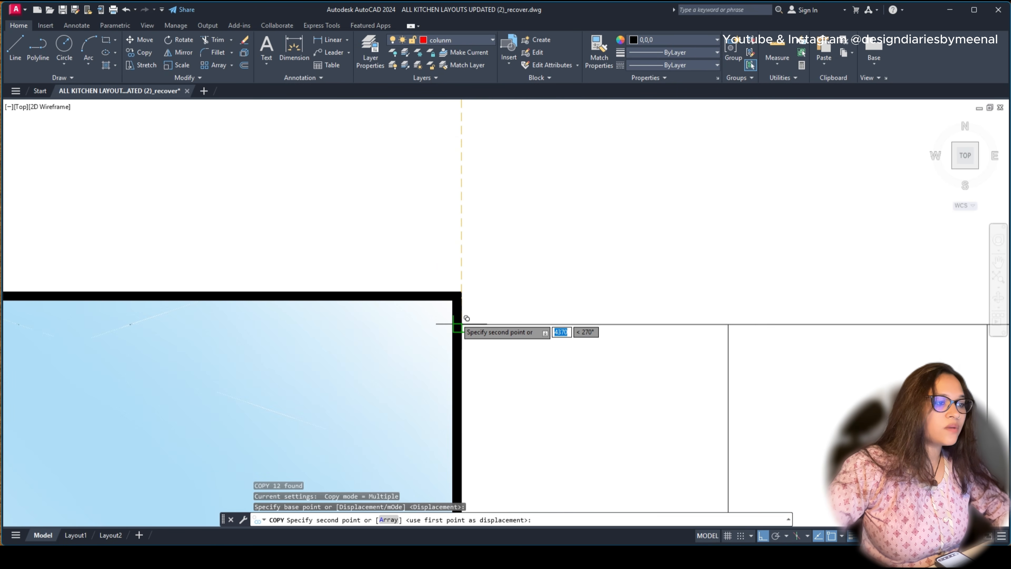
click(461, 323)
scroll(495, 261, down, 3)
key(Escape)
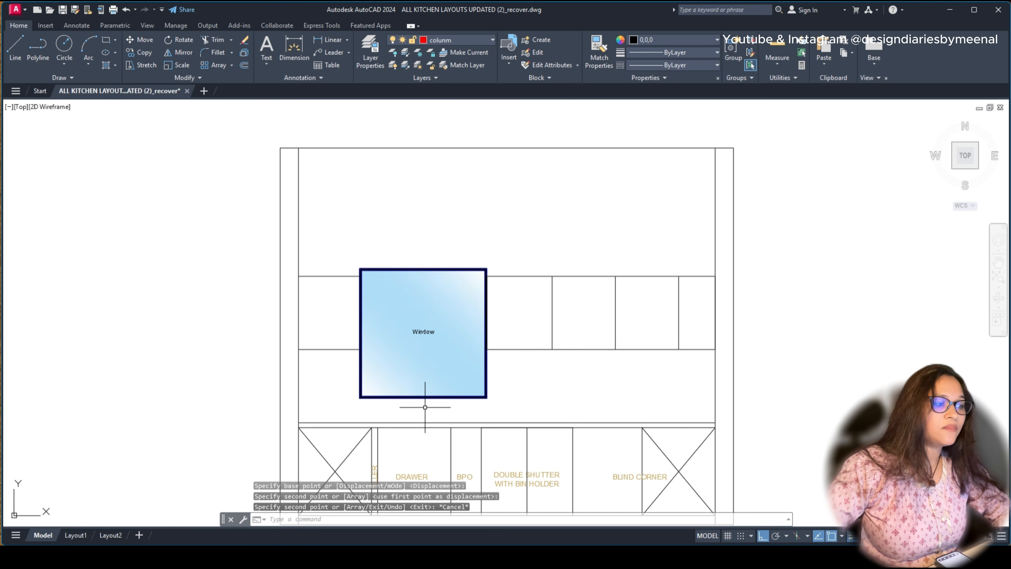
click(463, 406)
click(389, 335)
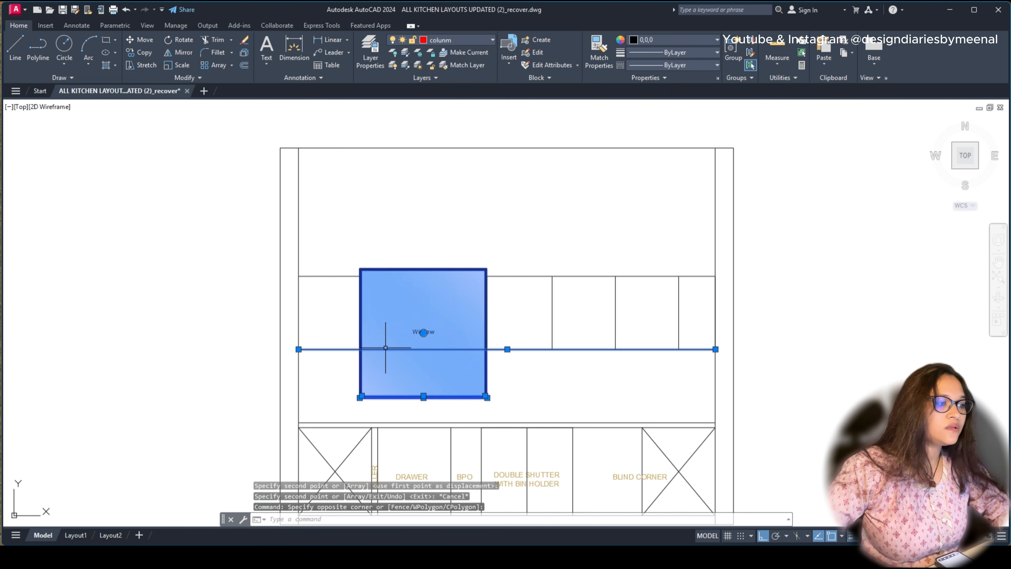
key(Escape)
click(348, 354)
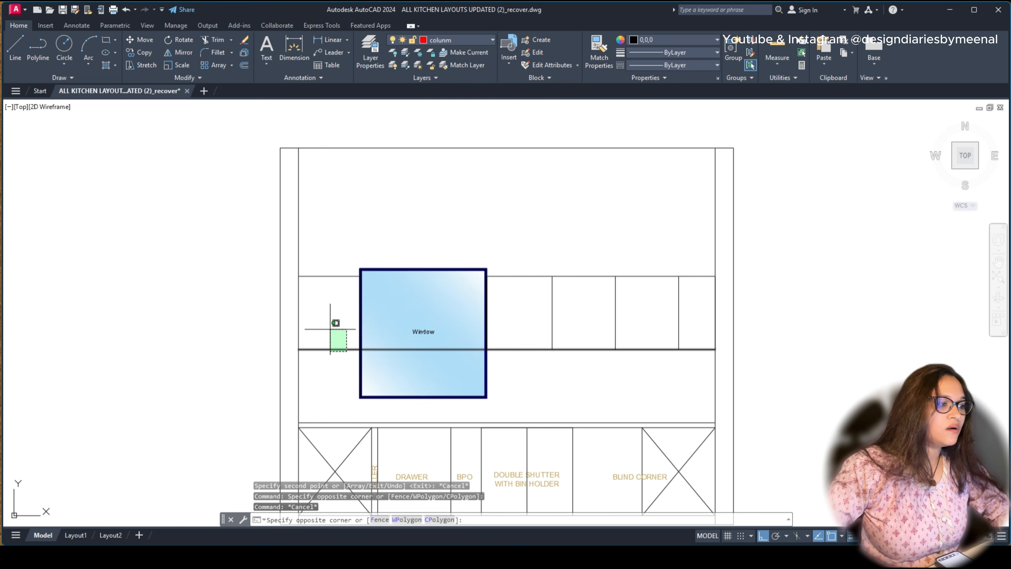
click(331, 329)
key(Escape)
click(336, 347)
key(Escape)
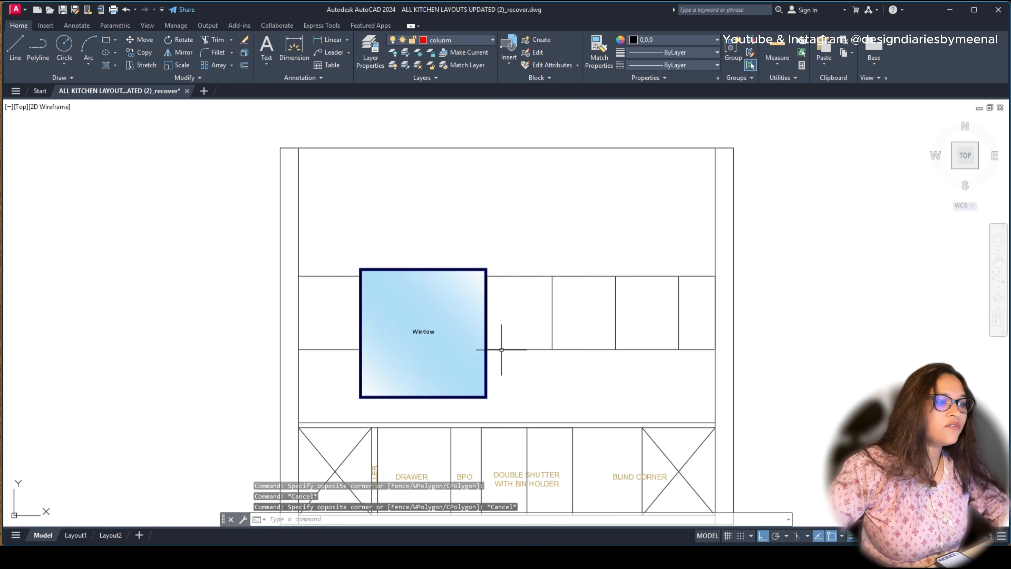
Step: Dimension the vertical gap between the window's lower corner and the countertop's top line in the new elevation
scroll(451, 415, up, 5)
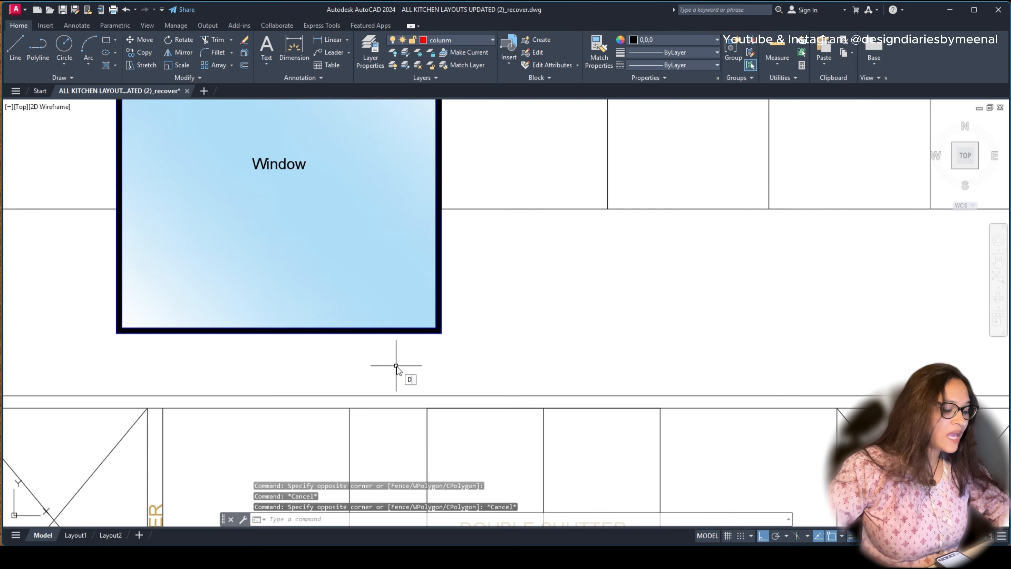
text(DIMLI)
key(Return)
scroll(434, 352, up, 2)
click(445, 320)
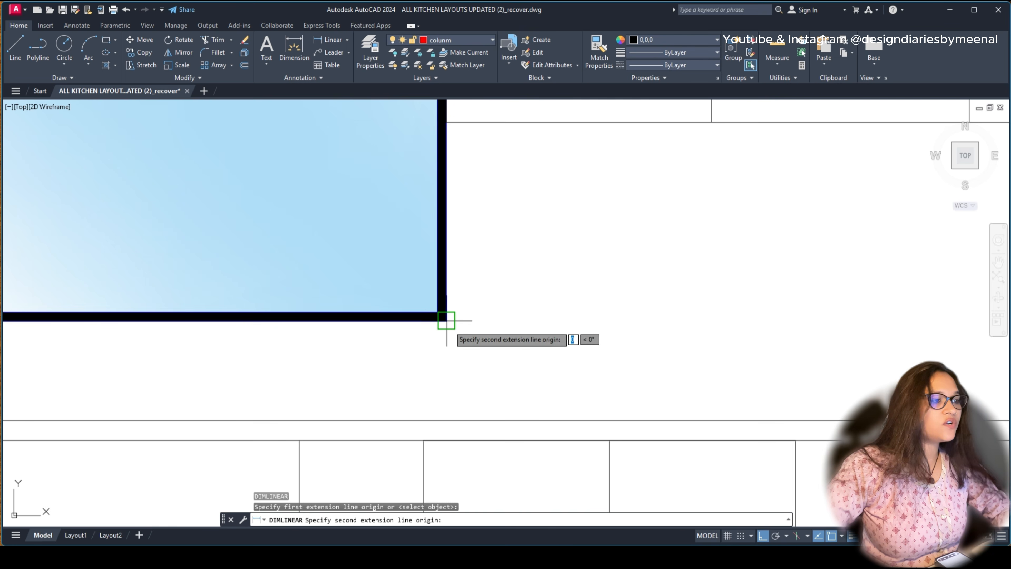
click(445, 420)
click(485, 384)
scroll(465, 269, down, 4)
middle_drag(465, 268, 417, 418)
Step: Dimension the window's overall height and width in the new elevation
key(Return)
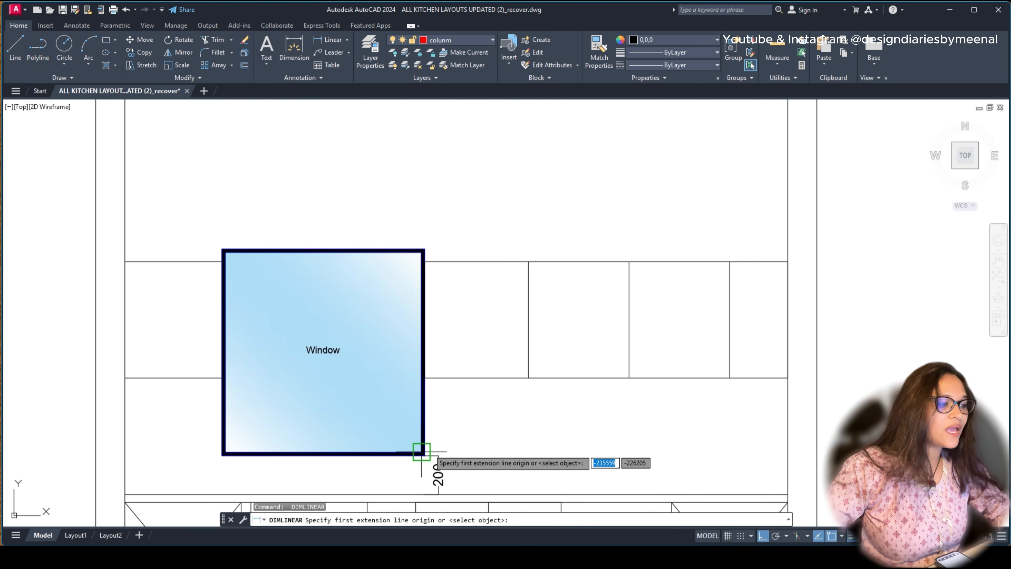
click(425, 454)
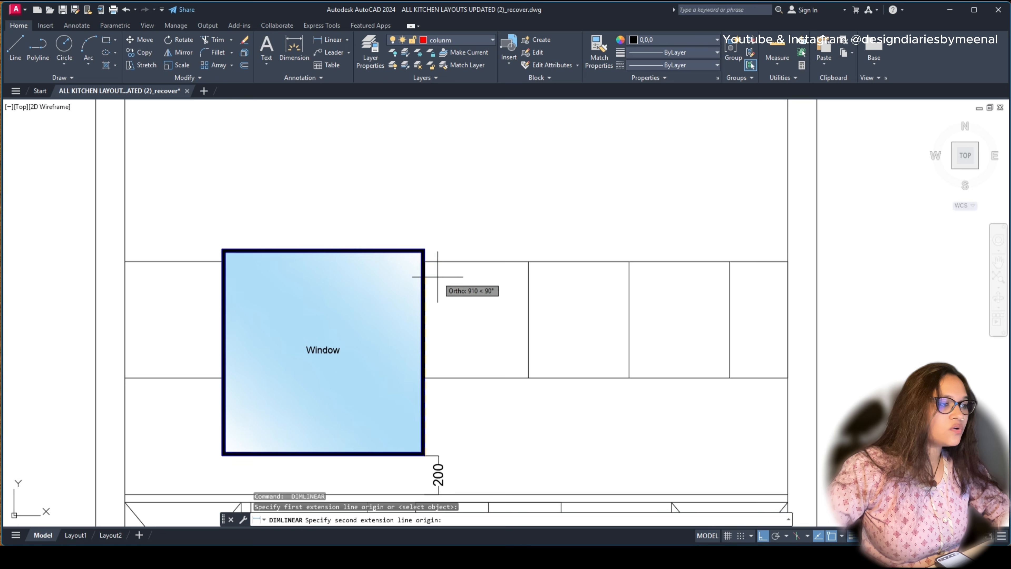
click(425, 250)
click(451, 242)
key(Return)
click(223, 250)
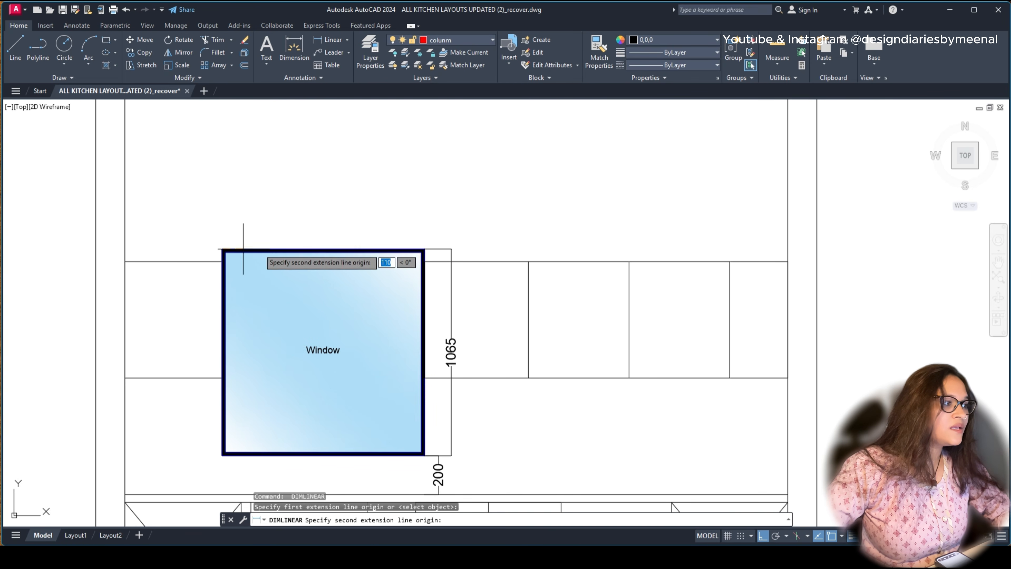
click(425, 250)
click(430, 222)
Step: Dimension the horizontal distance from the window's outer edge to the nearest wall's inner face
key(Return)
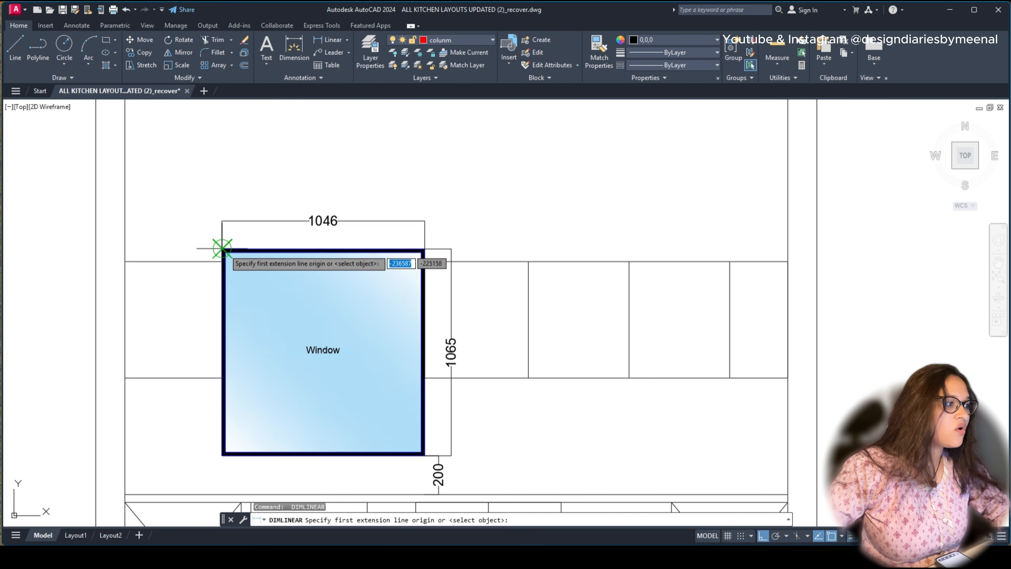
click(222, 250)
click(125, 251)
click(176, 229)
key(Escape)
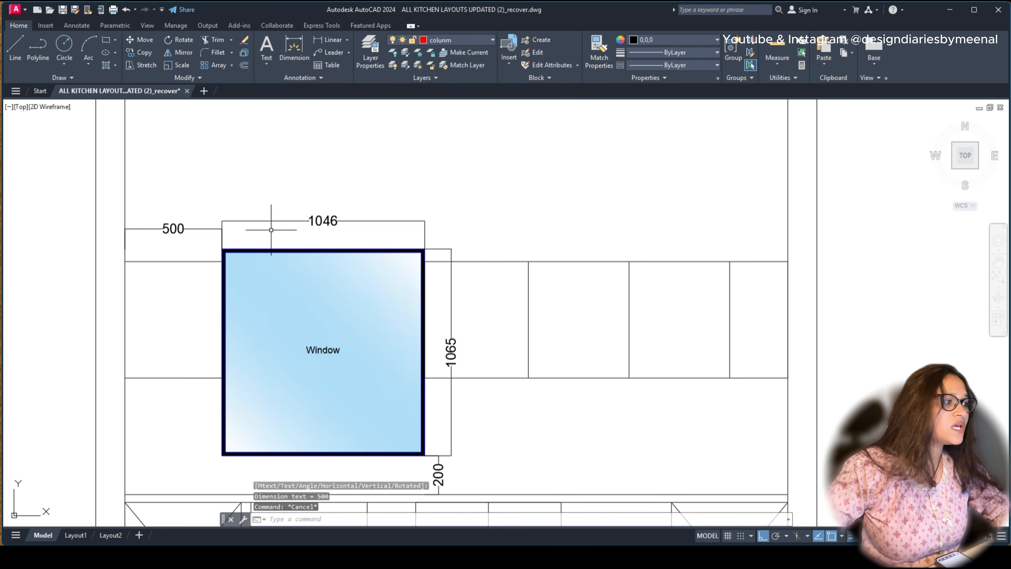
Step: Erase the four temporary dimensions around the window
click(455, 196)
click(193, 213)
key(Delete)
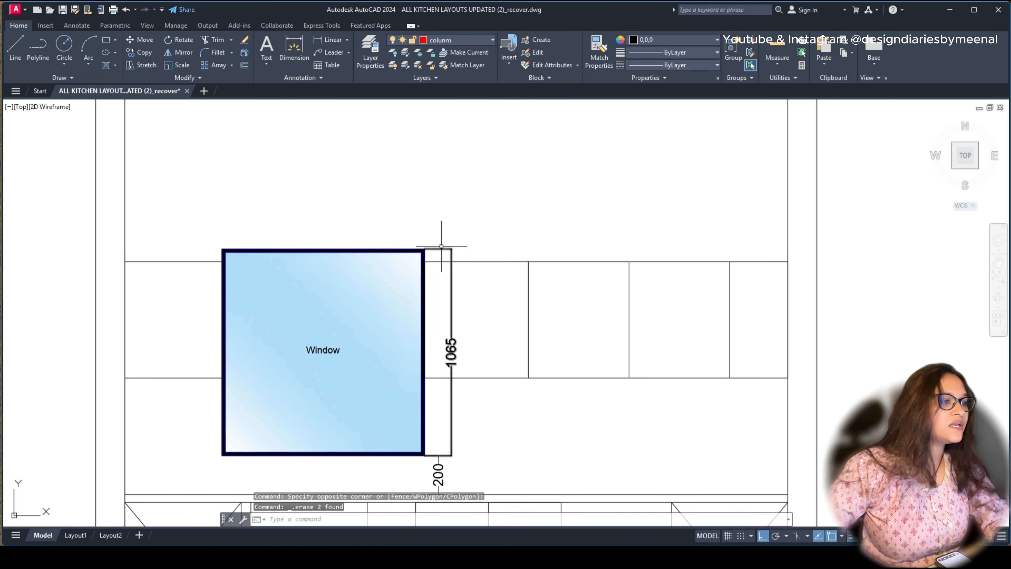
click(441, 247)
click(436, 244)
key(Delete)
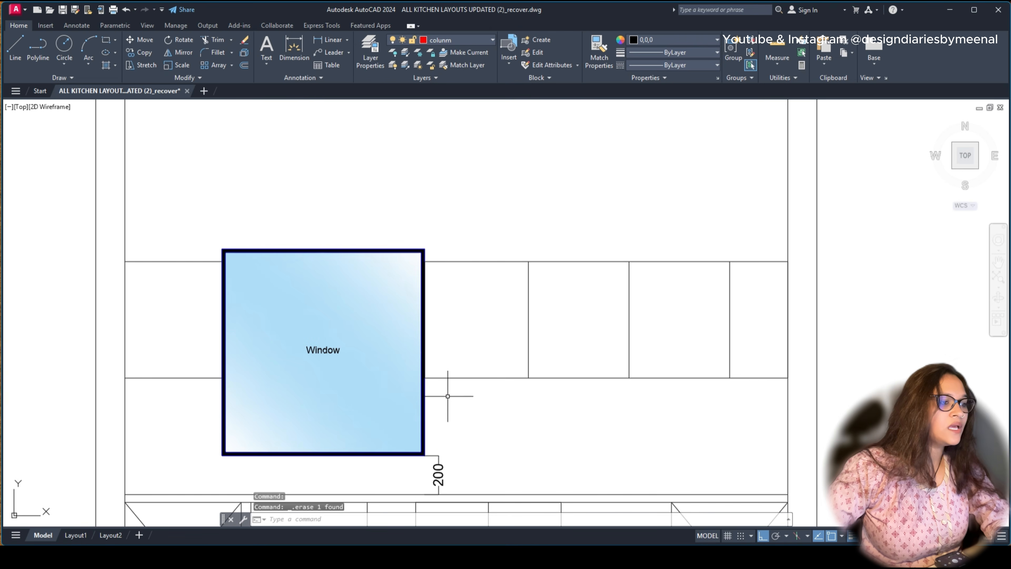
click(452, 443)
click(442, 456)
key(Delete)
scroll(437, 305, down, 2)
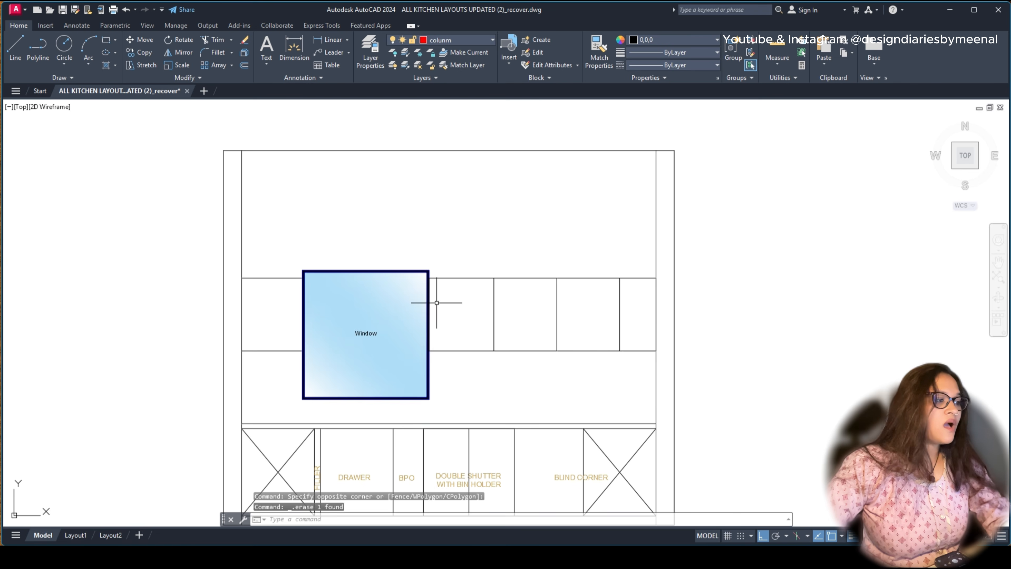
Step: Draw a vertical line along the wall's inner face on the window side, spanning the upper cabinets' height
scroll(279, 293, down, 5)
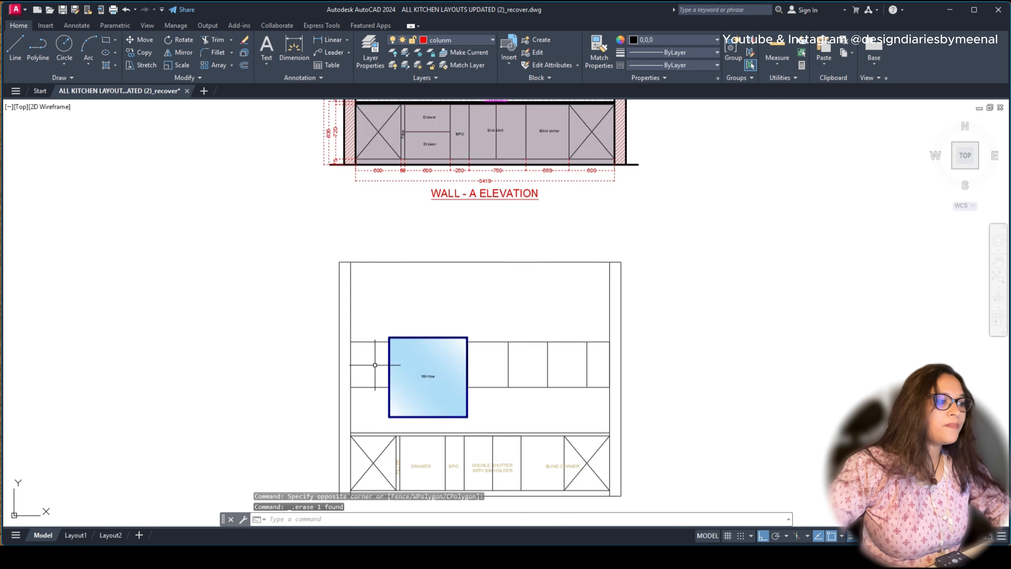
scroll(359, 245, up, 3)
scroll(358, 247, down, 3)
scroll(379, 367, up, 6)
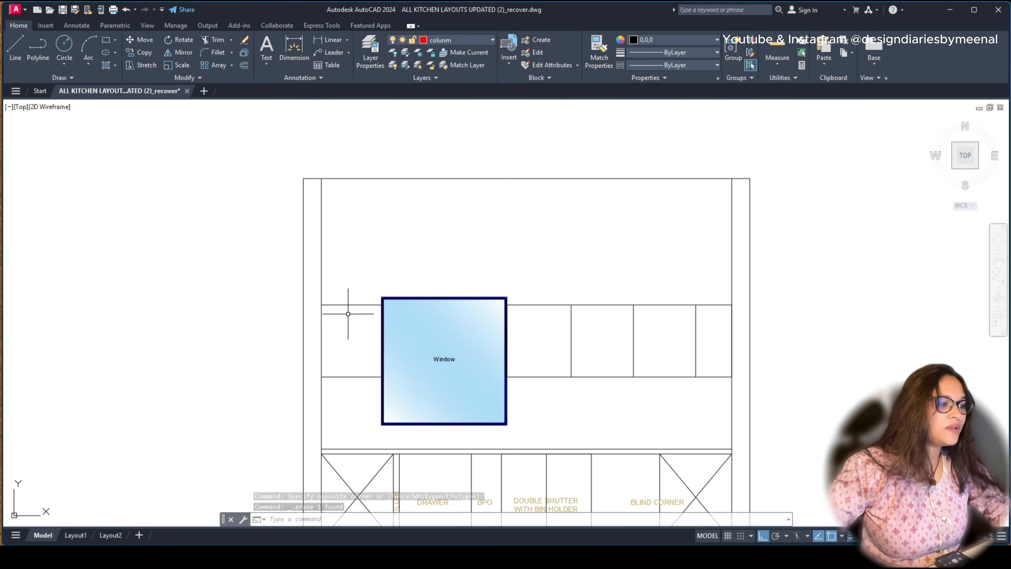
text(l)
key(Return)
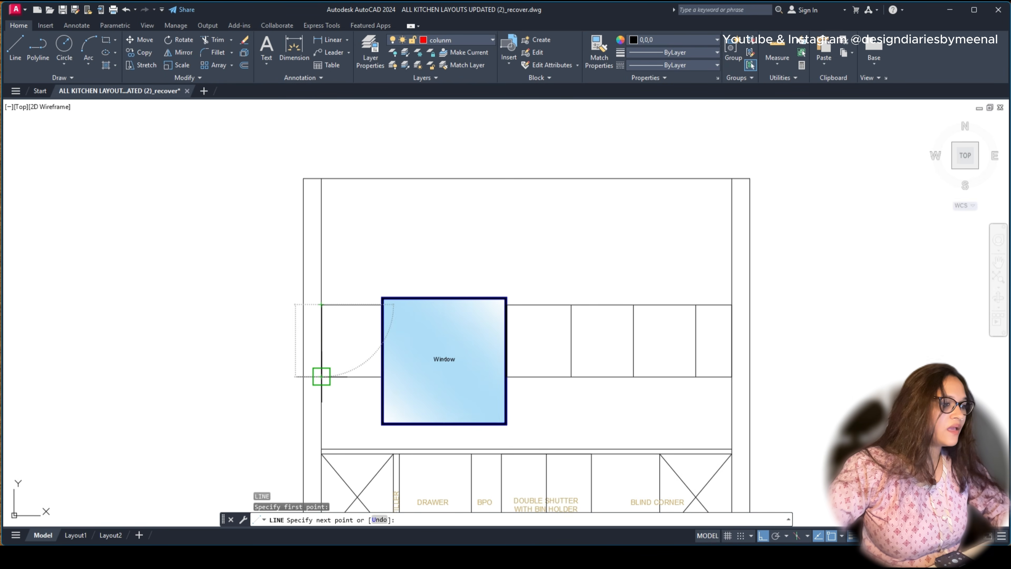
click(322, 363)
key(Escape)
Step: Offset the upper cabinets' wall-side end line 300 towards the window
click(322, 347)
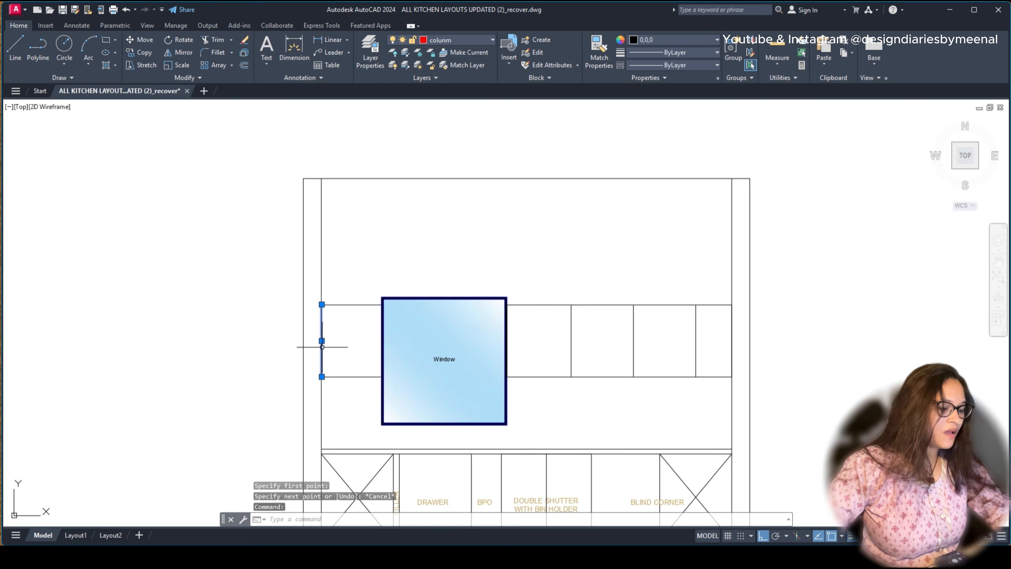
text(o)
key(Return)
text(3)
text(00)
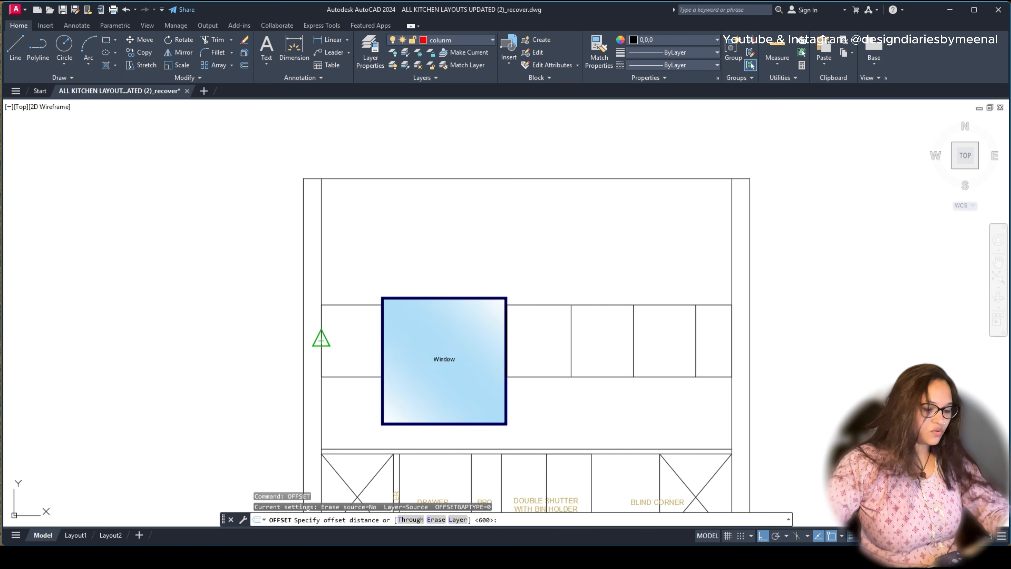
key(Return)
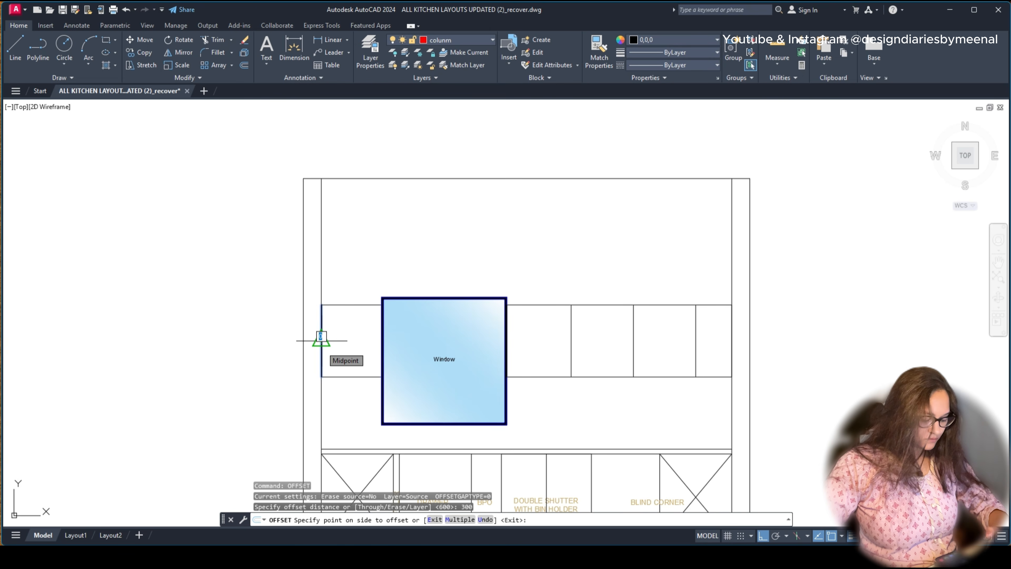
click(361, 345)
key(Escape)
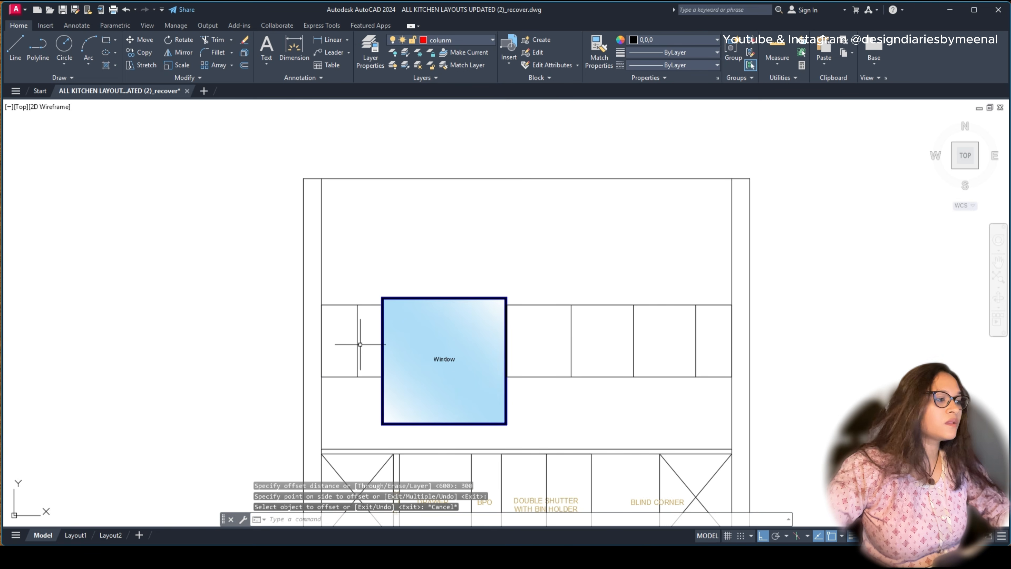
Step: Draw two crossing diagonal lines through the 300 wide upper cabinet between the wall and the window
key(l)
key(Return)
scroll(359, 343, up, 5)
click(370, 231)
scroll(361, 253, down, 3)
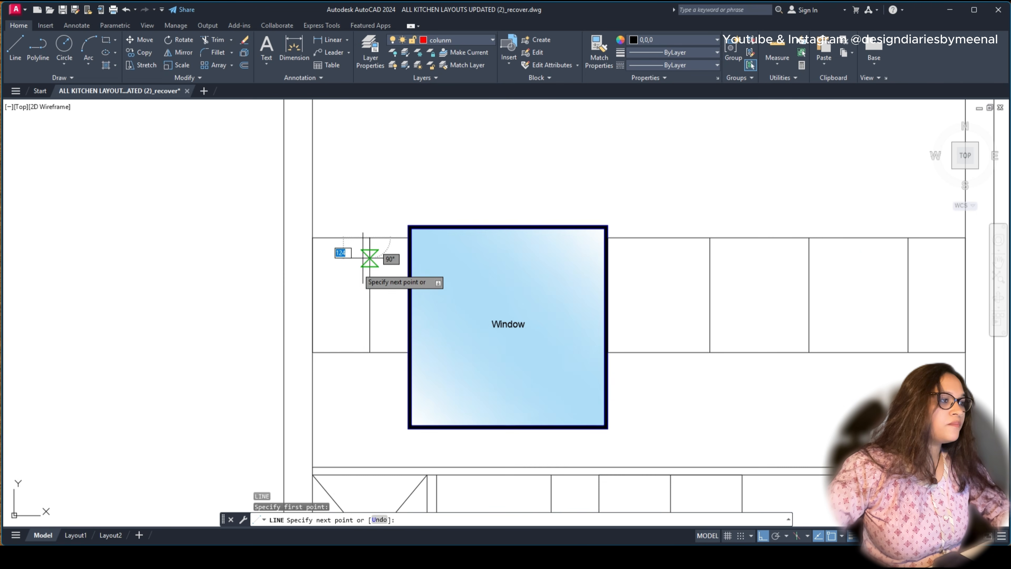
click(312, 352)
key(Return)
key(Return)
click(313, 238)
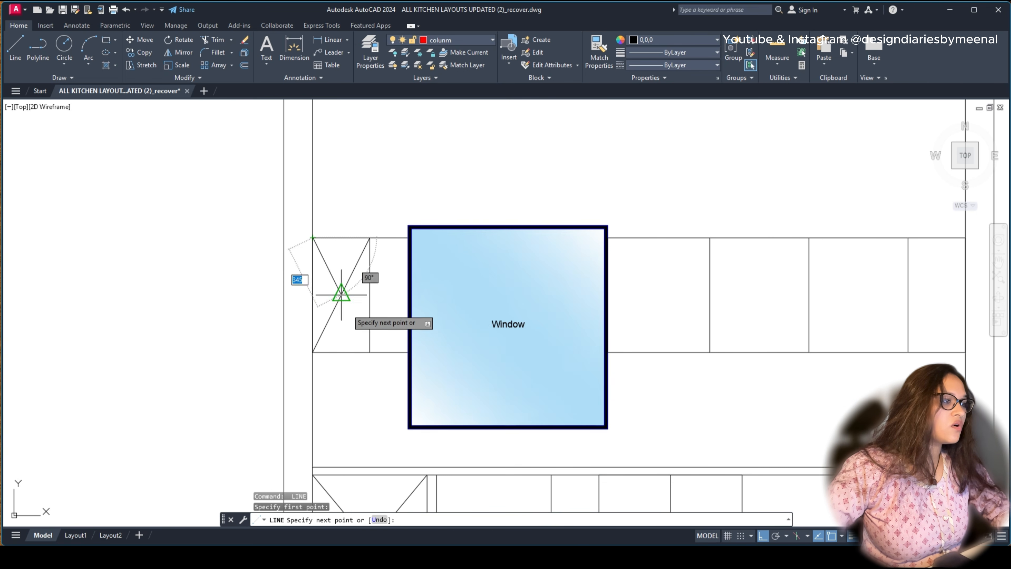
click(370, 353)
key(Escape)
Step: Draw two crossing diagonal lines through the narrow end cabinet against the opposite wall in the upper row
scroll(313, 295, down, 4)
scroll(502, 297, up, 4)
key(Return)
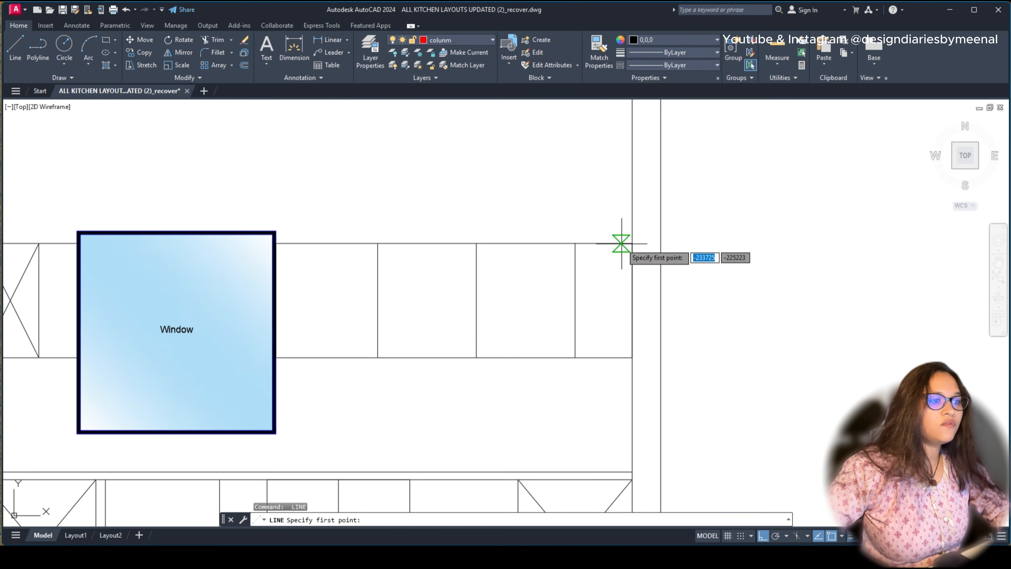
click(632, 242)
click(575, 357)
key(Return)
key(Return)
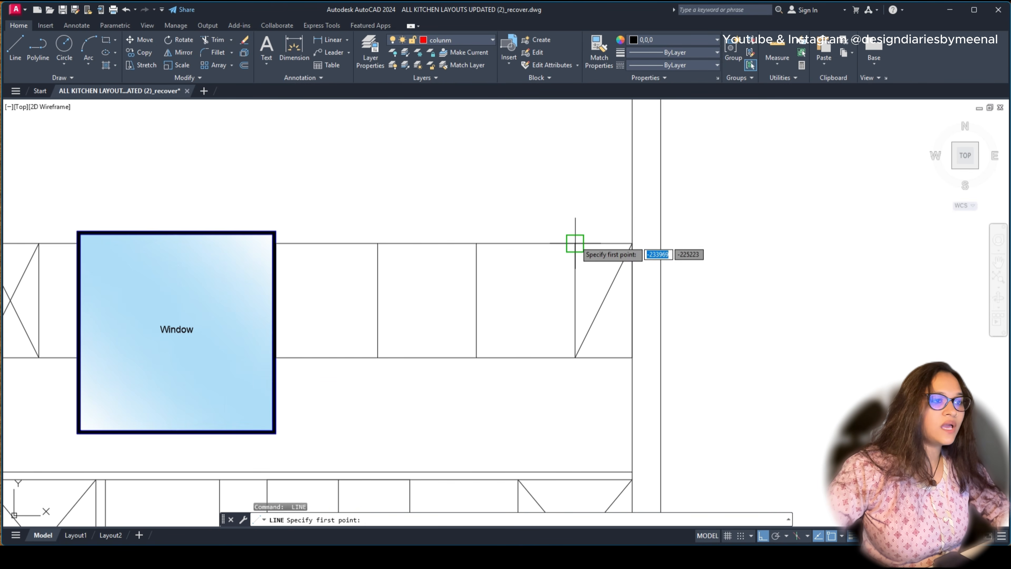
click(576, 244)
key(Escape)
scroll(603, 297, down, 2)
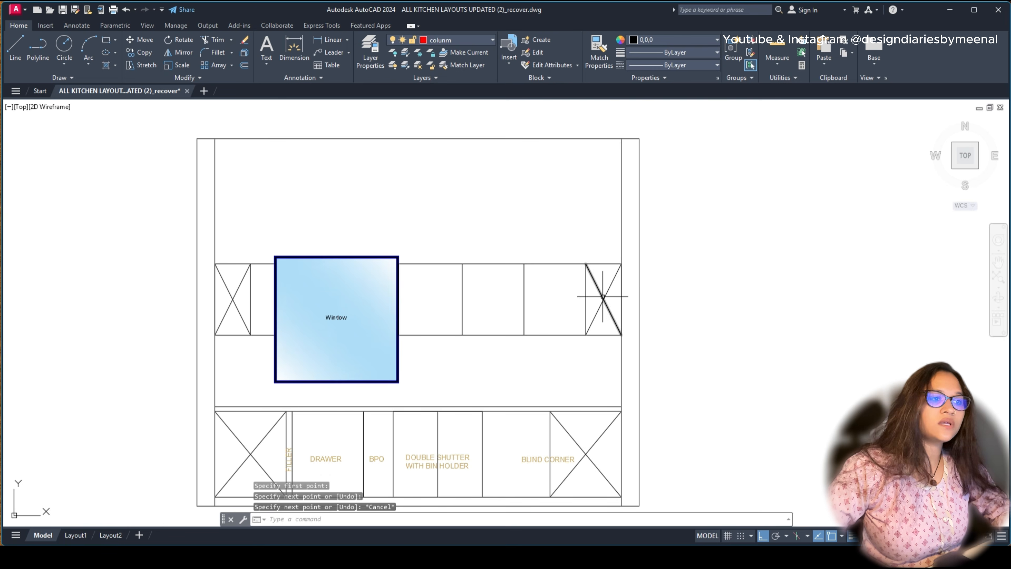
scroll(592, 301, down, 4)
middle_drag(515, 118, 458, 235)
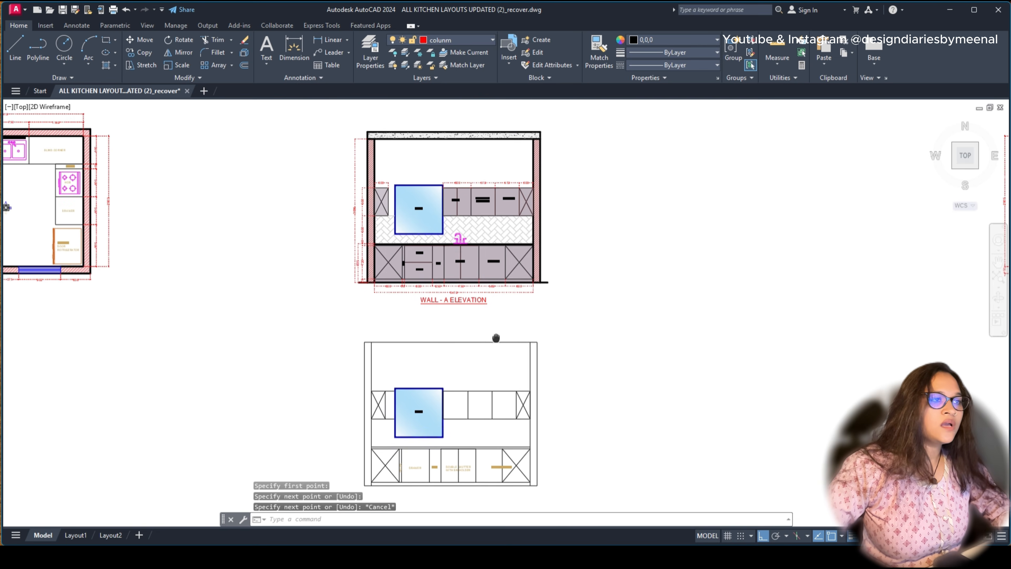
Step: Copy the RO Unit, Single shutter with one shelf and Blind corner labels from the Wall A elevation straight down onto the lower elevation's wall cabinets
scroll(459, 235, up, 4)
click(487, 206)
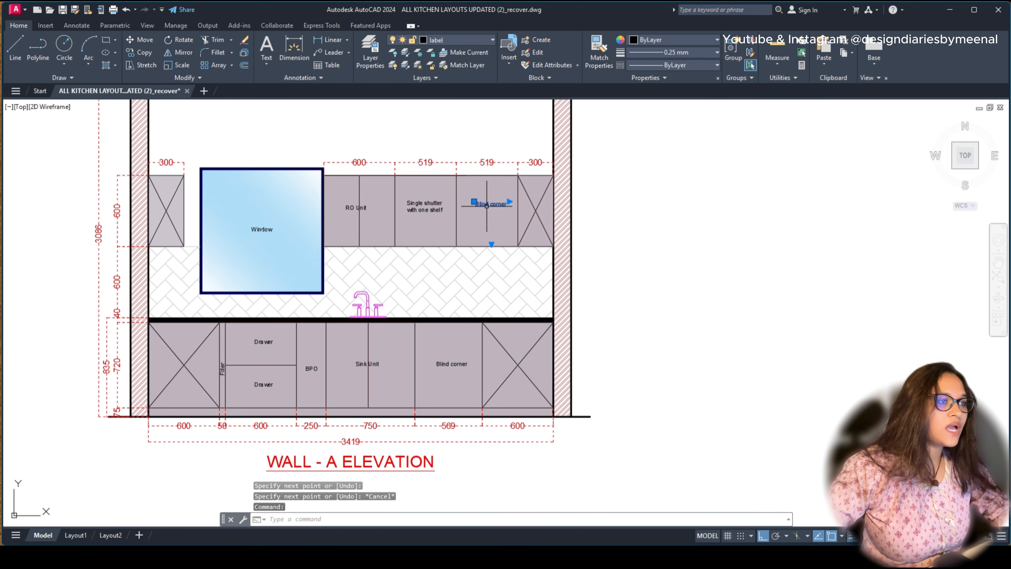
click(415, 207)
click(356, 208)
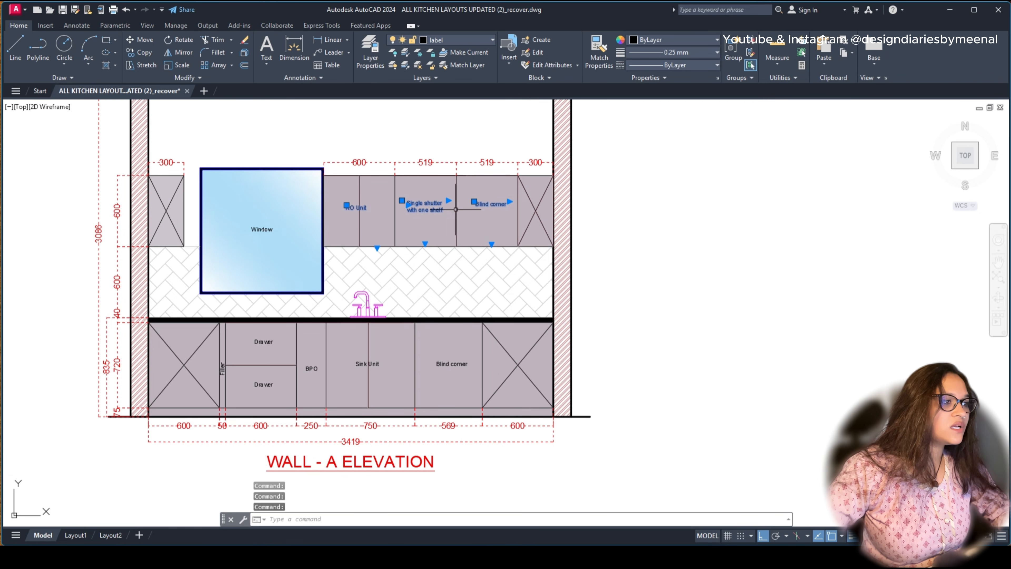
text(co)
key(Return)
click(596, 164)
scroll(595, 168, down, 4)
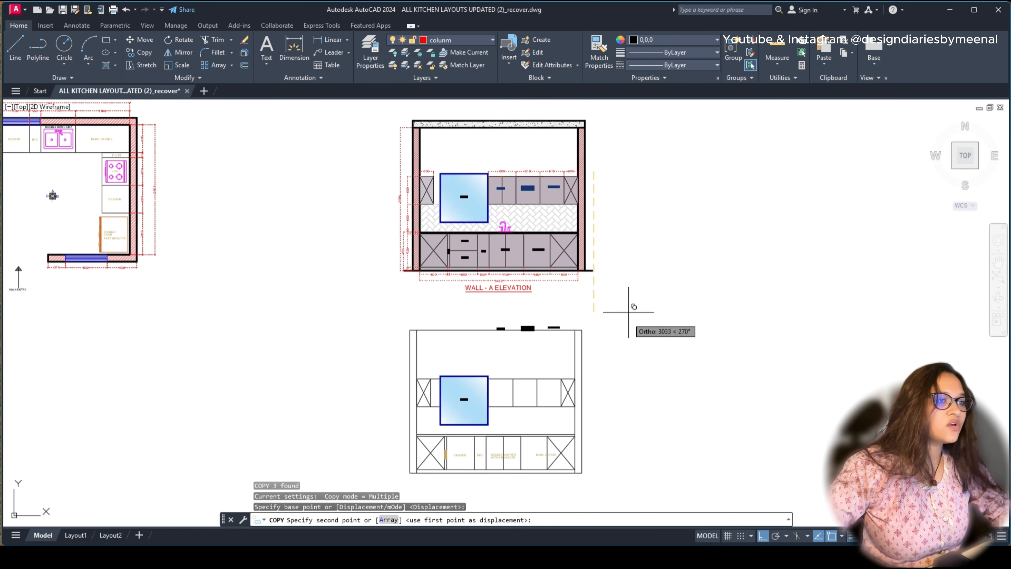
scroll(628, 312, up, 5)
click(611, 375)
key(Escape)
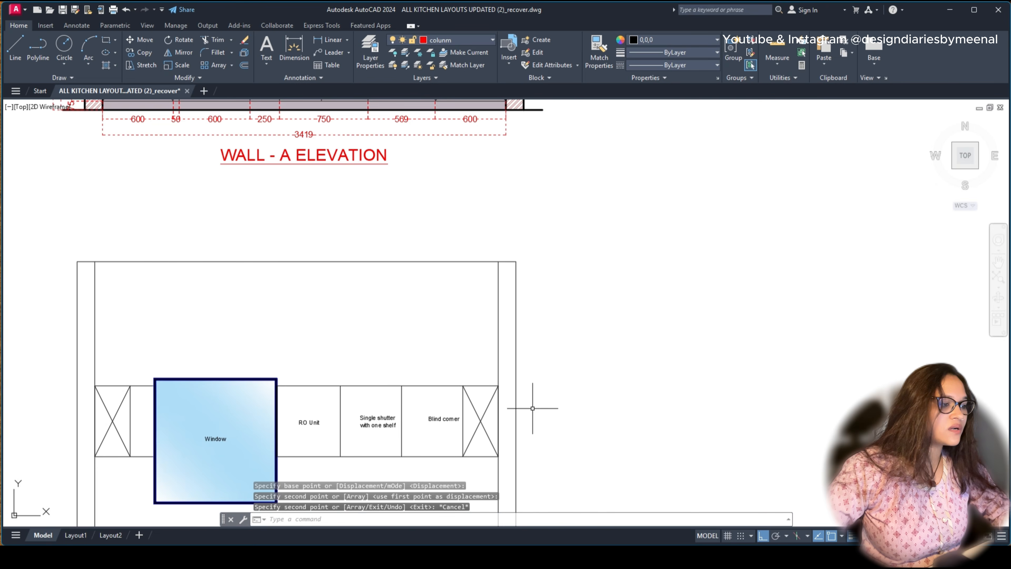
Step: Move the copied "Single shutter with one shelf" label slightly left to centre it in its wall cabinet
scroll(358, 438, up, 5)
click(362, 386)
text(m)
key(Return)
click(406, 305)
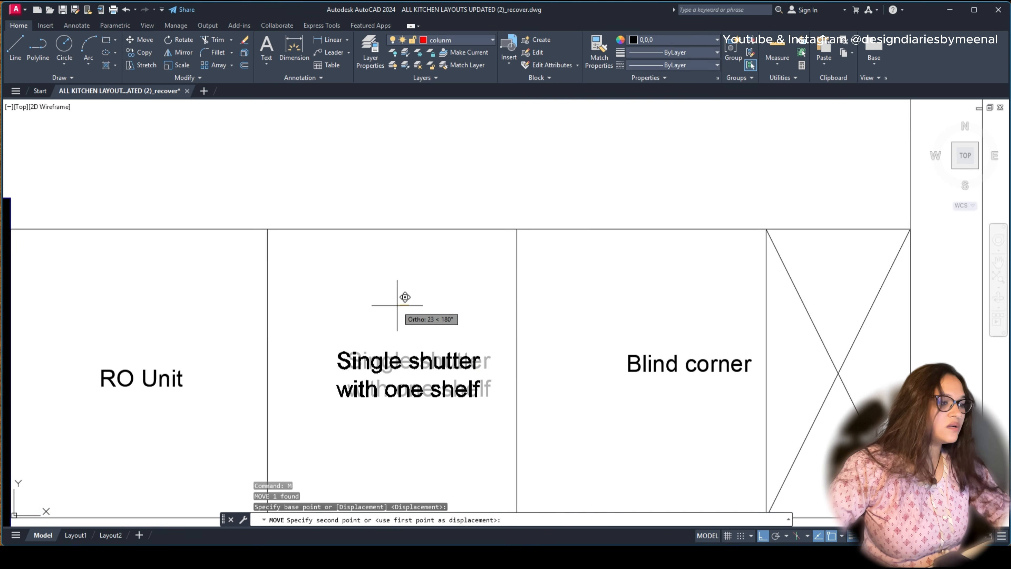
click(397, 305)
Step: Move the copied "Blind corner" label horizontally to the right, toward the crossed corner section of the wall cabinets
click(675, 345)
click(628, 379)
text(m)
key(Return)
click(657, 307)
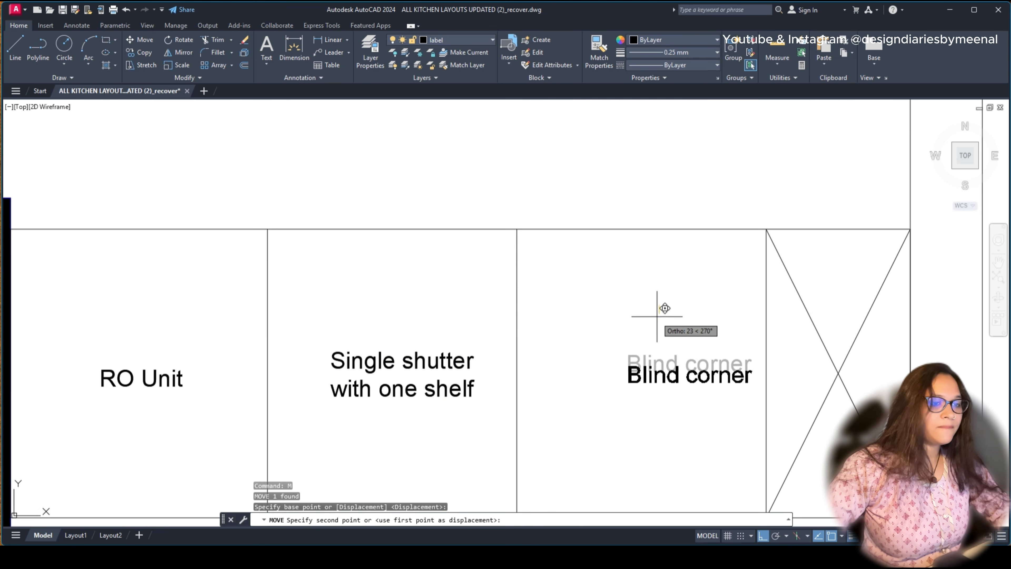
click(710, 313)
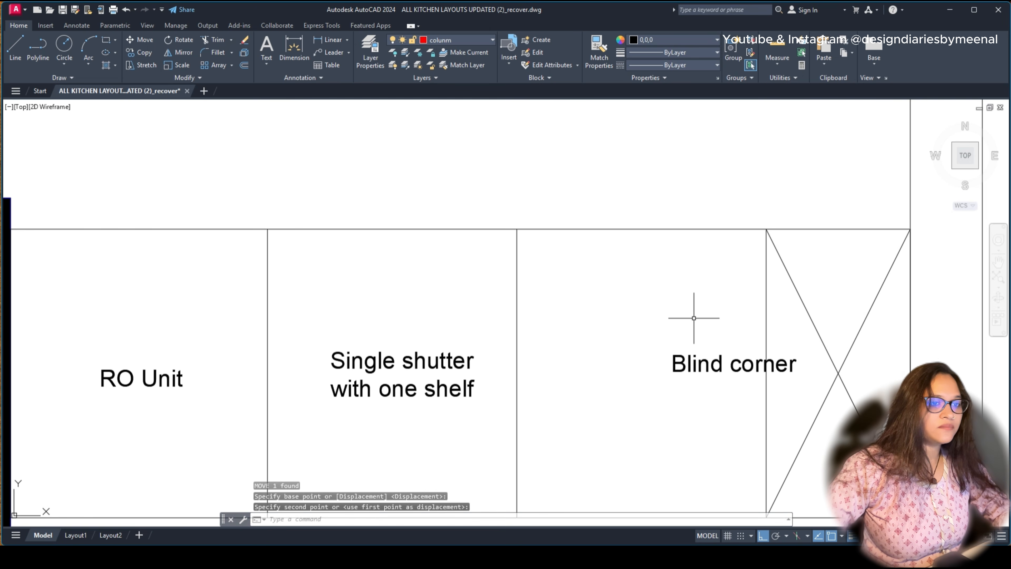
scroll(694, 318, down, 5)
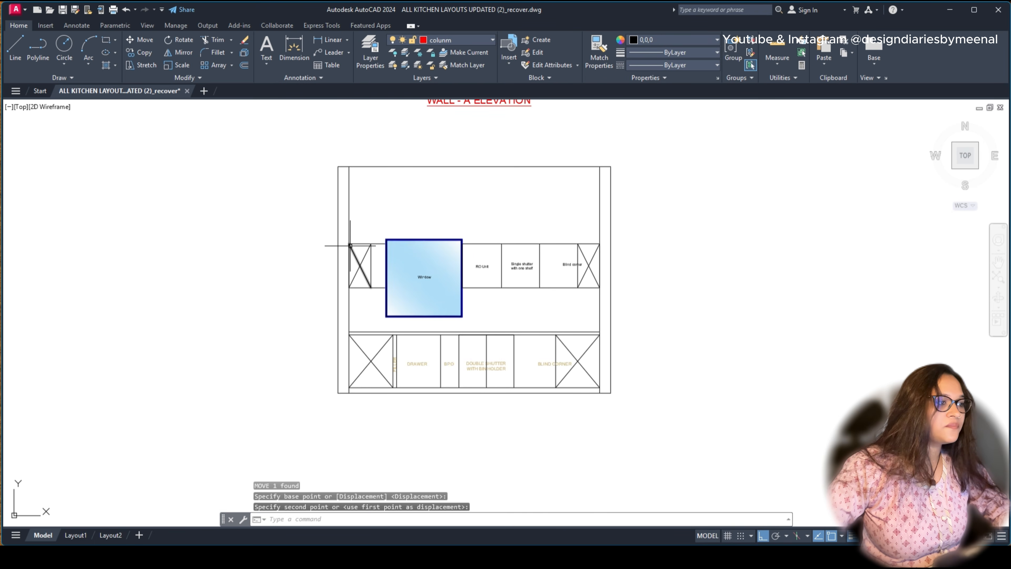
scroll(350, 246, up, 6)
key(Escape)
text(r)
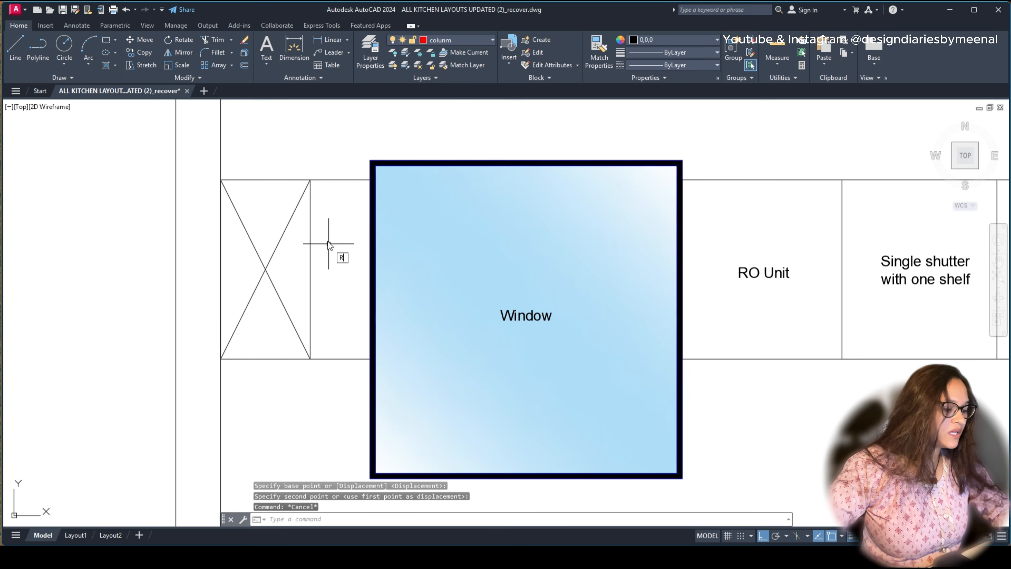
key(Escape)
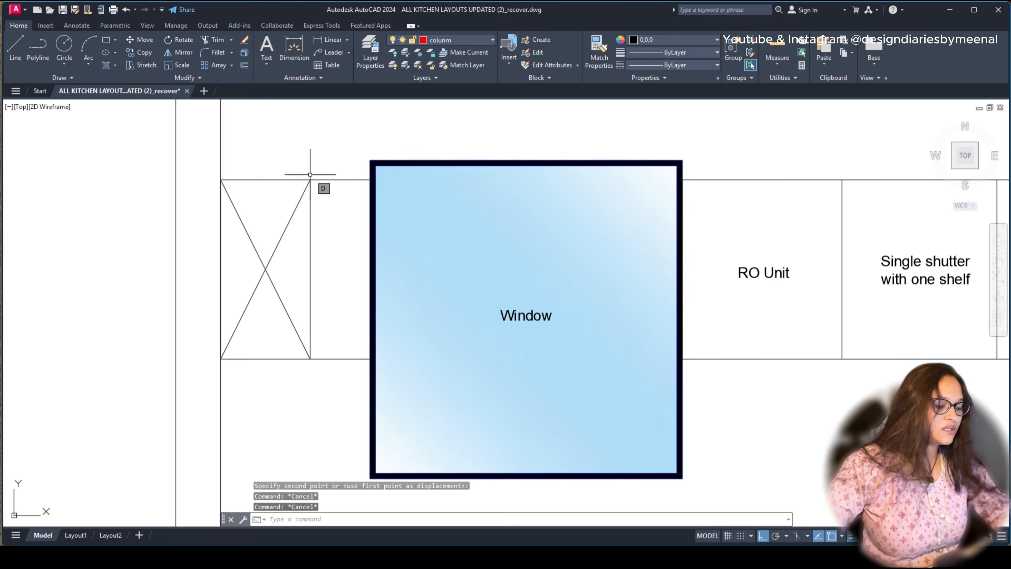
key(Escape)
text(dli)
key(Return)
click(311, 180)
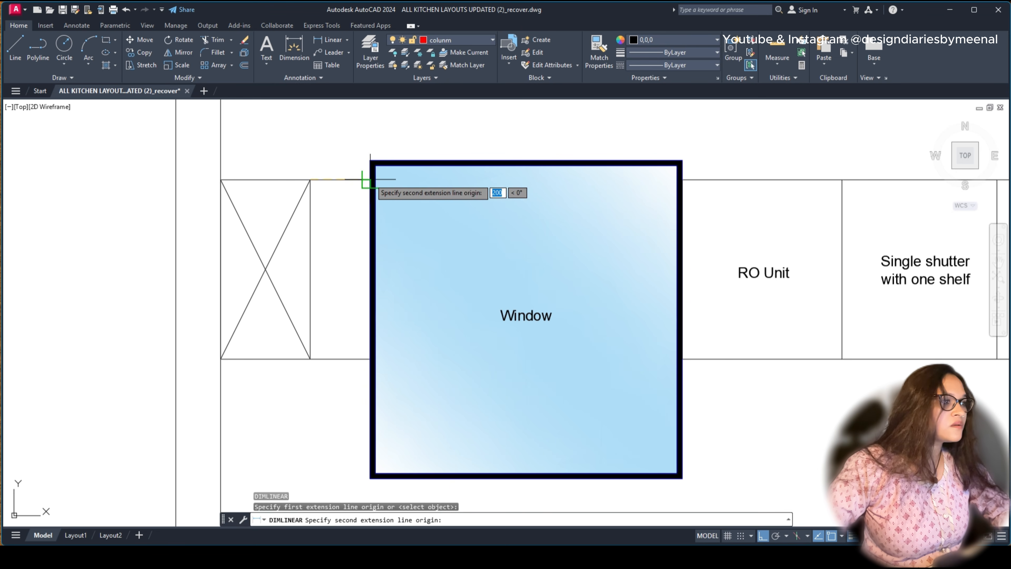
click(370, 180)
key(Escape)
click(328, 163)
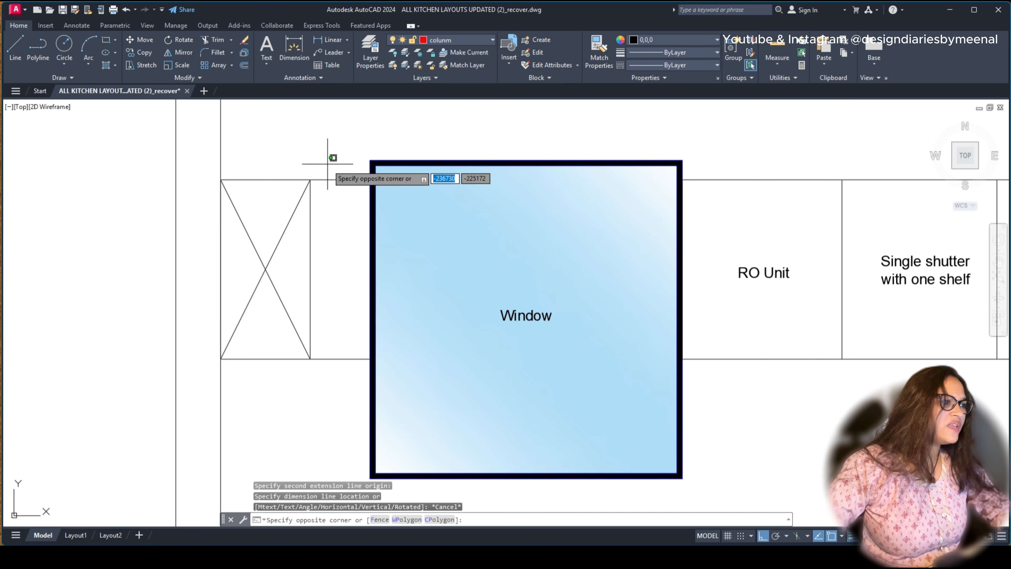
click(324, 216)
key(Escape)
key(Escape)
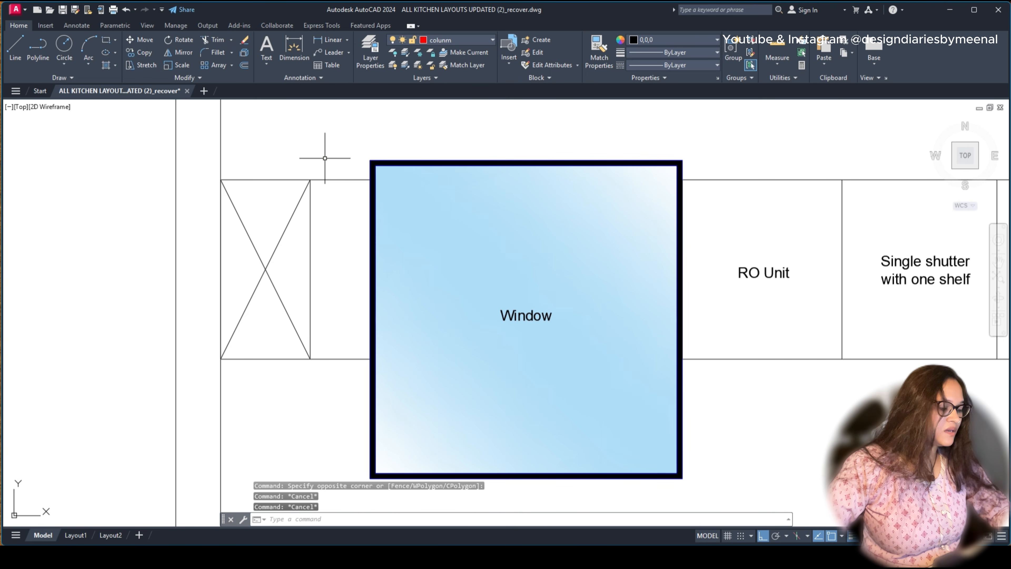
Step: Trim the upper and lower cabinet lines in the gap between the left crossed wall cabinet and the window
text(trr)
key(Return)
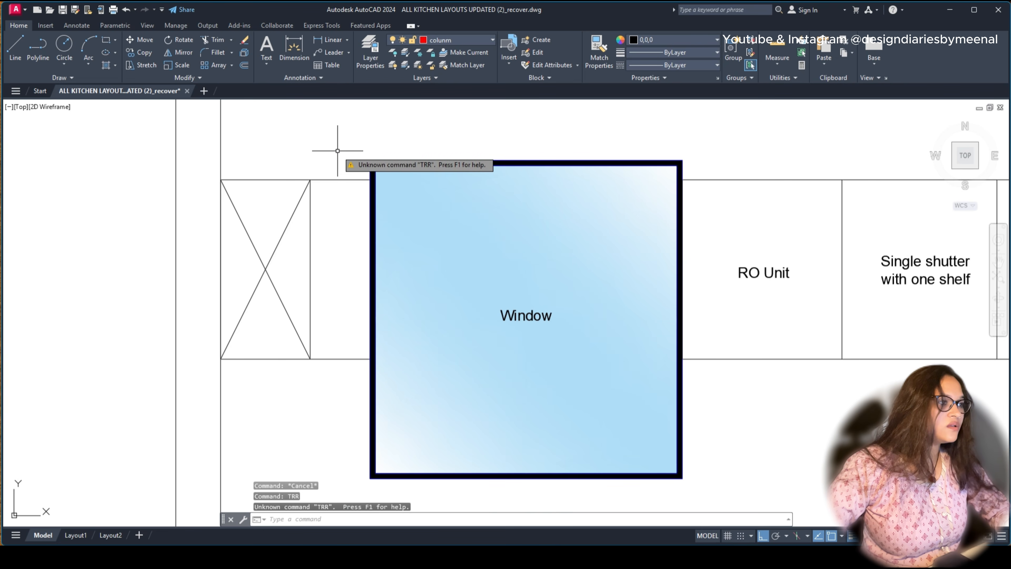
key(Escape)
text(tr)
key(Return)
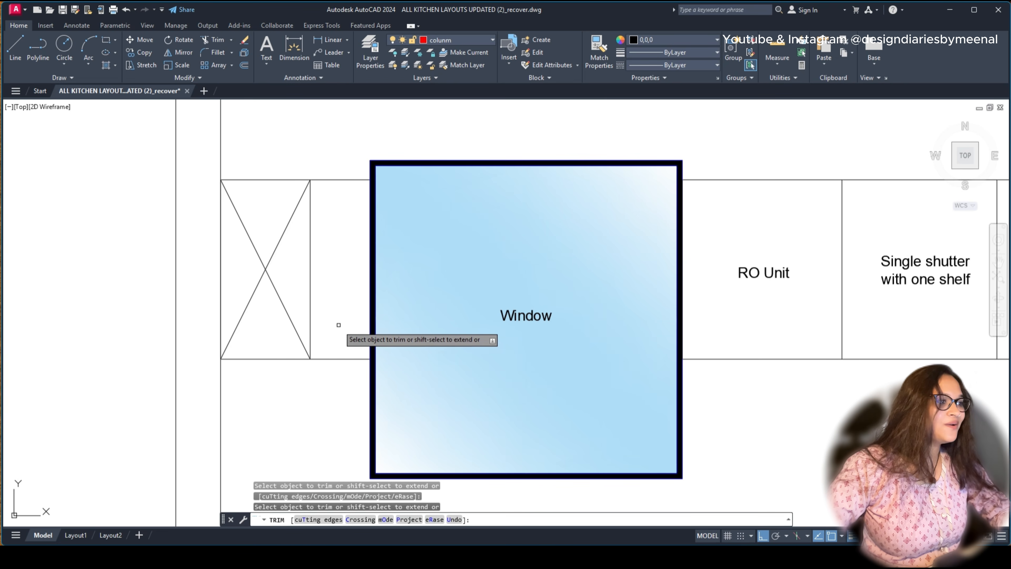
click(340, 364)
click(341, 347)
scroll(336, 213, down, 4)
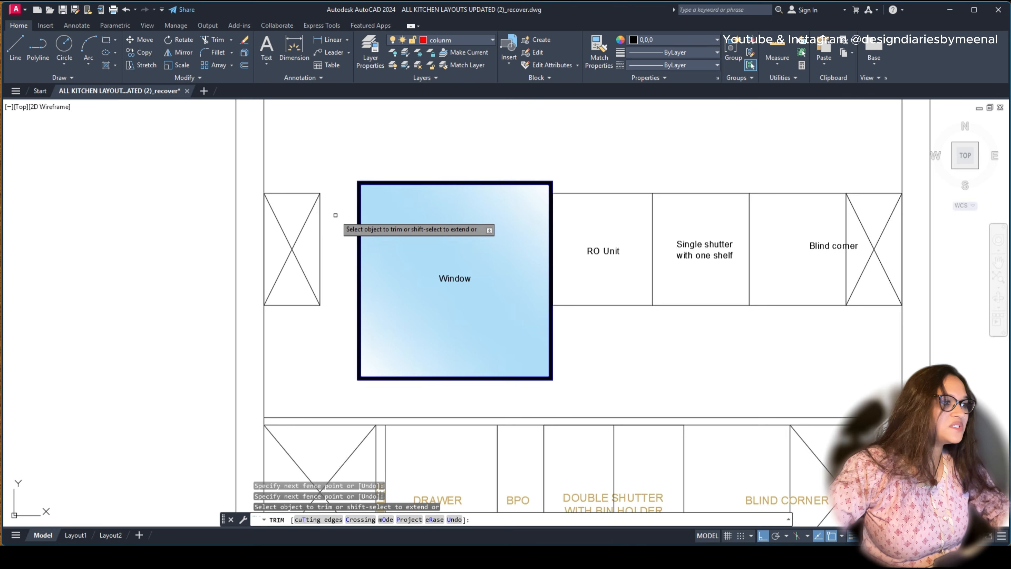
key(Escape)
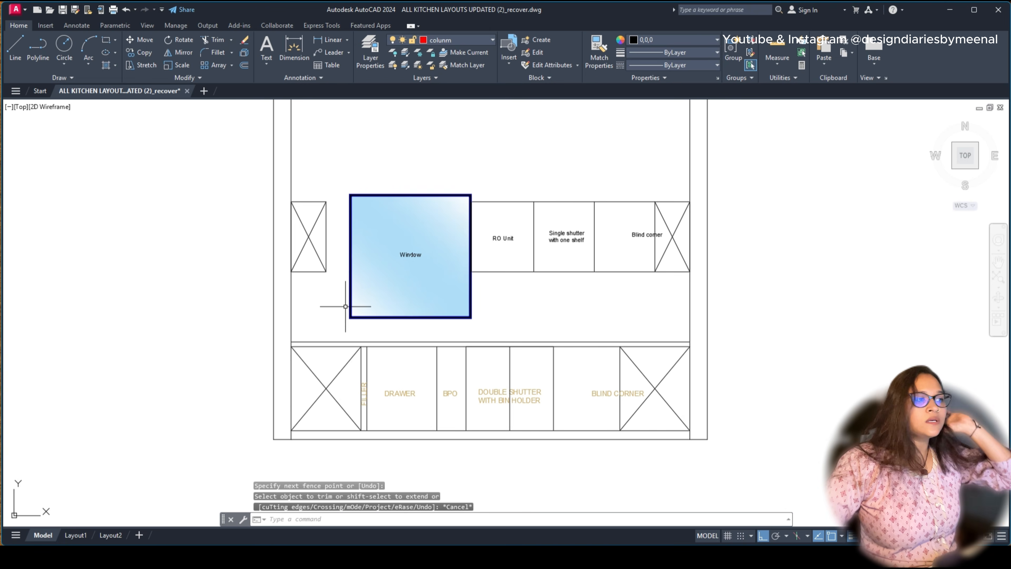
scroll(342, 269, down, 2)
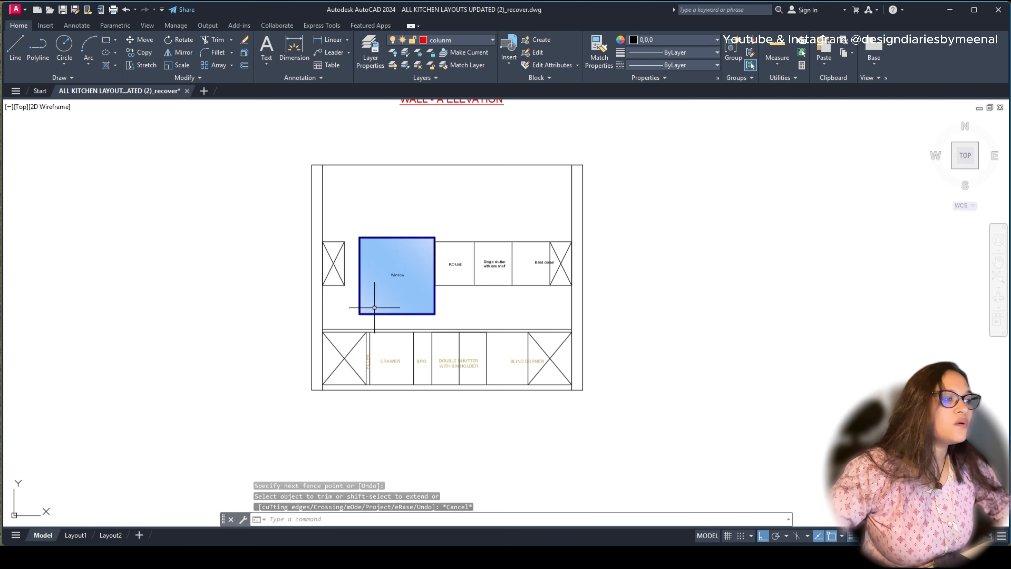
Step: Draw a horizontal line from the left wall cabinet's lower right corner to the window's edge
scroll(345, 283, up, 5)
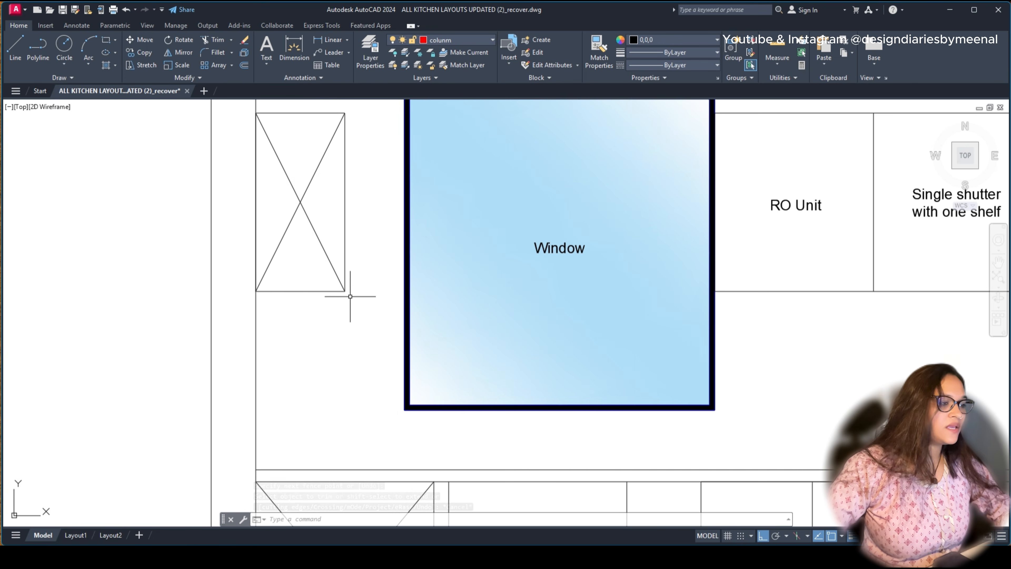
text(l)
key(Return)
click(345, 291)
key(Escape)
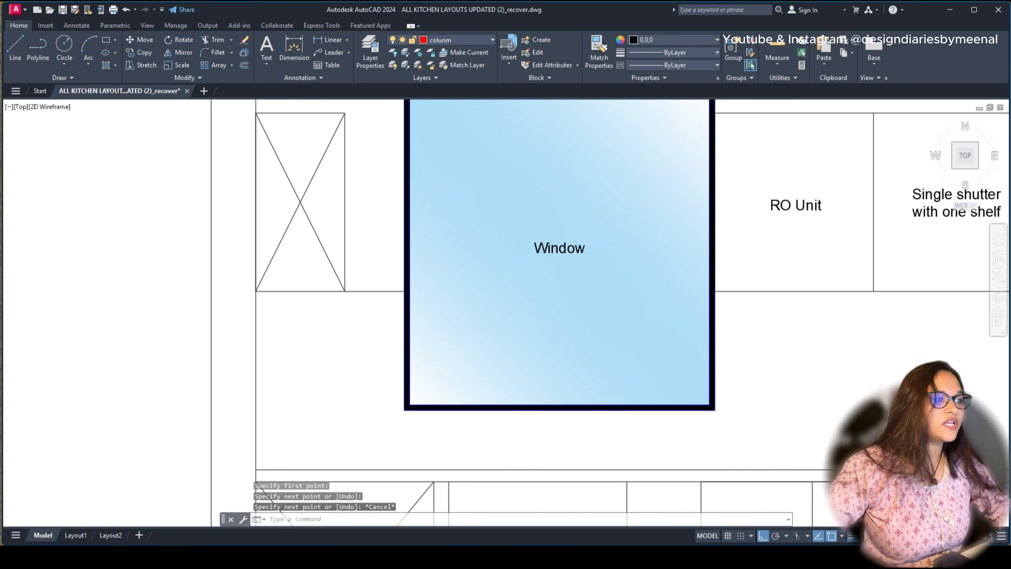
scroll(331, 315, down, 4)
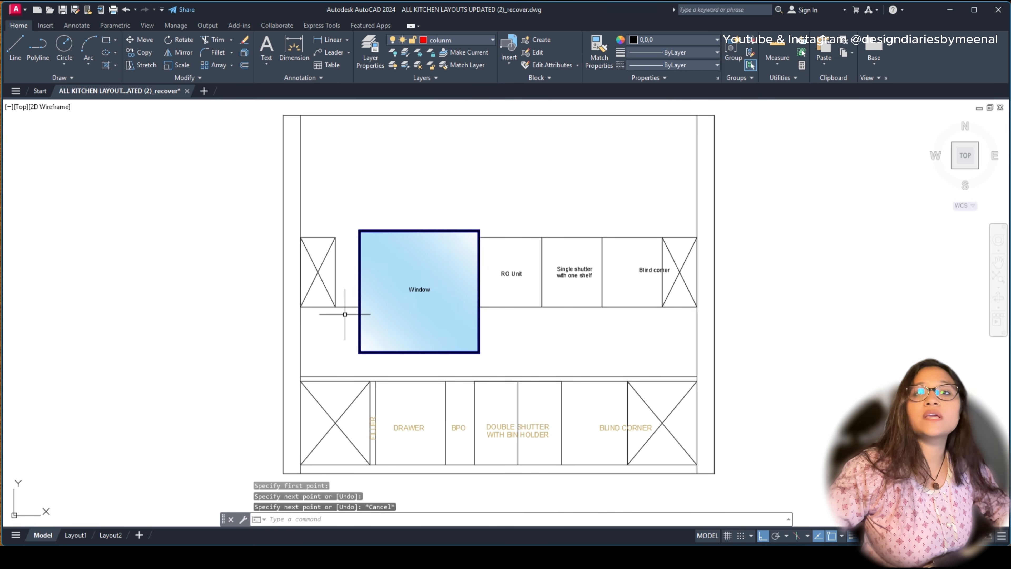
Step: Match the properties of the Wall A elevation's floor line onto the lower elevation's side walls, floor line and ceiling line
scroll(345, 314, down, 2)
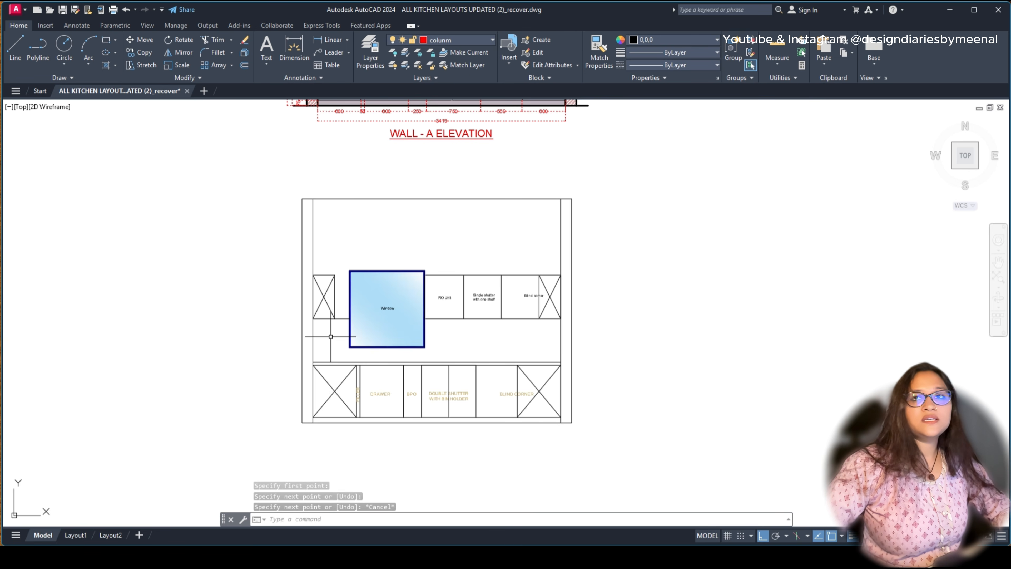
scroll(331, 337, down, 2)
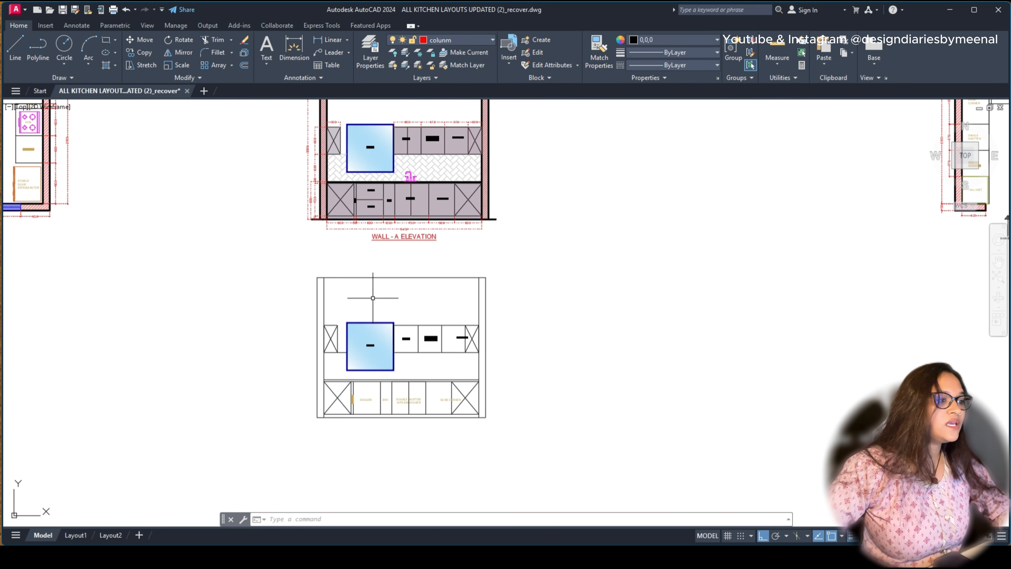
text(ma)
key(Return)
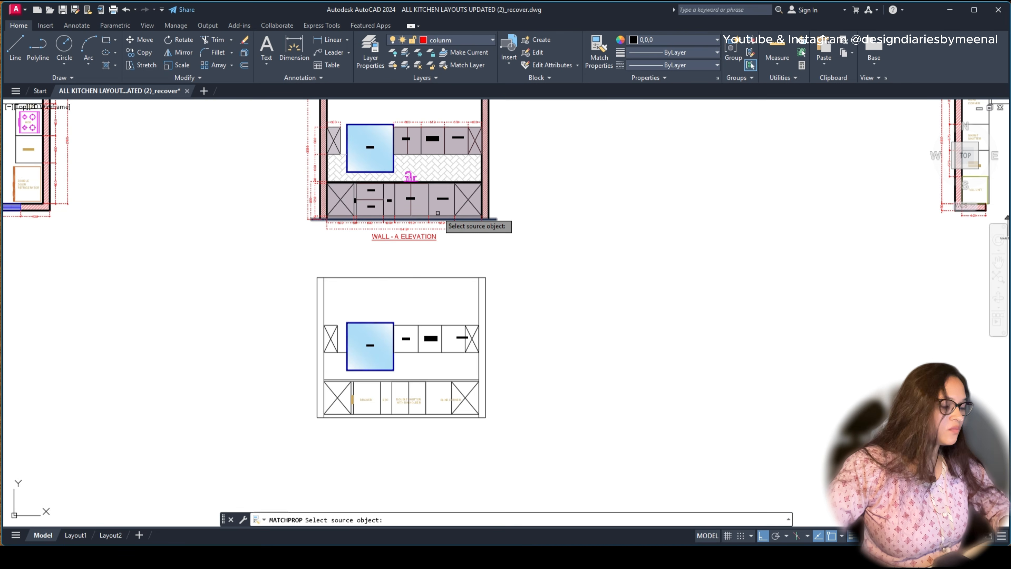
click(494, 219)
click(492, 294)
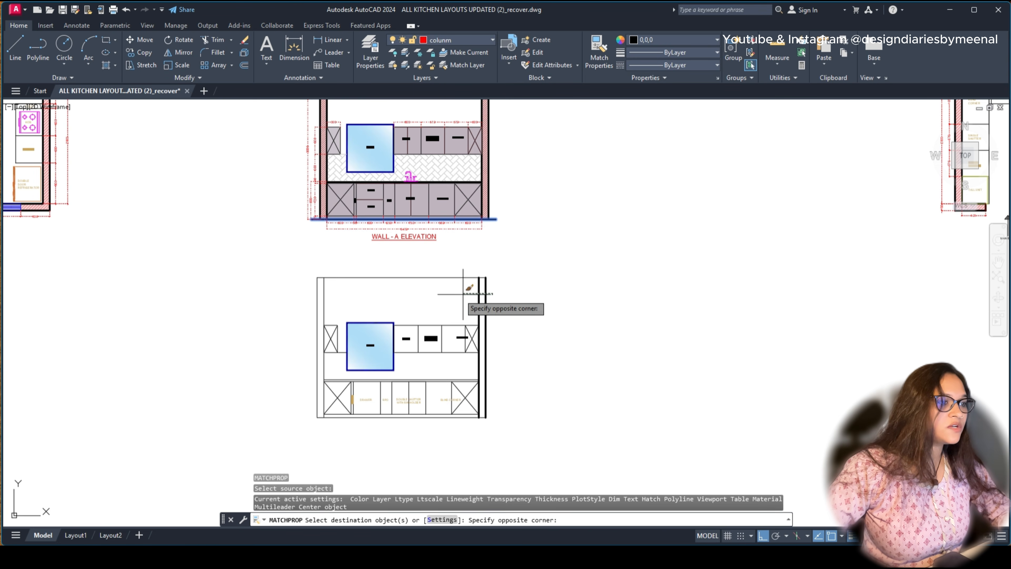
click(465, 292)
click(341, 293)
click(293, 304)
scroll(377, 412, up, 2)
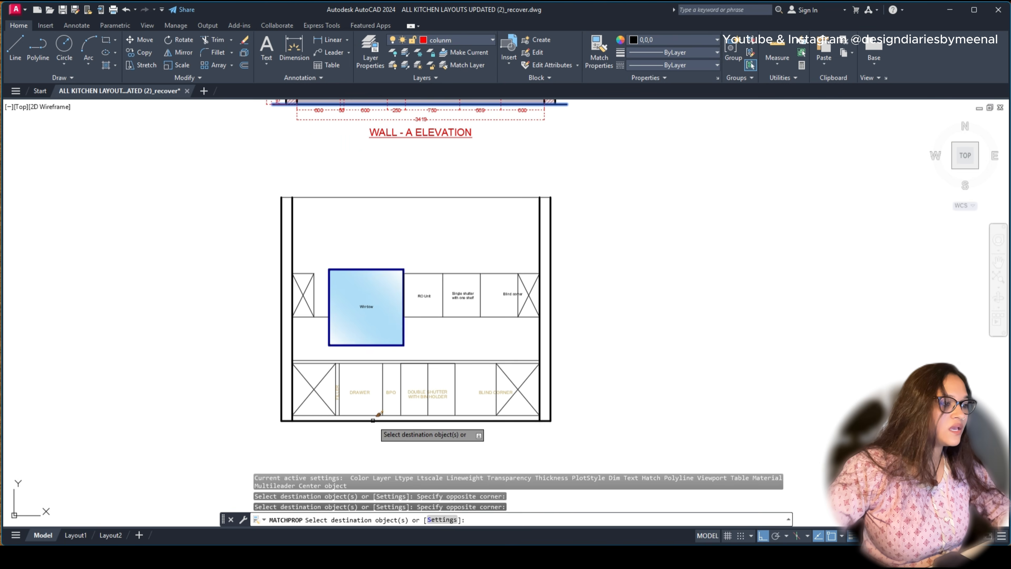
click(373, 417)
click(369, 190)
click(348, 222)
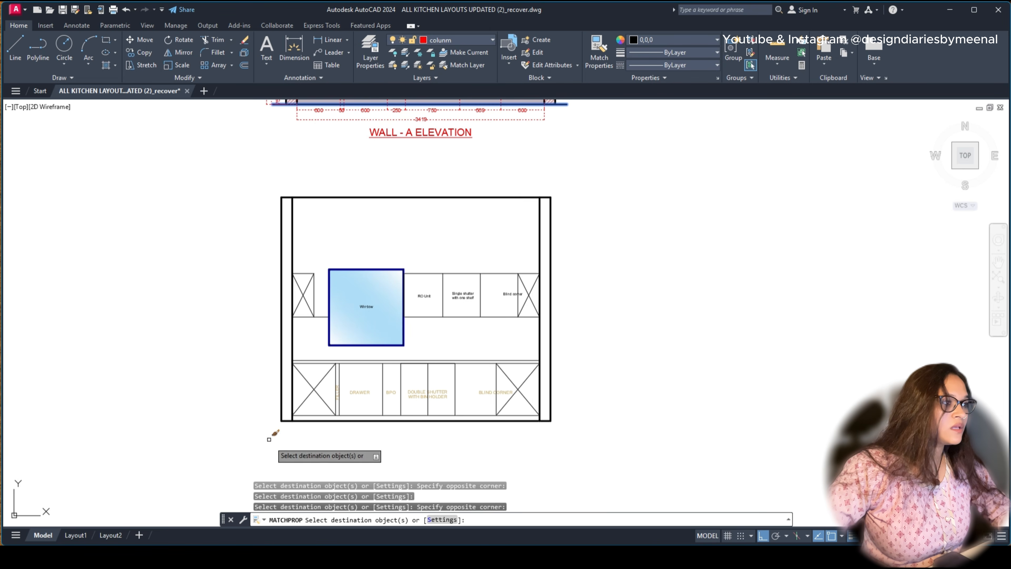
scroll(292, 422, up, 4)
key(Escape)
Step: Stretch the lower elevation's floor line outward past both side walls
click(307, 413)
click(303, 422)
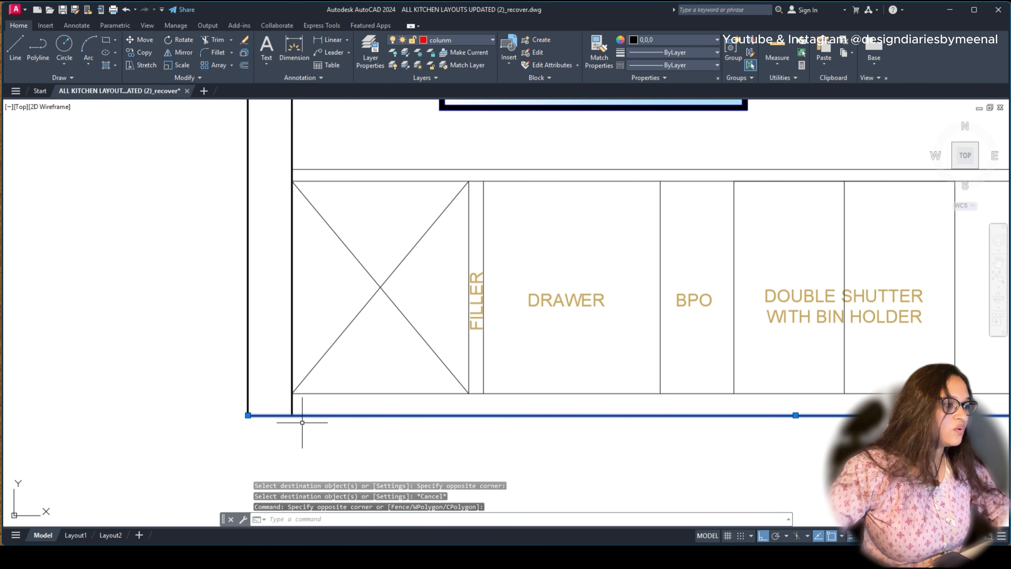
click(248, 415)
scroll(228, 426, down, 4)
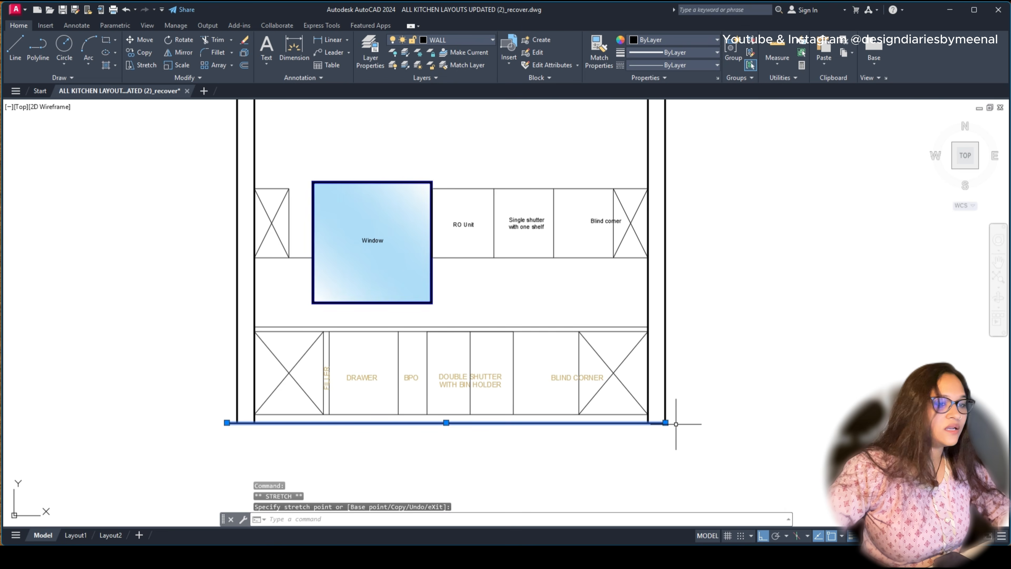
scroll(548, 345, down, 4)
scroll(447, 228, up, 6)
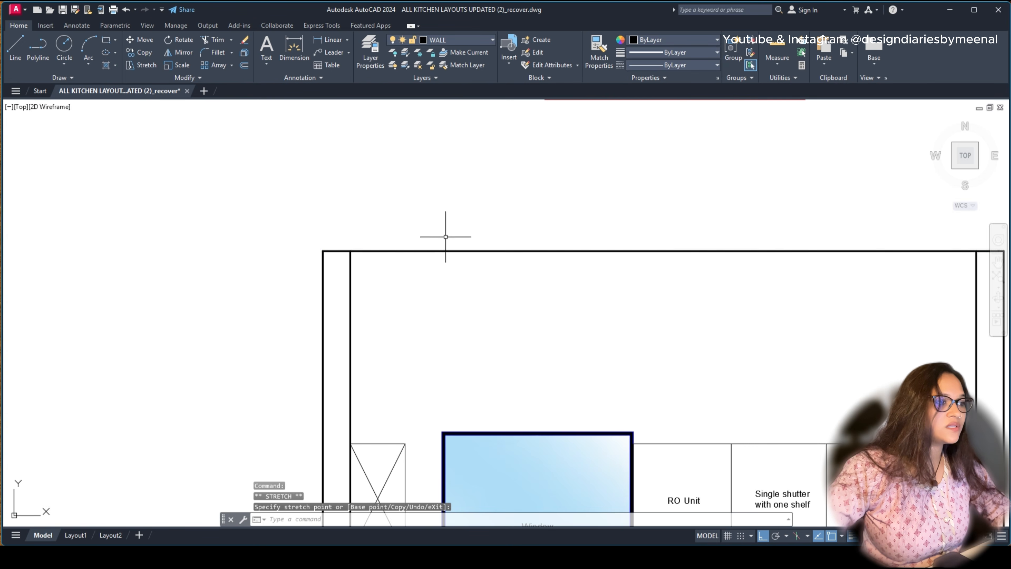
key(Escape)
Step: Stretch the left end of the lower elevation's ceiling line outward past the left wall
click(447, 229)
click(401, 279)
click(323, 251)
click(297, 253)
scroll(298, 269, down, 4)
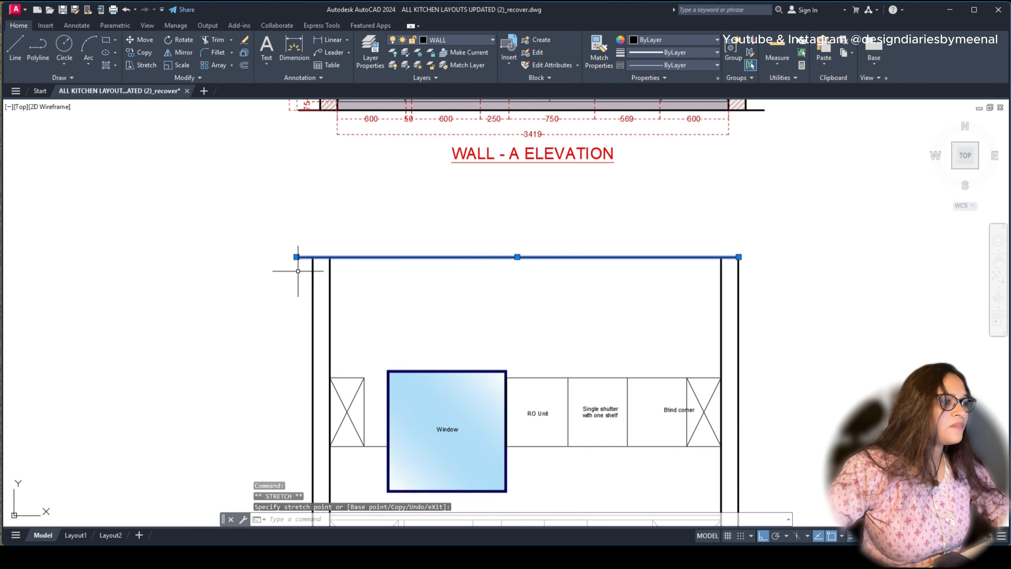
key(Escape)
Step: Stretch the right end of the lower elevation's ceiling line outward past the right wall
scroll(557, 260, up, 6)
click(439, 227)
click(403, 279)
click(495, 271)
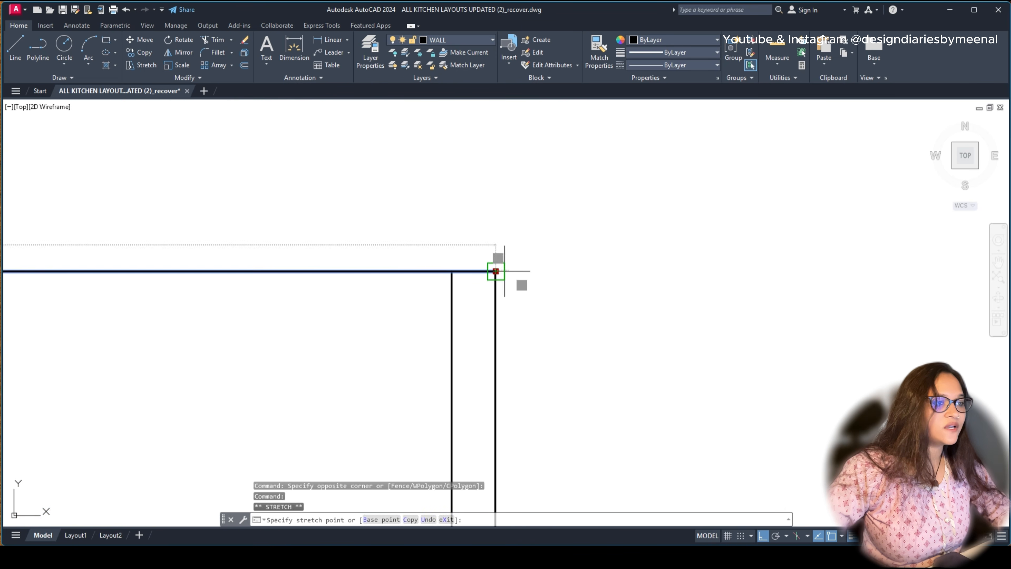
click(529, 271)
key(Escape)
scroll(576, 238, down, 5)
scroll(560, 247, down, 3)
scroll(523, 248, up, 3)
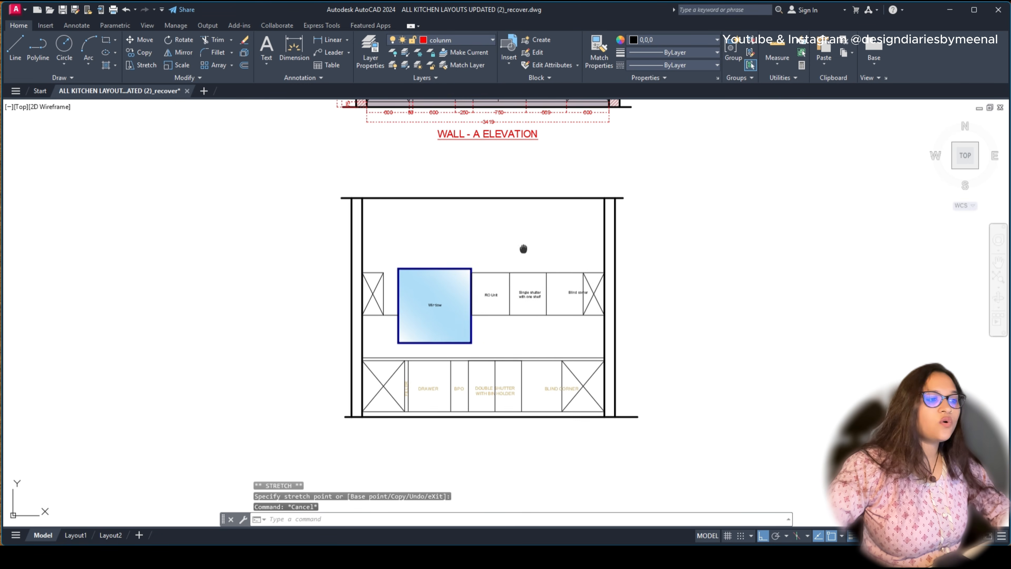
scroll(390, 366, up, 2)
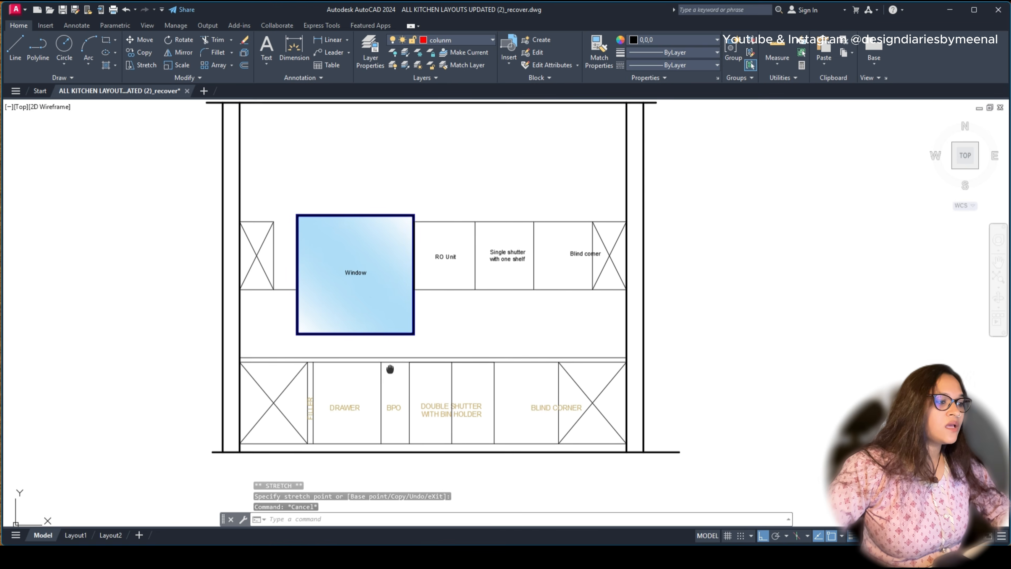
scroll(463, 254, down, 4)
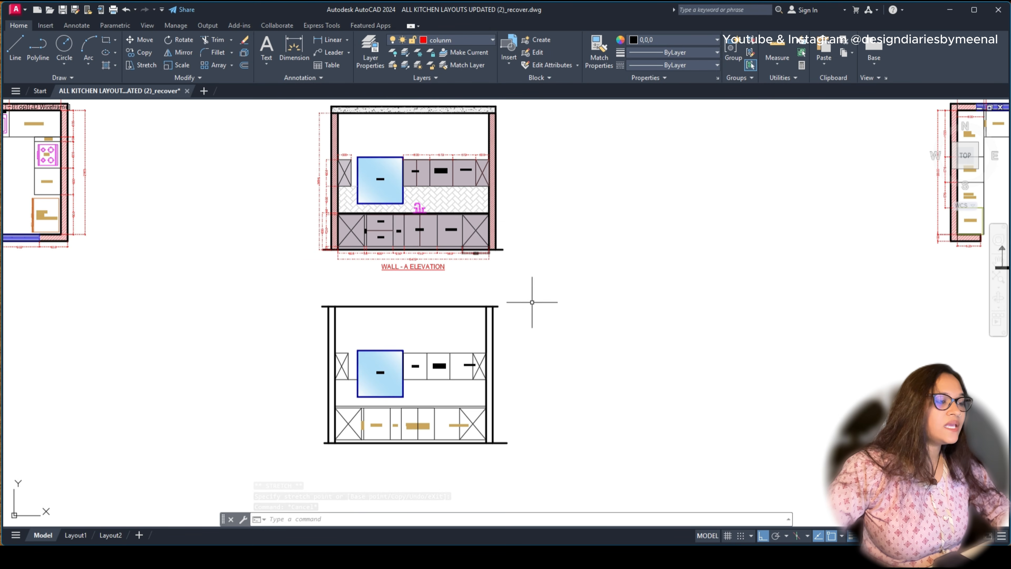
Step: Examine the finished layout plan and the Wall A, B and D elevations inside the blue-framed reference sheet
middle_drag(570, 365, 437, 331)
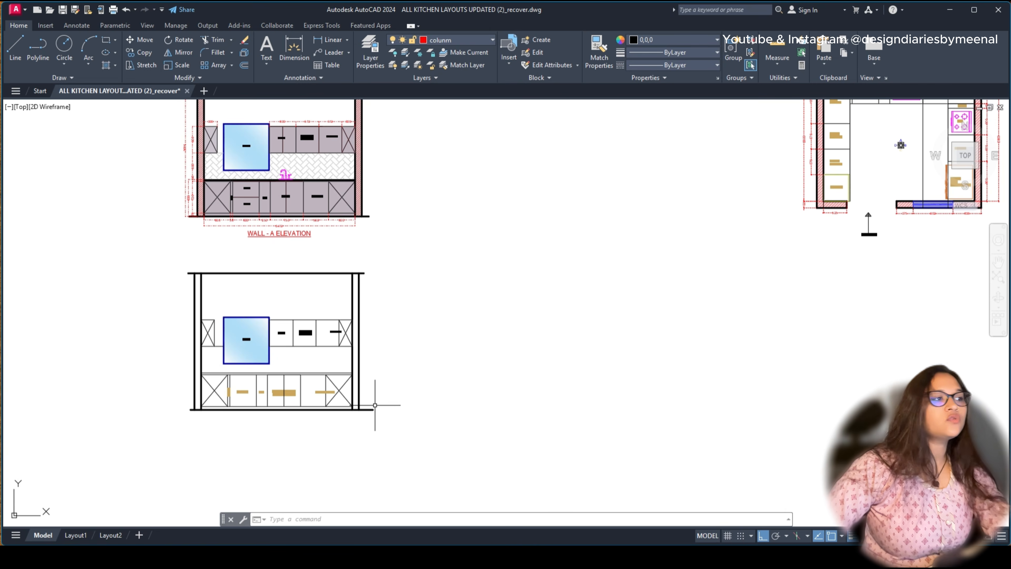
scroll(402, 310, down, 4)
mouse_move(454, 255)
middle_down()
mouse_move(603, 338)
mouse_move(670, 391)
middle_up()
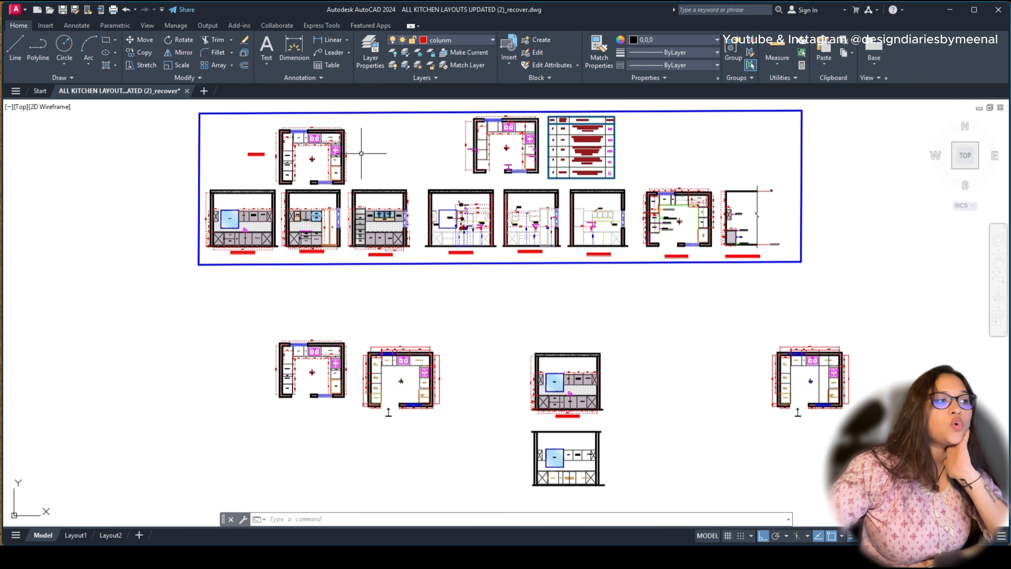
middle_drag(425, 144, 441, 208)
scroll(440, 207, up, 5)
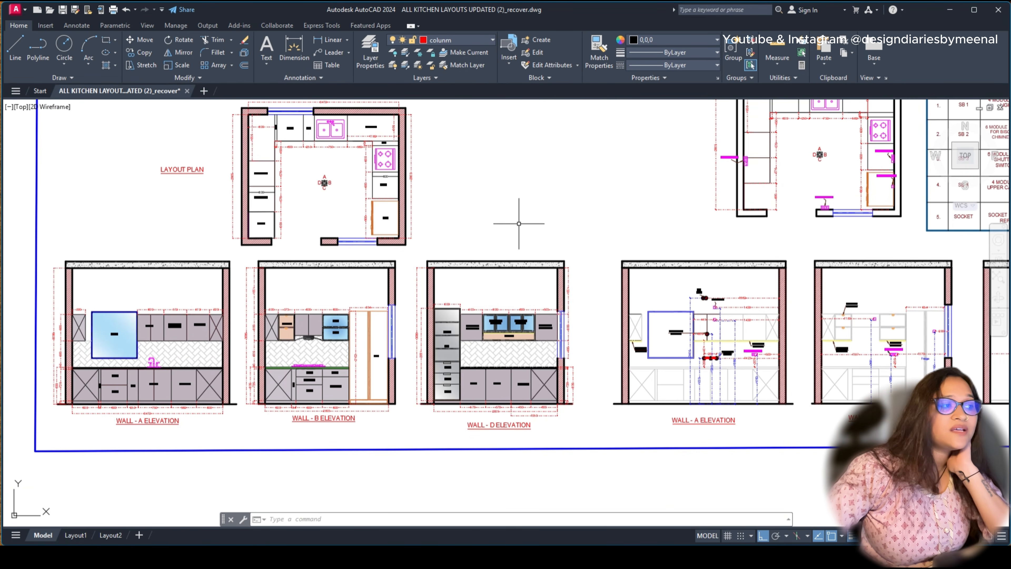
scroll(519, 224, down, 4)
scroll(359, 244, up, 5)
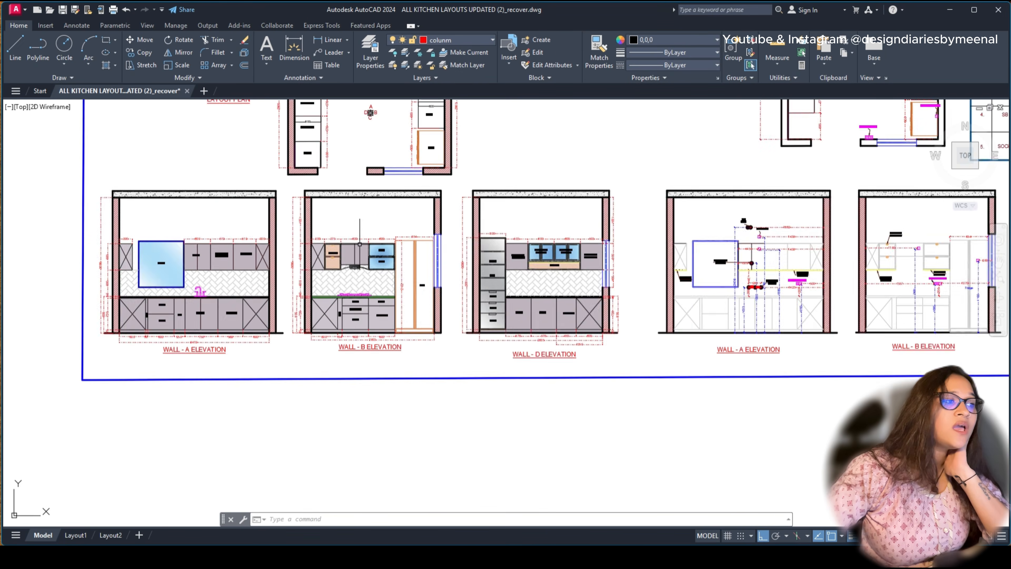
scroll(359, 243, up, 2)
scroll(360, 244, down, 4)
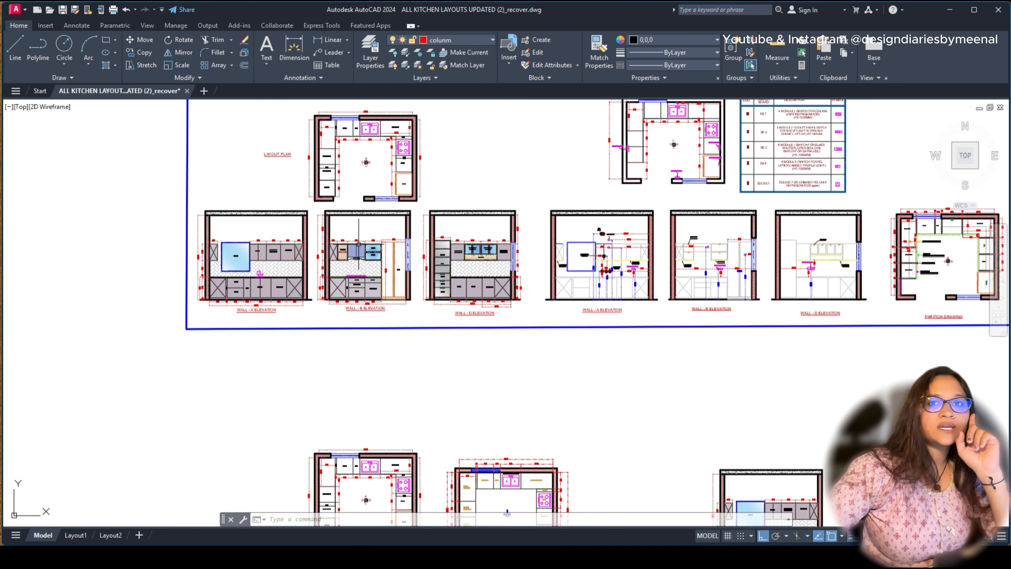
scroll(359, 244, down, 2)
middle_drag(581, 366, 412, 276)
Step: Compare the lower elevation with the finished Wall A elevation and its backsplash hatch, and examine the dimensioned service-point elevations
scroll(450, 371, up, 4)
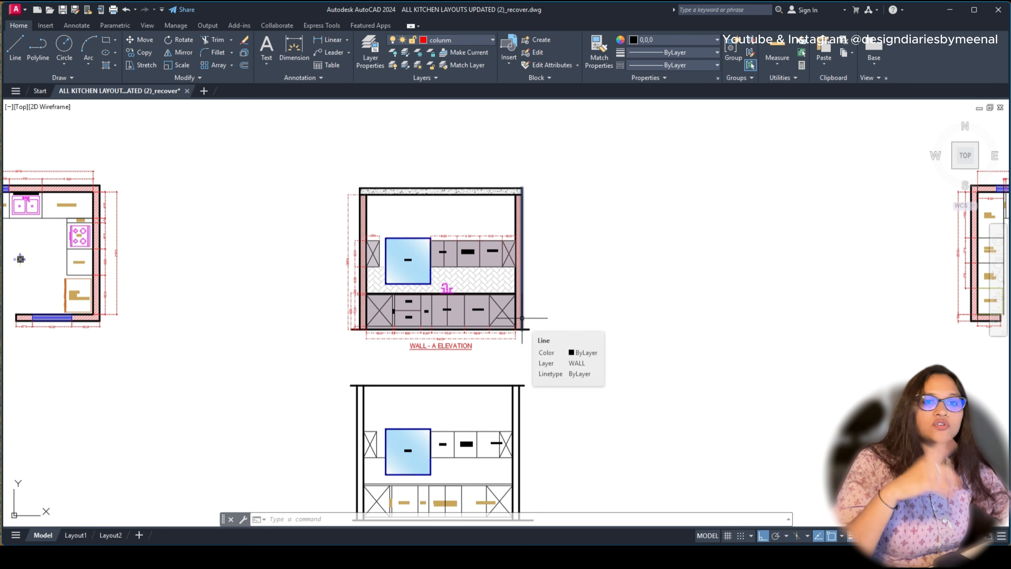
scroll(523, 318, down, 6)
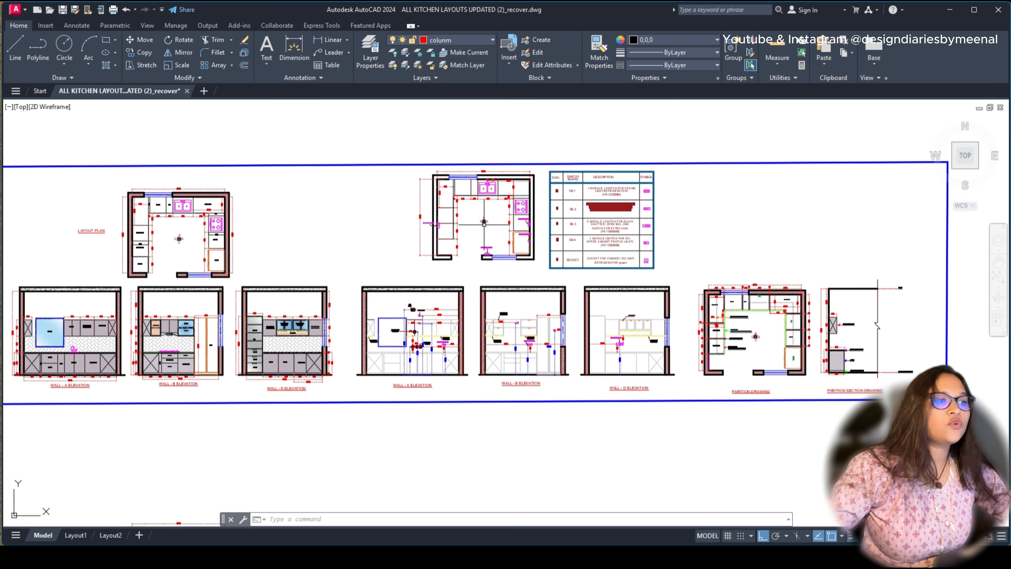
scroll(565, 415, up, 6)
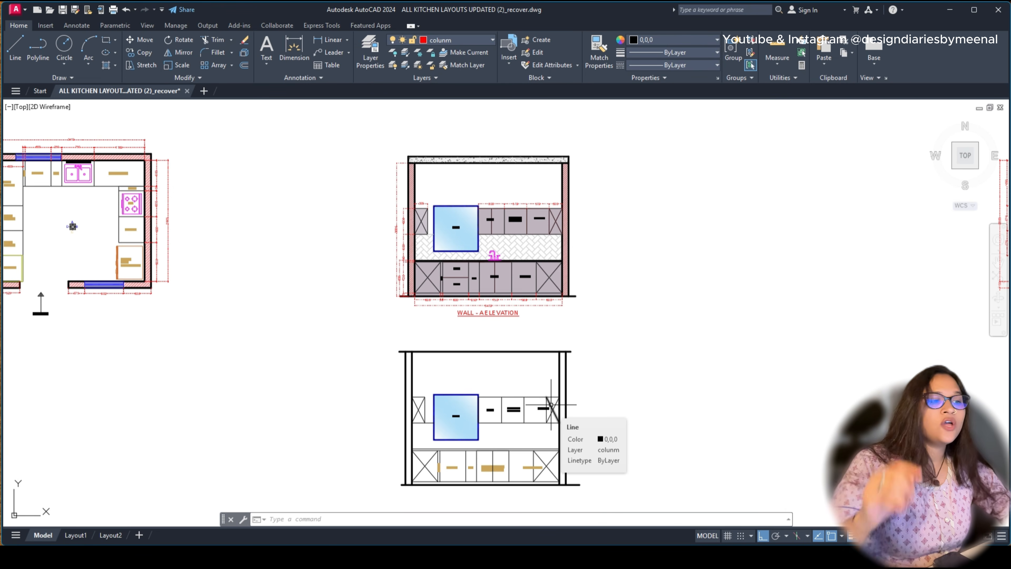
scroll(551, 405, down, 6)
scroll(578, 420, up, 6)
mouse_move(578, 419)
middle_down()
mouse_move(524, 382)
mouse_move(502, 335)
middle_up()
middle_drag(480, 204, 484, 286)
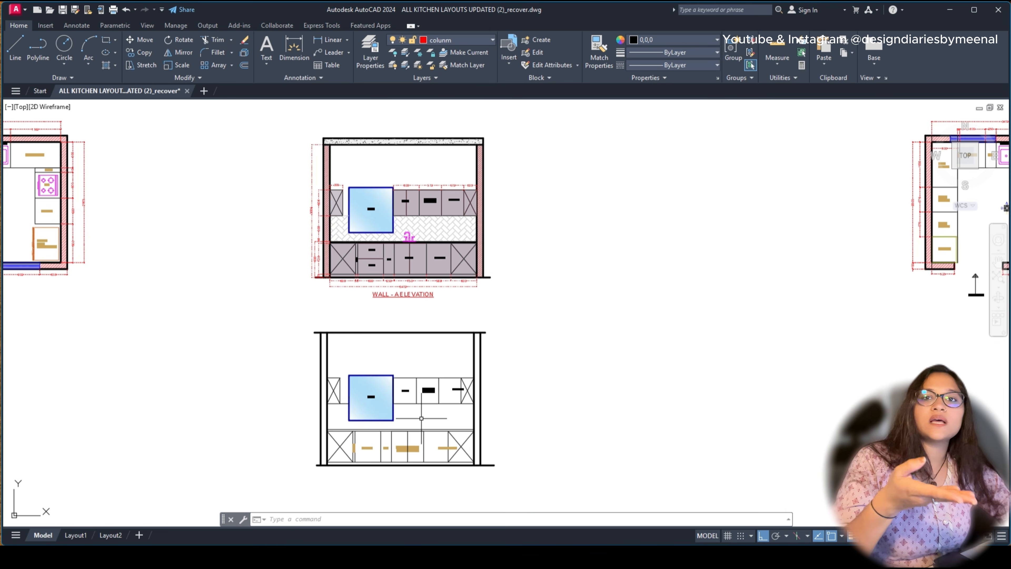
click(433, 226)
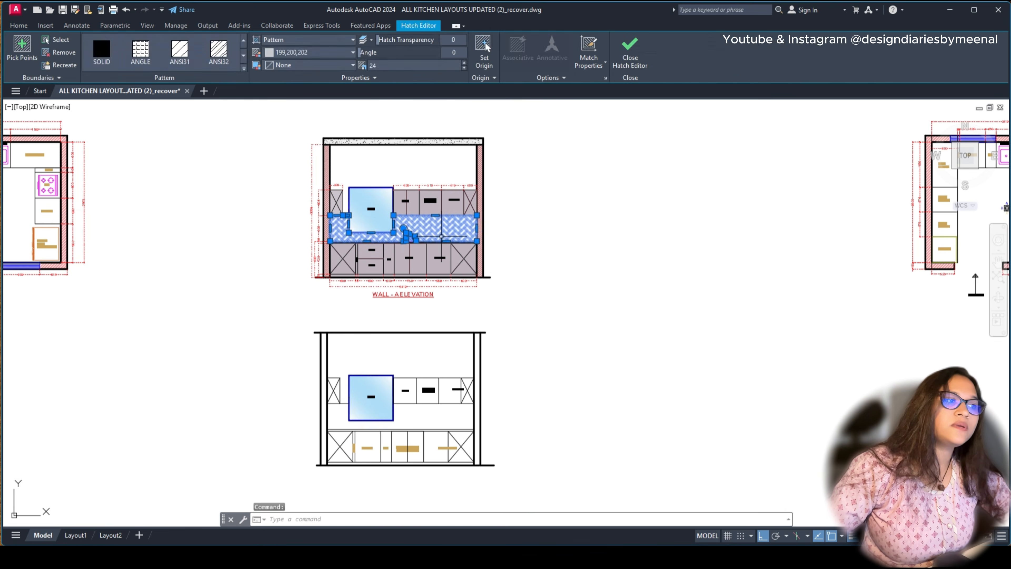
key(Escape)
key(Escape)
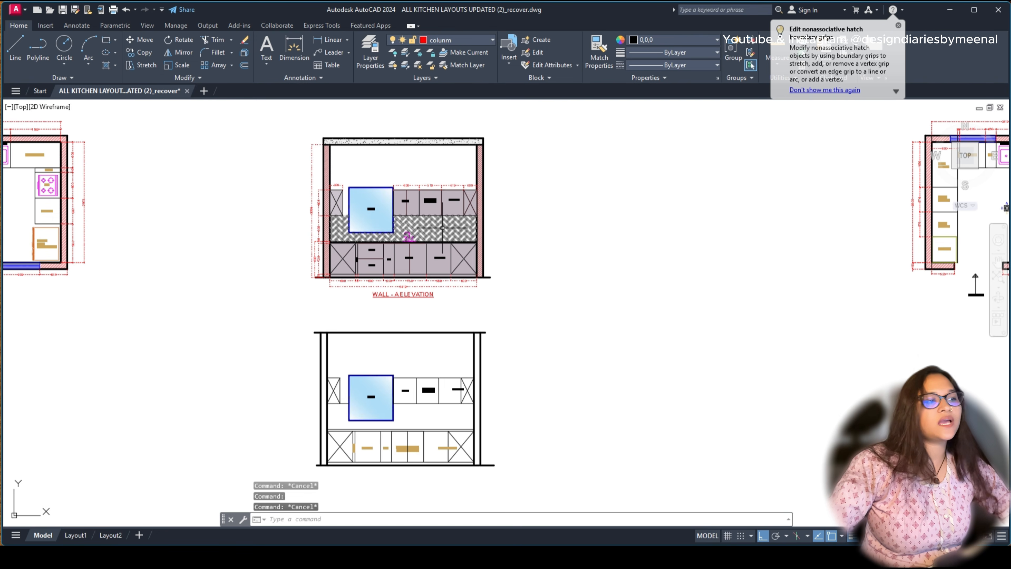
scroll(446, 237, down, 4)
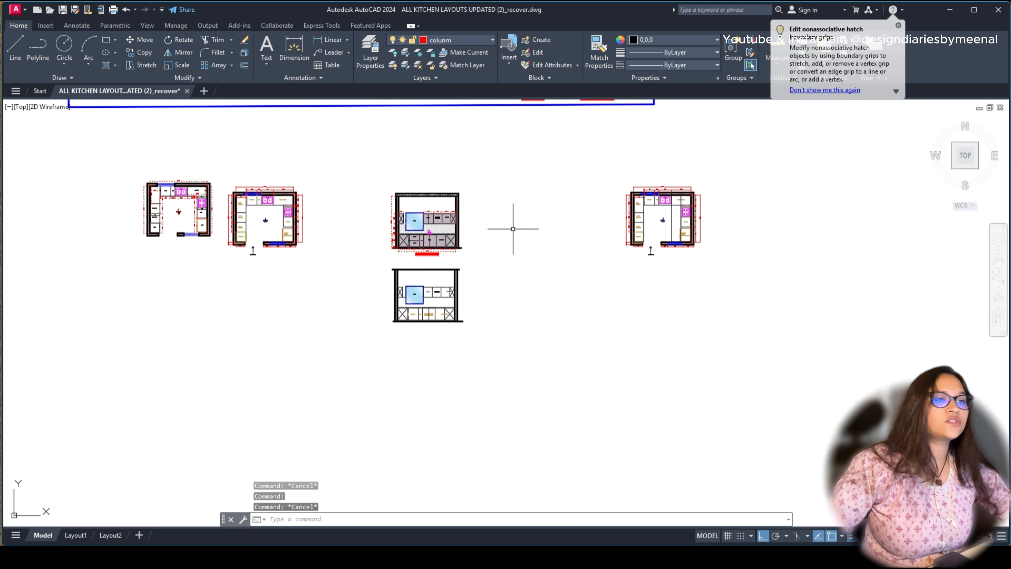
mouse_move(514, 228)
middle_down()
mouse_move(530, 377)
mouse_move(589, 384)
middle_up()
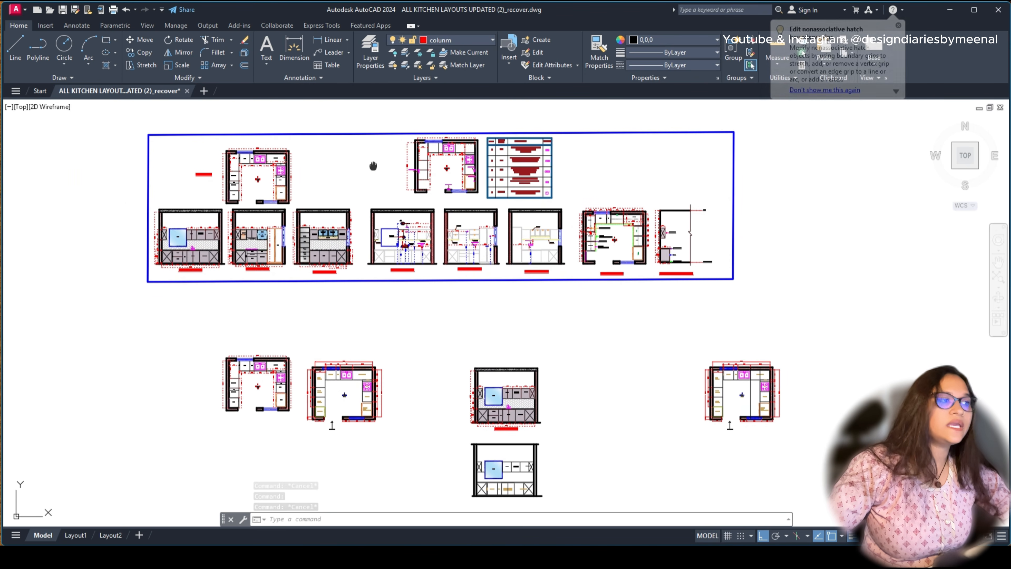
middle_drag(373, 166, 387, 175)
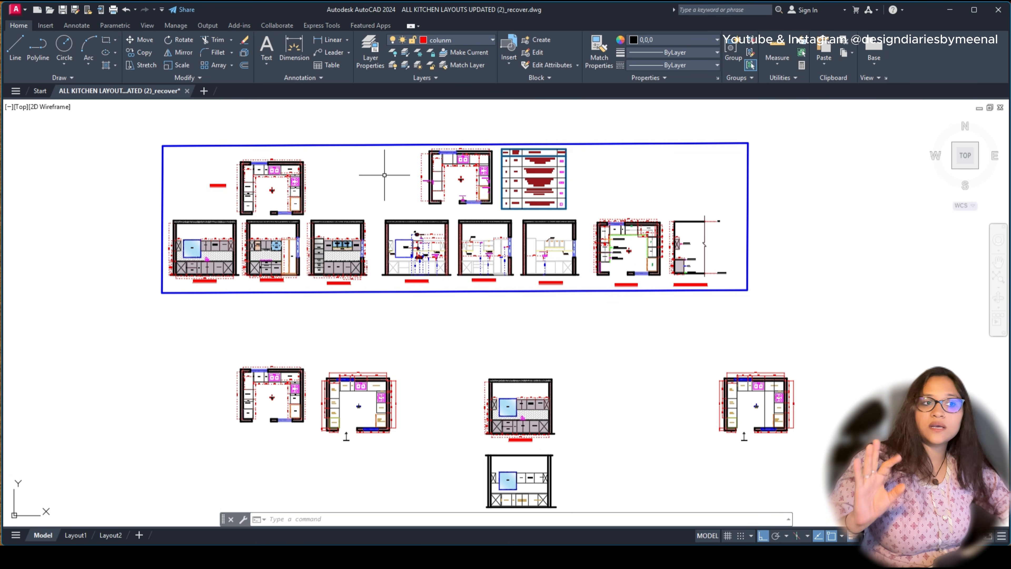
scroll(432, 246, up, 6)
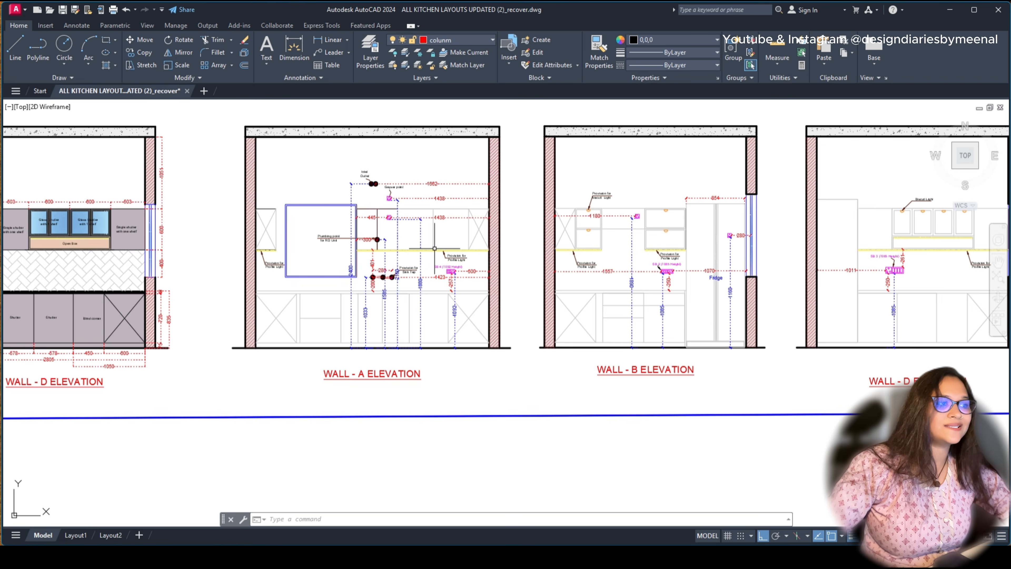
middle_drag(434, 244, 16, 248)
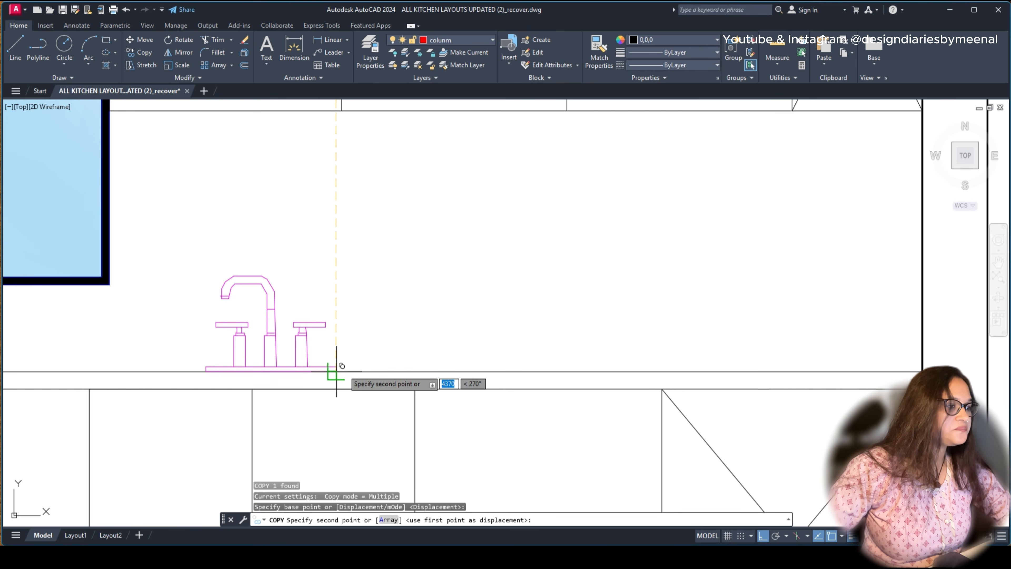
Step: Copy the sink tap onto the lower elevation's countertop and move it into place above the double-shutter cabinet
click(356, 371)
key(Escape)
text(m)
key(Return)
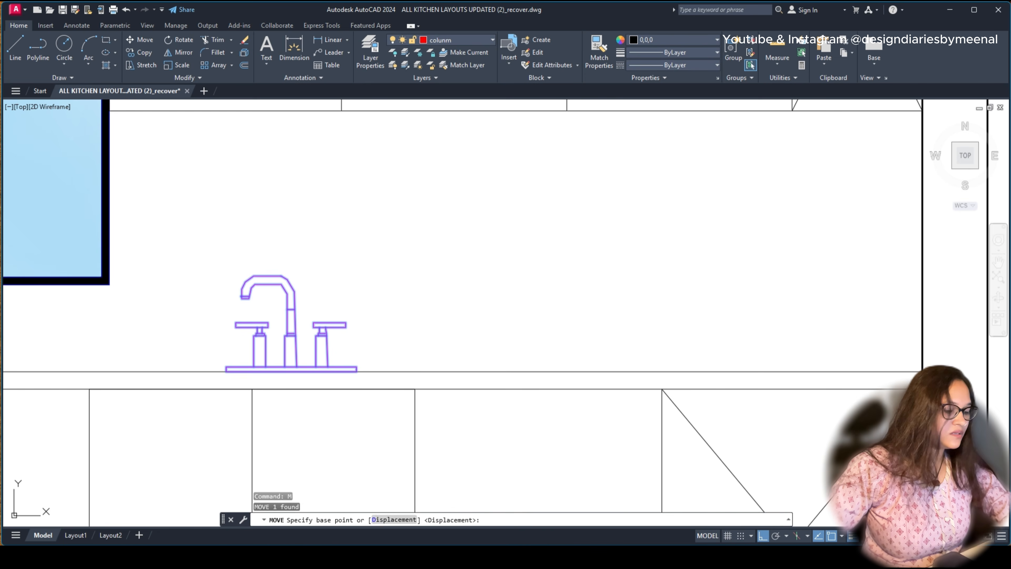
click(463, 275)
scroll(437, 272, down, 5)
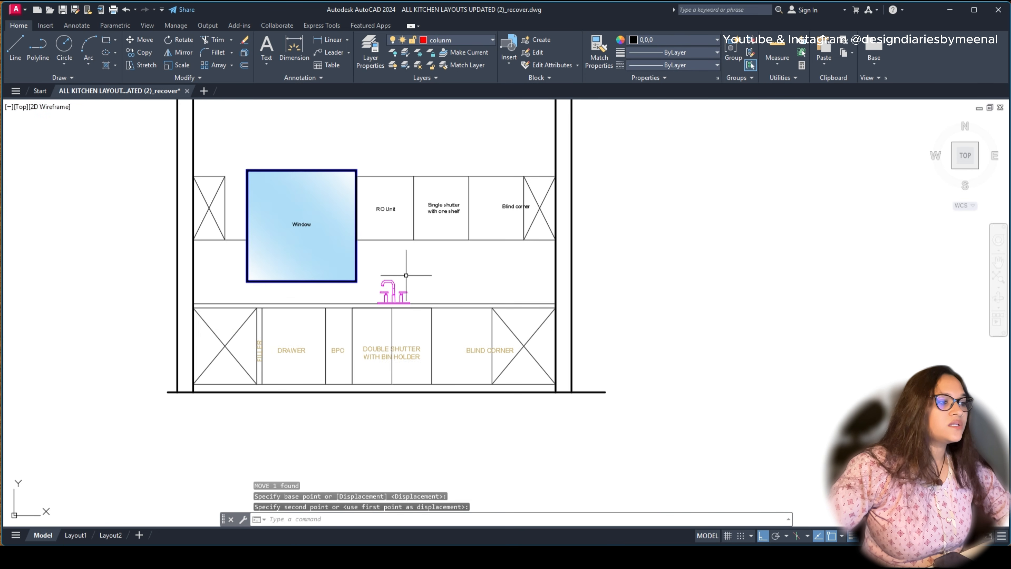
click(416, 287)
scroll(416, 287, down, 2)
scroll(391, 239, down, 2)
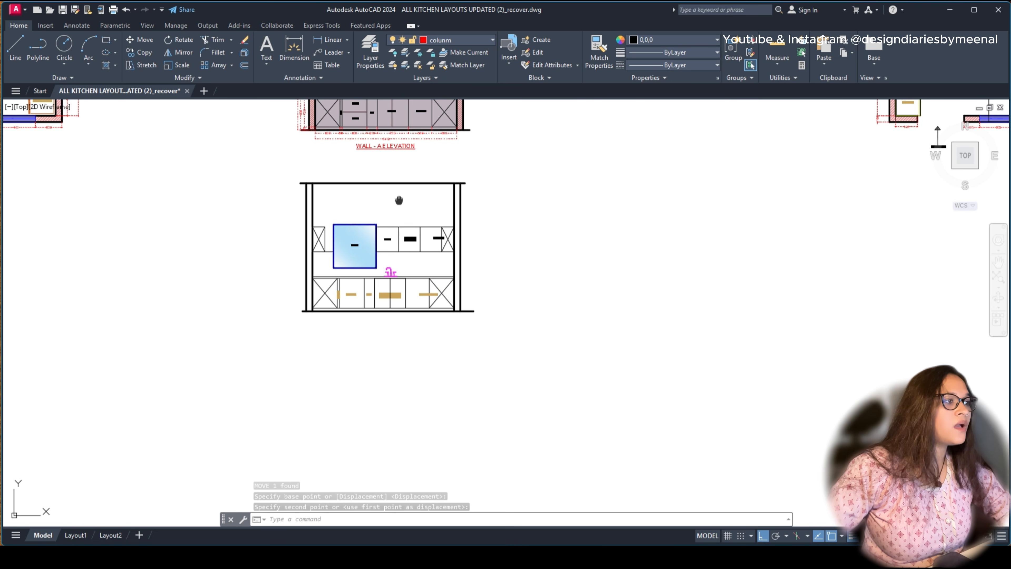
middle_drag(381, 200, 381, 344)
mouse_move(500, 361)
middle_down()
mouse_move(375, 242)
mouse_move(461, 282)
middle_up()
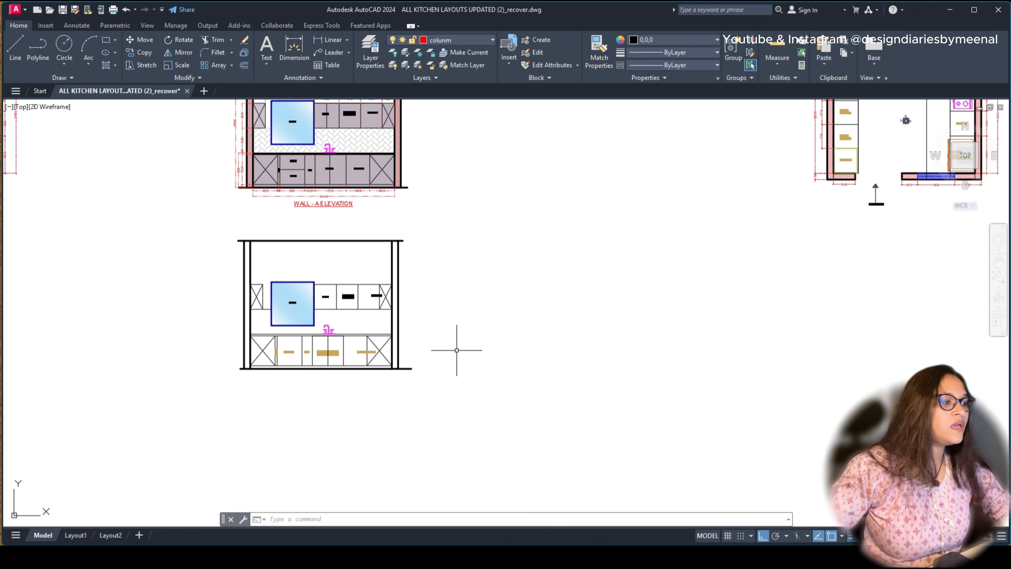
text(R)
key(Return)
drag(406, 344, 413, 381)
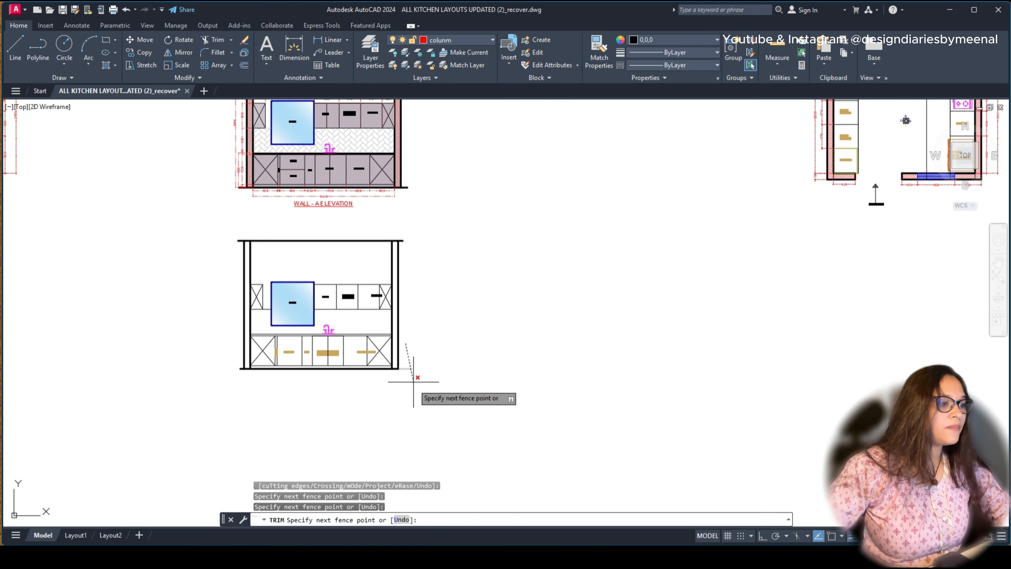
key(Escape)
scroll(438, 295, down, 2)
scroll(439, 293, down, 2)
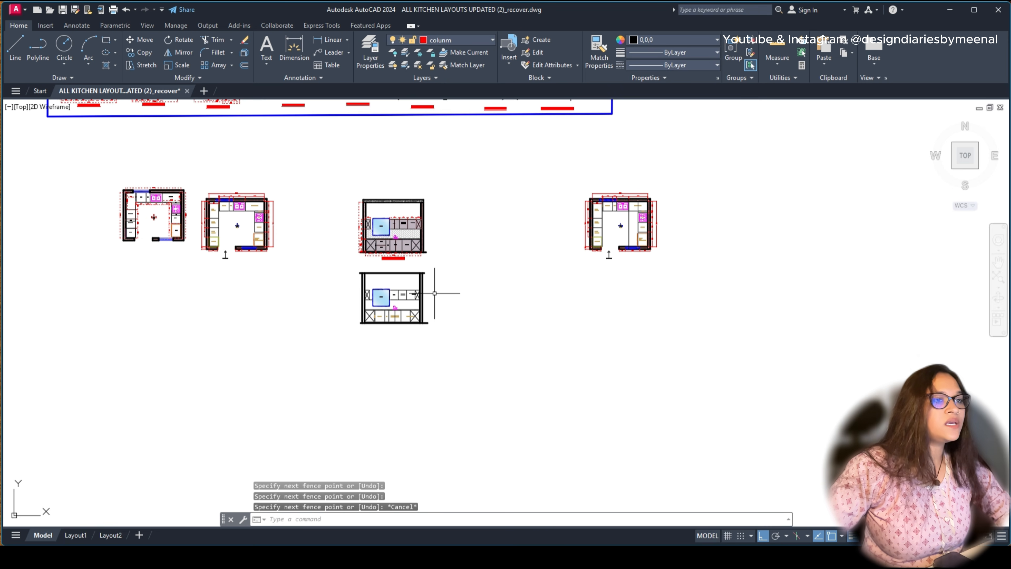
scroll(458, 273, up, 2)
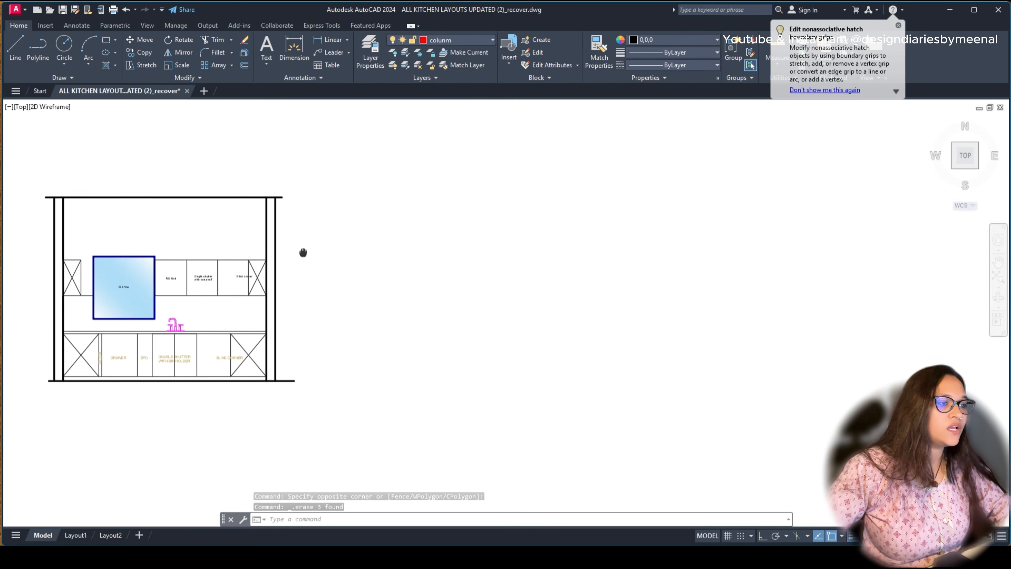
scroll(339, 303, down, 2)
scroll(333, 313, up, 2)
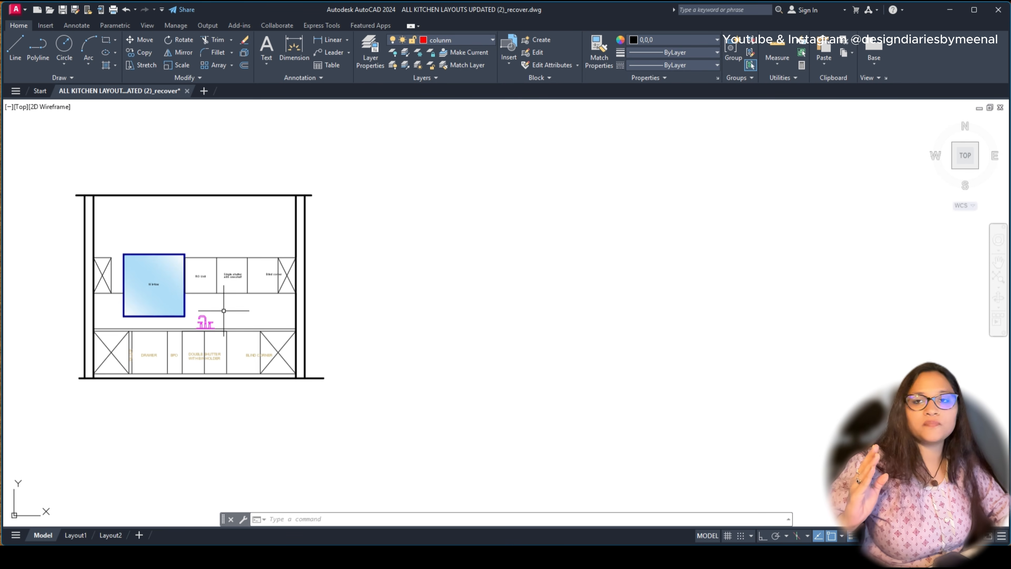
scroll(224, 311, down, 6)
key(Escape)
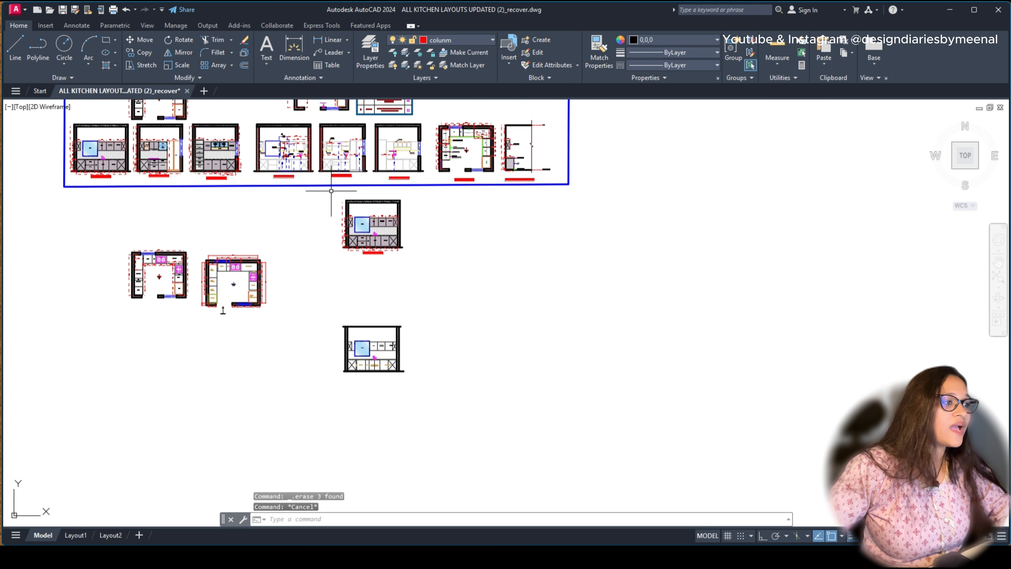
scroll(160, 152, up, 6)
scroll(233, 185, down, 8)
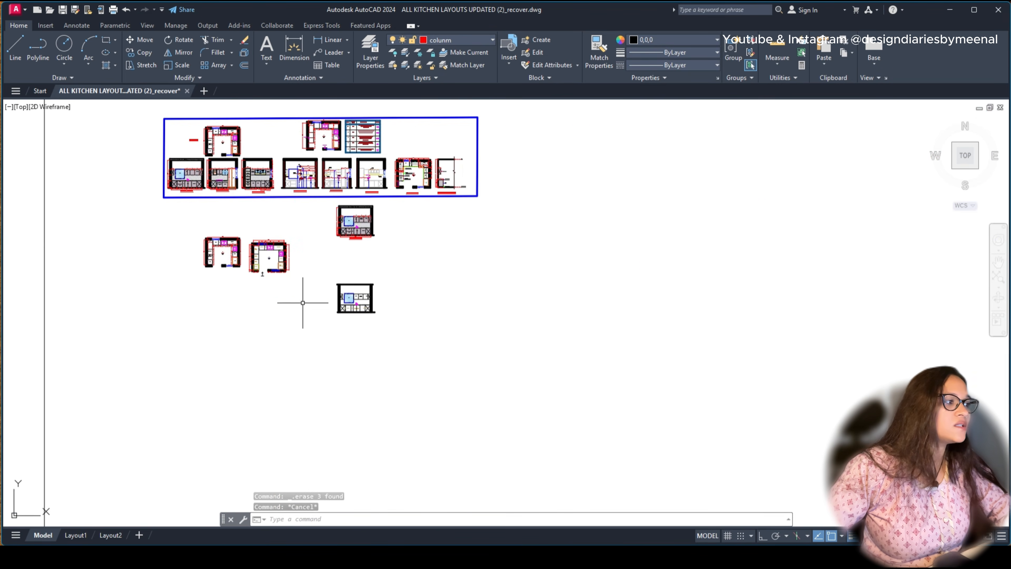
Step: Copy the dimensioned kitchen plan with its entry arrow to the empty area beyond the two elevations
scroll(301, 279, up, 4)
click(275, 155)
click(149, 298)
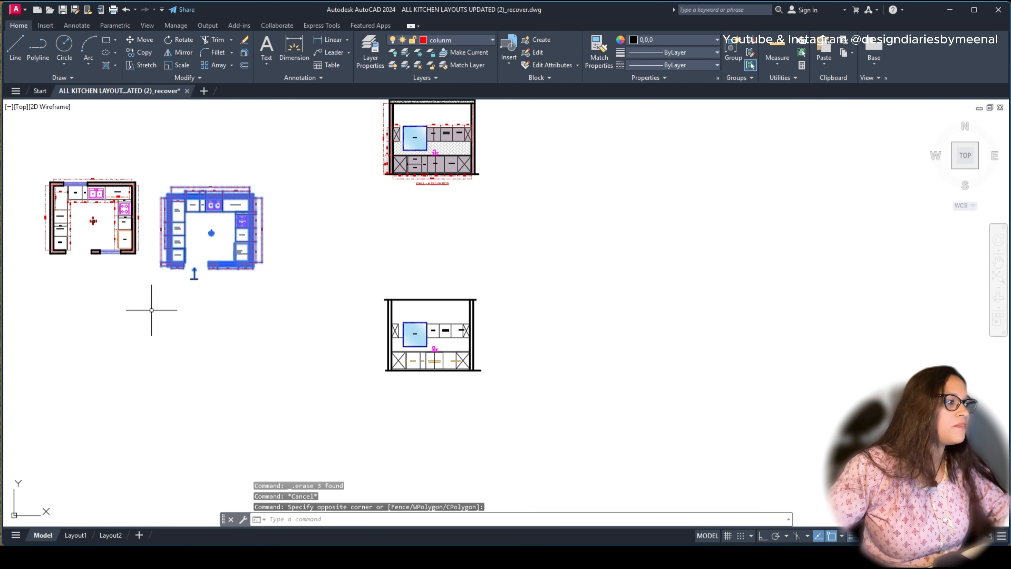
text(co)
key(Return)
click(193, 294)
middle_drag(574, 287, 384, 316)
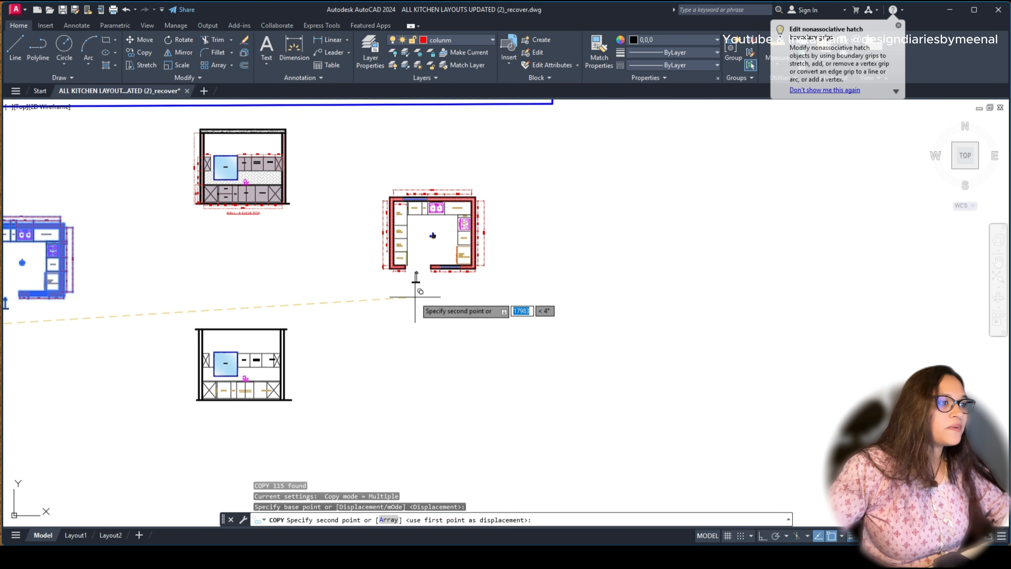
click(414, 297)
key(Escape)
Step: Rotate the copied kitchen plan 90° counterclockwise so the hob and refrigerator wall faces up
click(343, 310)
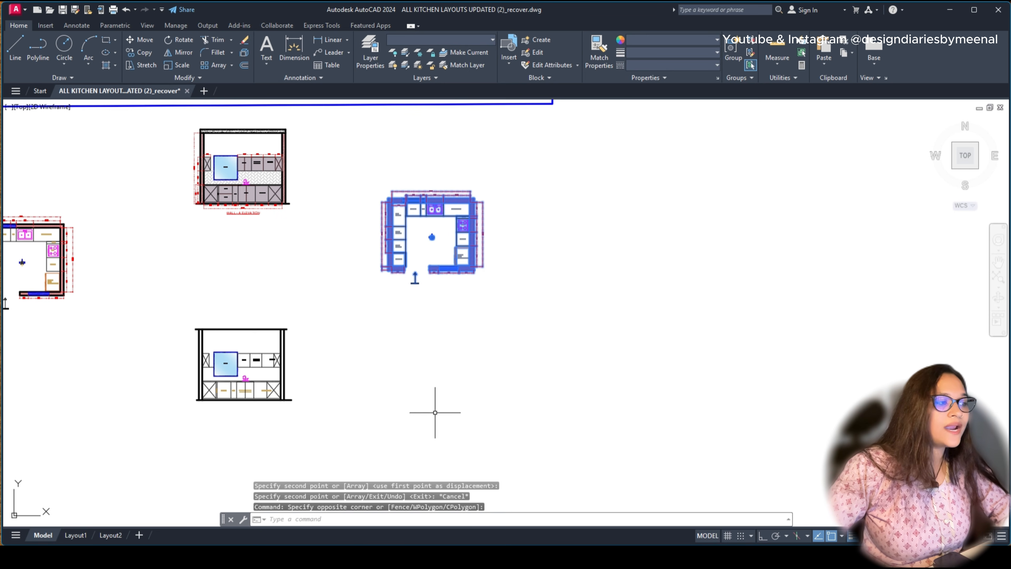
text(ro)
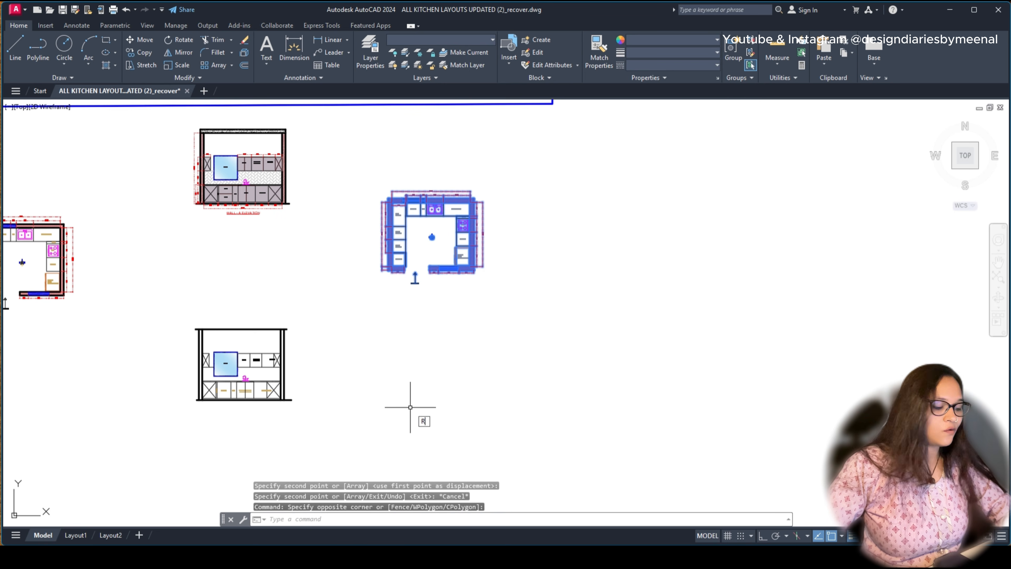
key(Return)
click(479, 284)
key(F8)
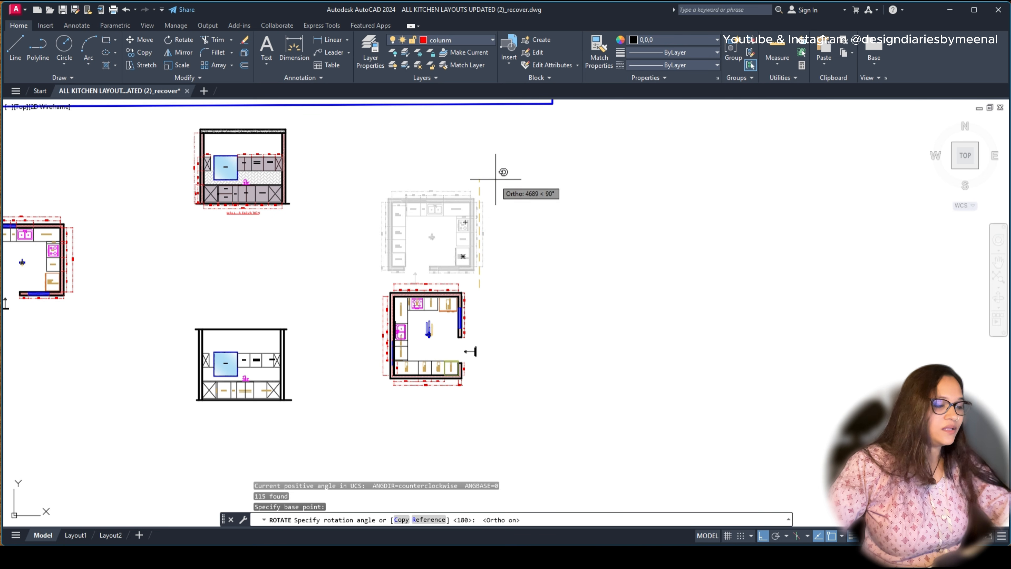
click(491, 170)
key(Escape)
click(502, 235)
key(Escape)
Step: Move the rotated kitchen plan straight up, clear of the space beneath it
scroll(414, 303, up, 8)
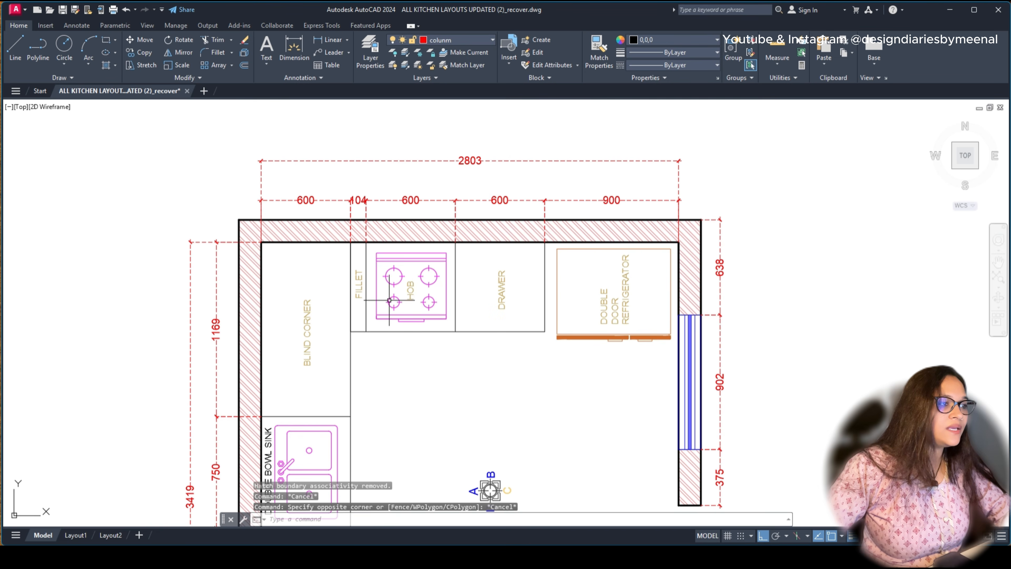
scroll(390, 301, down, 6)
click(544, 193)
click(330, 421)
text(m)
key(Return)
click(558, 338)
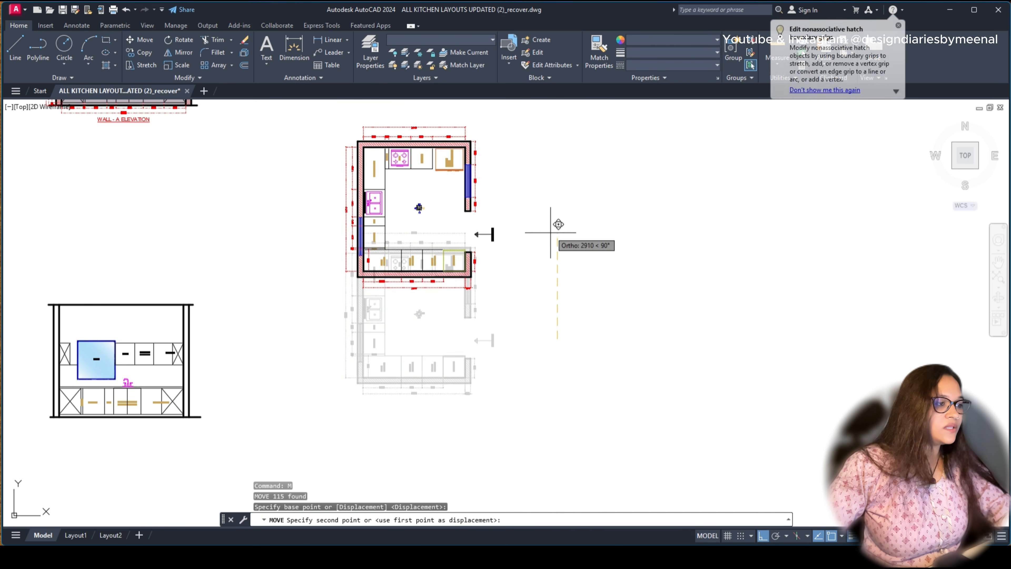
click(552, 218)
Step: Draw a long horizontal projection line outward from the right end of the rotated plan's lower wall
middle_drag(522, 255, 400, 322)
text(l)
key(Return)
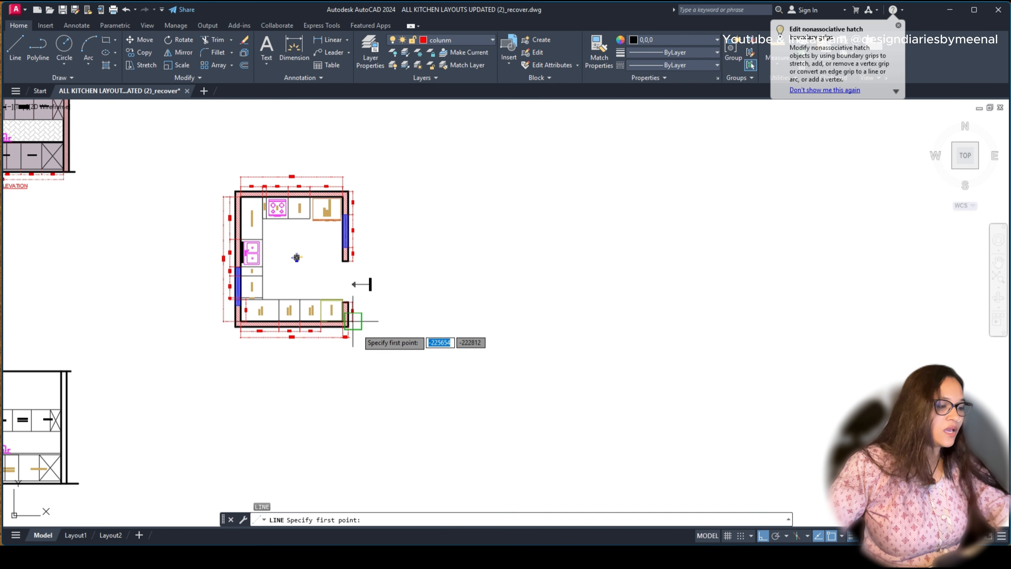
scroll(344, 329, down, 5)
click(685, 337)
key(Escape)
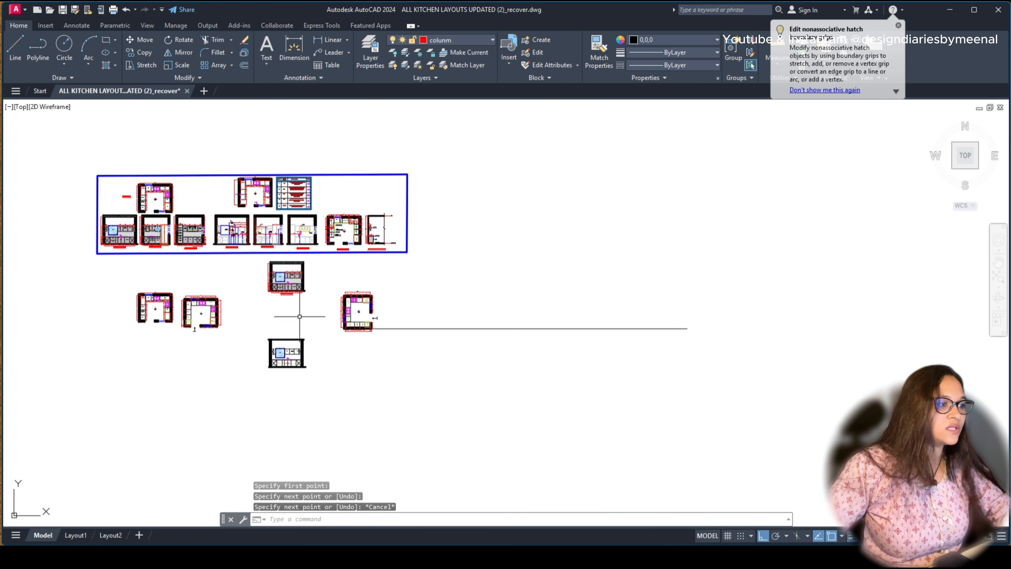
Step: Copy the rotated kitchen plan with its entry arrow horizontally to the empty area beside it
scroll(288, 167, up, 6)
click(300, 155)
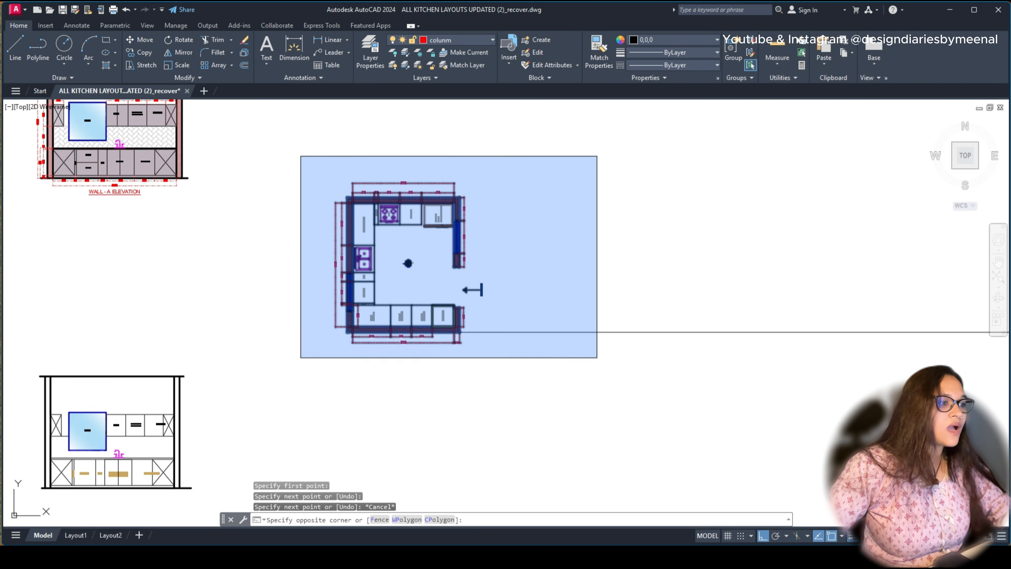
click(599, 376)
text(co)
key(Return)
click(528, 259)
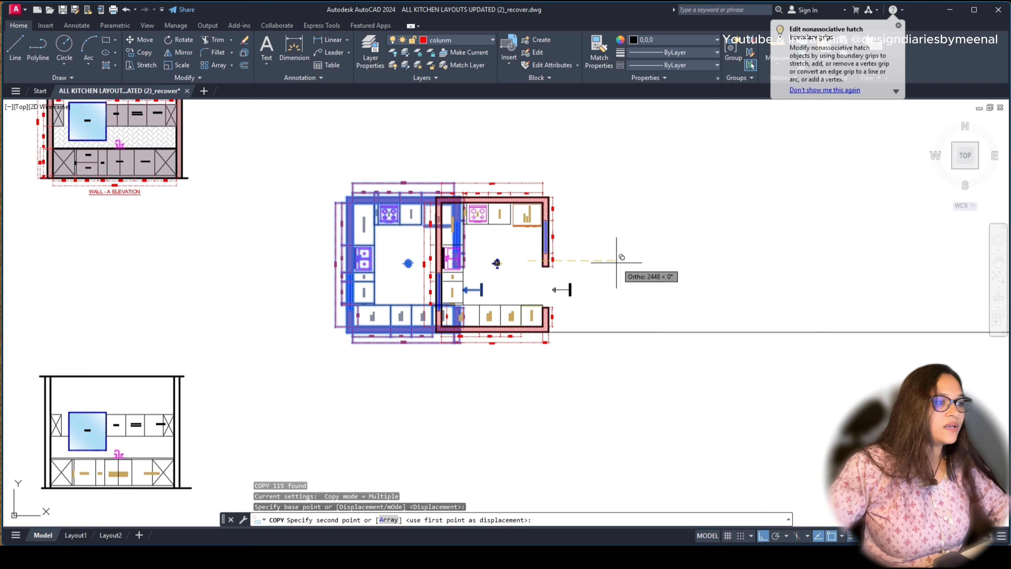
click(804, 254)
key(Escape)
Step: Rotate the new plan copy 180° so the tall unit wall faces up
scroll(808, 291, up, 2)
middle_drag(750, 300, 347, 264)
middle_drag(275, 304, 425, 306)
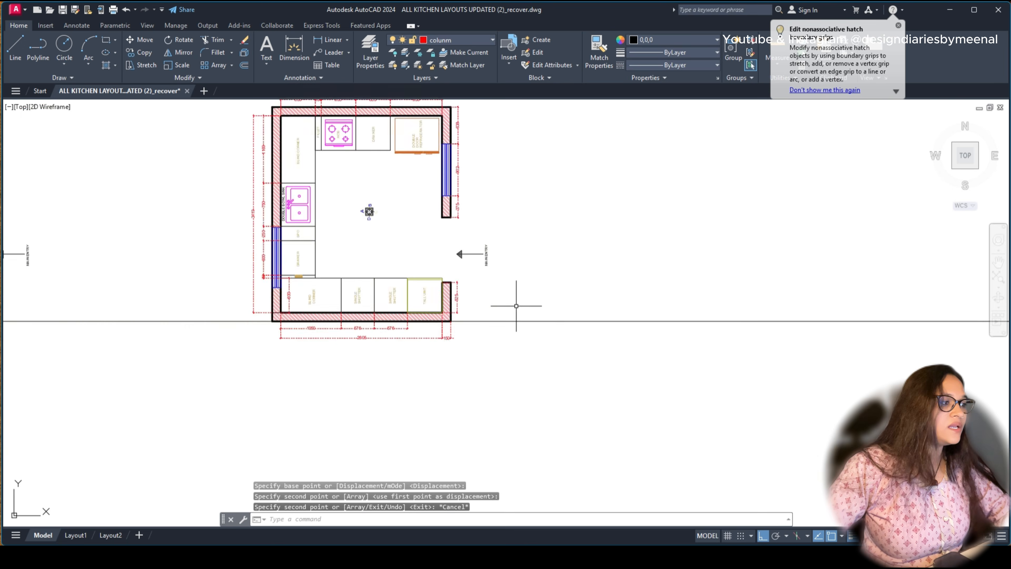
scroll(516, 306, down, 5)
click(393, 199)
click(587, 357)
text(ro)
key(Return)
click(447, 374)
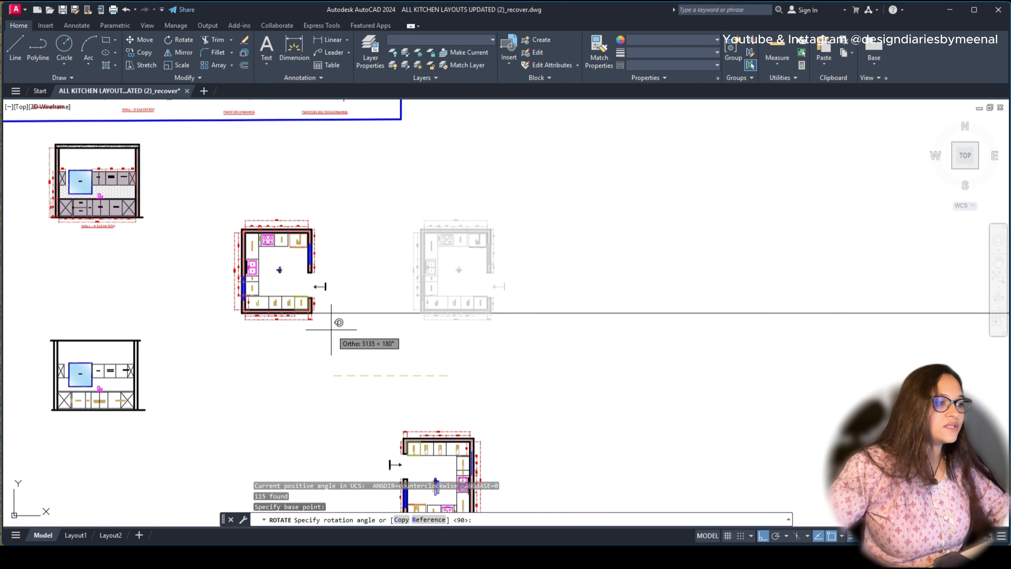
click(328, 329)
scroll(424, 298, down, 3)
Step: Move the 180° rotated plan straight up, clear of the horizontal projection line
click(460, 327)
click(390, 400)
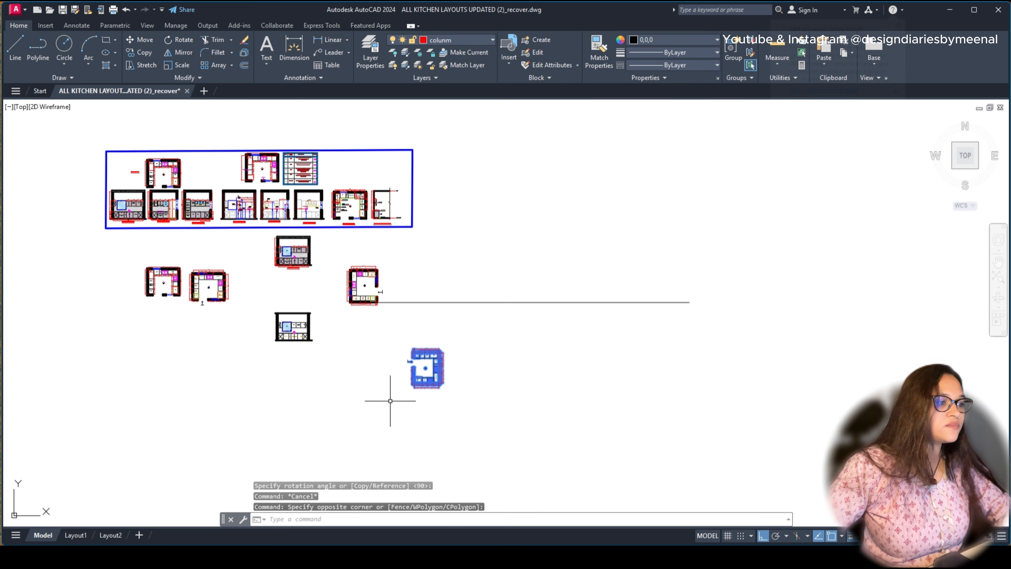
text(m)
key(Return)
click(468, 377)
click(468, 265)
key(Escape)
scroll(419, 270, up, 4)
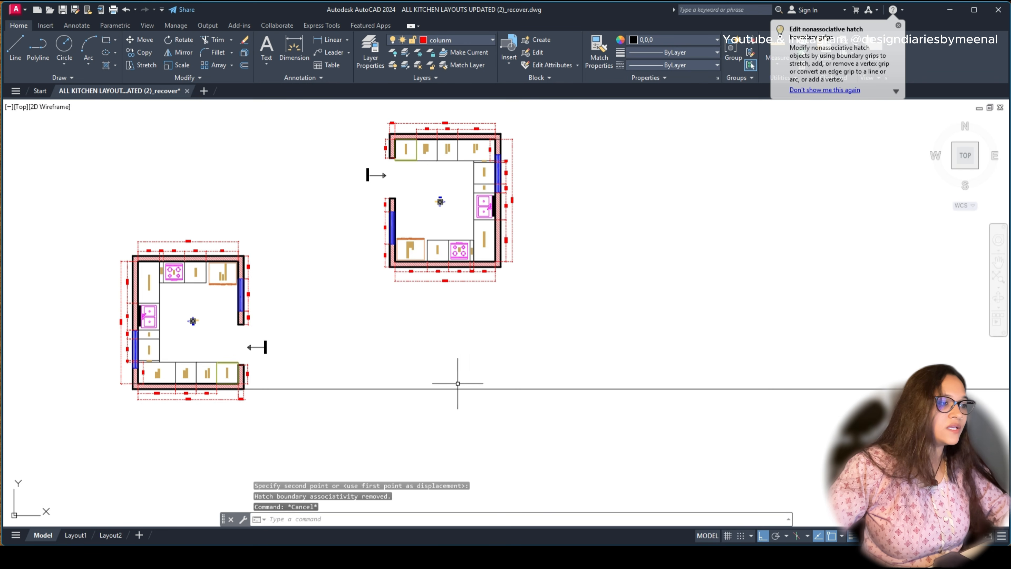
Step: Move the same plan down from its lower-left outer wall corner so its lower wall sits on the horizontal projection line
click(531, 109)
click(362, 314)
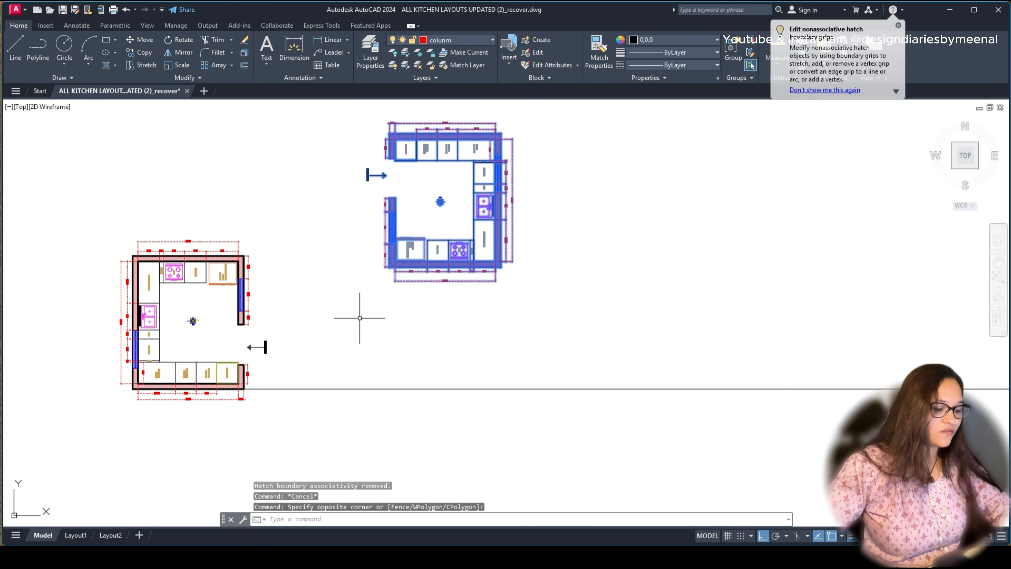
text(m)
key(Return)
scroll(397, 275, up, 5)
click(345, 272)
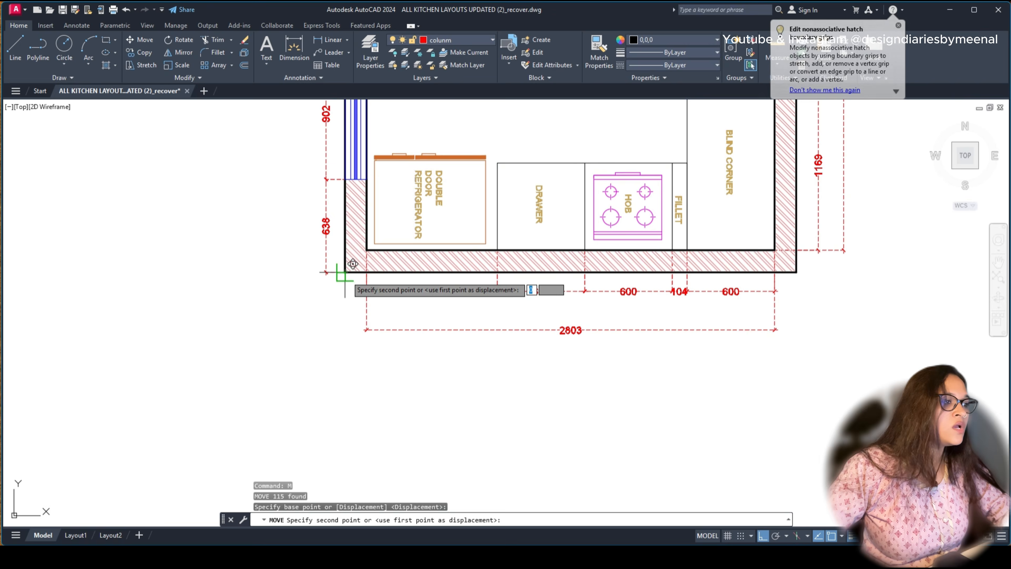
scroll(344, 273, down, 6)
click(347, 447)
scroll(515, 309, down, 2)
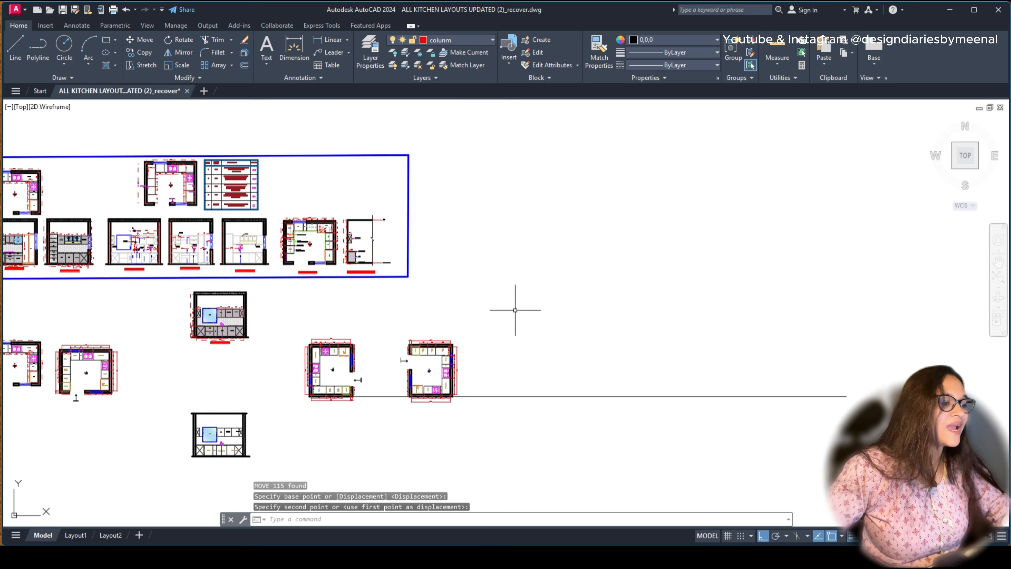
Step: Draw a long horizontal line from the top right corner of the lower elevation, running beneath both rotated plans
scroll(269, 414, up, 2)
middle_drag(378, 503, 404, 409)
middle_drag(414, 346, 414, 332)
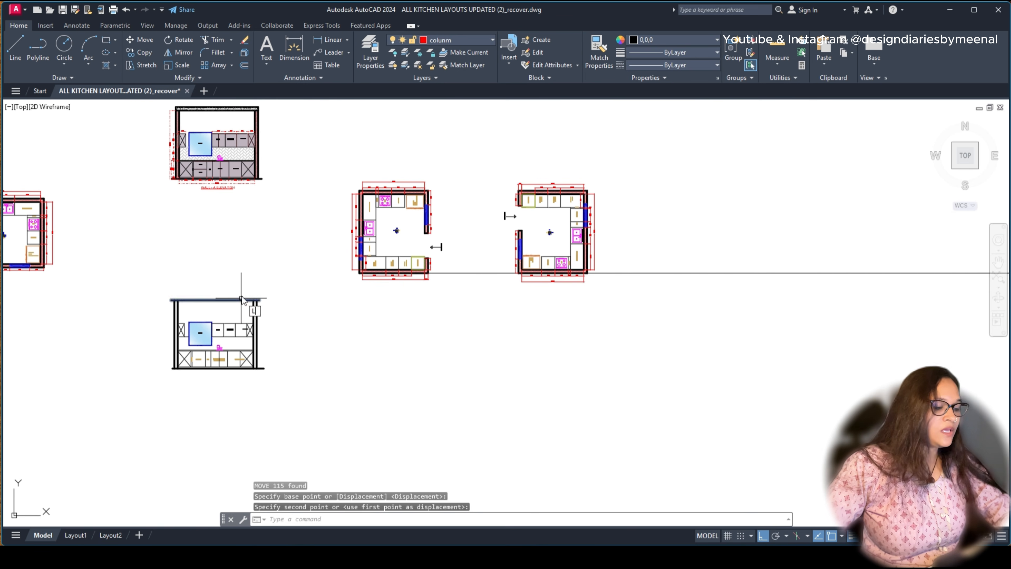
key(Return)
click(258, 299)
click(868, 317)
key(Escape)
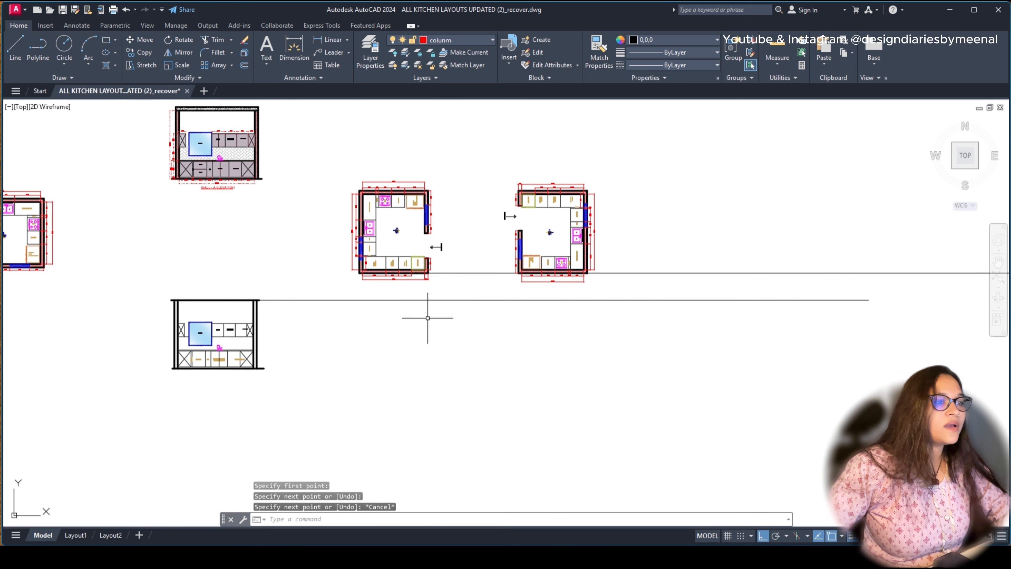
Step: Place vertical construction lines through the hob wall plan's left outer and inner wall corners and both edges of the fillet
scroll(386, 221, up, 4)
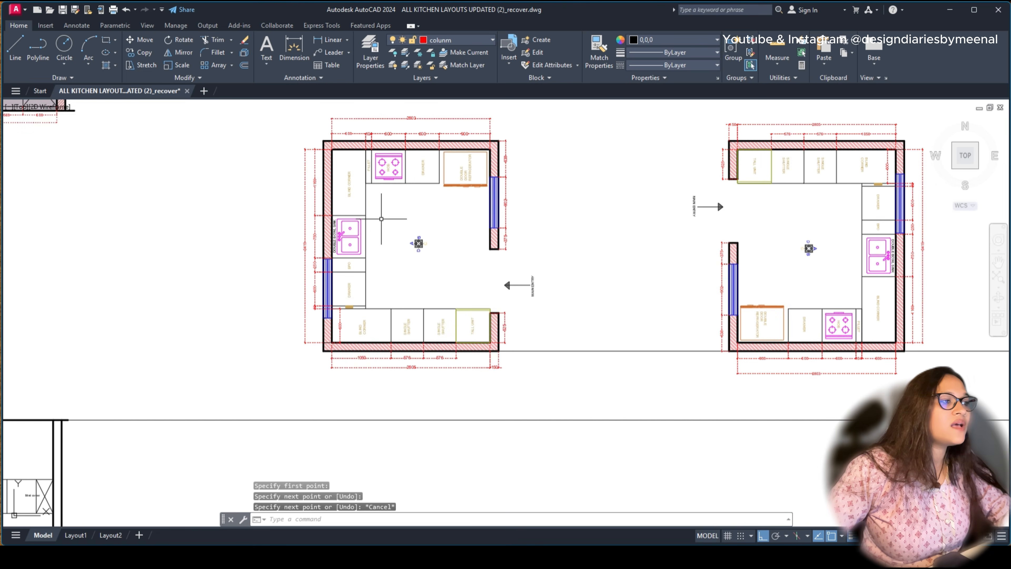
scroll(384, 172, down, 2)
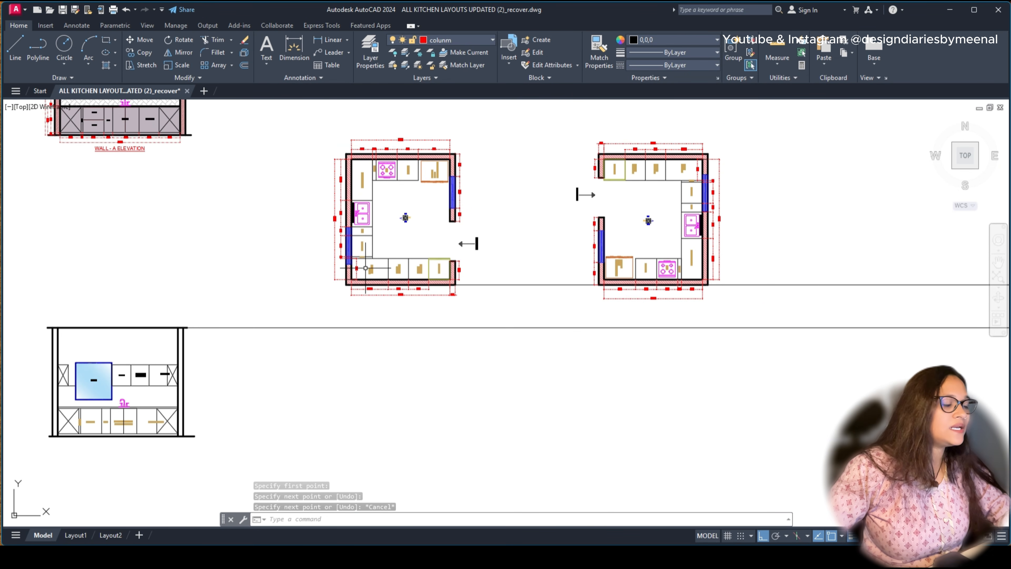
text(xl)
key(Return)
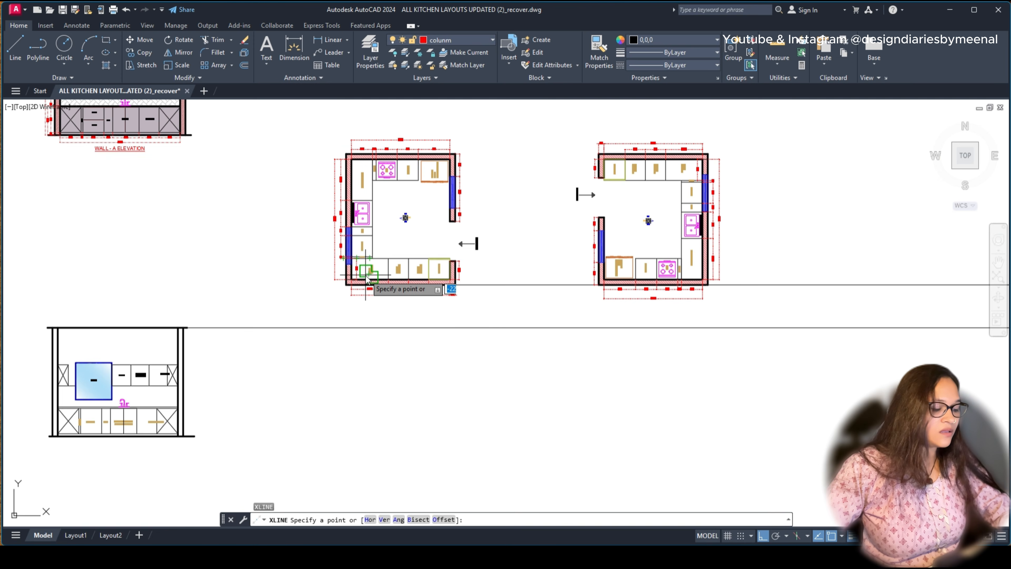
text(v)
key(Return)
scroll(352, 160, up, 5)
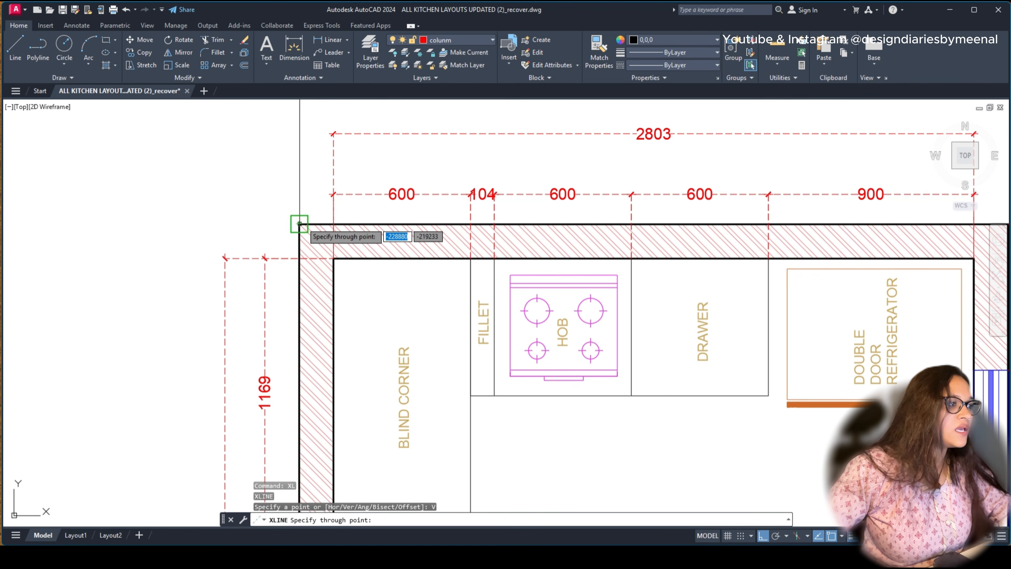
click(299, 224)
click(333, 258)
click(471, 259)
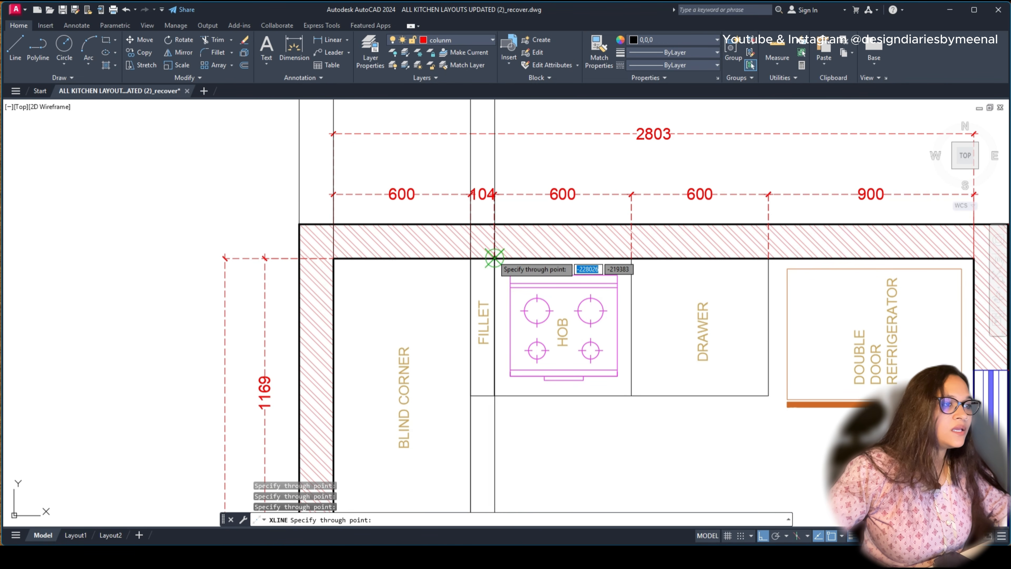
click(494, 259)
Step: Add vertical construction lines at both edges of the drawer unit and at the right inner and outer wall corners
middle_drag(589, 261, 264, 269)
click(307, 266)
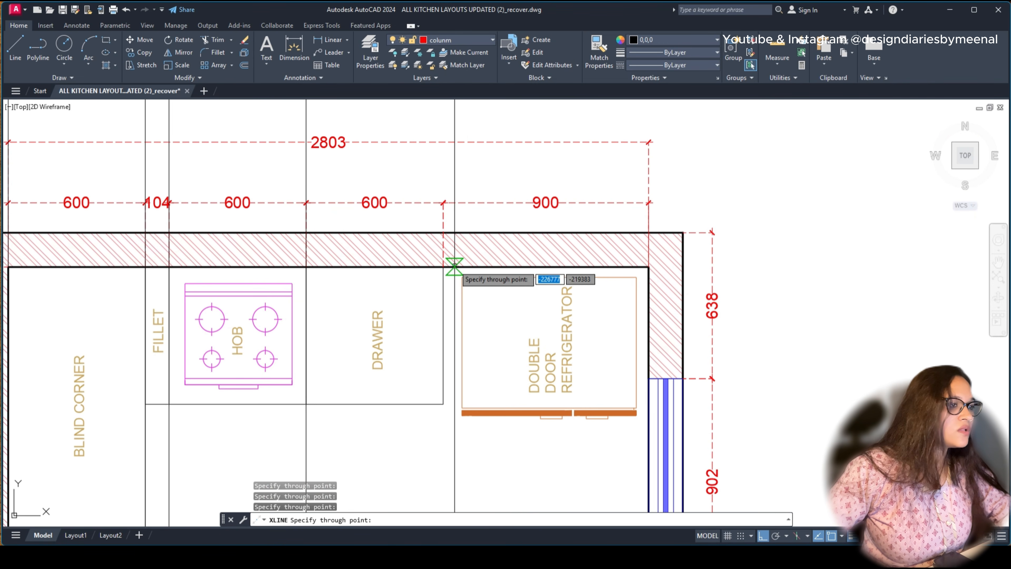
click(443, 266)
click(648, 257)
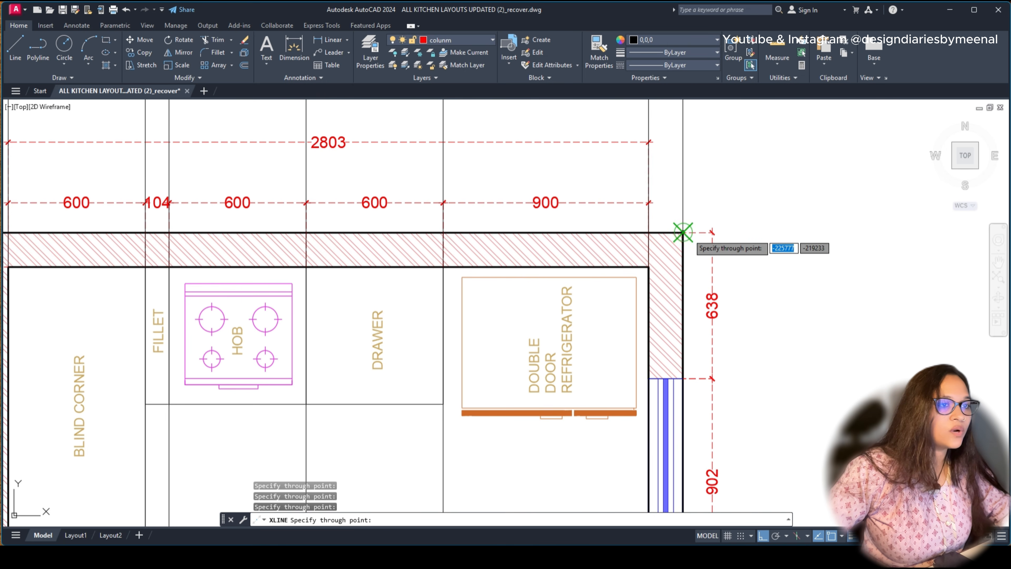
scroll(584, 188, down, 8)
key(Escape)
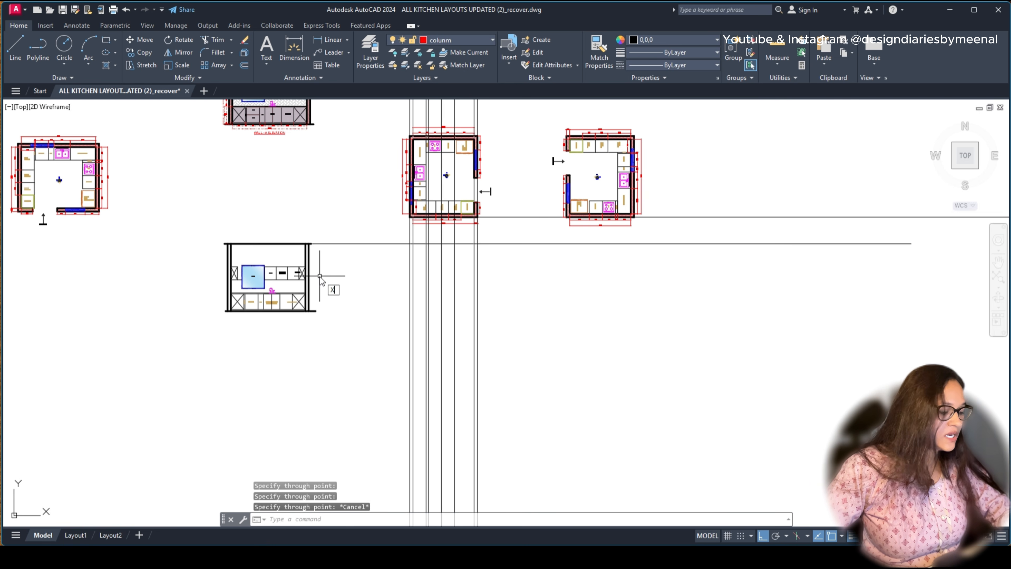
Step: Place horizontal construction lines through the lower elevation's floor line, base cabinet bottom, base cabinet top and countertop
key(Return)
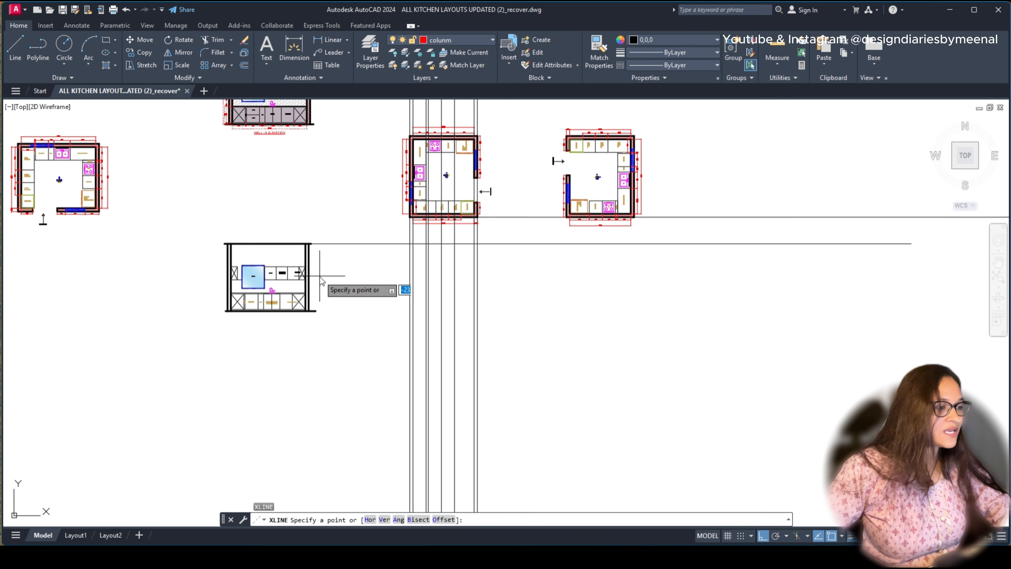
text(H)
key(Return)
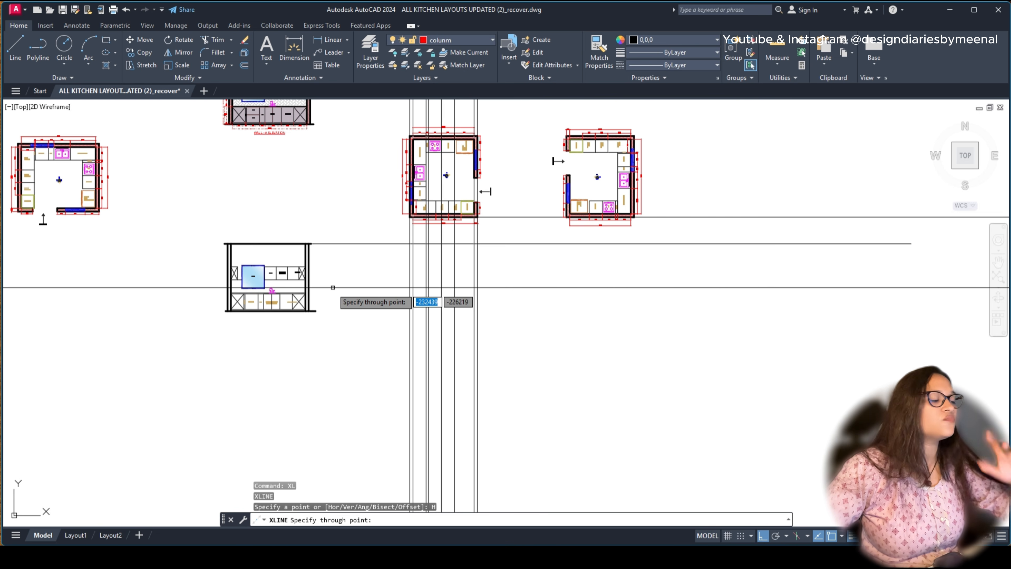
scroll(227, 293, up, 8)
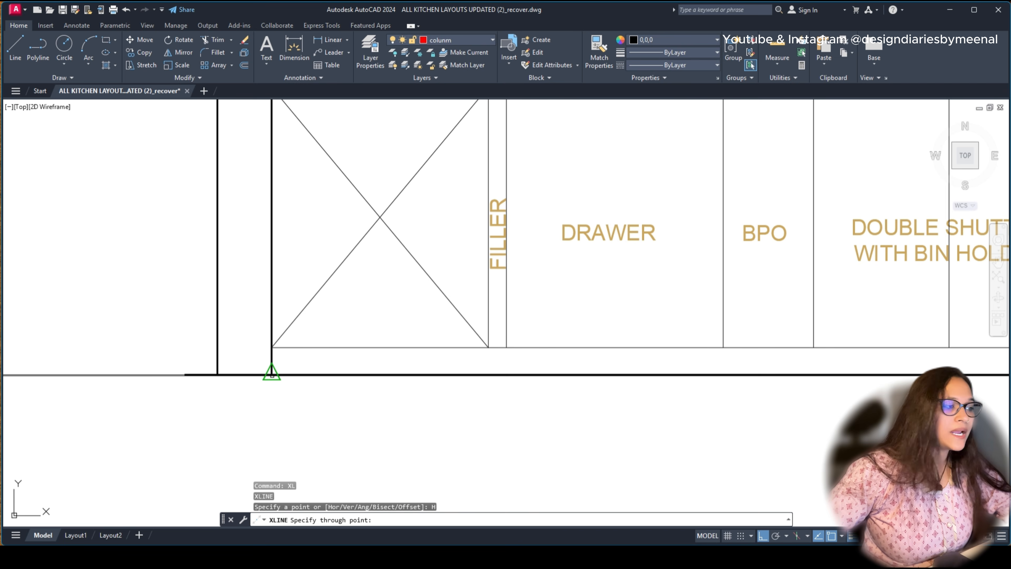
click(271, 375)
click(271, 347)
scroll(271, 348, down, 5)
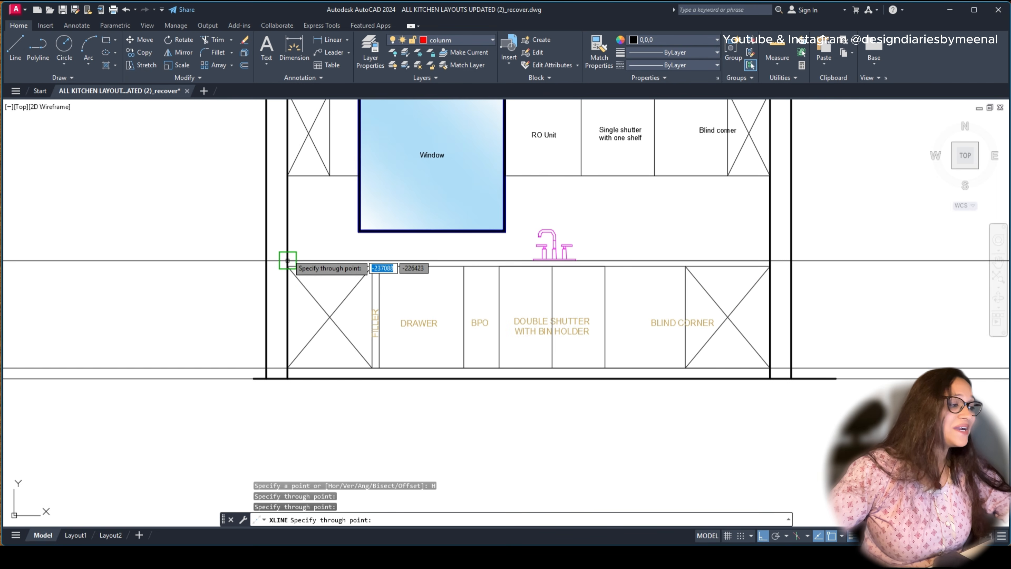
scroll(287, 260, up, 2)
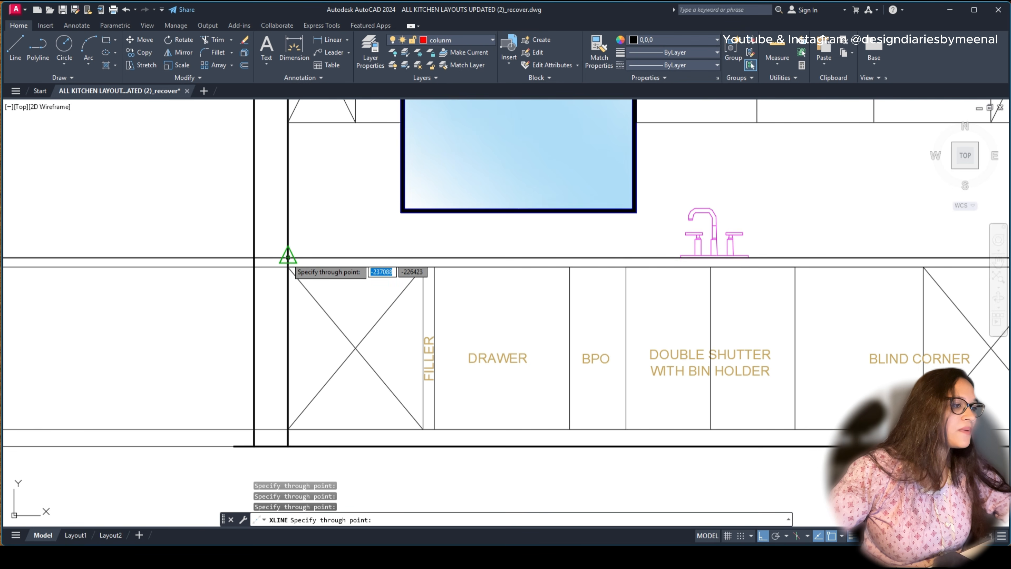
middle_drag(288, 258, 303, 425)
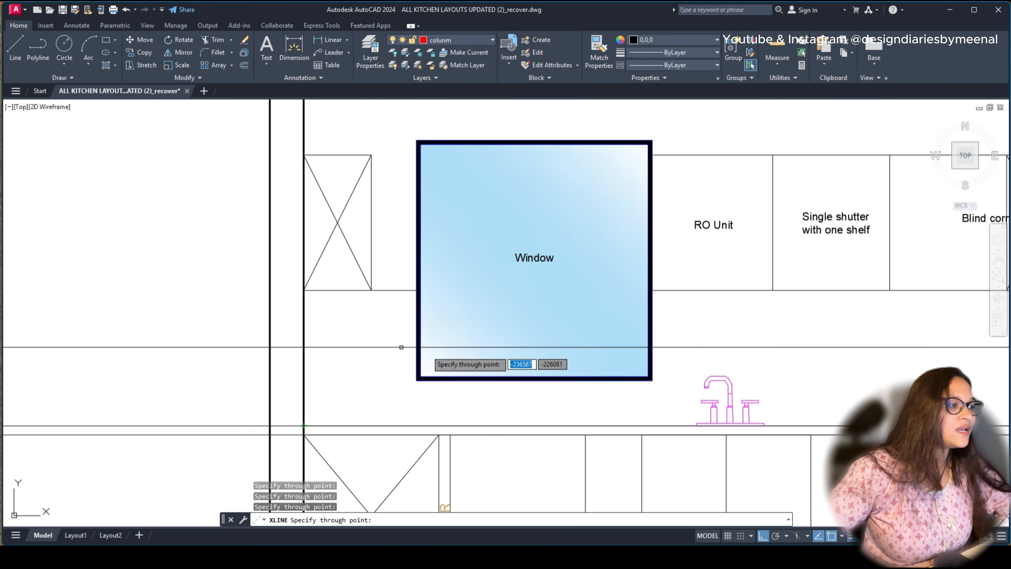
Step: Add horizontal construction lines at the bottom and top of the upper cabinets and at the ceiling line
scroll(458, 279, down, 4)
scroll(400, 311, up, 4)
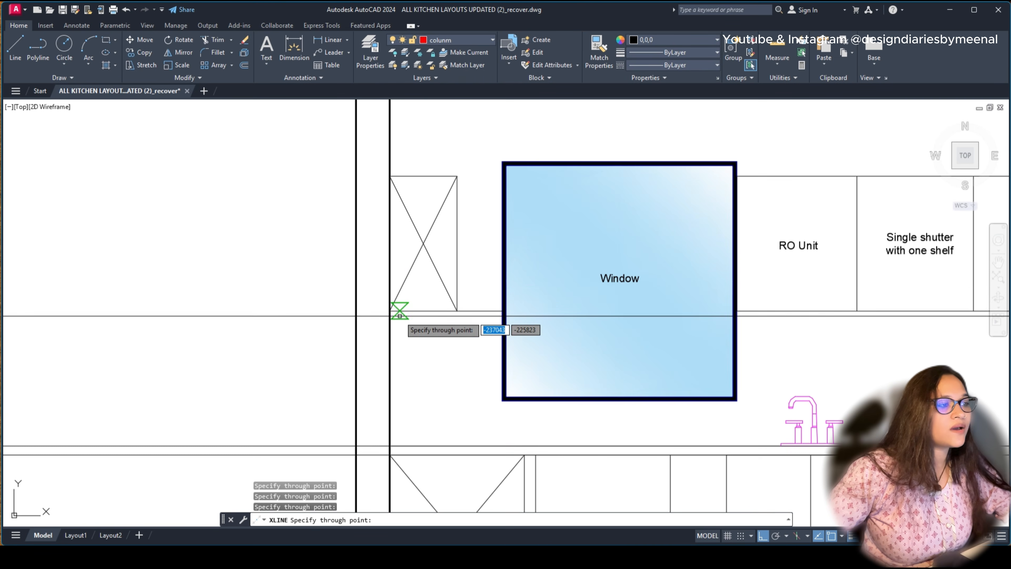
scroll(388, 172, down, 2)
middle_drag(402, 167, 389, 393)
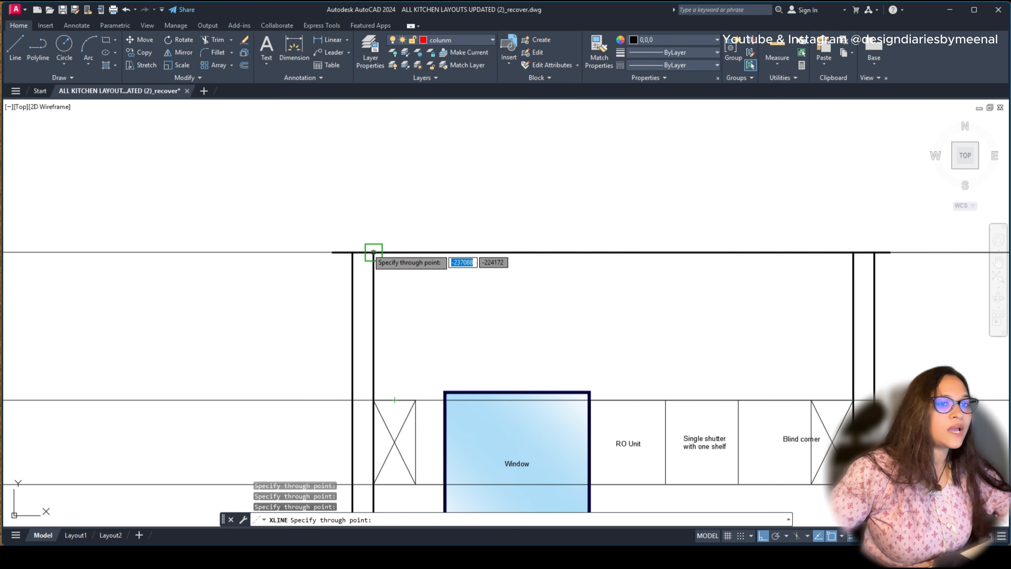
scroll(373, 252, down, 5)
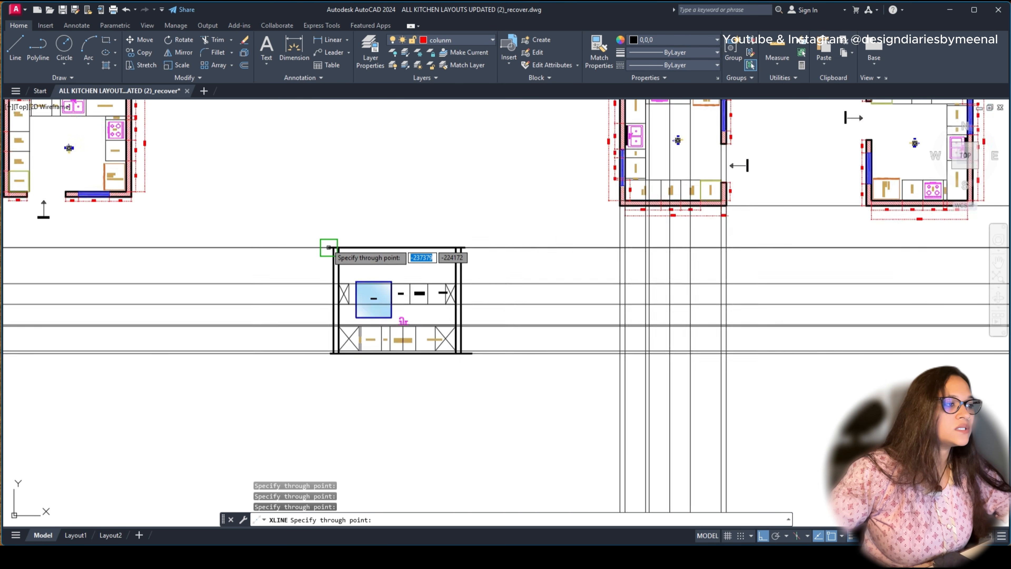
middle_drag(508, 312, 380, 331)
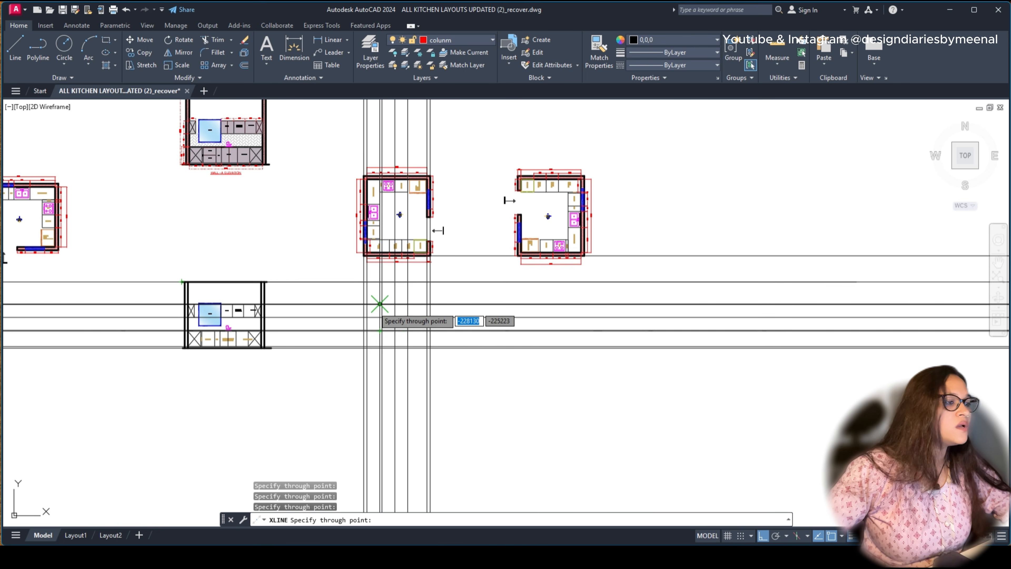
scroll(371, 287, up, 2)
key(Escape)
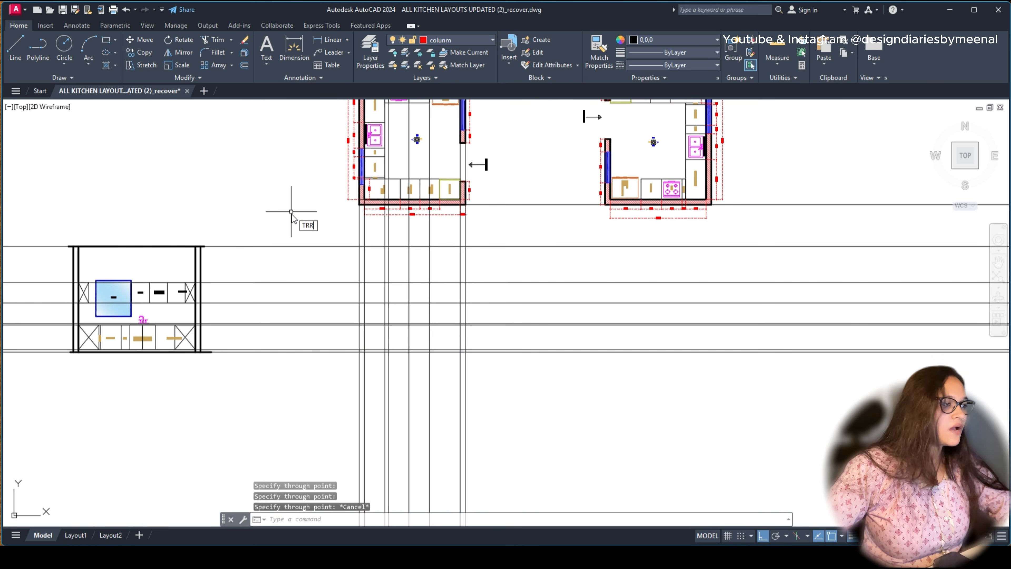
Step: Trim the horizontal construction lines between the lower elevation and the outermost left vertical projection line
key(Escape)
text(Ttr)
key(Return)
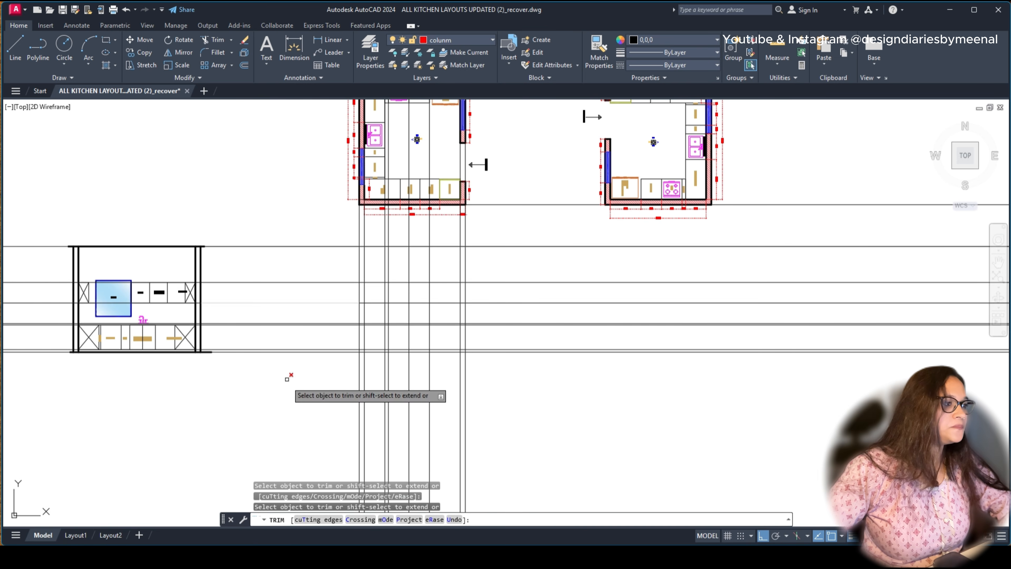
click(293, 196)
click(283, 385)
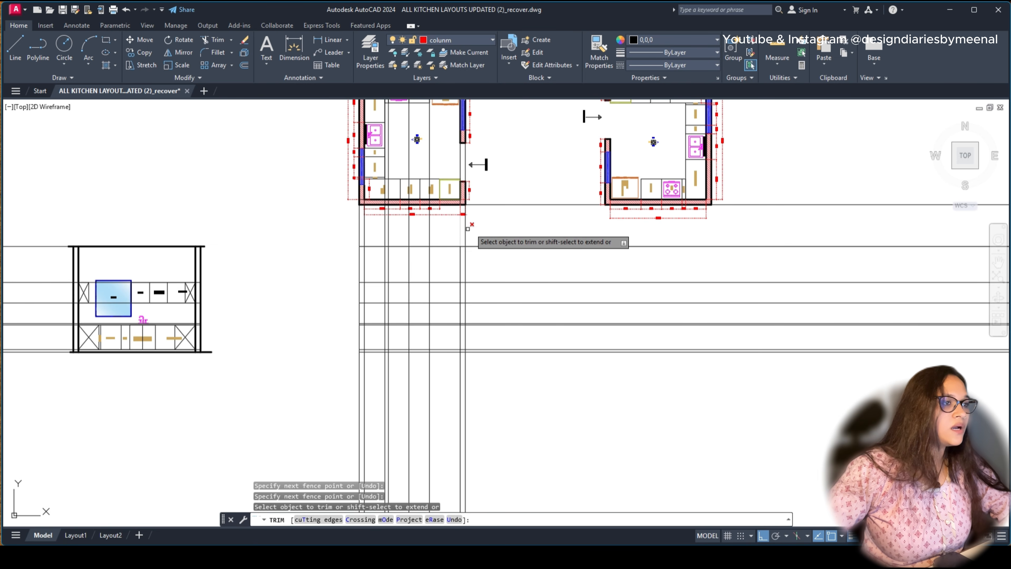
Step: Trim the vertical construction lines between the hob wall plan and the ceiling line, and below the floor line
click(479, 226)
click(276, 231)
click(288, 387)
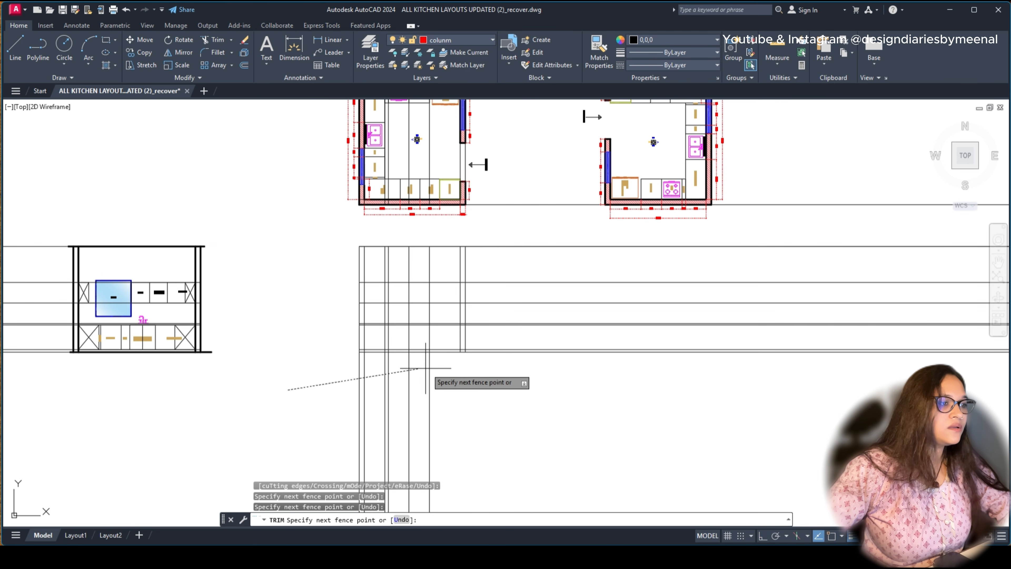
click(515, 381)
key(Return)
middle_drag(515, 382, 255, 372)
scroll(372, 279, down, 3)
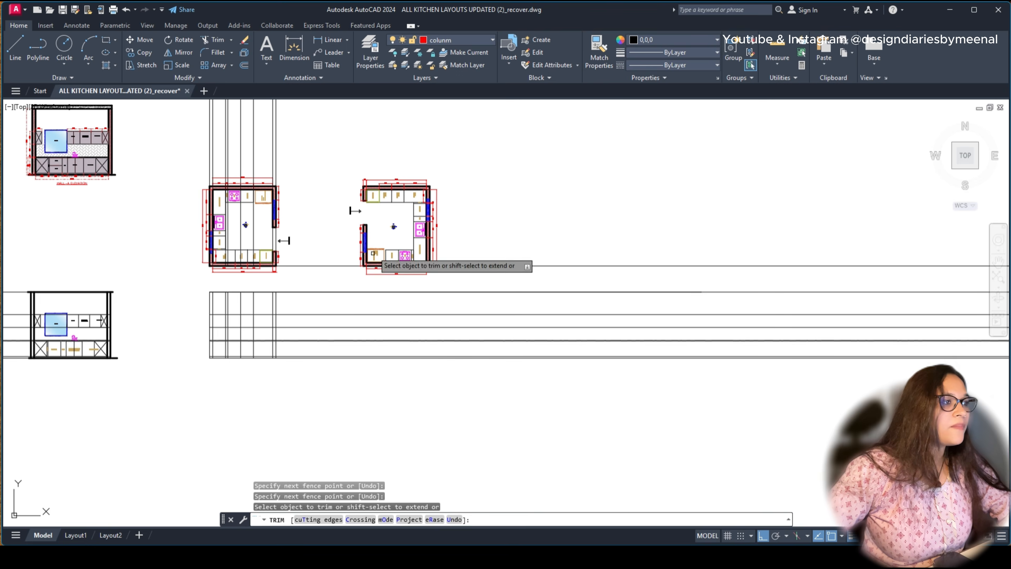
scroll(324, 380, up, 3)
key(Escape)
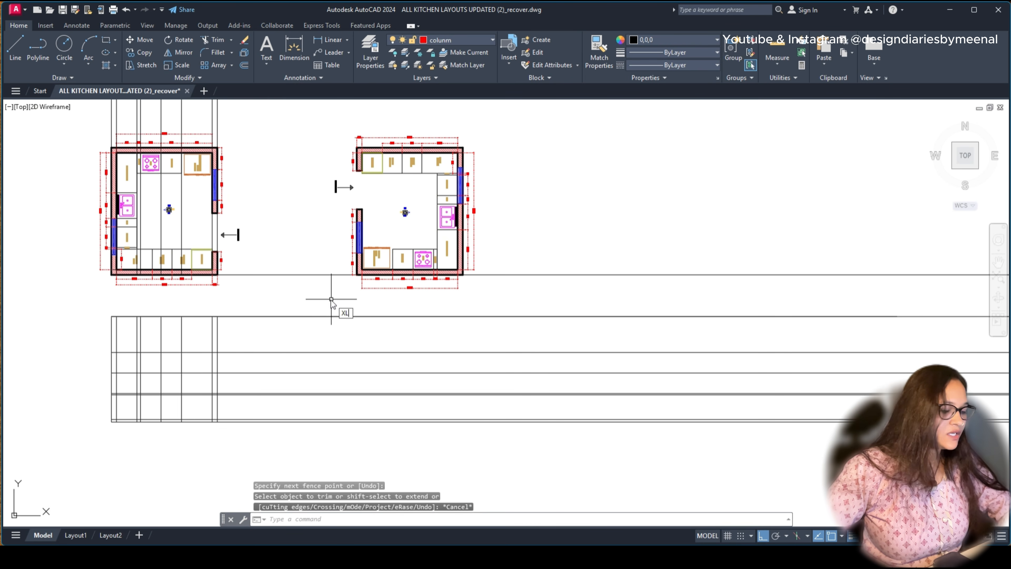
Step: Place vertical construction lines through the outer and inner faces of the right-hand plan's left wall
key(Return)
text(V)
key(Return)
scroll(338, 287, up, 5)
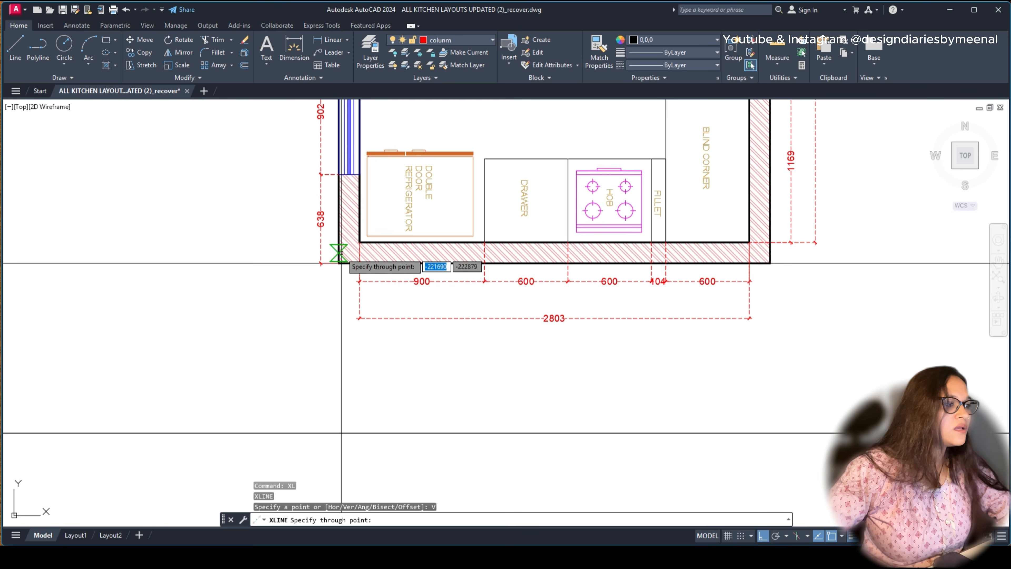
click(339, 253)
scroll(359, 261, down, 4)
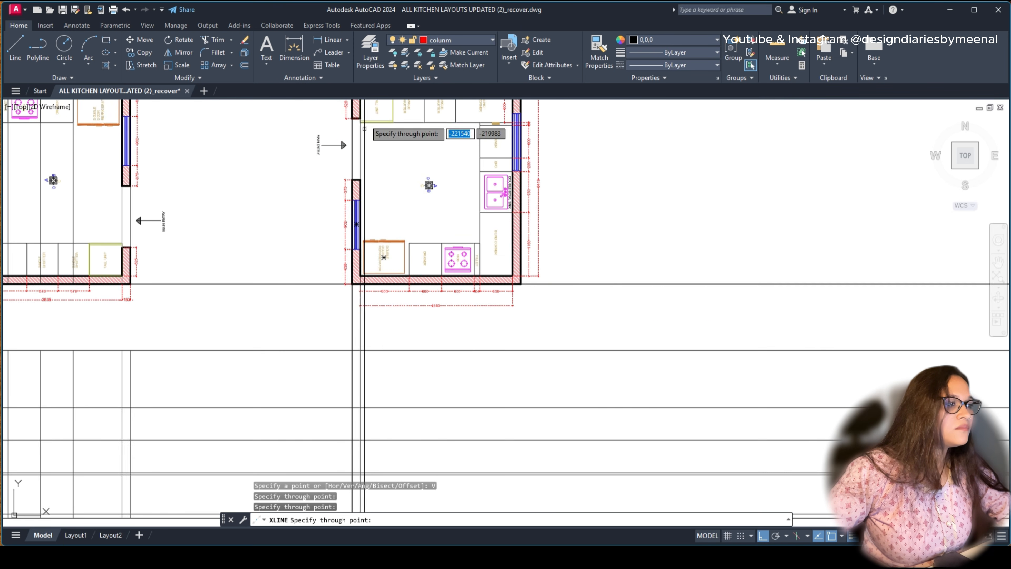
Step: Add vertical construction lines at the right-hand plan's tall unit, single shutter and blind corner divisions and its right wall faces
scroll(398, 315, up, 4)
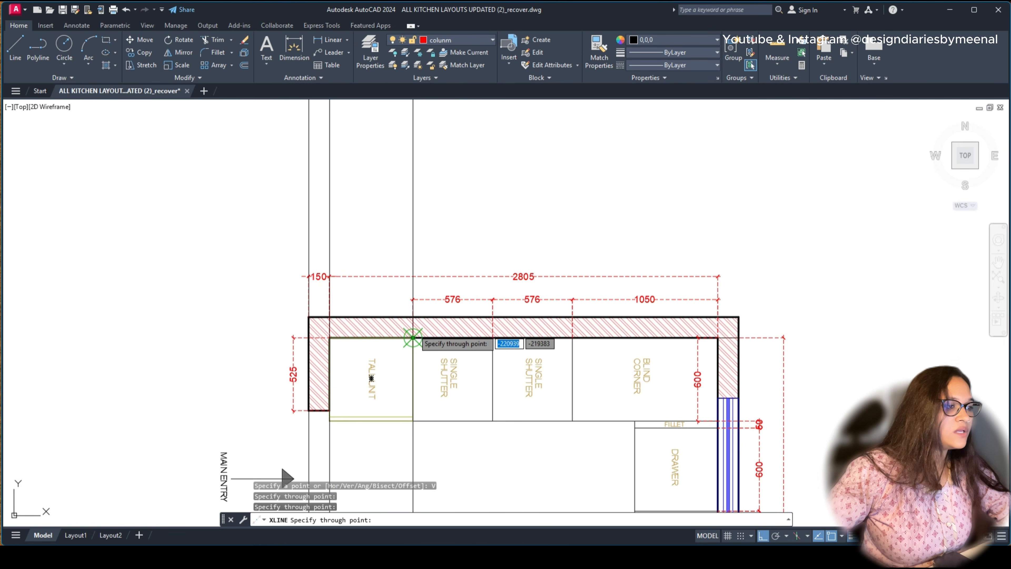
click(413, 337)
click(493, 338)
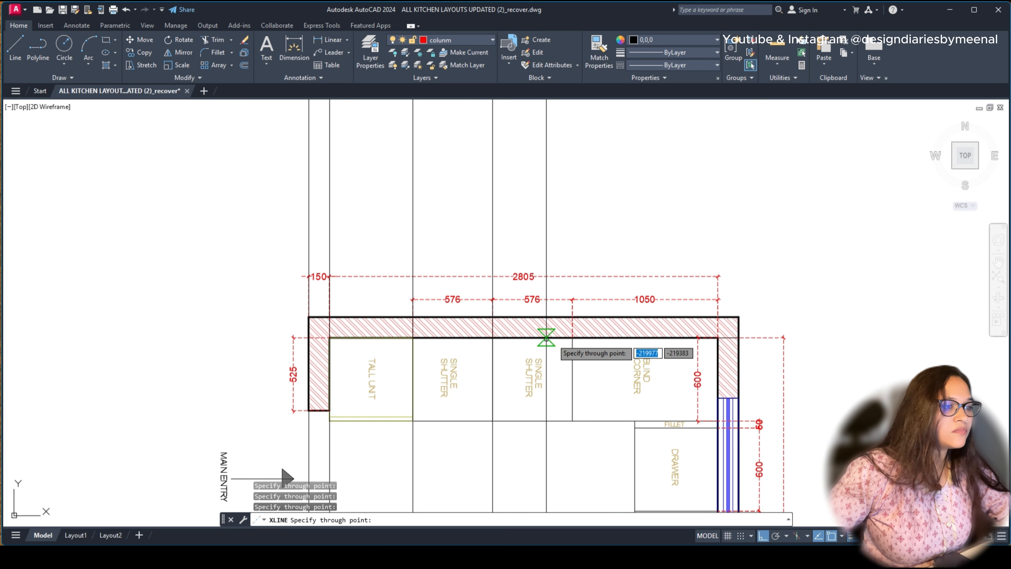
click(572, 337)
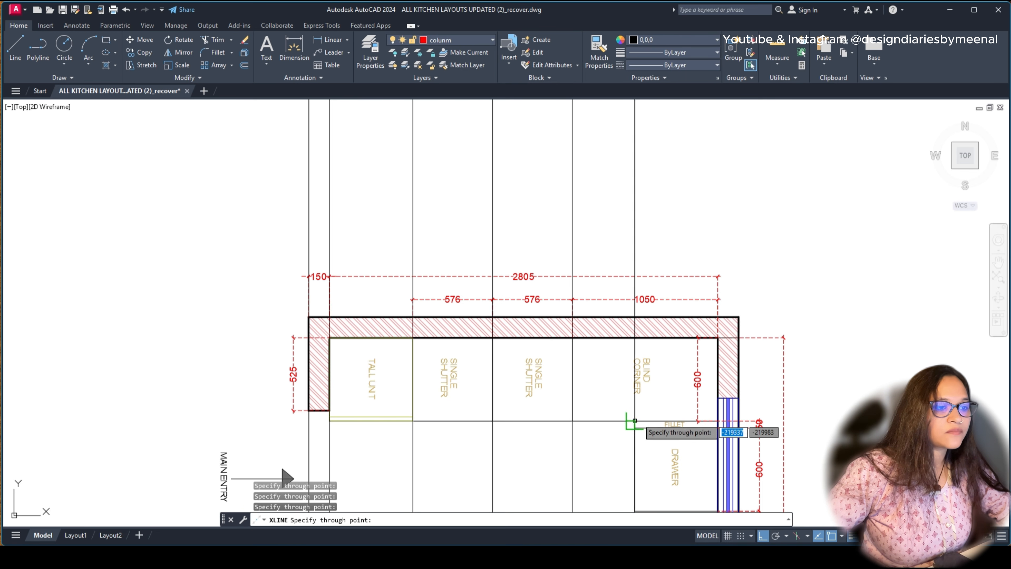
scroll(313, 295, down, 4)
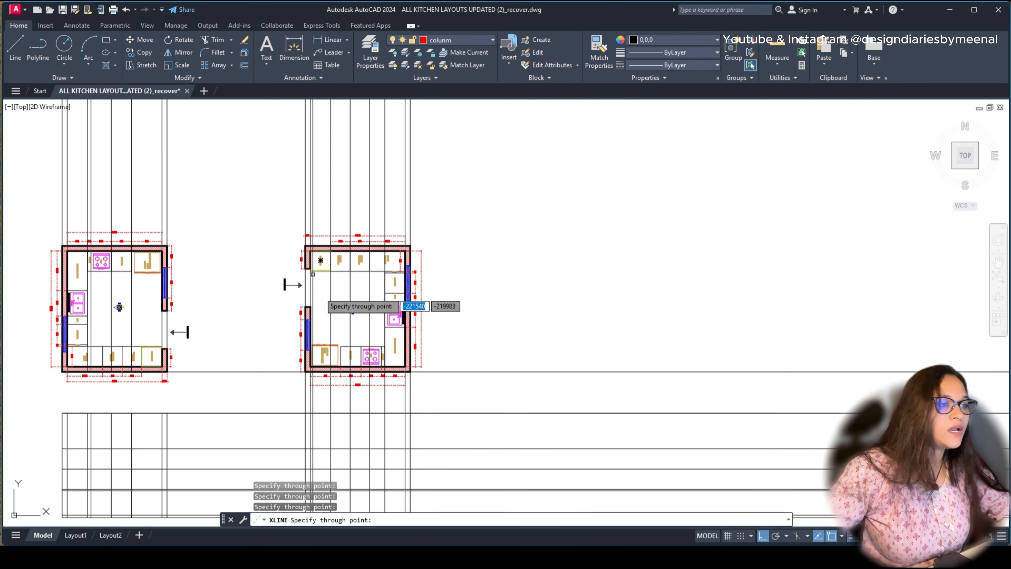
middle_drag(329, 413, 374, 196)
key(Escape)
mouse_move(332, 226)
middle_down()
mouse_move(343, 255)
mouse_move(415, 318)
middle_up()
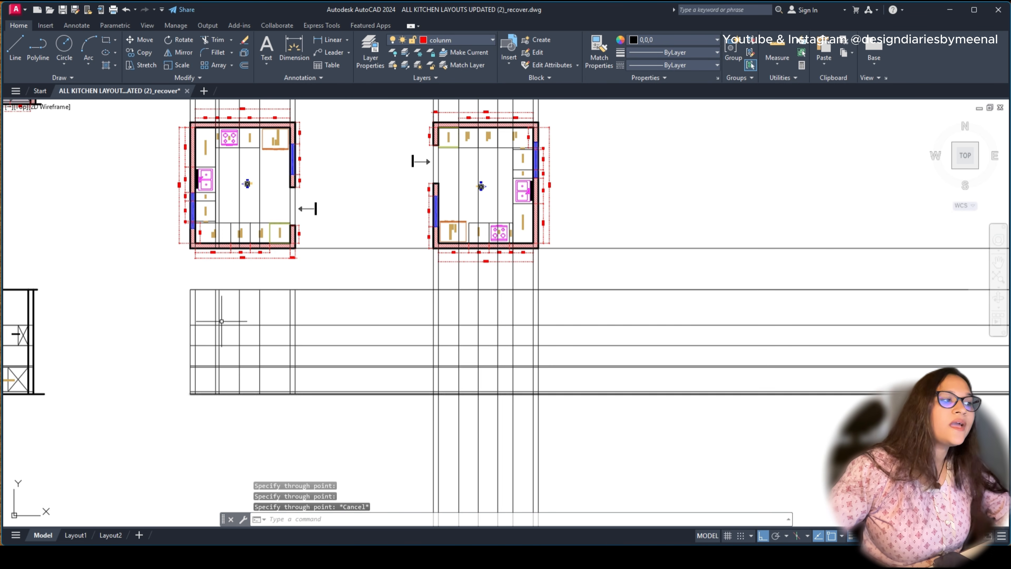
Step: Trim the right-hand plan's vertical construction lines between the plan and the ceiling line, and below the floor line
key(Return)
click(574, 279)
key(Escape)
text(tr)
key(Return)
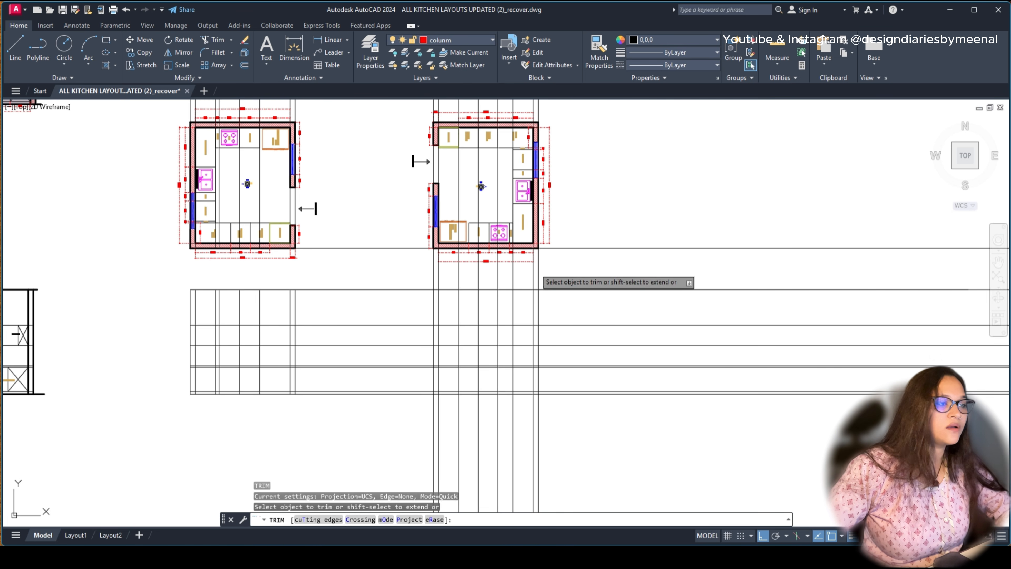
click(566, 270)
click(416, 275)
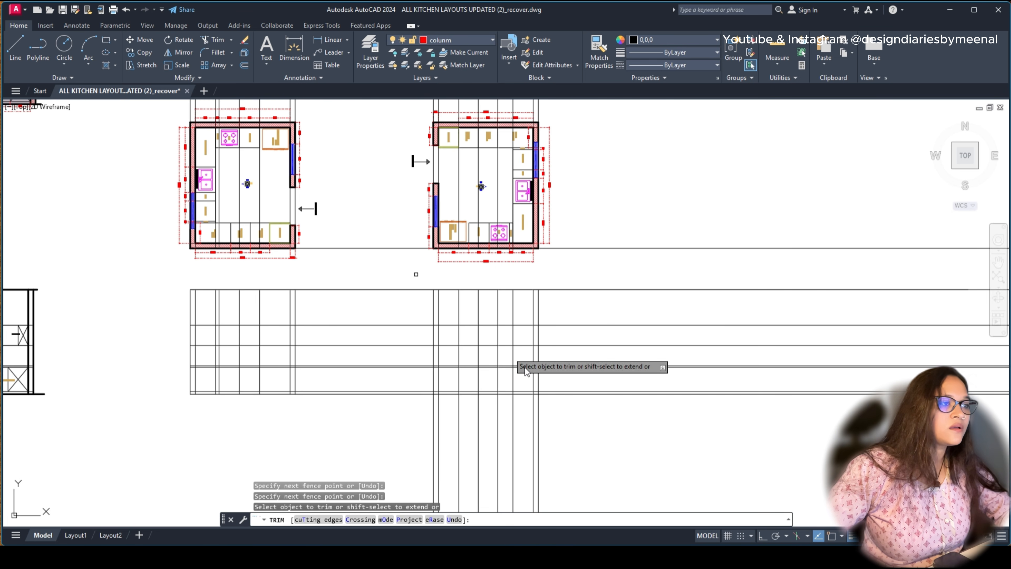
click(392, 435)
click(550, 433)
Step: Trim the horizontal construction lines between the two new elevation grids and beyond the right-hand grid
click(388, 431)
click(373, 271)
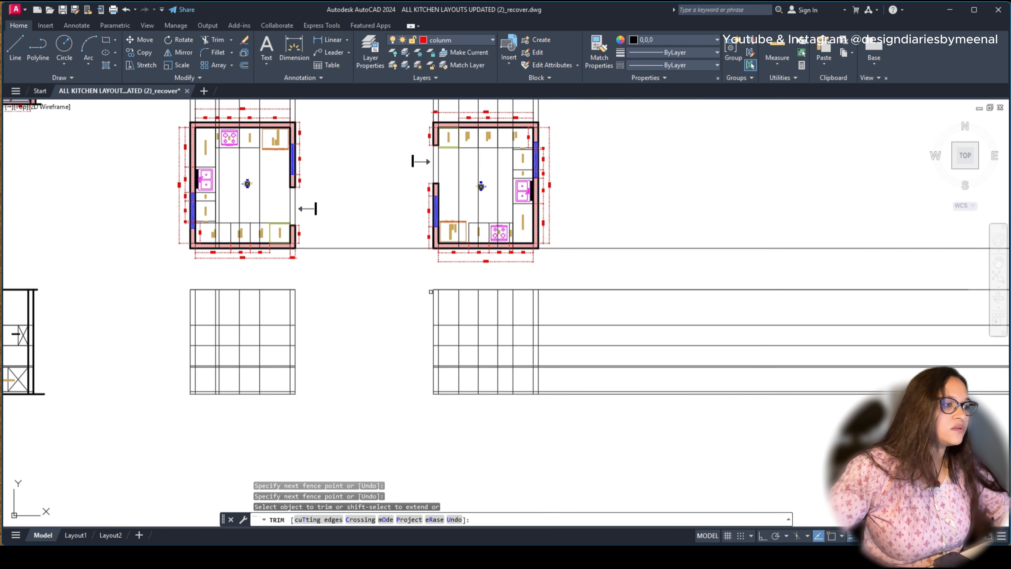
click(604, 421)
click(586, 270)
key(Escape)
Step: Erase the leftover horizontal construction lines along the plans' lower walls and across the first elevation
click(633, 220)
click(626, 285)
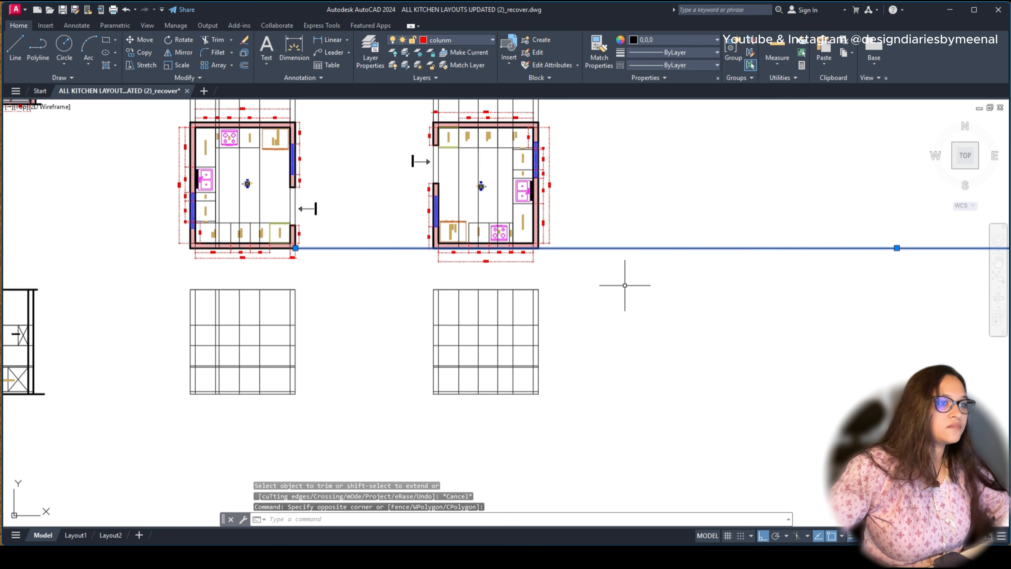
key(Delete)
scroll(575, 302, down, 2)
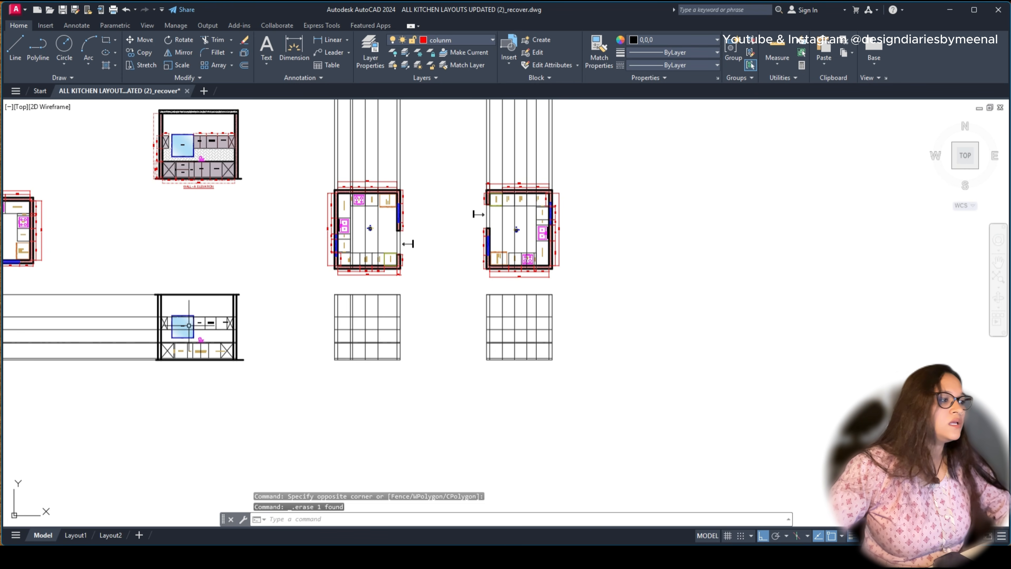
middle_drag(189, 326, 347, 345)
click(278, 307)
click(238, 419)
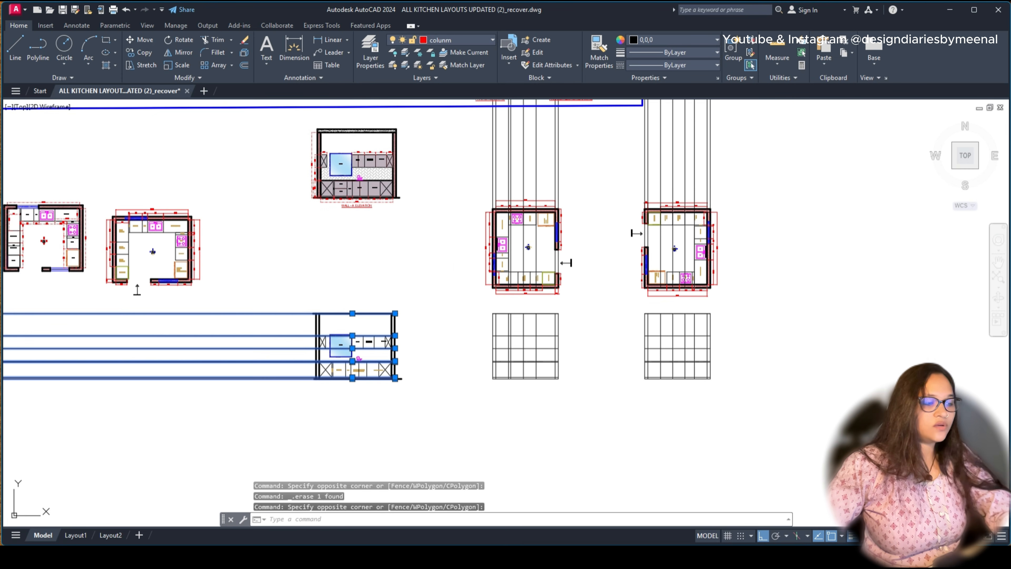
key(Delete)
Step: Erase the vertical construction lines remaining above and through the two rotated plans
middle_drag(545, 357, 433, 349)
click(619, 135)
click(356, 172)
key(Delete)
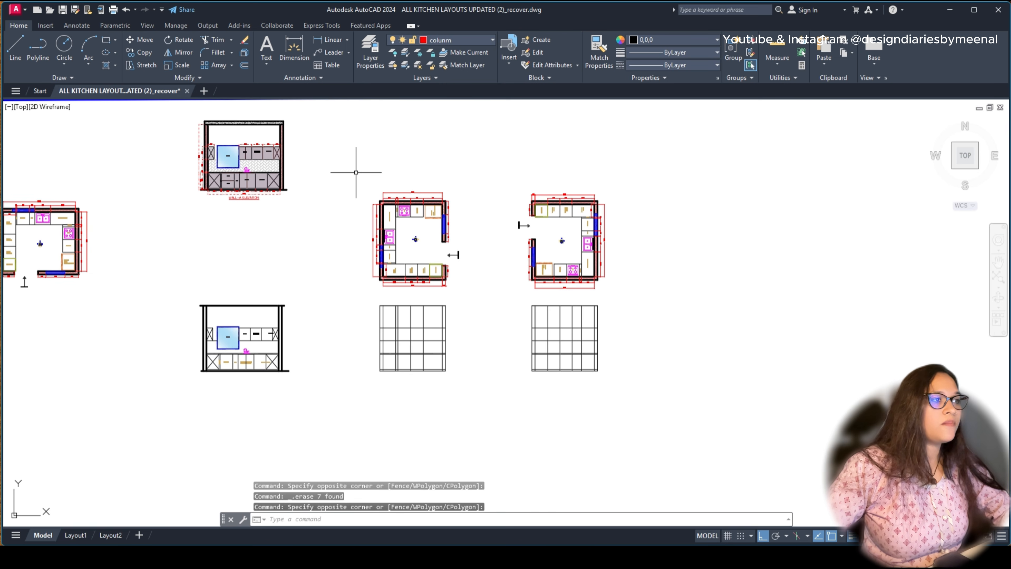
key(Delete)
Step: Trim the horizontal lines inside the left and right wall strips of the middle elevation
scroll(413, 338, up, 4)
scroll(447, 393, up, 4)
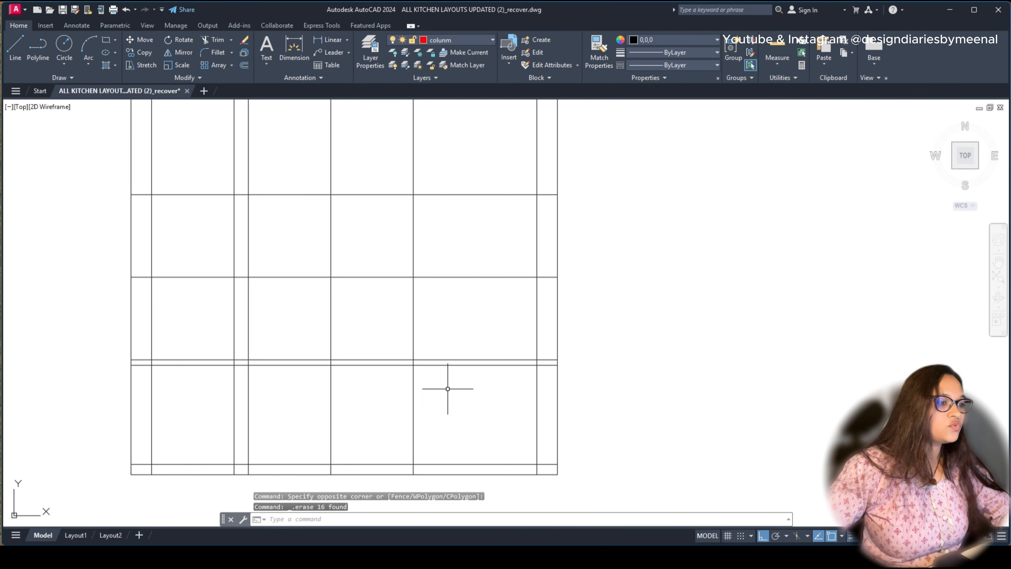
key(Return)
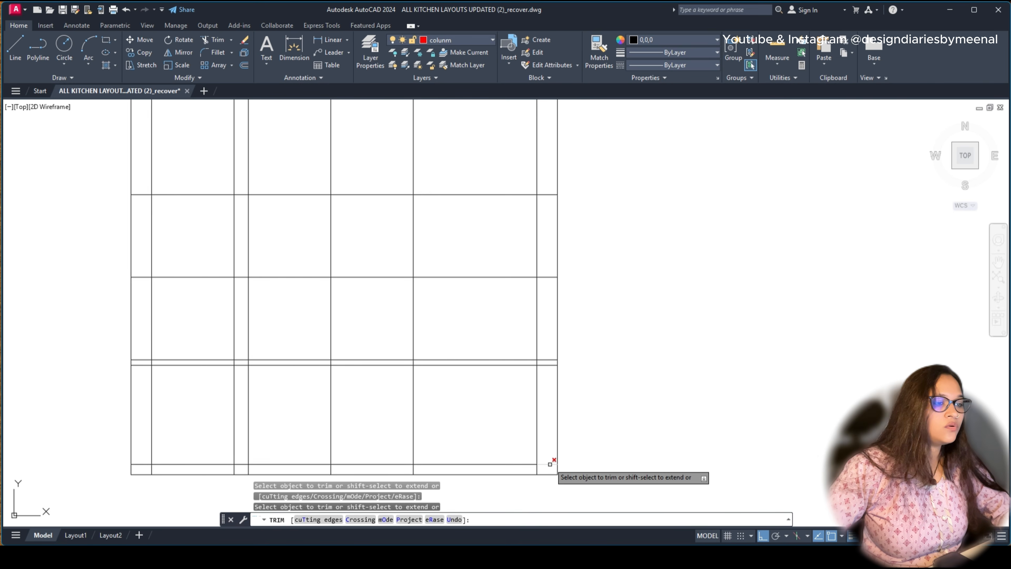
click(549, 464)
click(549, 380)
scroll(548, 369, down, 4)
click(547, 258)
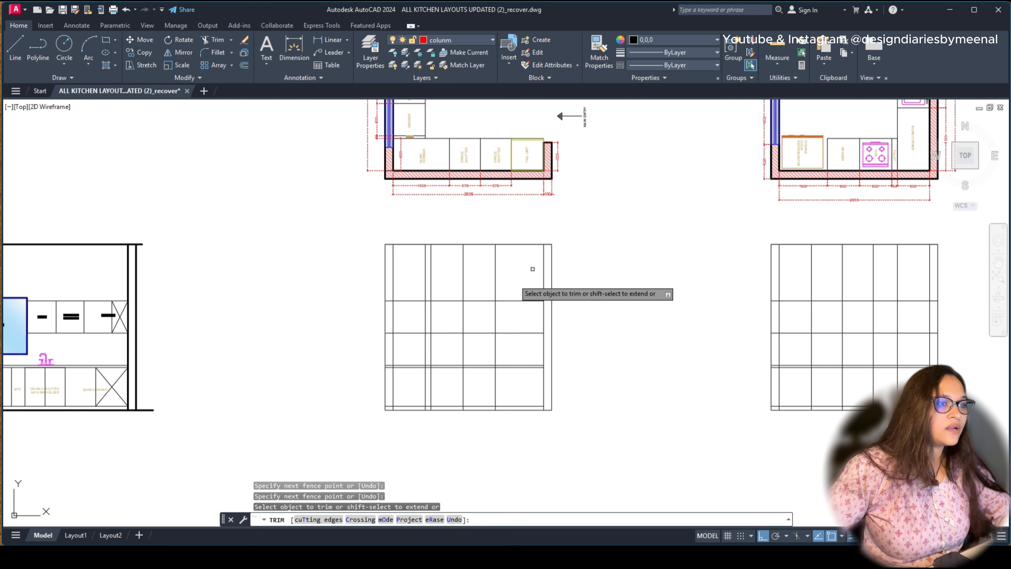
click(389, 290)
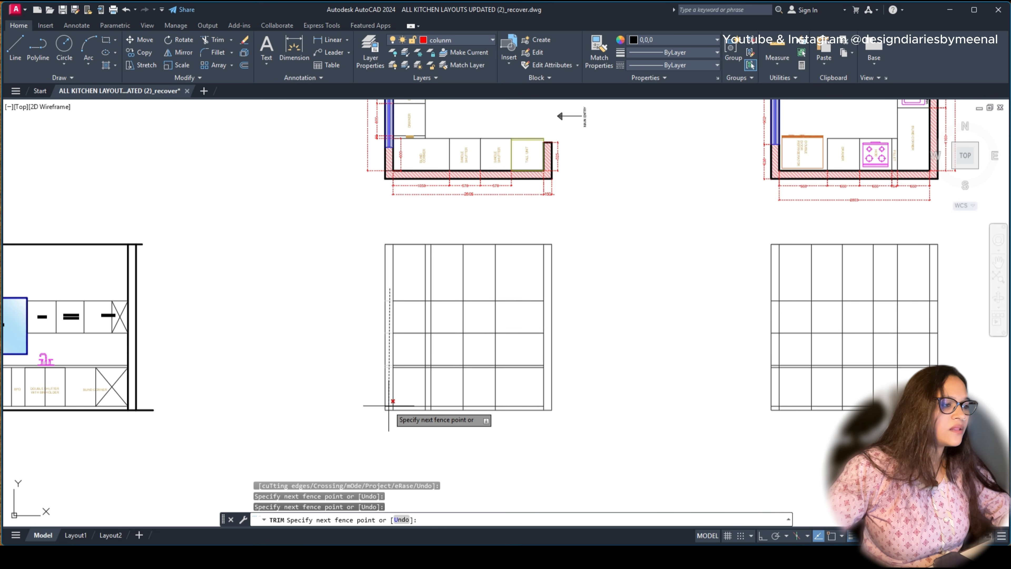
key(Return)
Step: Trim the cabinet division lines inside the skirting strip of the middle elevation
scroll(396, 410, up, 5)
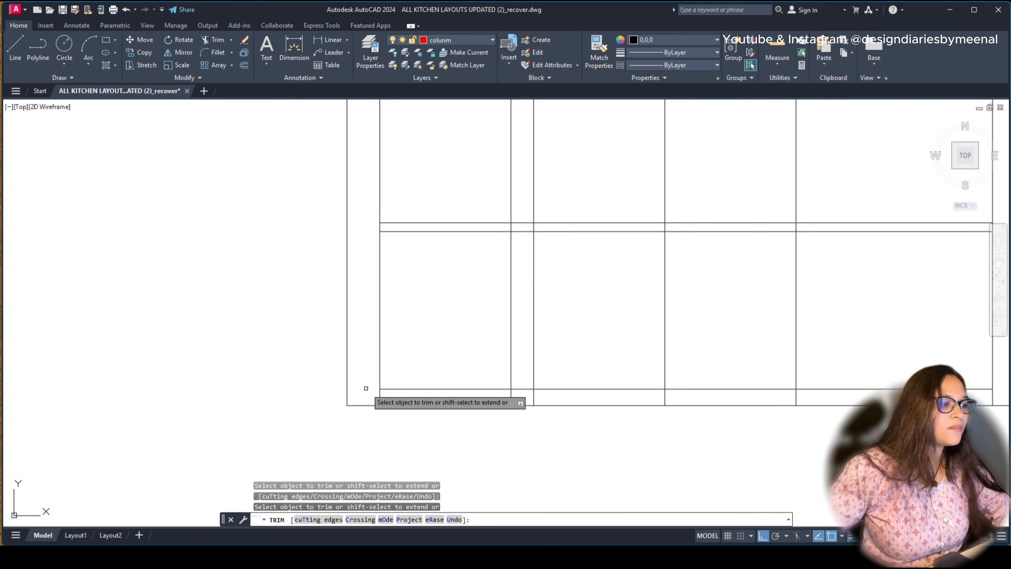
scroll(366, 388, down, 5)
scroll(524, 310, up, 6)
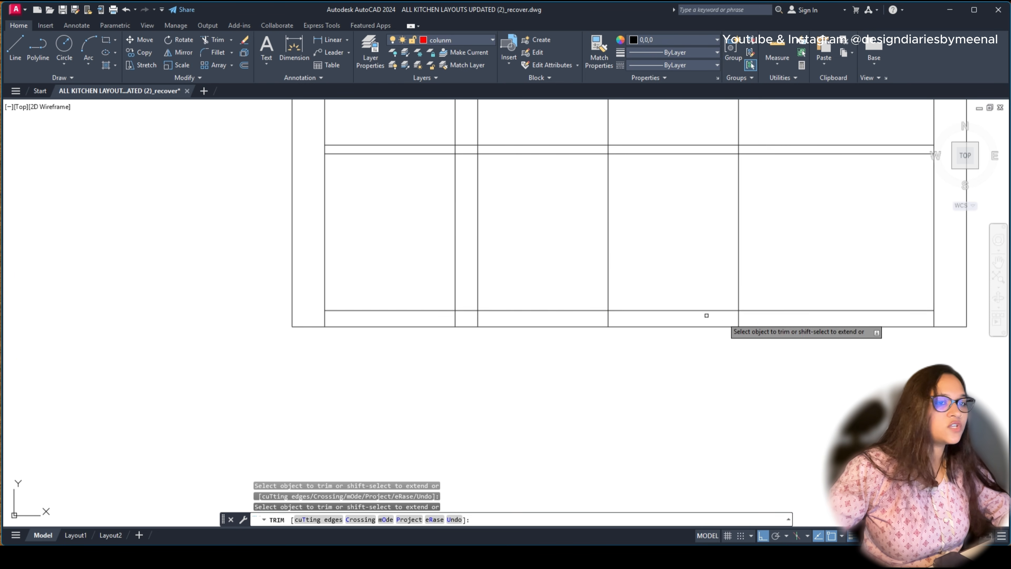
click(766, 320)
key(Return)
Step: Trim the middle elevation's cabinet division lines above the upper cabinets and between the upper cabinets and the countertop
scroll(406, 377, down, 5)
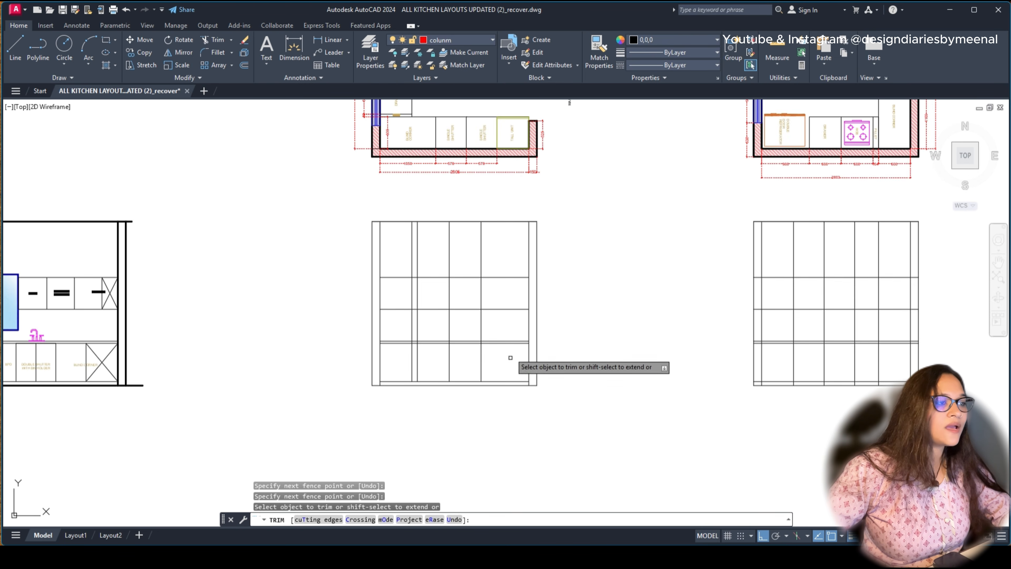
scroll(510, 355, up, 4)
click(338, 269)
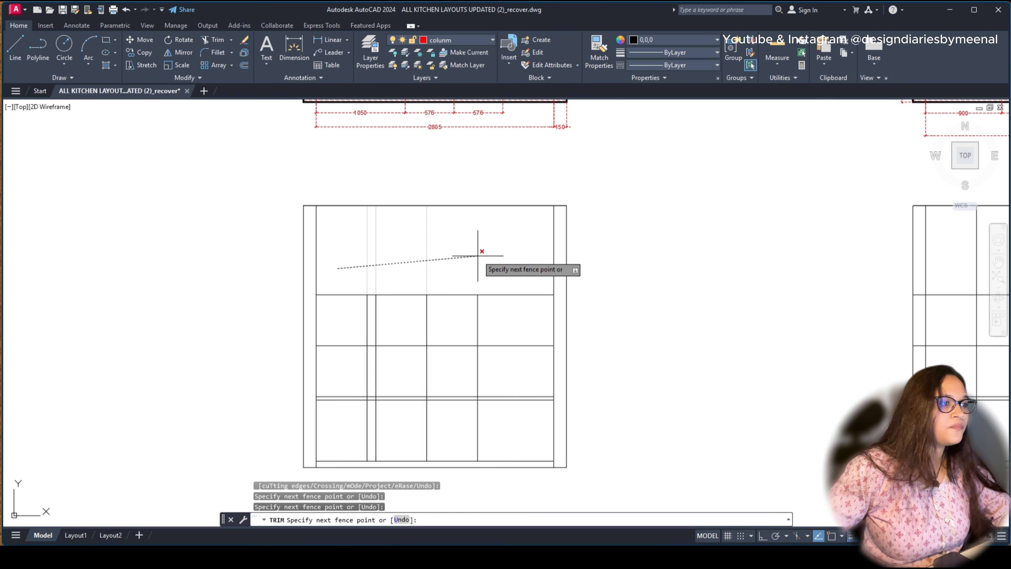
click(480, 258)
key(Return)
click(471, 377)
click(339, 378)
key(Return)
Step: Trim the cabinet division lines inside the countertop thickness of the middle elevation
scroll(398, 398, up, 4)
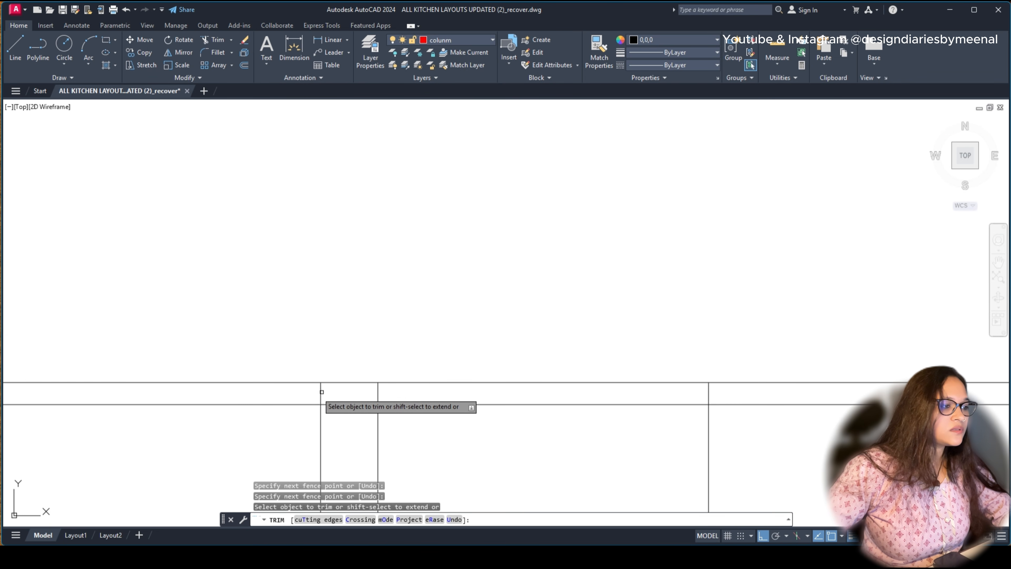
click(305, 396)
click(602, 394)
key(Return)
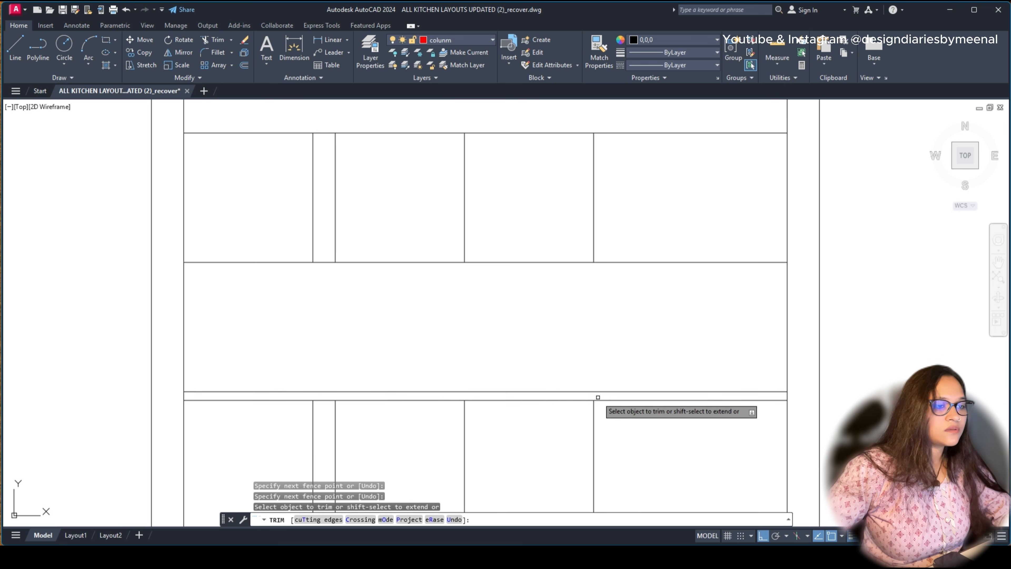
Step: Trim the cabinet division lines inside the skirting strip of the right-hand elevation
scroll(361, 377, down, 6)
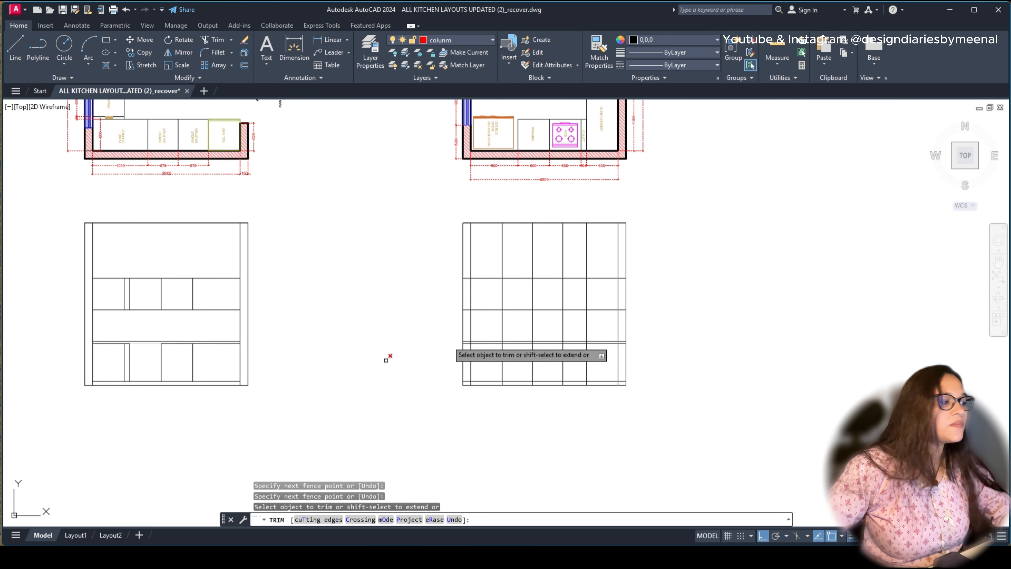
scroll(556, 371, up, 4)
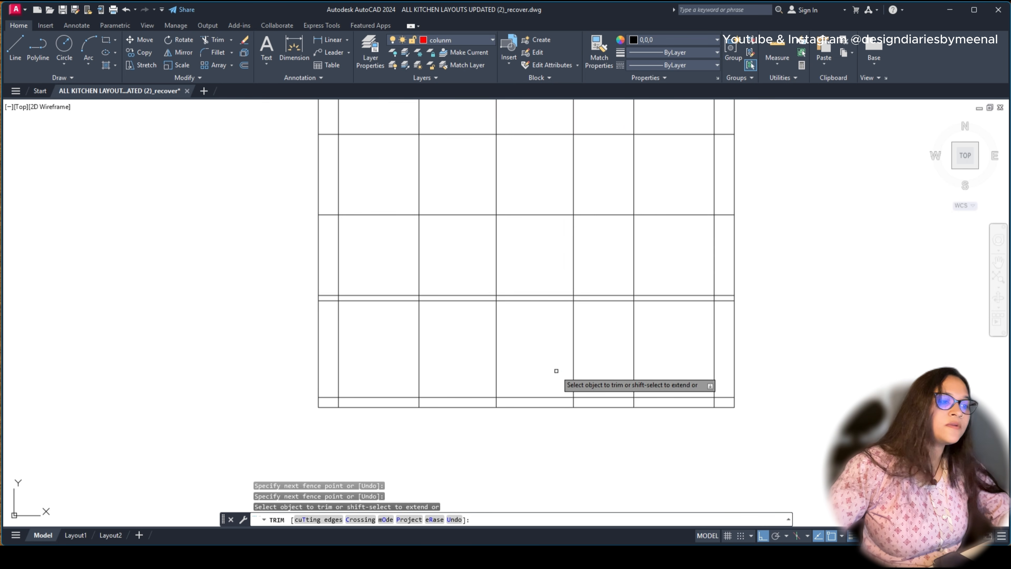
scroll(661, 403, up, 2)
click(661, 405)
click(270, 403)
key(Return)
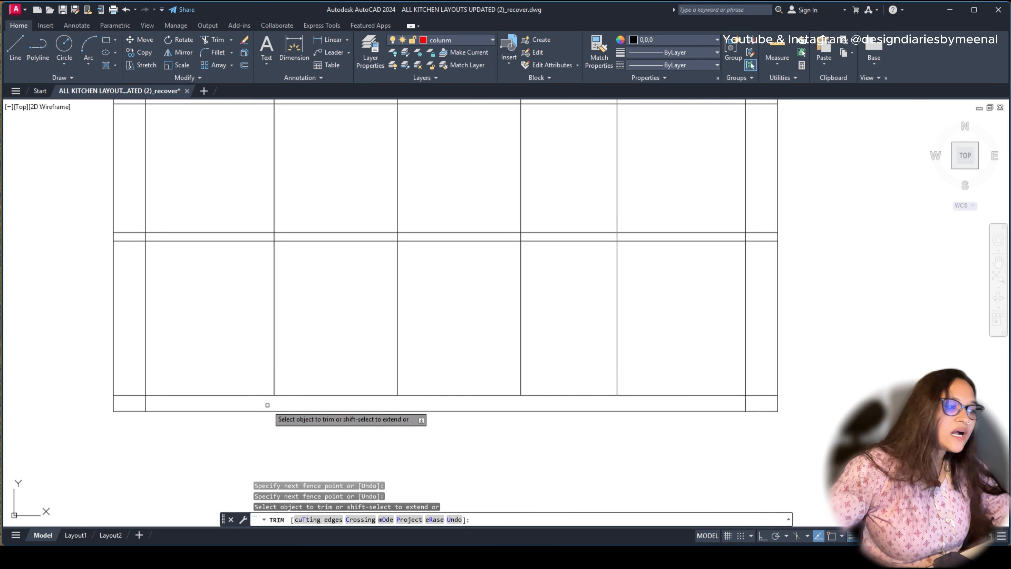
Step: Trim the horizontal lines inside both wall strips of the right-hand elevation
scroll(138, 403, down, 4)
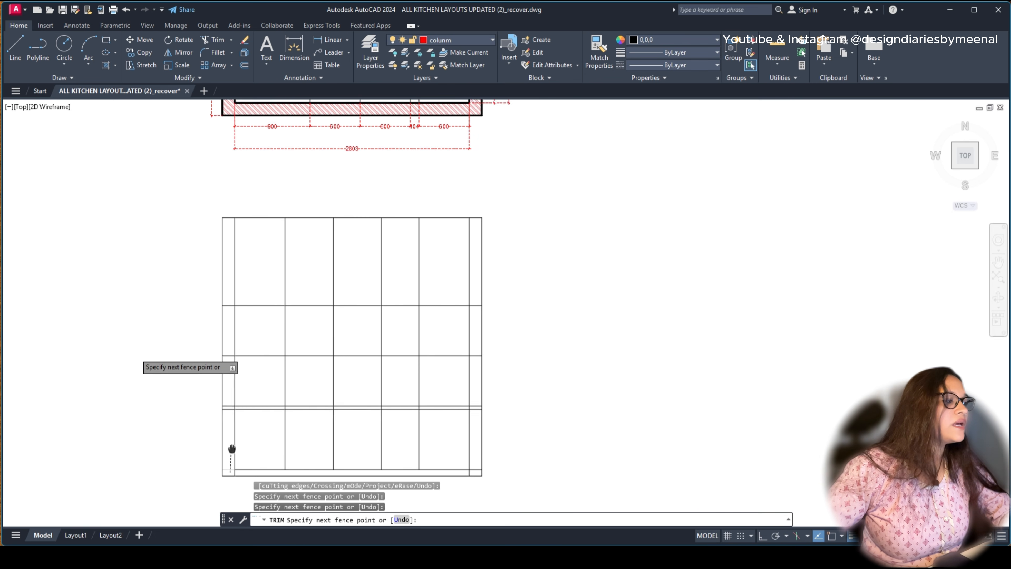
click(476, 272)
key(Return)
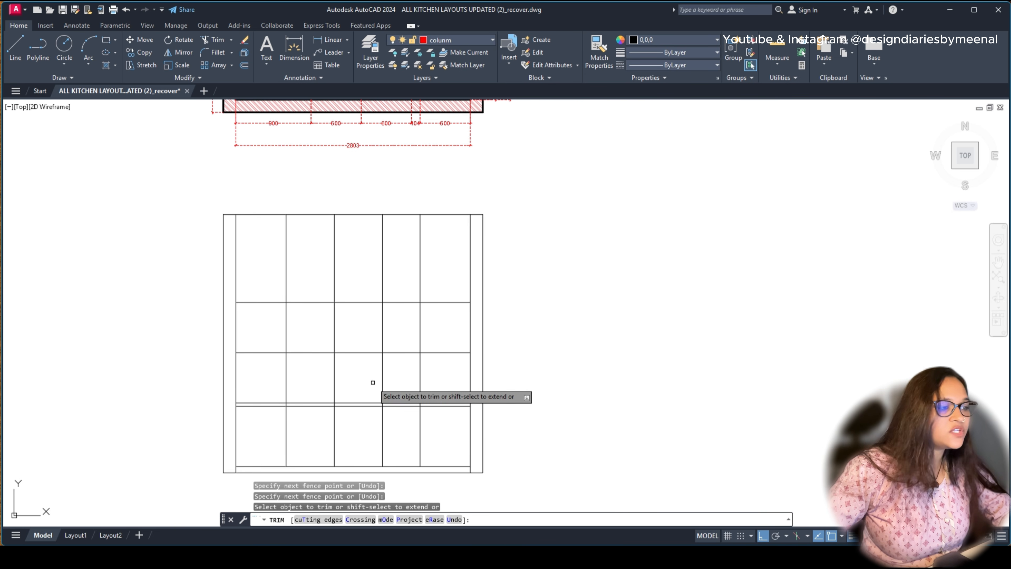
Step: Trim the right-hand elevation's division lines between the countertop and upper cabinets, and above the upper cabinets
click(435, 372)
key(Return)
click(446, 264)
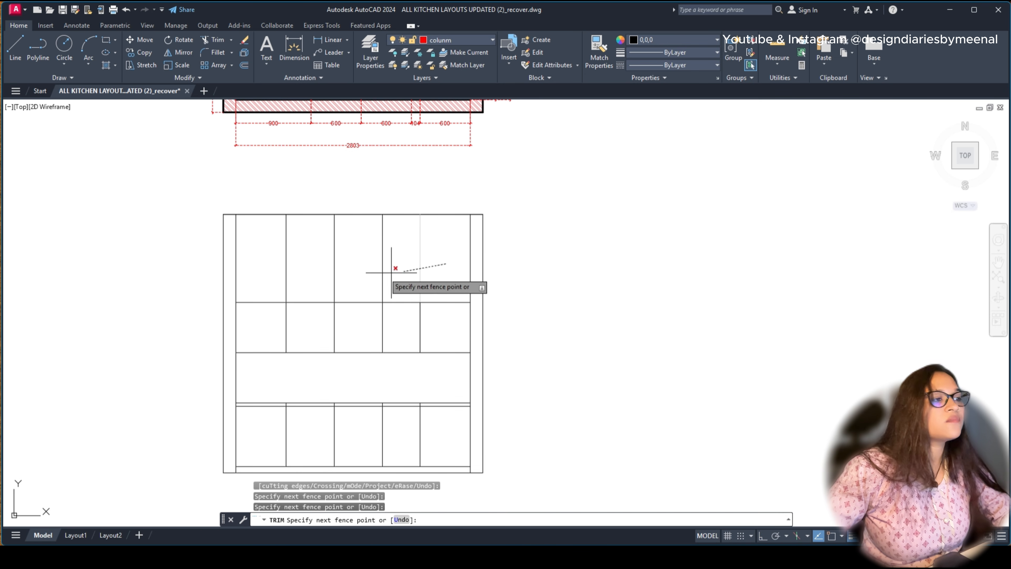
key(Return)
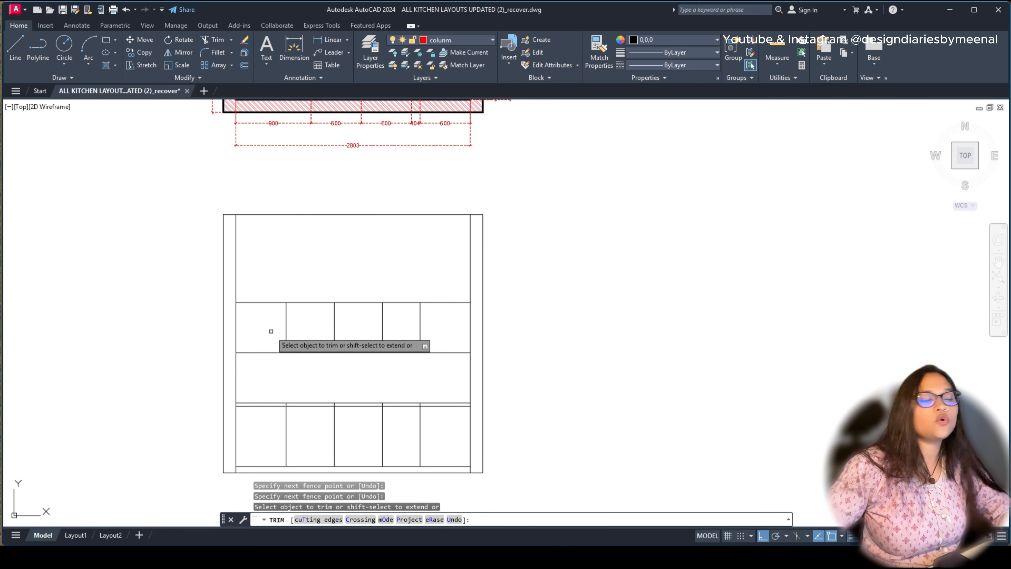
Step: Trim the cabinet division lines inside the countertop thickness of the right-hand elevation
scroll(542, 296, up, 6)
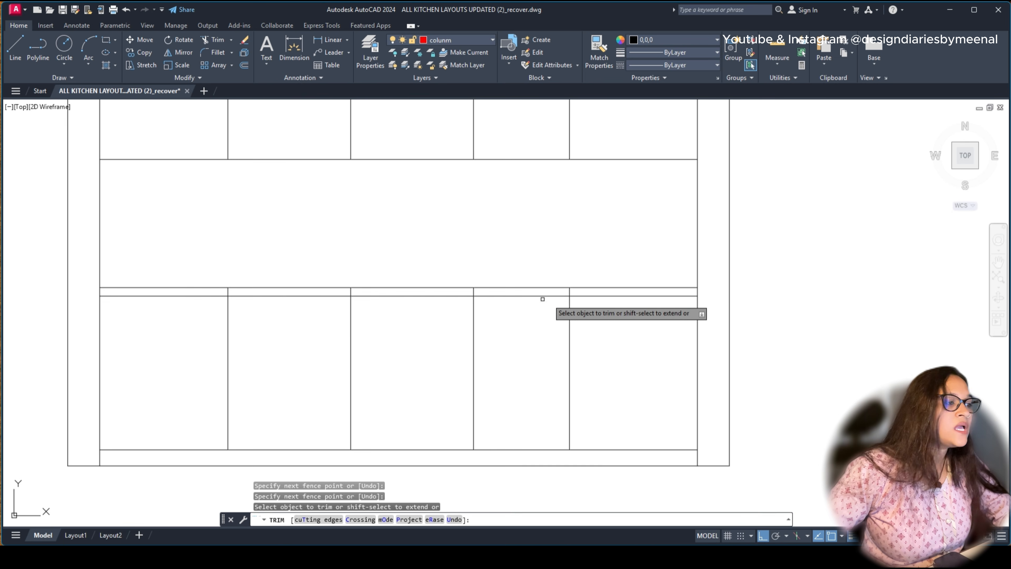
click(594, 289)
scroll(594, 290, down, 4)
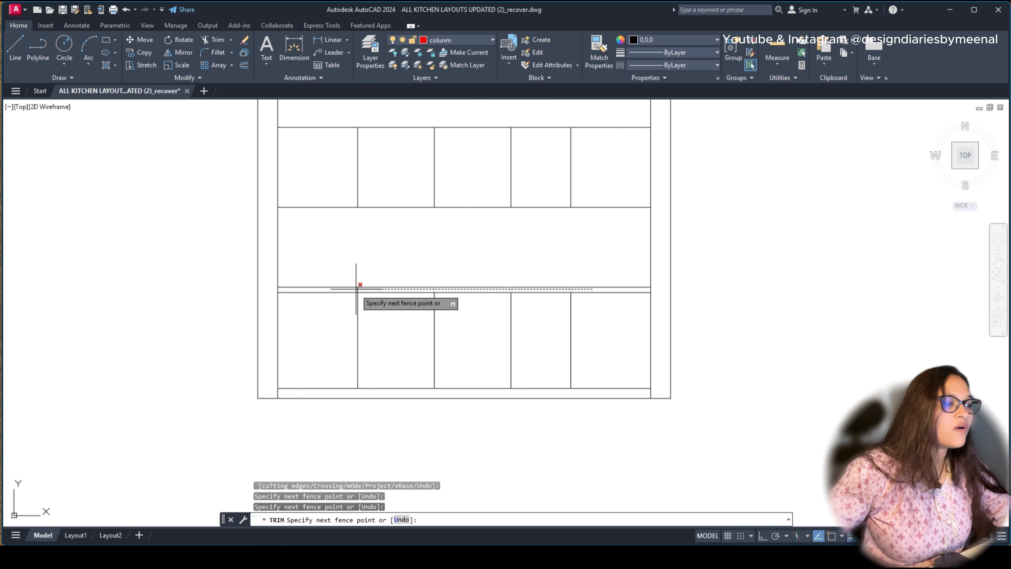
key(Return)
scroll(571, 339, down, 5)
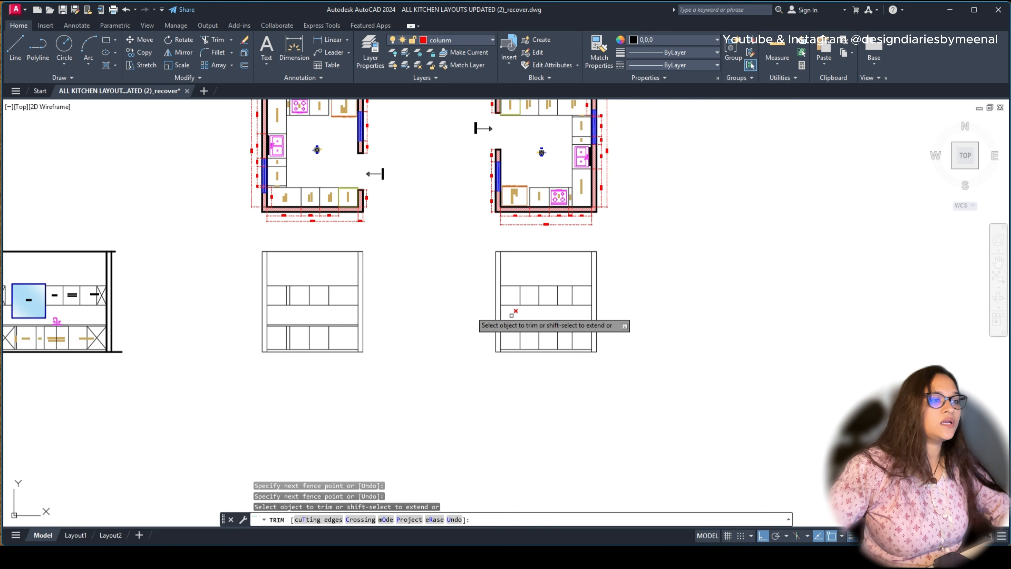
mouse_move(381, 281)
middle_down()
mouse_move(506, 359)
mouse_move(465, 358)
middle_up()
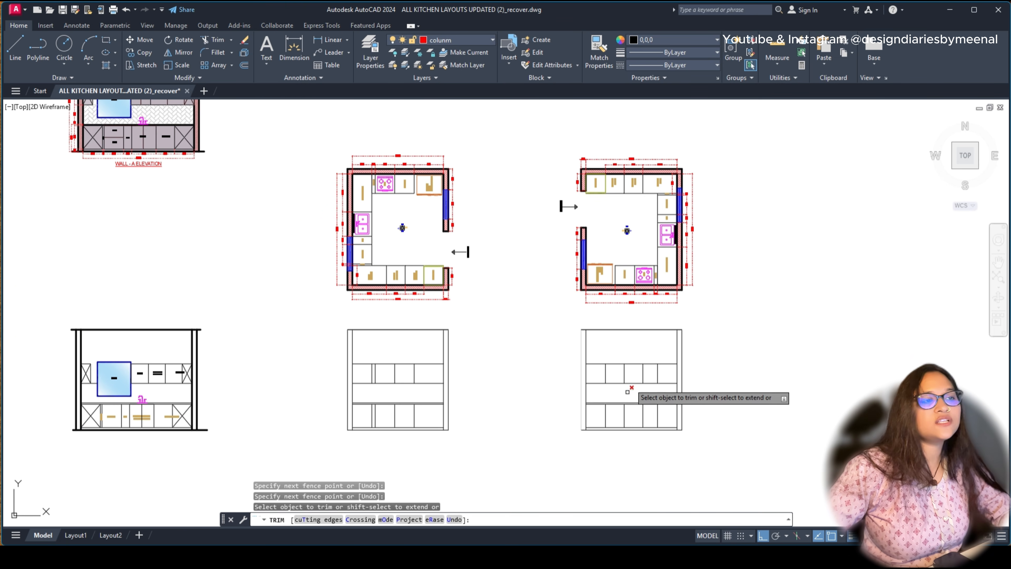
middle_drag(693, 344, 659, 332)
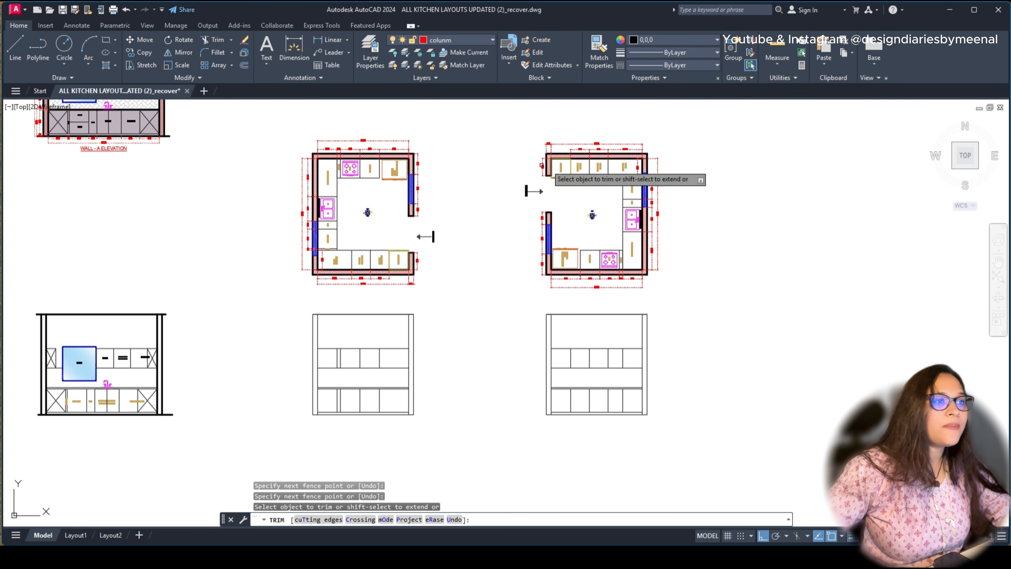
scroll(542, 165, up, 5)
scroll(535, 335, down, 5)
scroll(506, 399, up, 2)
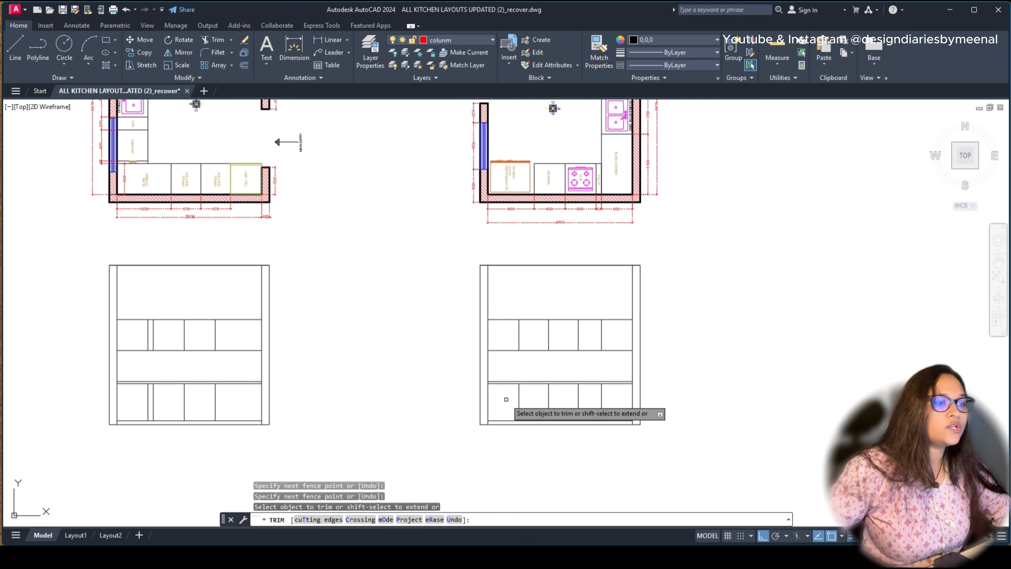
scroll(507, 400, up, 2)
key(Escape)
text(EX)
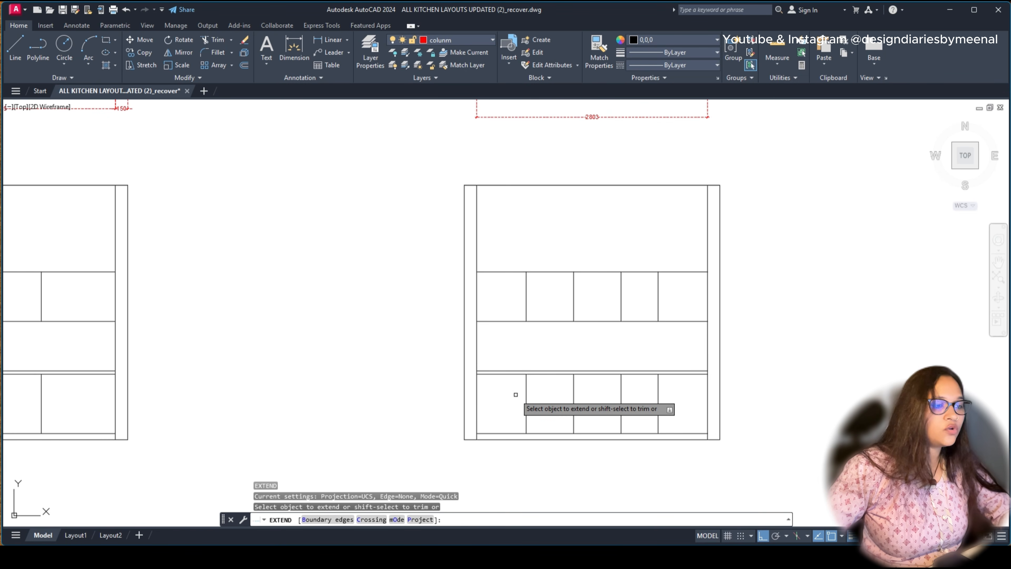
key(Return)
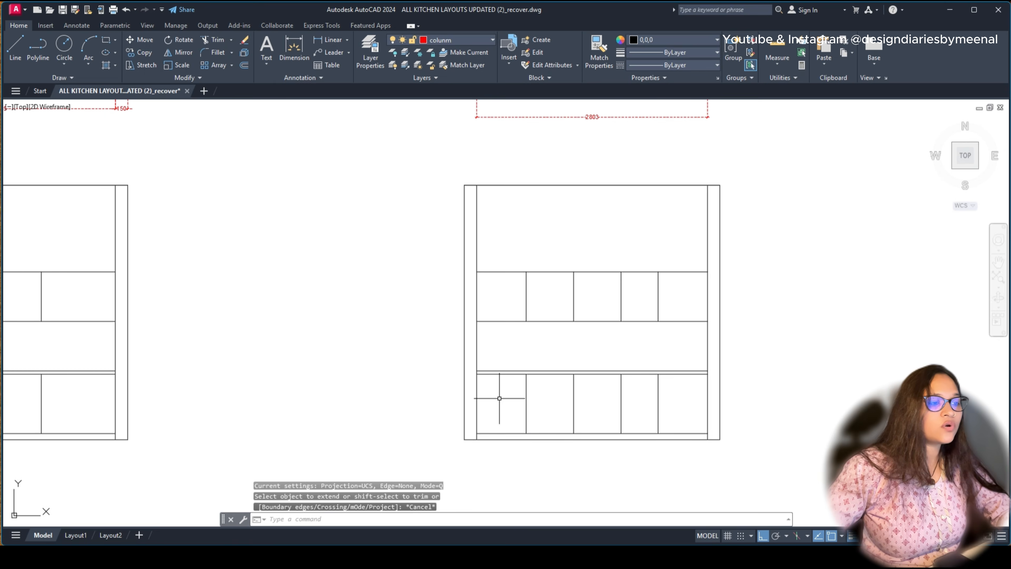
Step: Try to trim the horizontal lines across the leftmost cabinet column of the right-hand elevation, and undo the trim
text(TR)
key(Return)
drag(497, 395, 504, 235)
text(u)
key(Return)
key(Escape)
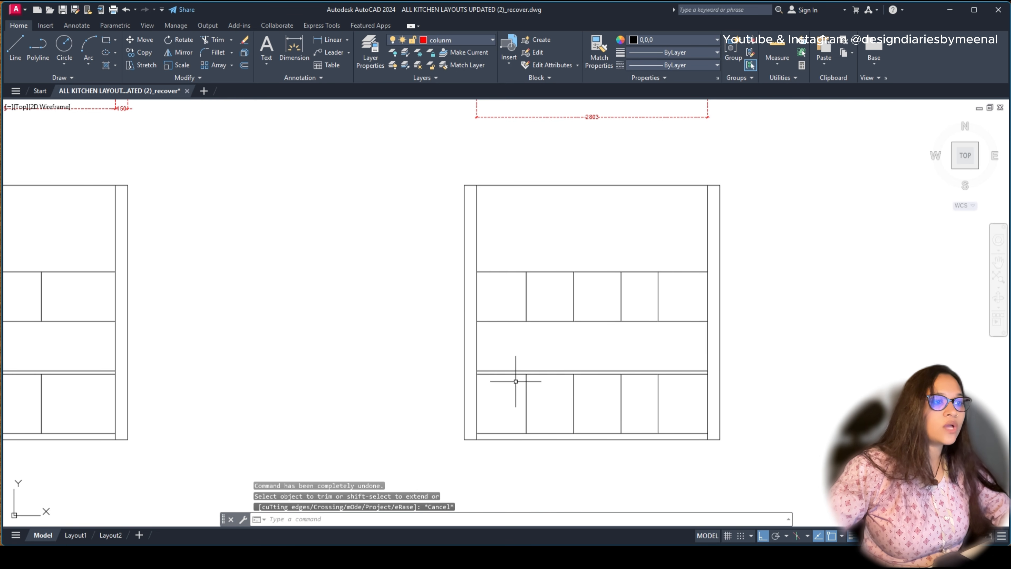
Step: Extend the first base cabinet division line of the right-hand elevation up to the upper cabinets to bound the tall unit
scroll(532, 394, up, 2)
text(EX)
key(Return)
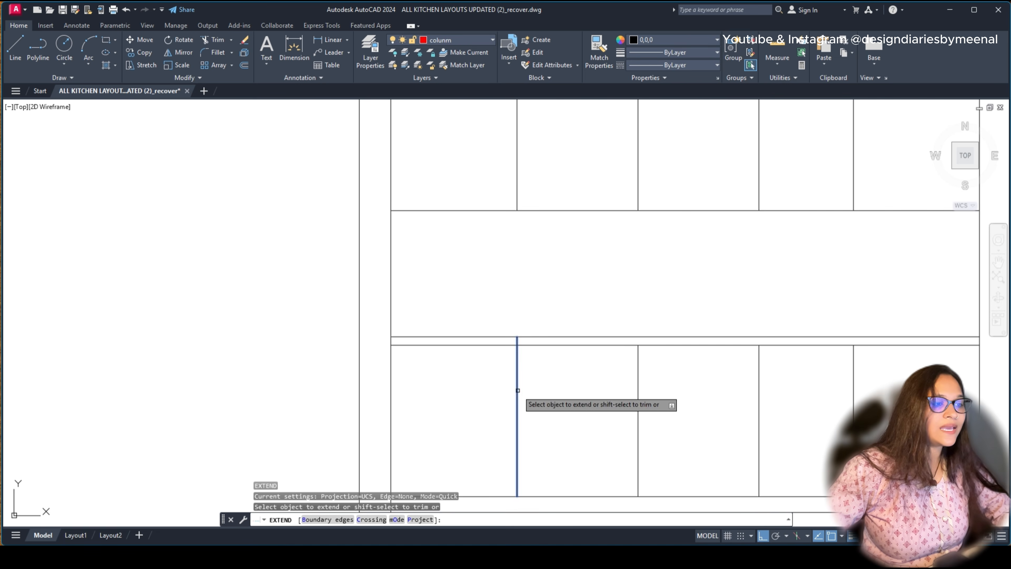
click(517, 377)
click(515, 377)
scroll(514, 377, down, 2)
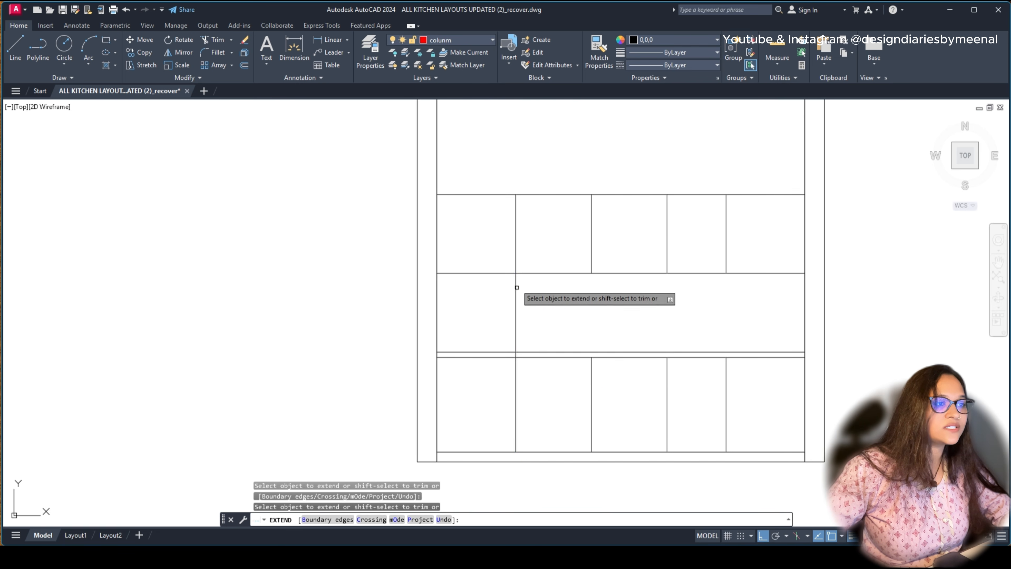
key(Escape)
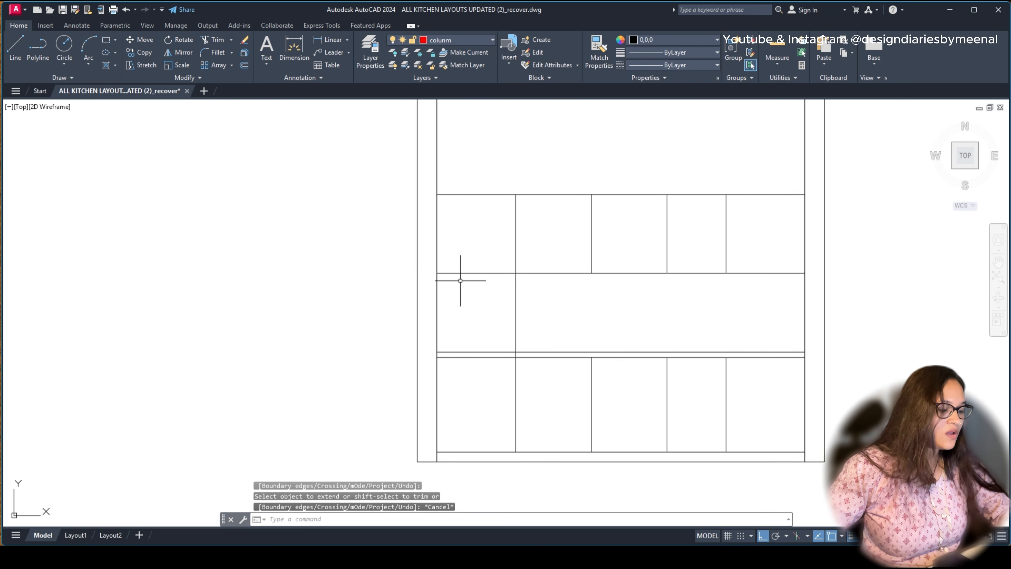
Step: Trim the countertop lines and the upper cabinets' bottom line inside the tall unit column of the right-hand elevation
text(TRR)
key(Return)
click(474, 243)
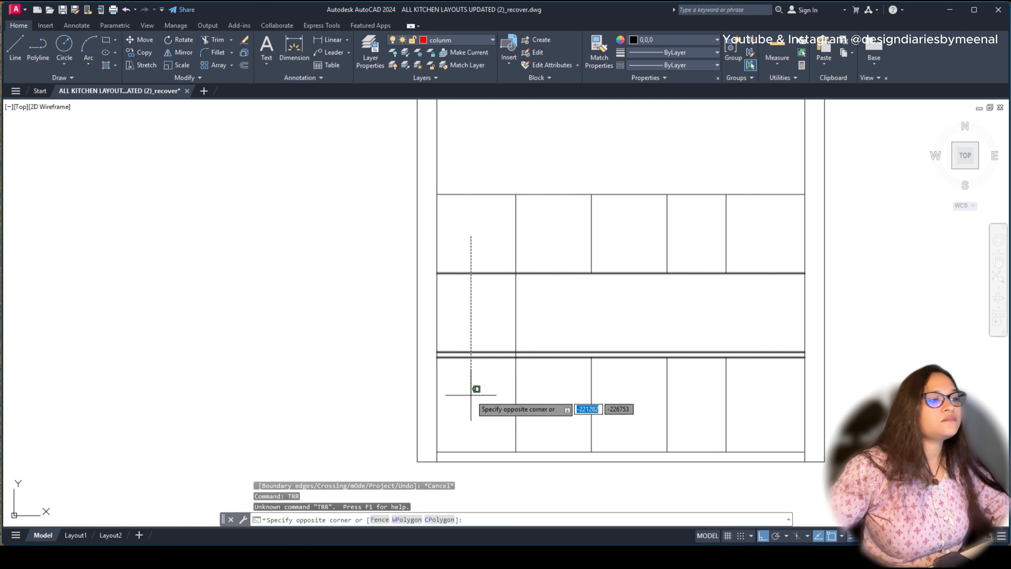
key(Escape)
key(Return)
click(472, 229)
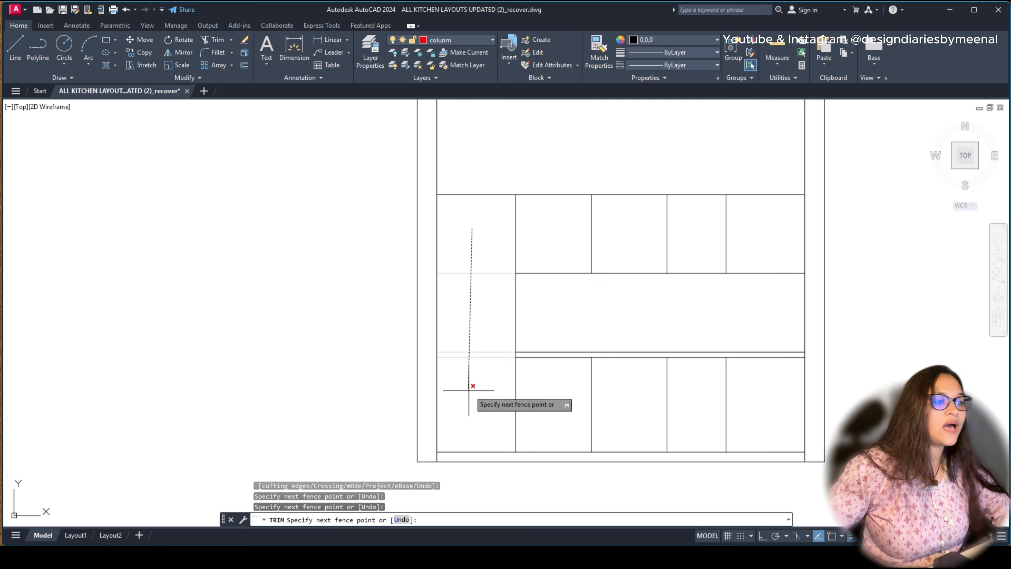
click(471, 391)
scroll(484, 398, down, 6)
scroll(484, 163, up, 10)
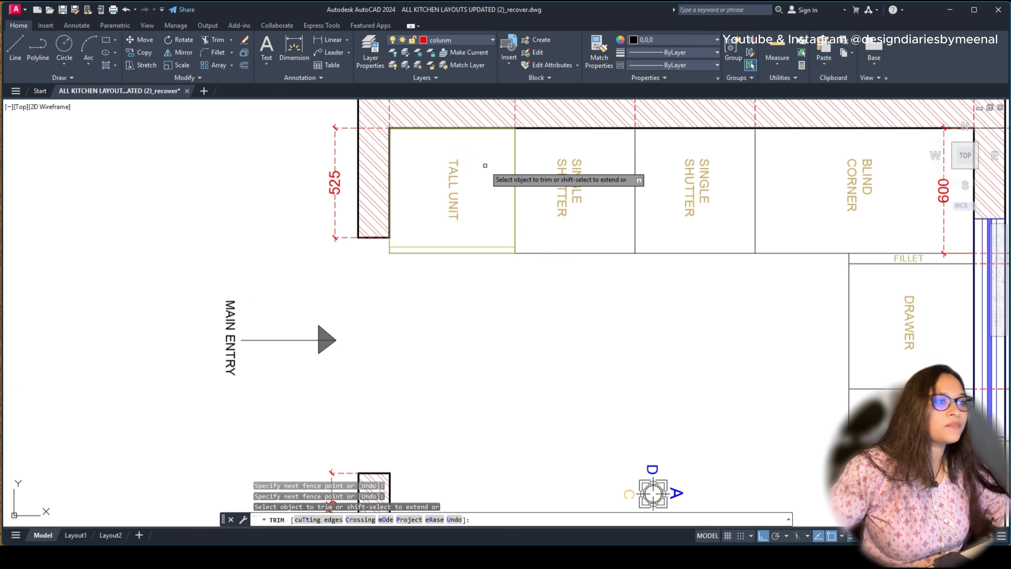
scroll(481, 165, down, 10)
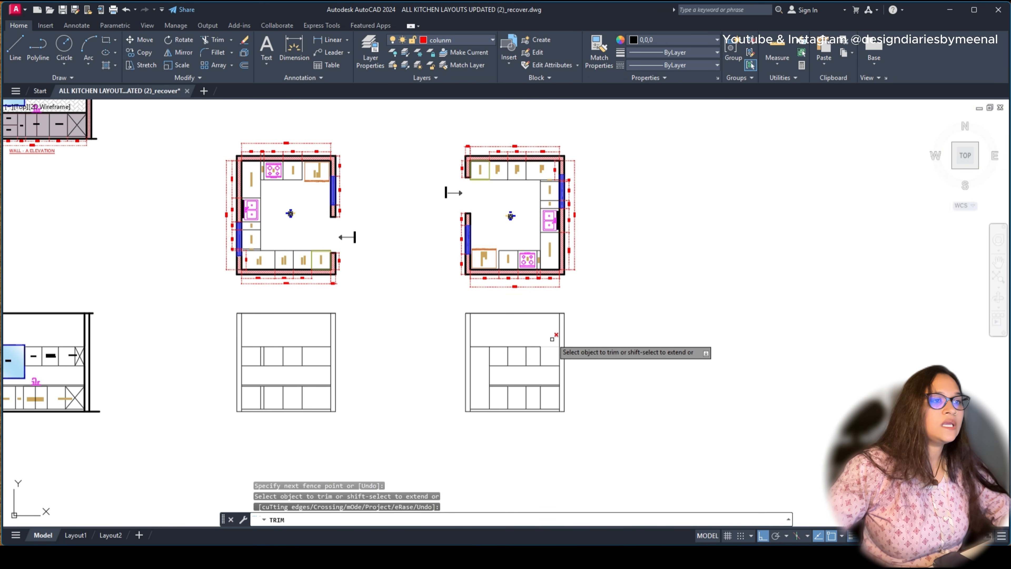
scroll(545, 175, up, 10)
scroll(527, 170, down, 10)
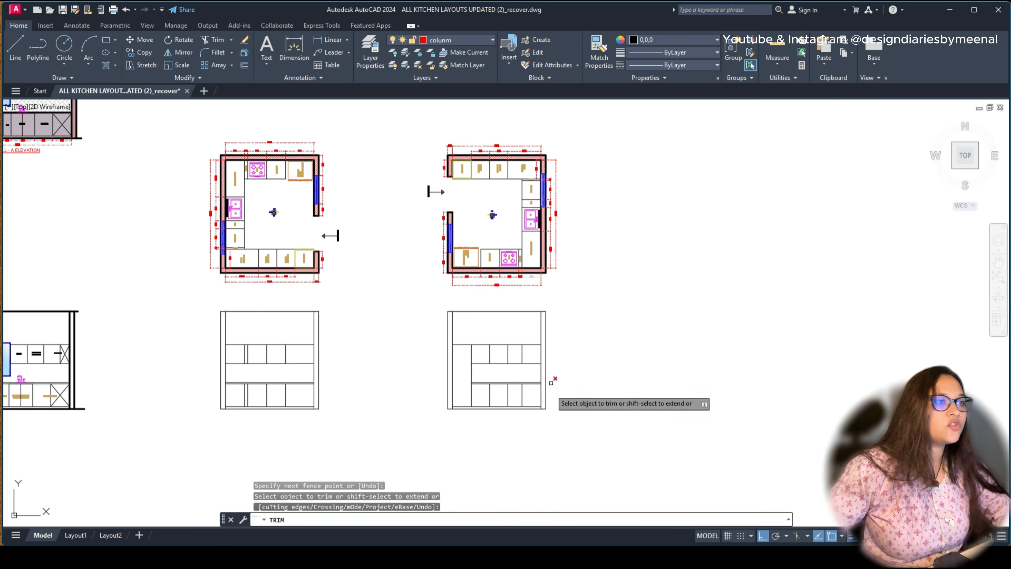
scroll(532, 389, up, 5)
key(Escape)
key(Return)
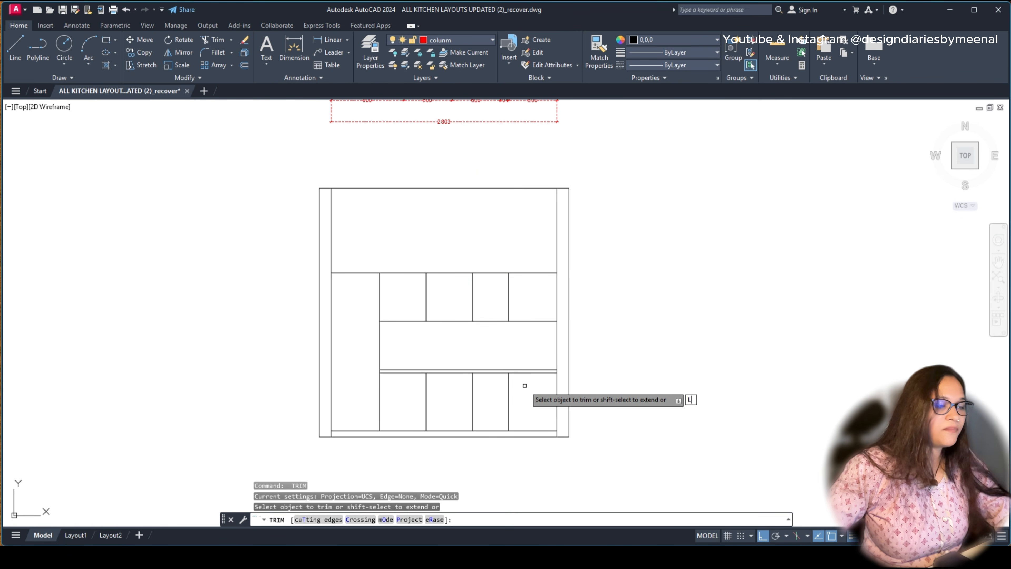
key(Escape)
text(L)
key(Return)
click(509, 373)
scroll(552, 422, up, 5)
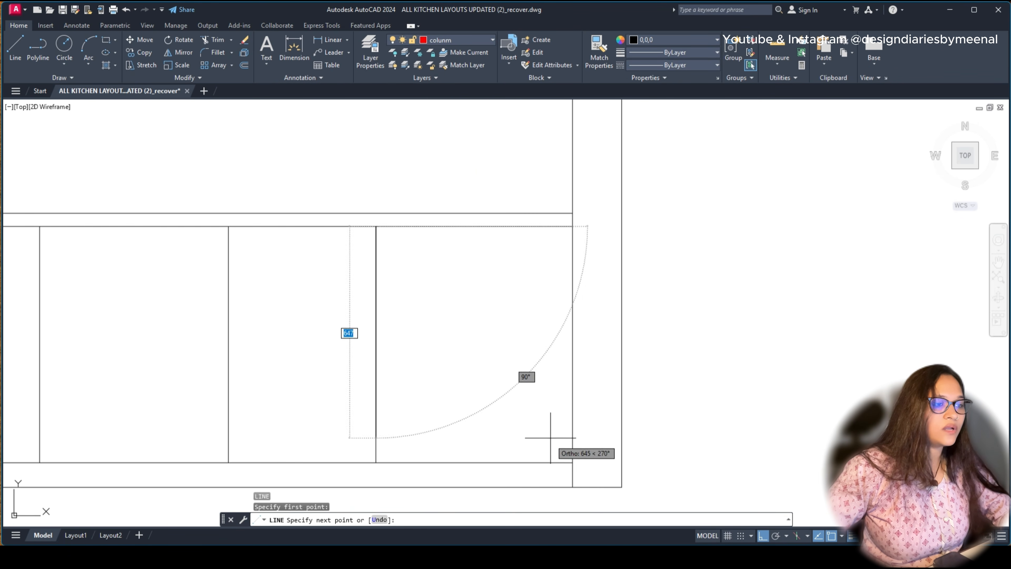
key(Escape)
Step: Draw two crossing diagonals between opposite corners of the base cabinet at the right end of the right-hand elevation
key(Return)
click(572, 462)
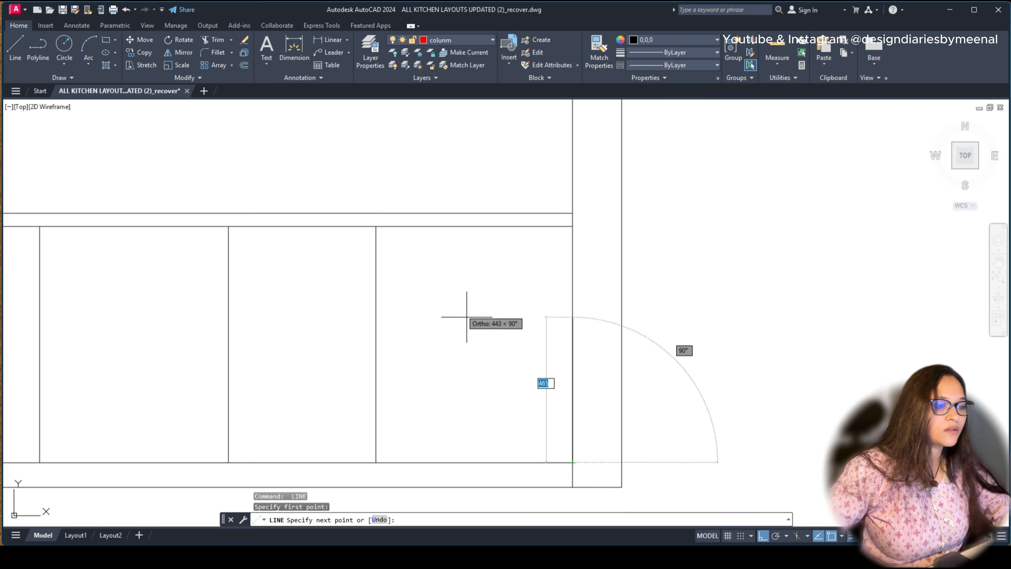
click(375, 226)
key(Escape)
key(Return)
click(573, 226)
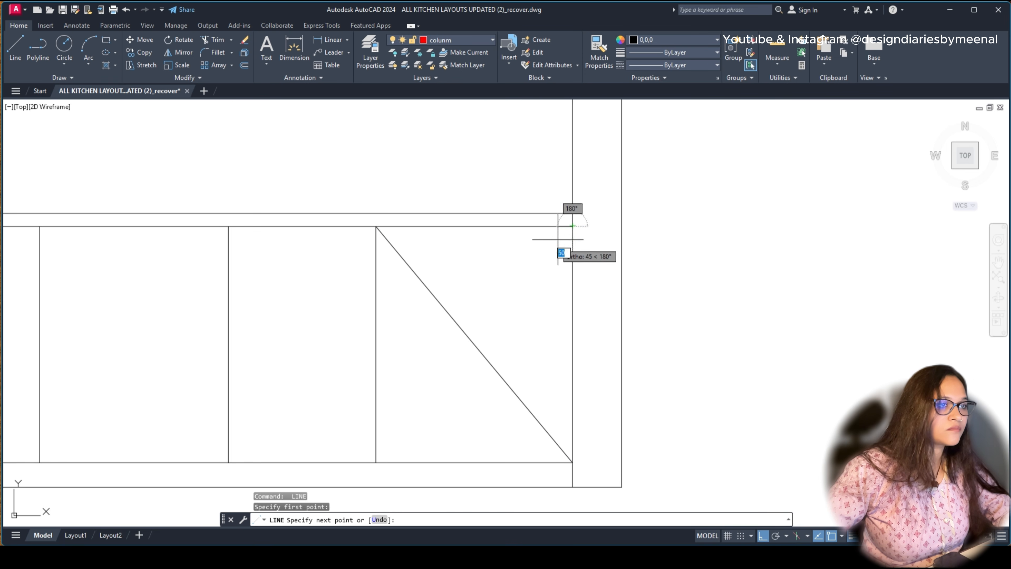
key(F8)
click(376, 462)
key(Escape)
scroll(596, 388, down, 5)
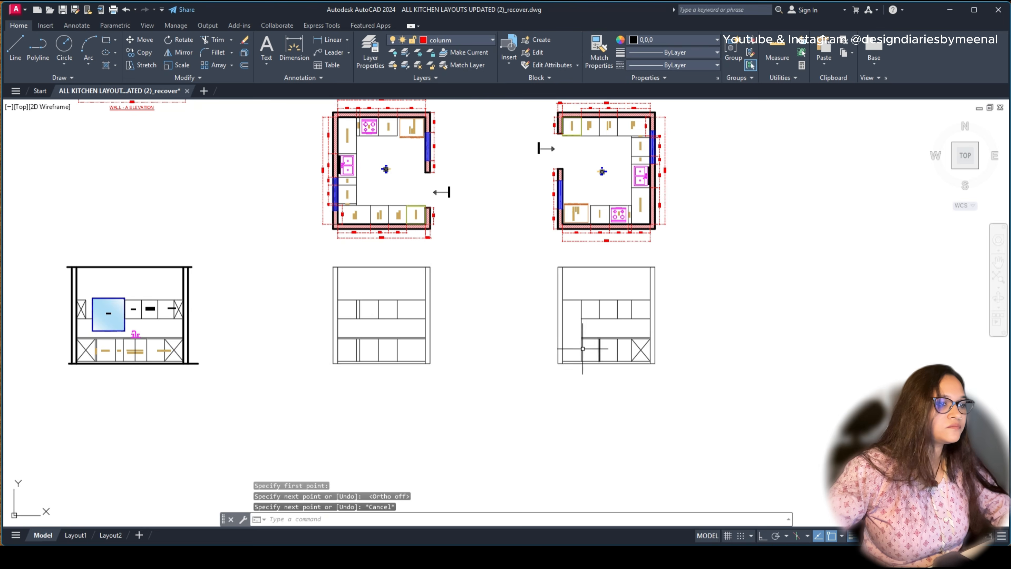
Step: Extend the last base cabinet division line of the middle elevation up to the upper cabinets, beside the refrigerator space
scroll(517, 167, up, 4)
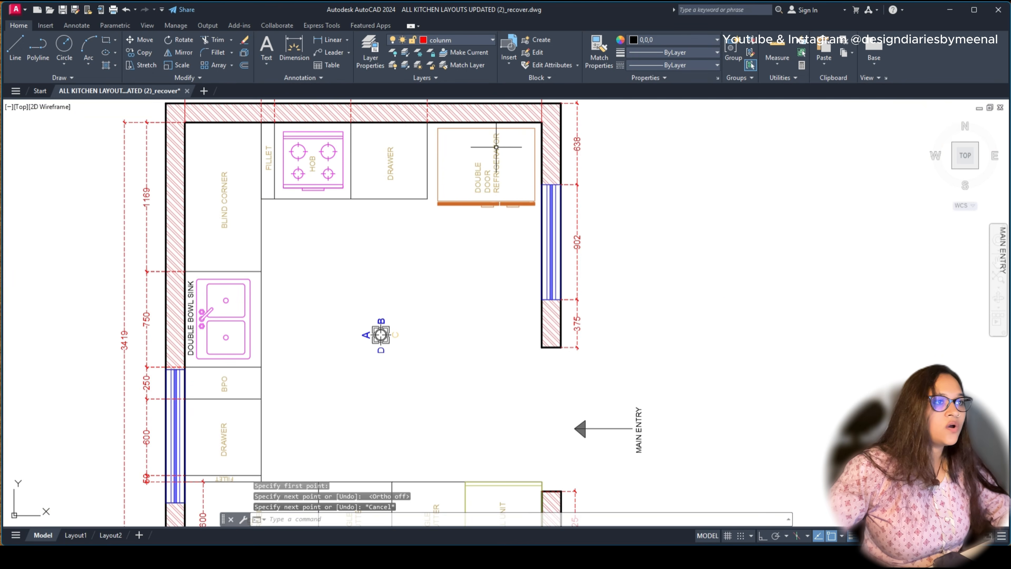
scroll(493, 147, down, 1)
mouse_move(502, 463)
middle_down()
mouse_move(468, 202)
mouse_move(461, 394)
mouse_move(467, 354)
mouse_move(500, 383)
middle_up()
scroll(449, 362, up, 5)
text(ex)
key(Return)
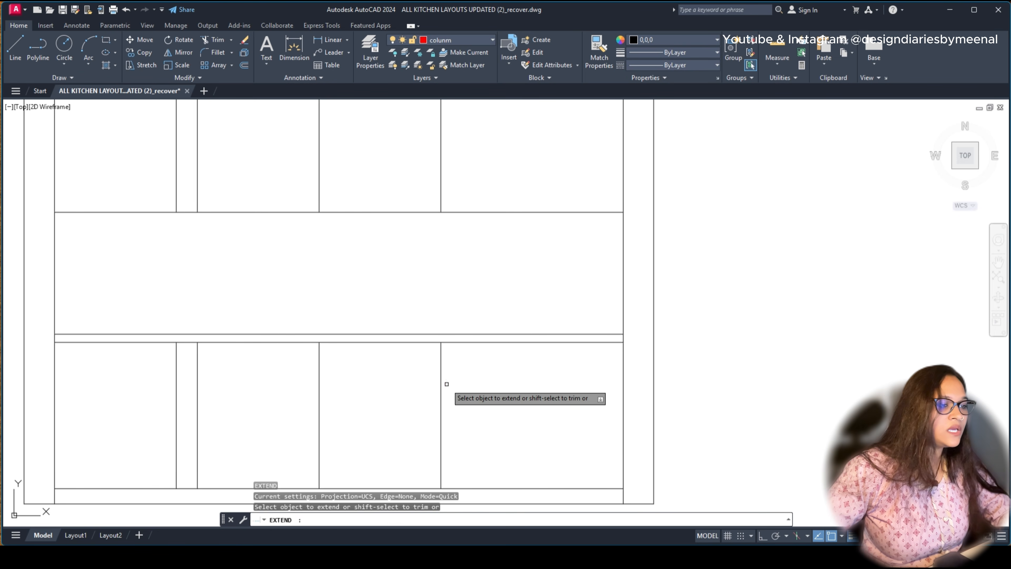
click(440, 383)
click(439, 373)
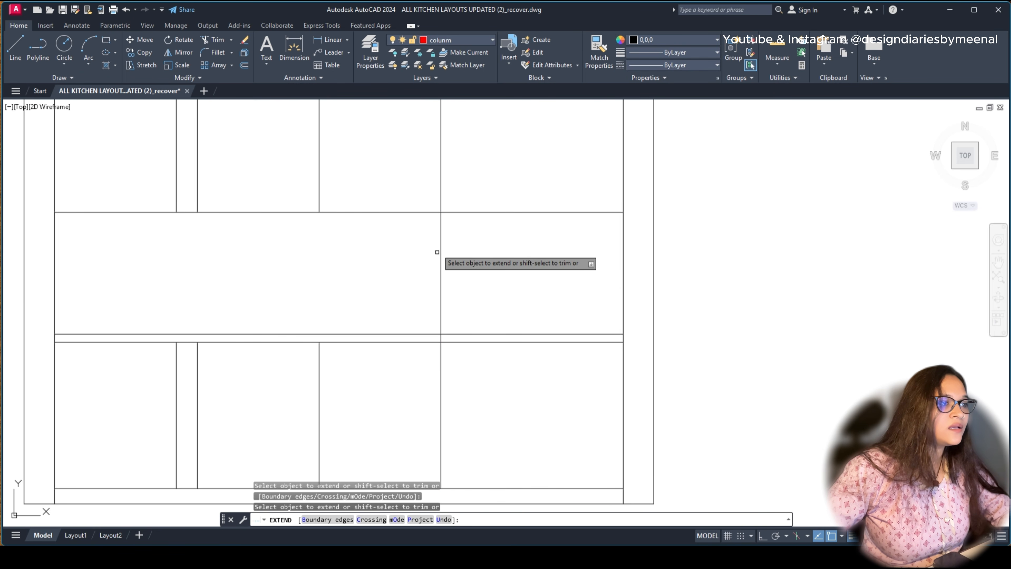
scroll(440, 248, down, 3)
key(Escape)
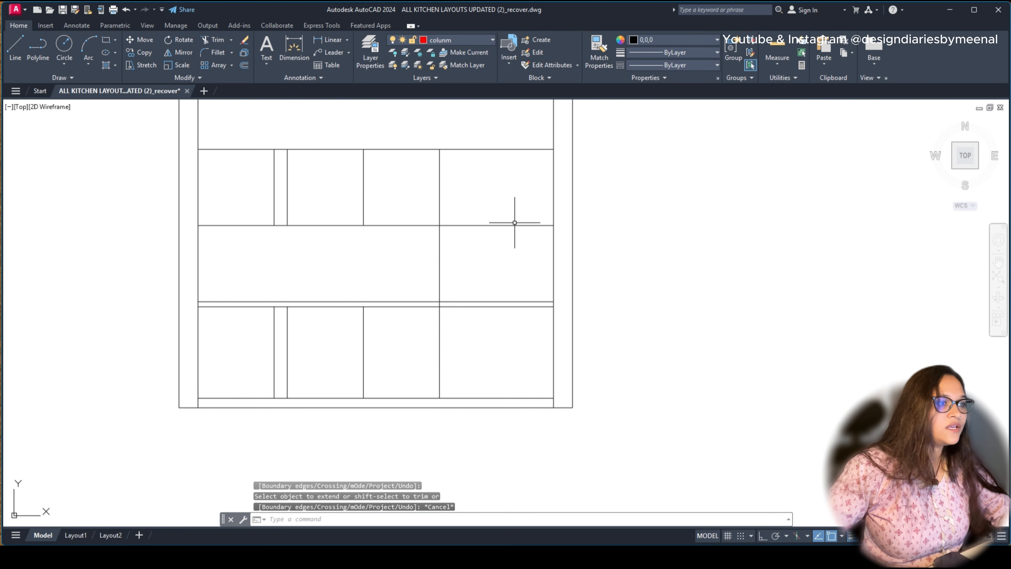
Step: Trim the countertop lines and the upper cabinets' bottom and top lines inside the refrigerator space of the middle elevation
text(tr)
key(Return)
drag(501, 181, 500, 335)
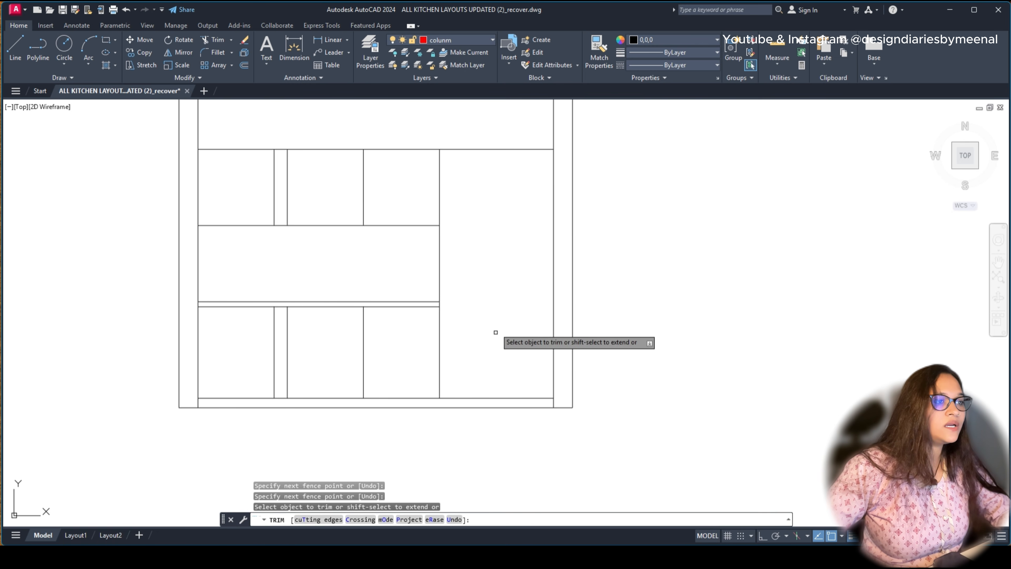
scroll(498, 323, down, 5)
scroll(507, 312, up, 2)
middle_drag(496, 274, 527, 378)
scroll(515, 179, down, 2)
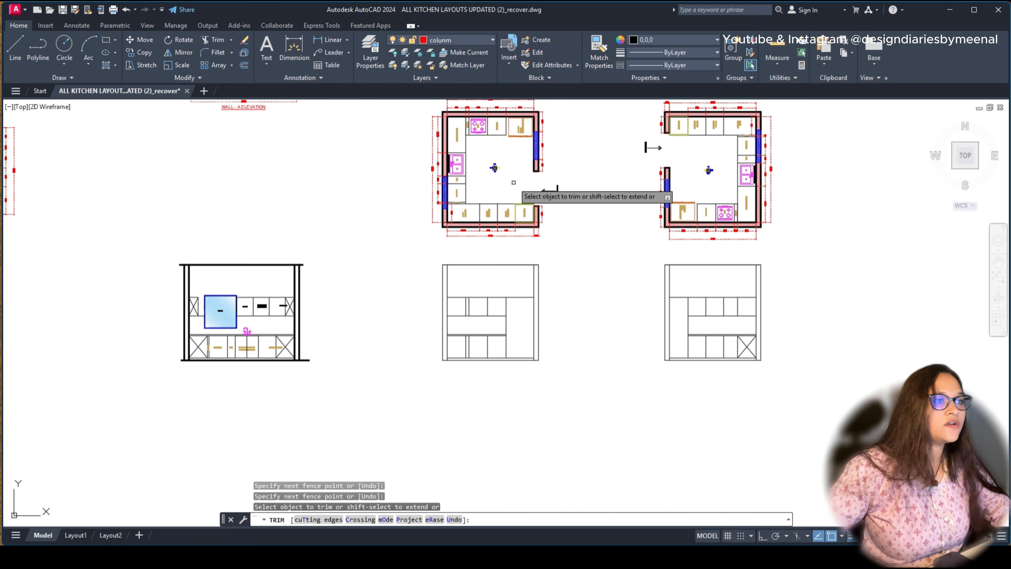
scroll(515, 281, up, 4)
scroll(516, 282, up, 2)
scroll(508, 319, down, 4)
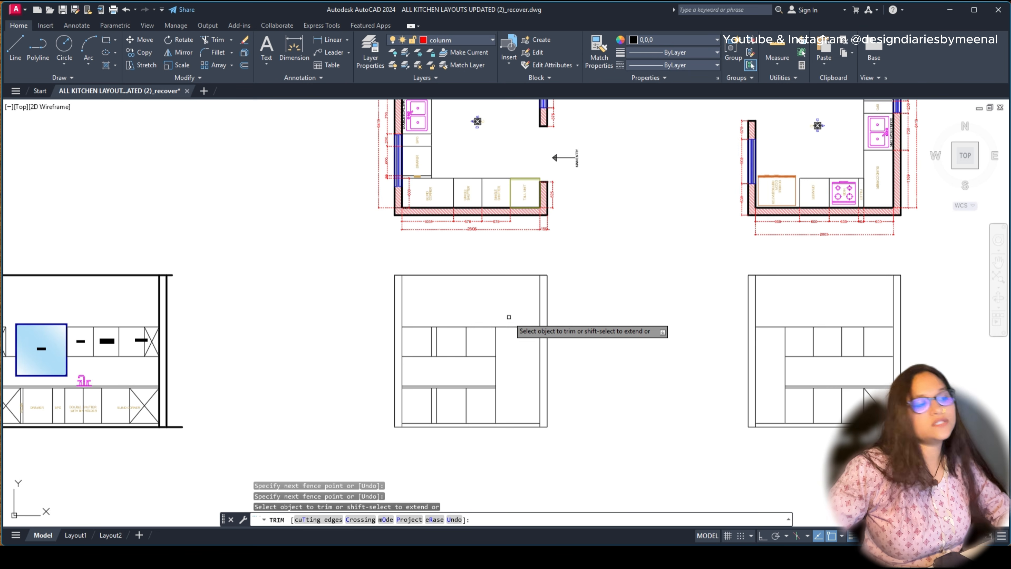
drag(514, 334, 507, 305)
Step: Try to trim the top line of the tall unit column in the right-hand elevation, and undo the trim
middle_drag(747, 319, 619, 306)
drag(643, 325, 640, 290)
scroll(518, 314, down, 3)
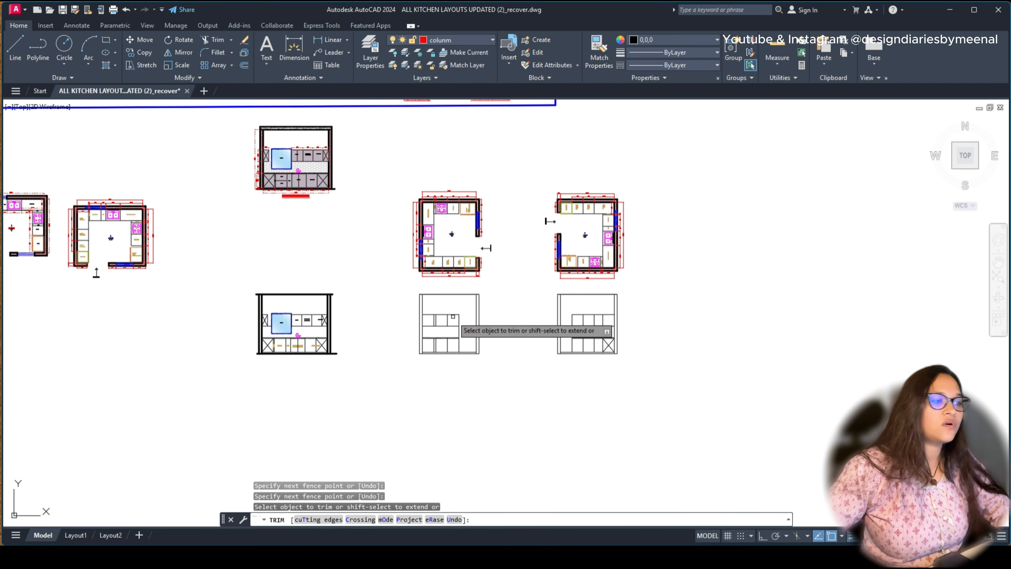
scroll(542, 297, up, 4)
key(ctrl+z)
key(Escape)
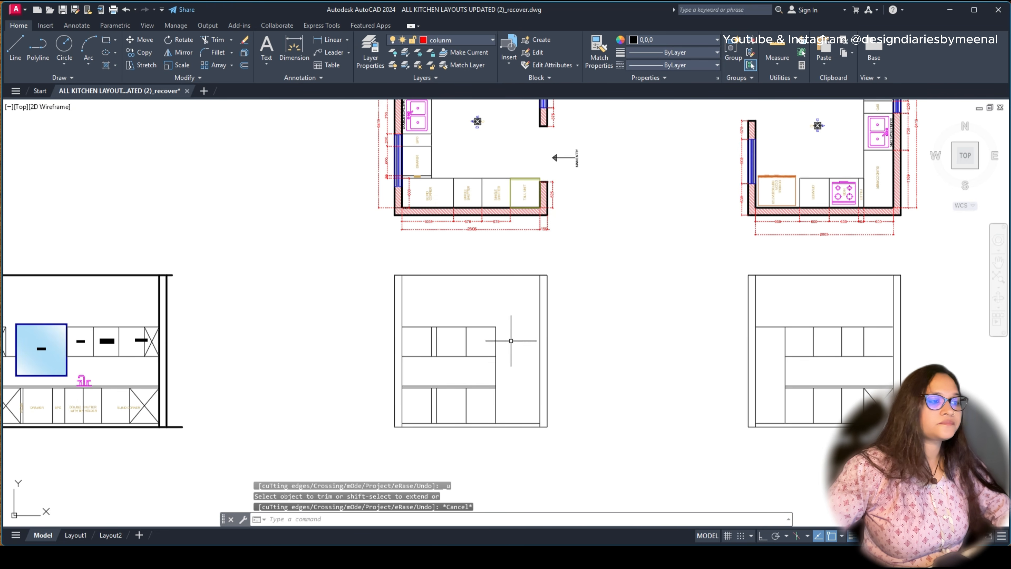
Step: Examine the finished Wall B and Wall D reference elevations for the refrigerator and tall unit details
middle_drag(533, 353, 468, 328)
scroll(445, 336, up, 4)
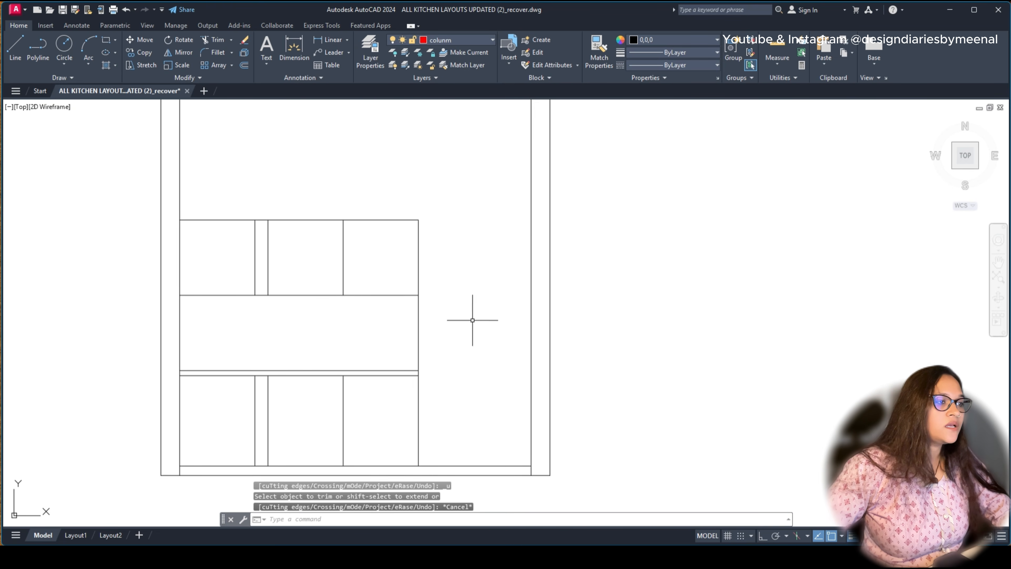
scroll(462, 348, down, 6)
scroll(380, 202, down, 2)
mouse_move(372, 228)
middle_down()
mouse_move(501, 339)
mouse_move(665, 381)
middle_up()
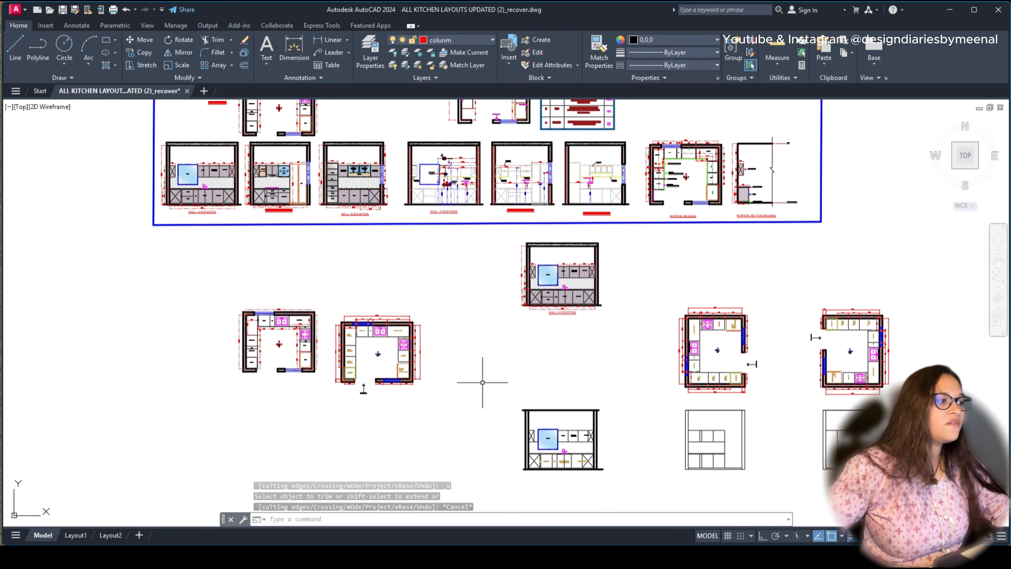
scroll(297, 158, up, 8)
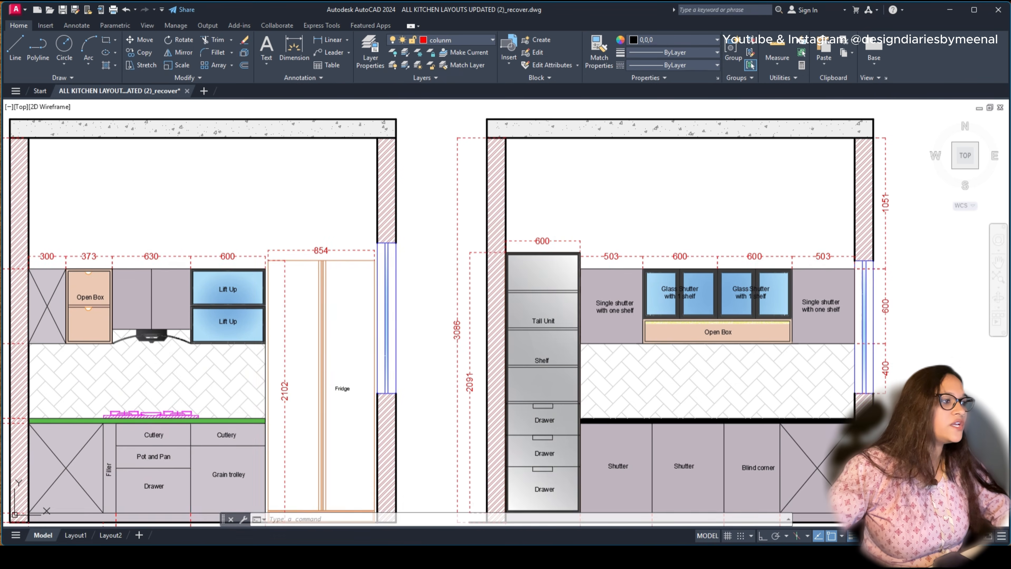
scroll(279, 147, up, 2)
Step: Copy the fridge with its label and height dimension from the Wall B reference elevation onto the plinth line of the middle elevation's refrigerator space
scroll(281, 138, down, 3)
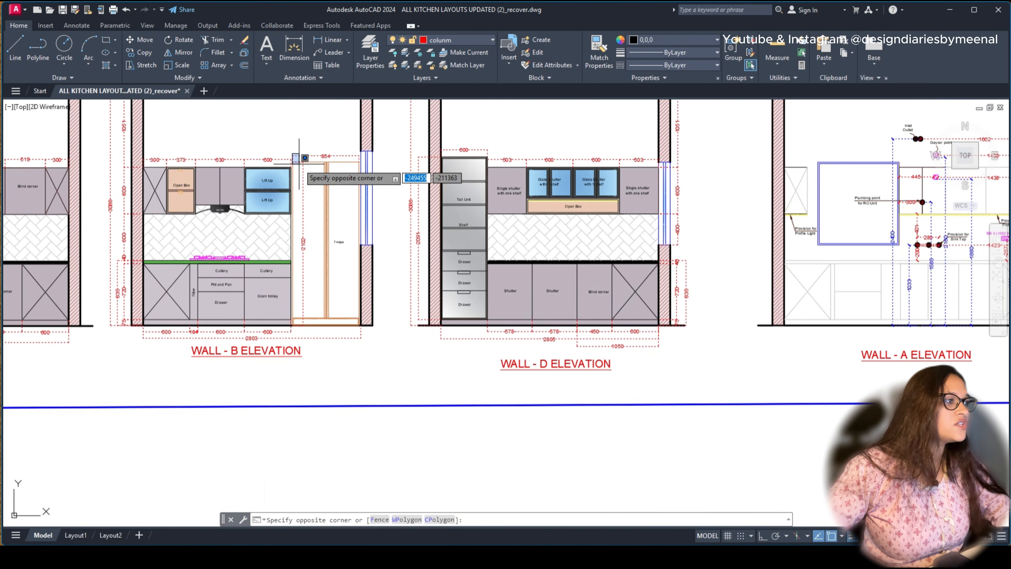
scroll(351, 315, up, 5)
click(337, 327)
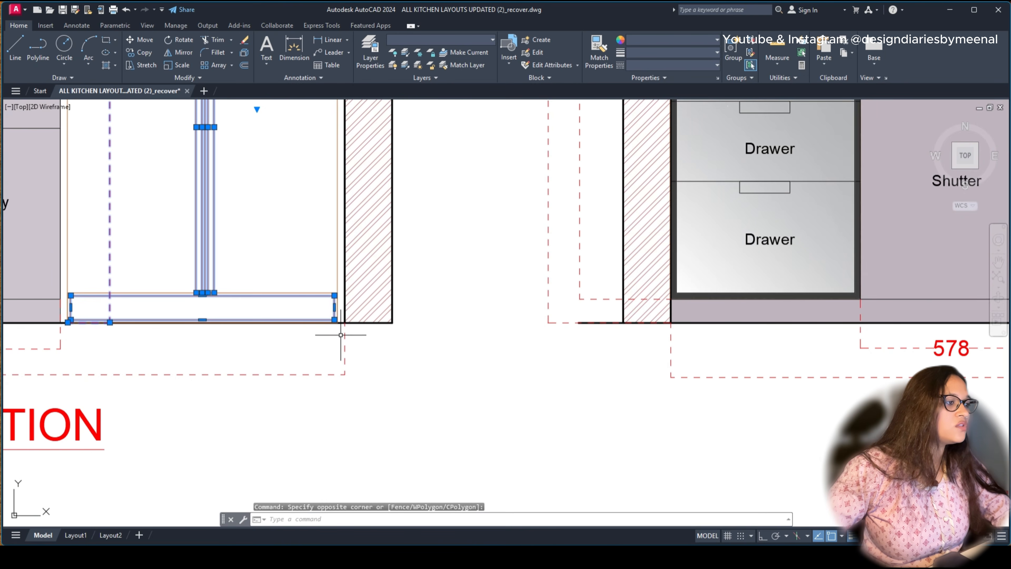
scroll(341, 313, up, 3)
click(341, 297)
click(250, 183)
scroll(398, 323, down, 1)
scroll(432, 358, down, 4)
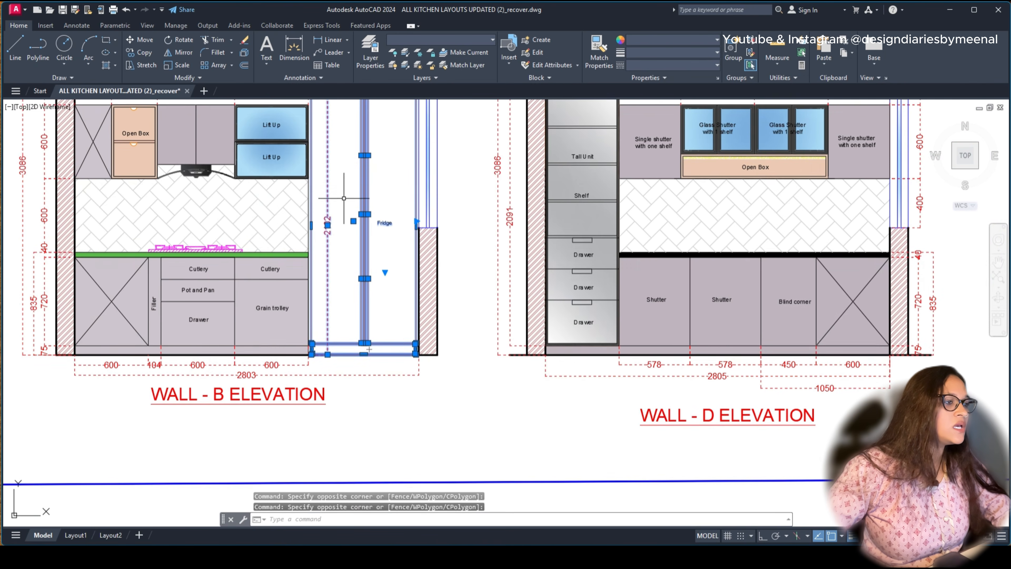
middle_drag(344, 198, 359, 307)
text(co)
key(Return)
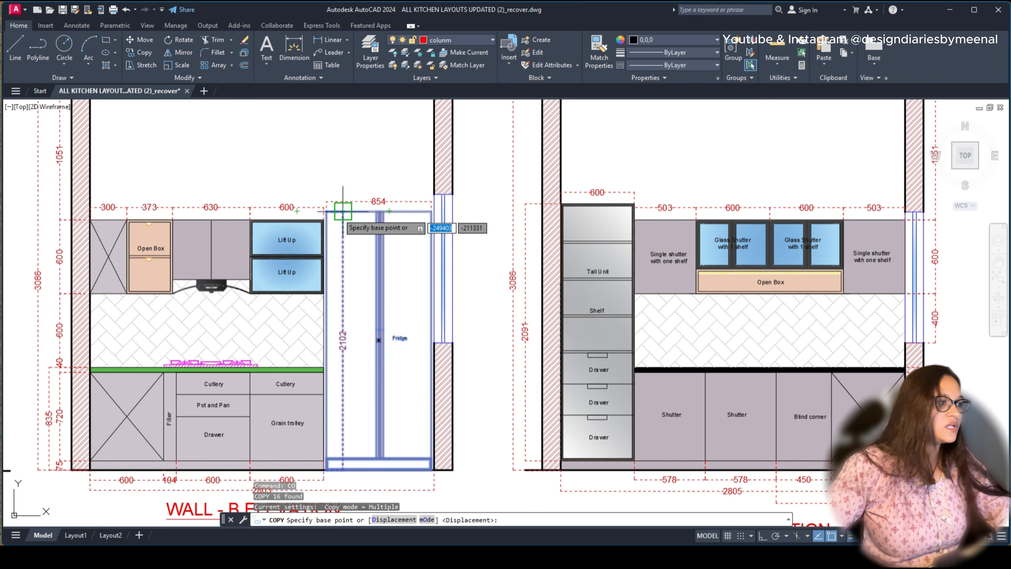
scroll(325, 469, up, 5)
click(326, 470)
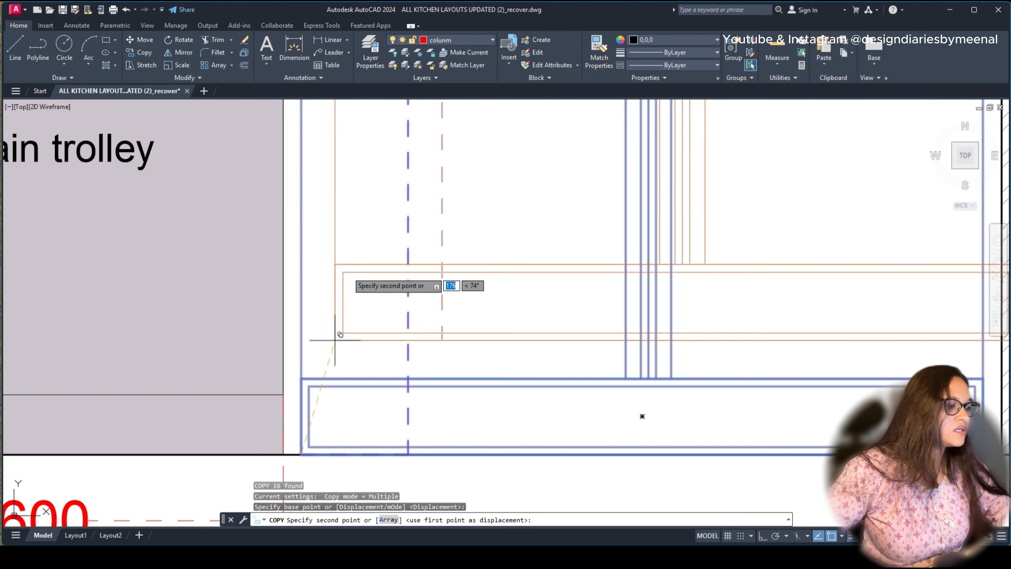
scroll(339, 335, down, 8)
scroll(557, 259, down, 3)
scroll(592, 305, up, 10)
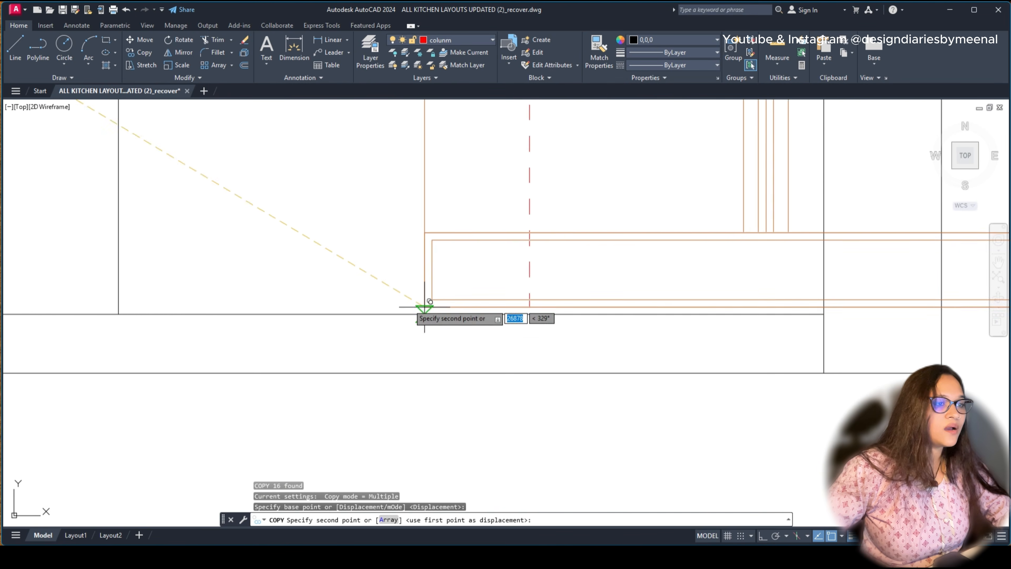
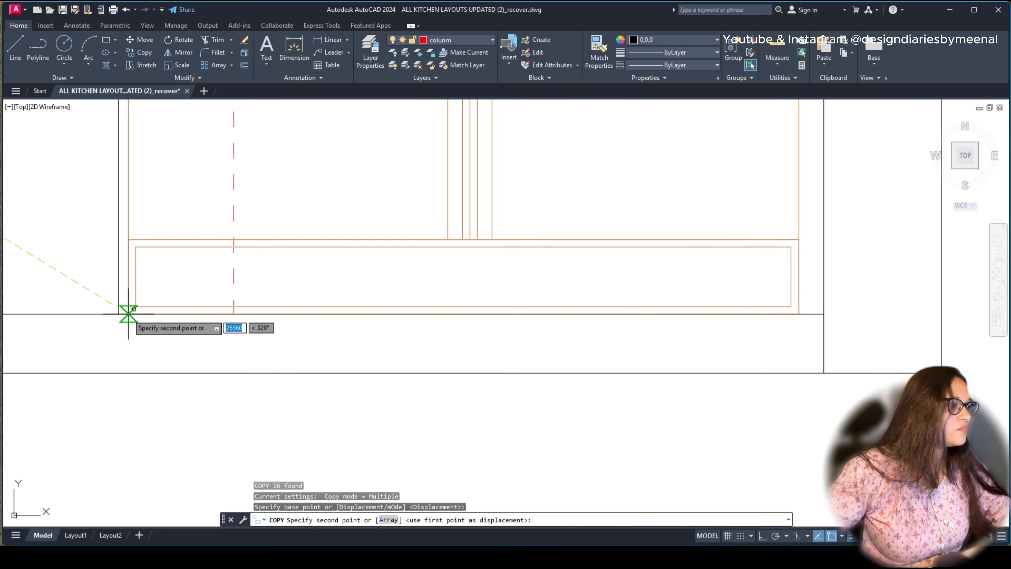
click(118, 313)
scroll(462, 275, down, 8)
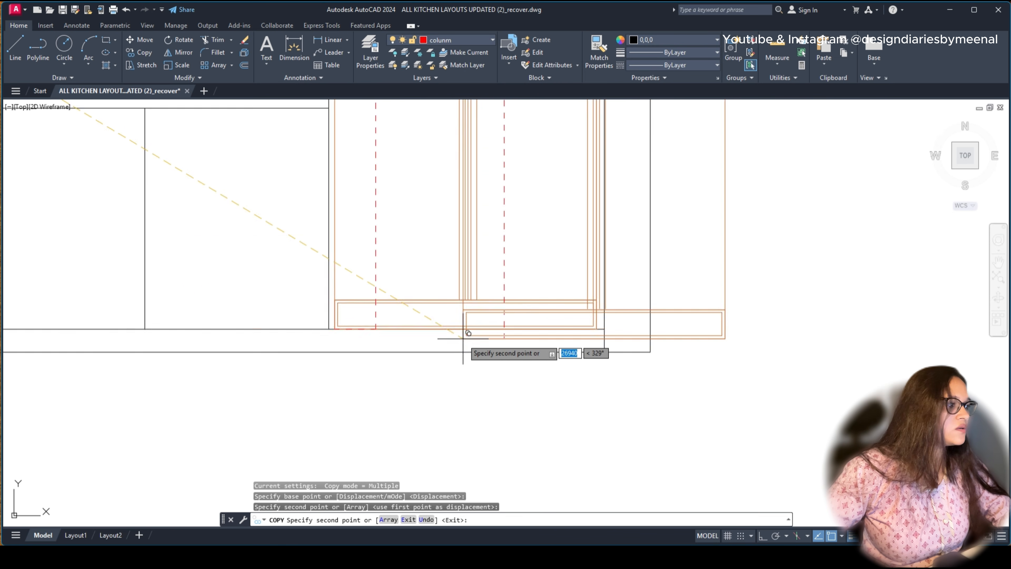
key(Escape)
Step: Examine the tall unit in the Wall D reference elevation and compare it with the new right-hand elevation
scroll(524, 336, down, 6)
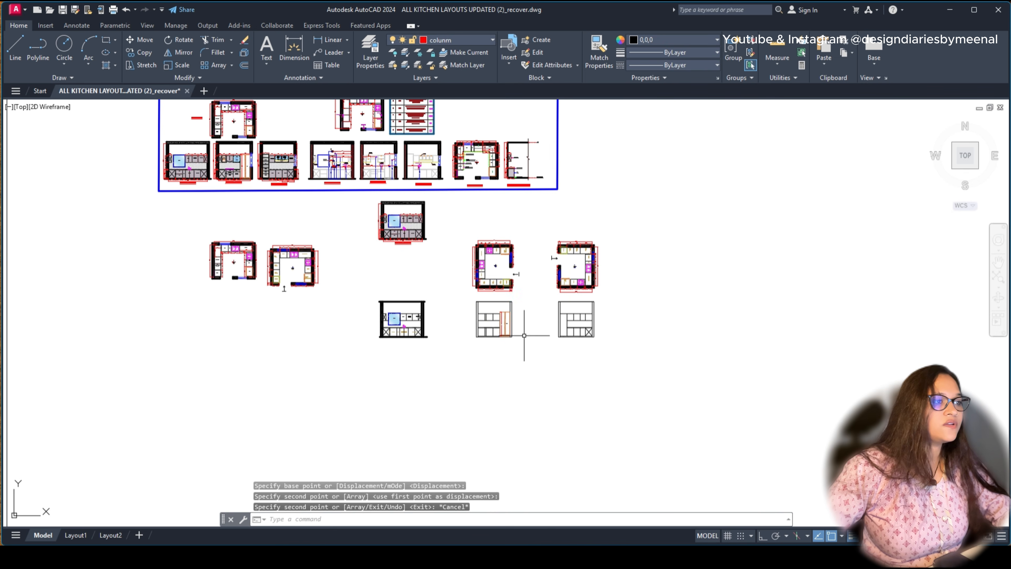
scroll(330, 125, up, 10)
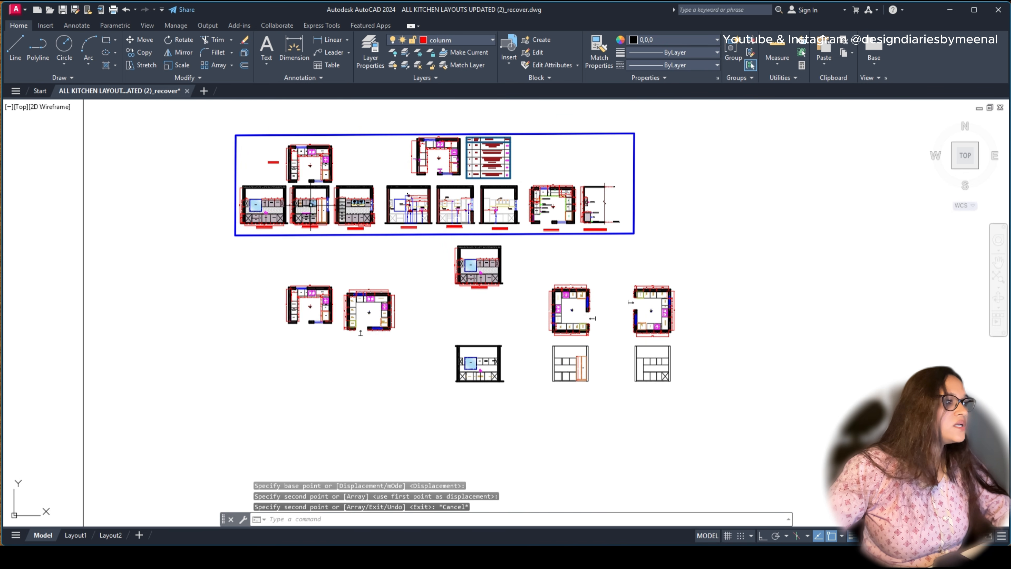
scroll(329, 126, up, 1)
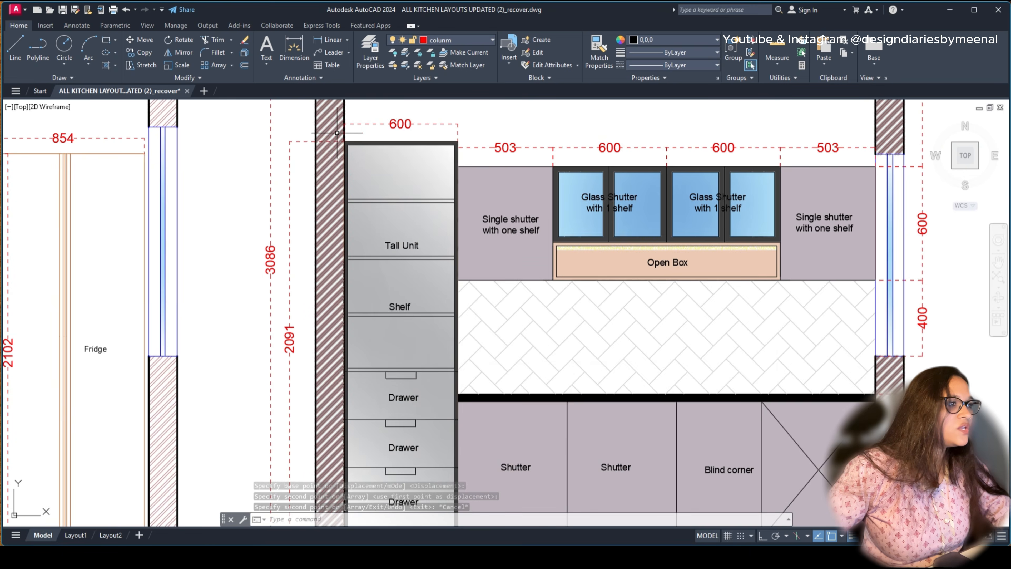
scroll(335, 120, down, 10)
middle_drag(758, 412, 517, 330)
scroll(494, 331, up, 10)
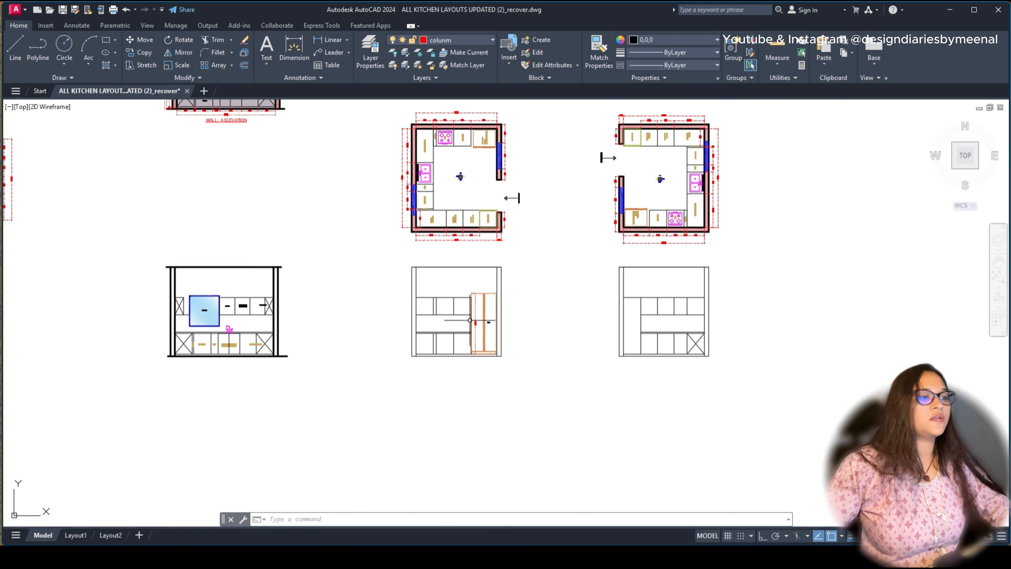
scroll(458, 334, down, 8)
scroll(457, 335, down, 2)
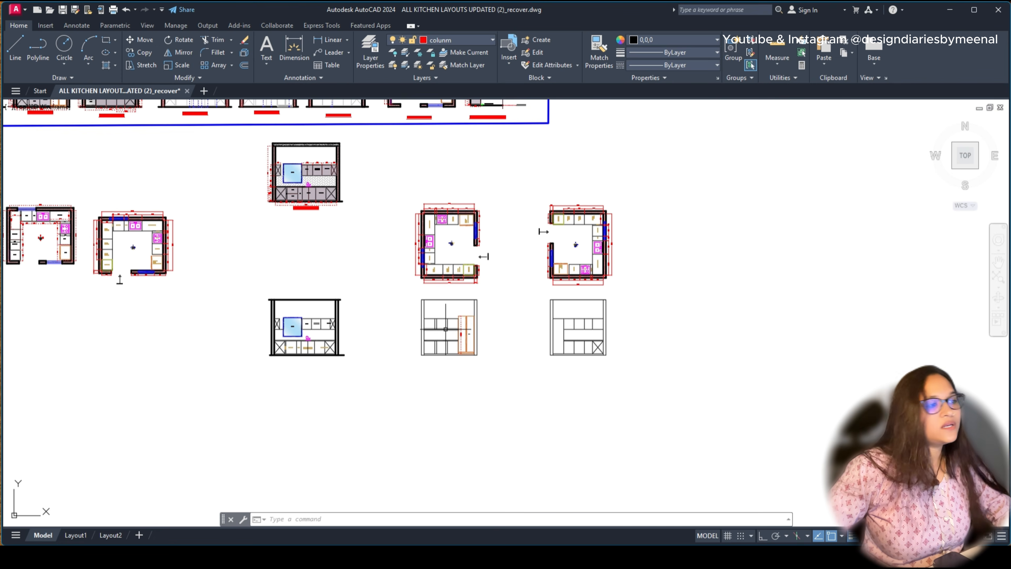
Step: Match the wall, ceiling and floor outlines of the middle and right-hand elevations to the Wall A elevation's wall line properties
scroll(445, 329, up, 4)
key(Return)
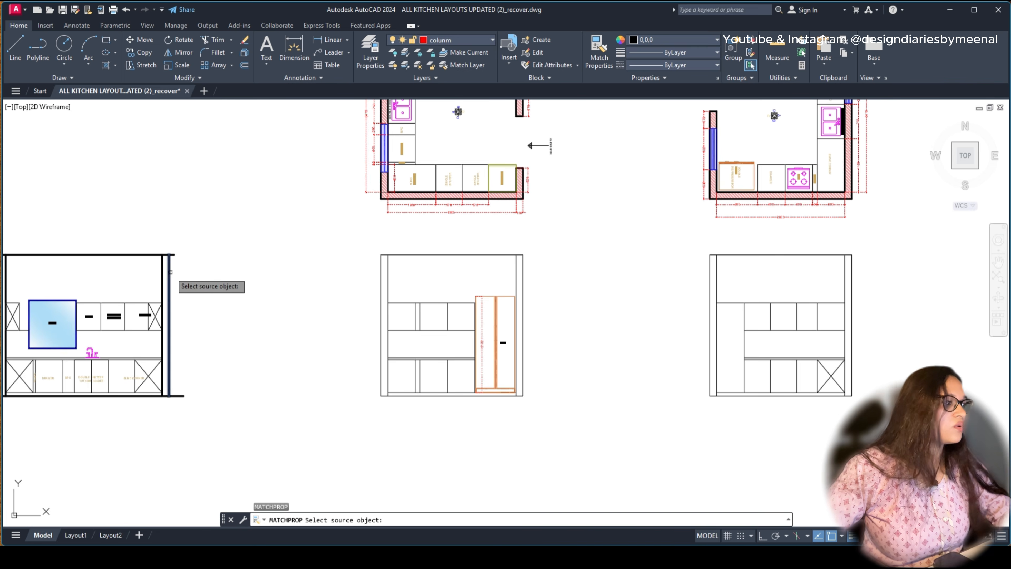
click(171, 272)
click(587, 244)
click(337, 295)
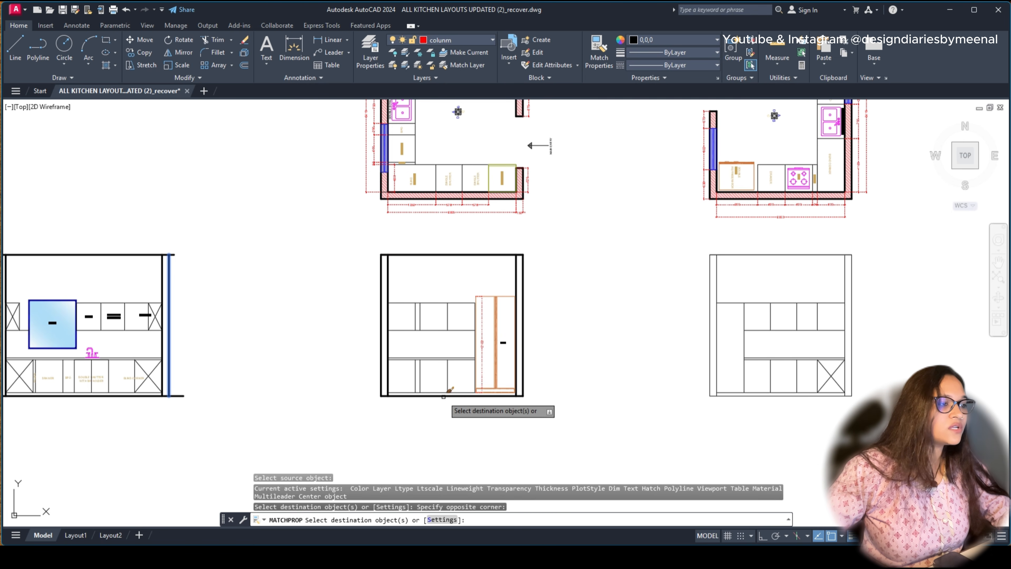
click(875, 245)
click(759, 382)
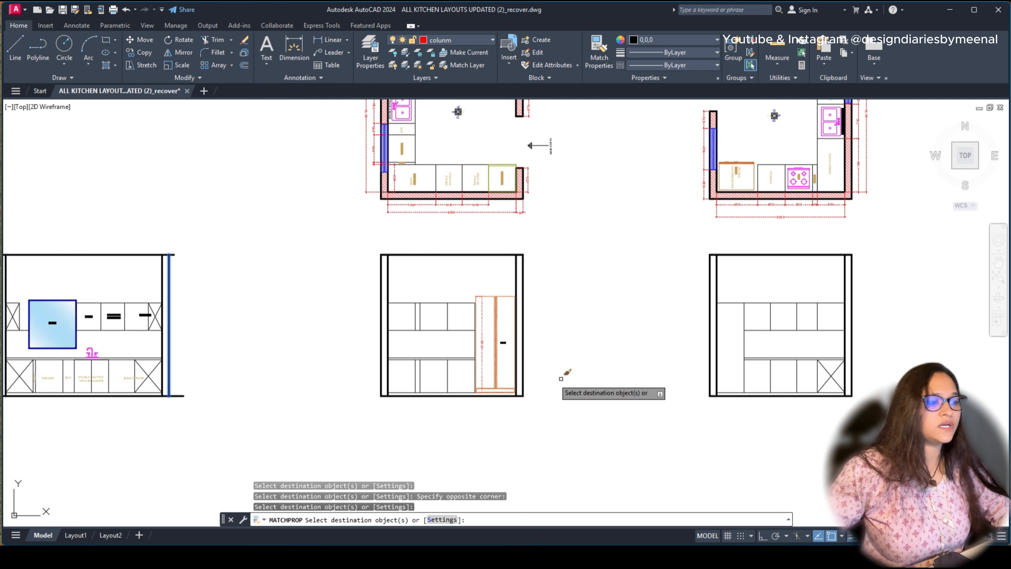
middle_drag(305, 397, 336, 371)
key(space)
key(space)
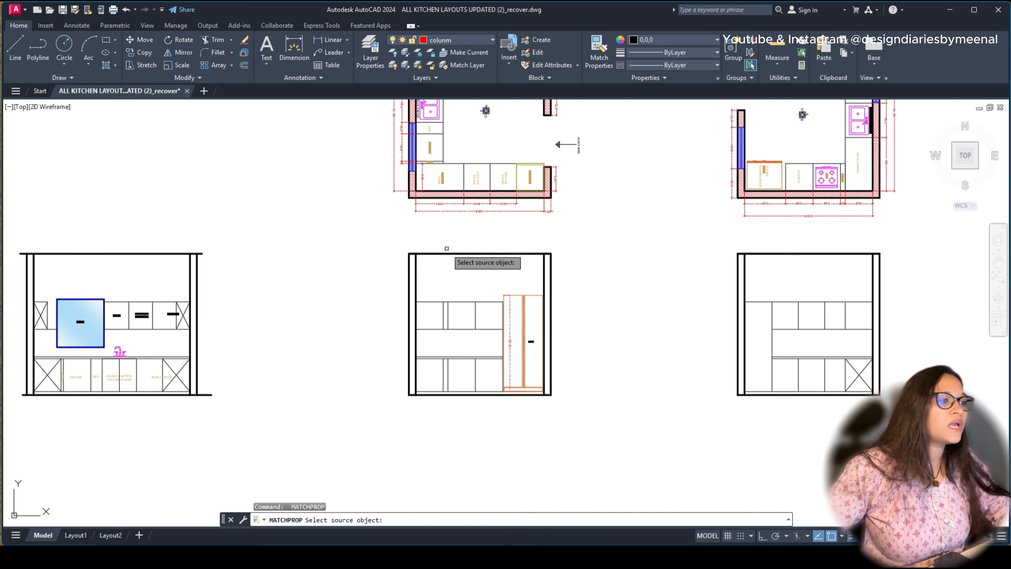
key(Escape)
Step: Stretch both ends of the middle elevation's ceiling line outward past the outer wall lines
scroll(435, 256, up, 6)
click(428, 251)
click(362, 229)
click(330, 244)
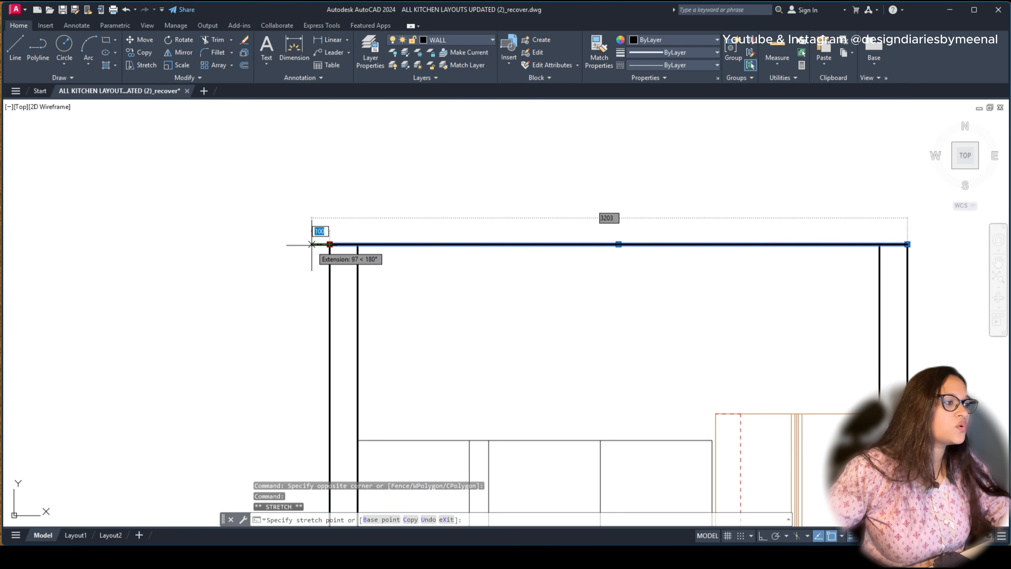
scroll(358, 267, down, 4)
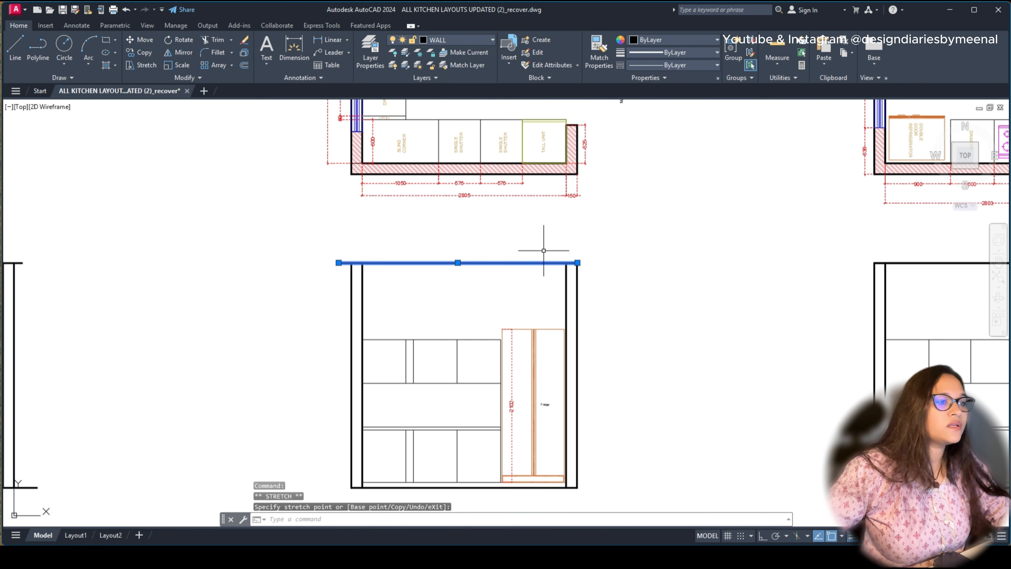
click(578, 263)
click(597, 263)
key(Escape)
Step: Stretch the left end of the right-hand elevation's ceiling line outward past the wall
click(925, 267)
click(908, 243)
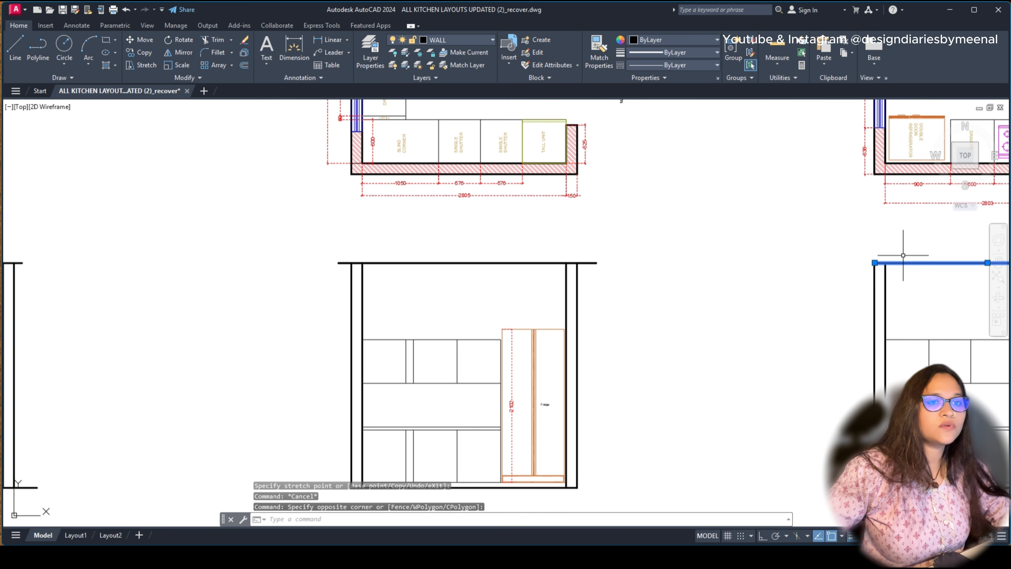
click(875, 263)
click(853, 262)
key(Escape)
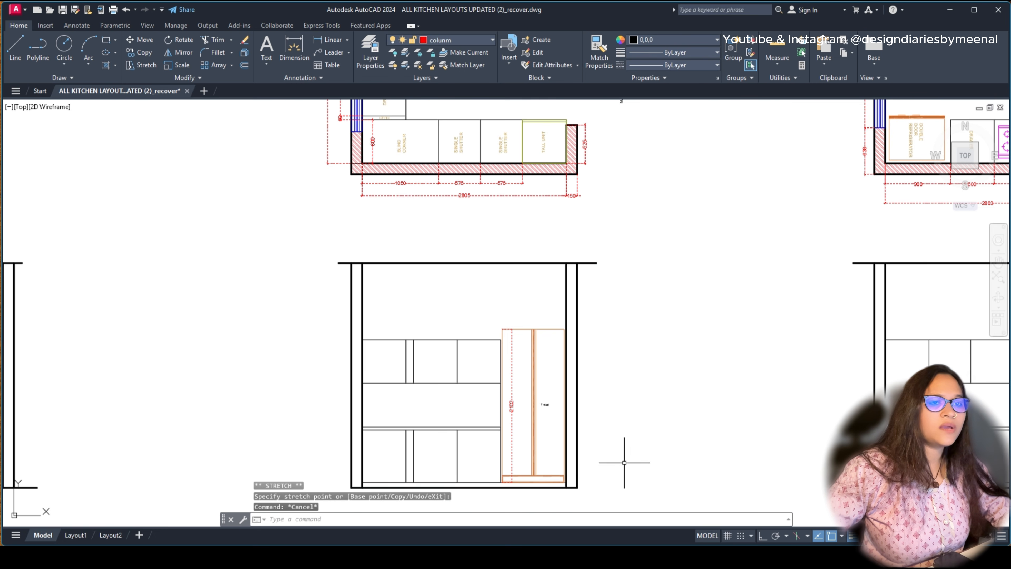
Step: Stretch both ends of the middle elevation's floor line outward past the outer wall lines
click(545, 485)
click(577, 487)
click(597, 487)
scroll(578, 383, down, 2)
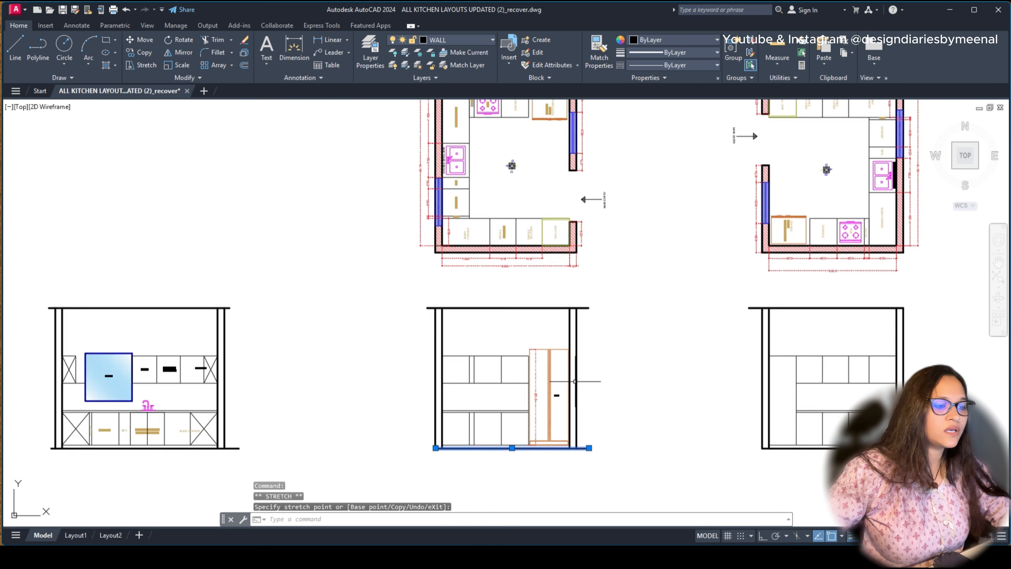
scroll(486, 409, up, 5)
scroll(471, 411, down, 8)
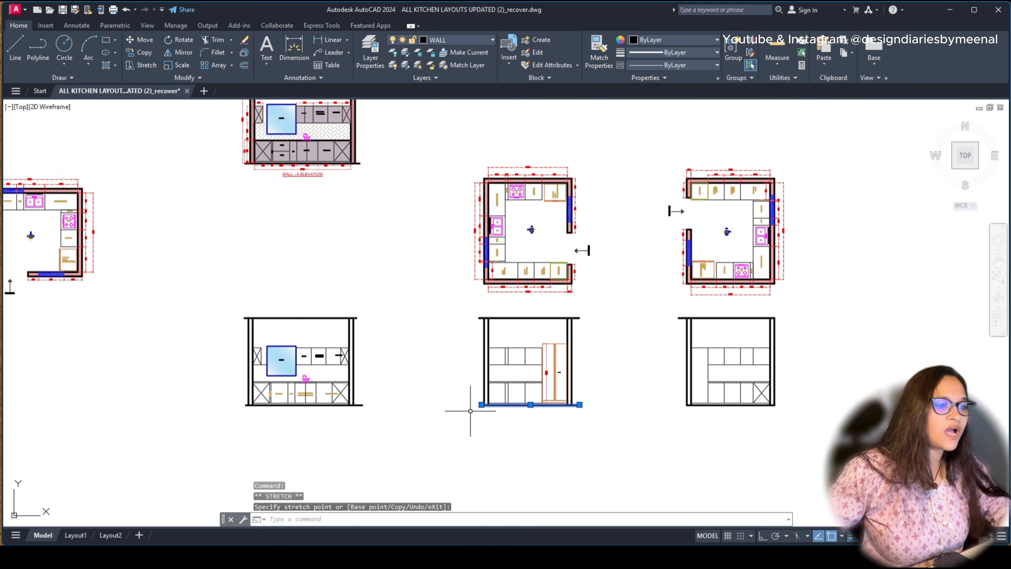
Step: Stretch the right end of the right-hand elevation's ceiling line outward past the wall
middle_drag(732, 380, 558, 363)
scroll(629, 304, up, 6)
click(439, 301)
click(414, 271)
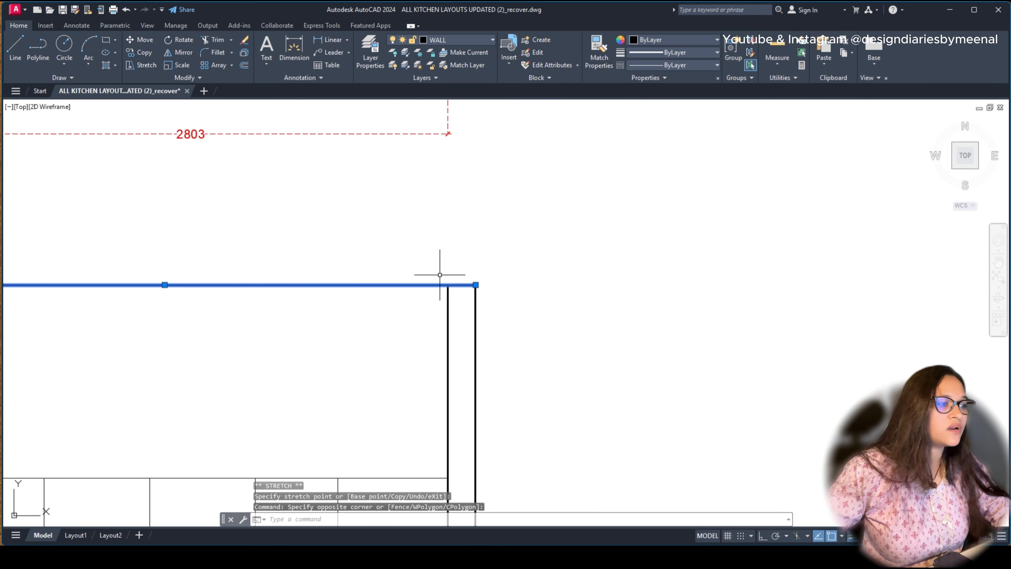
key(Escape)
scroll(476, 285, down, 5)
Step: Stretch both ends of the right-hand elevation's floor line outward past the outer wall lines
scroll(425, 354, up, 5)
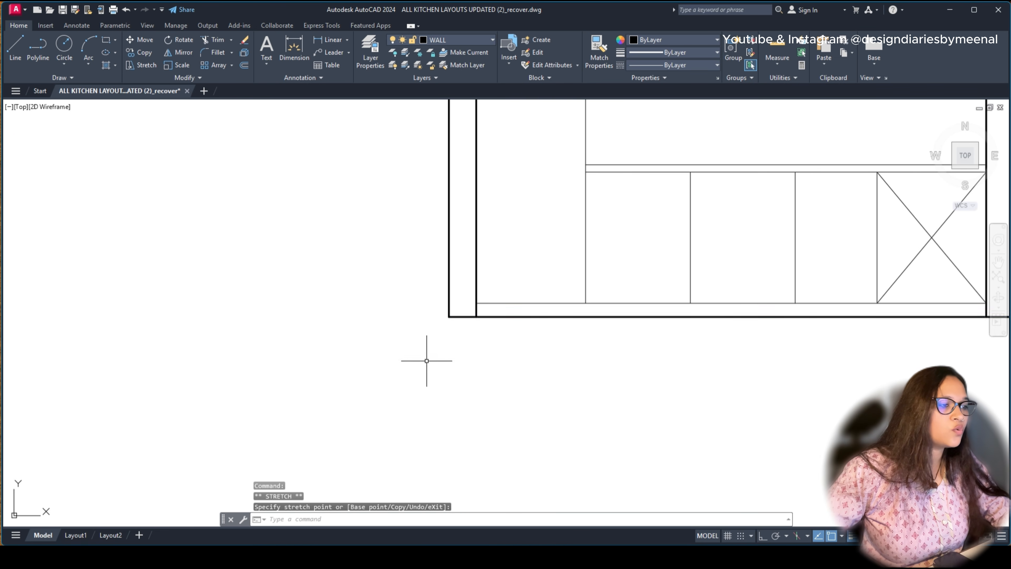
click(454, 317)
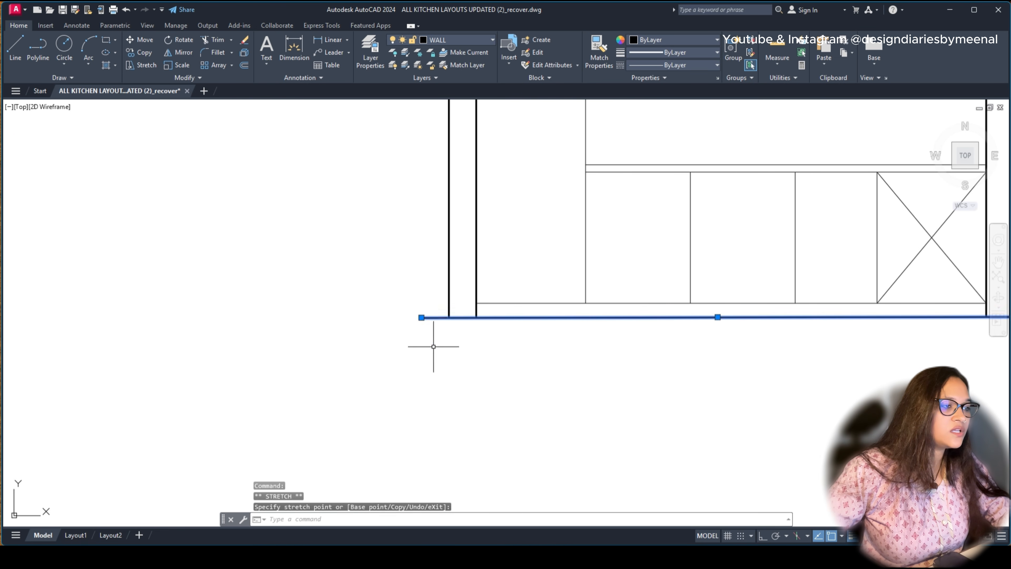
key(Escape)
scroll(429, 343, down, 5)
scroll(576, 371, up, 5)
click(637, 379)
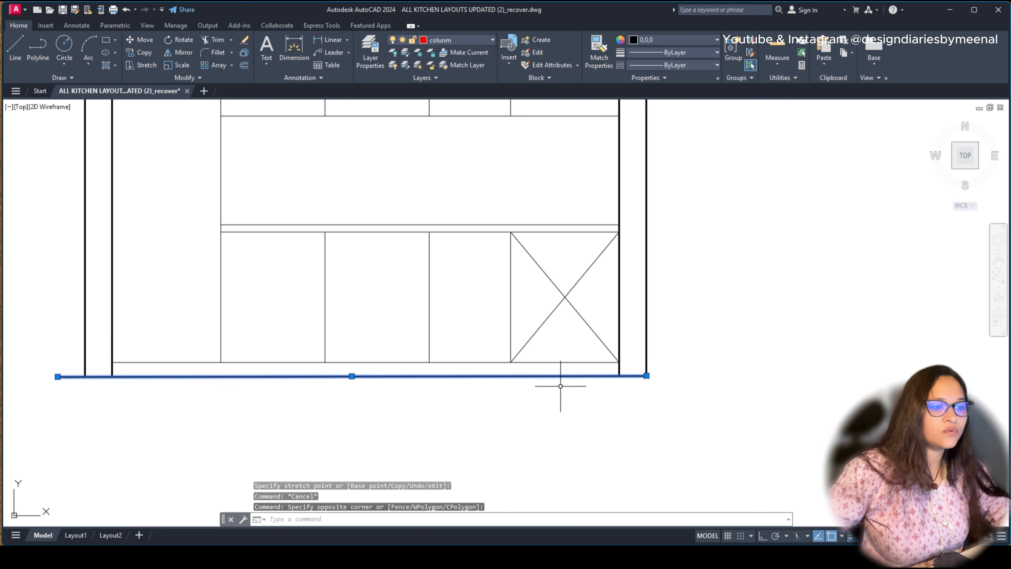
click(647, 376)
key(Escape)
scroll(649, 361, down, 5)
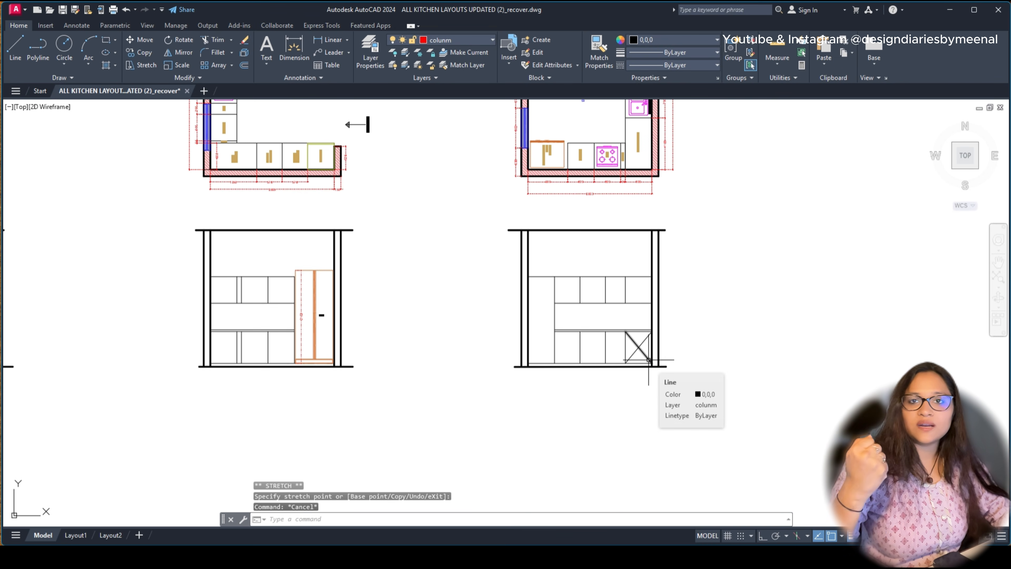
Step: Correct the cabinet label beside the hob in the middle rotated plan to read FILLER
scroll(649, 360, down, 5)
scroll(548, 327, up, 5)
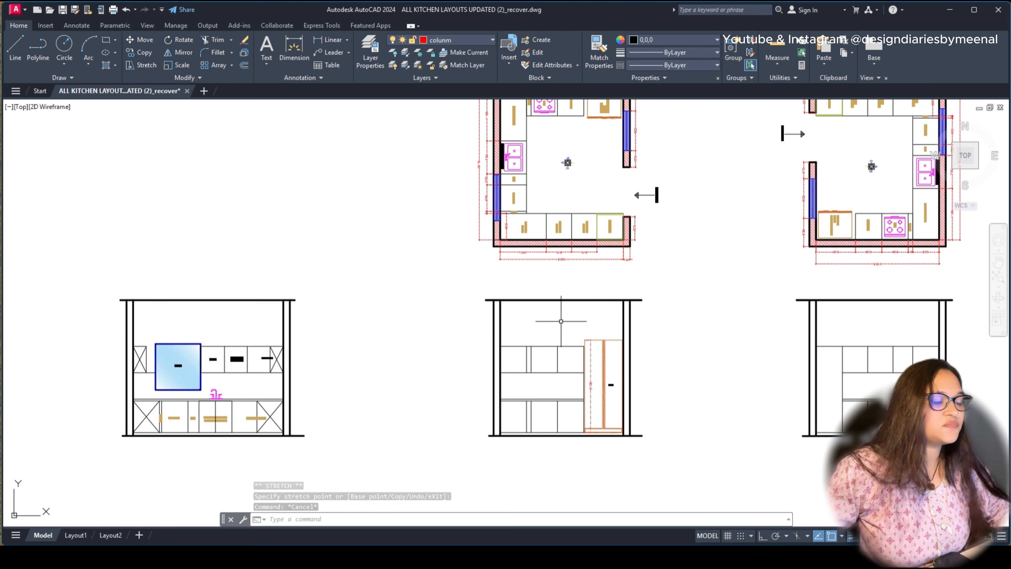
scroll(557, 319, down, 3)
scroll(462, 283, down, 3)
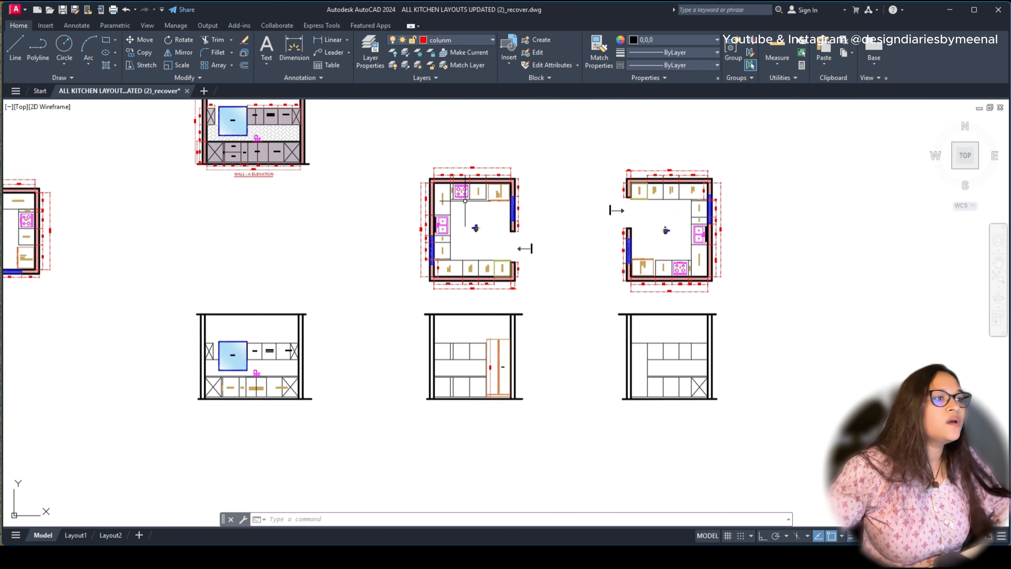
scroll(465, 201, up, 10)
scroll(403, 223, down, 2)
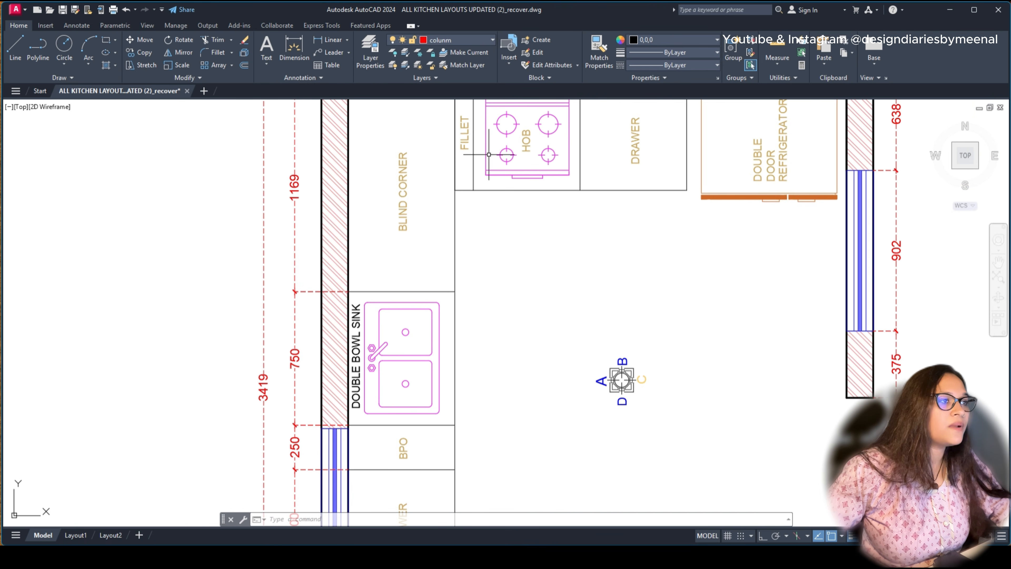
double_click(462, 139)
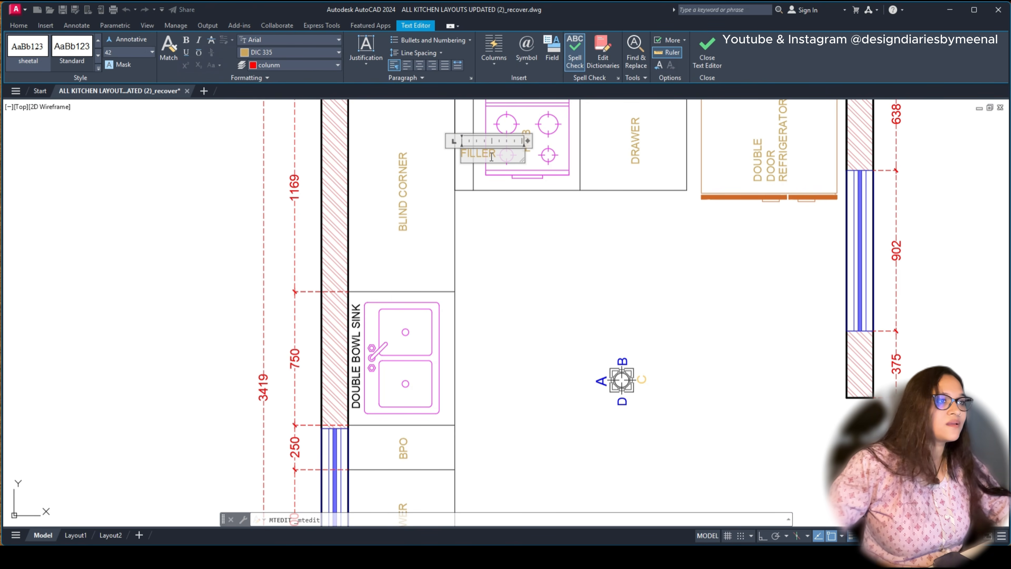
click(531, 251)
scroll(521, 248, down, 6)
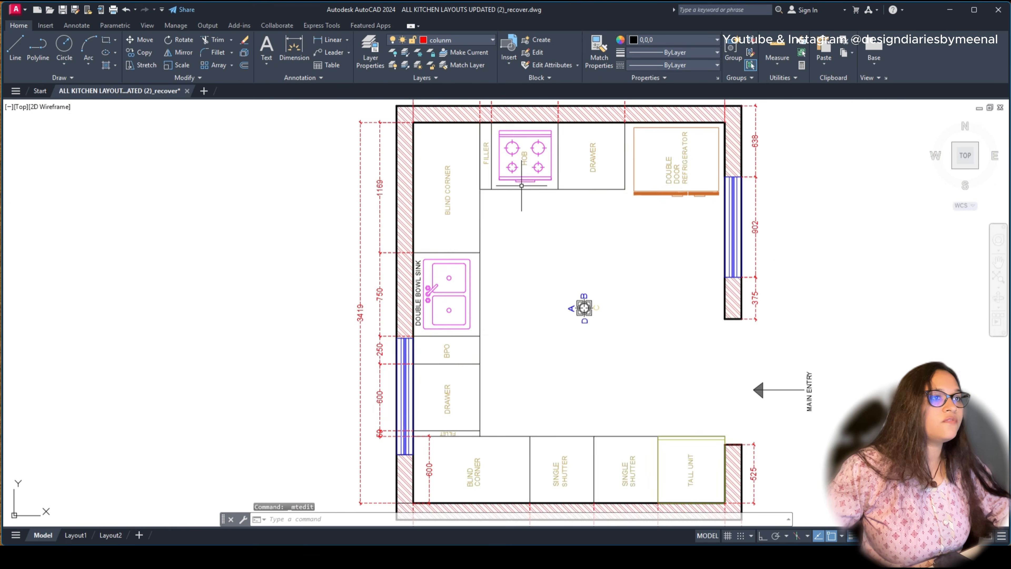
Step: Copy the left elevation's lower BLIND CORNER label into the middle elevation's corner base cabinet and again beside it near the narrow filler strip
scroll(521, 167, up, 3)
scroll(521, 167, down, 2)
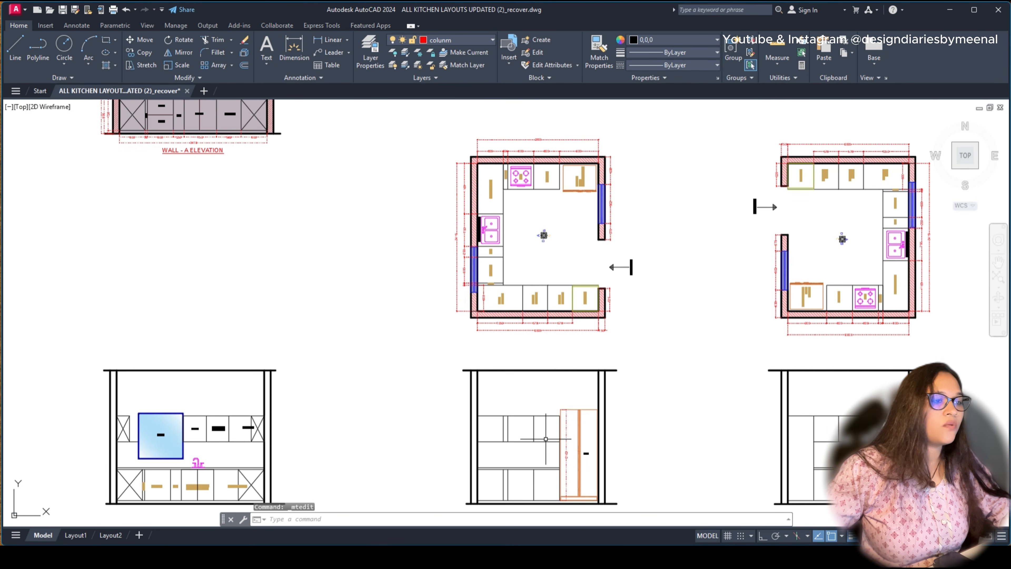
middle_drag(546, 439, 521, 255)
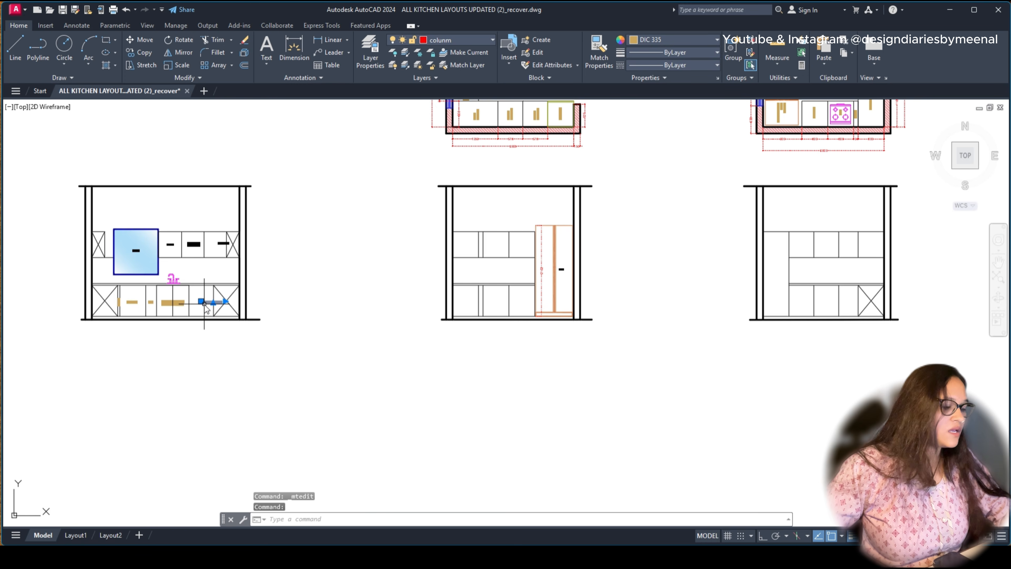
text(co)
key(Return)
click(212, 304)
scroll(447, 298, up, 8)
key(F8)
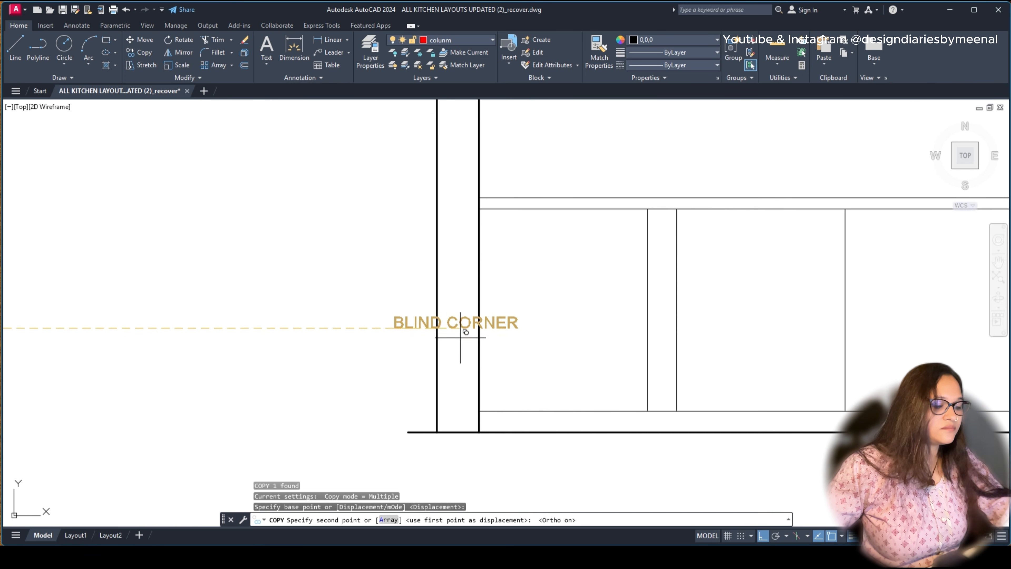
click(576, 298)
middle_drag(629, 317, 282, 352)
scroll(282, 353, up, 2)
click(428, 350)
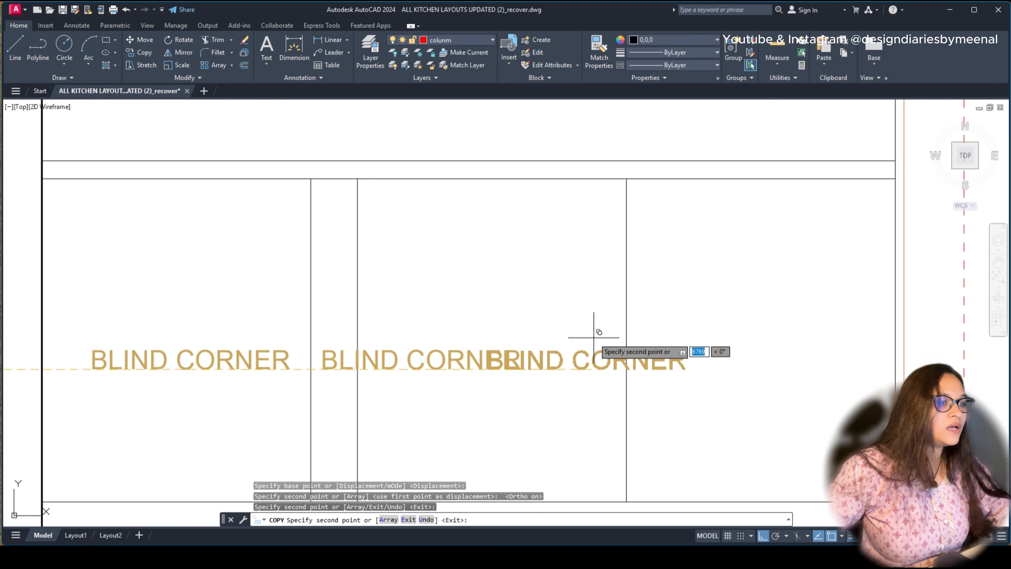
key(Escape)
Step: Change the second copied label in the middle elevation to read FILLER
double_click(336, 358)
key(ctrl+a)
text(F)
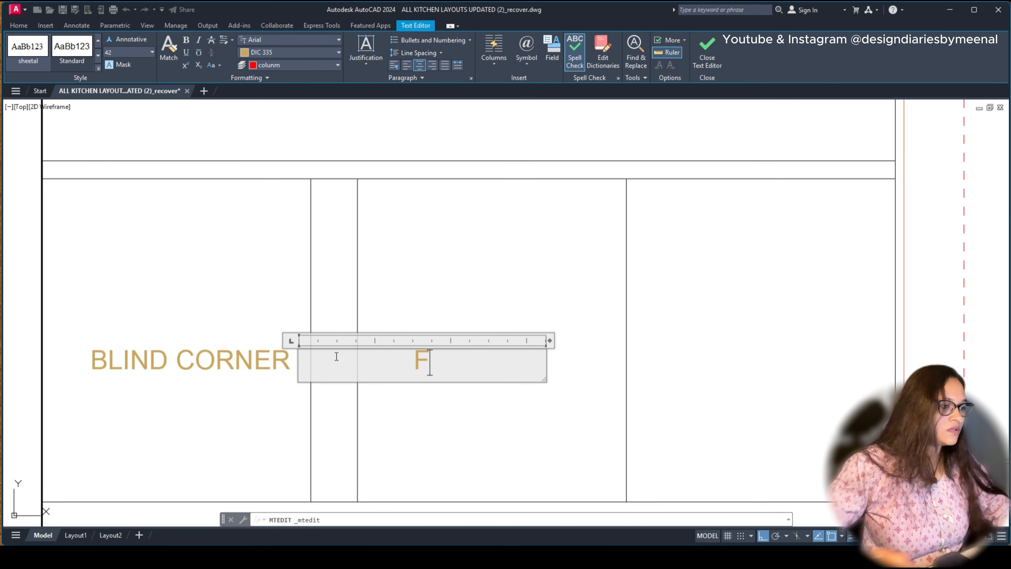
click(420, 384)
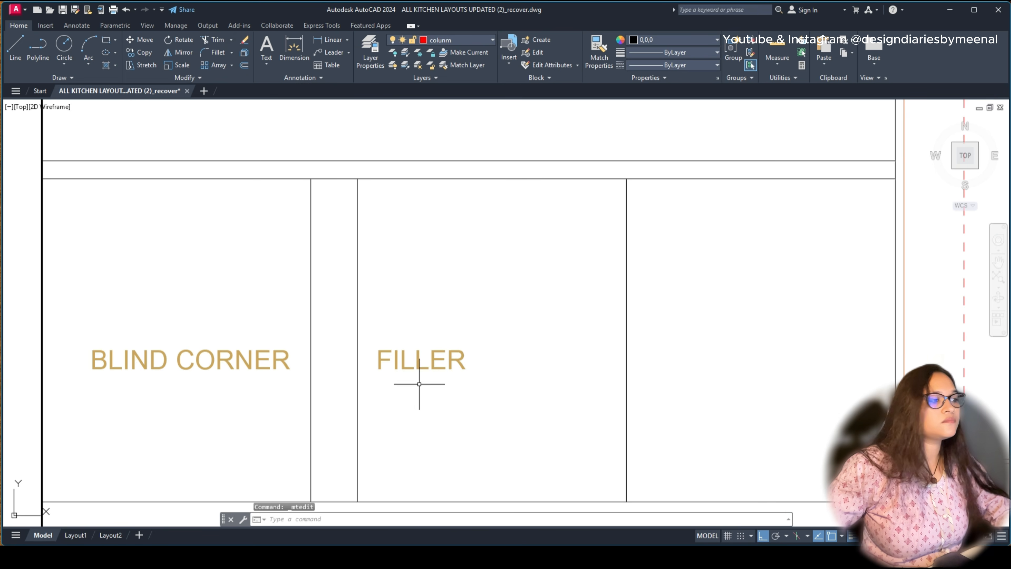
Step: Rotate the FILLER label to read vertically and move it into the narrow filler strip beside the corner base cabinet
click(392, 359)
text(ro)
key(space)
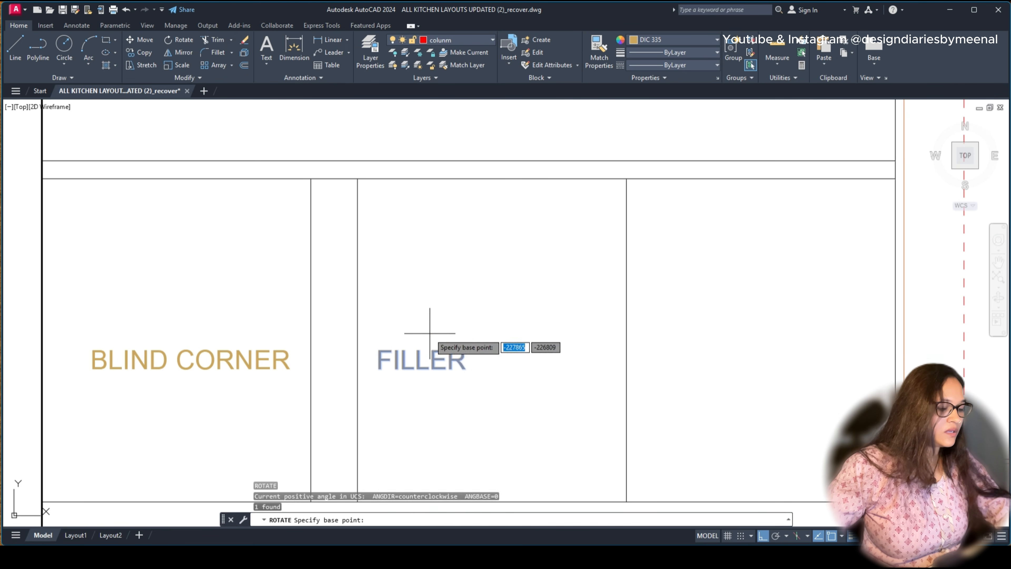
click(430, 334)
click(436, 227)
click(459, 320)
click(420, 348)
text(m)
key(space)
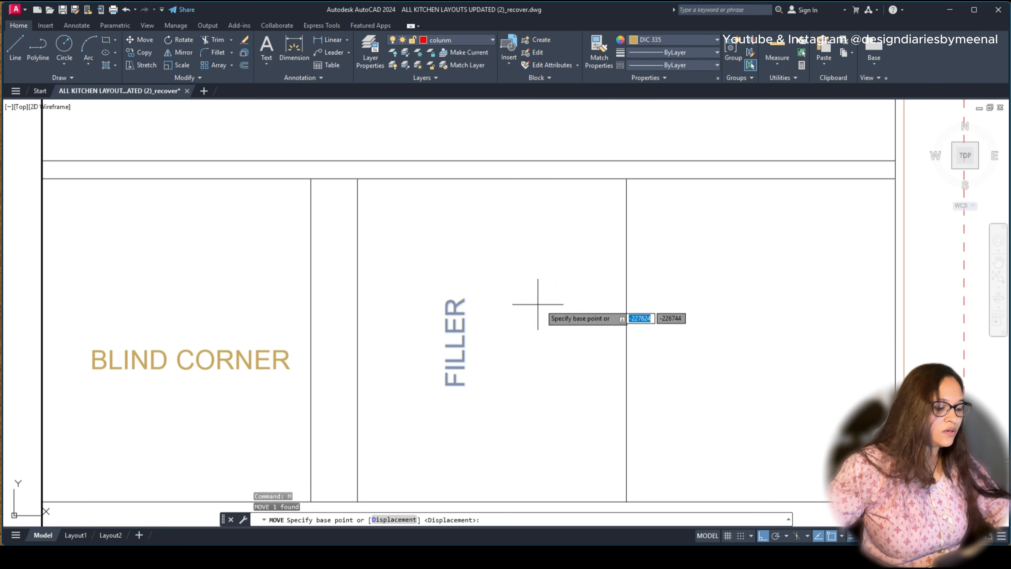
click(570, 306)
click(453, 310)
Step: Cross the middle elevation's corner base cabinet with two diagonal lines and delete its BLIND CORNER label
click(198, 365)
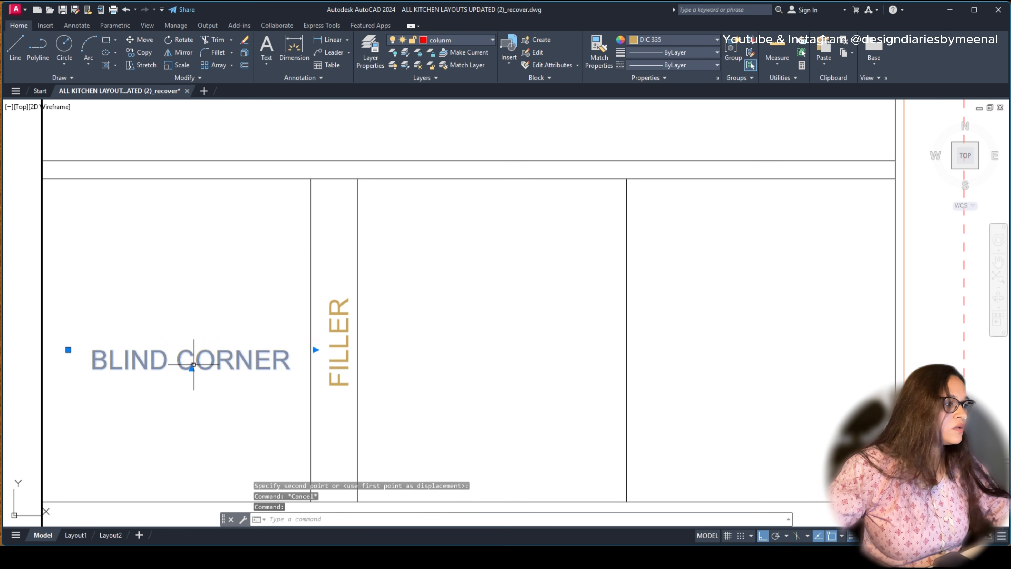
key(Escape)
text(l)
key(space)
click(311, 178)
scroll(311, 179, down, 4)
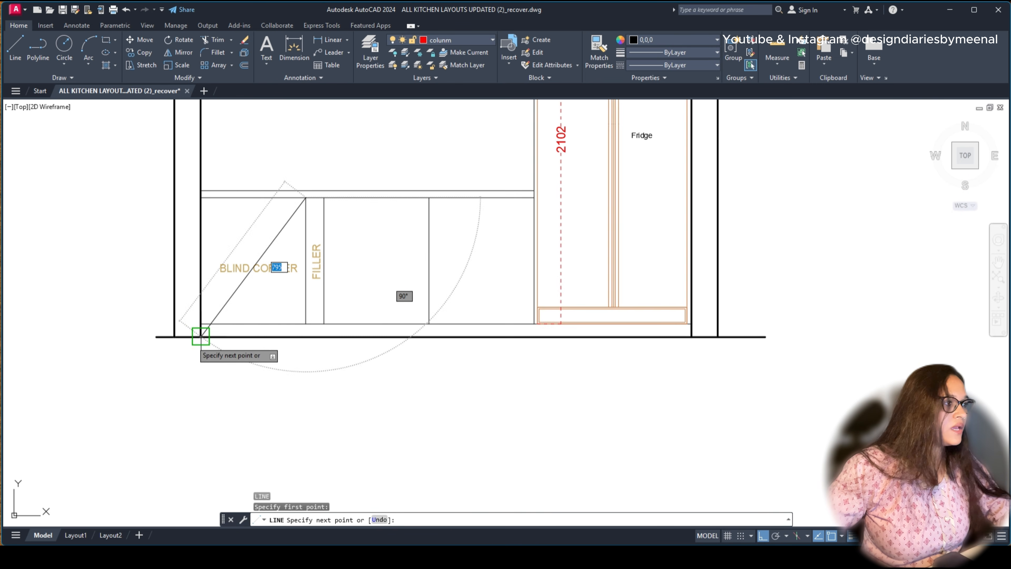
click(202, 323)
key(space)
key(space)
click(202, 195)
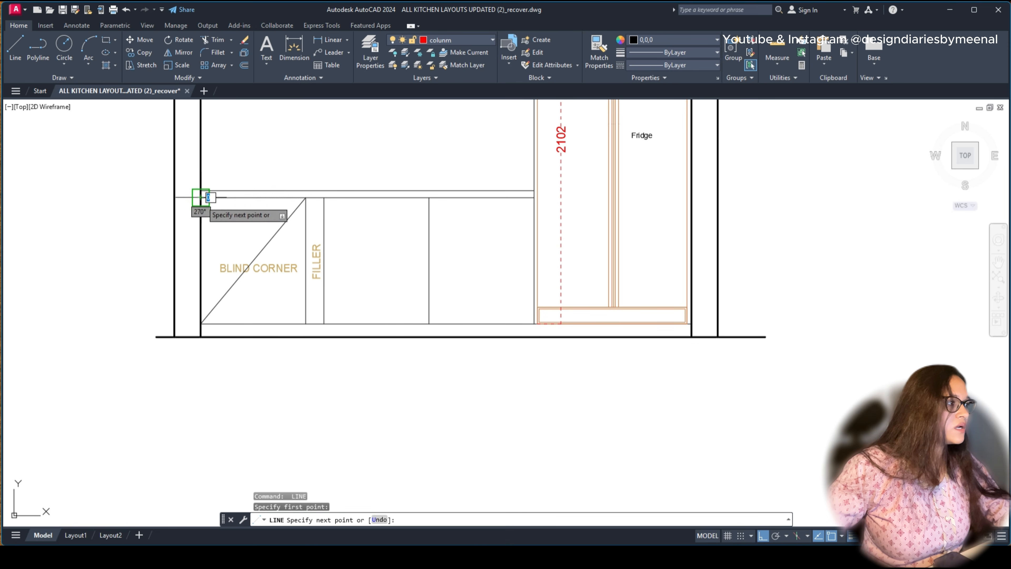
click(306, 323)
key(Escape)
click(266, 269)
key(Delete)
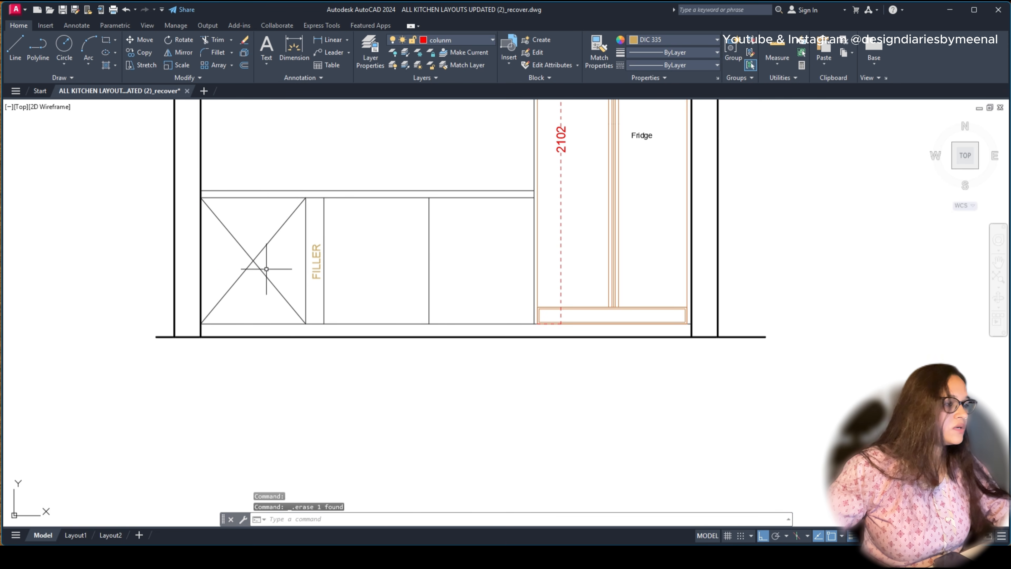
Step: Copy the left elevation's lower BLIND CORNER label into the base cabinet right of the filler in the middle elevation
scroll(405, 254, down, 4)
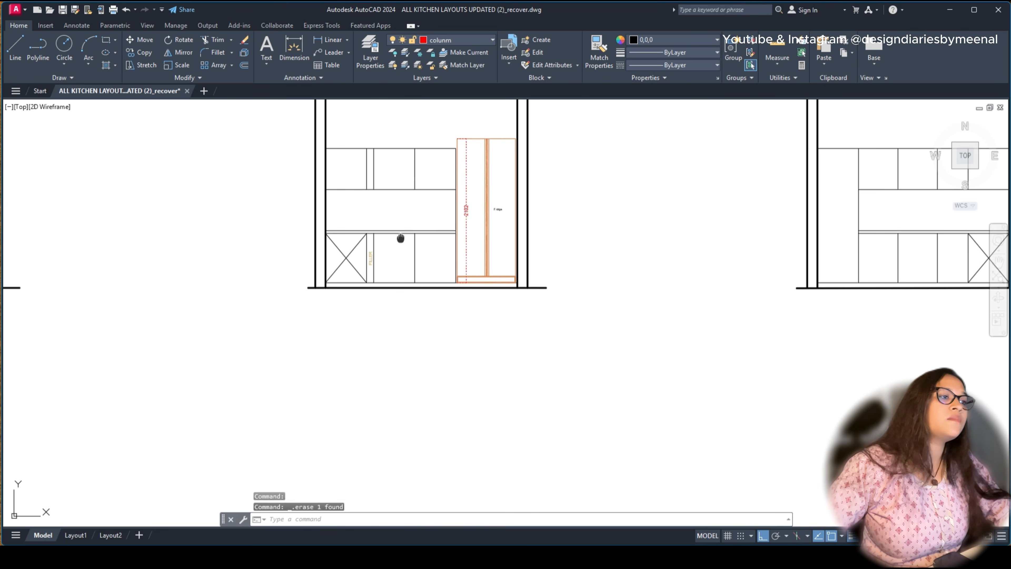
middle_drag(399, 237, 416, 405)
scroll(447, 152, down, 2)
middle_drag(446, 152, 447, 258)
scroll(434, 125, down, 2)
scroll(428, 340, up, 4)
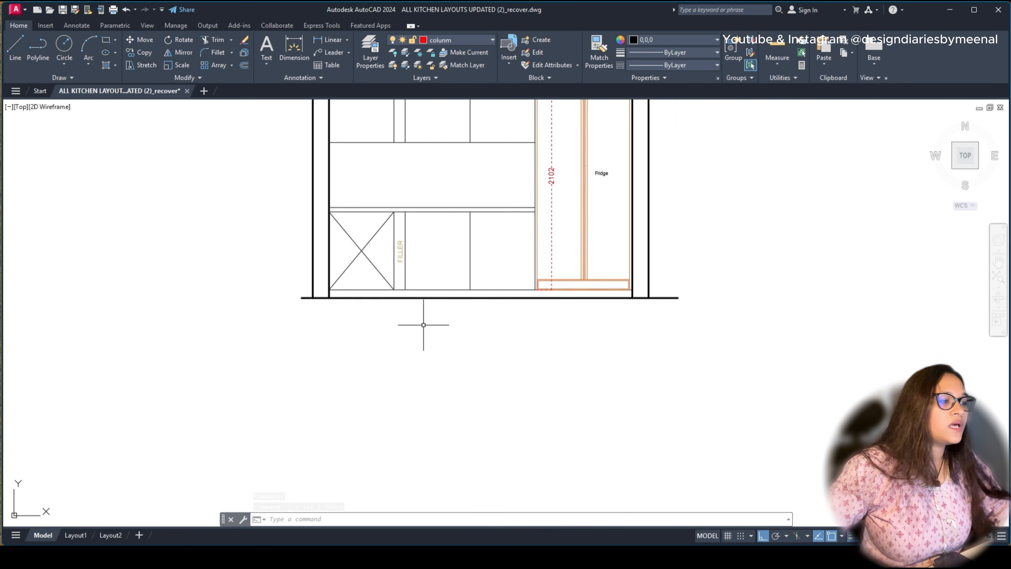
scroll(399, 279, up, 2)
key(Escape)
scroll(438, 255, down, 3)
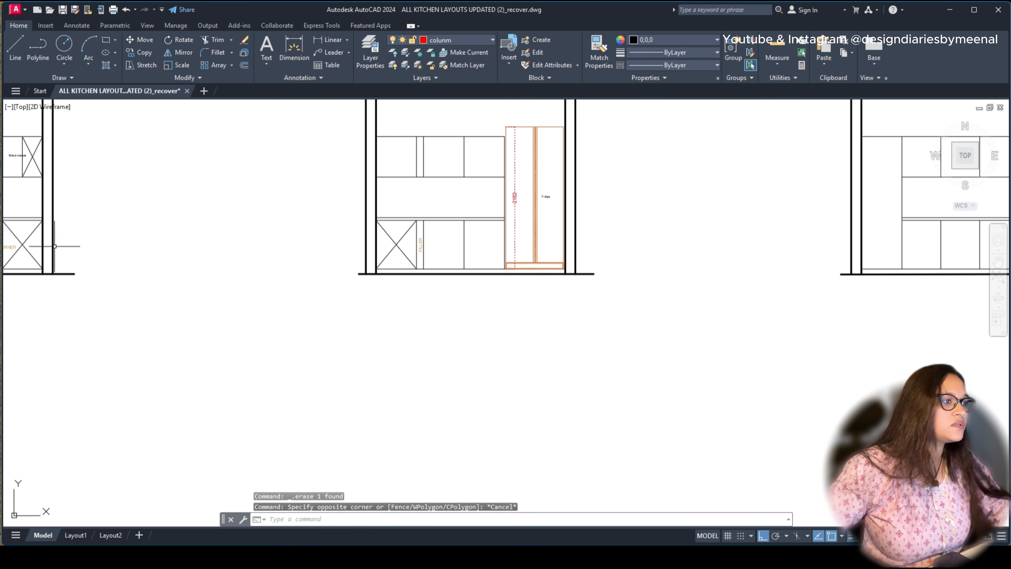
click(13, 246)
text(co)
key(Return)
click(13, 247)
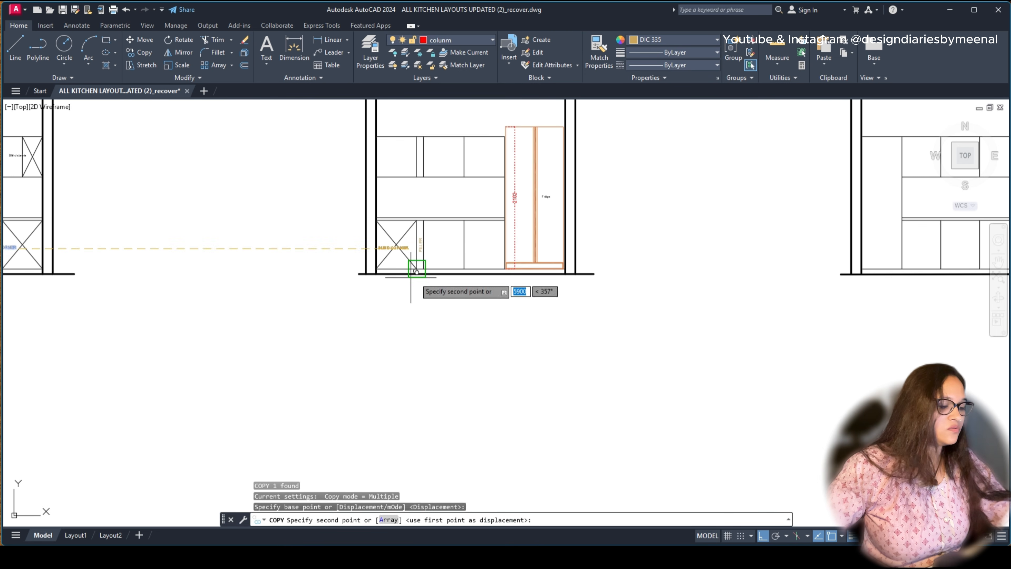
scroll(438, 278, up, 4)
key(Escape)
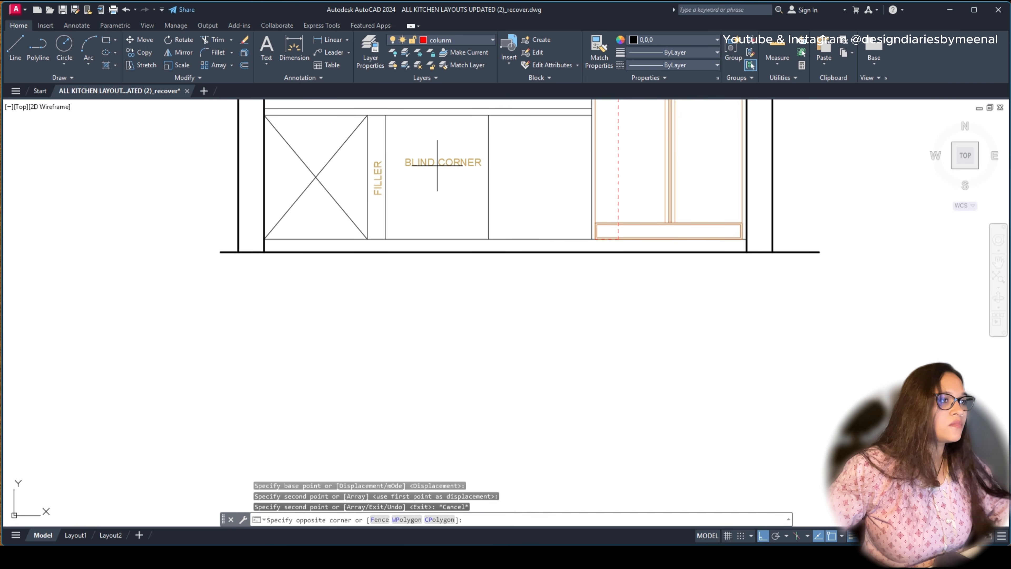
Step: Lower the copied label inside the cabinet, change it to read HOB, and erase it again
click(443, 163)
scroll(466, 166, up, 6)
text(m)
key(Return)
click(389, 249)
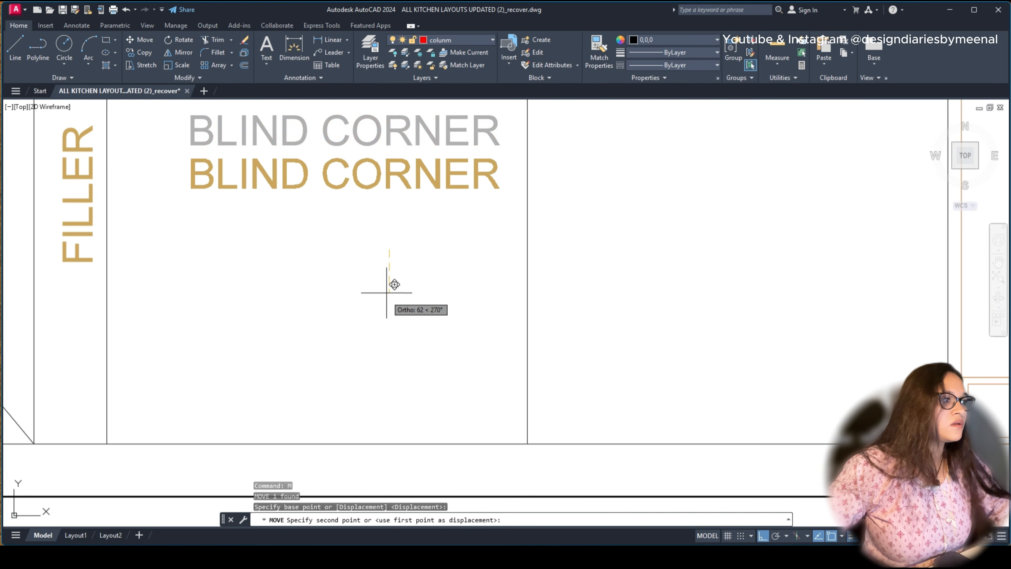
click(390, 297)
double_click(356, 180)
text(JH)
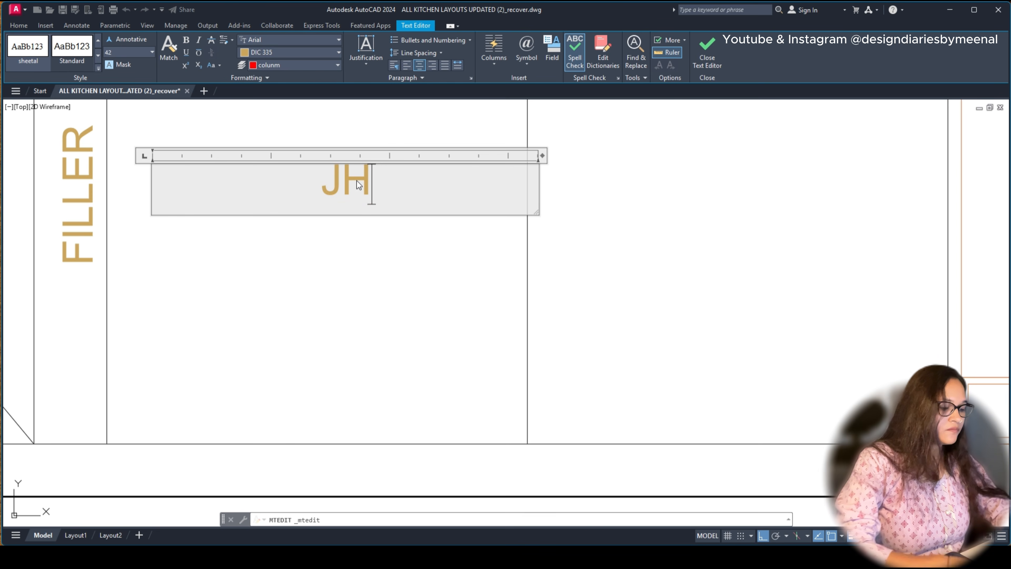
key(BackSpace)
key(BackSpace)
text(HOB)
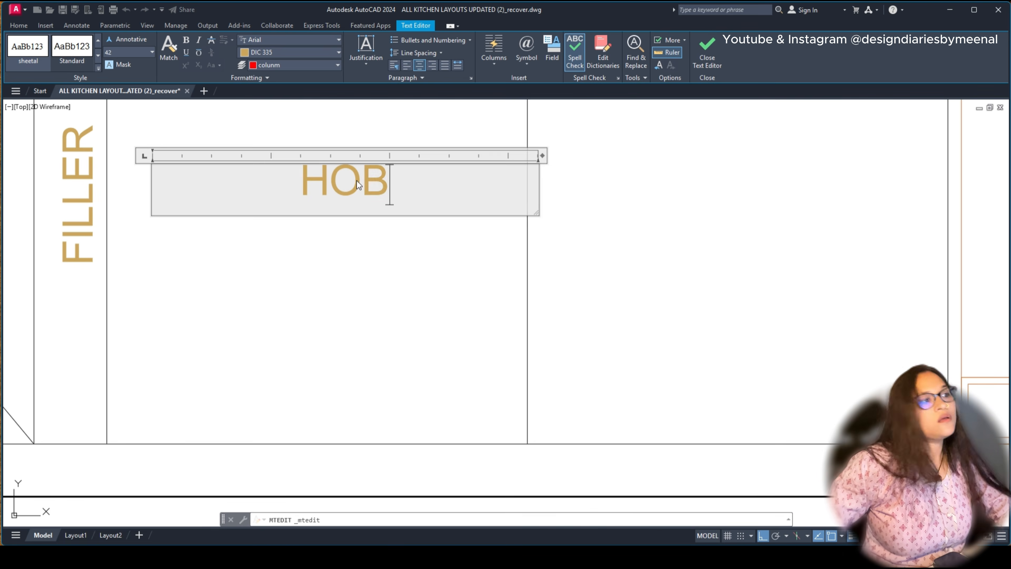
click(350, 376)
scroll(350, 378, down, 6)
key(Delete)
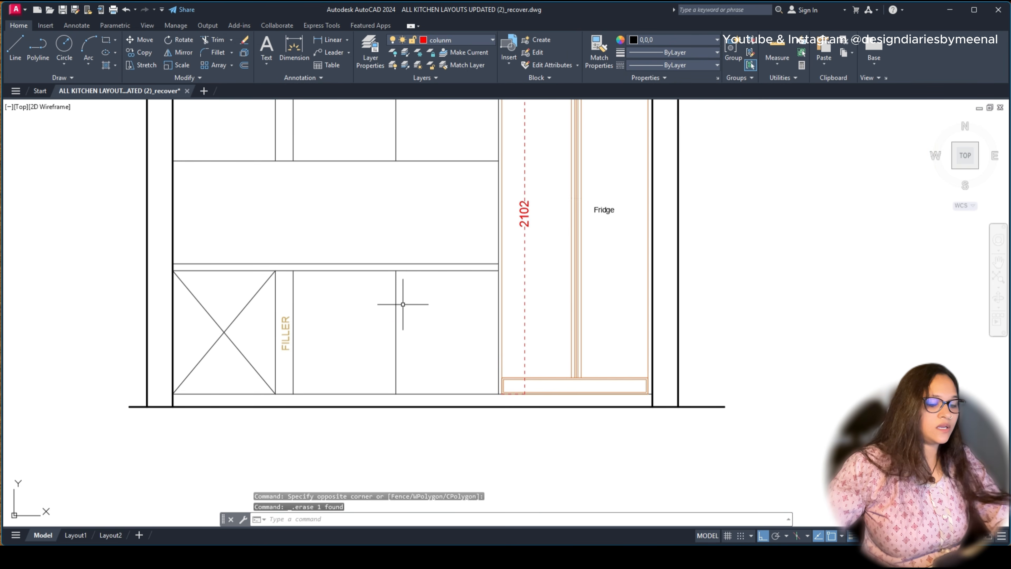
scroll(402, 301, down, 5)
middle_drag(366, 220, 391, 328)
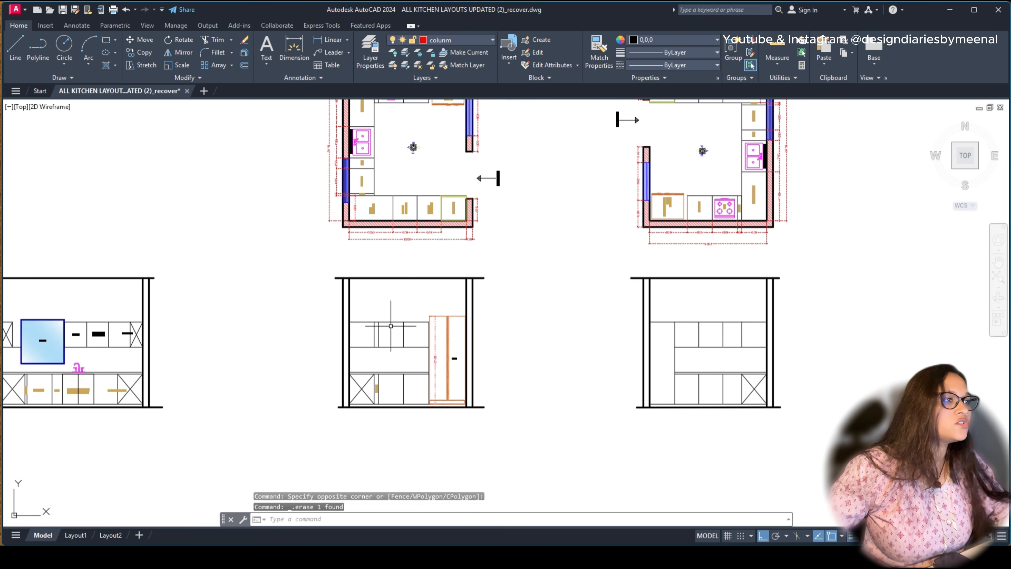
middle_drag(415, 156, 413, 213)
scroll(437, 137, up, 6)
click(480, 209)
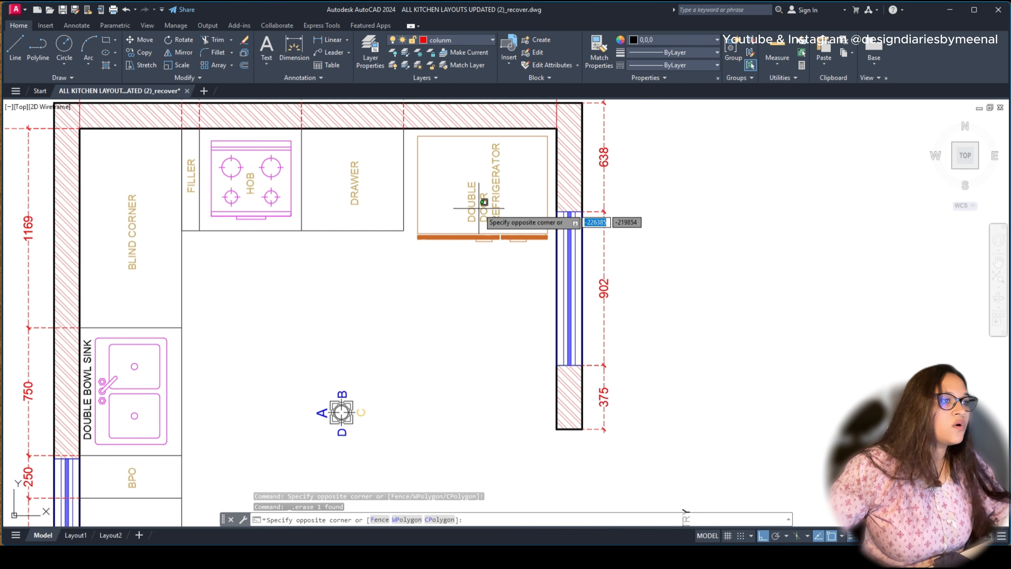
click(462, 197)
text(CO)
key(Return)
click(495, 193)
scroll(495, 194, down, 8)
middle_drag(495, 366, 465, 240)
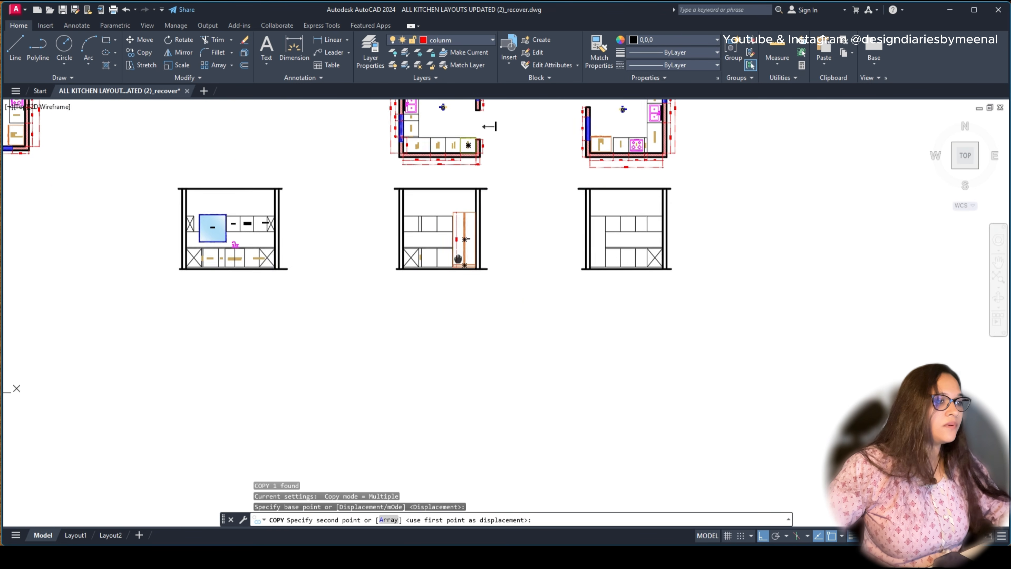
scroll(465, 240, up, 10)
key(Escape)
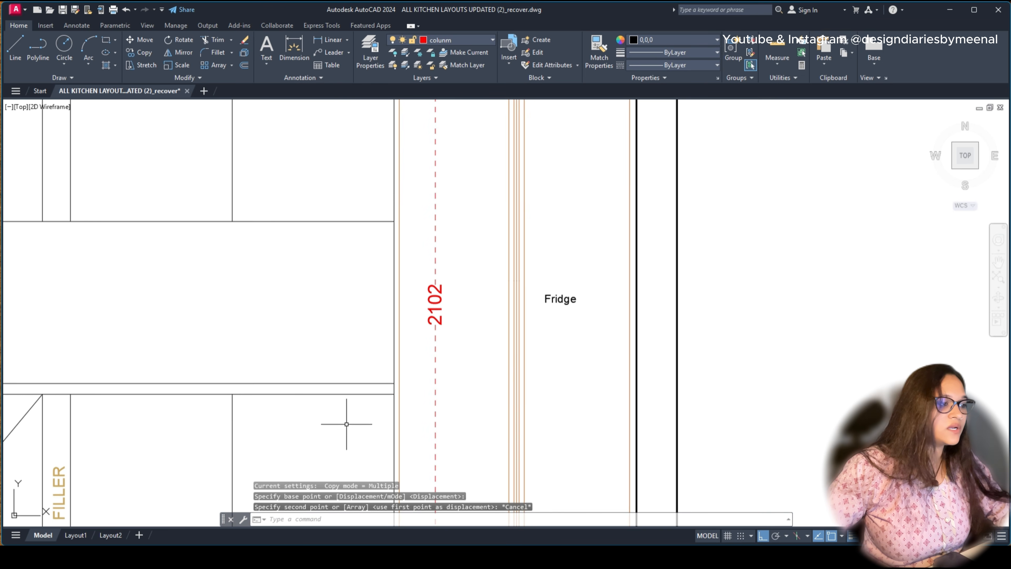
middle_drag(345, 423, 539, 290)
click(246, 353)
key(Escape)
scroll(364, 344, down, 8)
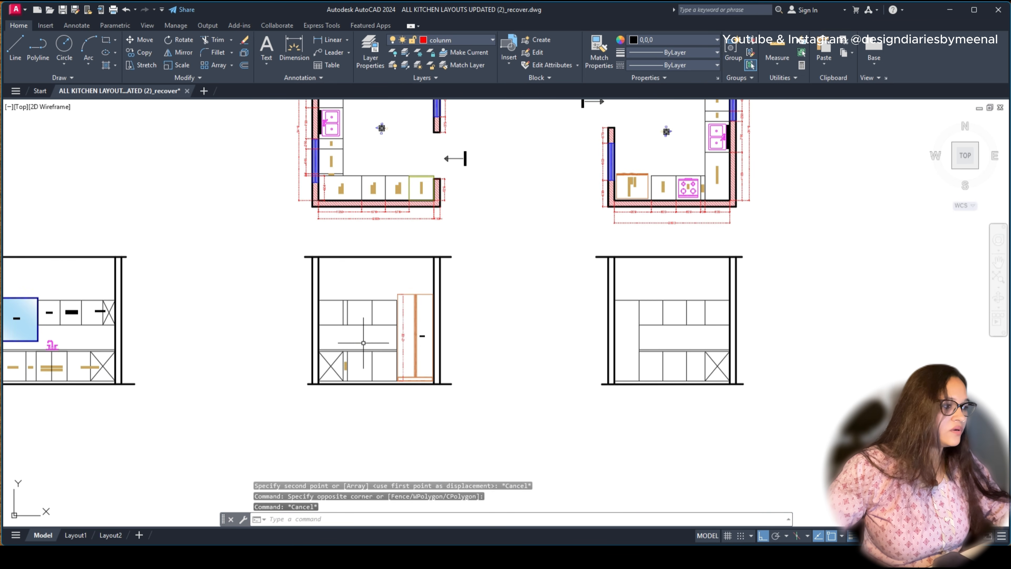
Step: Copy the DRAWER label from the middle rotated plan straight down into the base cabinet next to the fridge in the elevation
middle_drag(370, 193, 373, 341)
scroll(381, 228, up, 6)
click(372, 262)
text(C)
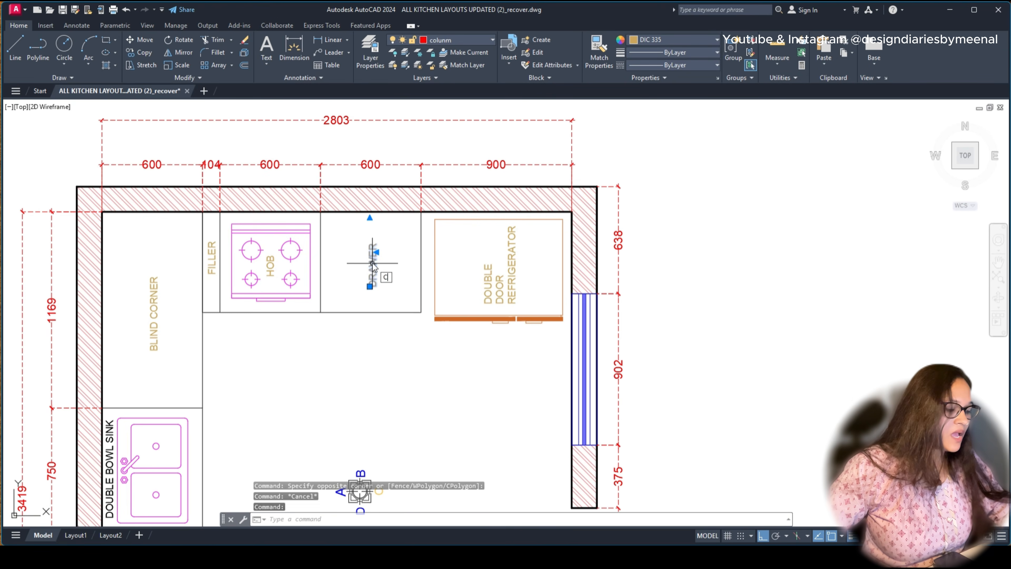
text(IO)
key(Return)
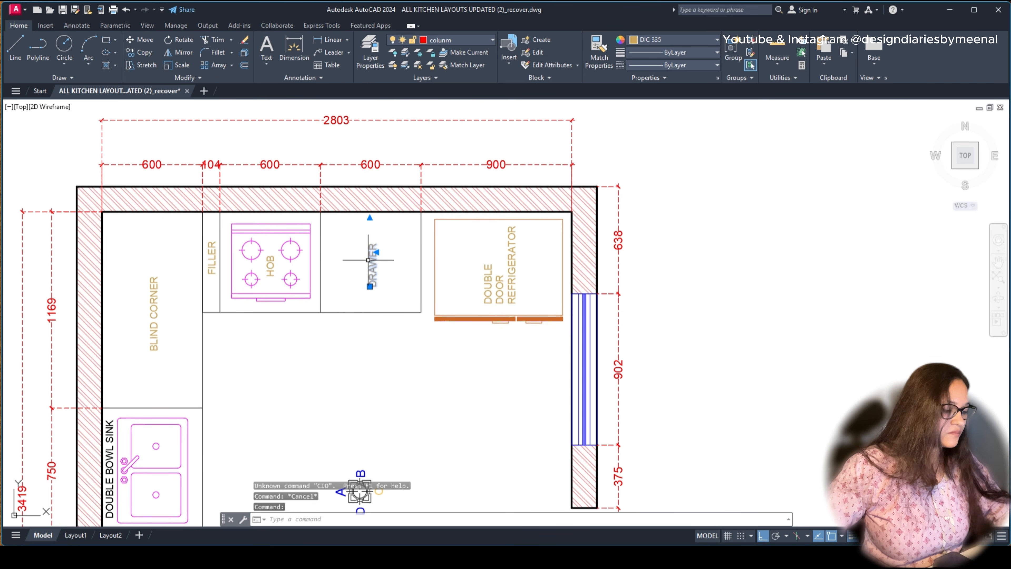
text(co)
key(Return)
click(370, 286)
scroll(381, 219, down, 6)
middle_drag(414, 435, 403, 227)
scroll(367, 300, up, 6)
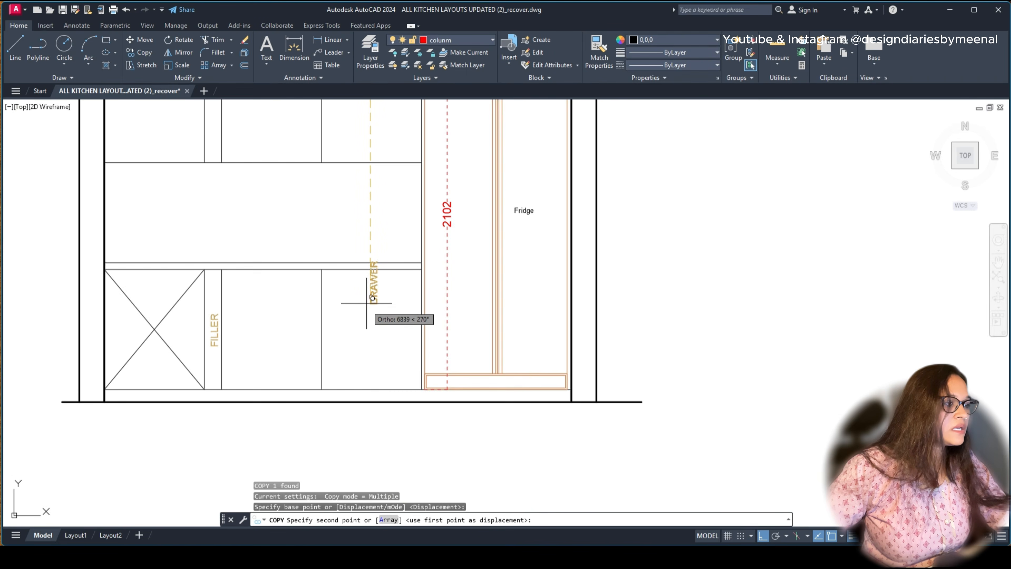
scroll(367, 302, up, 4)
key(Escape)
Step: Rotate the copied DRAWER label in the middle elevation to read horizontally
click(369, 310)
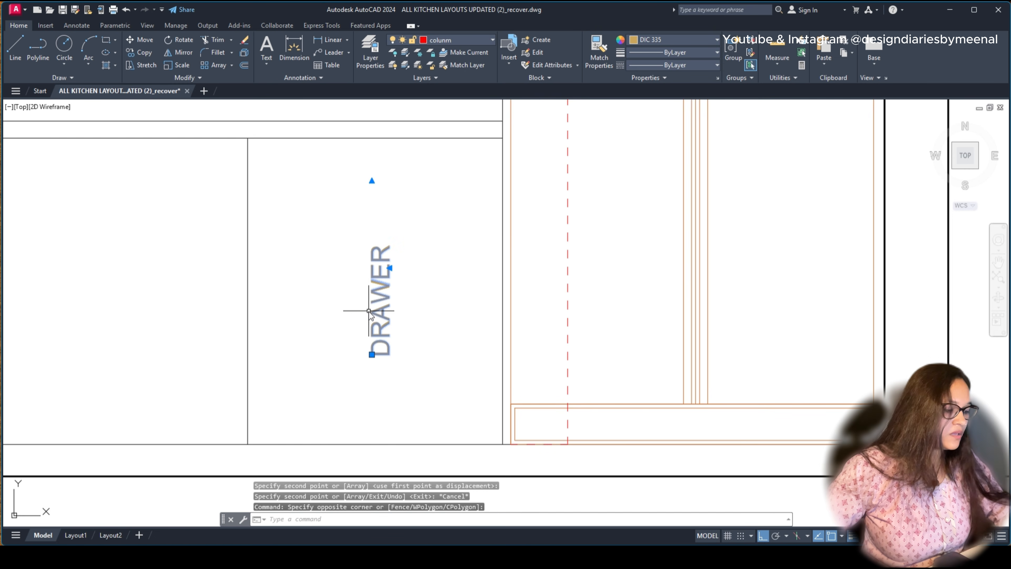
text(ro)
key(Return)
click(428, 306)
click(414, 375)
key(Escape)
click(414, 254)
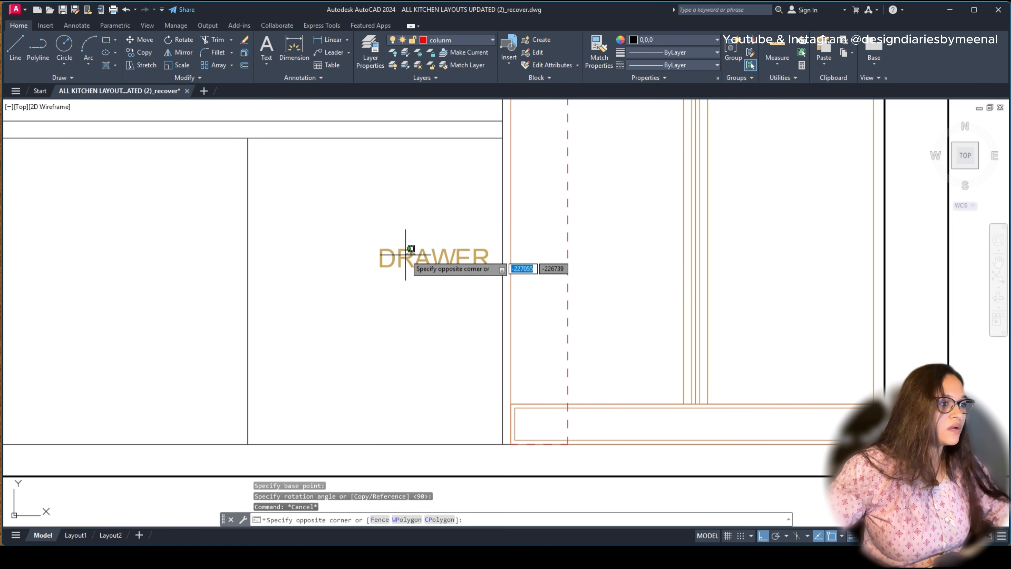
key(Escape)
text(m)
key(Return)
click(412, 302)
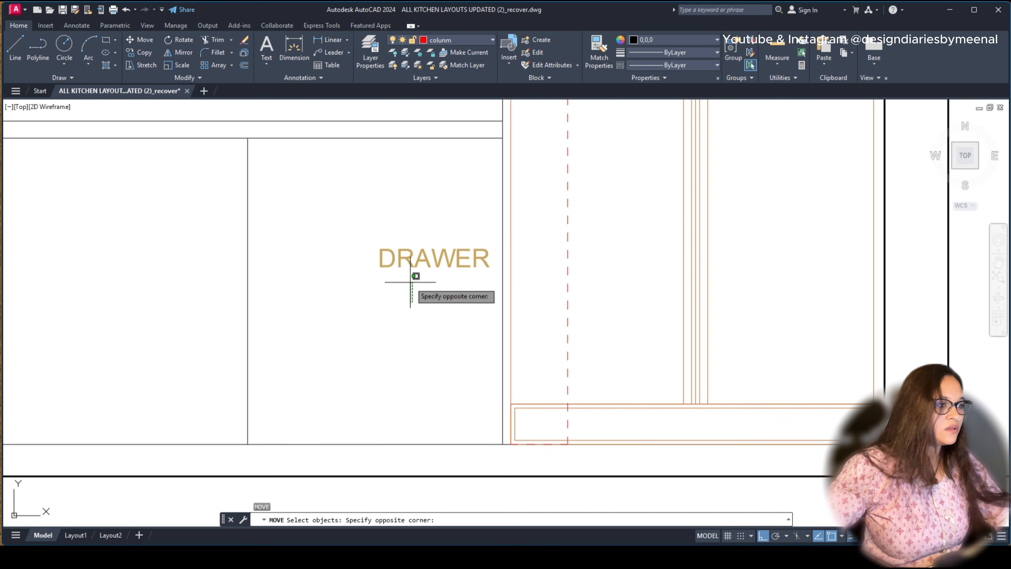
click(412, 279)
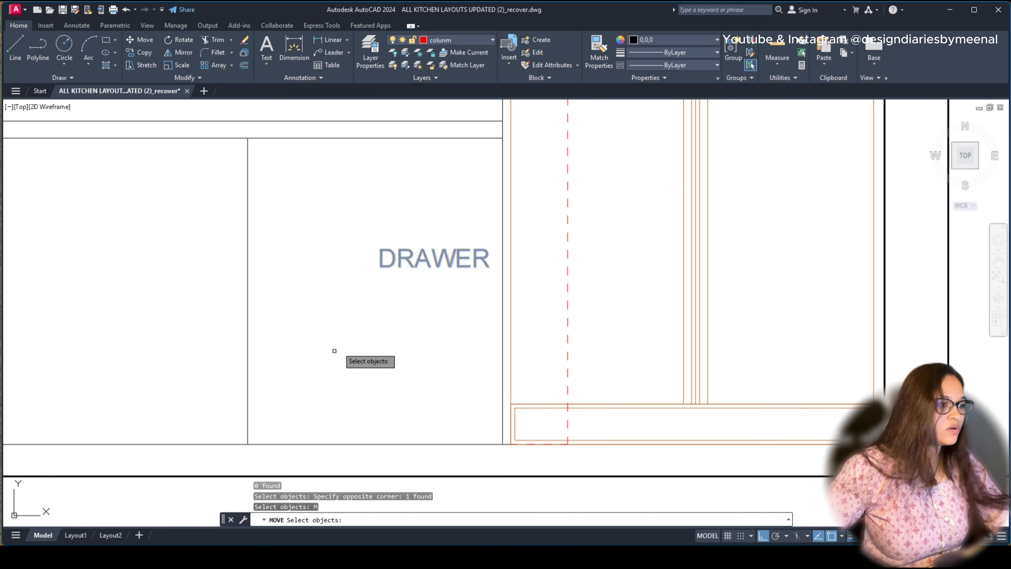
click(395, 325)
click(408, 256)
key(Escape)
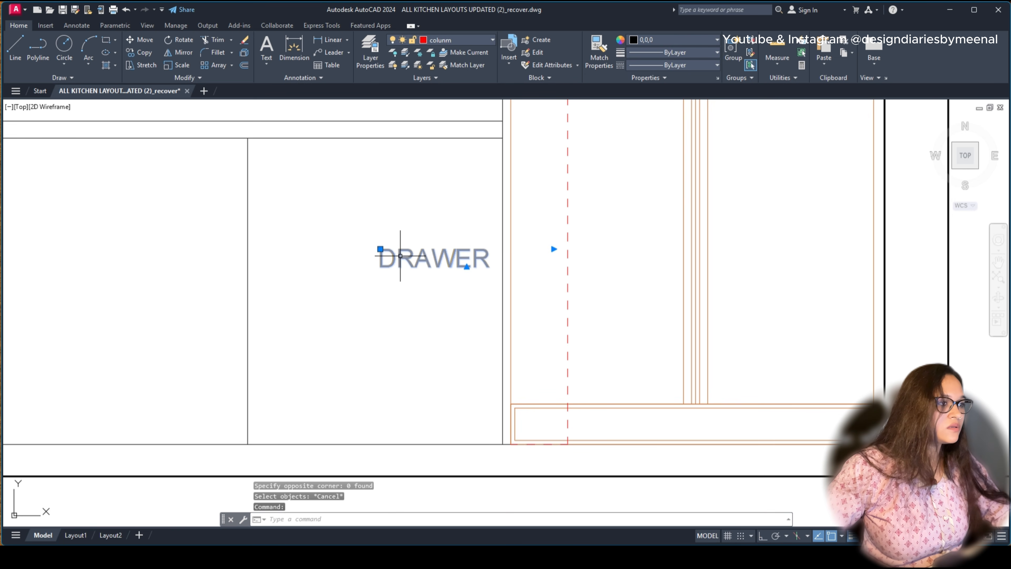
Step: Move the DRAWER label to the middle of the base cabinet next to the fridge in the middle elevation
text(m)
key(Return)
click(400, 279)
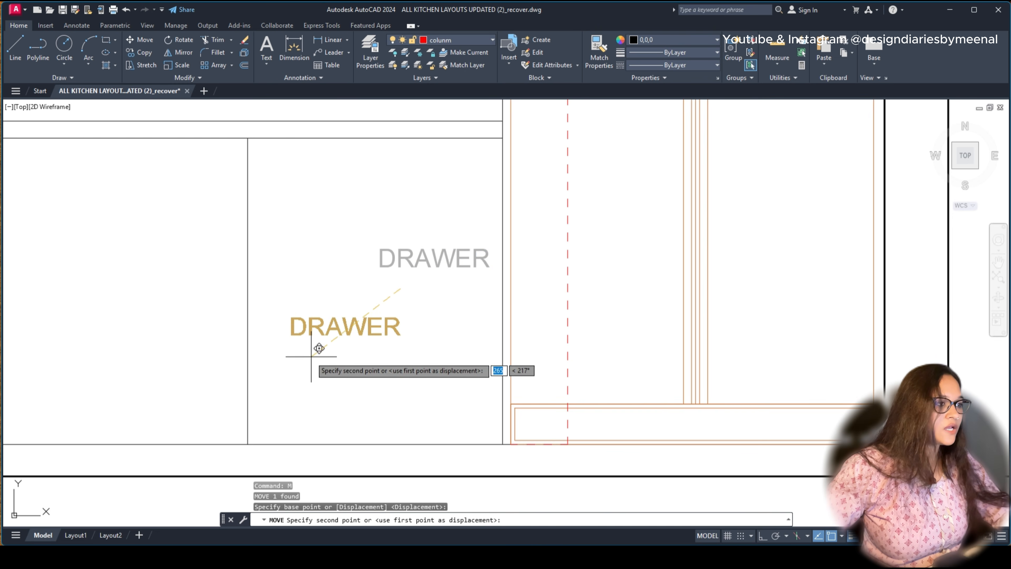
scroll(361, 301, down, 3)
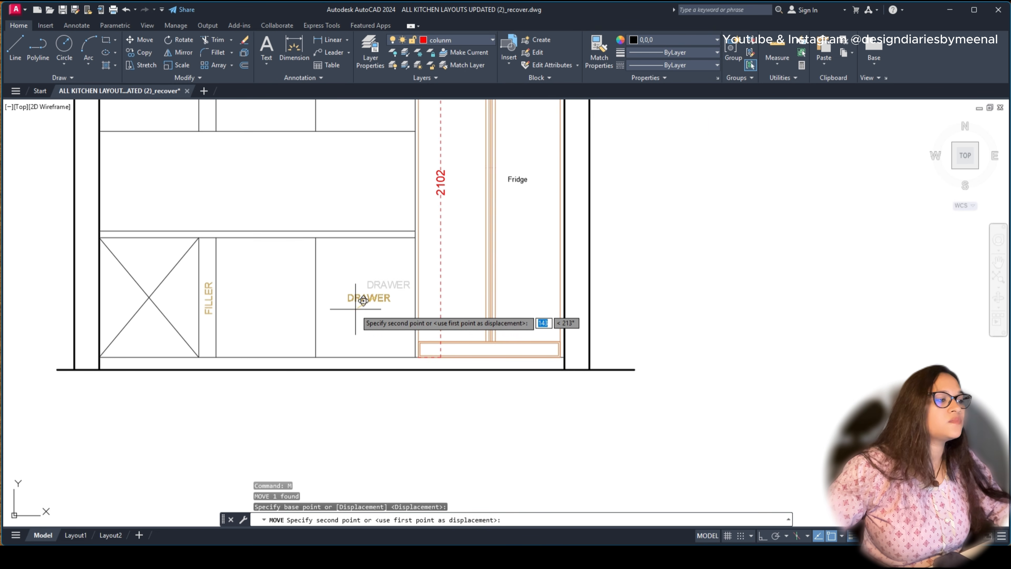
click(354, 310)
key(Escape)
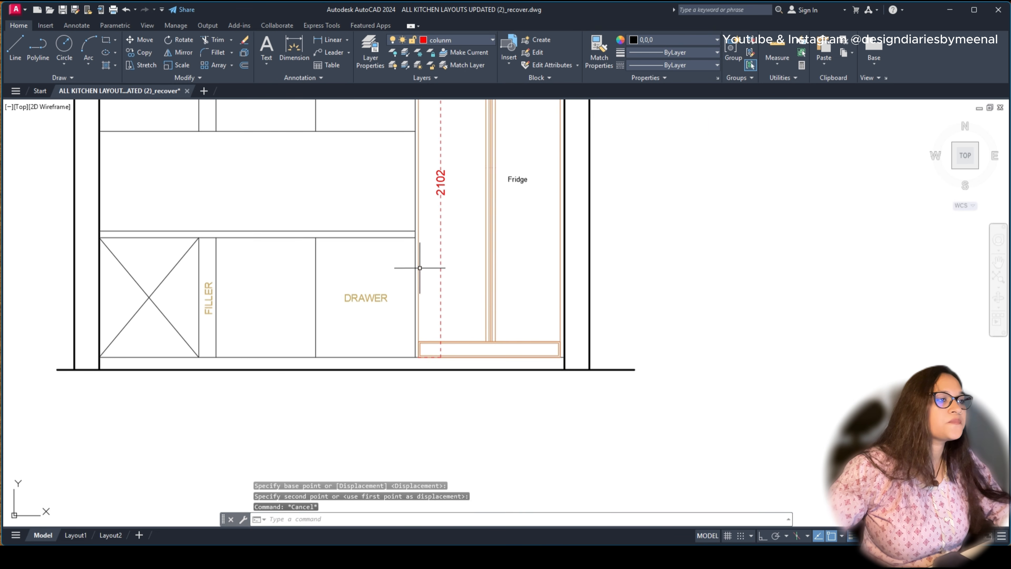
Step: Erase the red vertical height dimension from the fridge in the middle elevation
click(436, 222)
click(440, 176)
key(Delete)
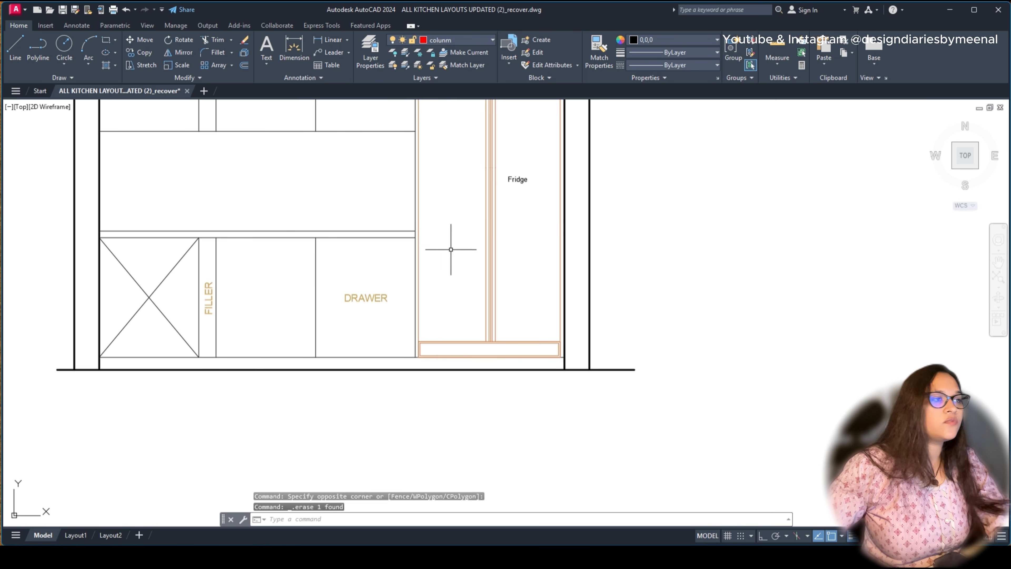
Step: Erase the three vertical divider lines inside the upper cabinets of the middle elevation
scroll(453, 251, down, 4)
scroll(389, 204, down, 1)
scroll(414, 209, up, 5)
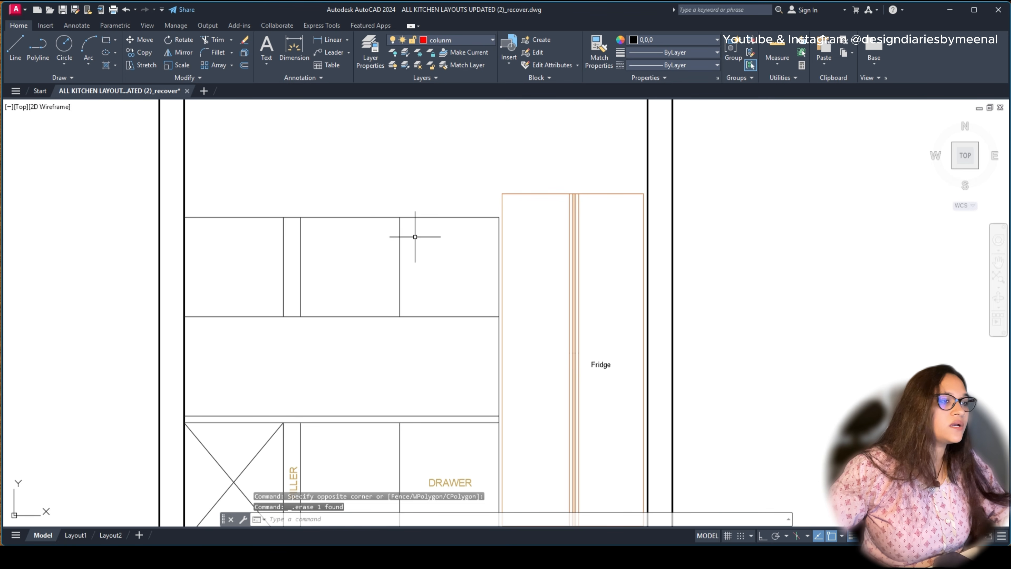
scroll(358, 251, down, 7)
mouse_move(373, 257)
middle_down()
mouse_move(413, 381)
mouse_move(414, 299)
middle_up()
scroll(410, 315, up, 3)
scroll(422, 311, down, 4)
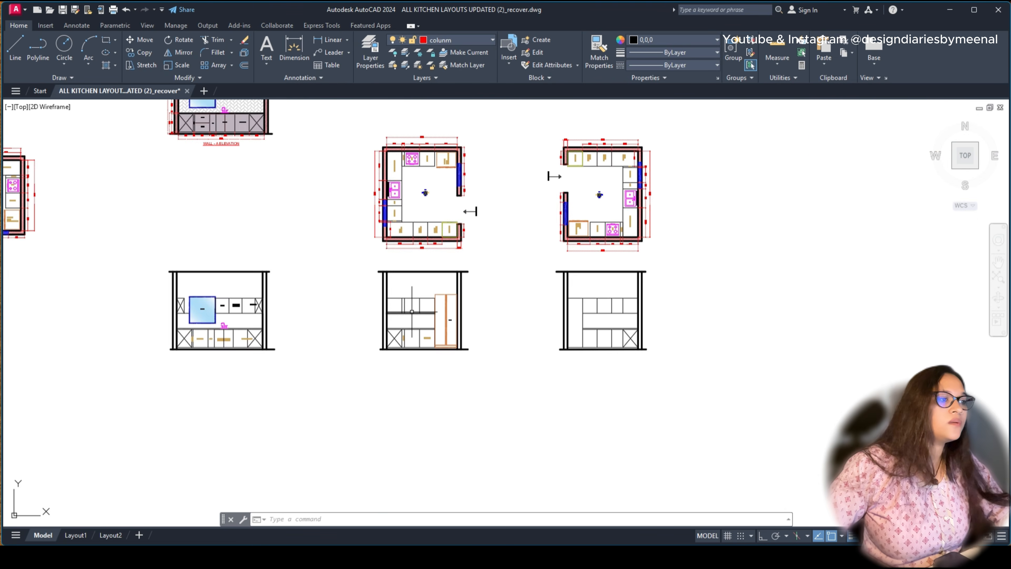
scroll(428, 303, up, 3)
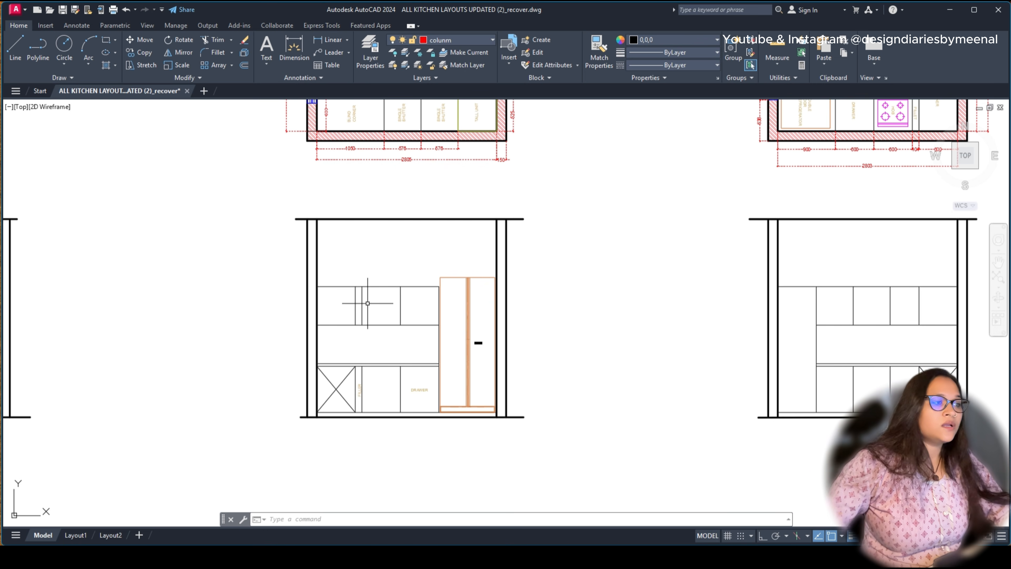
click(417, 304)
click(343, 312)
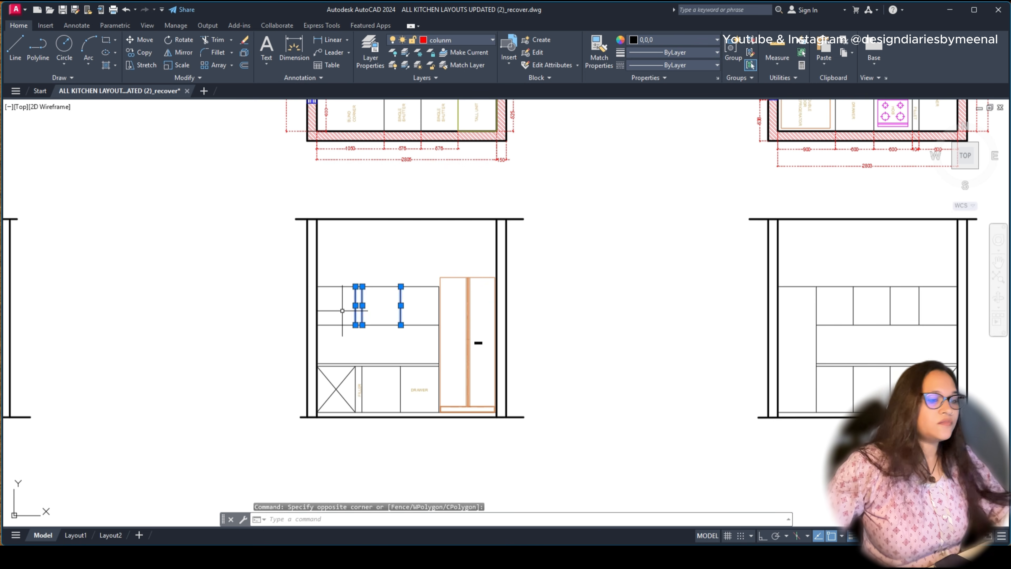
key(Delete)
Step: Erase the three vertical divider lines inside the upper cabinets of the right elevation
middle_drag(602, 345, 212, 353)
click(556, 311)
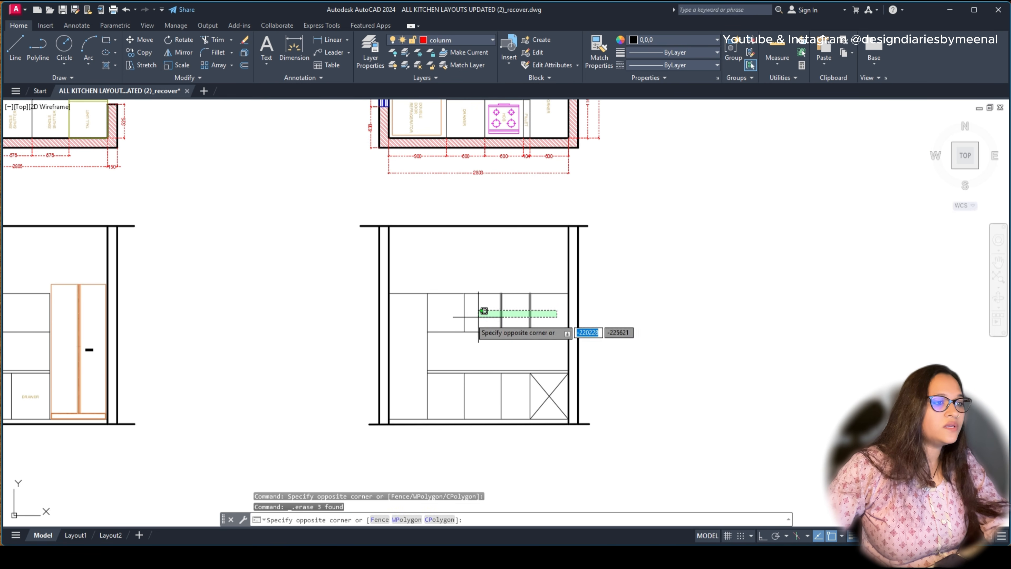
click(448, 321)
key(Delete)
Step: Copy the finished WALL - B ELEVATION from the sheet into the space above the rotated plans as a reference
scroll(561, 315, down, 2)
scroll(562, 315, down, 5)
scroll(395, 242, up, 5)
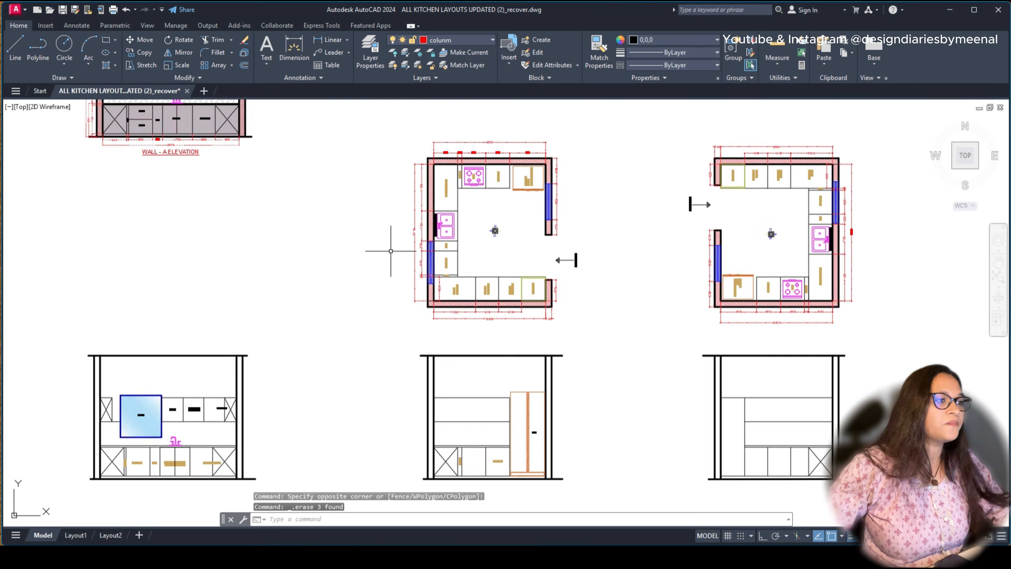
scroll(414, 261, down, 3)
middle_drag(305, 182, 341, 236)
middle_drag(71, 157, 301, 222)
scroll(355, 223, up, 2)
scroll(367, 177, up, 6)
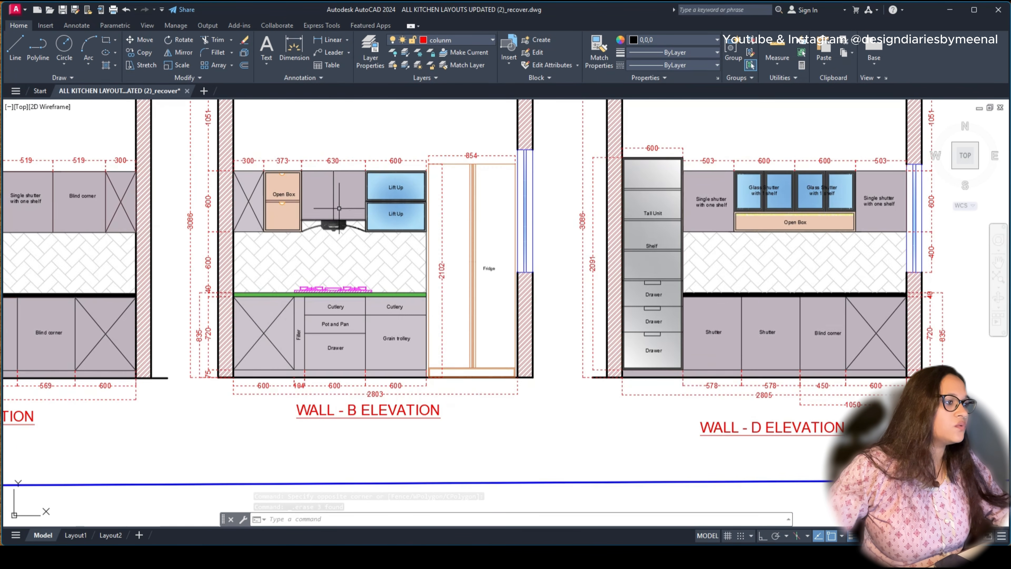
scroll(367, 178, down, 4)
click(275, 184)
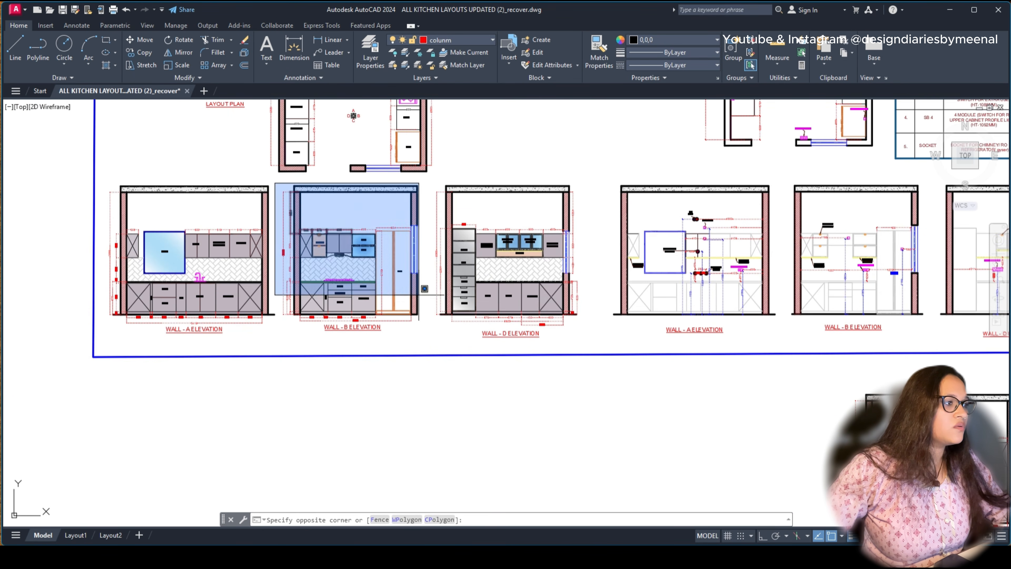
click(441, 334)
text(CO)
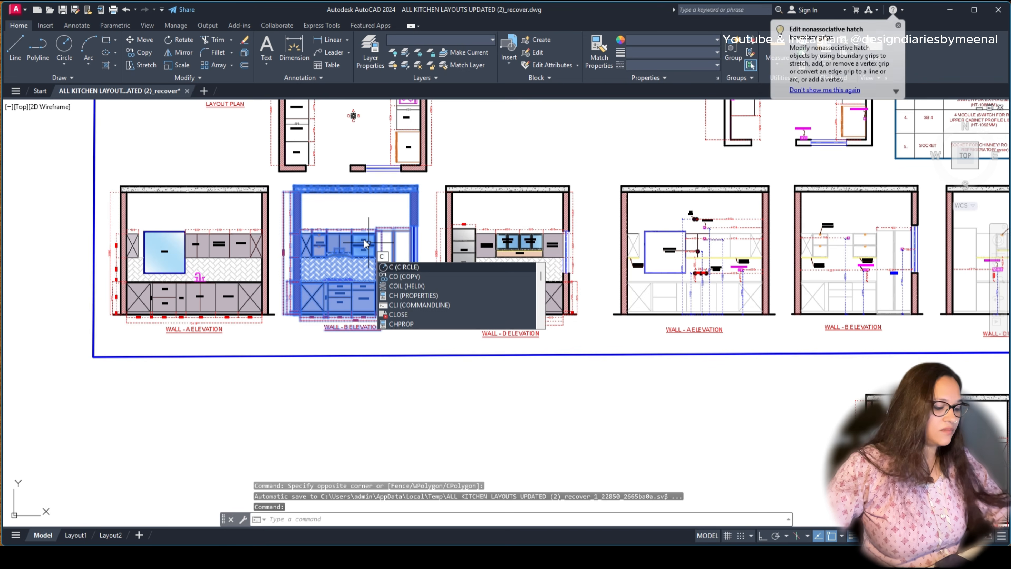
key(Return)
click(359, 242)
scroll(589, 370, down, 2)
middle_drag(530, 331, 108, 176)
scroll(114, 171, down, 4)
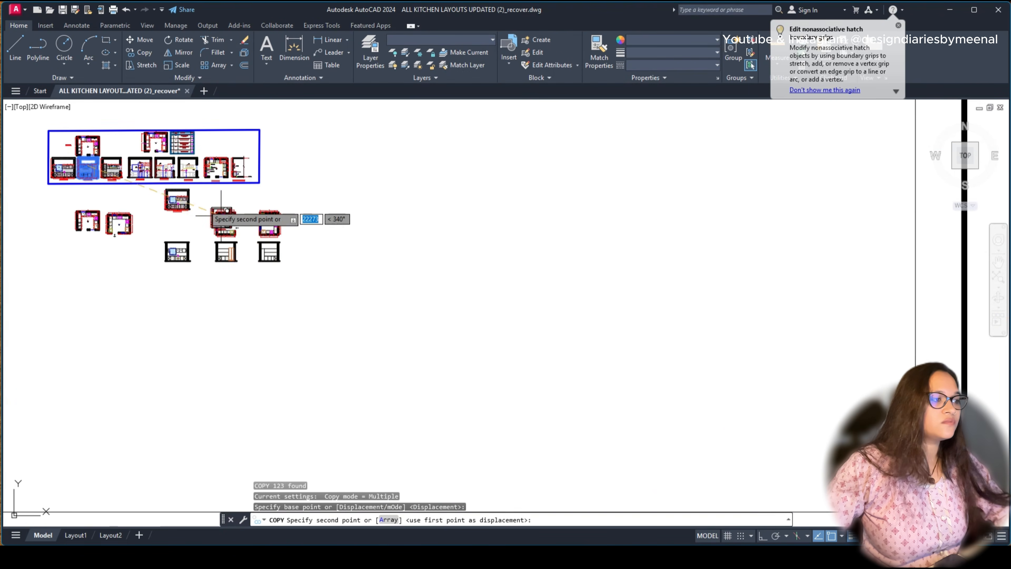
scroll(290, 239, up, 5)
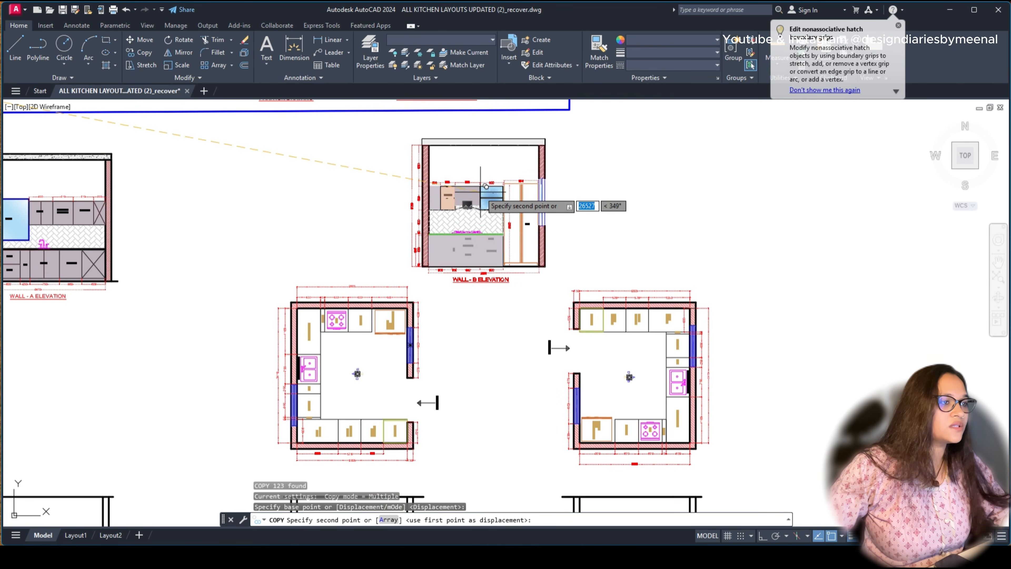
click(492, 186)
key(Escape)
Step: Add linear dimensions for the heights of the Cutlery, Pot and Pan and Drawer fronts in the copied Wall B elevation
scroll(462, 358, up, 3)
scroll(467, 199, down, 2)
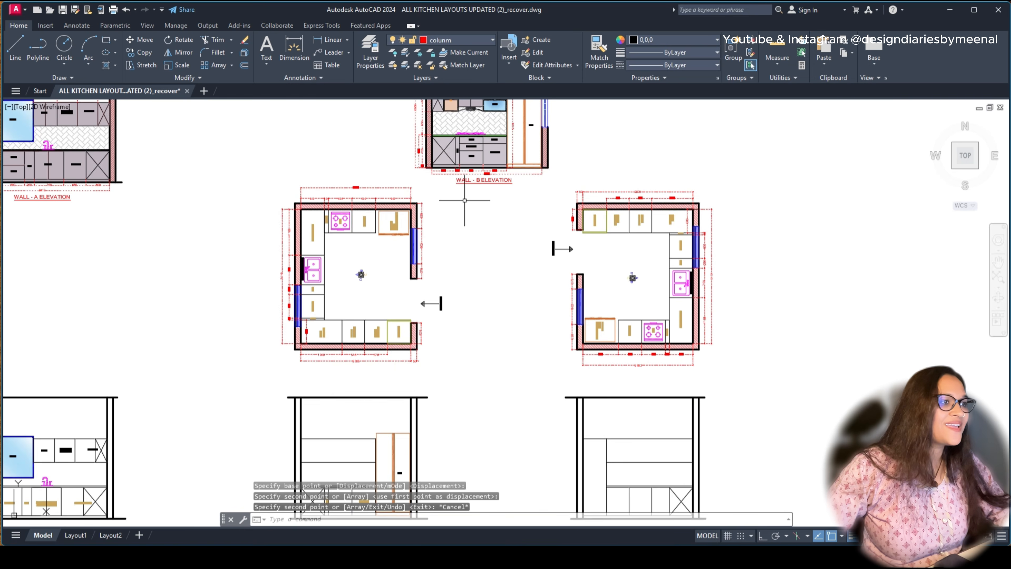
scroll(463, 130, up, 5)
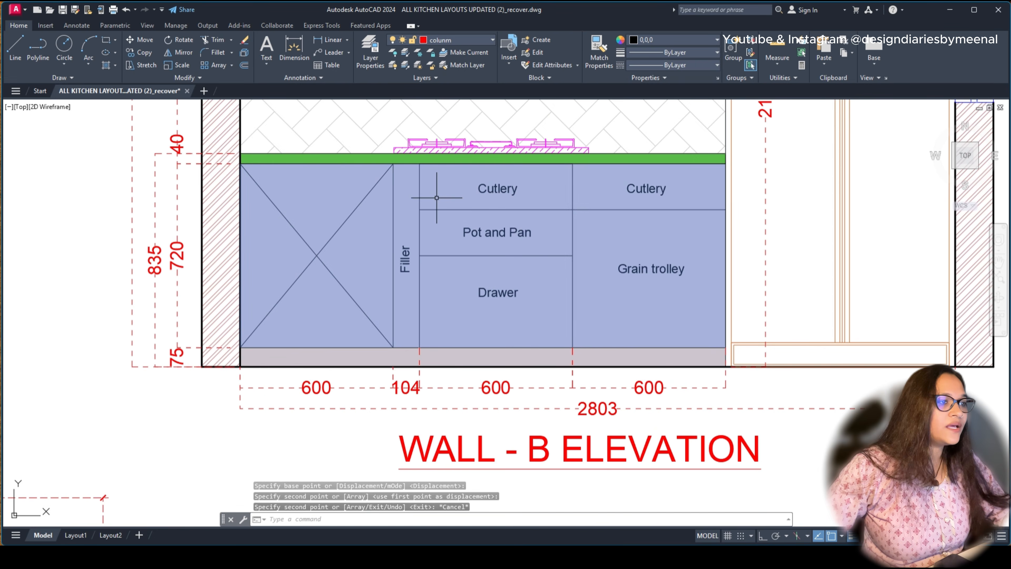
text(dli)
key(Return)
click(423, 163)
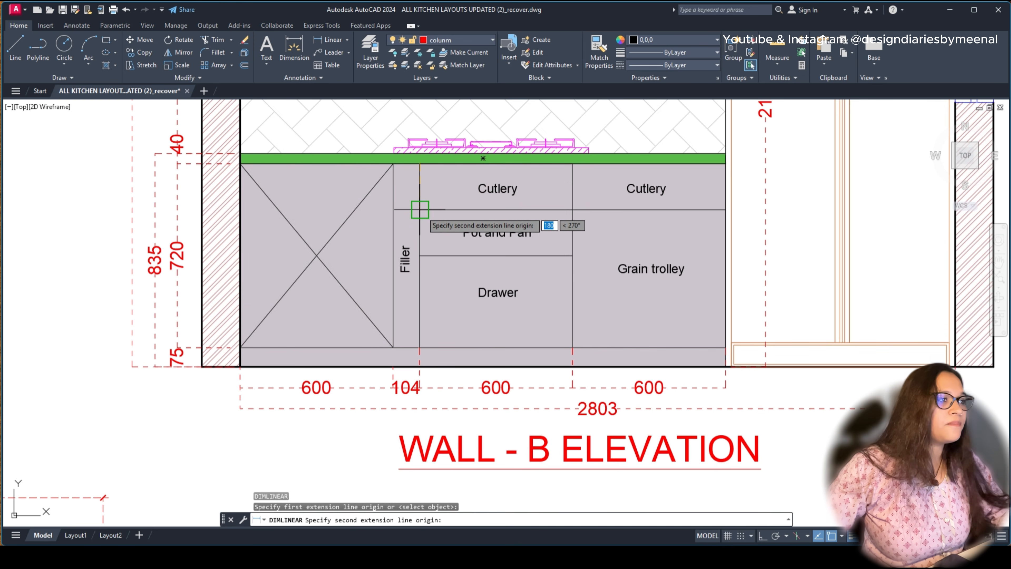
click(420, 256)
click(379, 238)
key(Return)
click(419, 255)
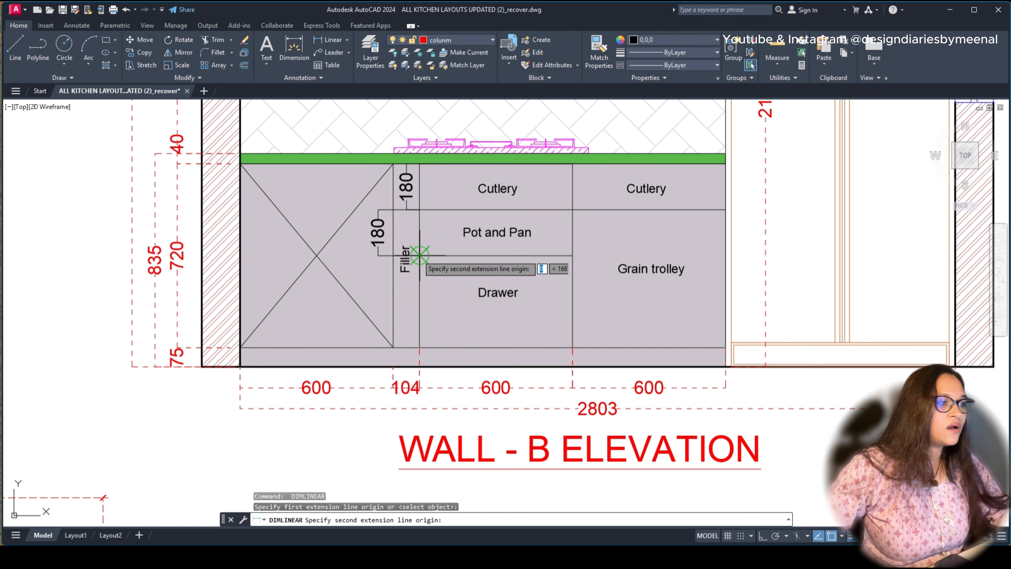
click(420, 348)
click(380, 295)
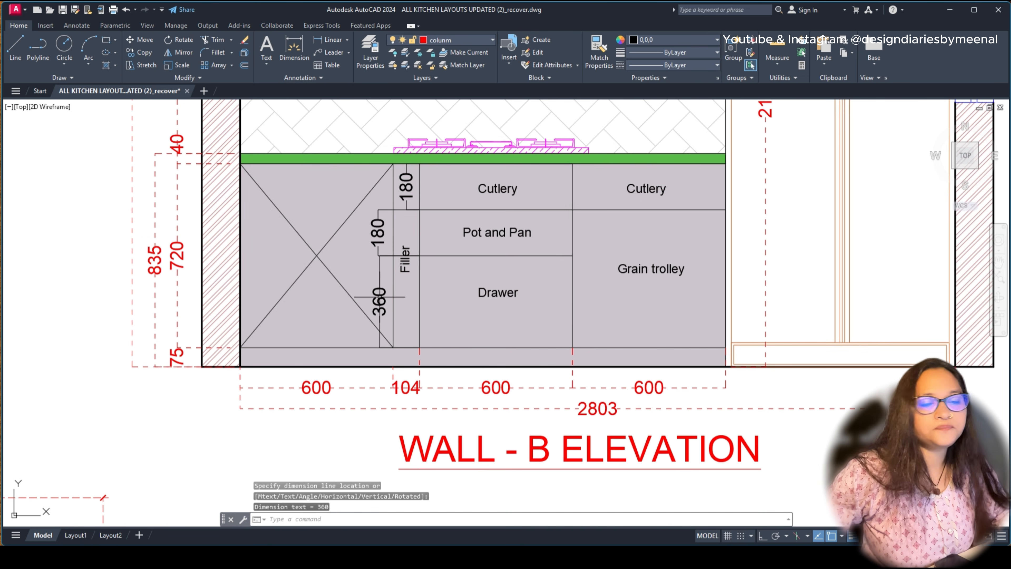
key(Escape)
Step: Draw a line across the top of the base cabinet right of the filler in the middle elevation, from side to side
scroll(414, 200, down, 8)
mouse_move(371, 412)
middle_down()
mouse_move(440, 230)
mouse_move(406, 289)
middle_up()
scroll(359, 344, up, 8)
text(l)
key(space)
click(345, 236)
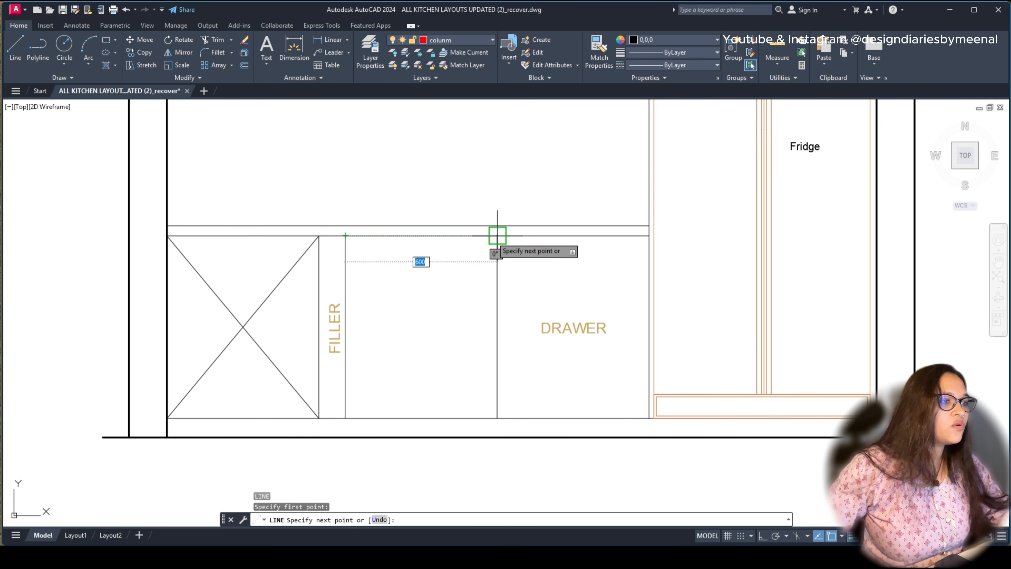
click(497, 236)
key(space)
key(space)
click(453, 236)
key(Escape)
click(448, 236)
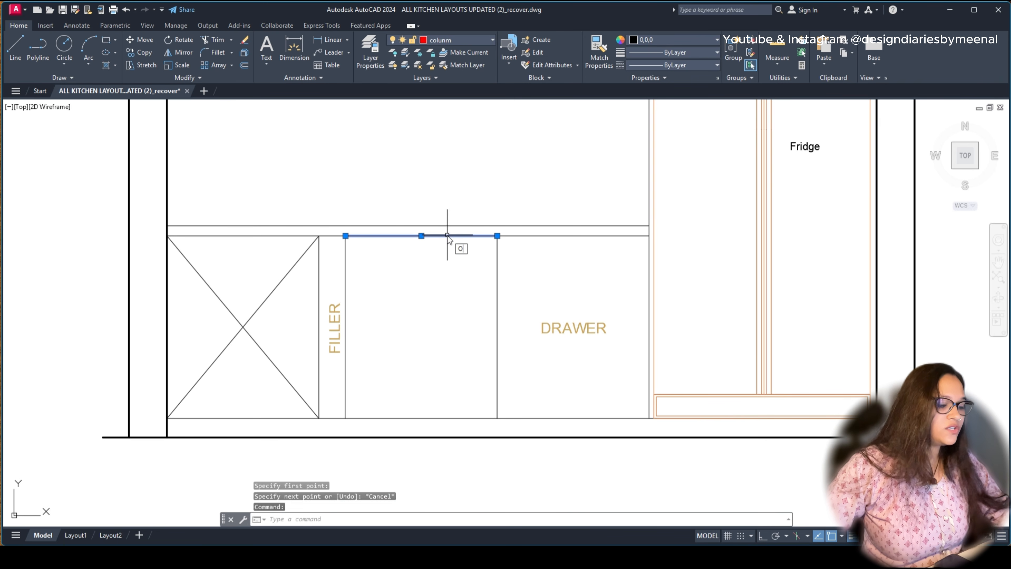
text(OF)
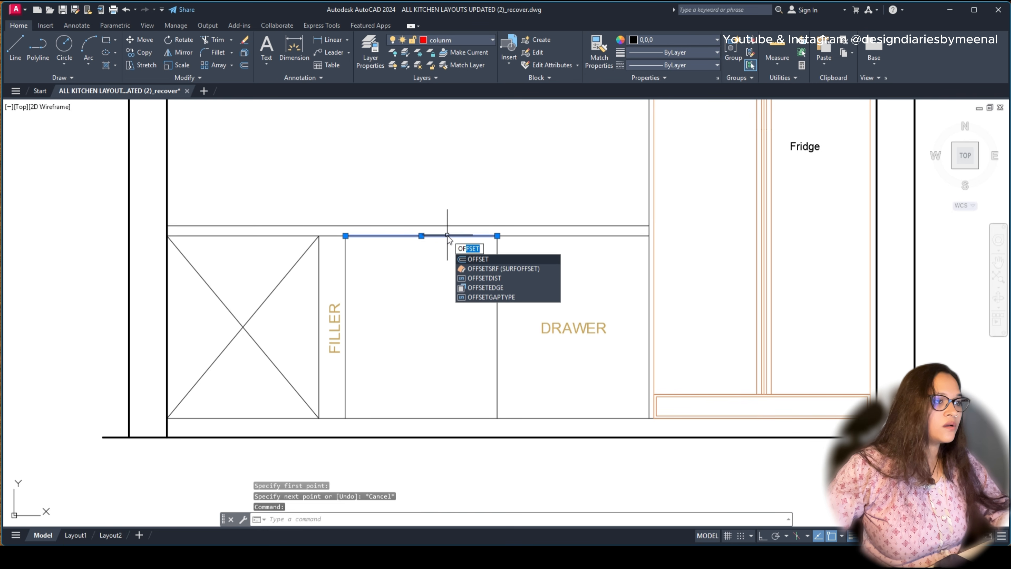
key(Return)
key(Escape)
Step: Copy the hob from the copied Wall B elevation onto the countertop of the middle elevation, starting at the filler's right edge
scroll(436, 226, down, 5)
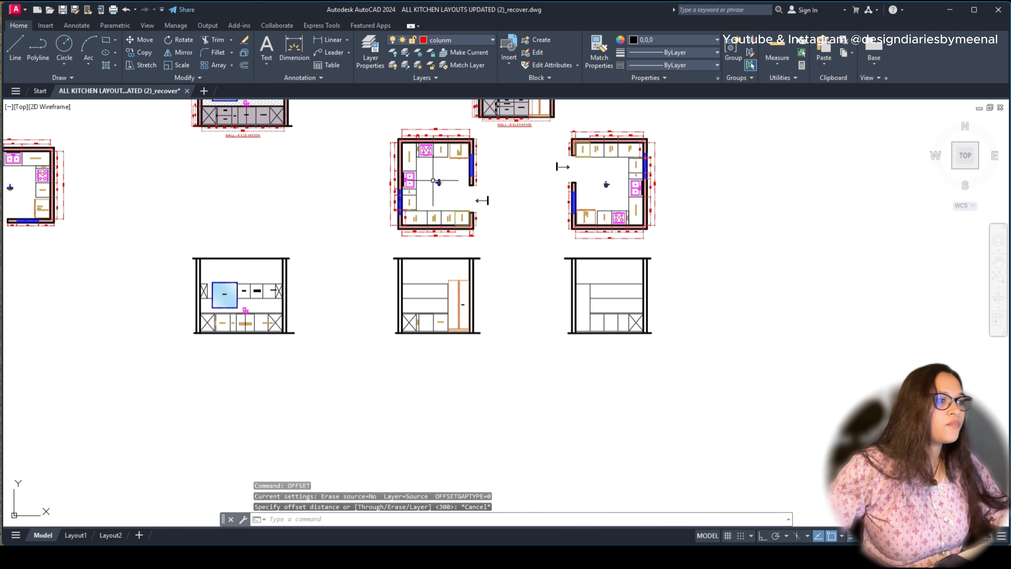
middle_drag(411, 252, 417, 352)
scroll(512, 182, up, 10)
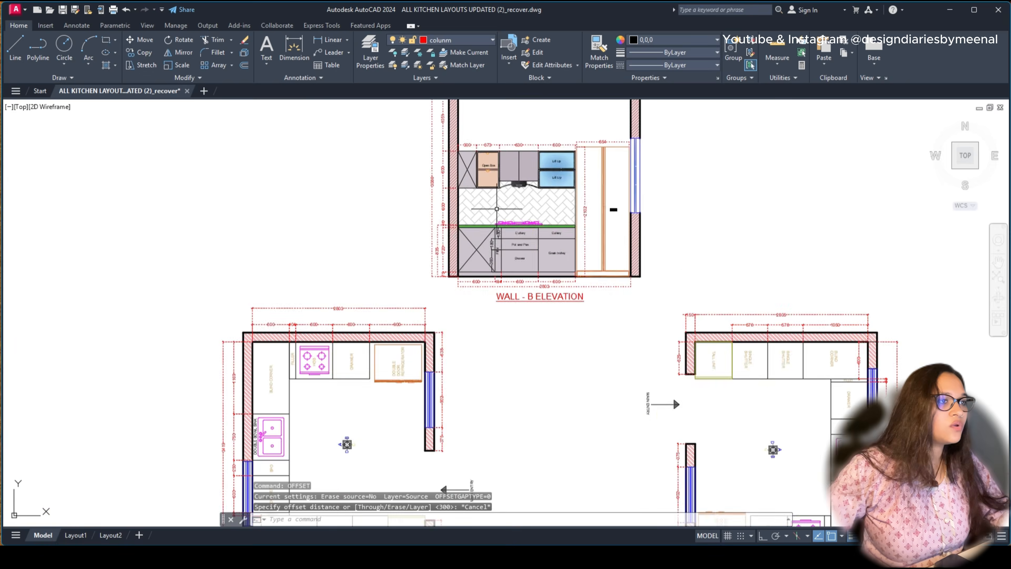
click(525, 257)
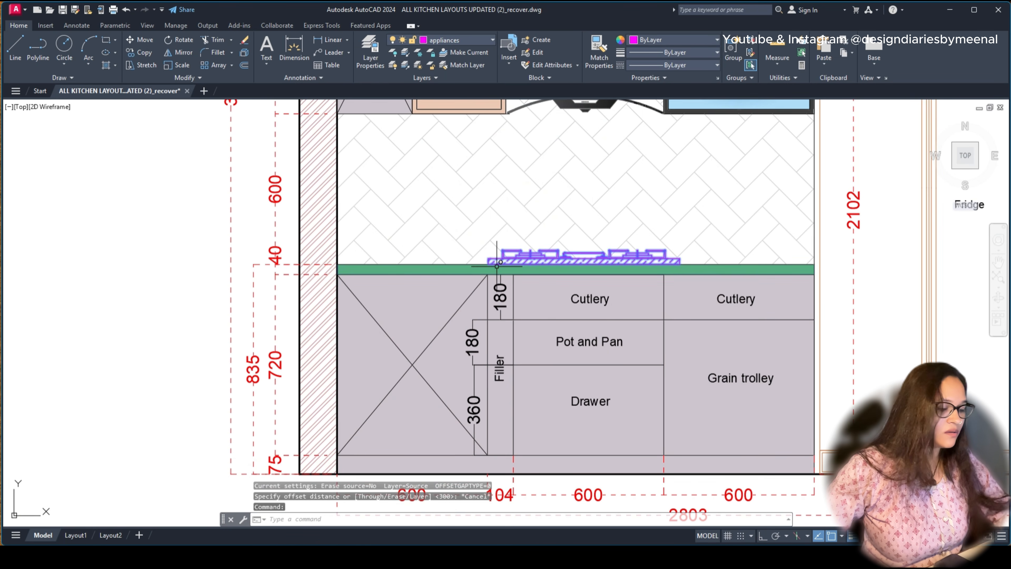
text(co)
key(Return)
scroll(496, 267, up, 5)
click(465, 254)
scroll(482, 187, down, 12)
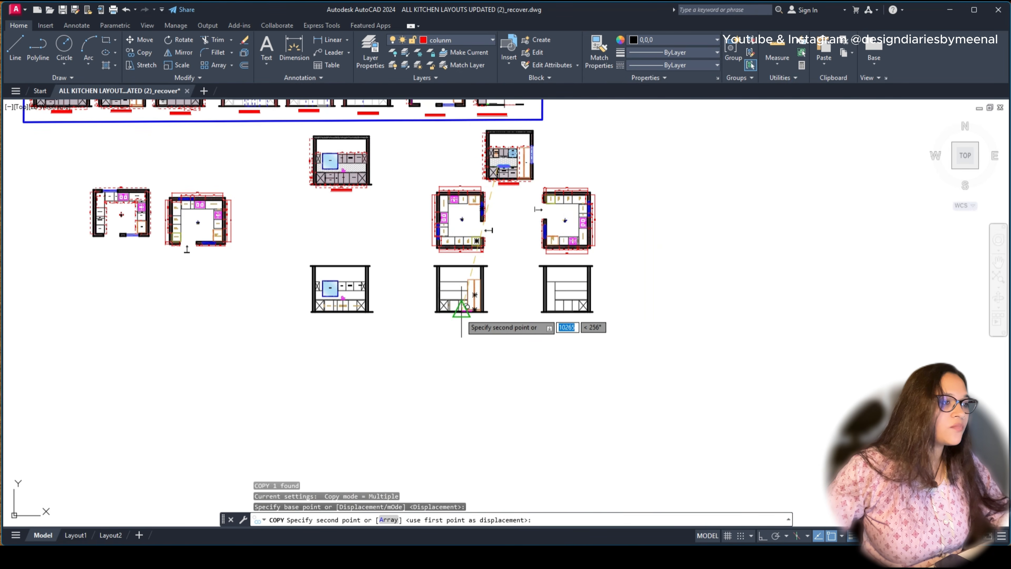
scroll(461, 310, up, 10)
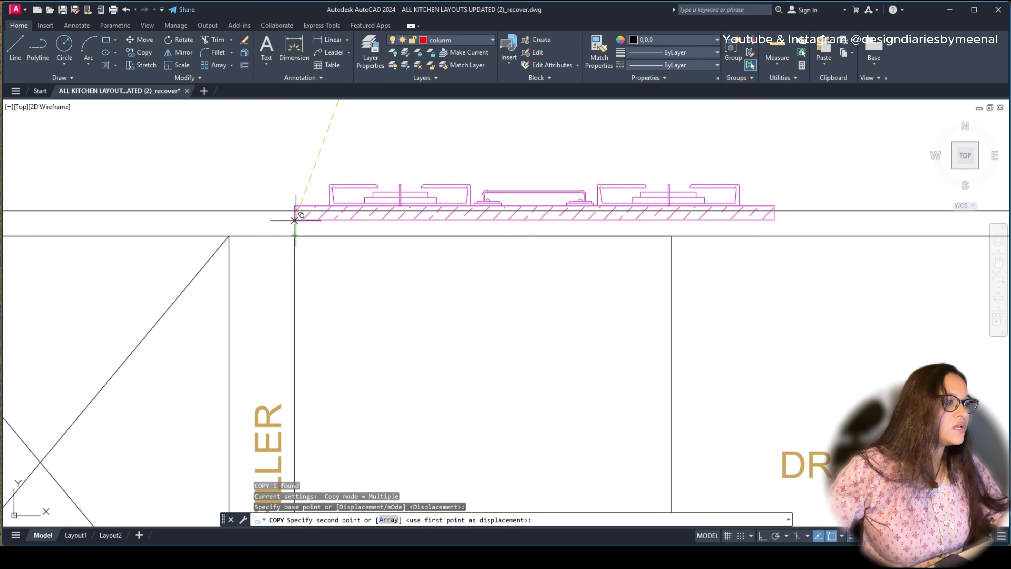
click(295, 220)
scroll(577, 235, down, 4)
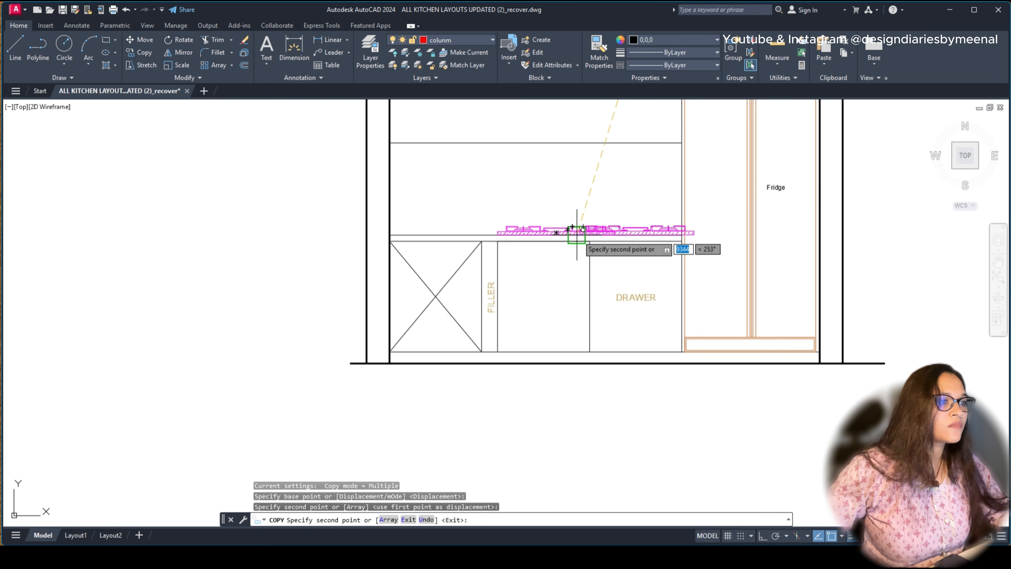
middle_drag(577, 235, 566, 314)
key(Escape)
Step: With Ortho on, move the copied hob left along the countertop to roughly centre it over the cabinet beside the filler
scroll(553, 311, up, 4)
click(545, 313)
click(538, 322)
text(m)
key(Return)
click(641, 244)
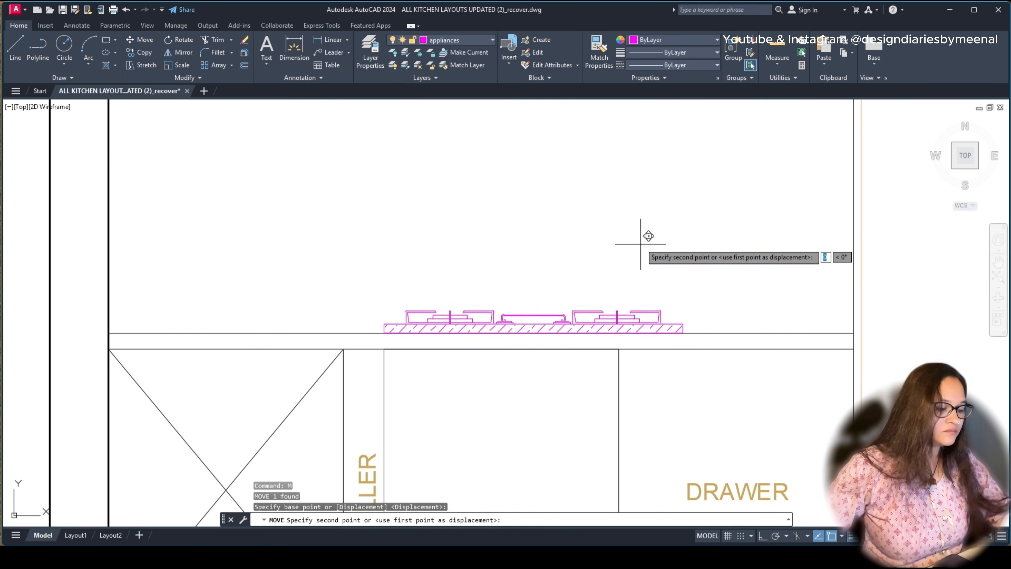
key(F8)
click(608, 238)
Step: Offset the top line of the cabinet right of the filler 180 downward in the middle elevation
scroll(583, 282, down, 5)
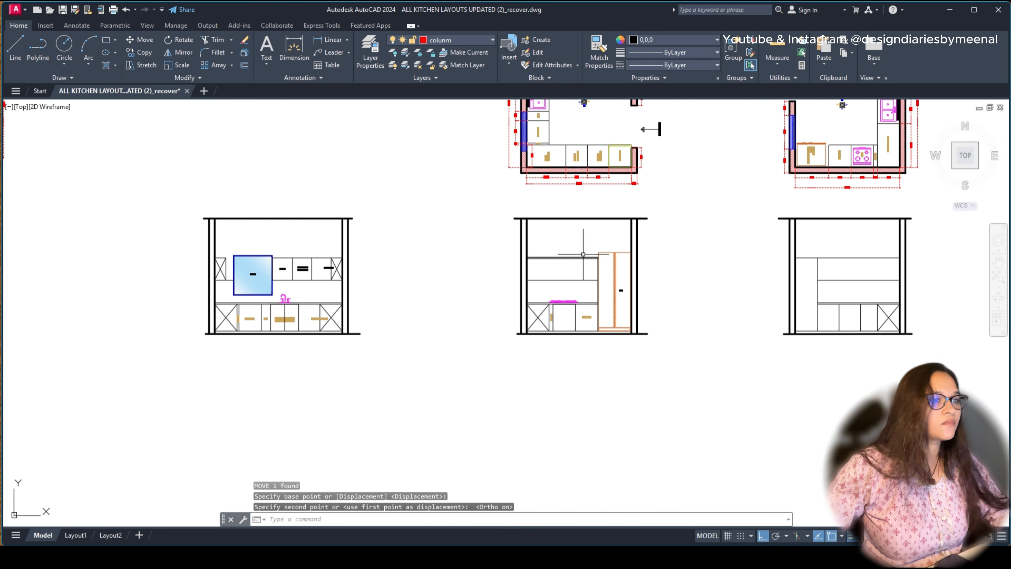
middle_drag(605, 208, 460, 418)
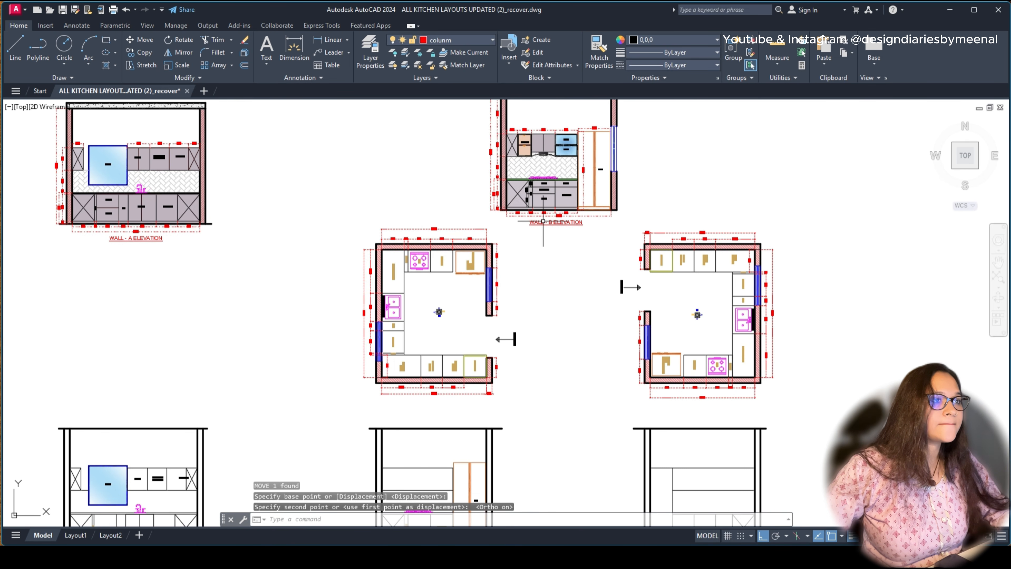
middle_drag(543, 221, 563, 38)
scroll(435, 312, up, 6)
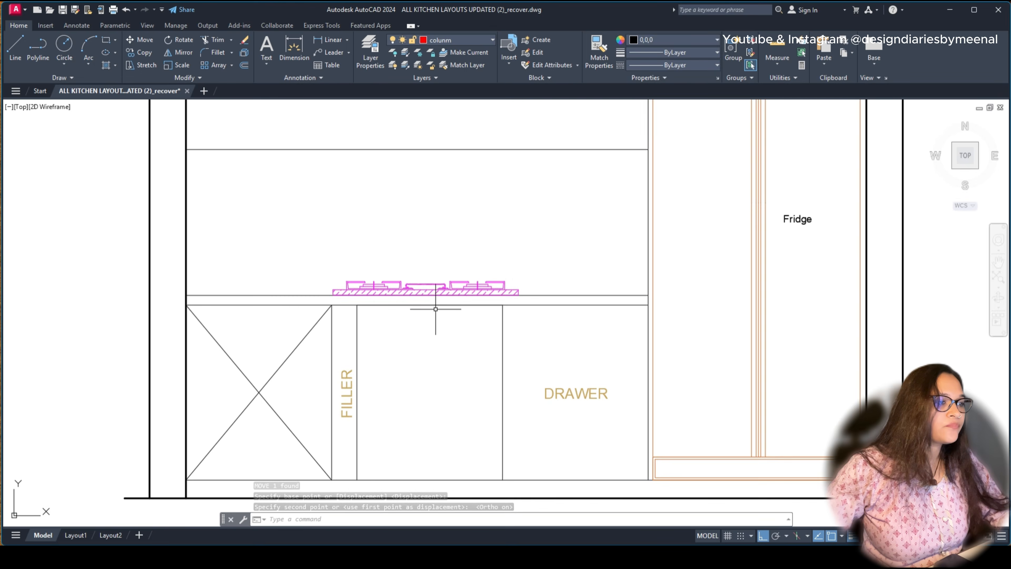
scroll(382, 312, down, 4)
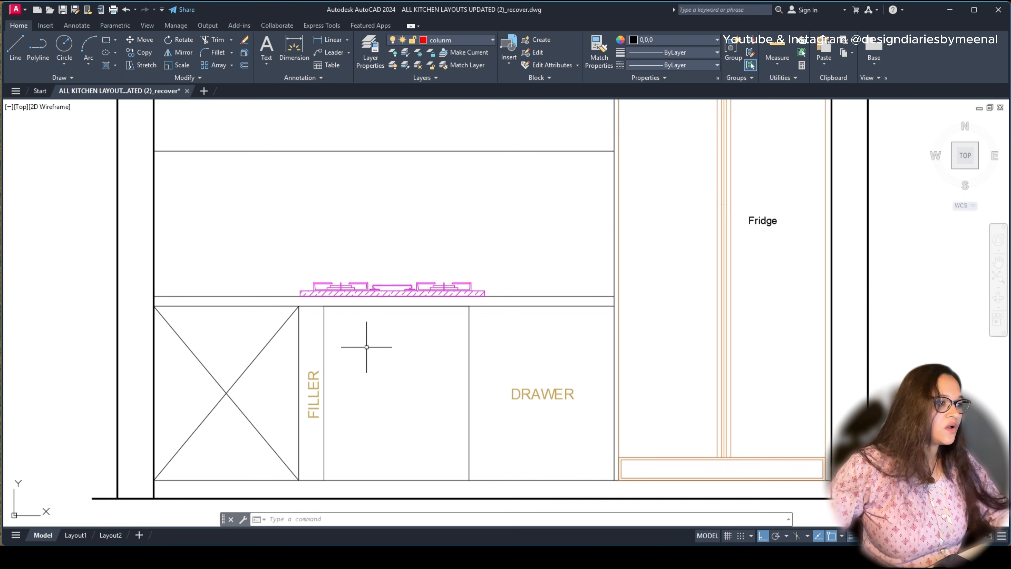
scroll(366, 347, up, 2)
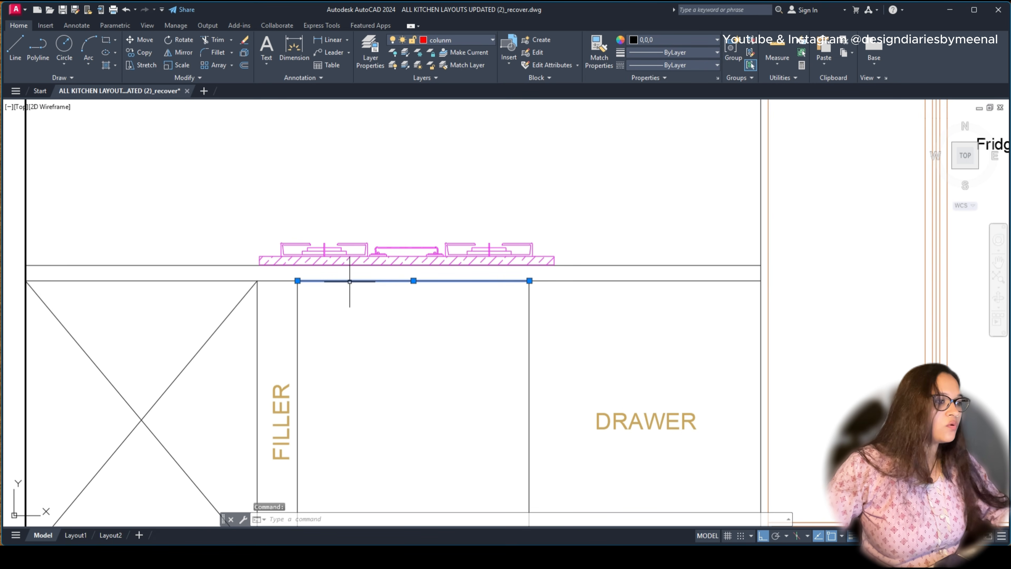
text(of)
key(Return)
text(18)
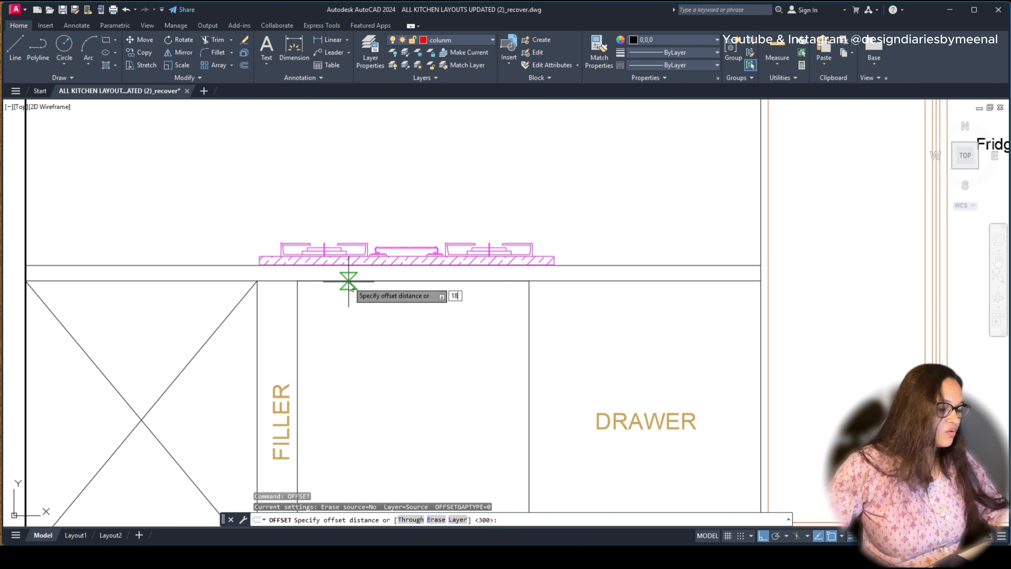
key(Return)
click(349, 282)
click(361, 371)
Step: Offset the first drawer division line another 180 downward to form the second division in the same cabinet
scroll(380, 319, down, 2)
middle_drag(380, 322, 371, 231)
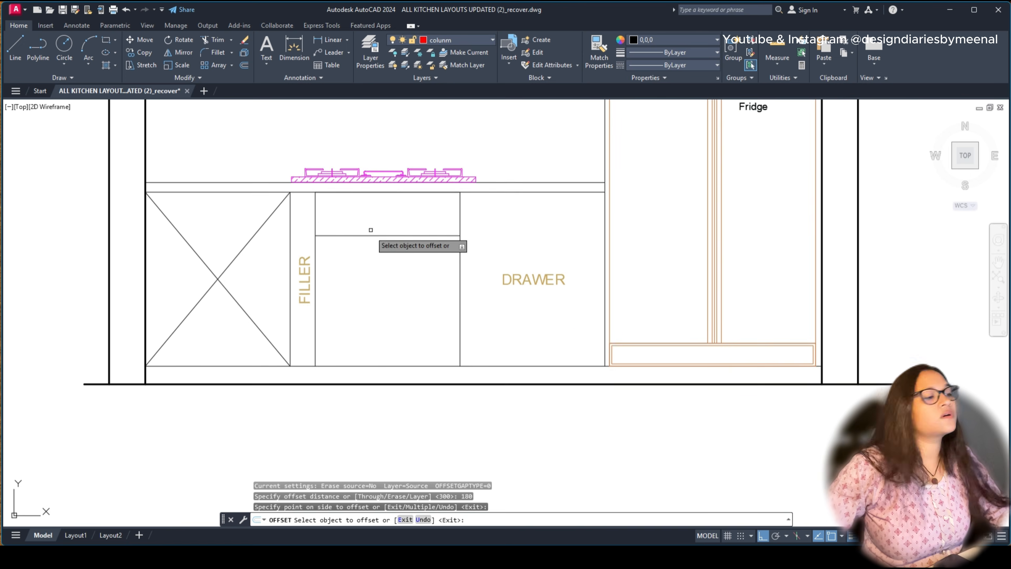
scroll(372, 236, up, 2)
click(371, 235)
click(378, 326)
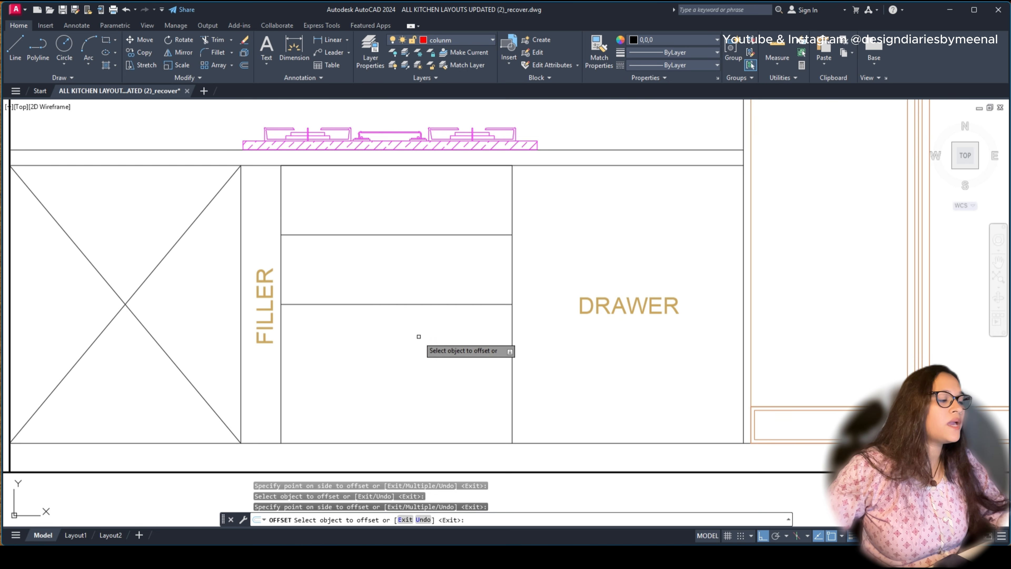
key(Escape)
Step: Copy the DRAWER label from the cabinet beside the fridge into the lowest drawer front under the hob
click(619, 307)
text(CPO)
key(Return)
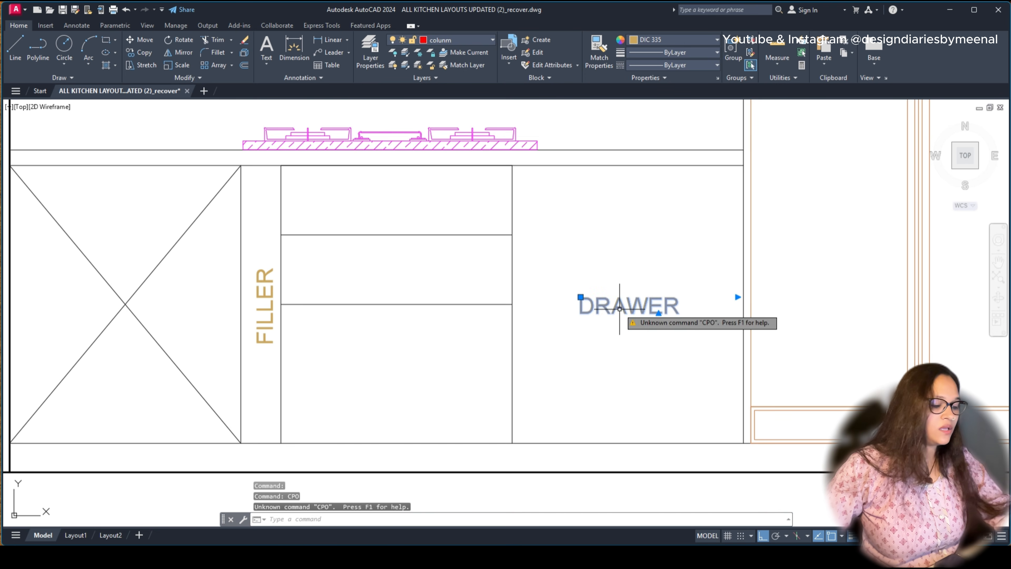
key(Escape)
click(593, 306)
text(co)
key(Return)
click(602, 308)
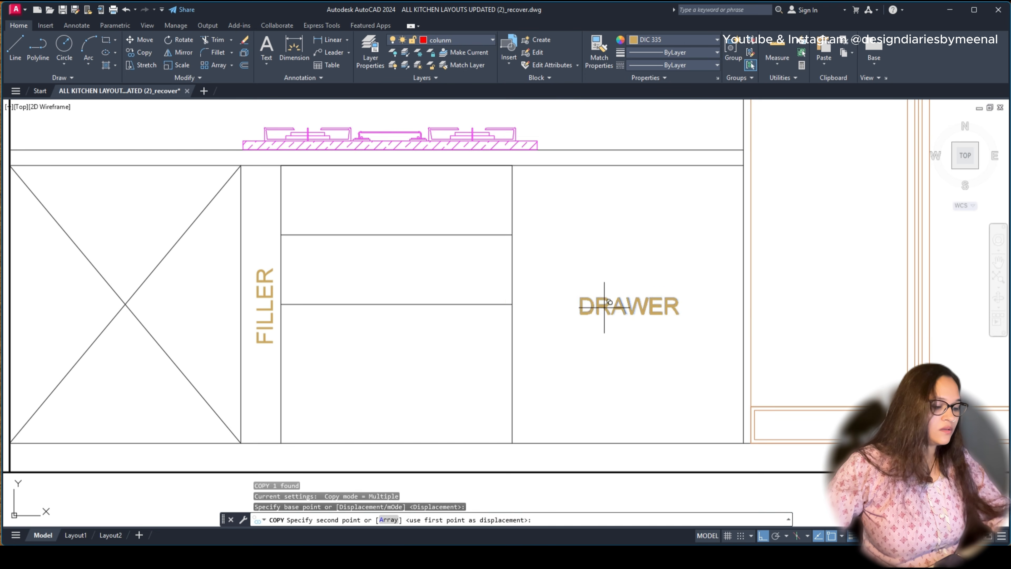
click(366, 378)
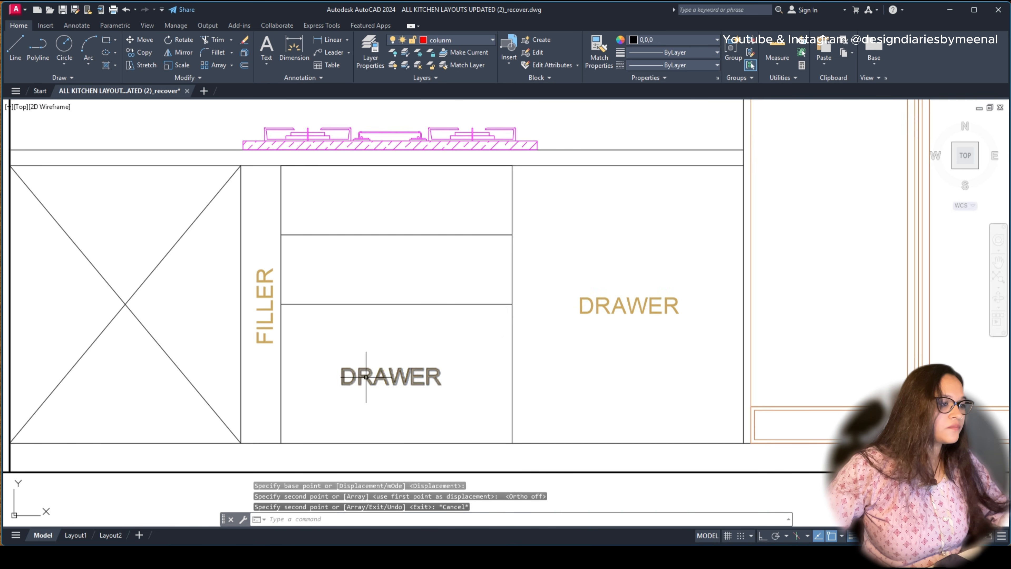
key(Escape)
Step: With Ortho on, copy the lowest front's DRAWER label straight up into the middle and top drawer fronts
double_click(366, 377)
click(496, 361)
text(co)
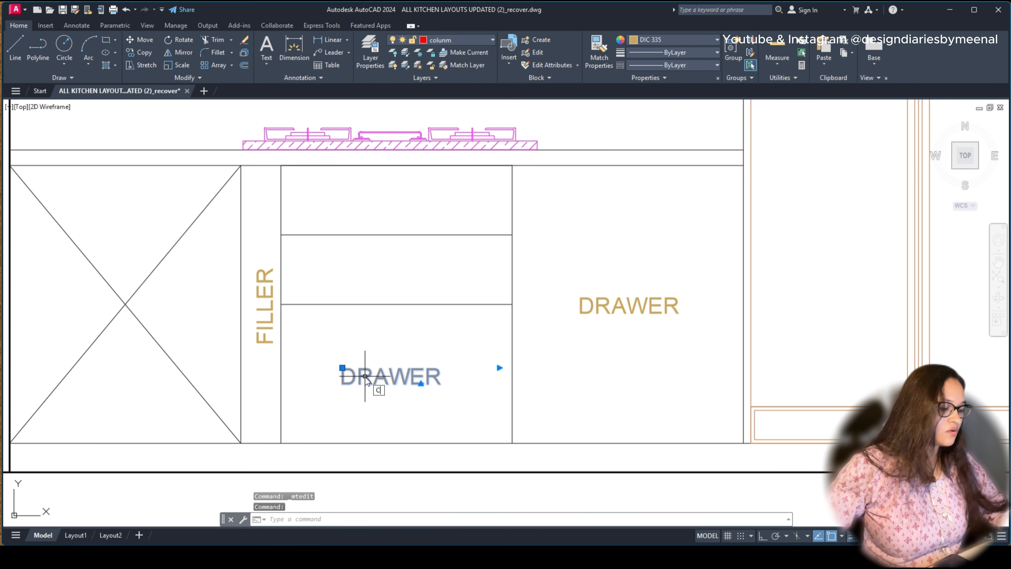
key(Return)
click(342, 367)
key(F8)
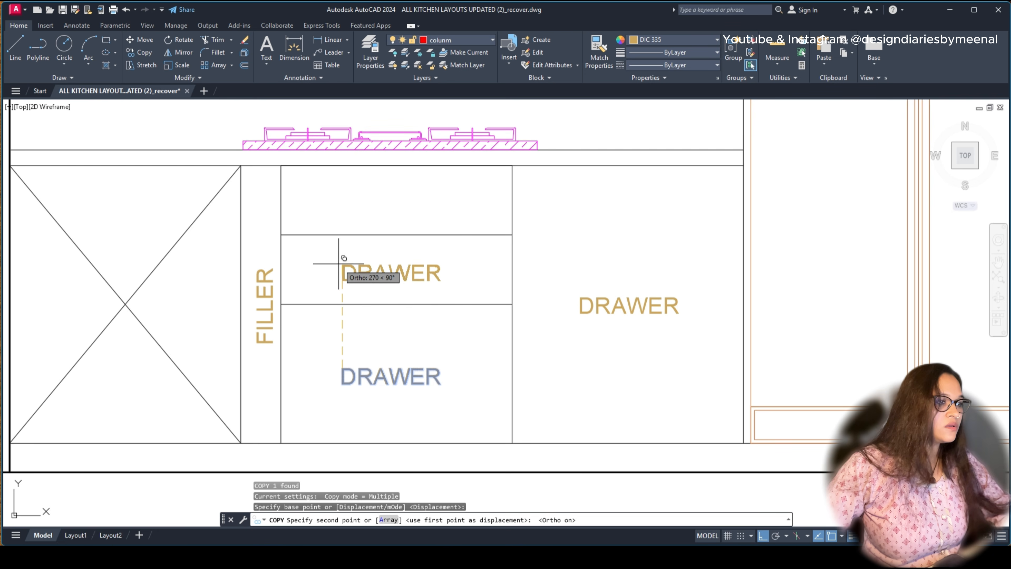
click(343, 264)
click(344, 191)
key(Escape)
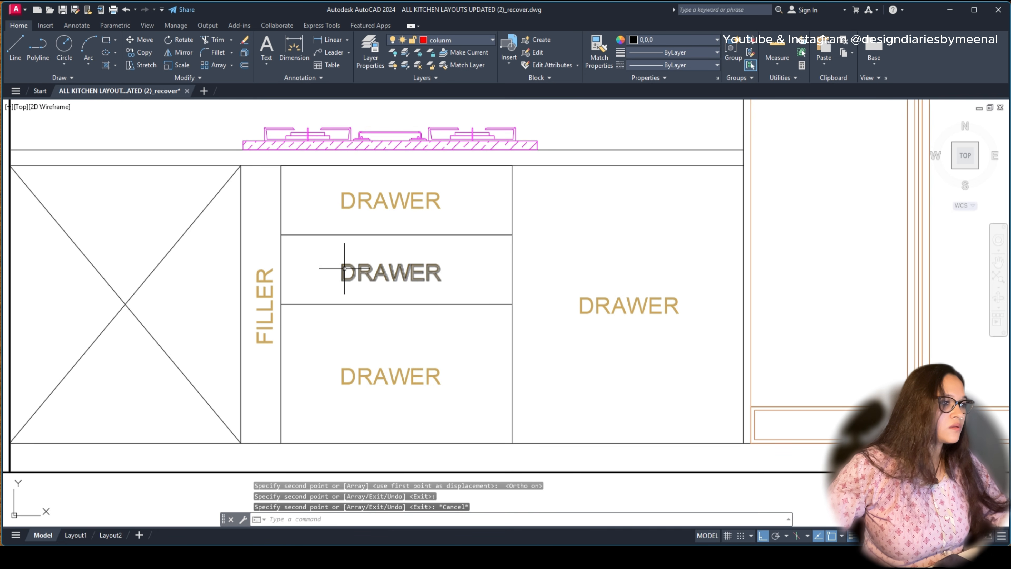
Step: Change the middle drawer front's label to POT AND PAN, following the Wall B elevation
double_click(341, 268)
scroll(429, 203, down, 5)
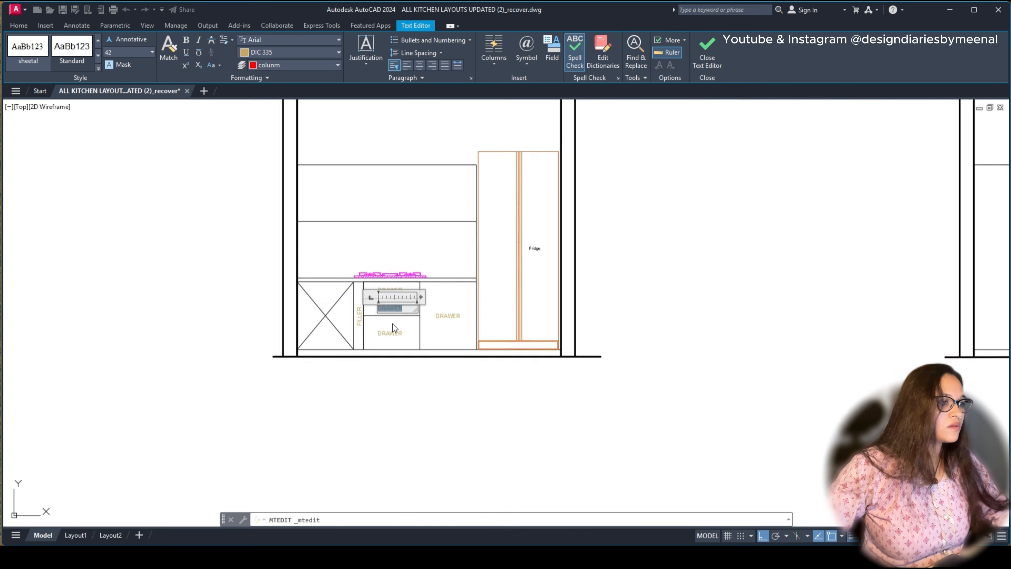
scroll(429, 203, down, 2)
scroll(526, 301, up, 10)
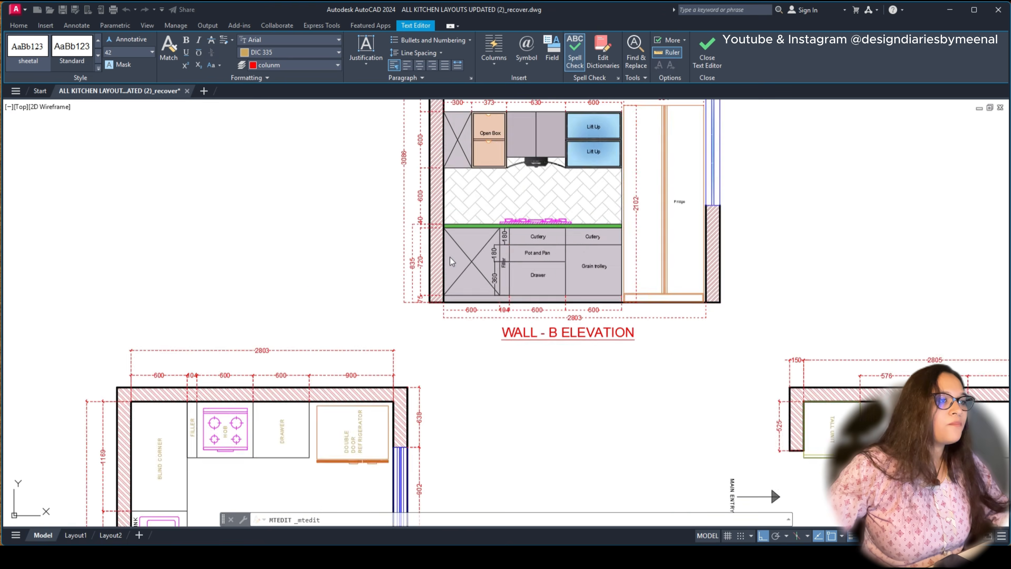
scroll(462, 223, down, 5)
scroll(395, 350, up, 10)
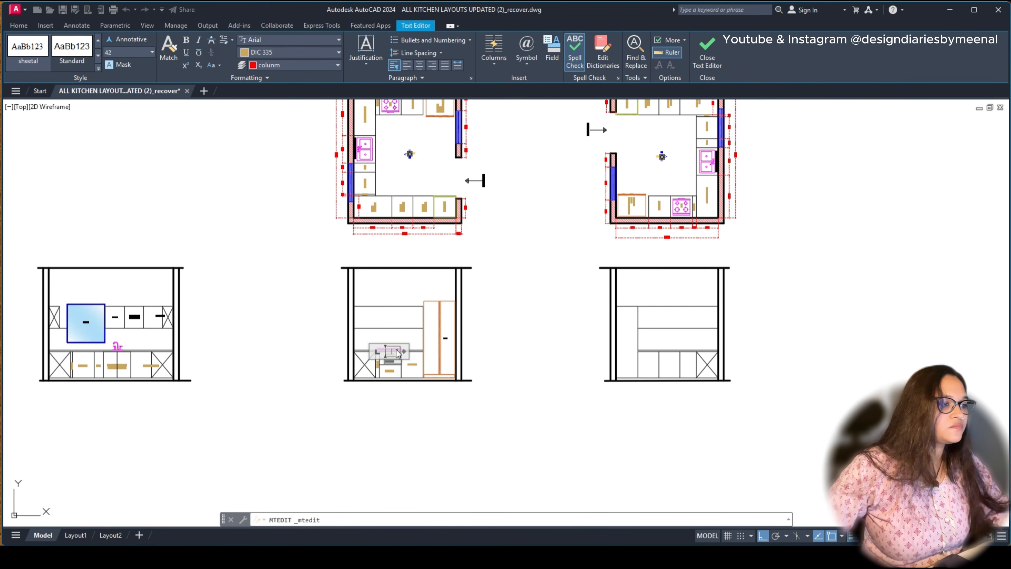
scroll(390, 338, up, 4)
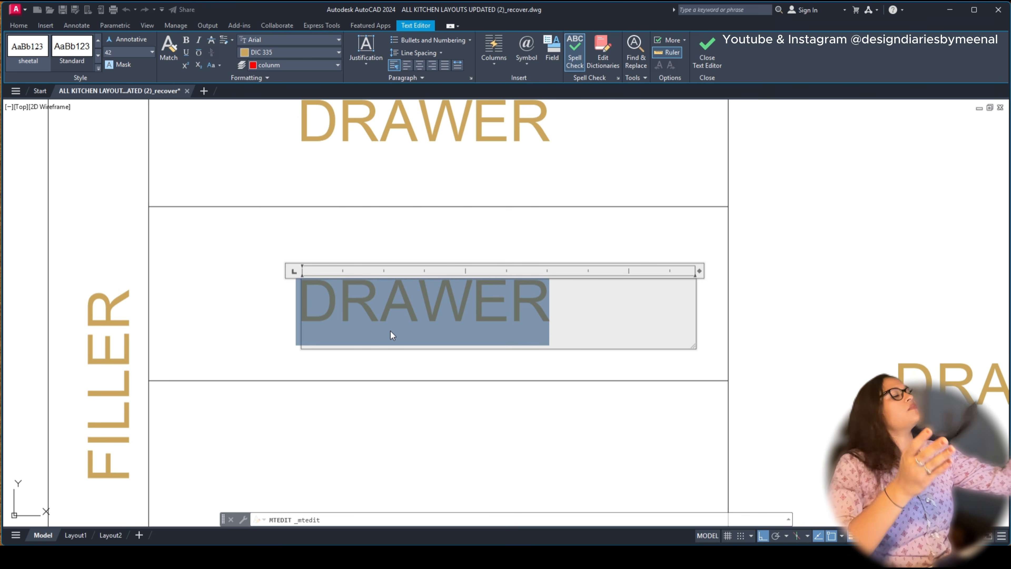
text(POT AND PAN)
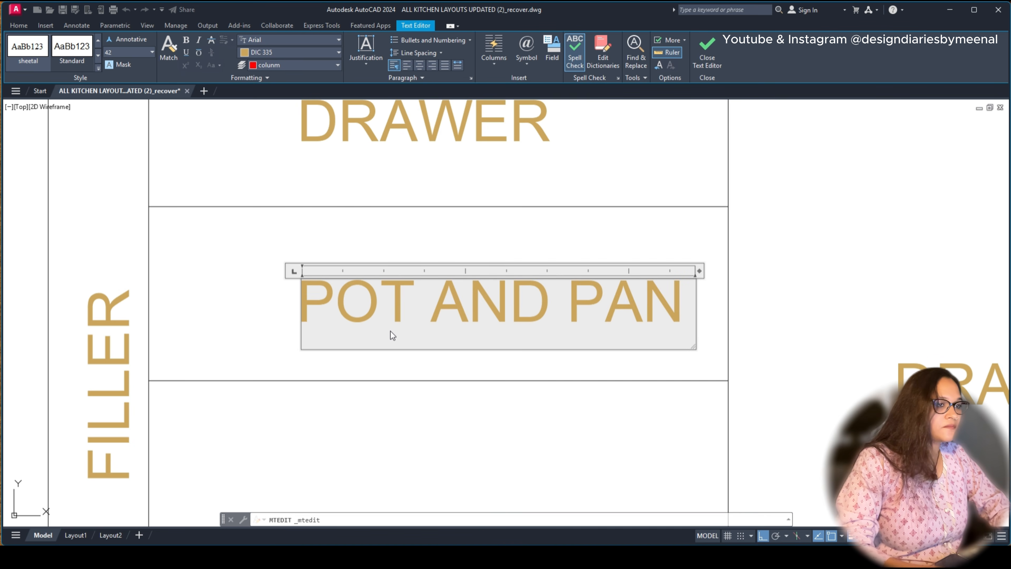
click(250, 298)
Step: Move the POT AND PAN label slightly left to centre it in its drawer front
click(345, 287)
click(297, 294)
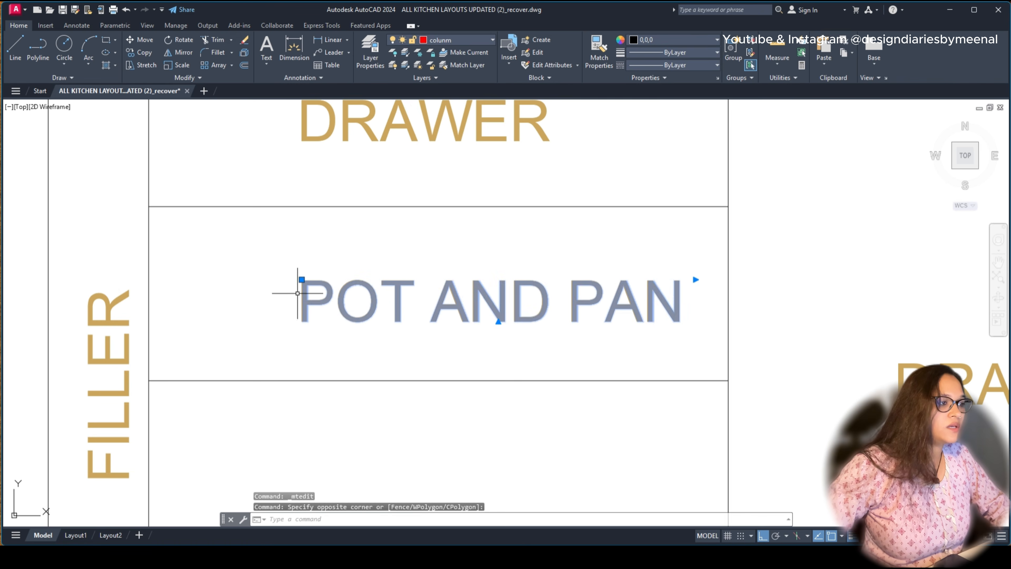
scroll(303, 299, down, 2)
text(M)
key(space)
click(398, 409)
click(367, 408)
key(Escape)
Step: Change the top drawer front's label to CUTLERY
click(365, 171)
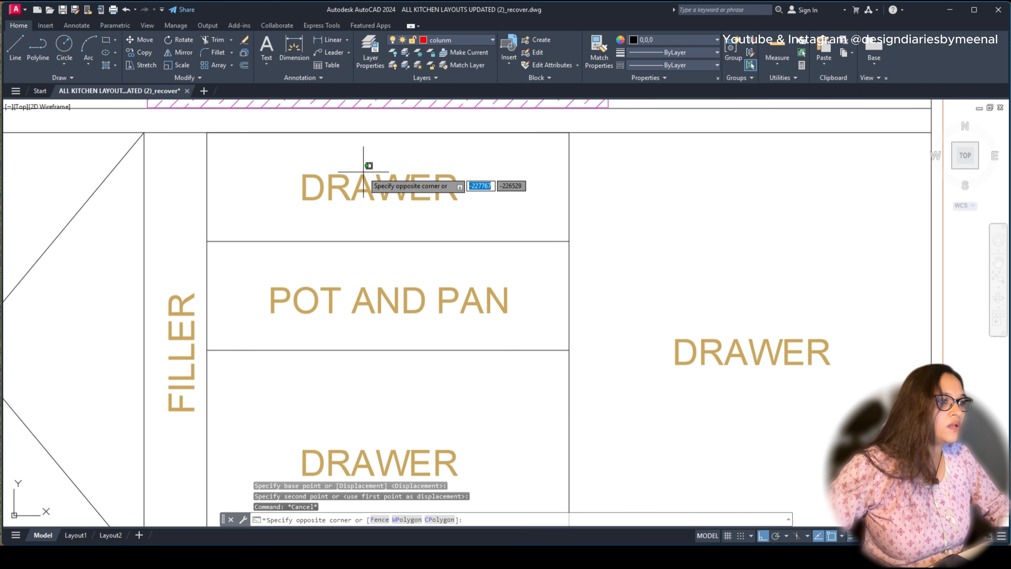
click(360, 182)
double_click(361, 183)
text(CUTLERY)
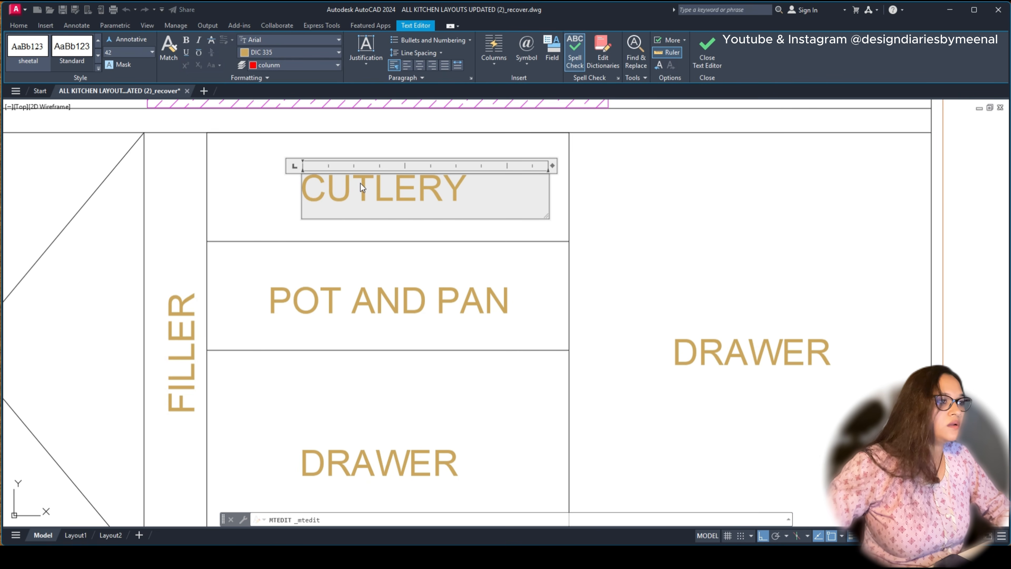
click(273, 200)
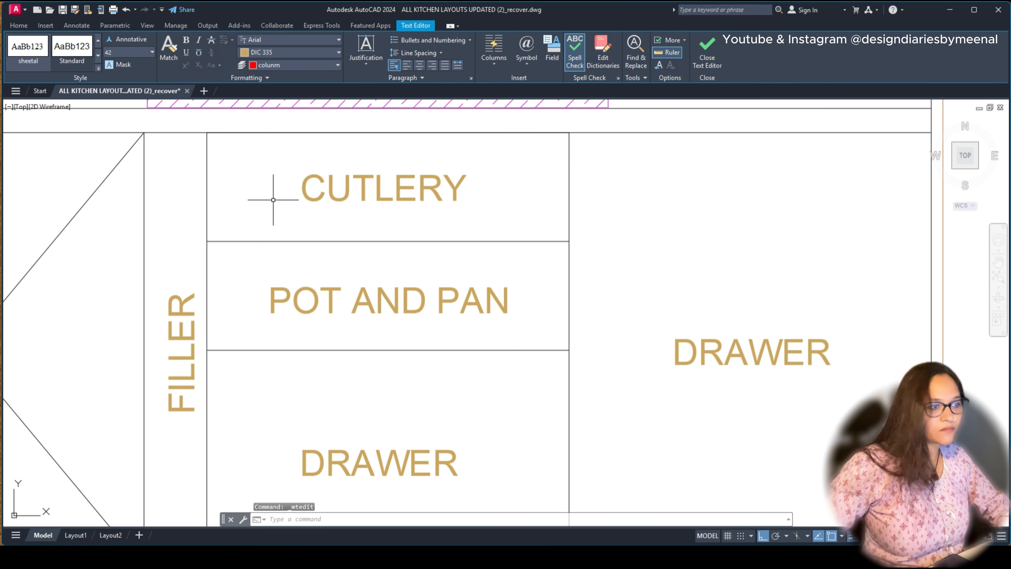
Step: Delete the DRAWER label from the cabinet beside the fridge
scroll(273, 200, down, 4)
click(449, 277)
key(Delete)
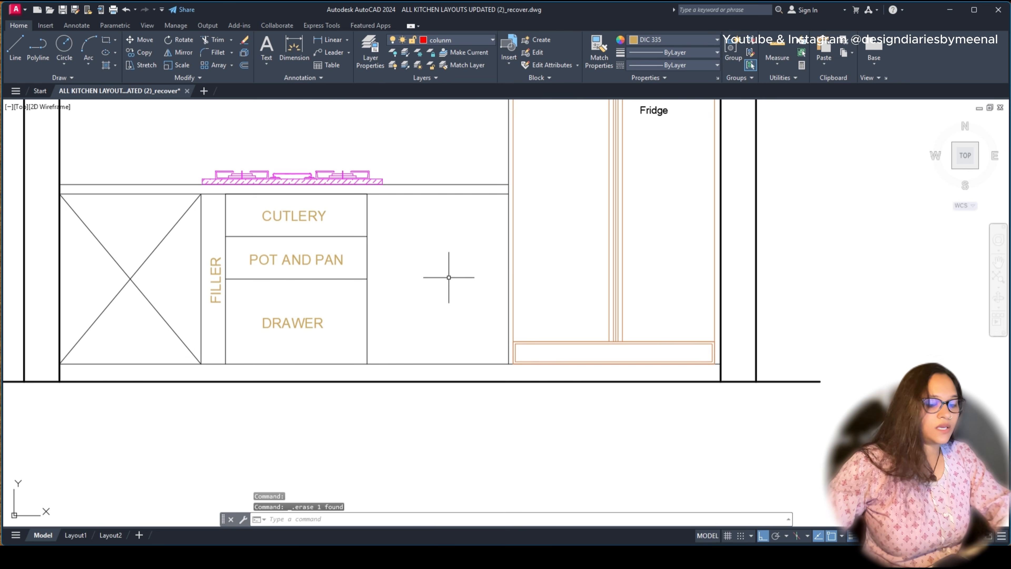
Step: Examine the division and labels of the base cabinet beside the fridge in the finished Wall B elevation
scroll(449, 277, down, 8)
middle_drag(551, 182, 524, 191)
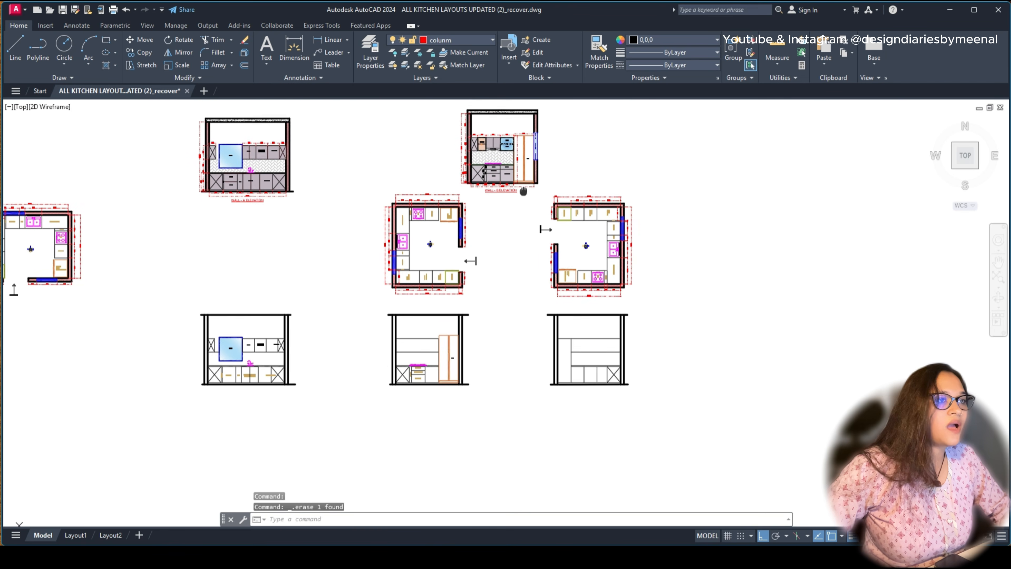
scroll(518, 191, up, 6)
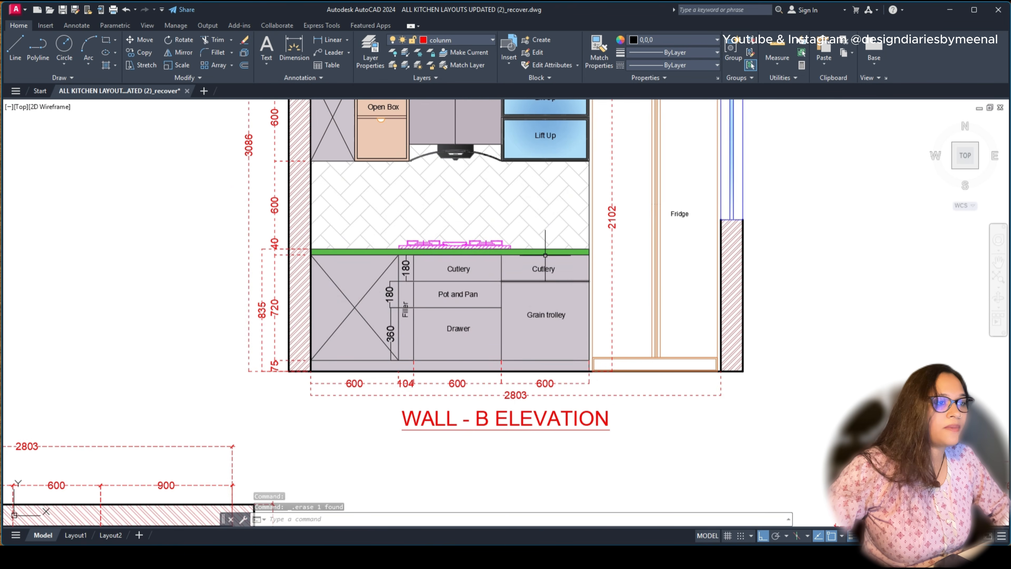
scroll(556, 215, down, 6)
scroll(554, 244, up, 8)
scroll(558, 187, down, 8)
middle_drag(475, 378, 459, 485)
scroll(435, 380, up, 8)
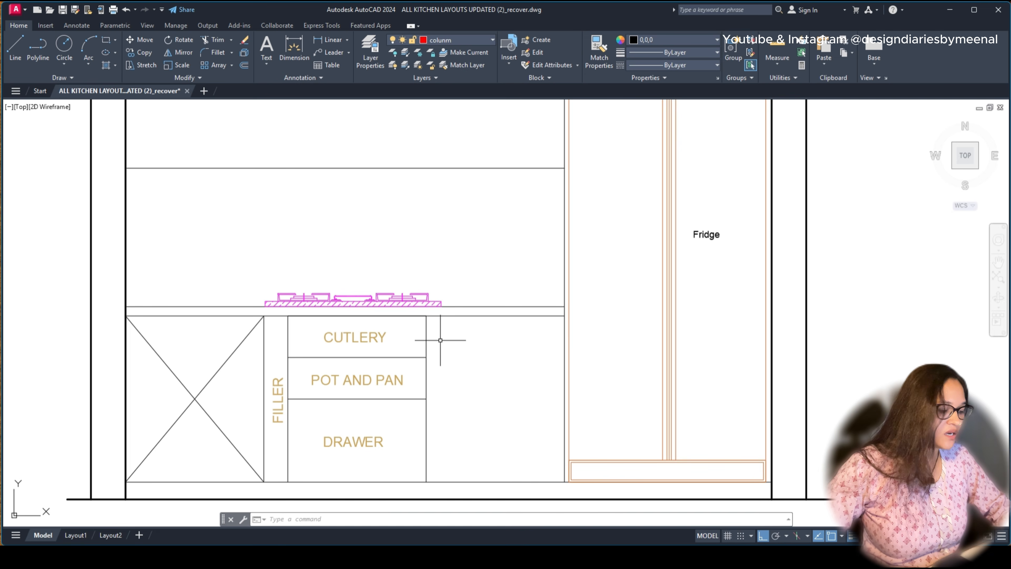
Step: Draw a line across the top of the base cabinet beside the fridge, from side to side
text(l)
key(Return)
click(426, 316)
key(Escape)
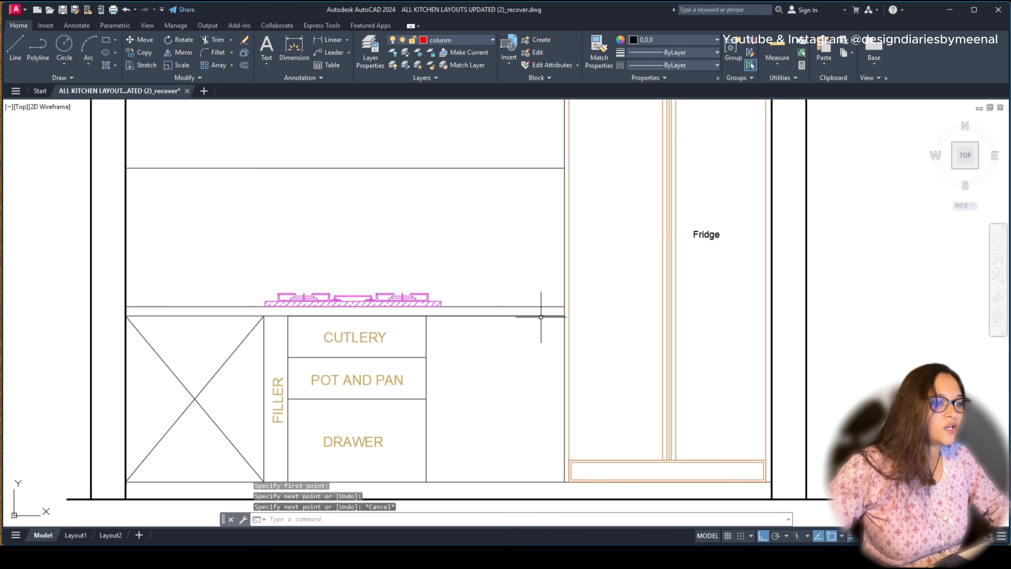
Step: Try offsetting the top line of the cabinet beside the fridge 180 downward, and erase the offset line
click(541, 316)
text(o)
key(Return)
text(1)
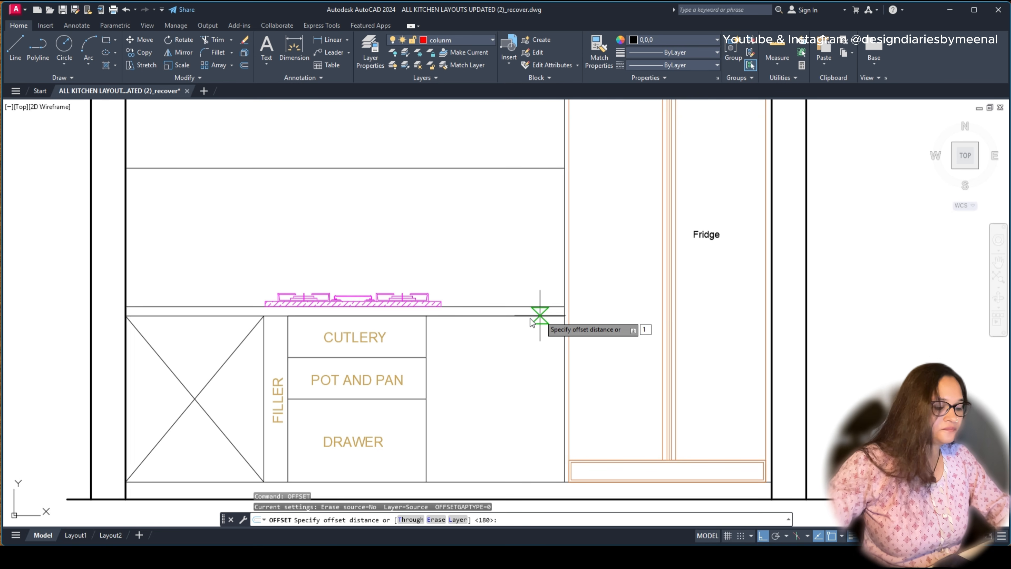
text(280)
key(Return)
click(541, 316)
click(537, 383)
key(Escape)
click(488, 348)
click(480, 376)
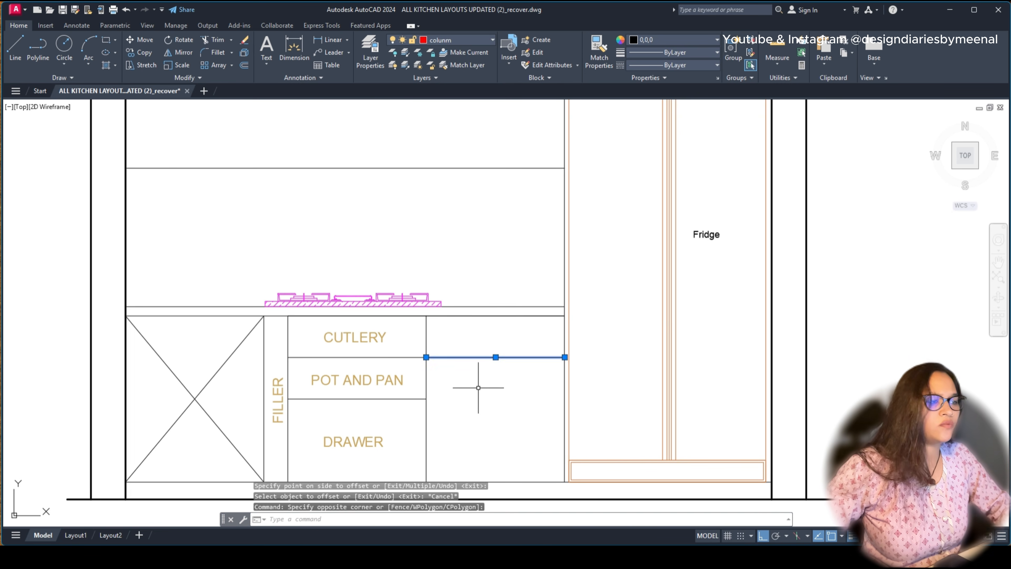
key(Delete)
Step: Extend the line below the CUTLERY front across the neighbouring cabinet to its edge at the fridge
text(ex)
key(Return)
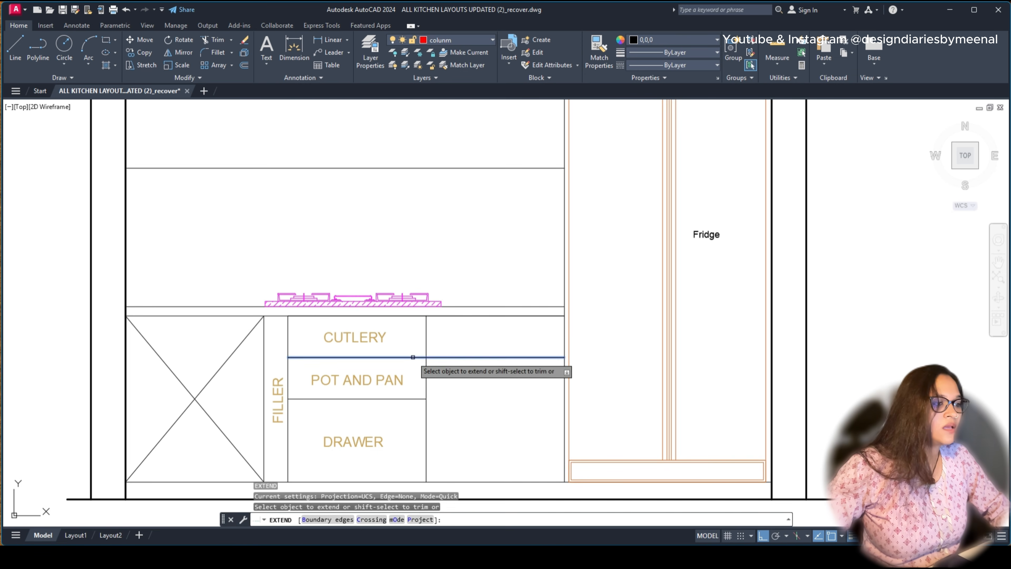
click(423, 357)
key(Escape)
Step: Copy the CUTLERY label horizontally into the top front of the cabinet beside the fridge
click(359, 335)
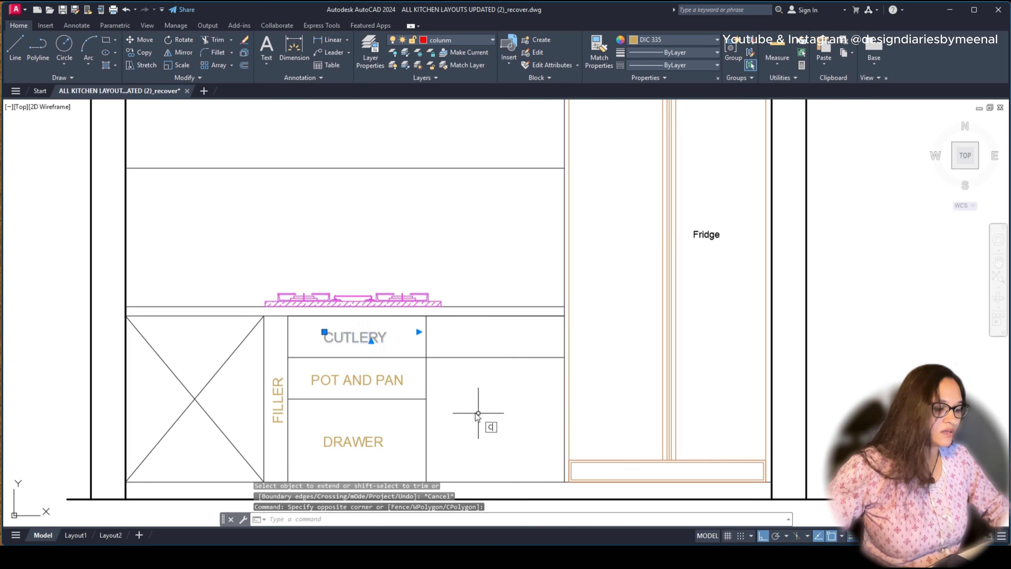
text(co)
key(Return)
click(458, 384)
click(601, 393)
key(Escape)
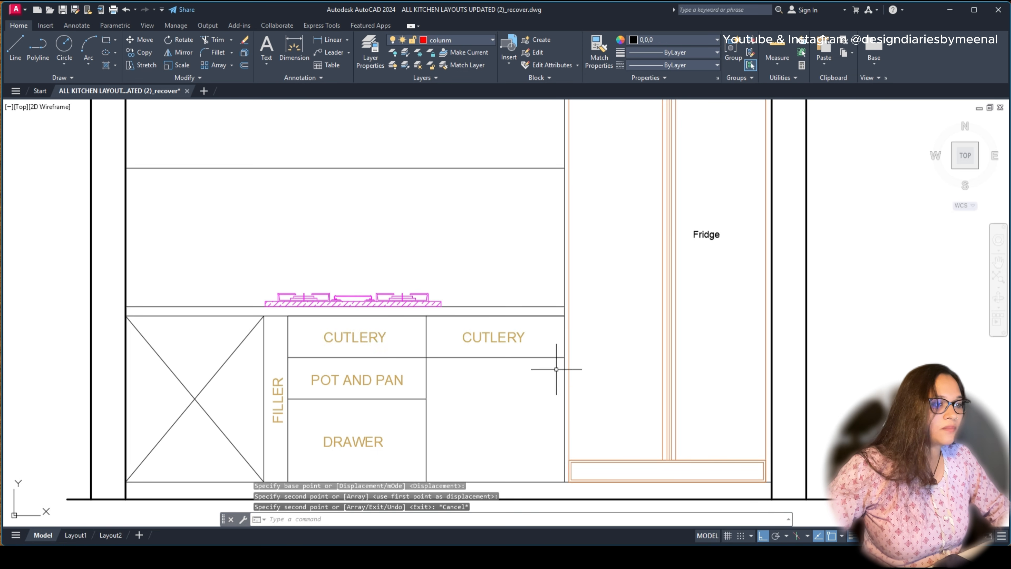
Step: Copy the CUTLERY label of the cabinet beside the fridge straight down into its large lower front
click(489, 342)
click(478, 333)
text(co)
key(Return)
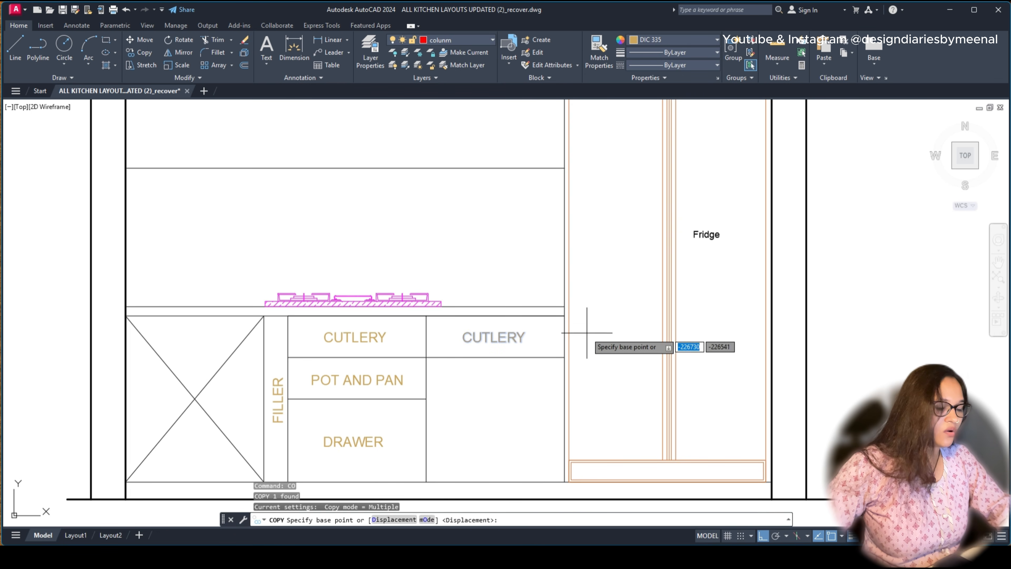
click(587, 333)
click(608, 403)
key(Escape)
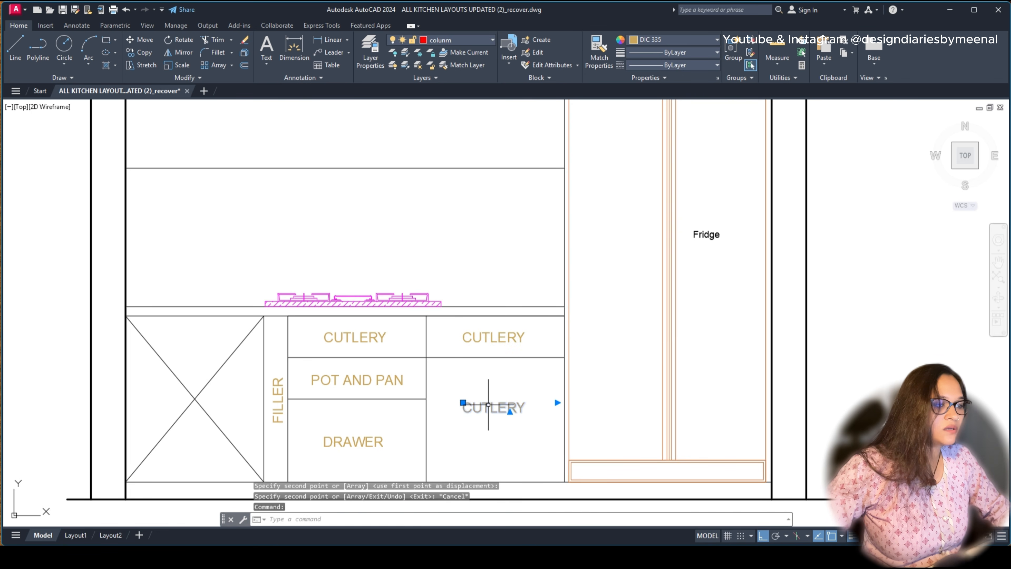
Step: Change the copied label in the large lower front beside the fridge to GRAIN TROLLEY
double_click(487, 405)
text(GRA)
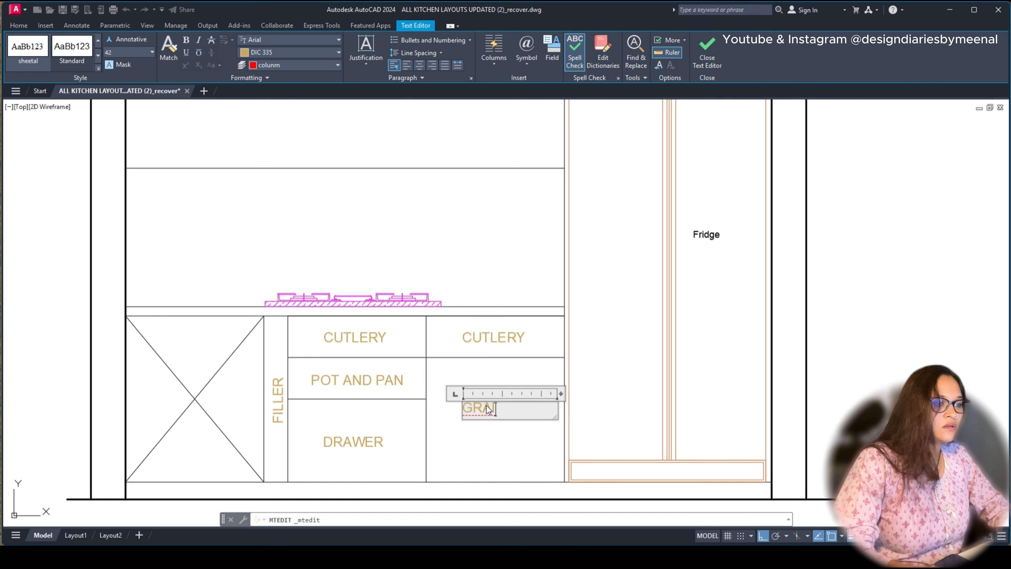
text(IN TROLLEY)
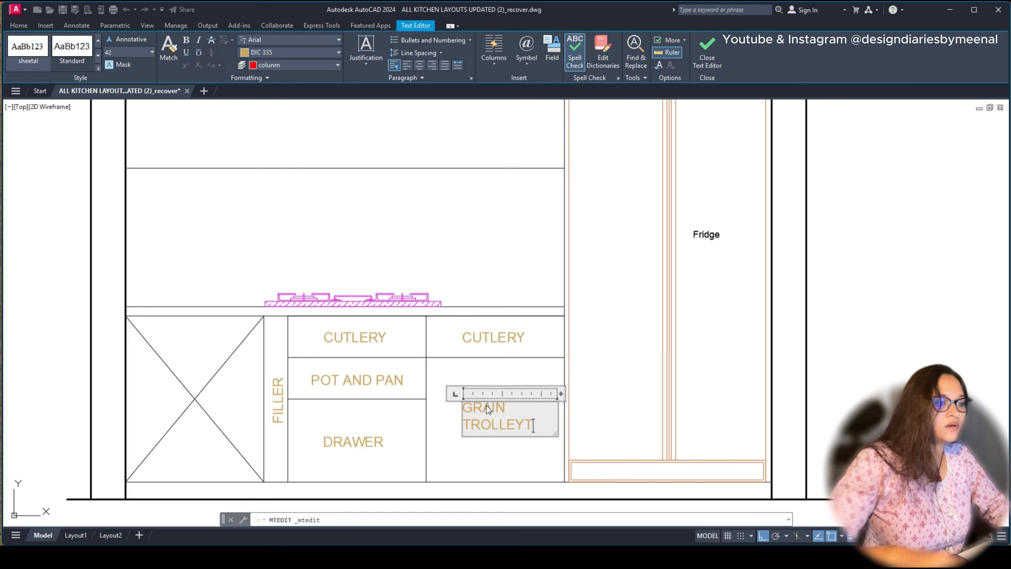
text(T)
key(BackSpace)
click(645, 361)
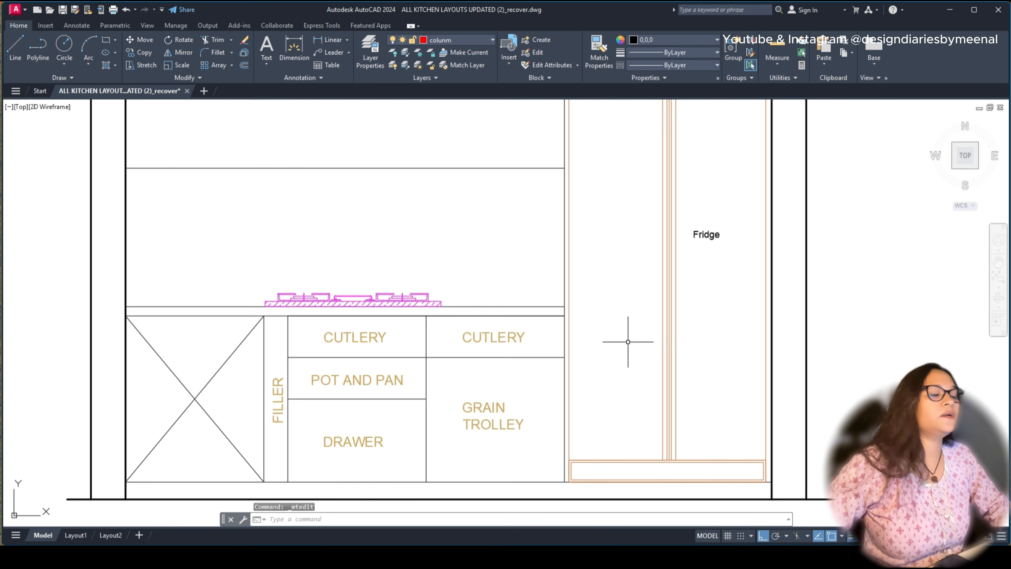
Step: Examine the wall cabinet divisions and widths in the finished Wall B elevation
scroll(548, 356, down, 5)
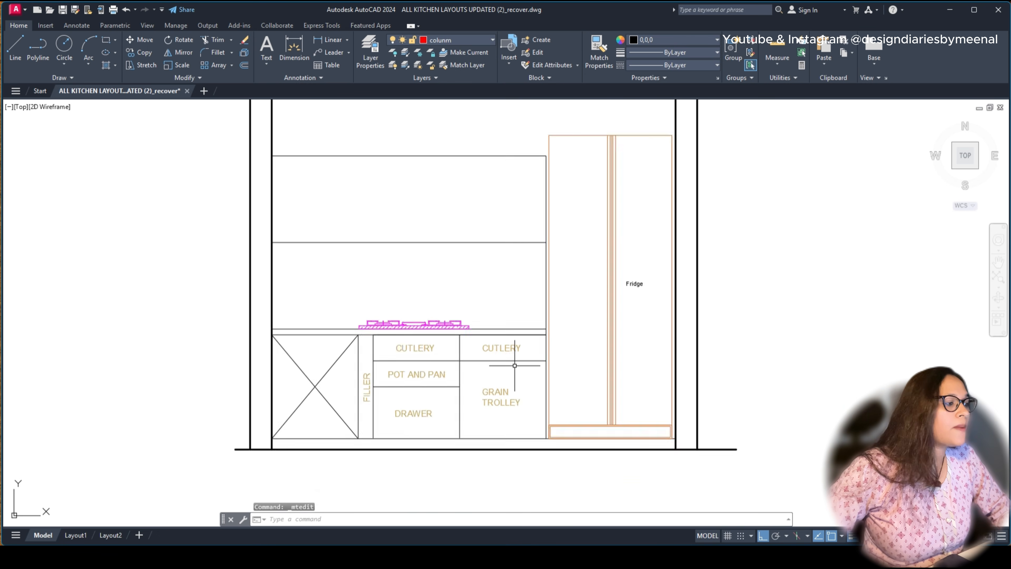
middle_drag(463, 287, 474, 366)
scroll(475, 378, down, 2)
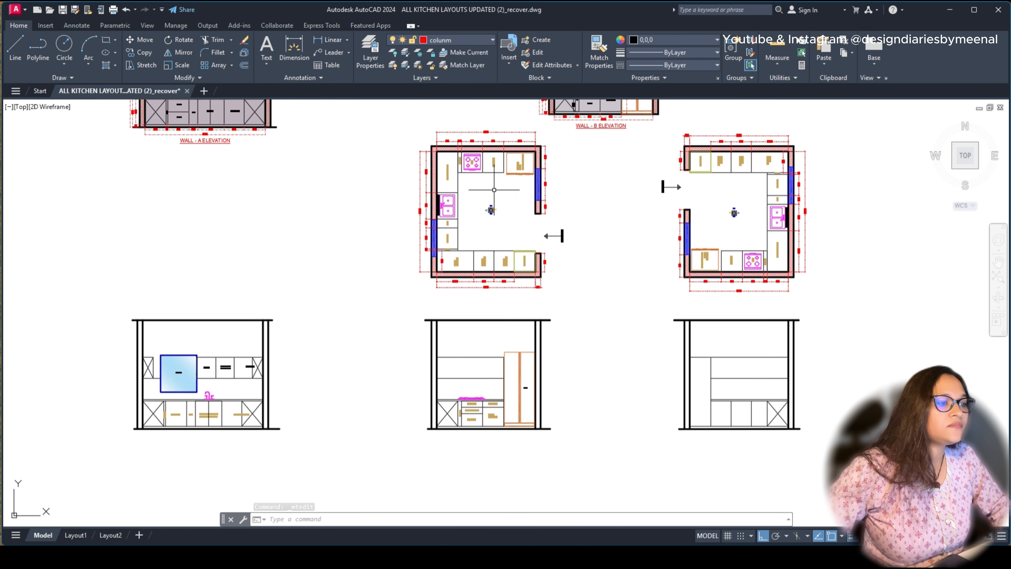
middle_drag(498, 173, 442, 341)
scroll(527, 213, up, 7)
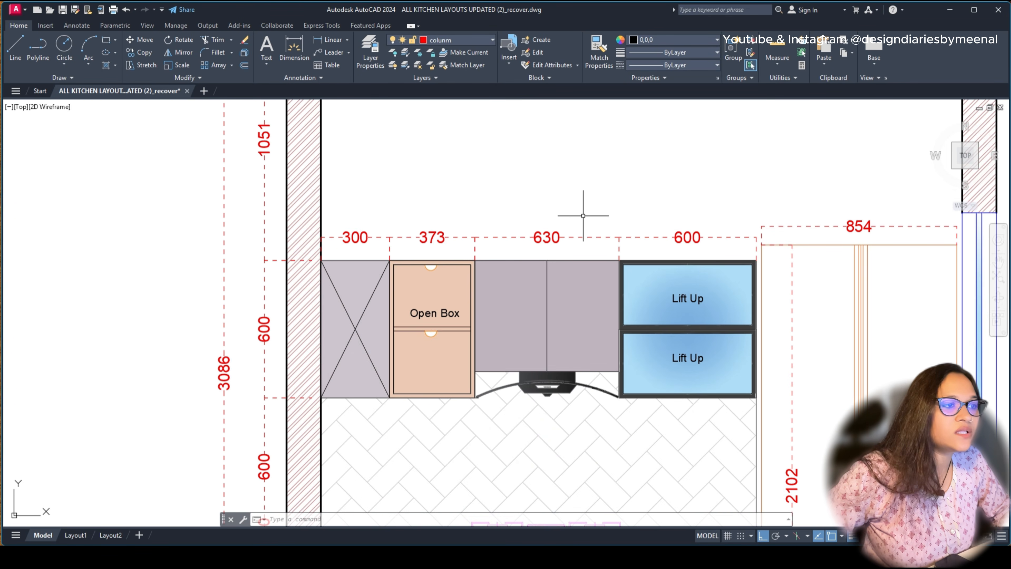
scroll(582, 208, down, 7)
Step: Draw a vertical line along the wall face from the top to the bottom of the middle elevation's wall cabinet band
middle_drag(440, 464, 420, 261)
scroll(422, 319, up, 7)
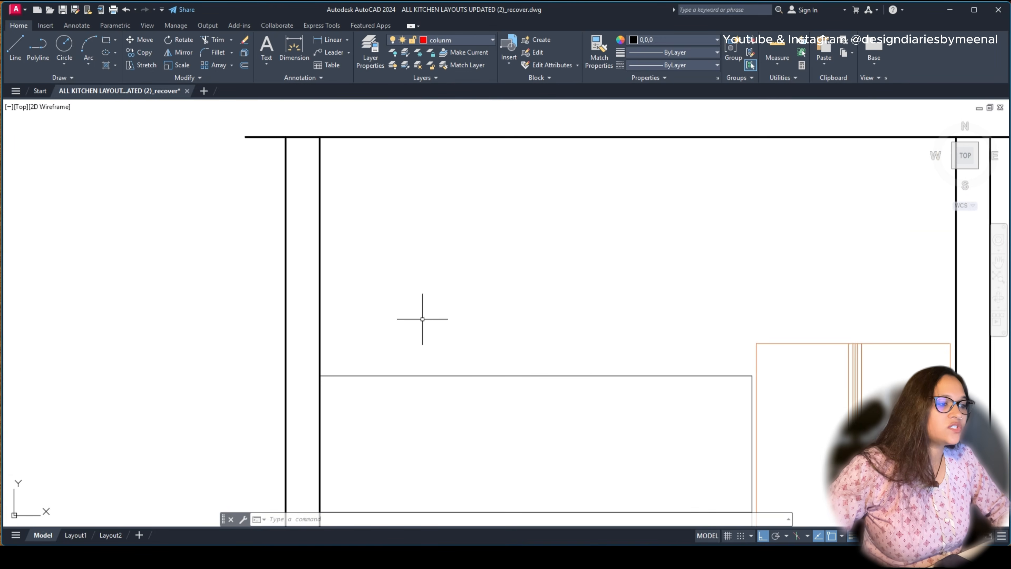
middle_drag(409, 426, 359, 276)
text(l)
key(Return)
click(269, 225)
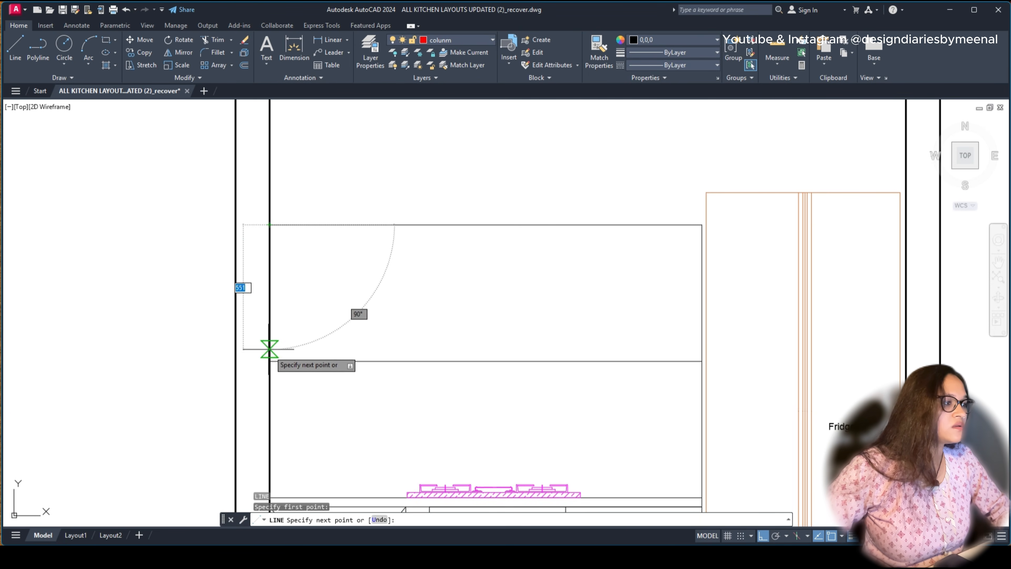
key(Escape)
Step: Offset the vertical line at the wall 300 into the wall cabinet band
click(269, 293)
text(O)
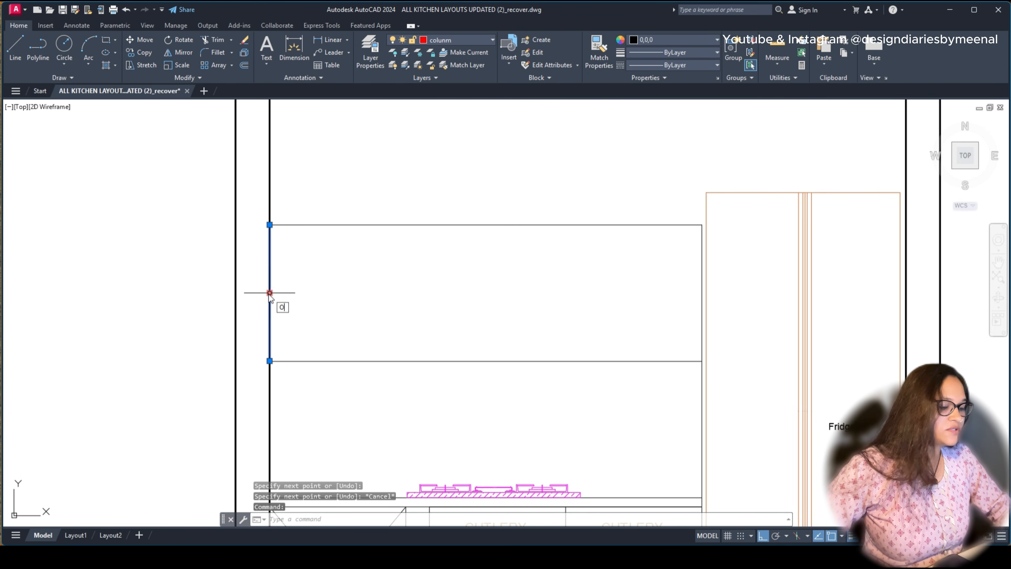
text(FFSET)
key(Return)
click(270, 293)
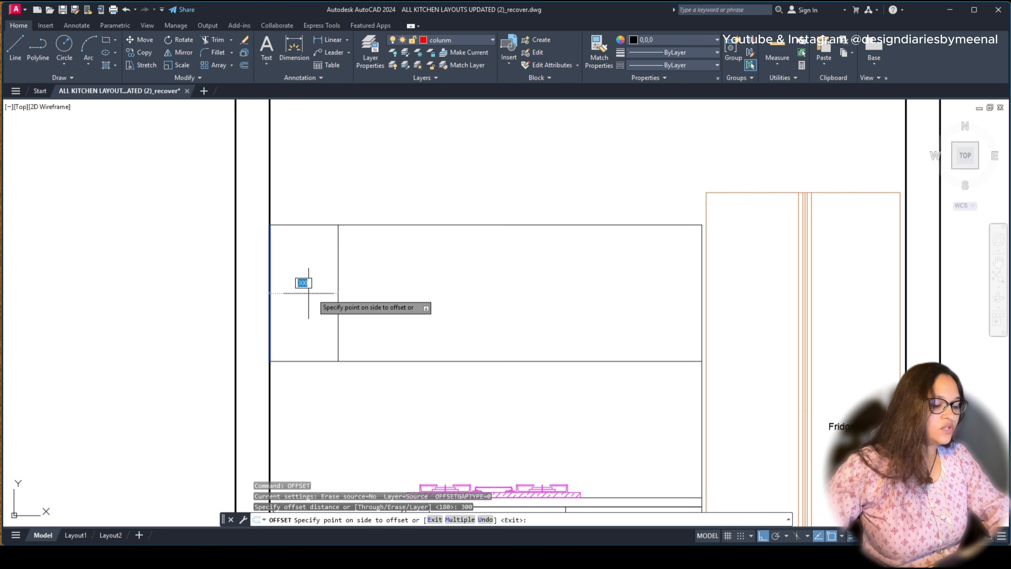
click(305, 282)
key(Escape)
Step: Draw two crossing diagonals between the corners of the 300-wide corner wall cabinet
text(l)
key(Return)
click(338, 225)
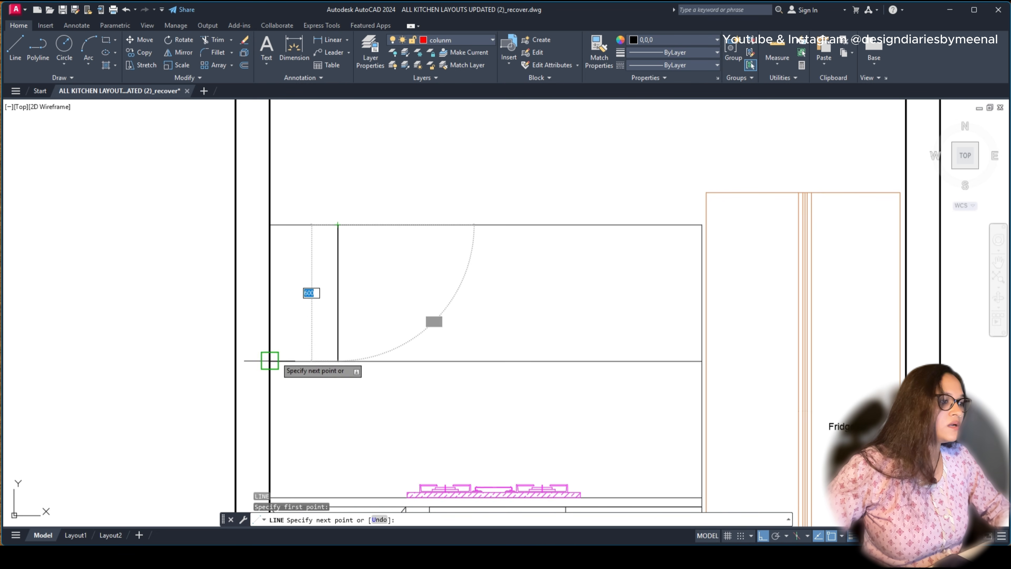
click(271, 362)
key(Return)
key(Return)
click(338, 361)
scroll(270, 224, down, 5)
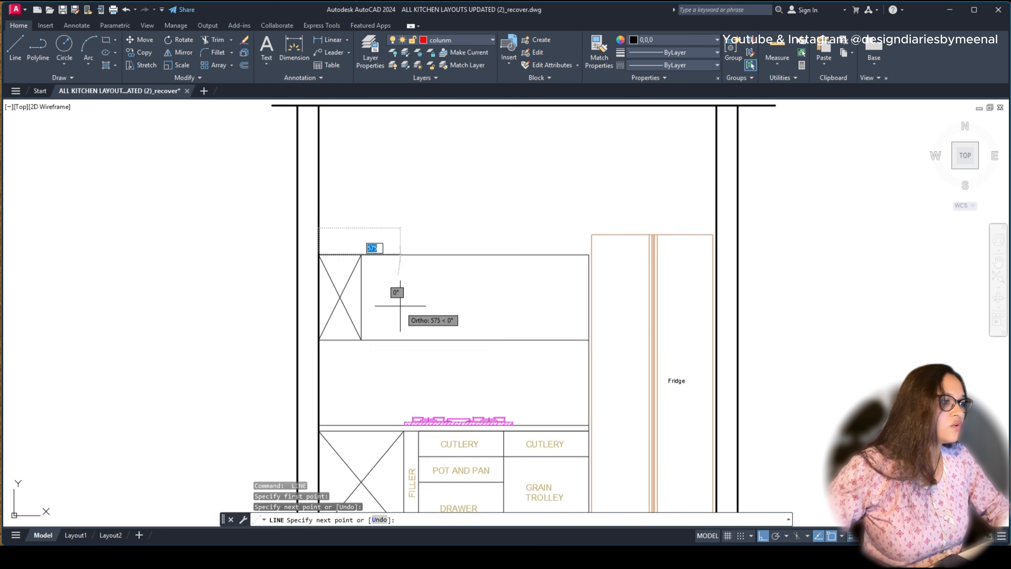
key(Escape)
Step: Examine the Open Box unit and its width in the finished Wall B elevation
scroll(425, 142, up, 3)
scroll(425, 141, up, 7)
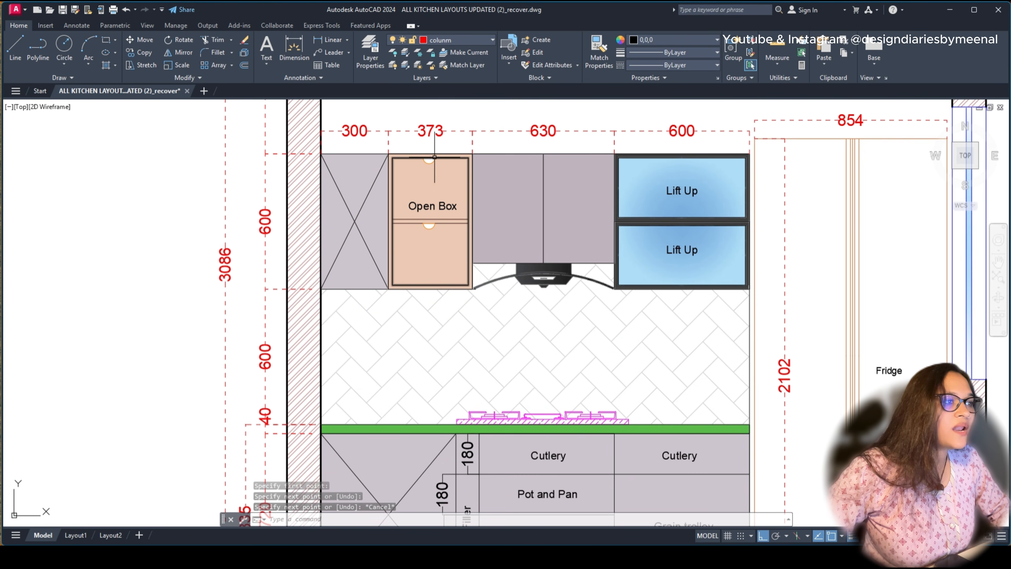
click(373, 144)
click(485, 305)
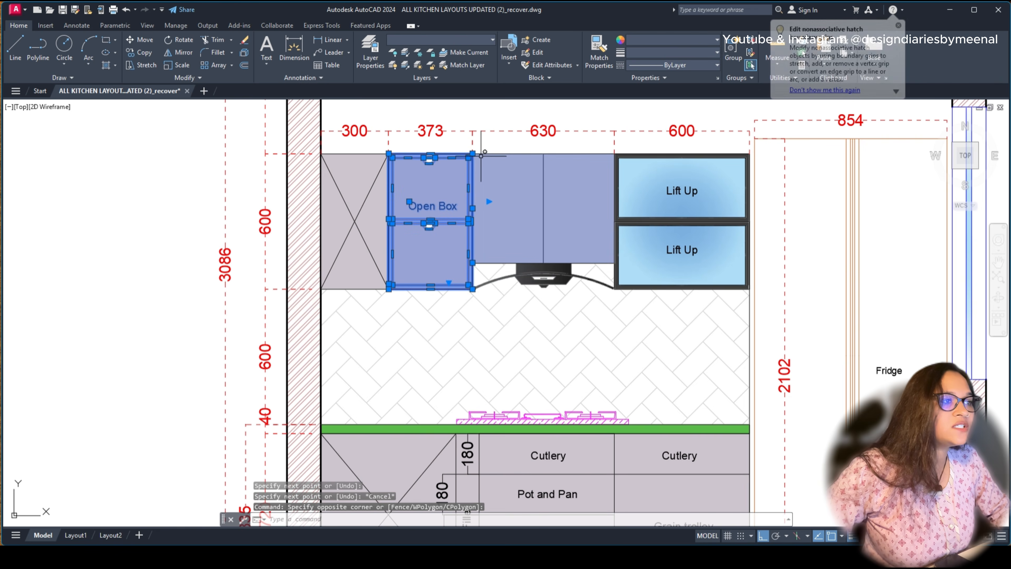
key(Escape)
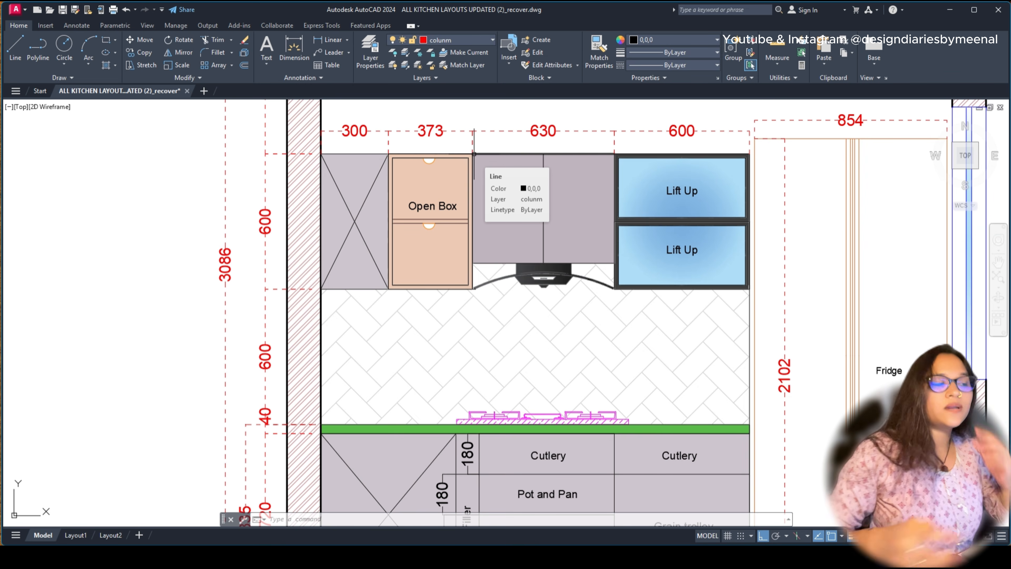
scroll(474, 154, down, 6)
scroll(453, 287, up, 8)
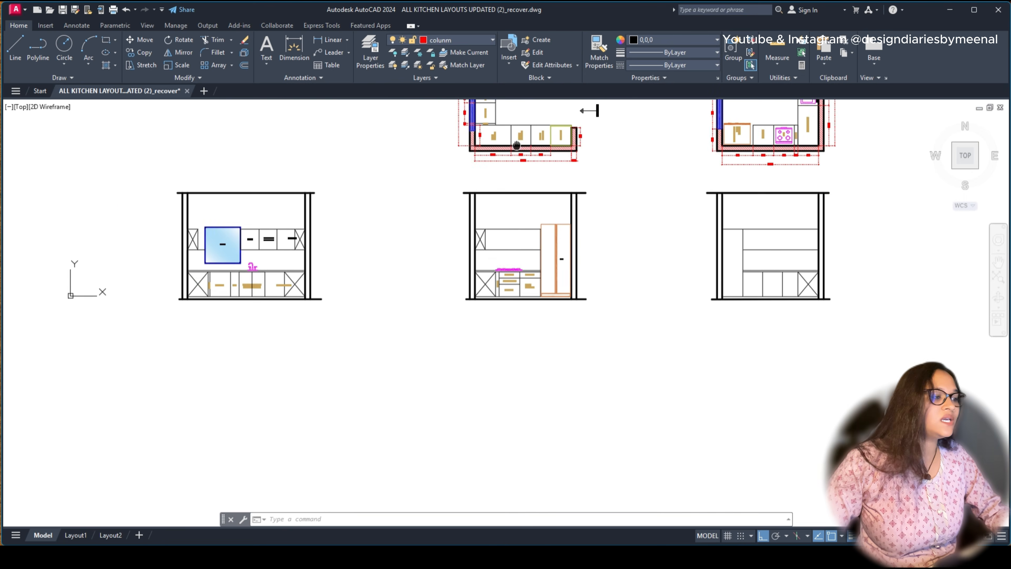
text(l)
key(Return)
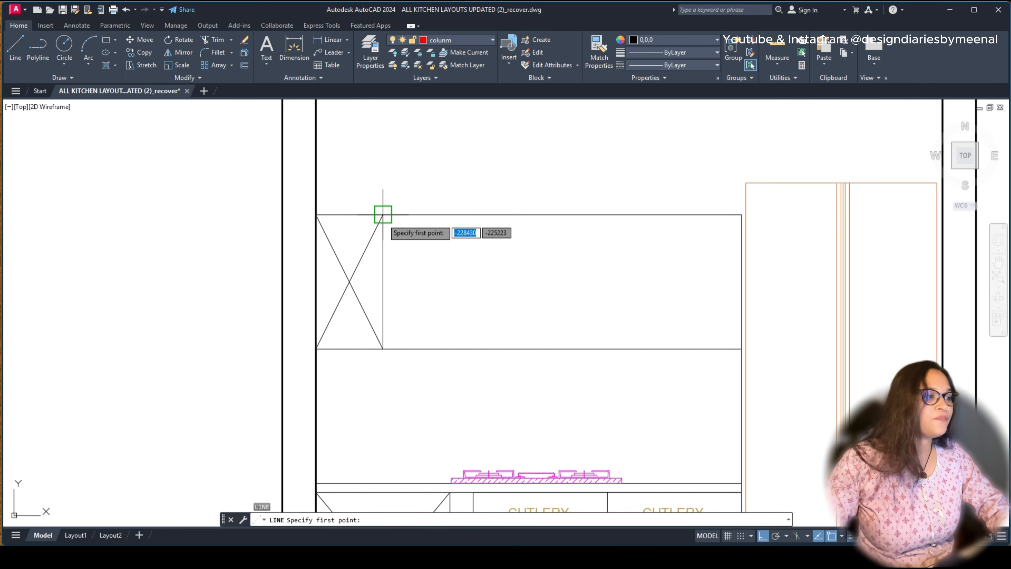
click(382, 215)
key(Escape)
Step: Offset the crossed corner cabinet's inner vertical edge 373 towards the fridge
click(377, 266)
click(383, 279)
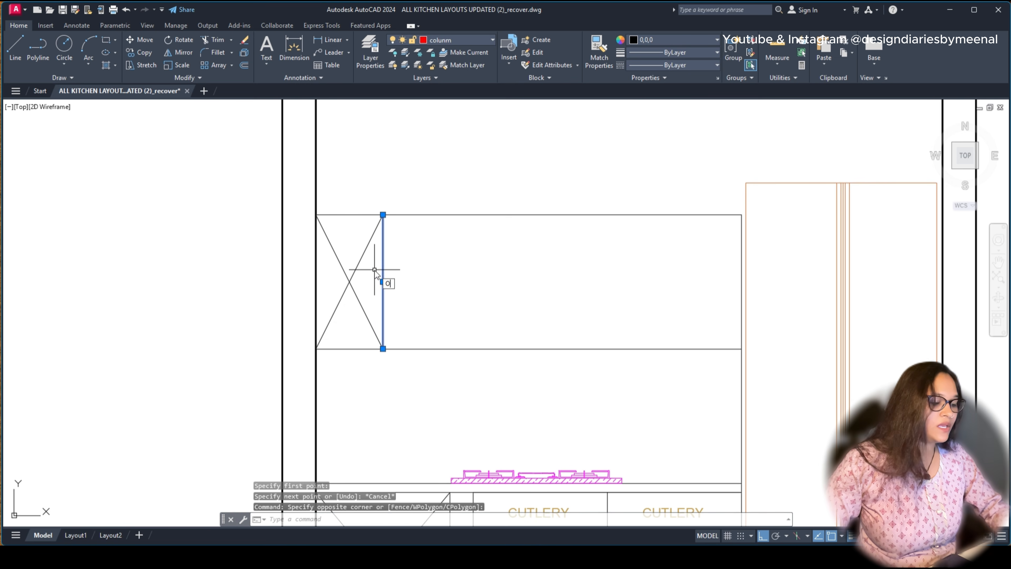
text(o)
key(Return)
text(3)
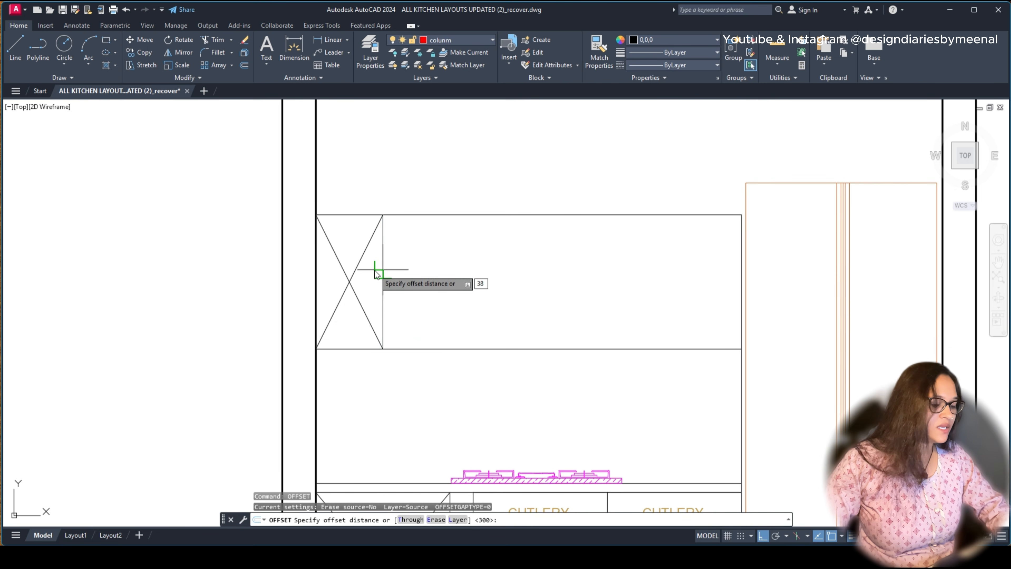
text(73)
key(Return)
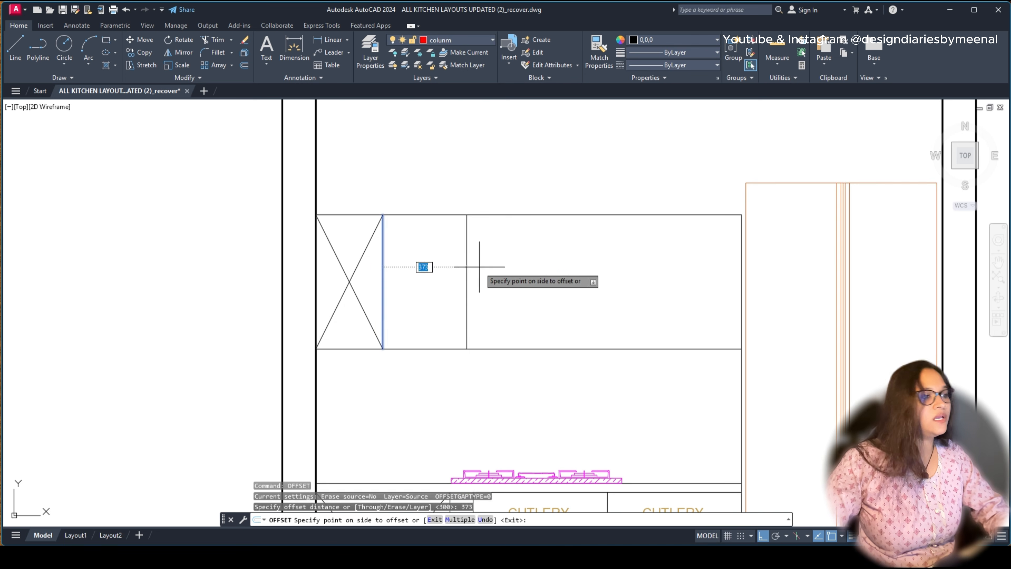
click(480, 265)
key(Escape)
Step: Draw a rectangle over the 373-wide compartment from its upper corner to the diagonally opposite lower corner
key(Return)
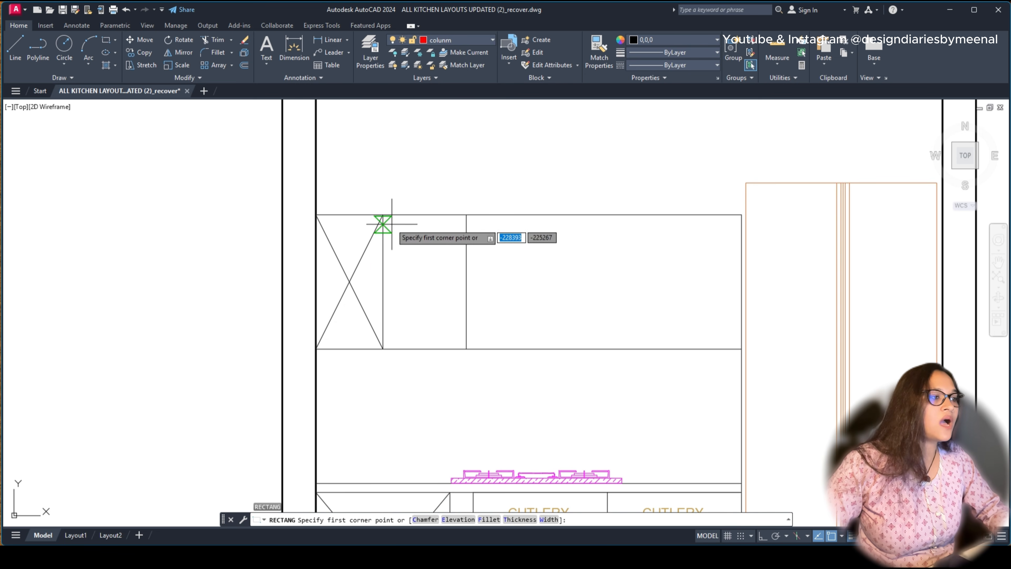
click(382, 215)
click(466, 348)
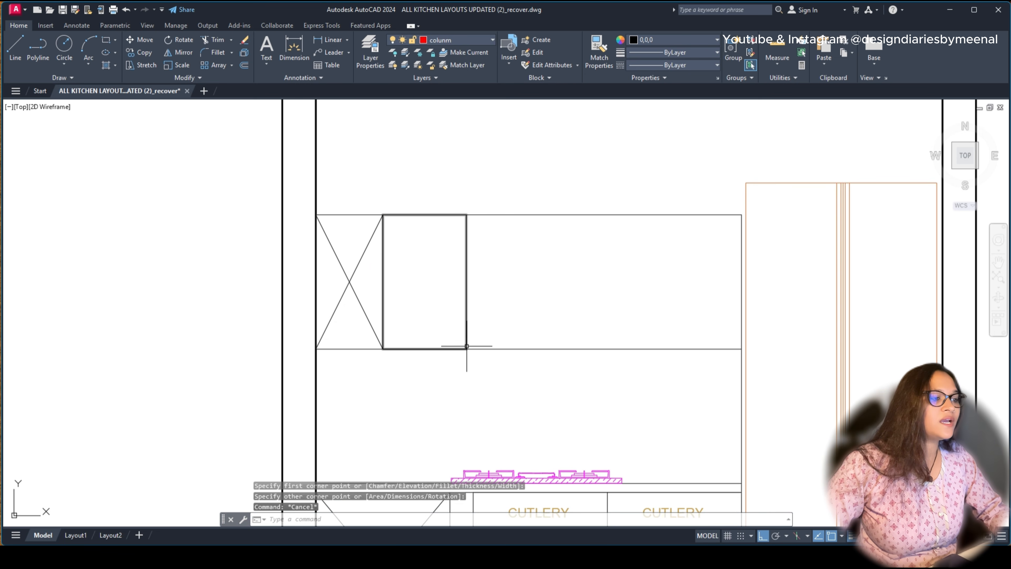
key(Escape)
Step: Offset the 373-wide compartment's rectangle 18 inward
click(465, 346)
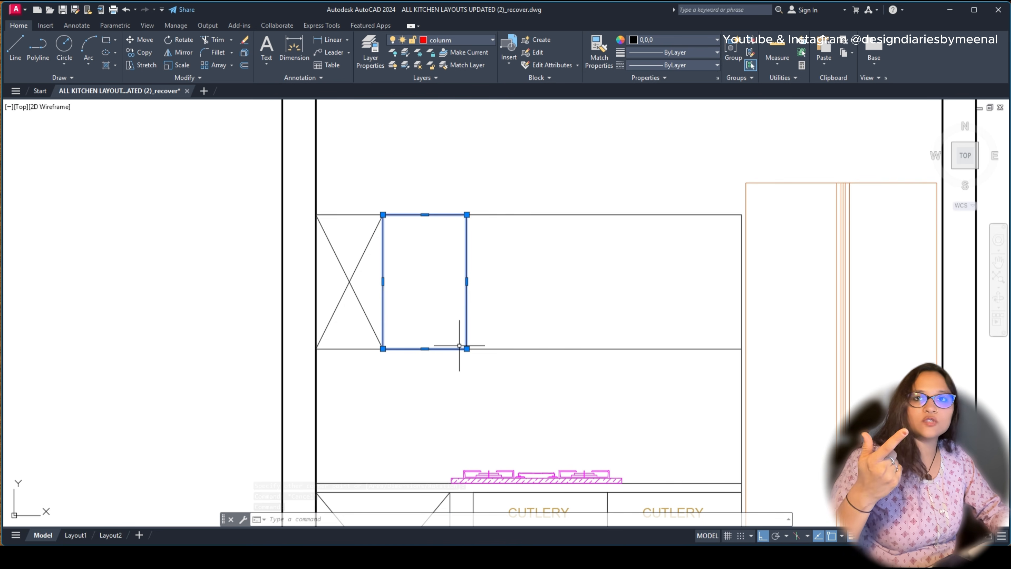
text(o)
key(Return)
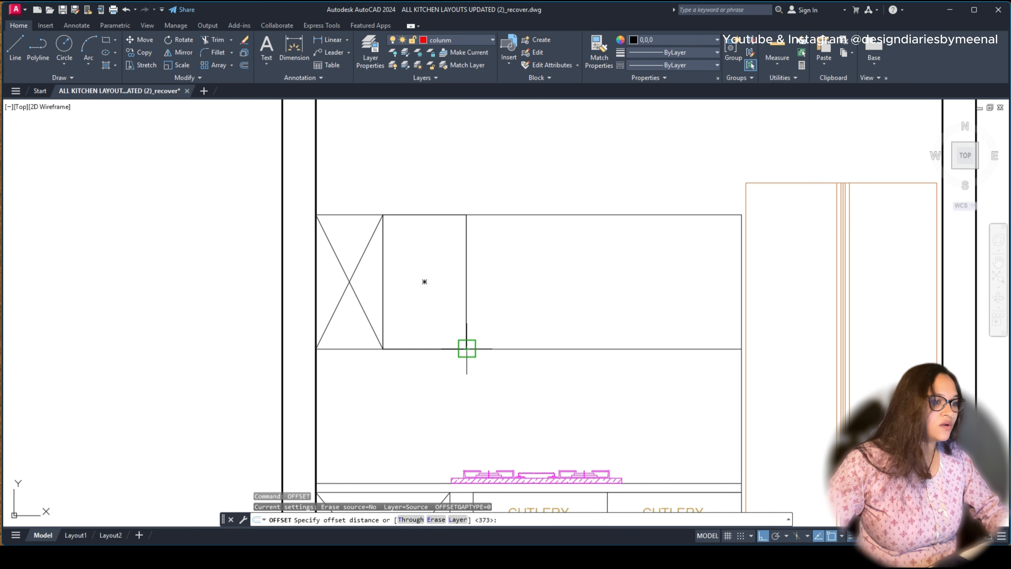
text(18)
key(Return)
click(462, 349)
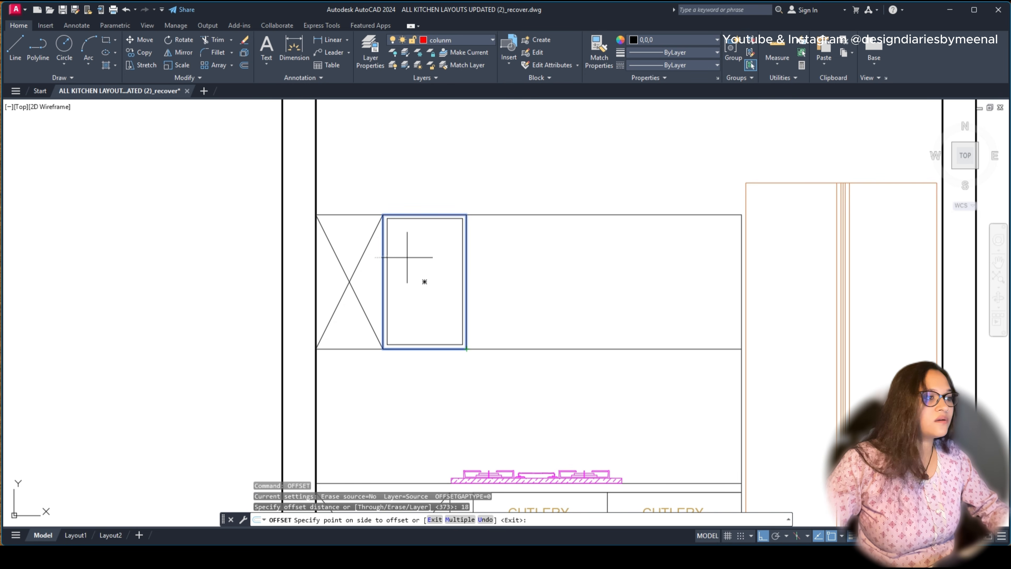
click(416, 264)
key(Escape)
Step: Draw a horizontal line from the midpoint of the inner rectangle's side and extend it to the opposite side
scroll(414, 285, up, 4)
text(l)
key(Return)
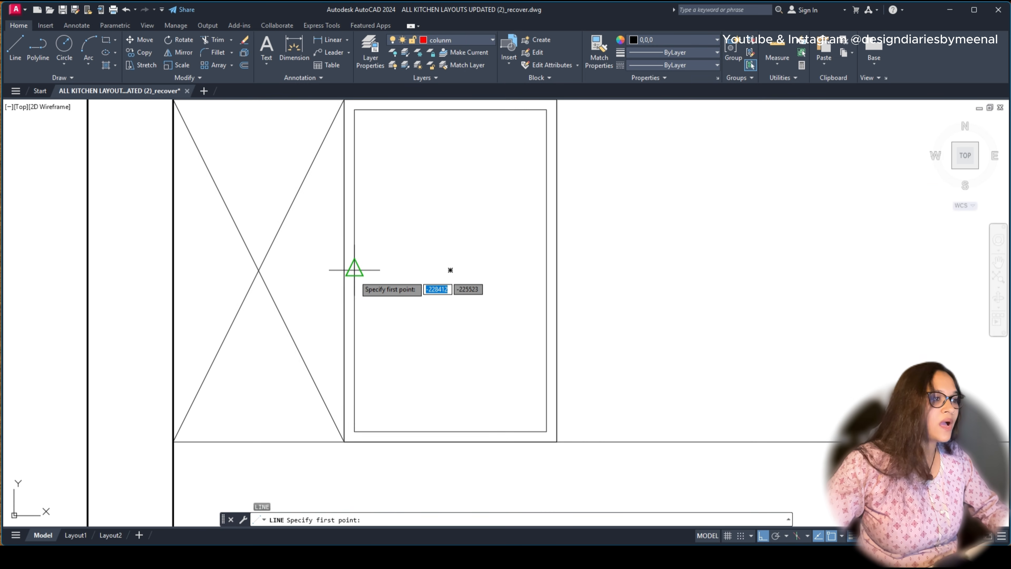
click(355, 271)
click(398, 267)
key(Escape)
text(ex)
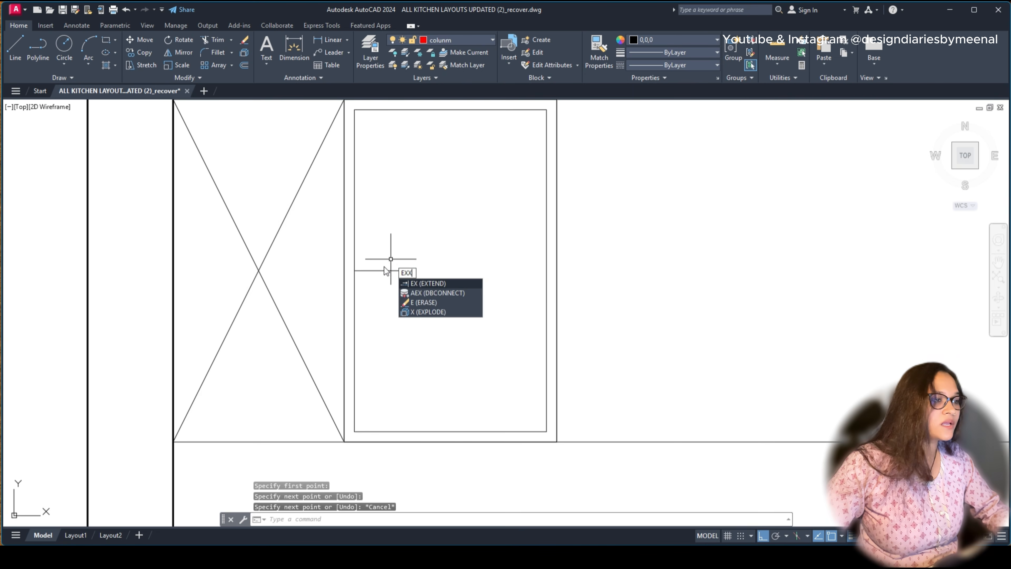
key(Return)
key(Escape)
Step: Offset the horizontal midline 9 upward and 9 downward to form the shelf, and erase the midline
click(392, 274)
click(384, 243)
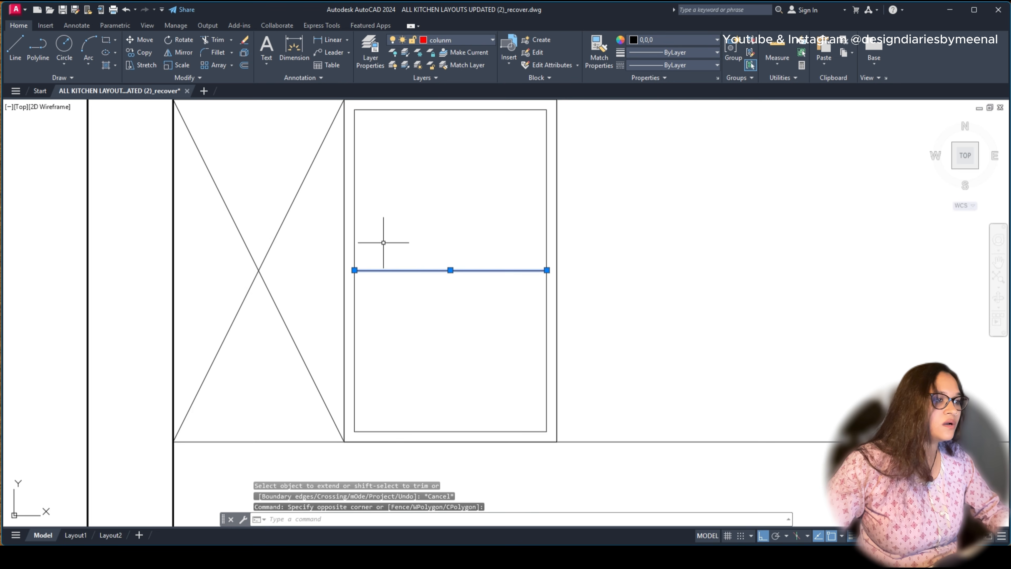
text(o)
key(Return)
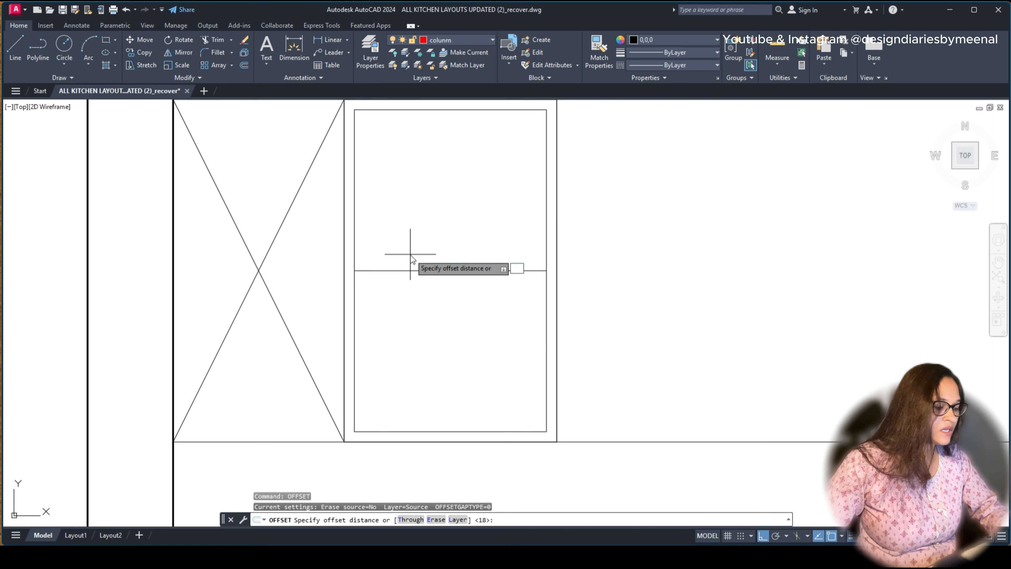
text(9)
key(Return)
click(417, 208)
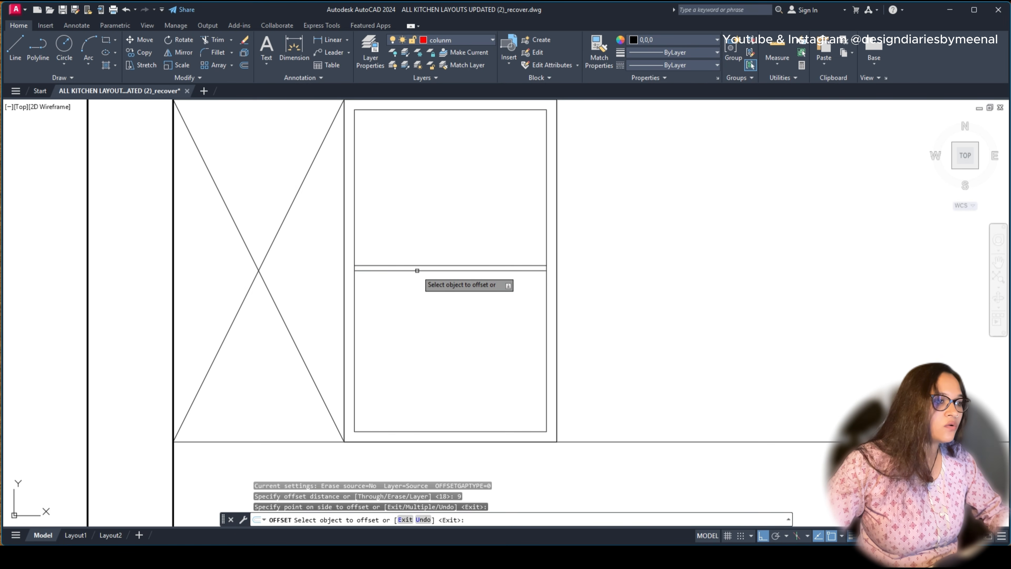
click(417, 270)
click(416, 296)
key(Escape)
click(414, 270)
key(Delete)
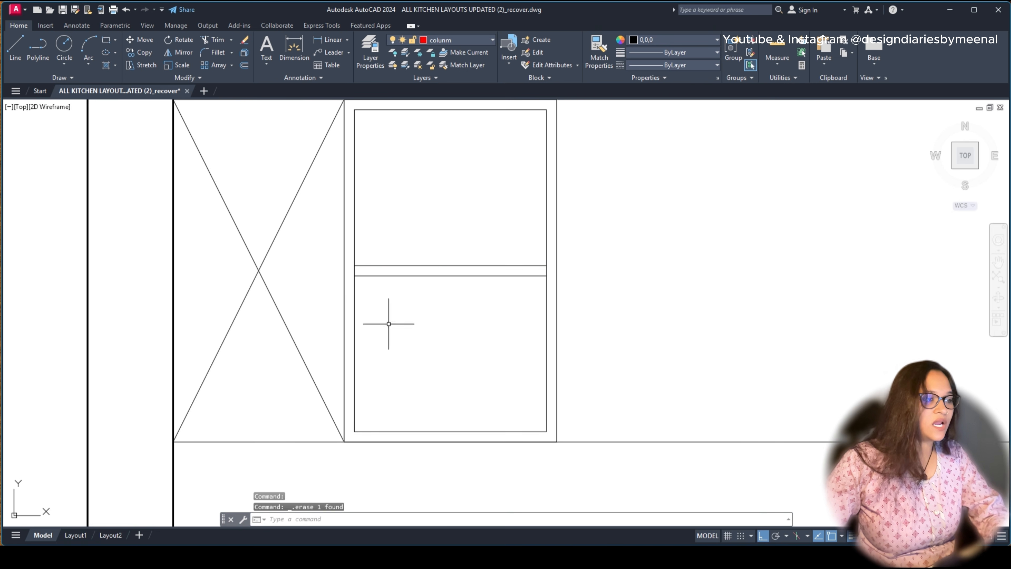
Step: Trim the inner rectangle's sides between the two shelf lines
text(tr)
key(Return)
scroll(356, 272, up, 3)
click(353, 271)
click(354, 271)
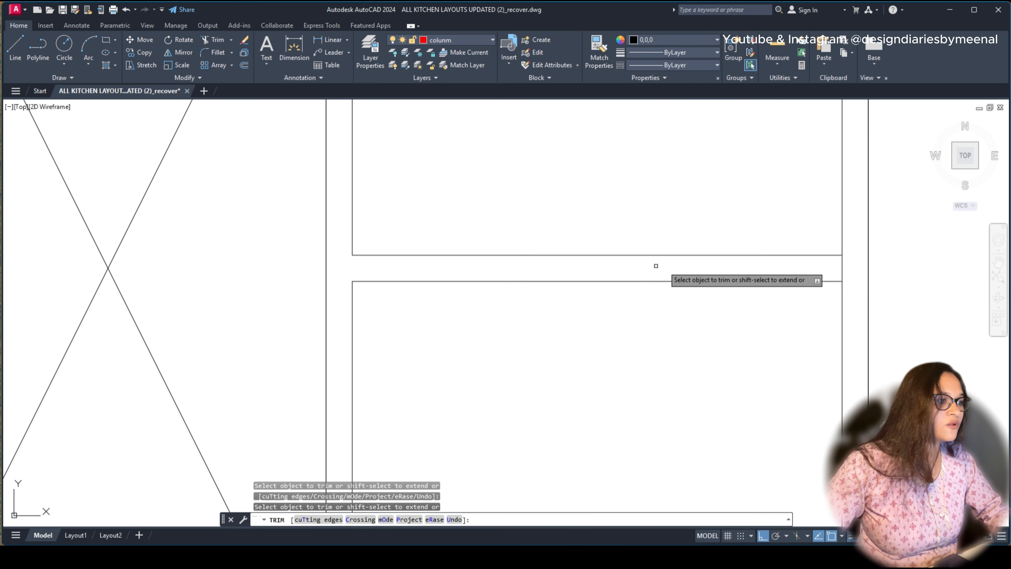
drag(839, 266, 846, 268)
scroll(741, 282, down, 6)
key(Escape)
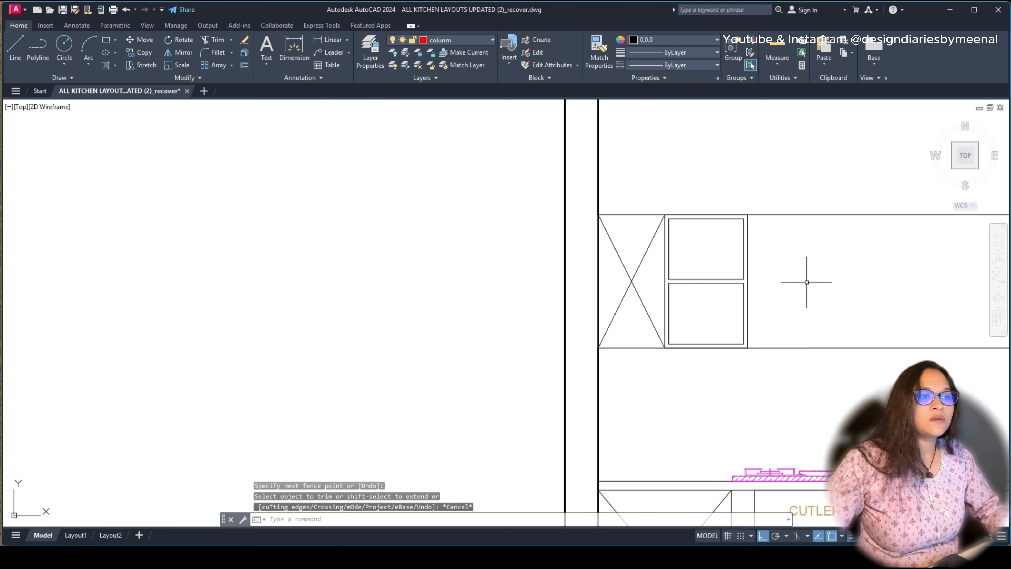
Step: Erase the shelved compartment next to the crossed corner cabinet in the wall cabinet row
middle_drag(806, 282, 541, 304)
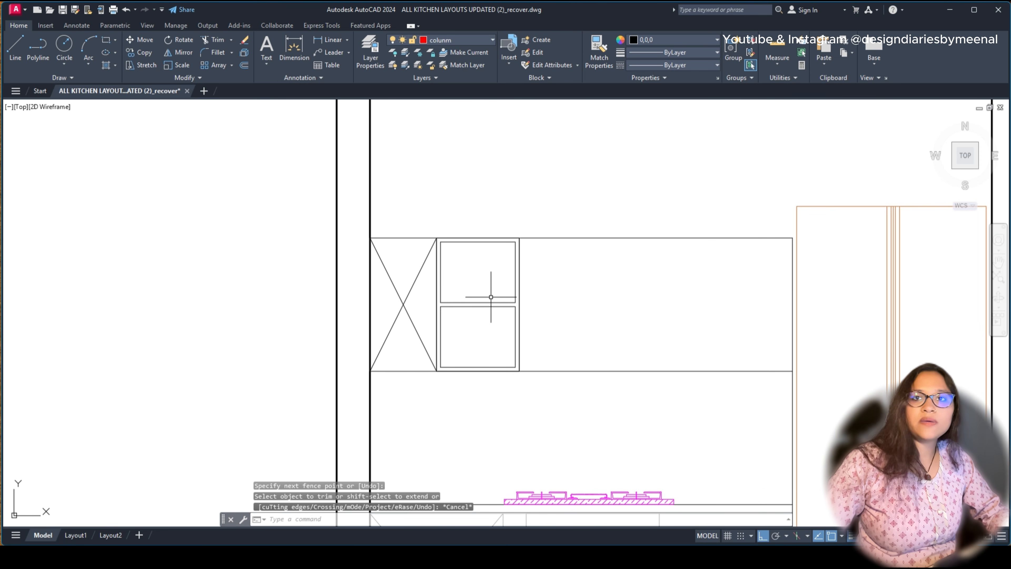
click(554, 268)
click(461, 333)
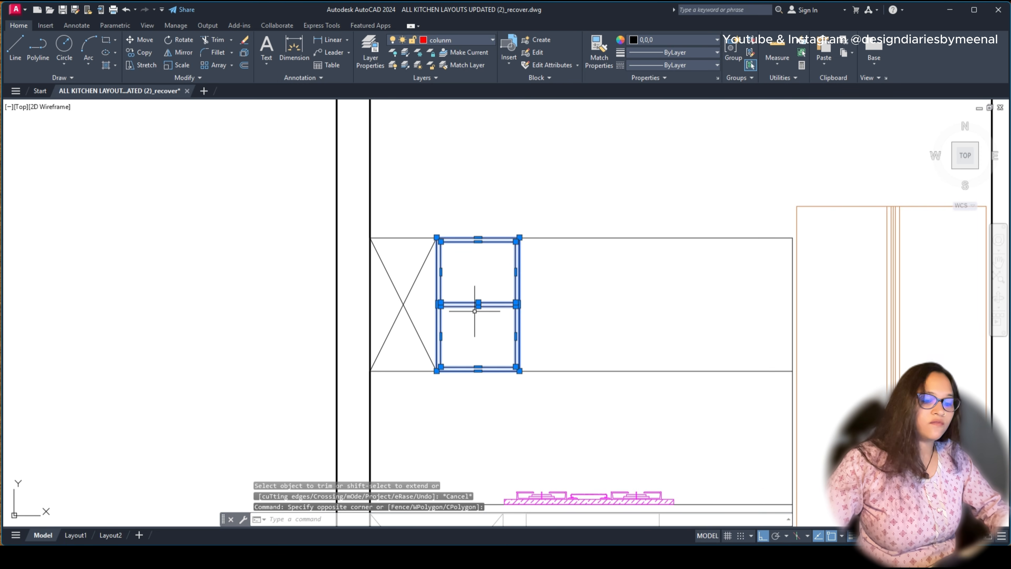
key(Delete)
Step: Offset the crossed corner cabinet's inner vertical edge 373 into the open wall cabinet space
click(438, 284)
text(o)
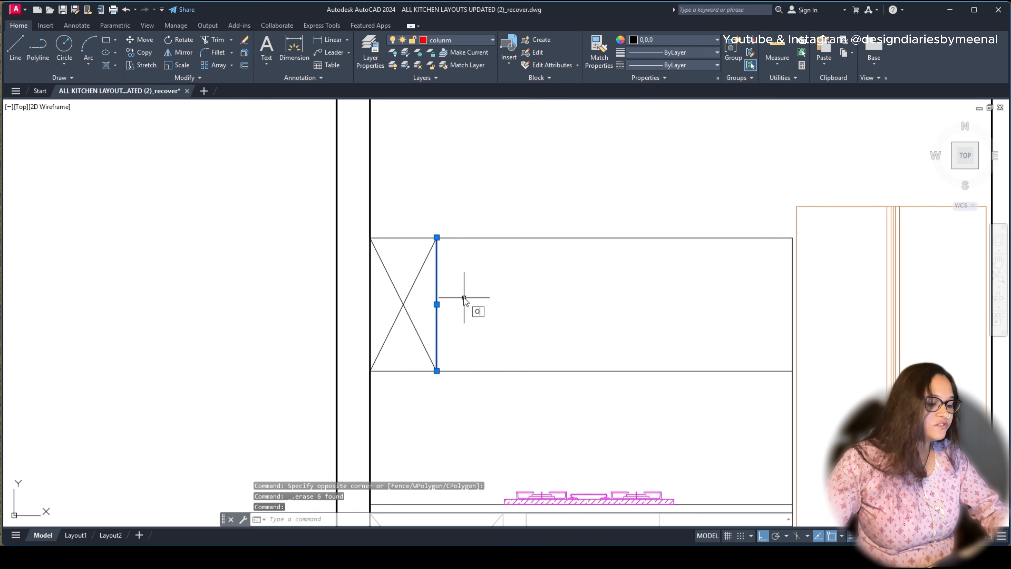
key(Return)
text(373)
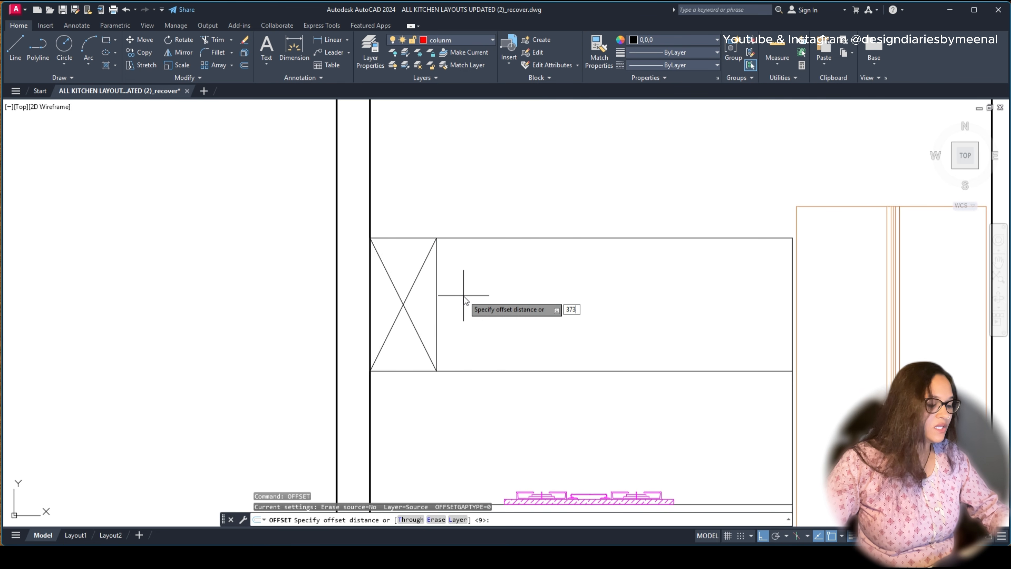
key(Return)
click(437, 291)
click(510, 275)
key(Escape)
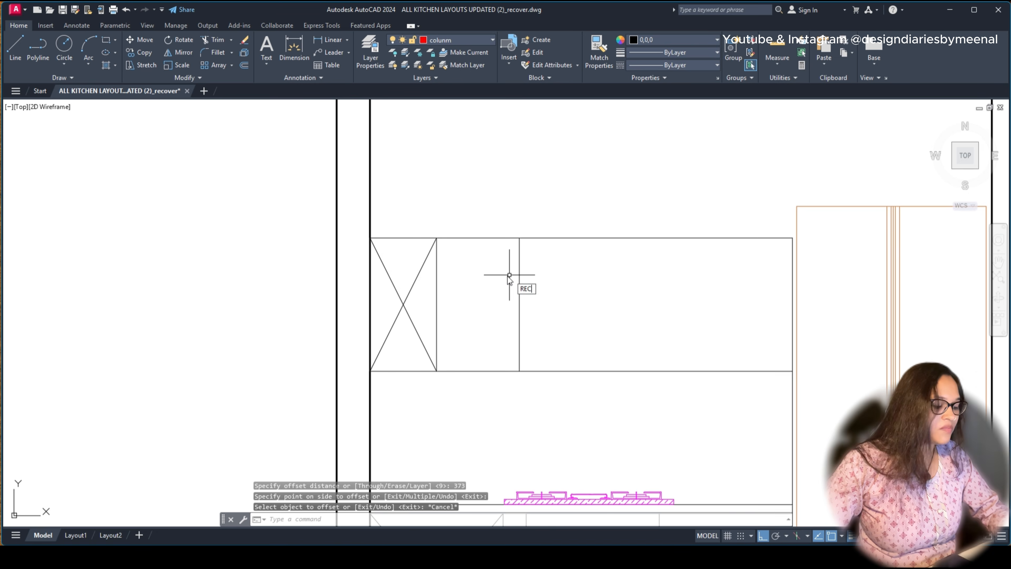
Step: Draw a rectangle over the 373-wide compartment between its opposite corners
text(REC)
key(Return)
click(437, 238)
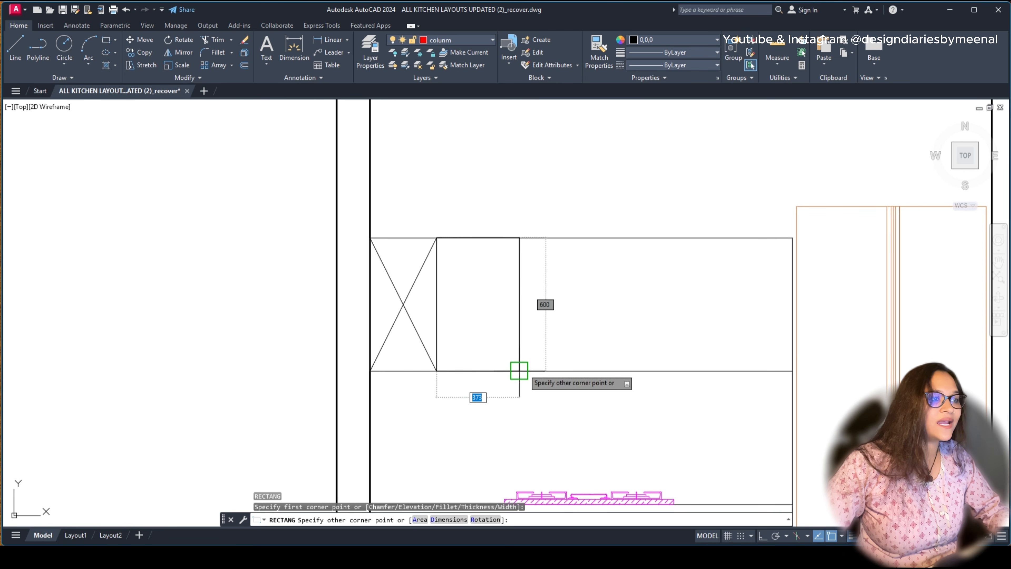
key(Escape)
key(F8)
Step: Offset the compartment's rectangle 18 inward, and erase both rectangles
click(518, 284)
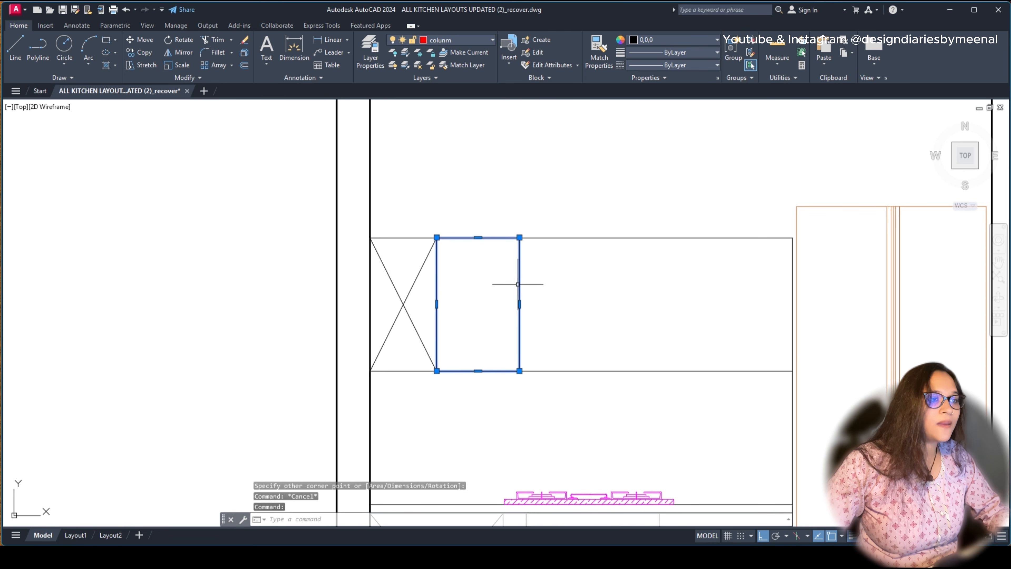
text(o)
key(Return)
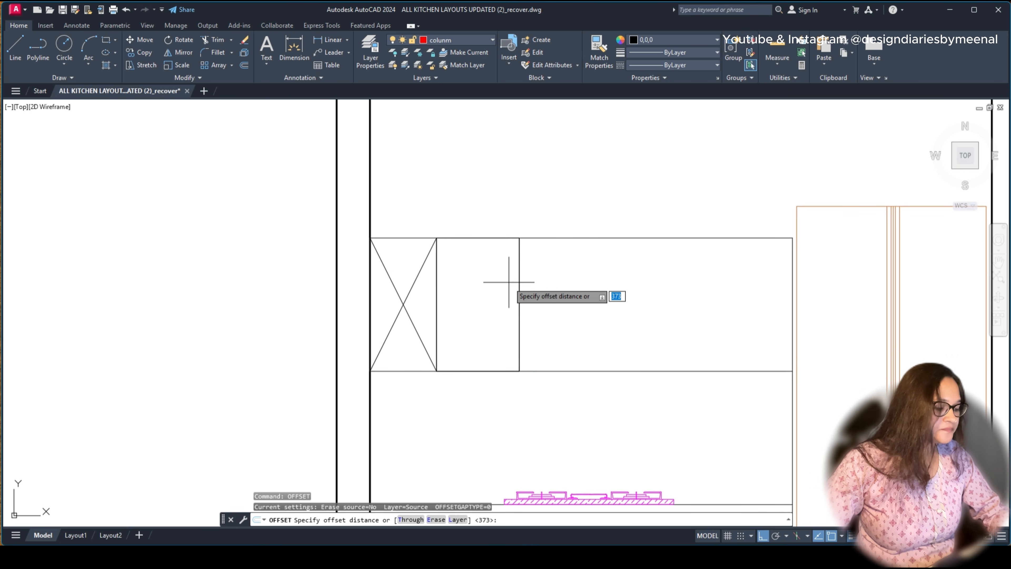
text(18)
key(Return)
click(473, 238)
click(515, 266)
key(Escape)
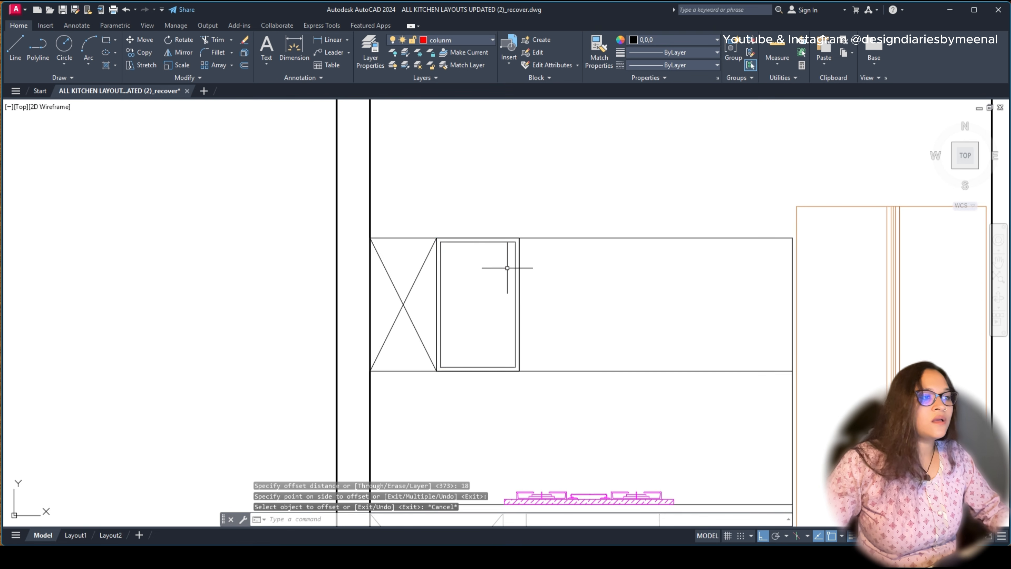
click(515, 266)
key(Delete)
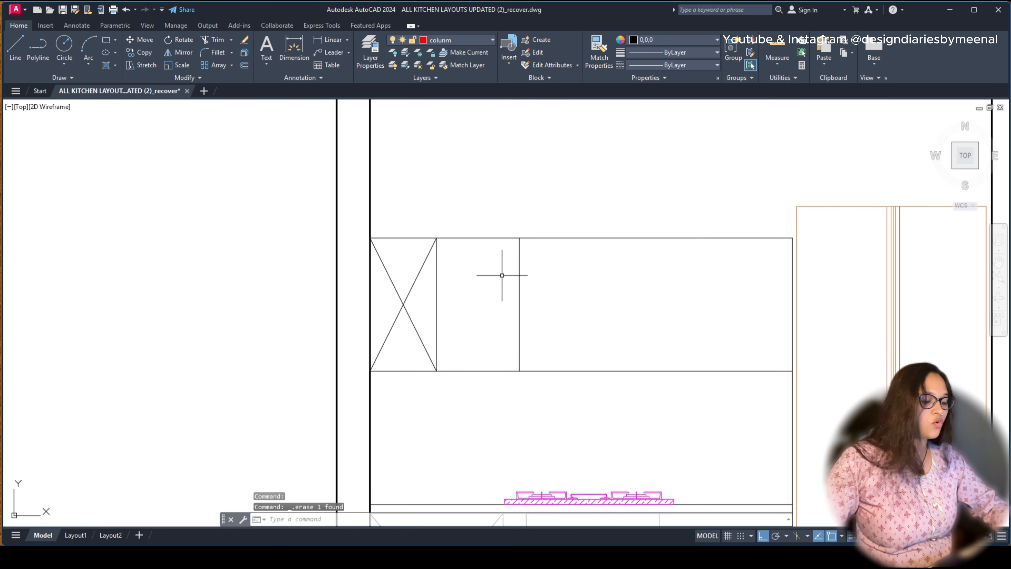
Step: Offset each of the compartment's four edge lines 18 inward, and undo these offsets
text(o)
key(Return)
click(474, 239)
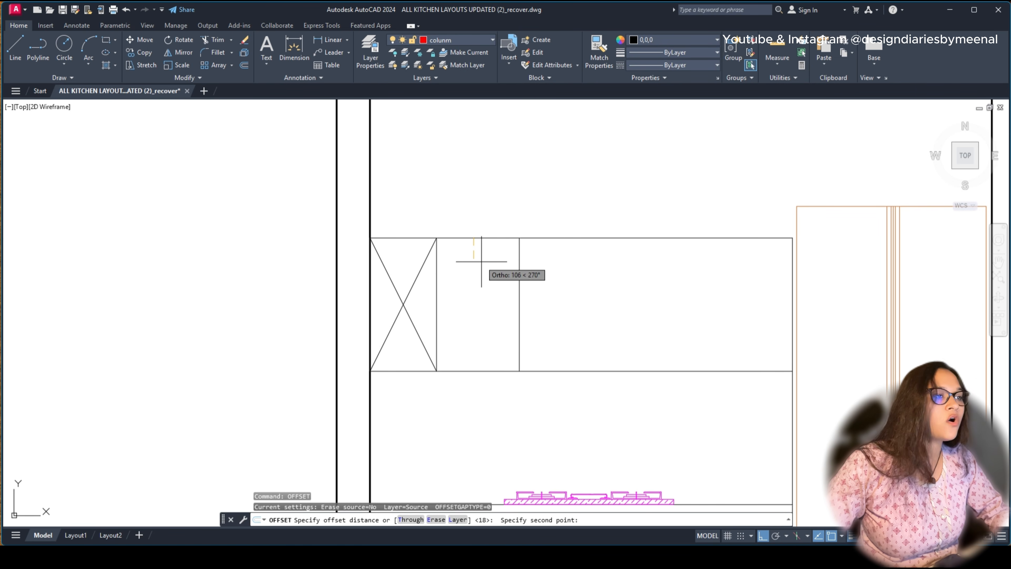
text(18)
key(Return)
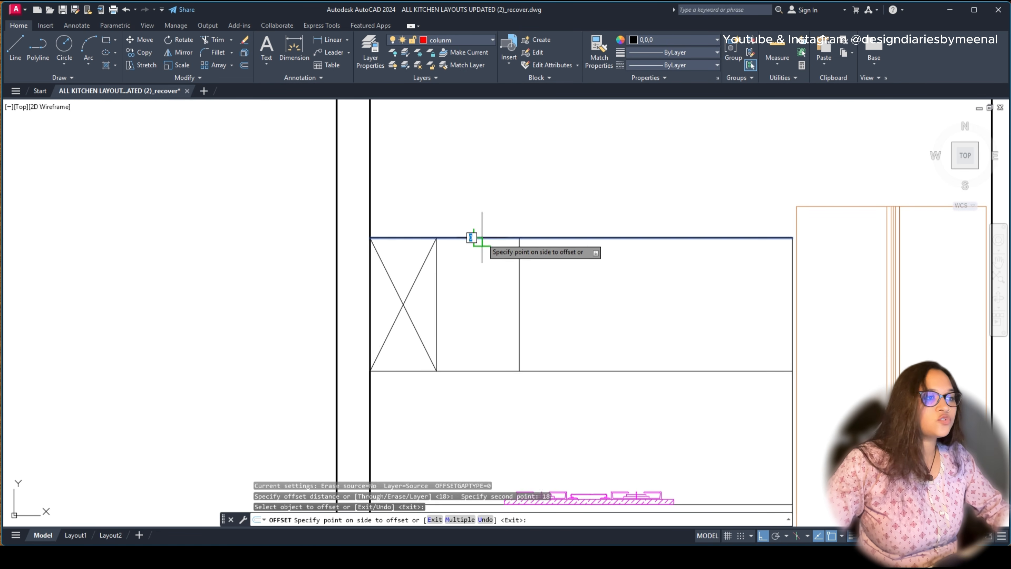
click(470, 238)
click(448, 280)
click(437, 281)
click(462, 287)
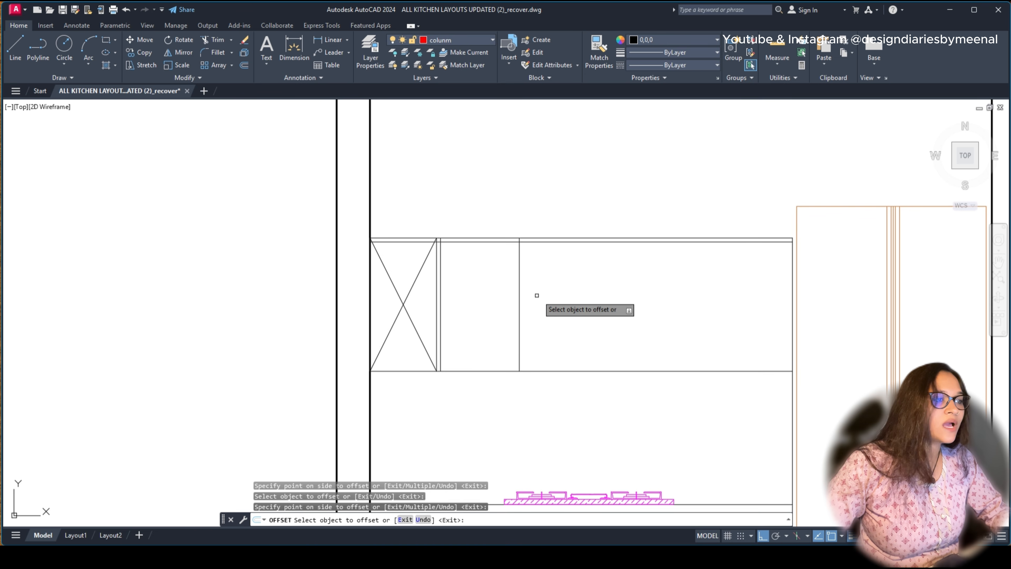
click(518, 294)
click(495, 317)
click(473, 371)
click(477, 339)
key(Escape)
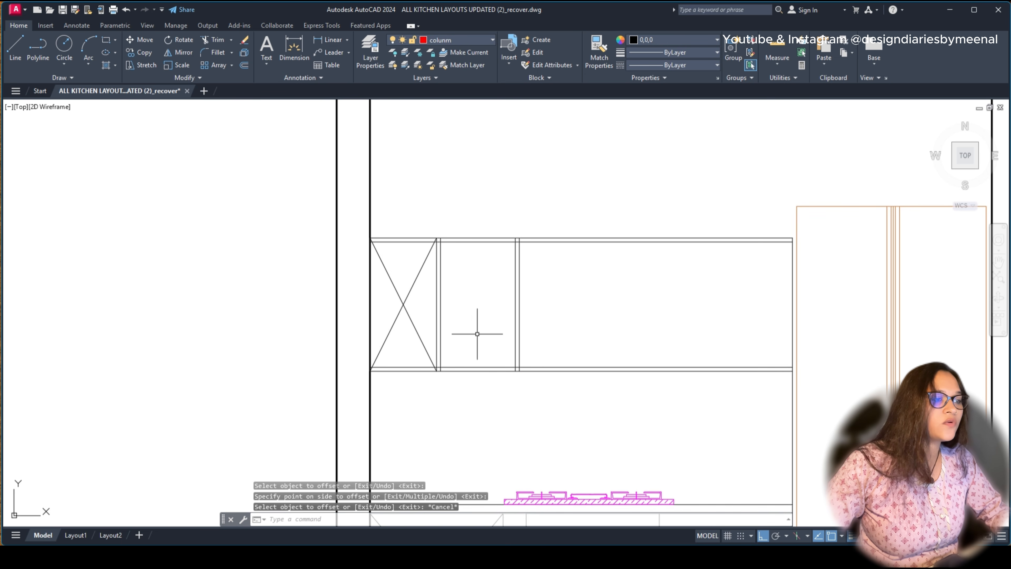
key(ctrl+z)
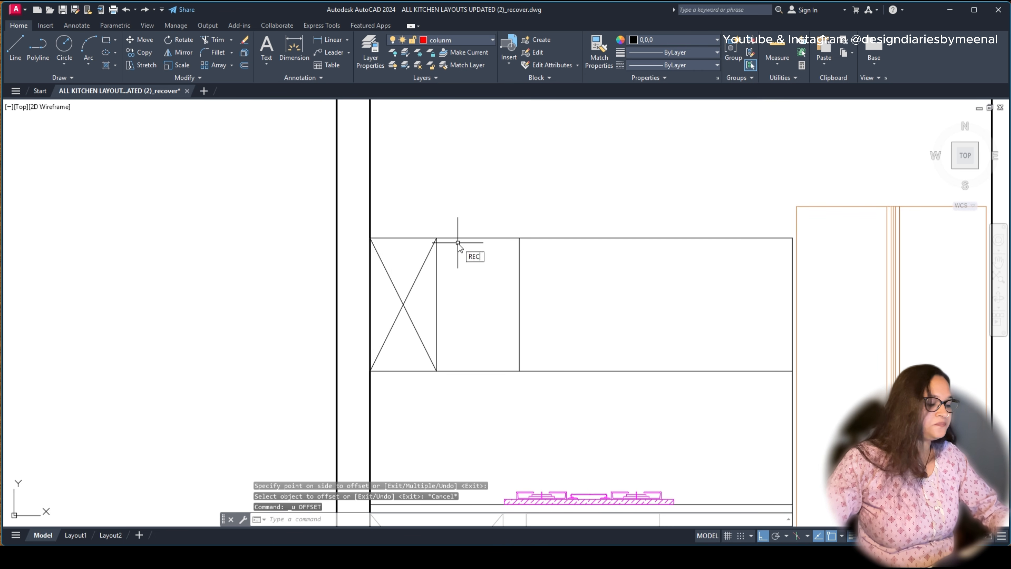
Step: Draw a rectangle from corner to corner over the 373-wide compartment
key(Return)
click(437, 239)
key(Escape)
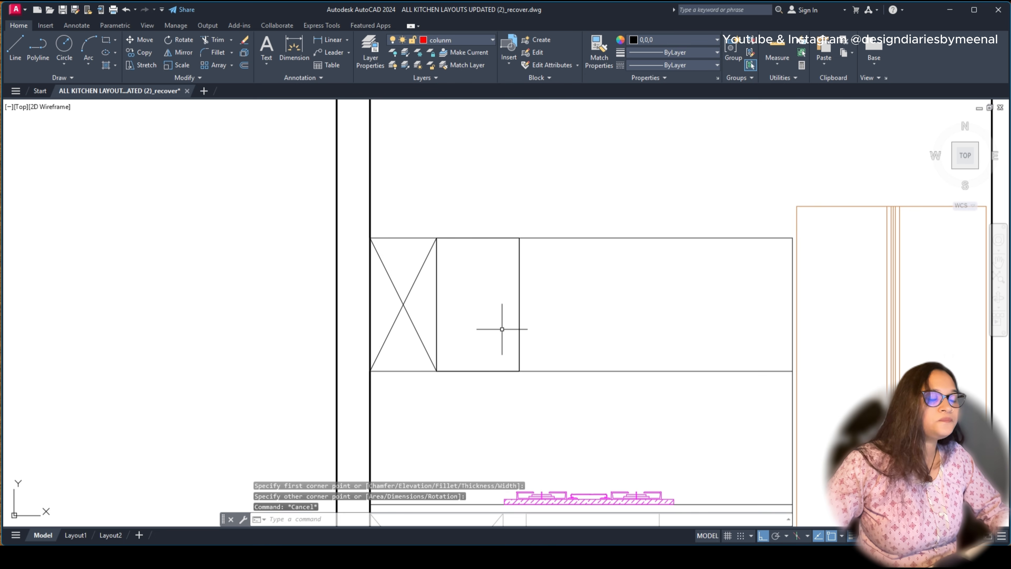
Step: Offset the 373-wide compartment's rectangle 18 inward
text(o)
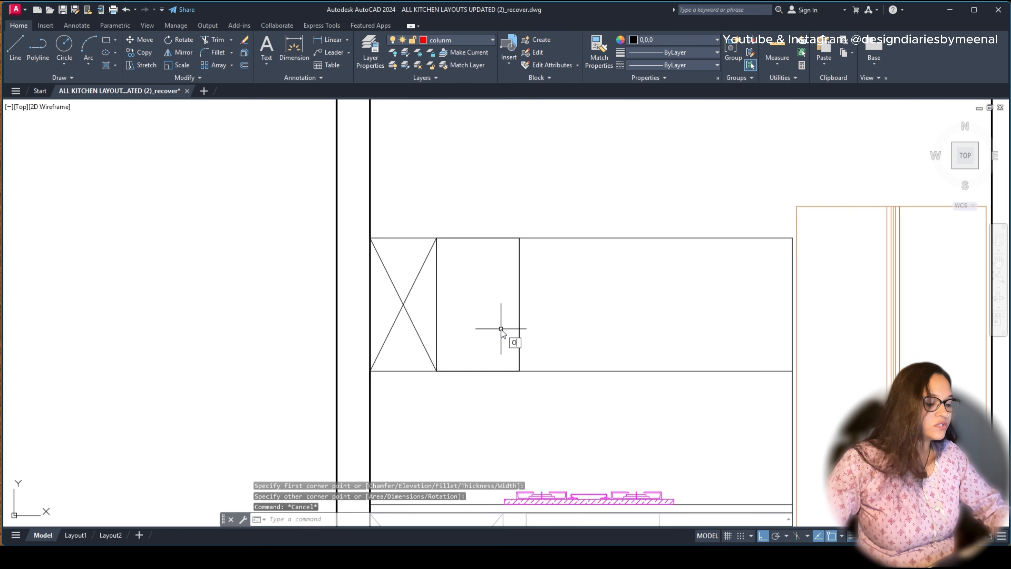
key(Return)
text(18)
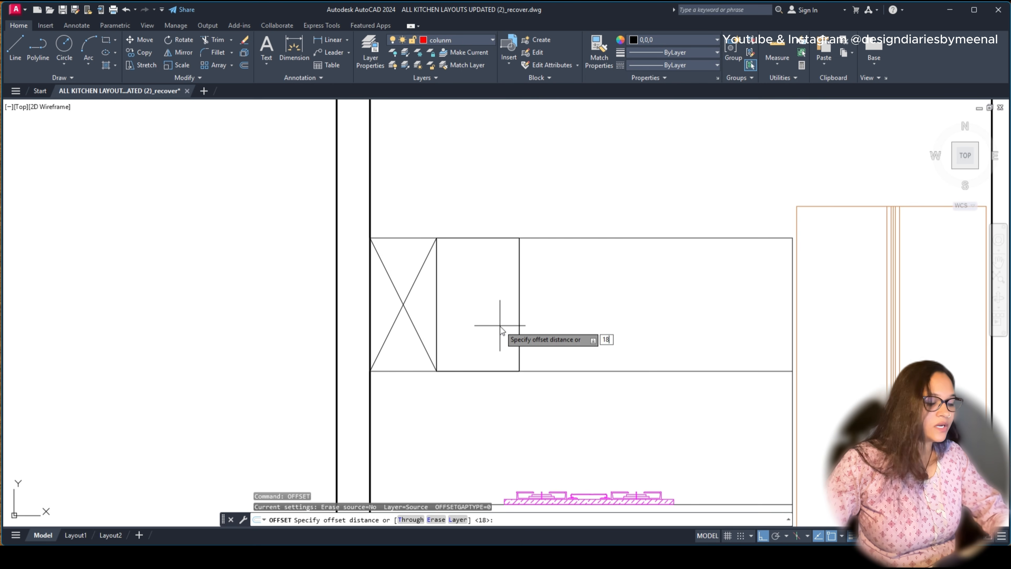
key(Return)
click(517, 321)
click(481, 296)
key(Escape)
Step: Draw a short horizontal line inward from the midpoint of the inner rectangle's side
text(l)
key(Return)
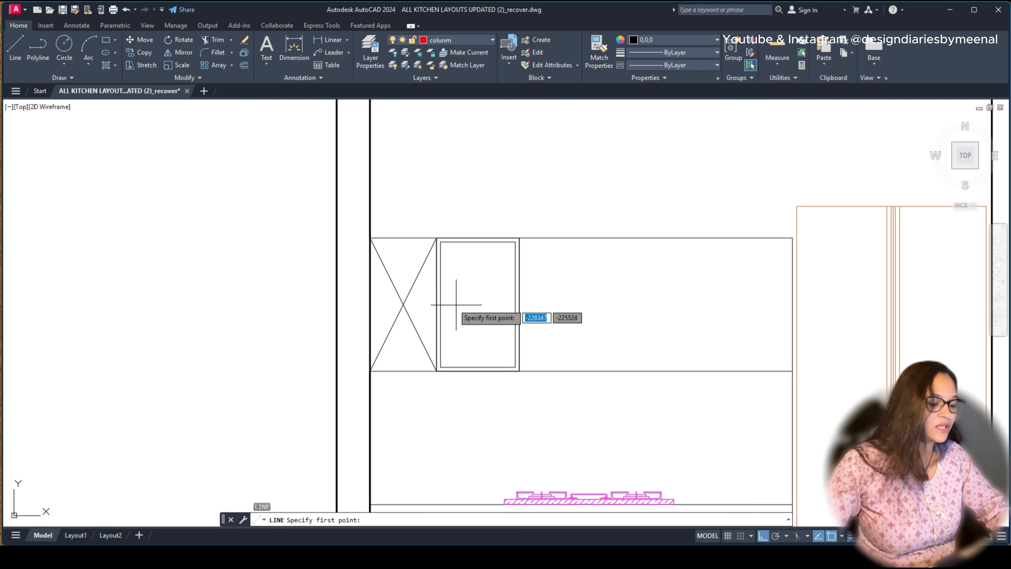
scroll(457, 305, up, 2)
click(434, 304)
click(457, 305)
key(Escape)
Step: Extend the short midline to the opposite side of the inner rectangle
text(e)
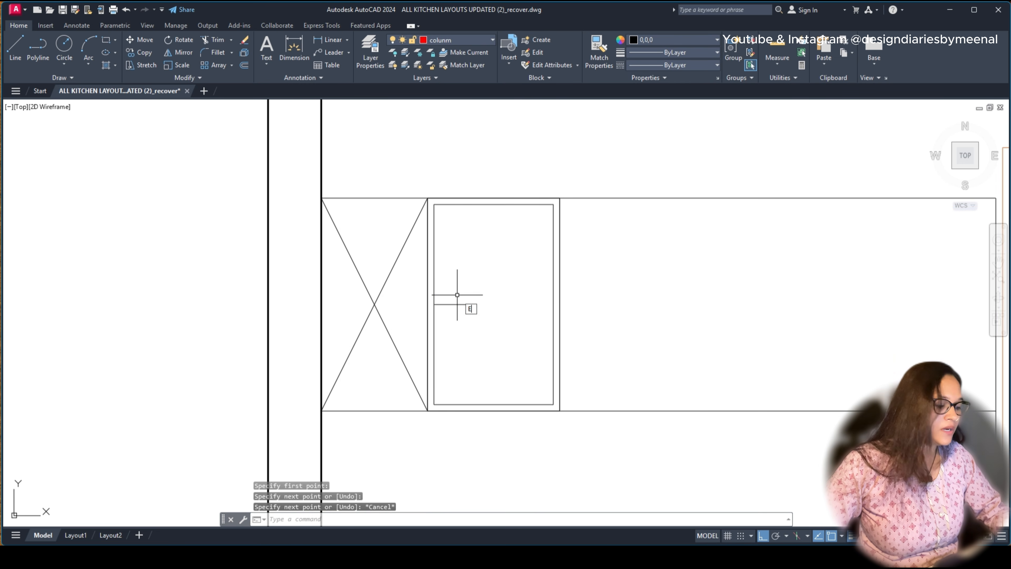
text(x)
key(Return)
key(Escape)
text(ex)
key(Return)
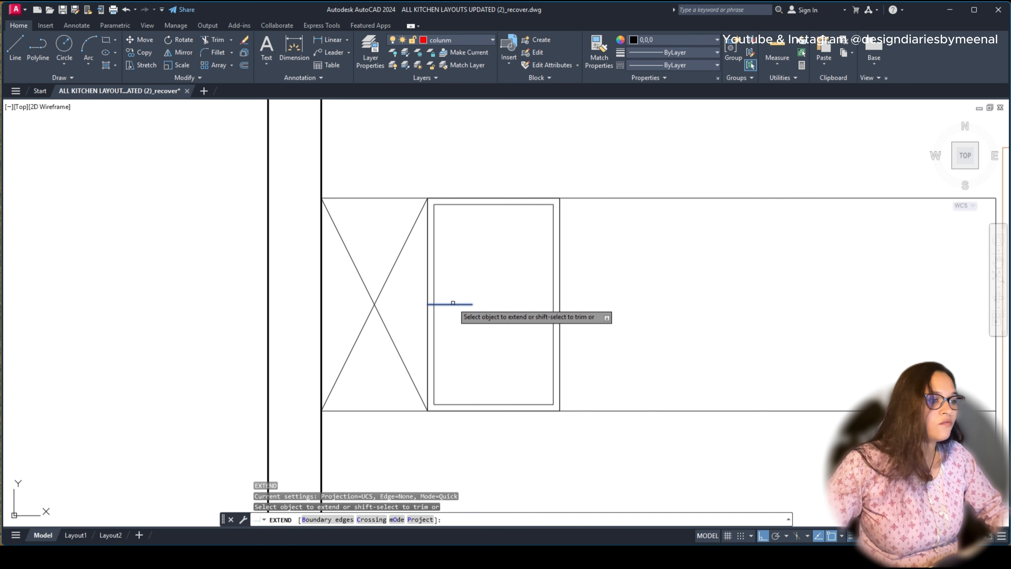
click(453, 304)
key(Escape)
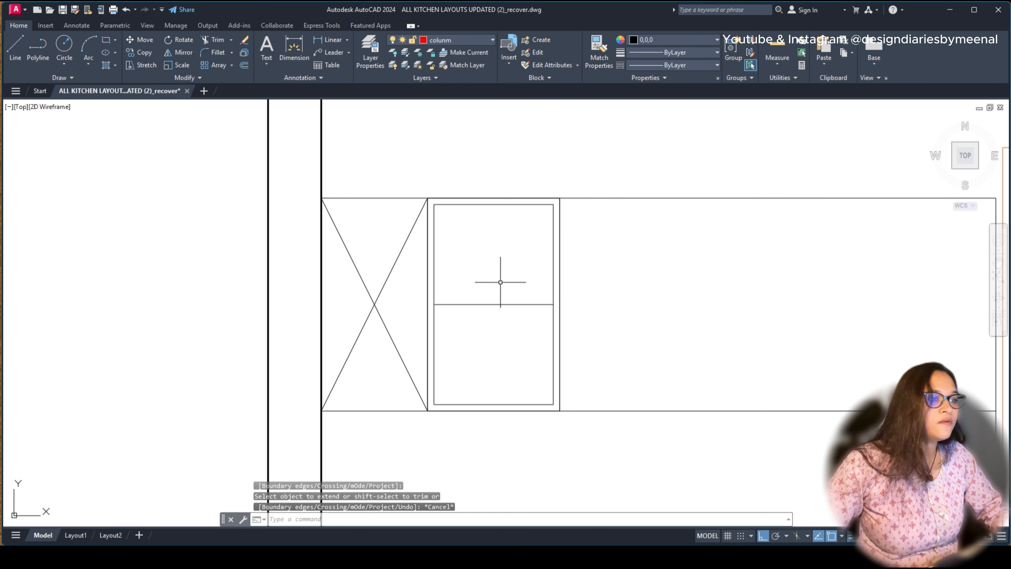
Step: Check the Midpoint setting in the list of object snap modes
click(842, 536)
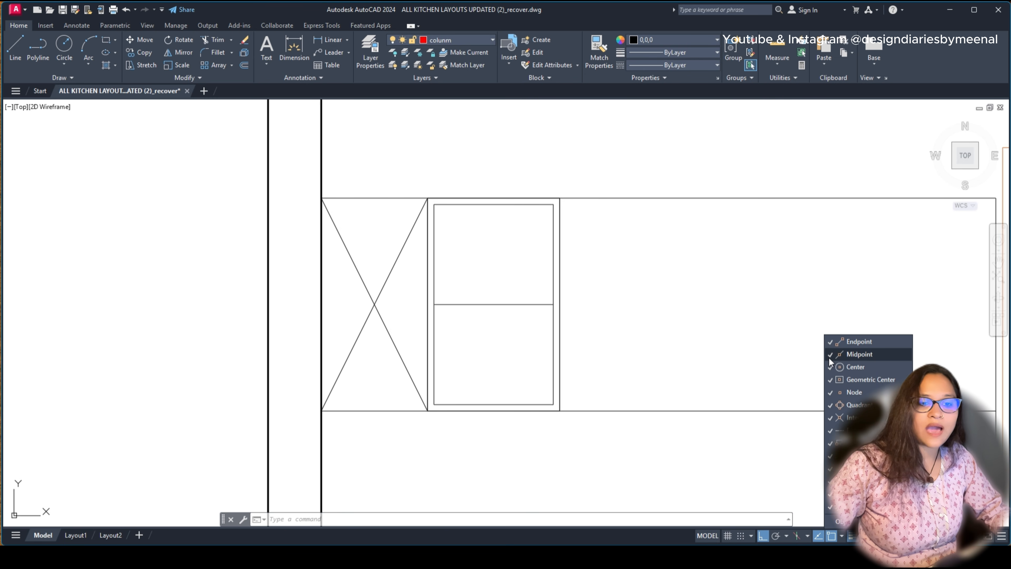
key(Escape)
key(Escape)
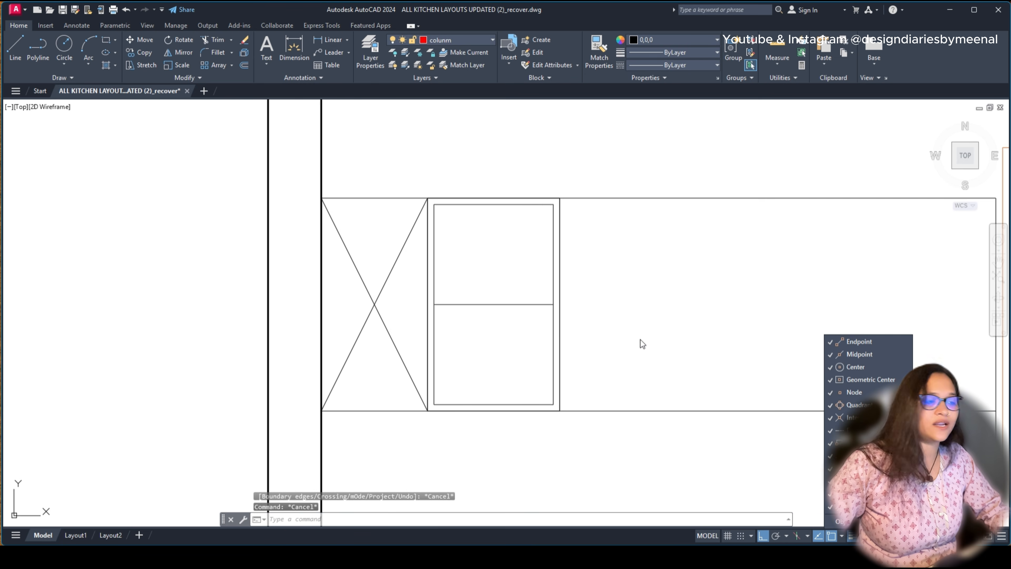
scroll(448, 303, up, 2)
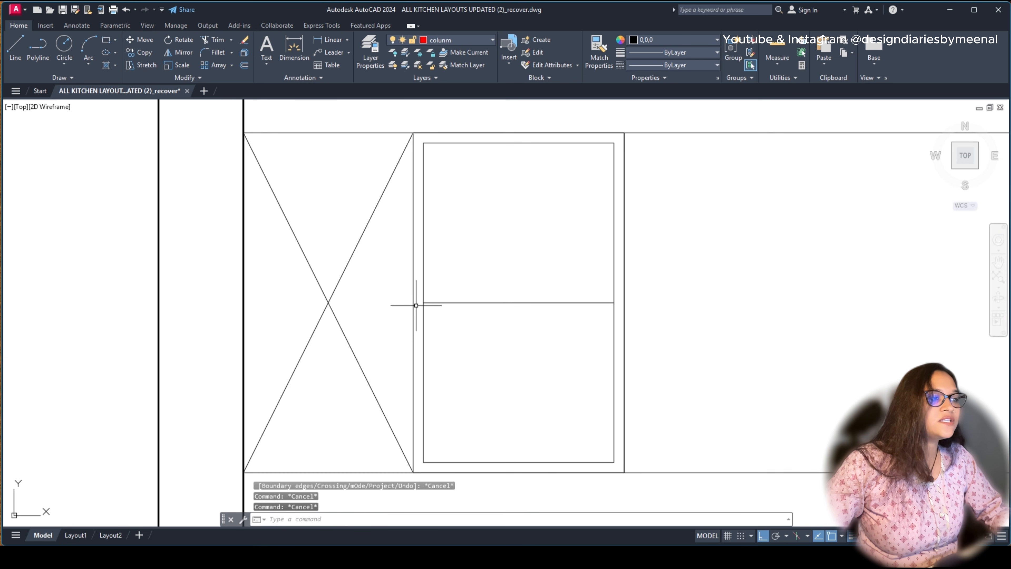
click(486, 323)
click(464, 274)
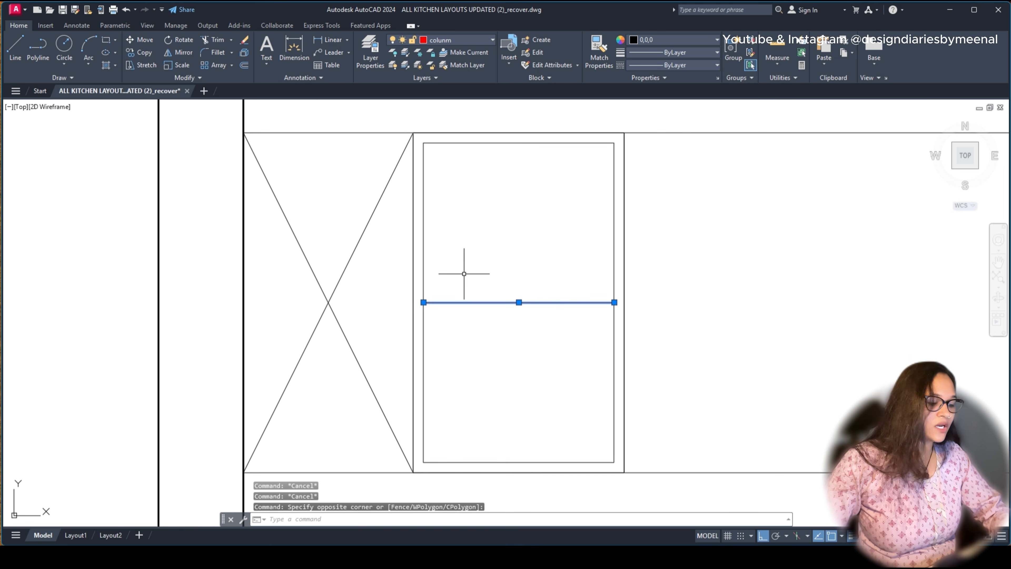
text(o)
key(Return)
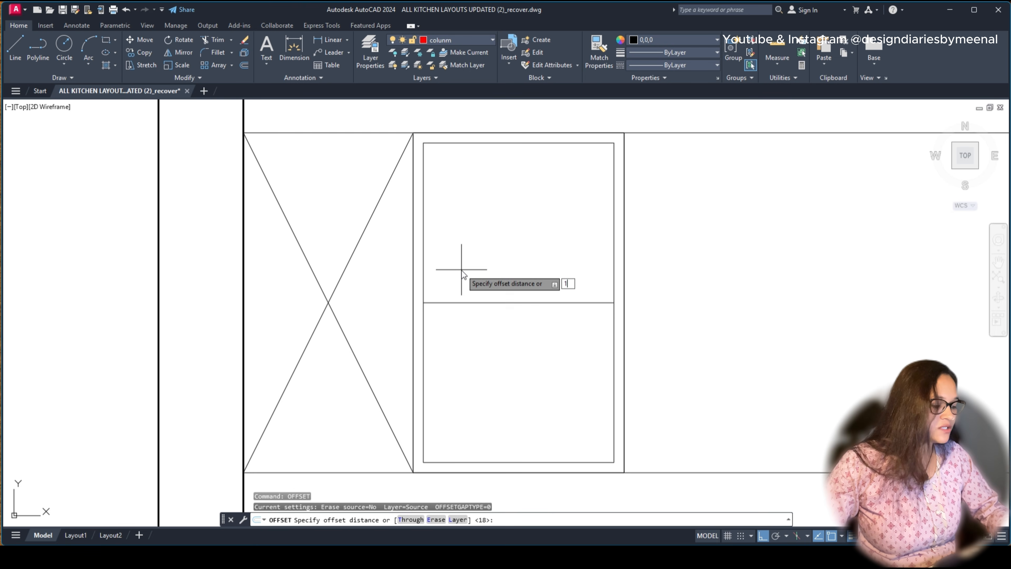
text(18)
key(Return)
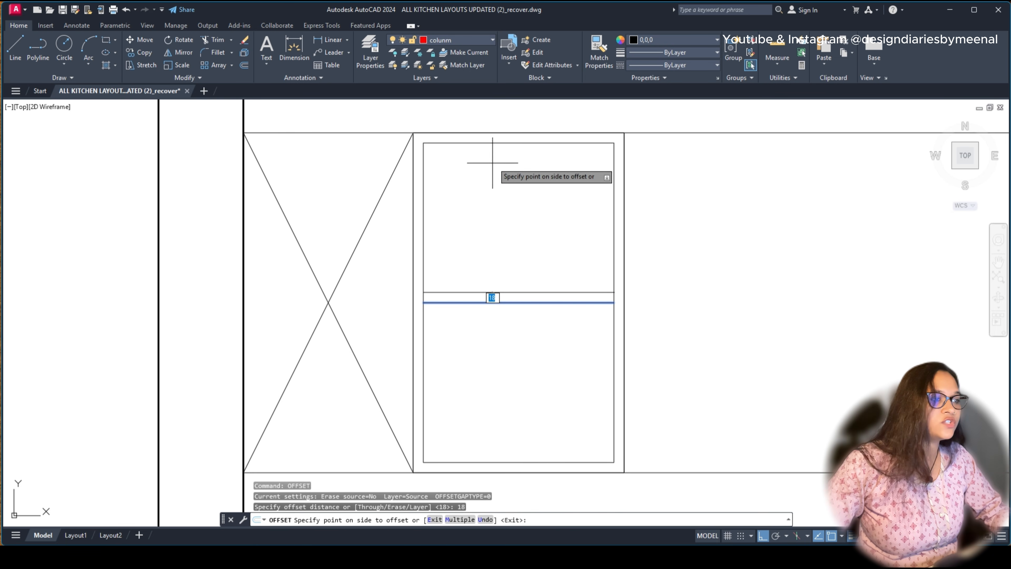
key(Escape)
Step: Offset the horizontal midline 9 upward and 9 downward to form the shelf, and erase the midline
click(501, 323)
click(481, 266)
text(o)
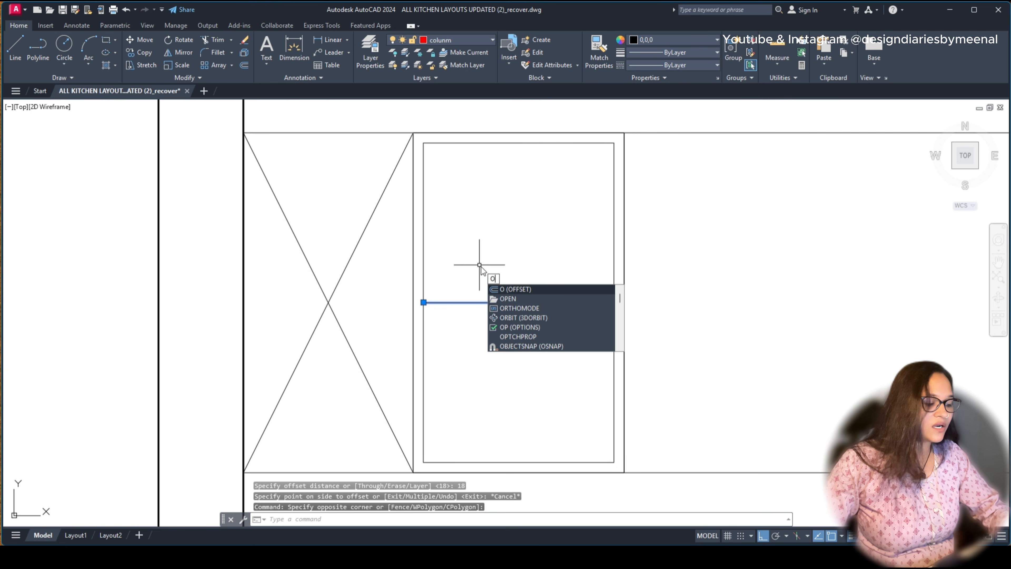
key(Return)
text(9)
key(Return)
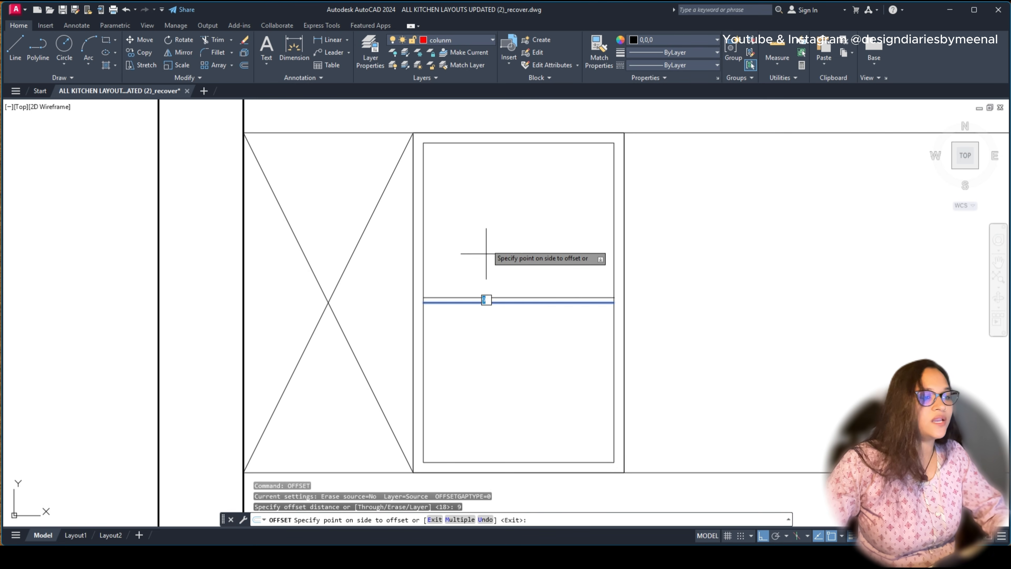
click(492, 302)
click(492, 373)
key(Escape)
click(492, 301)
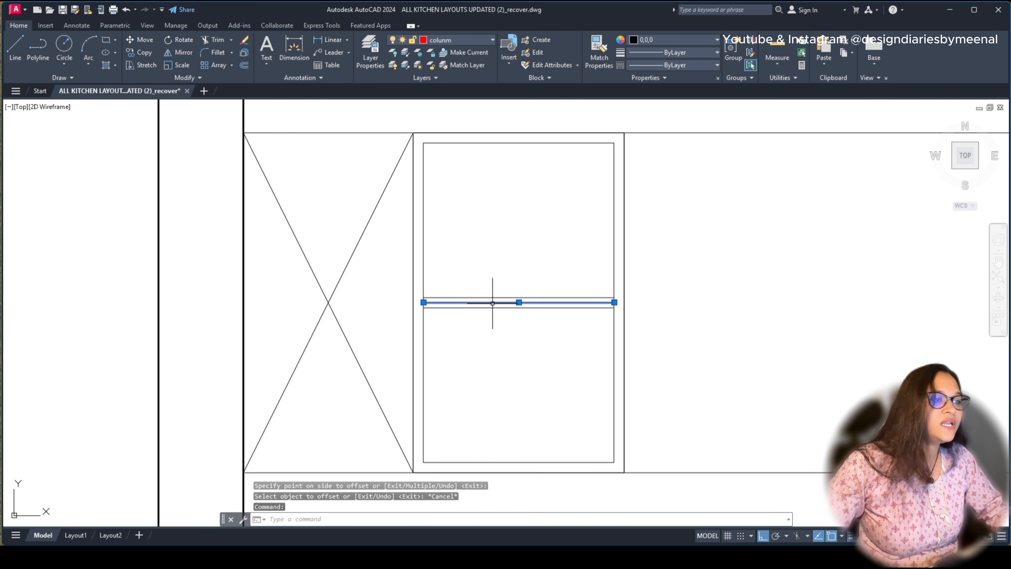
key(Delete)
Step: Trim the inner rectangle's sides between the two shelf lines
text(tr)
key(Return)
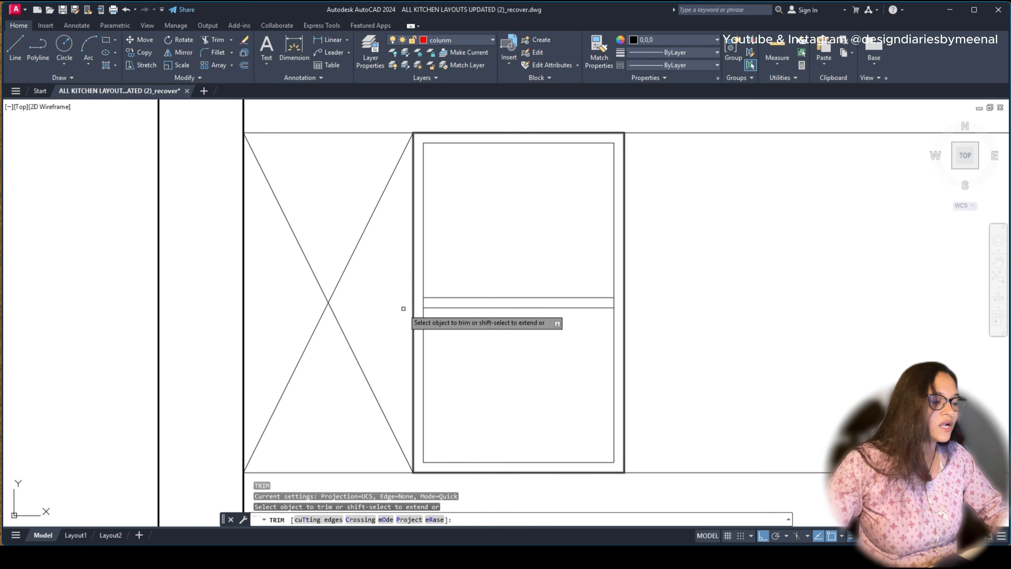
scroll(413, 307, up, 4)
click(931, 297)
click(880, 292)
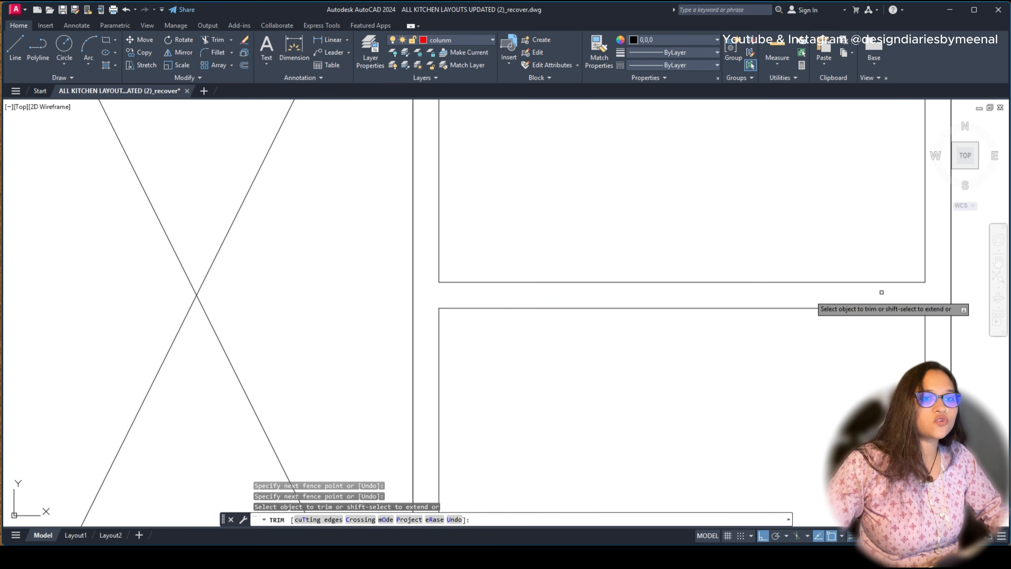
scroll(493, 322, down, 3)
middle_drag(562, 303, 429, 309)
key(Escape)
Step: Examine the wall cabinet widths and fronts in the finished Wall B elevation
scroll(428, 309, down, 5)
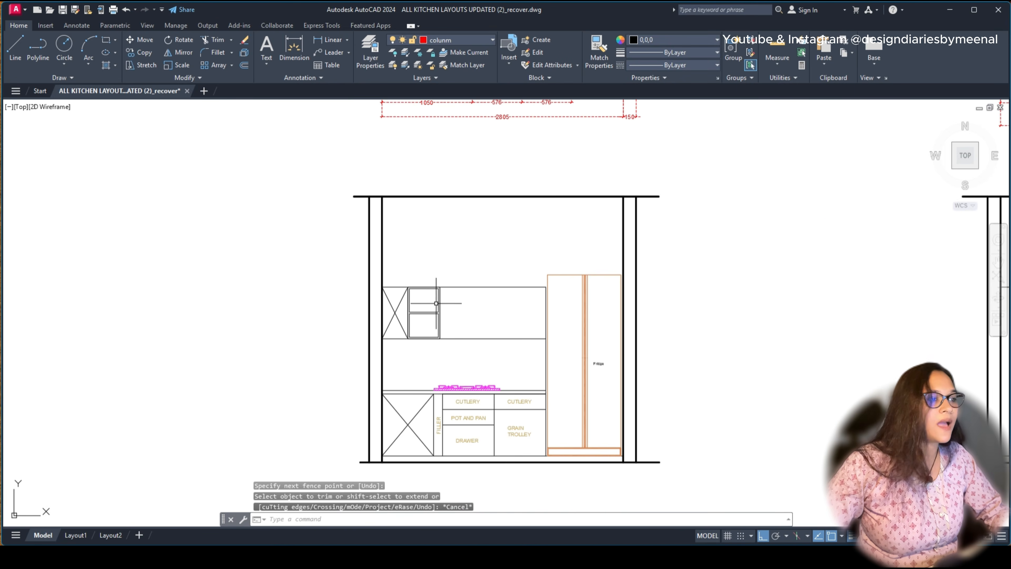
scroll(436, 303, down, 4)
middle_drag(599, 221, 520, 424)
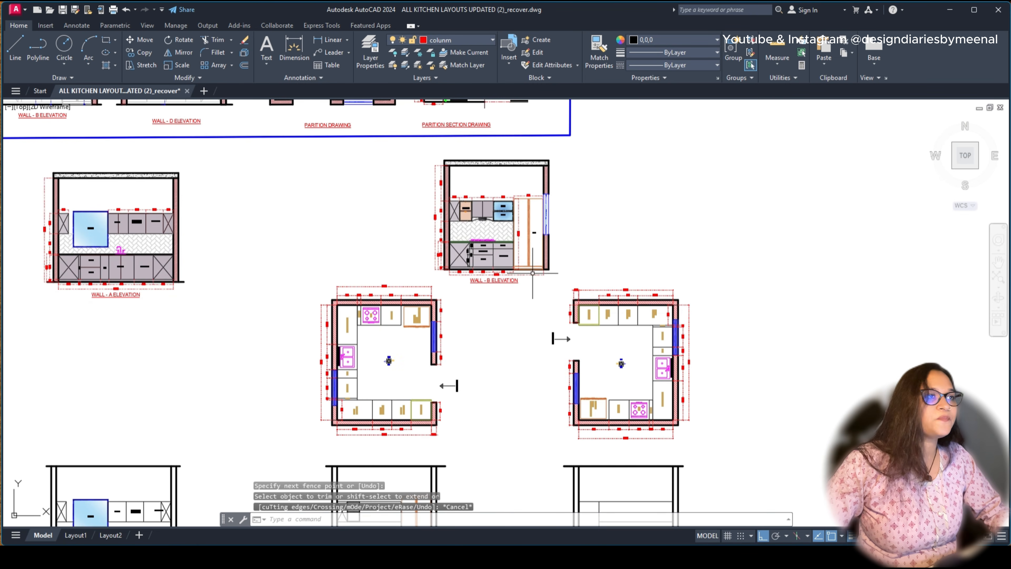
scroll(476, 209, up, 8)
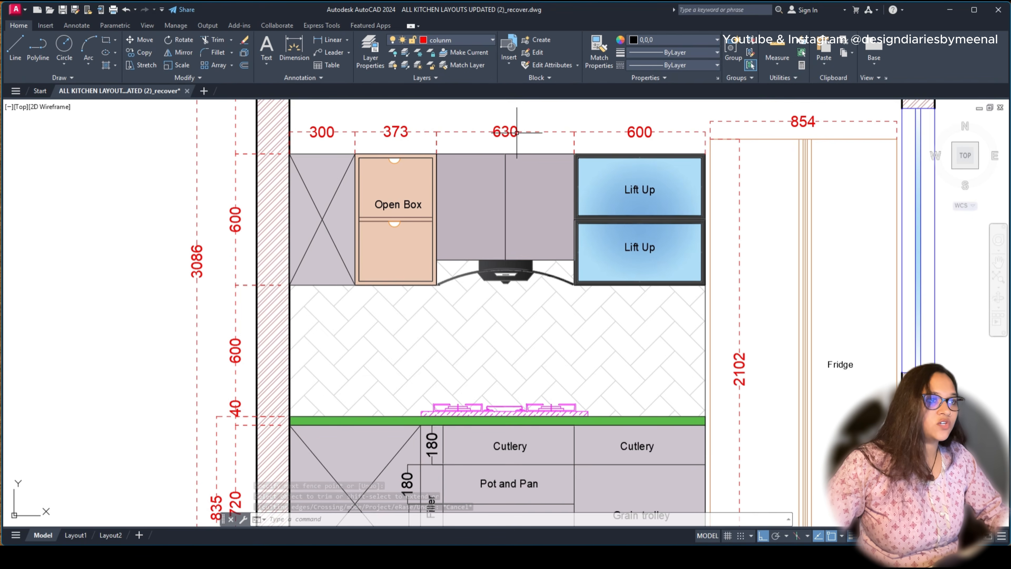
scroll(522, 138, down, 6)
middle_drag(388, 483, 622, 175)
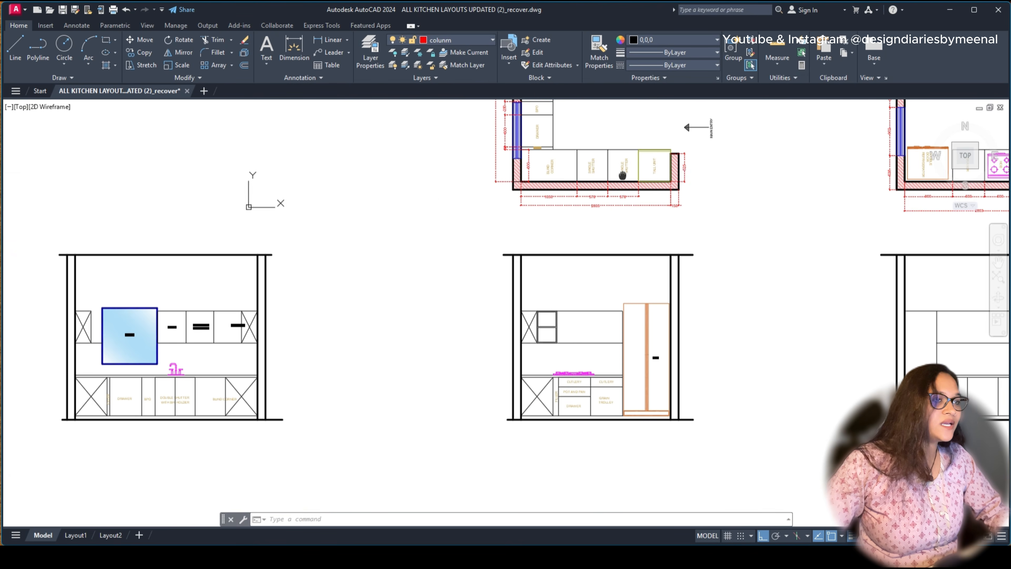
Step: Draw a vertical line 600 long down the open compartment's edge facing the undivided wall cabinet space
scroll(582, 324, up, 6)
middle_drag(583, 323, 447, 334)
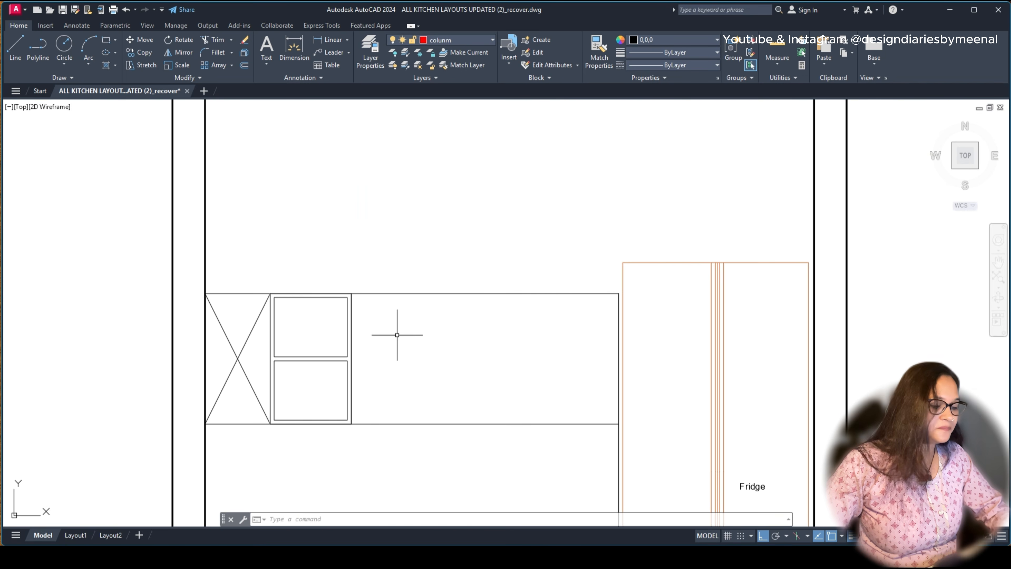
key(l)
key(Return)
click(352, 294)
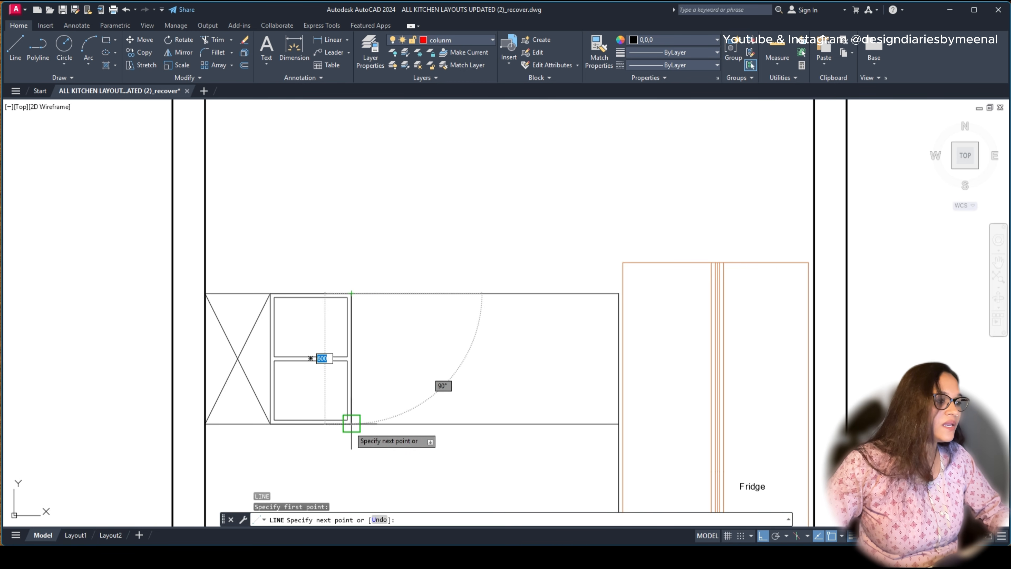
Step: Offset the vertical line along the open-shelf unit's right edge 630 to the right within the upper cabinet row
key(Escape)
click(350, 386)
key(Return)
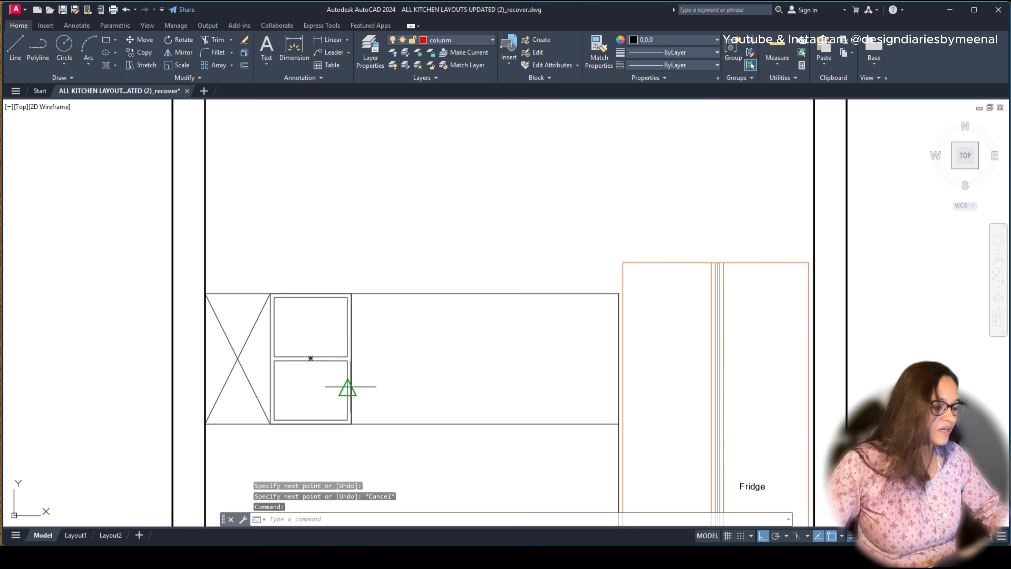
text(630)
key(Return)
click(350, 387)
click(494, 351)
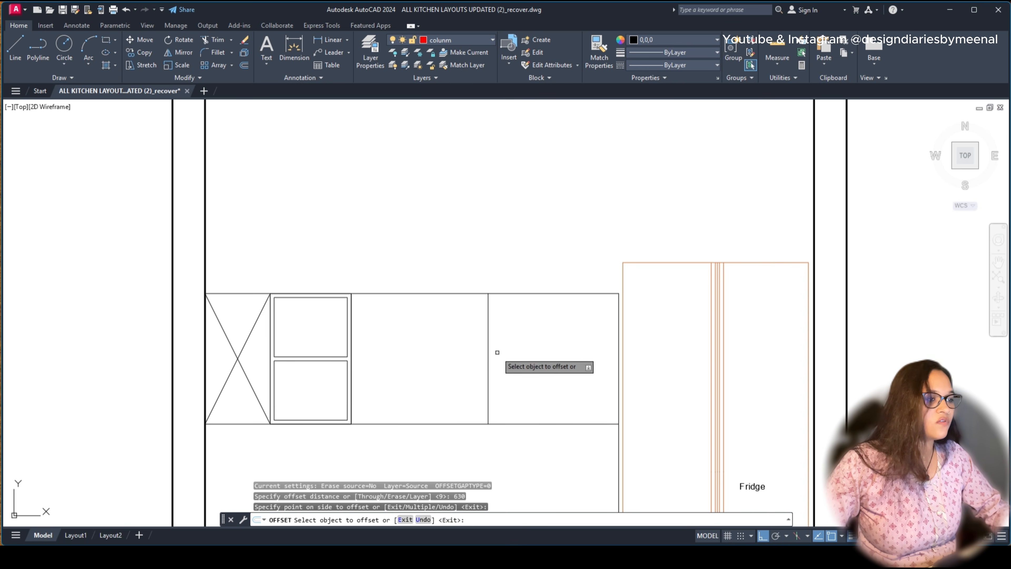
middle_drag(494, 350, 426, 350)
key(Return)
key(Return)
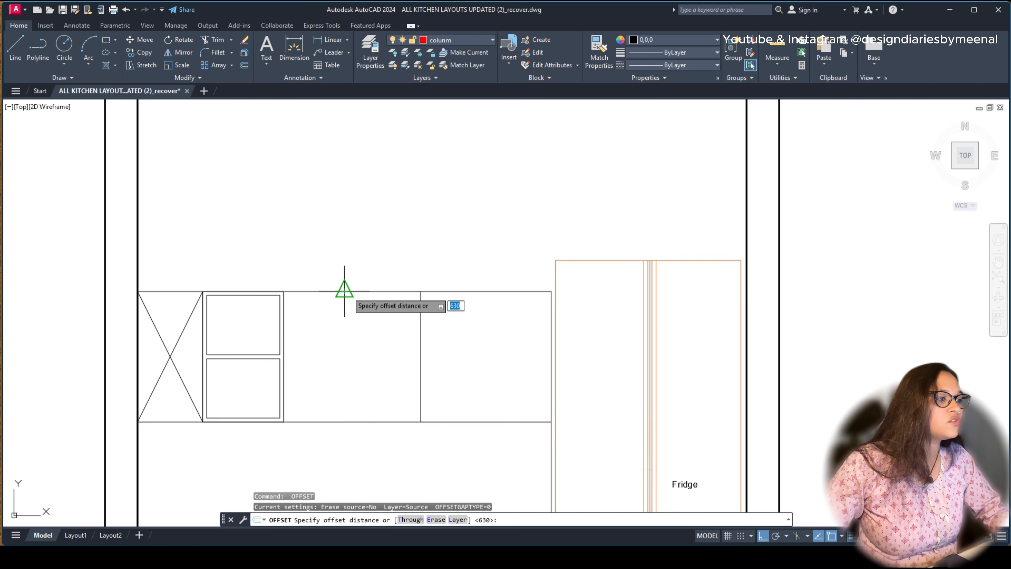
key(Escape)
text(l)
key(Return)
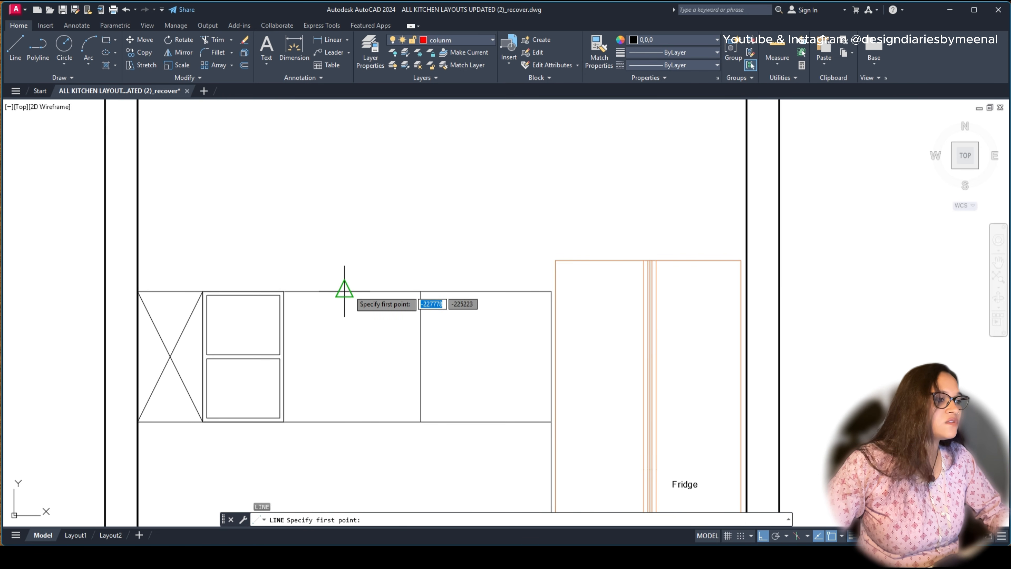
click(344, 291)
key(Escape)
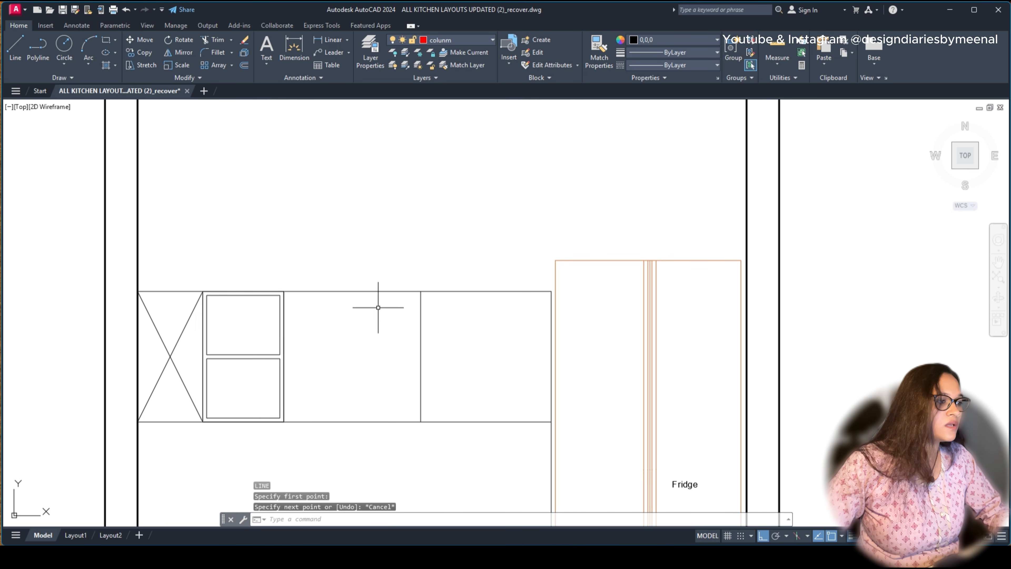
Step: Draw a line along the top of the 630-wide cabinet and divide the cabinet with a vertical line at its midpoint
key(Return)
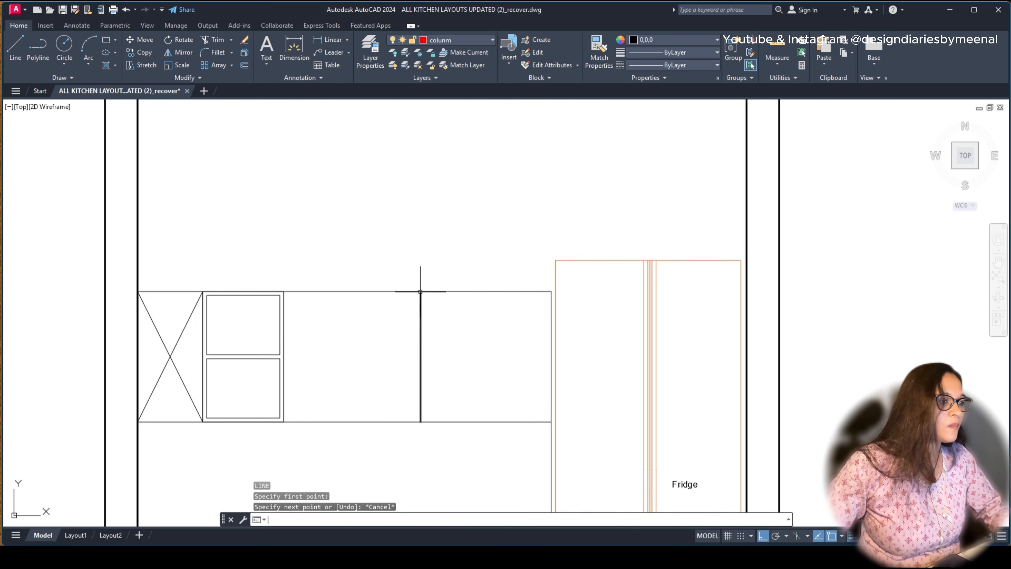
click(421, 292)
key(Escape)
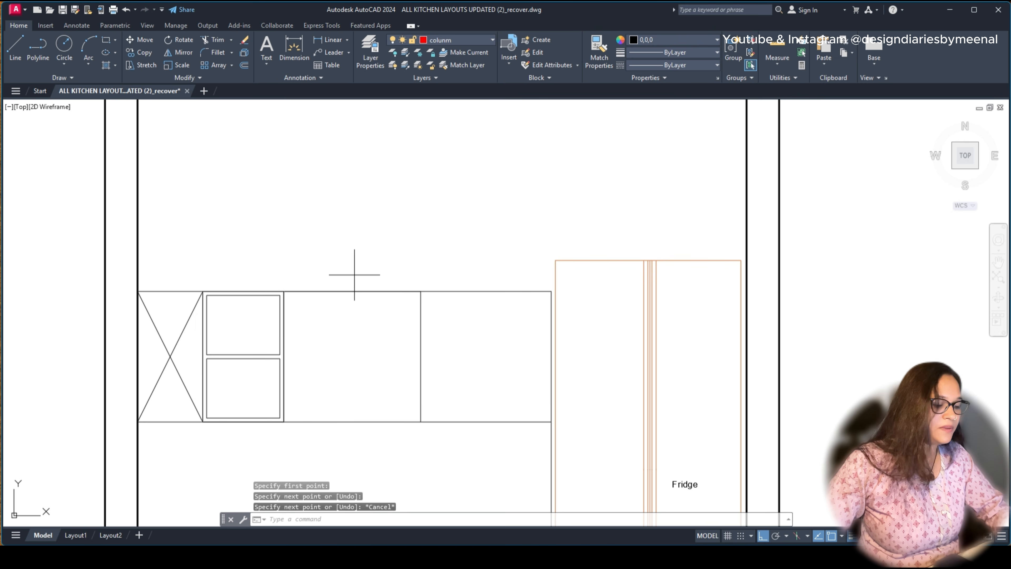
key(Return)
click(353, 292)
click(352, 421)
key(Escape)
Step: Examine the finished Wall - B elevation and compare its upper cabinet arrangement with the new elevations
scroll(429, 276, down, 6)
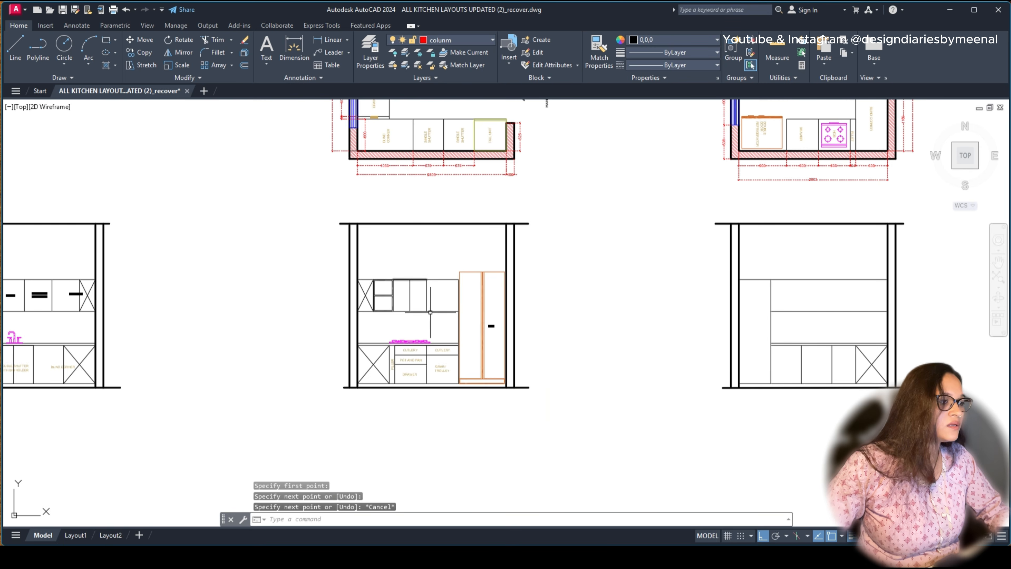
middle_drag(441, 239, 411, 391)
middle_drag(523, 164, 380, 313)
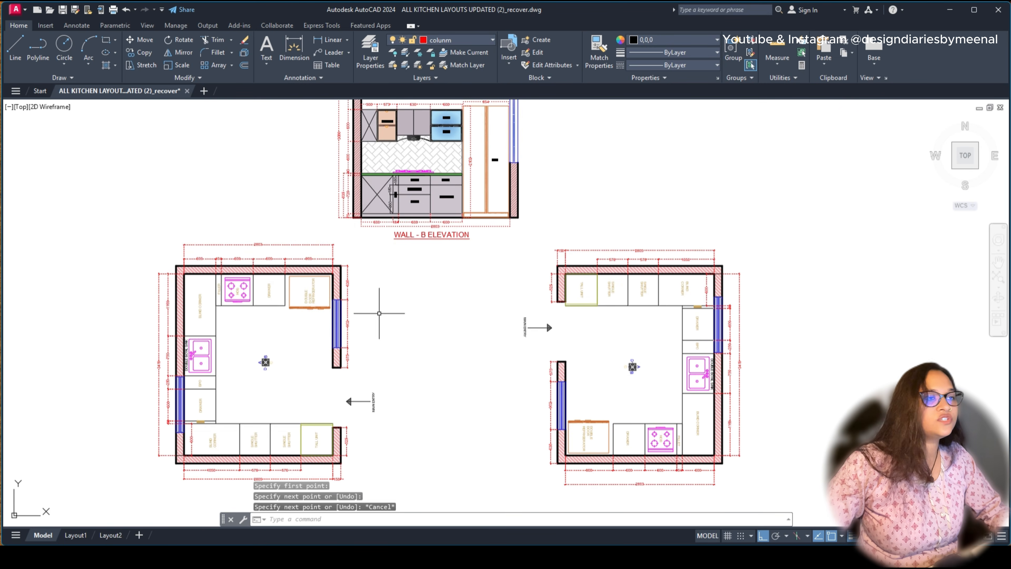
middle_drag(476, 132, 478, 199)
scroll(433, 169, up, 4)
scroll(441, 184, up, 2)
scroll(512, 162, down, 8)
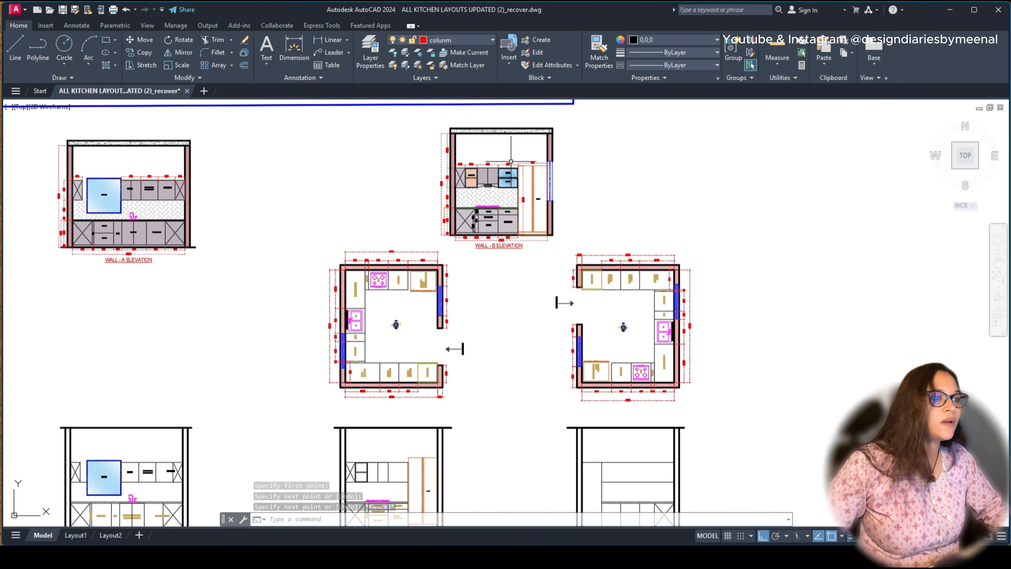
mouse_move(446, 375)
middle_down()
mouse_move(445, 315)
mouse_move(475, 171)
middle_up()
mouse_move(155, 259)
middle_down()
mouse_move(245, 280)
mouse_move(385, 285)
middle_up()
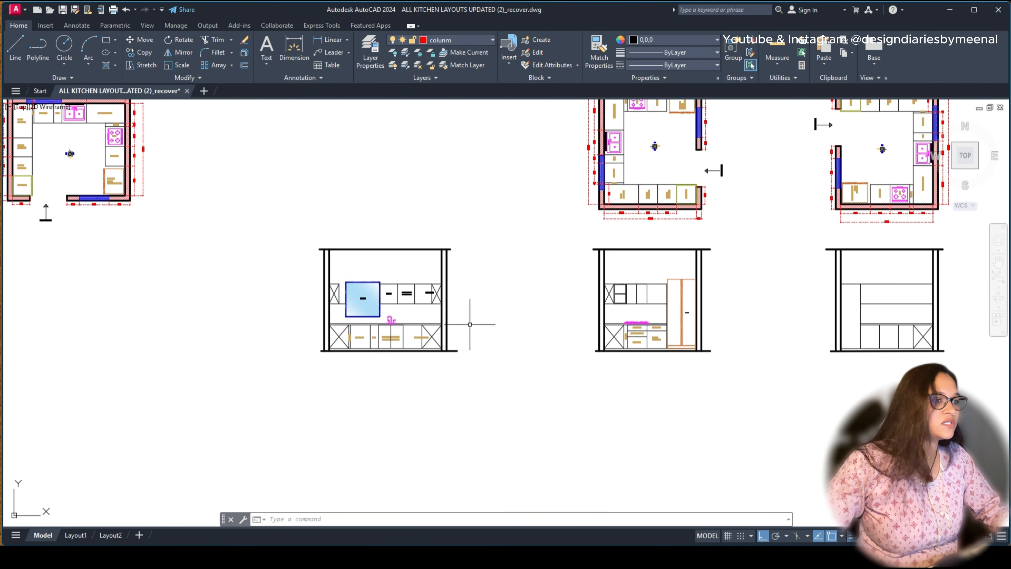
Step: Draw a horizontal line from the midpoint of the divider in the cabinet beside the fridge and extend it to the cabinet's right edge
scroll(503, 302, up, 2)
middle_drag(754, 291, 416, 329)
scroll(434, 323, up, 8)
middle_drag(259, 324, 361, 324)
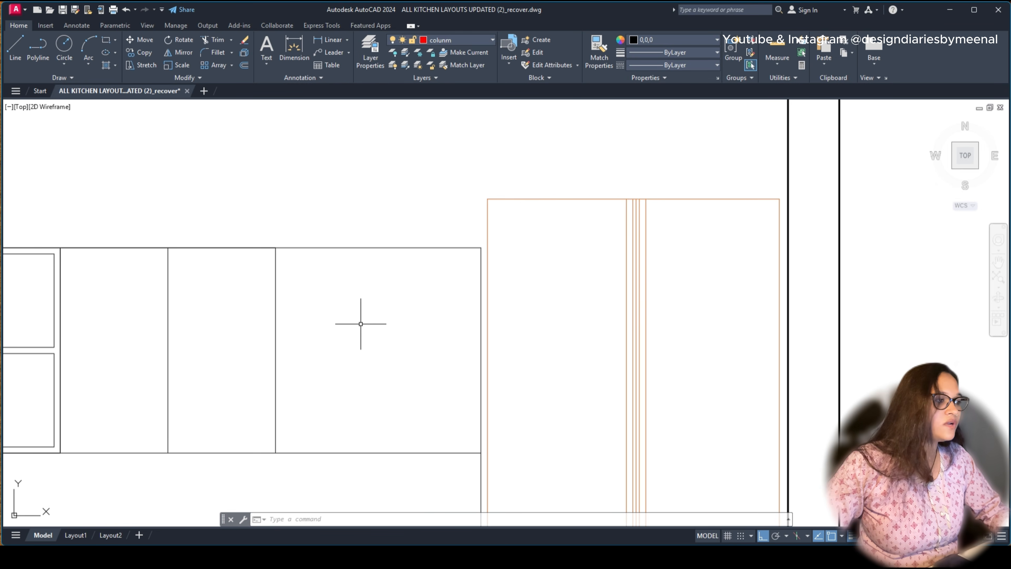
text(l)
key(Return)
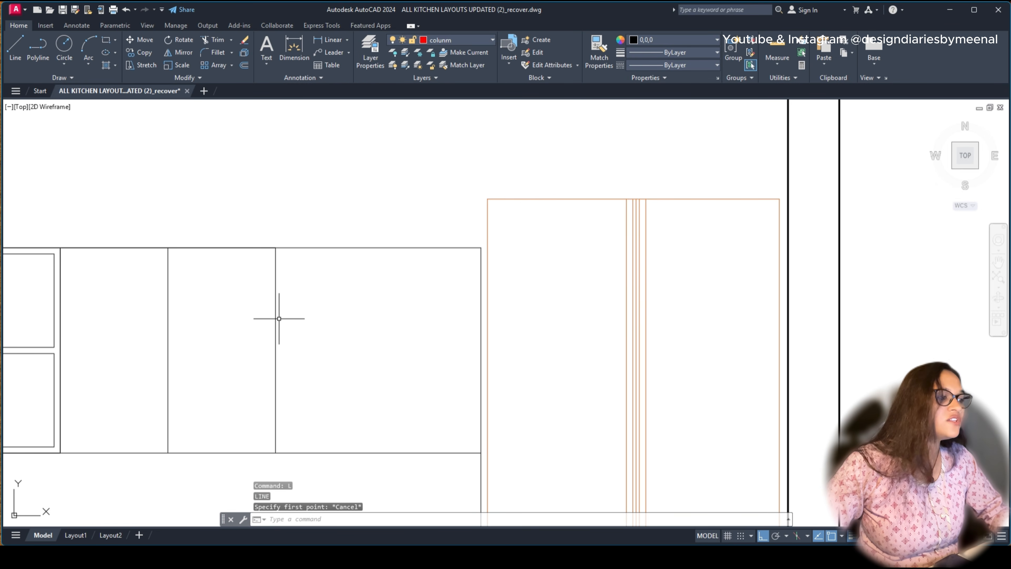
click(276, 350)
click(350, 350)
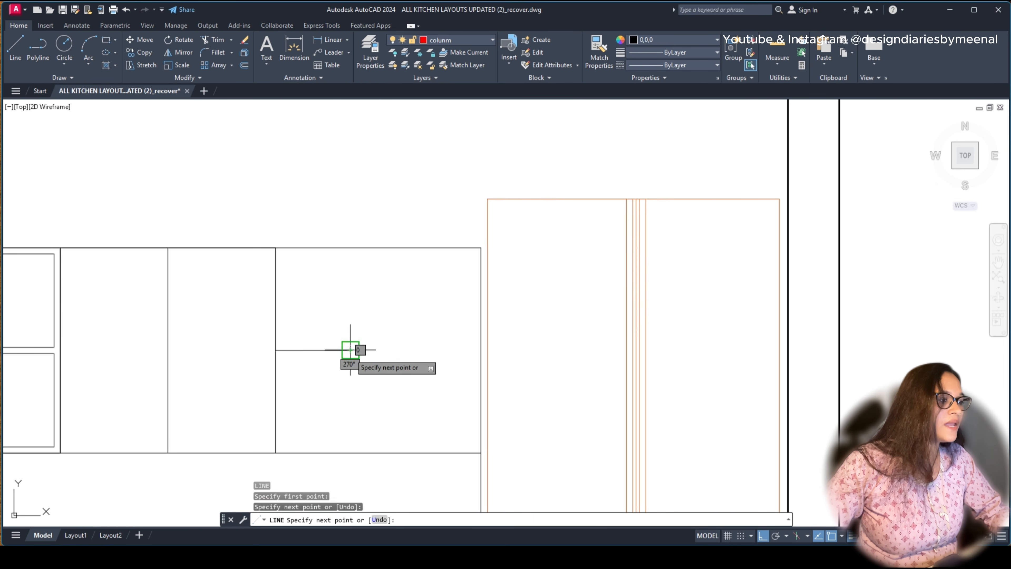
key(Escape)
text(ex)
key(Return)
click(315, 350)
key(Escape)
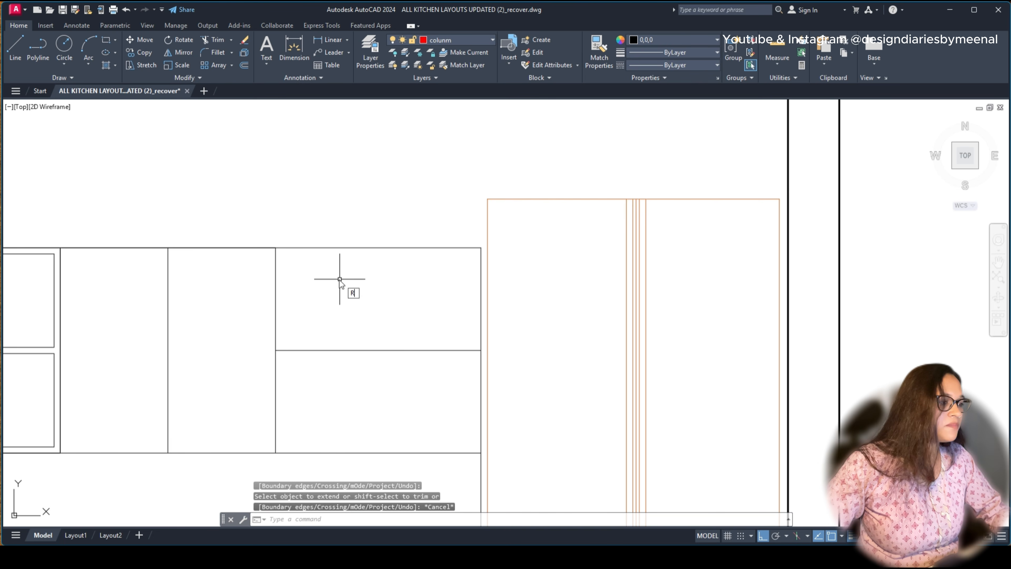
Step: Draw a rectangle over the upper compartment of the cabinet beside the fridge
key(Return)
click(276, 248)
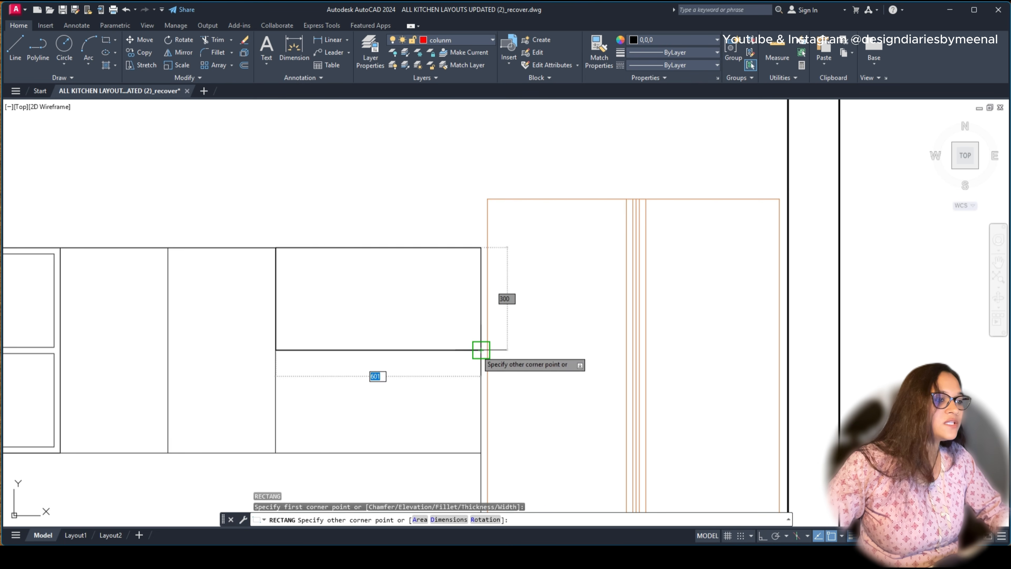
key(Escape)
Step: Offset the upper compartment's rectangle 18 inward to form the shutter frame
click(276, 284)
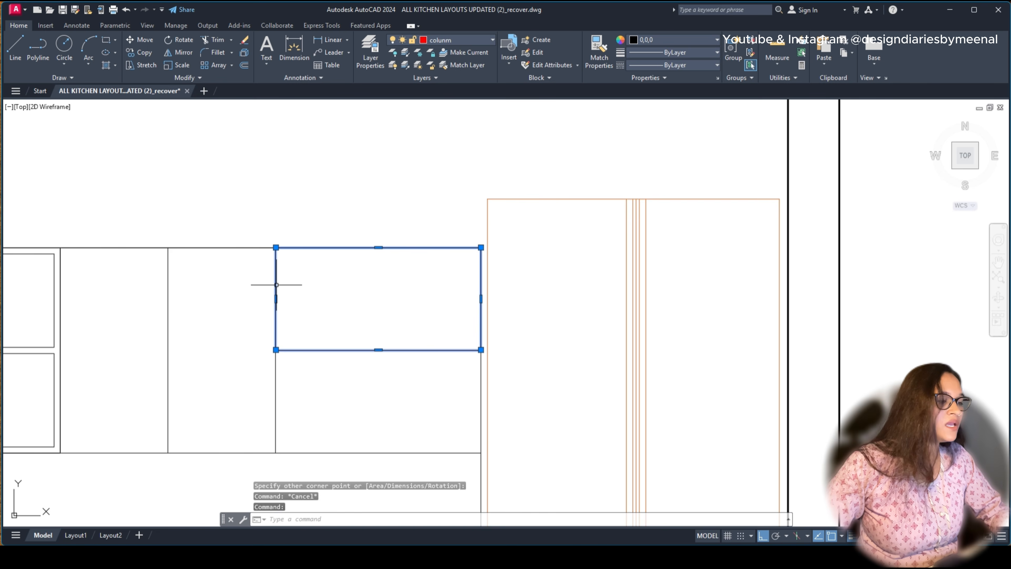
text(o)
key(Return)
text(18)
key(Return)
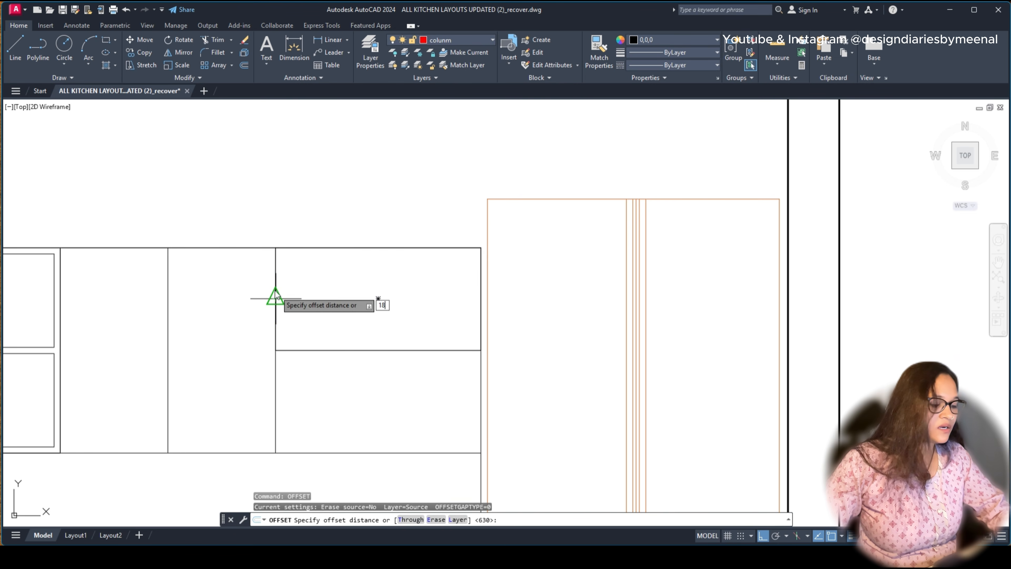
click(277, 291)
click(358, 307)
key(Escape)
click(280, 294)
key(Escape)
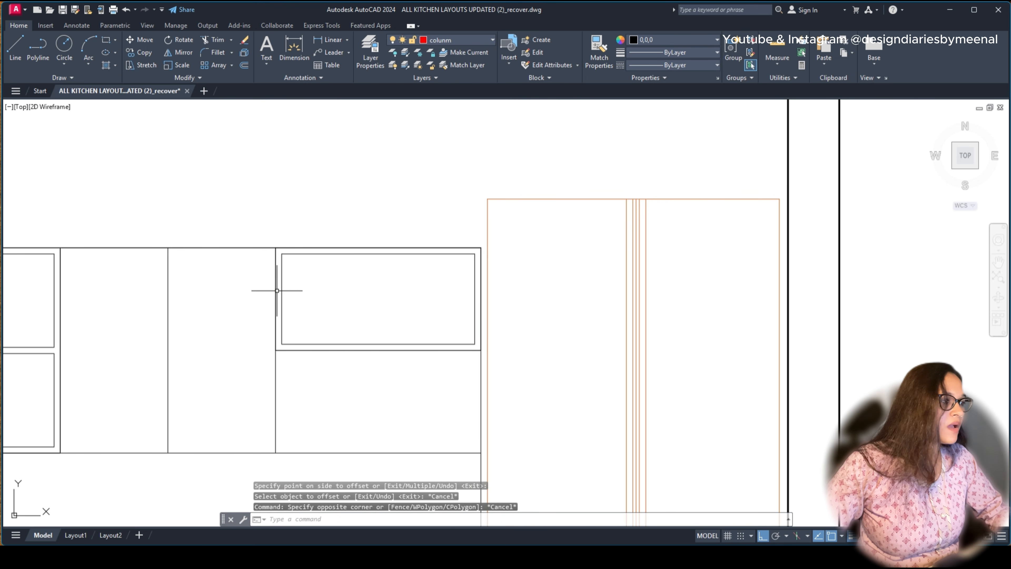
click(275, 289)
click(282, 289)
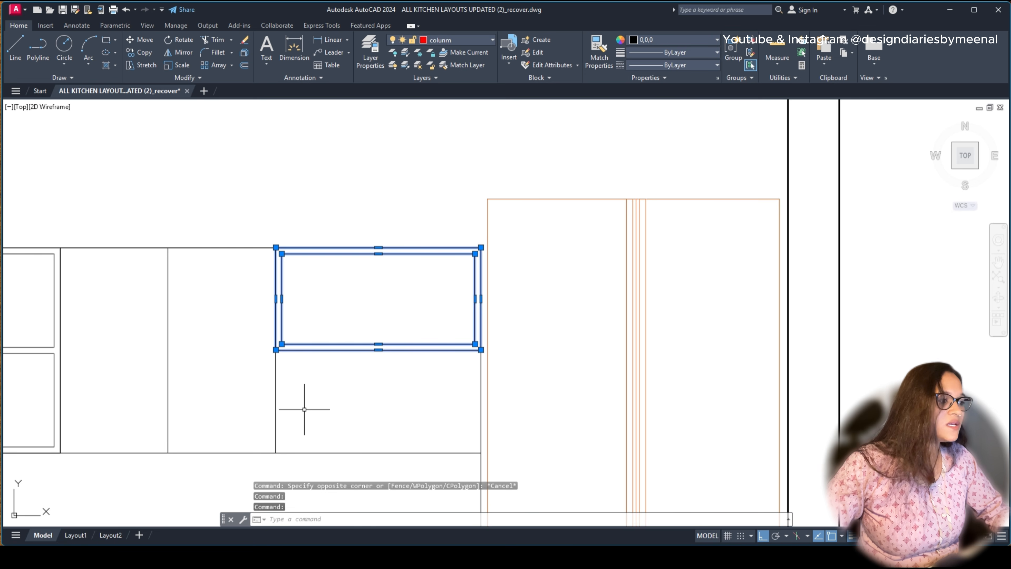
text(cpo)
key(Return)
key(Escape)
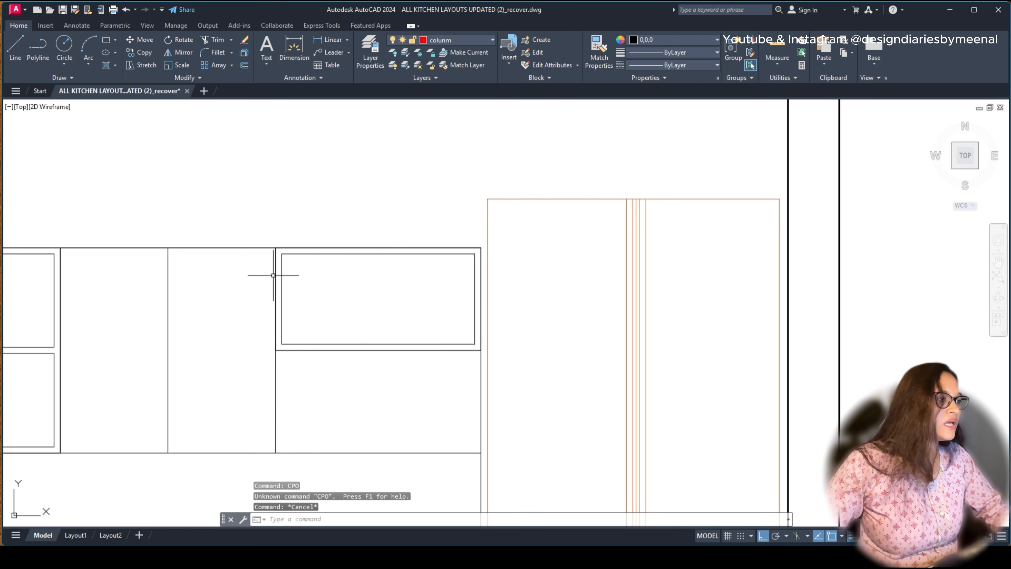
Step: Copy both frame rectangles from the upper compartment's top-left corner down to the lower compartment
click(281, 281)
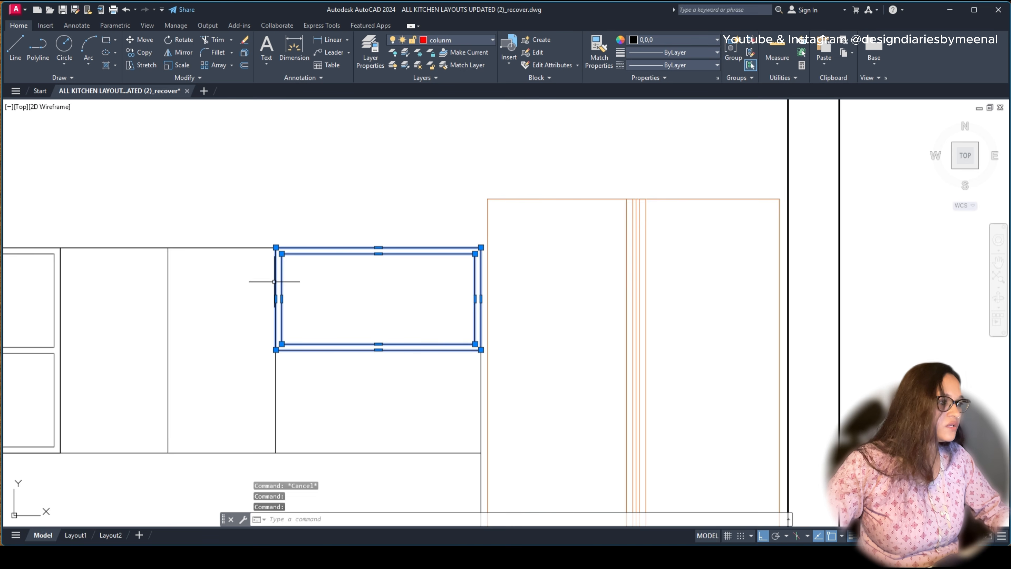
text(co)
key(Return)
click(276, 248)
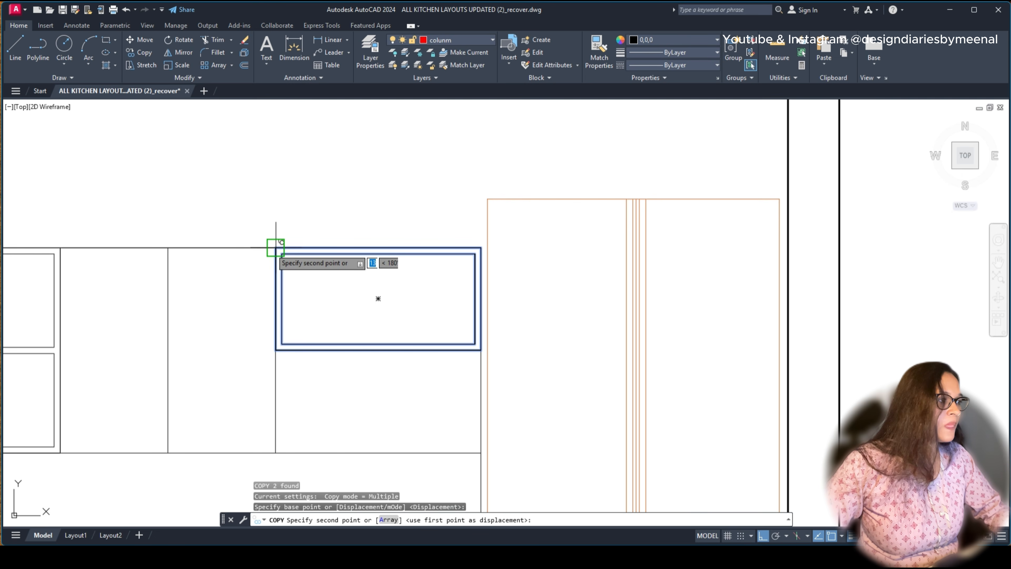
click(276, 350)
key(Escape)
Step: Measure the height from the bottom of the chimney cabinet to the bottom of the open box in the finished Wall - B elevation
scroll(393, 320, down, 5)
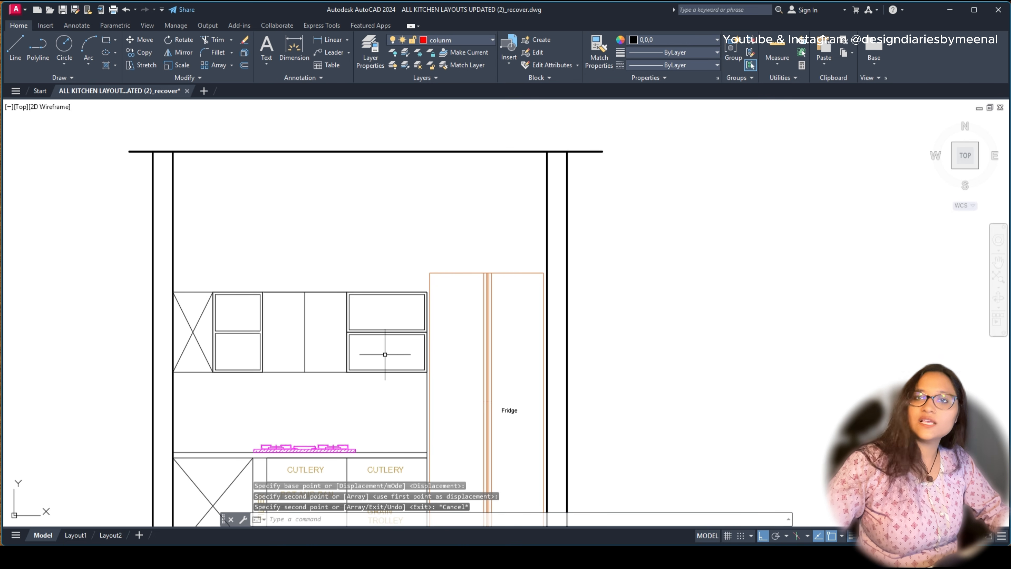
scroll(385, 354, down, 5)
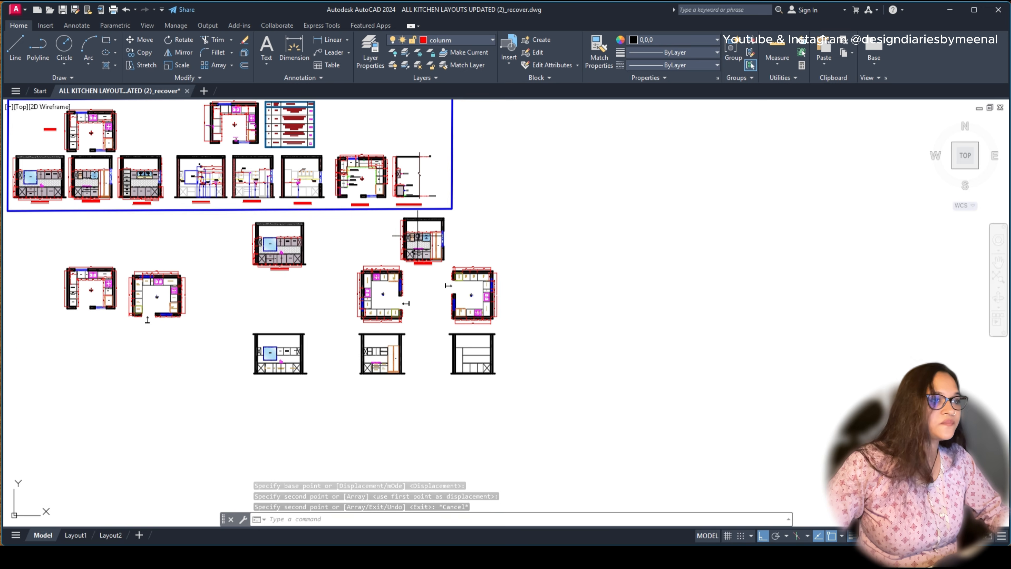
scroll(418, 255, up, 6)
scroll(418, 254, up, 6)
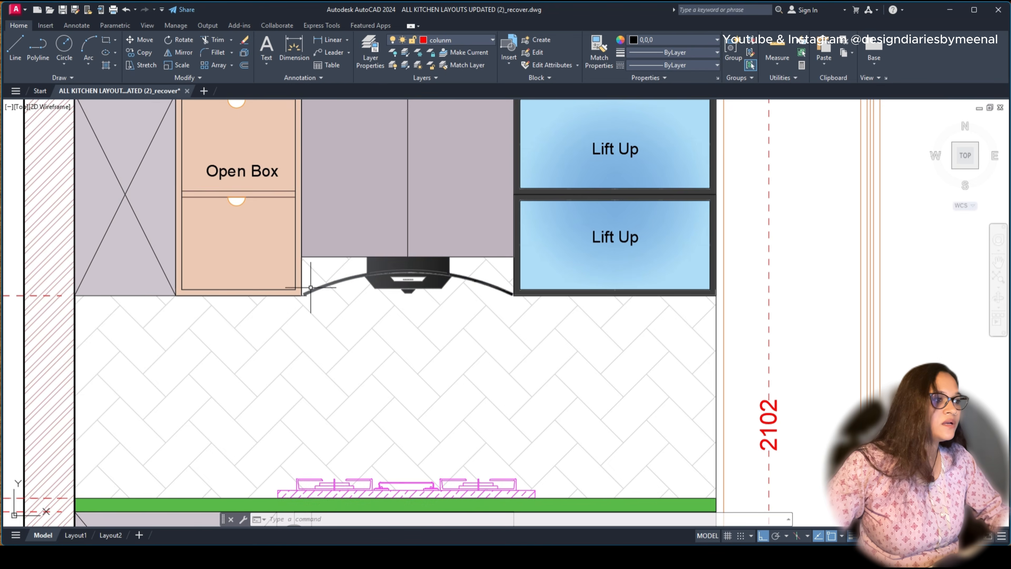
scroll(305, 295, up, 3)
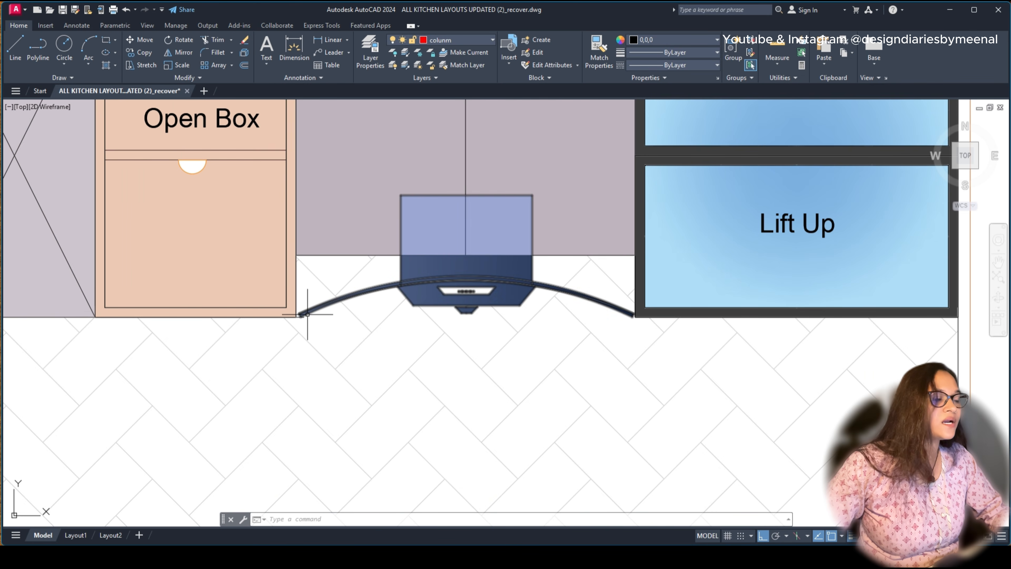
scroll(306, 315, down, 4)
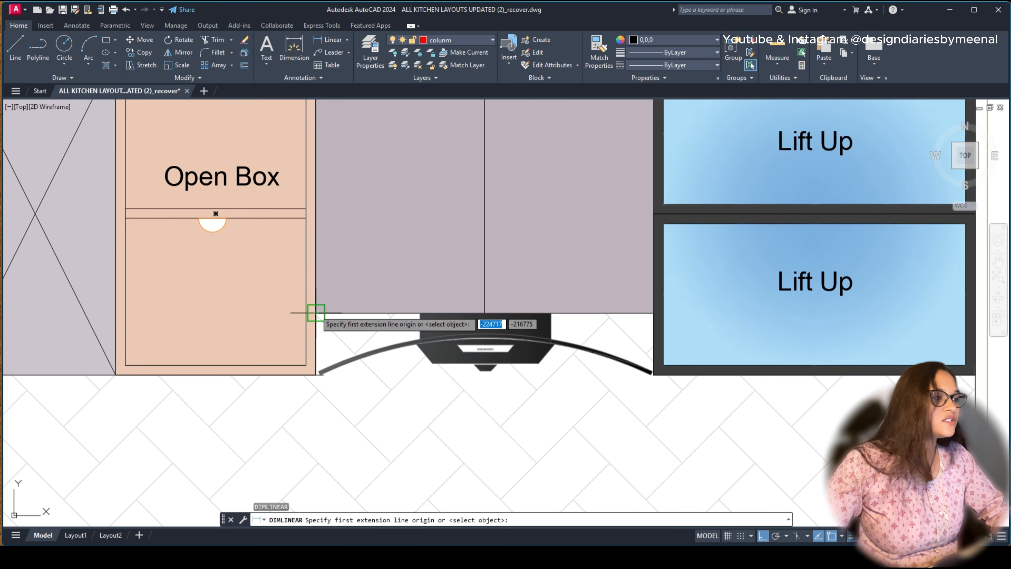
click(316, 313)
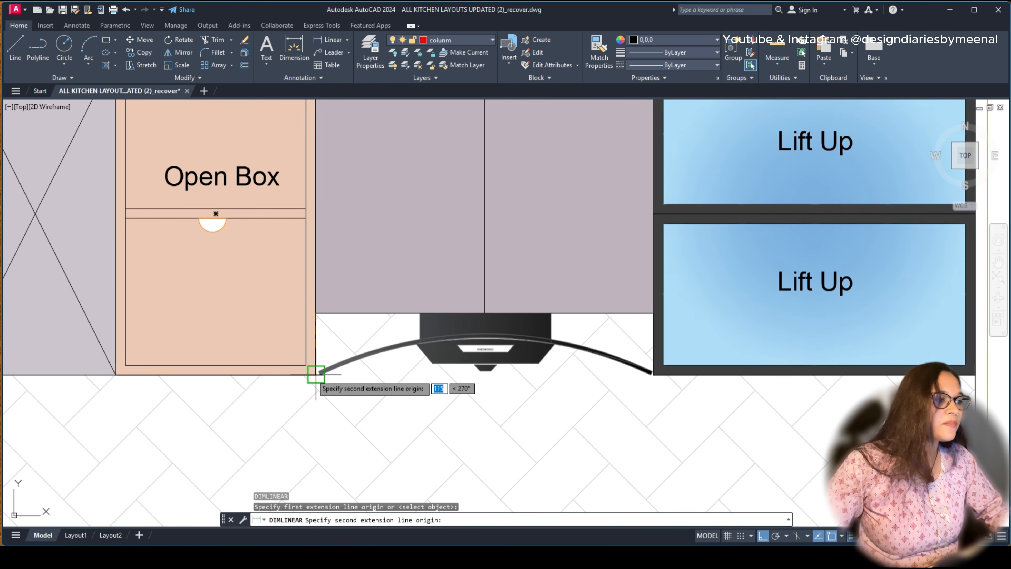
click(316, 375)
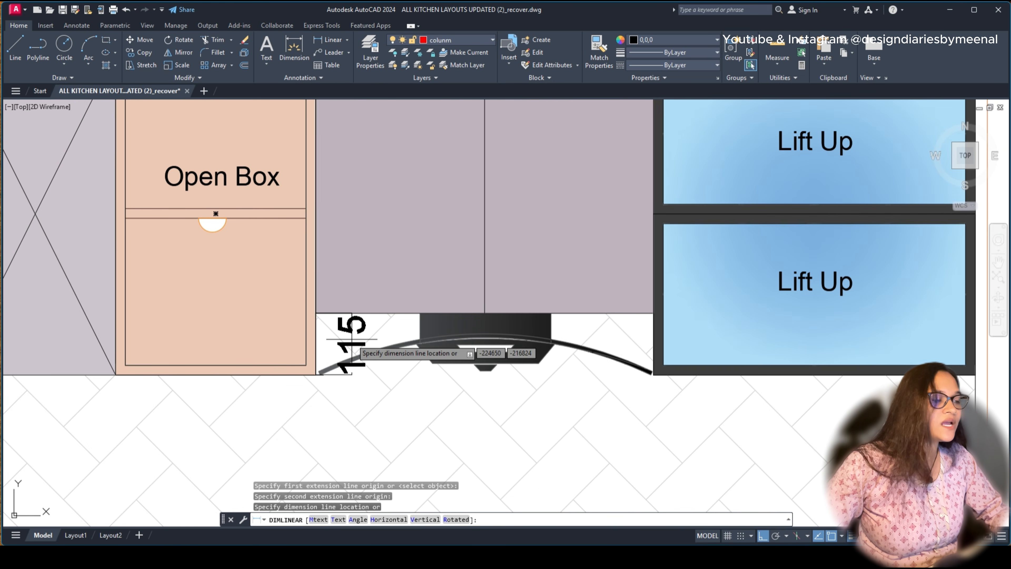
key(Escape)
text(c)
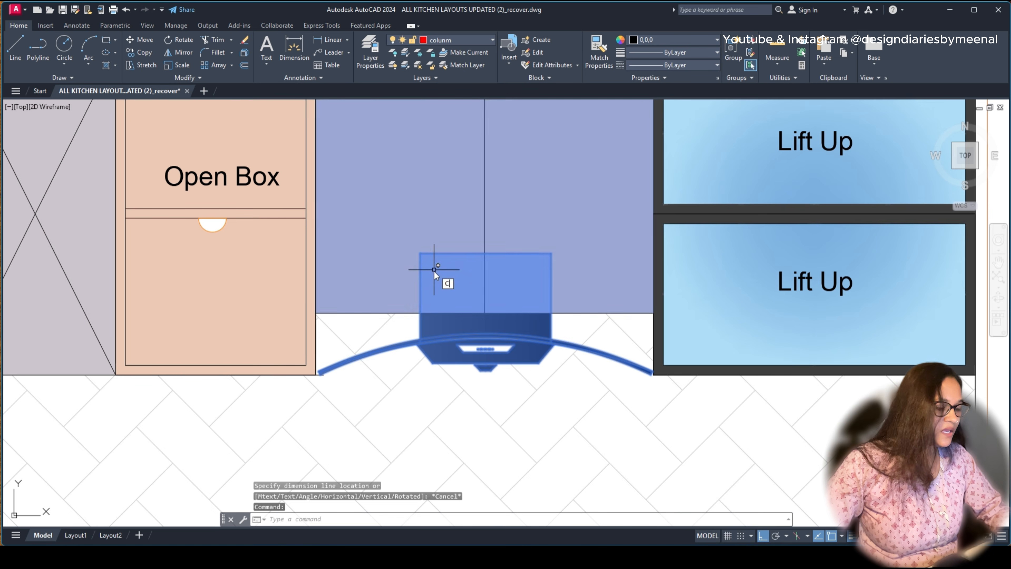
text(o)
key(Return)
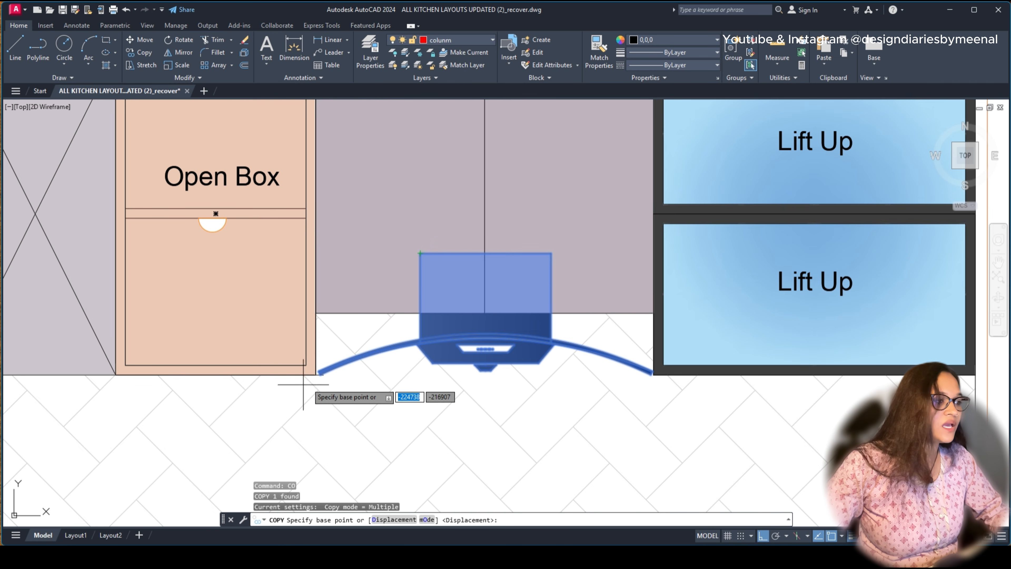
scroll(308, 376, up, 5)
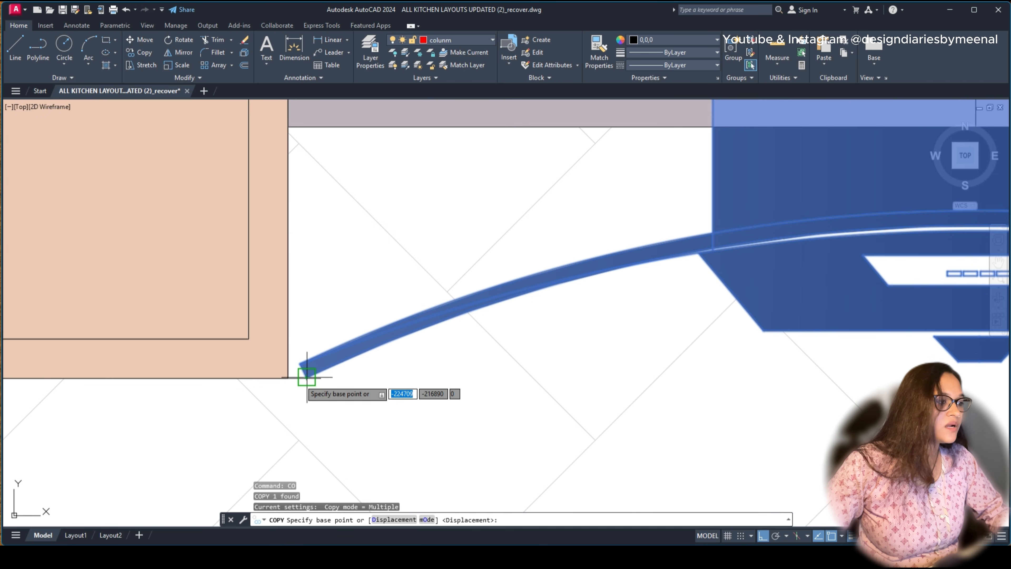
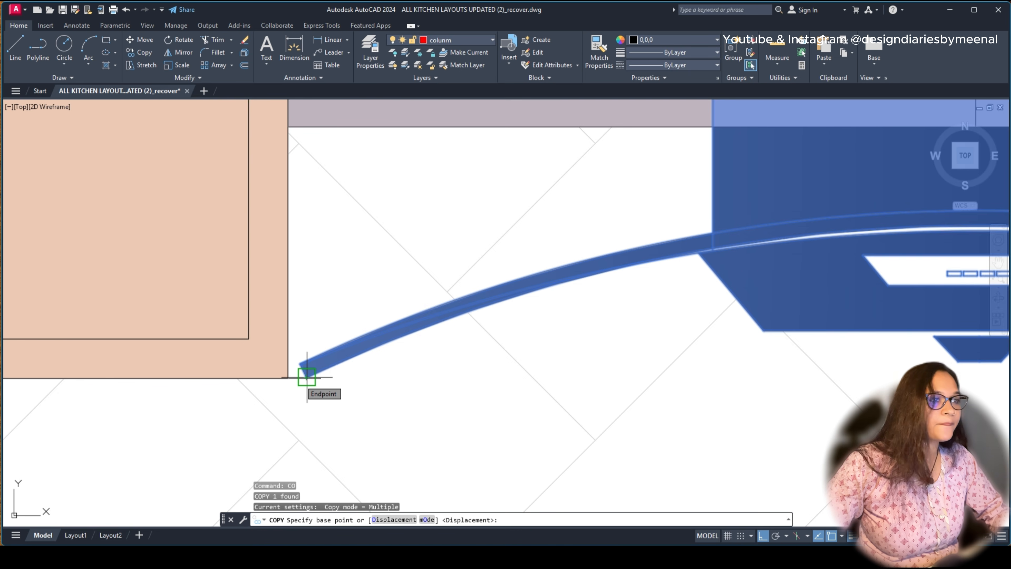
key(Escape)
scroll(308, 377, down, 8)
scroll(389, 345, up, 2)
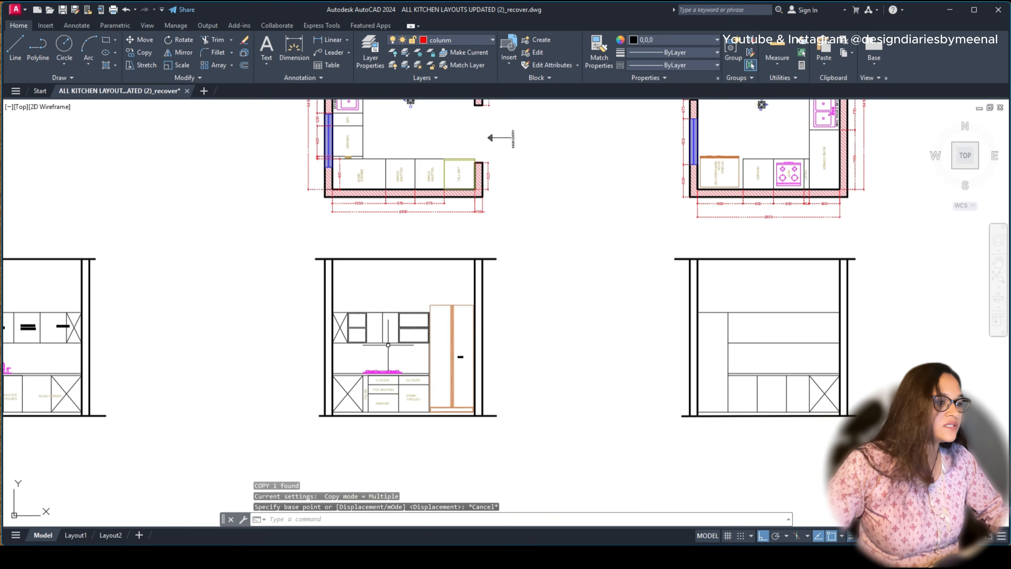
Step: Draw a line across the bottom of the chimney cabinet, between the open box and the lift-up unit
scroll(388, 345, up, 6)
text(l)
key(Return)
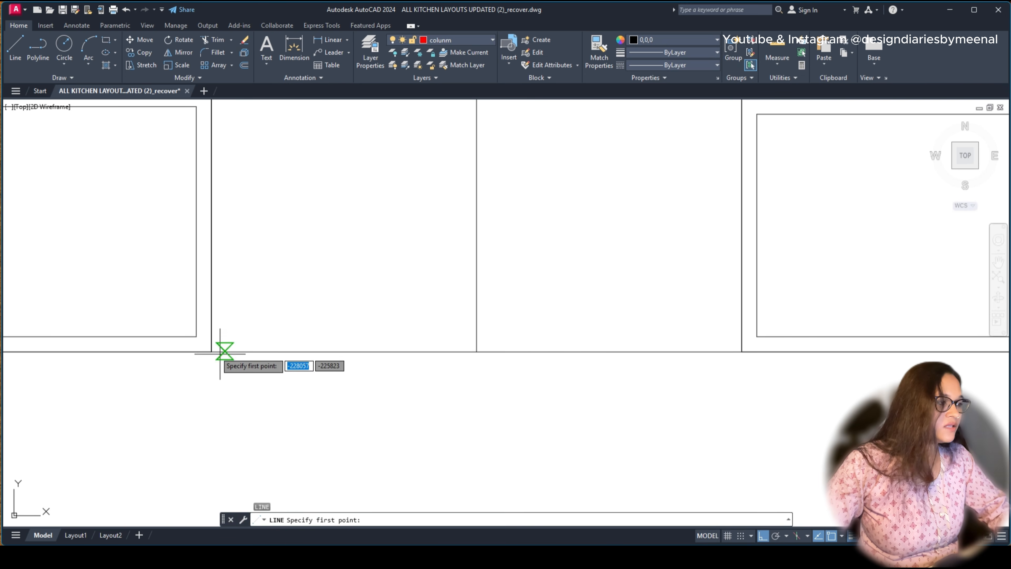
click(212, 351)
click(742, 352)
key(Escape)
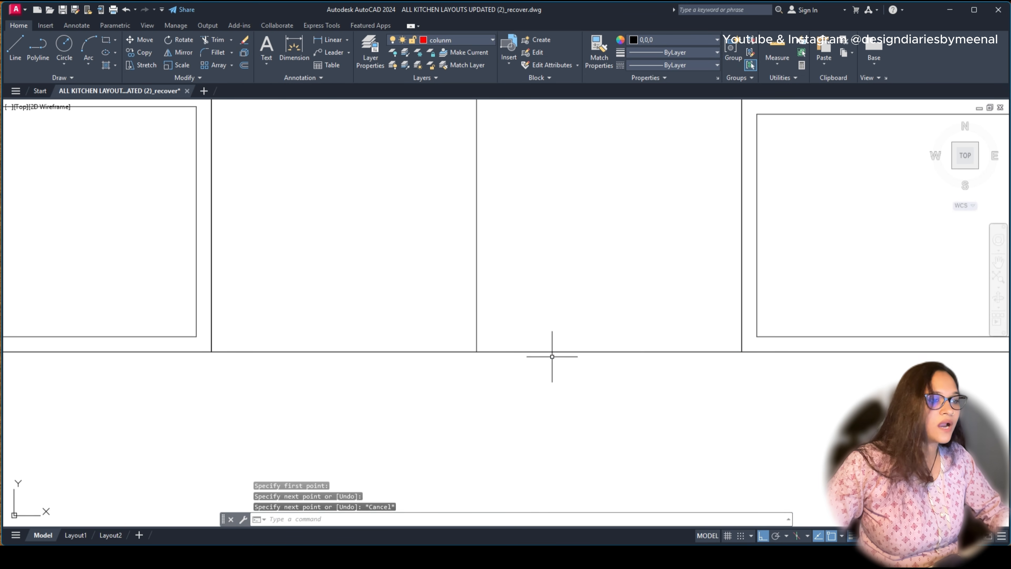
Step: Offset the chimney cabinet's bottom line 115 upward
click(553, 353)
text(o)
key(Return)
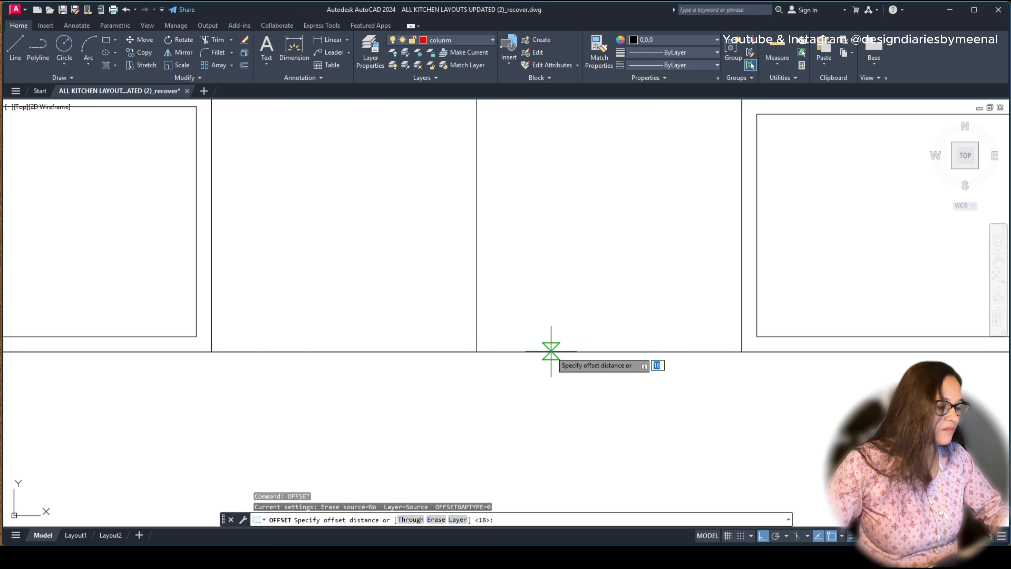
text(115)
key(Return)
click(551, 351)
click(557, 255)
key(Escape)
Step: Trim away the central divider and the base line below the chimney cabinet's raised bottom edge
text(tr)
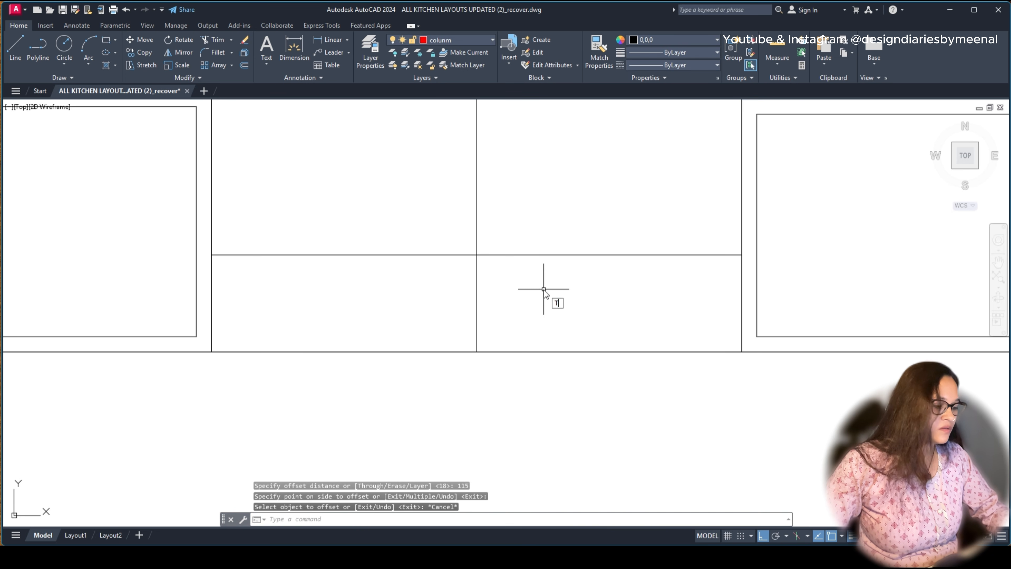
key(Return)
drag(537, 292, 399, 302)
drag(391, 427, 423, 314)
key(Escape)
Step: Copy the chimney from the finished Wall - B elevation and place it centred under the new chimney cabinet, with Ortho off
scroll(422, 357, down, 14)
mouse_move(434, 335)
middle_down()
mouse_move(475, 258)
mouse_move(408, 387)
middle_up()
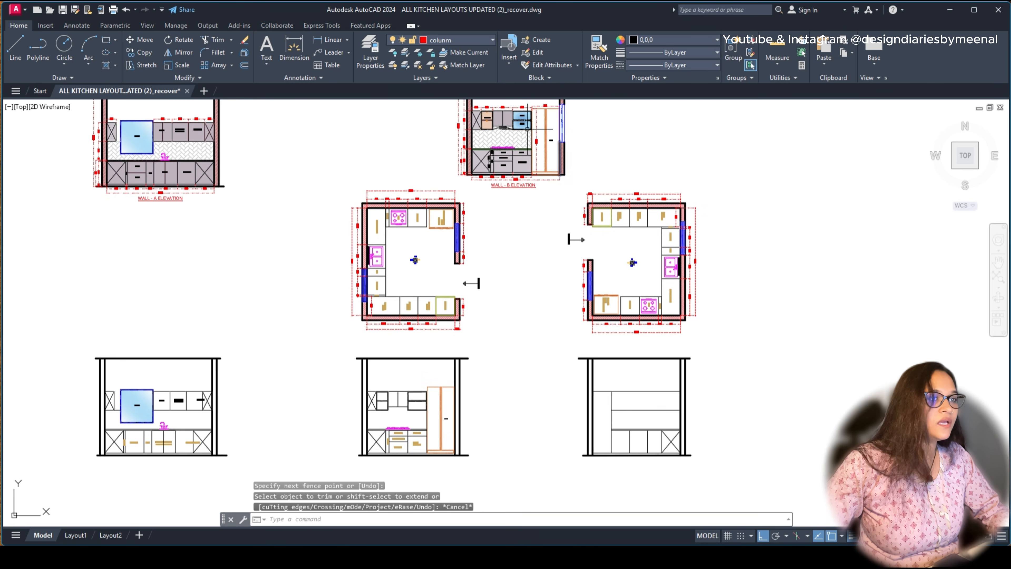
scroll(527, 129, up, 8)
middle_drag(421, 120, 421, 267)
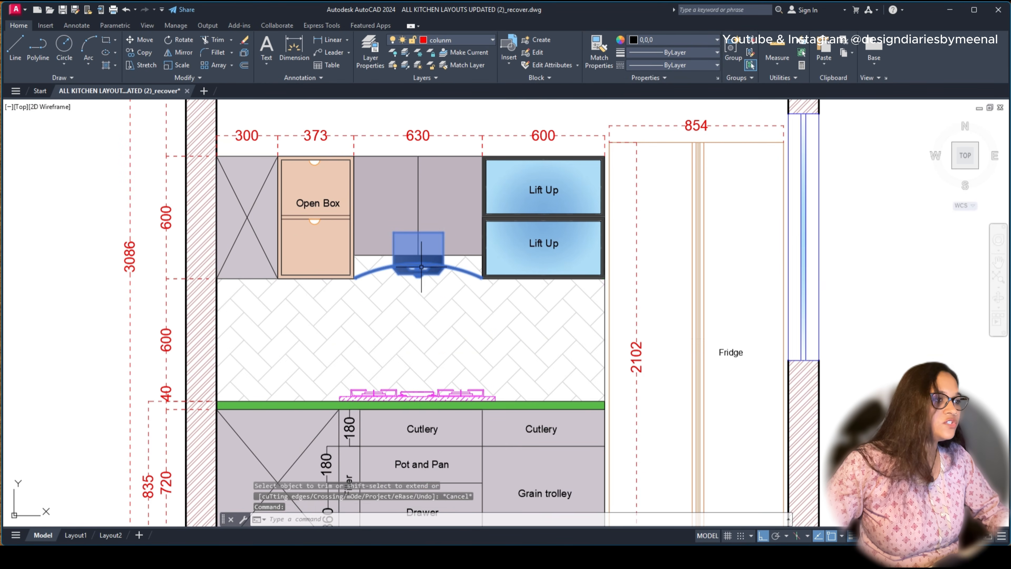
text(co)
key(Return)
scroll(393, 217, up, 4)
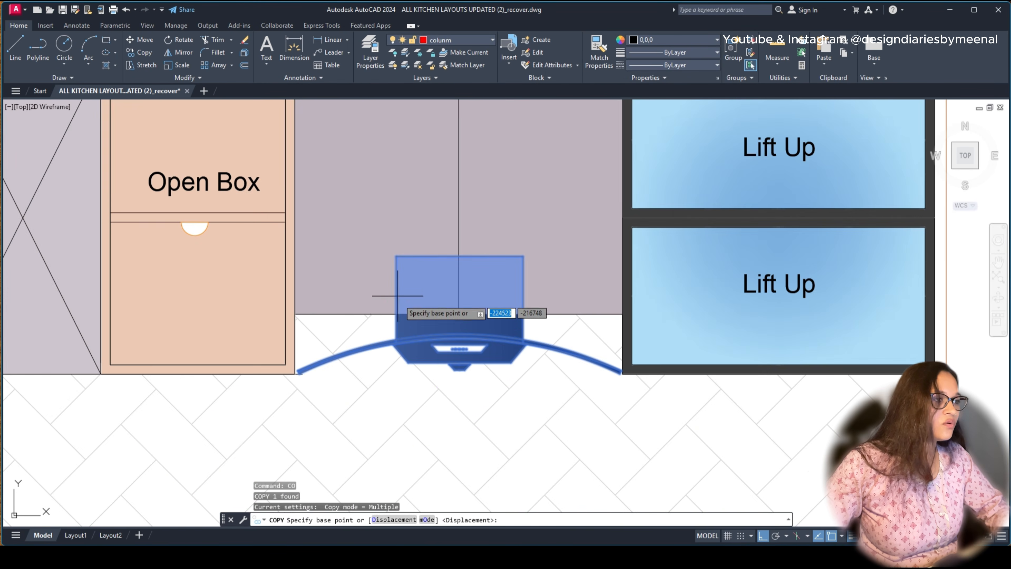
click(395, 314)
scroll(498, 214, down, 4)
scroll(497, 213, down, 5)
scroll(379, 319, up, 5)
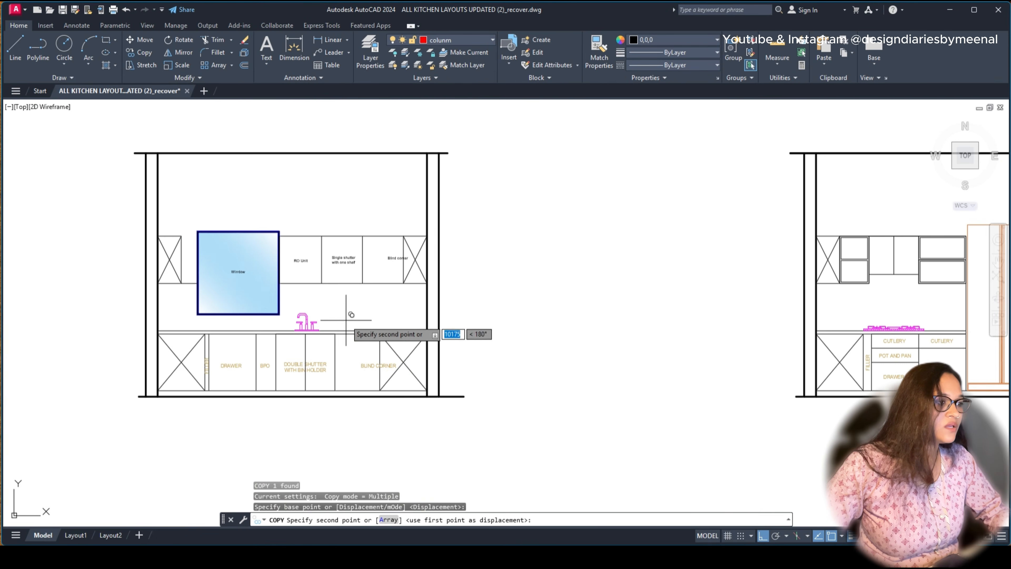
scroll(116, 378, down, 2)
scroll(229, 357, up, 6)
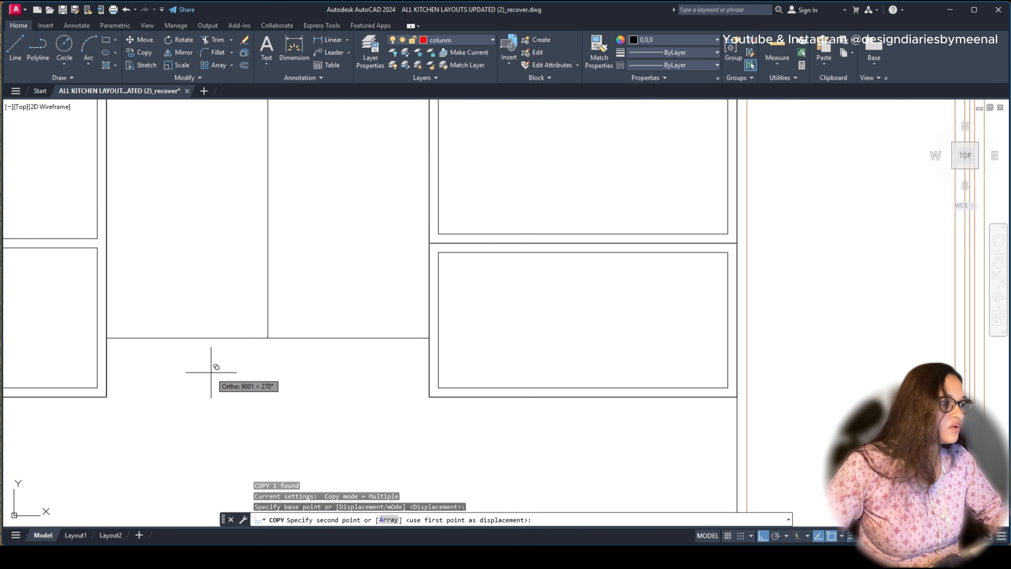
key(F8)
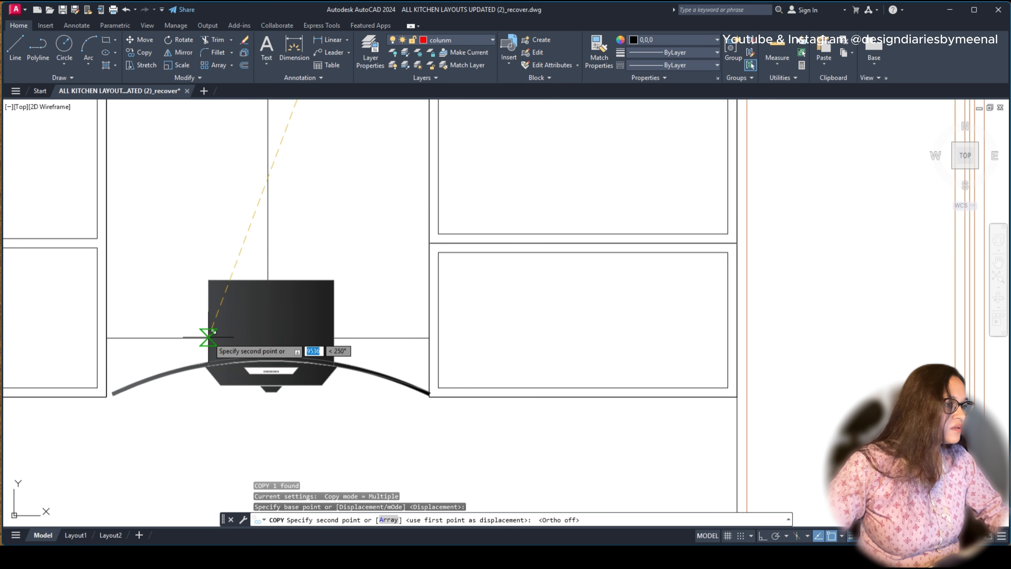
click(343, 390)
key(Escape)
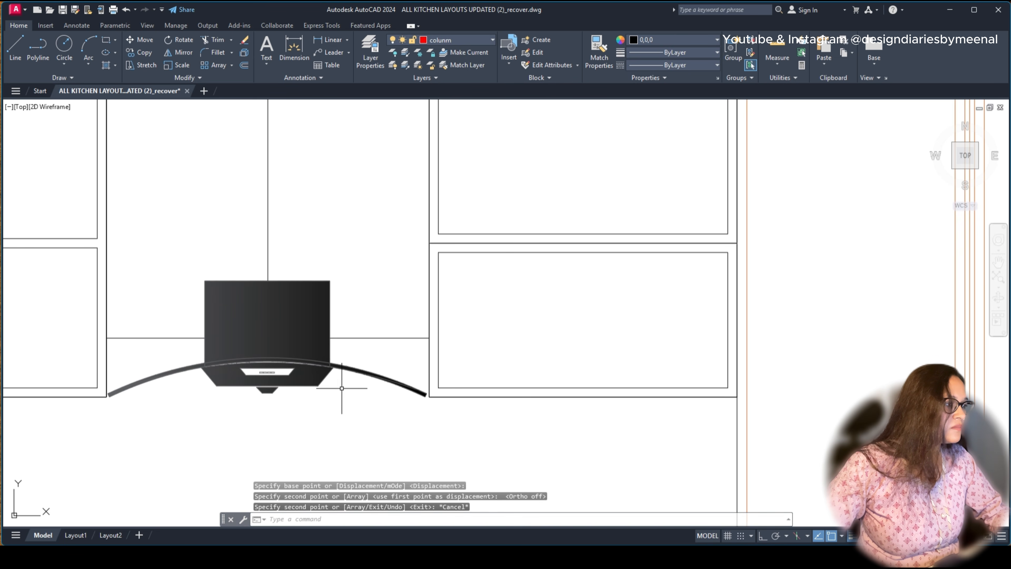
Step: Compare the placed chimney and its cabinet with the finished Wall - B elevation
scroll(272, 400, down, 8)
scroll(312, 342, up, 8)
scroll(309, 343, down, 8)
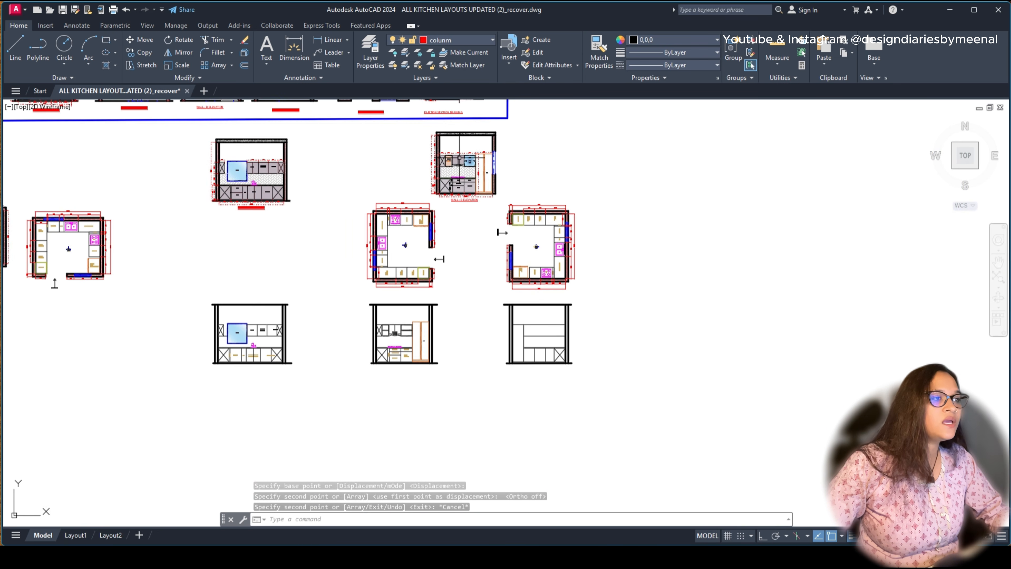
scroll(470, 163, up, 12)
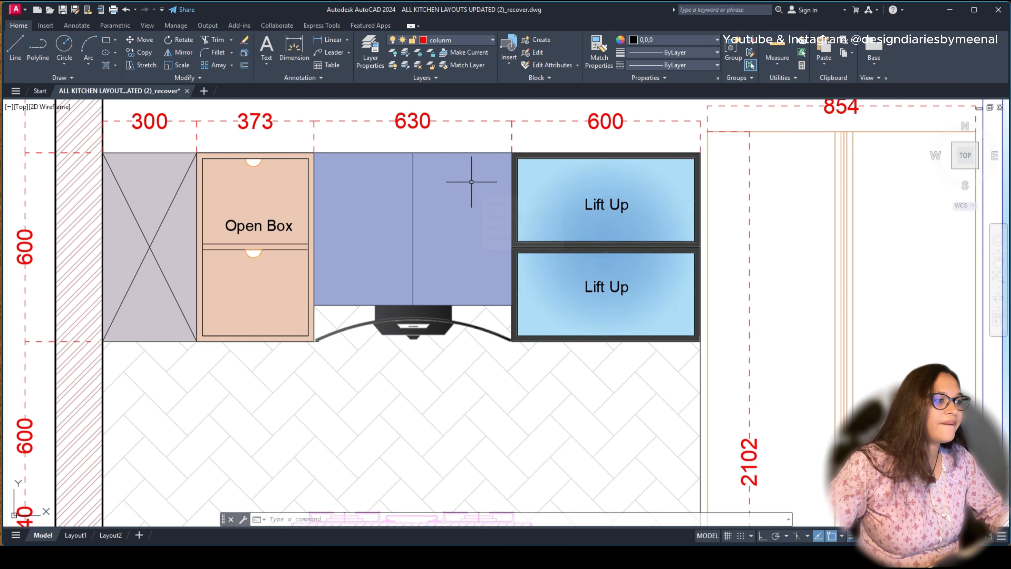
scroll(471, 182, down, 8)
mouse_move(335, 433)
middle_down()
mouse_move(419, 186)
mouse_move(329, 383)
mouse_move(400, 191)
middle_up()
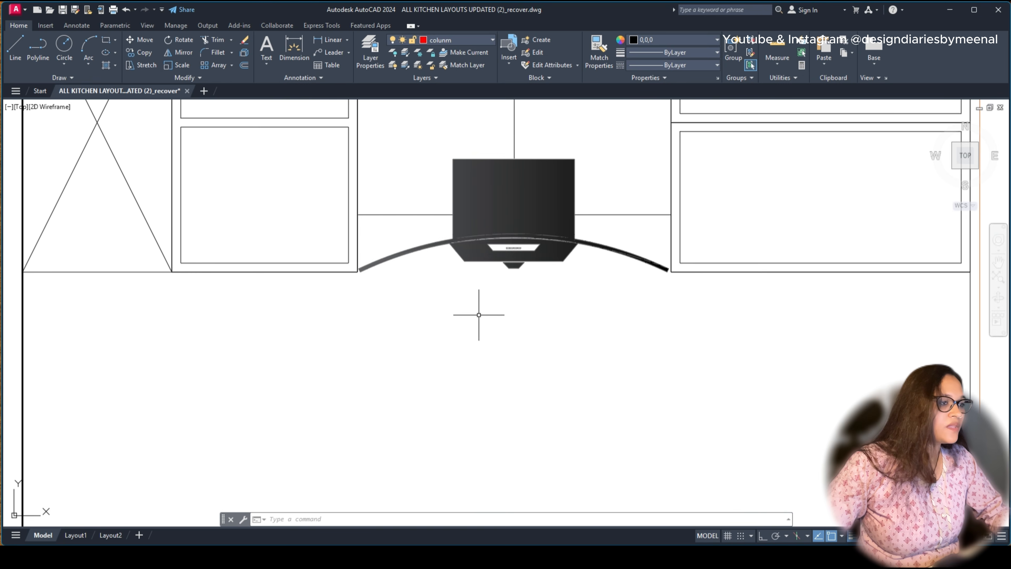
middle_drag(479, 315, 368, 457)
click(418, 464)
key(Escape)
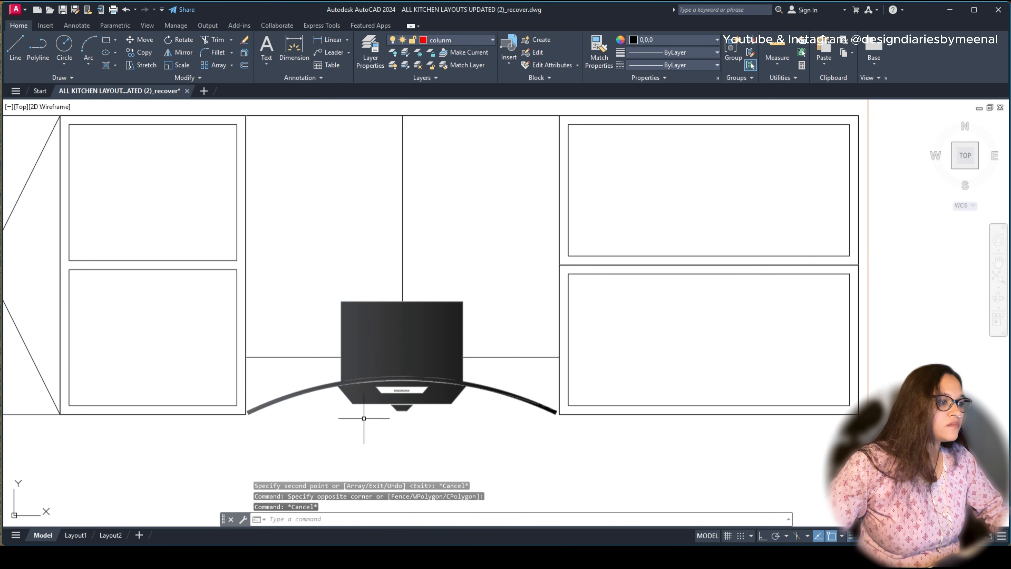
click(482, 421)
click(361, 377)
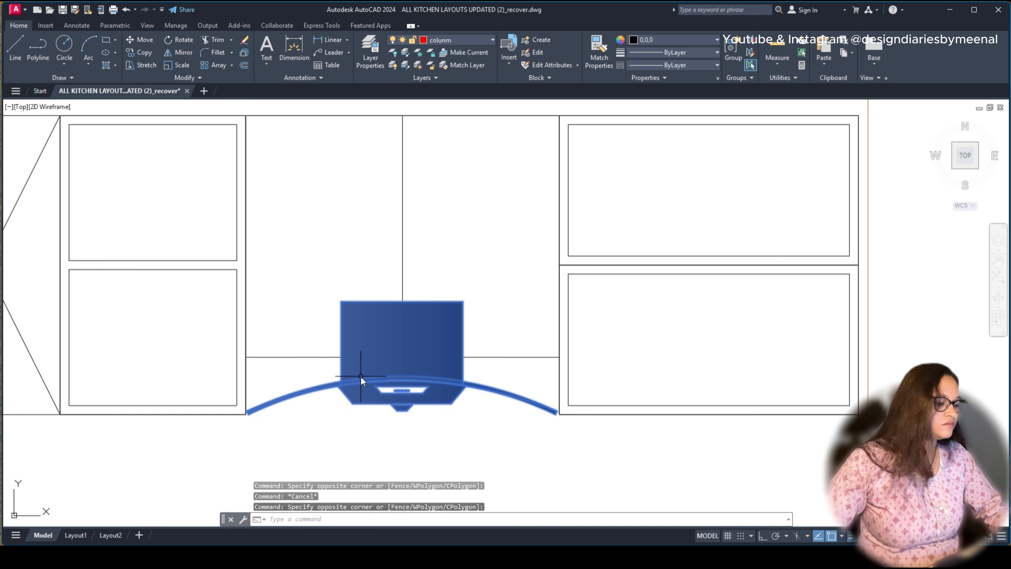
key(Escape)
click(382, 415)
click(338, 383)
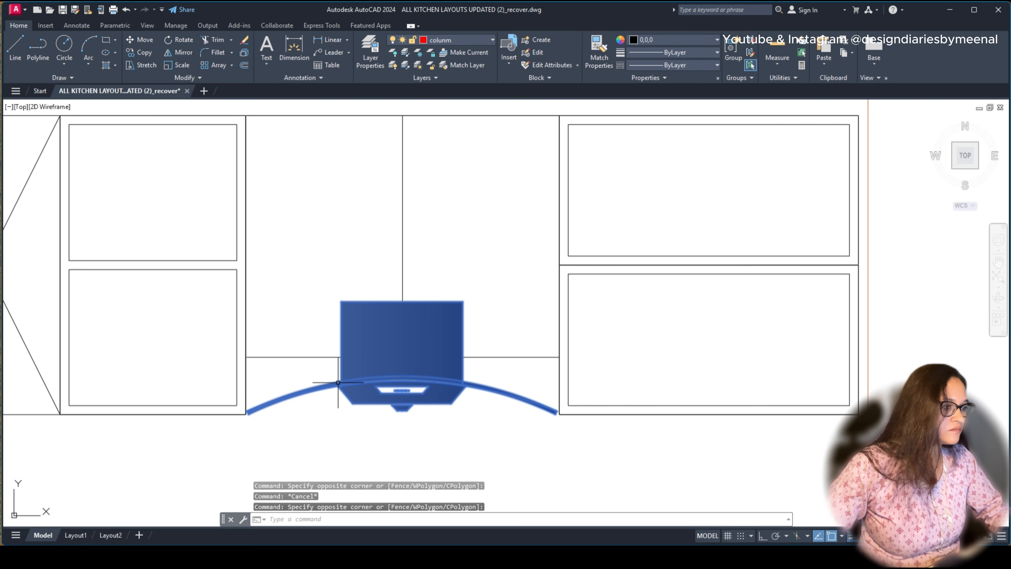
text(EX)
key(Return)
key(Escape)
Step: Check the upper cabinets' labels and details in the finished Wall - B elevation against the new elevation
scroll(381, 431, down, 10)
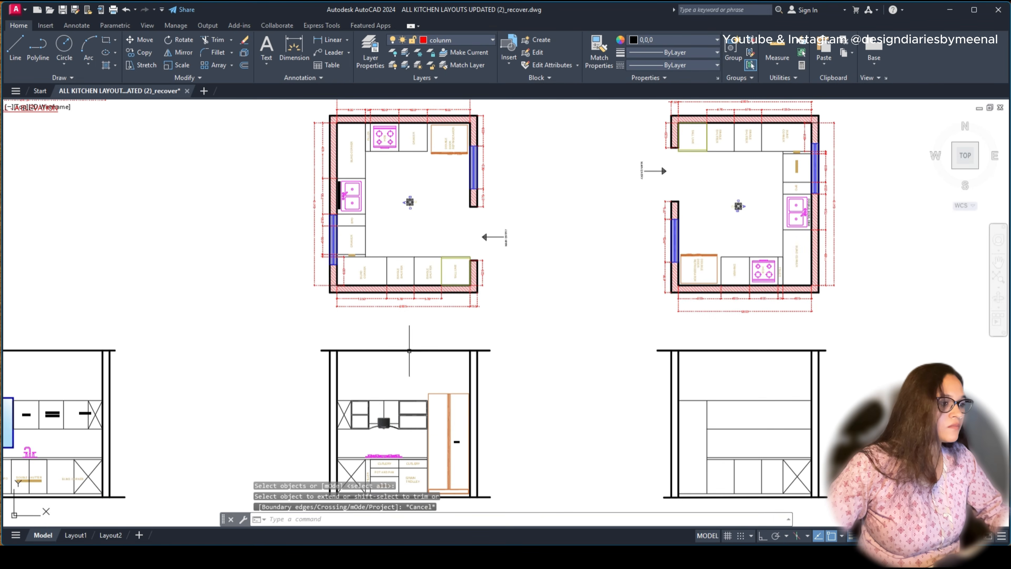
middle_drag(488, 152, 380, 328)
scroll(470, 164, up, 7)
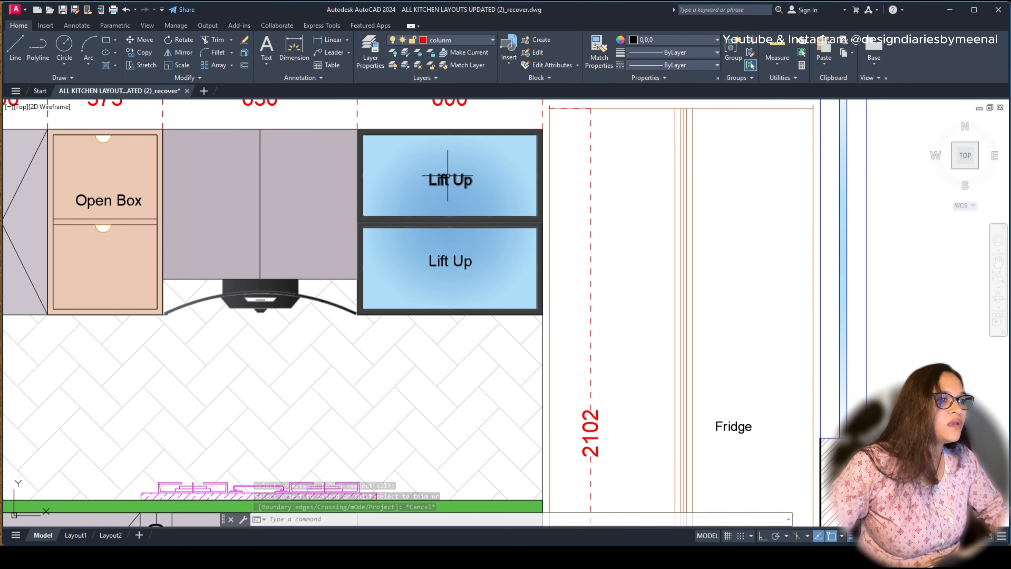
scroll(462, 199, down, 5)
scroll(457, 232, down, 6)
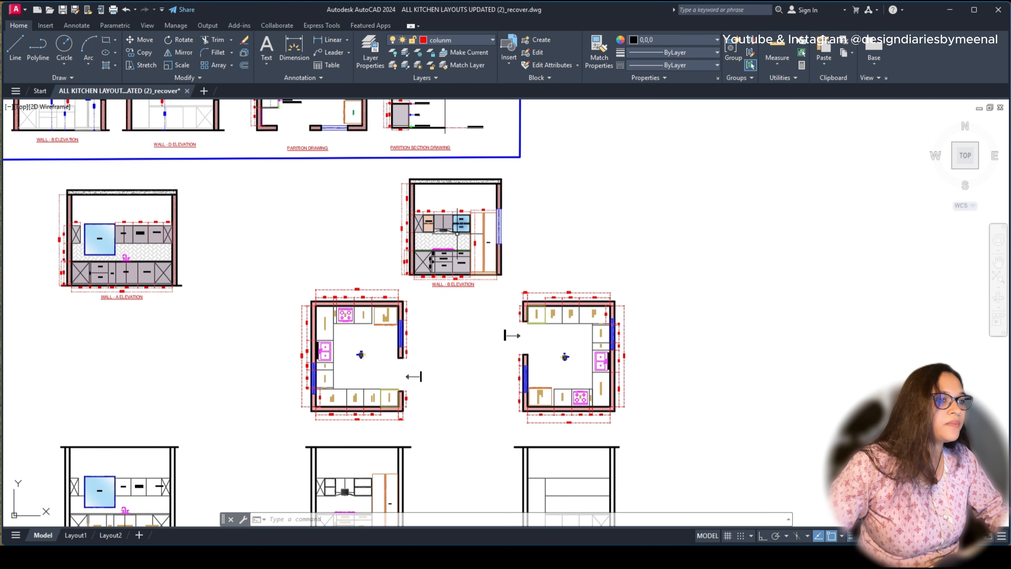
middle_drag(428, 354, 456, 204)
scroll(371, 350, up, 4)
scroll(385, 257, up, 4)
scroll(385, 247, down, 5)
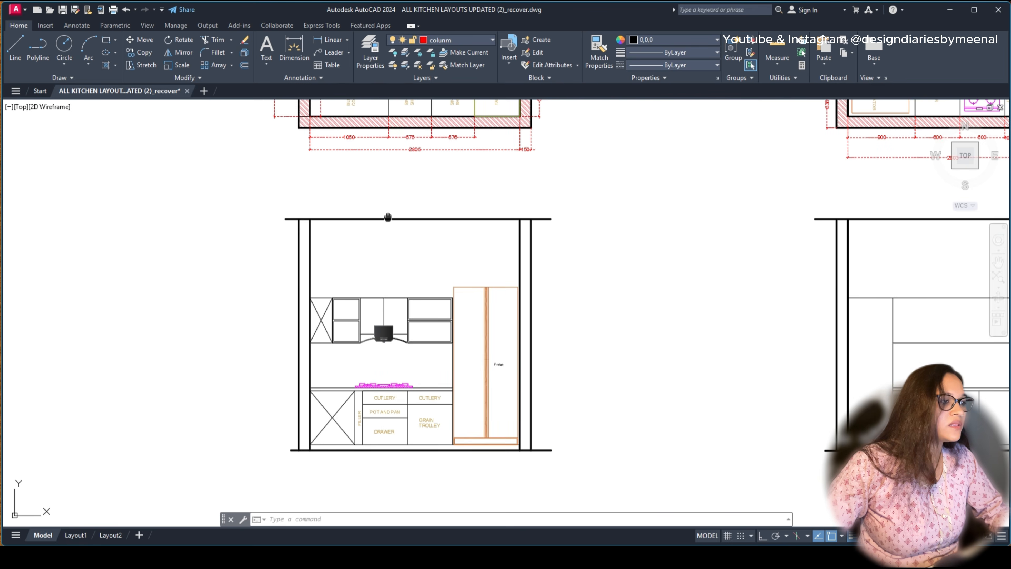
Step: Copy the Open Box label from the finished elevation into the upper compartment of the new open box
middle_drag(387, 217, 389, 410)
scroll(475, 124, down, 5)
middle_drag(474, 126, 369, 394)
scroll(434, 278, up, 8)
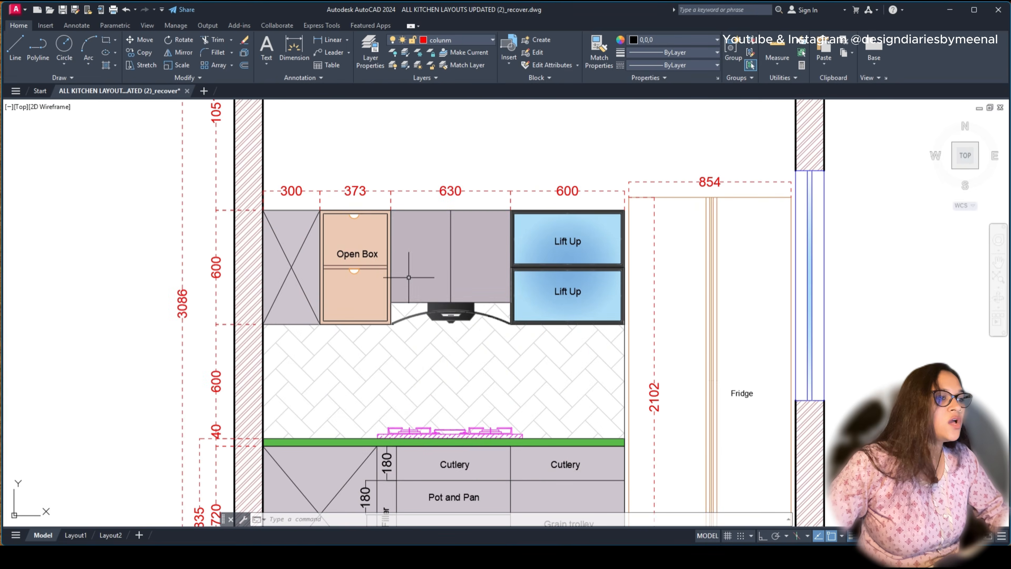
text(o)
key(space)
click(338, 250)
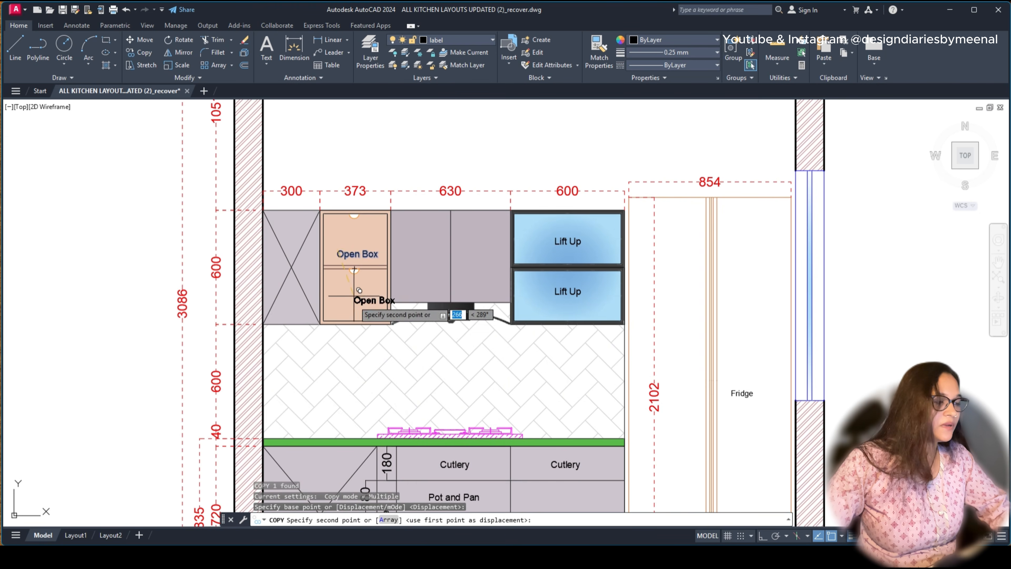
scroll(420, 179, down, 8)
middle_drag(336, 443, 440, 239)
scroll(439, 239, up, 8)
scroll(439, 240, up, 1)
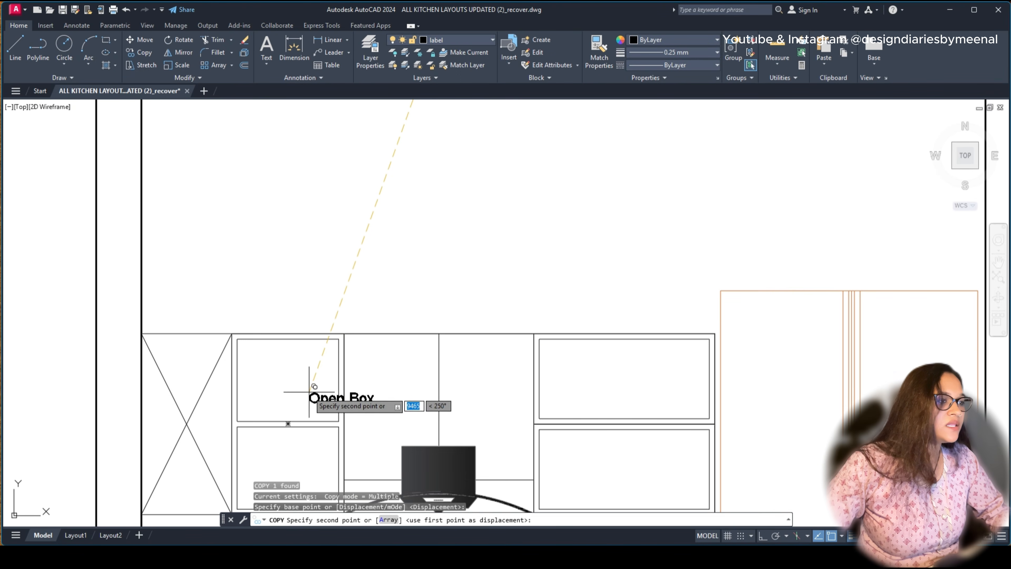
scroll(305, 375, down, 1)
scroll(300, 383, down, 8)
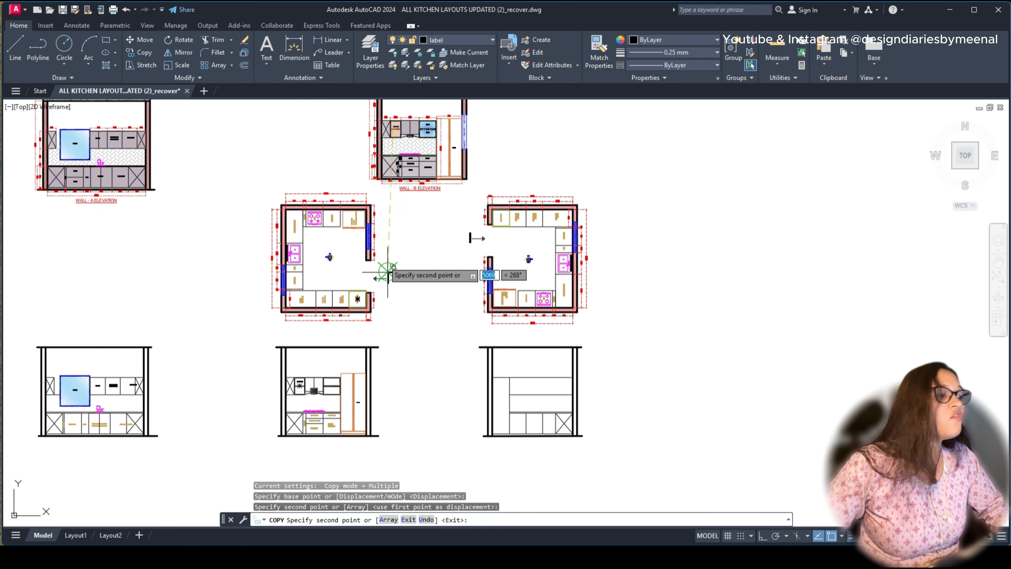
middle_drag(389, 273, 374, 440)
scroll(404, 294, up, 10)
key(Escape)
Step: Copy the upper Lift Up label from the finished elevation into the upper compartment of the new lift-up unit
click(511, 247)
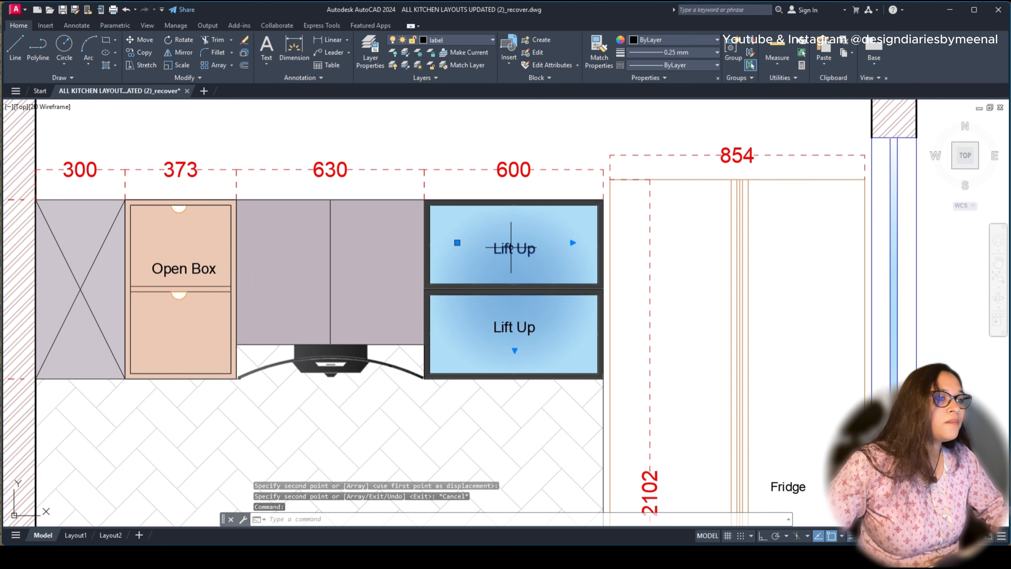
text(co)
key(space)
click(511, 247)
scroll(535, 192, down, 8)
scroll(521, 251, down, 5)
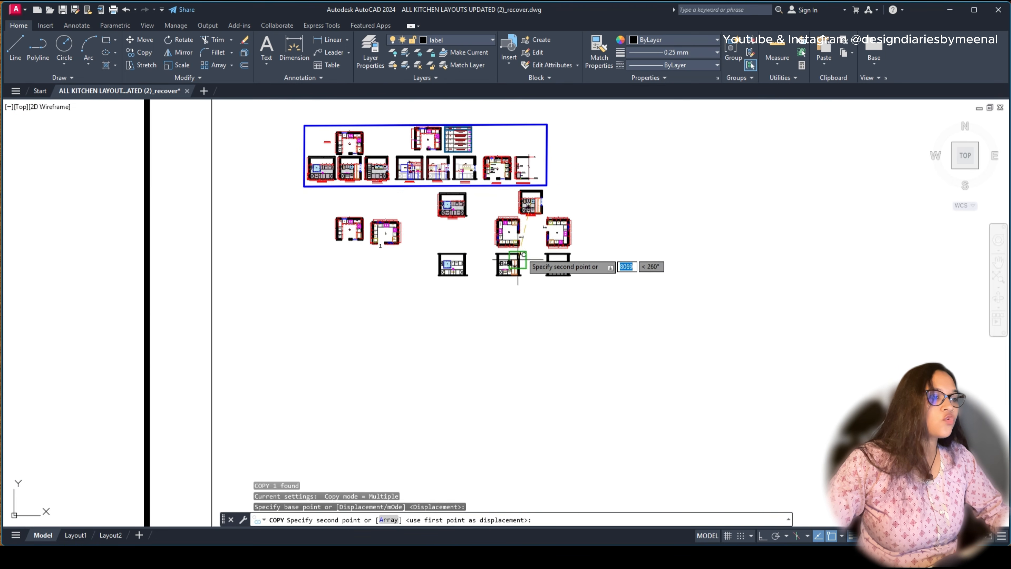
scroll(438, 402, up, 12)
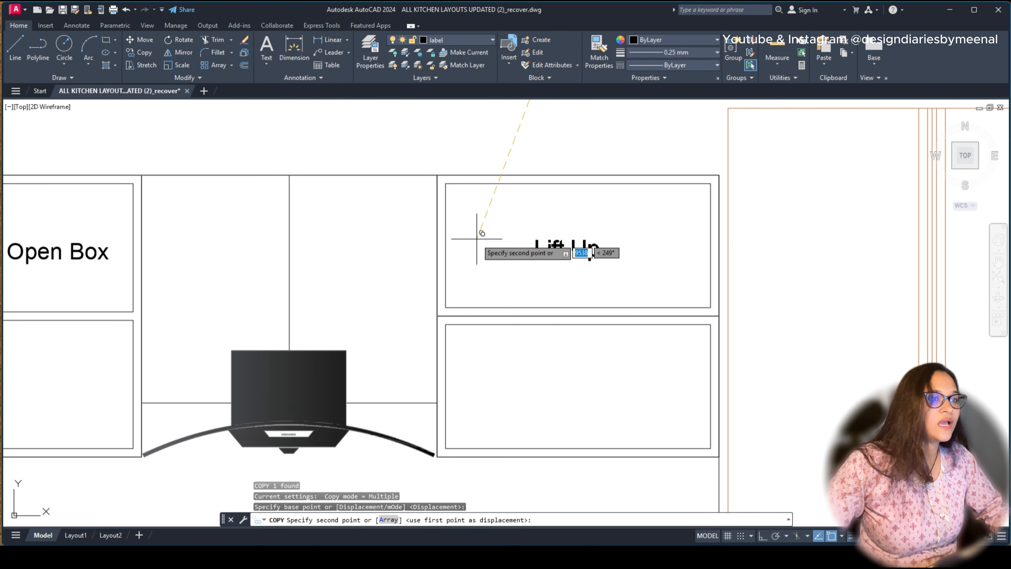
click(495, 237)
key(Escape)
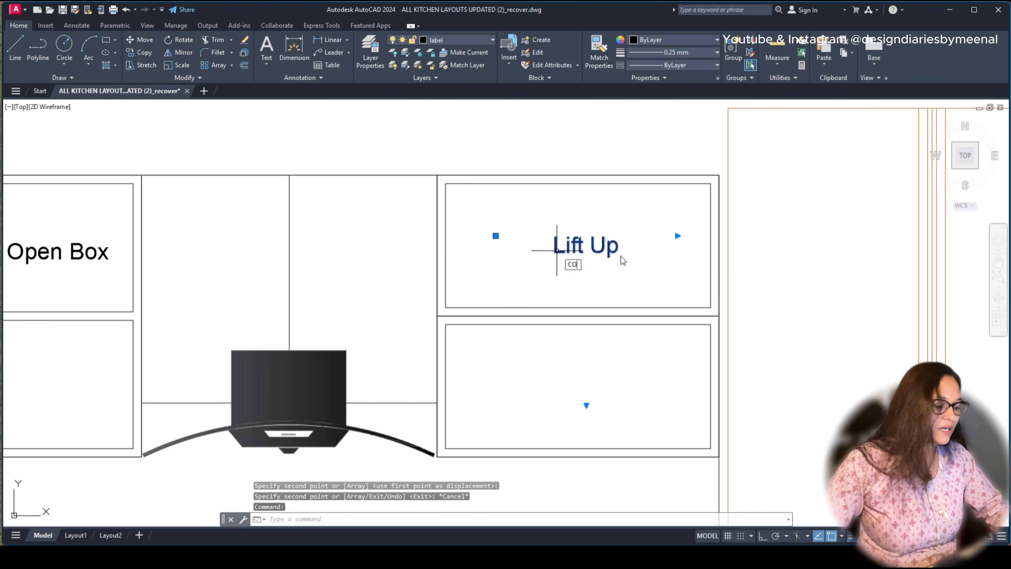
Step: Copy the Lift Up label straight down about 292 into the lower lift-up compartment, with Ortho on
text(co)
key(space)
click(639, 244)
key(F8)
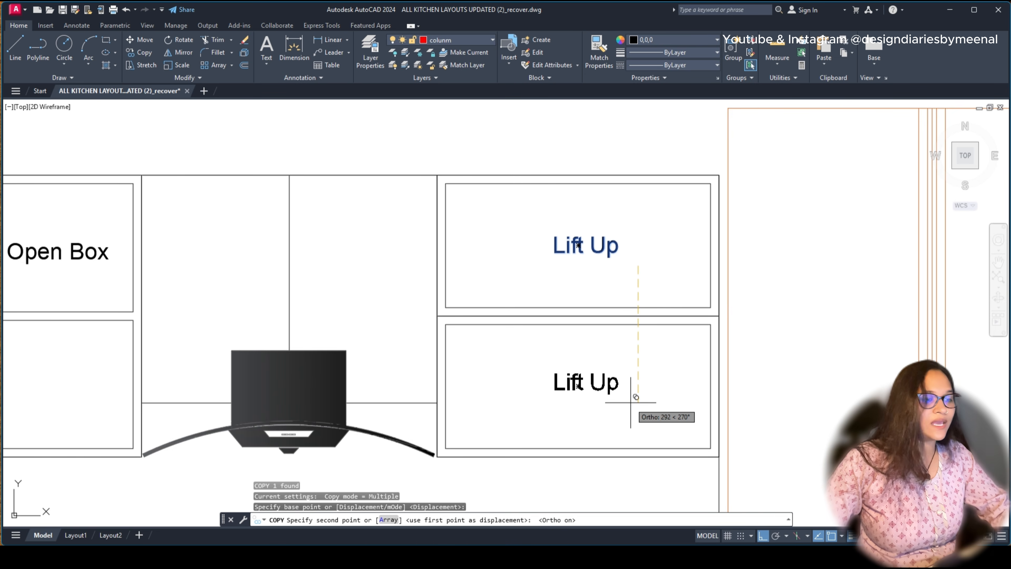
click(637, 398)
key(Escape)
scroll(656, 369, down, 5)
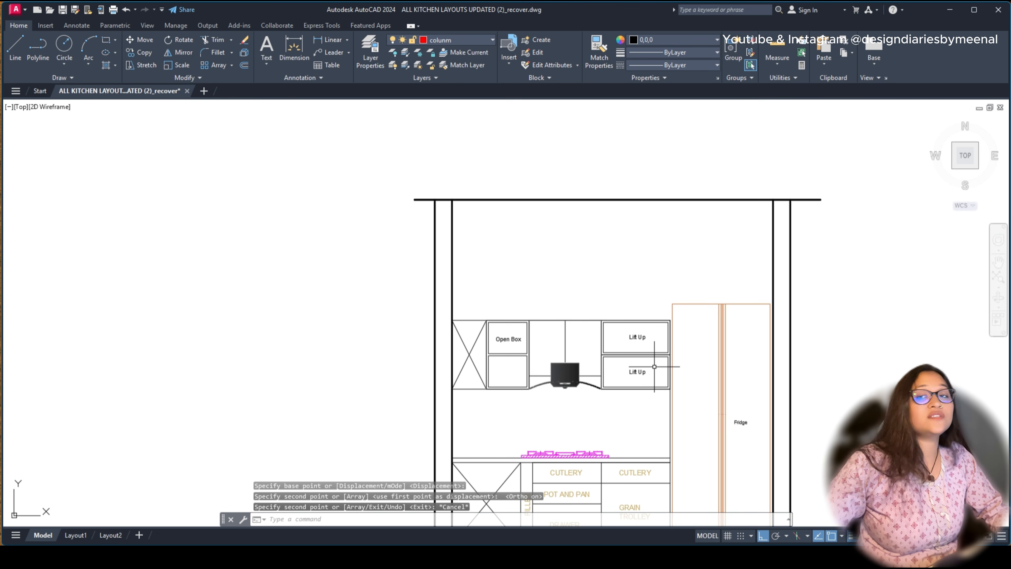
key(Escape)
Step: Copy the semicircular cut-out from the finished elevation's open box to the midpoint of the new open box's upper inner edge
middle_drag(655, 366, 681, 360)
scroll(567, 285, down, 3)
mouse_move(673, 167)
middle_down()
mouse_move(589, 269)
mouse_move(513, 486)
middle_up()
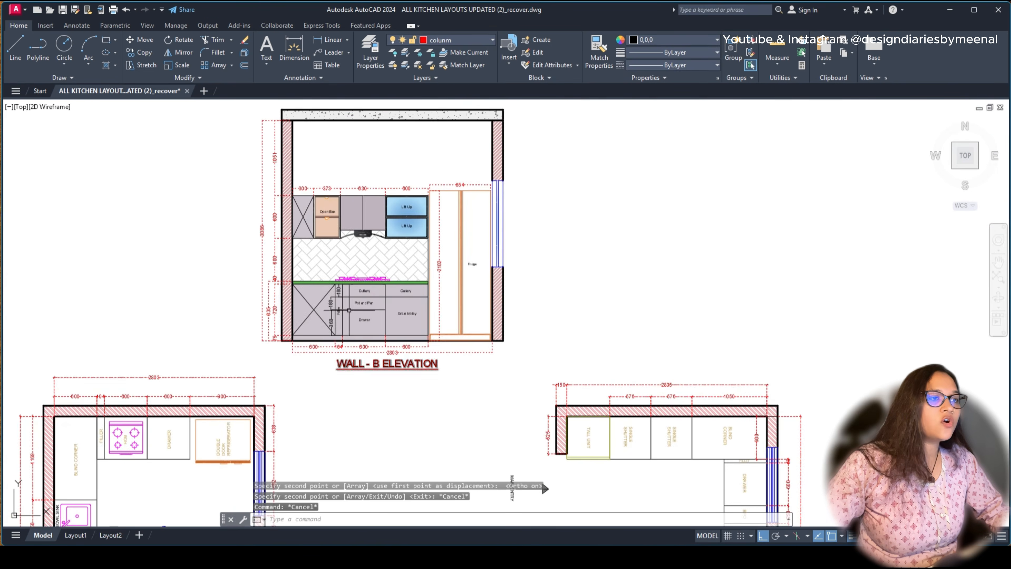
scroll(305, 200, up, 8)
scroll(450, 264, up, 4)
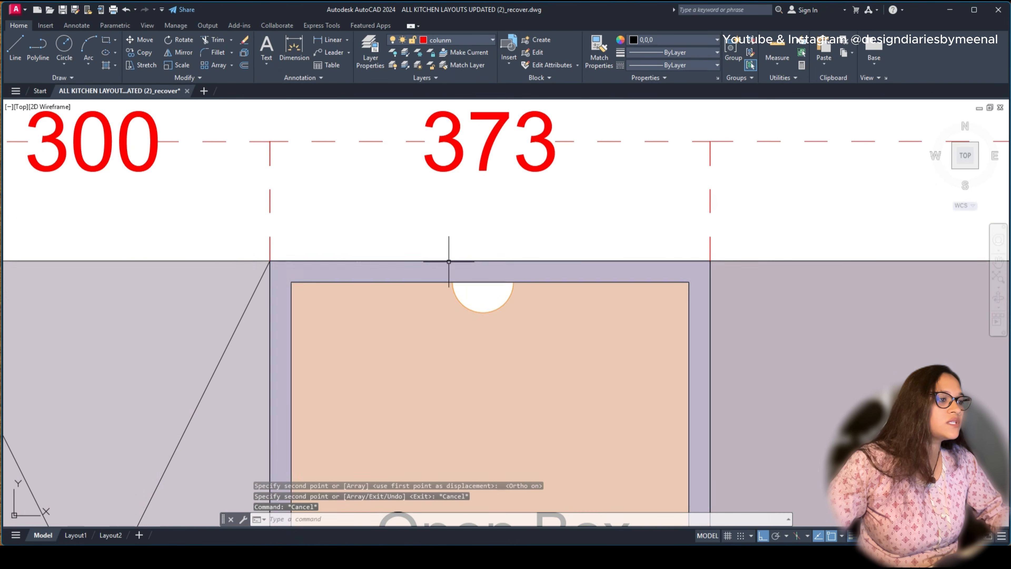
click(461, 306)
text(co)
key(Return)
click(483, 283)
scroll(483, 282, down, 8)
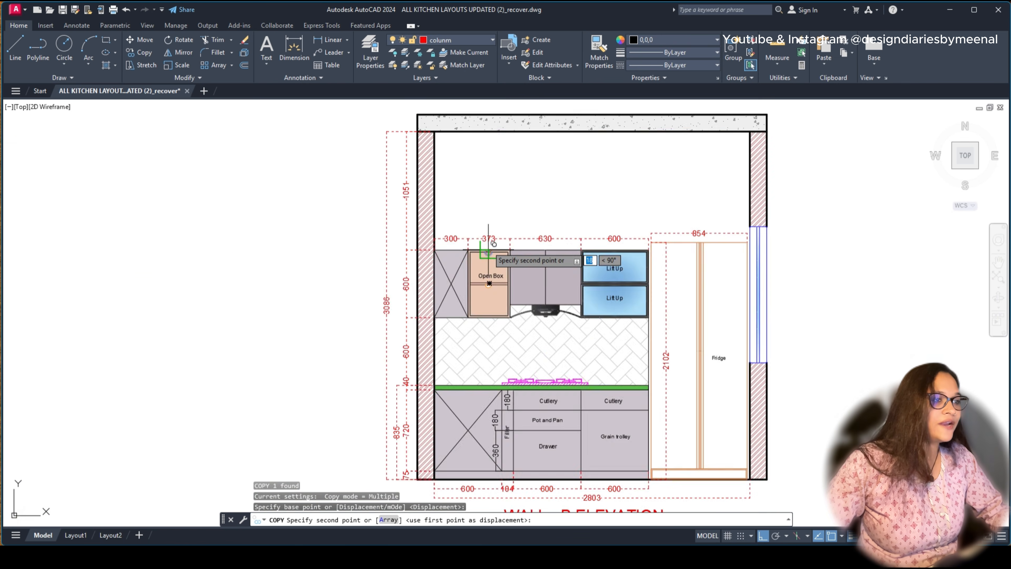
scroll(463, 355, up, 10)
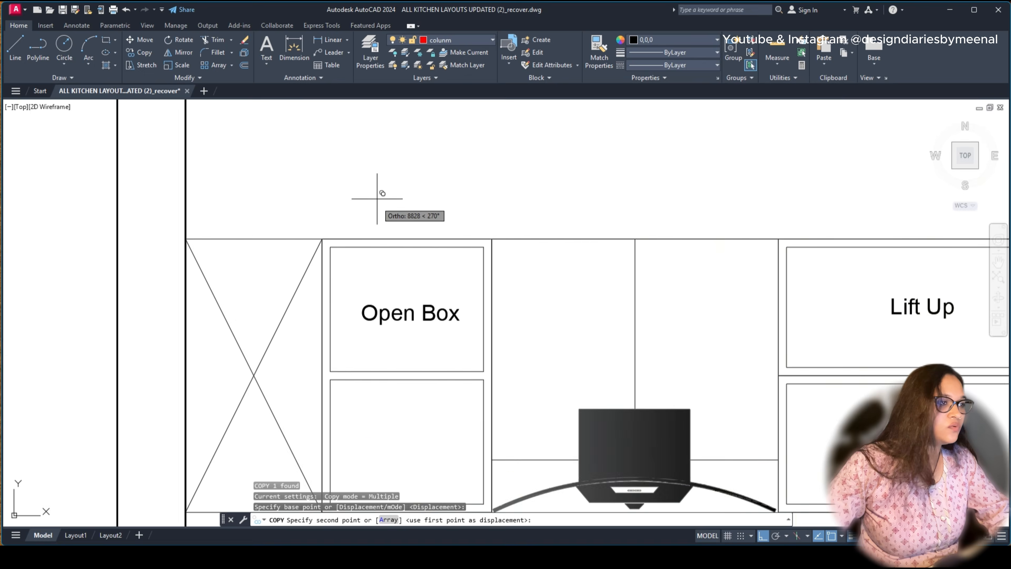
scroll(414, 266, up, 2)
click(421, 262)
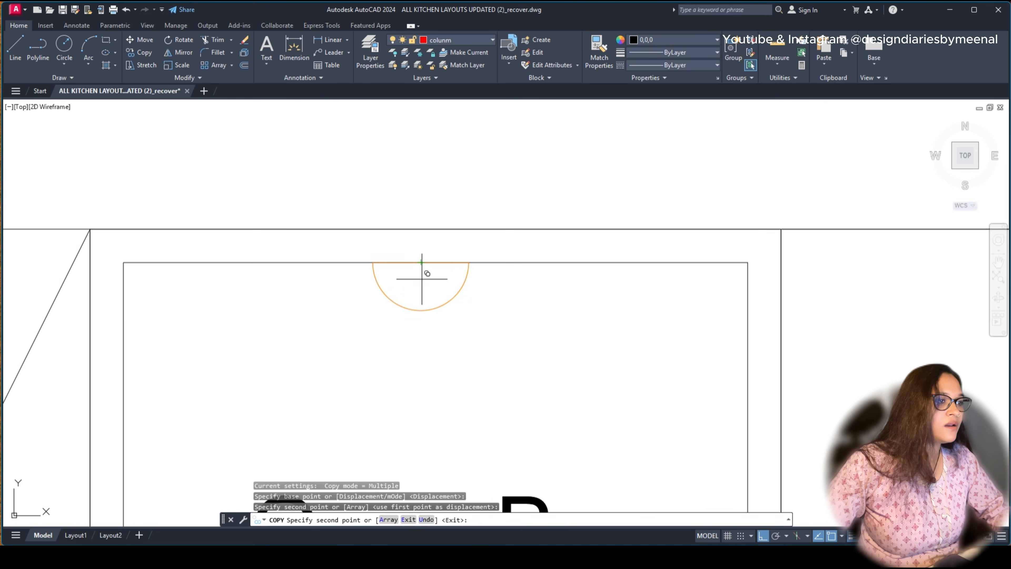
scroll(422, 279, down, 5)
key(Escape)
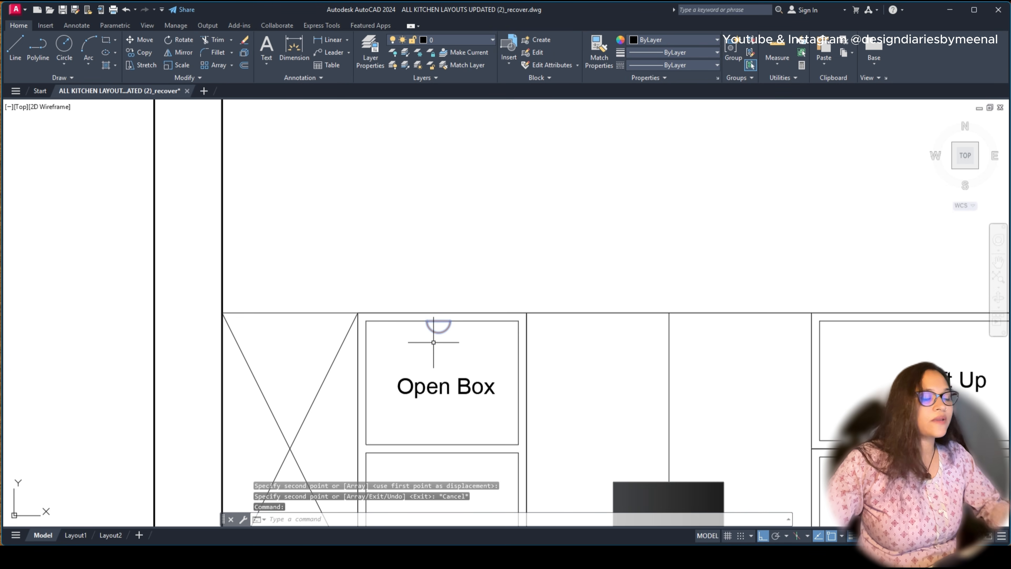
Step: Delete the copied semicircular cut-out from the new open box's upper compartment
scroll(434, 342, up, 6)
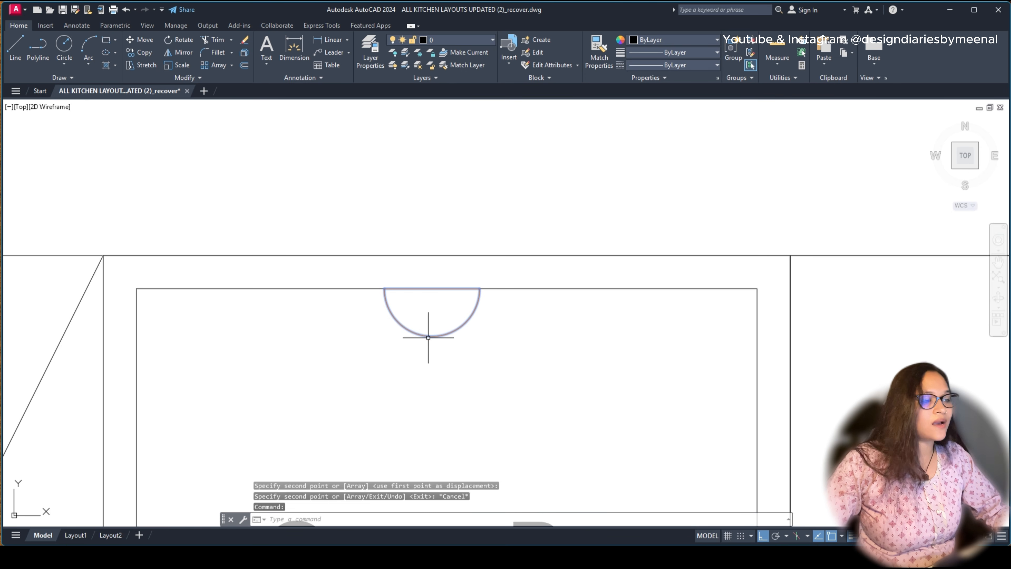
click(437, 310)
key(Delete)
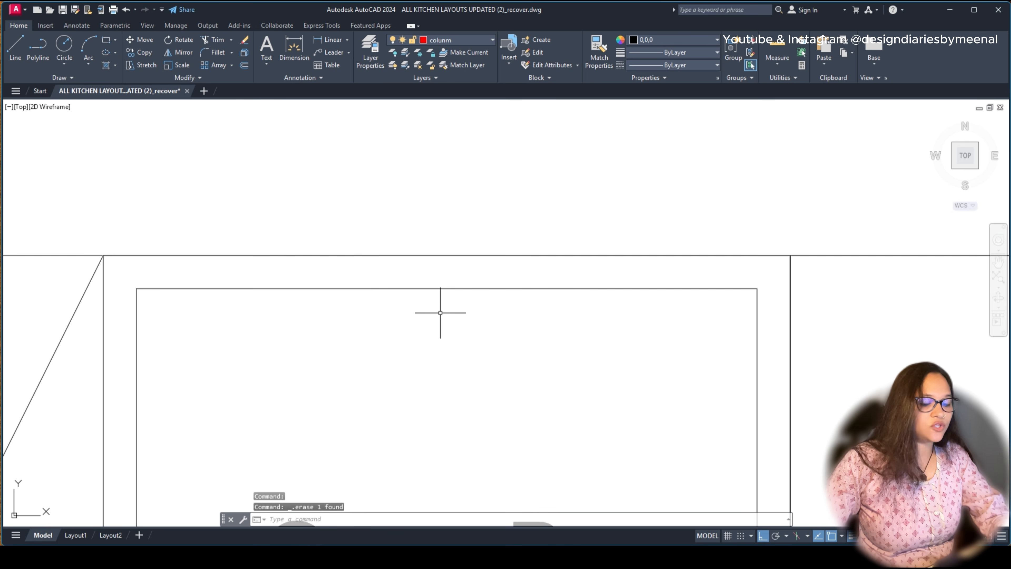
Step: Draw a horizontal line across the upper inner edge of the new open box's top compartment, from corner to corner
text(l)
key(Return)
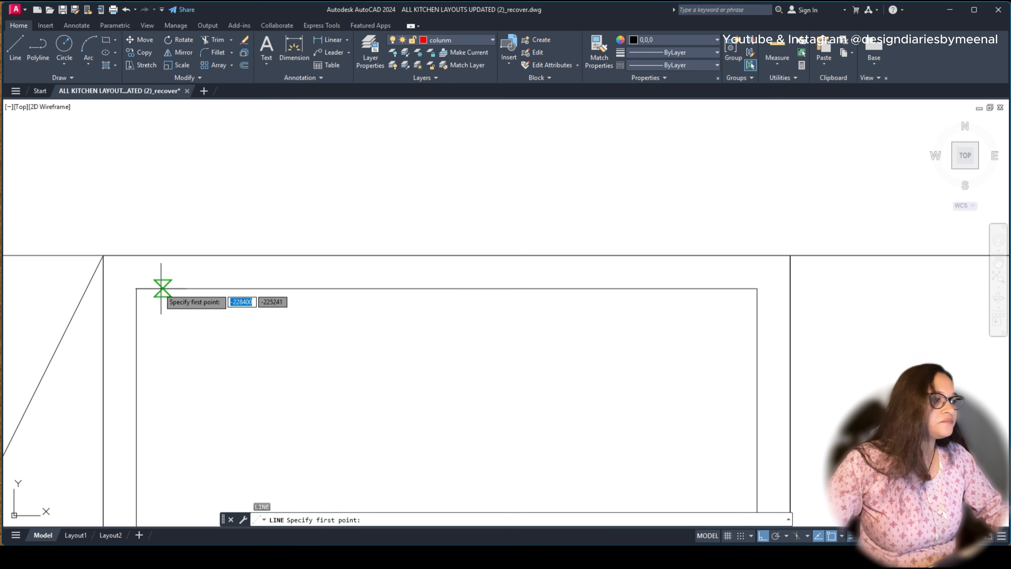
click(137, 288)
click(757, 288)
key(Escape)
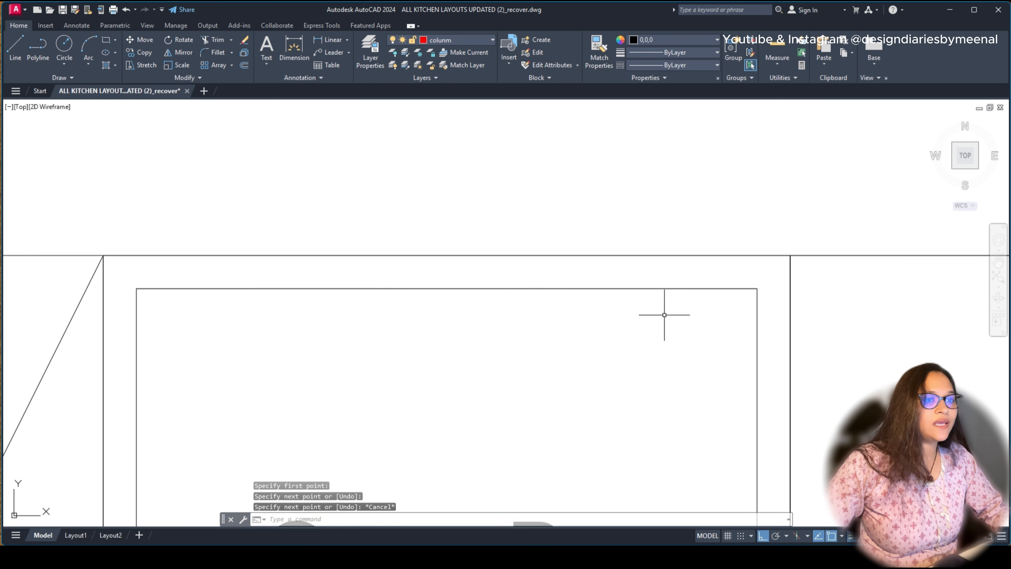
Step: Draw a short vertical guide line down from the midpoint of the top compartment's upper inner edge
click(437, 287)
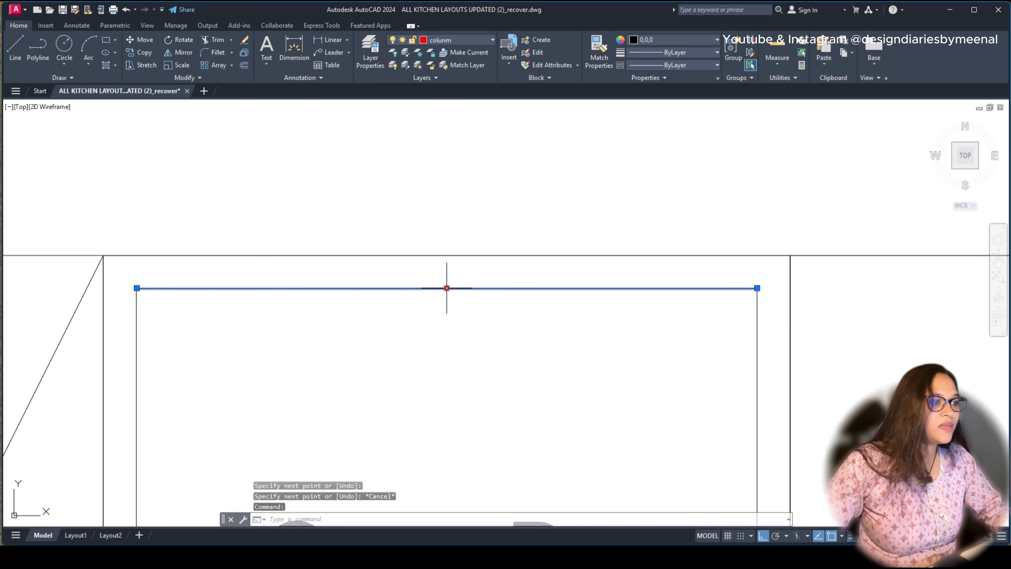
text(l)
key(Return)
click(447, 287)
click(445, 378)
key(Escape)
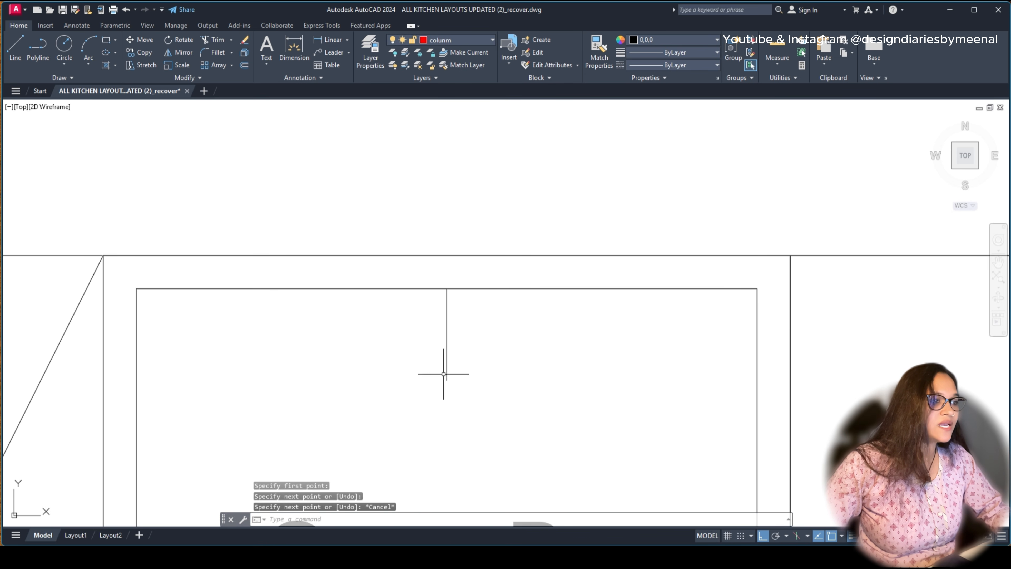
click(445, 288)
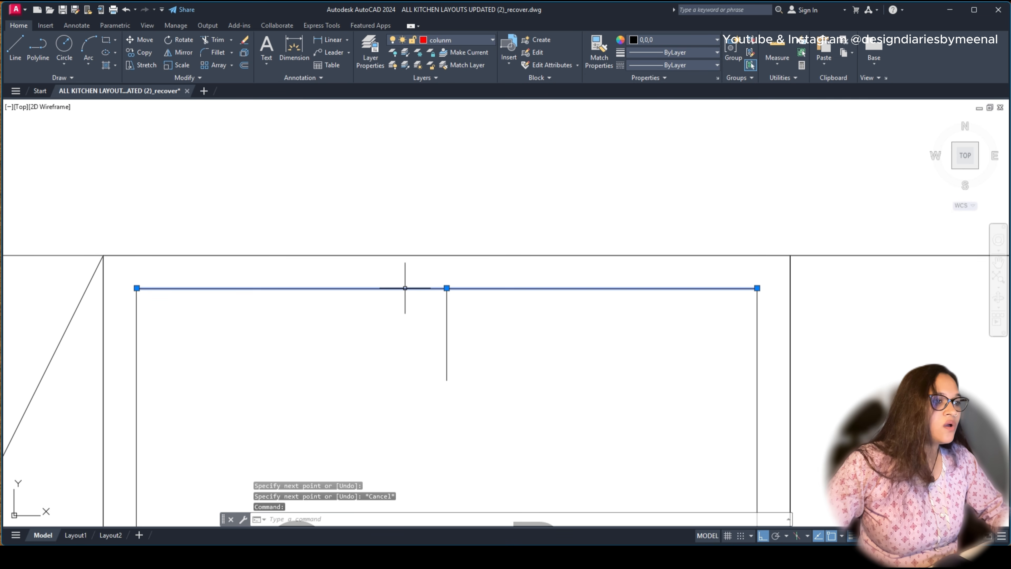
key(Escape)
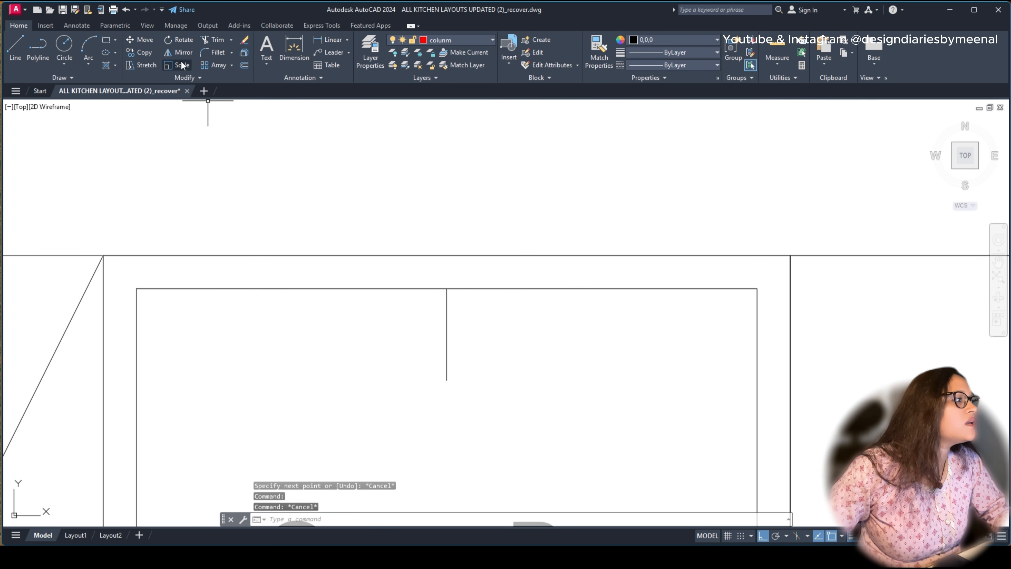
Step: Draw a three-point arc at the guide line and stretch it into a downward semicircle with both ends on the upper inner edge
click(88, 53)
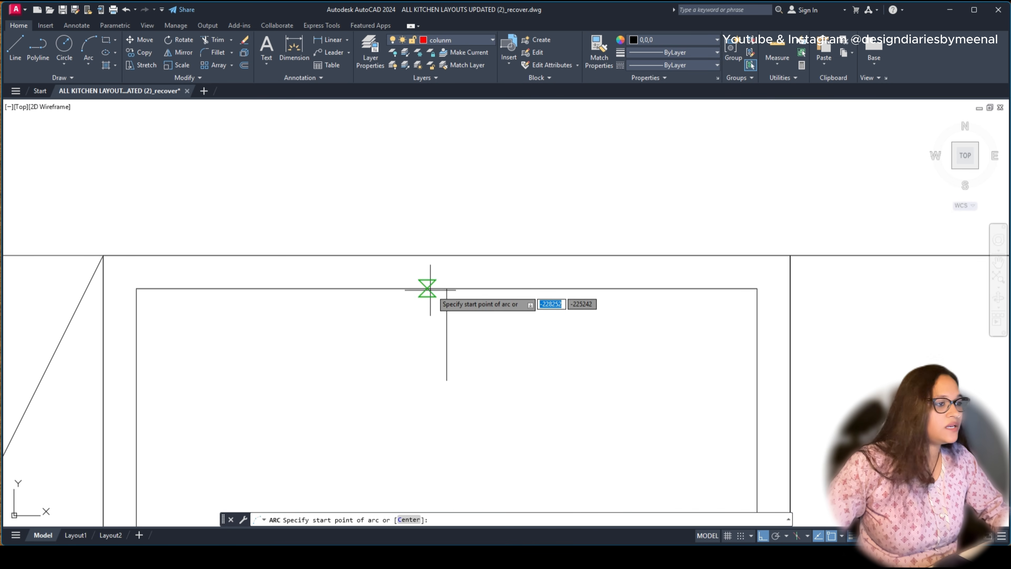
click(447, 288)
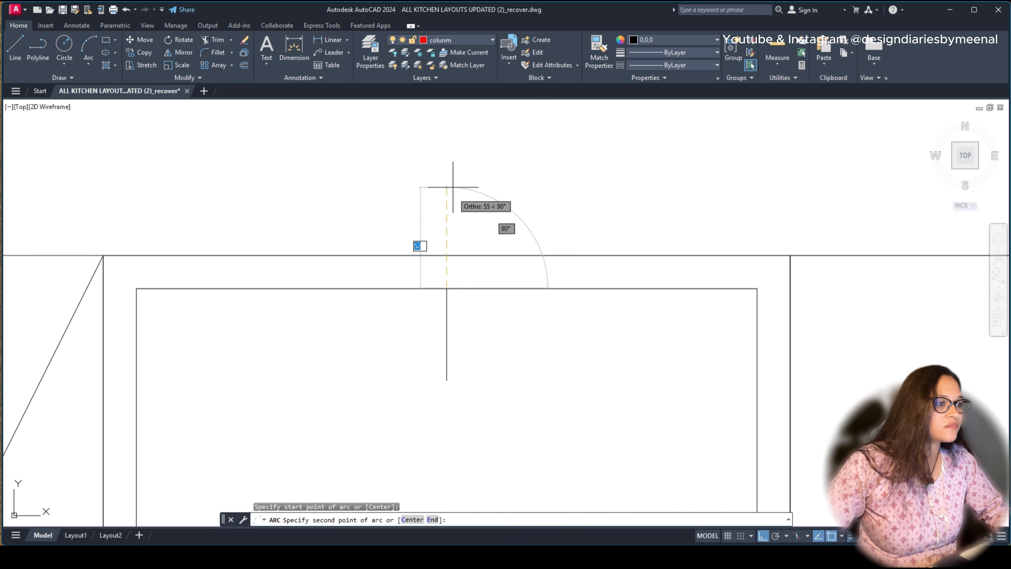
click(397, 289)
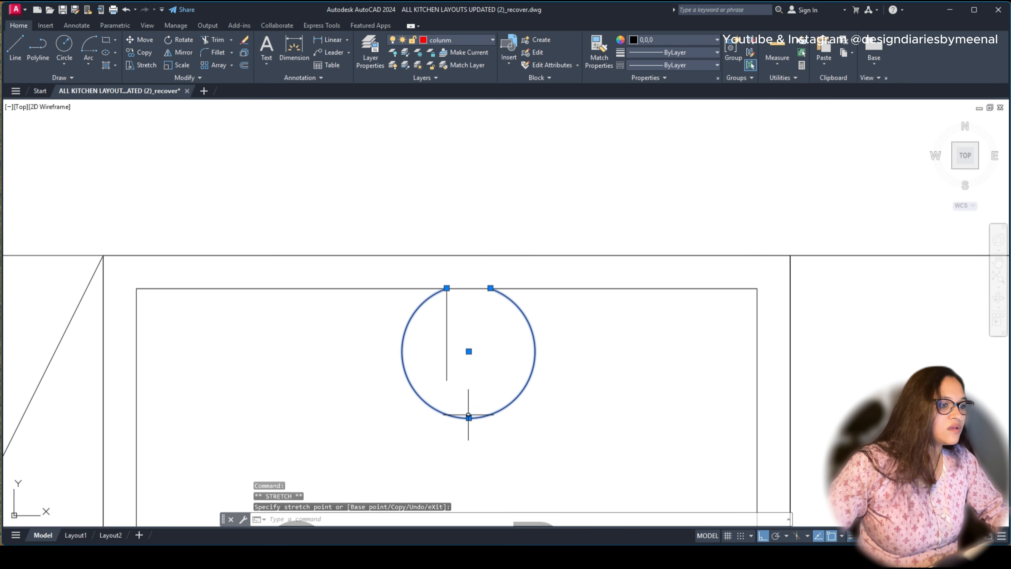
click(469, 416)
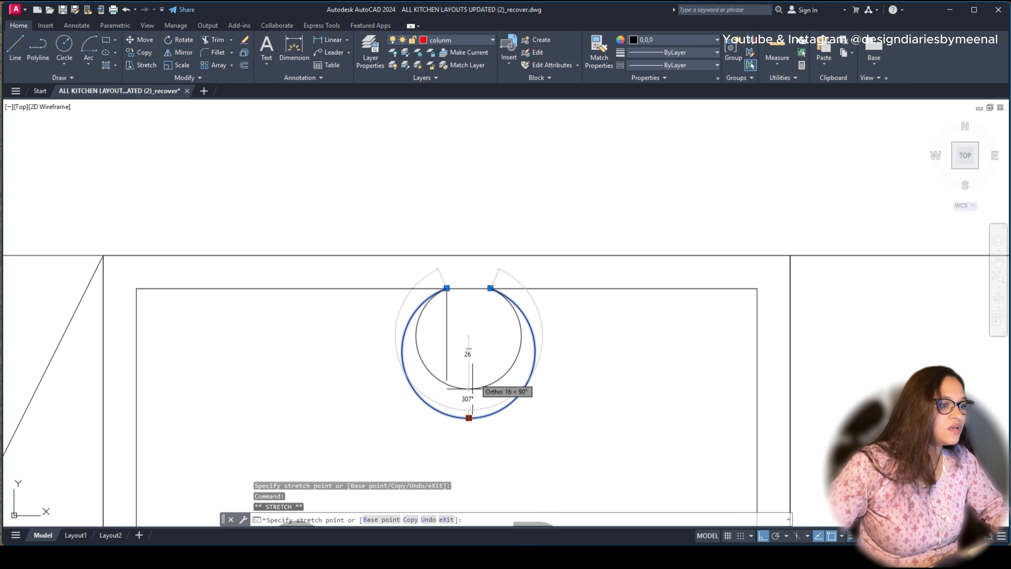
click(480, 323)
click(447, 288)
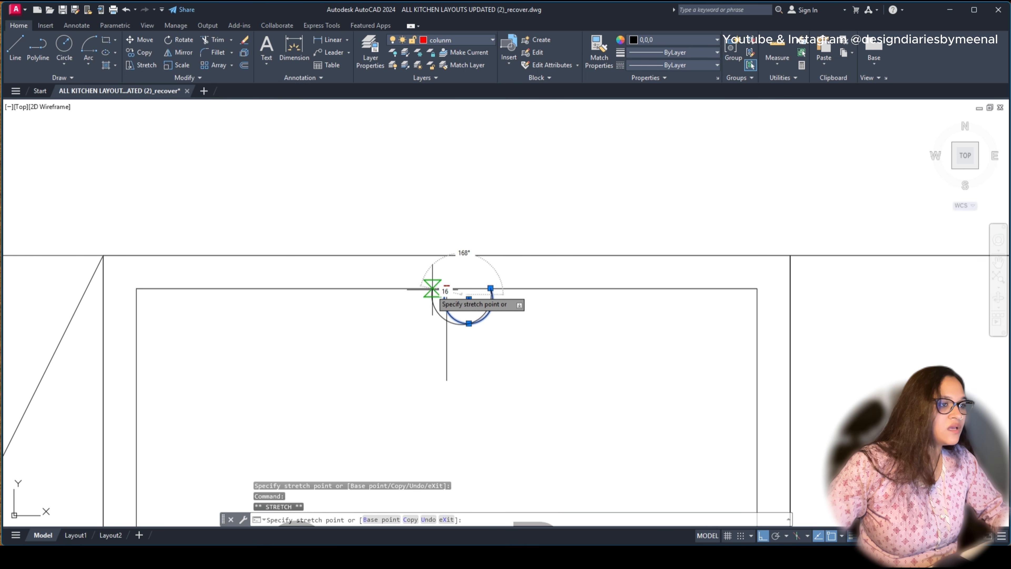
click(413, 293)
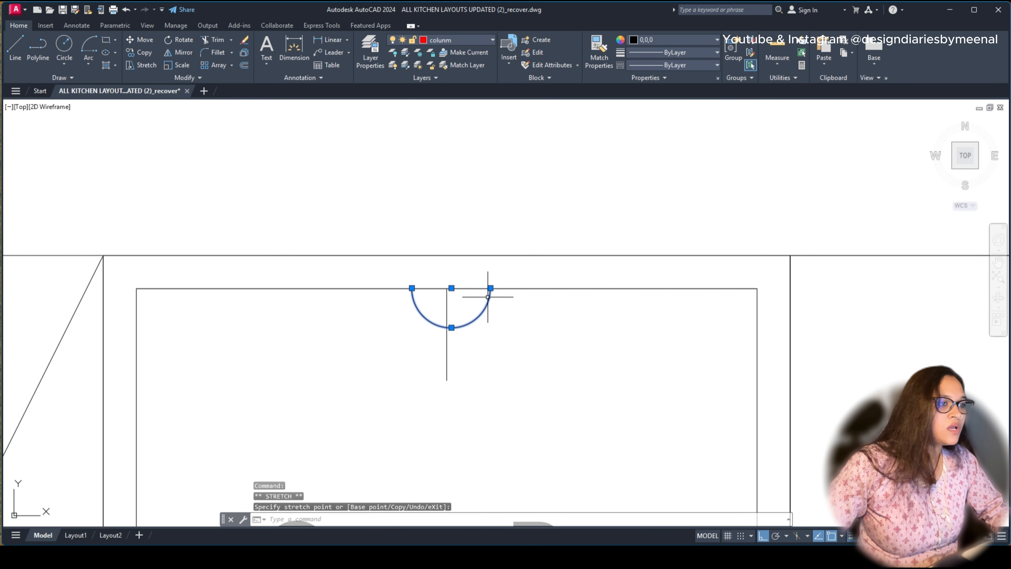
Step: Move the semicircular arc by its centre onto the upper end of the vertical guide line
scroll(488, 297, up, 2)
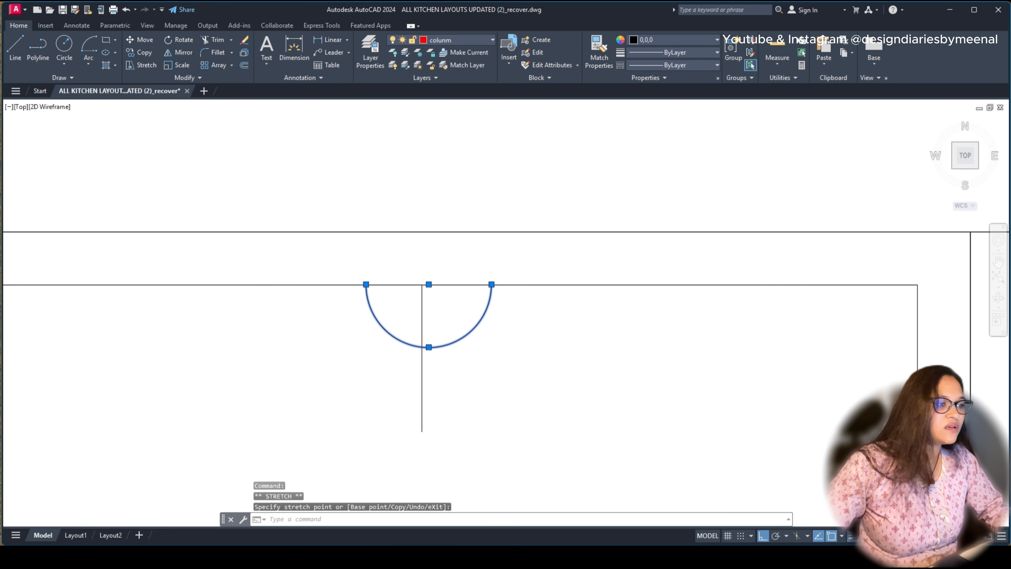
scroll(503, 294, up, 2)
click(383, 279)
click(385, 283)
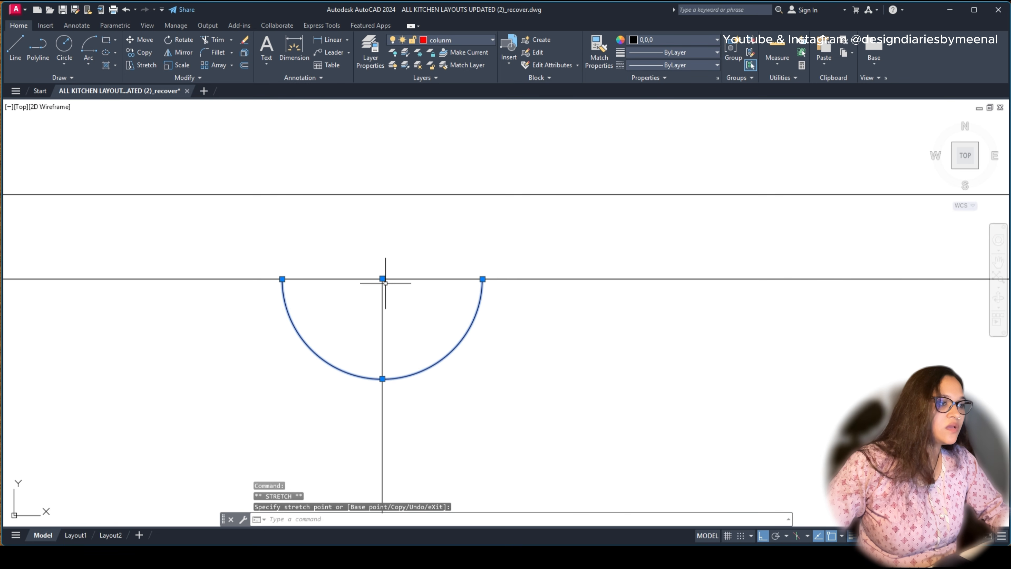
Step: Delete the vertical guide line running through the semicircular cut-out
scroll(472, 317, down, 6)
key(Escape)
click(474, 362)
click(413, 355)
scroll(443, 326, up, 4)
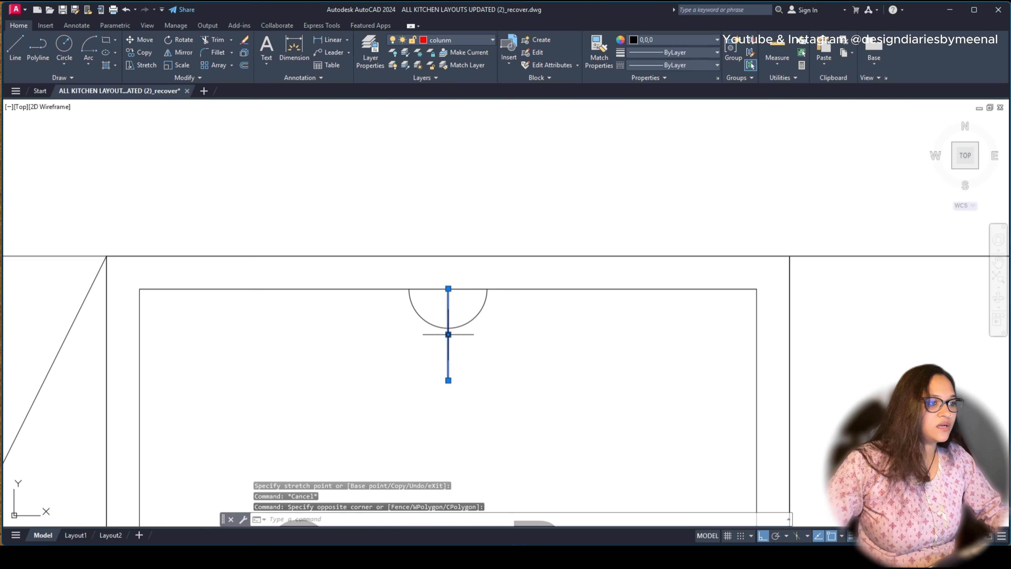
key(Delete)
Step: Widen the cut-out arc by stretching its left end outward along the edge, and lower its deepest point slightly
click(444, 313)
click(387, 341)
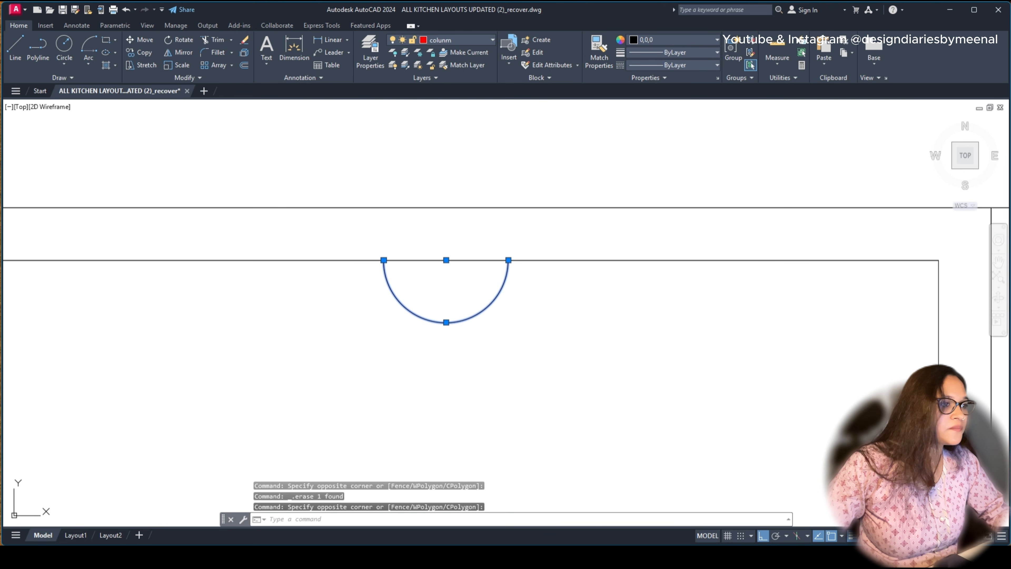
click(384, 260)
click(357, 260)
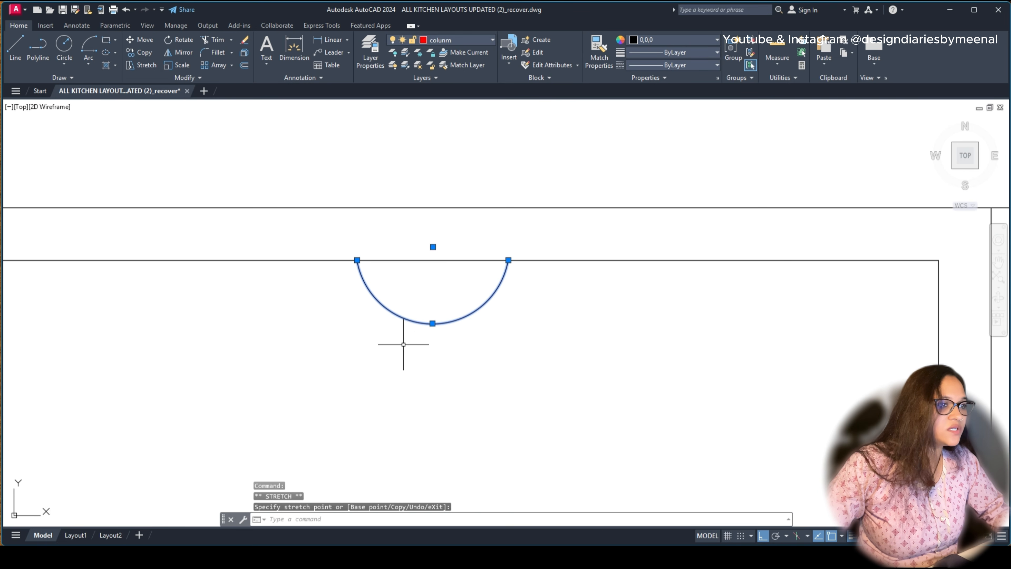
scroll(430, 323, up, 6)
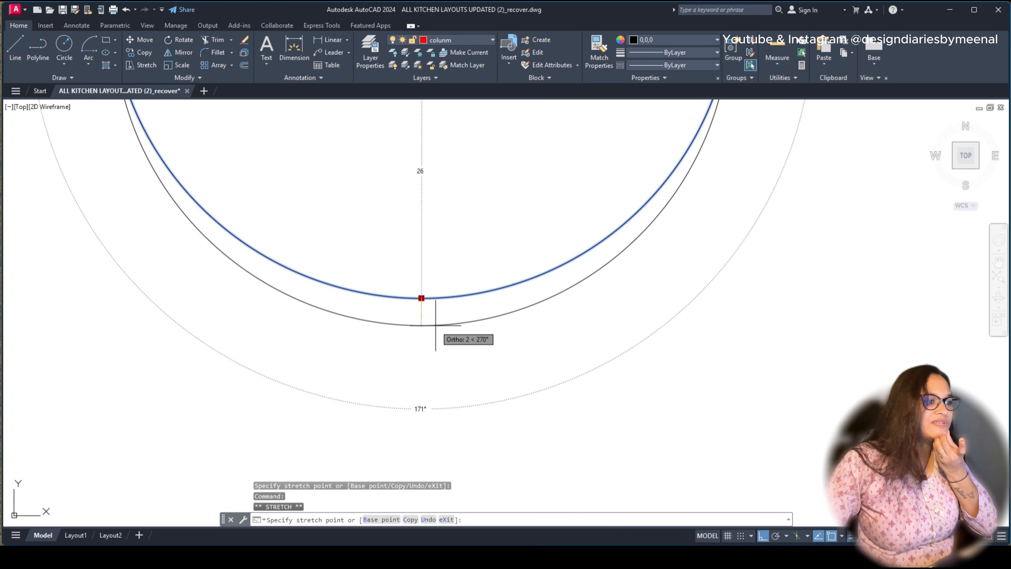
scroll(429, 330, down, 10)
scroll(493, 329, down, 5)
scroll(437, 298, up, 5)
key(Escape)
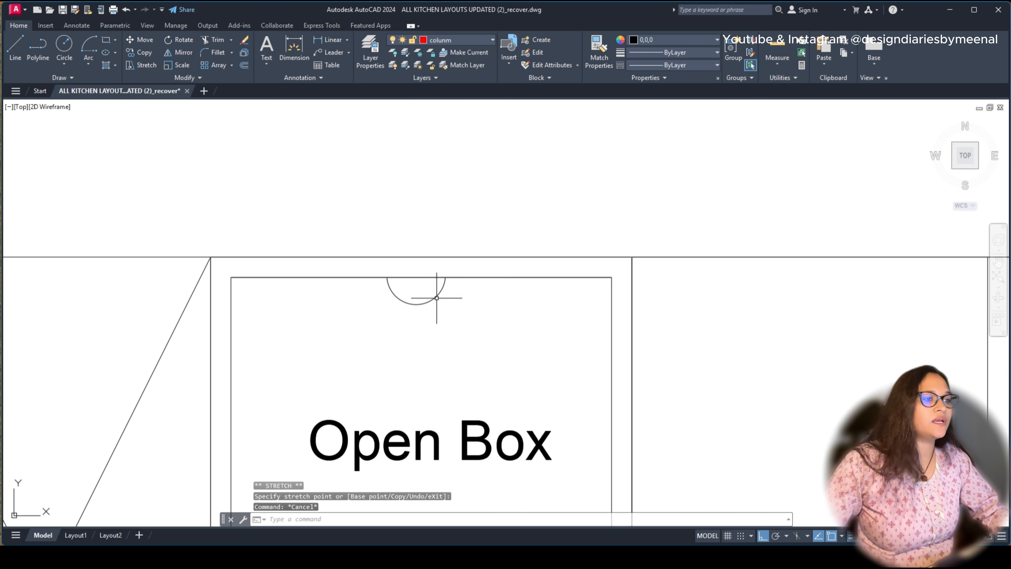
Step: Copy the arc cut-out straight down to the upper inner edge of the open box's lower compartment
click(403, 328)
key(Return)
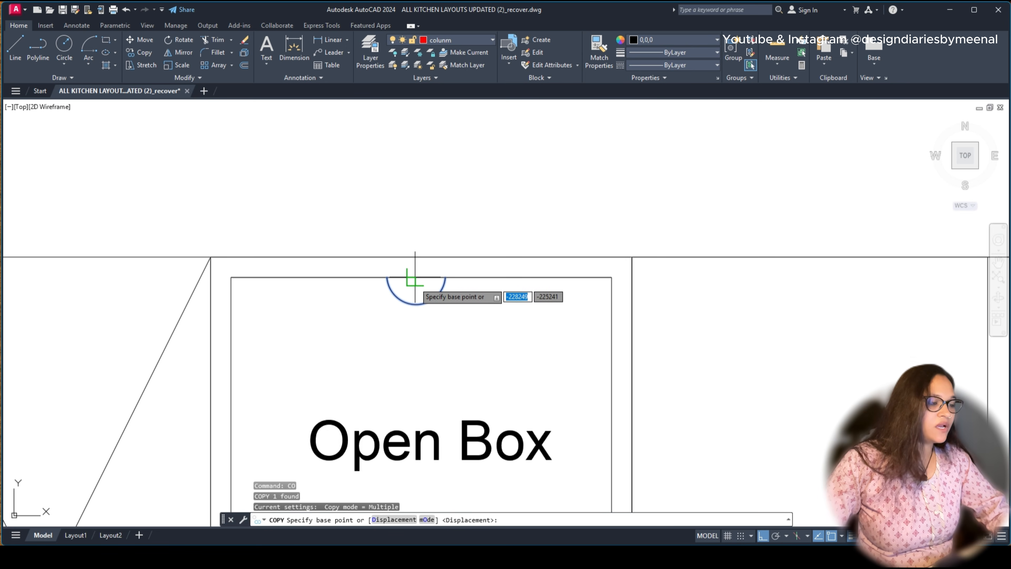
click(415, 277)
scroll(426, 315, down, 5)
middle_drag(428, 400, 417, 316)
scroll(417, 317, up, 5)
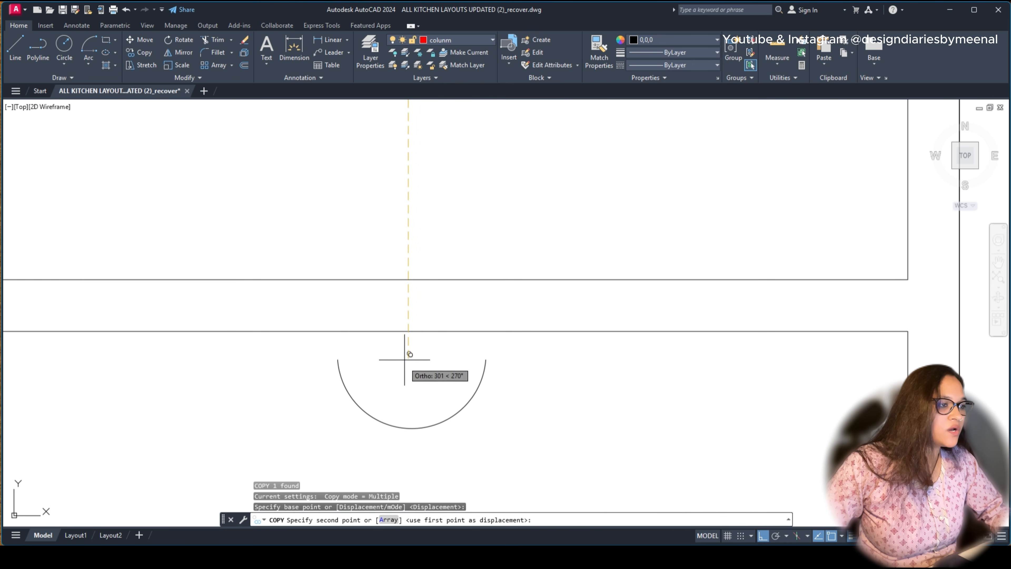
click(409, 375)
scroll(439, 378, down, 4)
key(Escape)
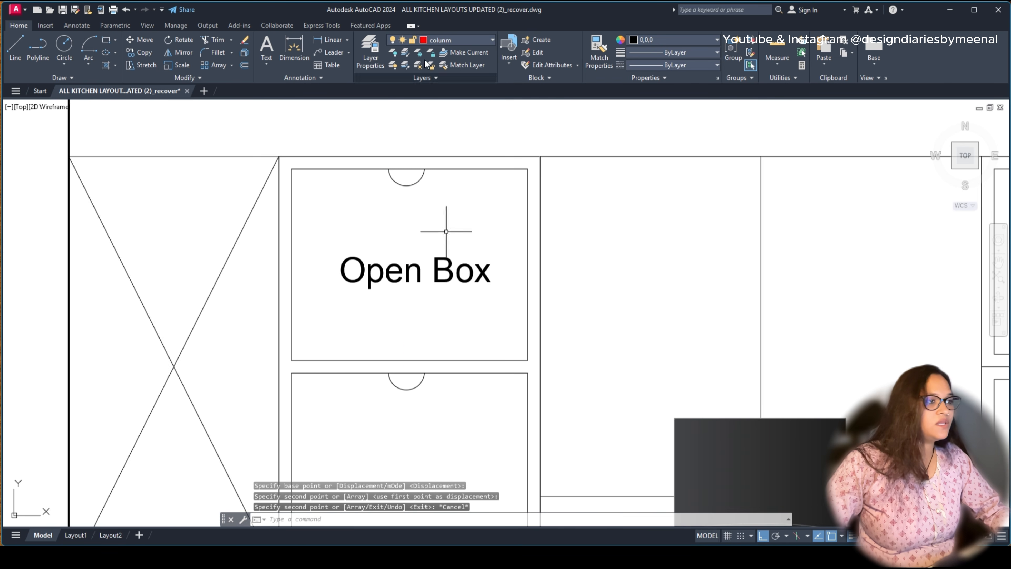
scroll(425, 243, down, 4)
scroll(435, 294, up, 2)
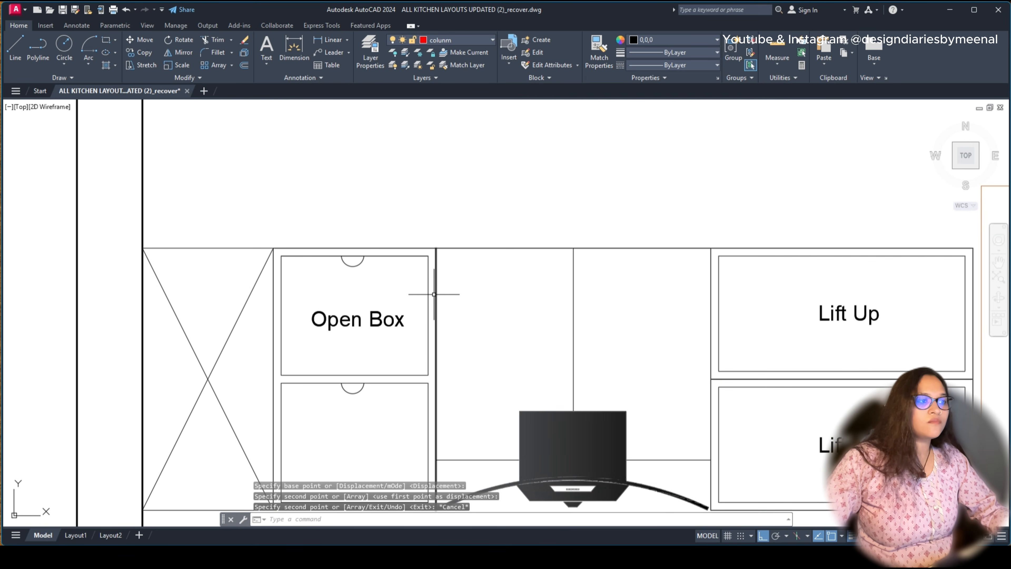
click(354, 262)
key(Escape)
Step: Check the width of the fridge opening between the cabinet side and the wall with a linear dimension
scroll(343, 279, down, 4)
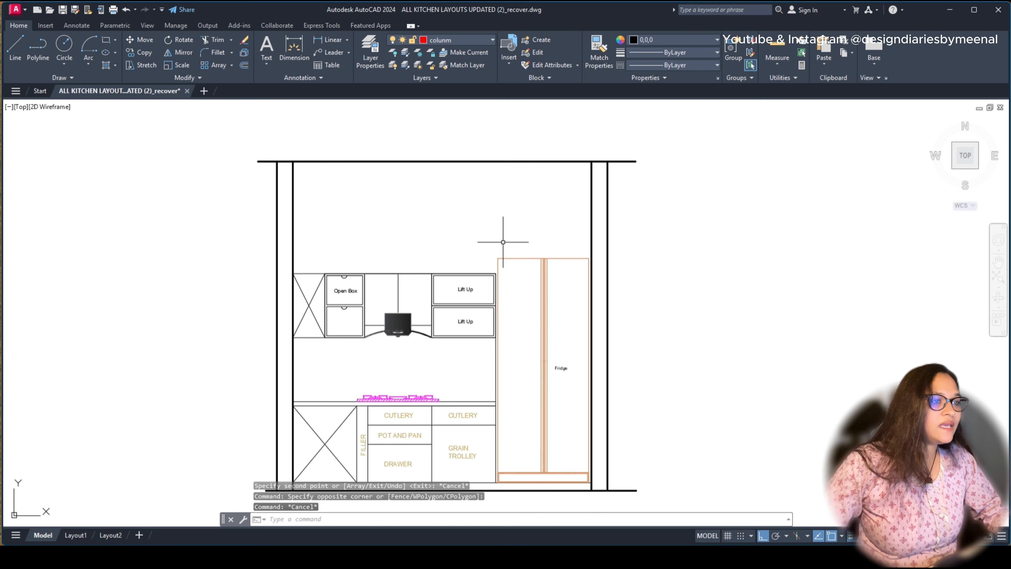
scroll(463, 379, up, 8)
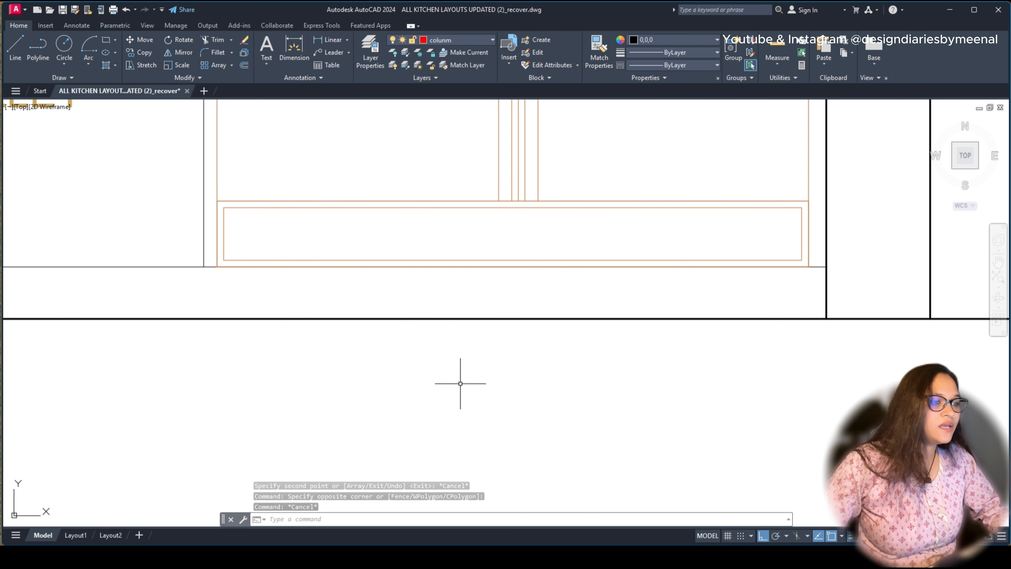
text(DIMLI)
key(Return)
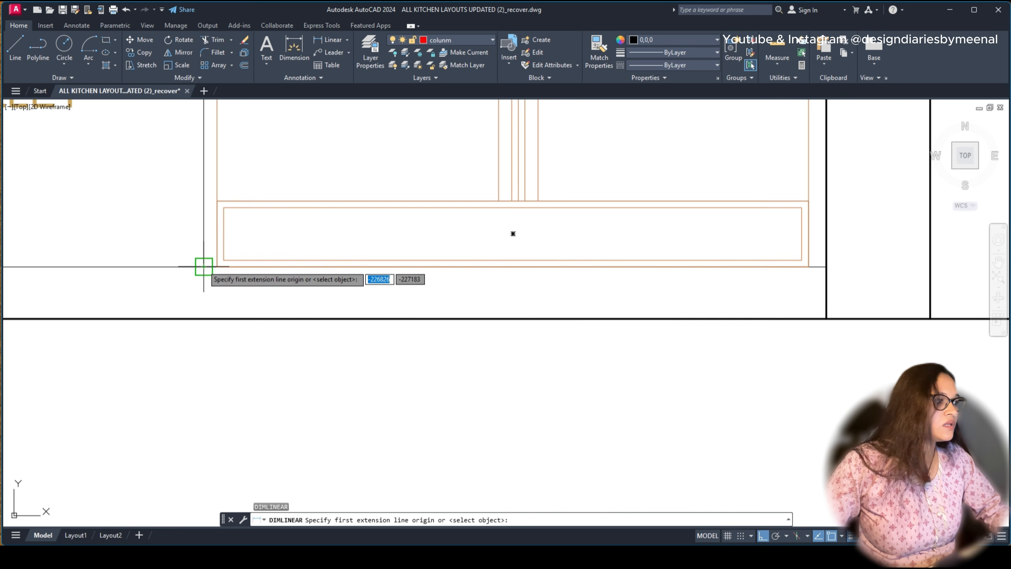
click(204, 267)
click(827, 267)
scroll(566, 341, down, 6)
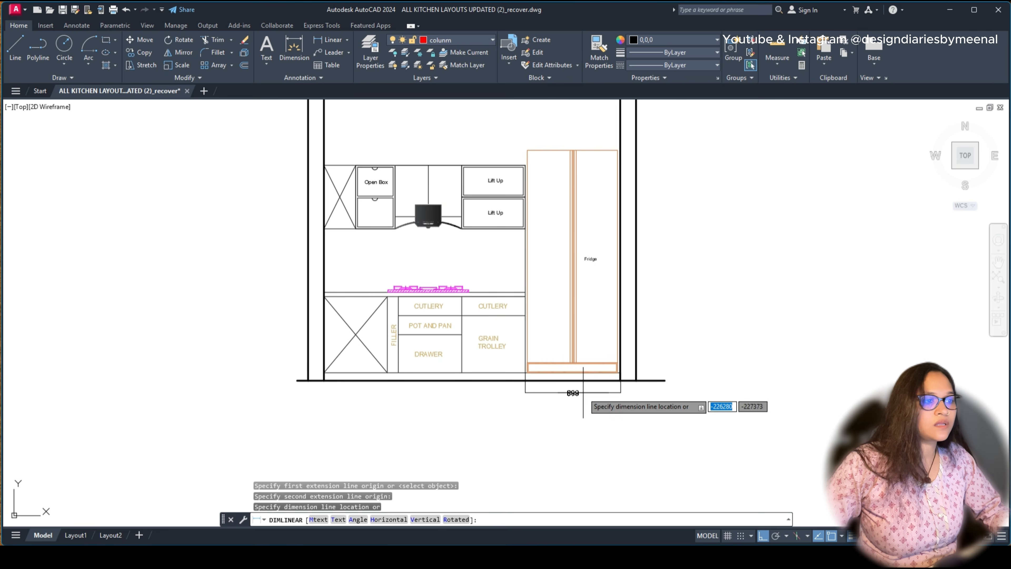
key(Escape)
Step: Review the Wall B elevation's upper cabinets, open box and fridge, and compare it with the neighbouring elevations
middle_drag(582, 175, 547, 299)
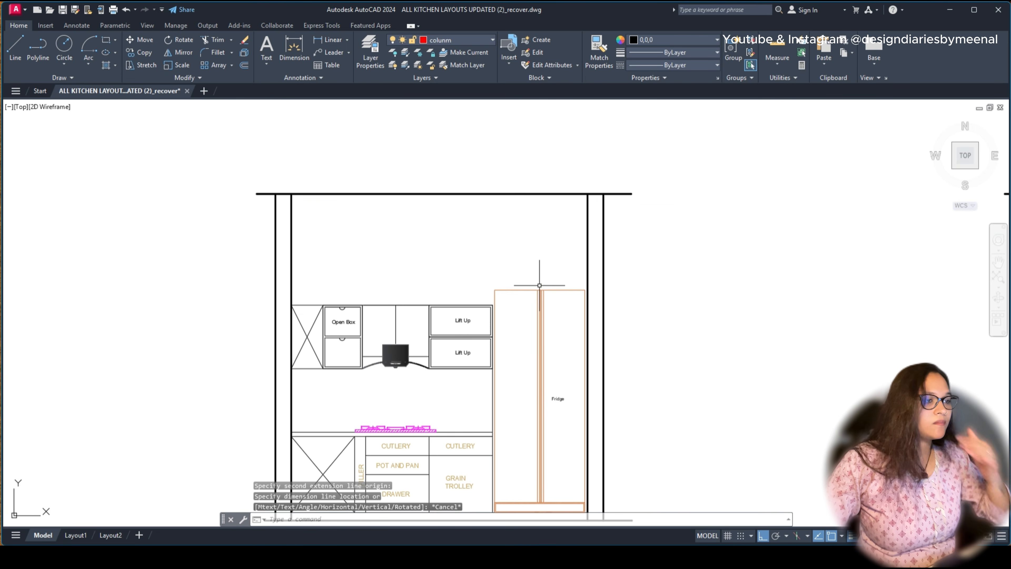
scroll(496, 416, up, 4)
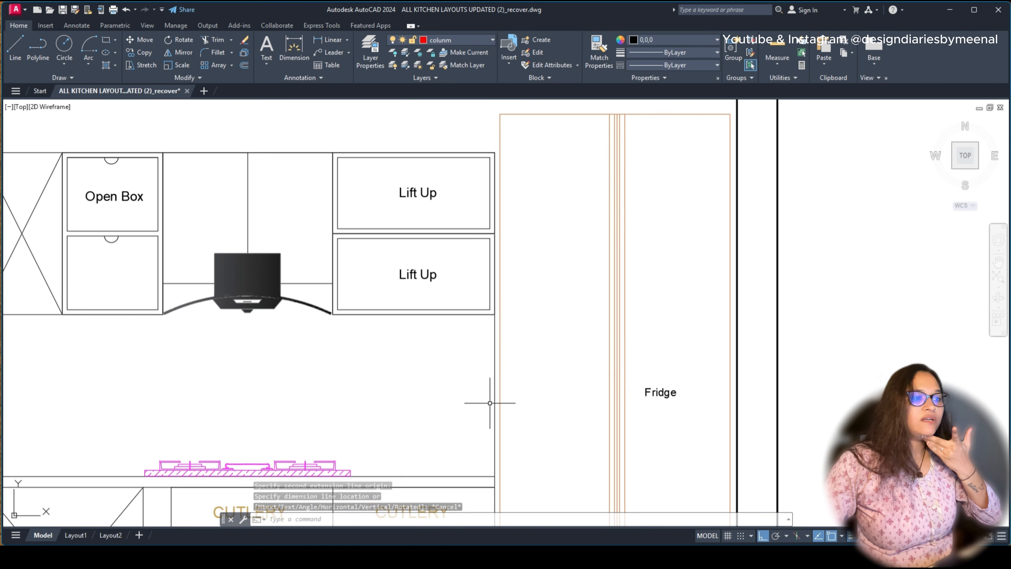
click(415, 276)
key(Escape)
scroll(416, 345, down, 5)
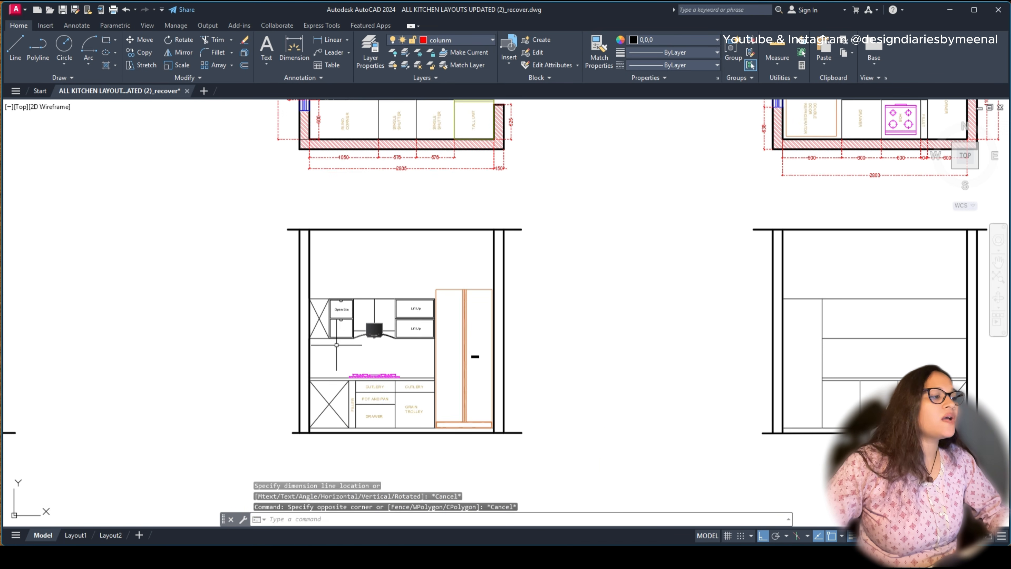
scroll(336, 345, up, 9)
scroll(323, 339, down, 7)
scroll(398, 331, down, 4)
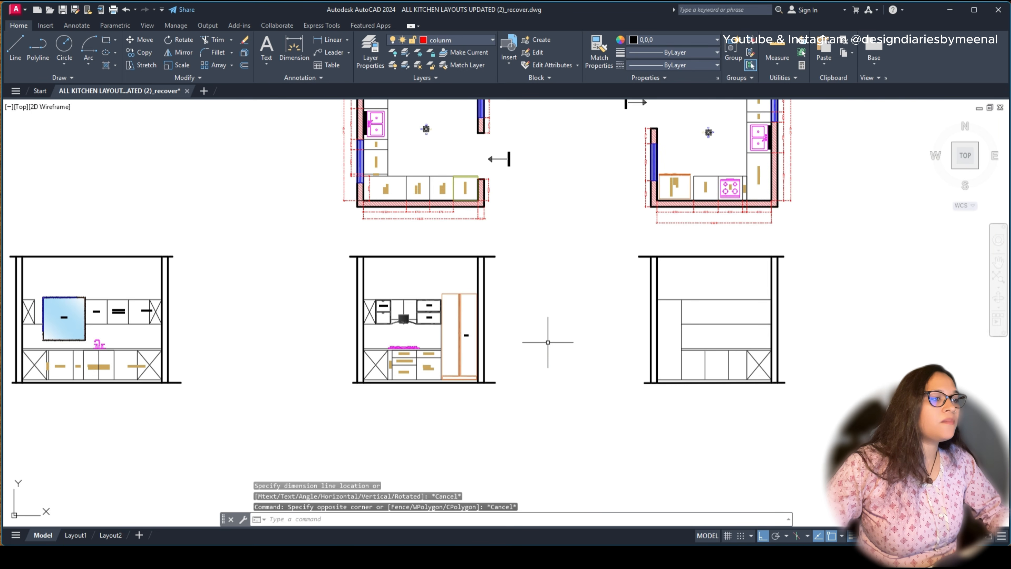
Step: Copy the SINGLE SHUTTER label from the rotated plan down into the middle base cabinet of the unfinished Wall D elevation
middle_drag(547, 343, 293, 334)
mouse_move(393, 182)
middle_down()
mouse_move(403, 273)
mouse_move(415, 219)
middle_up()
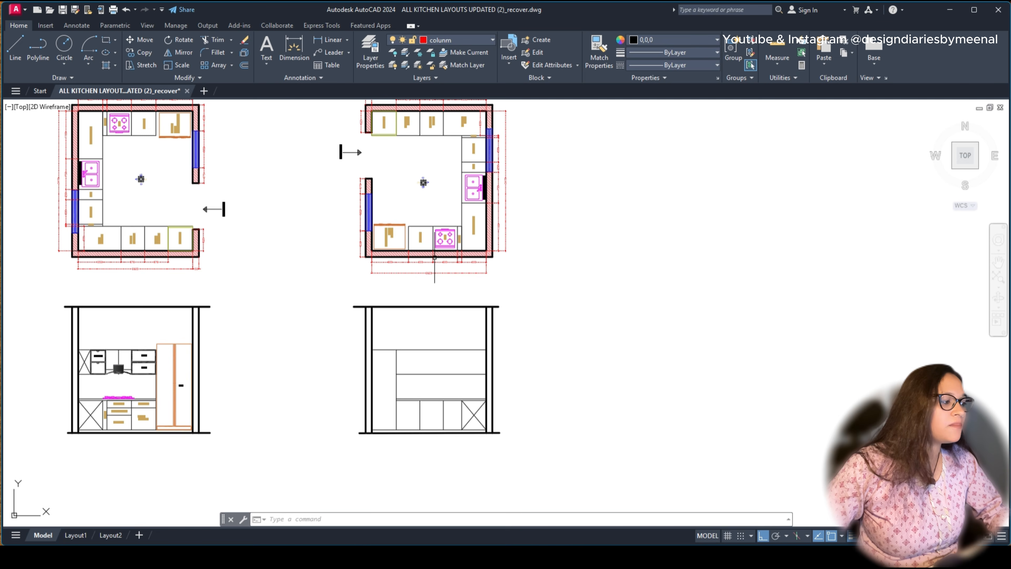
scroll(466, 121, up, 6)
scroll(474, 120, down, 4)
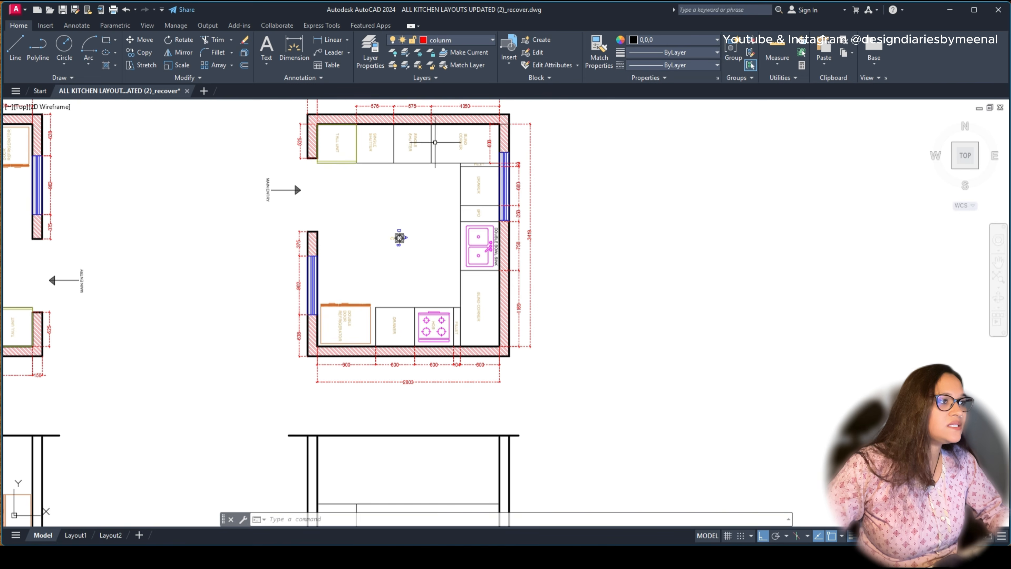
scroll(424, 138, up, 2)
click(409, 146)
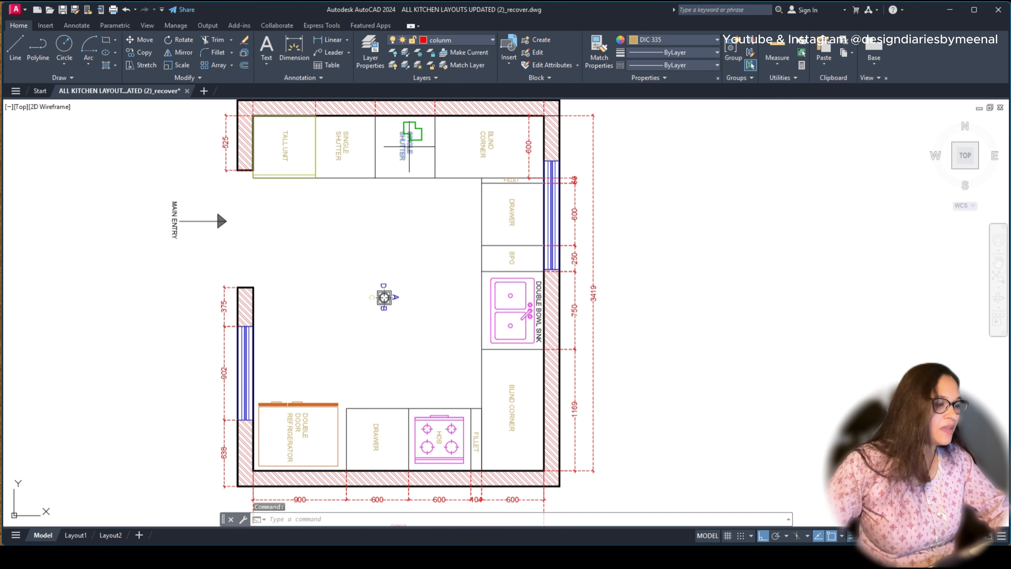
text(co)
key(space)
click(409, 146)
middle_drag(413, 450, 429, 167)
middle_drag(412, 329, 423, 286)
scroll(459, 159, down, 4)
scroll(460, 303, up, 4)
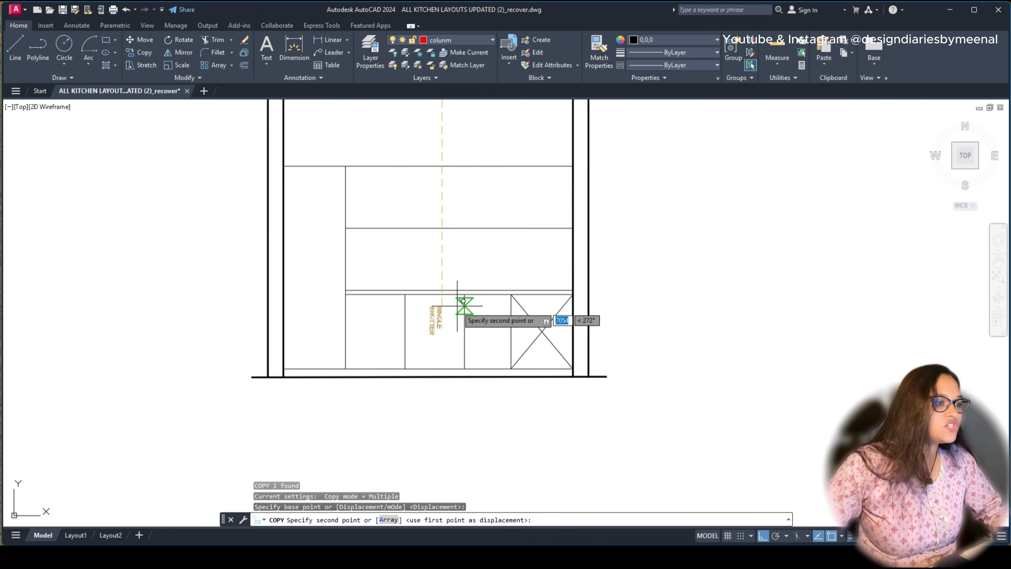
scroll(457, 306, up, 2)
click(437, 322)
key(Escape)
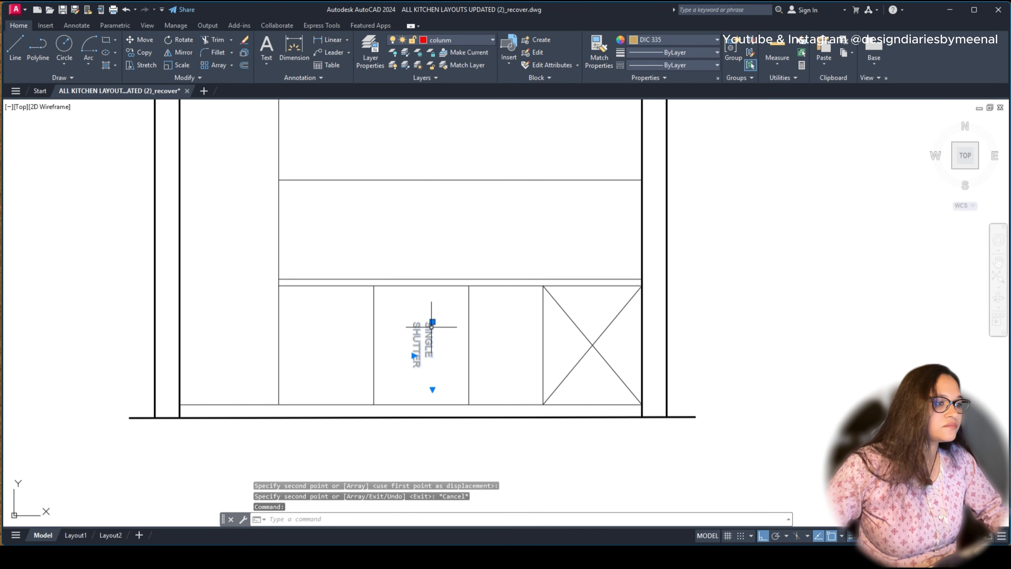
Step: Rotate the copied SINGLE SHUTTER label to read horizontally and move it sideways inside its base cabinet
click(449, 223)
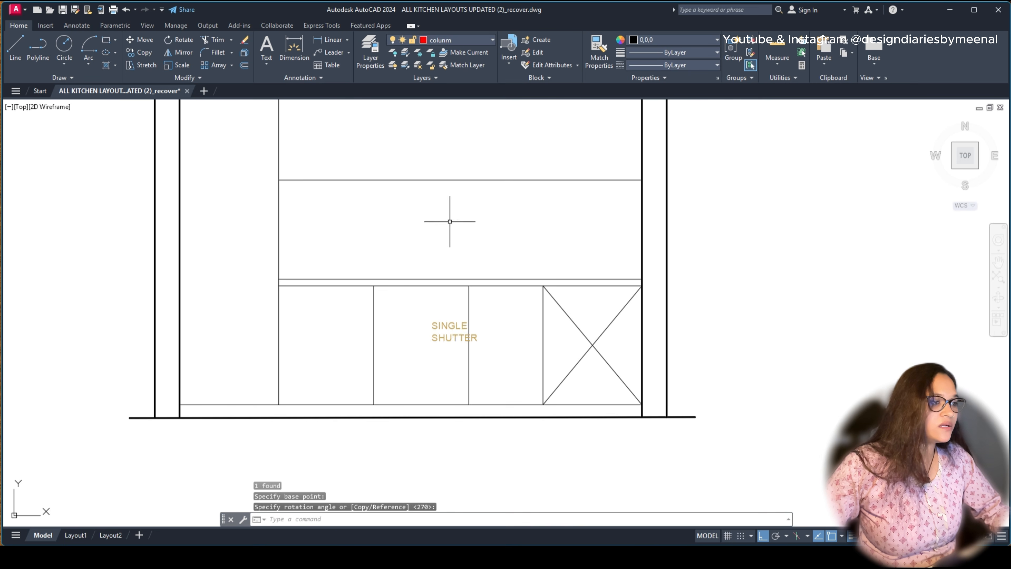
click(452, 330)
text(m)
key(space)
click(814, 198)
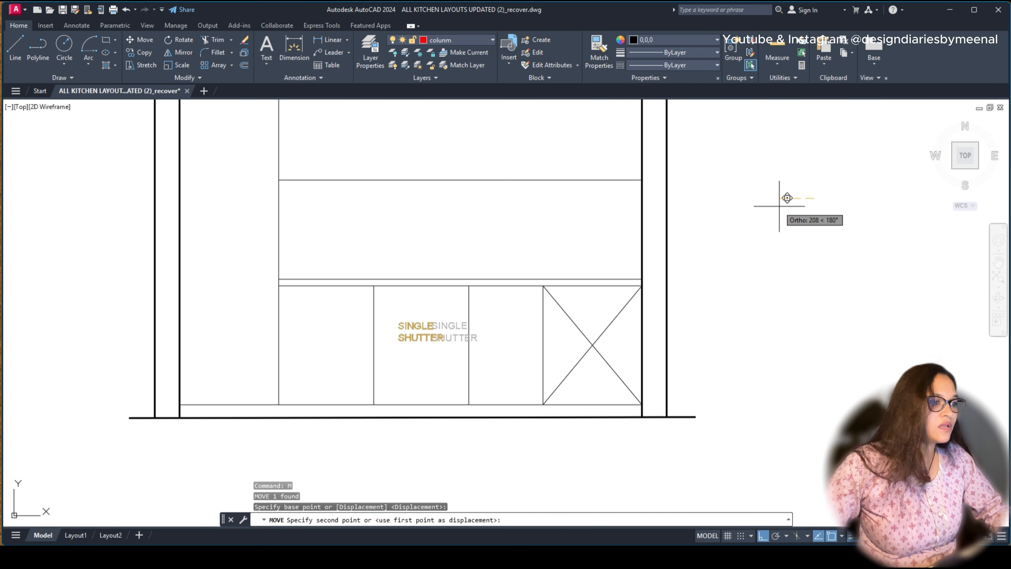
click(777, 206)
key(Escape)
click(394, 338)
click(394, 327)
text(m)
key(space)
click(815, 263)
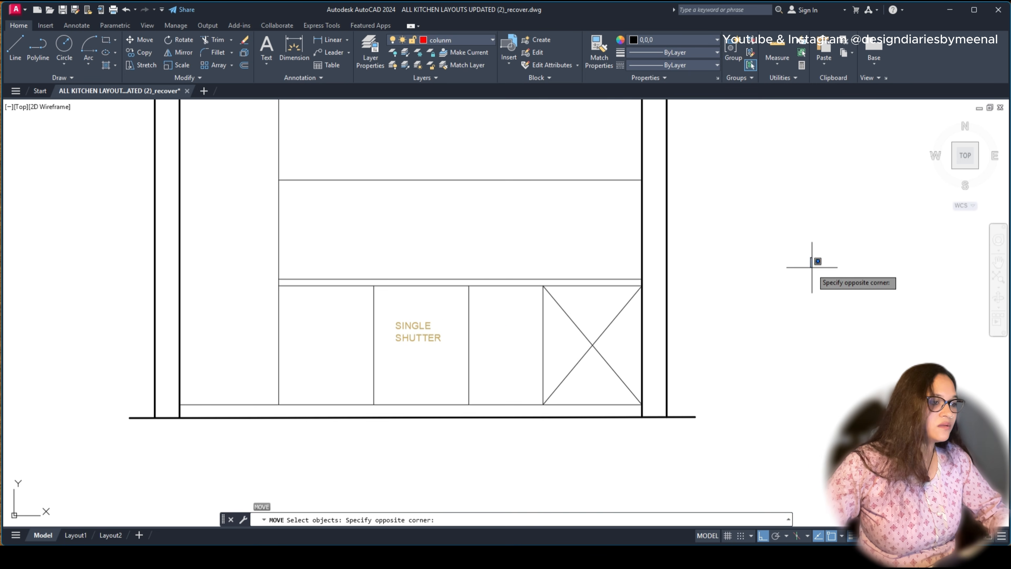
key(Escape)
click(403, 338)
text(m)
key(space)
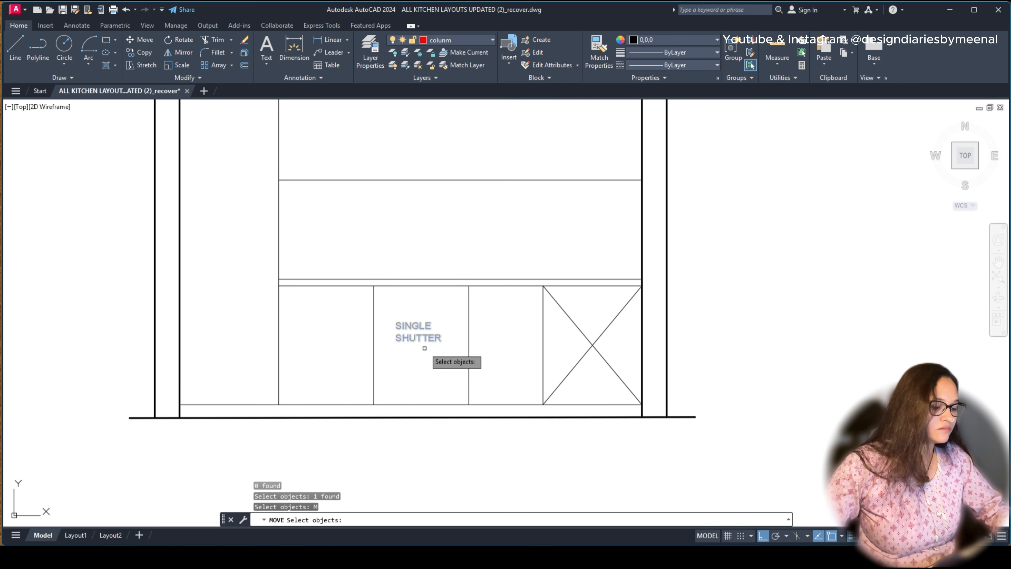
key(Escape)
Step: Move the SINGLE SHUTTER label straight down to the mid-height of its base cabinet
scroll(424, 345, up, 4)
click(420, 339)
click(387, 296)
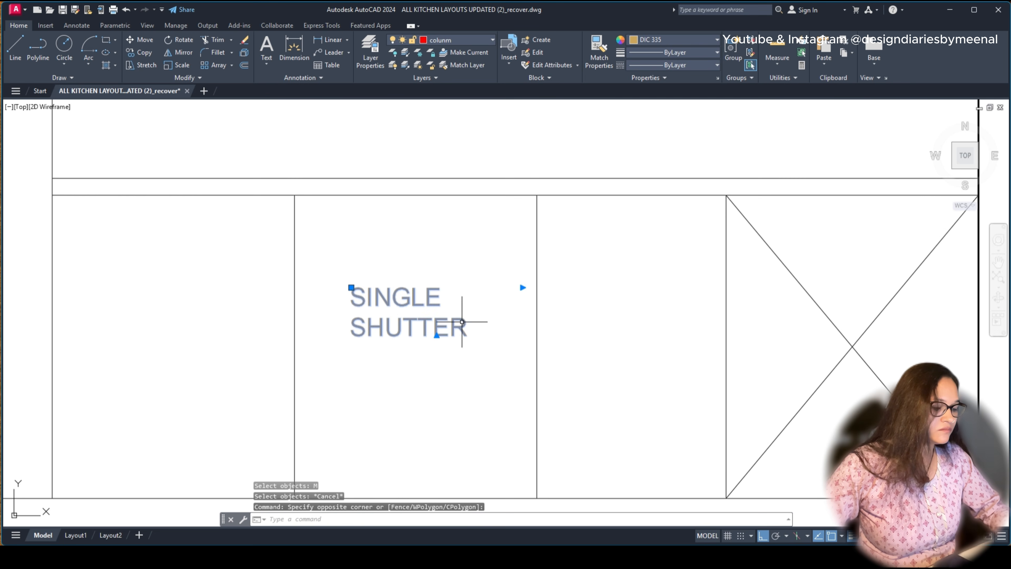
text(m)
key(space)
click(470, 249)
click(477, 285)
Step: Copy the SINGLE SHUTTER label horizontally into the adjacent base cabinet next to the tall unit
scroll(477, 285, down, 8)
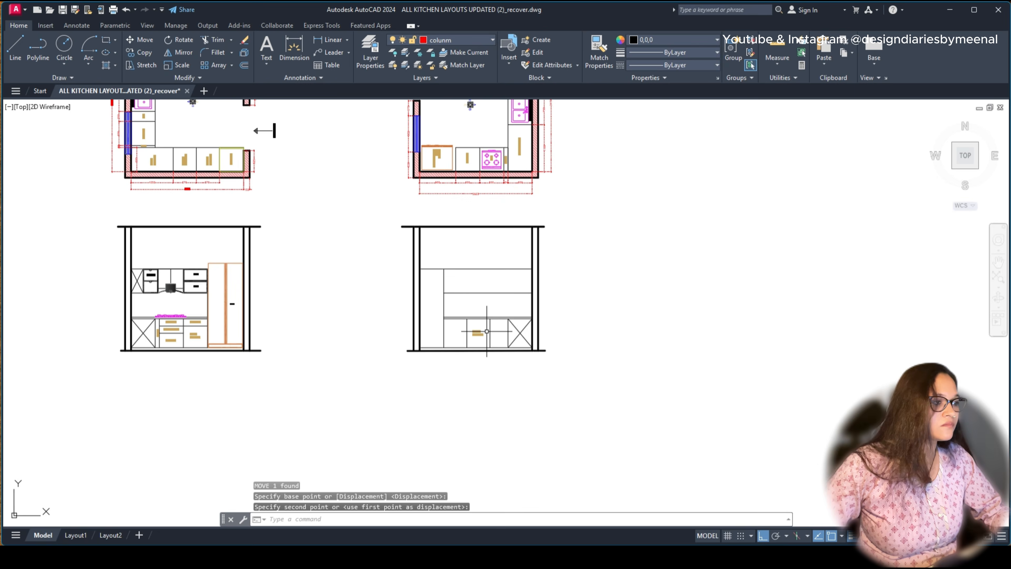
scroll(428, 169, up, 10)
scroll(595, 365, down, 2)
middle_drag(558, 311, 460, 98)
scroll(512, 398, down, 6)
middle_drag(506, 372, 447, 219)
scroll(458, 454, up, 6)
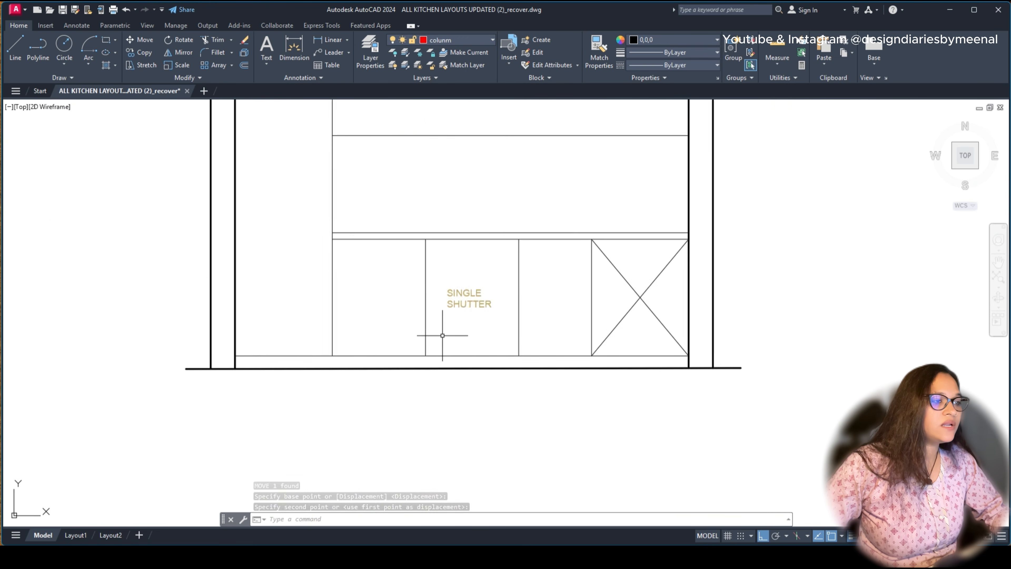
click(482, 243)
text(co)
key(space)
click(493, 301)
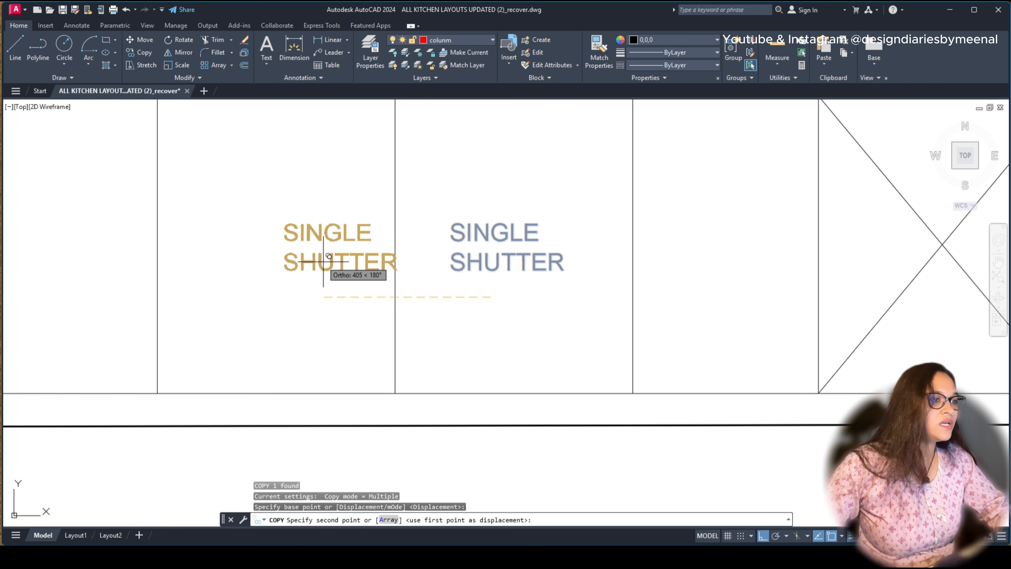
click(274, 281)
key(Escape)
Step: Look for the finished Wall D elevation in the reference drawing set above the working elevations
scroll(286, 278, down, 6)
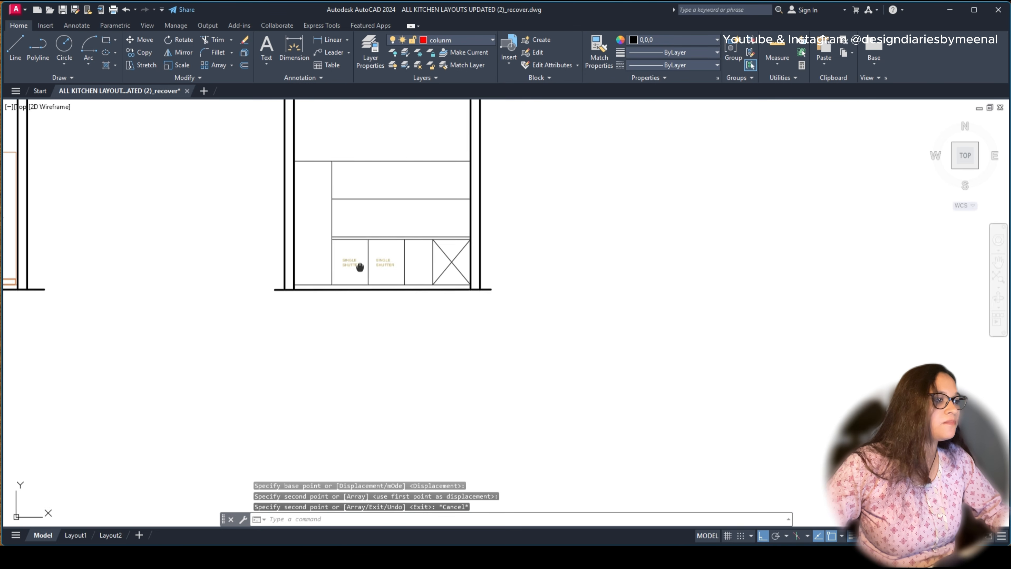
scroll(402, 297, up, 5)
scroll(395, 285, down, 6)
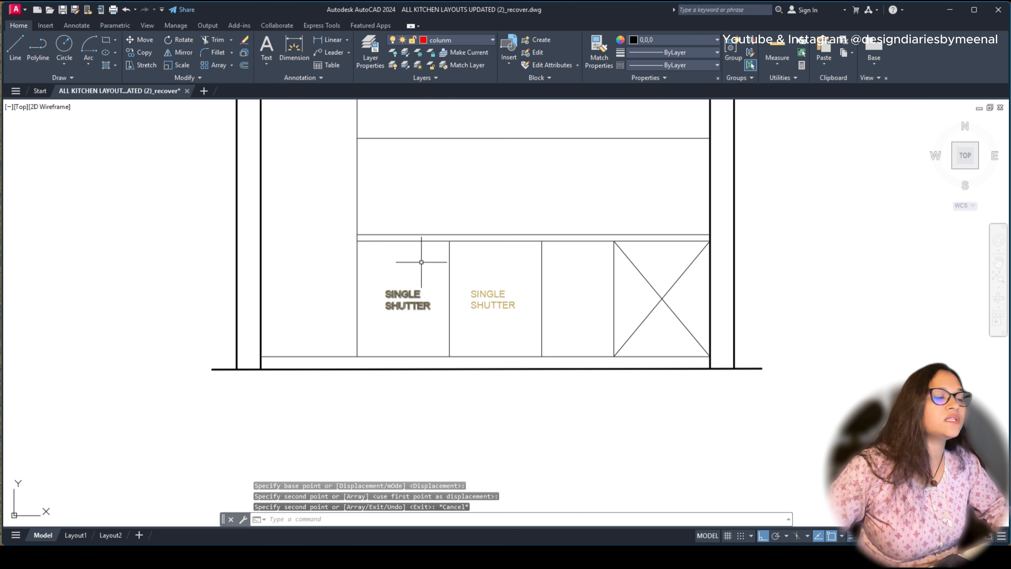
middle_drag(475, 242, 421, 413)
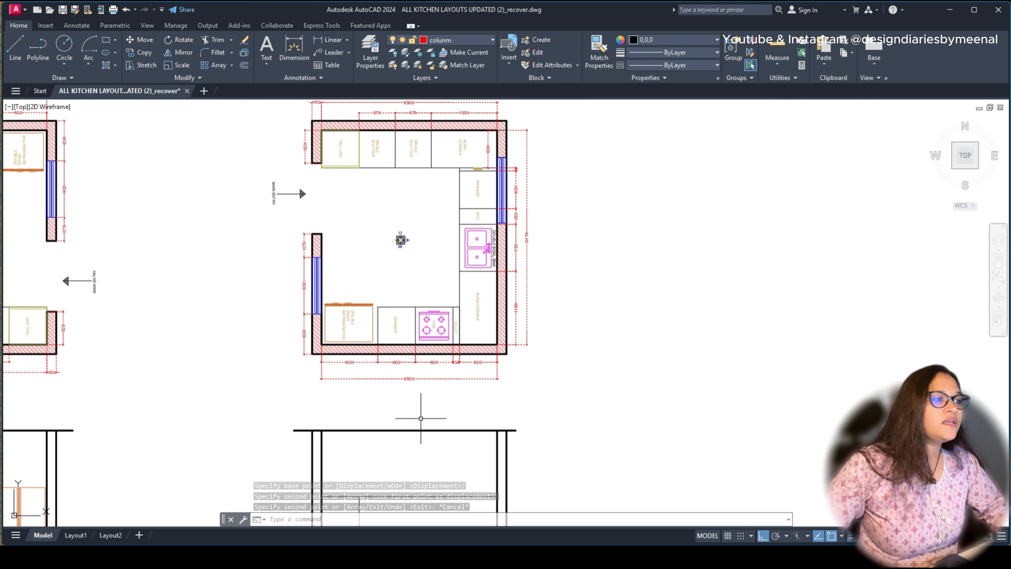
scroll(350, 271, down, 4)
middle_drag(329, 158, 355, 204)
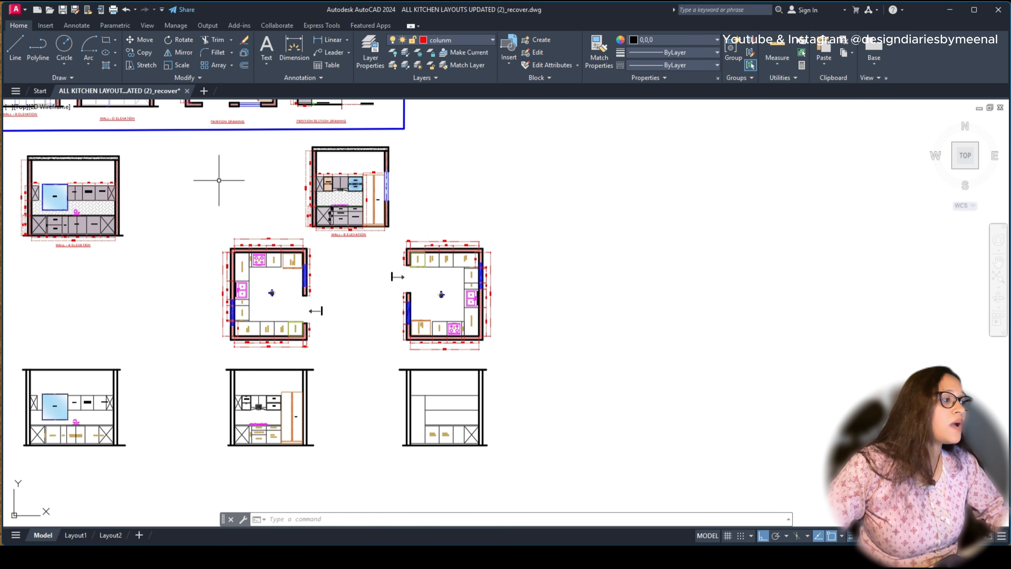
middle_drag(219, 180, 585, 318)
middle_drag(210, 146, 496, 174)
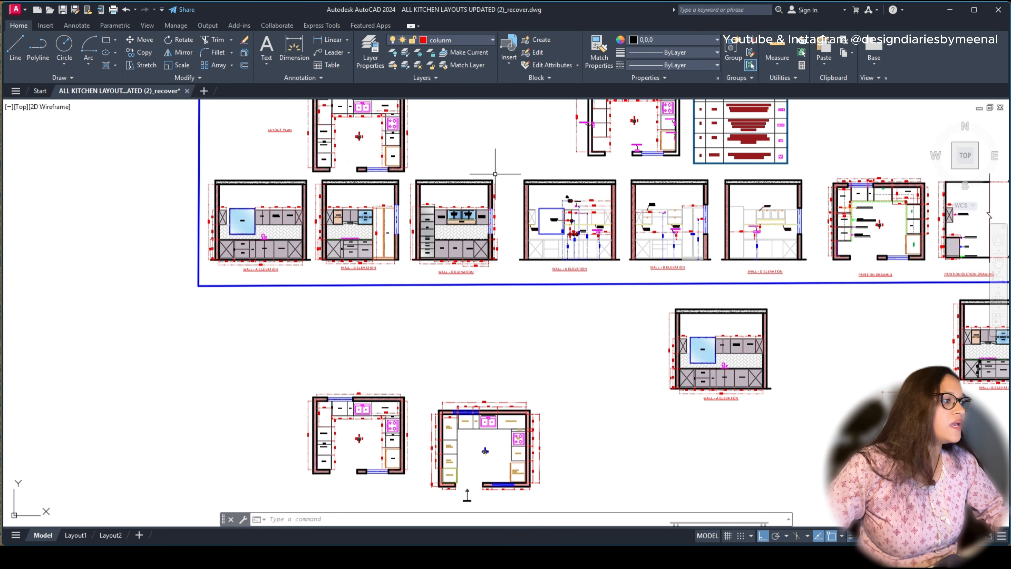
click(513, 175)
click(409, 278)
key(Escape)
scroll(497, 175, up, 2)
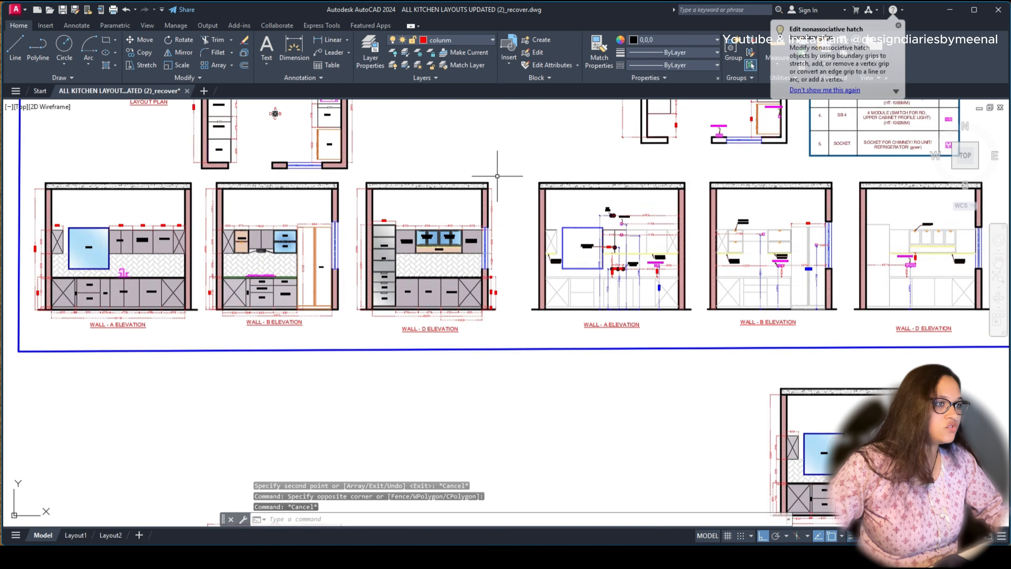
Step: Copy the finished Wall D elevation with its dimensions and title into the empty space beside the unfinished Wall D elevation
scroll(497, 175, up, 2)
click(500, 176)
click(267, 440)
text(C)
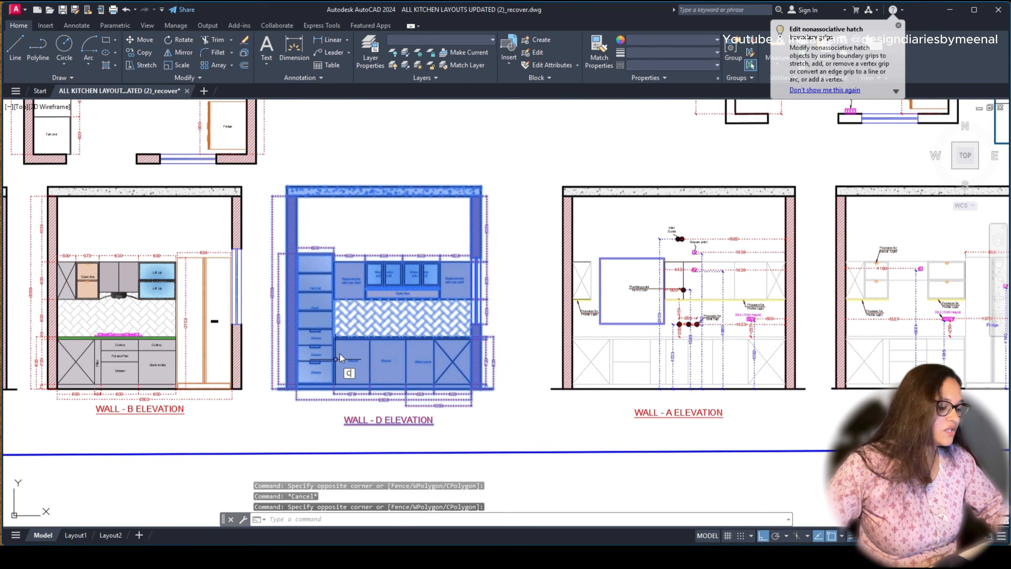
text(O)
key(Return)
click(349, 339)
scroll(243, 242, down, 7)
key(F8)
scroll(570, 404, up, 3)
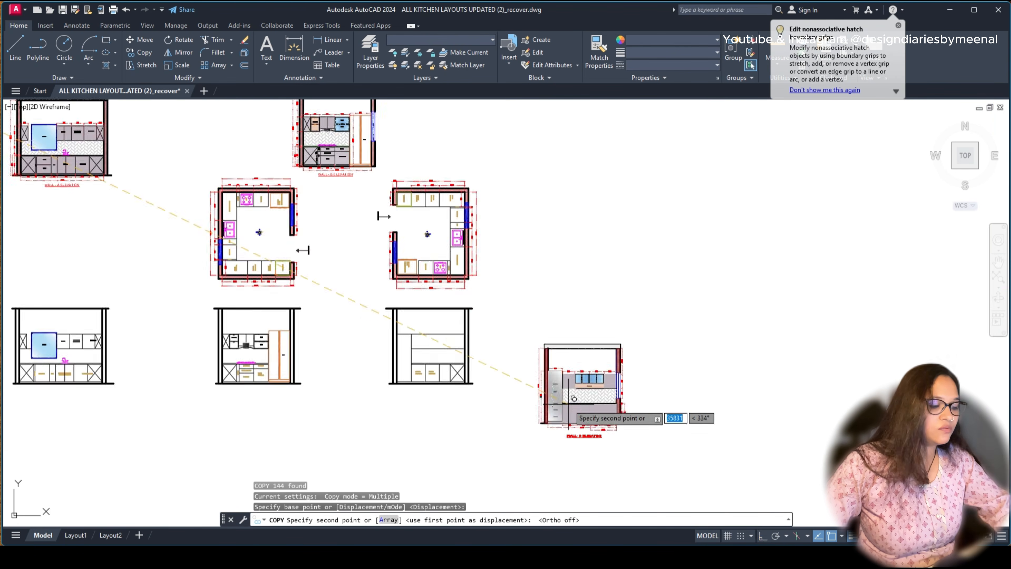
click(520, 324)
key(Escape)
Step: Draw a vertical line over the full height of the upper cabinet band at the tall unit's edge and save the drawing
scroll(503, 301, up, 8)
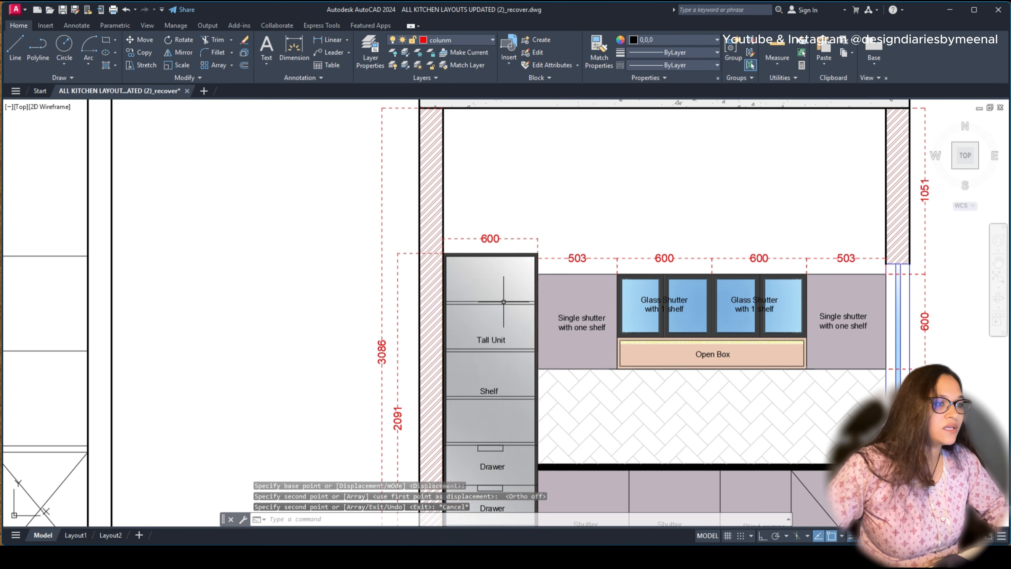
scroll(841, 270, down, 2)
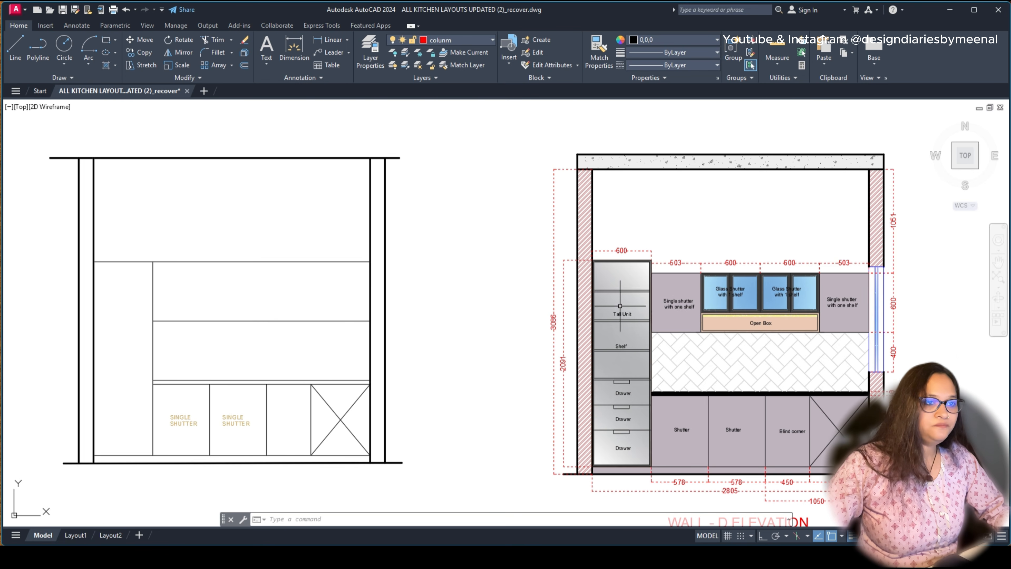
scroll(178, 275, up, 4)
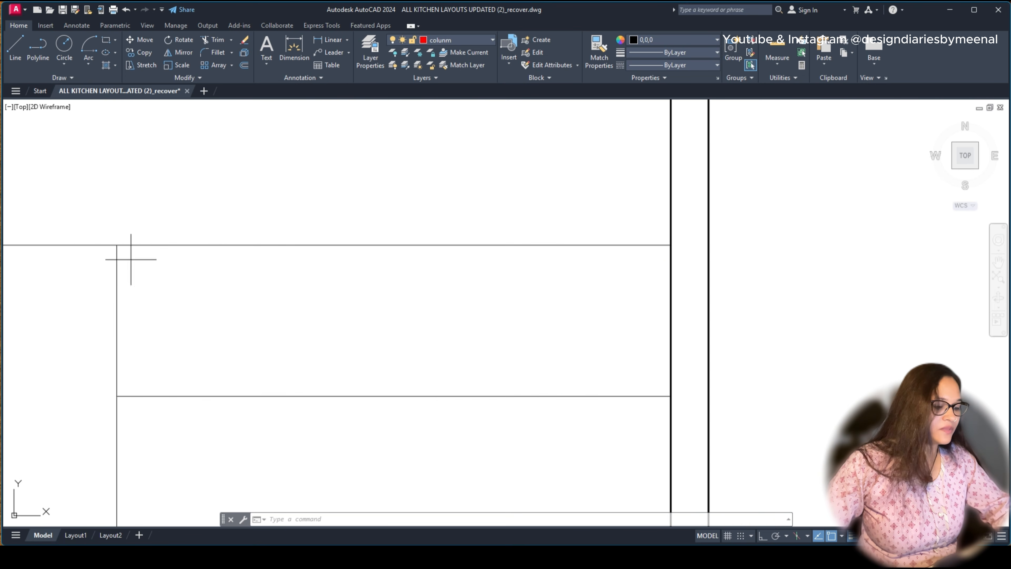
text(l)
key(Return)
click(117, 245)
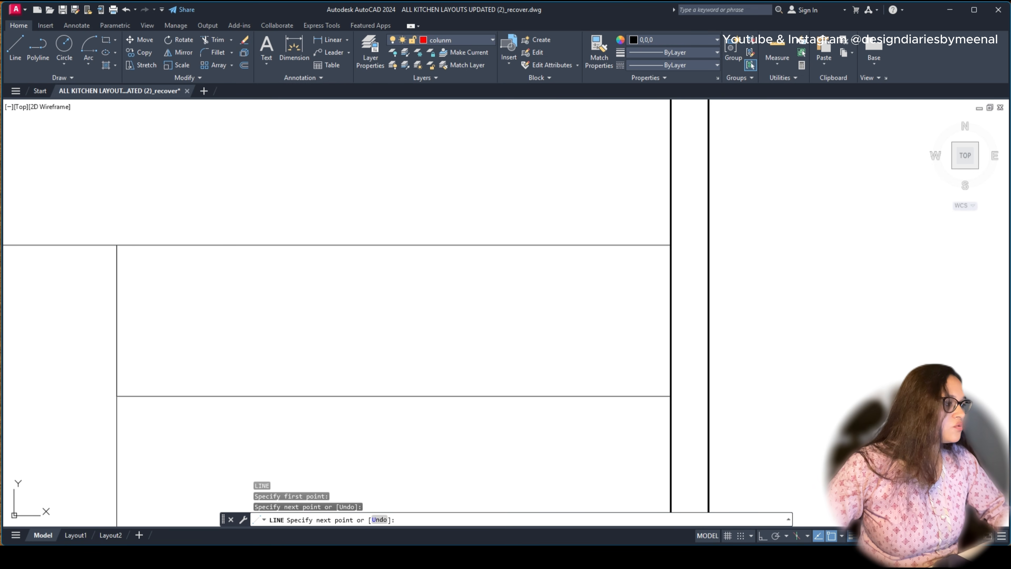
key(Escape)
key(Escape)
key(Escape)
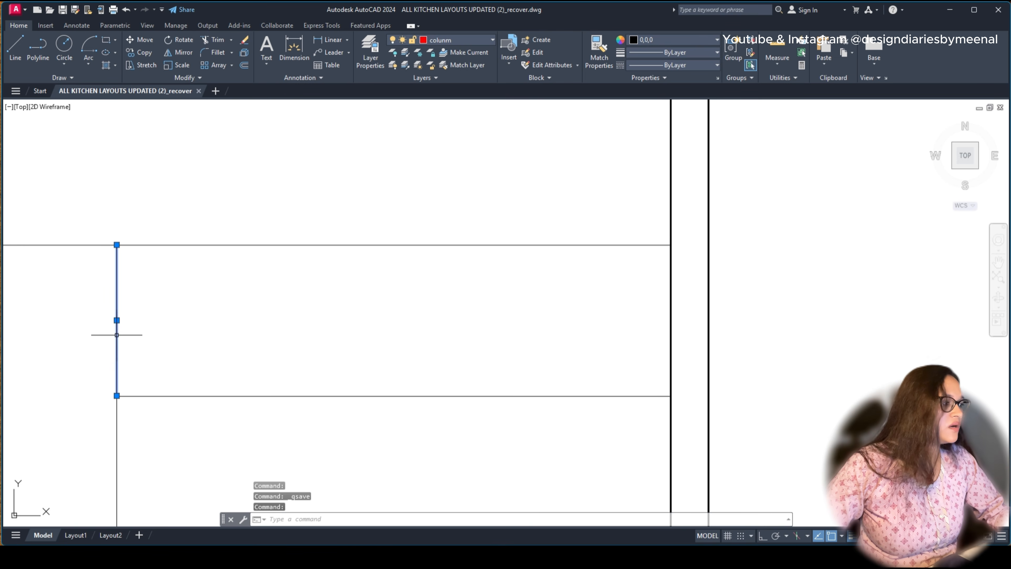
Step: Offset the tall unit's edge line and the opposite wall line 503 into the upper cabinet band
key(Return)
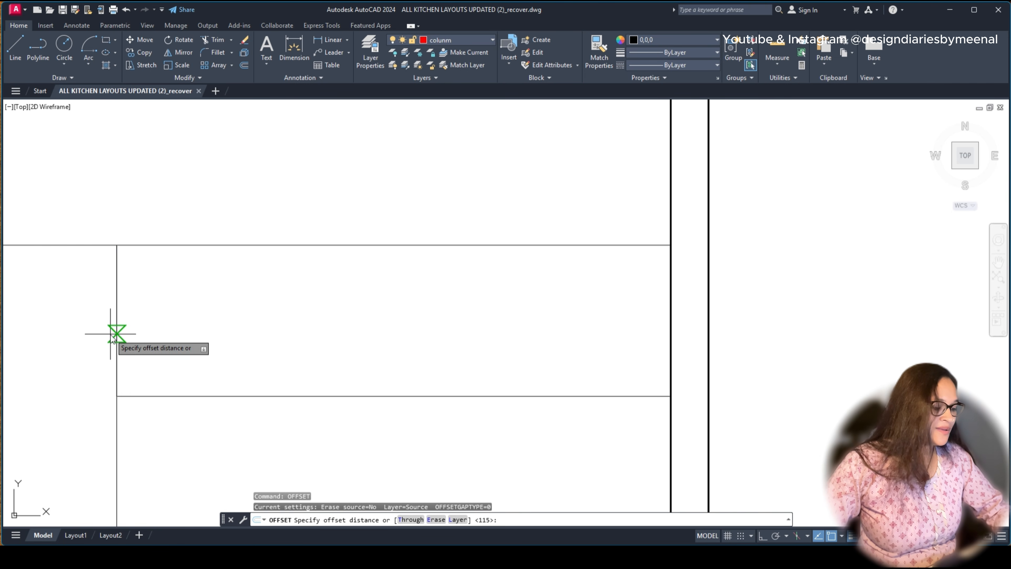
text(503)
key(Return)
click(116, 335)
click(277, 323)
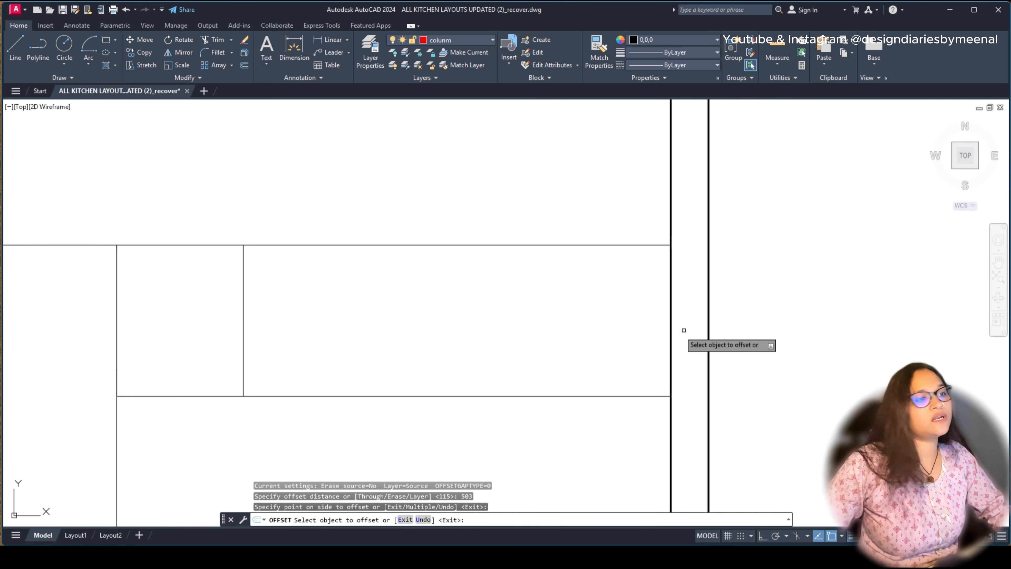
click(670, 325)
click(551, 316)
key(Escape)
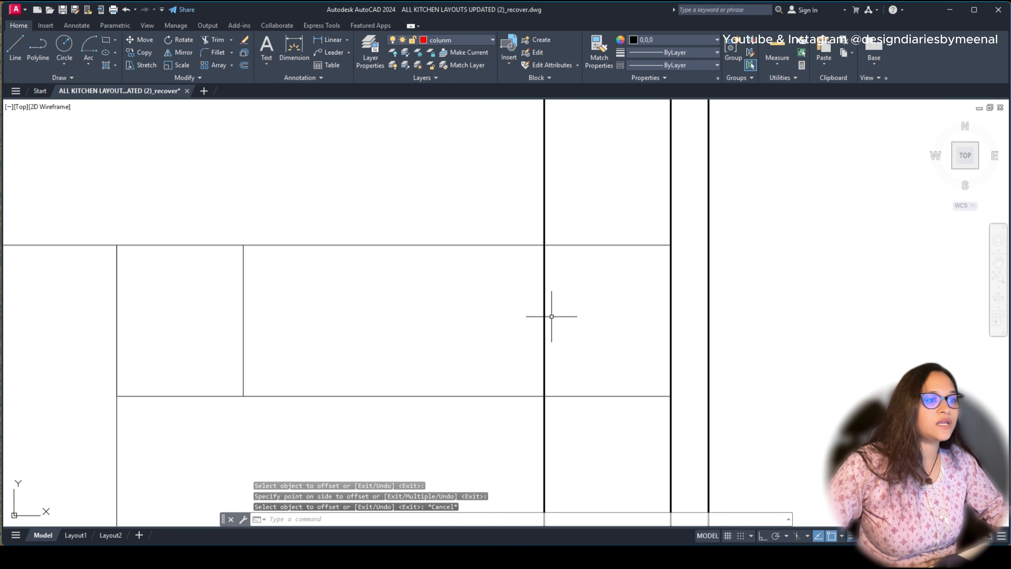
Step: Match the offset wall line's properties to the thin cabinet line along the underside of the upper cabinets
key(Return)
click(574, 396)
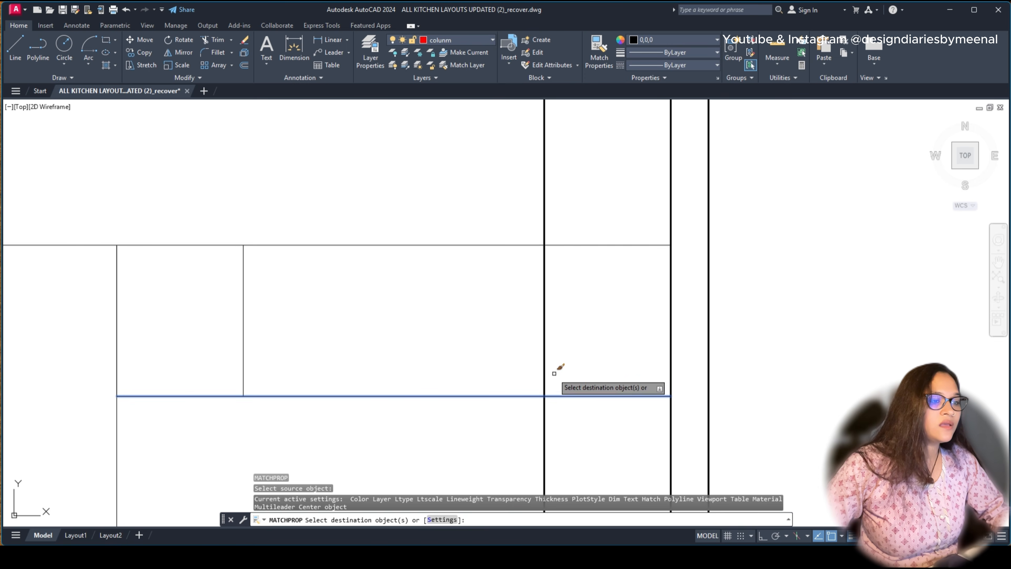
key(Escape)
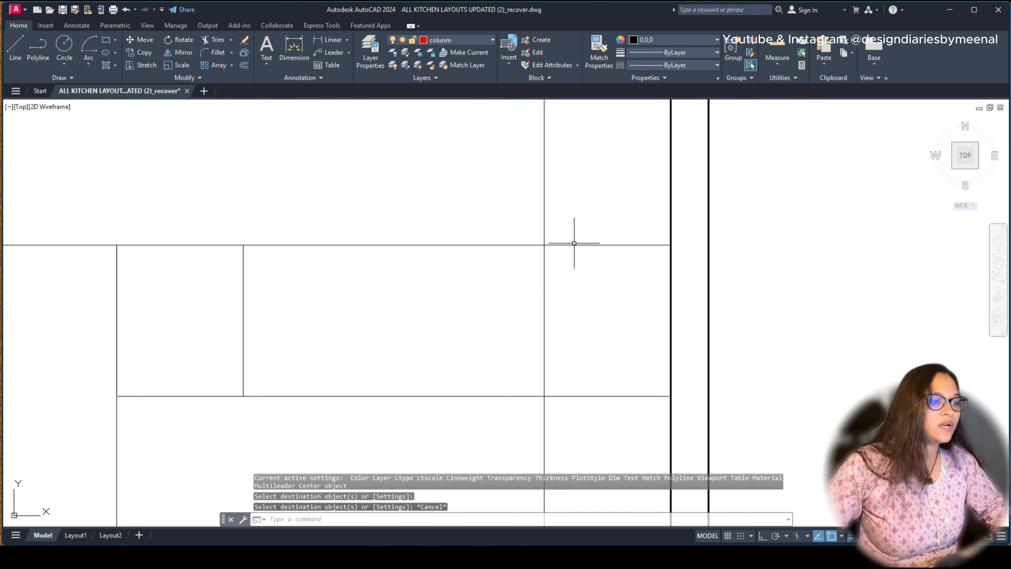
key(Escape)
Step: Trim the new divider above and below the upper cabinet band and erase its leftover piece over the base cabinets
text(tr)
key(Return)
click(576, 186)
click(488, 204)
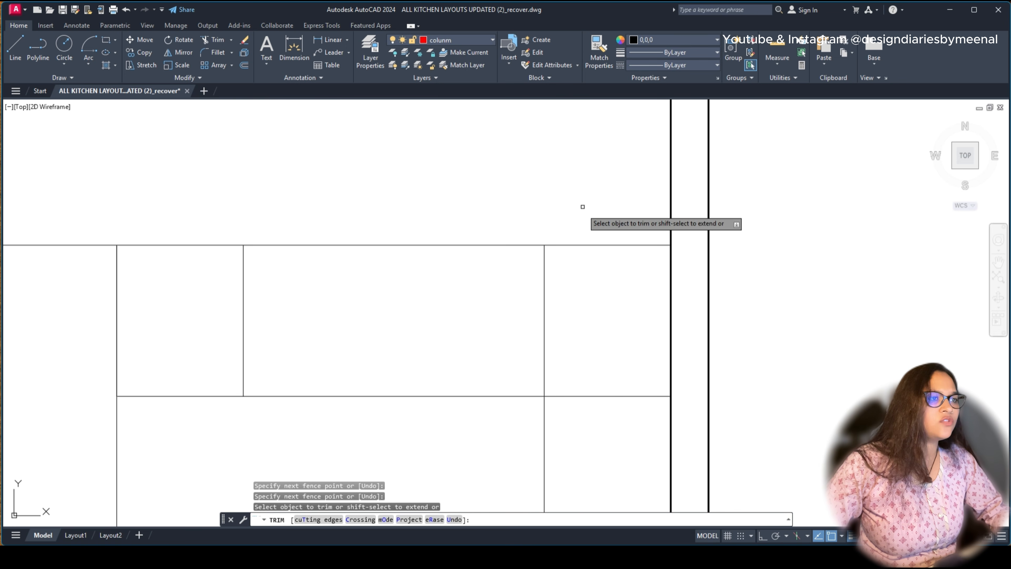
scroll(582, 234, down, 4)
click(587, 345)
click(517, 324)
key(Escape)
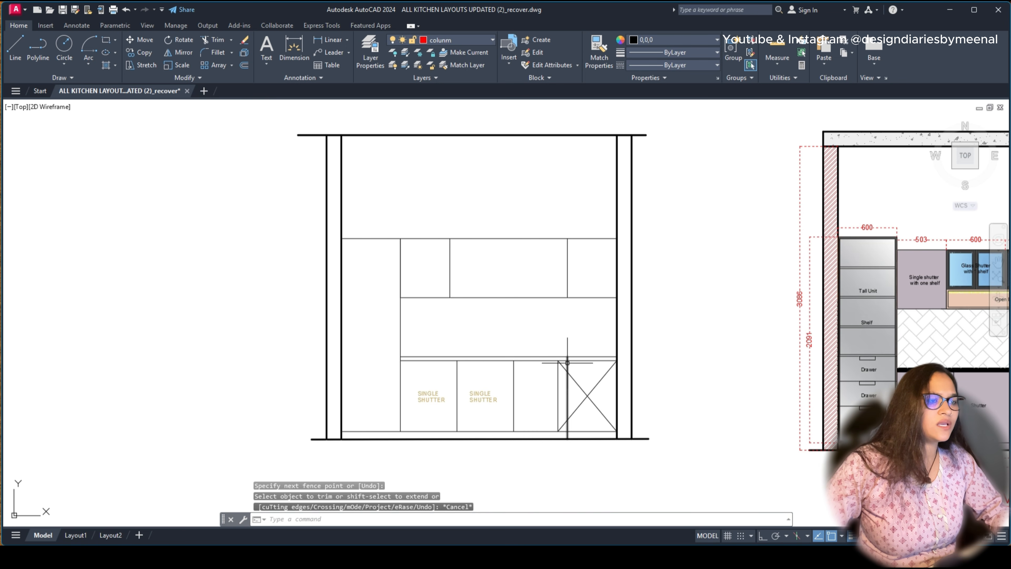
click(567, 362)
key(Delete)
scroll(567, 362, down, 4)
scroll(578, 301, up, 6)
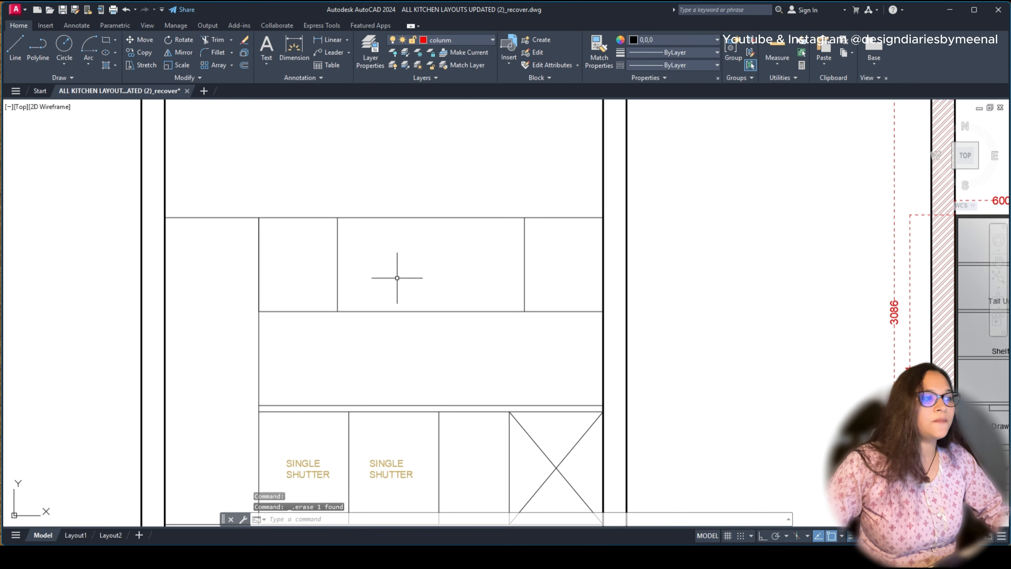
scroll(383, 261, down, 2)
click(370, 389)
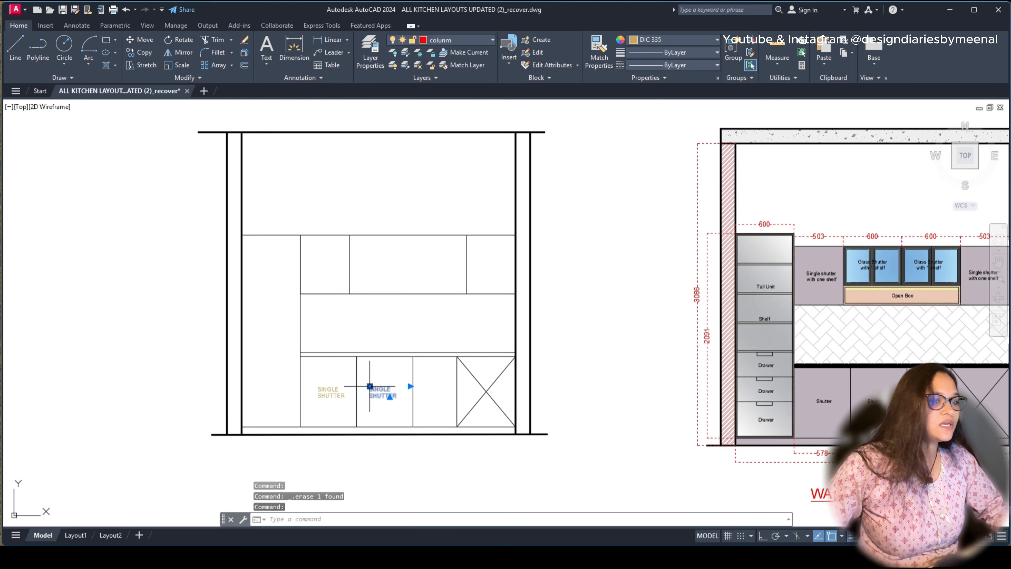
key(Escape)
click(810, 280)
click(810, 280)
key(Escape)
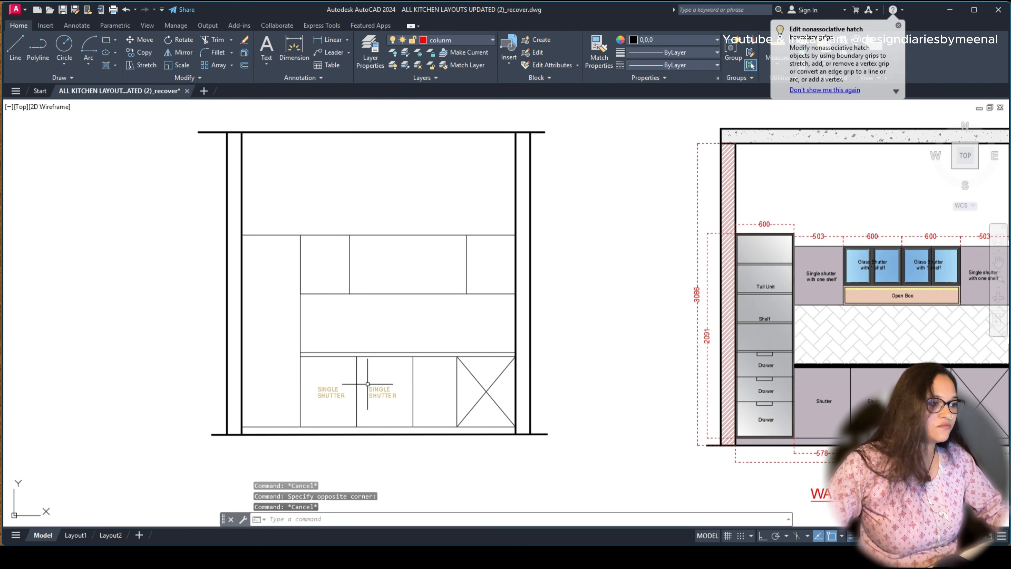
Step: Copy the SINGLE SHUTTER label from the base cabinet up into the upper cabinet beside the tall unit
click(336, 388)
text(o)
key(Return)
click(335, 393)
scroll(335, 394, up, 5)
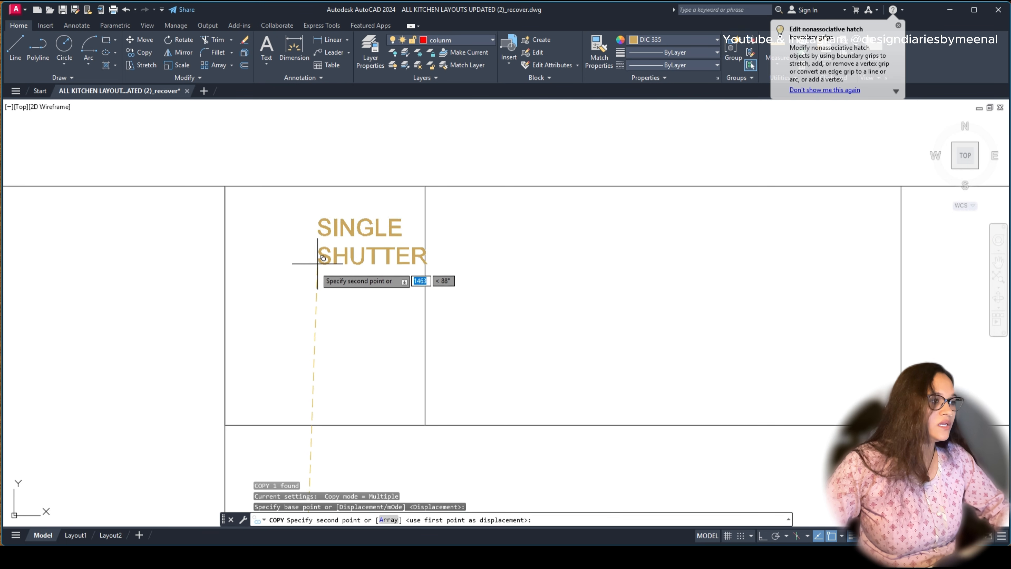
key(Escape)
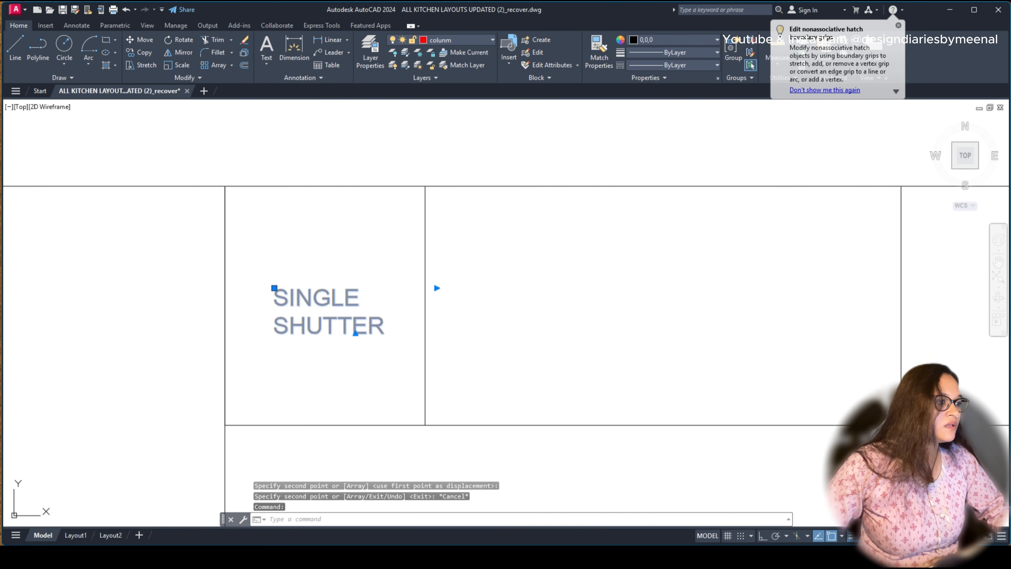
Step: Extend the copied upper cabinet label to read SINGLE SHUTTER WITH ONE SHELF
double_click(404, 321)
text(WITRH ON)
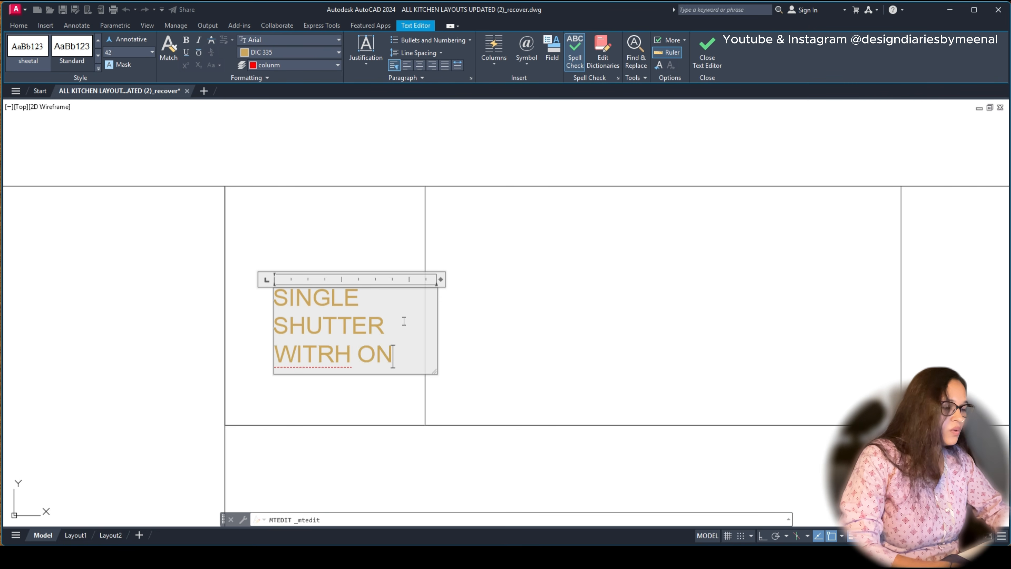
key(BackSpace)
key(BackSpace)
key(BackSpace)
key(BackSpace)
key(BackSpace)
text(H ON)
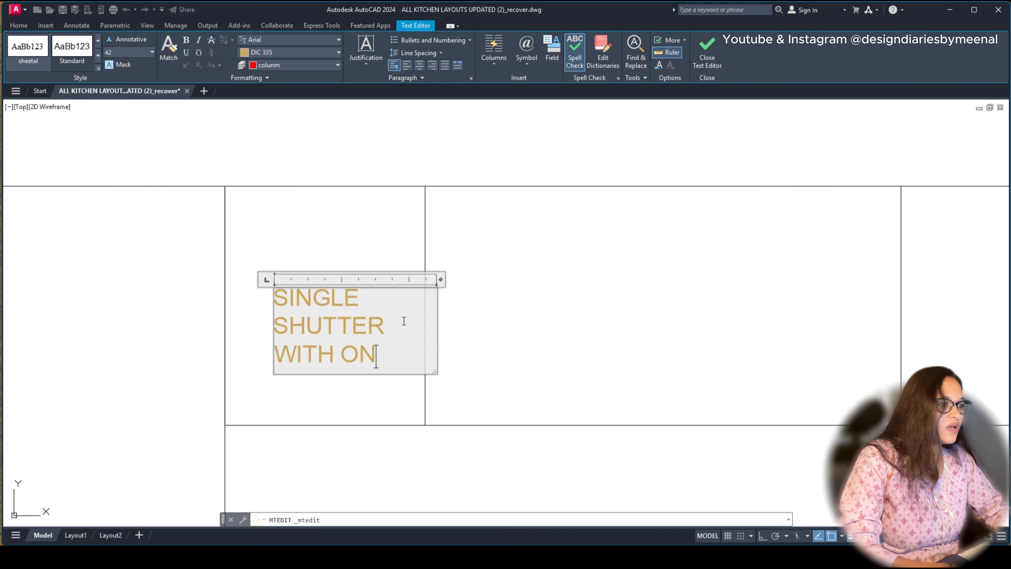
text(E SHELF)
click(376, 217)
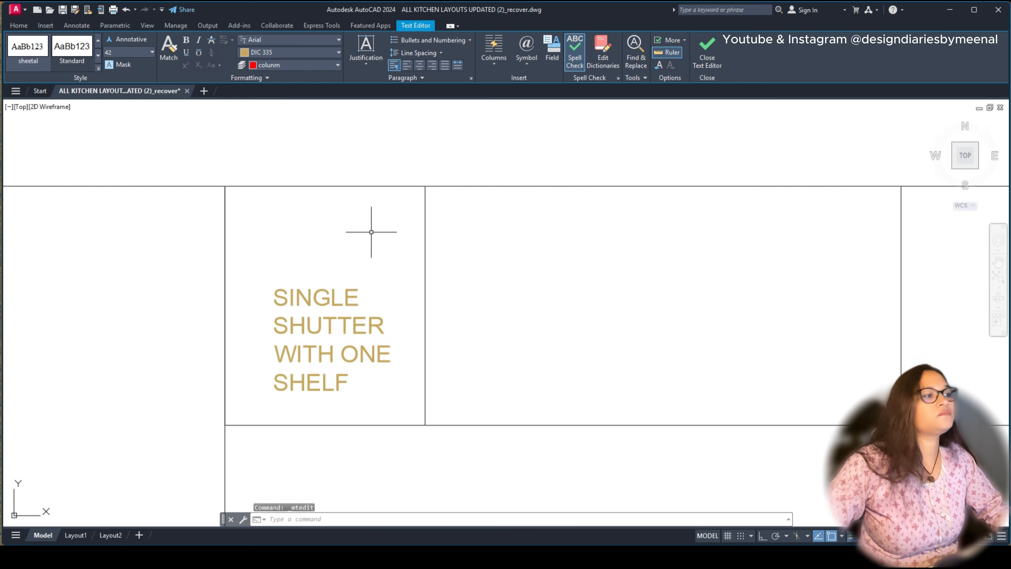
Step: Move the SINGLE SHUTTER WITH ONE SHELF label up to centre it in the upper cabinet beside the tall unit
click(349, 308)
click(302, 333)
text(m)
key(Return)
click(493, 314)
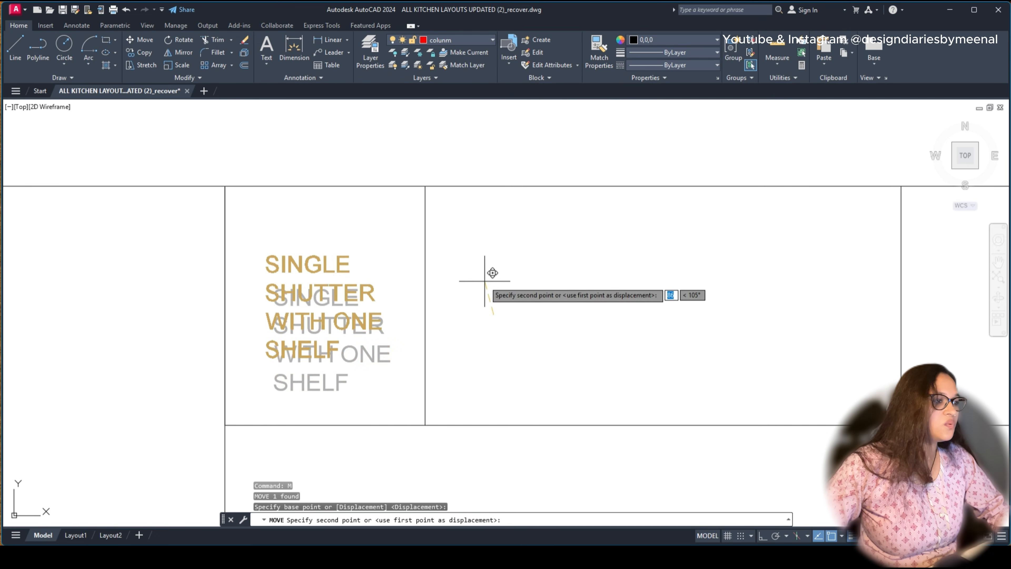
click(490, 282)
Step: Copy the SINGLE SHUTTER WITH ONE SHELF label horizontally into the upper cabinet at the opposite wall with Ortho on
click(384, 289)
click(295, 278)
text(c)
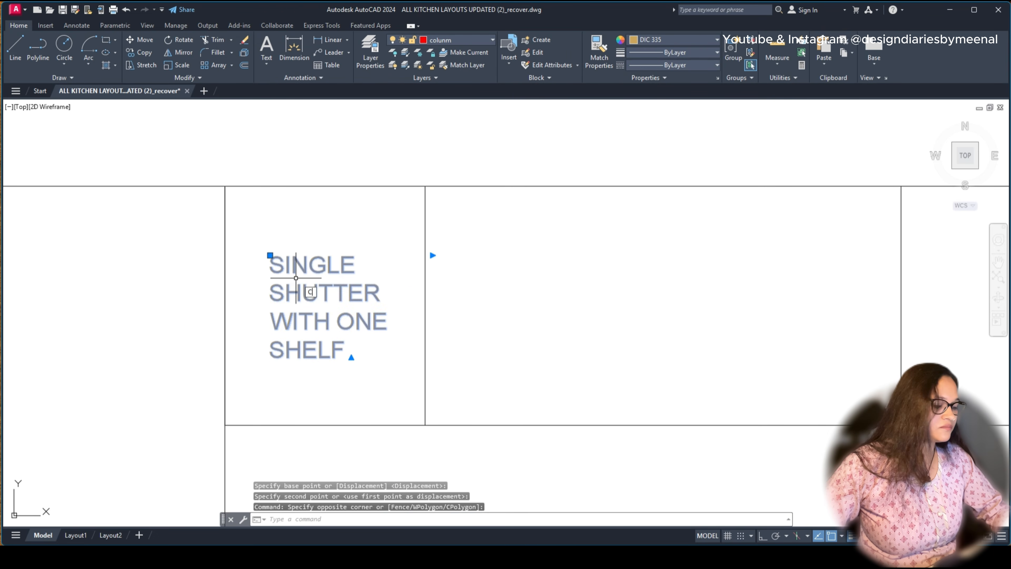
text(o)
key(Return)
click(322, 295)
scroll(402, 303, down, 6)
scroll(565, 306, up, 6)
key(F8)
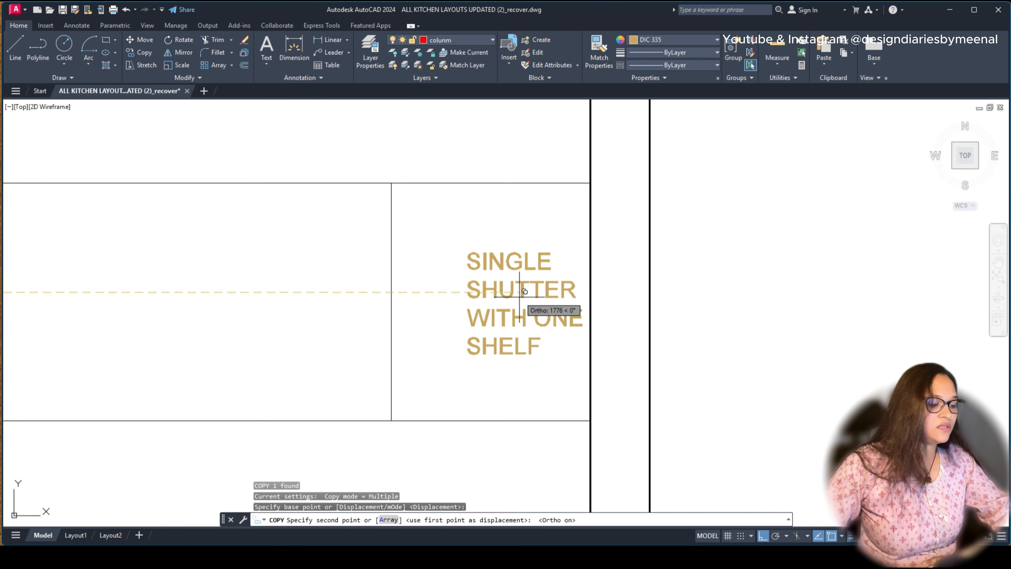
click(525, 291)
scroll(513, 293, down, 5)
key(Escape)
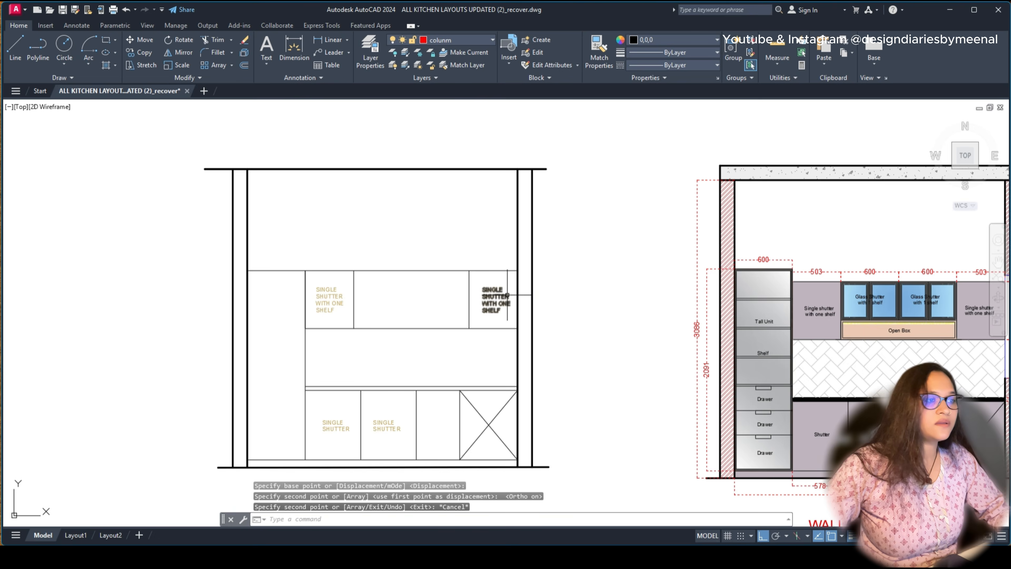
Step: Shift the copied shelf label horizontally about 34 away from the wall to centre it in its cabinet
scroll(507, 294, up, 5)
click(461, 264)
text(m)
key(Return)
click(727, 275)
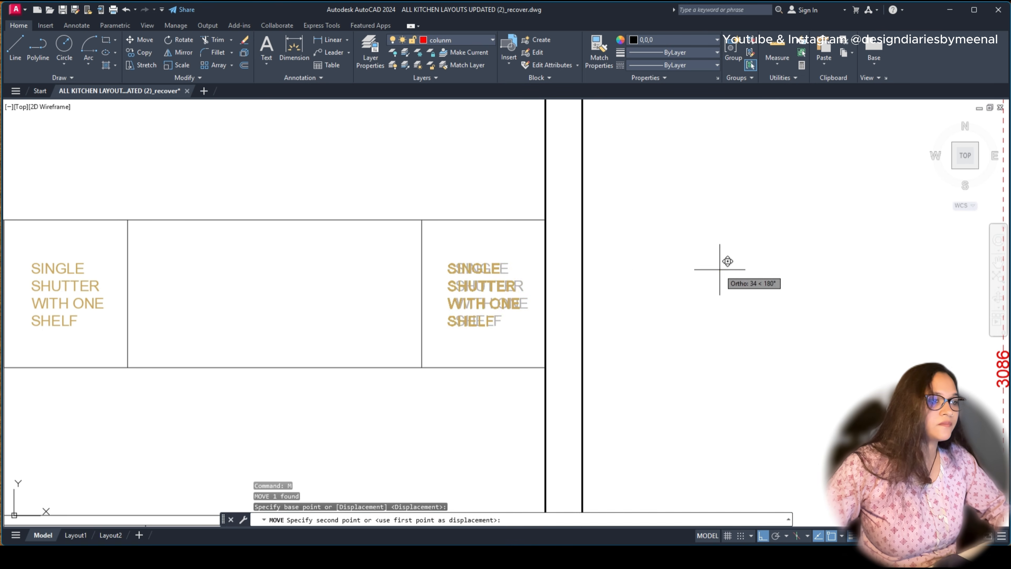
click(720, 270)
Step: Add a vertical linear dimension to the Open Box's height in the finished Wall D reference elevation
scroll(585, 310, down, 4)
middle_drag(803, 324, 406, 318)
scroll(527, 293, up, 5)
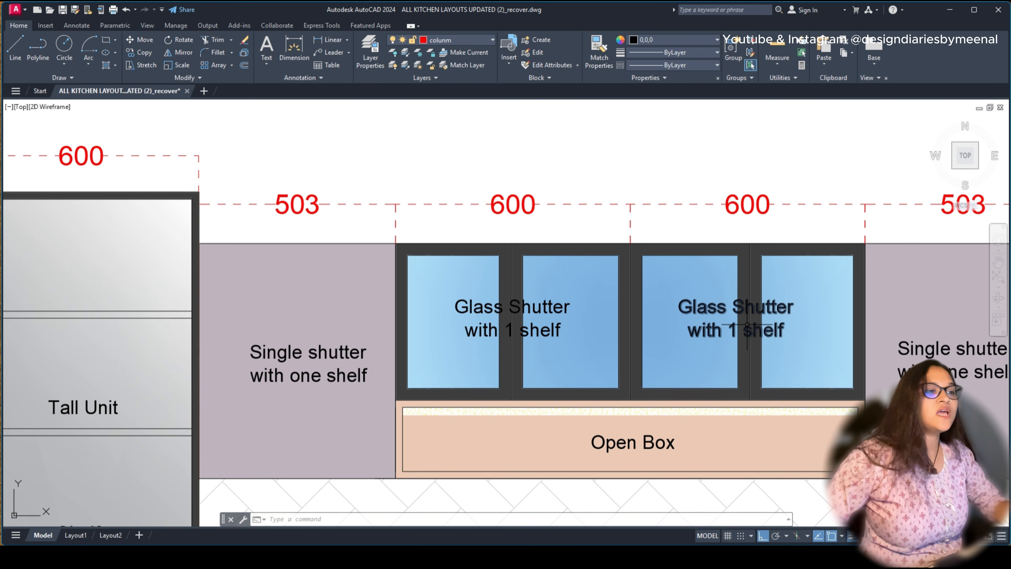
scroll(748, 326, down, 6)
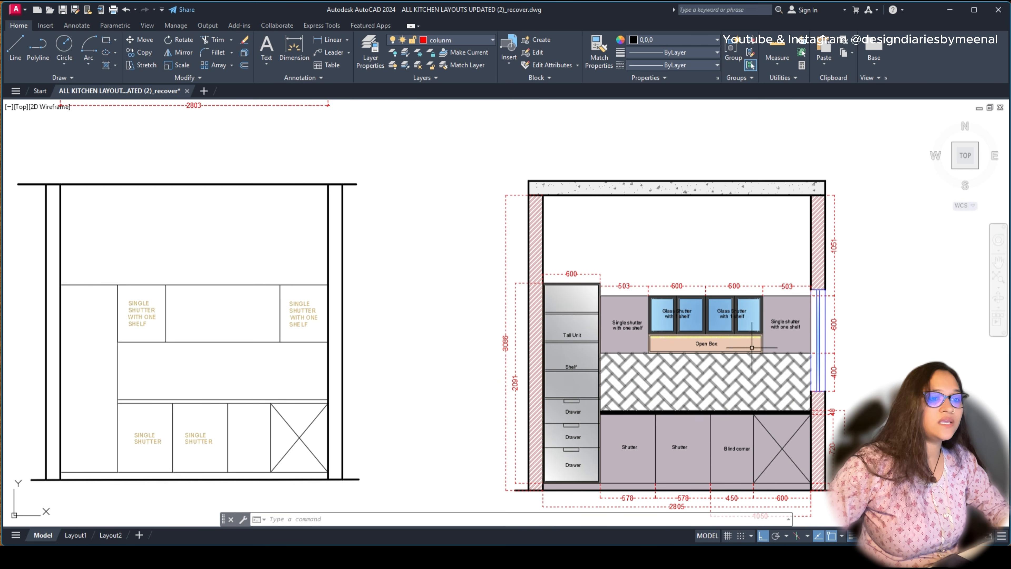
scroll(700, 335, up, 6)
text(LI)
key(Return)
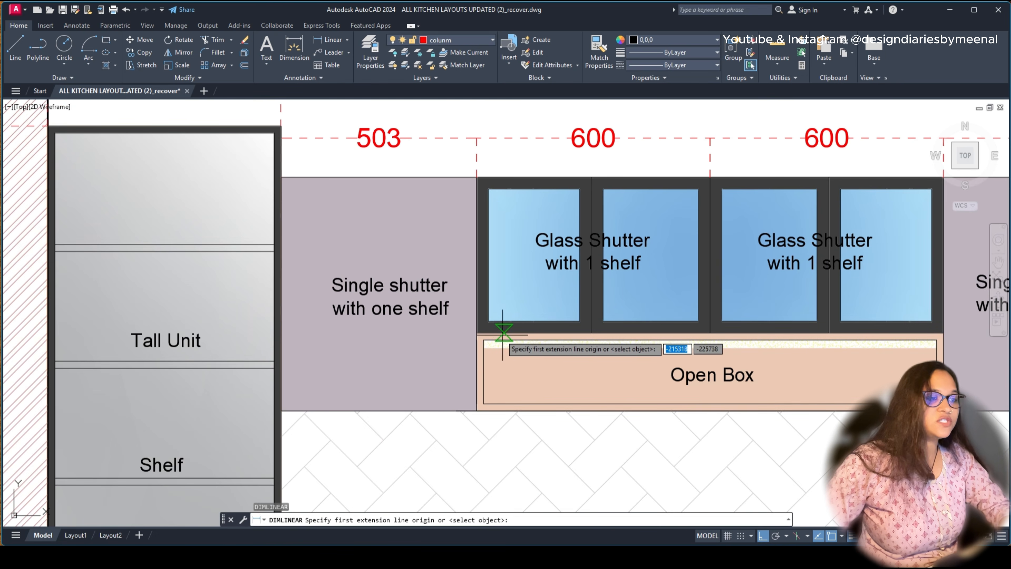
click(477, 334)
click(476, 411)
click(442, 371)
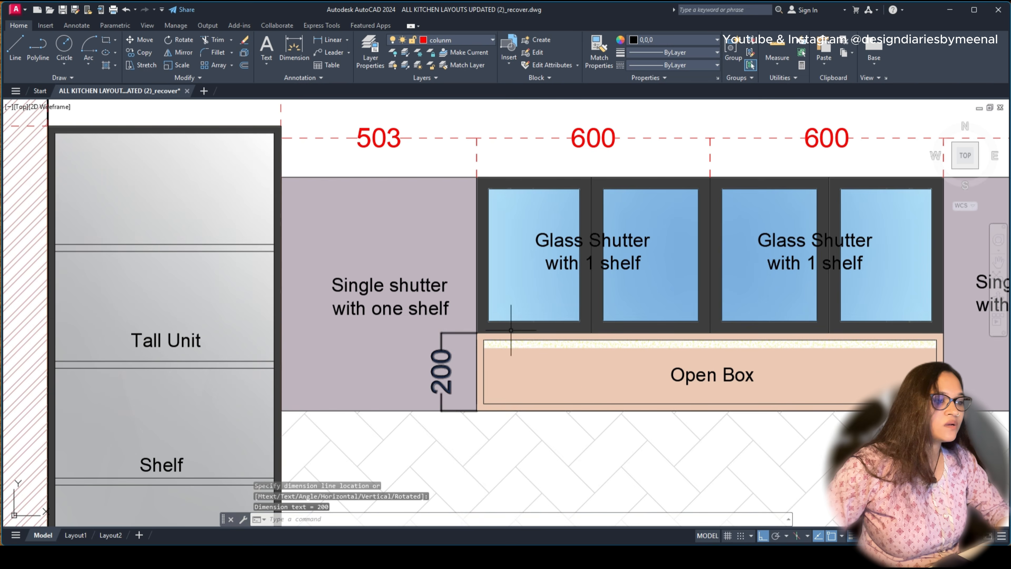
Step: Add a vertical linear dimension to the glass shutter's height in the reference, aligned with the Open Box dimension
scroll(564, 279, down, 4)
scroll(574, 244, down, 2)
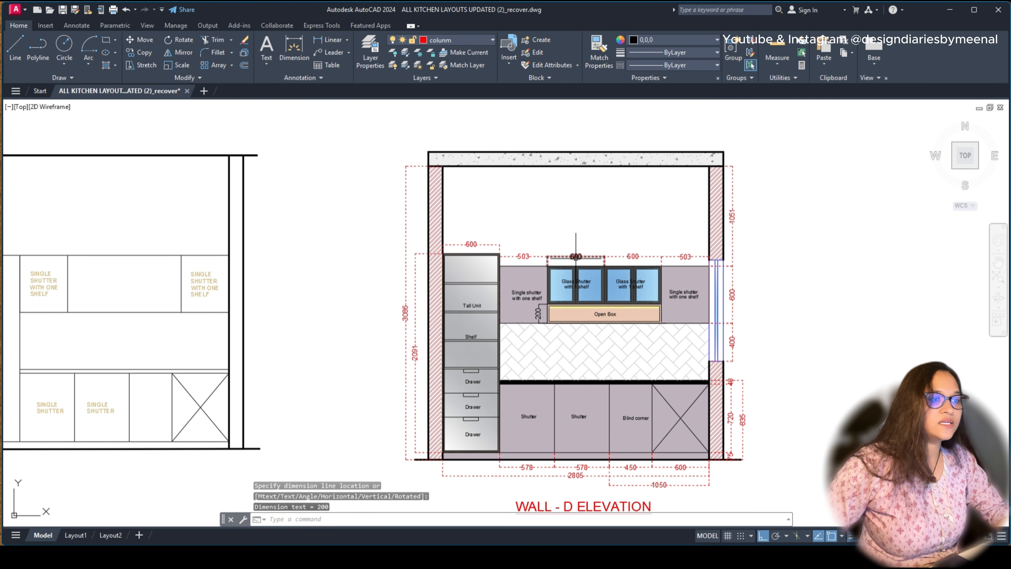
scroll(562, 265, up, 6)
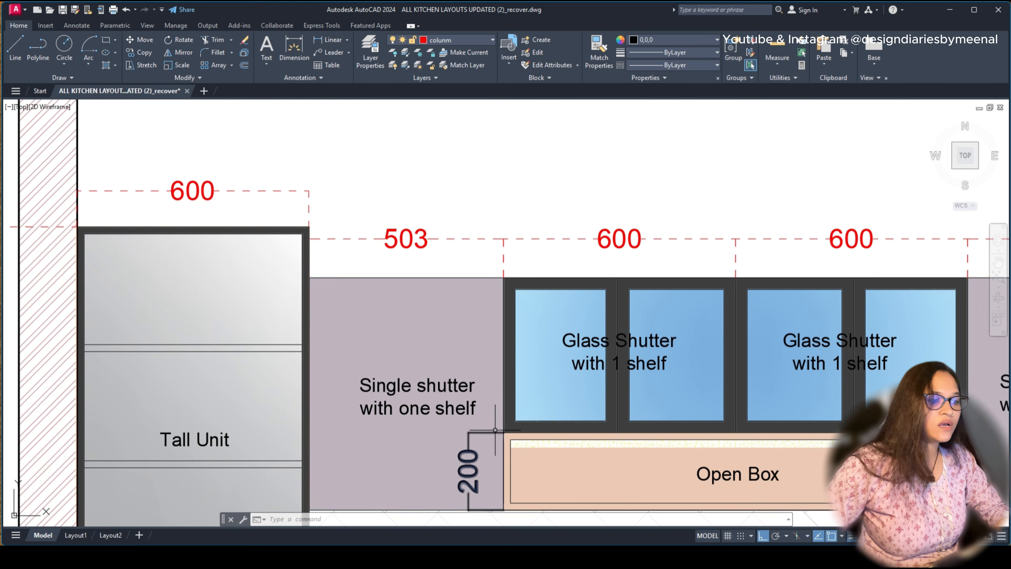
key(Return)
key(Escape)
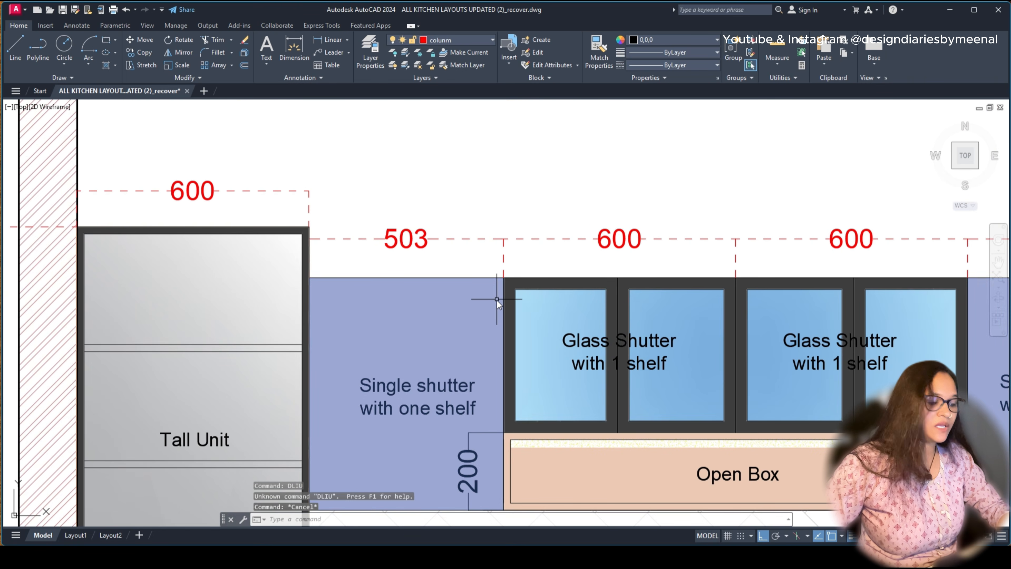
text(DIMLI)
key(Return)
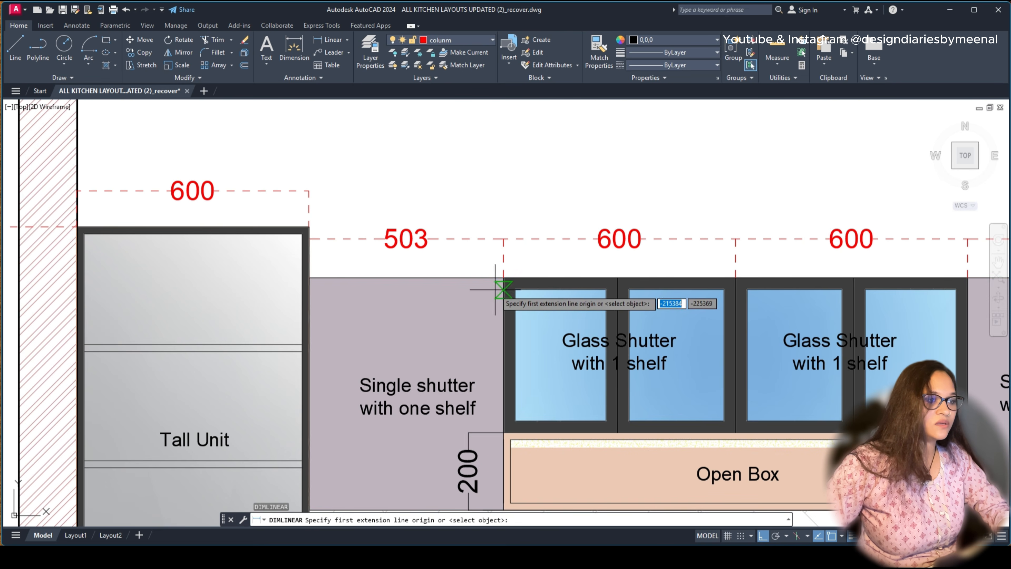
click(504, 278)
click(504, 432)
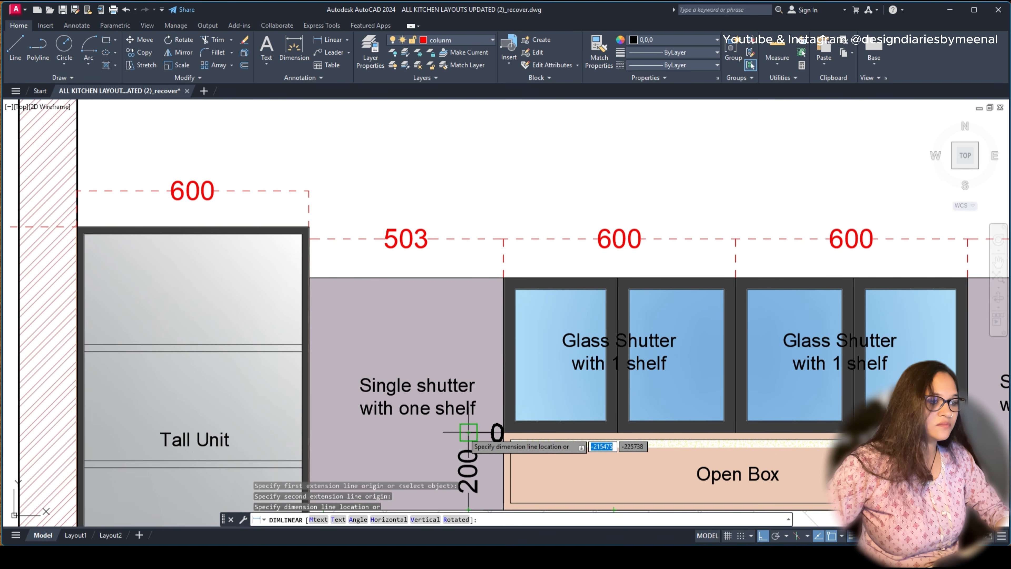
click(469, 377)
Step: Draw a line along the bottom edge of the unlabelled middle upper cabinet between its two dividers
scroll(552, 317, down, 4)
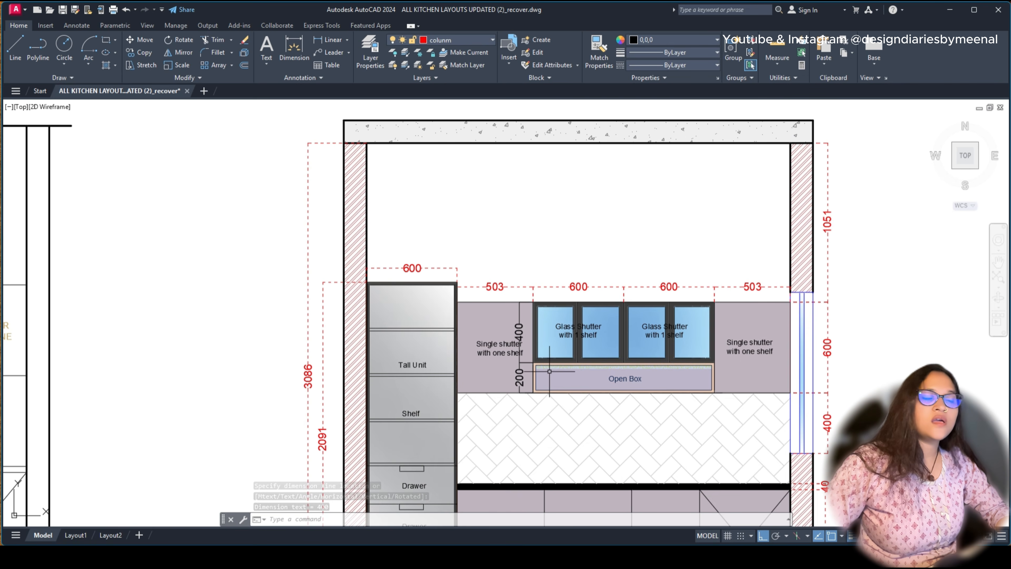
scroll(550, 371, down, 3)
scroll(253, 346, up, 6)
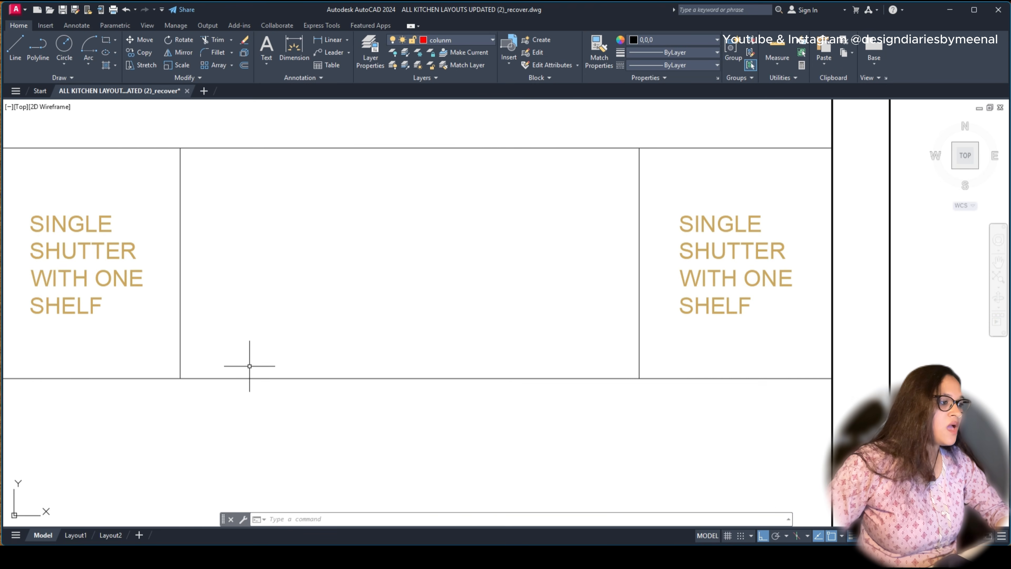
text(l)
key(Return)
click(181, 378)
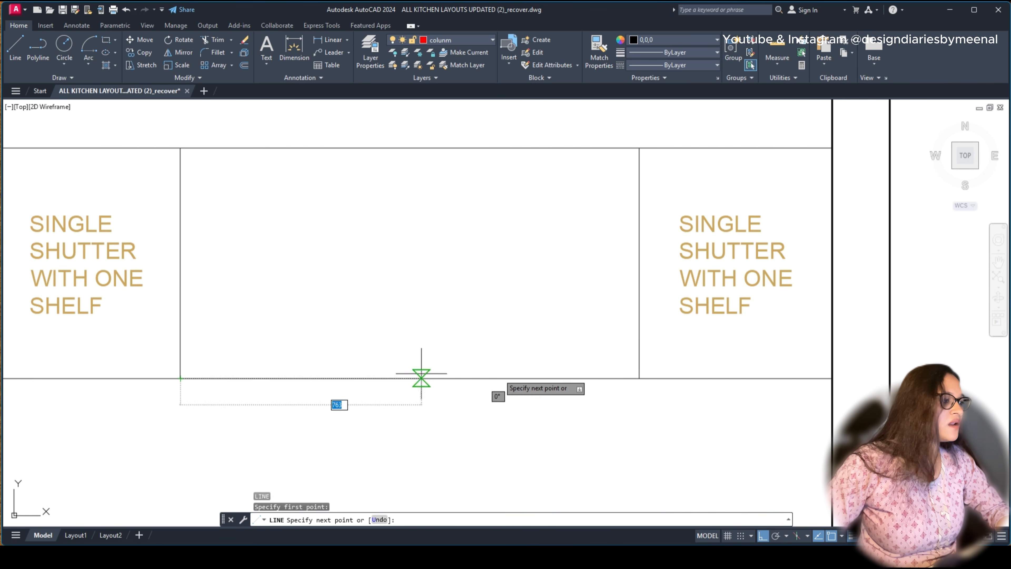
click(639, 378)
key(Escape)
Step: Offset the middle upper cabinet's bottom line 200 upward to mark the open box
click(512, 378)
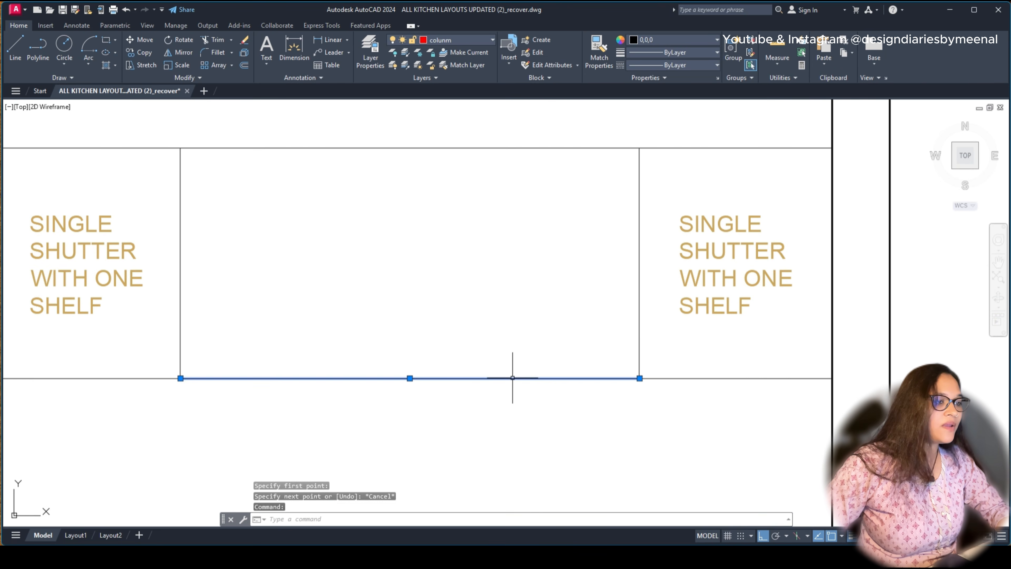
key(Return)
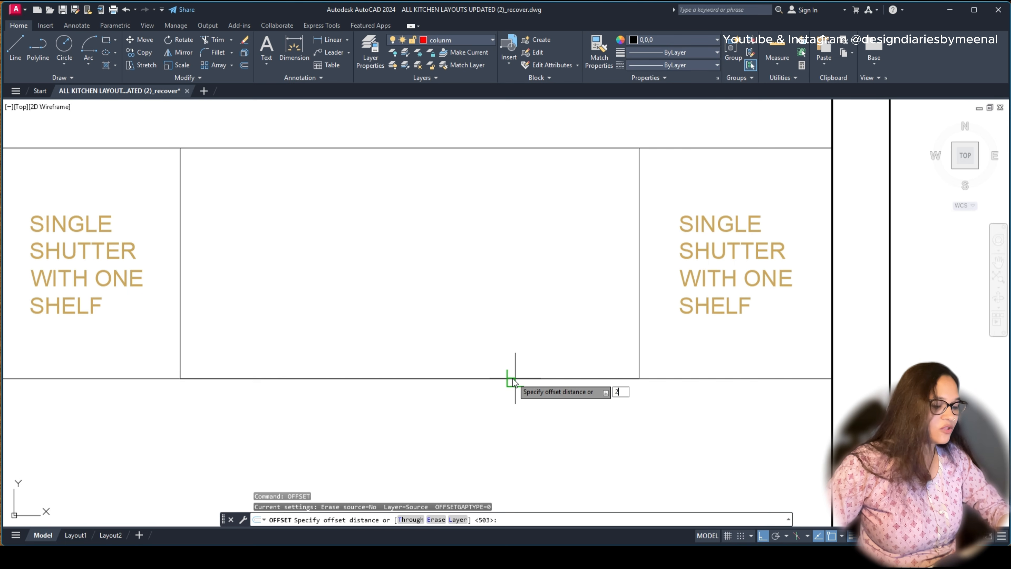
text(200)
key(Return)
click(514, 378)
click(508, 317)
key(Escape)
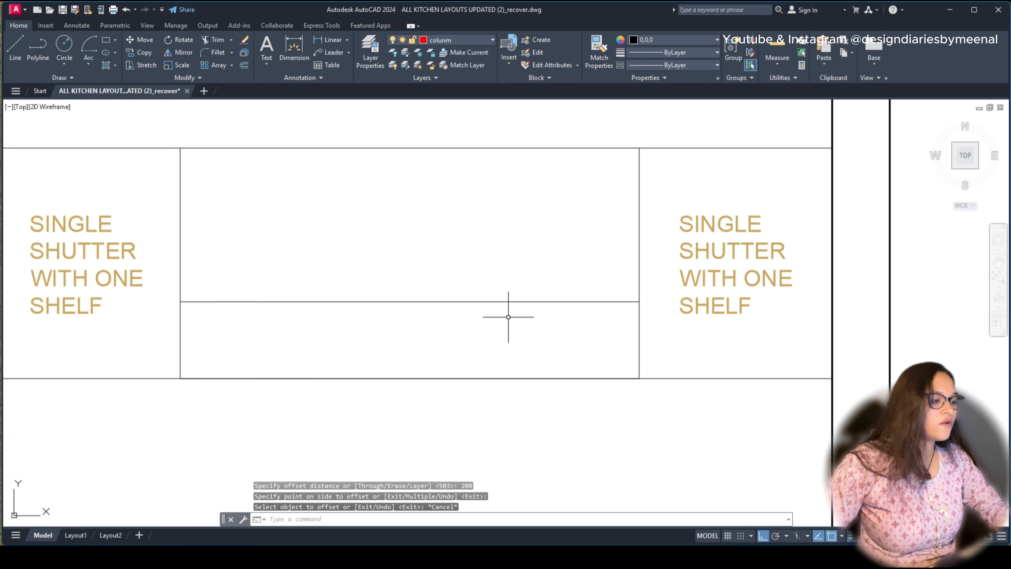
Step: Draw a rectangle over the open box outline between the two dividers in the middle upper cabinet
text(REC)
key(Return)
click(181, 301)
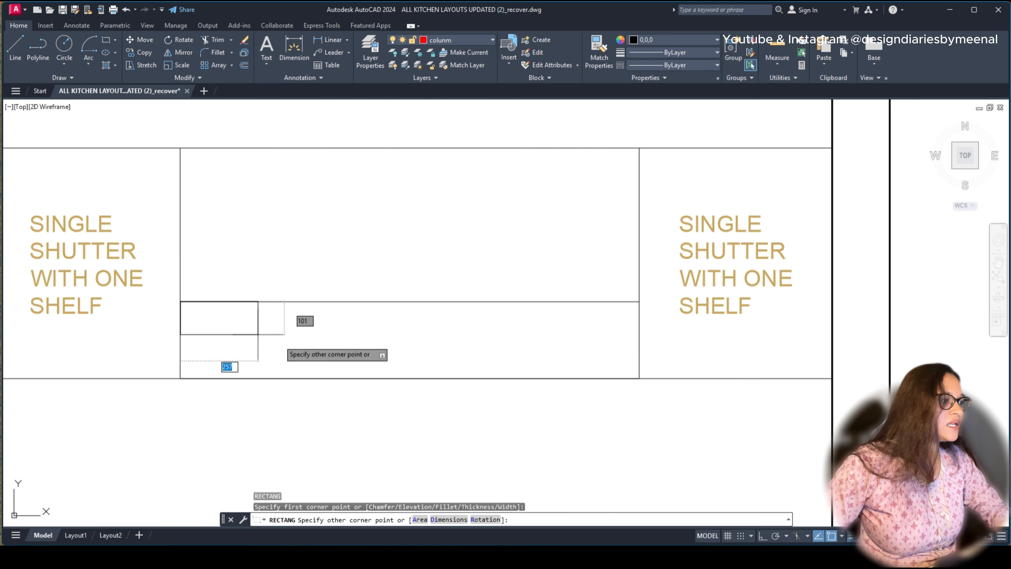
click(640, 378)
key(Escape)
Step: Offset the open box rectangle 18 inward to show its panel thickness
click(541, 378)
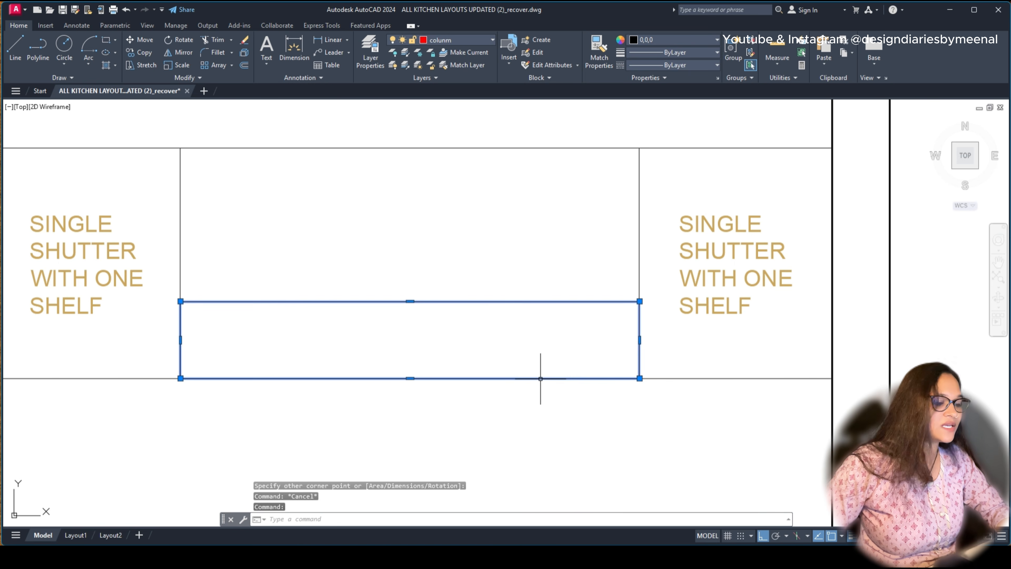
text(O)
key(Return)
text(1)
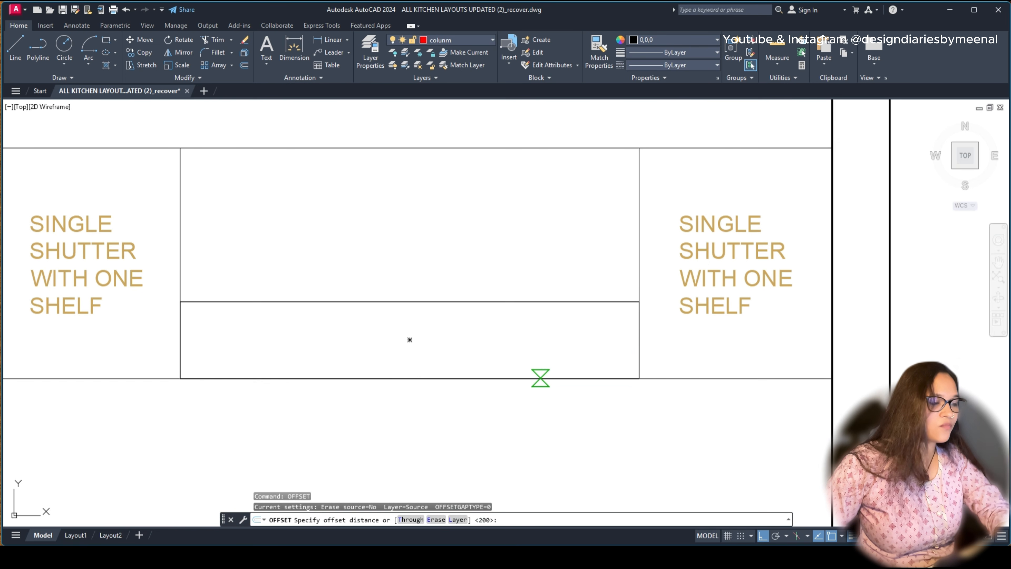
text(8)
key(Return)
click(513, 330)
key(Escape)
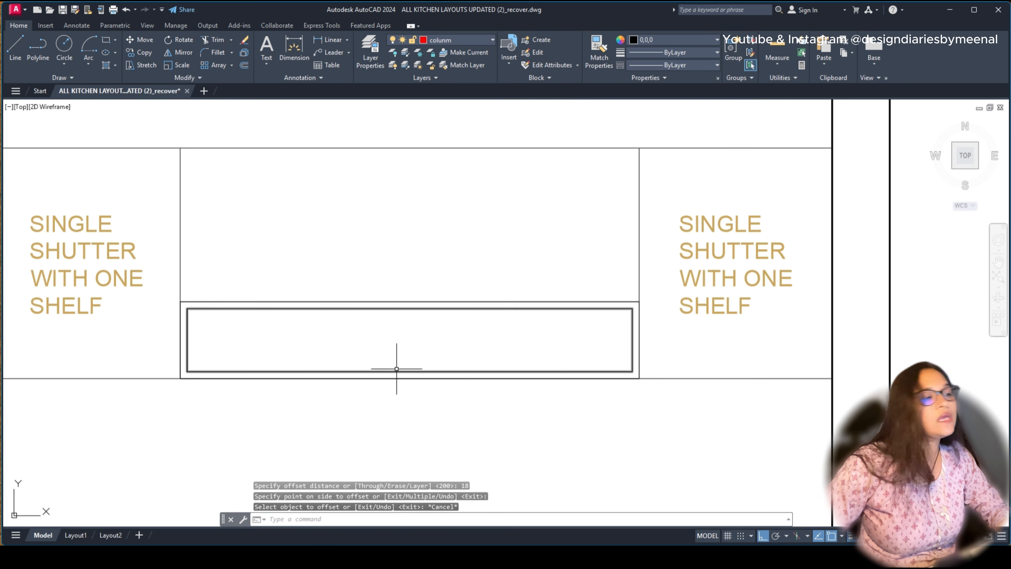
click(372, 379)
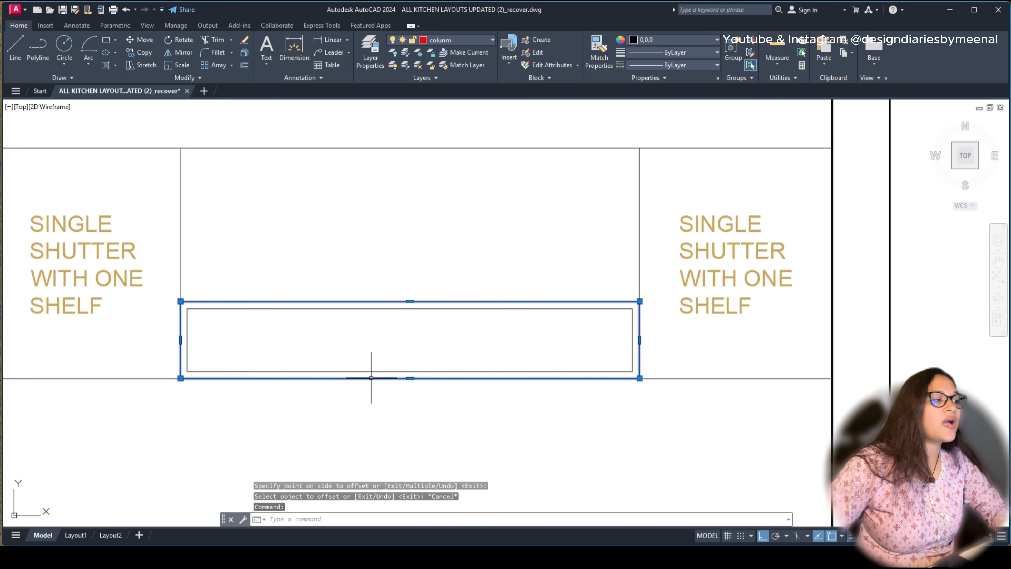
key(Escape)
Step: Copy the Open Box label from the finished Wall D reference into the new open box
scroll(368, 337, down, 6)
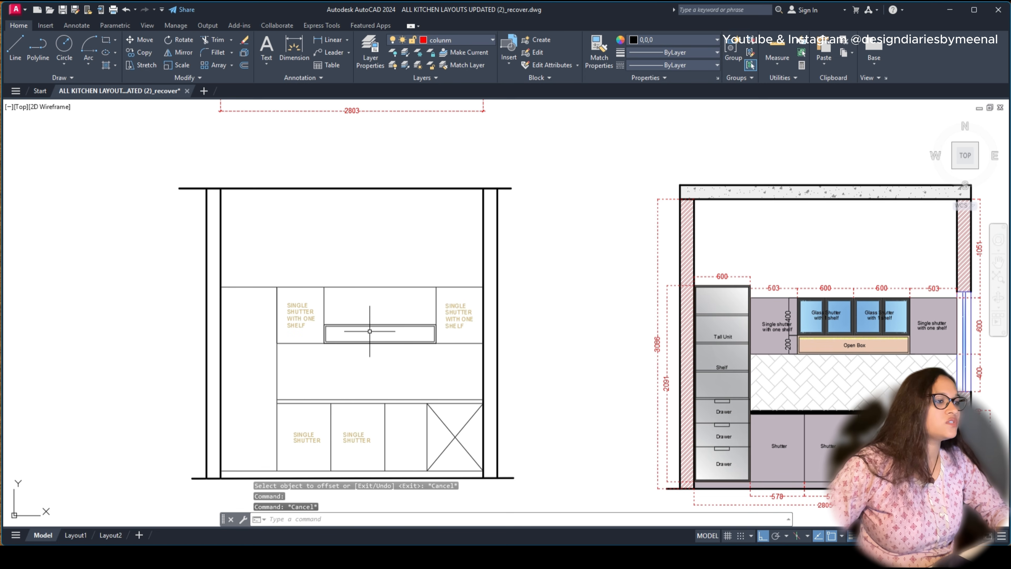
click(852, 345)
text(C)
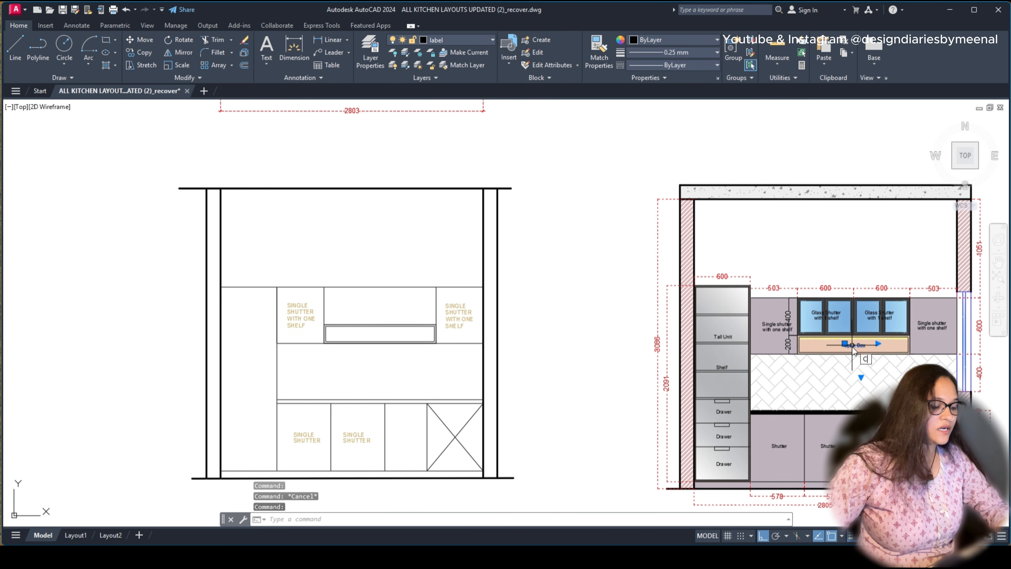
text(O)
key(Return)
click(854, 351)
scroll(374, 358, up, 6)
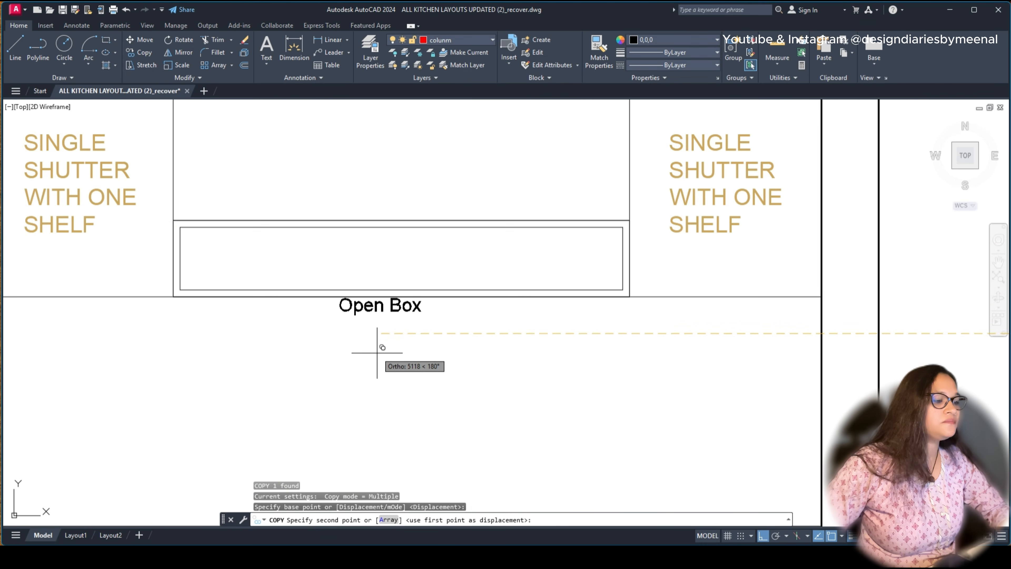
key(F8)
click(386, 289)
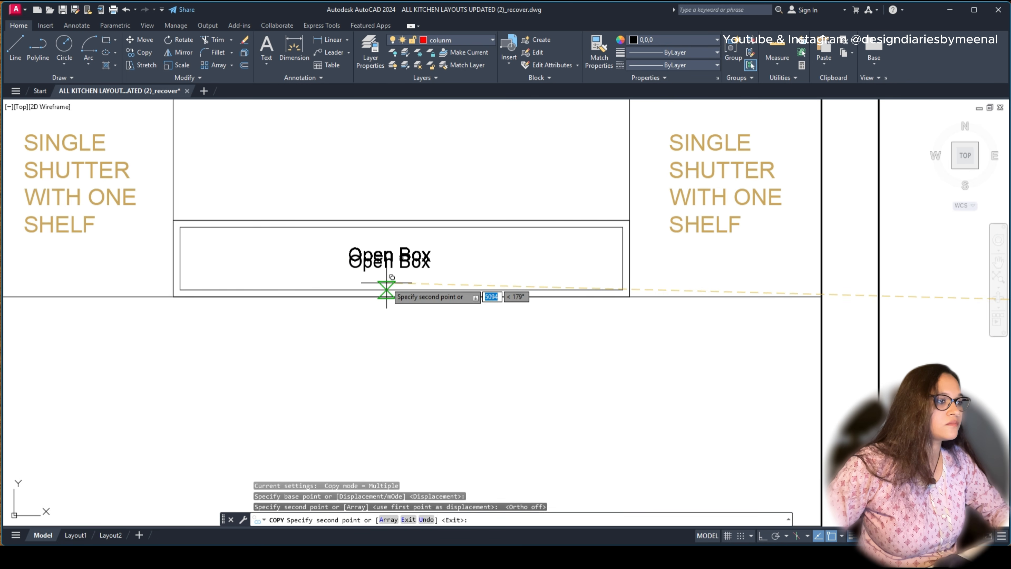
key(Escape)
Step: Move the copied Open Box label slightly upward to centre it vertically in the box
click(388, 260)
text(m)
key(Return)
click(515, 265)
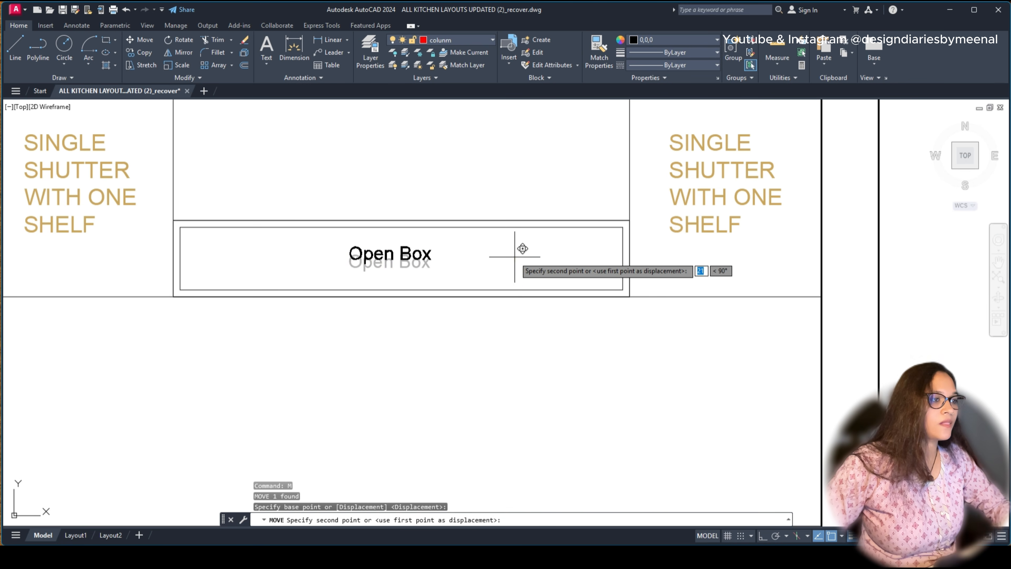
click(493, 259)
Step: Erase the selected overlapping objects near the top edge of the compartment above the open box
scroll(402, 227, down, 2)
middle_drag(366, 224, 372, 348)
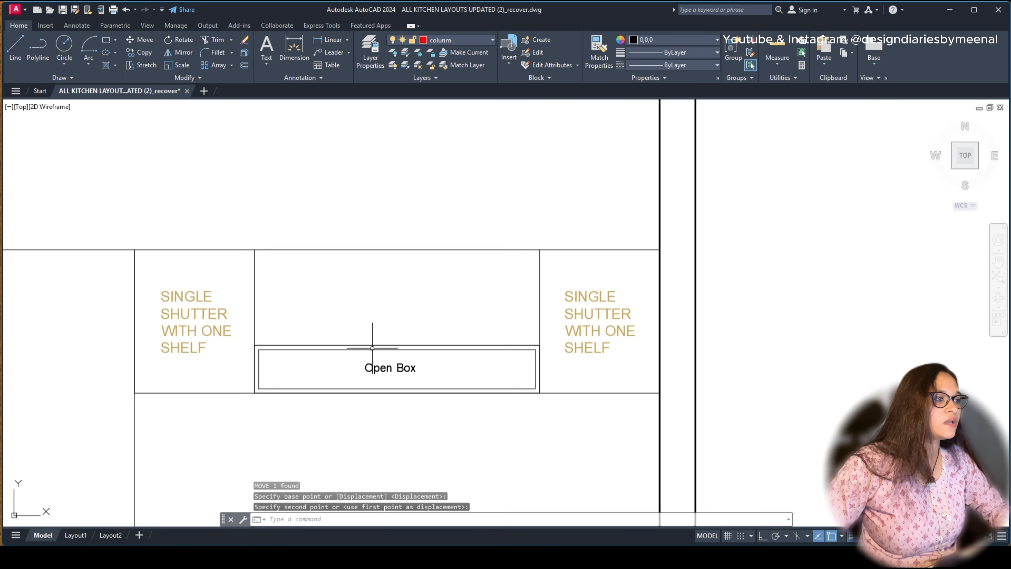
scroll(352, 319, down, 2)
middle_drag(390, 308, 262, 325)
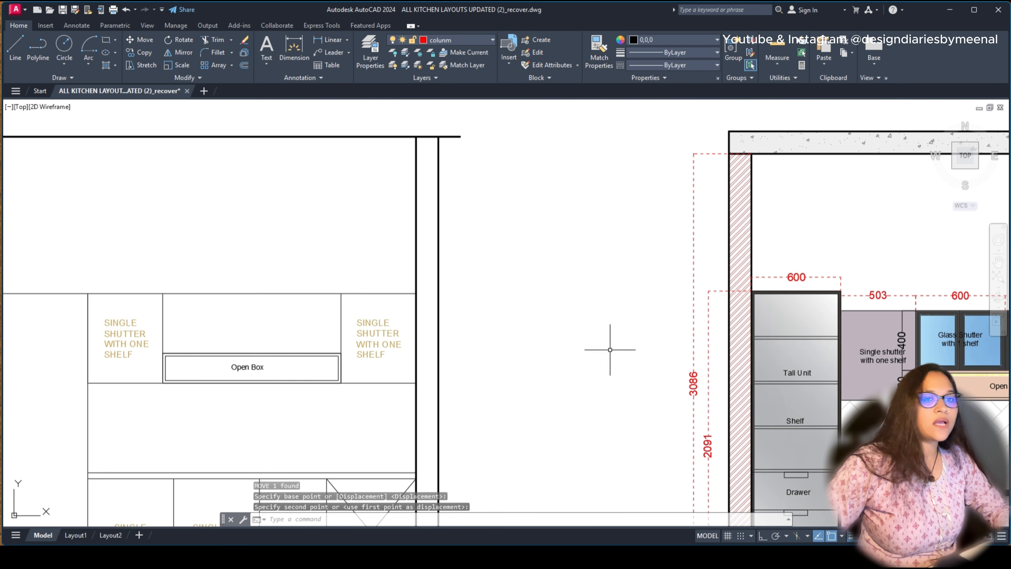
mouse_move(704, 365)
middle_down()
mouse_move(637, 358)
mouse_move(783, 346)
middle_up()
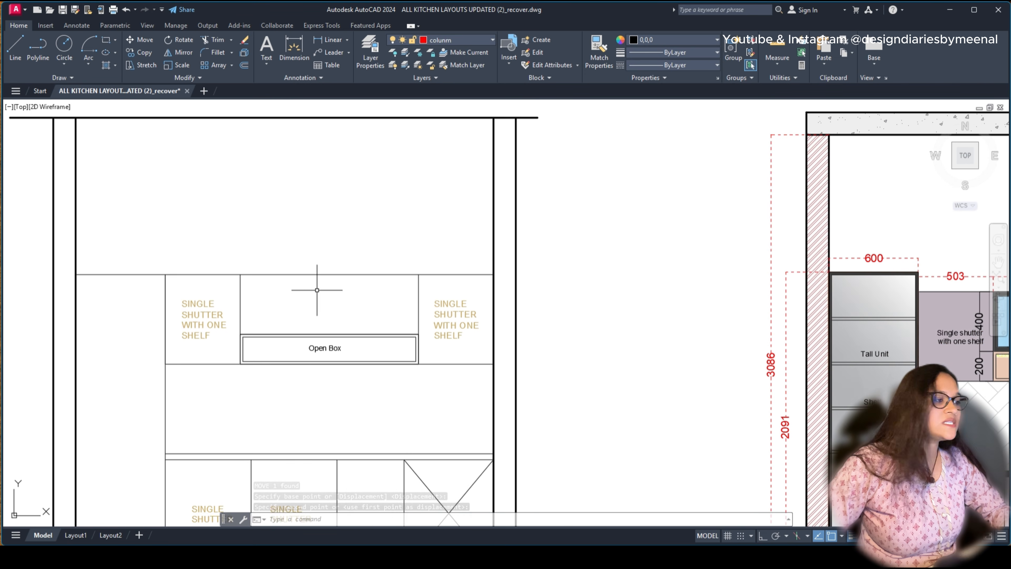
scroll(295, 291, up, 2)
scroll(313, 321, down, 2)
click(266, 284)
key(Delete)
key(Escape)
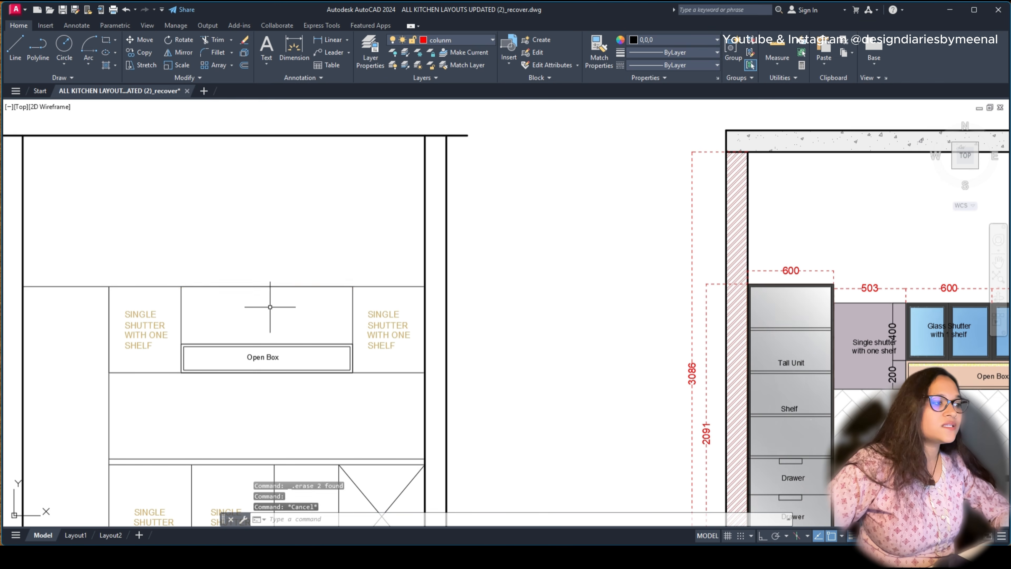
scroll(269, 281, up, 2)
click(262, 273)
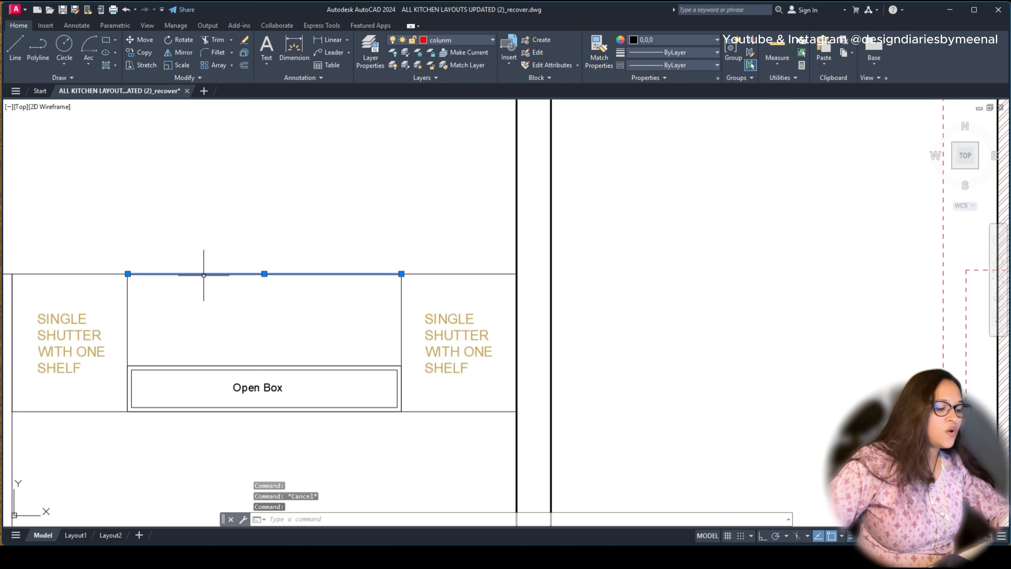
key(Return)
key(Escape)
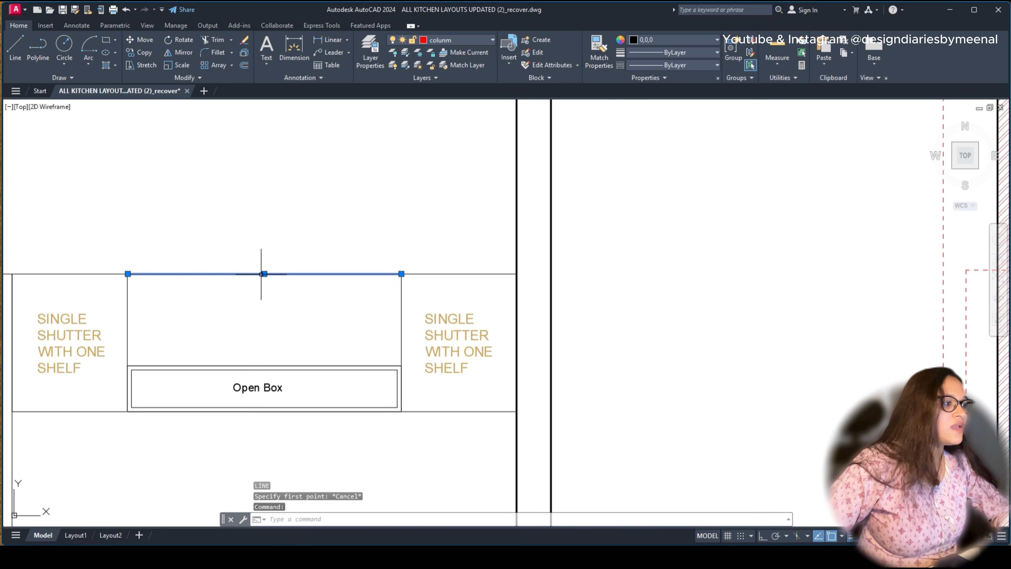
text(DIV)
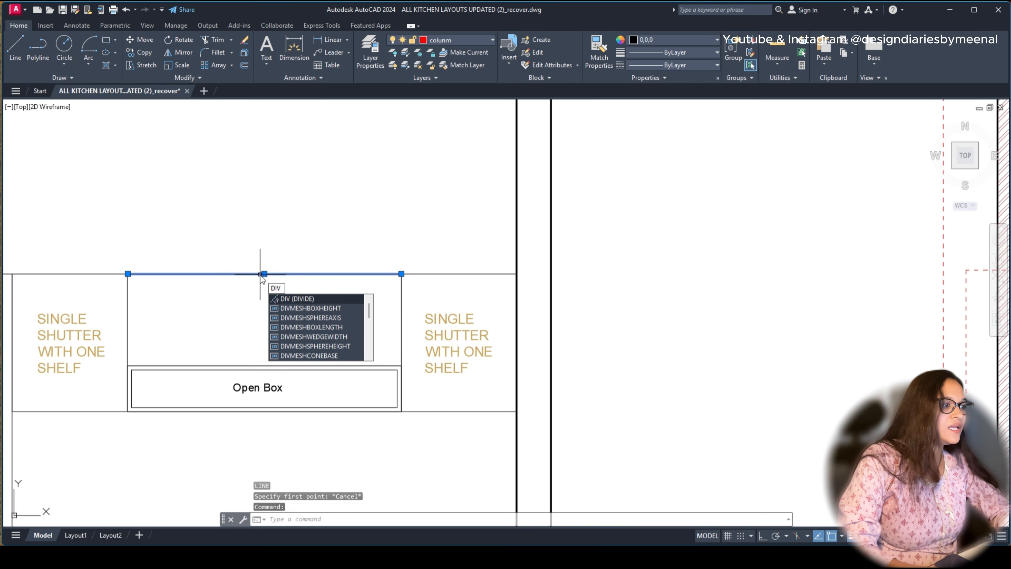
key(Return)
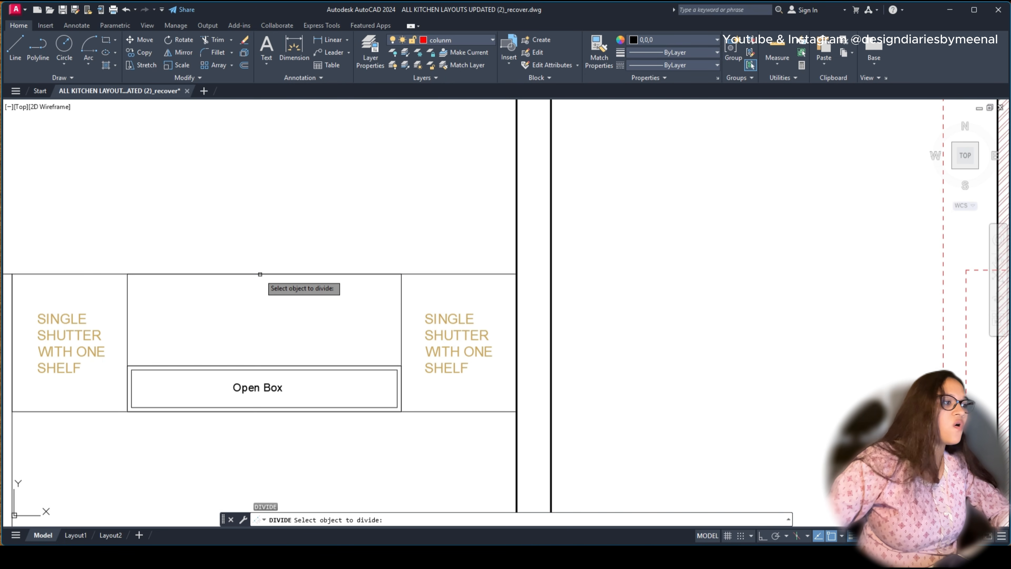
click(260, 274)
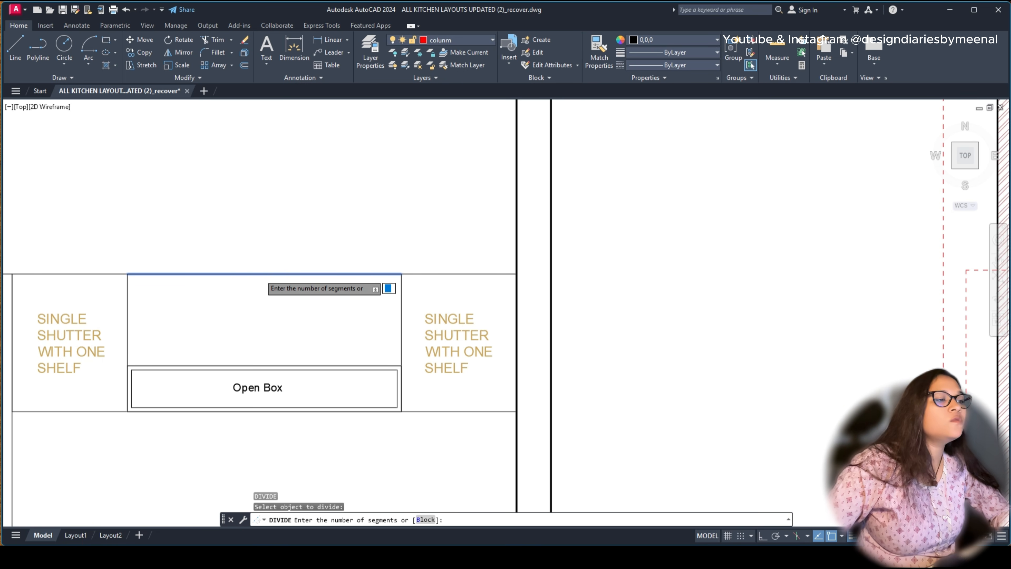
scroll(541, 304, down, 5)
scroll(550, 282, up, 6)
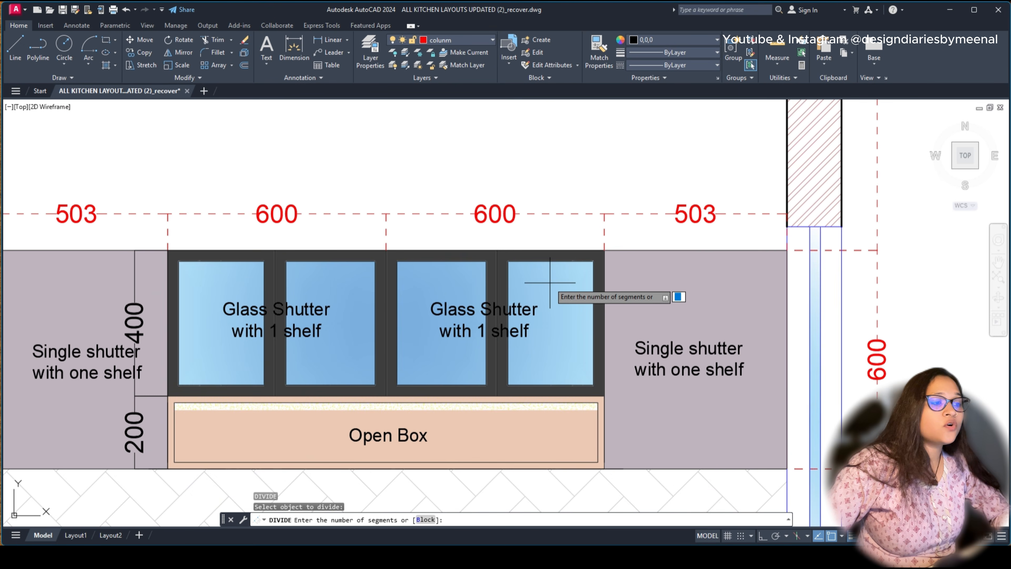
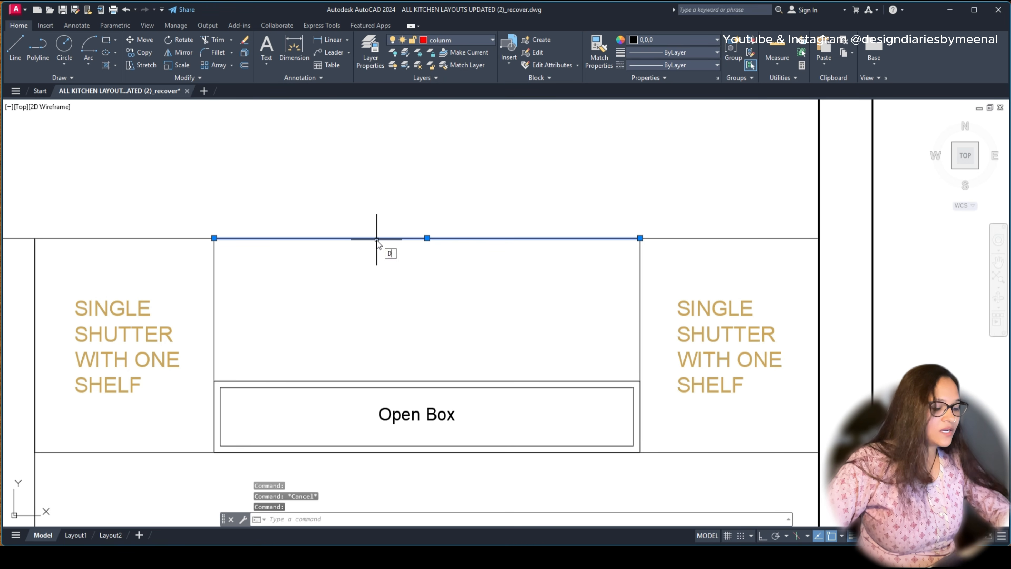
text(IV)
key(Return)
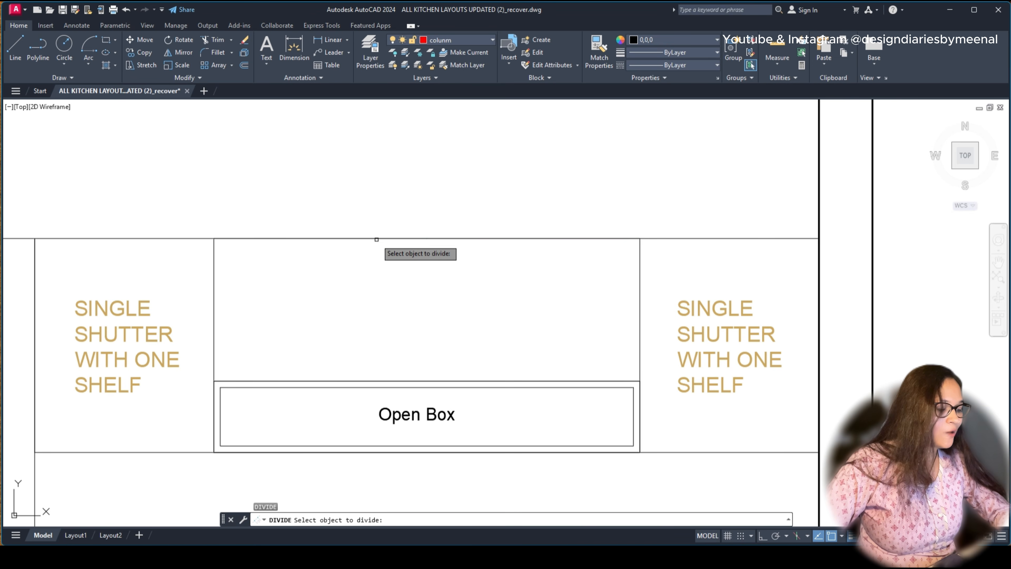
key(BackSpace)
text(4)
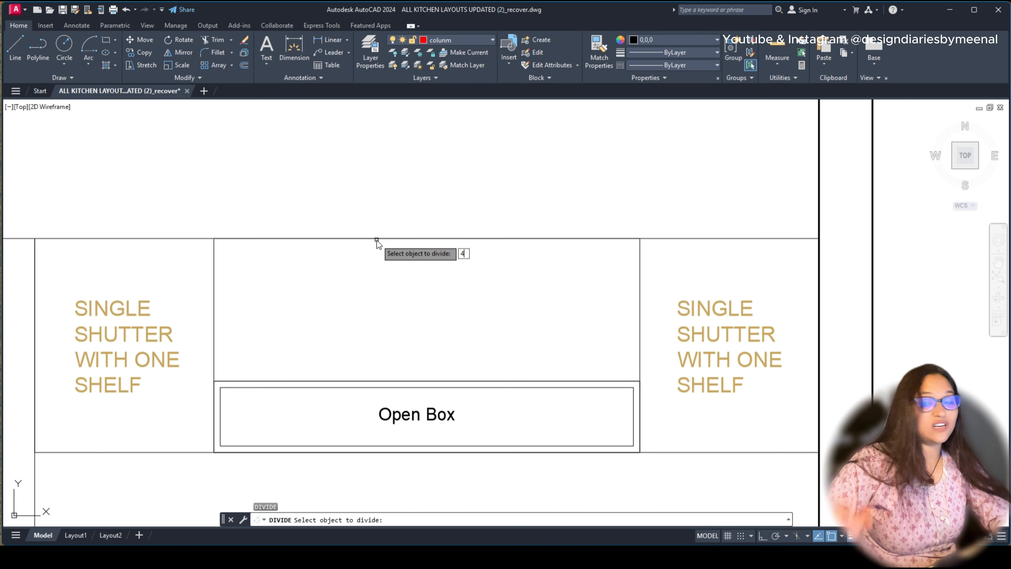
key(Return)
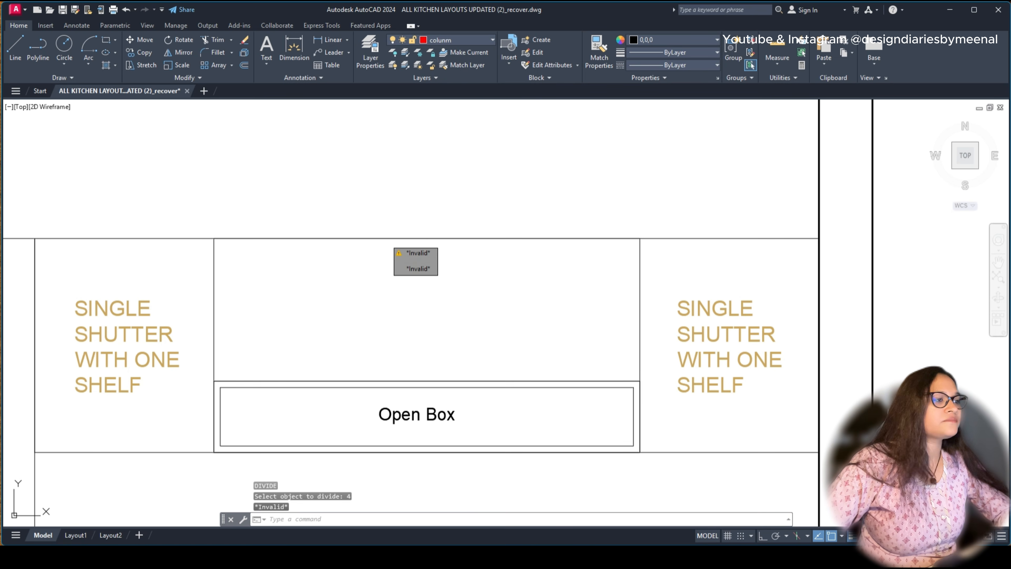
key(Escape)
click(384, 235)
key(Escape)
Step: Divide the top line of the compartment above the open box into 4 equal segments
click(385, 238)
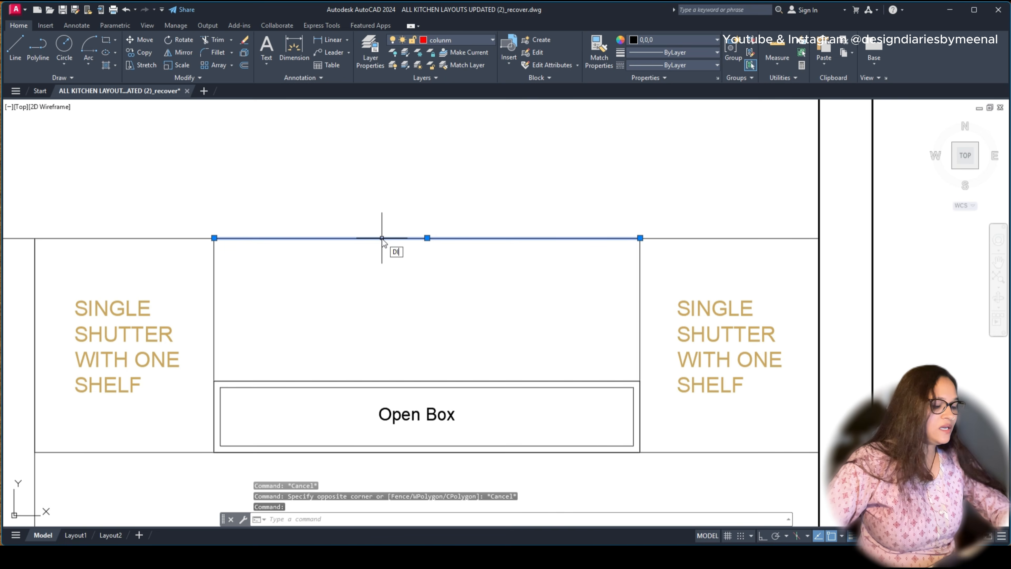
text(DIV)
key(Return)
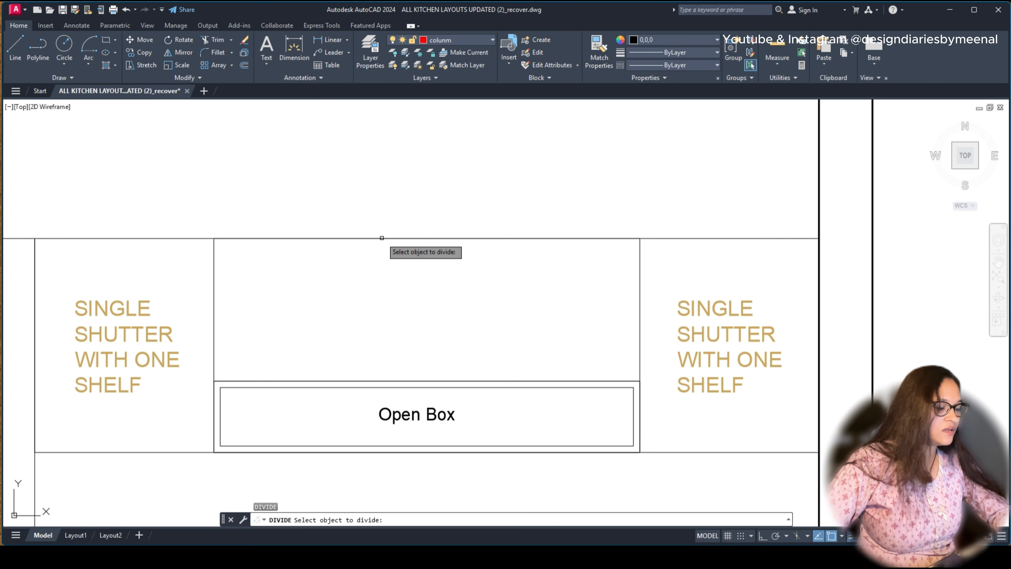
click(385, 238)
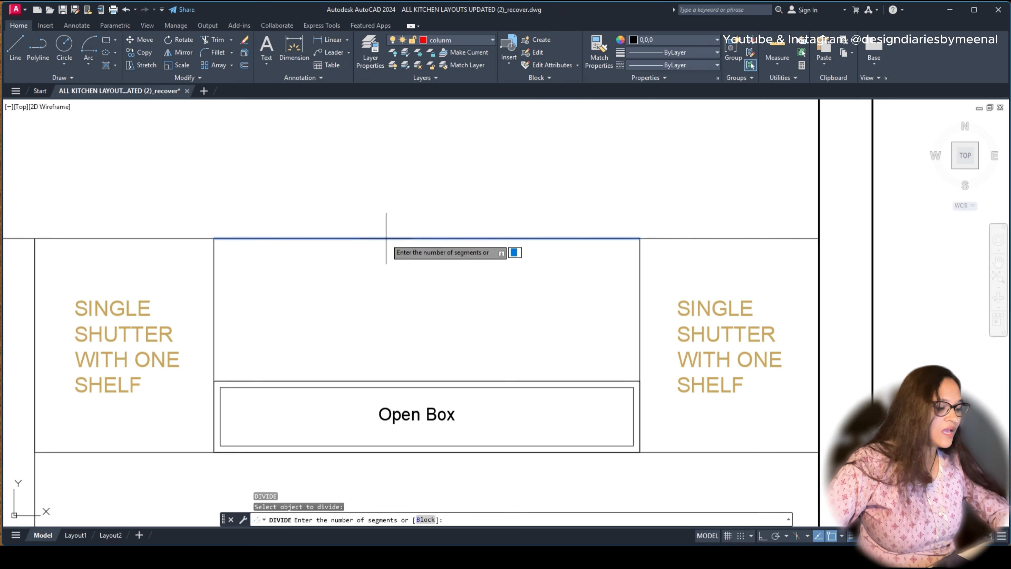
text(4)
key(Return)
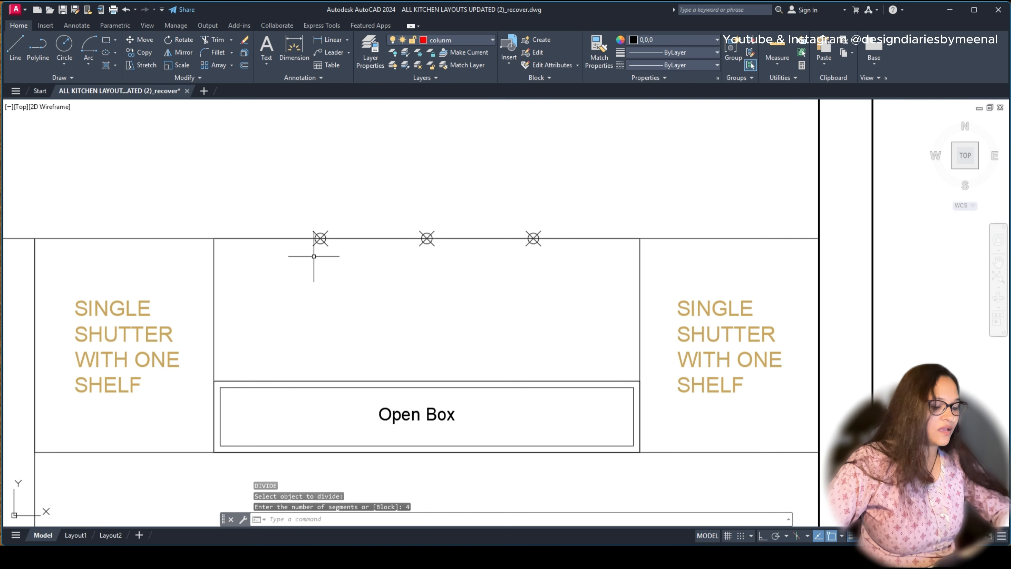
Step: Draw a vertical line from the first division point down to the open box's top edge
text(l)
key(Return)
click(320, 238)
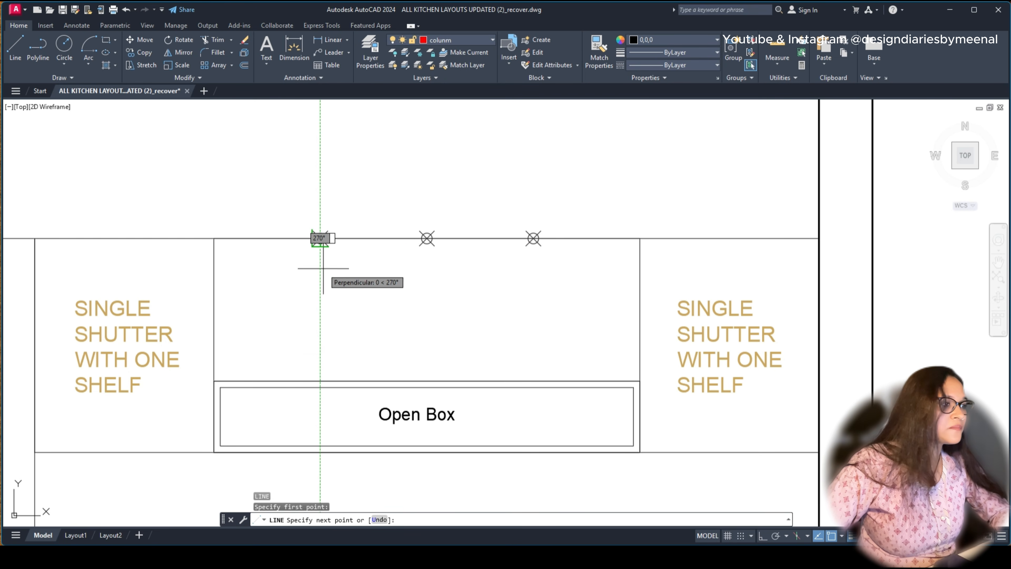
click(320, 356)
key(Escape)
Step: Copy the vertical shutter line with Ortho on from the first division point to the middle one
click(330, 311)
click(284, 324)
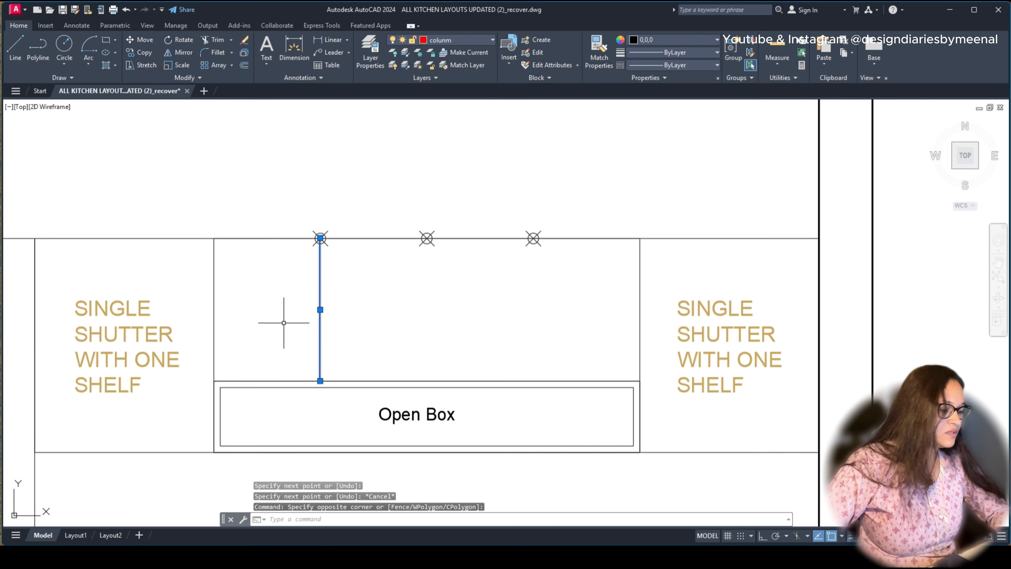
text(co)
key(Return)
scroll(327, 225, up, 4)
key(F8)
click(320, 270)
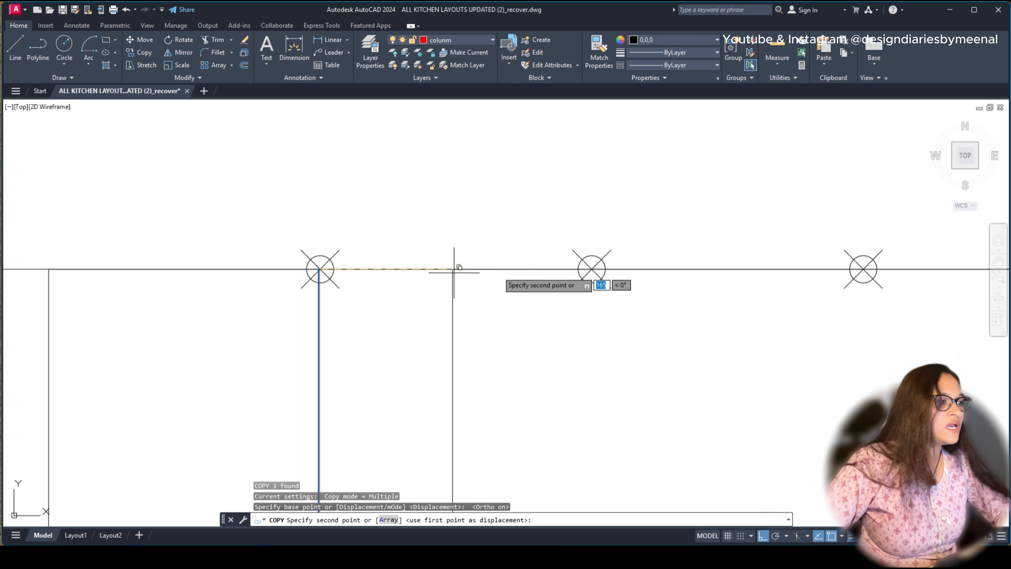
scroll(592, 269, up, 4)
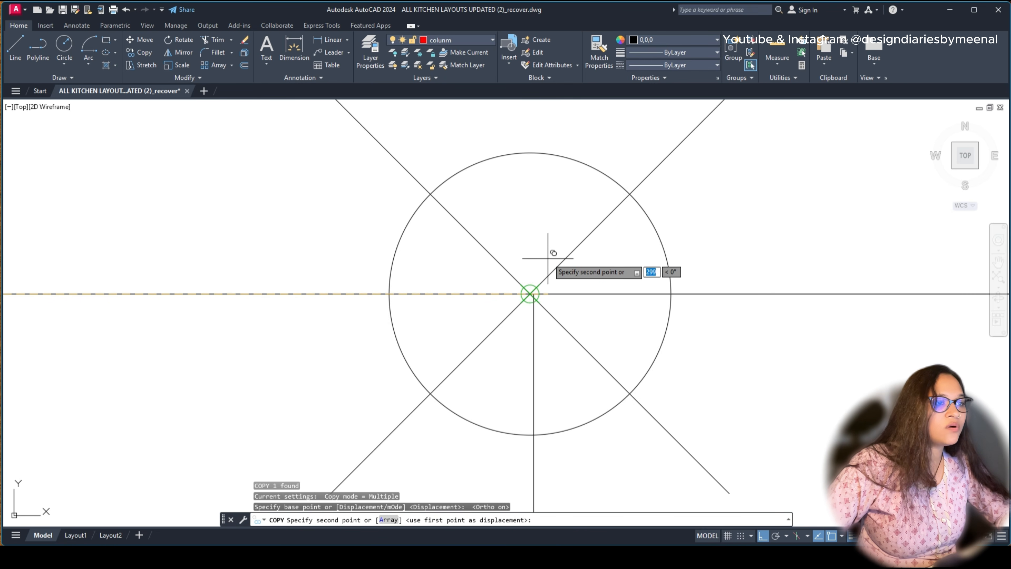
click(530, 294)
key(Escape)
Step: Move the copied shutter line so its upper end snaps exactly onto the middle division point
scroll(538, 331, up, 4)
drag(542, 327, 501, 317)
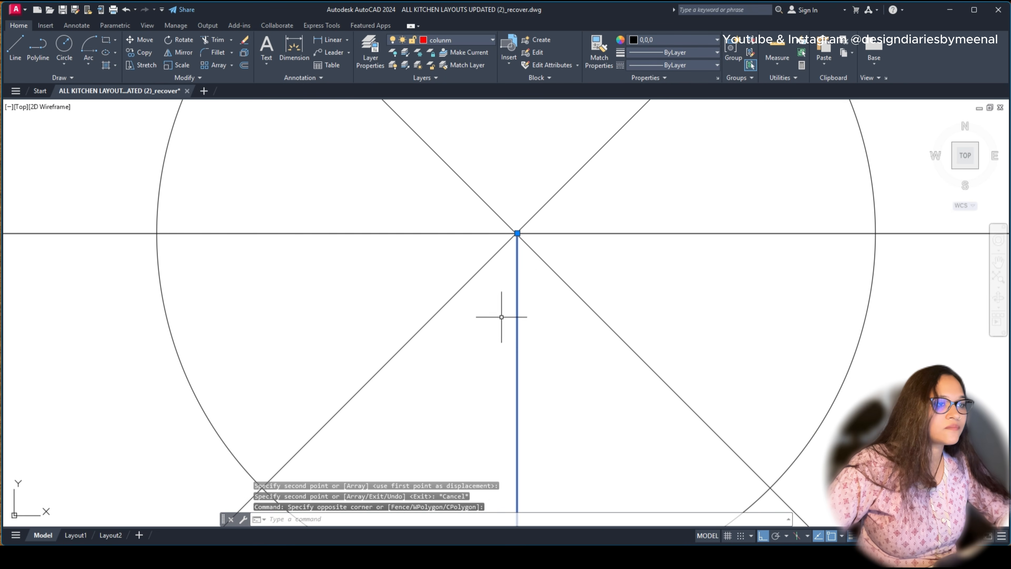
scroll(535, 242, up, 4)
text(m)
key(Return)
click(491, 217)
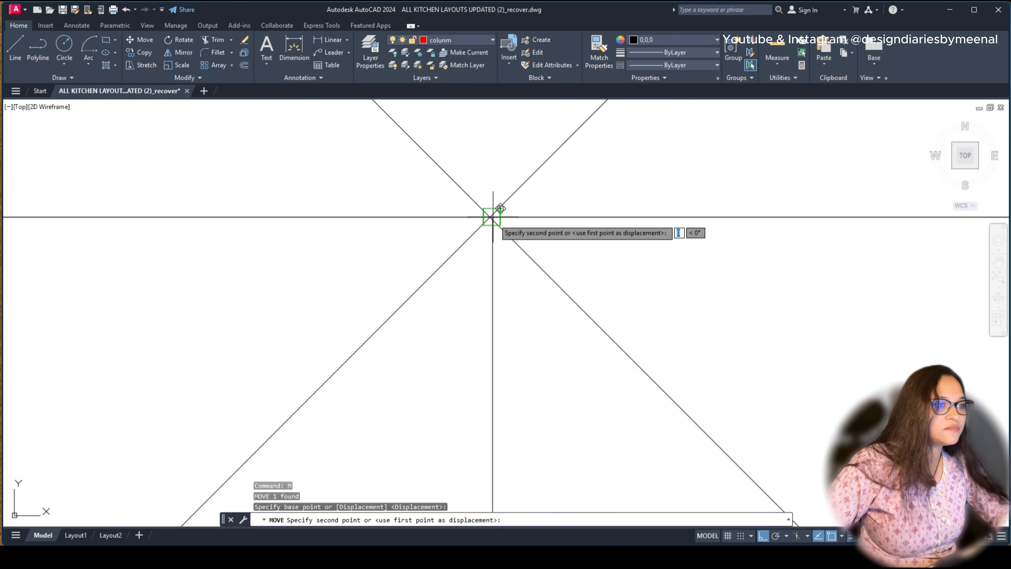
click(491, 217)
scroll(489, 215, down, 3)
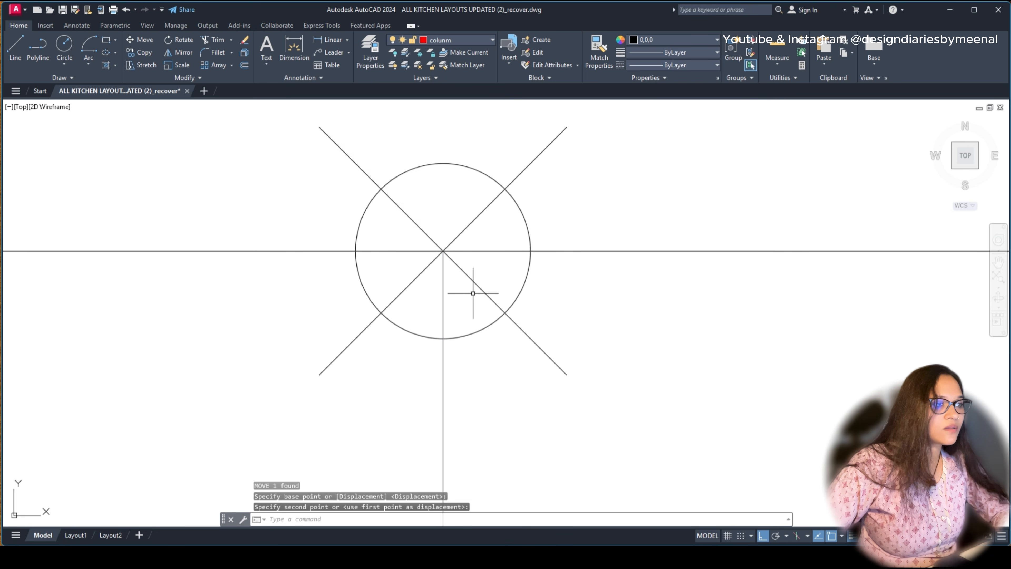
Step: Copy the vertical shutter line from the middle division point to the third division point on the compartment's top line
drag(469, 289, 430, 305)
text(co)
key(Return)
click(443, 250)
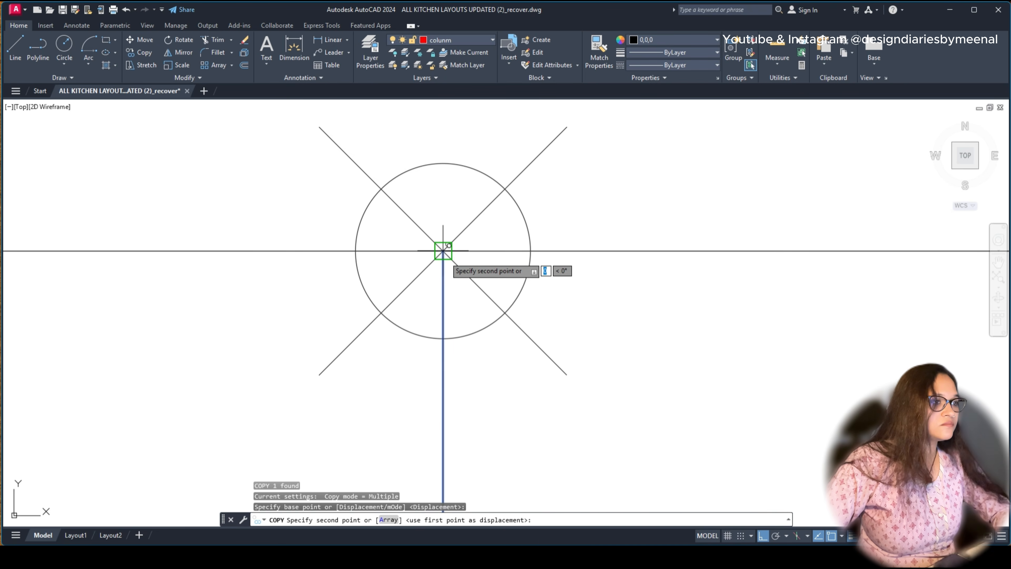
scroll(443, 255, down, 4)
middle_drag(705, 264, 465, 291)
scroll(526, 298, up, 4)
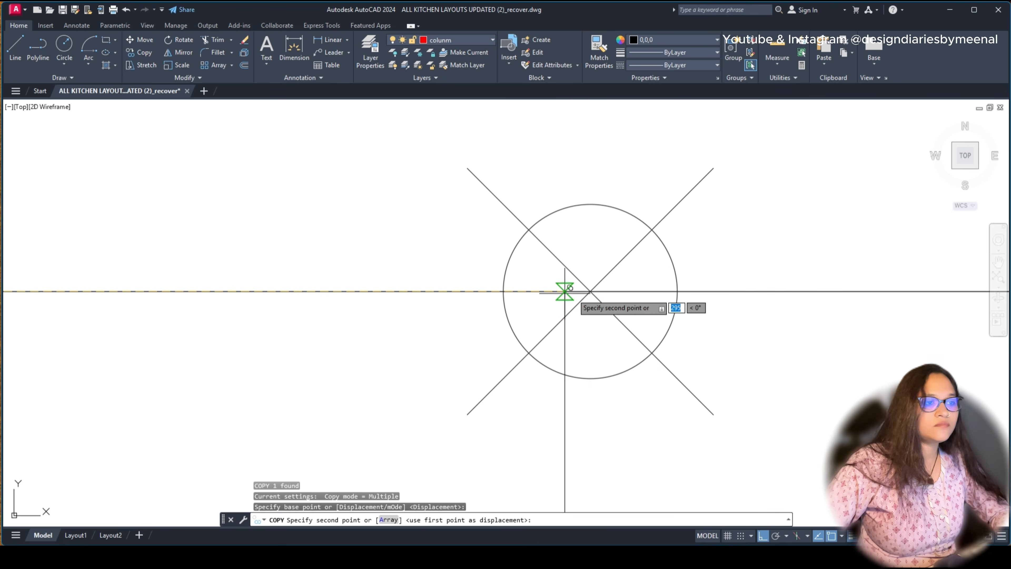
click(591, 287)
scroll(633, 284, down, 8)
key(Escape)
Step: Delete the three division point markers along the compartment's top line
click(684, 240)
click(256, 281)
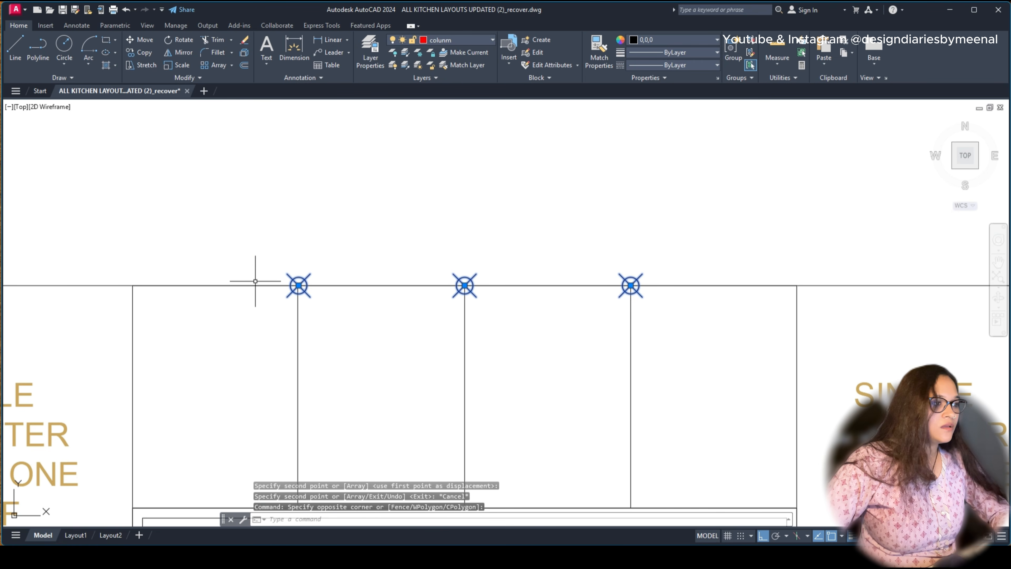
key(Delete)
scroll(305, 249, down, 3)
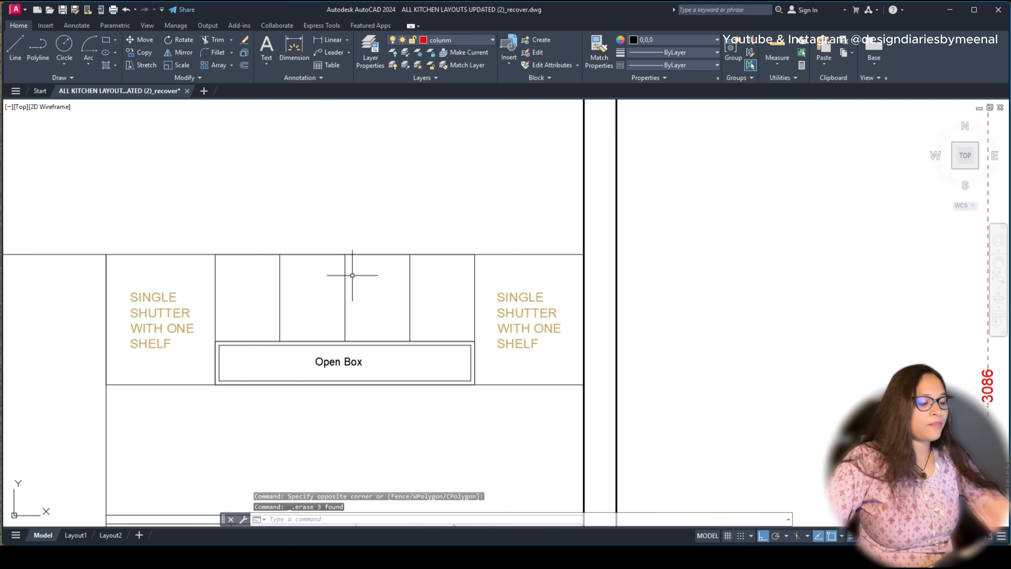
text(l)
key(Return)
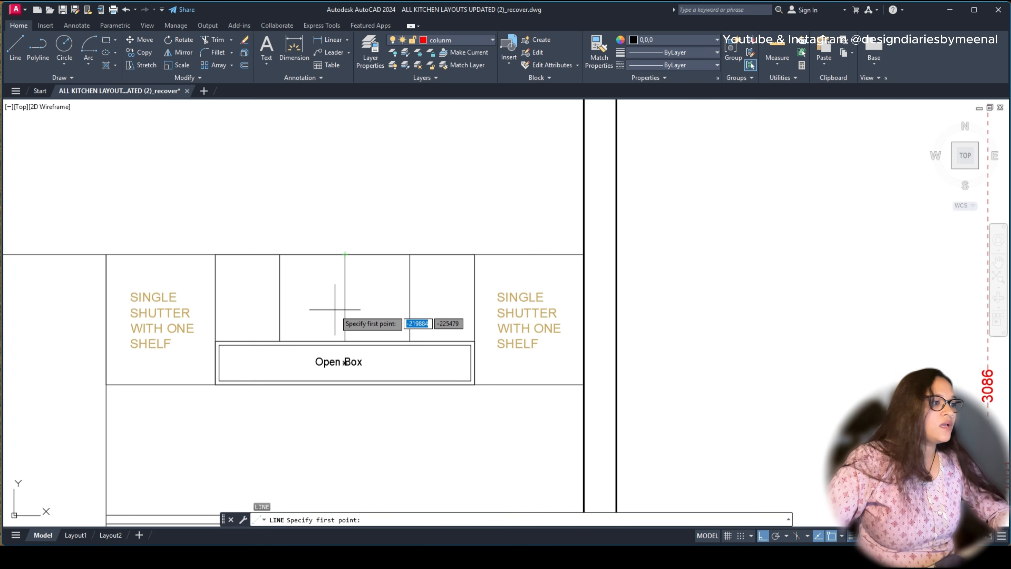
key(Escape)
Step: Draw a rectangle from corner to corner over each of the four shutter panels above the open box
scroll(245, 297, up, 4)
text(REC)
key(Return)
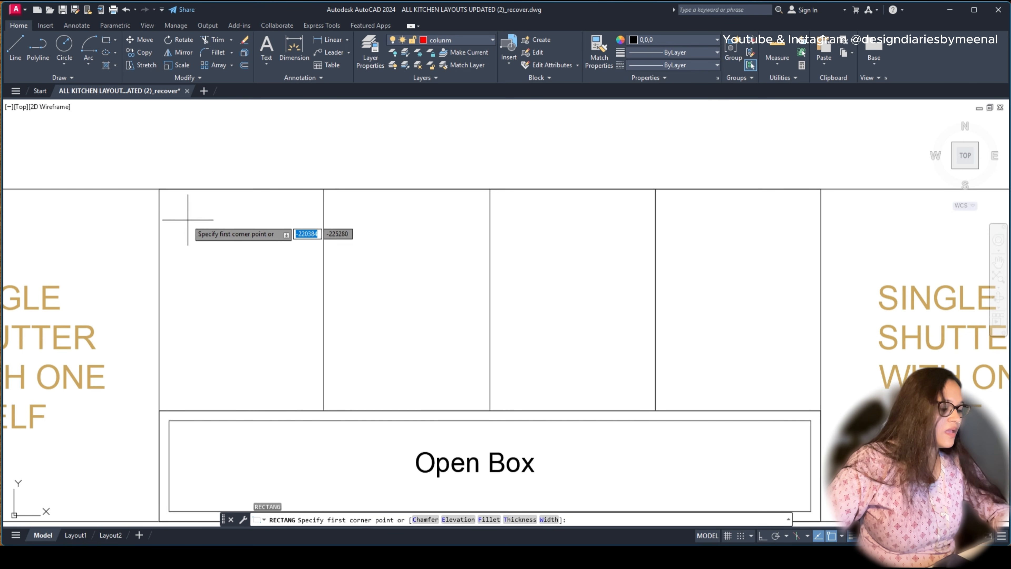
click(159, 189)
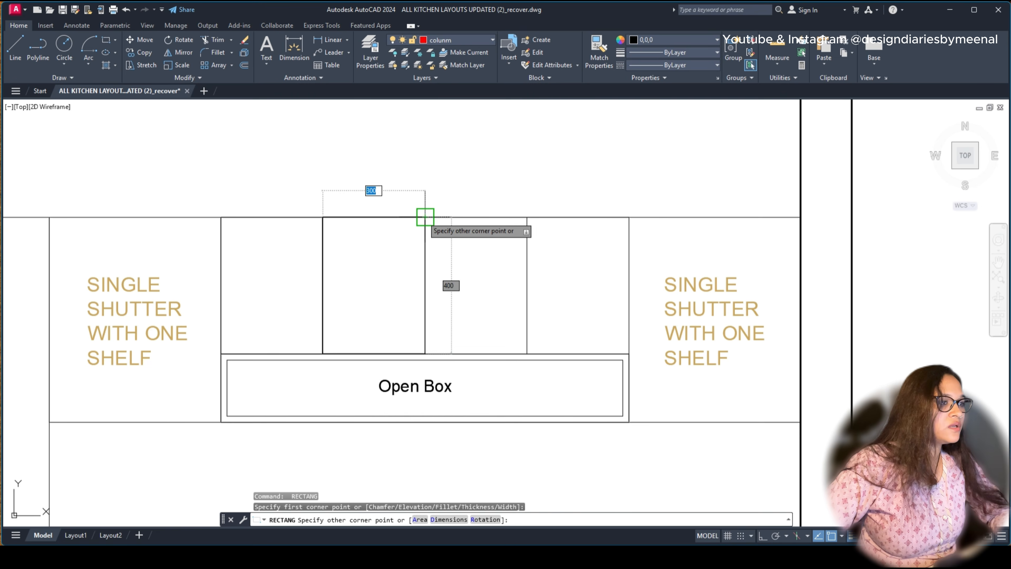
click(425, 217)
key(Return)
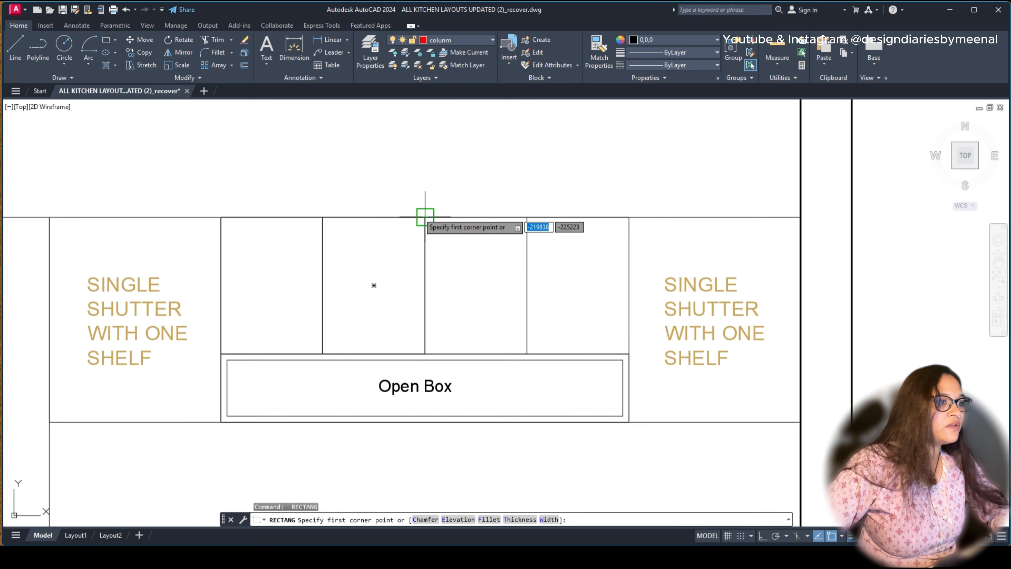
click(425, 217)
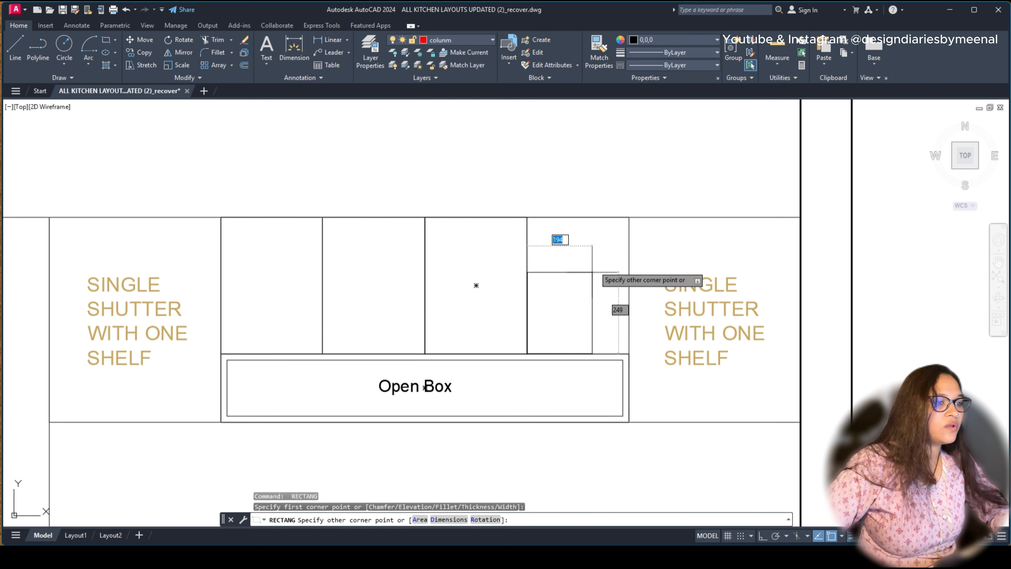
key(Escape)
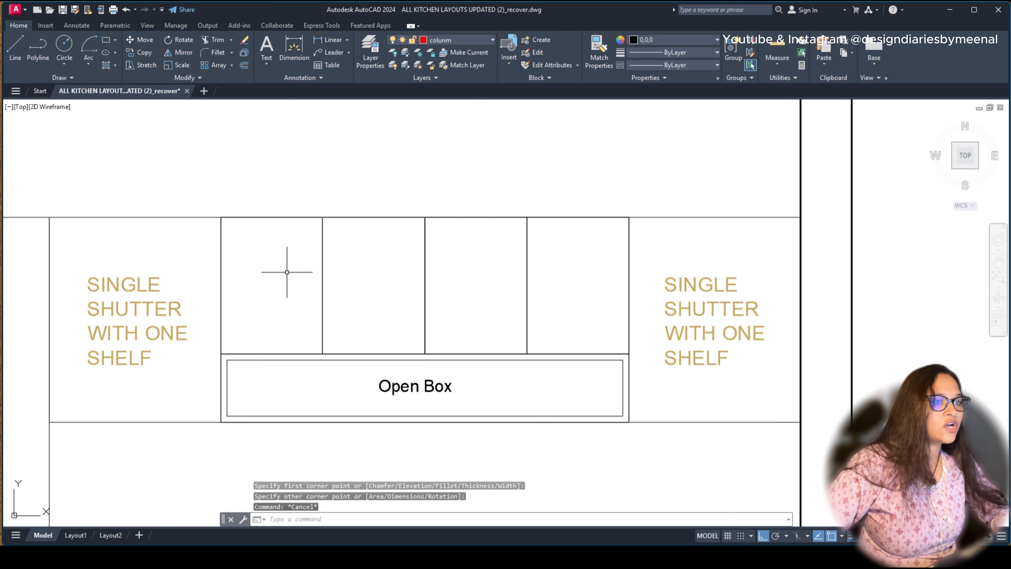
click(323, 341)
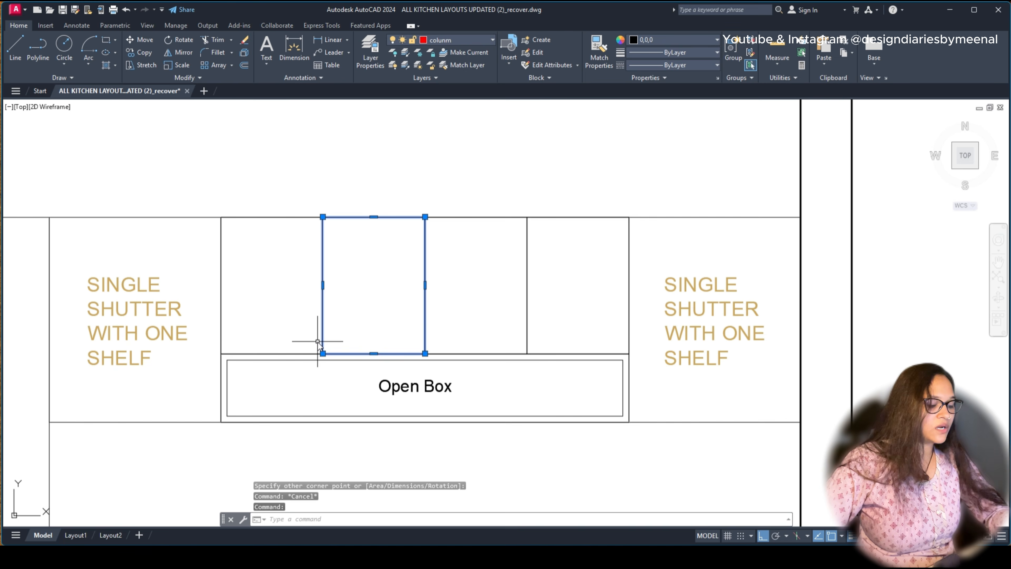
text(o)
key(Return)
text(188)
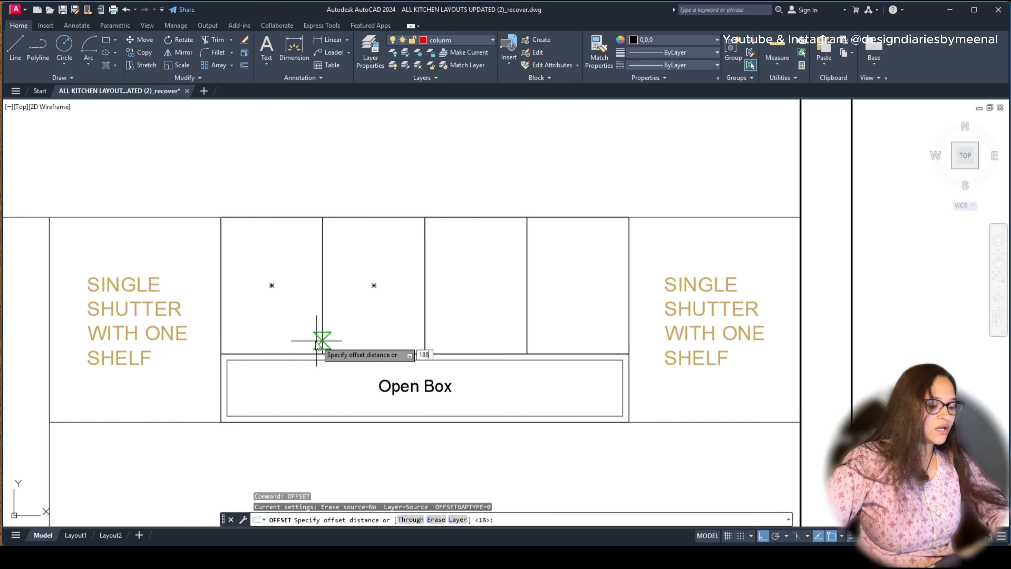
key(Return)
scroll(385, 300, up, 4)
key(Escape)
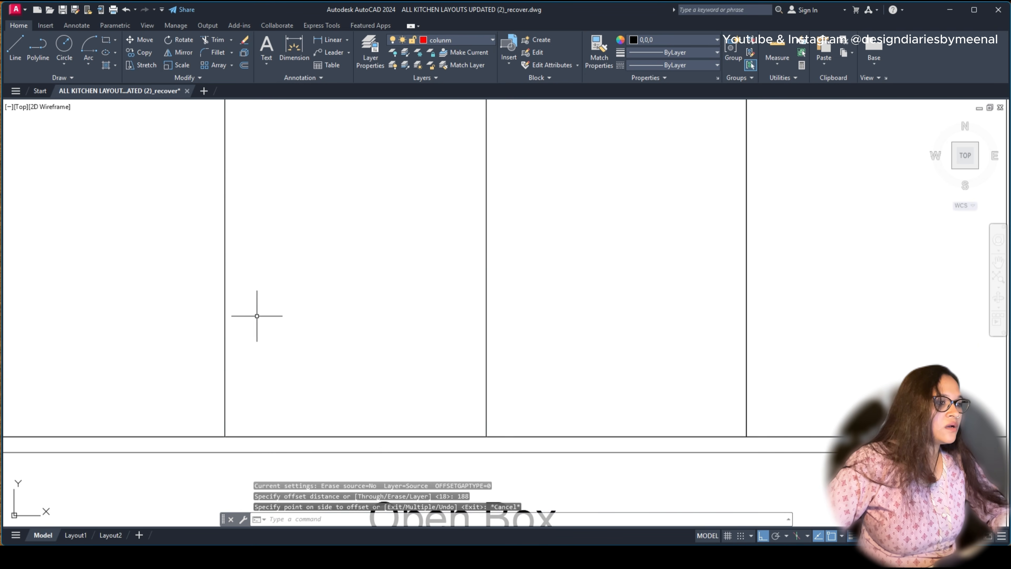
Step: Offset the second shutter's rectangle inward by 18 to form its frame
click(225, 326)
text(o)
key(Return)
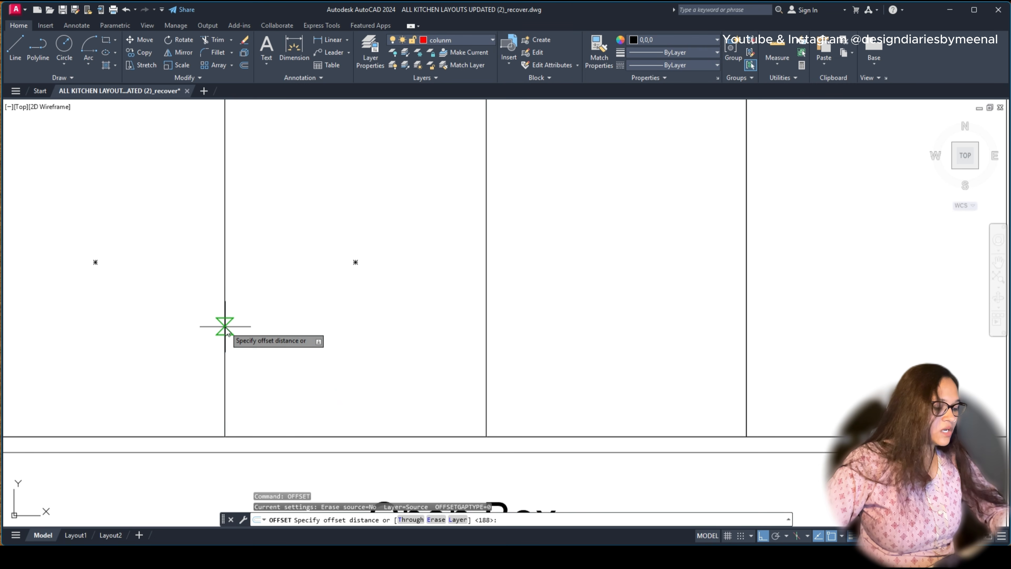
text(18)
key(Return)
click(351, 322)
scroll(353, 324, down, 4)
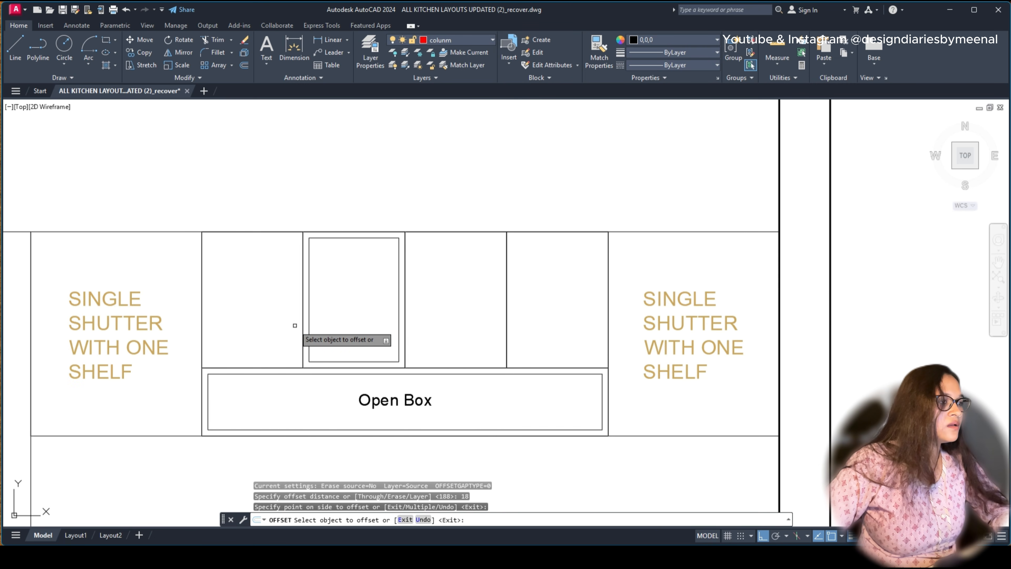
Step: Offset the first, fourth and third shutter rectangles inward by 18 to form their frames
click(303, 326)
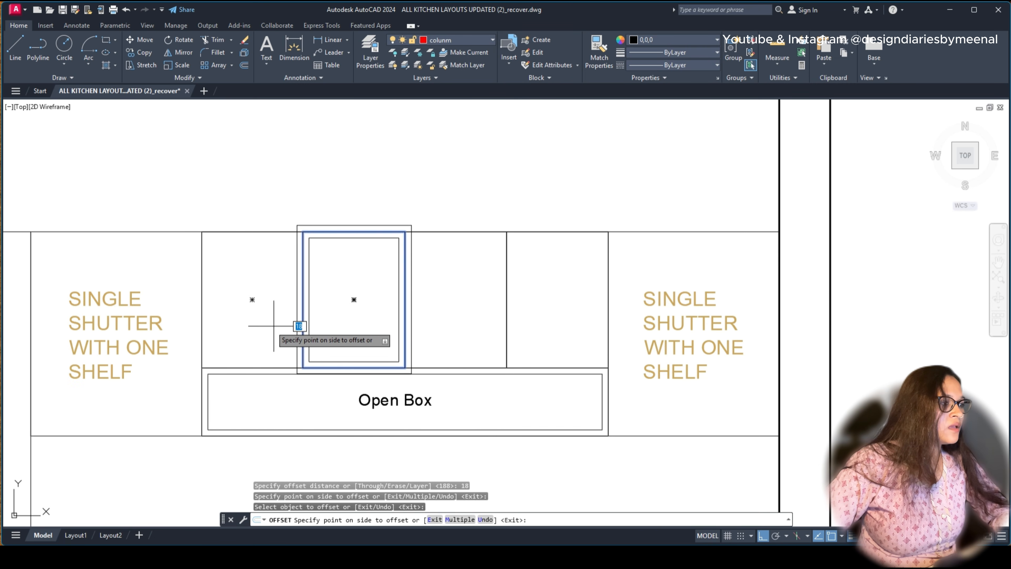
click(392, 324)
click(200, 367)
click(251, 298)
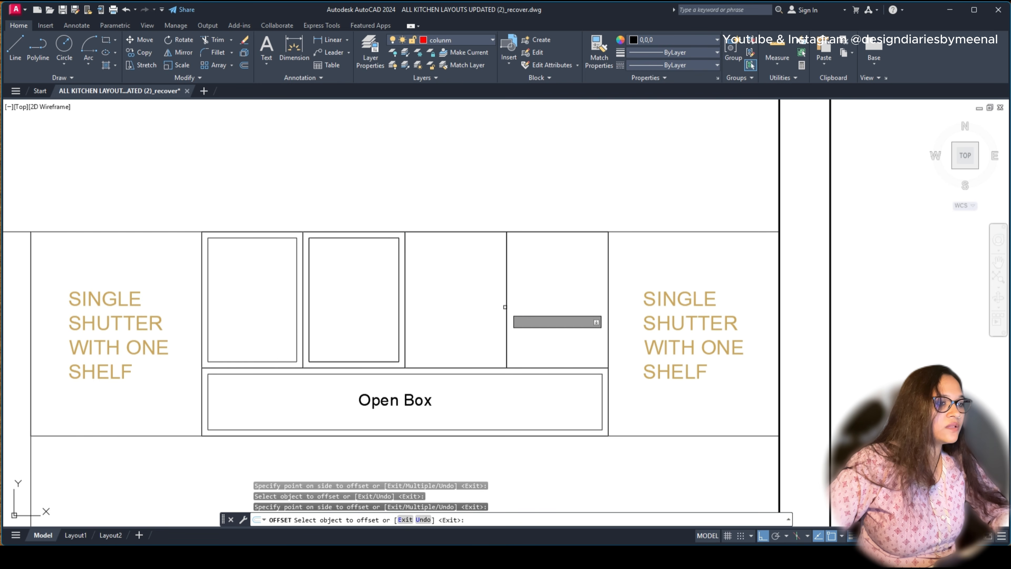
click(505, 307)
click(510, 310)
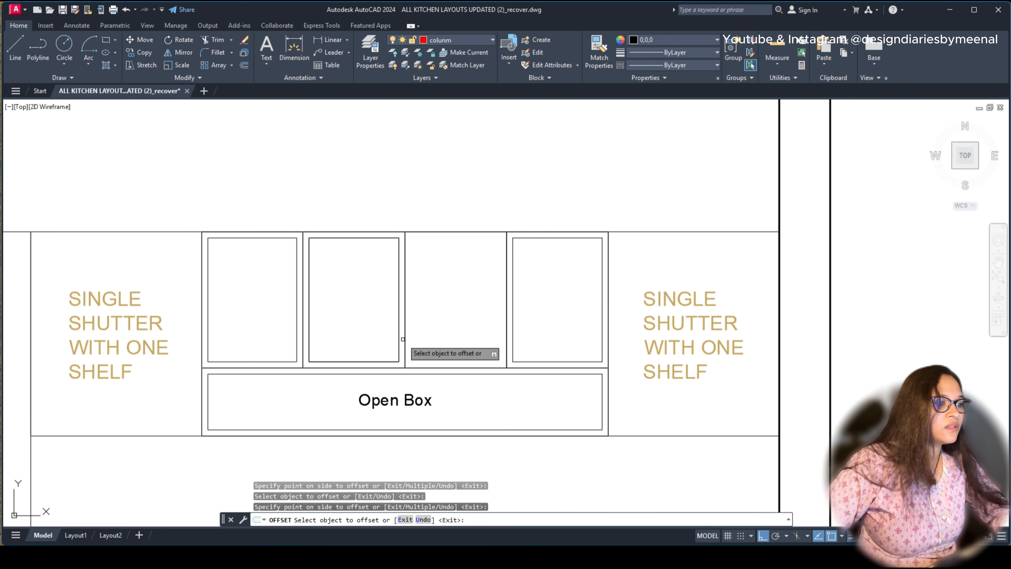
click(405, 343)
click(464, 317)
scroll(327, 351, down, 5)
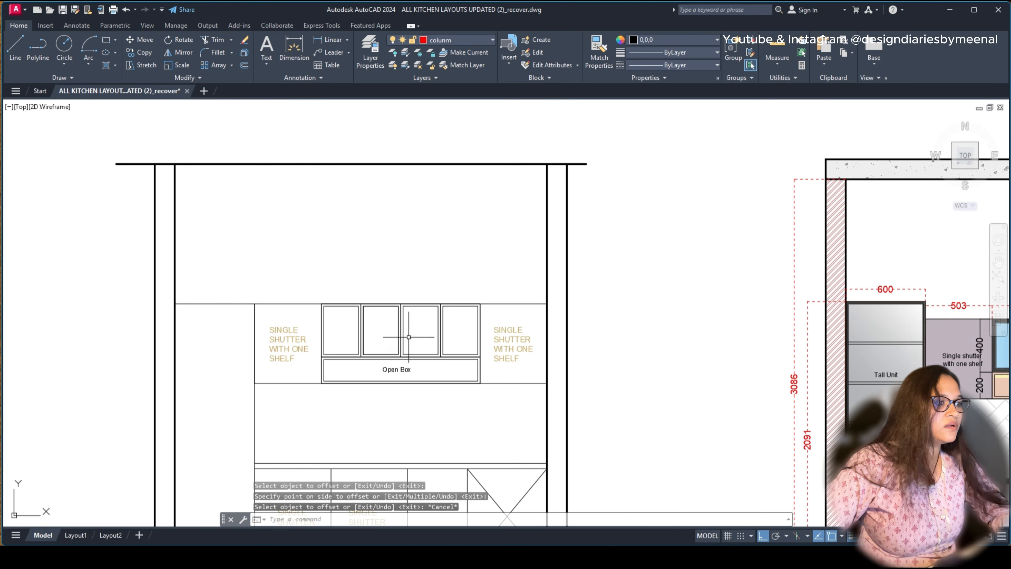
scroll(409, 334, up, 3)
scroll(296, 314, down, 2)
key(Escape)
scroll(294, 313, down, 4)
scroll(557, 321, up, 8)
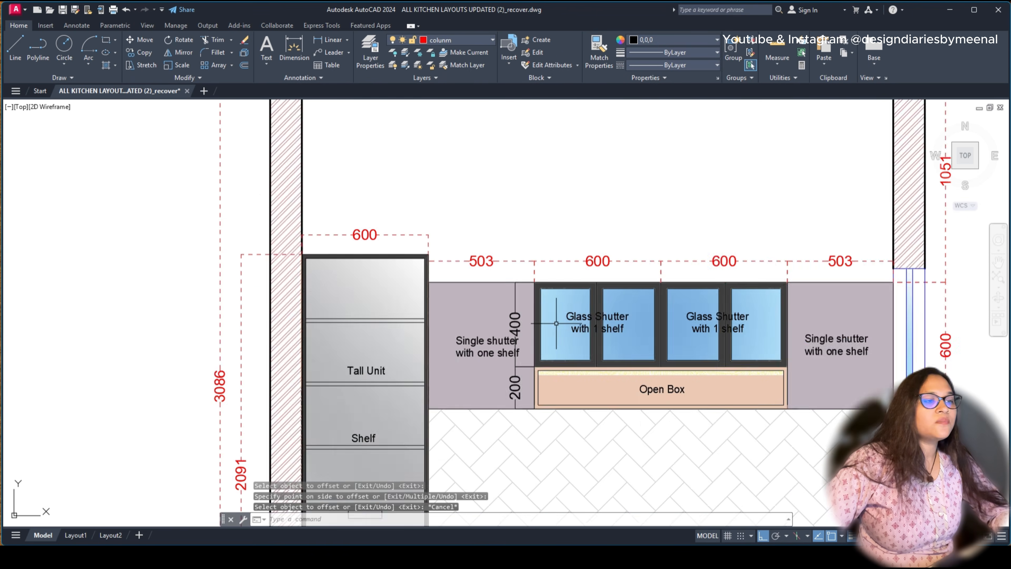
click(583, 317)
text(c)
key(Return)
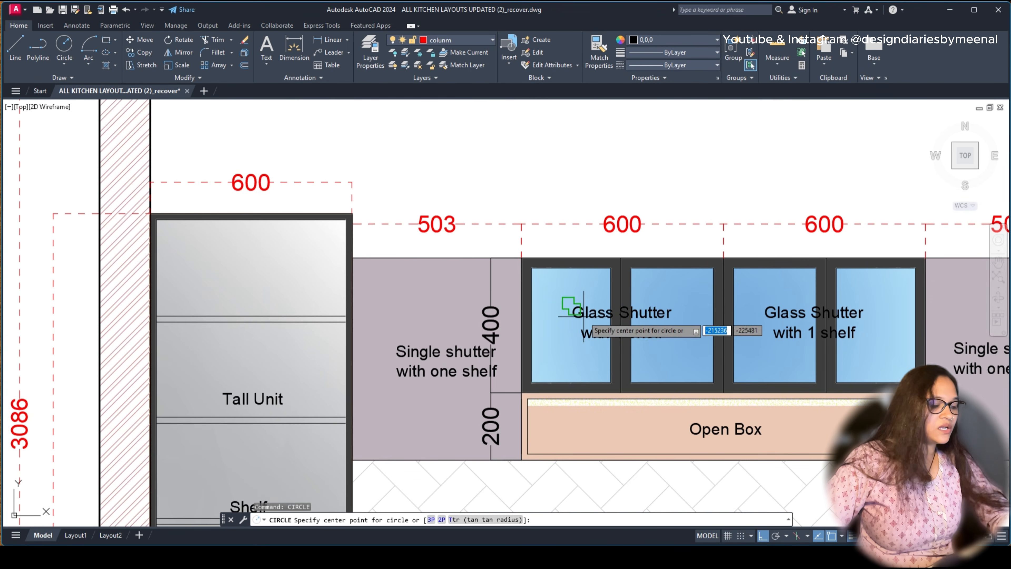
click(581, 314)
key(Escape)
Step: Copy the "Glass Shutter with 1 shelf" label from the finished reference onto the first two shutters, with Ortho off
click(577, 310)
text(c)
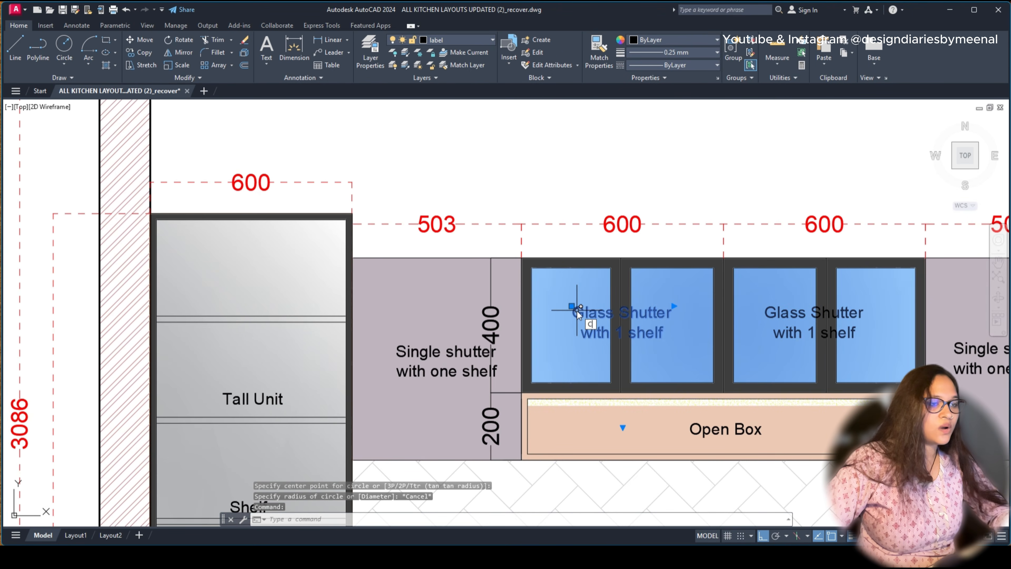
text(o)
key(Return)
click(577, 310)
scroll(577, 310, down, 4)
scroll(589, 306, up, 6)
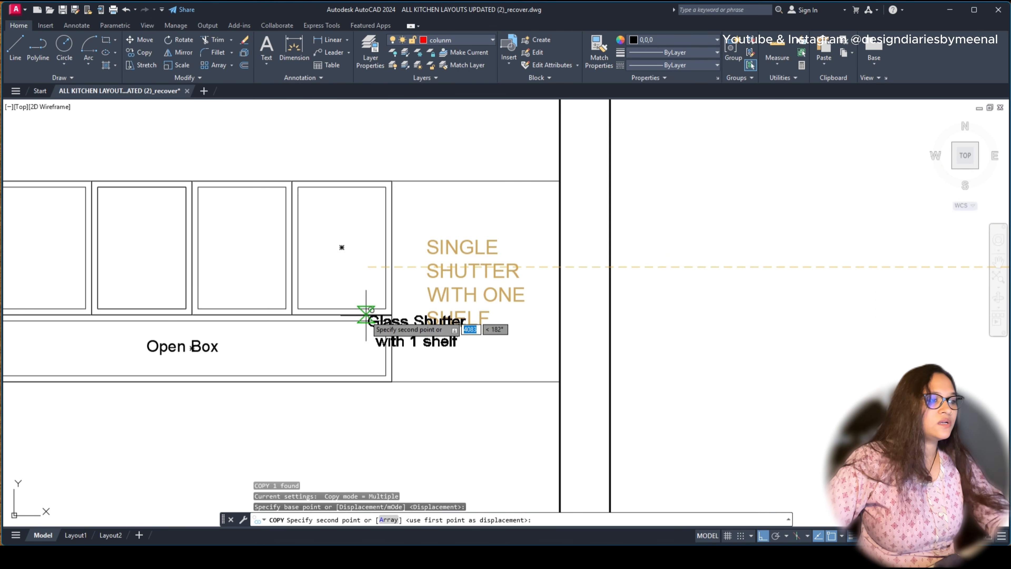
key(F8)
middle_drag(182, 254, 331, 341)
scroll(296, 332, up, 4)
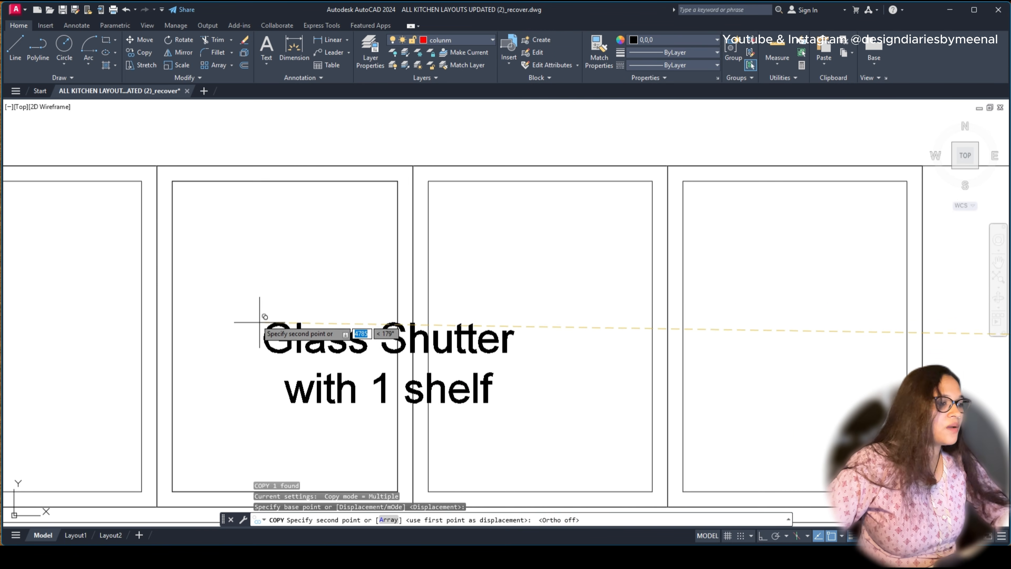
scroll(223, 283, down, 4)
scroll(171, 297, up, 2)
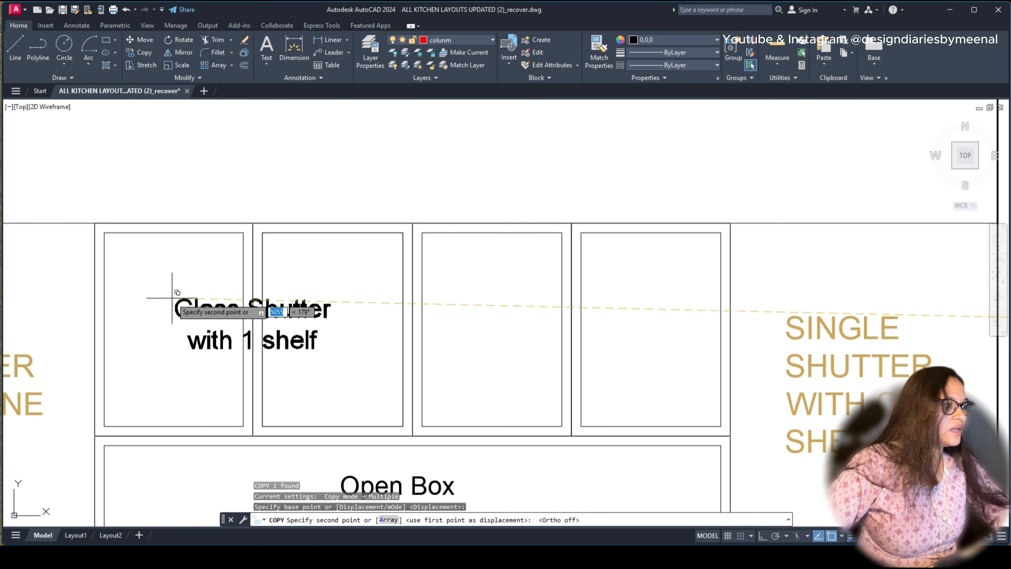
click(174, 297)
key(Escape)
Step: Change the copied label's text to "Glass Double Shutter with Single shelf" and widen its text frame
double_click(179, 299)
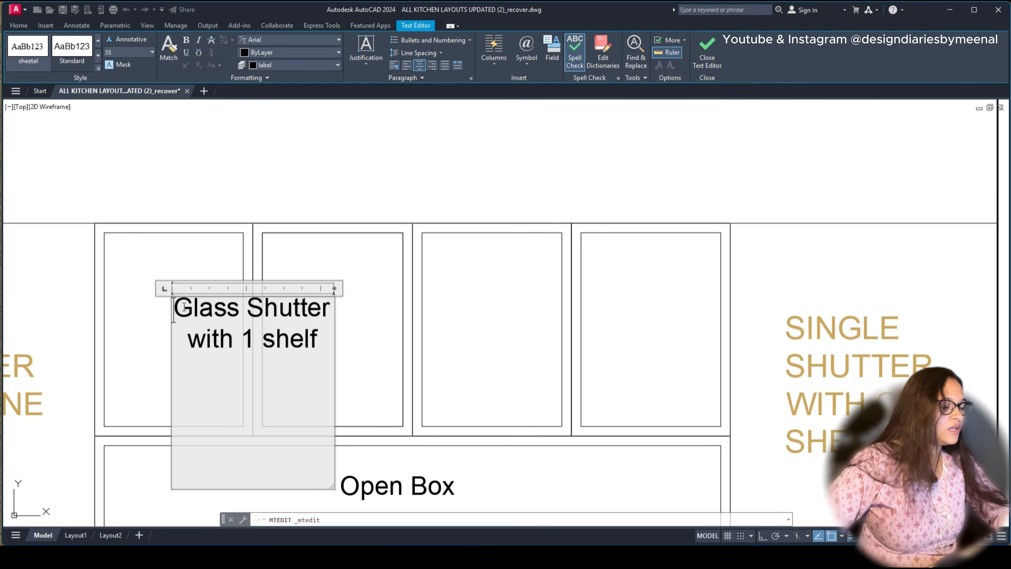
text(d)
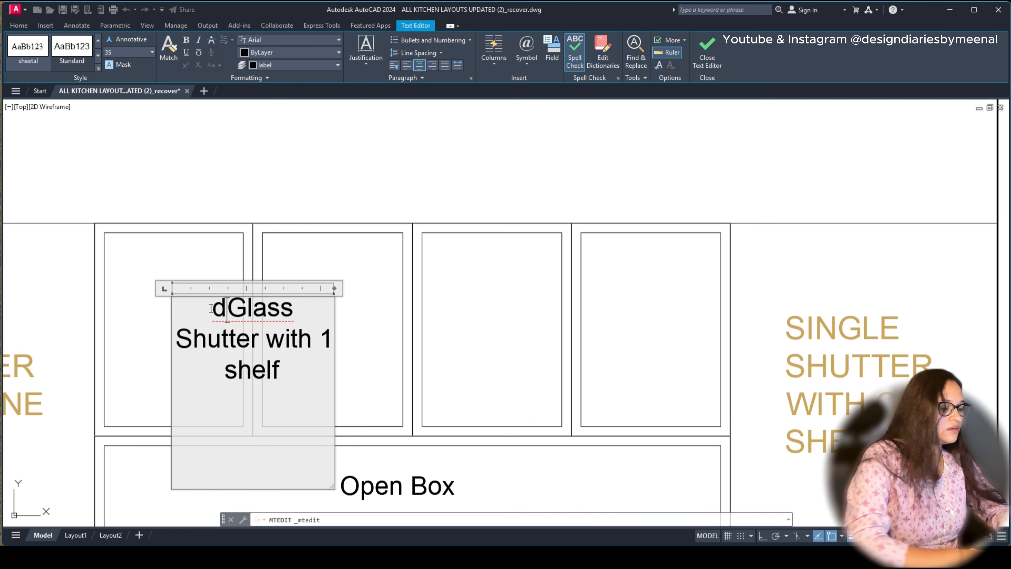
key(BackSpace)
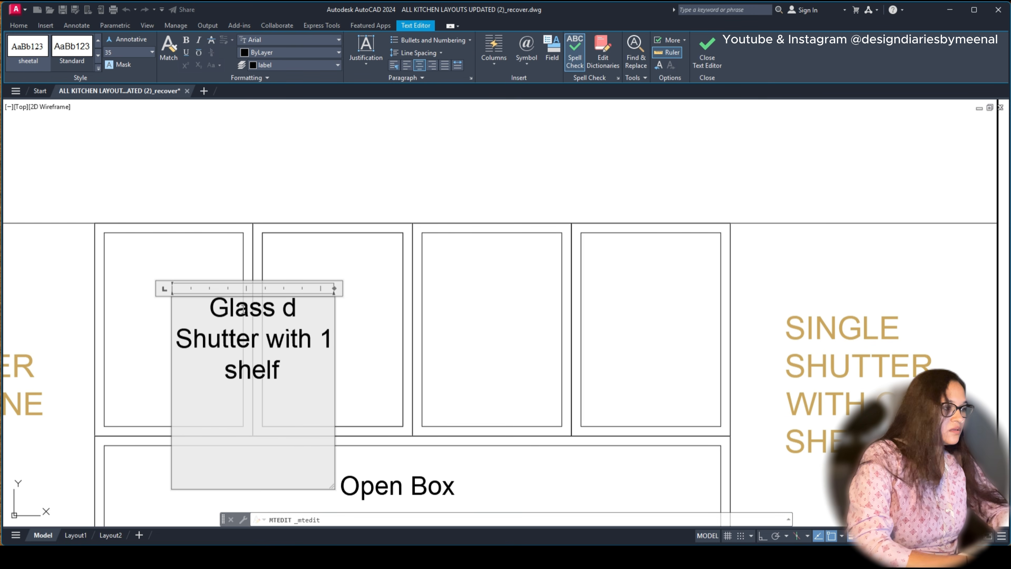
text(Double)
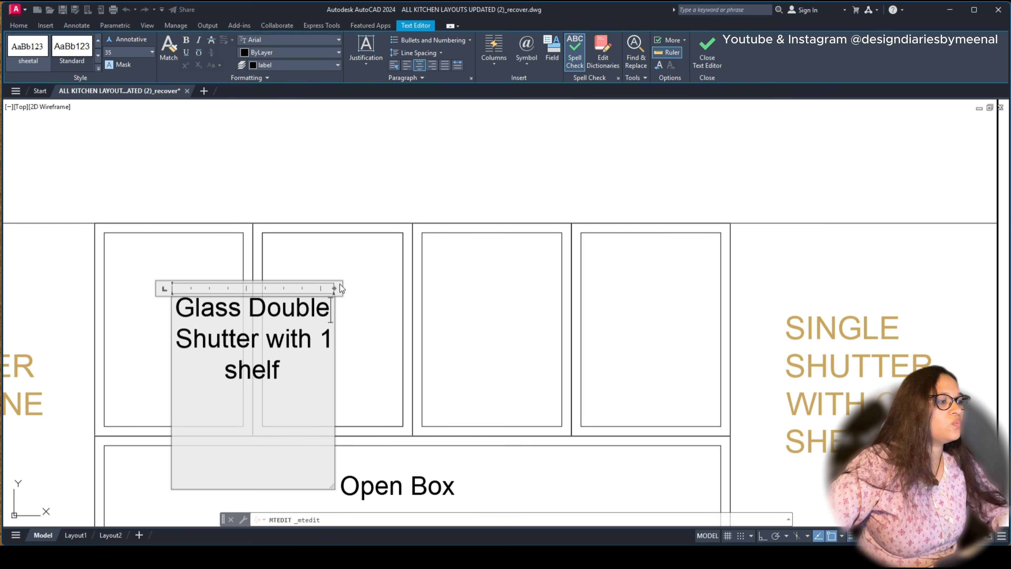
drag(335, 289, 397, 294)
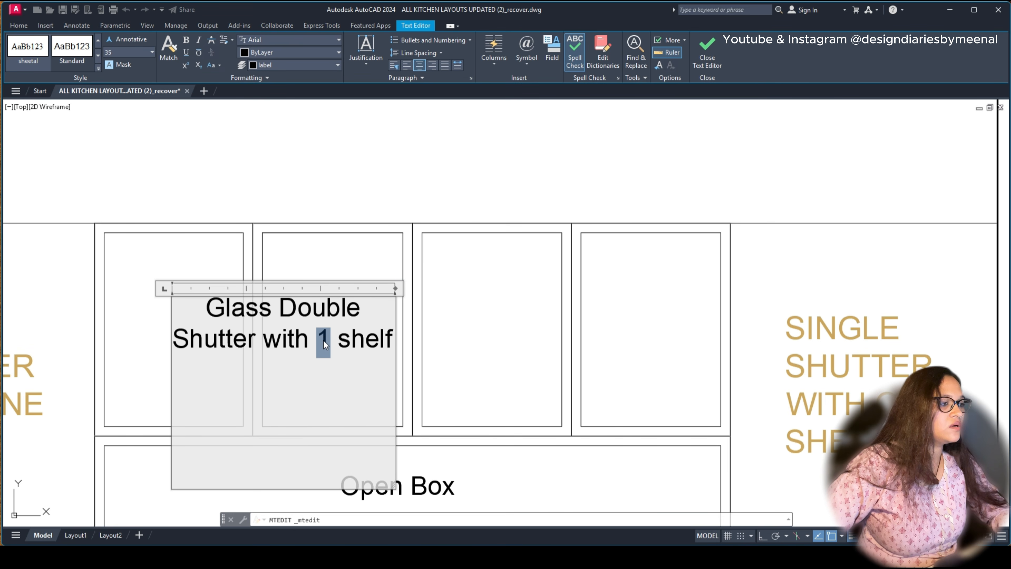
text(Single)
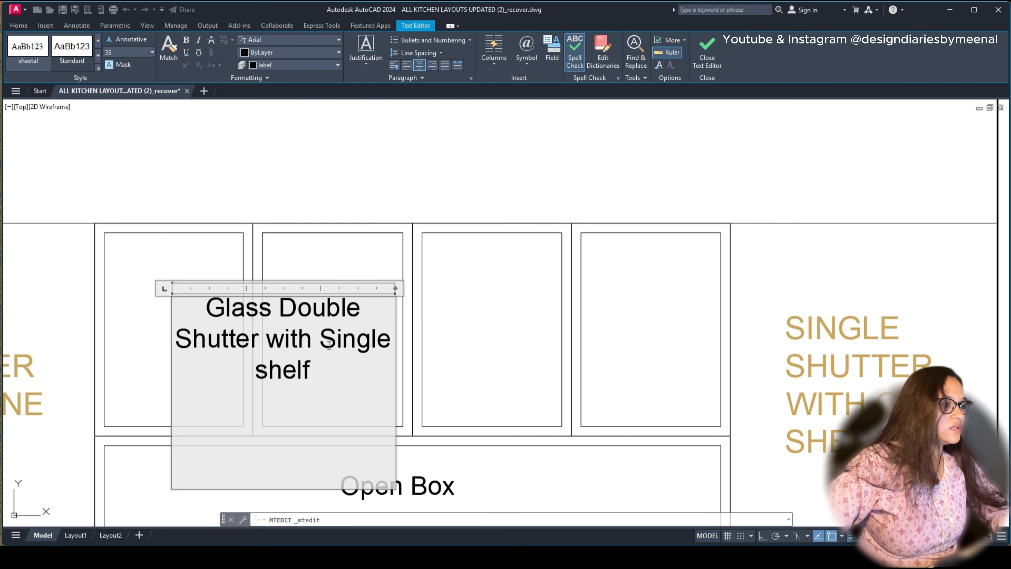
click(464, 331)
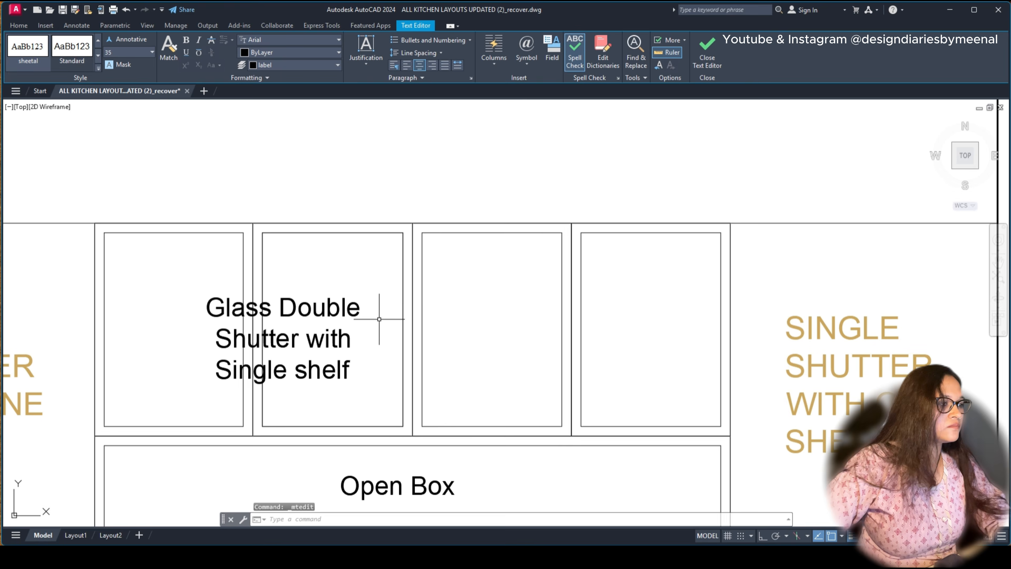
Step: Move the glass shutter label so it sits centred across the first two shutters
click(289, 314)
text(m)
key(space)
click(486, 327)
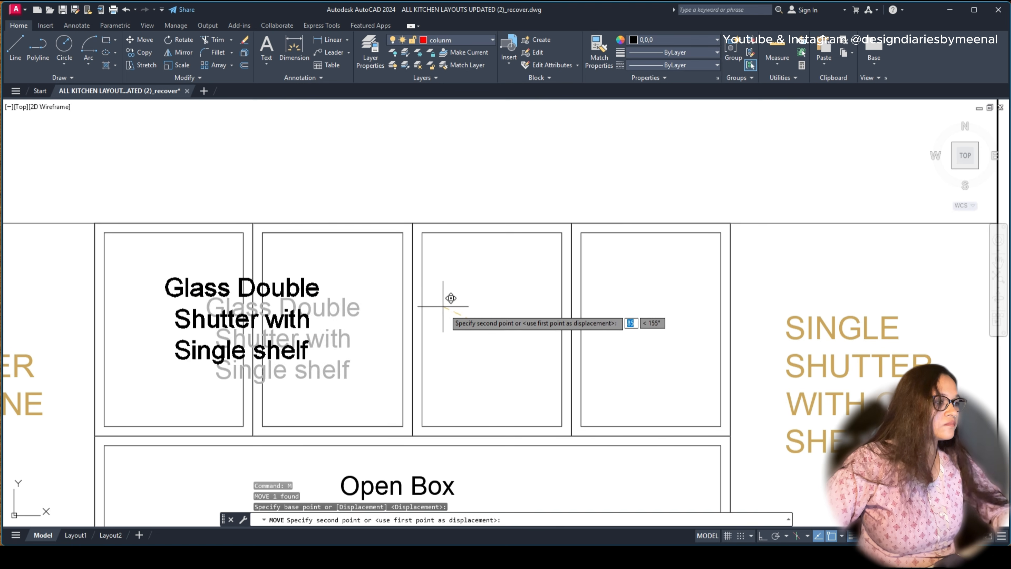
click(449, 325)
Step: Copy the glass double shutter label horizontally onto the third and fourth shutters, with Ortho on
click(301, 333)
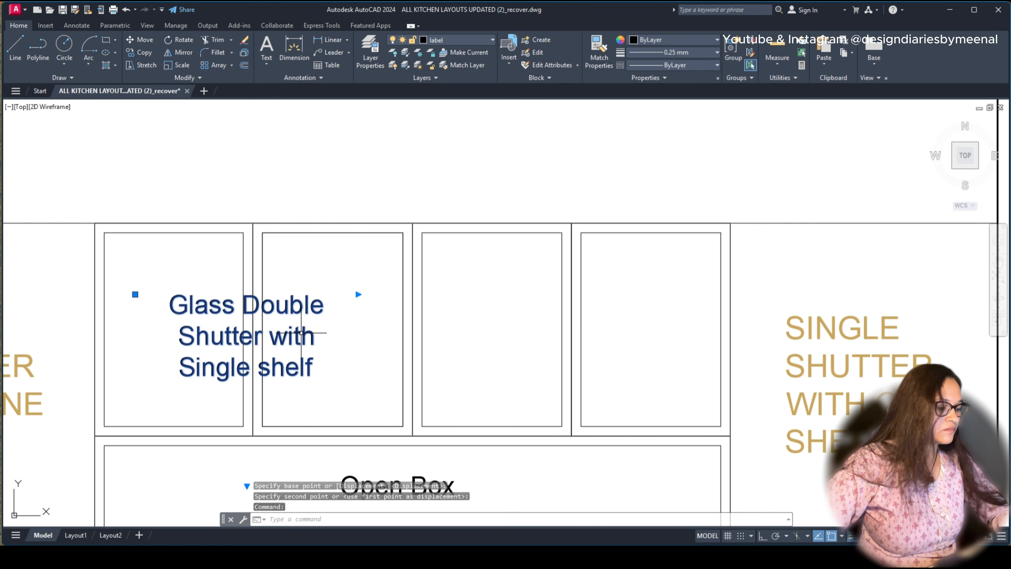
text(co)
key(space)
click(359, 381)
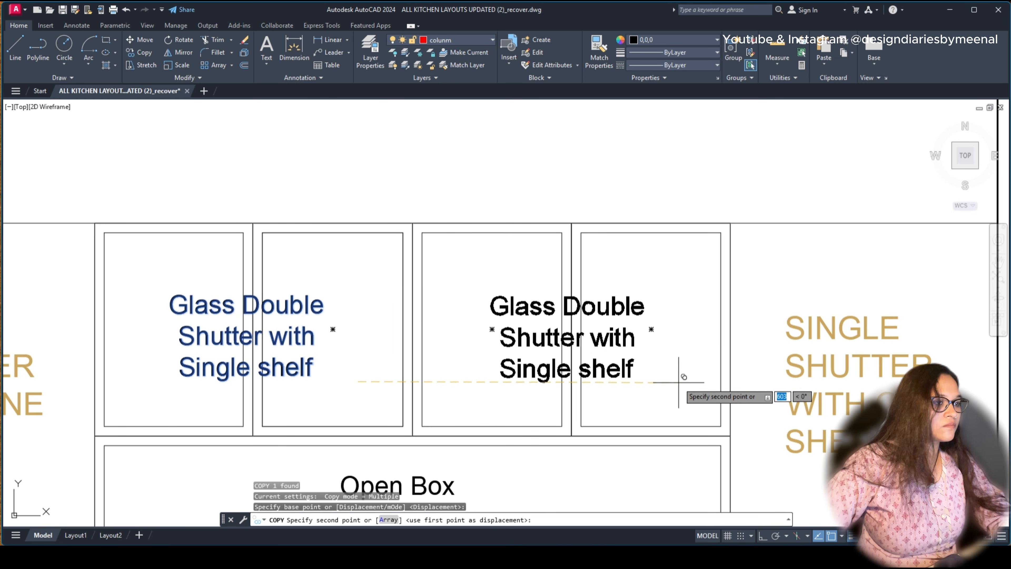
key(F8)
click(688, 362)
scroll(483, 284, down, 2)
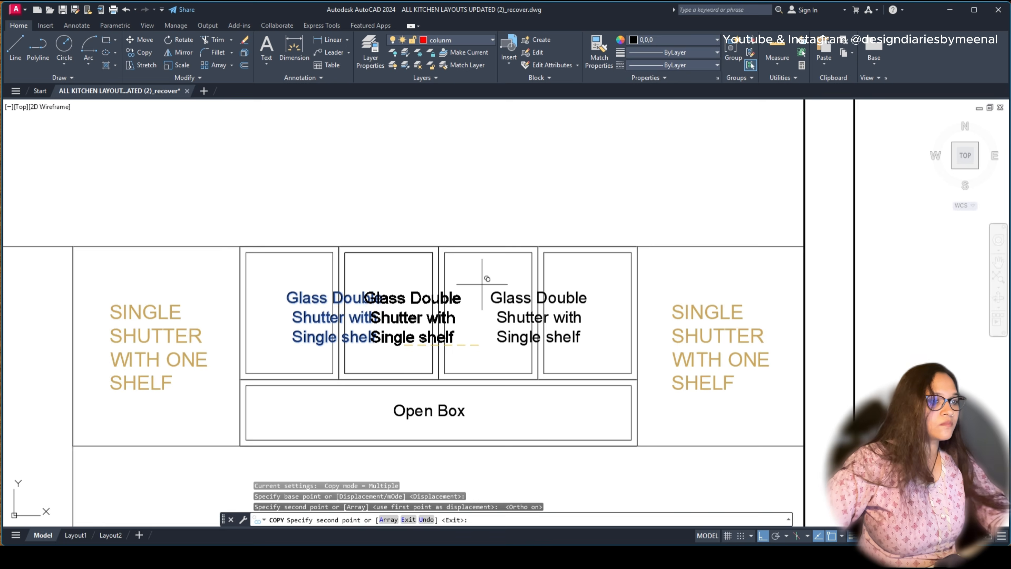
scroll(483, 285, down, 4)
key(Escape)
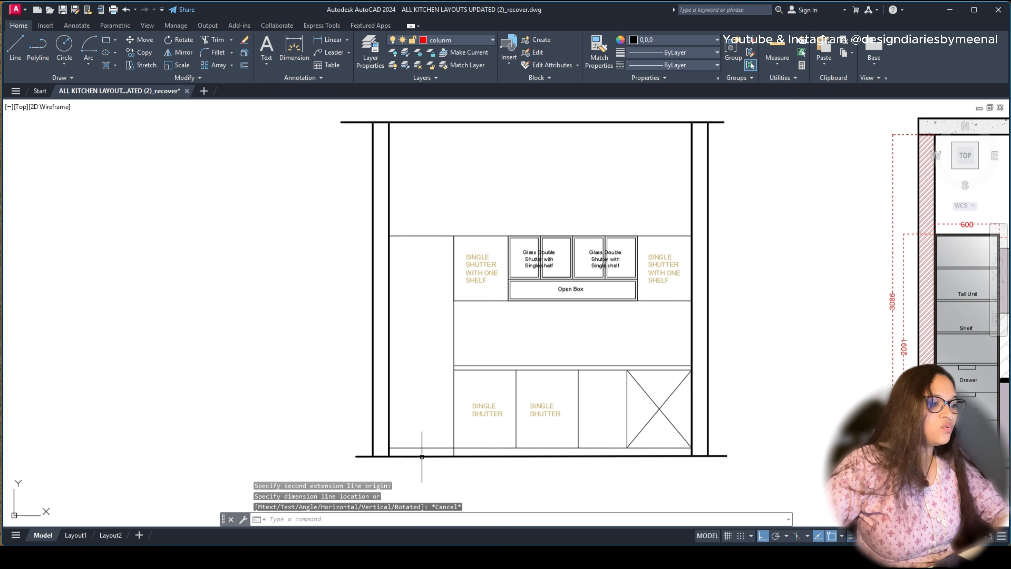
Step: Offset the skirting's upper line upward by 2091 to mark the tall unit's top
click(416, 443)
click(416, 451)
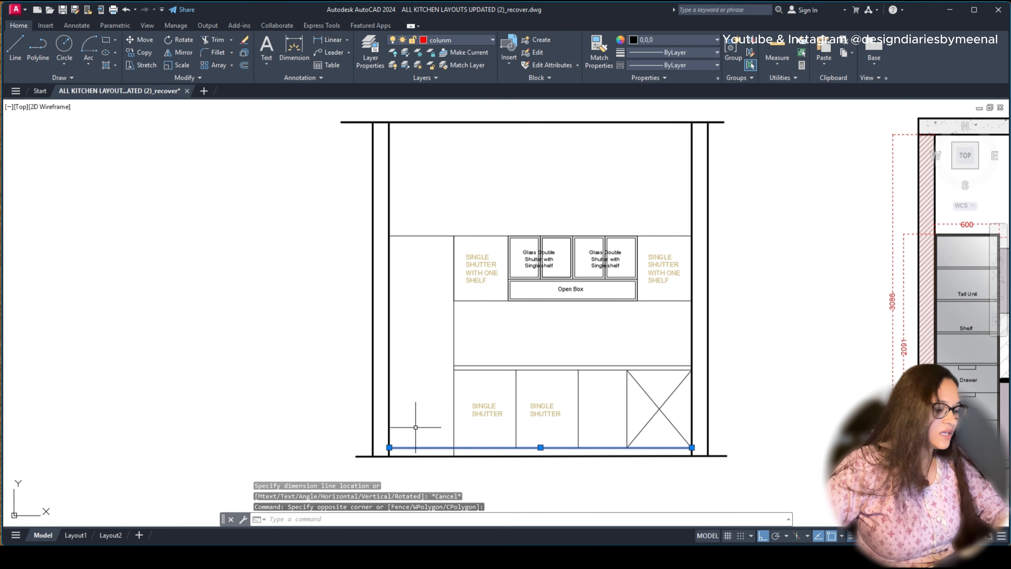
text(o)
key(Return)
text(2)
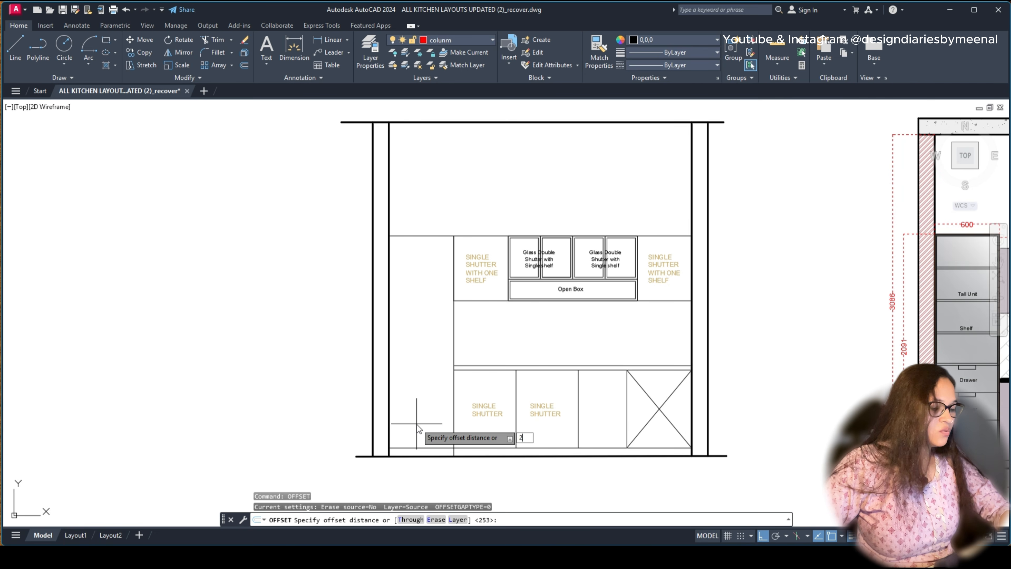
text(091)
key(Return)
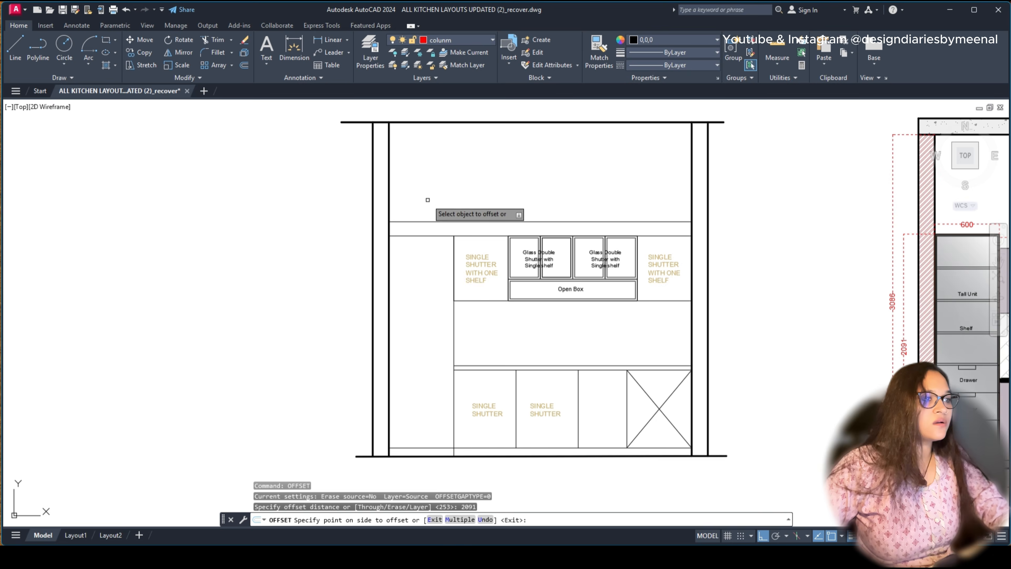
scroll(445, 228, up, 5)
key(Escape)
Step: Extend the tall unit's vertical side line up to the new top line
text(ex)
key(Return)
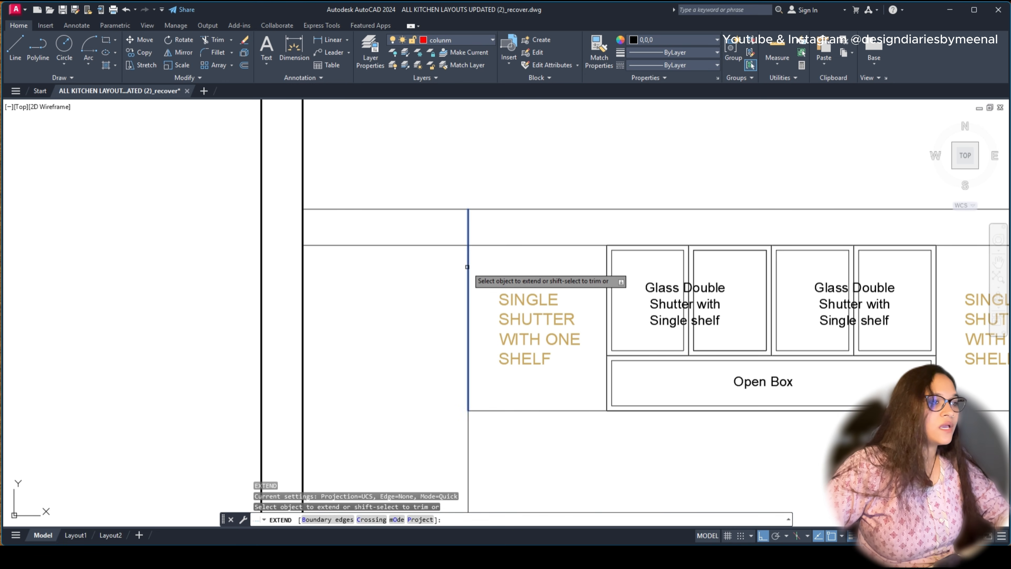
click(467, 263)
key(Escape)
Step: Trim the upper cabinets' top line inside the tall unit and the new top line beyond the tall unit
key(Return)
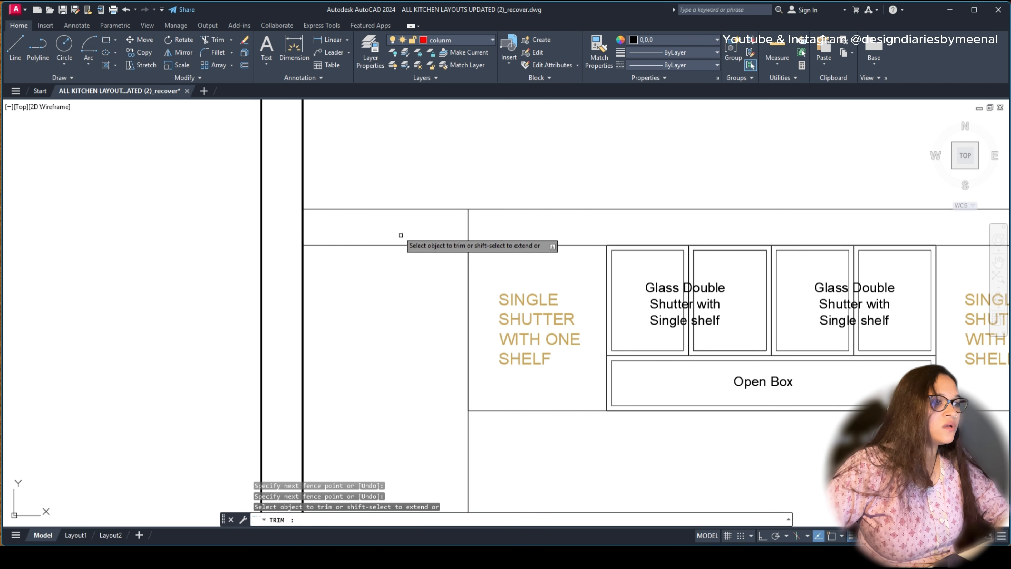
click(397, 229)
scroll(397, 262, down, 4)
click(446, 259)
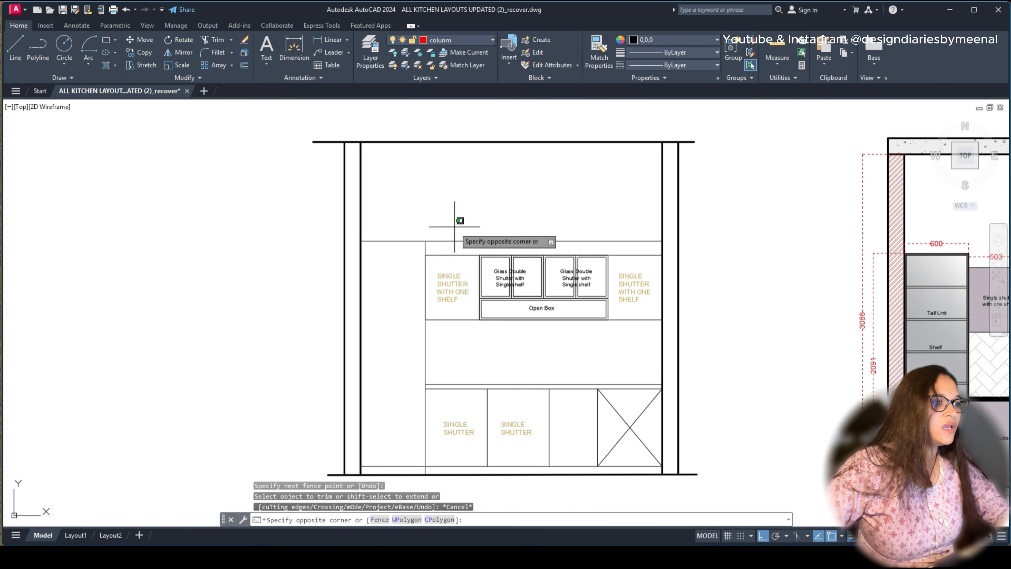
key(Escape)
text(tr)
key(Return)
click(451, 241)
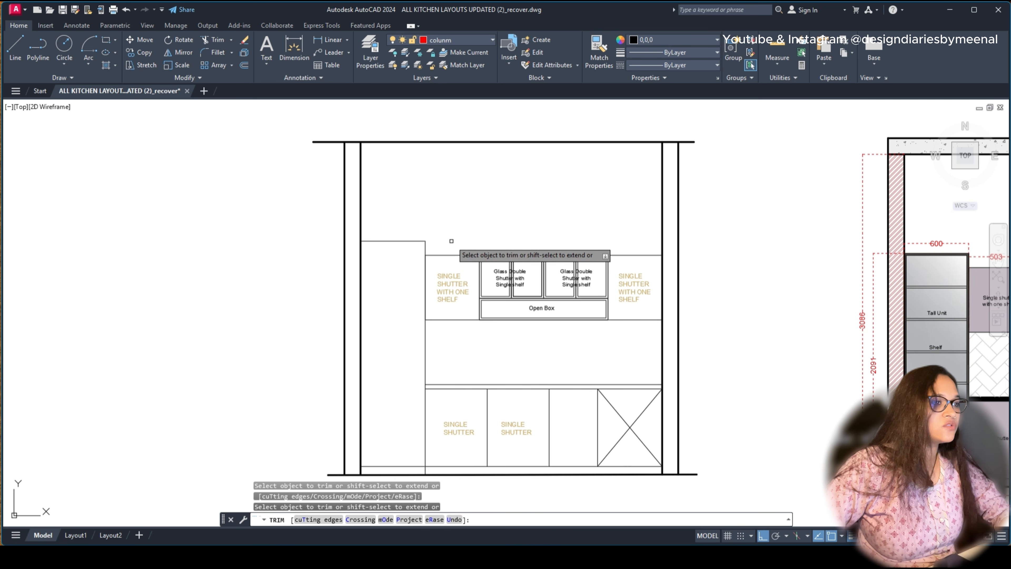
key(Escape)
Step: Delete the extended vertical line and draw a short line from the tall unit's top corner down to the upper cabinets' top
click(426, 289)
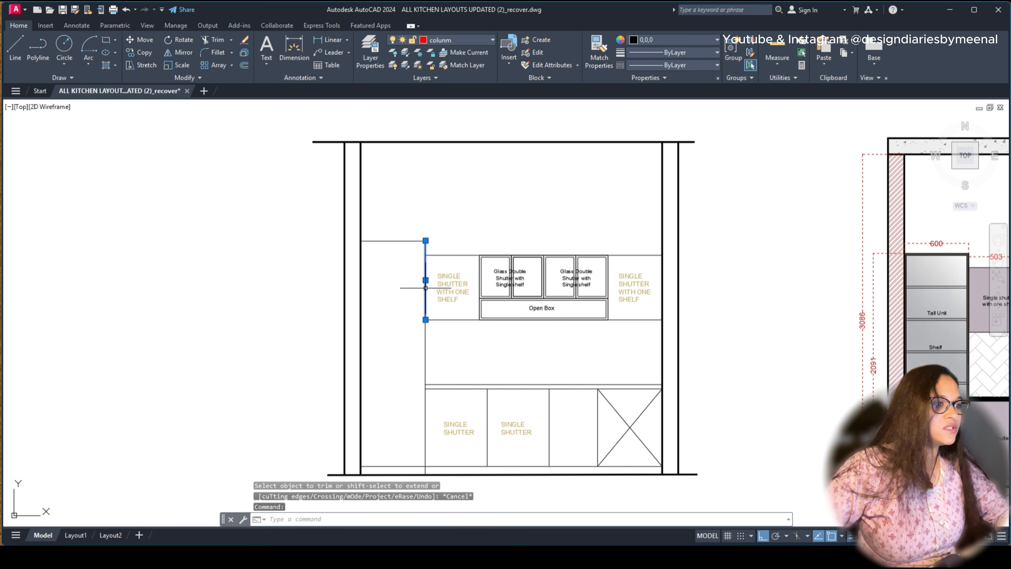
key(Delete)
key(Return)
click(426, 241)
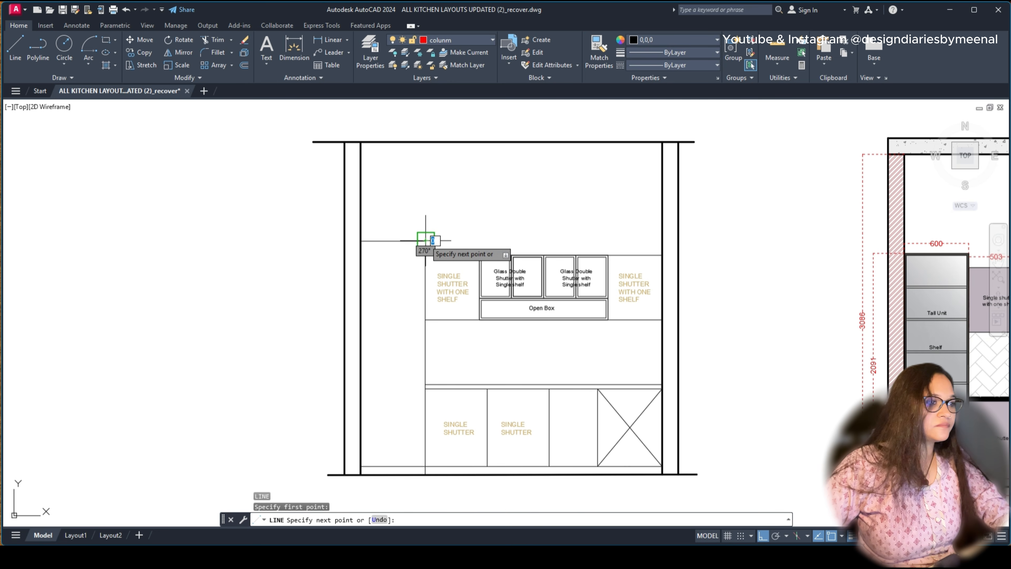
click(426, 255)
key(Escape)
Step: Draw a rectangle over the tall unit from its top wall-side corner to the opposite corner on the skirting line
middle_drag(409, 327, 400, 291)
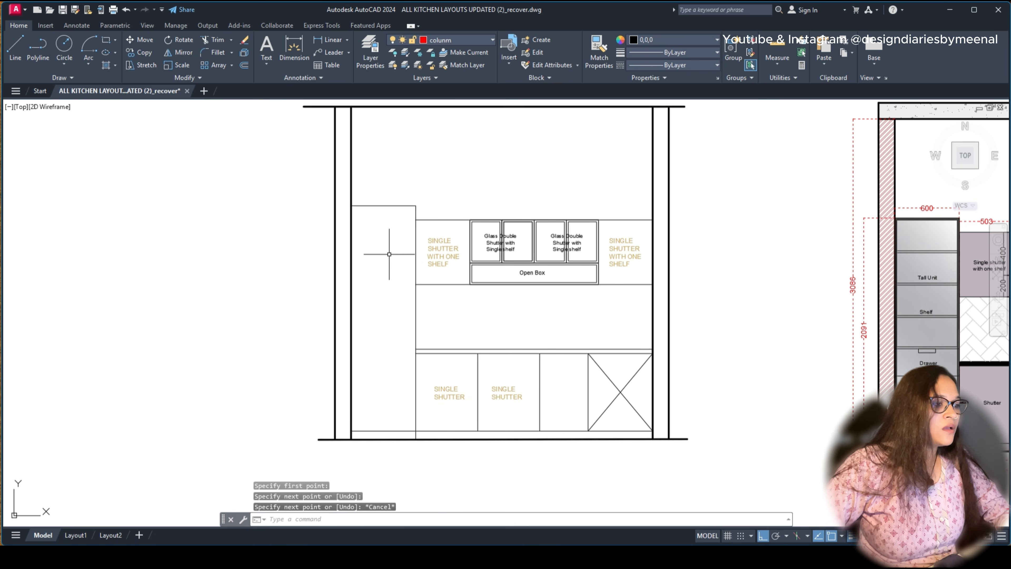
text(re)
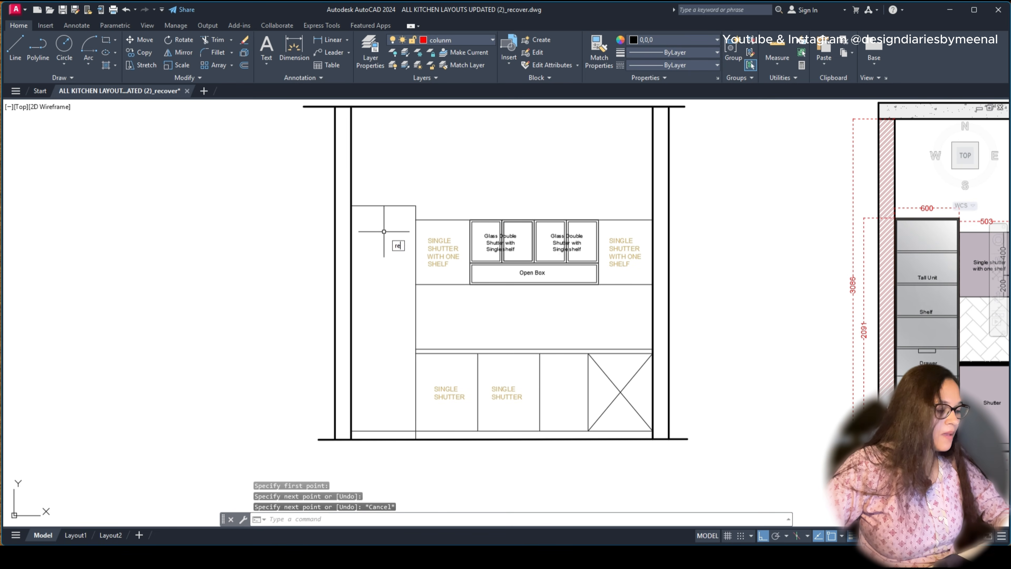
text(c)
key(Return)
click(351, 206)
scroll(423, 431, up, 6)
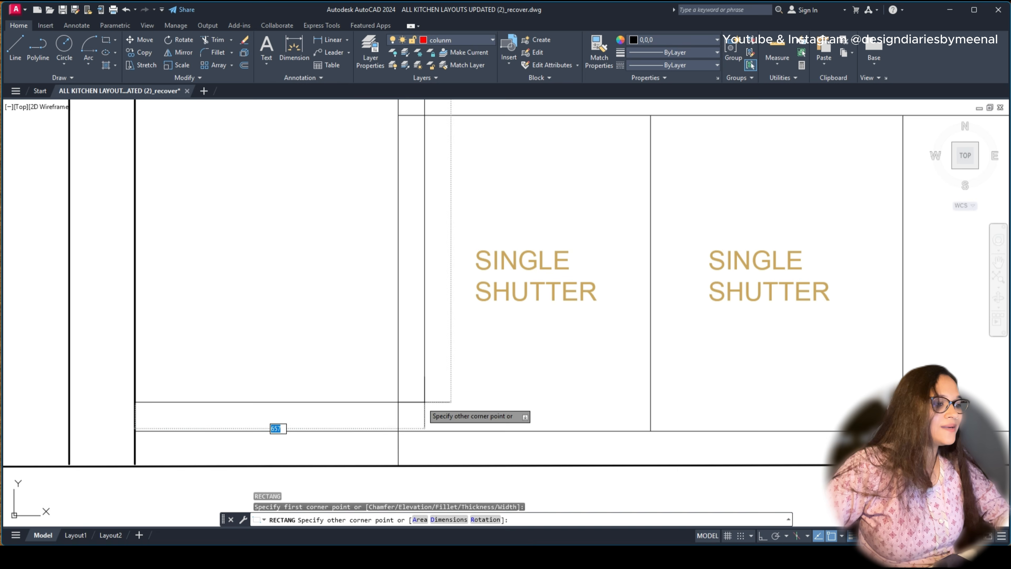
click(398, 430)
Step: Offset the tall unit rectangle inward by 18 to form its frame
text(o)
key(Return)
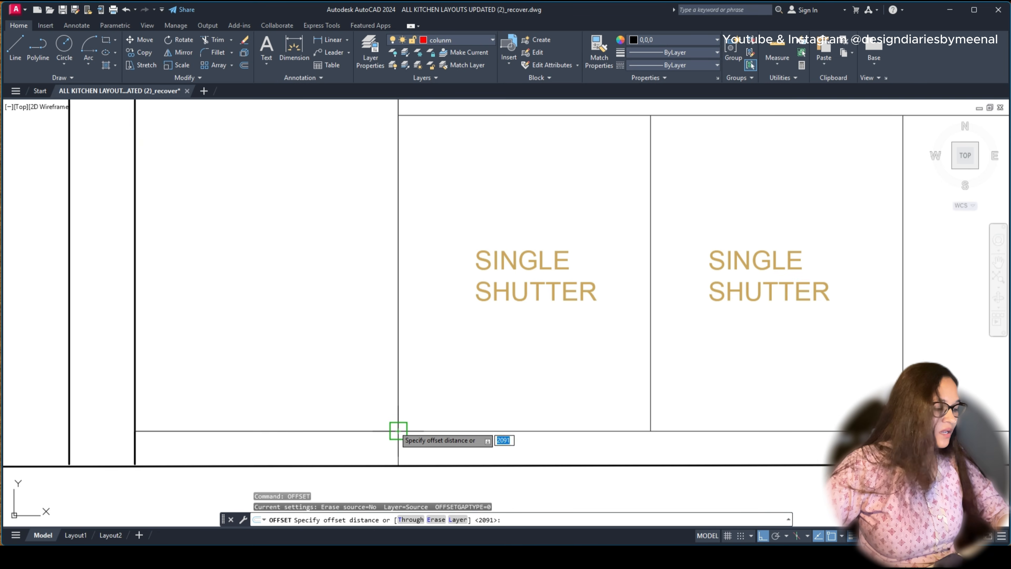
text(18)
key(Return)
click(395, 431)
click(364, 355)
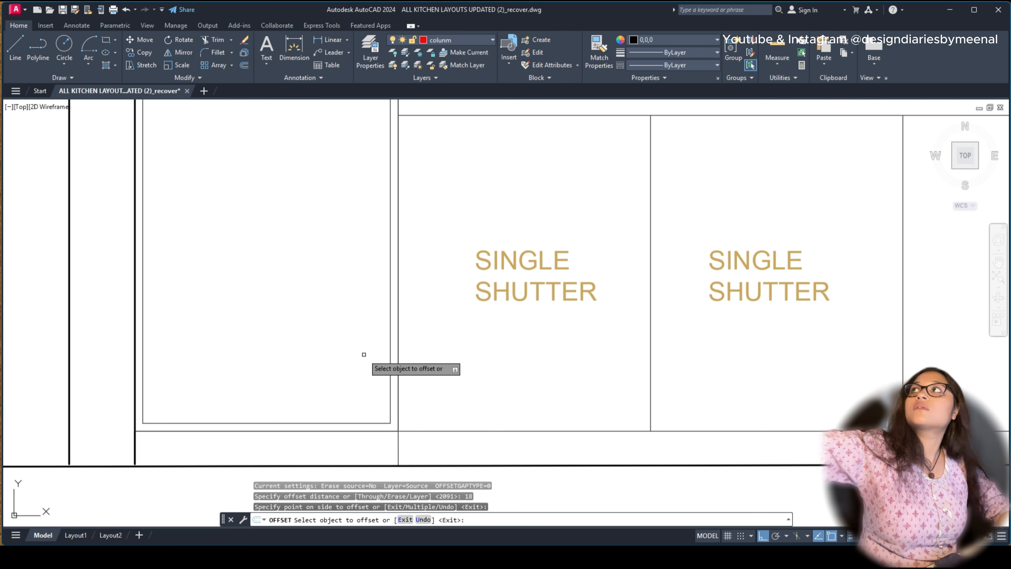
click(364, 354)
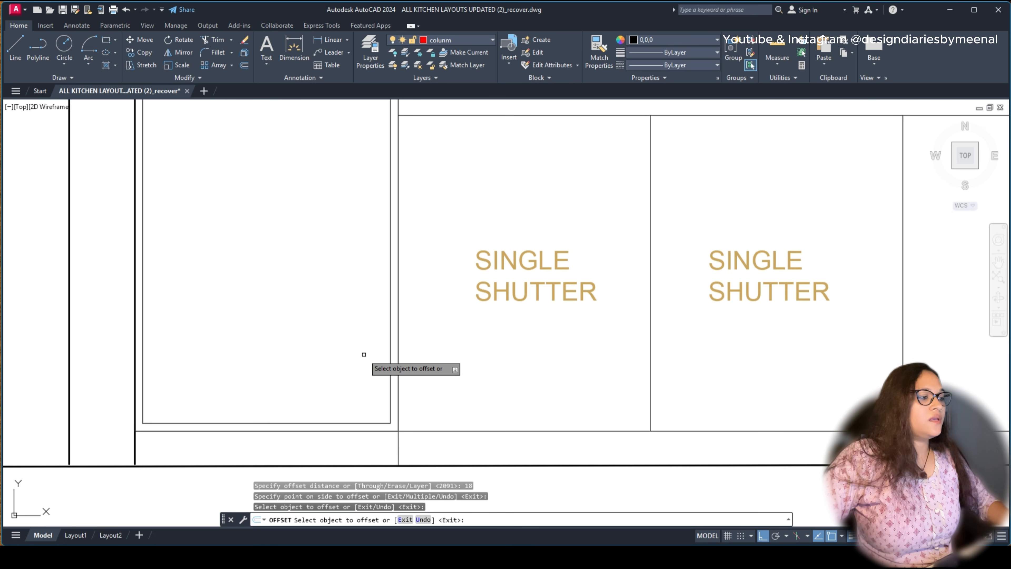
scroll(364, 354, down, 5)
key(Escape)
Step: Add a linear dimension for the height of the top compartment in the reference elevation's tall unit
middle_drag(365, 301, 398, 472)
scroll(372, 259, down, 5)
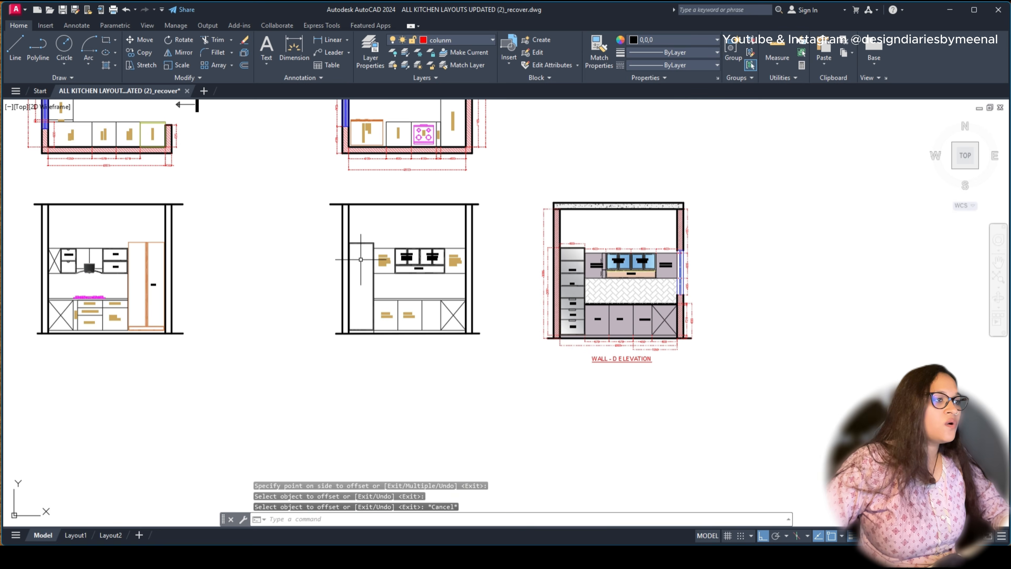
scroll(534, 263, up, 8)
text(d)
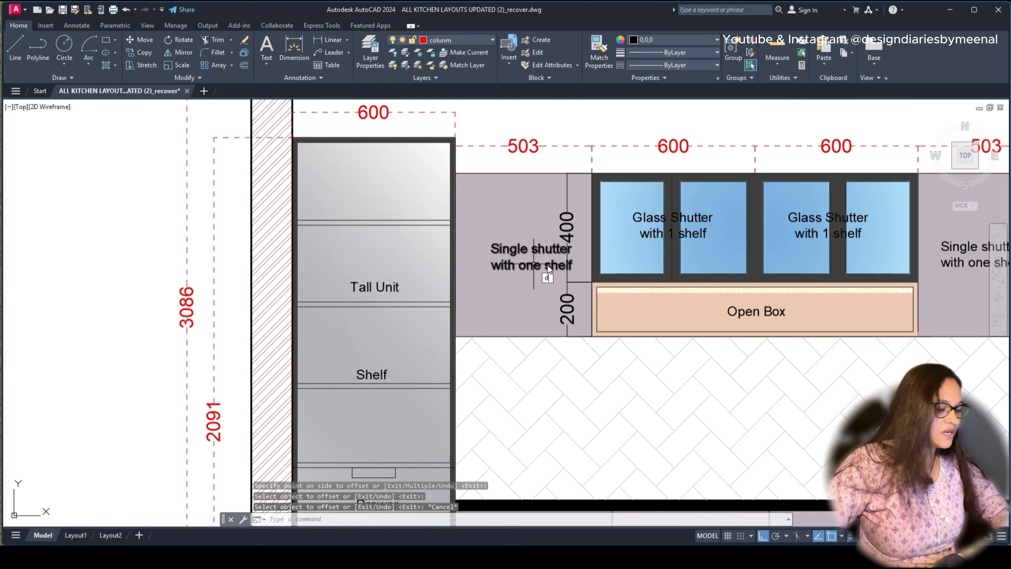
text(li)
key(Return)
click(293, 140)
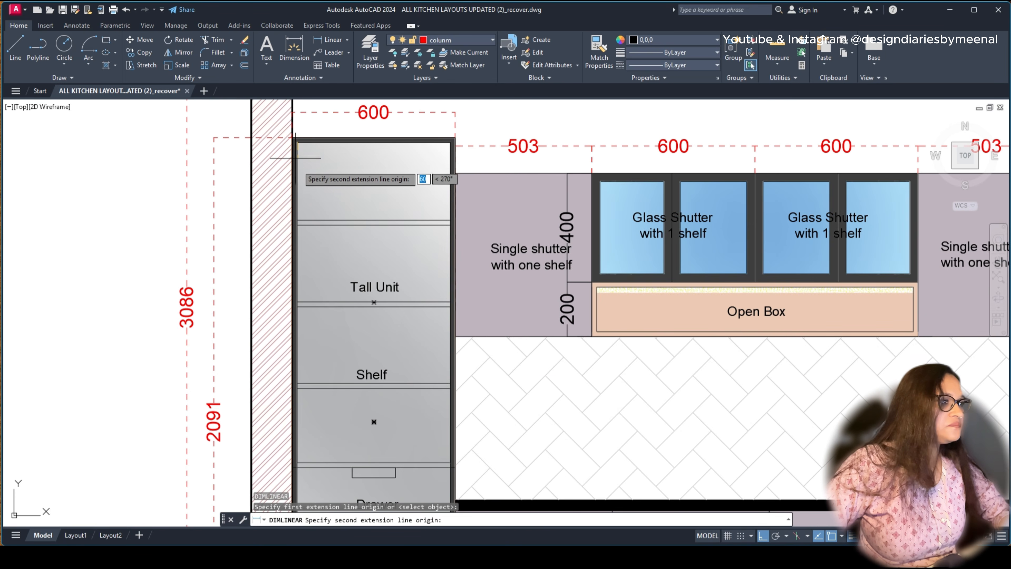
click(294, 224)
click(272, 220)
Step: Add linear dimensions for the heights of the second and third compartments of the reference tall unit
key(Return)
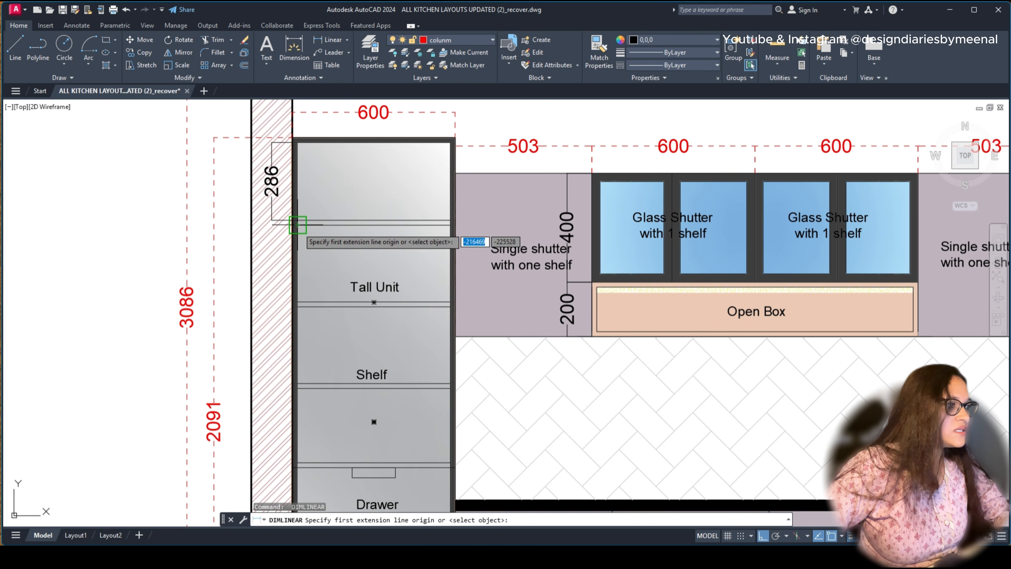
click(298, 224)
click(297, 305)
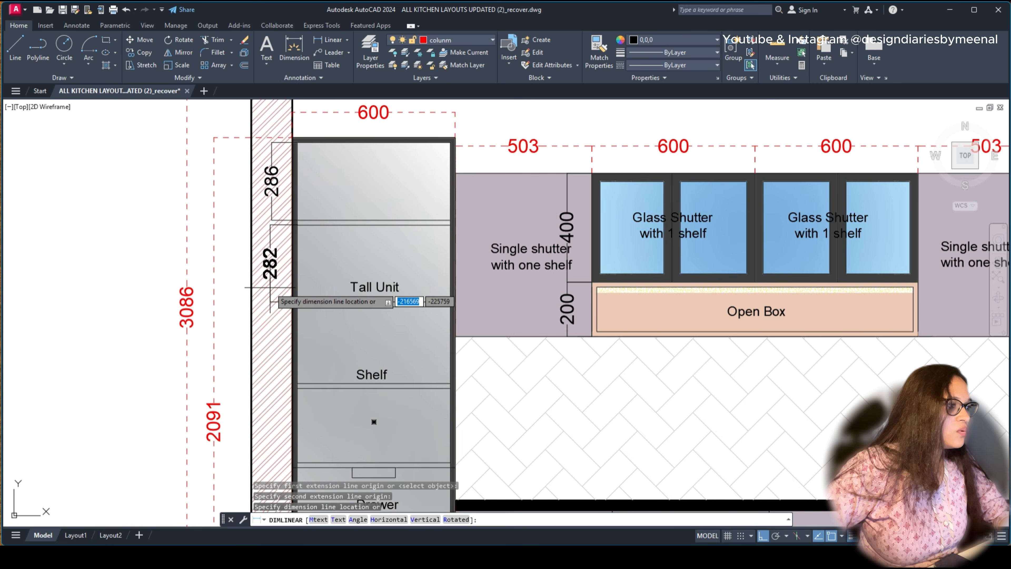
click(271, 288)
middle_drag(313, 324, 306, 258)
key(Return)
click(289, 242)
click(289, 319)
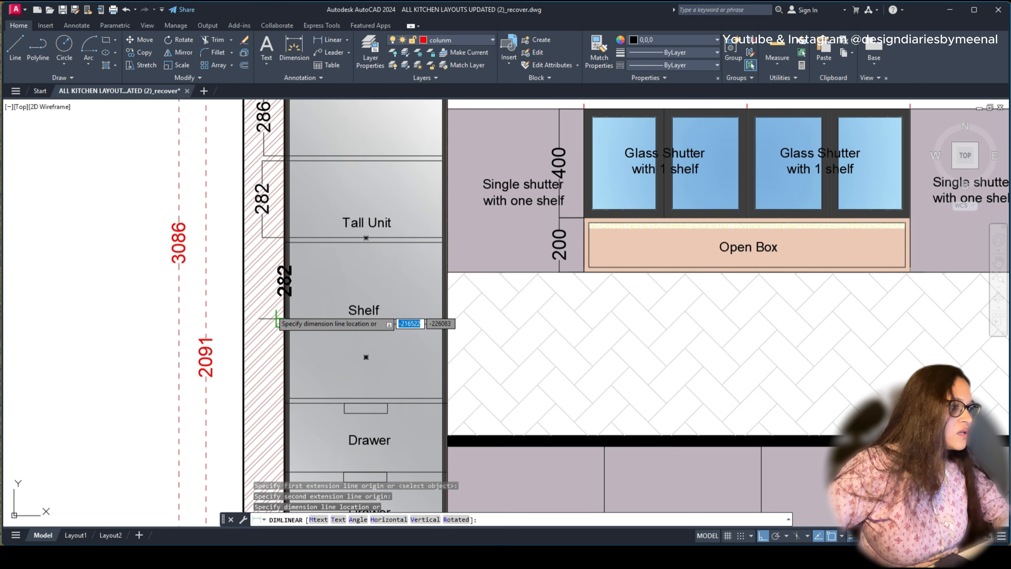
click(276, 319)
Step: Add a linear dimension for the height of the fourth compartment, just above the drawers, in the reference tall unit
middle_drag(276, 319, 282, 215)
key(Return)
click(289, 219)
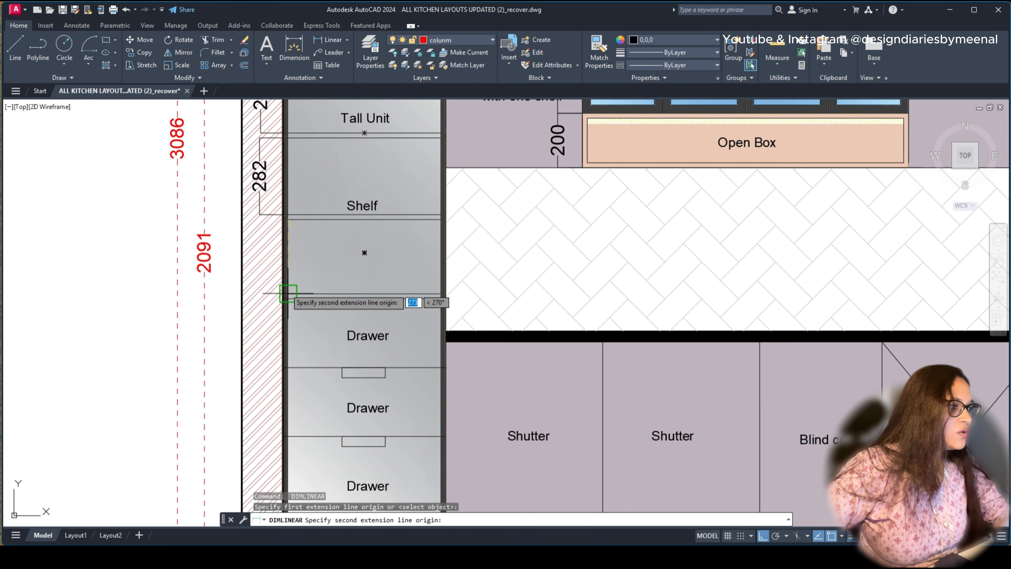
click(288, 294)
click(264, 259)
Step: Add linear dimensions for the heights of the upper two drawers of the reference tall unit
key(Return)
click(284, 299)
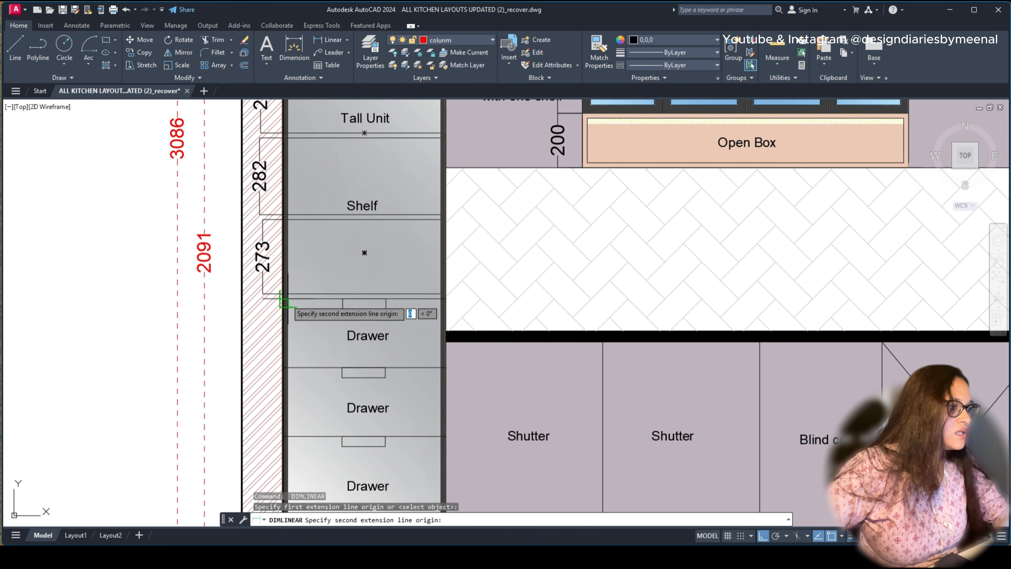
click(288, 367)
click(260, 333)
key(Return)
middle_drag(284, 366, 284, 299)
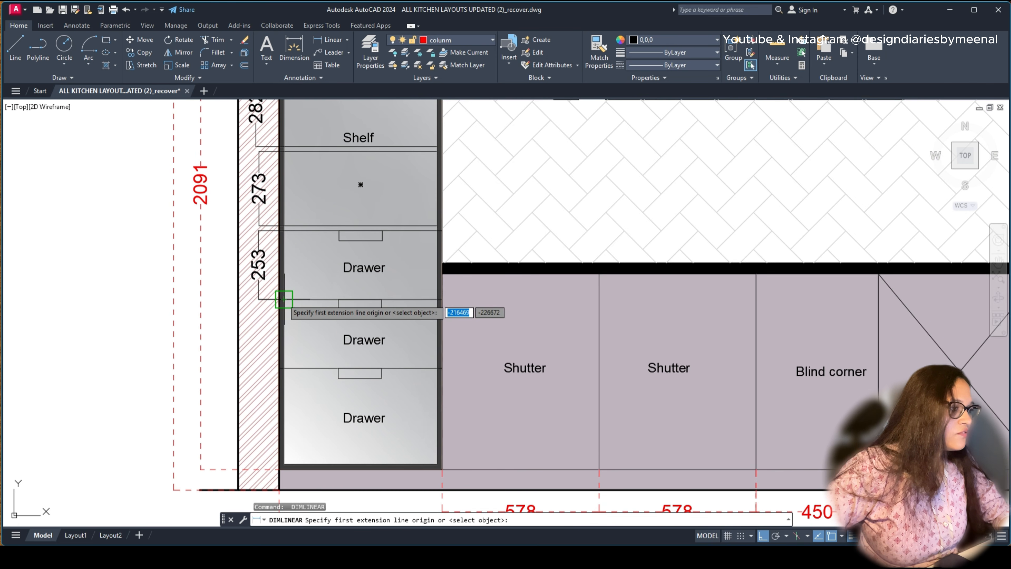
click(284, 299)
click(284, 368)
click(260, 360)
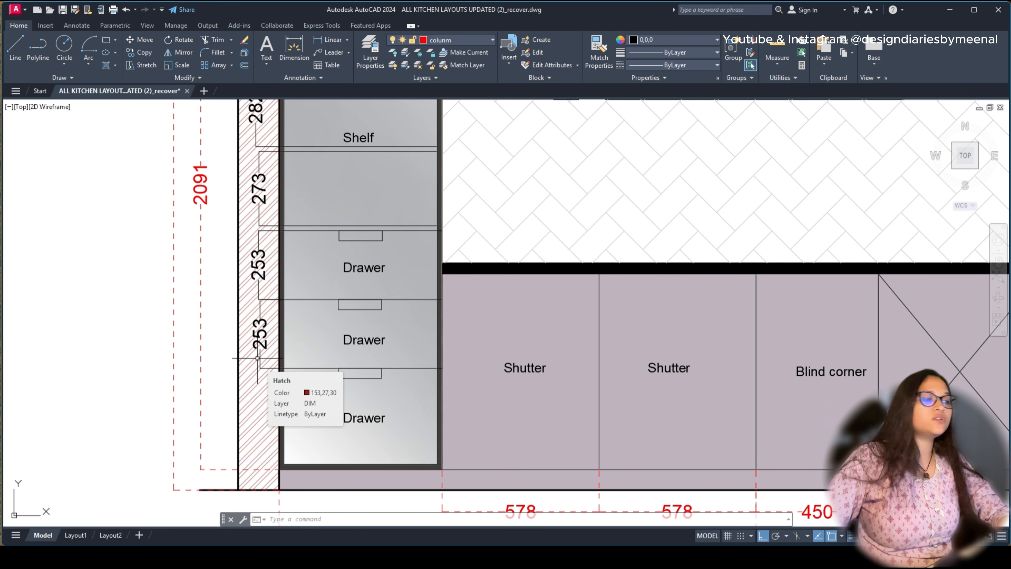
Step: Draw a line along the top of the tall unit's inner frame, from its wall-side corner to the unit's opposite outer edge
click(258, 357)
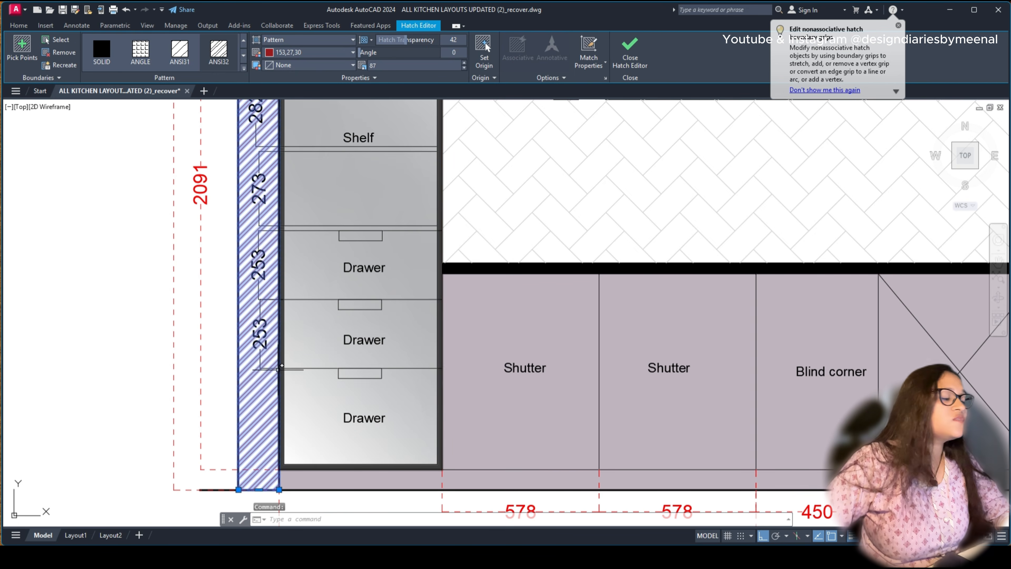
scroll(451, 359, down, 3)
scroll(386, 209, up, 4)
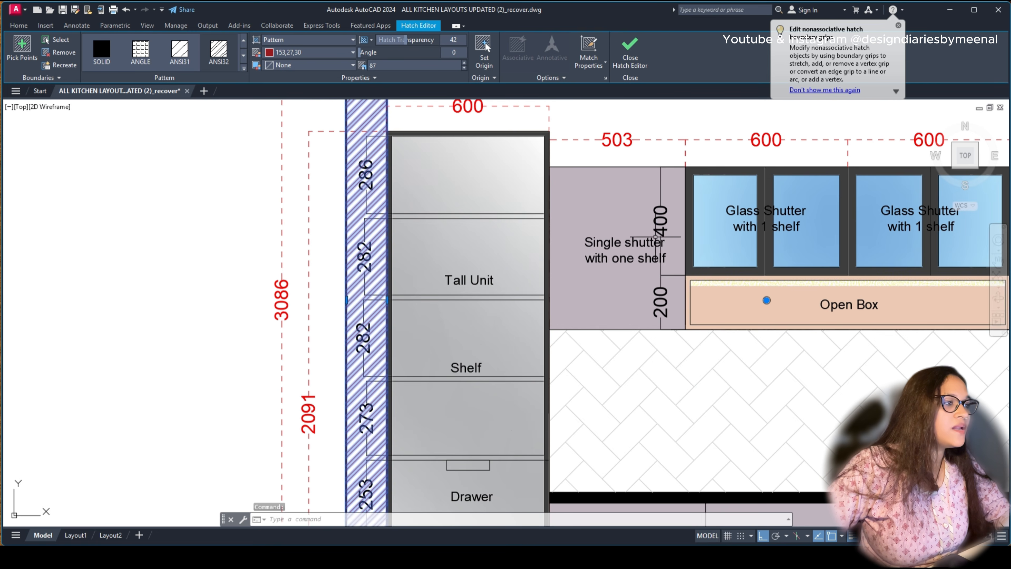
scroll(564, 171, down, 5)
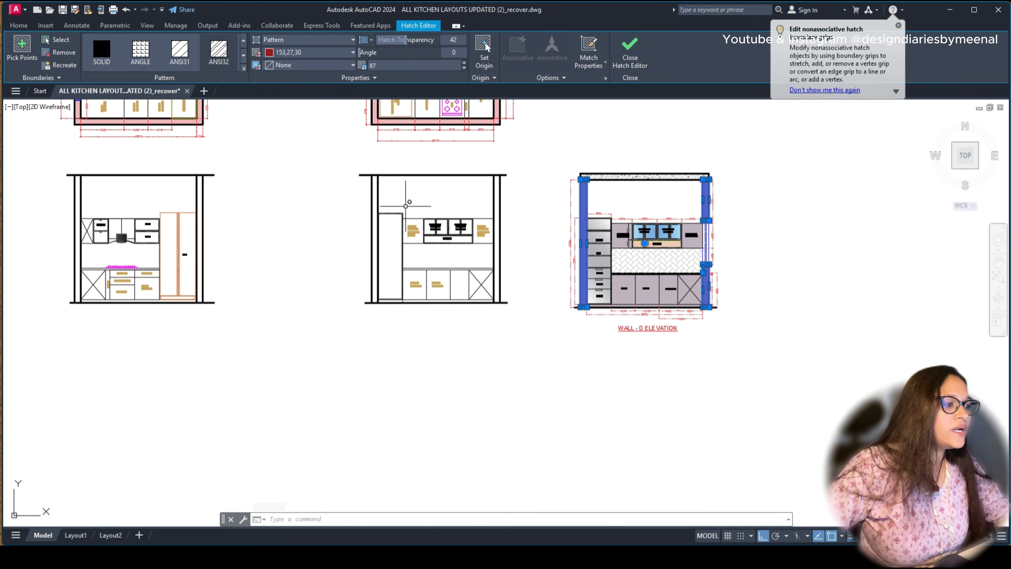
scroll(449, 258, up, 5)
scroll(454, 261, up, 4)
key(l)
key(Return)
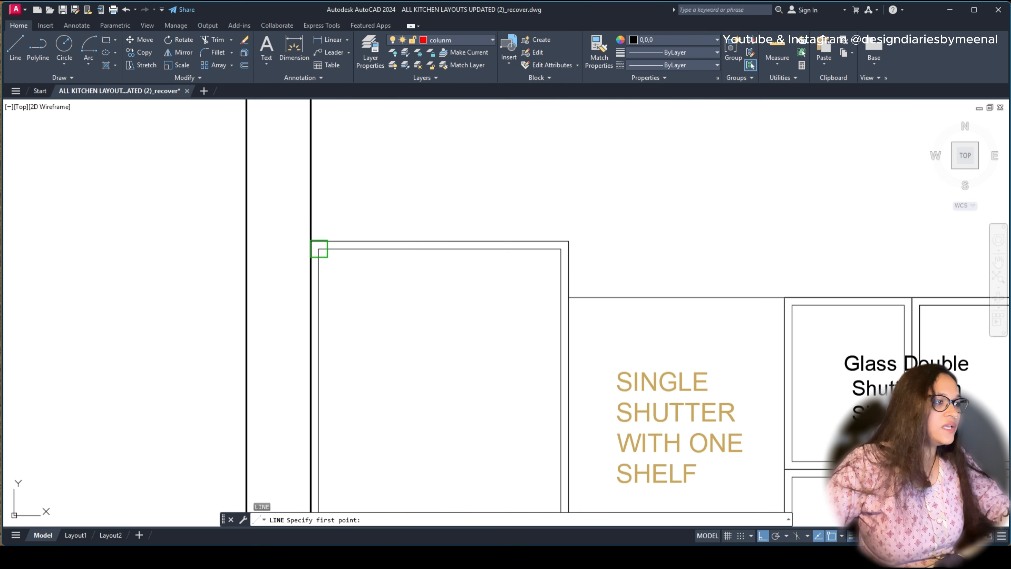
click(319, 249)
click(569, 259)
key(Escape)
Step: Shorten the line along the top of the tall unit's inner frame so it ends at the inner vertical farthest from the wall
click(536, 251)
key(Escape)
click(532, 246)
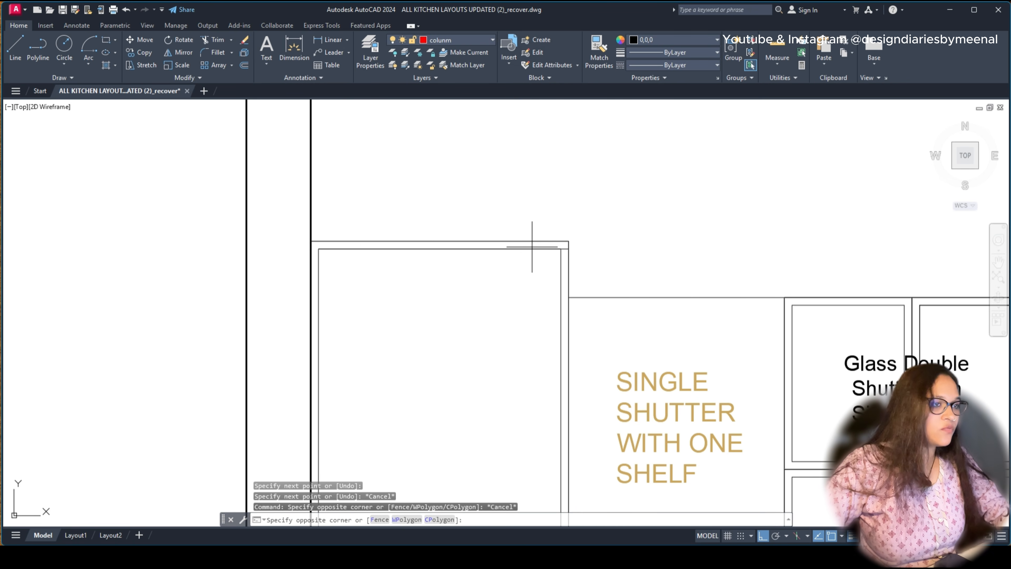
click(529, 252)
key(Escape)
scroll(561, 249, up, 4)
click(577, 250)
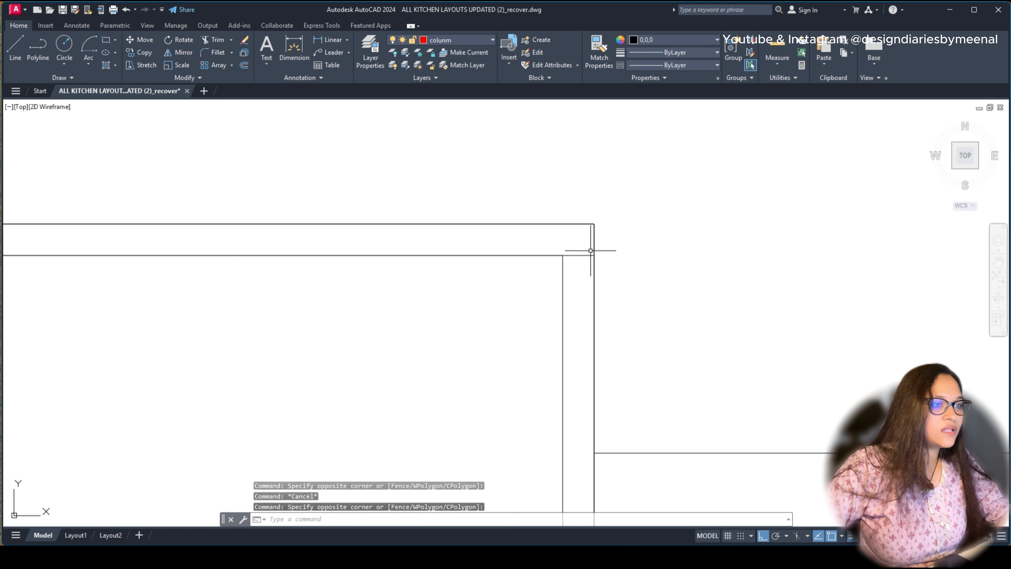
click(584, 258)
click(595, 255)
click(563, 255)
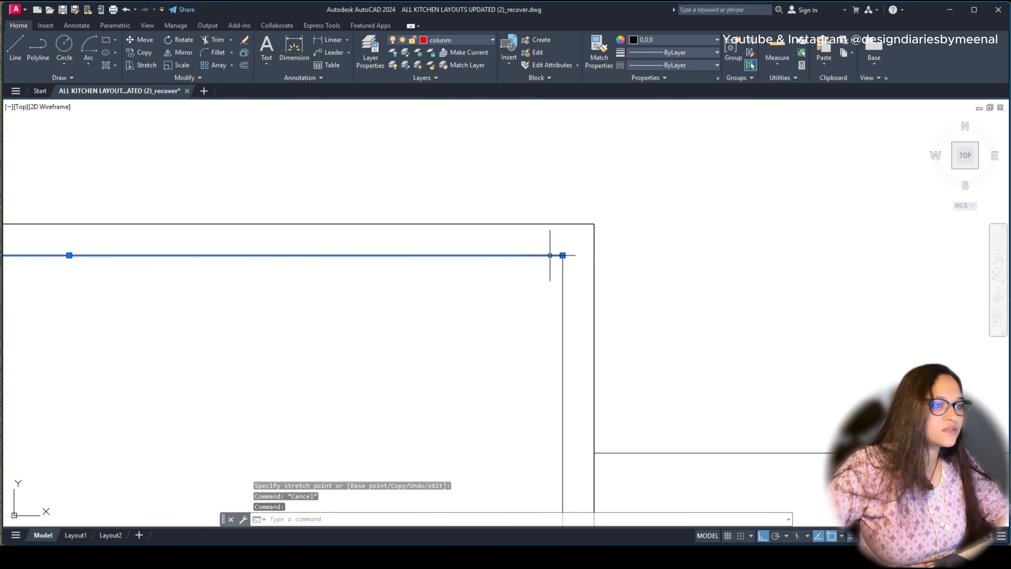
Step: Offset the tall unit's top inner frame line 286 downward to mark the first shelf's upper edge
scroll(490, 295, down, 5)
text(o)
key(Return)
text(28)
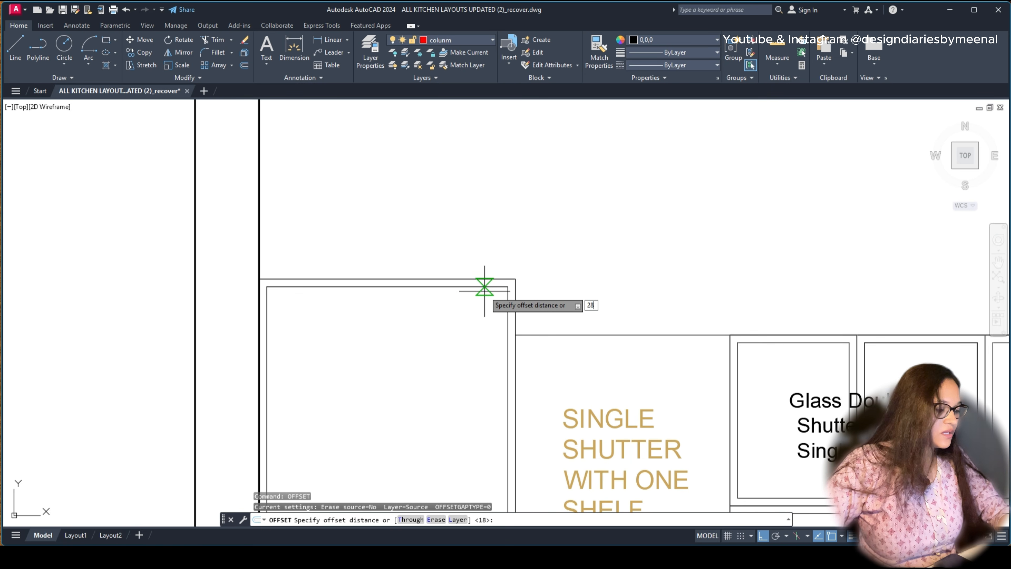
text(6)
key(Return)
click(447, 357)
scroll(423, 393, down, 2)
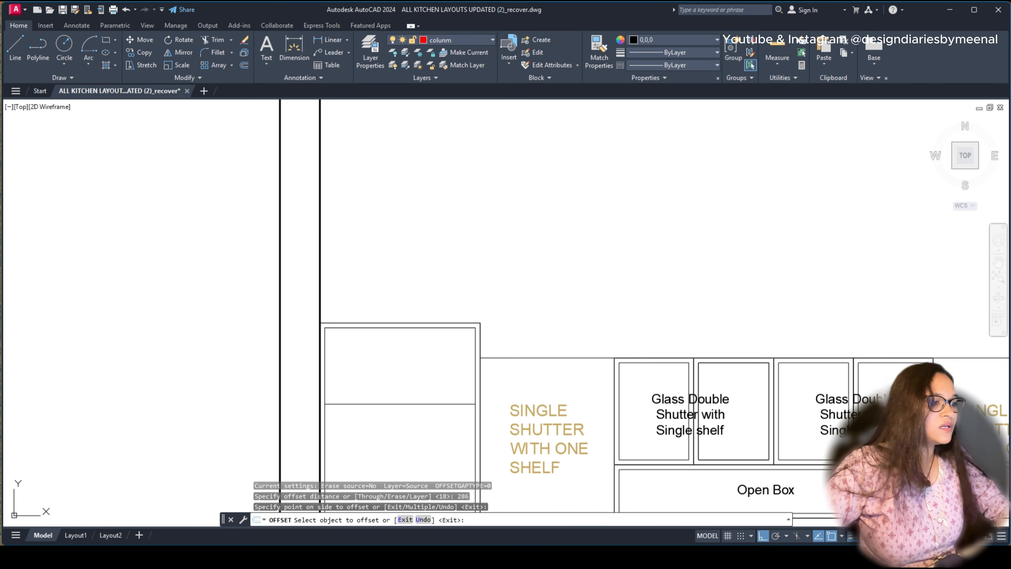
middle_drag(422, 393, 411, 311)
key(Escape)
Step: Offset the first shelf line 18 downward to give the shelf its thickness
key(Return)
text(18)
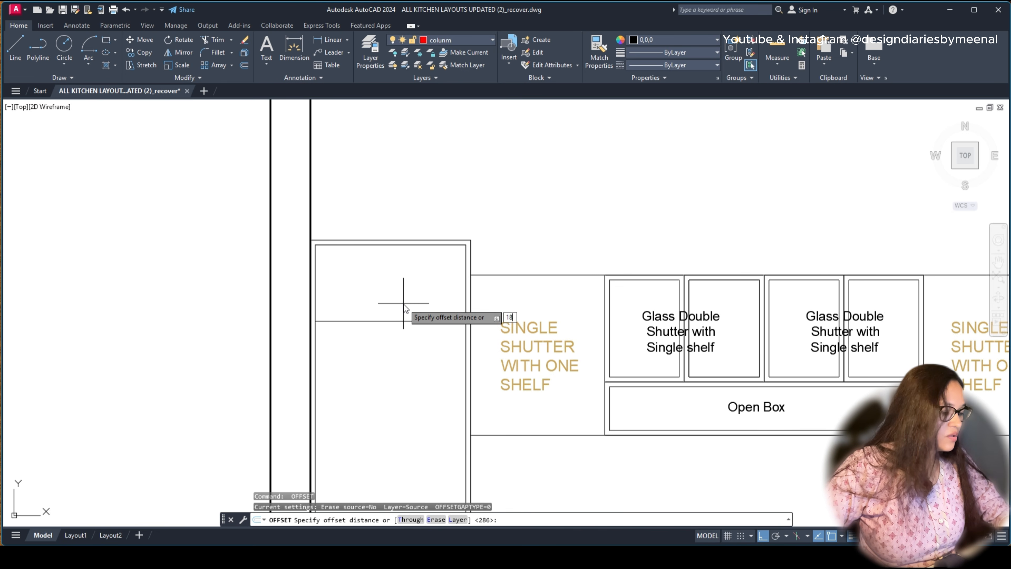
key(Return)
click(405, 321)
click(402, 372)
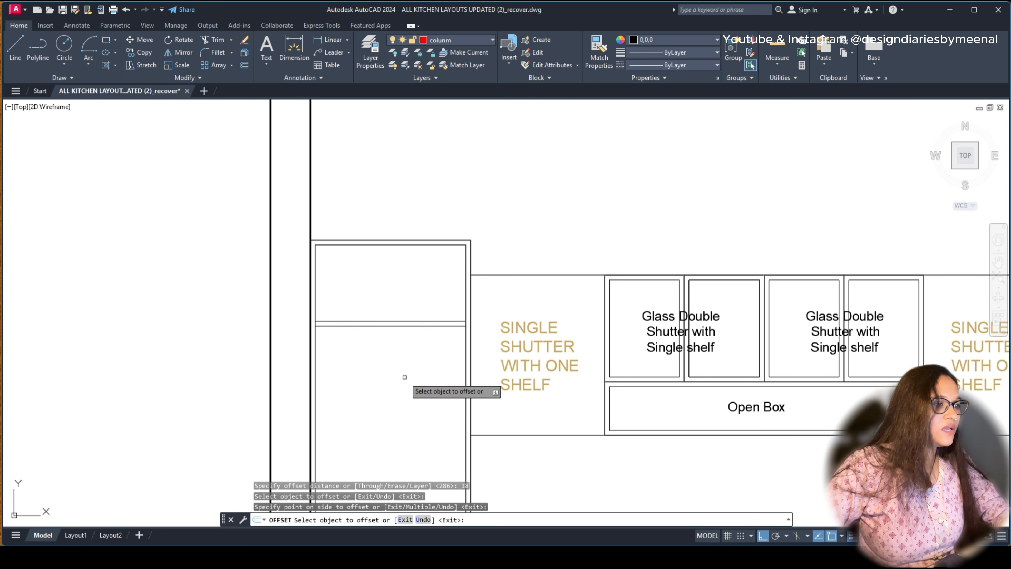
middle_drag(402, 377, 383, 269)
key(Return)
Step: Offset the first shelf's lower edge 282 downward to mark the second shelf's upper edge
key(Return)
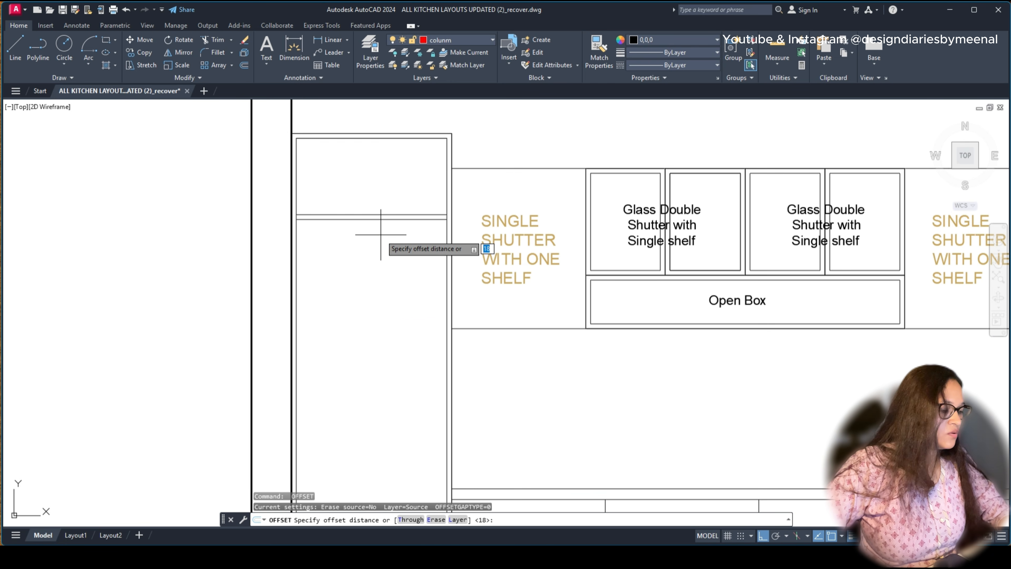
text(282)
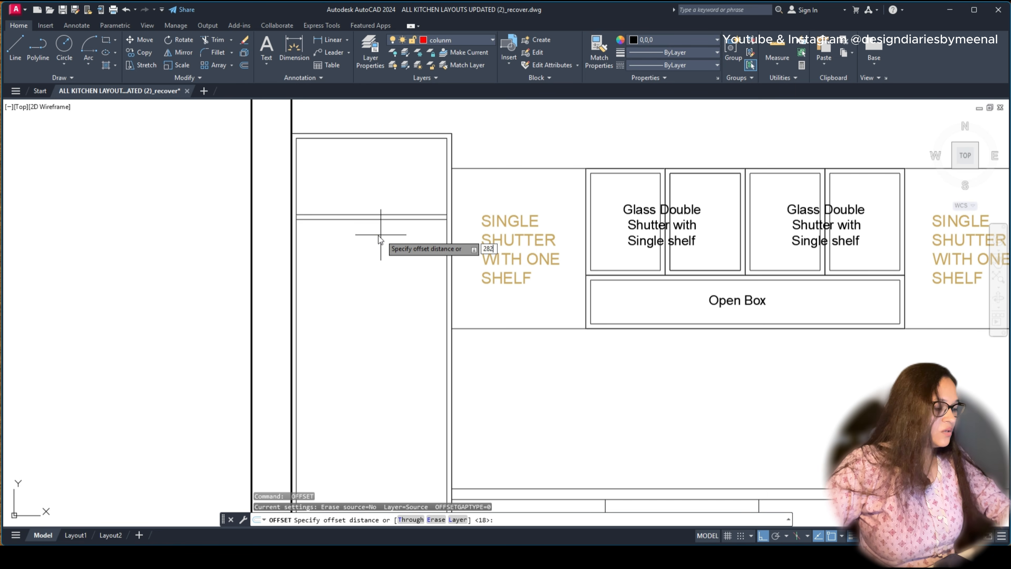
key(Return)
click(382, 220)
click(380, 301)
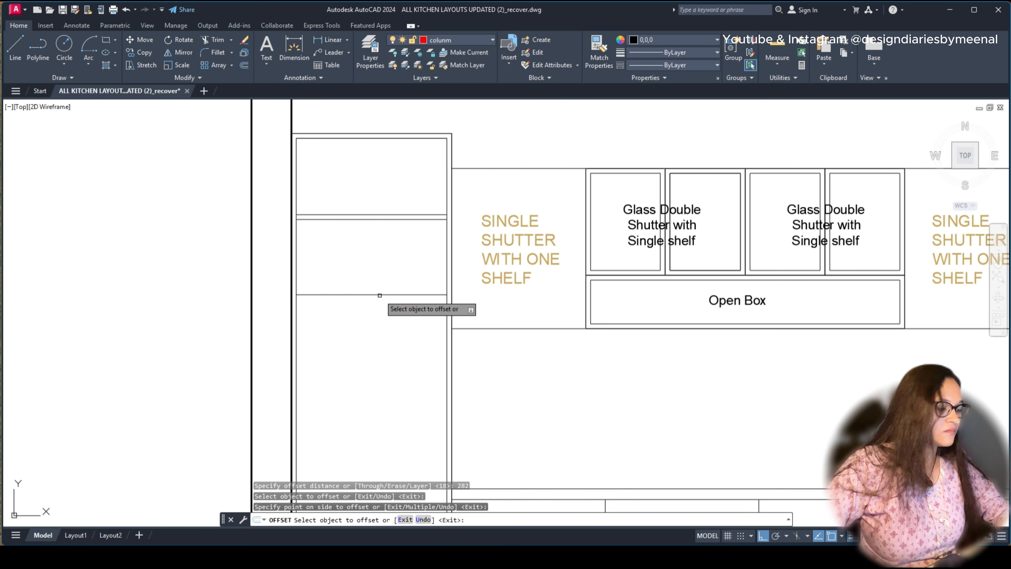
key(Return)
Step: Offset the second shelf's upper edge 18 downward to form its thickness
key(Return)
text(18)
key(Return)
click(381, 294)
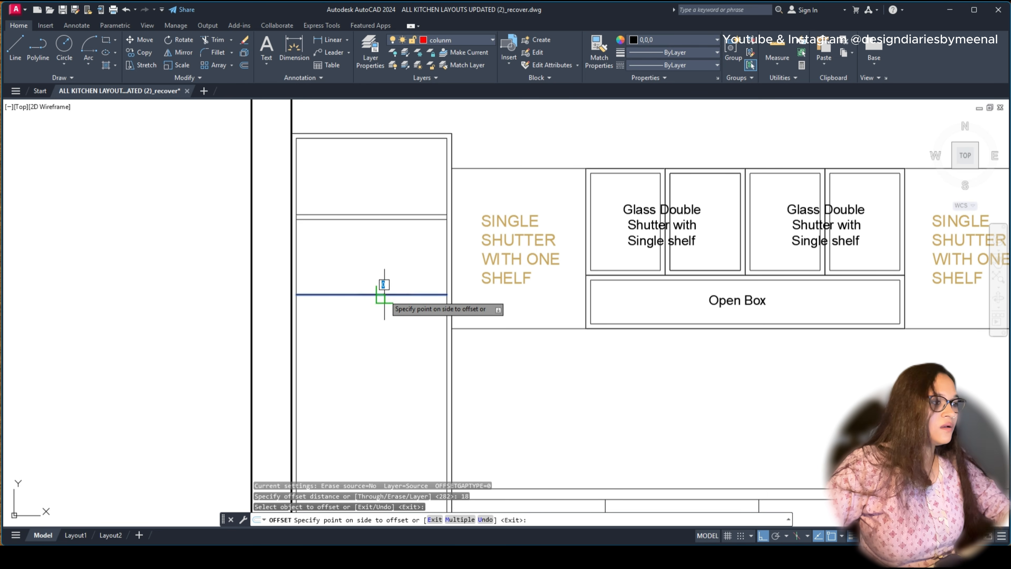
click(379, 309)
key(Return)
Step: Offset the second shelf's lower edge 282 downward to mark the third shelf's upper edge
key(Return)
text(28)
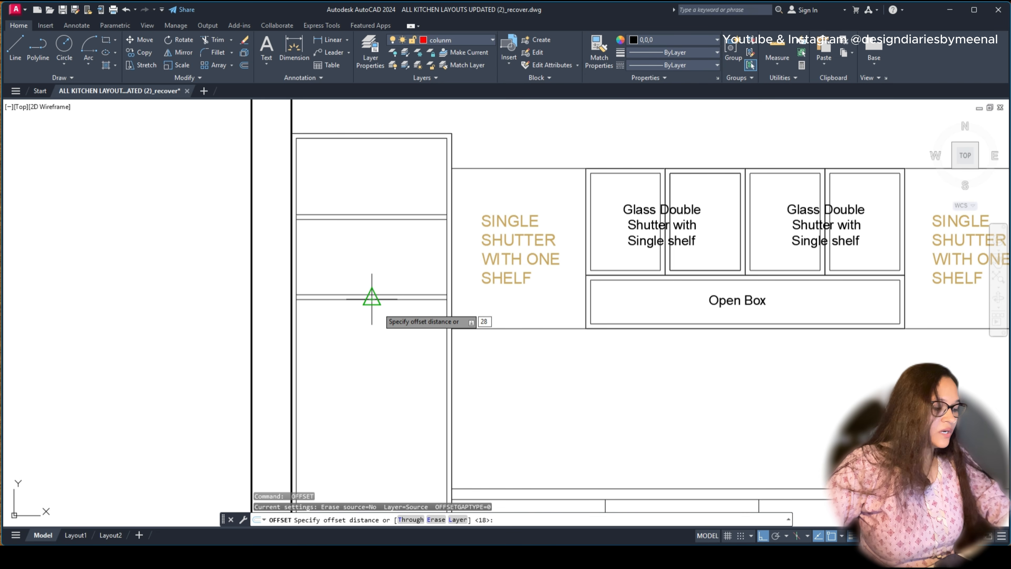
text(2)
key(Return)
click(378, 296)
click(378, 383)
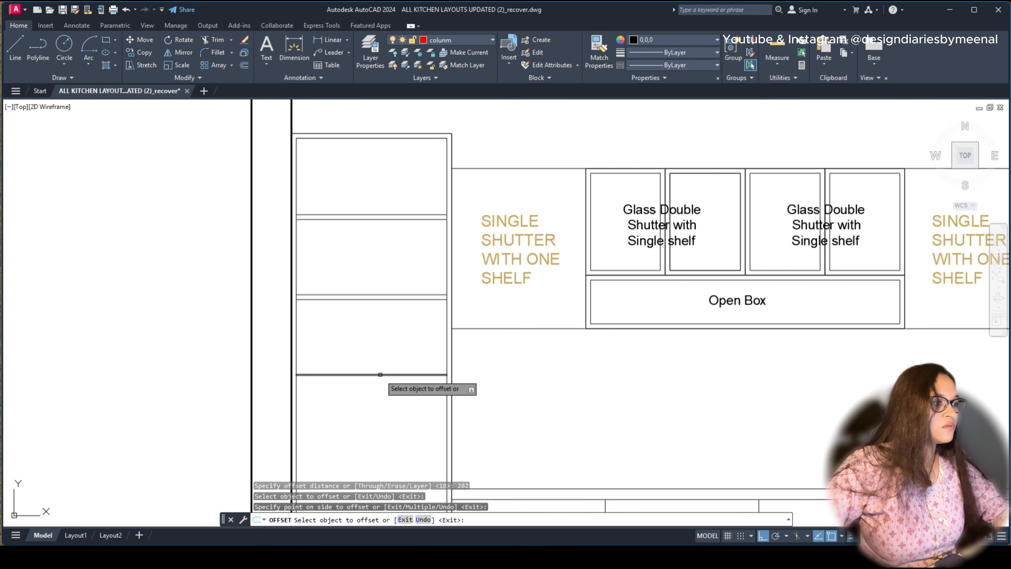
key(Return)
key(Return)
key(Return)
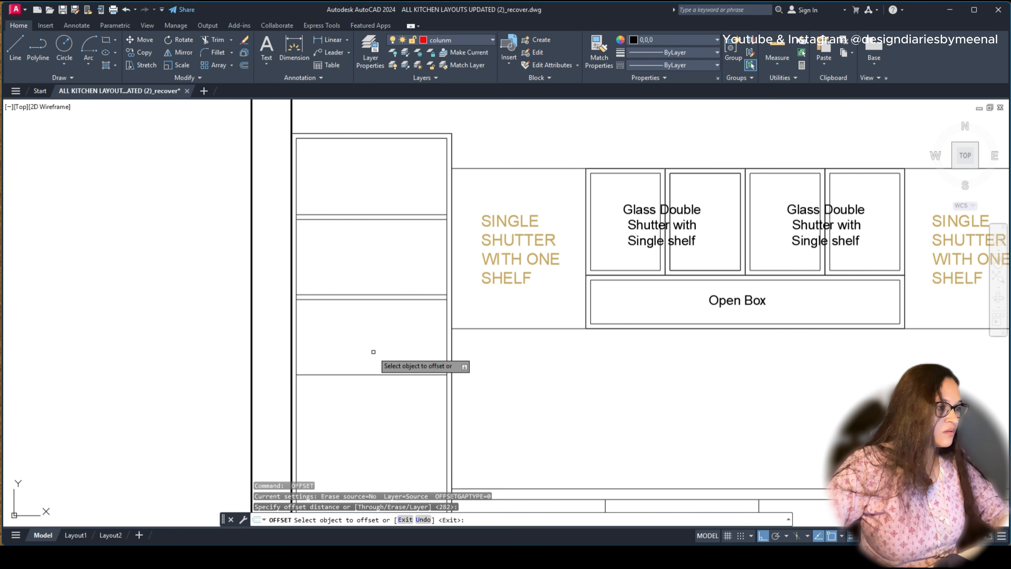
text(18)
key(Return)
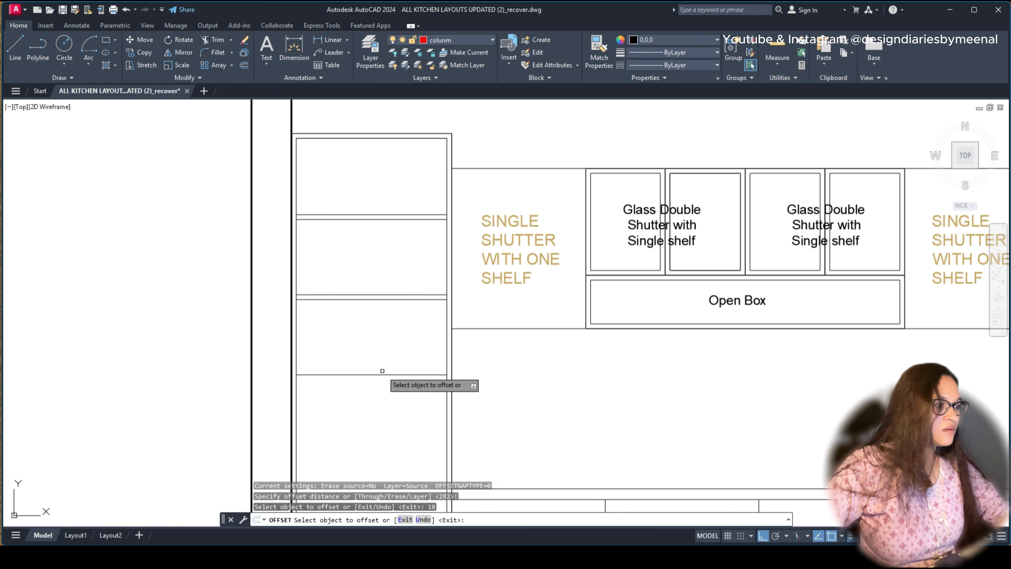
click(379, 375)
click(377, 408)
key(Escape)
click(377, 406)
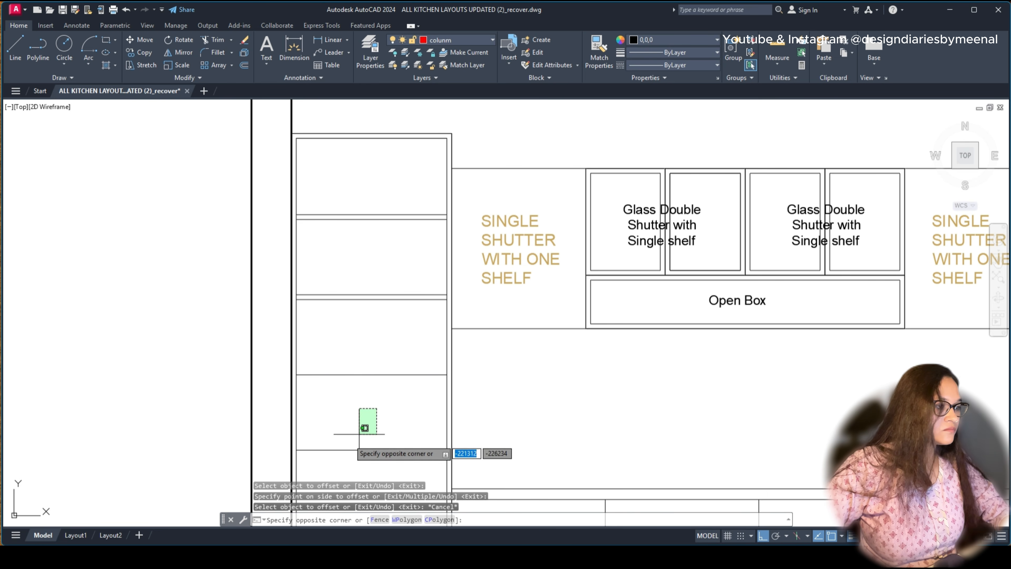
click(338, 467)
key(Delete)
key(space)
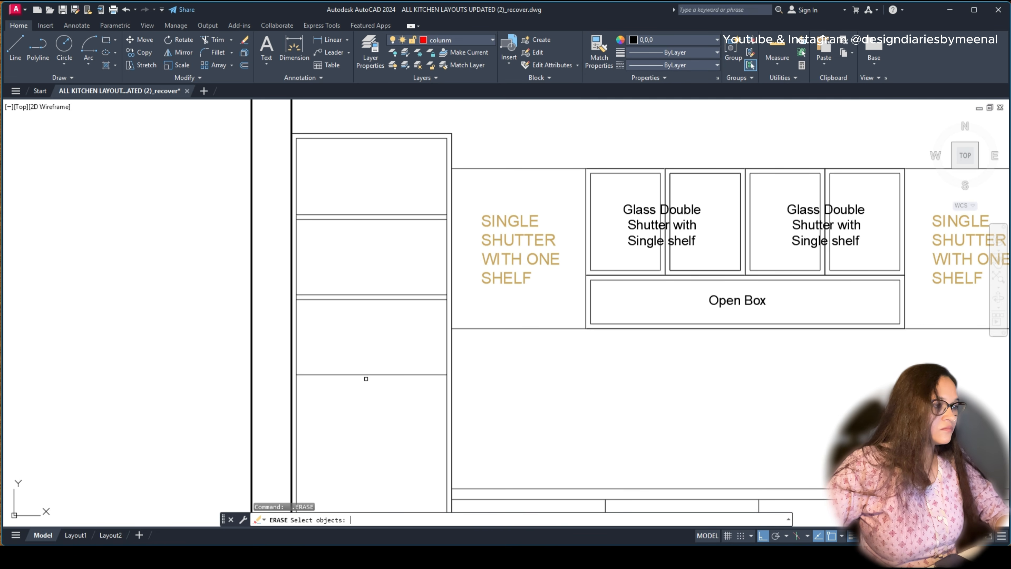
key(Escape)
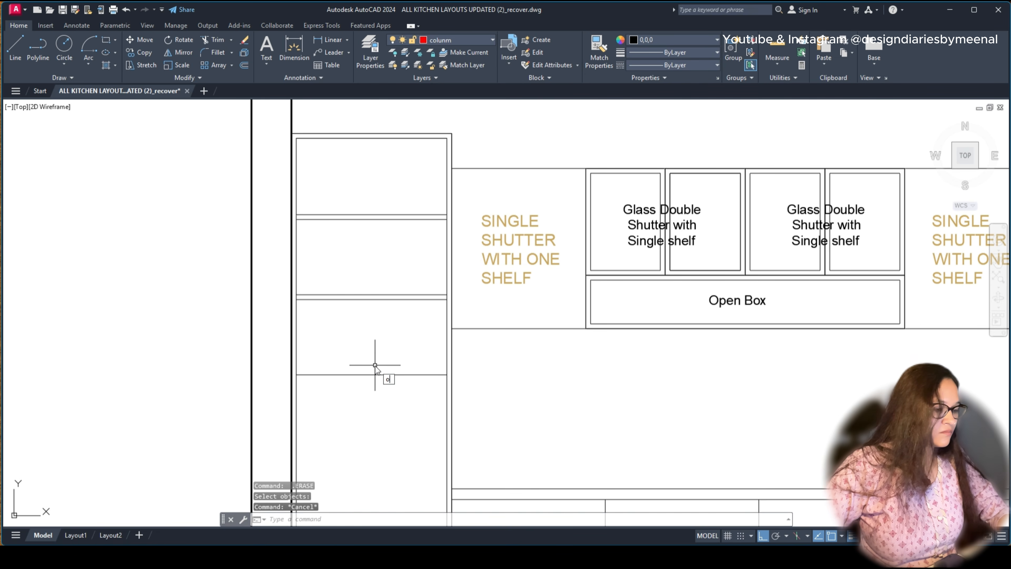
Step: Offset the third shelf's upper edge 18 downward to form its thickness
text(o)
key(space)
text(18)
key(Return)
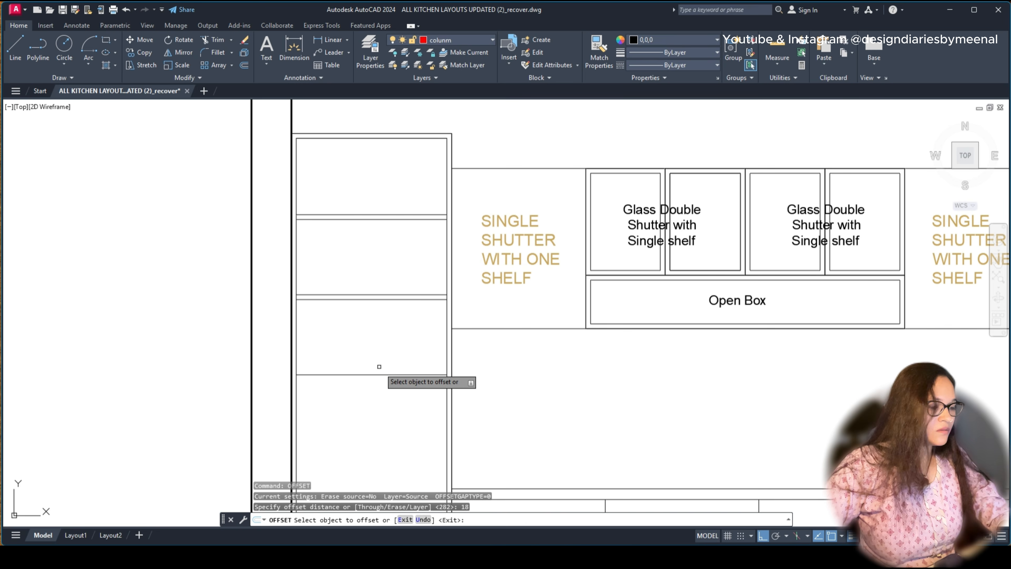
click(378, 374)
click(380, 403)
scroll(384, 359, down, 3)
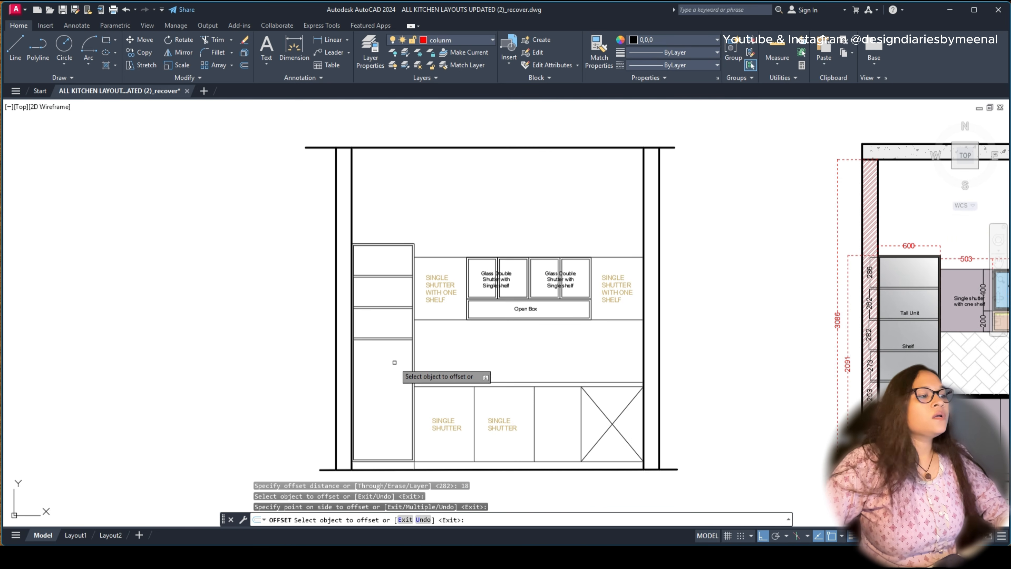
scroll(359, 343, down, 1)
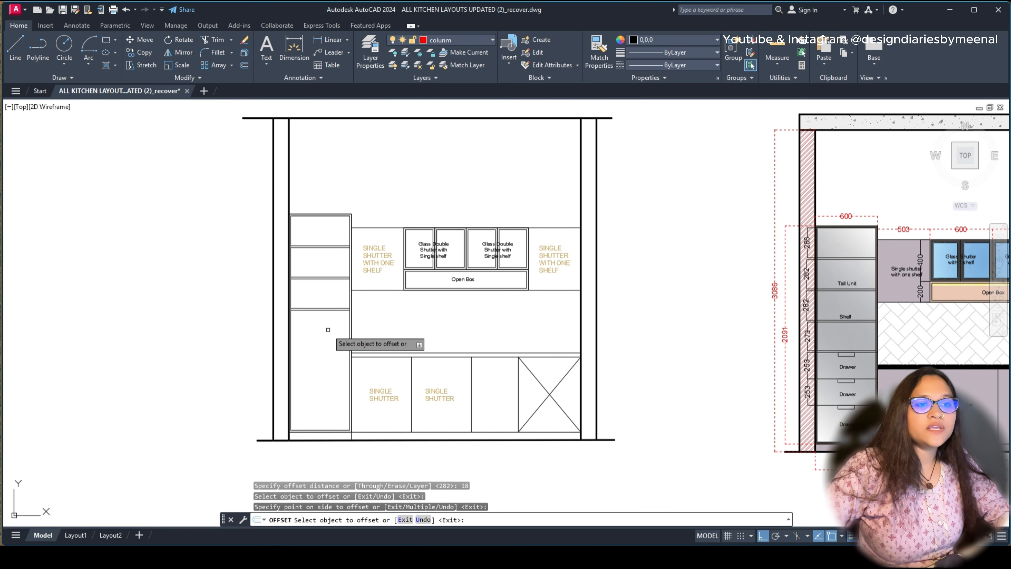
key(Escape)
Step: Offset the third shelf's lower edge 273 downward to mark the top of the panel above the drawers
scroll(308, 321, up, 2)
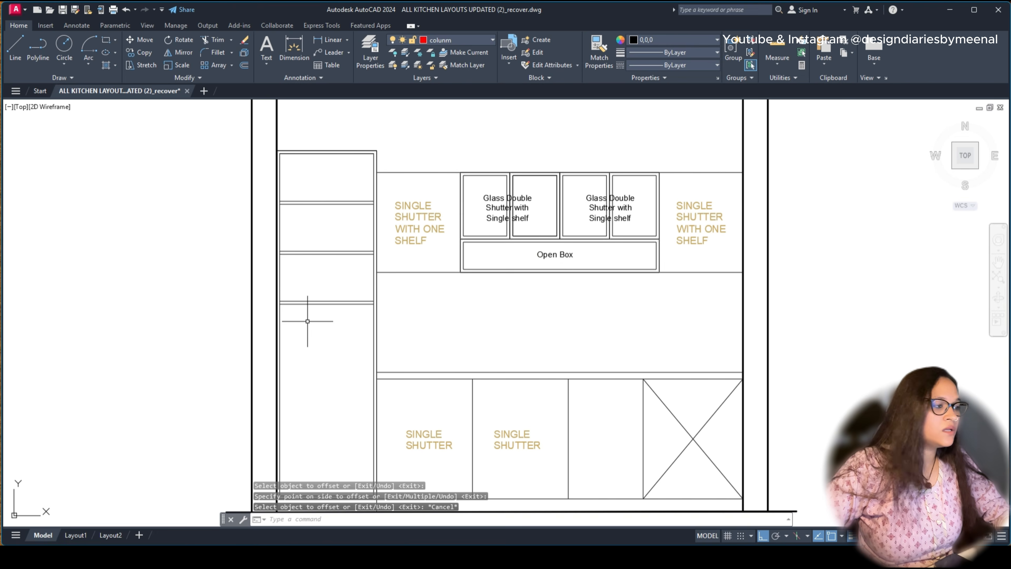
text(o)
key(Return)
text(27)
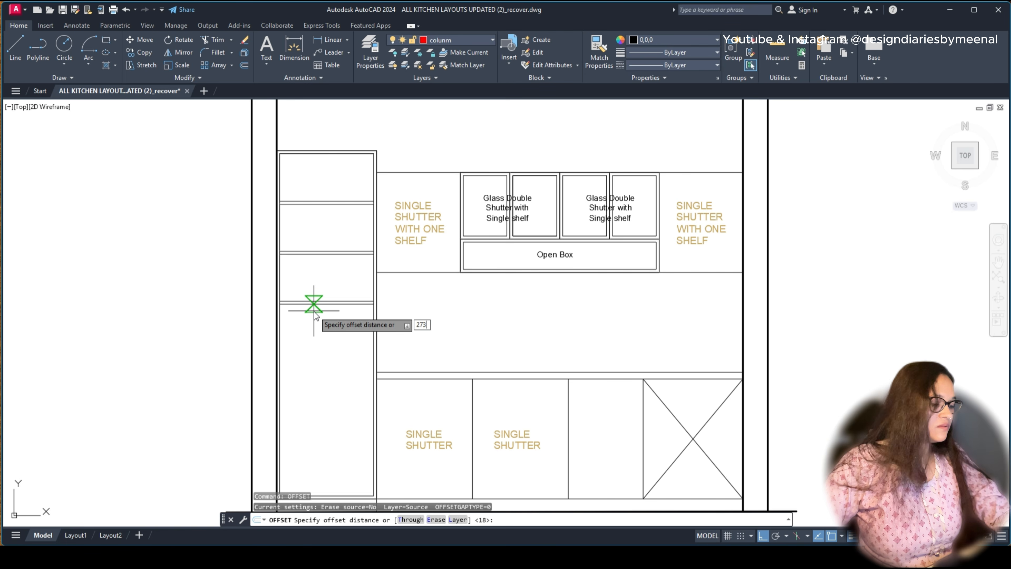
text(3)
key(Return)
click(322, 304)
click(324, 351)
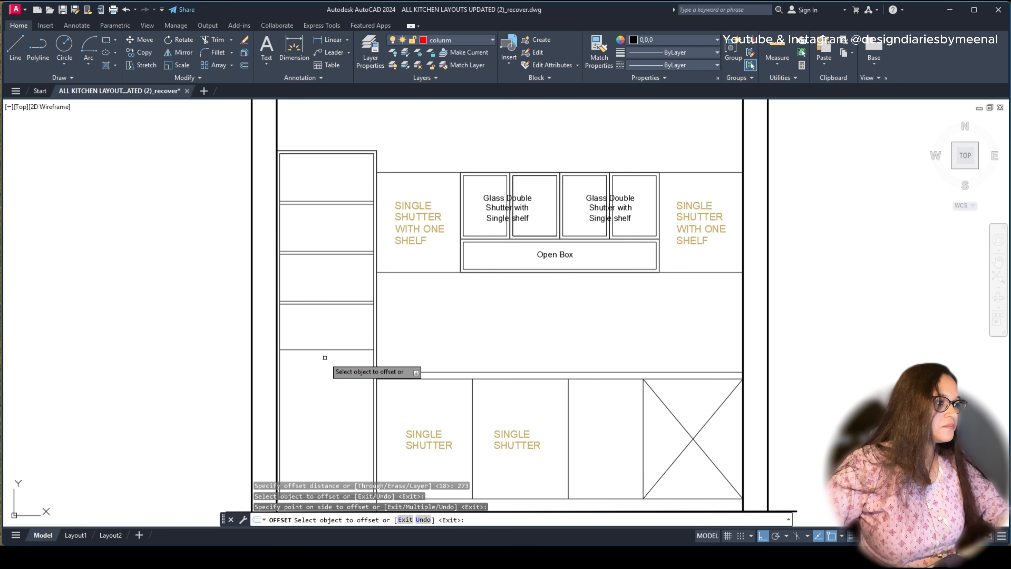
key(Return)
Step: Offset the line above the drawer section 18 downward to give that panel its thickness
key(Return)
text(16)
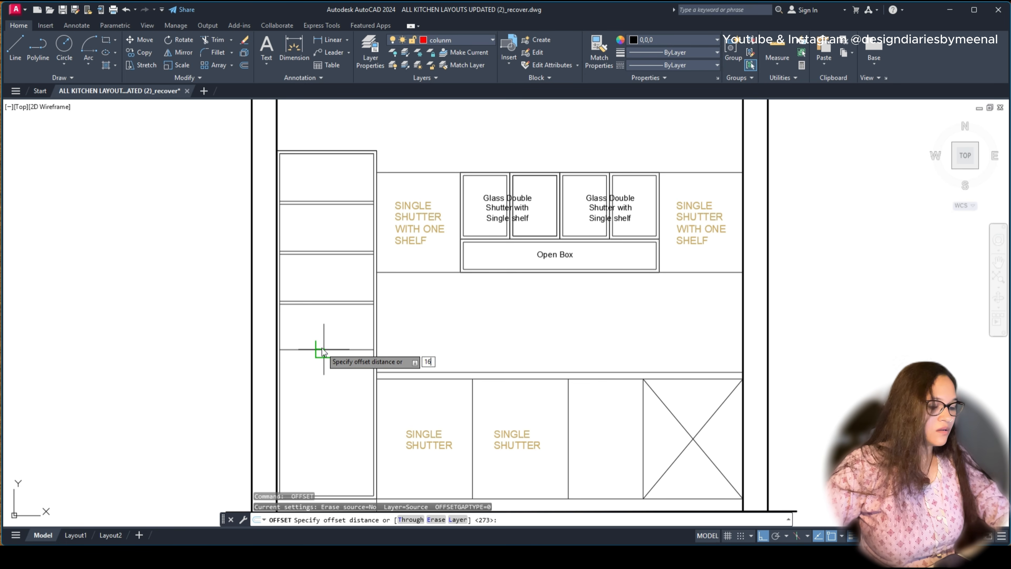
text(8)
key(Return)
click(322, 350)
click(324, 381)
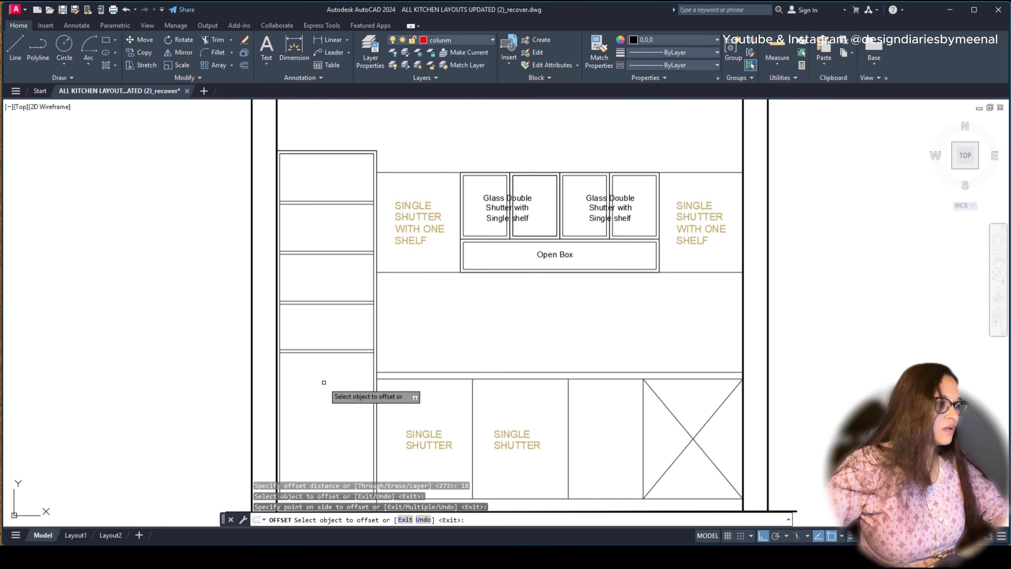
scroll(324, 381, down, 3)
middle_drag(330, 378, 322, 352)
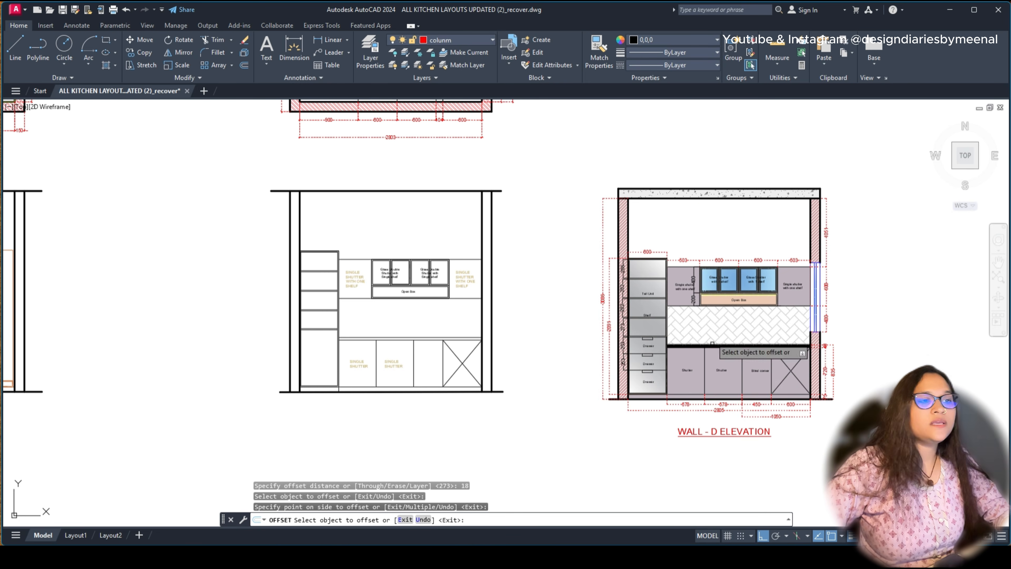
scroll(694, 334, up, 4)
click(584, 347)
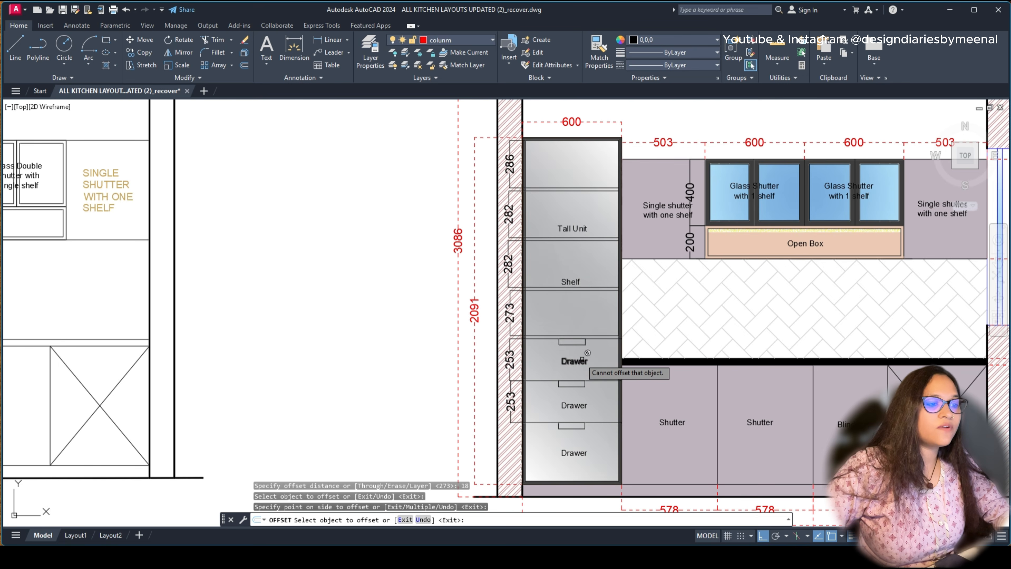
key(Escape)
Step: Draw a narrow rectangle as the top drawer's handle, roughly centred directly beneath the panel above the drawers
scroll(620, 334, down, 3)
middle_drag(186, 363, 442, 377)
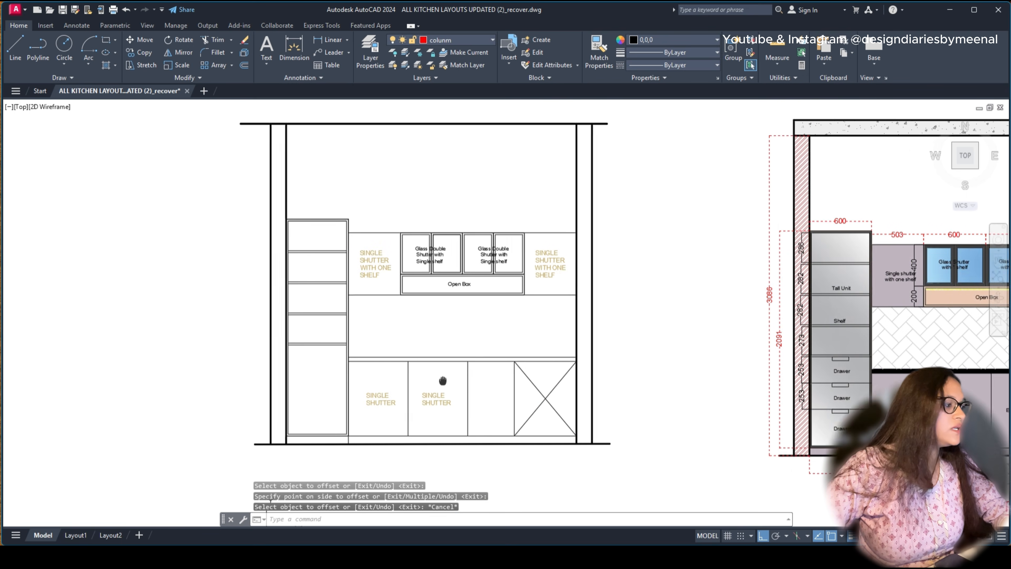
scroll(304, 357, up, 5)
text(rec)
key(Return)
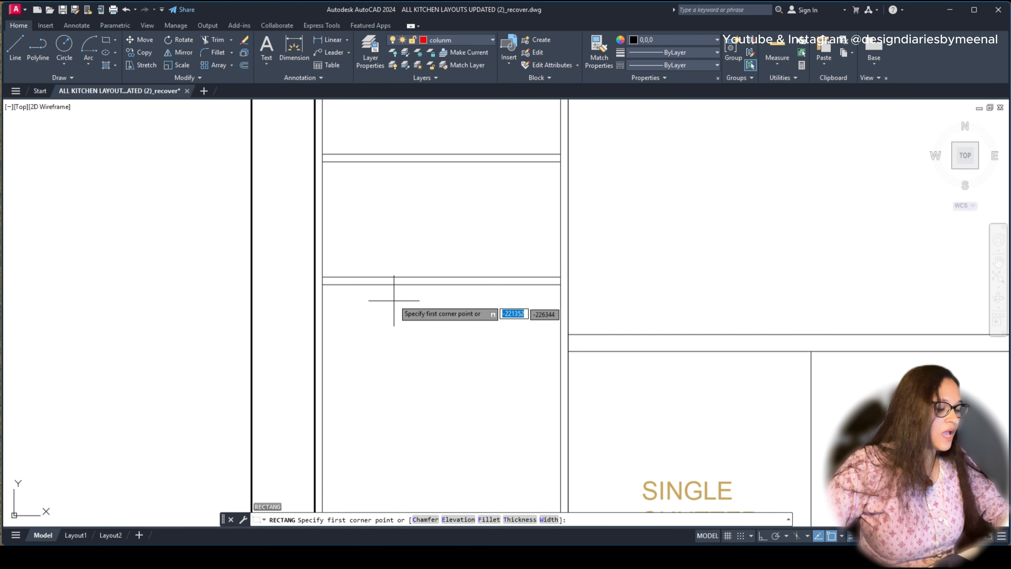
click(400, 284)
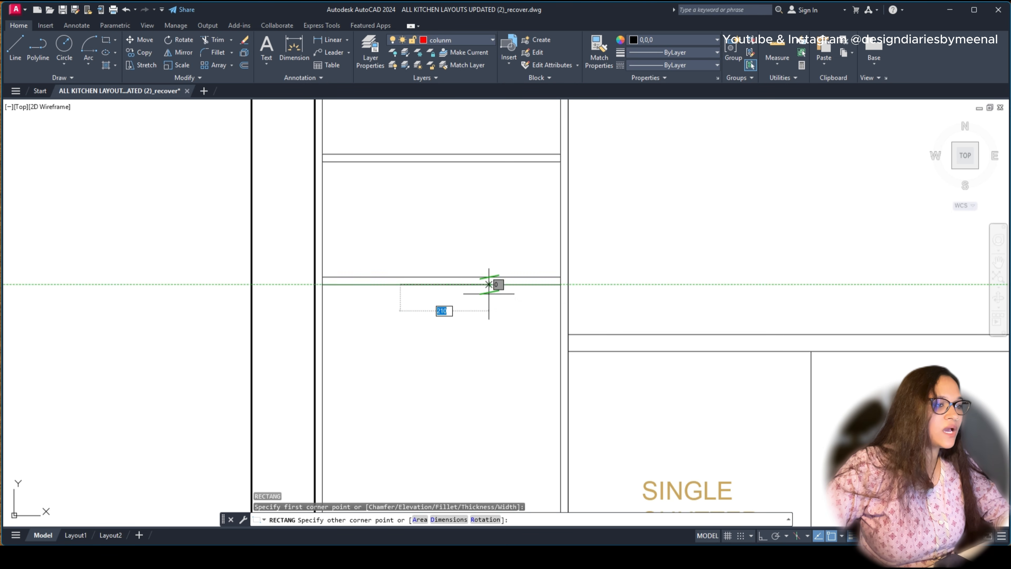
click(482, 295)
Step: Divide the space beneath the fourth panel into three drawers by offsetting its lower edge downward twice at a distance of 253
scroll(422, 293, down, 2)
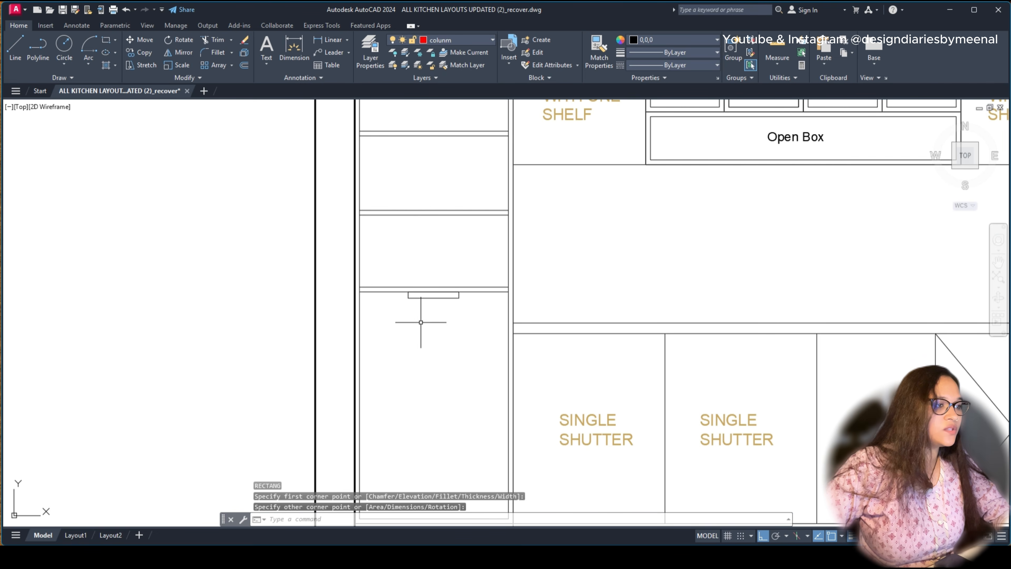
click(389, 291)
text(o)
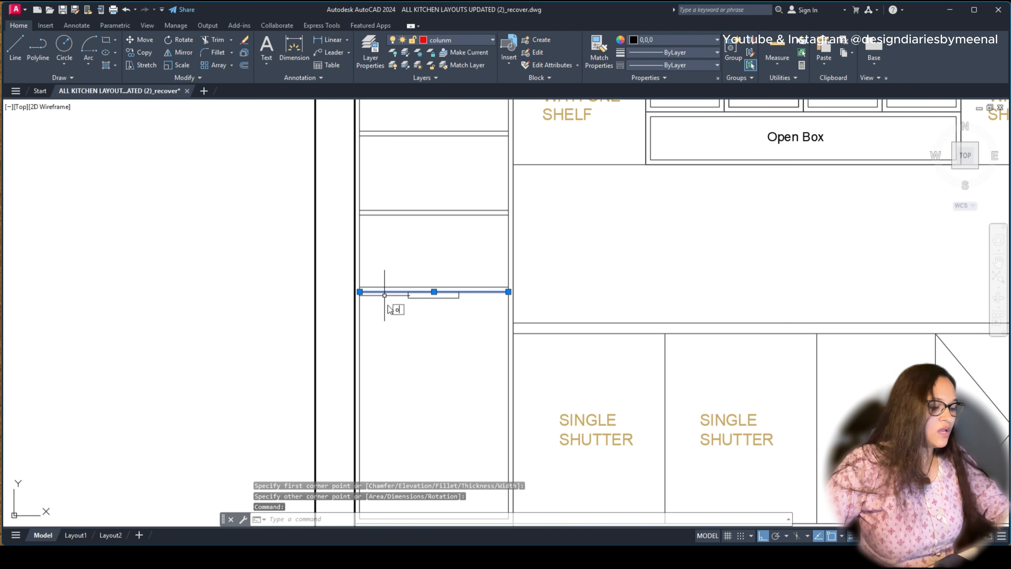
key(Return)
text(253)
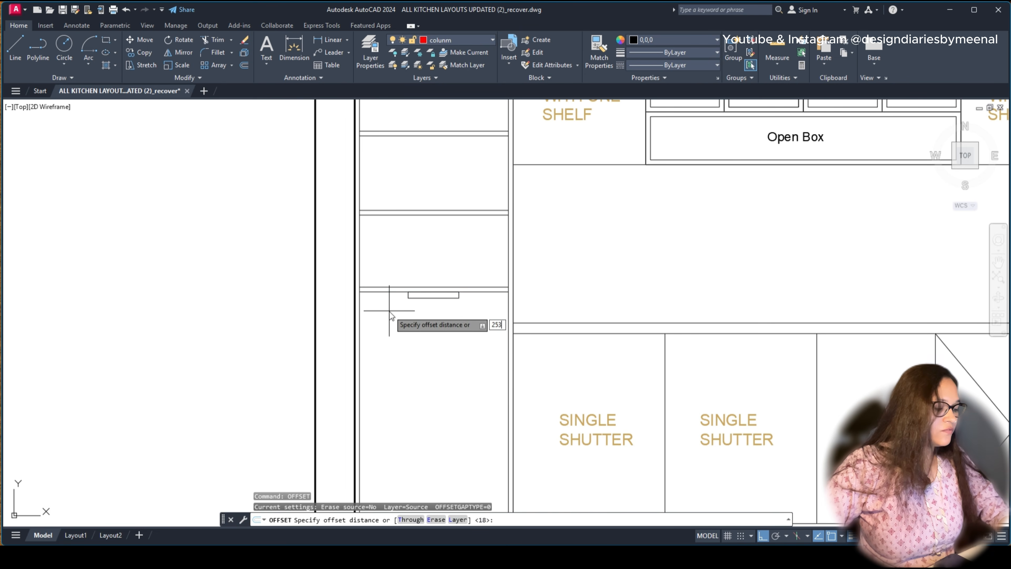
key(Return)
click(414, 413)
click(415, 358)
click(417, 411)
scroll(418, 363, down, 6)
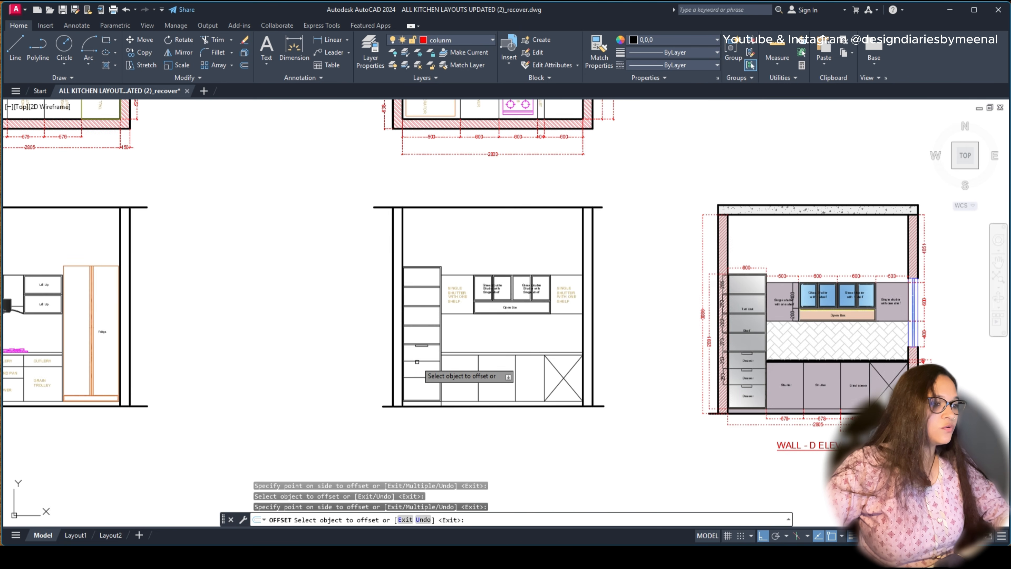
Step: Copy the "Shelf" label from the reference elevation's tall unit into the top compartment of the new tall unit
key(Escape)
scroll(425, 384, up, 4)
scroll(495, 376, down, 2)
middle_drag(803, 354, 488, 383)
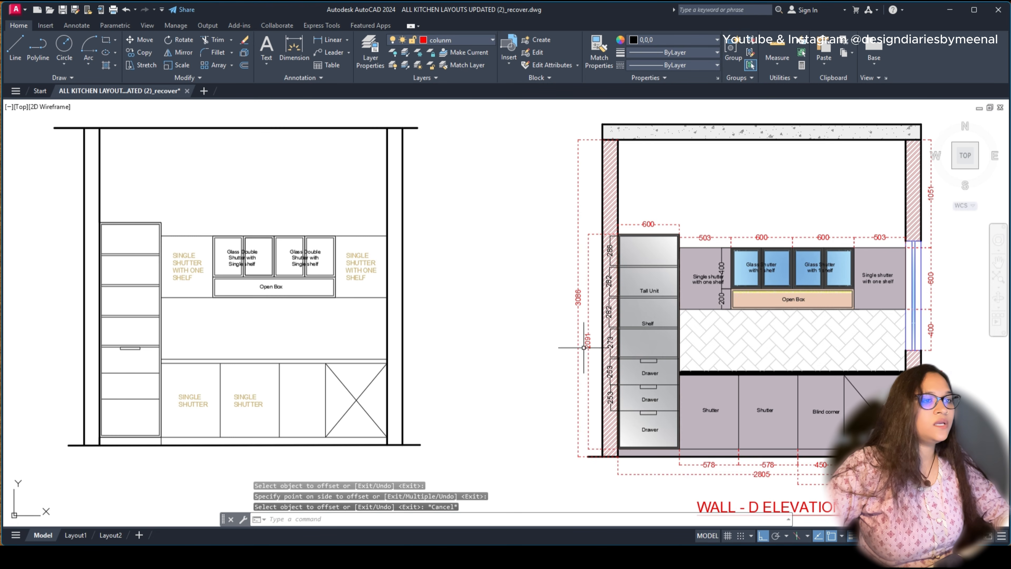
click(649, 323)
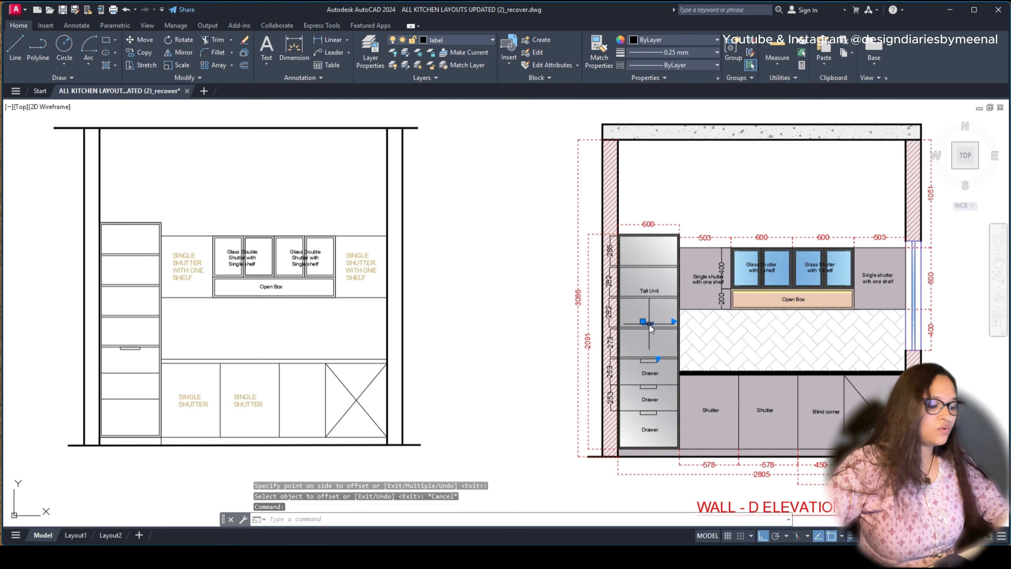
text(co)
key(Return)
click(643, 321)
scroll(135, 319, up, 4)
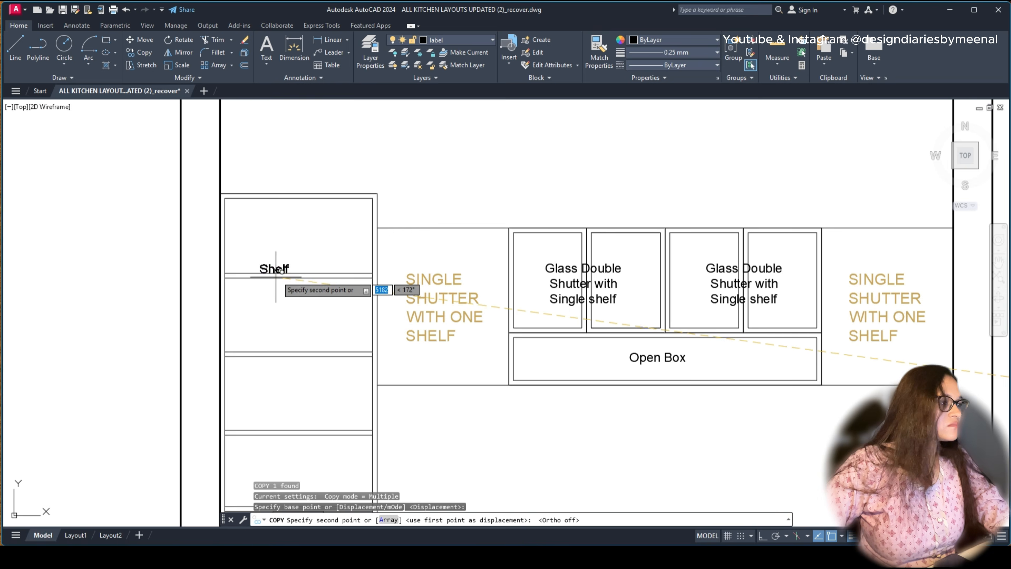
scroll(279, 275, up, 4)
click(303, 303)
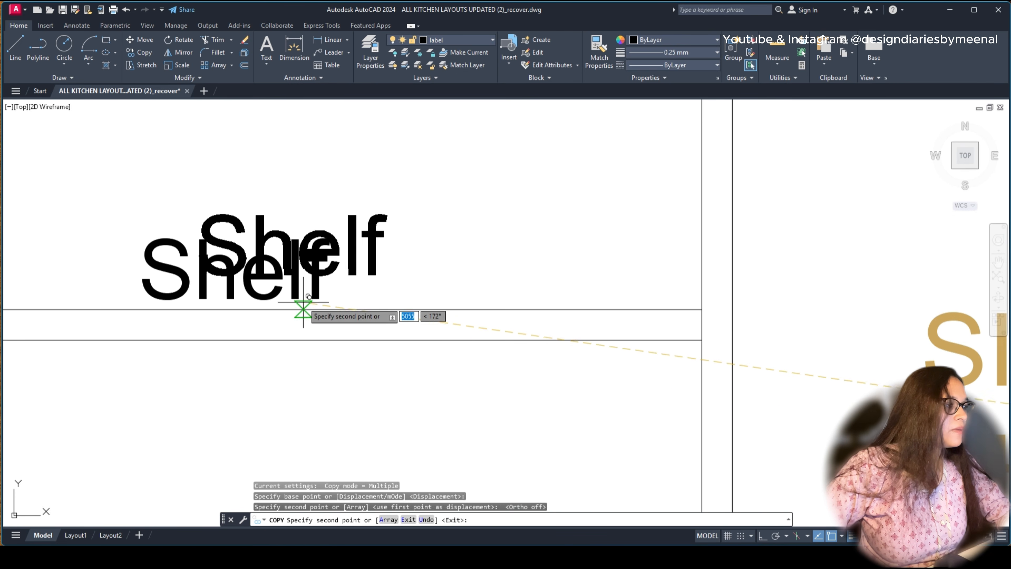
key(Escape)
click(316, 297)
key(Escape)
scroll(524, 292, down, 8)
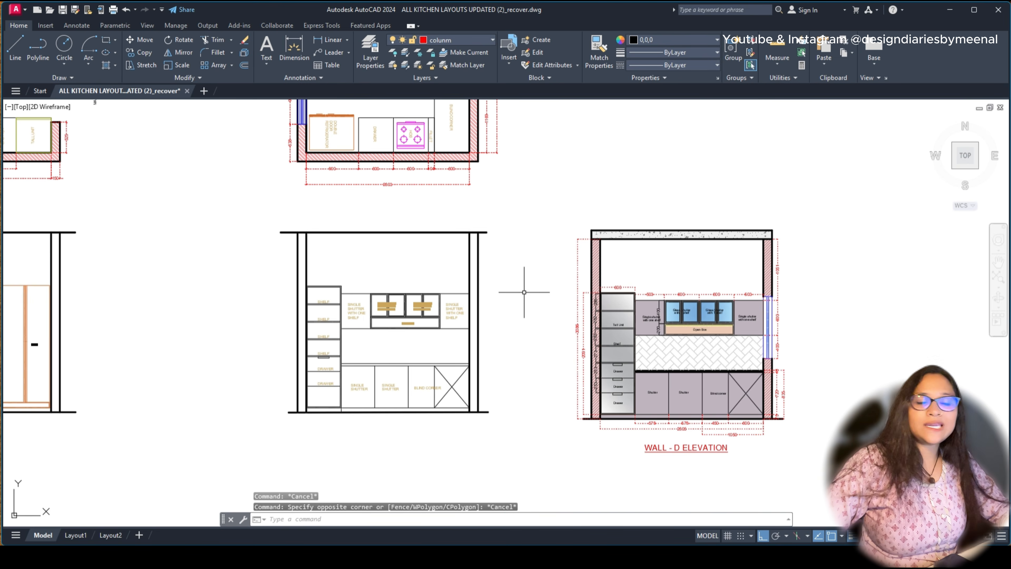
text(ma)
key(Return)
key(Escape)
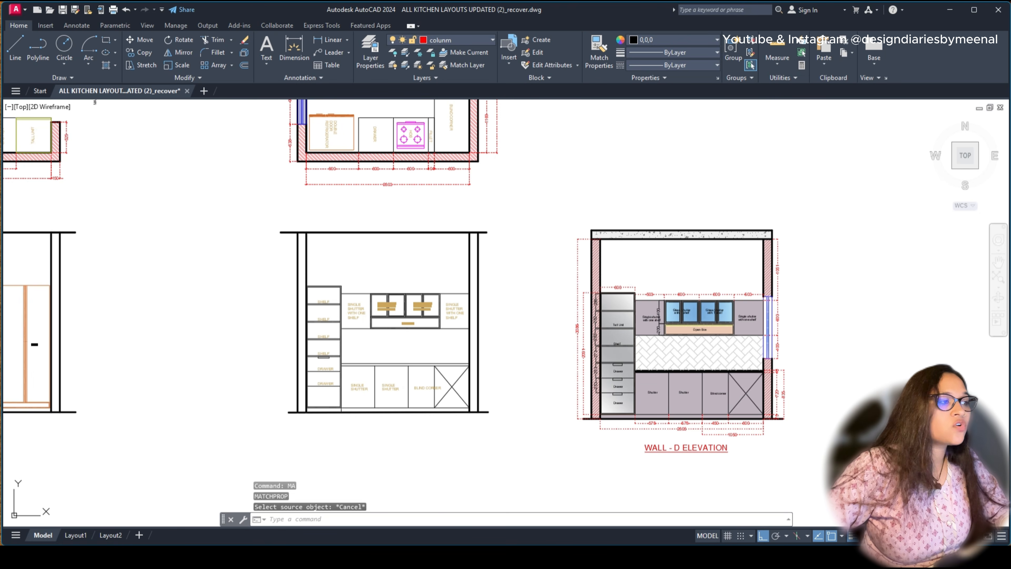
Step: Hatch the backsplash area in blue and match its properties to the reference elevation's herringbone hatch
text(h)
key(Return)
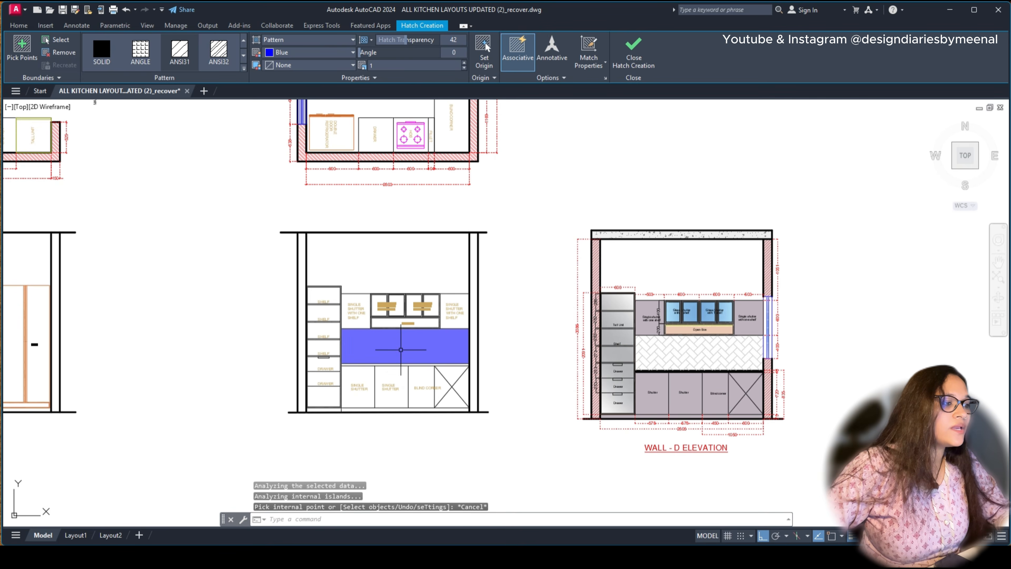
key(Escape)
text(ma)
key(Return)
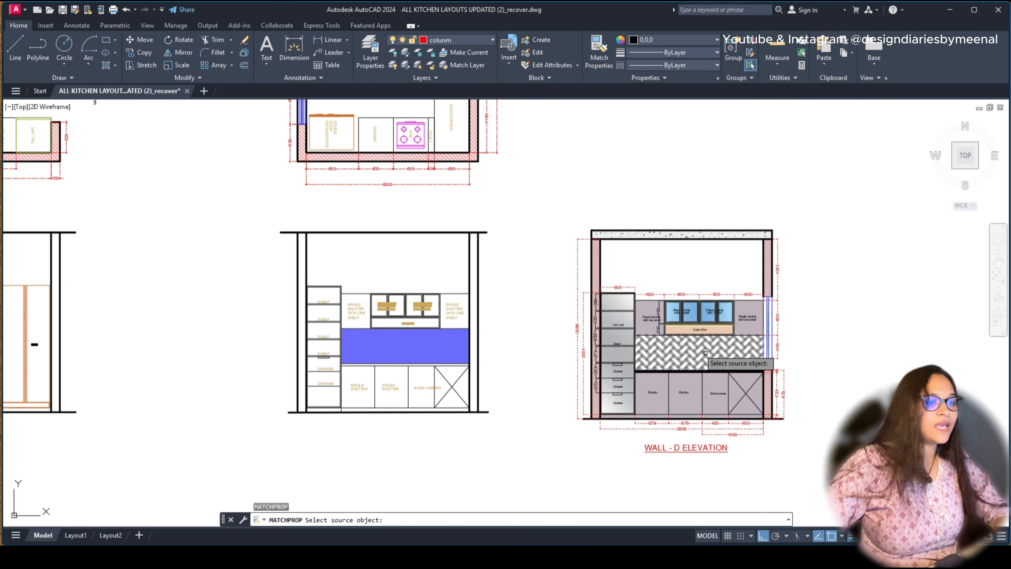
click(695, 350)
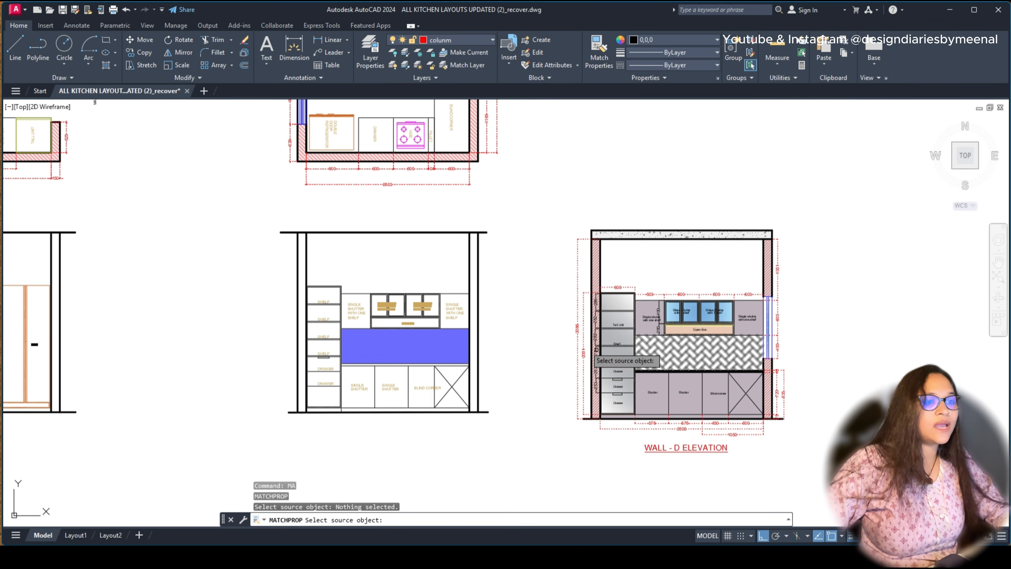
click(683, 351)
click(443, 341)
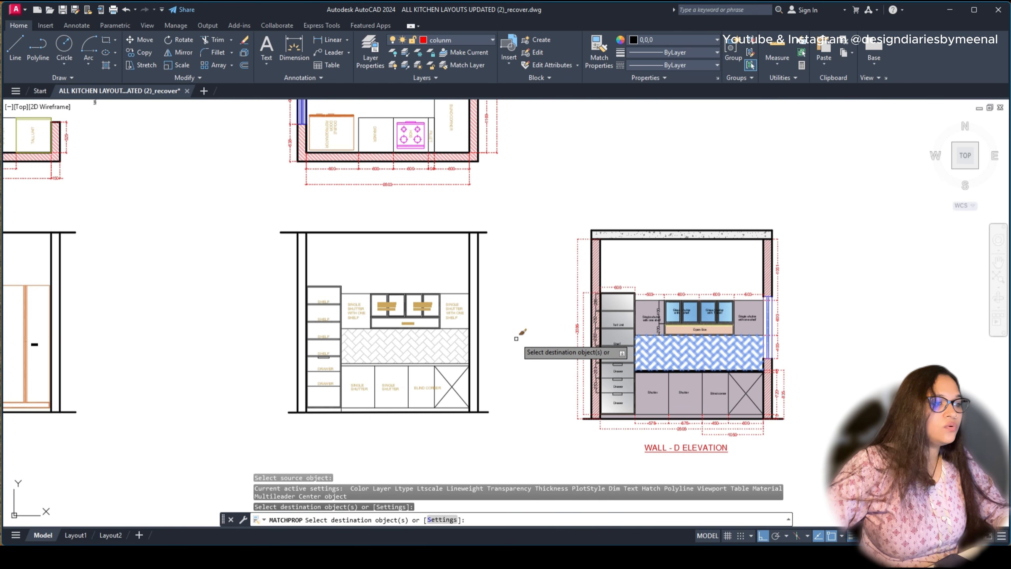
key(Escape)
Step: Delete the herringbone hatch from the new elevation's backsplash
click(425, 336)
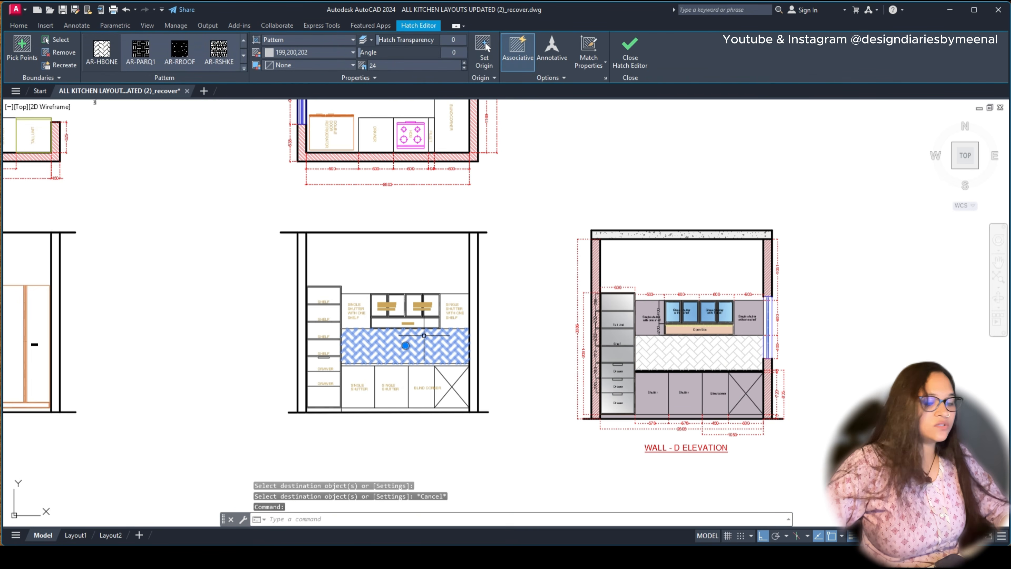
key(Delete)
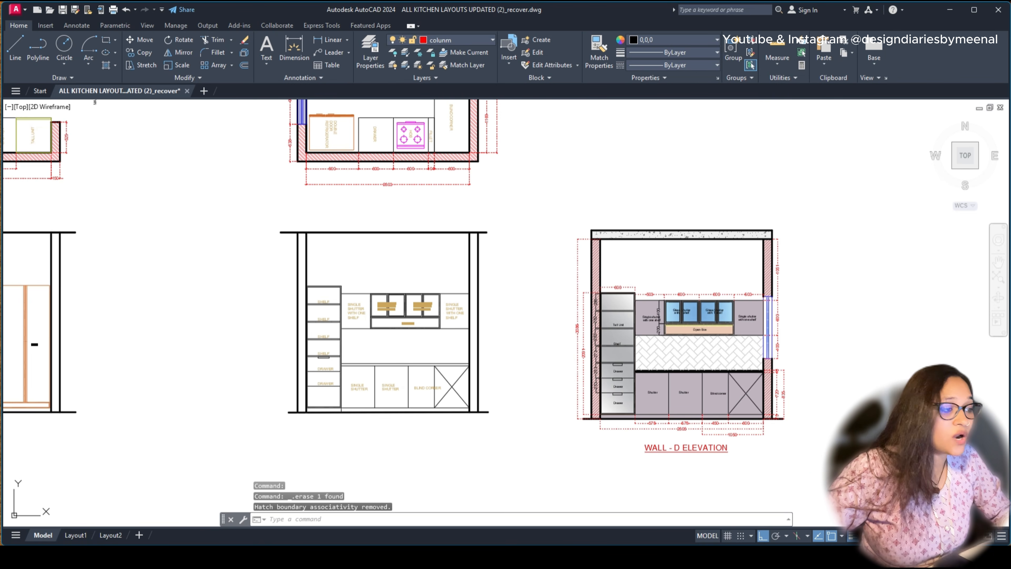
Step: Hatch the backsplash between the base and wall cabinets again and assign it the AR-HBONE pattern
text(h)
key(Return)
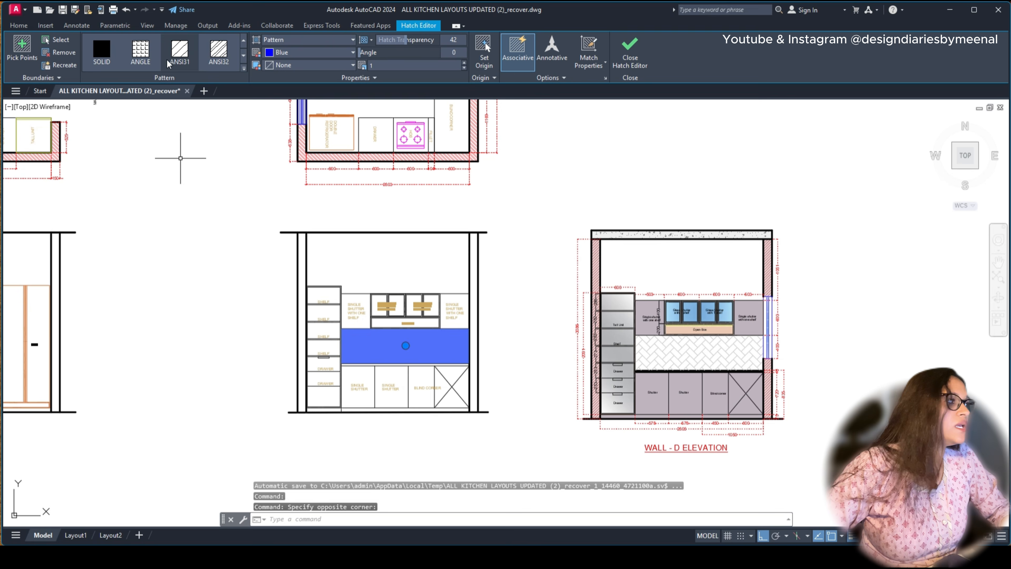
scroll(167, 62, down, 2)
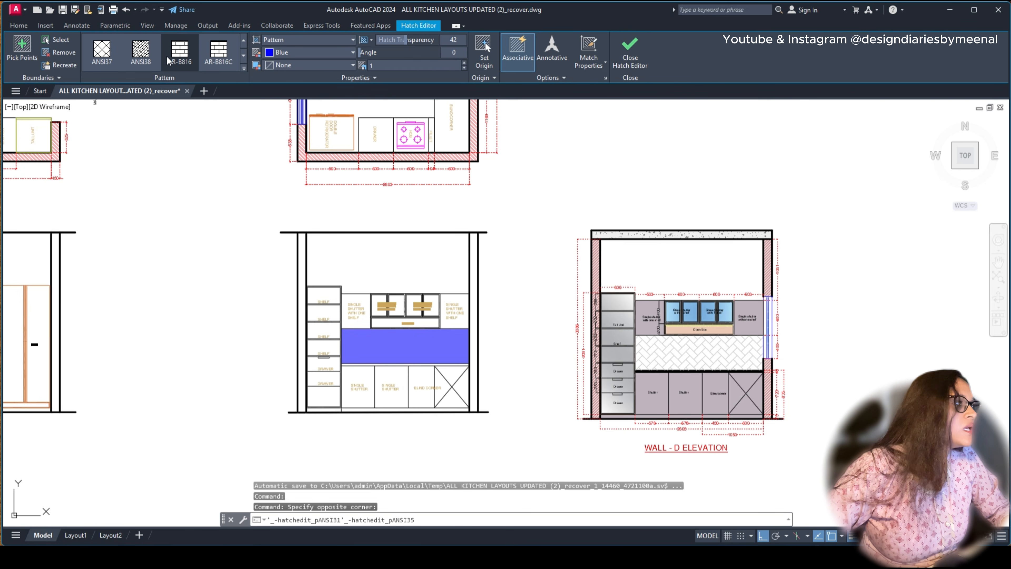
scroll(166, 58, down, 2)
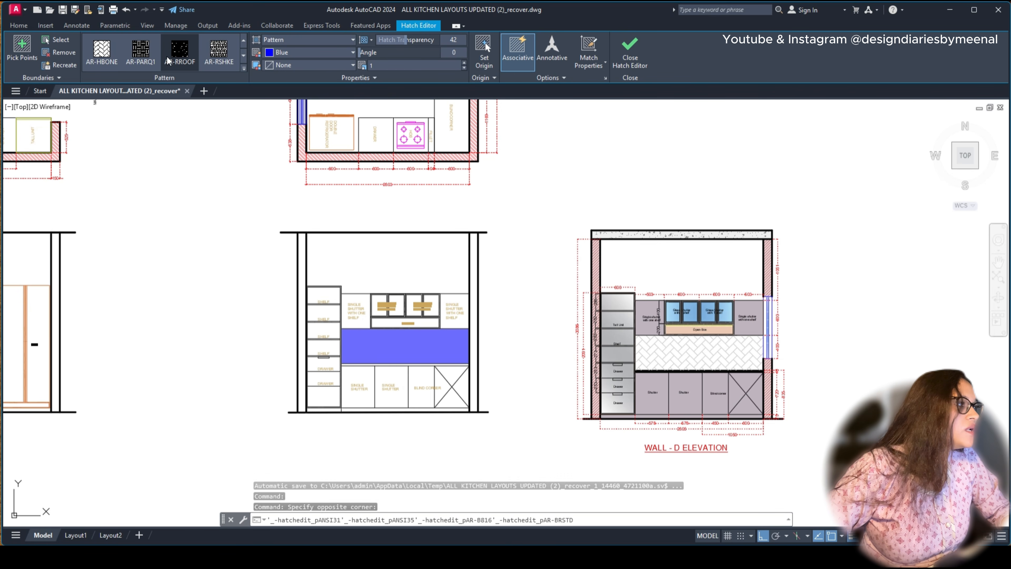
click(103, 49)
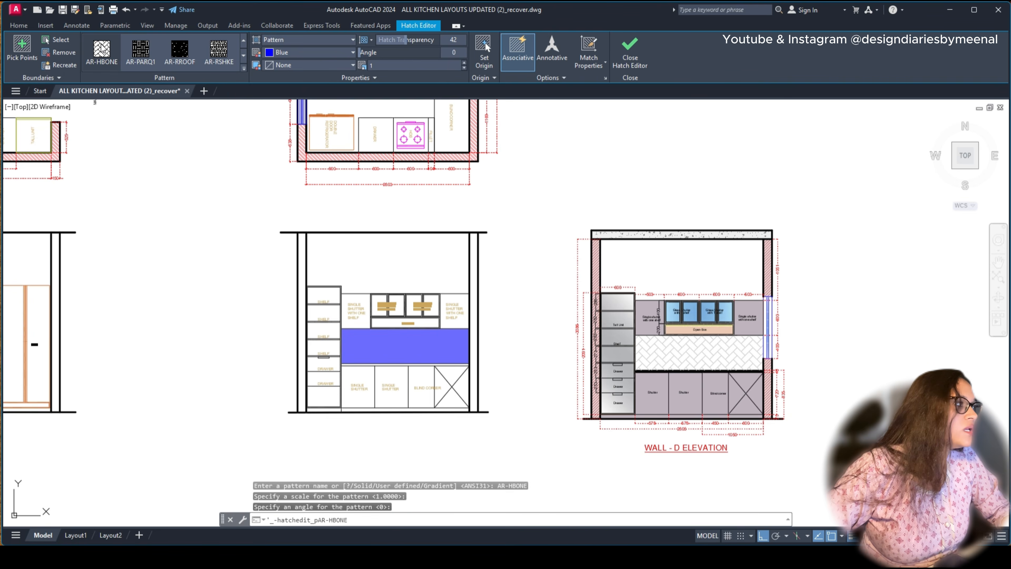
Step: Increase the backsplash hatch's pattern scale to 26
click(464, 63)
click(463, 64)
click(464, 63)
click(464, 63)
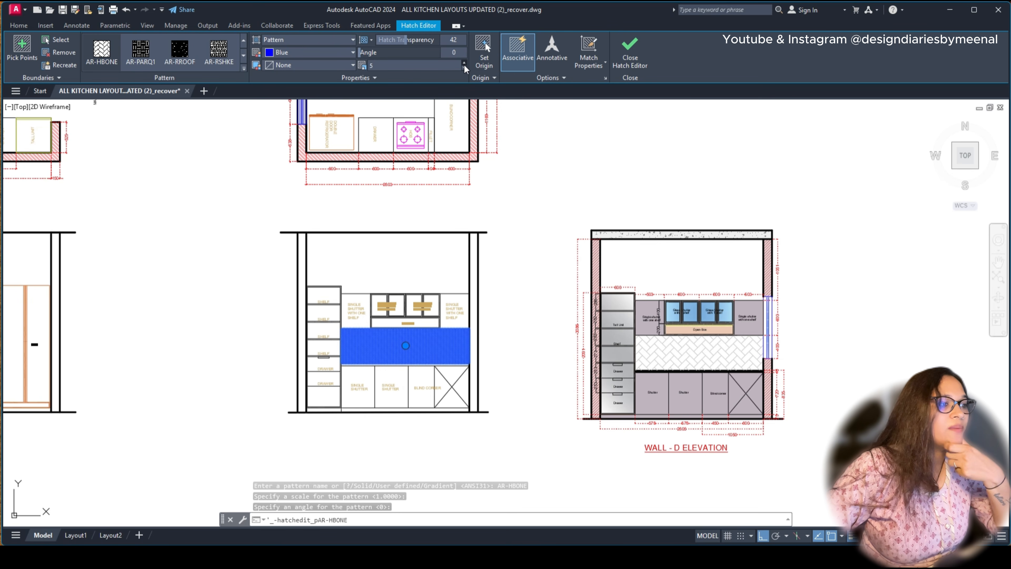
click(464, 64)
click(464, 63)
click(464, 63)
click(464, 64)
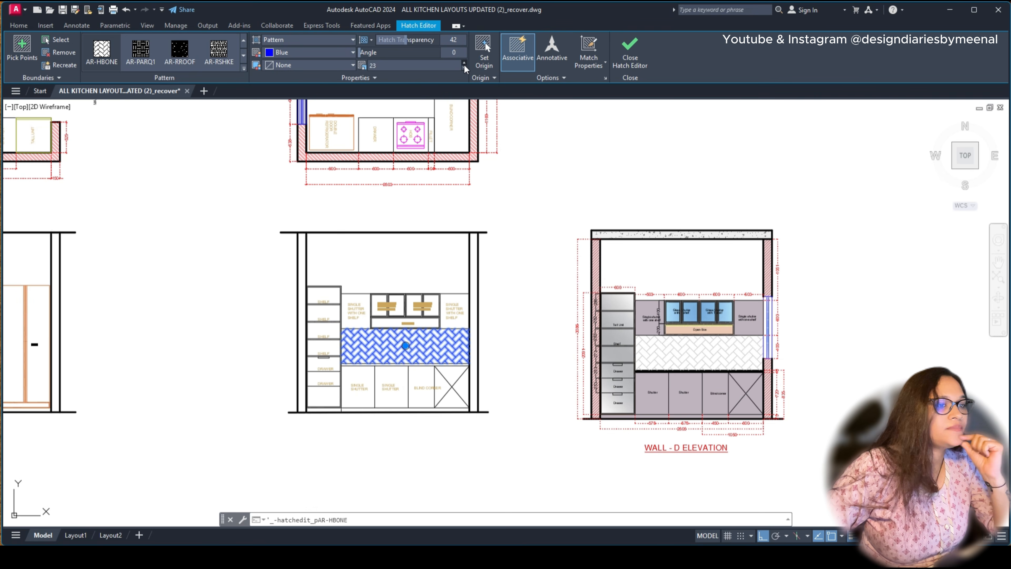
click(464, 63)
click(464, 63)
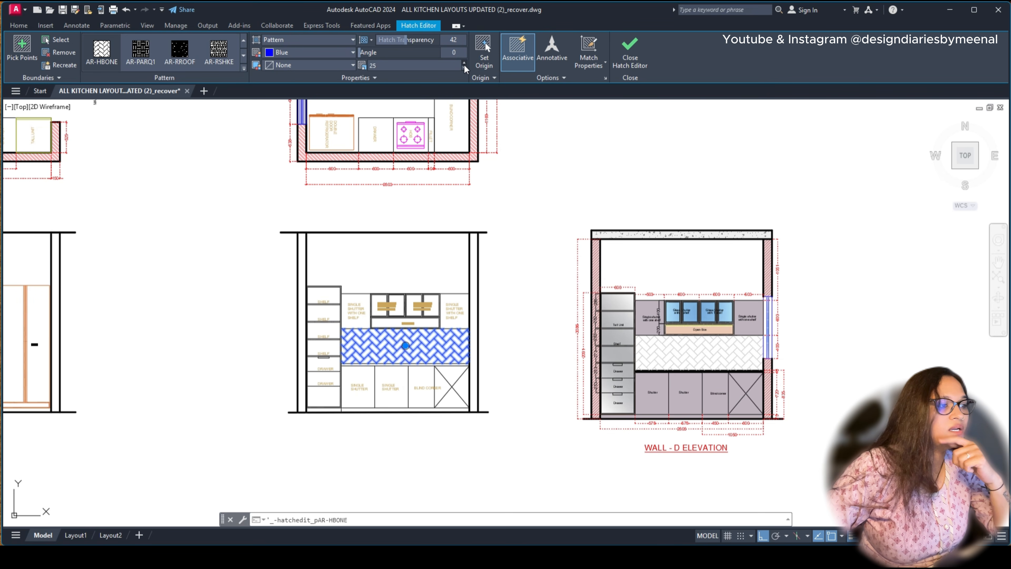
click(463, 63)
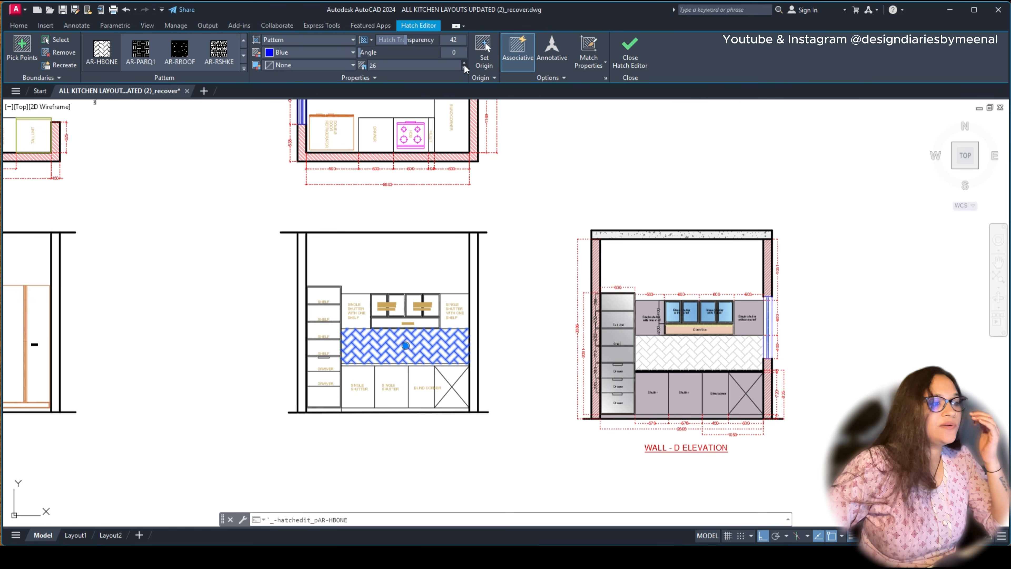
Step: Set the backsplash hatch's colour to grey 99,100,102 and increase its transparency
click(273, 55)
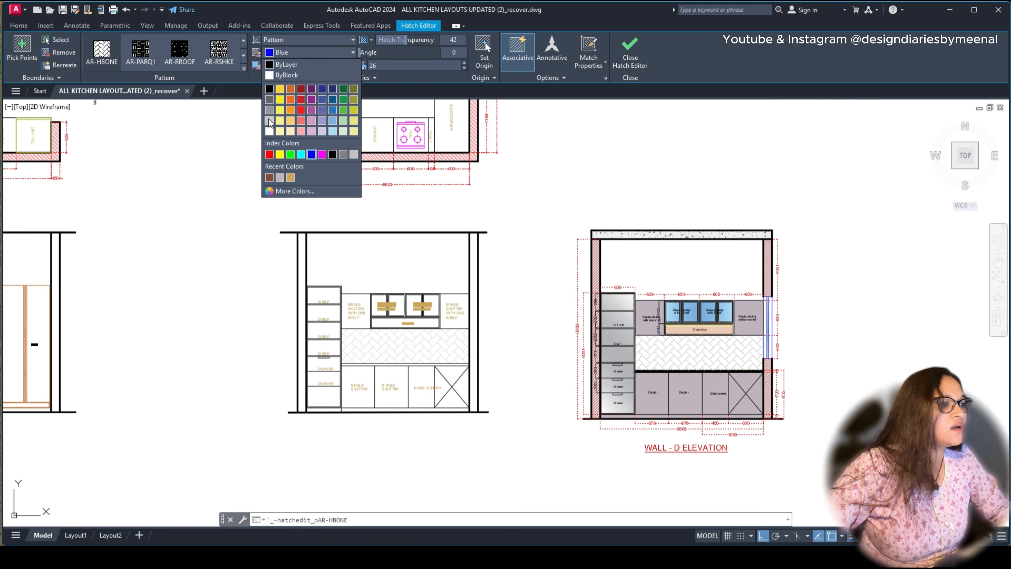
click(270, 102)
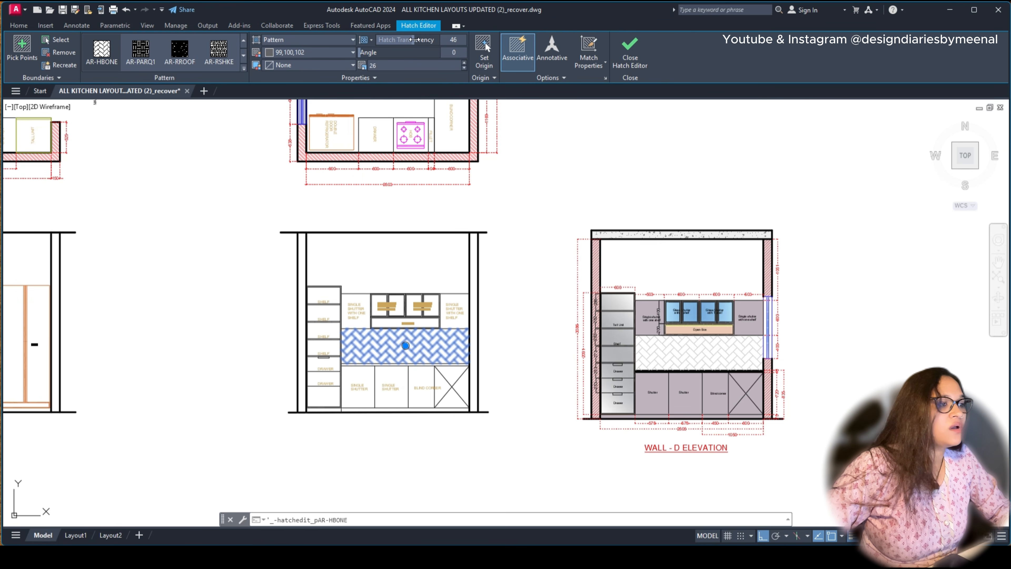
key(Escape)
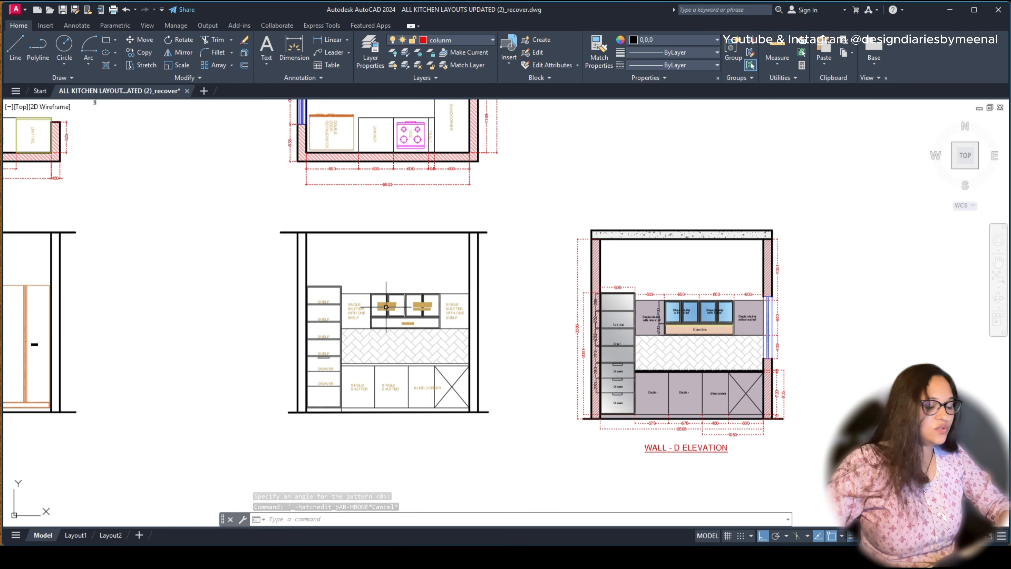
Step: Try to hatch the left wall section of the new elevation from a point inside it
scroll(365, 305, up, 2)
middle_drag(371, 371, 332, 343)
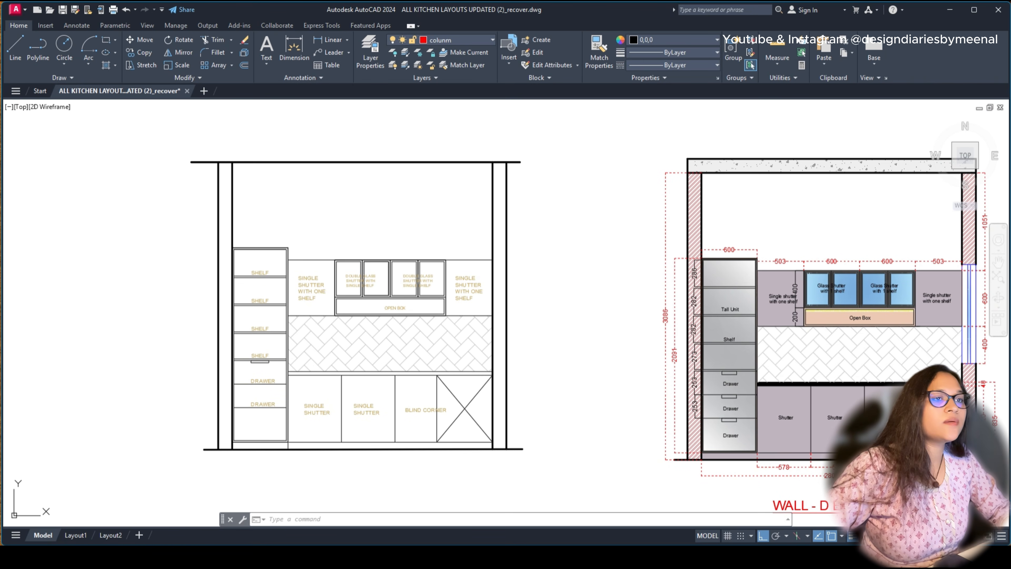
text(h)
key(Return)
click(223, 230)
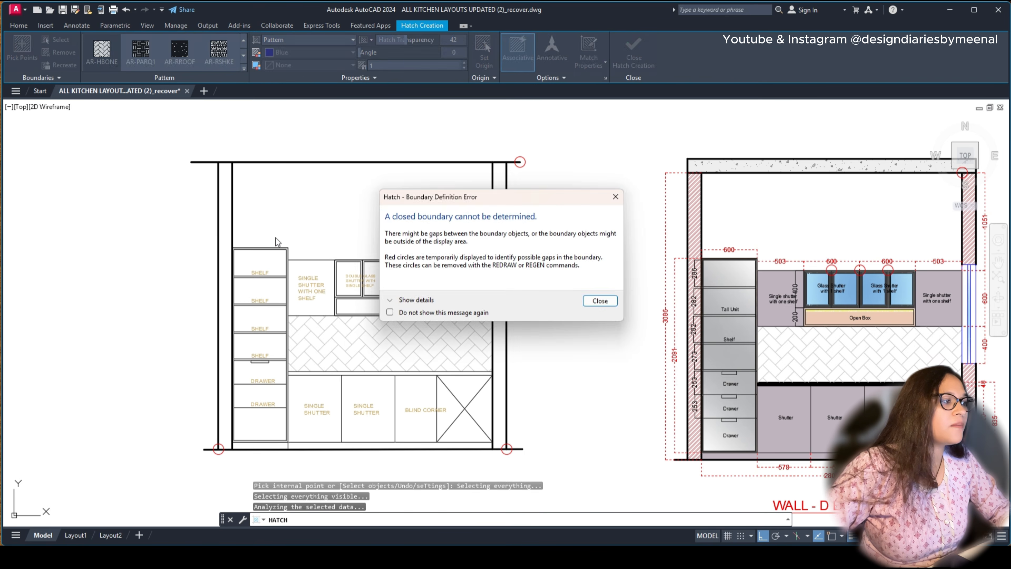
key(Escape)
key(Escape)
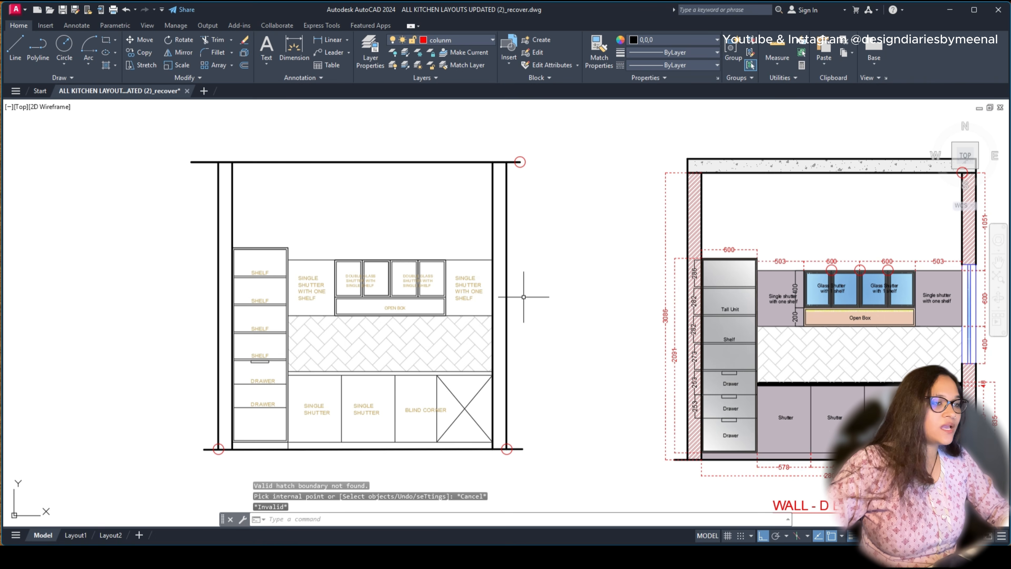
text(R)
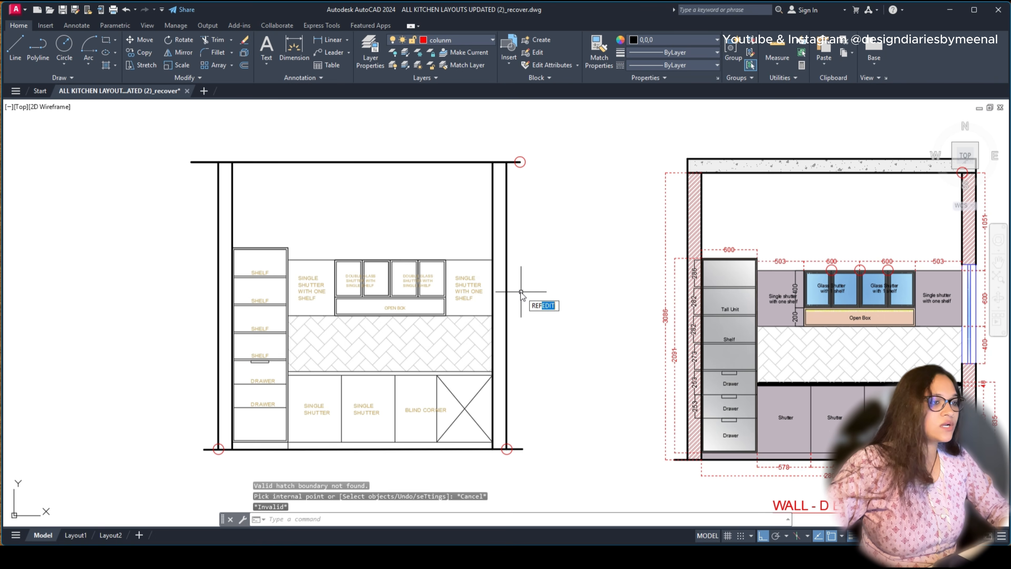
text(EF)
key(Return)
key(Escape)
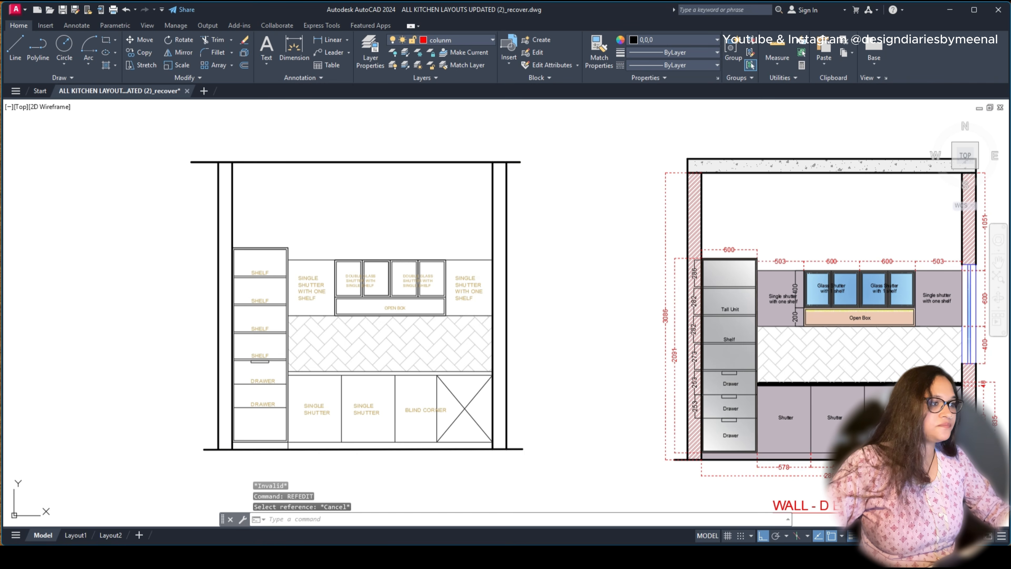
Step: Regenerate the drawing to clear the boundary gap markers and save the file
text(RE)
key(Return)
key(ctrl+s)
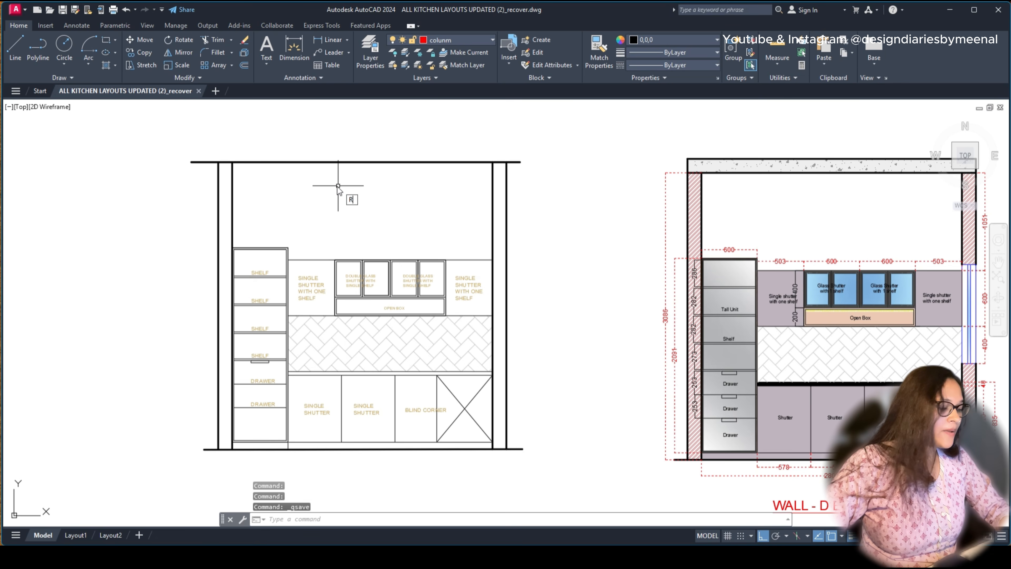
Step: Draw a rectangle over the left wall section, starting at its outer corner on the ceiling line
text(REC)
key(Return)
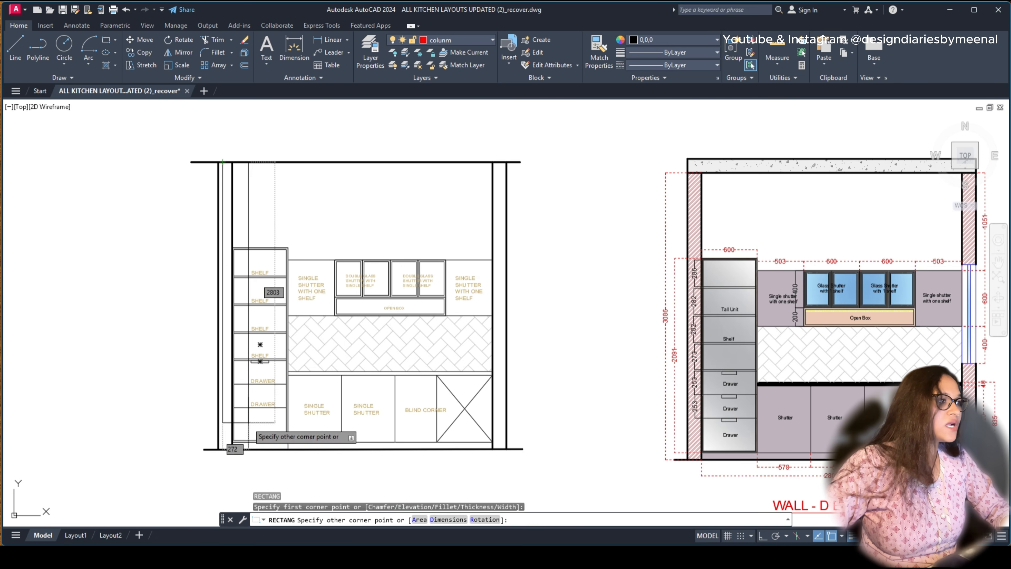
click(218, 162)
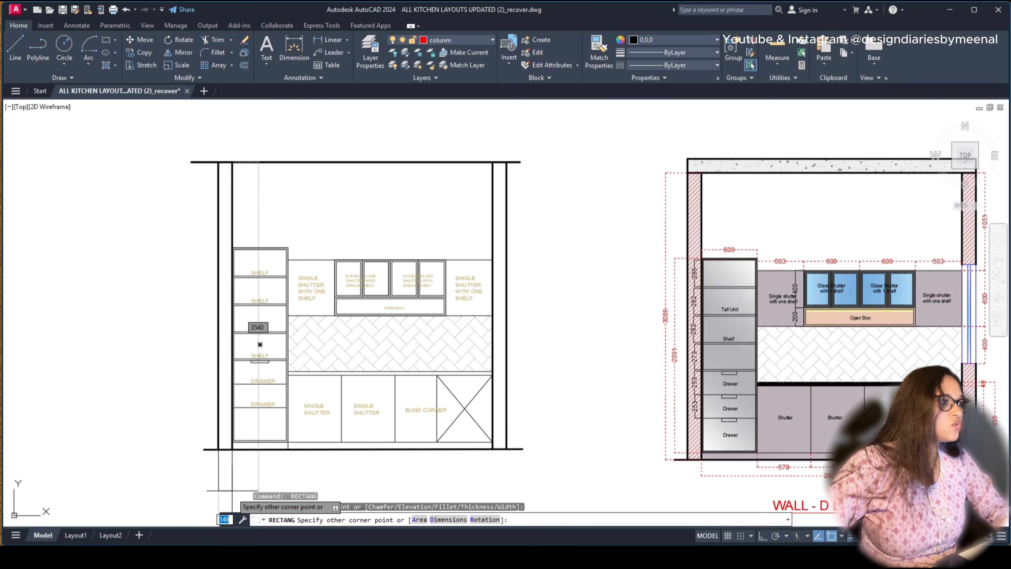
click(228, 442)
Step: Stretch the lower edge of the left wall section's rectangle down to the floor line
scroll(229, 457, up, 6)
click(222, 409)
click(205, 378)
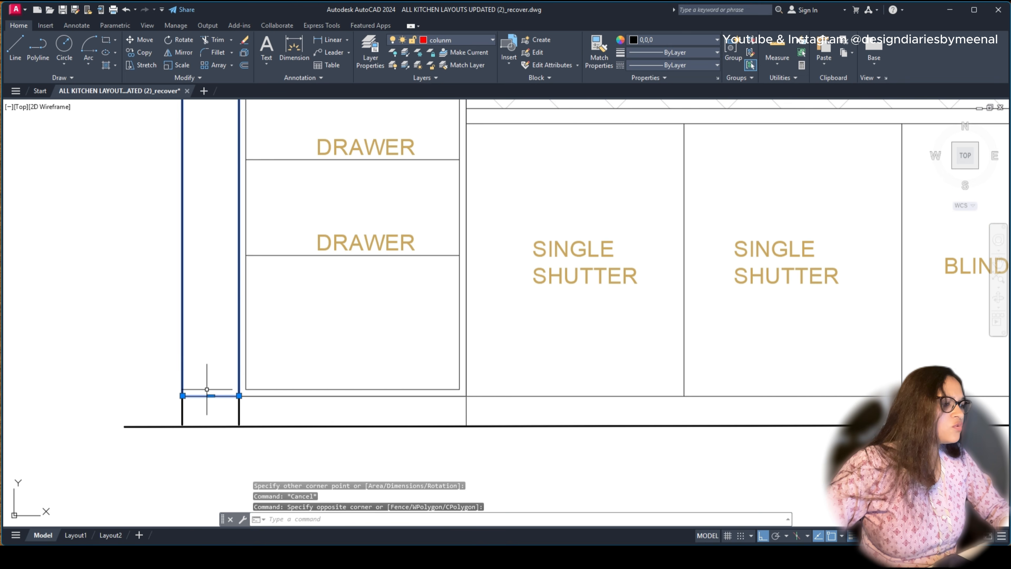
click(210, 396)
click(210, 426)
scroll(211, 427, down, 5)
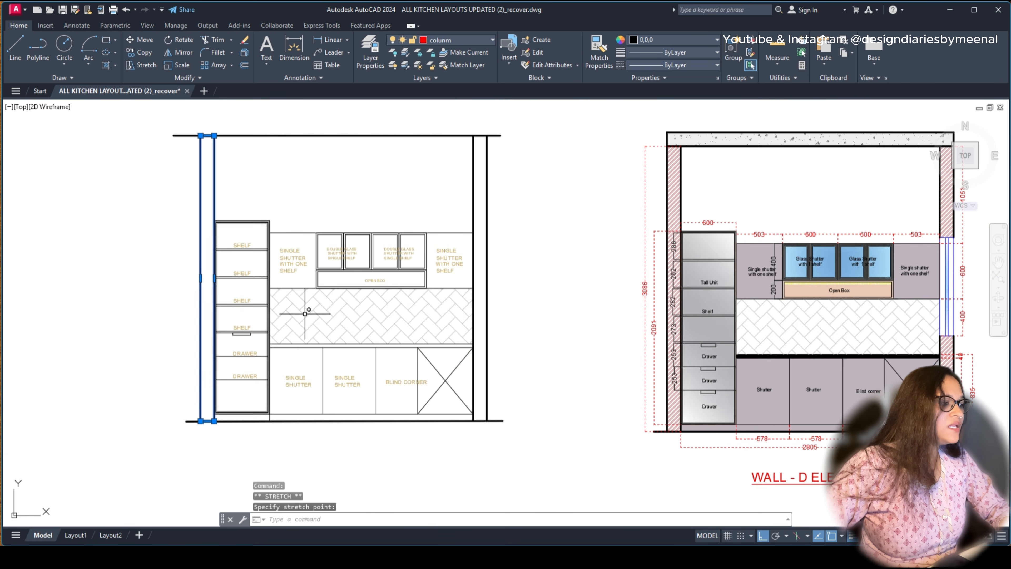
key(Escape)
Step: Draw a rectangle over the right wall section from the ceiling line down to the floor line
key(Return)
click(474, 136)
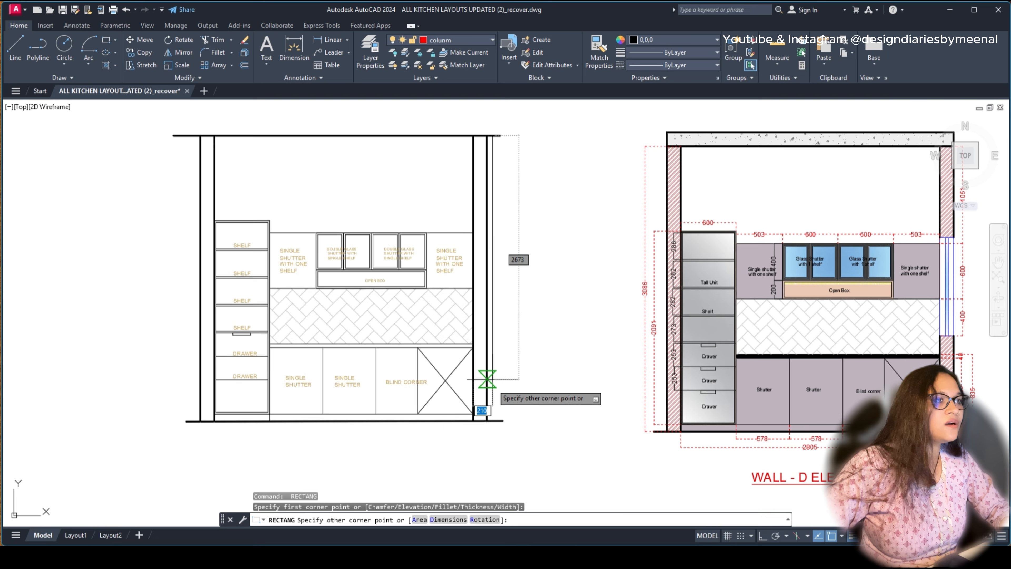
click(486, 423)
key(Escape)
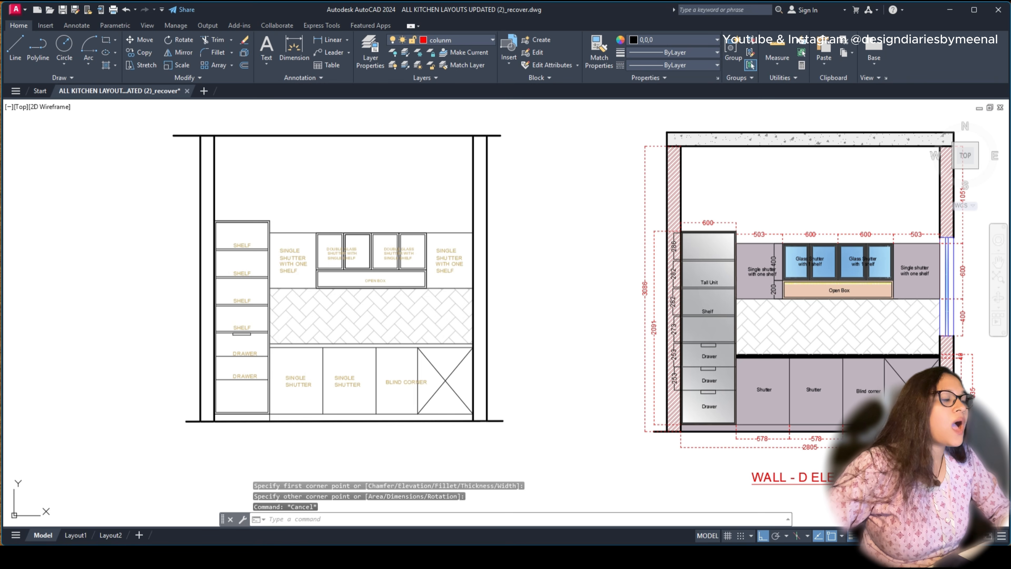
Step: Try to hatch the wall sections of the Wall D elevation
text(h)
key(Return)
click(277, 206)
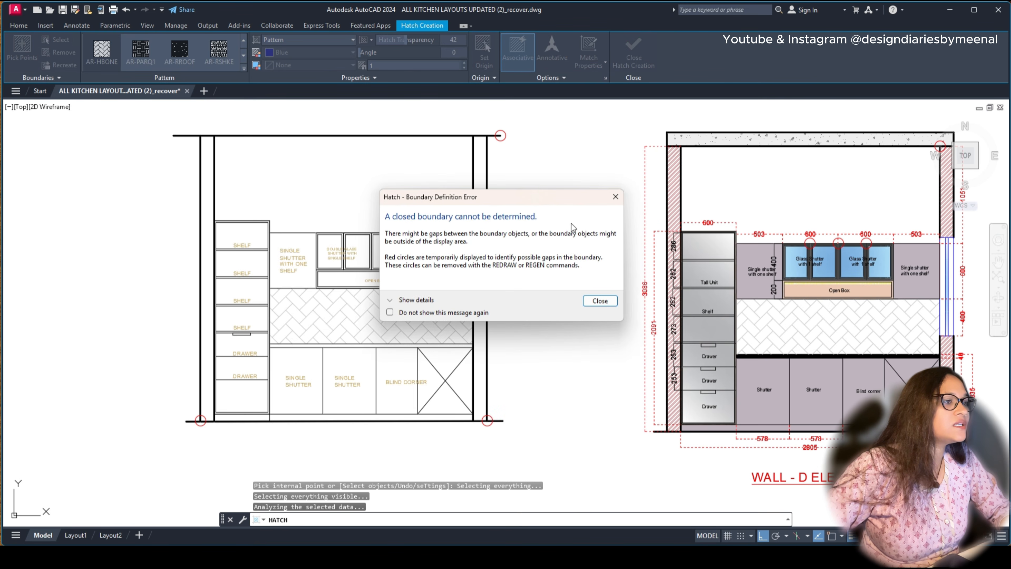
click(617, 197)
scroll(517, 156, up, 6)
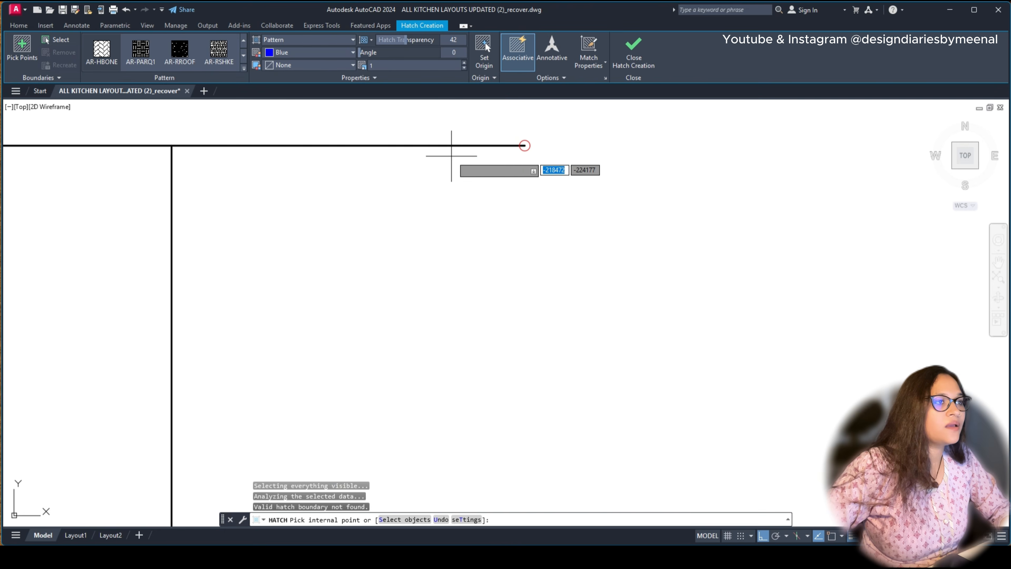
key(Escape)
key(Escape)
scroll(478, 163, down, 4)
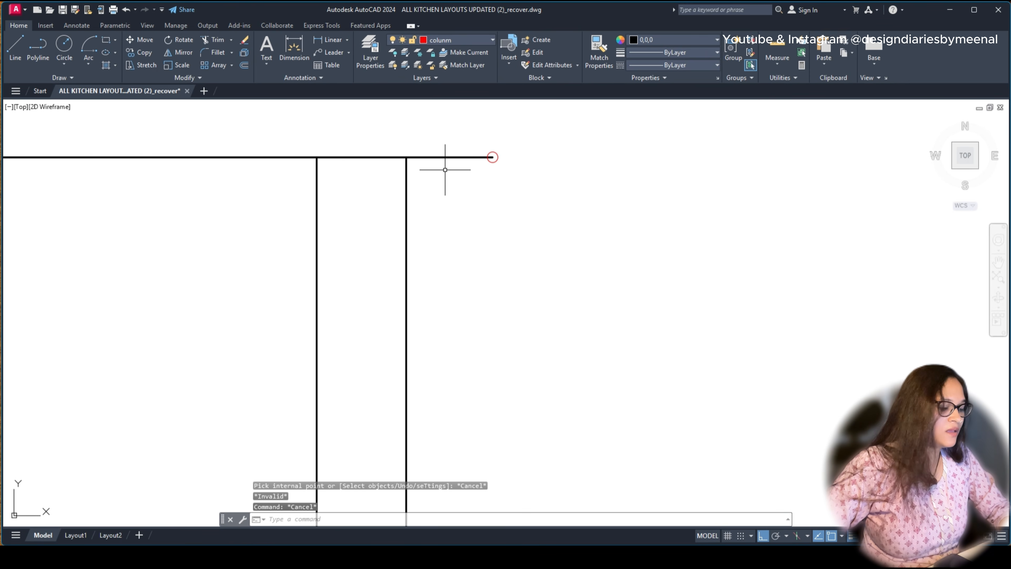
Step: Trim the ceiling line's overhang beyond the outer line of the right wall section
text(tr)
key(Return)
click(445, 175)
click(435, 135)
scroll(448, 154, down, 8)
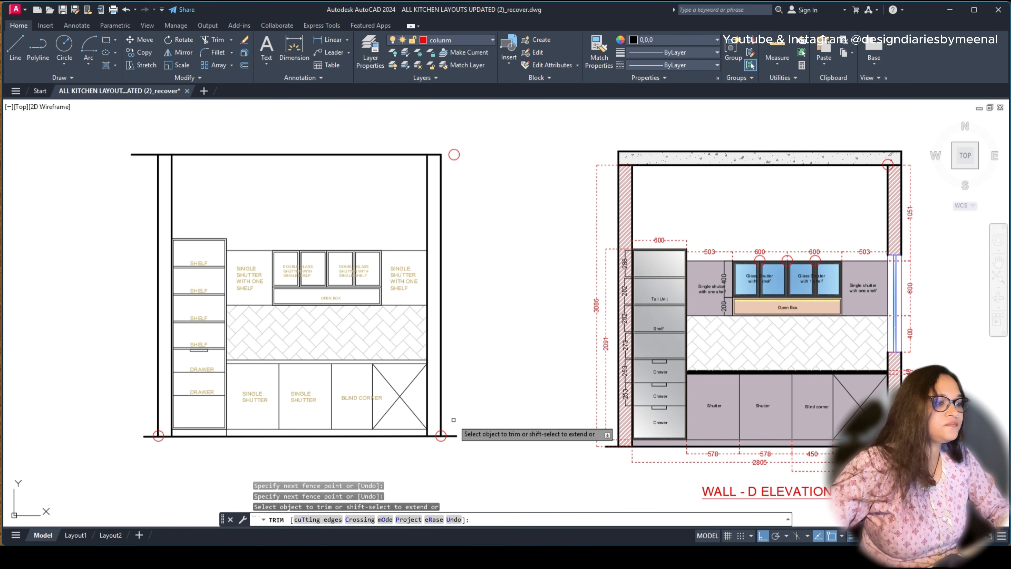
key(Escape)
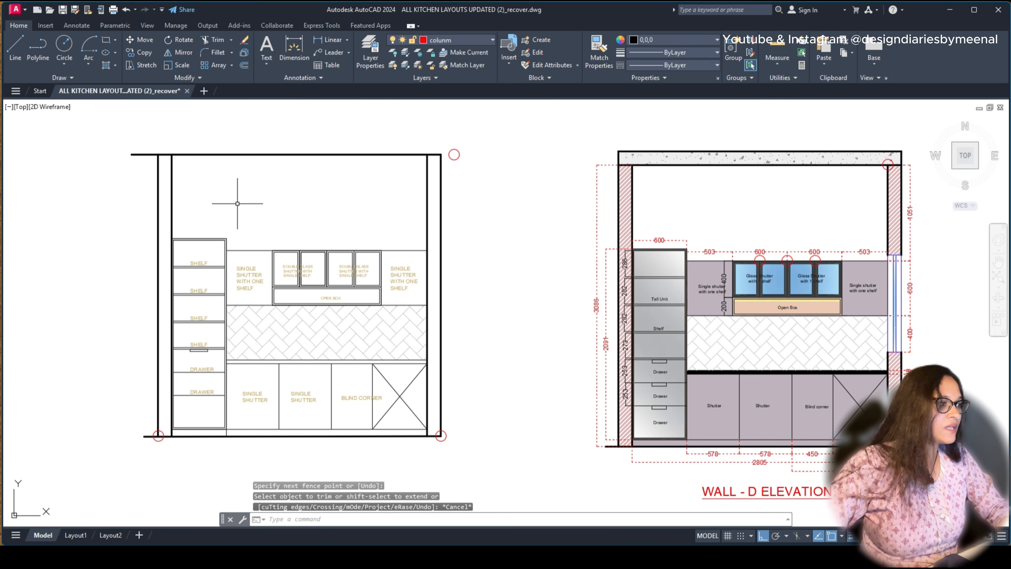
Step: Clear the boundary gap markers and retry hatching the wall sections of the elevation
key(Return)
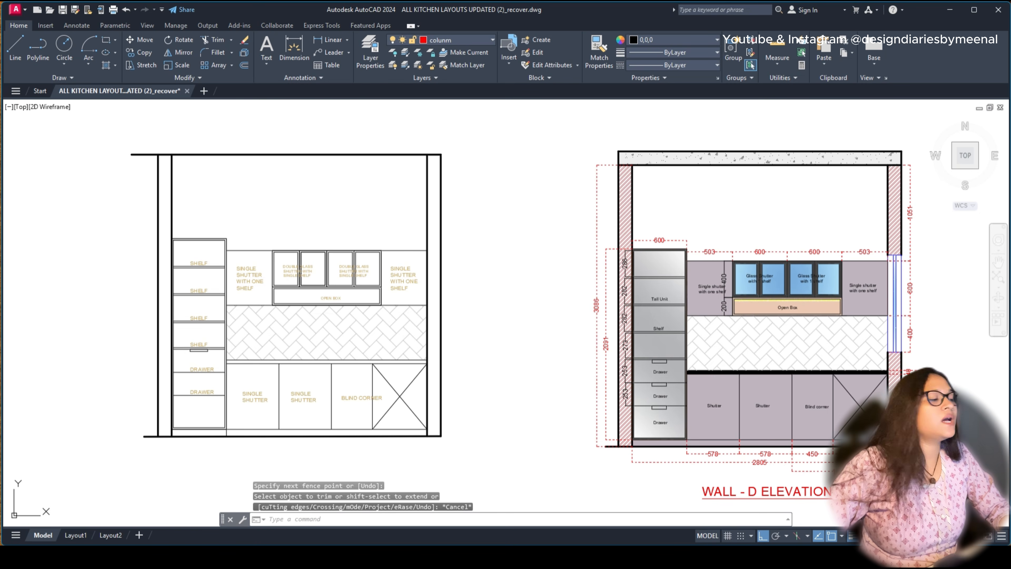
click(237, 203)
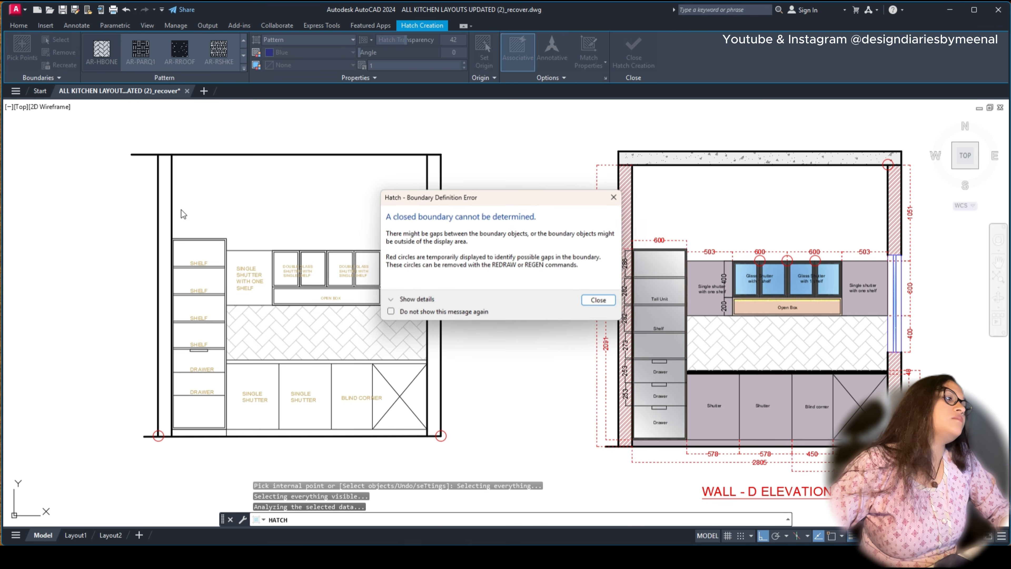
click(599, 301)
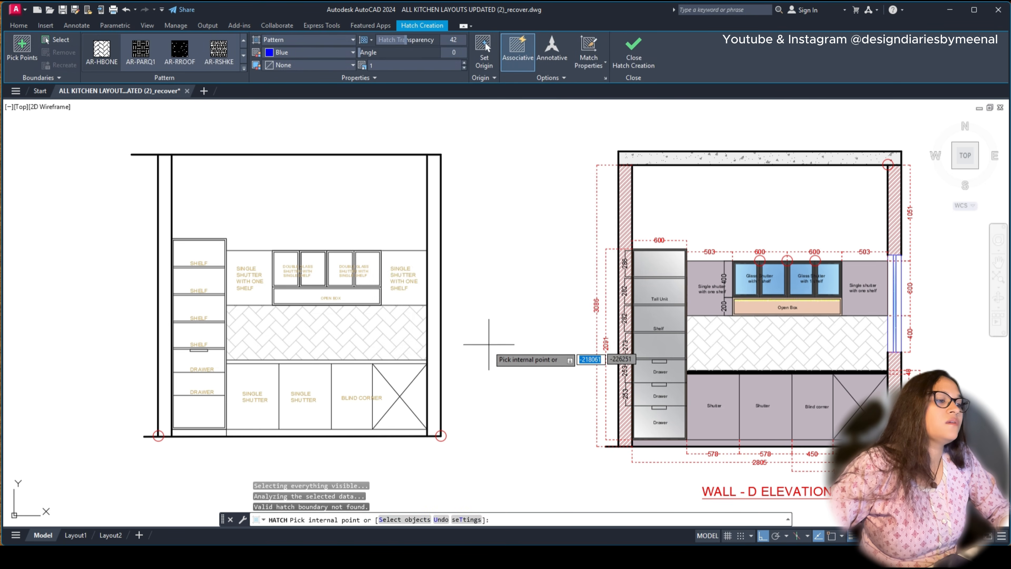
key(Escape)
key(Escape)
Step: Draw a rectangle of about 150 by 3086 over the right wall section, from the ceiling line to the floor line
text(RE)
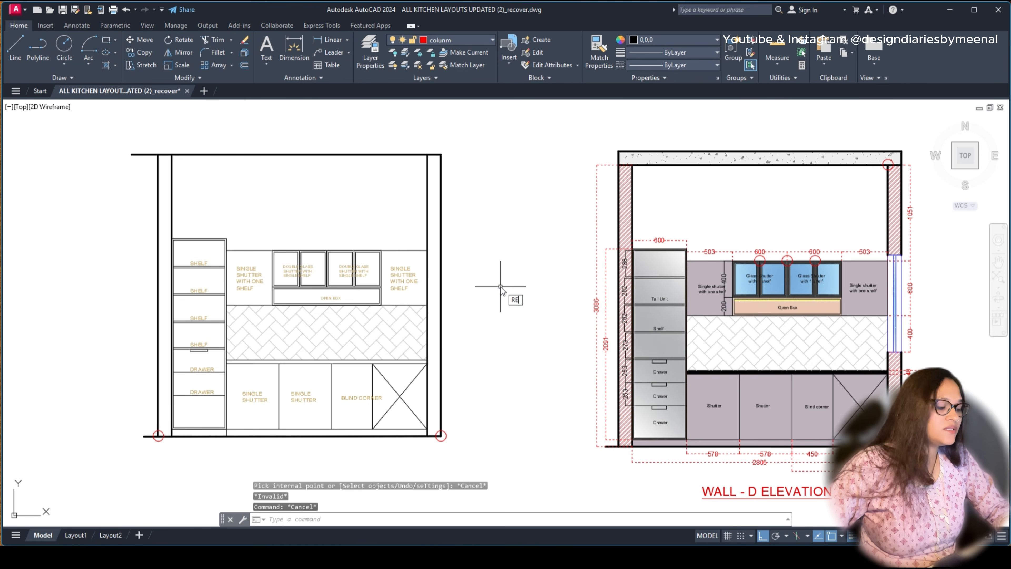
text(C)
key(Return)
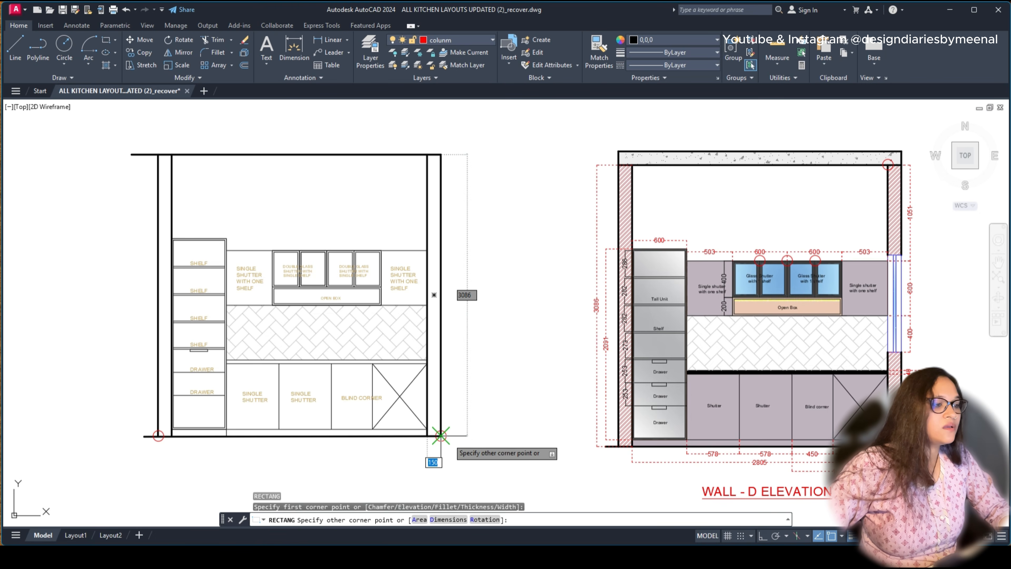
click(441, 436)
key(Escape)
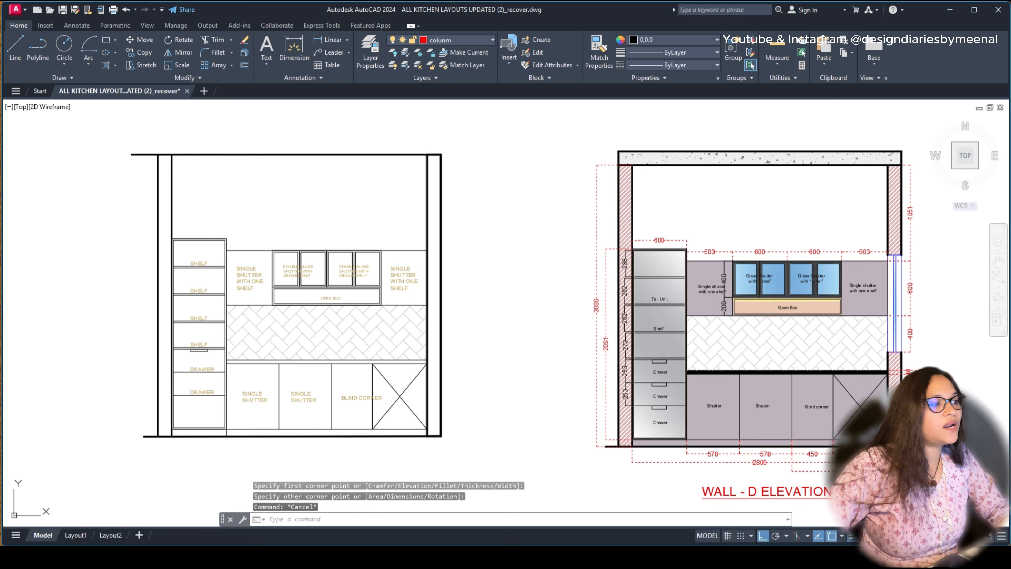
Step: Hatch the right wall section in blue and try to add the left wall section to the hatch
text(h)
key(Return)
click(434, 303)
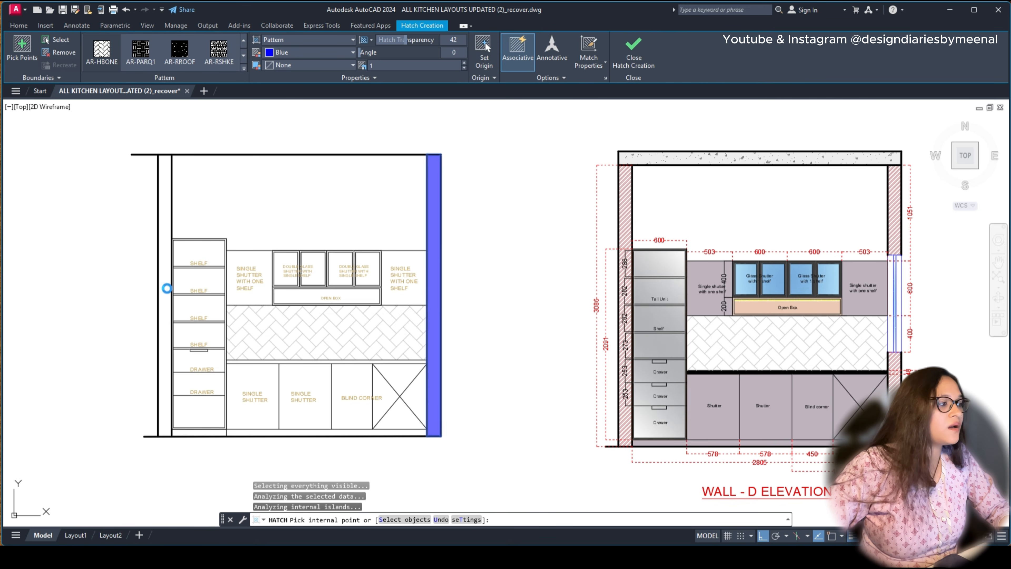
click(594, 305)
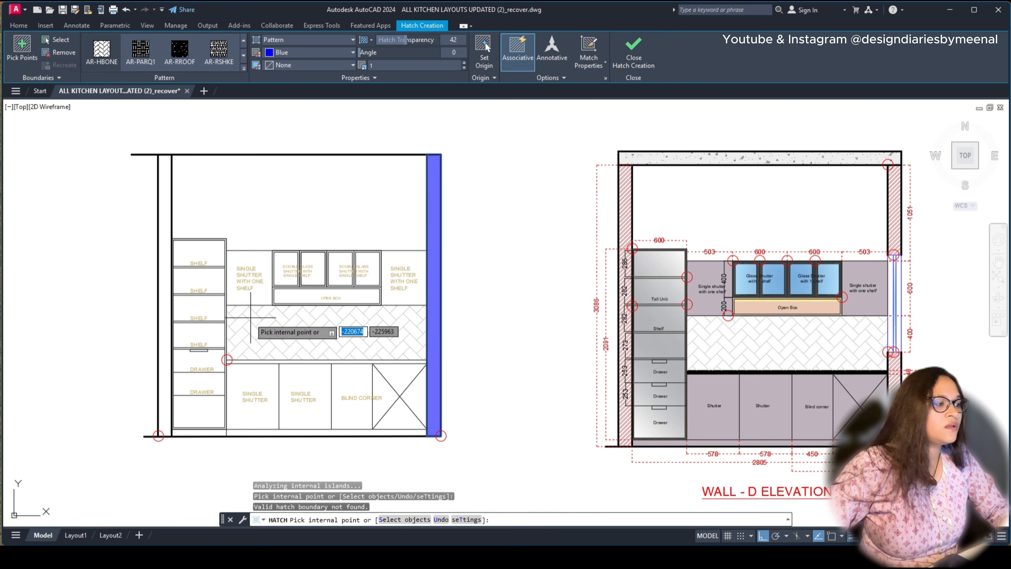
key(Escape)
text(REC)
key(Return)
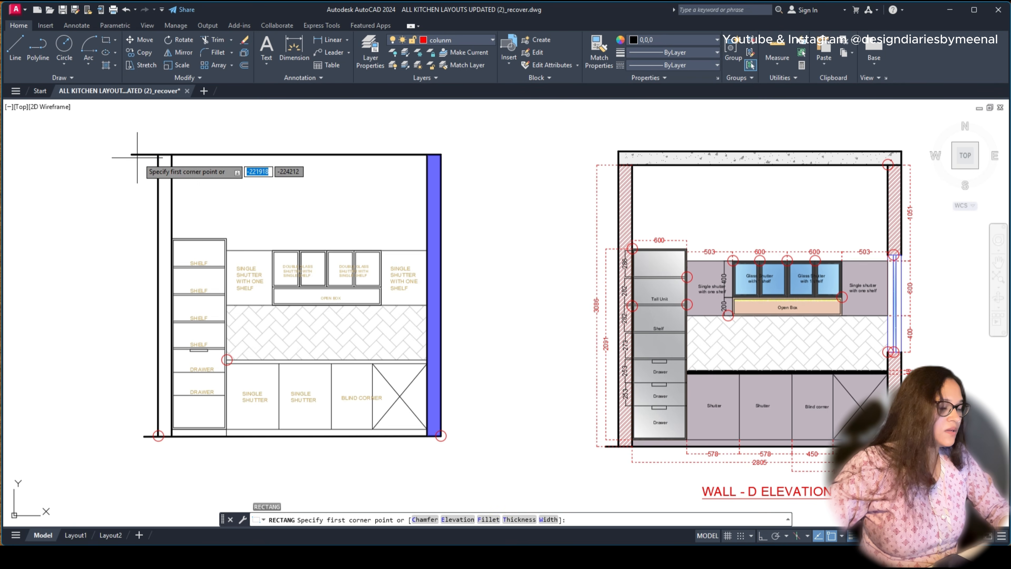
click(158, 154)
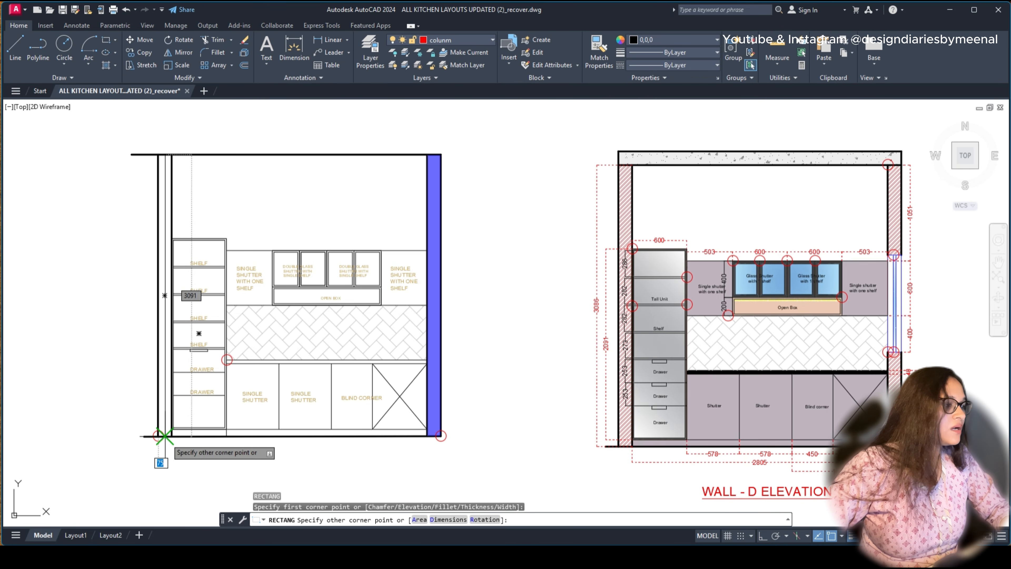
scroll(170, 443, up, 8)
scroll(187, 440, up, 5)
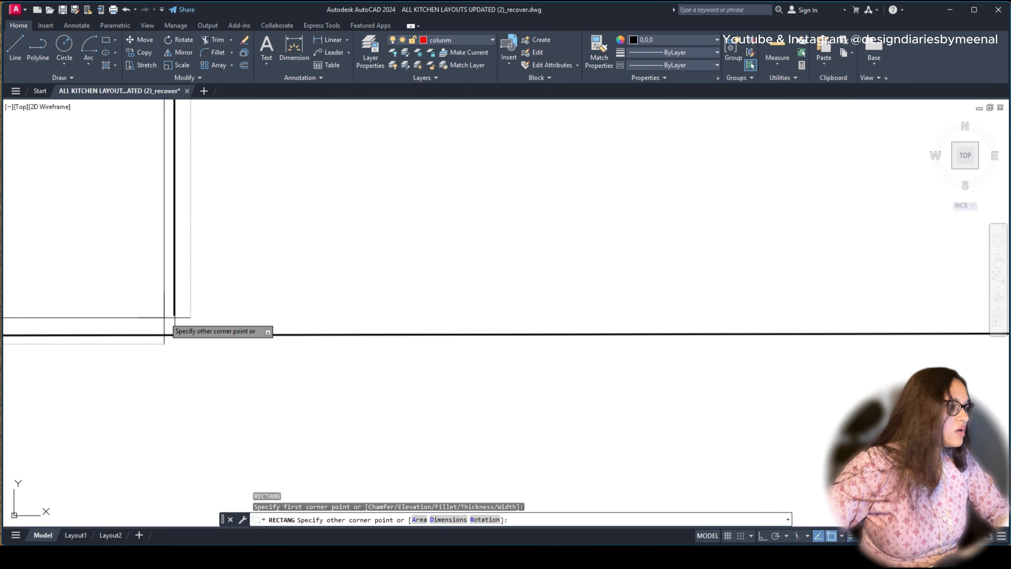
key(Escape)
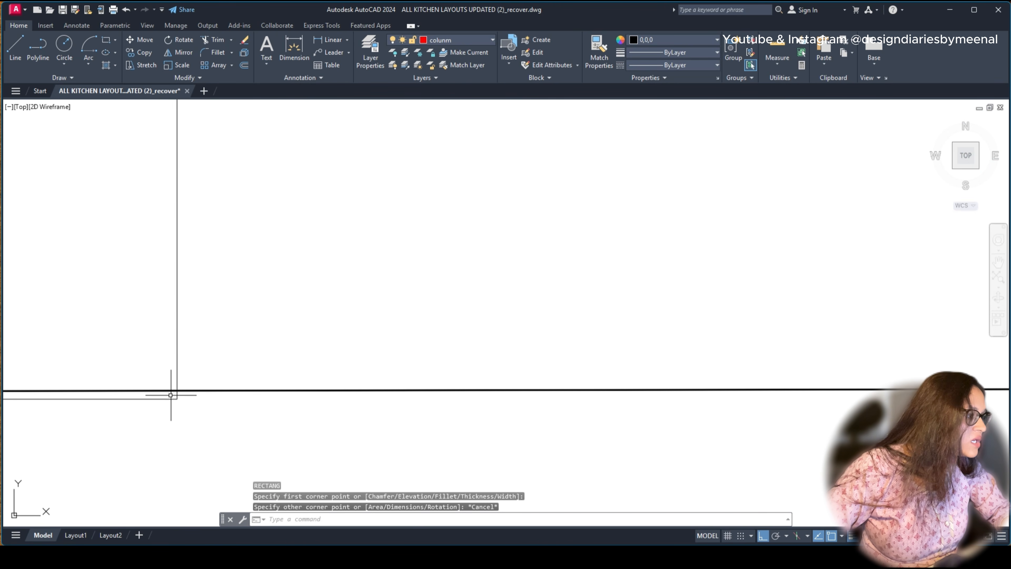
Step: Erase the rectangle drawn over the left wall section
click(163, 402)
scroll(260, 385, down, 5)
scroll(214, 390, down, 4)
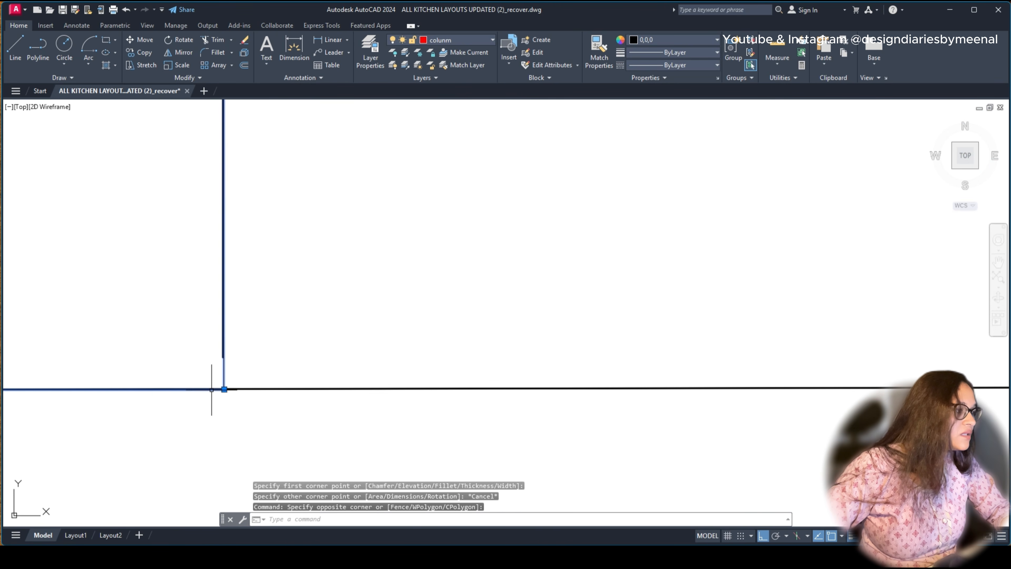
scroll(143, 397, down, 4)
middle_drag(143, 398, 309, 424)
key(Delete)
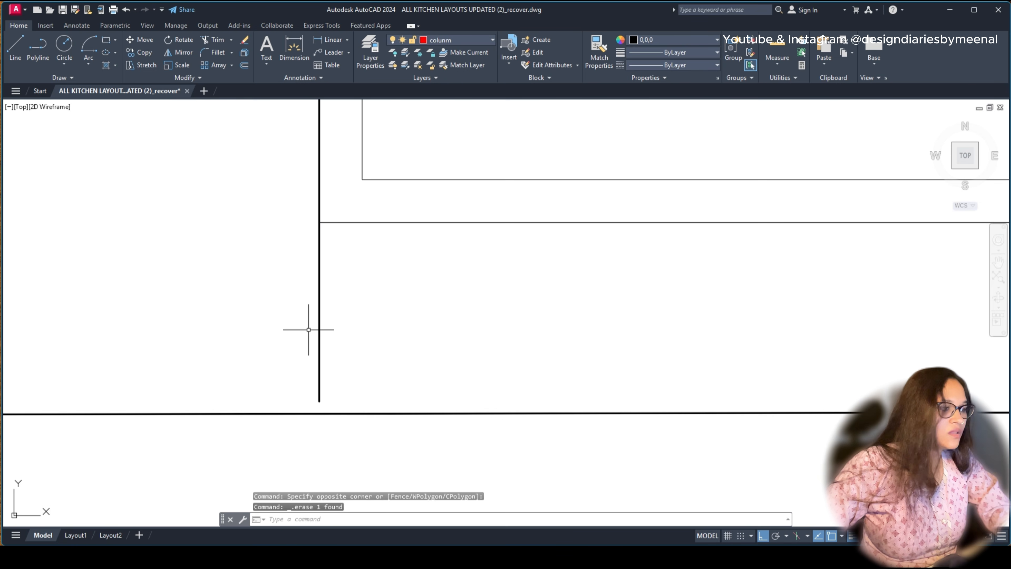
Step: Extend the inner line of the left wall section down to the floor line
text(EX)
key(Return)
scroll(351, 385, down, 3)
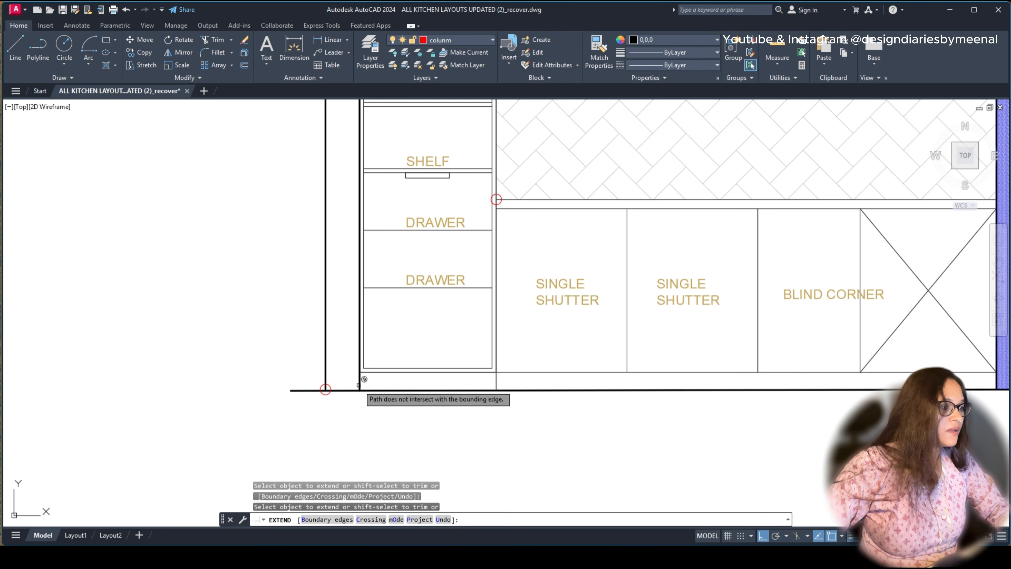
scroll(317, 391, up, 4)
key(Escape)
Step: Stretch the lower end of the left wall section's outer line down to the floor line
scroll(350, 366, up, 5)
text(EX)
key(Return)
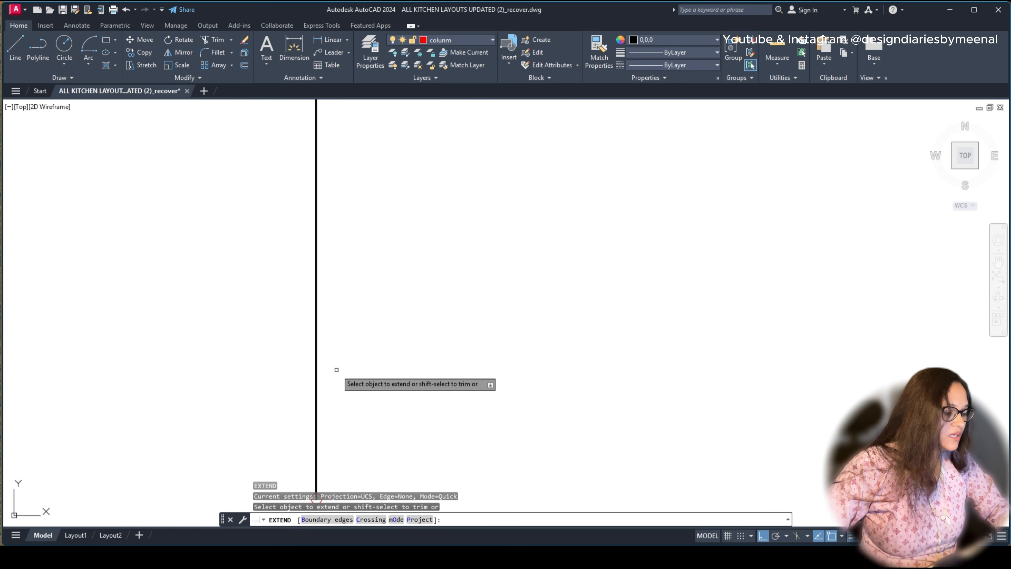
scroll(316, 380, down, 3)
key(Escape)
click(320, 381)
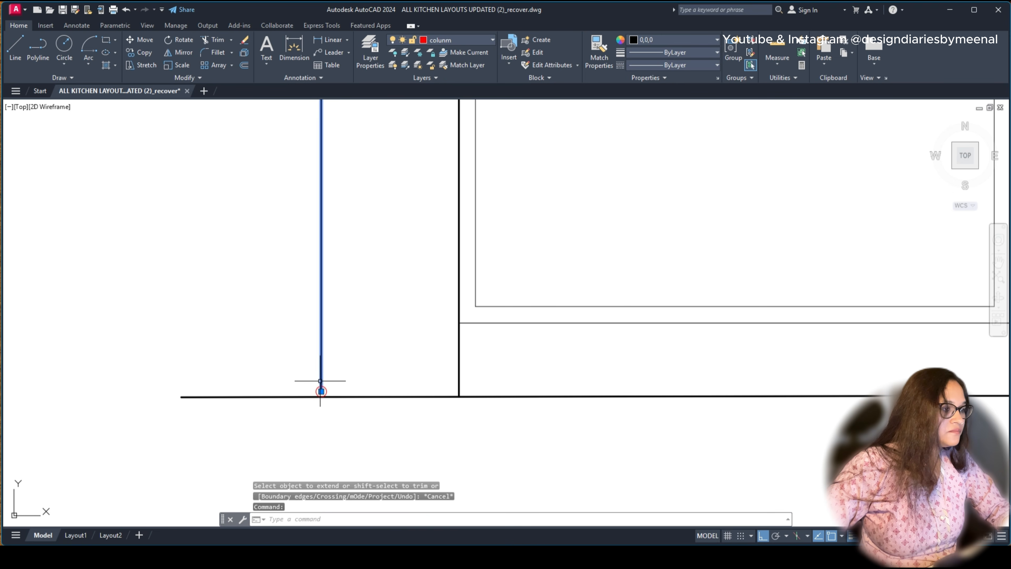
click(322, 391)
key(Escape)
scroll(304, 343, down, 5)
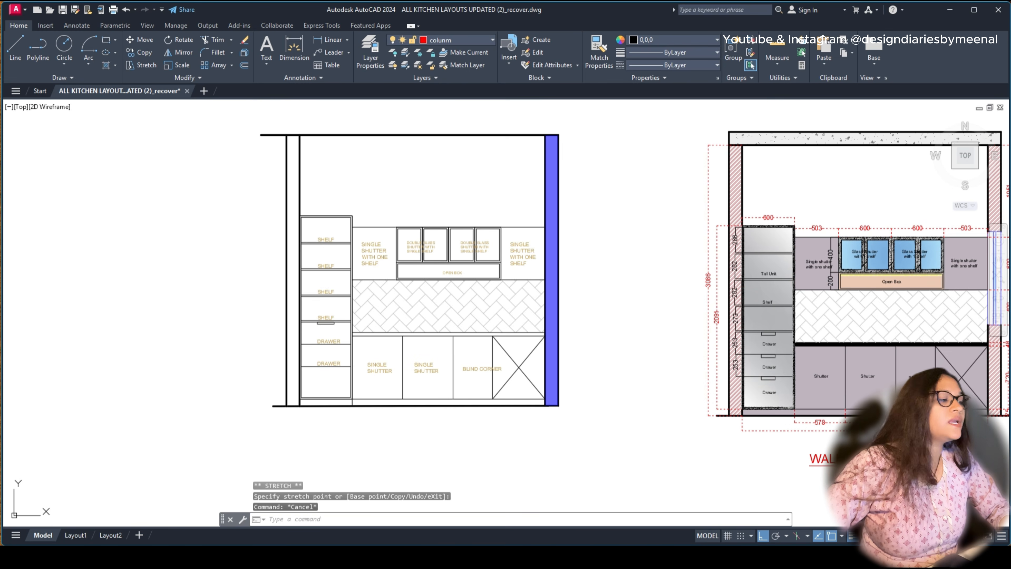
Step: Hatch the left wall section in blue and erase the hatches from both wall sections
click(293, 331)
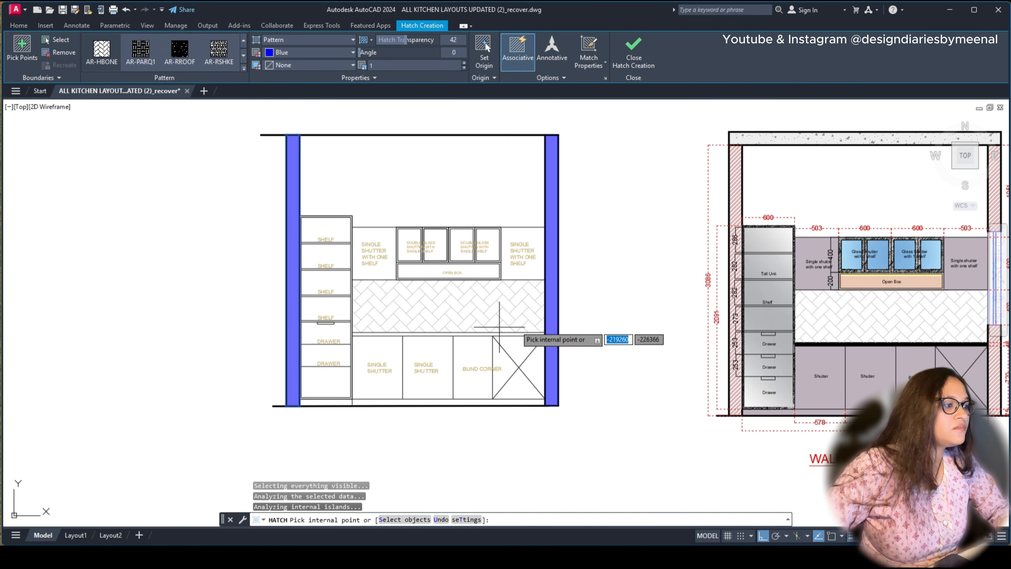
key(Escape)
click(556, 315)
key(Delete)
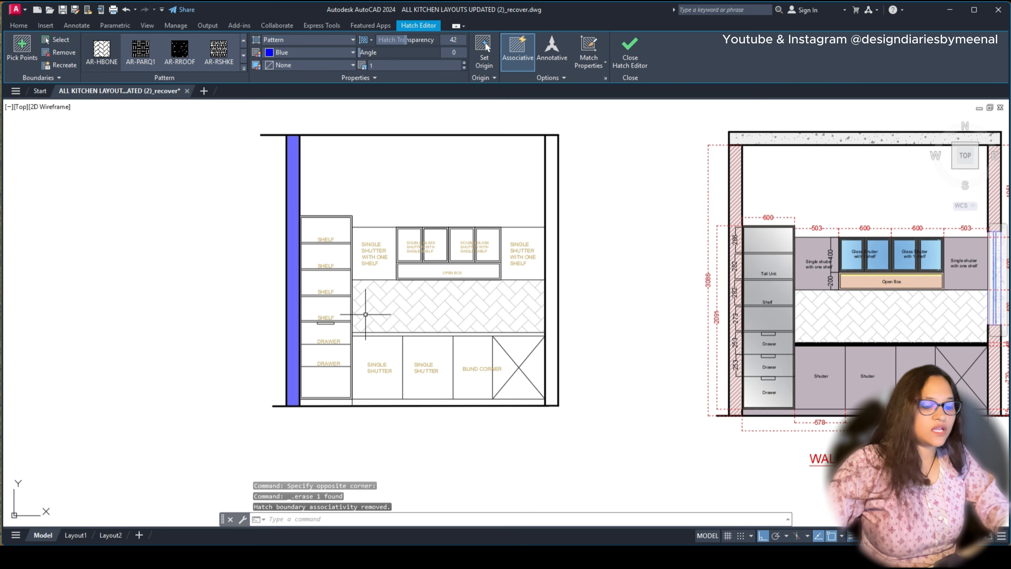
click(290, 310)
key(Delete)
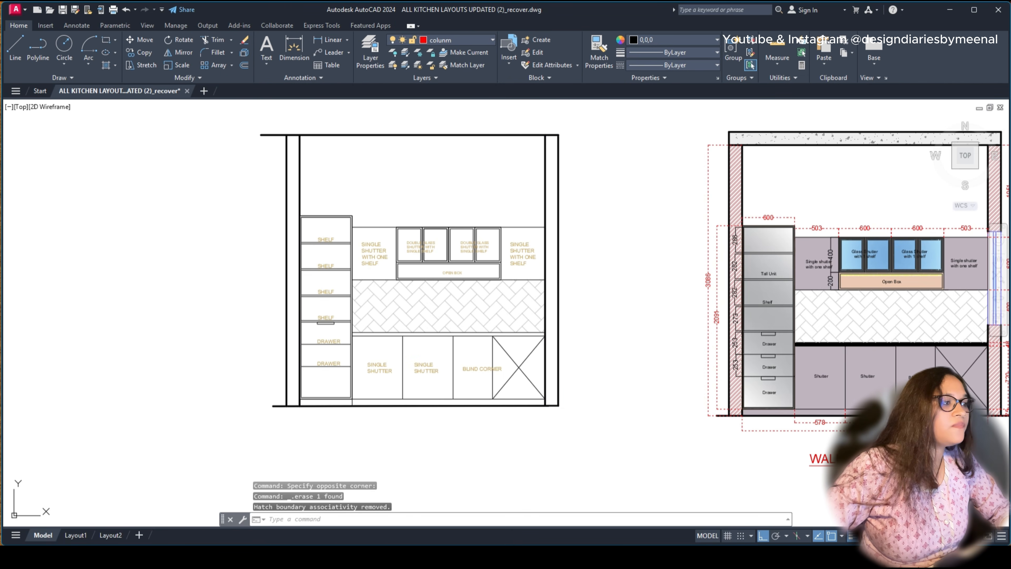
Step: Hatch the left and right wall sections of the Wall D elevation together with the blue AR-PARQ1 pattern
click(106, 65)
click(291, 303)
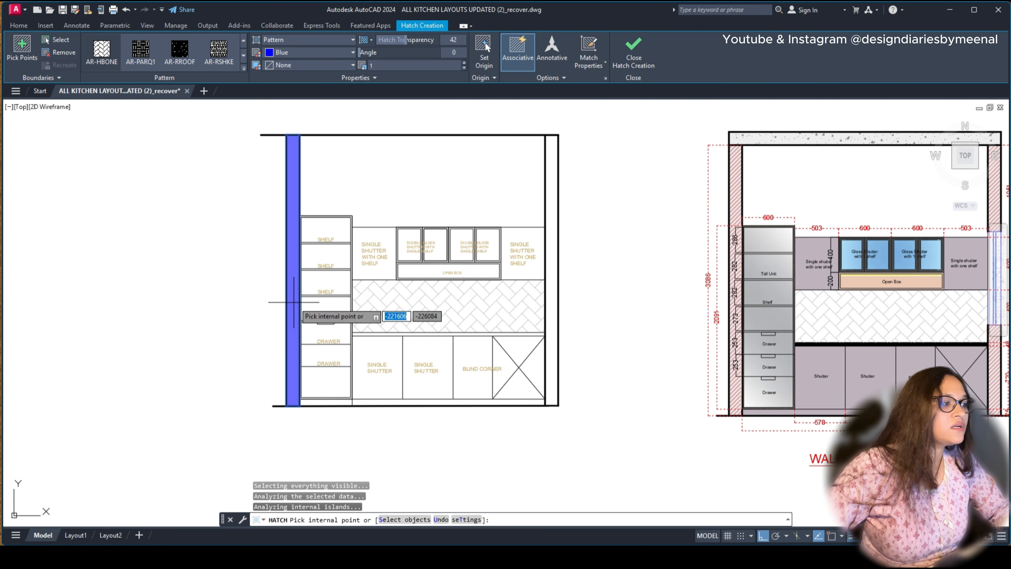
click(552, 283)
middle_drag(600, 316, 405, 340)
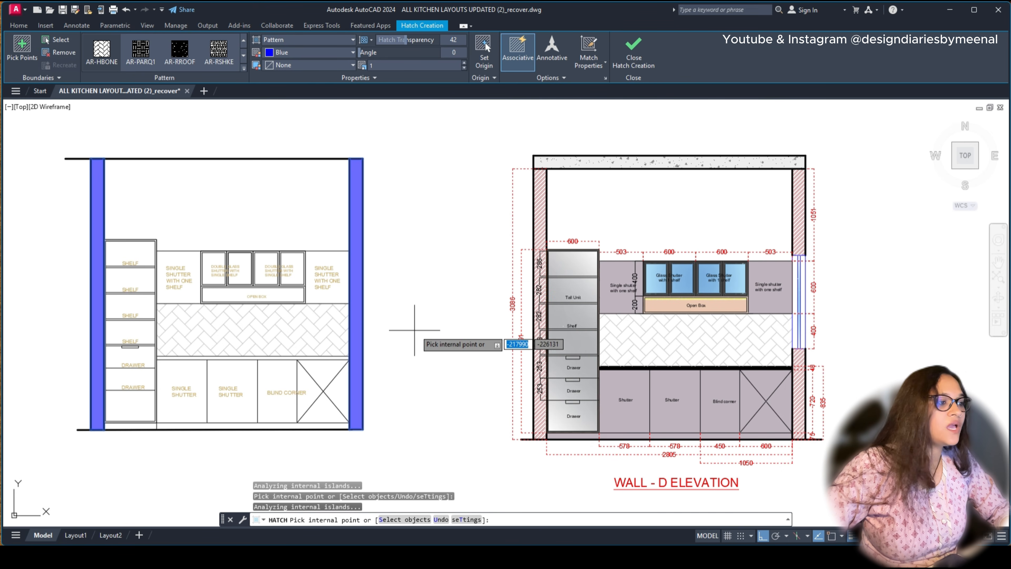
middle_drag(497, 311, 608, 315)
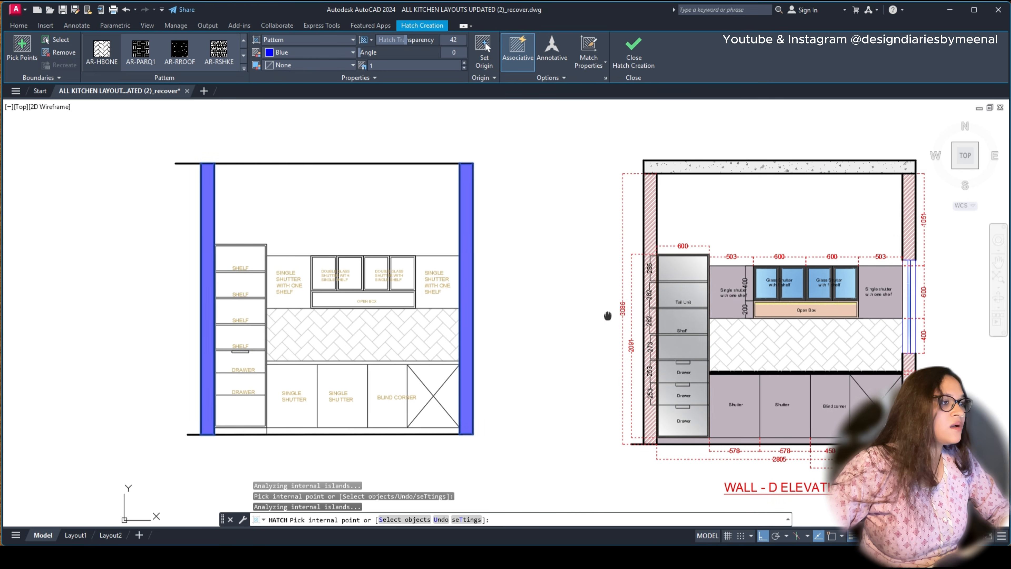
Step: Add both wall sections of the neighbouring elevation with the fridge to the same hatch
scroll(608, 316, down, 5)
scroll(438, 298, up, 10)
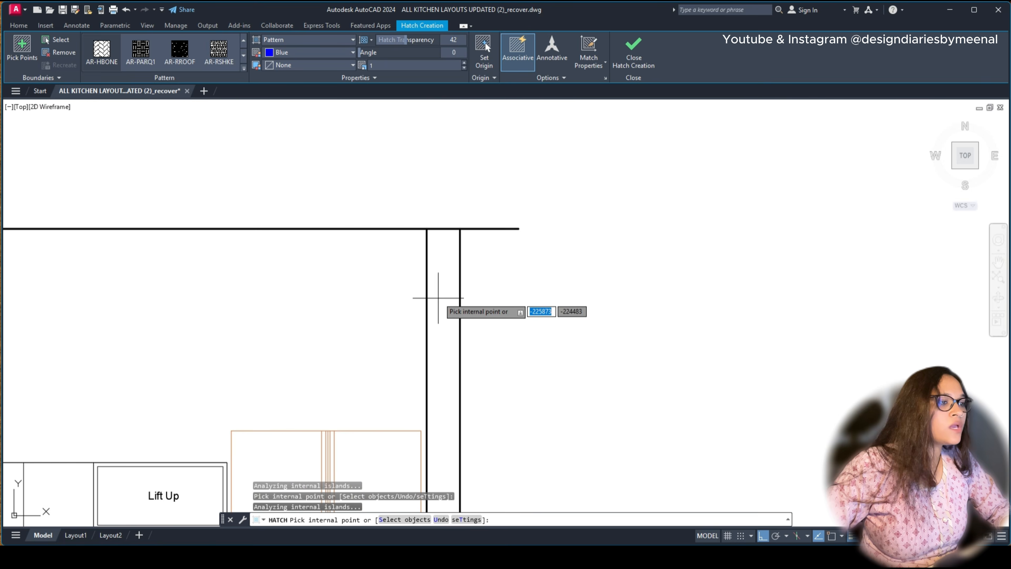
scroll(438, 298, down, 5)
scroll(492, 284, up, 6)
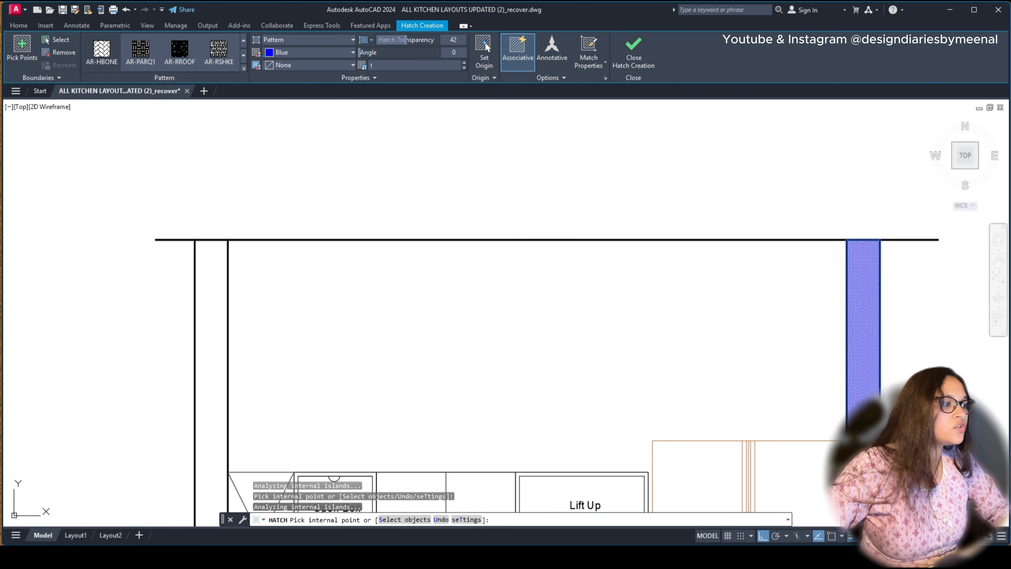
scroll(210, 294, down, 5)
key(Escape)
scroll(449, 319, down, 3)
scroll(503, 320, up, 4)
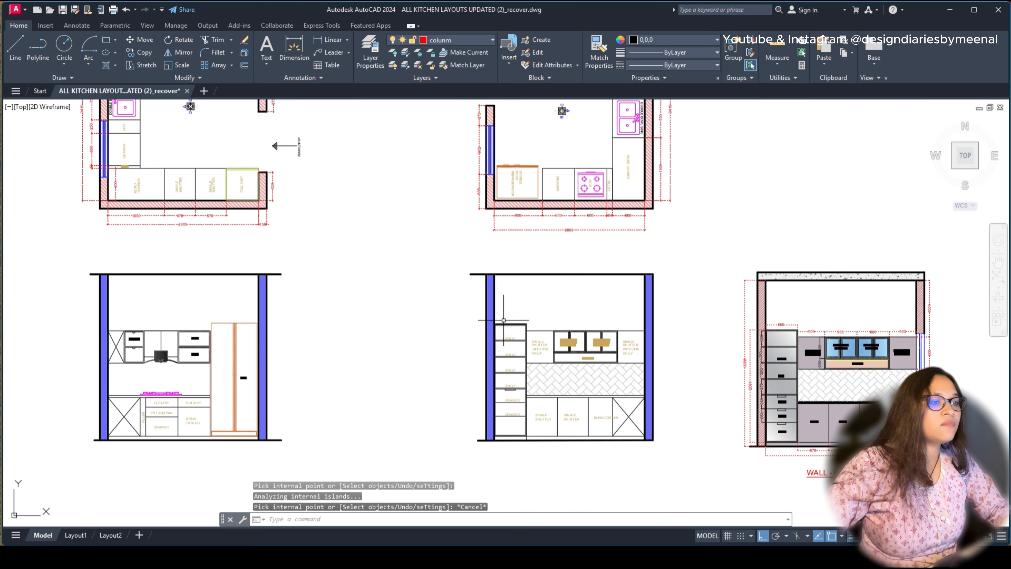
Step: Copy the hatched Wall D elevation horizontally past the reference elevation and undo the copy
scroll(504, 320, down, 4)
drag(537, 267, 444, 365)
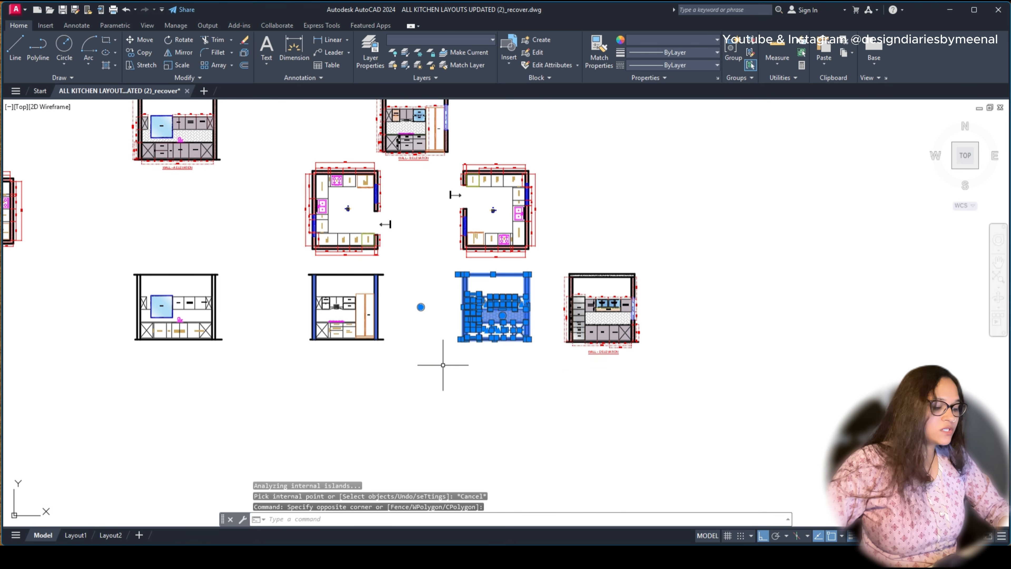
text(co)
key(space)
click(477, 375)
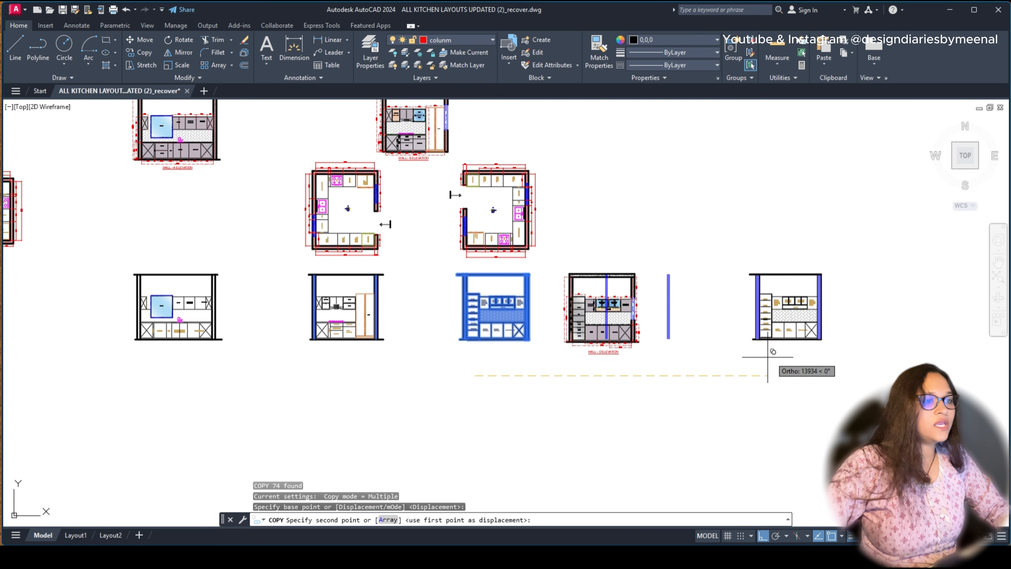
click(843, 350)
key(Escape)
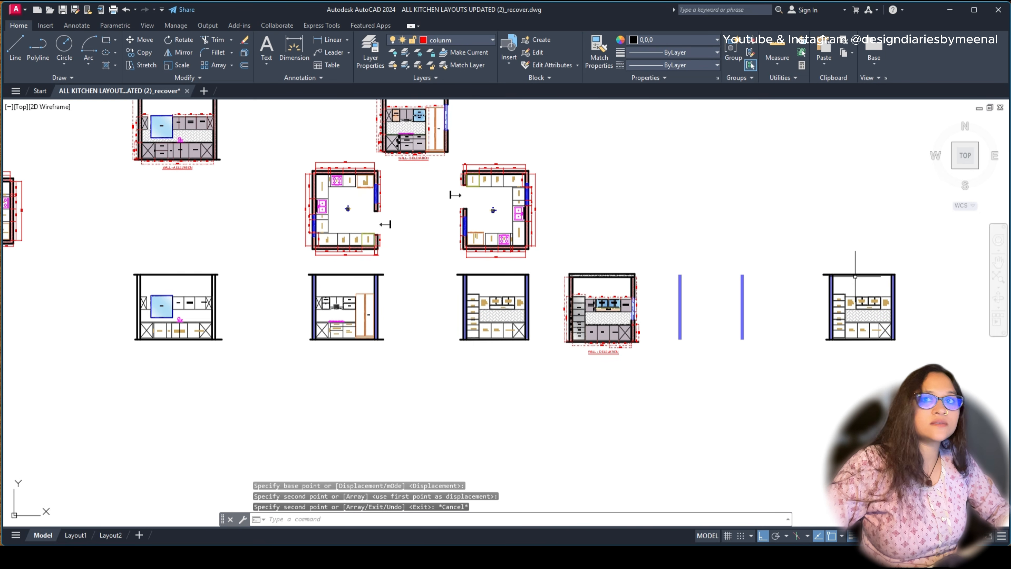
key(ctrl+z)
Step: Erase the combined blue hatch from the wall sections of both elevations
scroll(369, 281, up, 4)
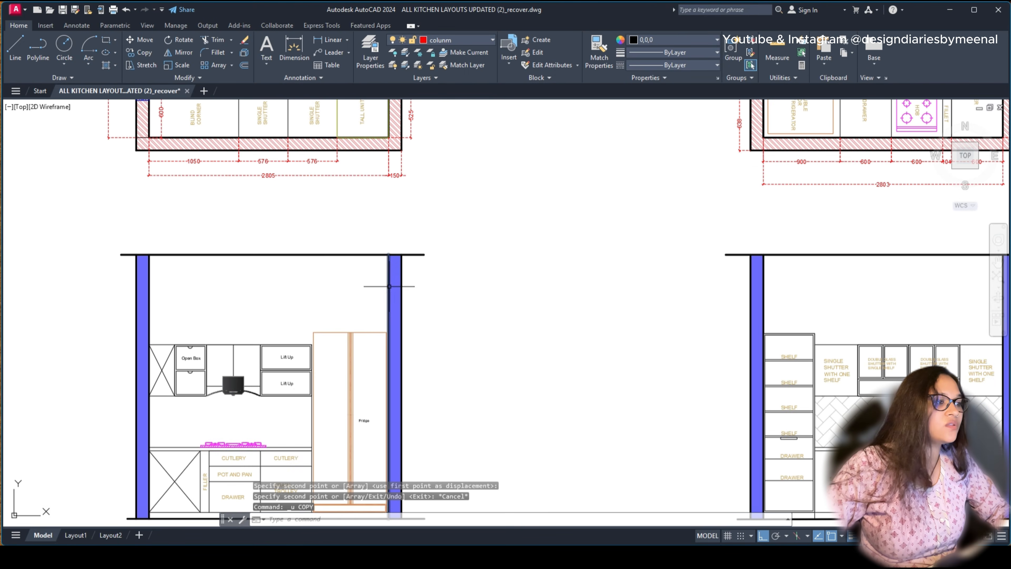
click(397, 288)
click(397, 288)
key(Delete)
scroll(226, 319, down, 2)
scroll(226, 319, down, 1)
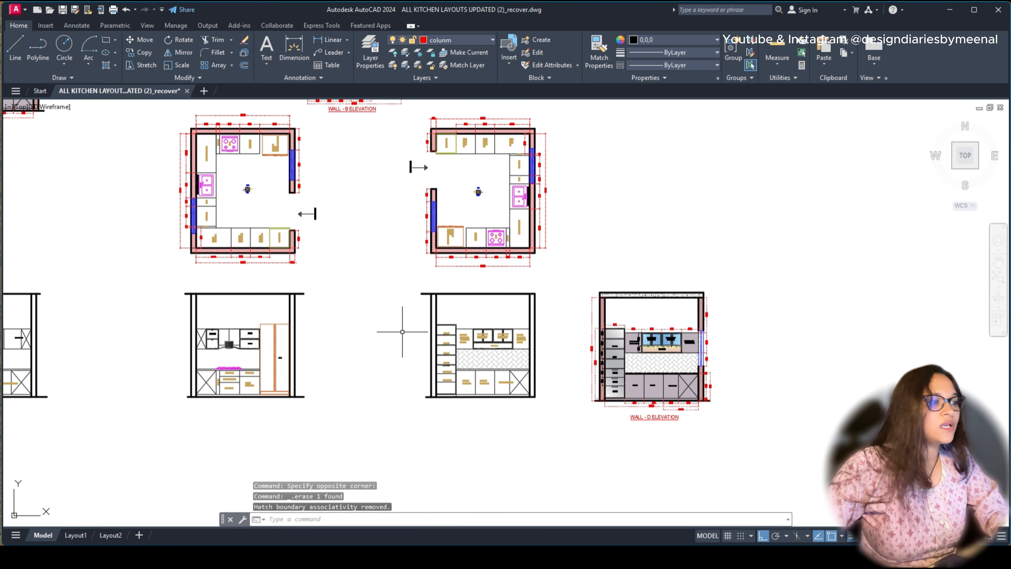
Step: Extend the ceiling line of the elevation beside Wall D about 210 mm beyond its right wall
scroll(284, 315, up, 3)
scroll(298, 298, down, 2)
scroll(549, 300, down, 1)
middle_drag(520, 292, 372, 284)
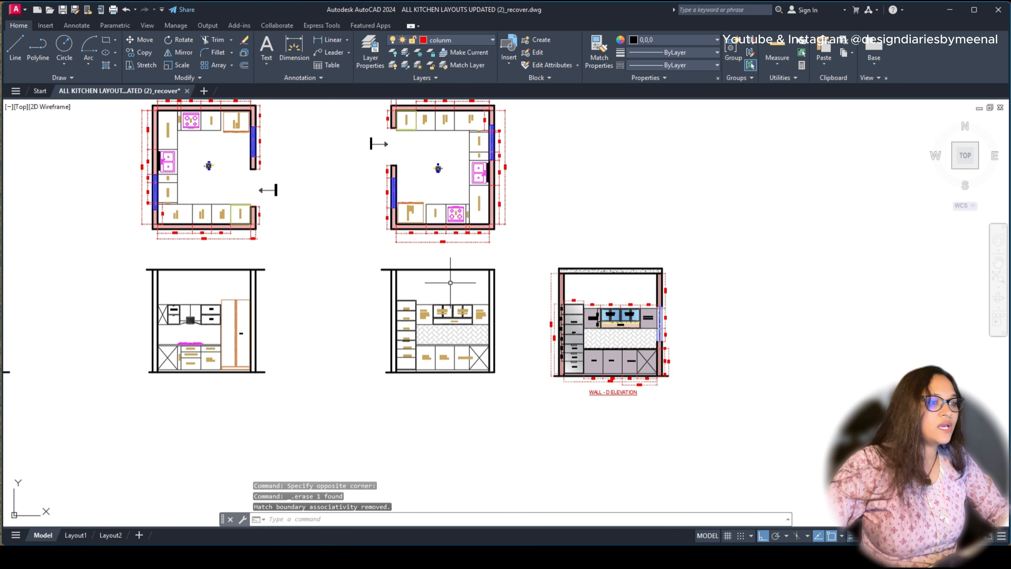
scroll(456, 283, up, 4)
click(452, 266)
click(428, 235)
click(554, 248)
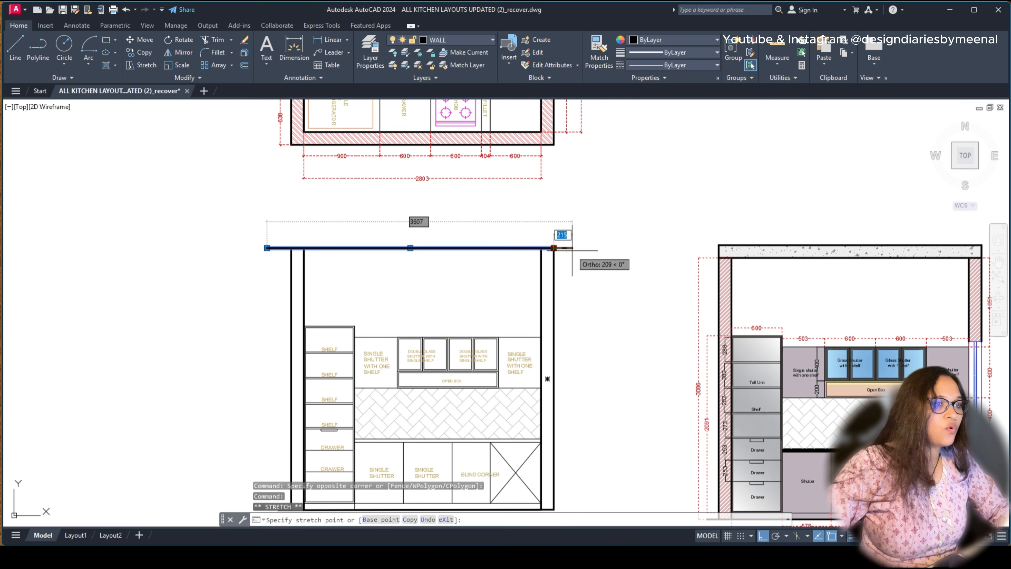
key(Escape)
middle_drag(555, 248, 493, 154)
Step: Stretch the floor line of the same elevation about 235 mm past the right wall
click(485, 414)
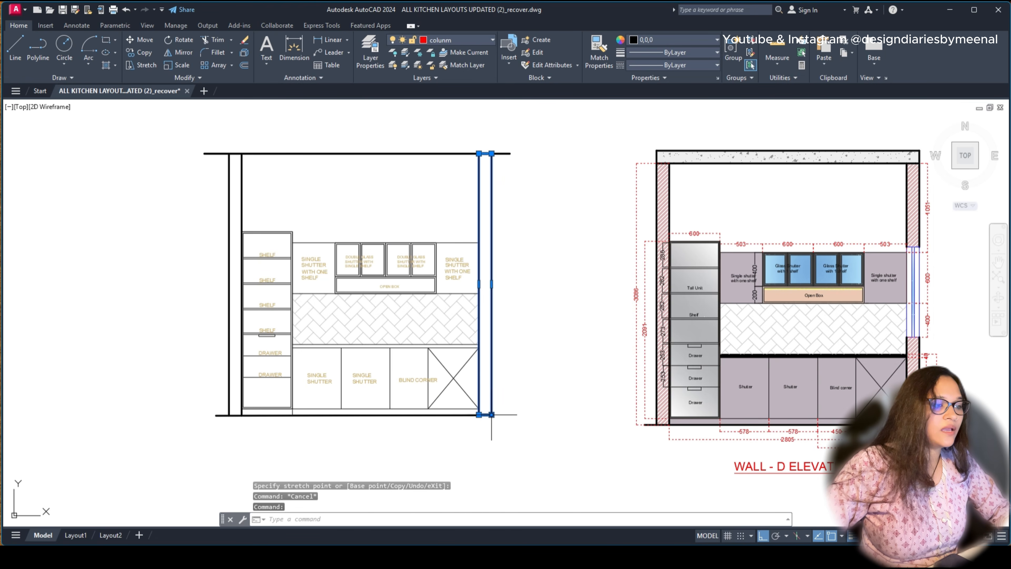
key(Escape)
click(438, 415)
click(492, 414)
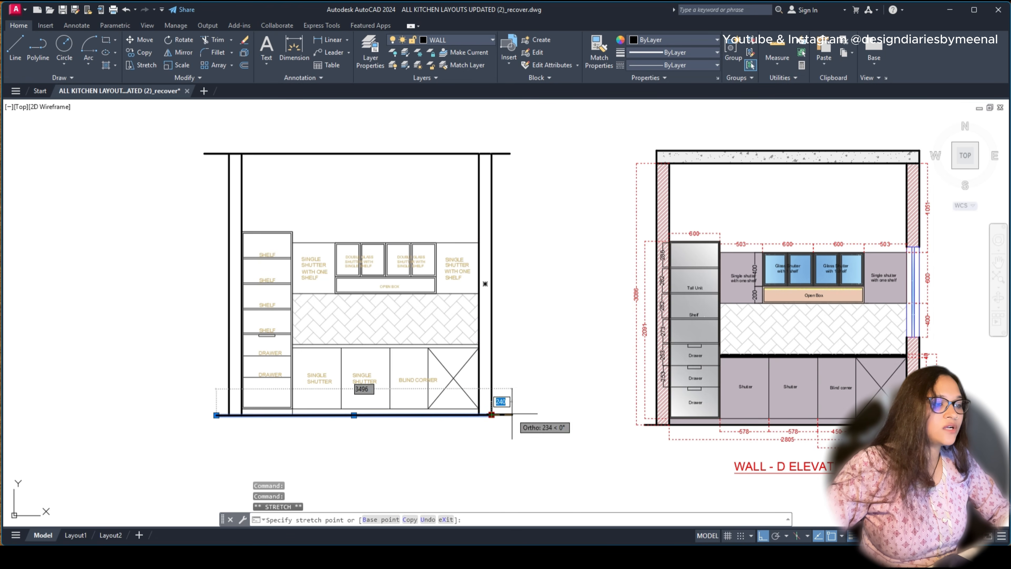
click(512, 415)
key(Escape)
Step: Hatch both wall sections of the shelf-and-drawer elevation with the current blue pattern
text(JH)
key(Return)
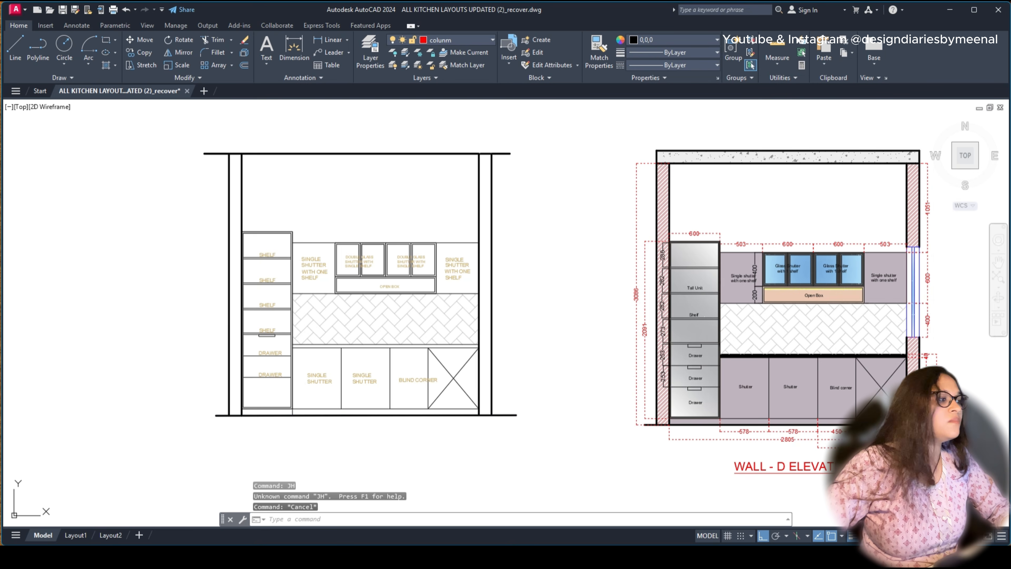
text(h)
key(Return)
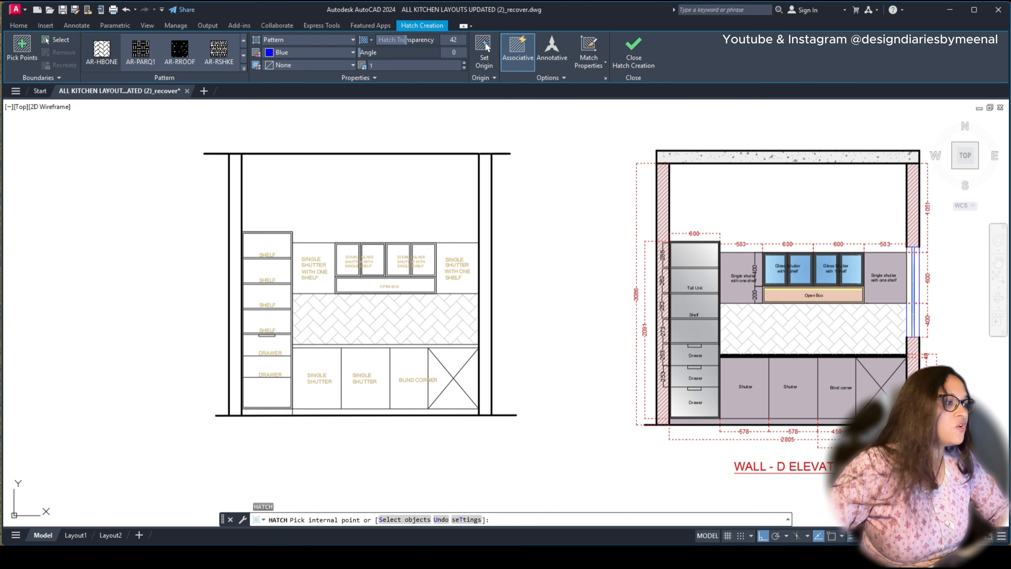
click(235, 247)
click(484, 241)
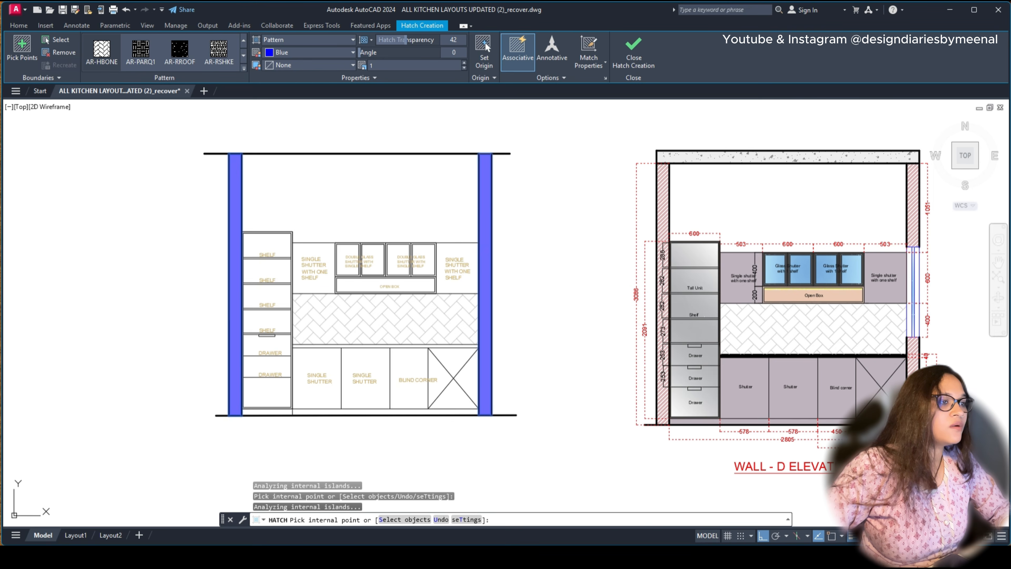
key(Escape)
Step: Match the new wall hatch to the red diagonal wall hatch of the Wall D elevation
key(Return)
scroll(673, 219, up, 4)
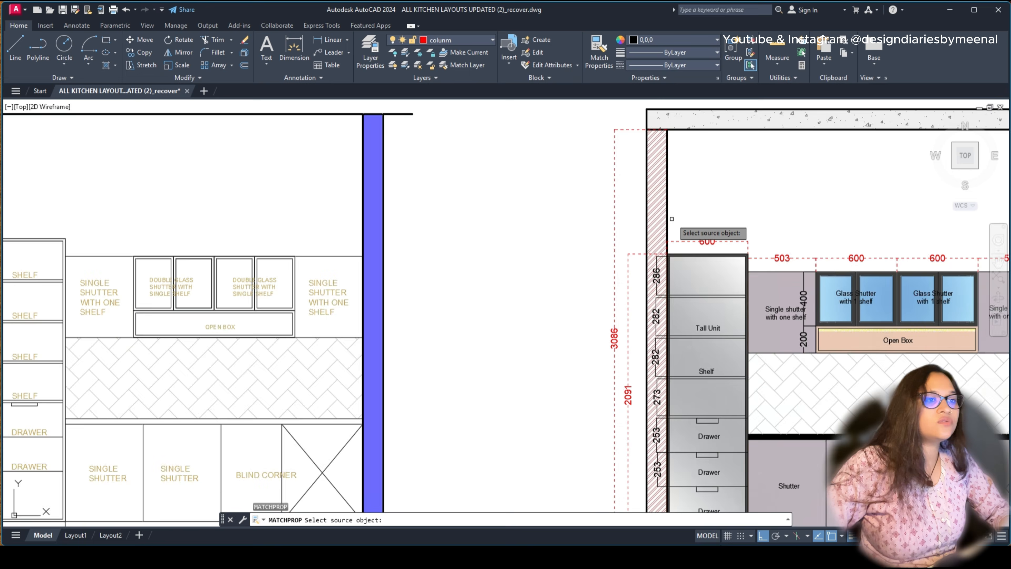
click(654, 223)
scroll(653, 223, down, 6)
scroll(534, 231, up, 5)
click(540, 233)
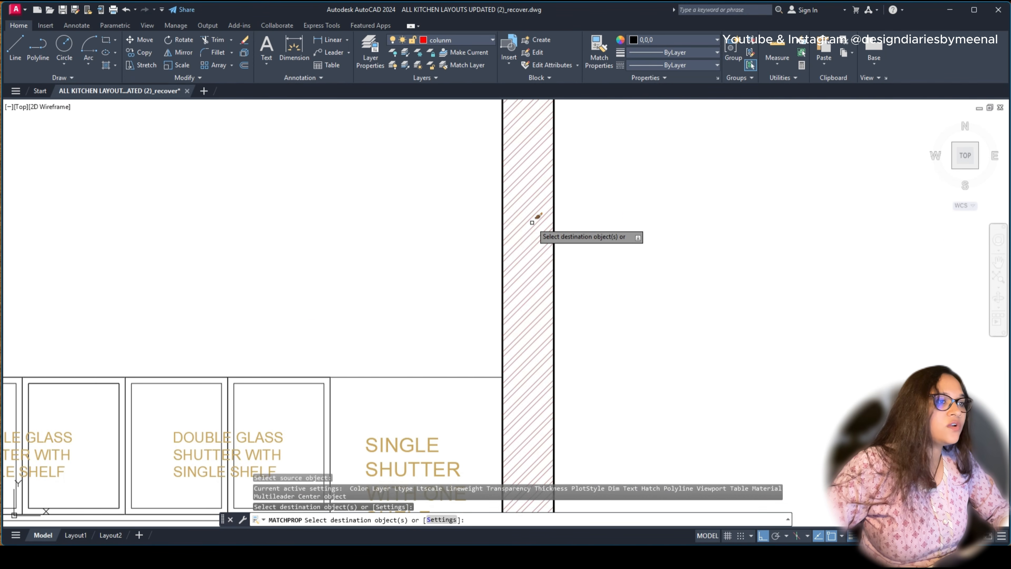
scroll(535, 219, down, 5)
scroll(464, 245, down, 5)
key(Escape)
scroll(320, 242, up, 5)
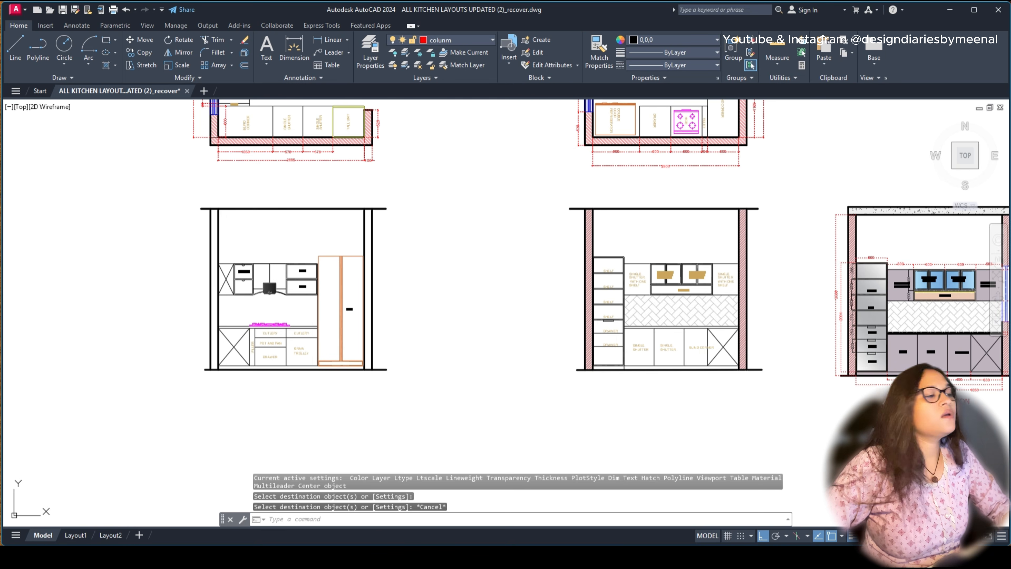
Step: Hatch both wall sections of the elevation with the fridge and chimney using the current blue pattern
text(h)
key(Return)
scroll(418, 226, up, 5)
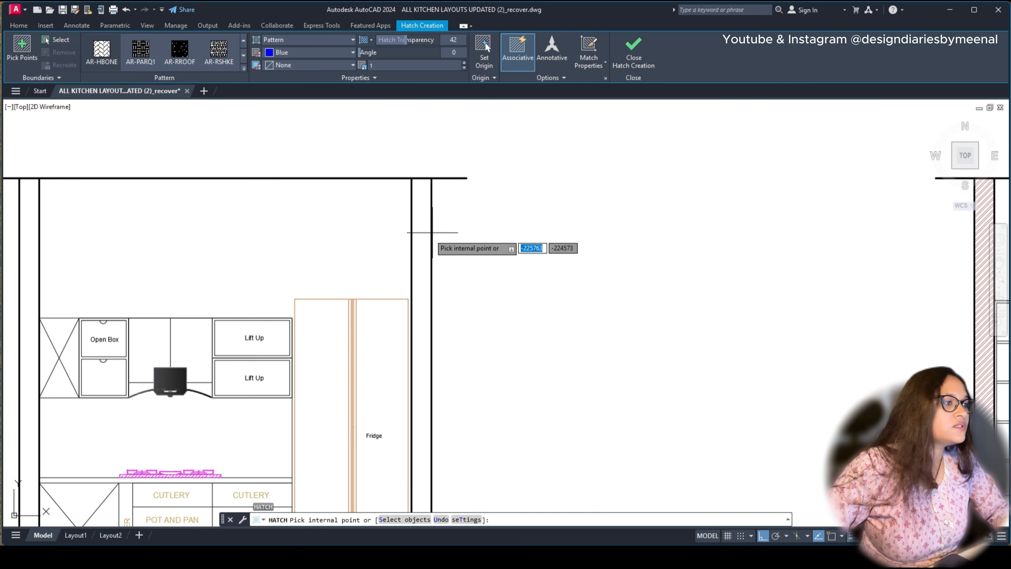
scroll(422, 226, down, 5)
scroll(451, 227, up, 5)
click(478, 223)
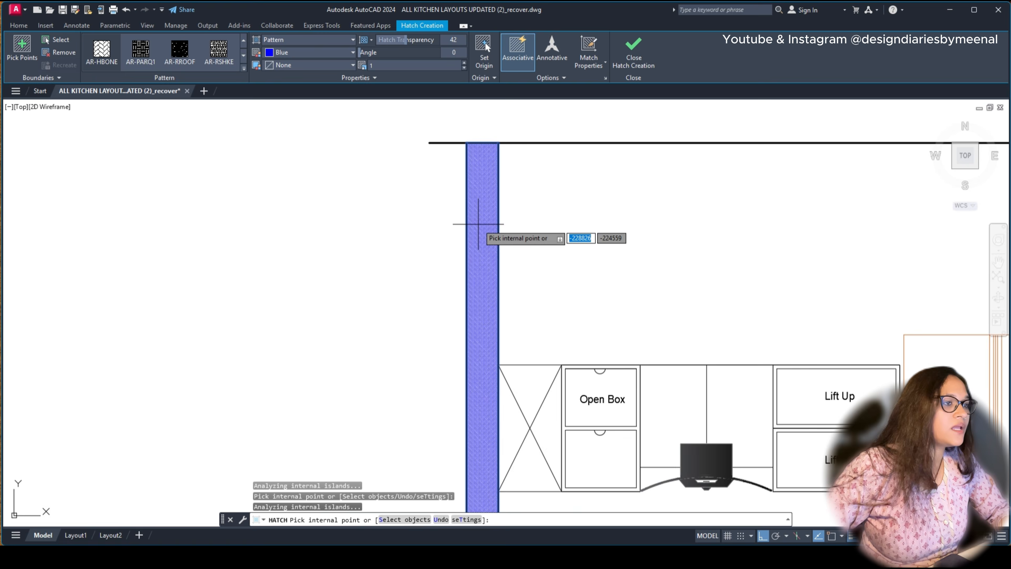
scroll(479, 227, down, 5)
key(Return)
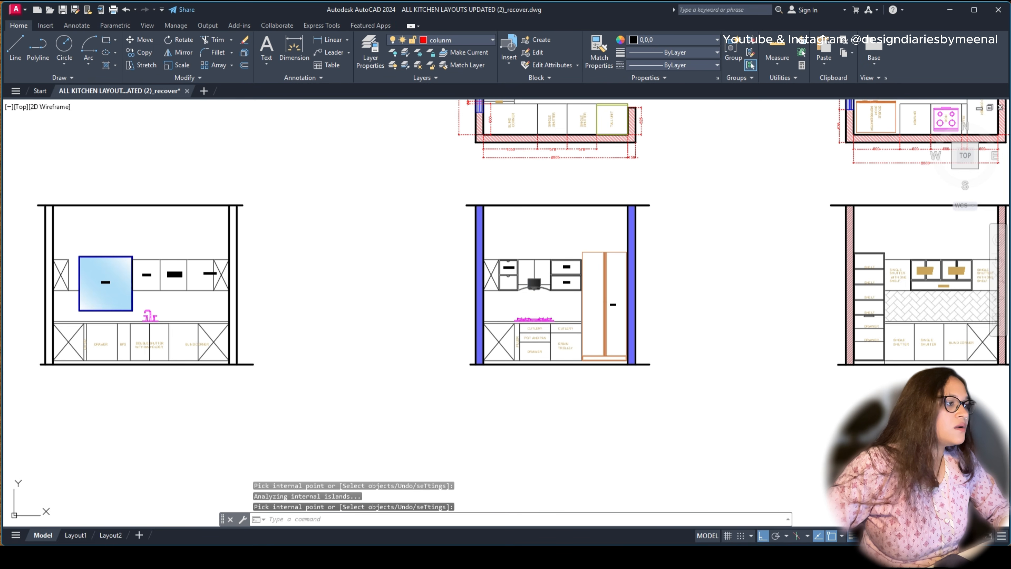
Step: Hatch both wall sections of the elevation with the window and sink using the current blue pattern
key(Return)
scroll(274, 241, up, 5)
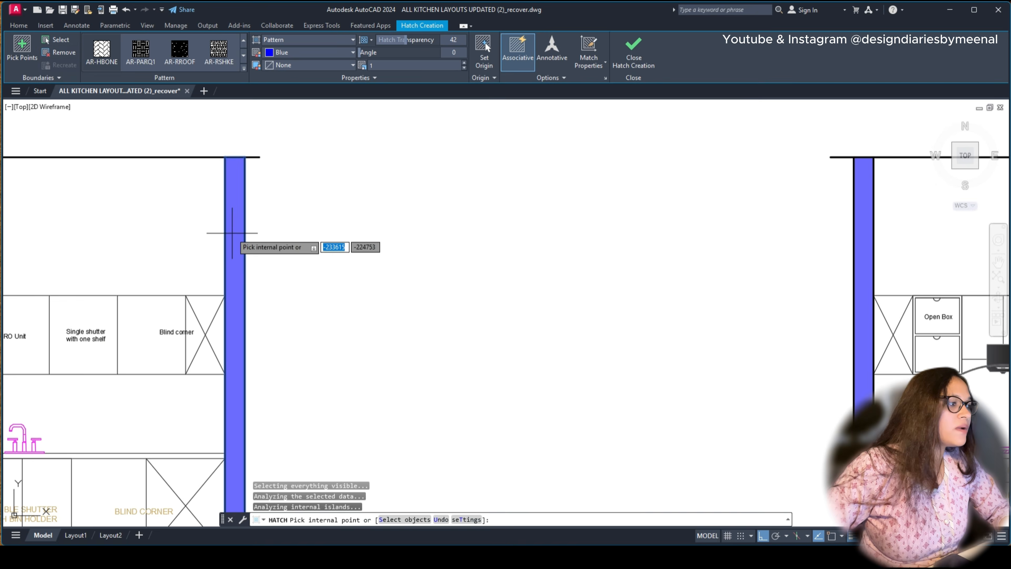
scroll(239, 247, down, 5)
scroll(270, 271, up, 4)
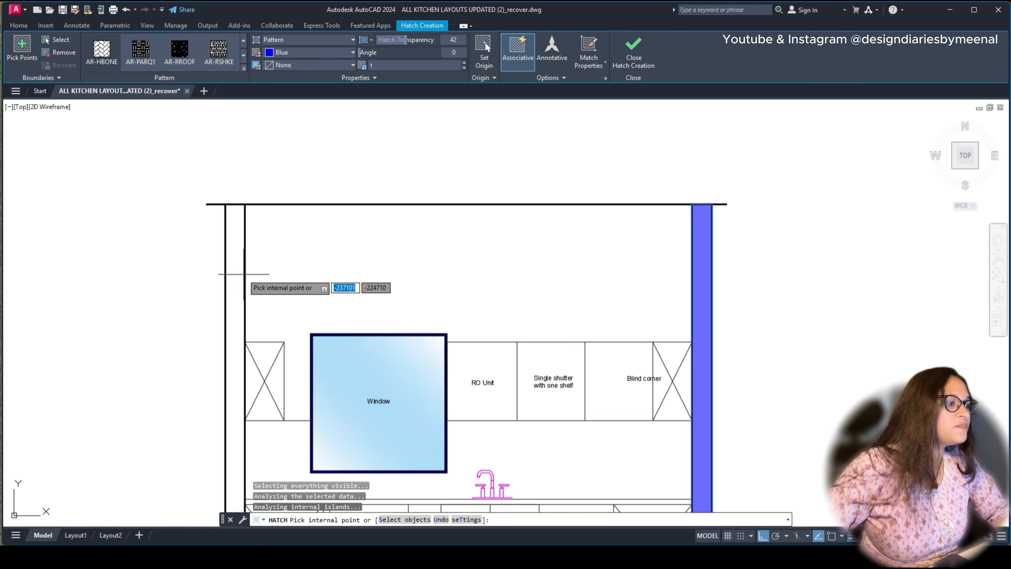
click(235, 275)
scroll(399, 275, down, 5)
middle_drag(467, 275, 157, 278)
key(Escape)
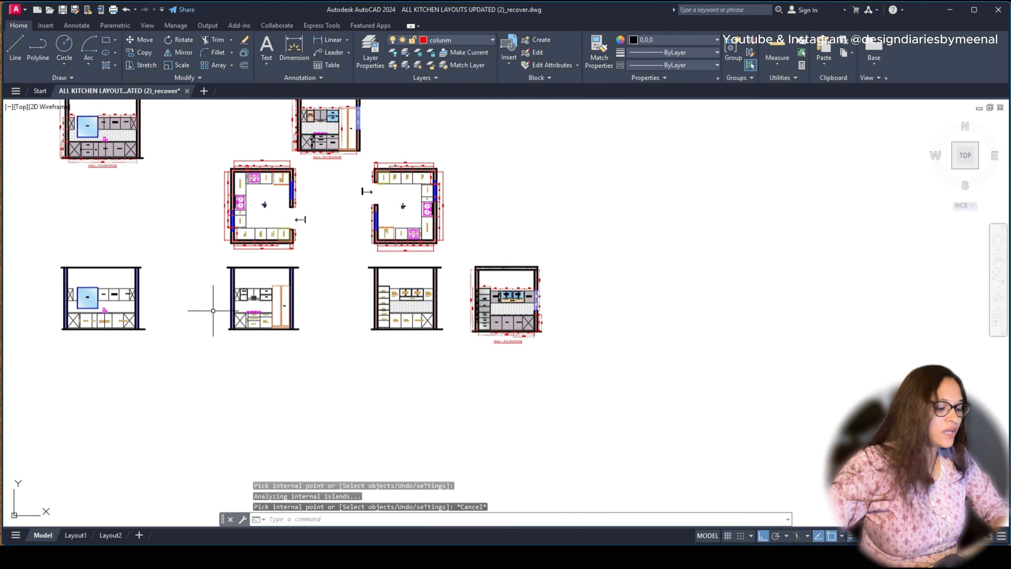
Step: Match the wall hatches of the fridge and window elevations to the red diagonal hatch of the shelf elevation
key(Return)
scroll(180, 303, up, 8)
click(605, 192)
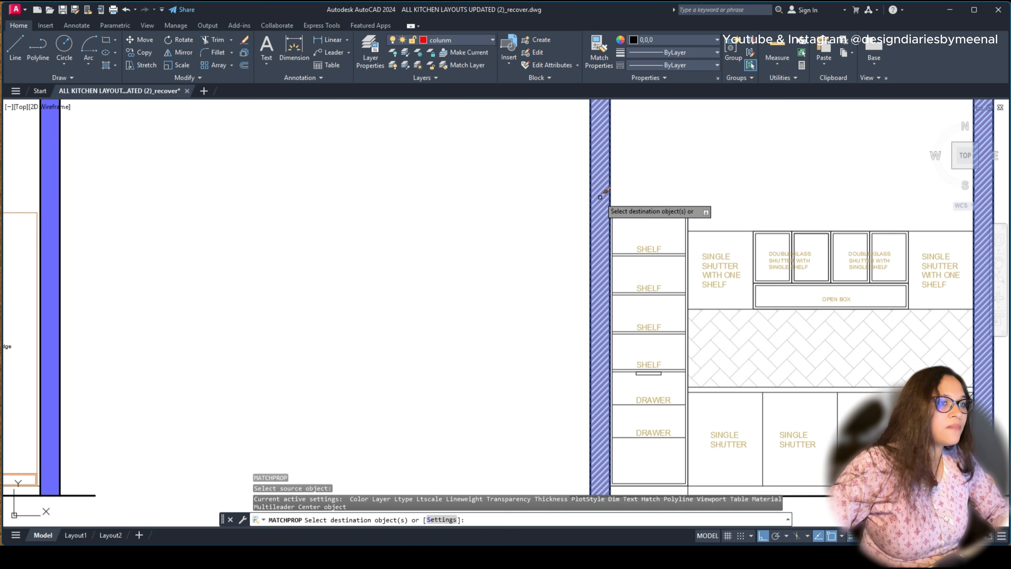
scroll(458, 209, down, 8)
scroll(462, 197, up, 8)
click(446, 201)
scroll(493, 205, down, 8)
scroll(315, 199, up, 8)
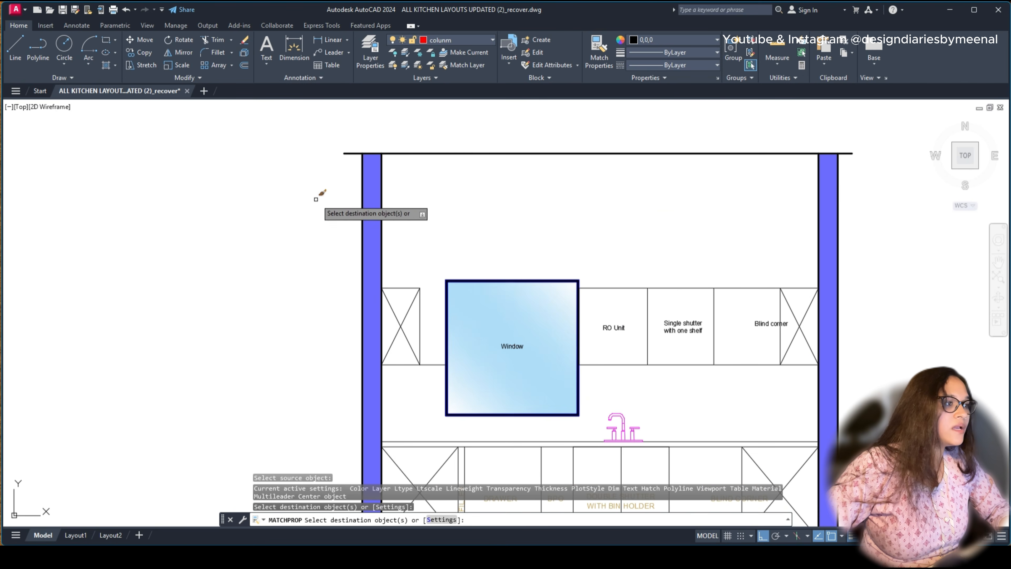
click(373, 214)
scroll(315, 216, down, 8)
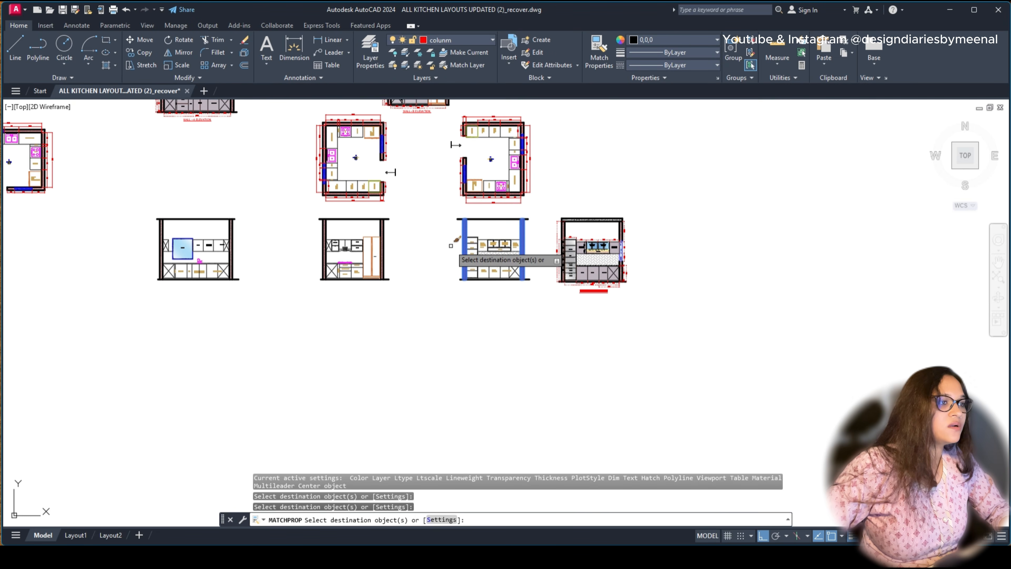
scroll(486, 237, up, 8)
key(Escape)
Step: Examine the tall unit's gradient hatch and the cabinet finishes in the Wall D elevation
middle_drag(488, 227, 301, 203)
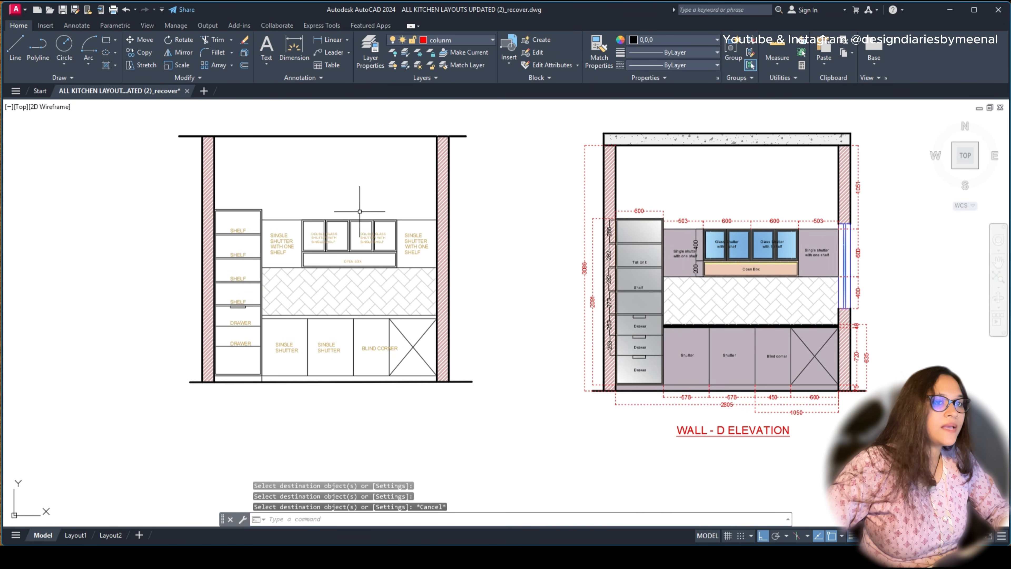
click(641, 234)
key(Escape)
scroll(640, 234, up, 2)
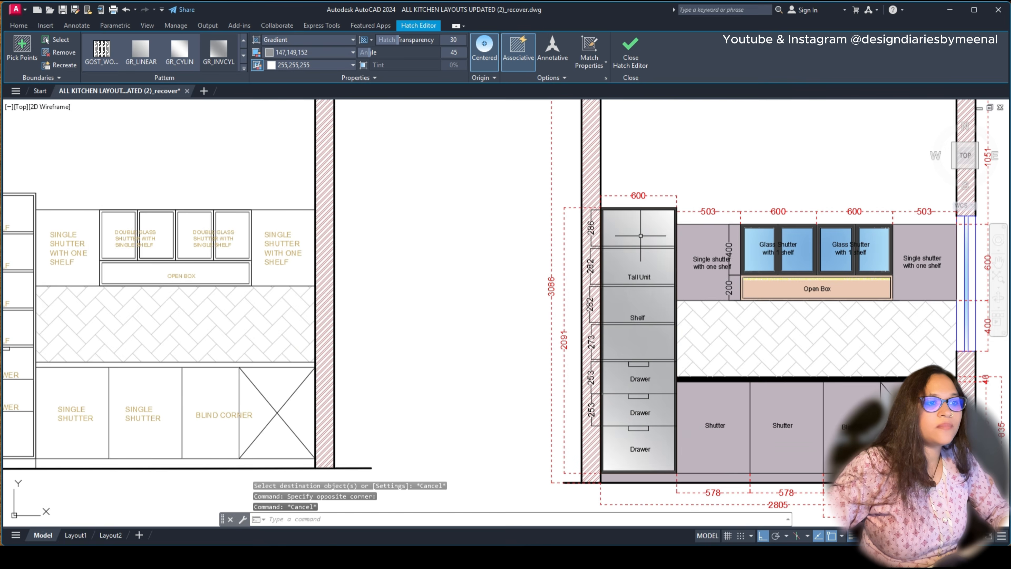
scroll(640, 235, down, 4)
scroll(382, 230, up, 4)
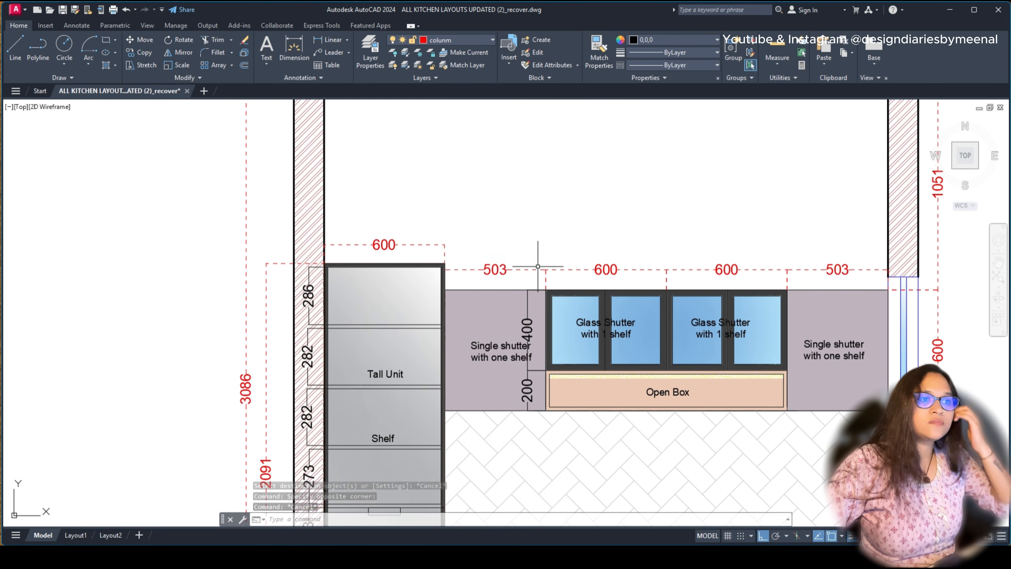
scroll(511, 264, up, 2)
scroll(536, 219, down, 3)
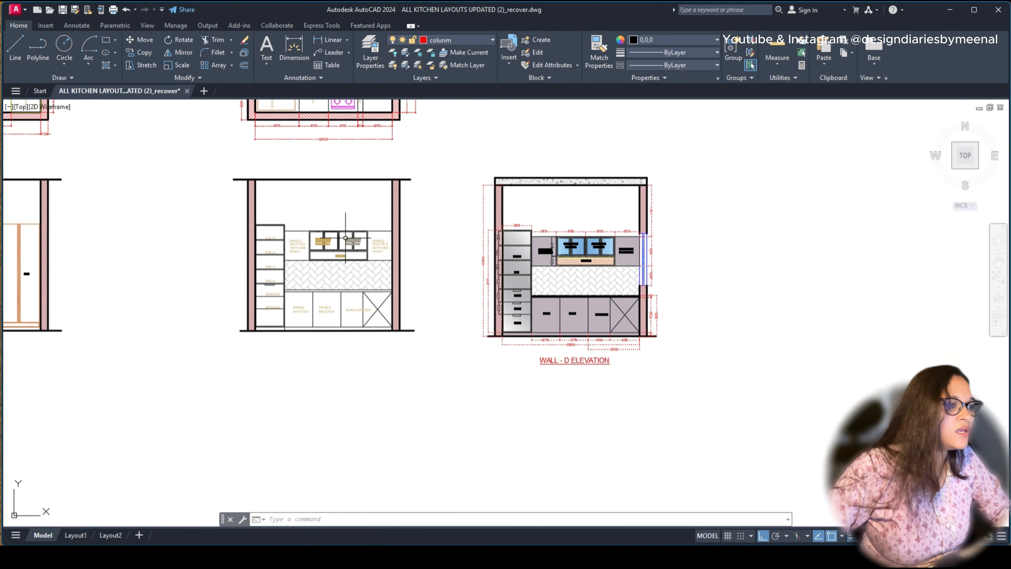
Step: Hatch the tall unit's outer frame with a solid fill in black (0,0,0)
scroll(261, 233, up, 5)
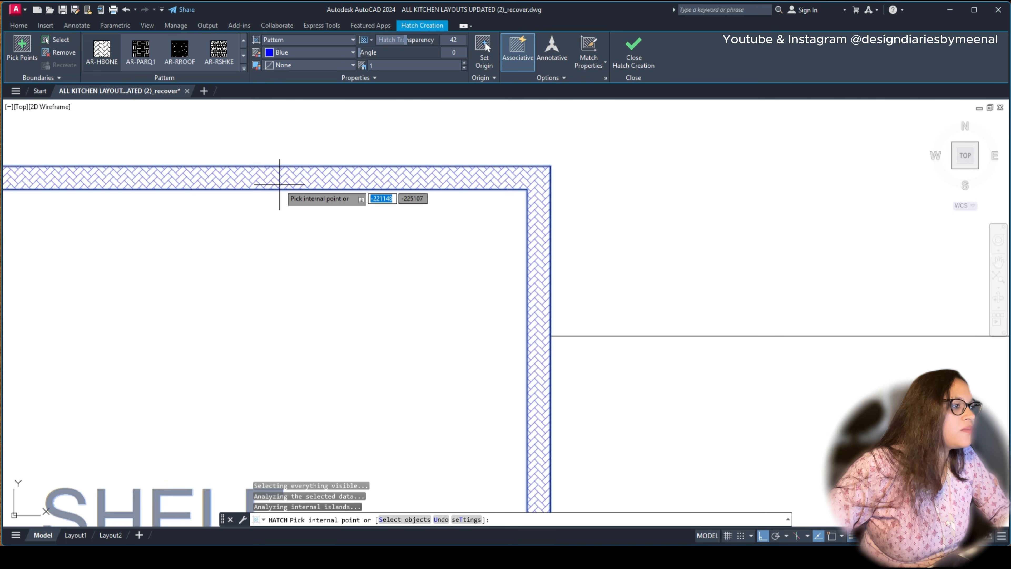
scroll(361, 193, down, 5)
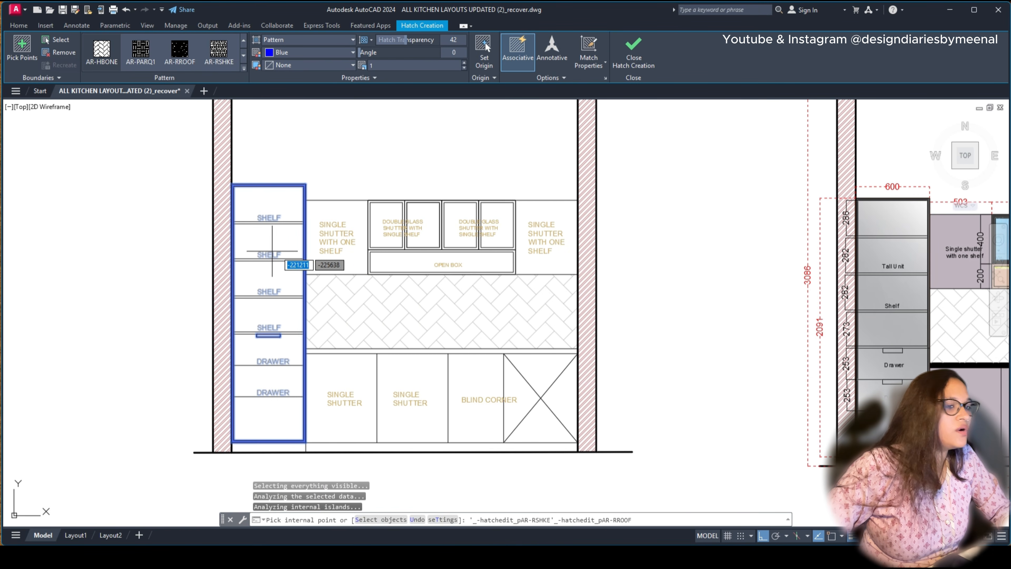
scroll(191, 61, up, 1)
click(276, 38)
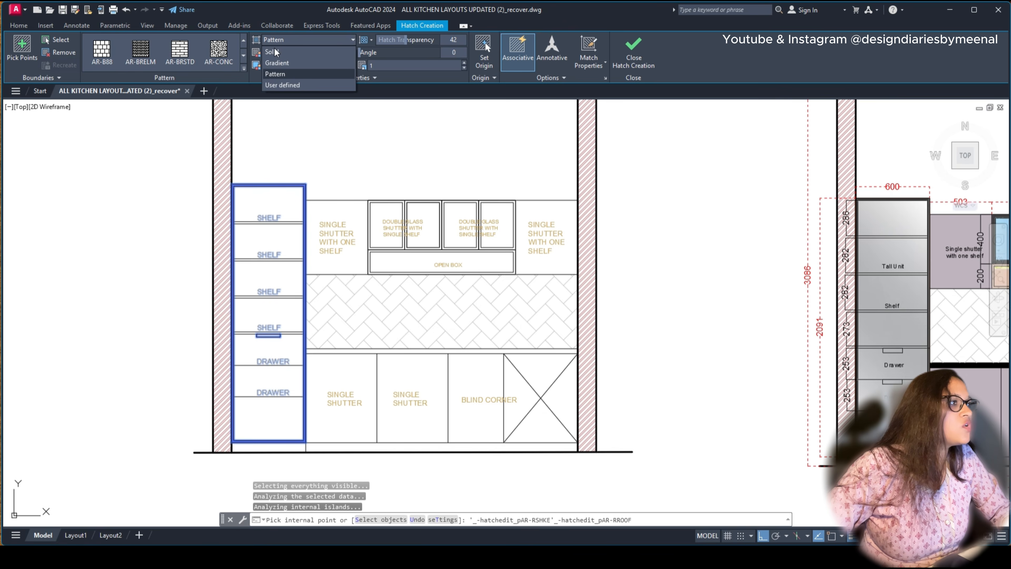
click(279, 48)
scroll(275, 169, up, 8)
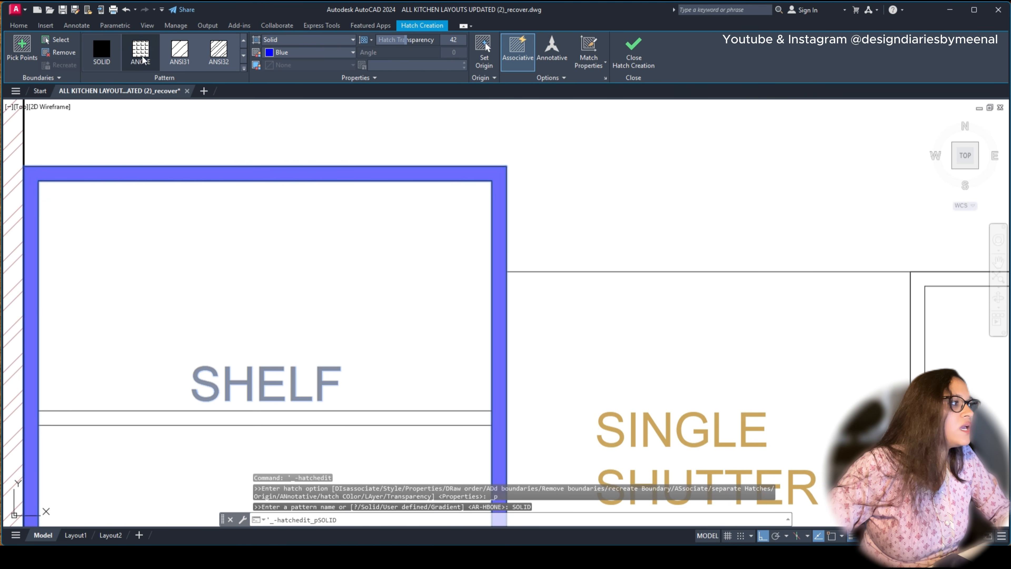
click(284, 52)
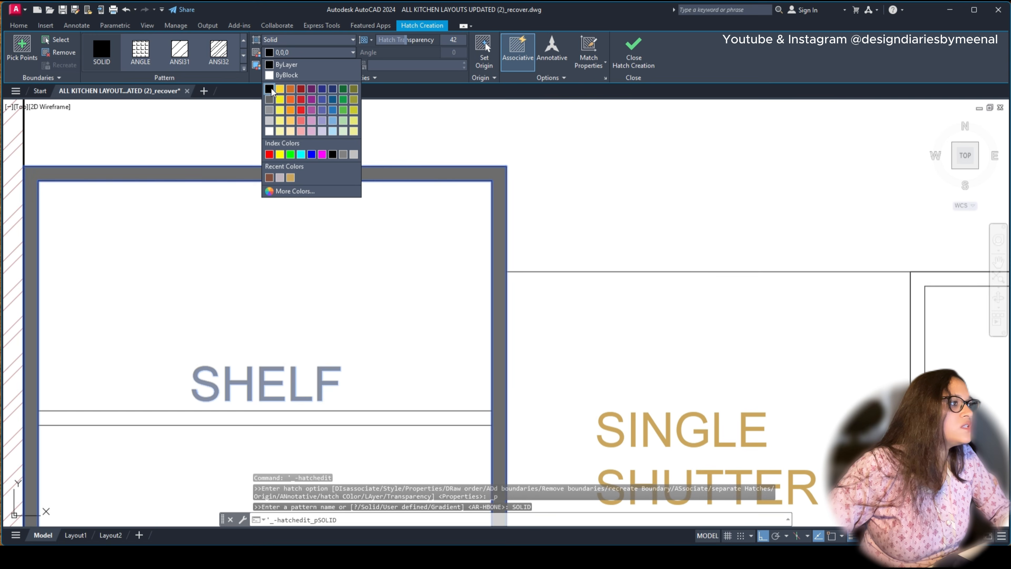
click(271, 90)
scroll(264, 132, down, 8)
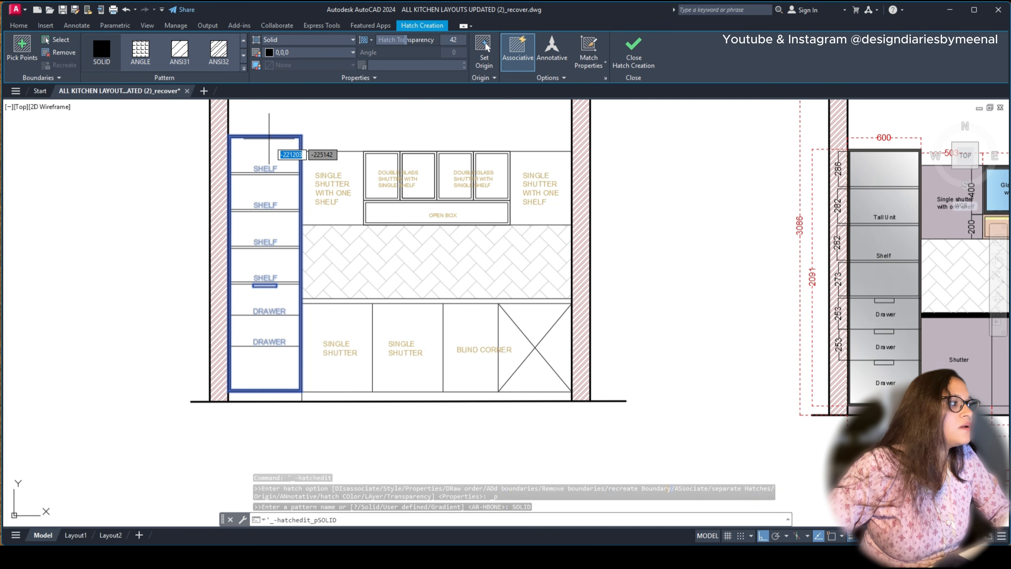
Step: Set the frame hatch transparency to 0 and finish the hatch
click(284, 56)
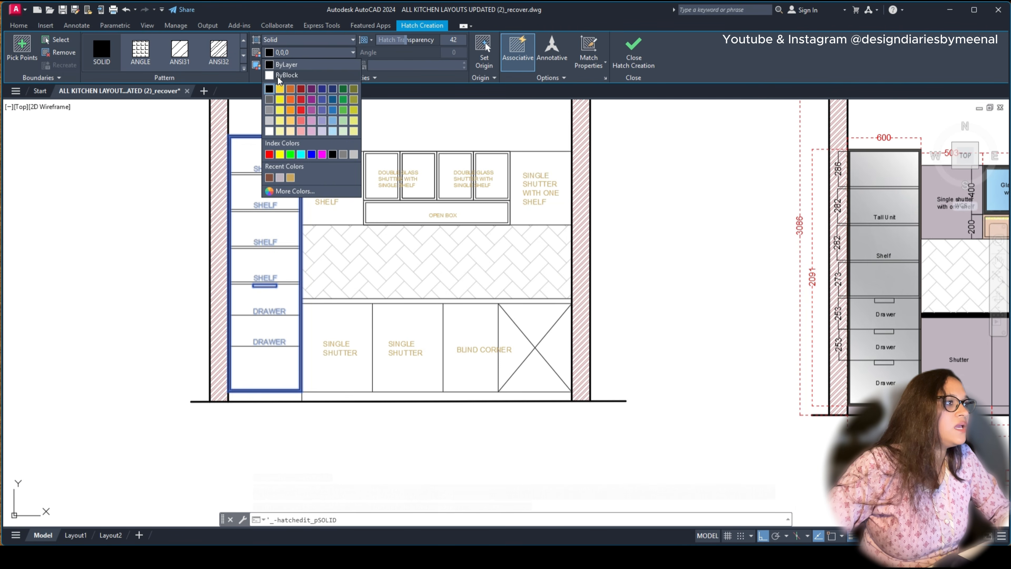
click(407, 42)
drag(406, 42, 368, 40)
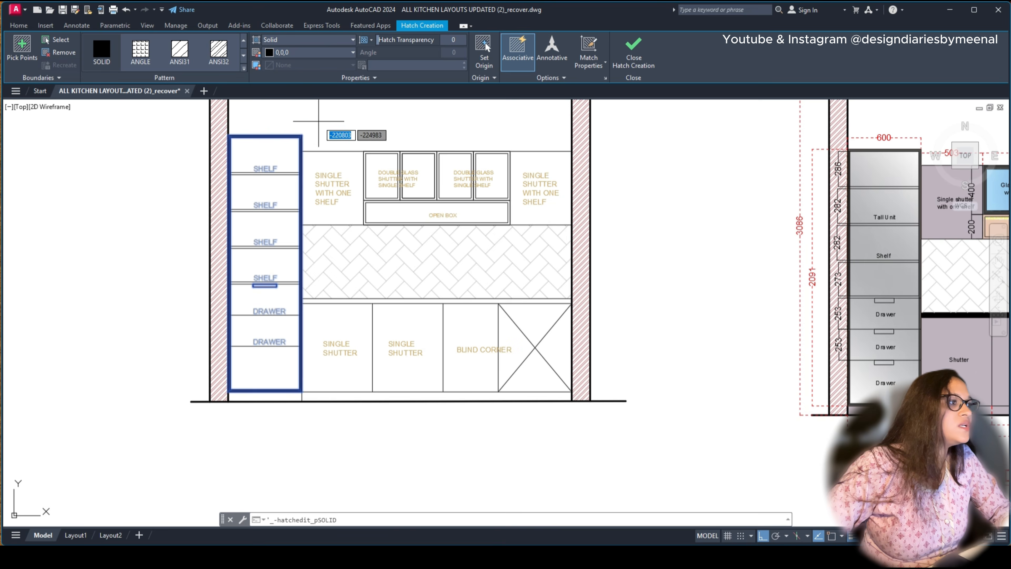
scroll(315, 128, up, 5)
scroll(359, 171, down, 5)
key(Escape)
scroll(305, 200, up, 2)
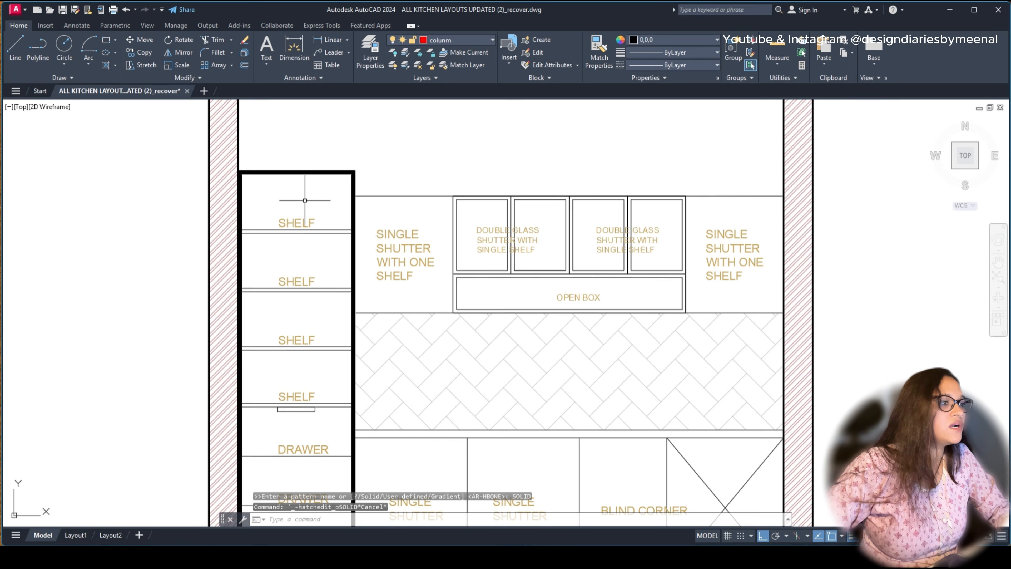
scroll(305, 201, down, 2)
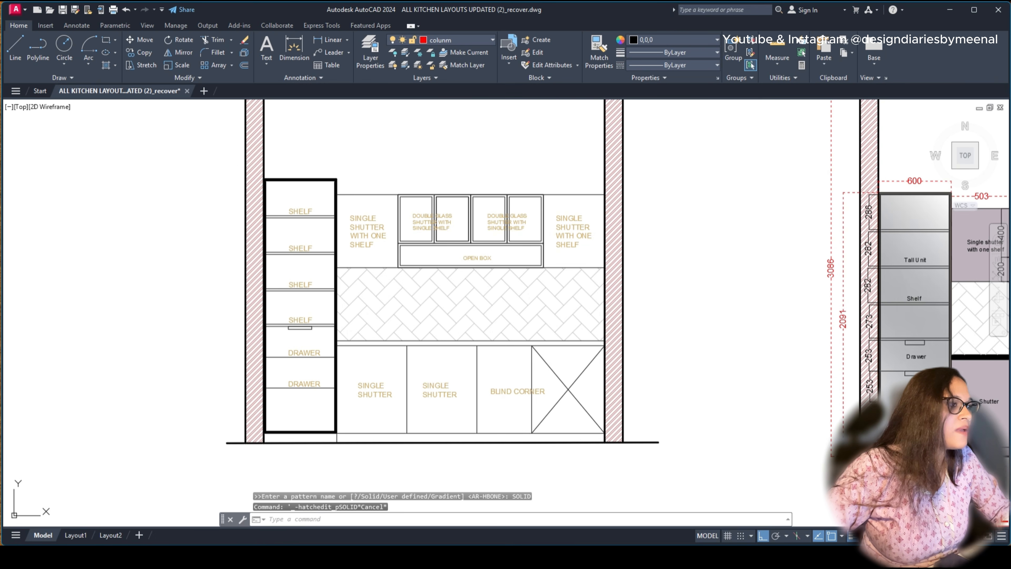
Step: Try to hatch the tall unit's shelf and drawer compartments individually with the solid black fill
text(h)
key(Return)
click(291, 194)
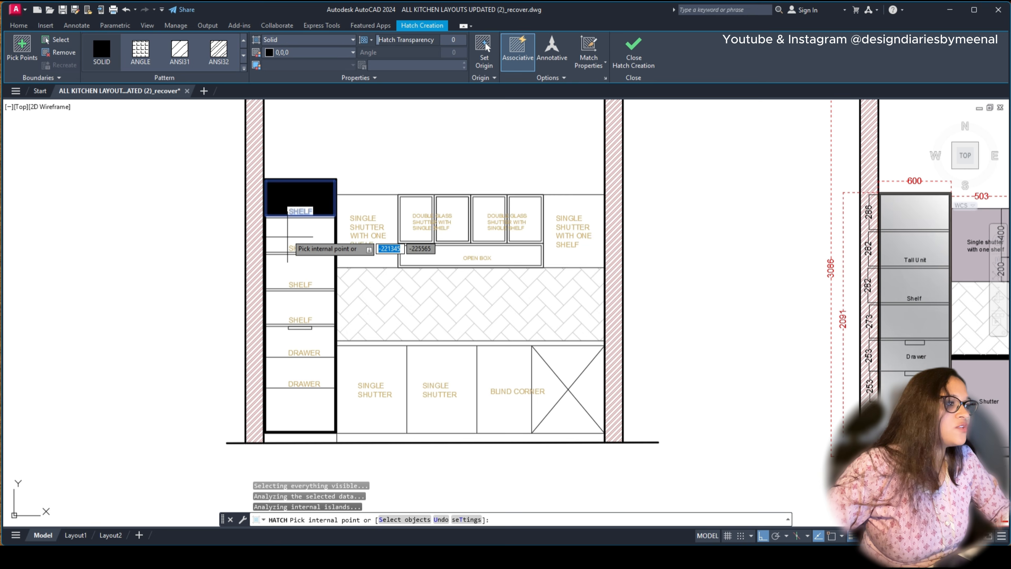
click(289, 235)
click(288, 271)
click(285, 315)
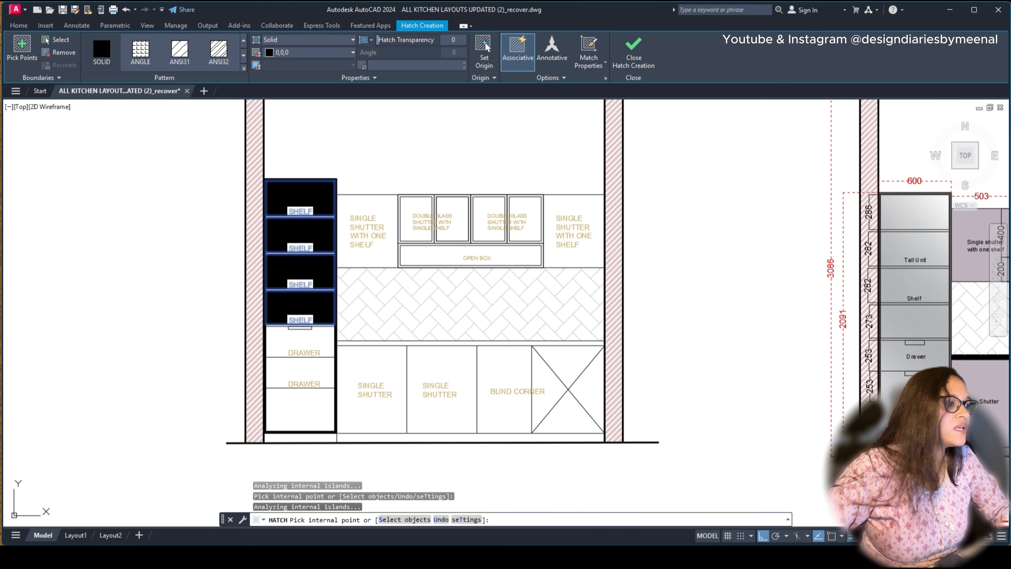
click(286, 351)
click(286, 376)
click(283, 406)
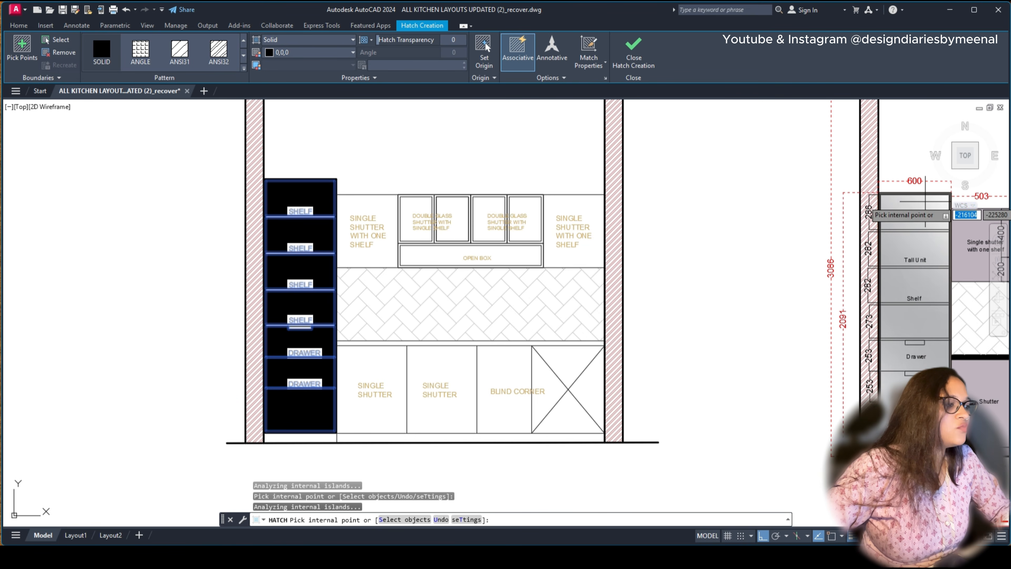
scroll(298, 217, up, 8)
click(250, 207)
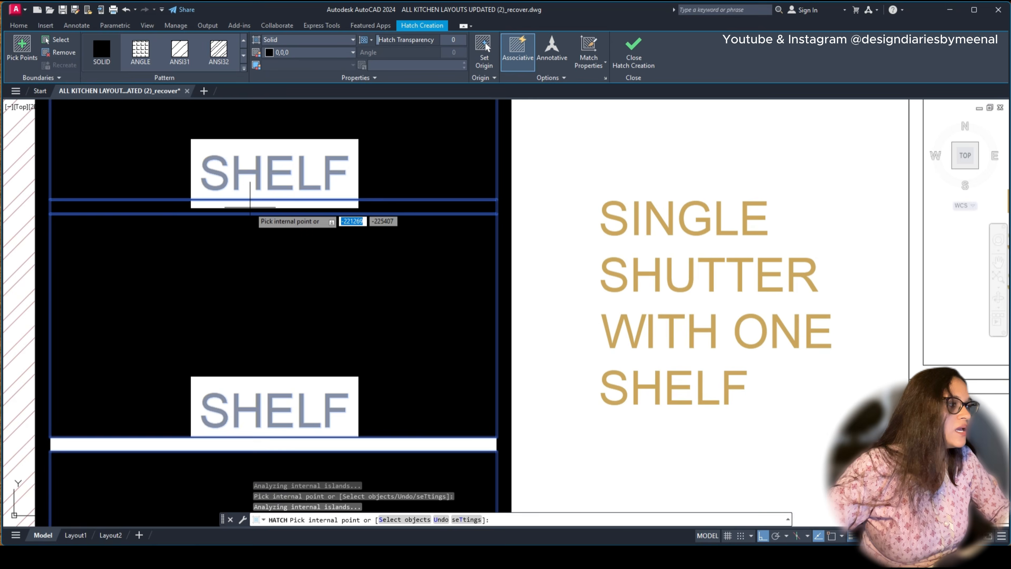
scroll(279, 217, down, 6)
scroll(306, 235, up, 6)
scroll(306, 235, down, 6)
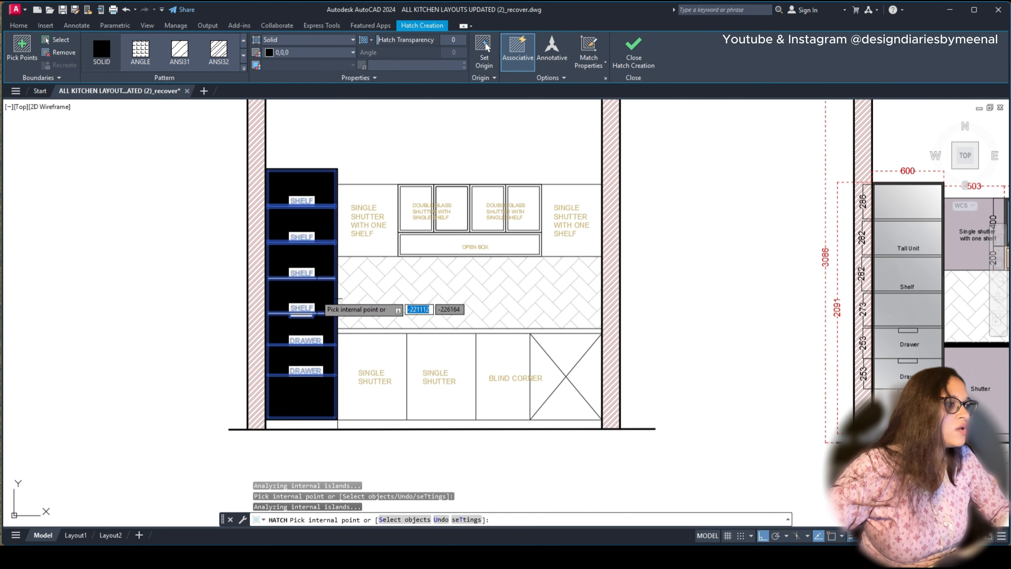
key(Escape)
key(ctrl+z)
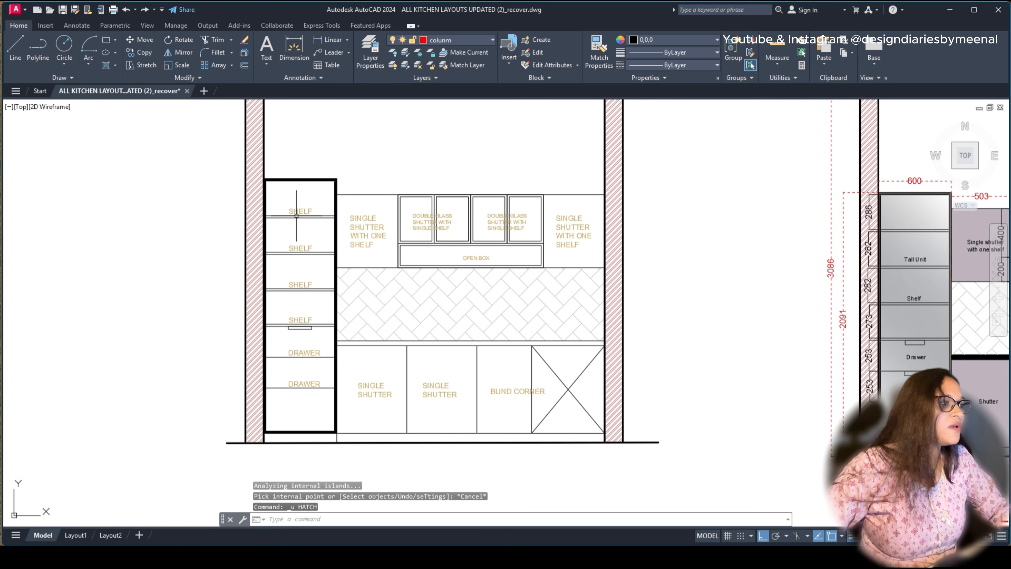
Step: Draw a rectangle along the inner edge of the tall unit's black frame, between its opposite corners
text(rec)
key(Return)
scroll(266, 187, up, 6)
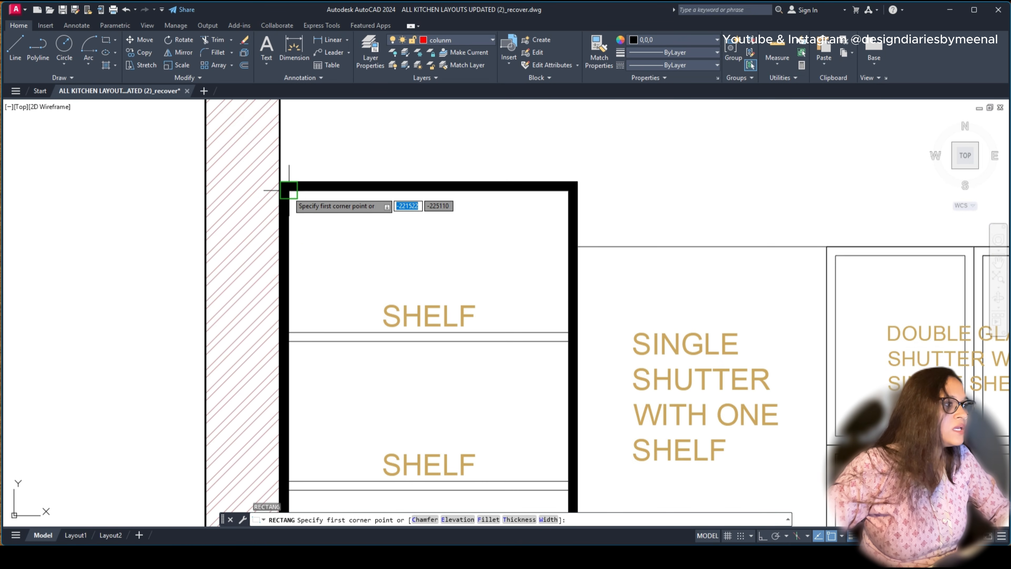
scroll(295, 189, up, 8)
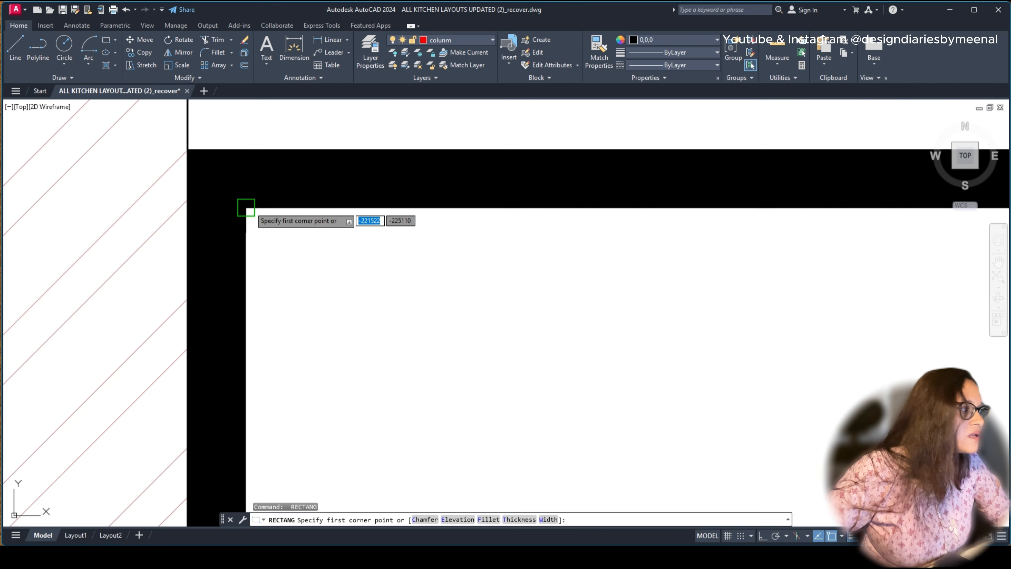
click(254, 221)
scroll(255, 219, down, 7)
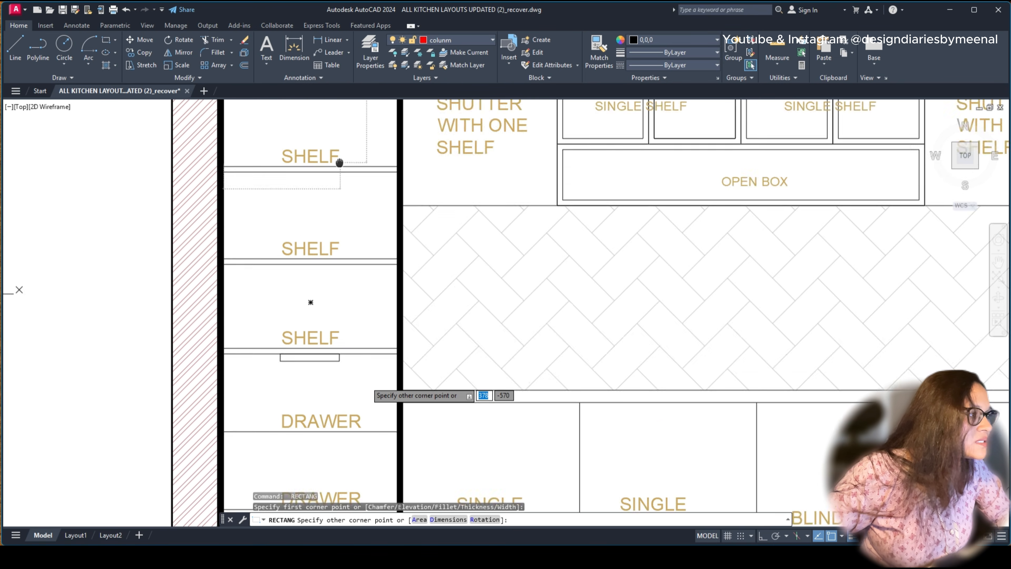
scroll(342, 403, up, 6)
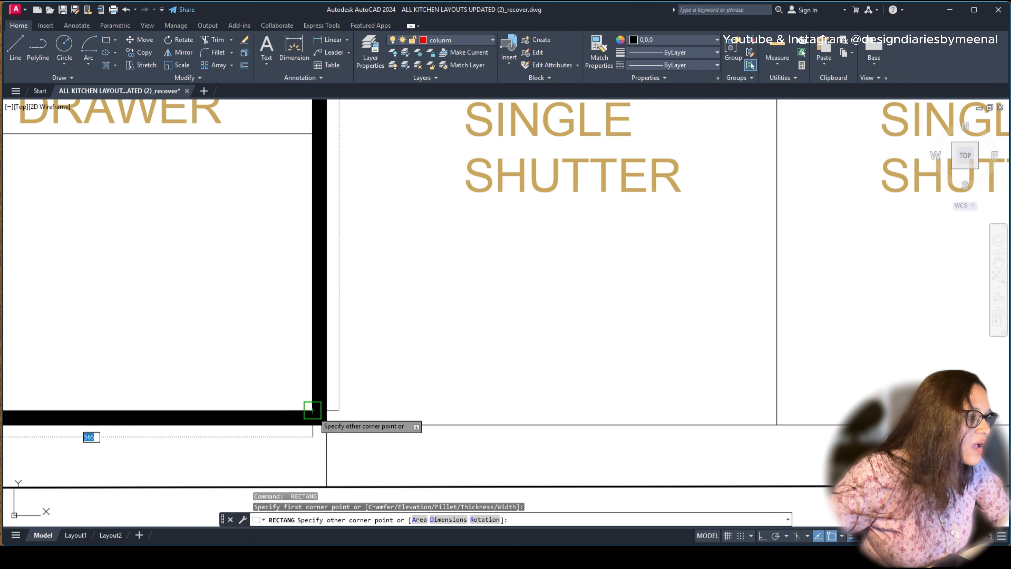
click(381, 366)
scroll(441, 348, down, 6)
scroll(441, 348, down, 2)
key(Escape)
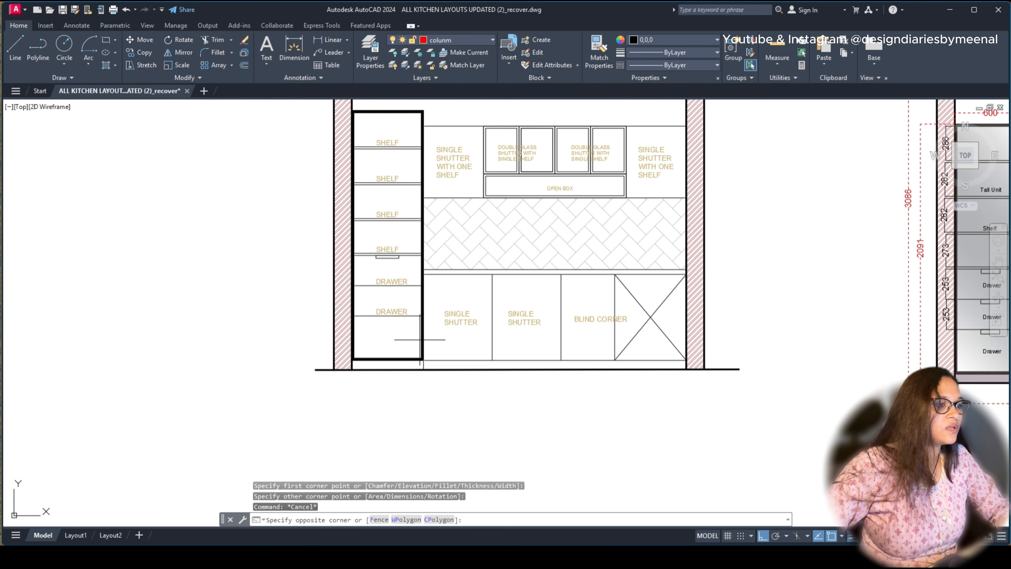
key(Escape)
Step: Copy the tall unit's inner rectangle to the empty space beside the elevation
click(422, 340)
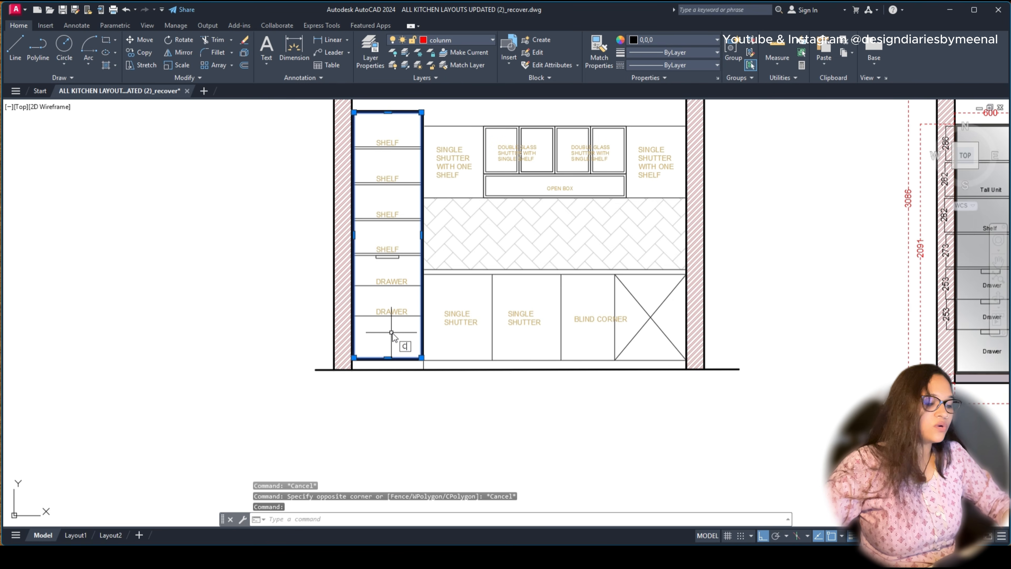
text(o)
key(Return)
click(394, 336)
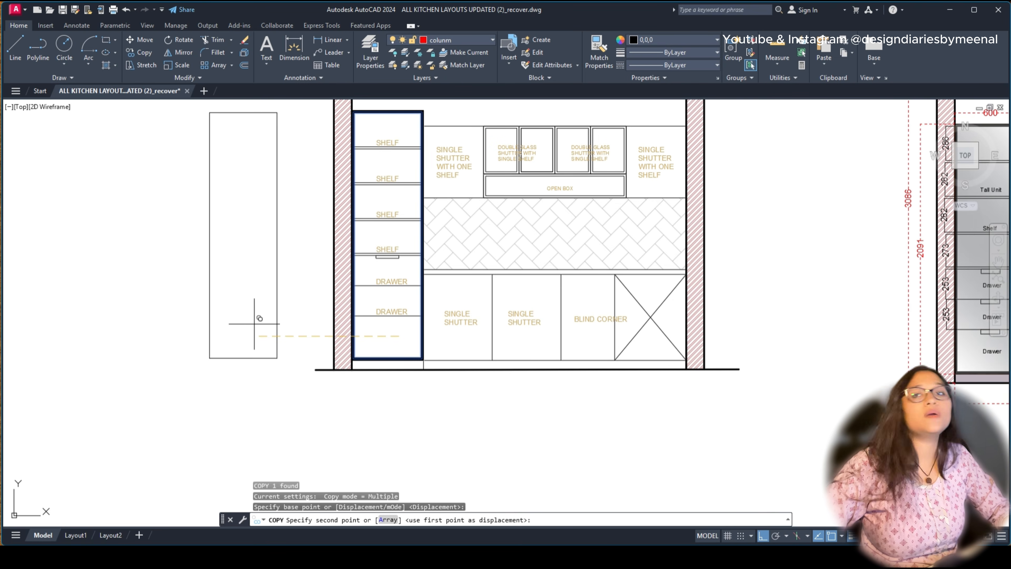
click(259, 319)
scroll(266, 276, down, 2)
key(Escape)
middle_drag(185, 271, 273, 302)
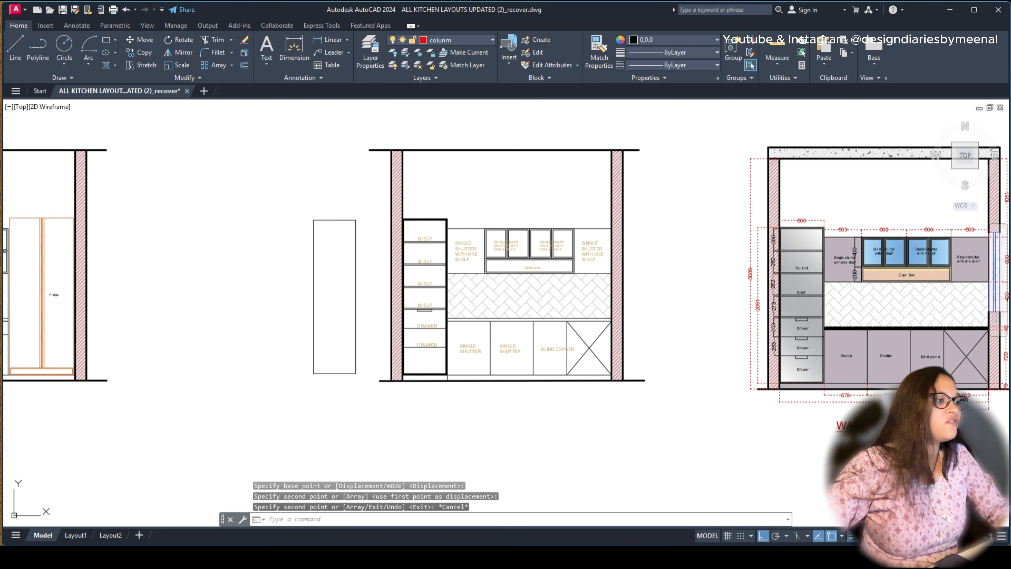
Step: Hatch the copied rectangle with the solid fill and open that hatch for editing
text(h)
key(Return)
click(334, 264)
key(Escape)
click(362, 274)
click(329, 256)
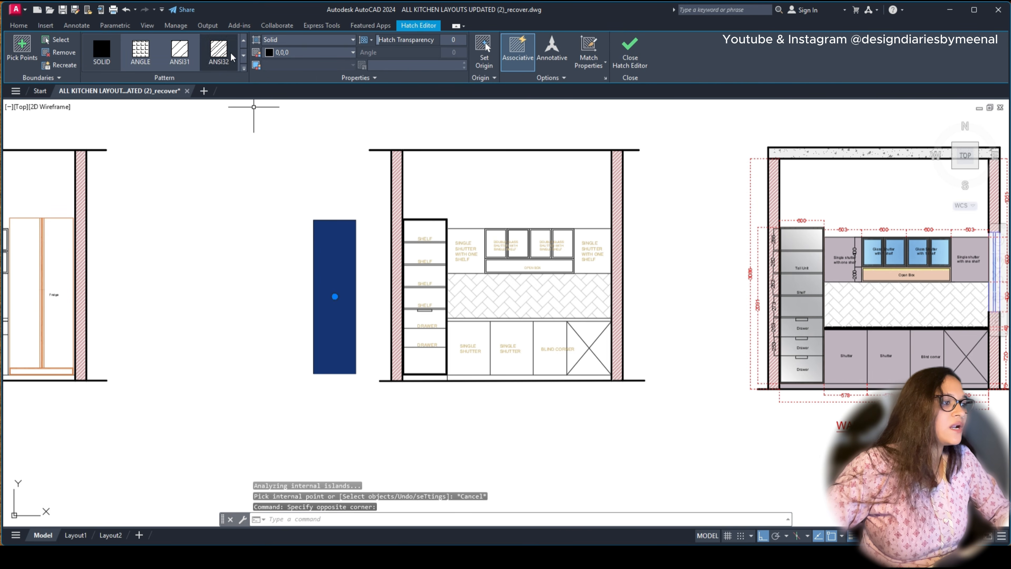
Step: Change the rectangle's hatch to a gradient with colours 199,200,202 and 255,255,255
click(269, 39)
click(277, 62)
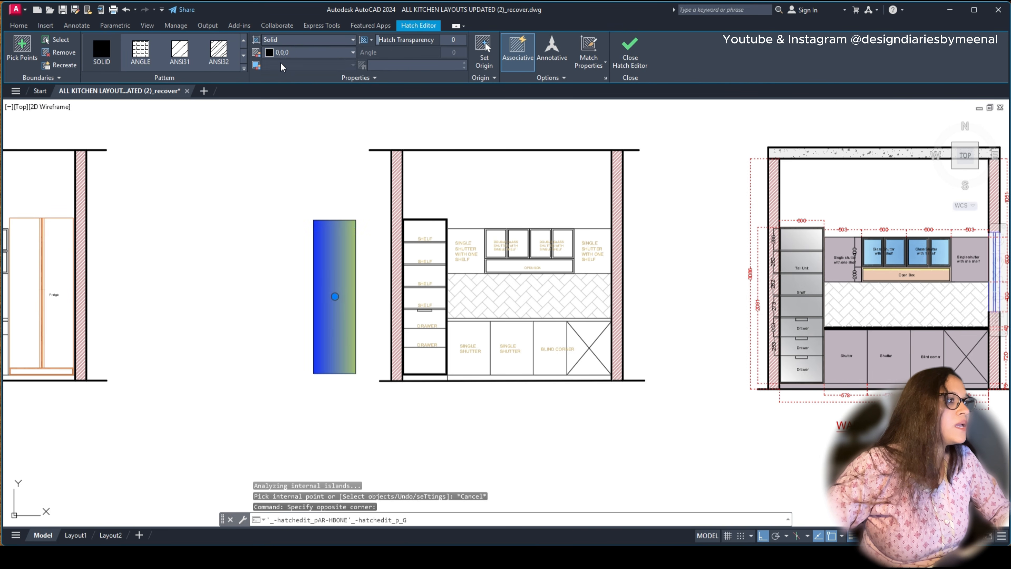
click(303, 53)
click(269, 99)
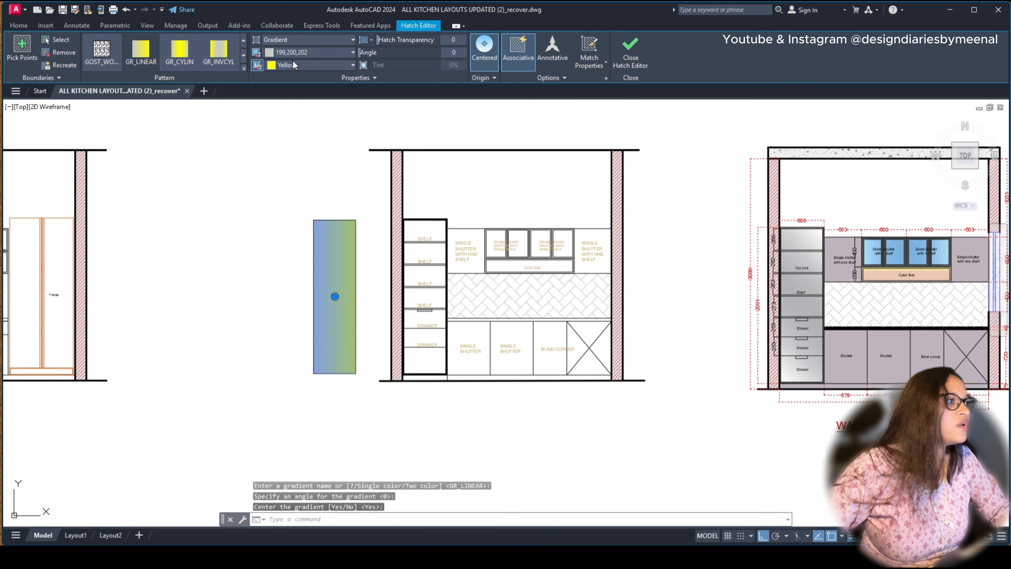
click(303, 65)
click(271, 122)
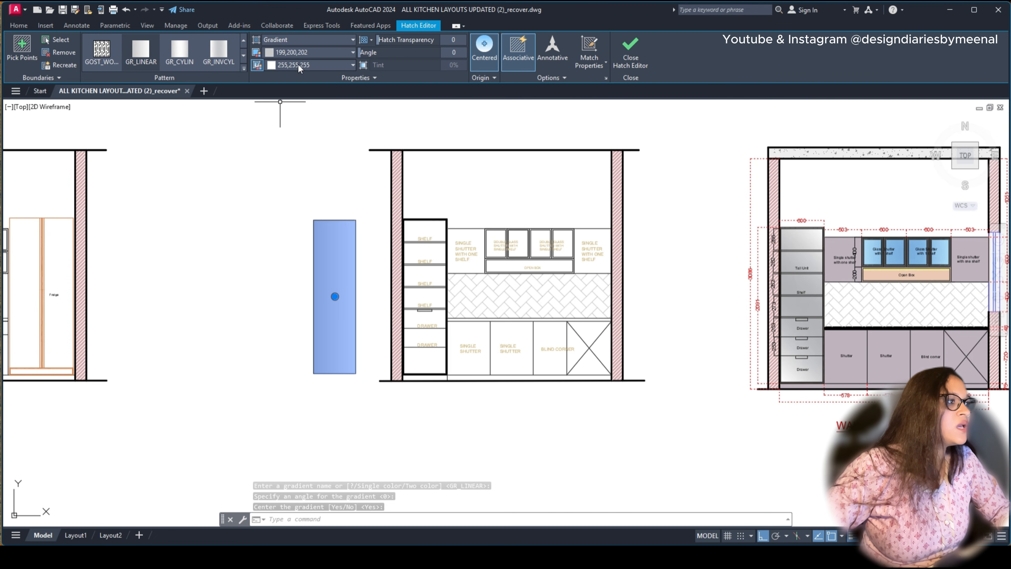
Step: Set the gradient's first colour to 147,149,152 and its pattern to GR_CYLIN
click(154, 52)
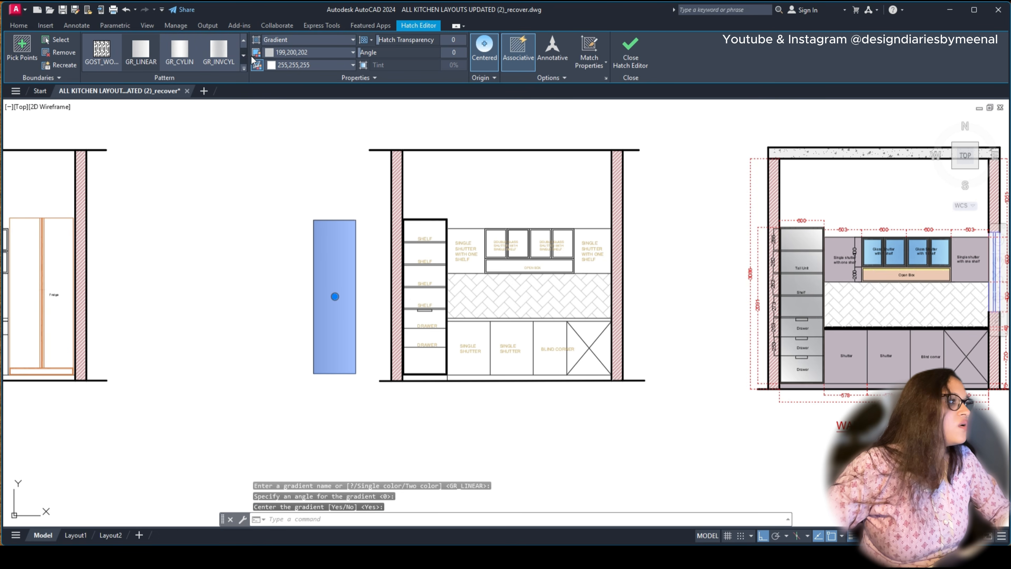
click(302, 58)
click(294, 143)
click(192, 49)
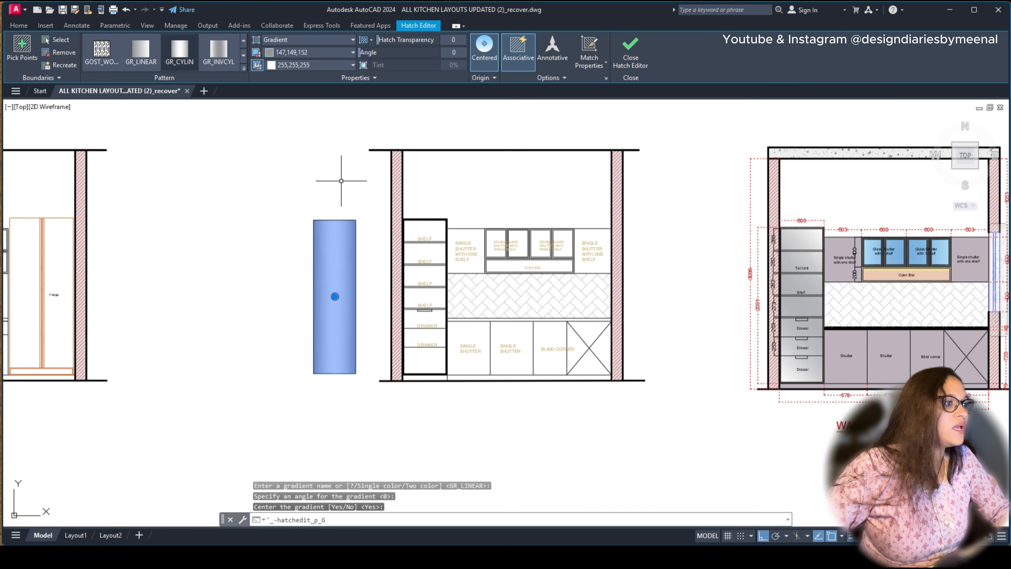
key(Escape)
Step: Move the rectangle with its gradient hatch into the tall unit's frame, using its upper corner as base point
click(364, 172)
click(307, 376)
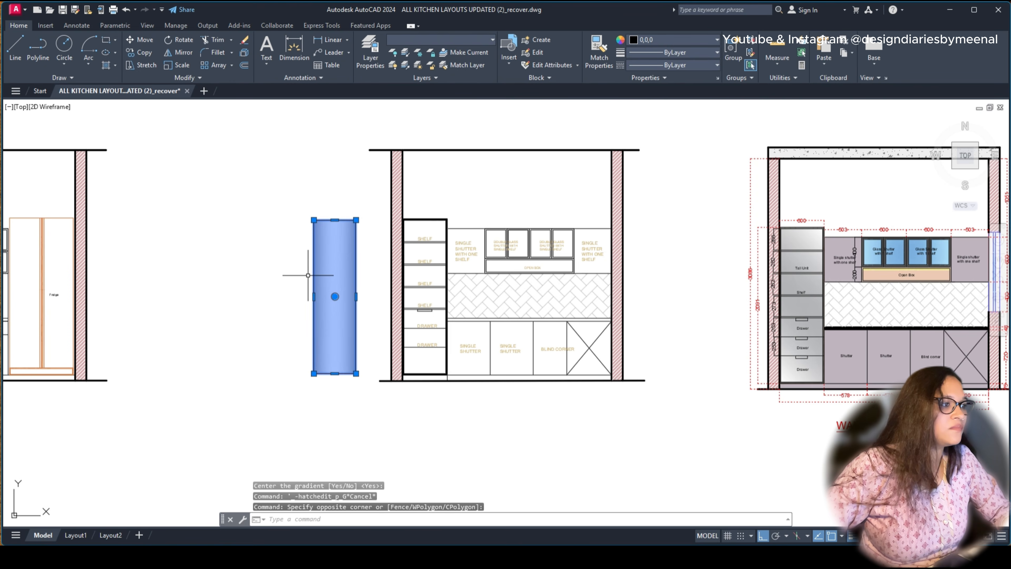
text(m)
key(Return)
scroll(314, 239, up, 4)
click(311, 194)
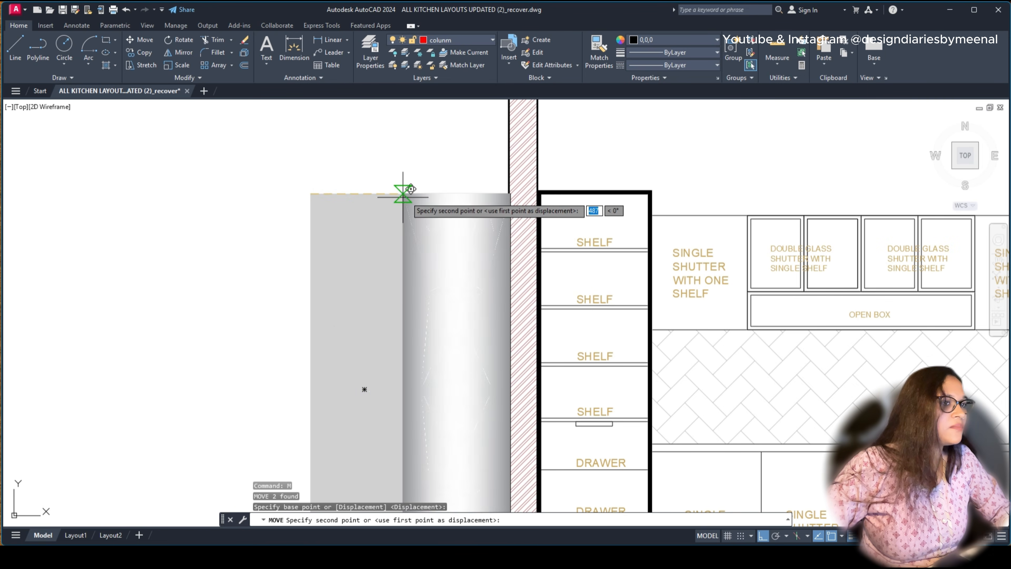
key(Escape)
scroll(461, 221, down, 4)
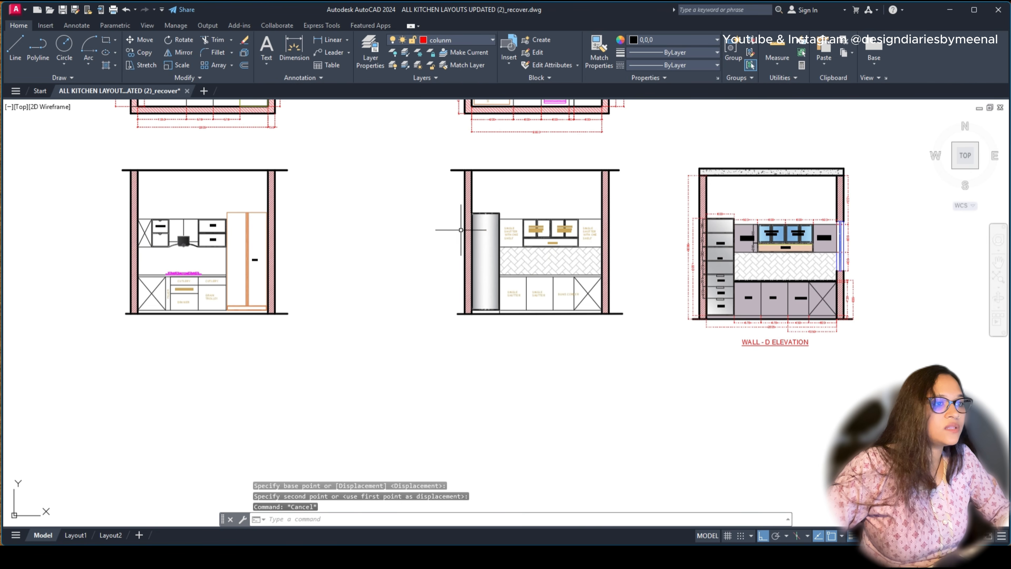
Step: Set the transparency of the tall unit's gradient hatch to 64
click(495, 218)
middle_drag(494, 217, 359, 307)
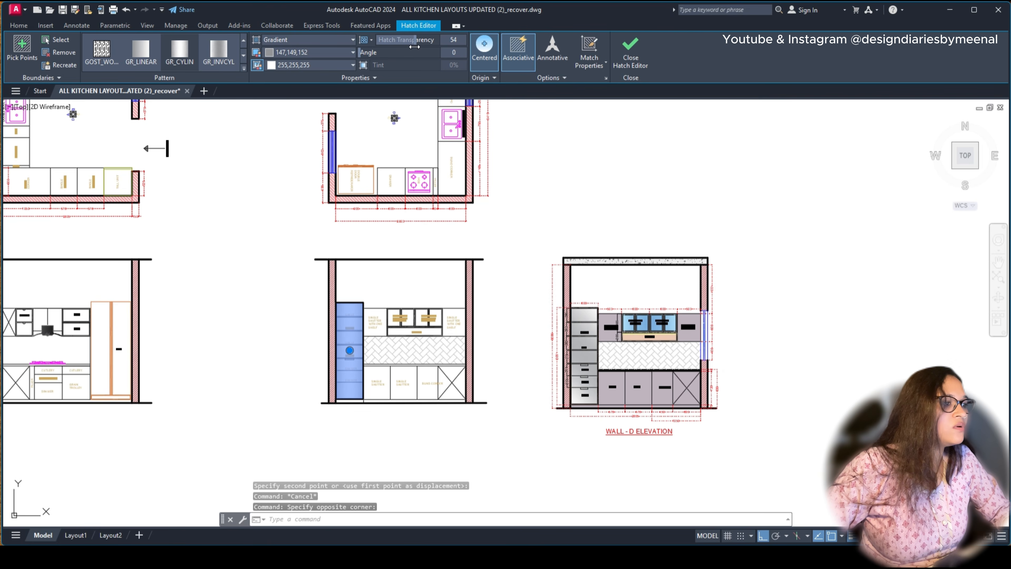
scroll(386, 258, up, 4)
key(Escape)
scroll(353, 223, down, 4)
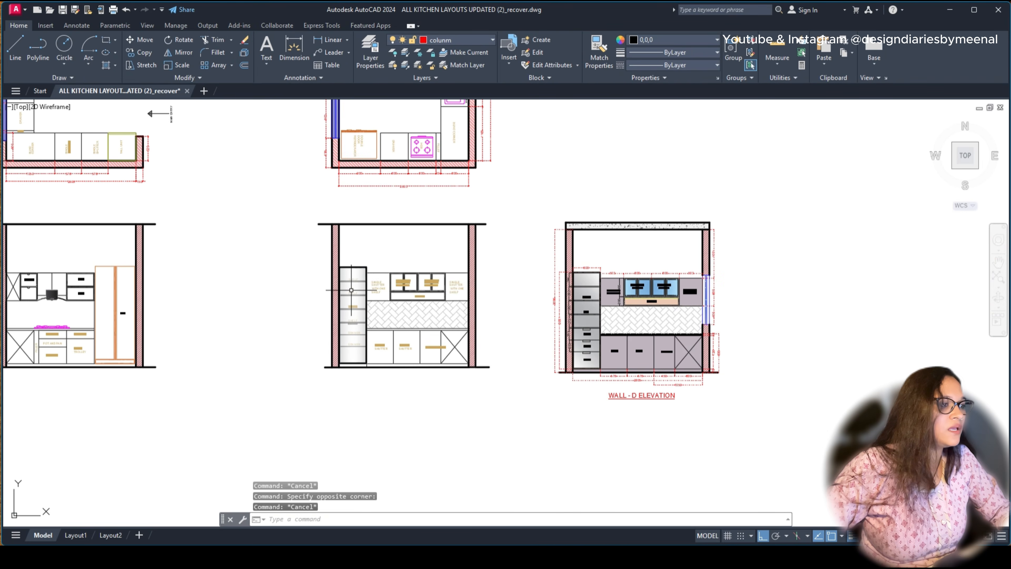
click(353, 222)
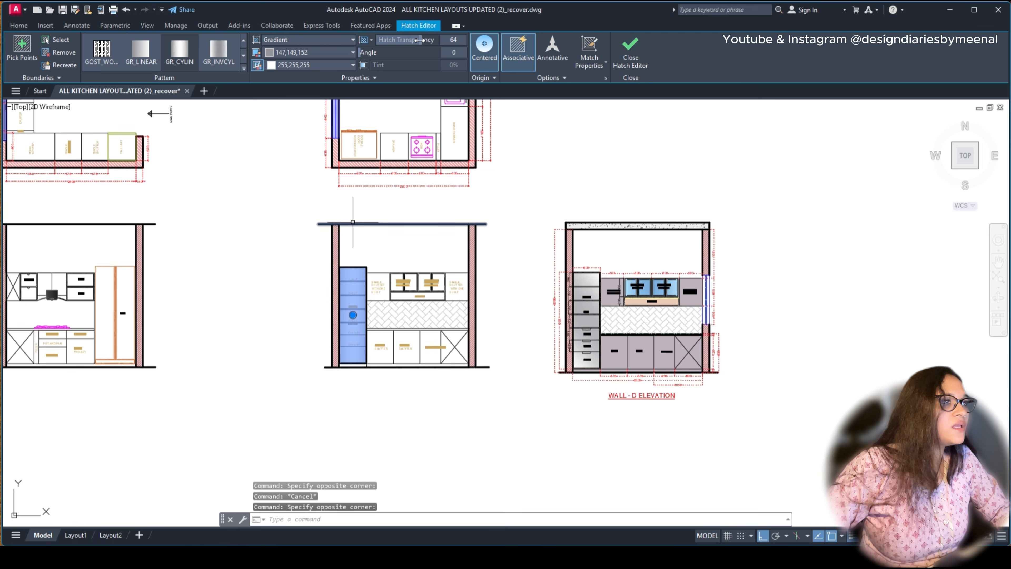
key(Escape)
scroll(394, 300, up, 4)
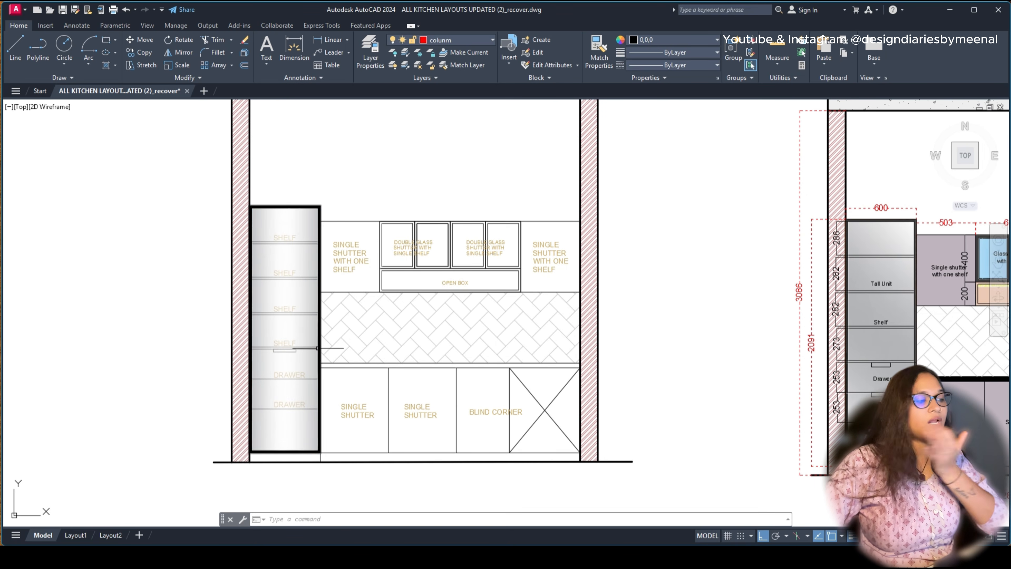
Step: Start a solid hatch and pick the two upper single-shutter cabinets, following the Wall D elevation's finishes
middle_drag(386, 488, 355, 474)
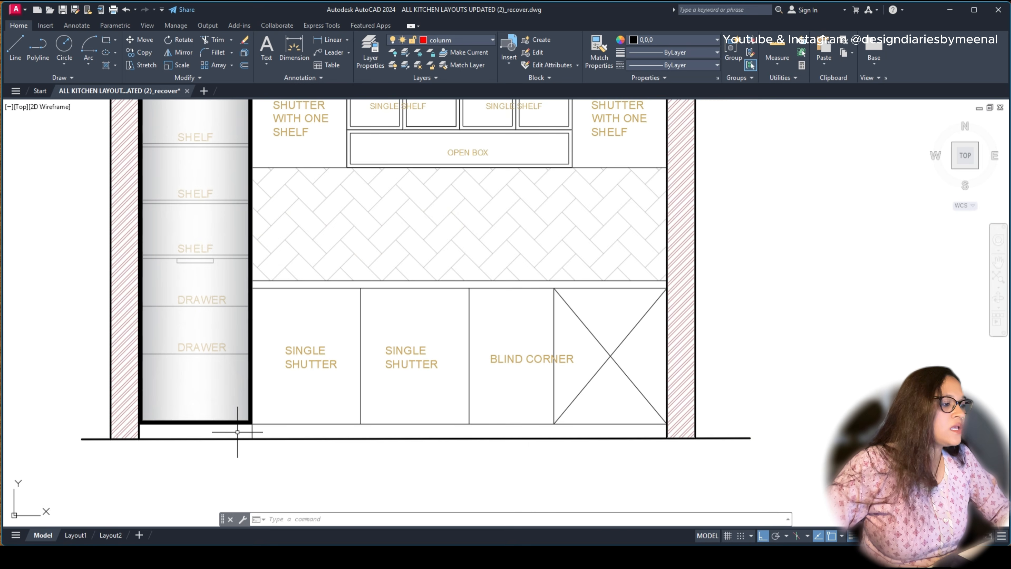
scroll(261, 431, down, 4)
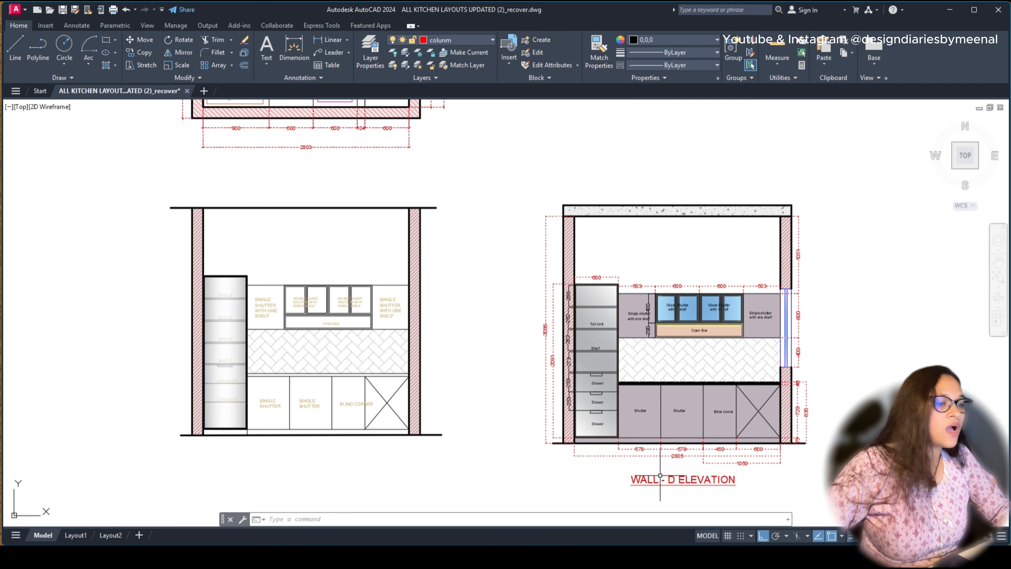
scroll(640, 298, up, 4)
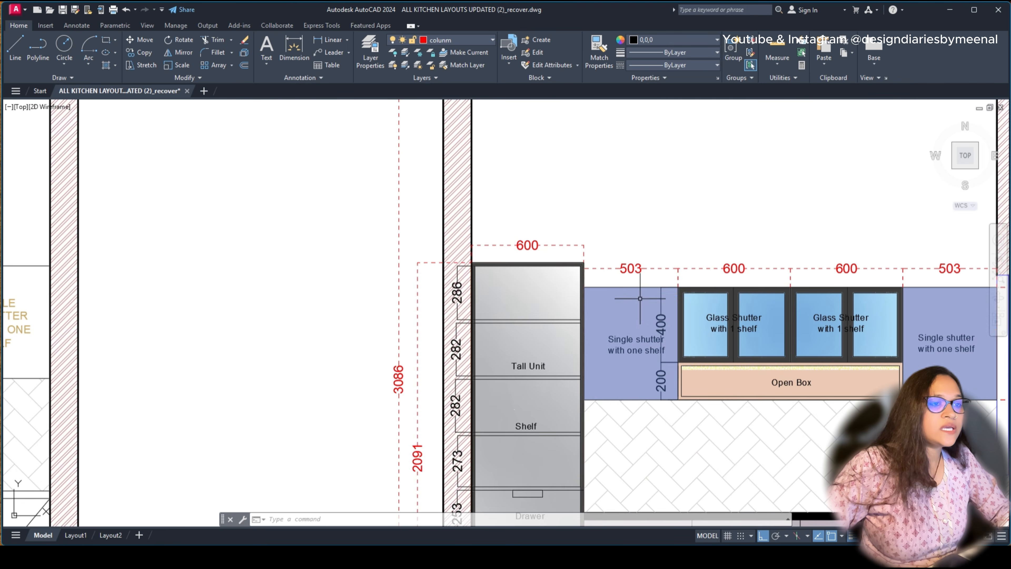
scroll(617, 309, down, 4)
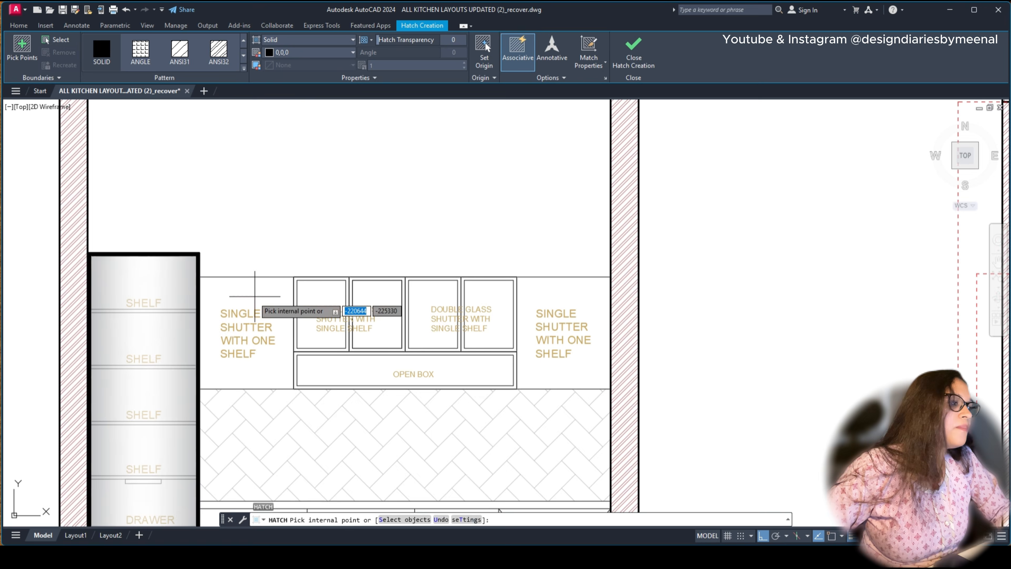
click(256, 295)
scroll(302, 319, down, 4)
click(404, 322)
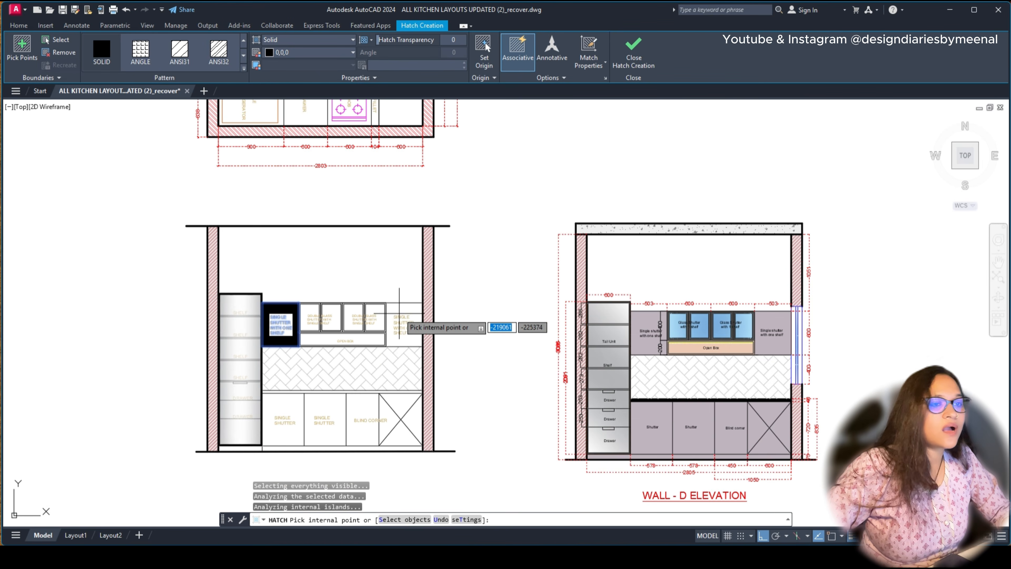
Step: Add the lower cabinets to the solid hatch: the crossed corner unit's triangles, the blind corner and both single shutters
scroll(395, 310, up, 5)
scroll(389, 319, down, 7)
scroll(384, 342, up, 5)
click(384, 349)
click(390, 383)
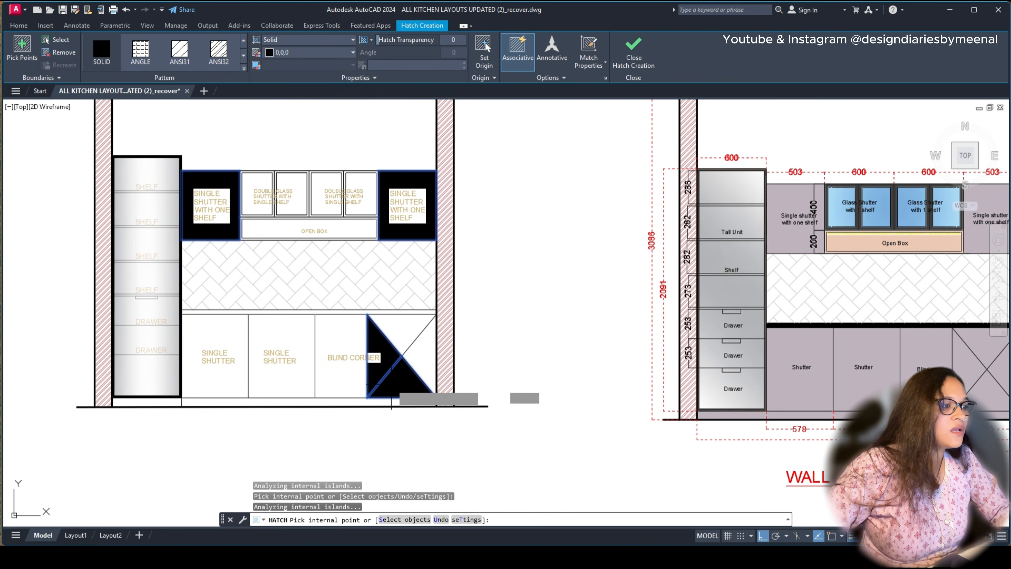
click(405, 339)
click(417, 349)
click(340, 335)
click(281, 343)
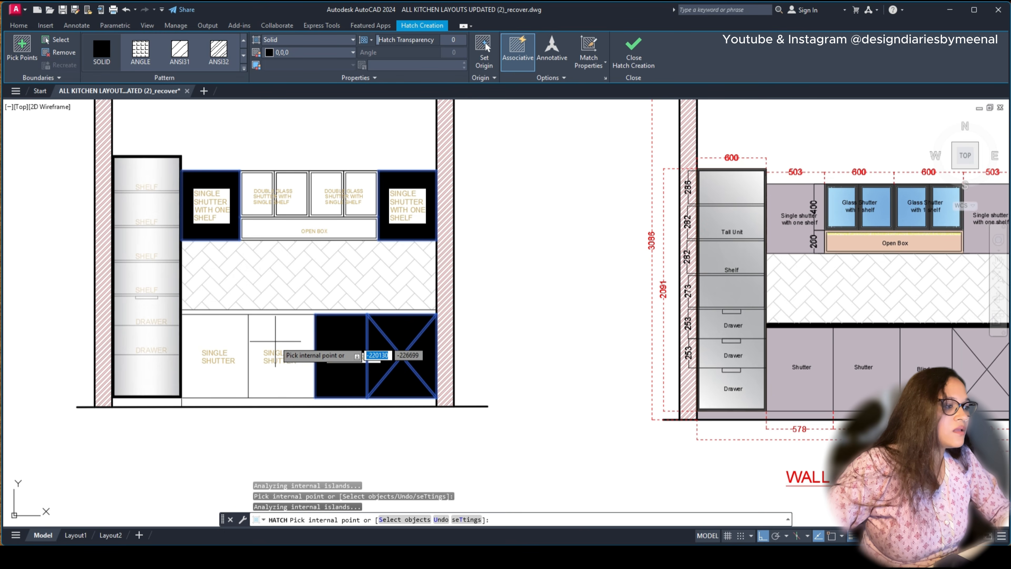
click(209, 341)
Step: Include the skirting strips below the tall unit and lower cabinets in the solid hatch and finish it
scroll(207, 339, down, 2)
scroll(206, 339, up, 5)
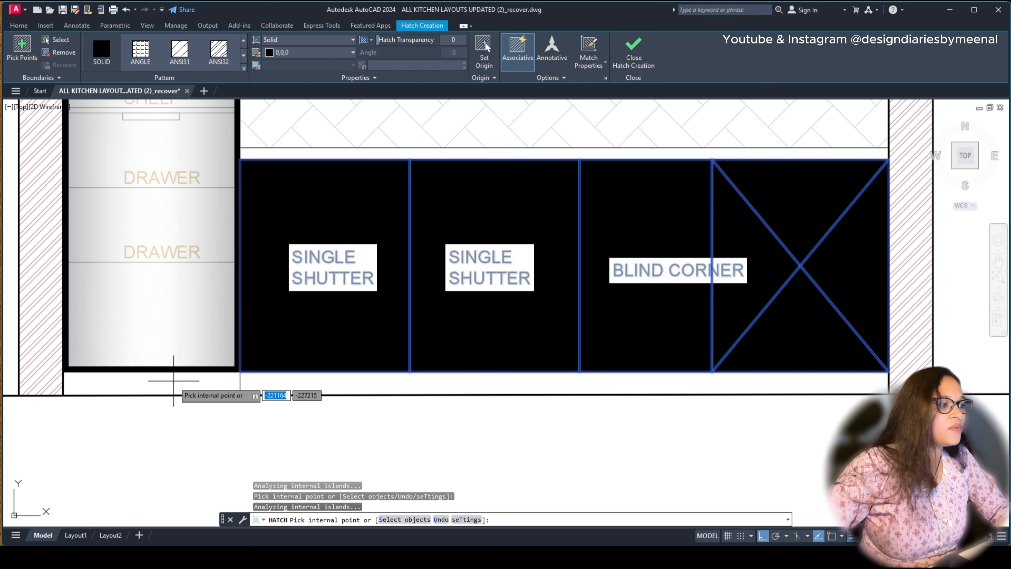
click(215, 384)
click(297, 385)
middle_drag(549, 405, 224, 409)
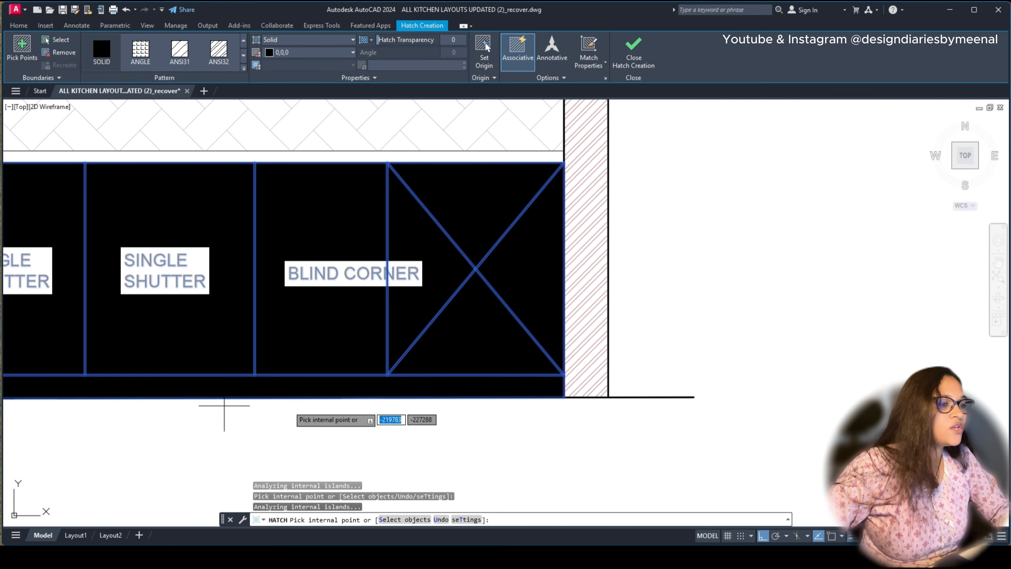
scroll(480, 397, down, 5)
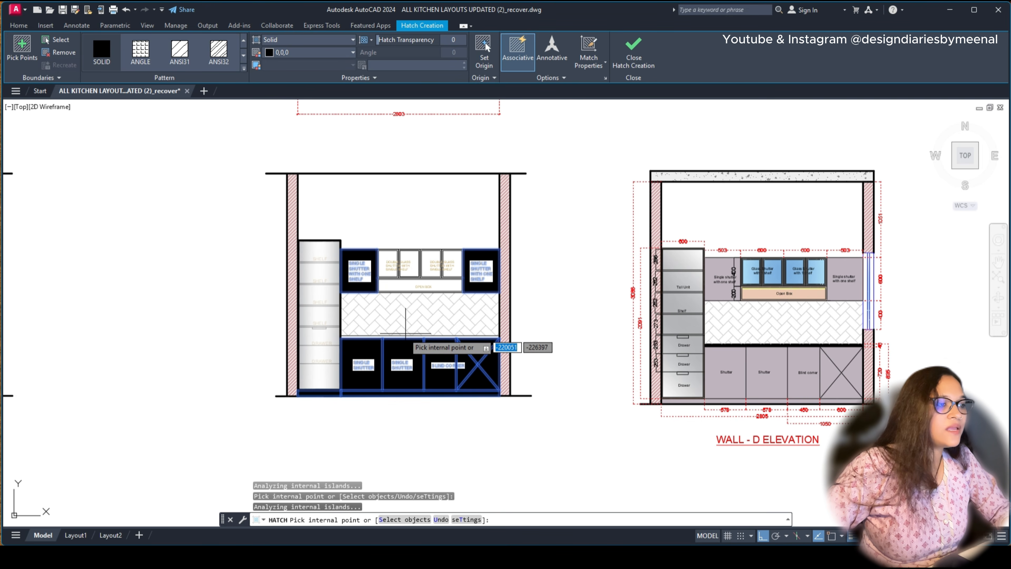
scroll(379, 352, up, 4)
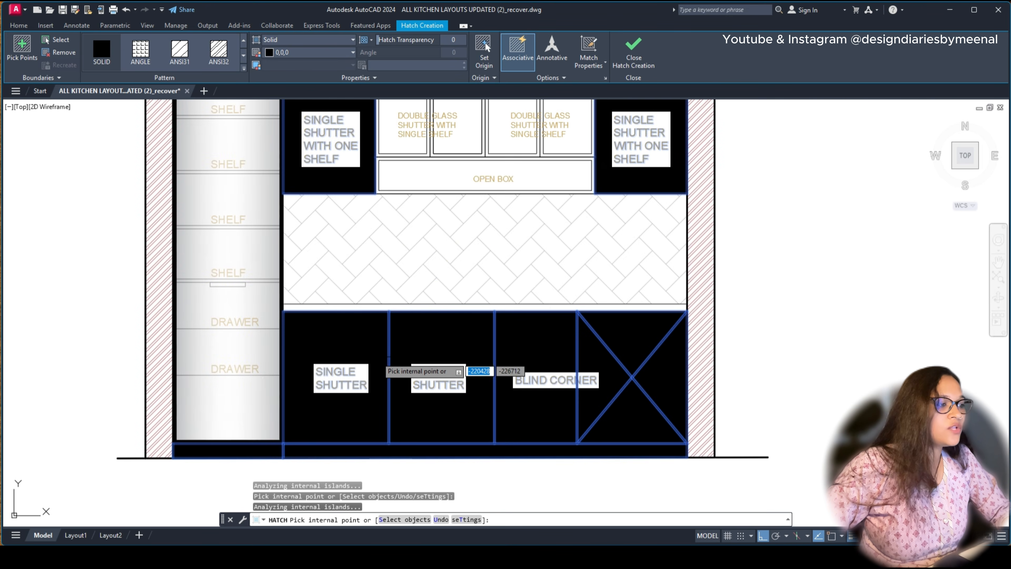
key(Return)
scroll(367, 360, down, 2)
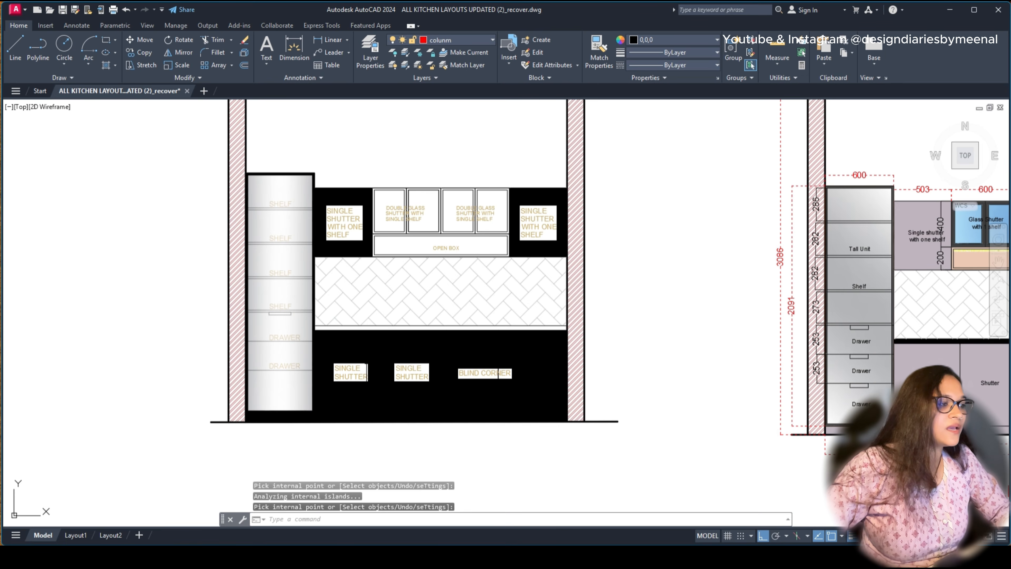
Step: Match the black cabinet hatch's properties to the lower cabinet fill of the Wall D elevation
click(367, 360)
click(365, 361)
scroll(349, 376, down, 4)
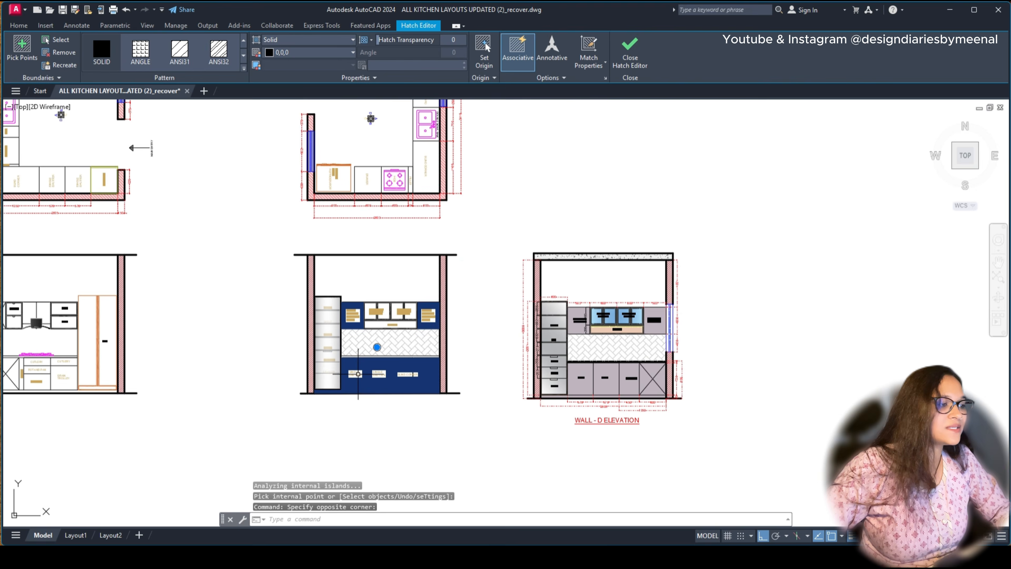
scroll(355, 374, up, 4)
key(Escape)
text(MA)
key(Return)
scroll(780, 341, down, 4)
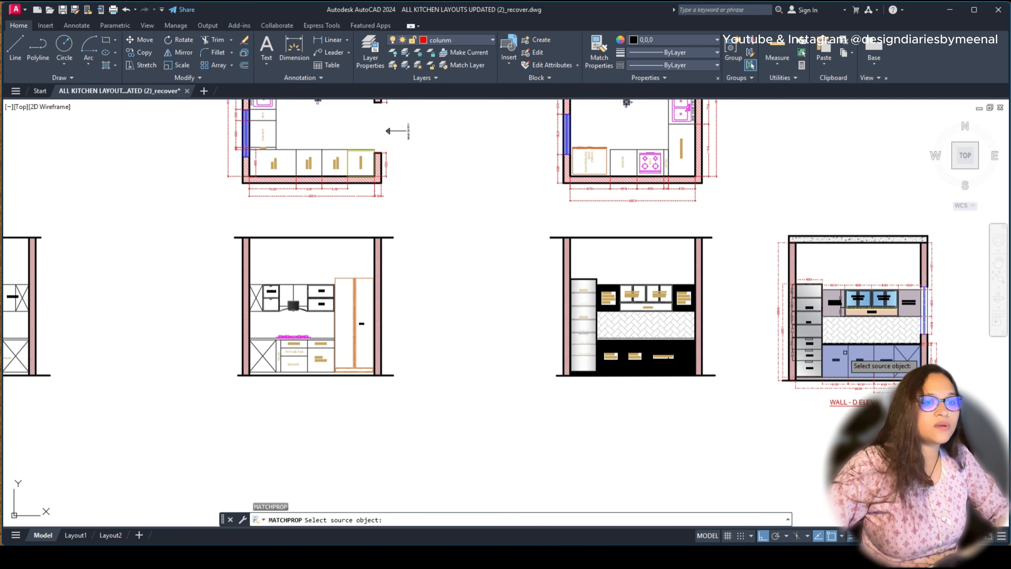
click(845, 353)
scroll(652, 348, up, 3)
click(624, 339)
scroll(621, 340, down, 1)
middle_drag(602, 349, 413, 400)
scroll(435, 324, down, 5)
key(Escape)
Step: Remove the text label boundaries from the cabinet hatch so the fill runs behind the single shutter and blind corner labels
scroll(430, 336, up, 7)
click(402, 387)
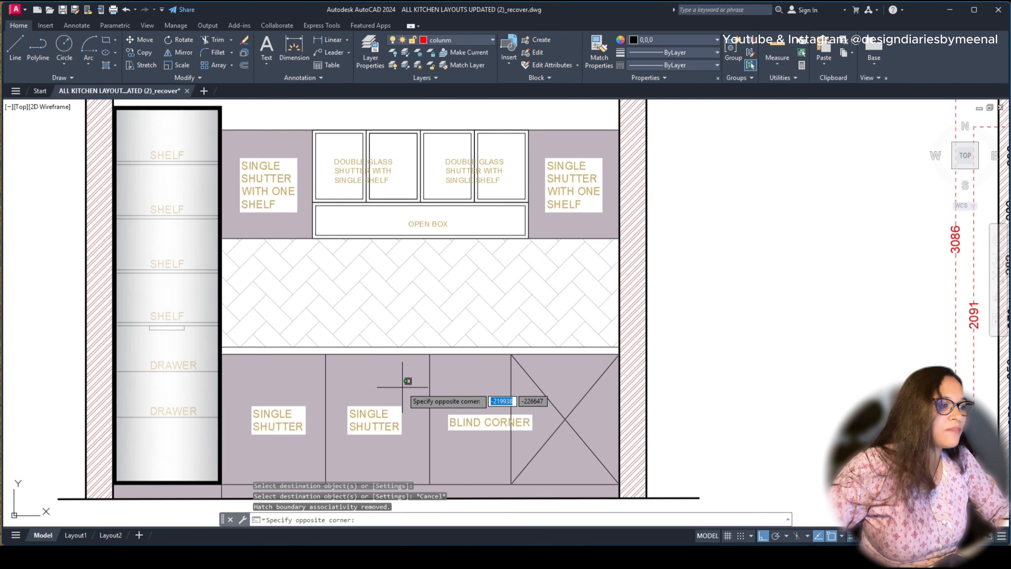
click(403, 388)
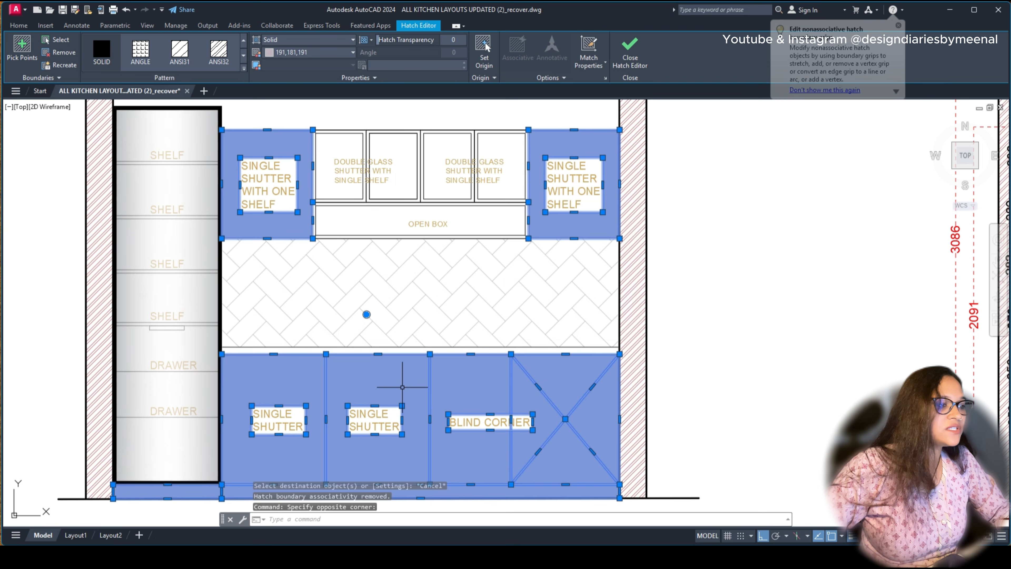
right_click(411, 376)
click(448, 116)
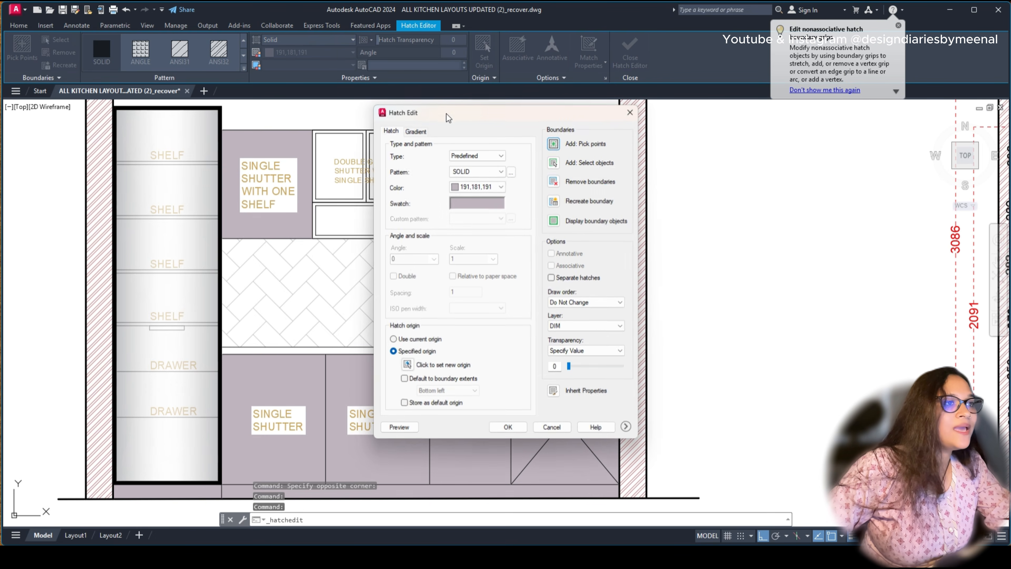
click(555, 181)
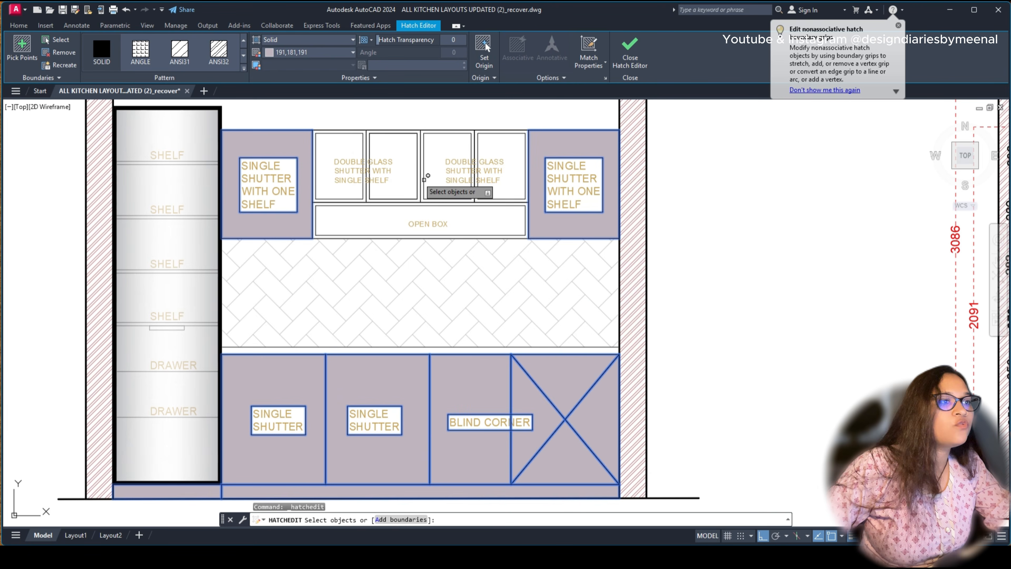
click(572, 160)
click(473, 413)
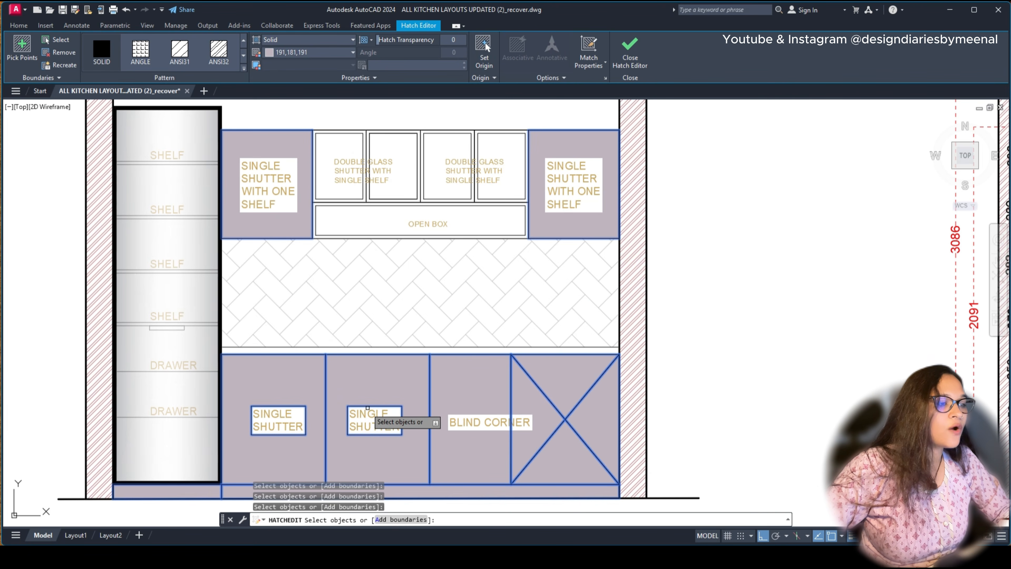
click(362, 407)
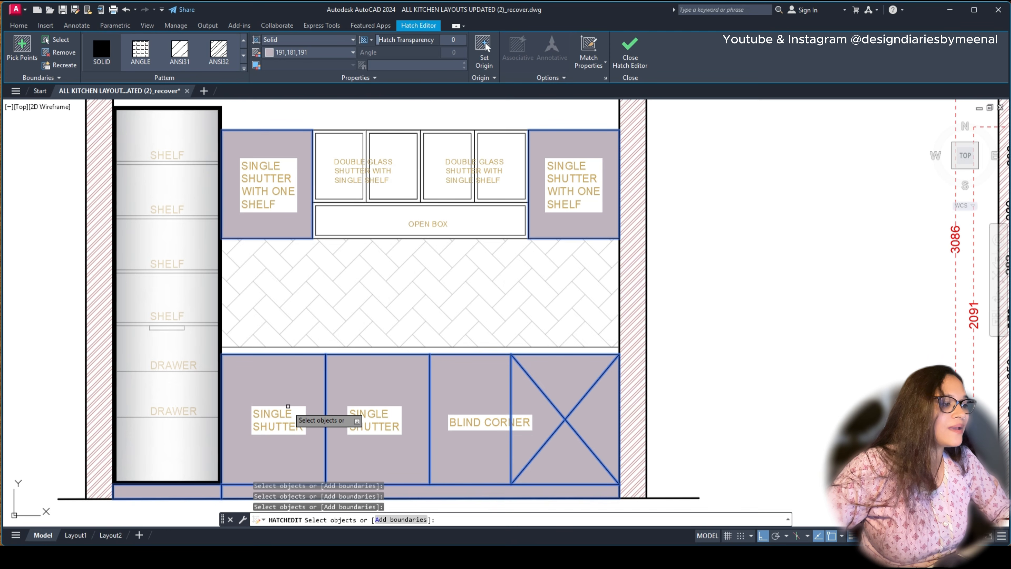
key(Return)
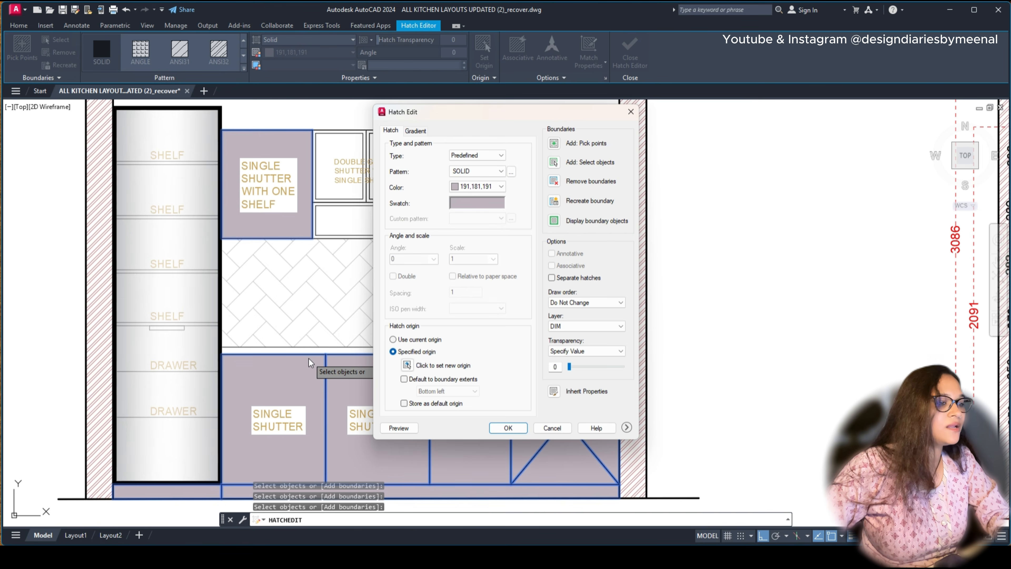
key(Return)
Step: Set the colour of all upper and lower cabinet labels, including the glass shutter and open box ones, to 99,100,102
scroll(417, 317, down, 2)
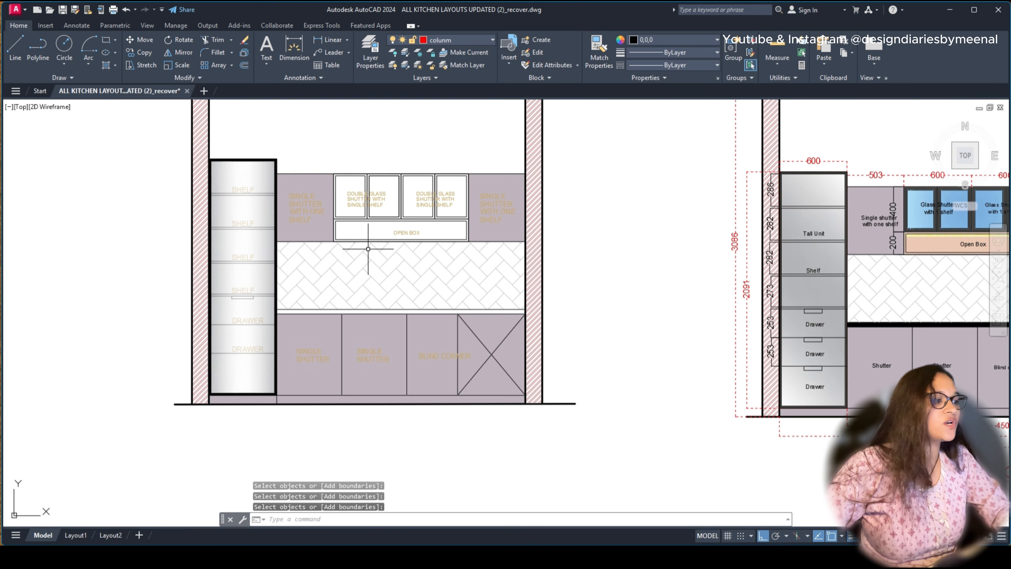
click(304, 352)
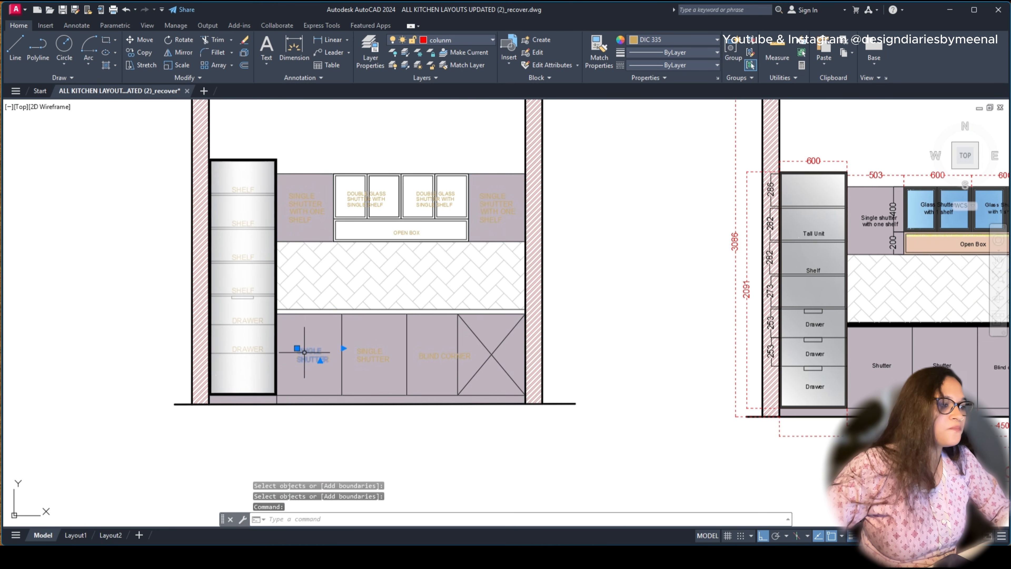
click(374, 359)
click(433, 355)
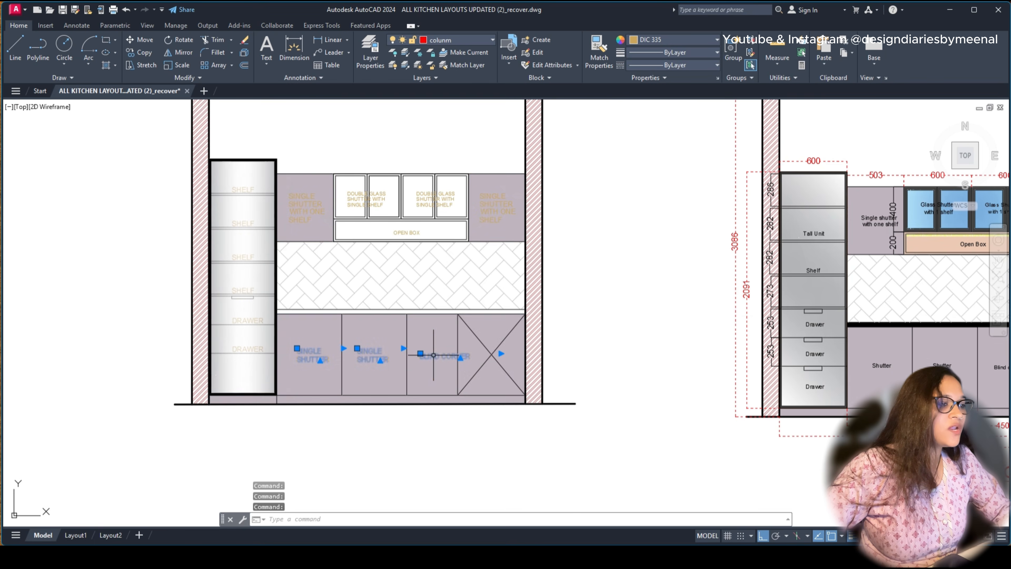
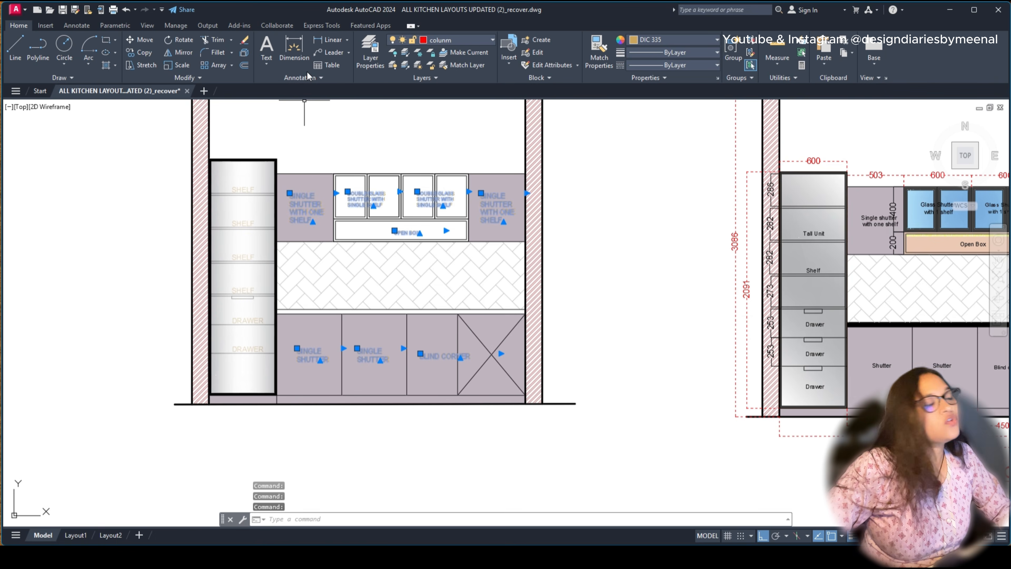
click(685, 41)
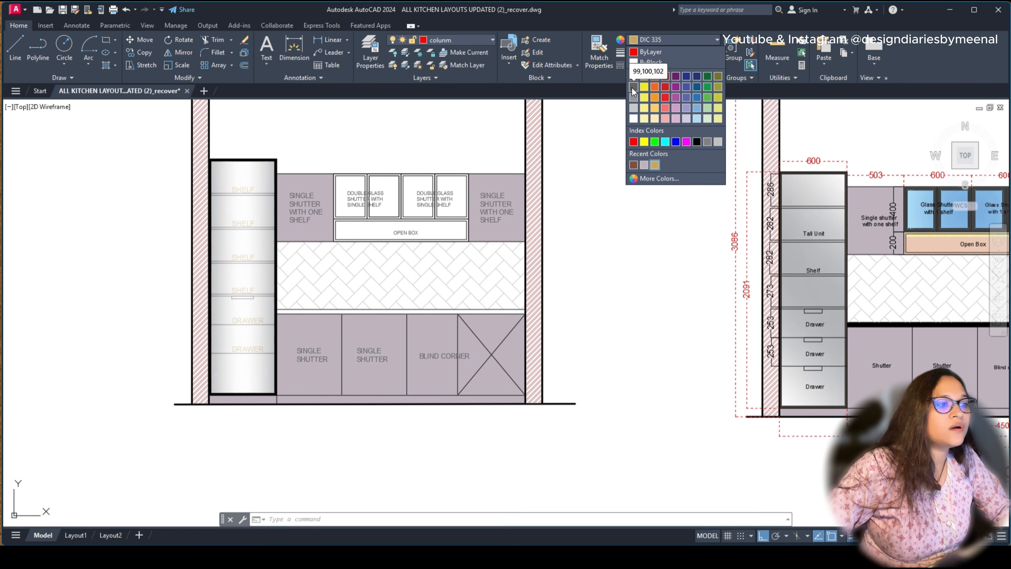
click(632, 87)
key(Escape)
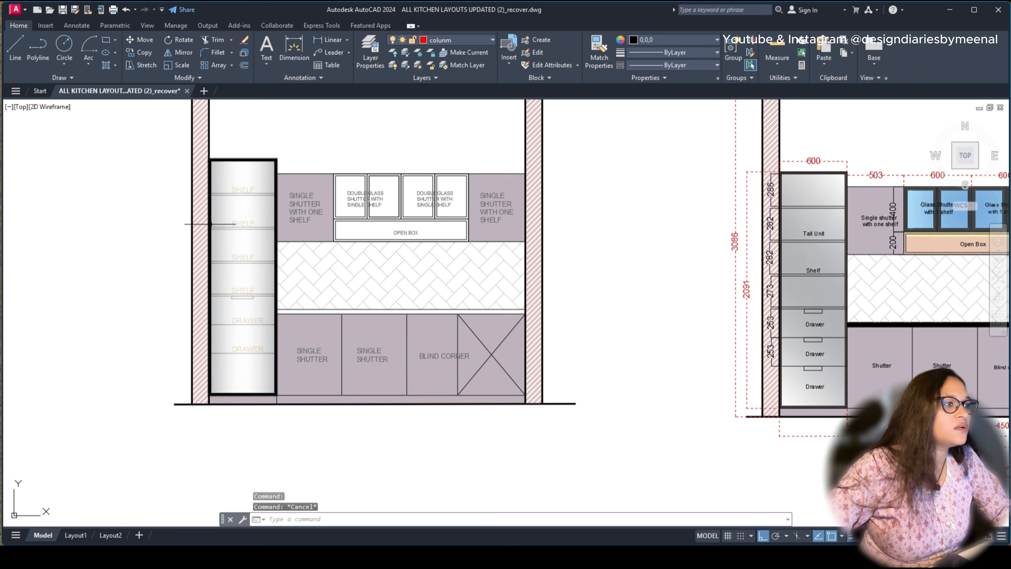
Step: Move the tall unit's gradient hatch about 950 mm to the left, outside the wall, exposing the shelf and drawer labels
click(230, 188)
text(m)
key(Return)
click(232, 186)
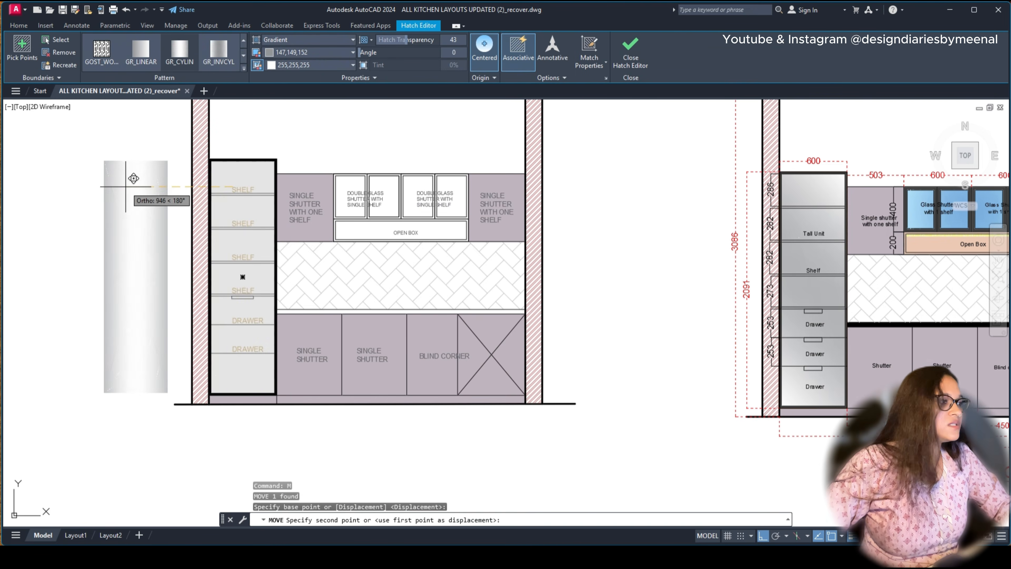
click(133, 178)
Step: Set the colour of the tall unit's four shelf and two drawer labels to 99,100,102
click(243, 189)
click(238, 220)
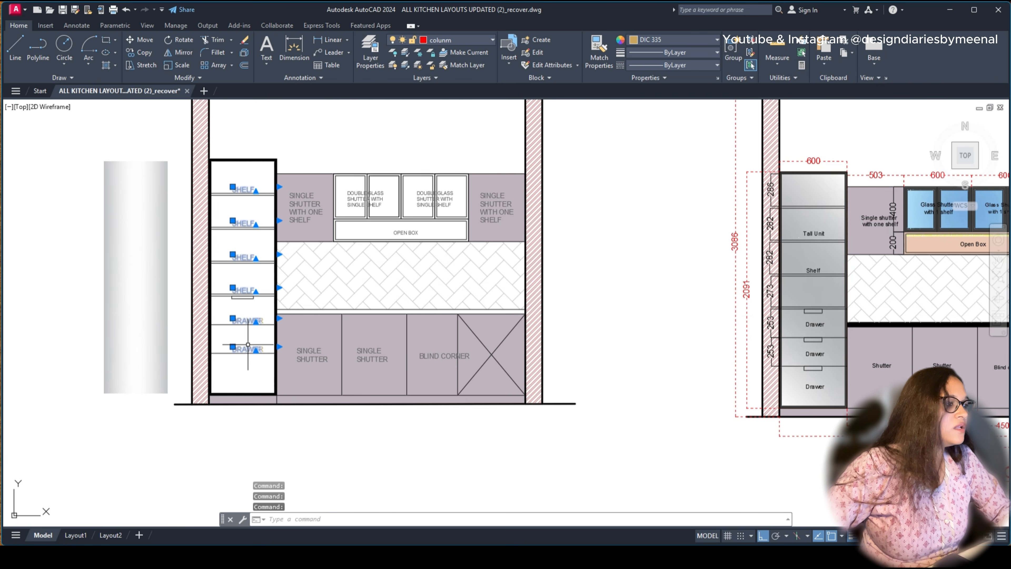
click(680, 39)
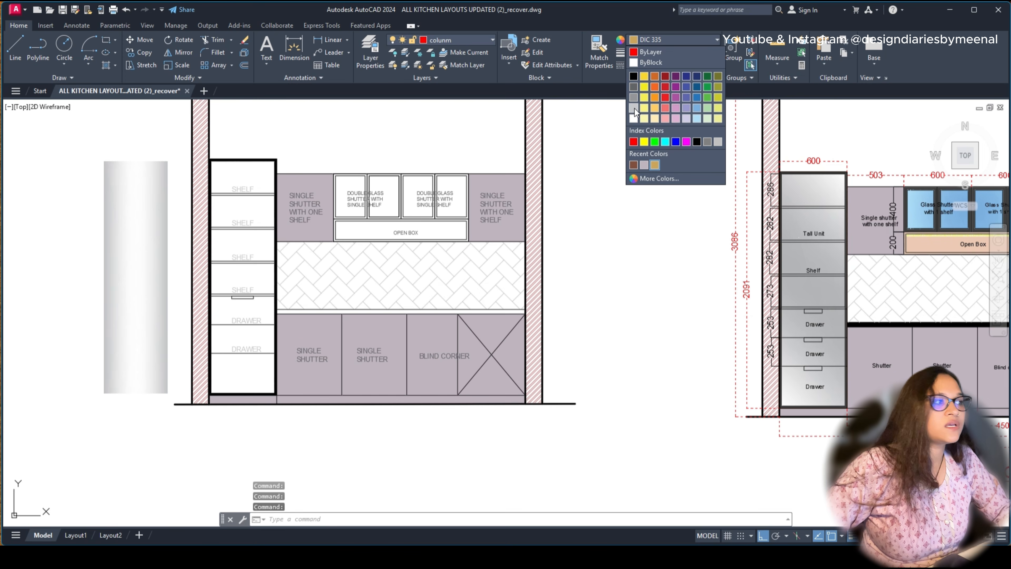
click(634, 89)
key(Escape)
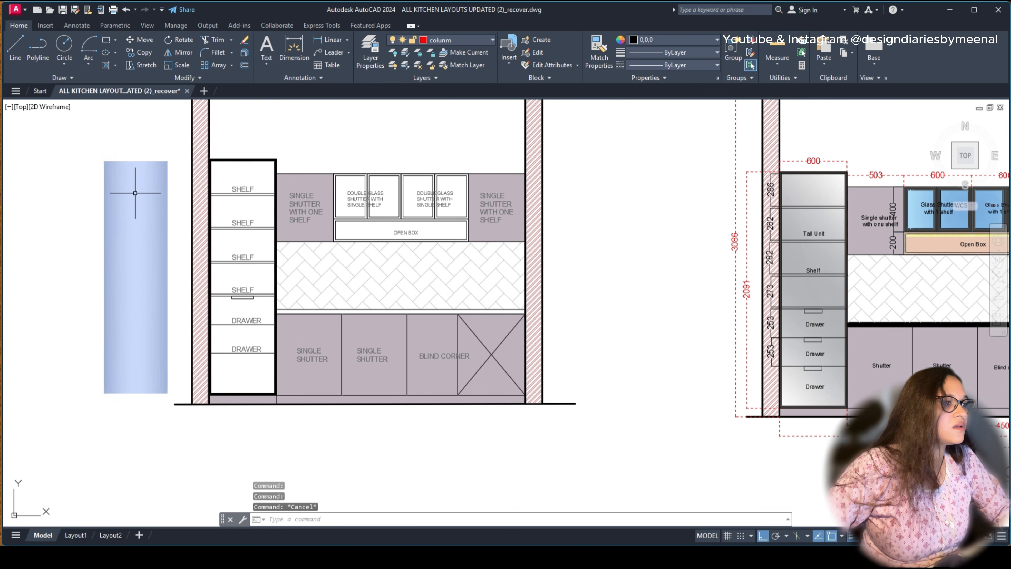
Step: Move the gradient hatch back over the tall unit, using its upper right corner as base point
click(139, 166)
text(M)
key(Return)
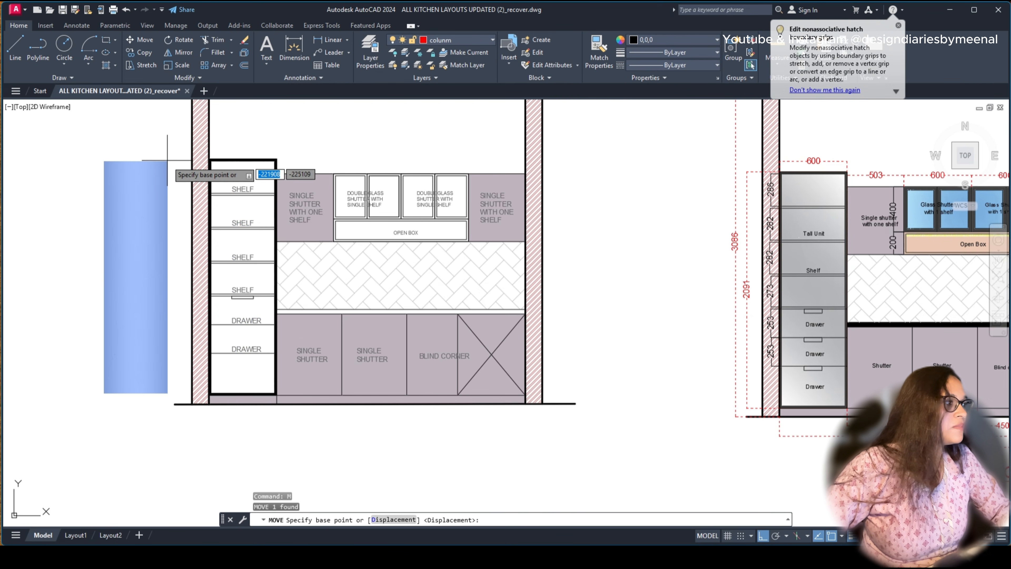
click(167, 162)
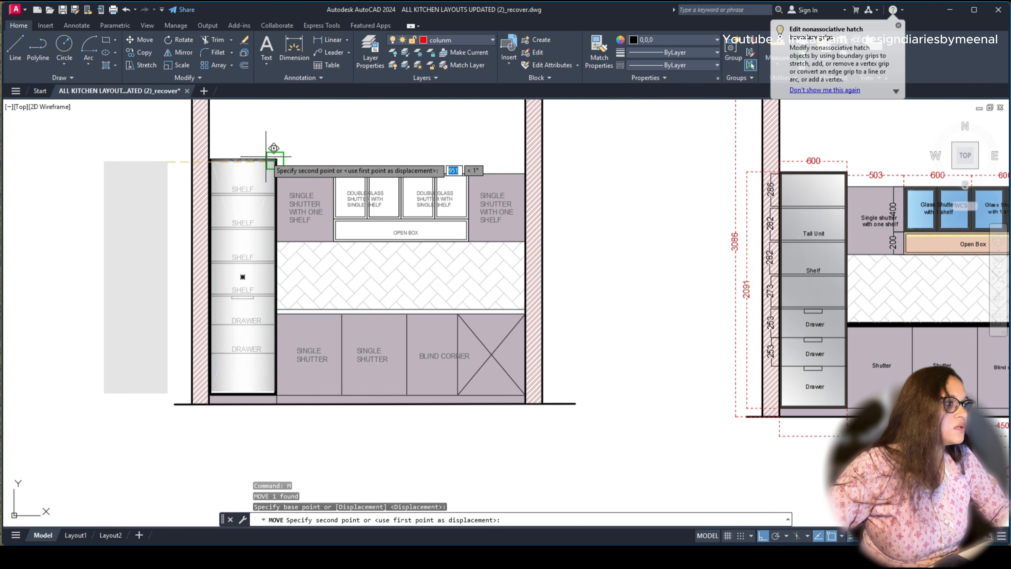
scroll(278, 157, up, 5)
scroll(289, 149, up, 3)
key(Escape)
Step: Adjust the gradient hatch's position at the upper right inner corner of the tall unit's frame with Move
click(237, 183)
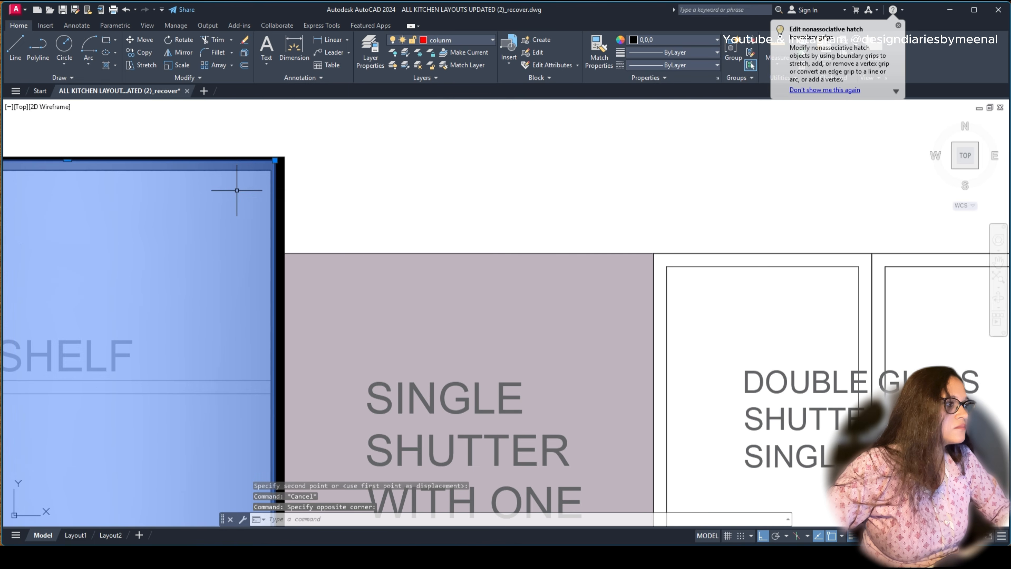
text(M)
key(Return)
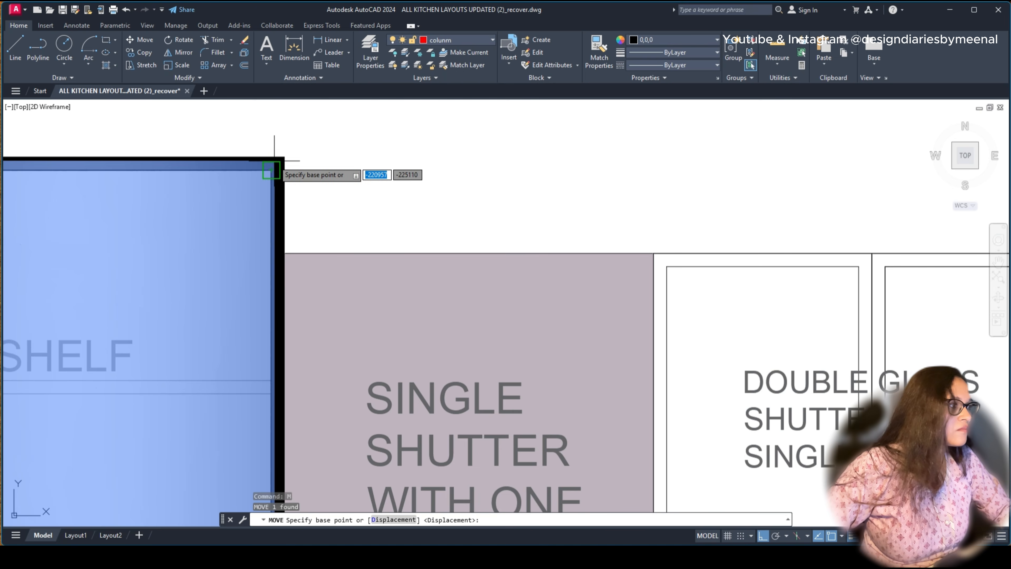
scroll(274, 152, up, 3)
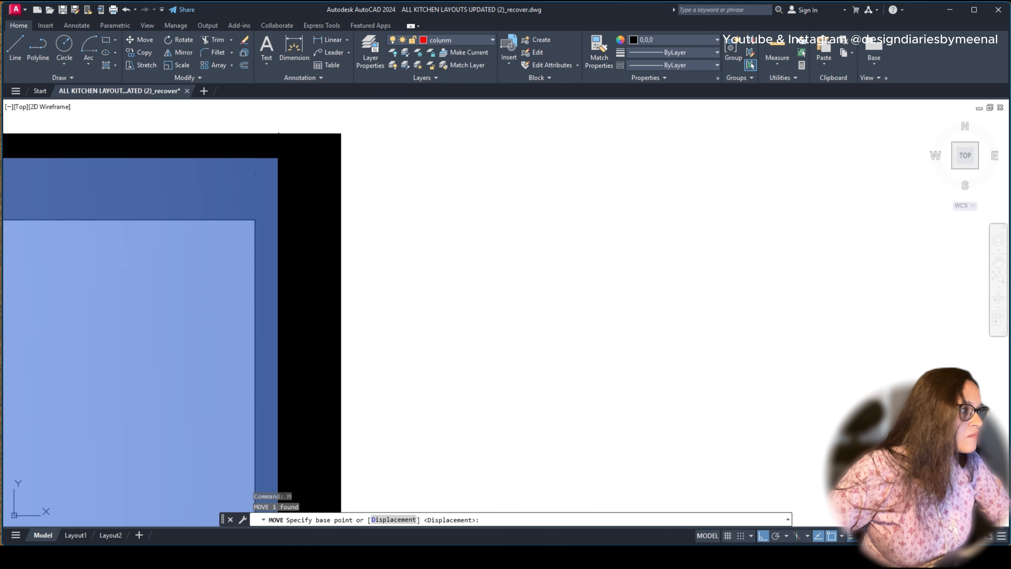
click(255, 219)
click(255, 219)
scroll(327, 280, down, 10)
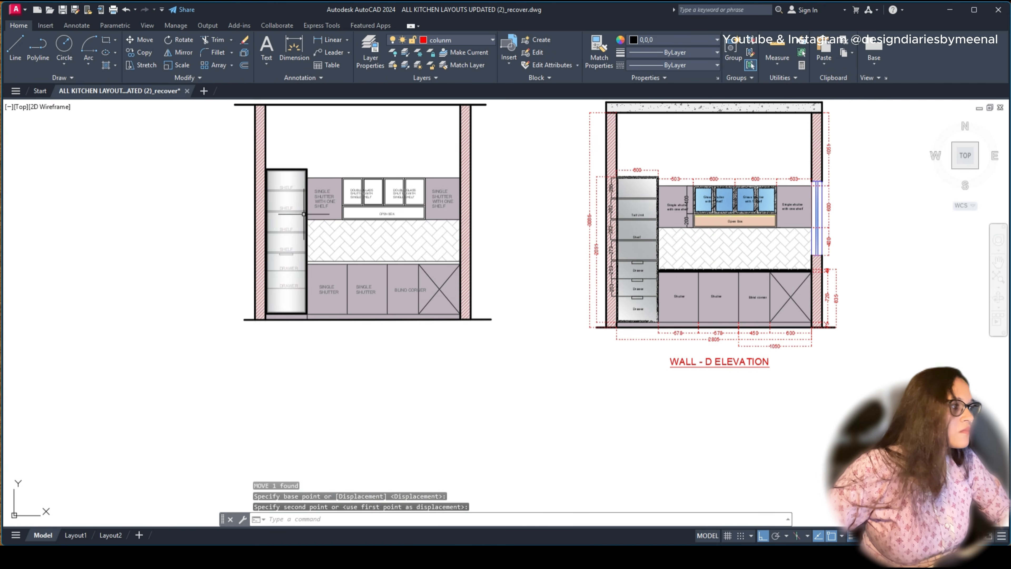
Step: Examine the frame and glass fills of the glass shutters in the Wall D elevation
scroll(283, 297, up, 5)
scroll(282, 299, down, 8)
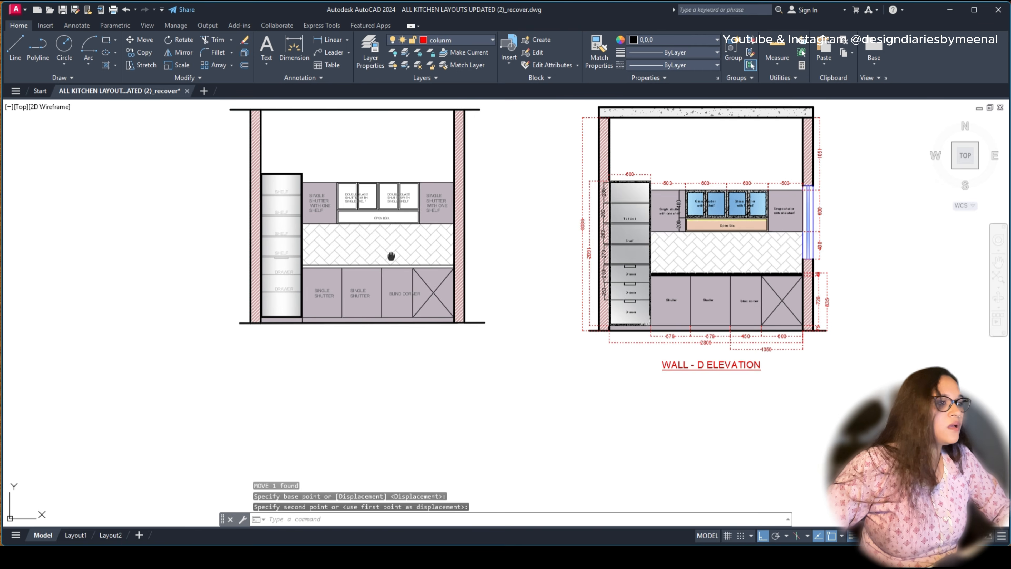
scroll(393, 244, up, 5)
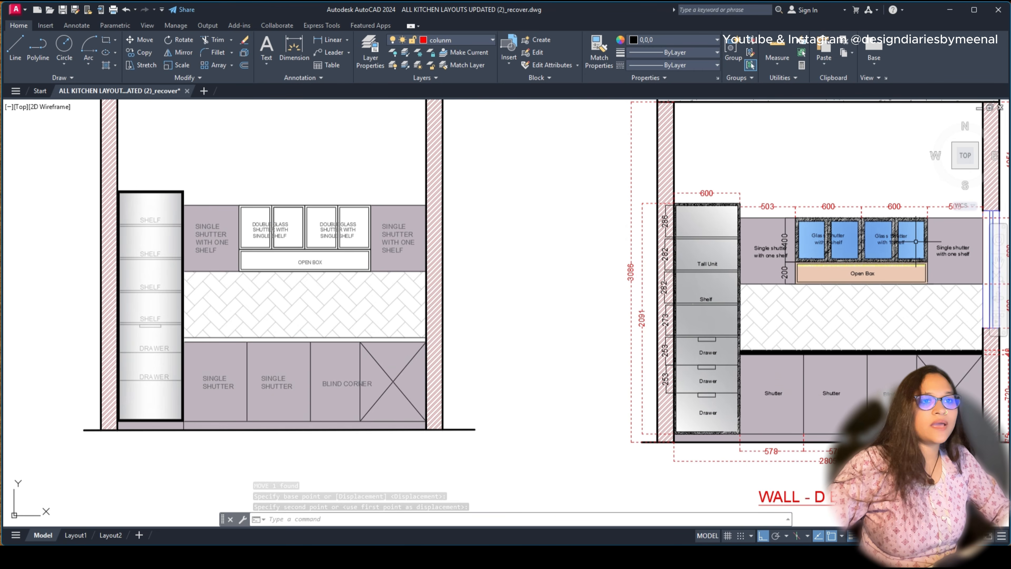
scroll(907, 240, up, 4)
scroll(804, 215, up, 6)
click(744, 213)
key(Escape)
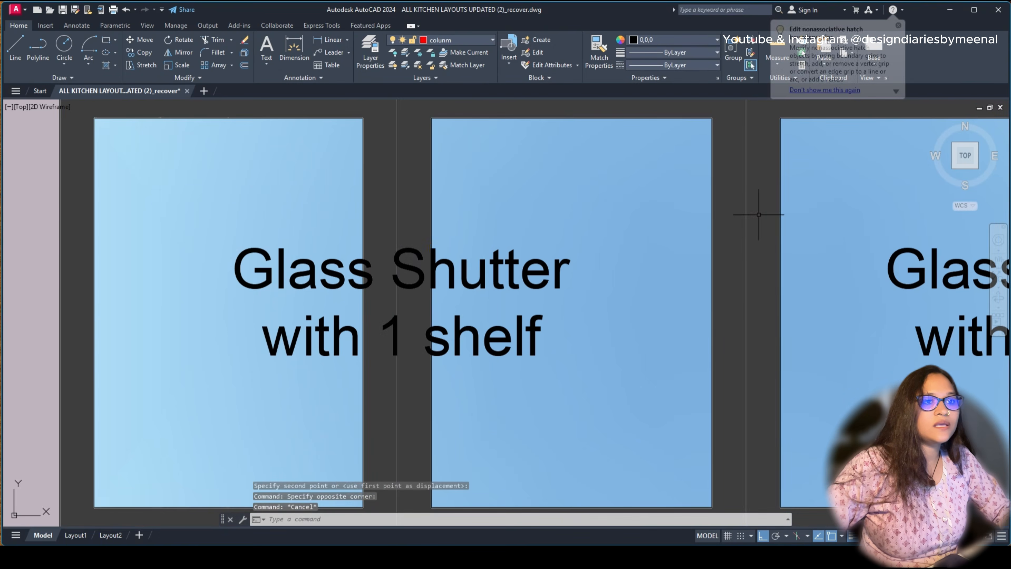
Step: Compare the finished glass shutters of the Wall D elevation with the unfilled double glass shutters in the other elevation
click(757, 216)
scroll(752, 239, down, 4)
key(Escape)
scroll(753, 252, up, 1)
scroll(753, 252, up, 2)
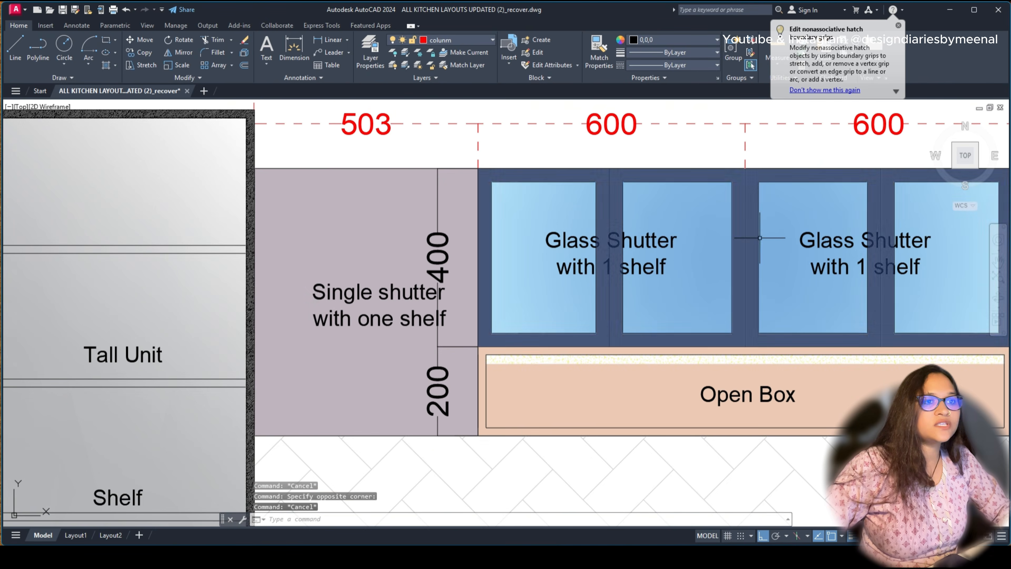
scroll(776, 248, down, 6)
scroll(389, 226, up, 7)
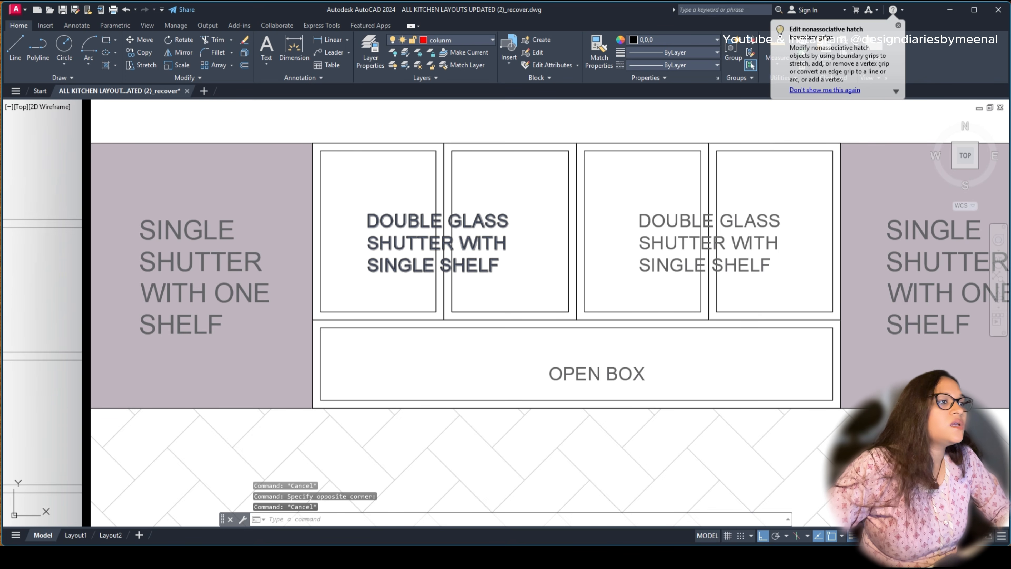
Step: Hatch the frames of the four glass shutters above the open box with a solid fill in colour 0,0,0
text(h)
key(Return)
scroll(445, 126, up, 4)
click(351, 184)
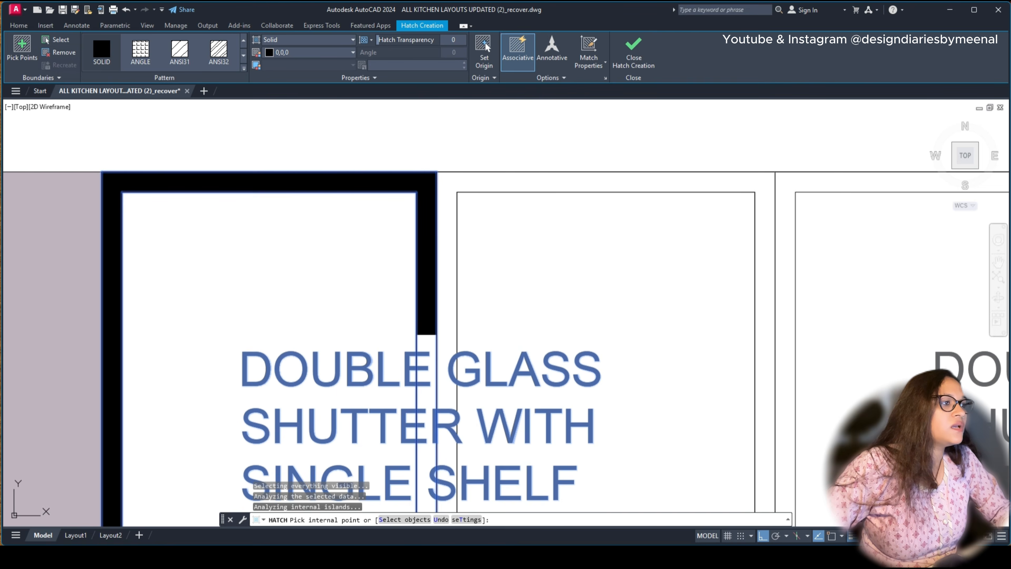
click(447, 186)
scroll(430, 188, down, 8)
scroll(458, 185, up, 4)
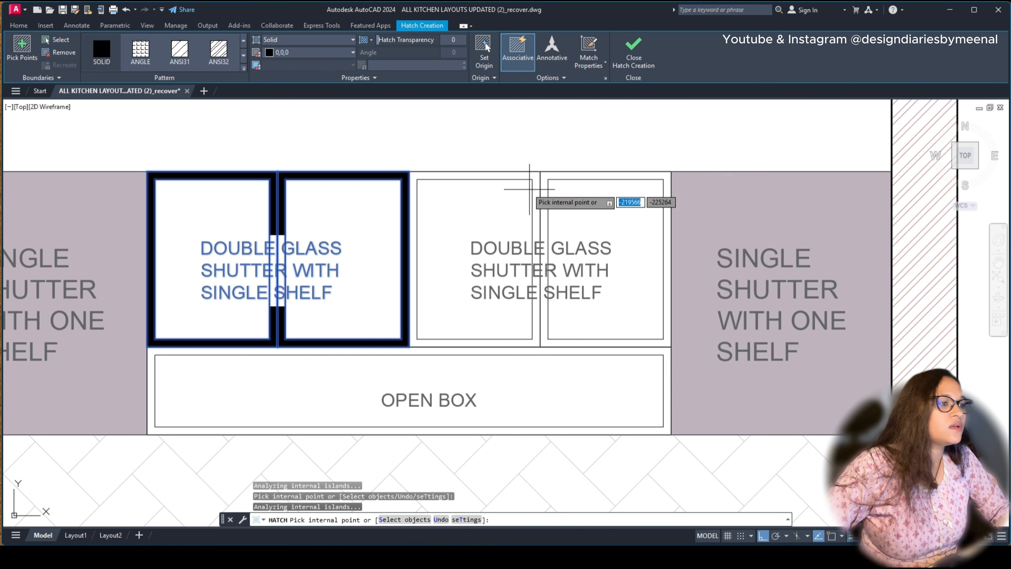
click(522, 176)
click(553, 176)
scroll(483, 202, down, 4)
key(Escape)
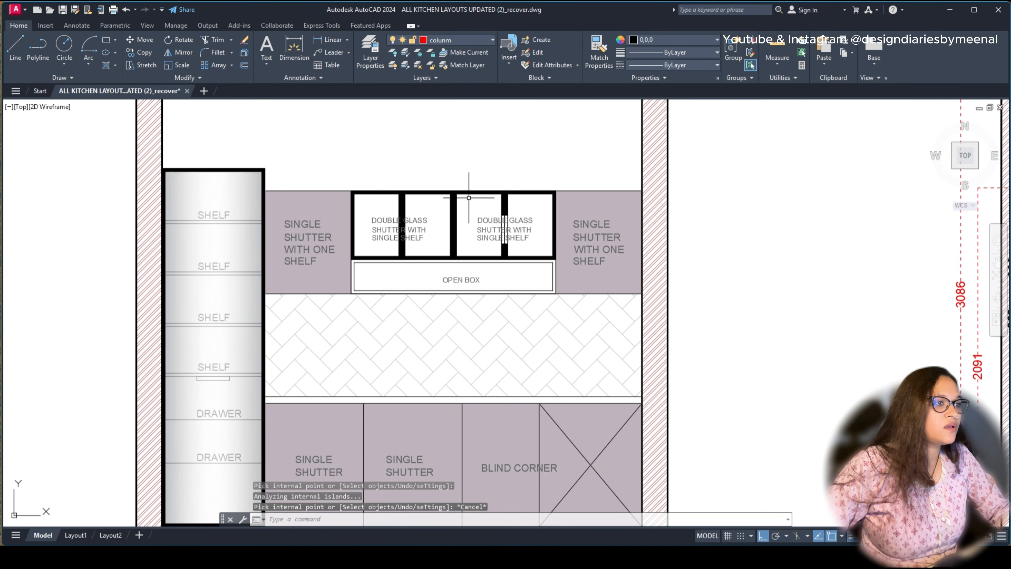
Step: Remove the second double glass shutter label's text boundary from the black frame hatch with Hatch Edit
scroll(526, 204, up, 2)
scroll(526, 203, up, 4)
click(542, 188)
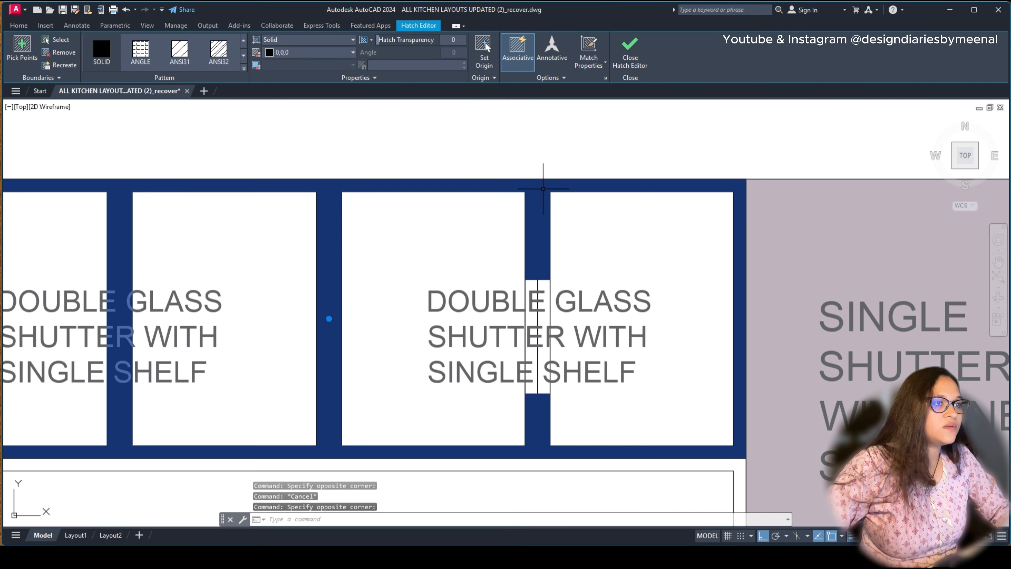
right_click(545, 193)
click(575, 222)
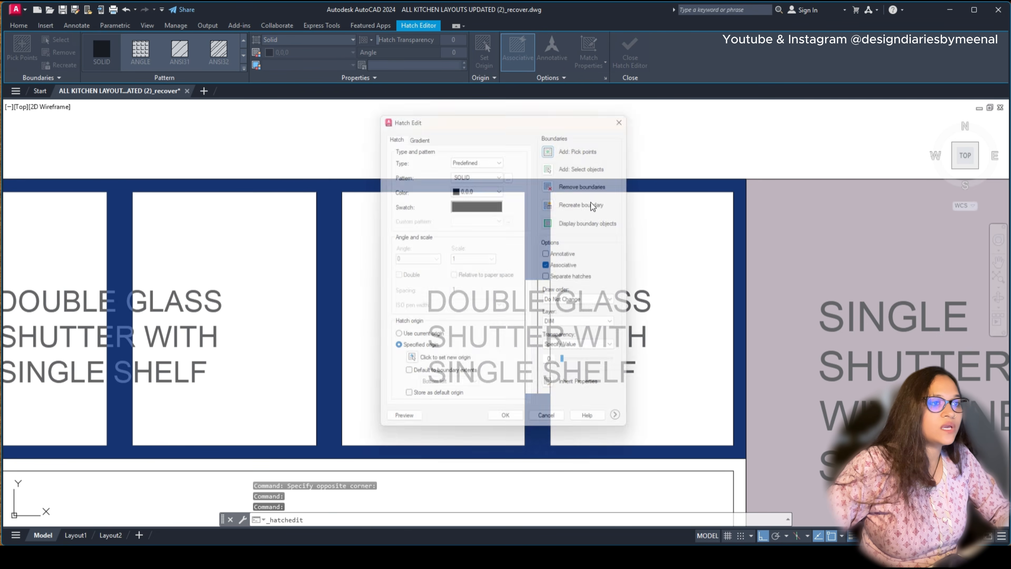
click(553, 182)
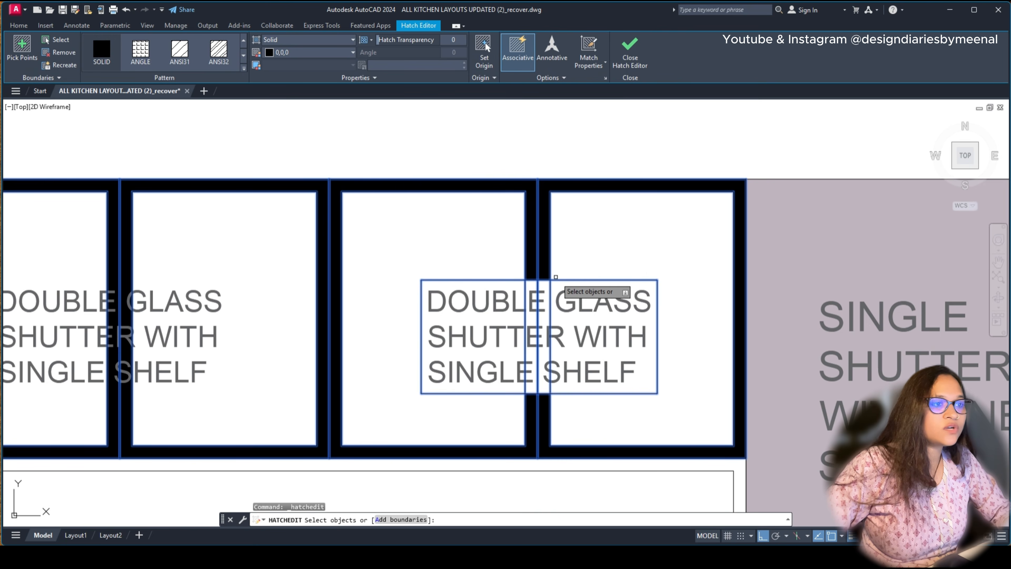
click(559, 282)
key(Return)
scroll(556, 278, down, 6)
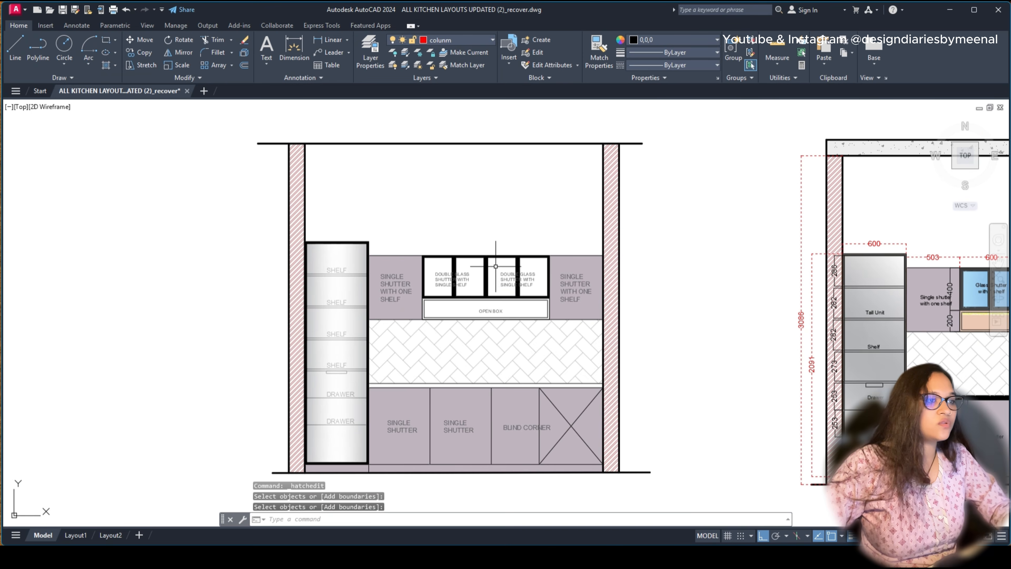
Step: Hatch the four glass panes of the double glass shutters together with a solid fill
middle_drag(510, 276, 313, 288)
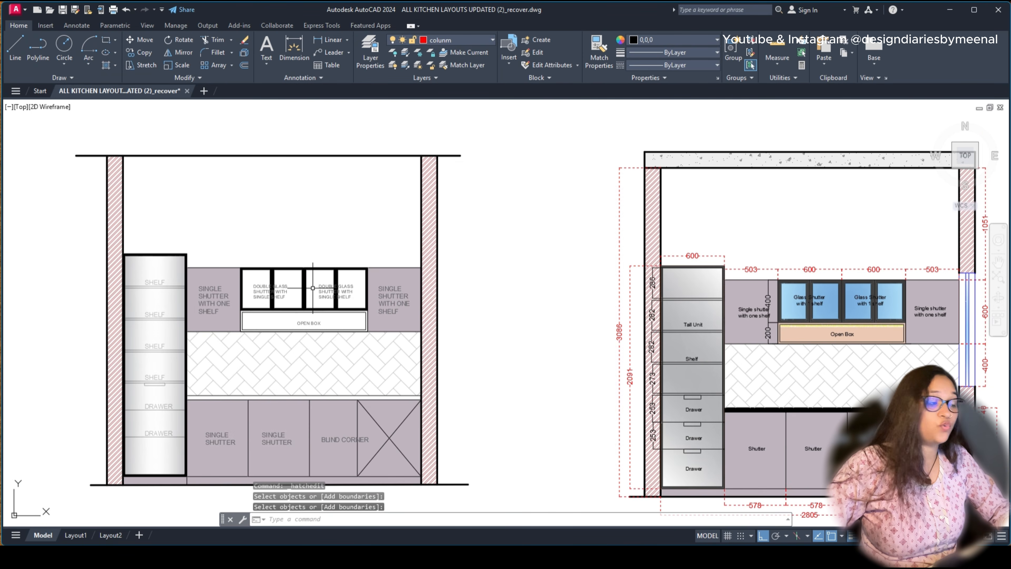
scroll(280, 285, up, 2)
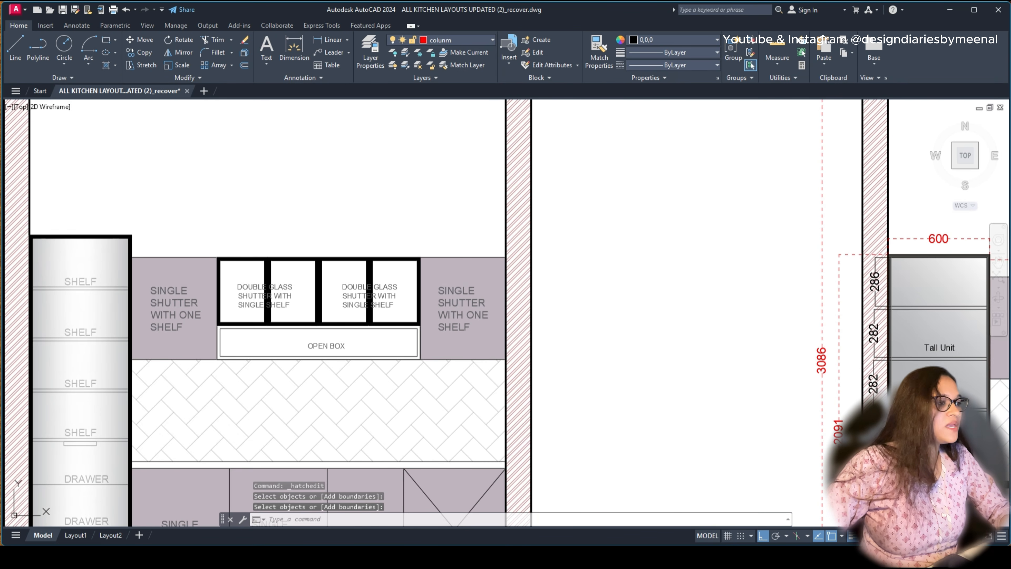
text(h)
key(Return)
click(246, 269)
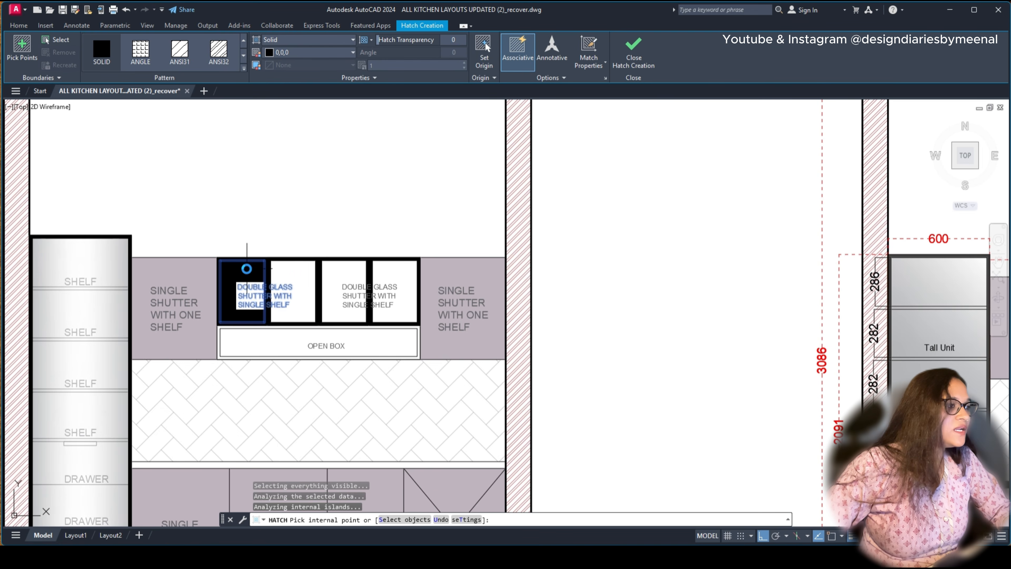
click(313, 274)
click(332, 271)
click(406, 270)
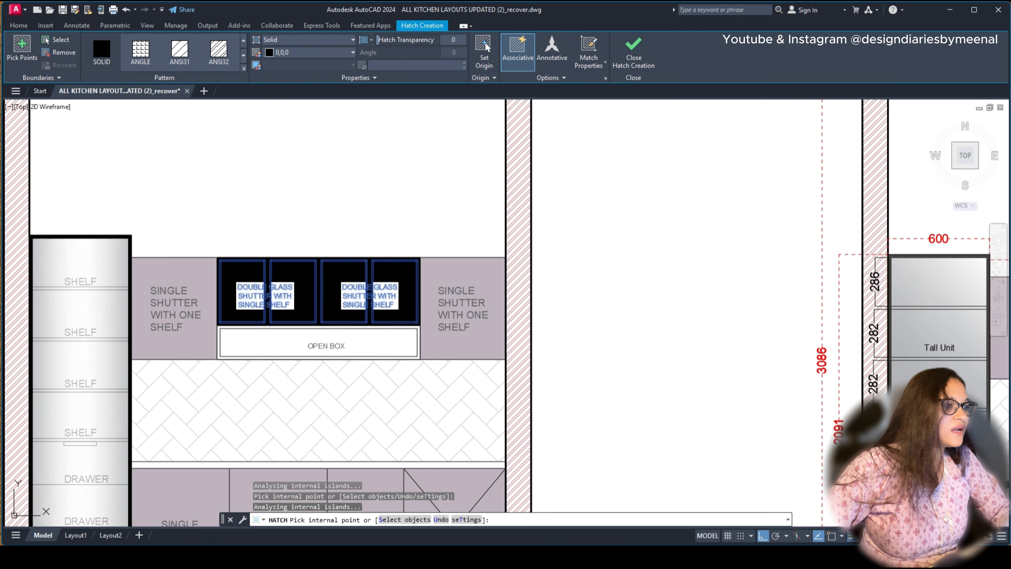
key(Escape)
Step: Change the glass pane hatch to a gradient with first colour 122,175,223 and an angle of 136
click(399, 273)
click(398, 271)
click(281, 40)
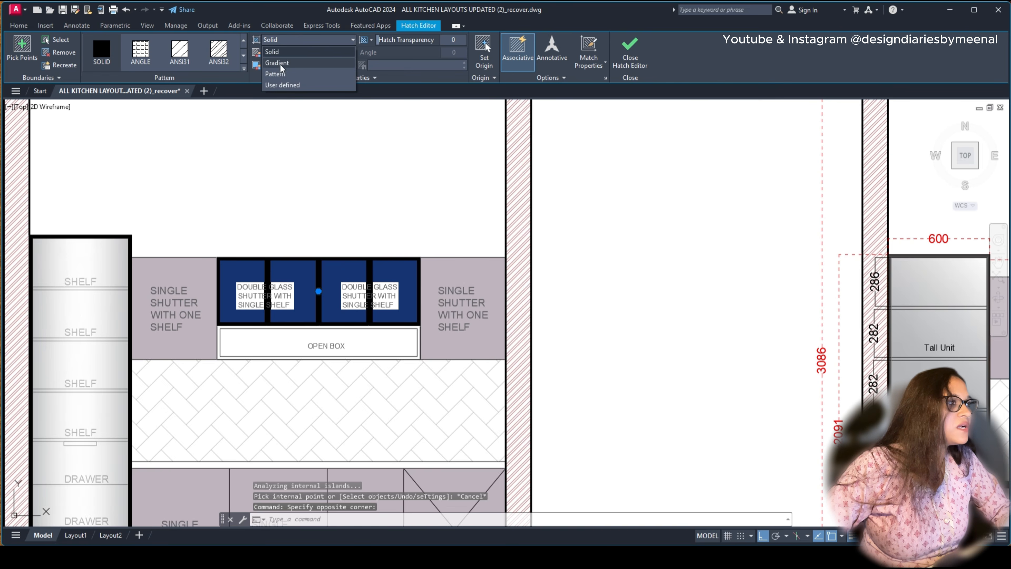
click(279, 58)
click(290, 51)
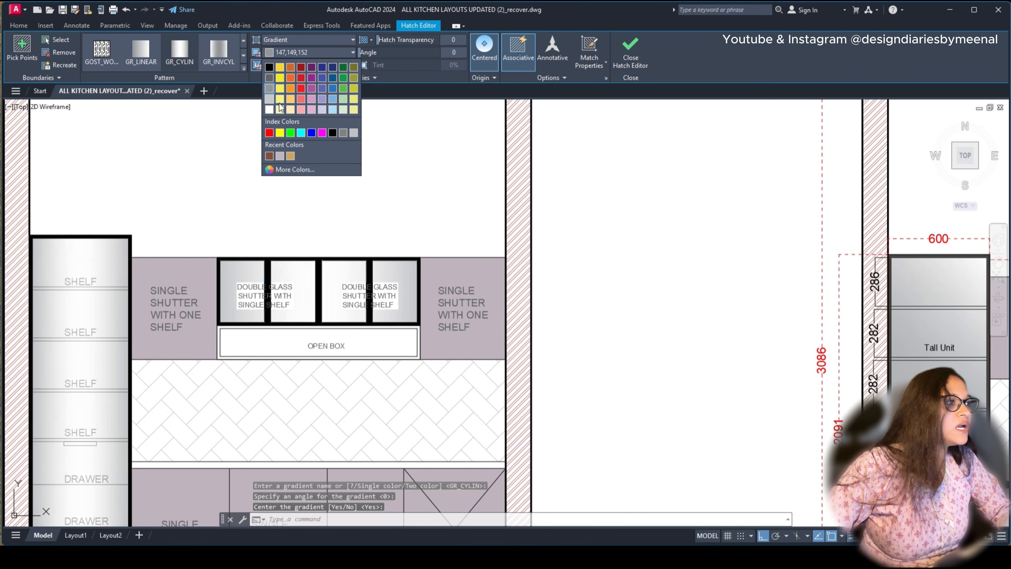
click(333, 99)
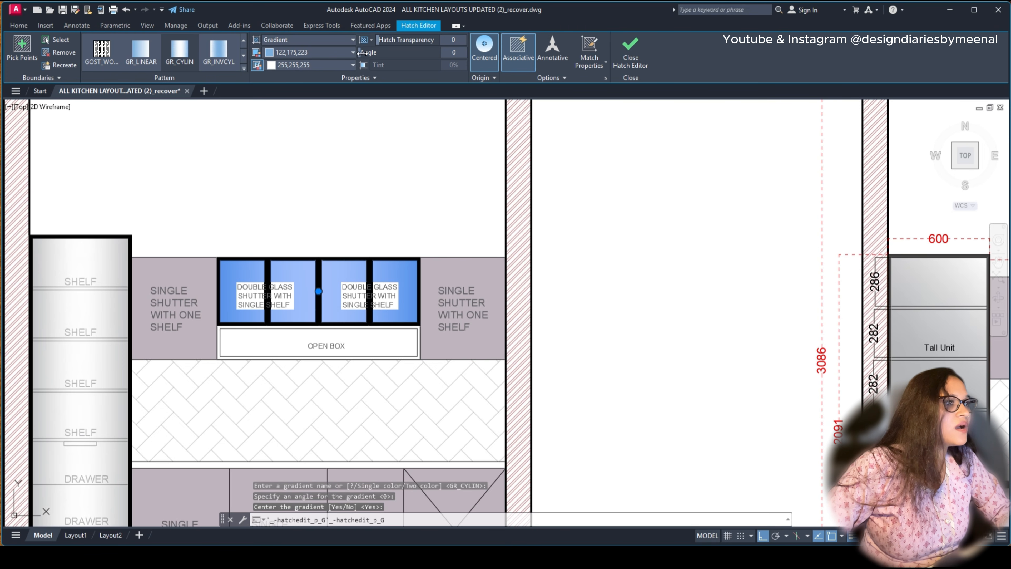
drag(362, 52, 404, 51)
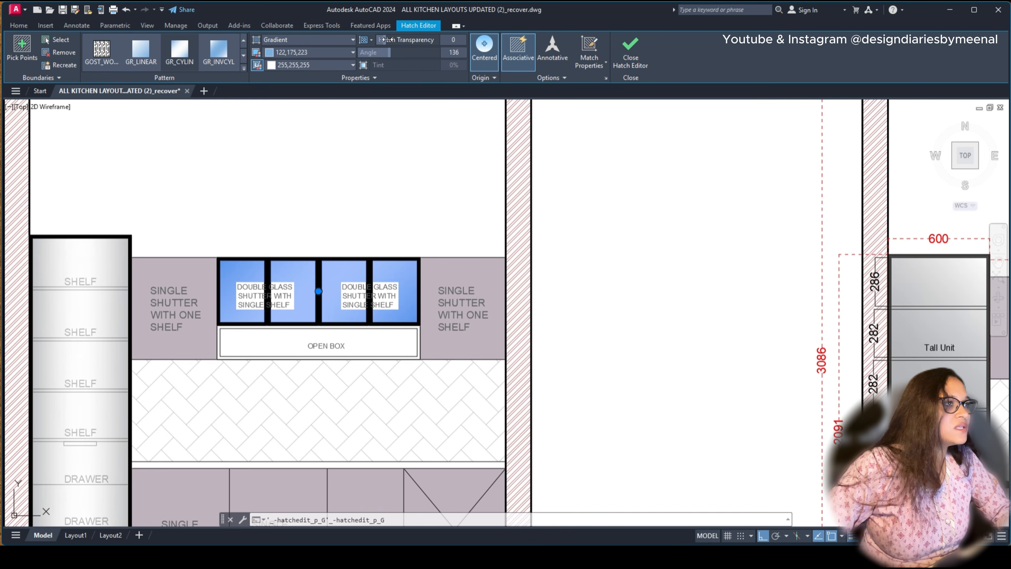
Step: Set the glass gradient's colours to 39,118,187 and 199,200,202, and its angle to 142
click(280, 53)
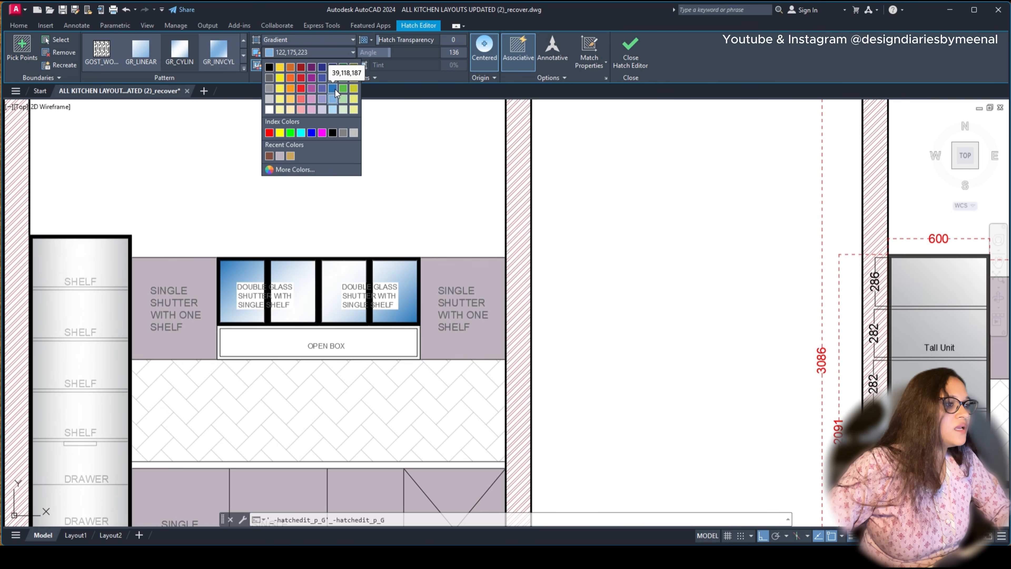
click(335, 89)
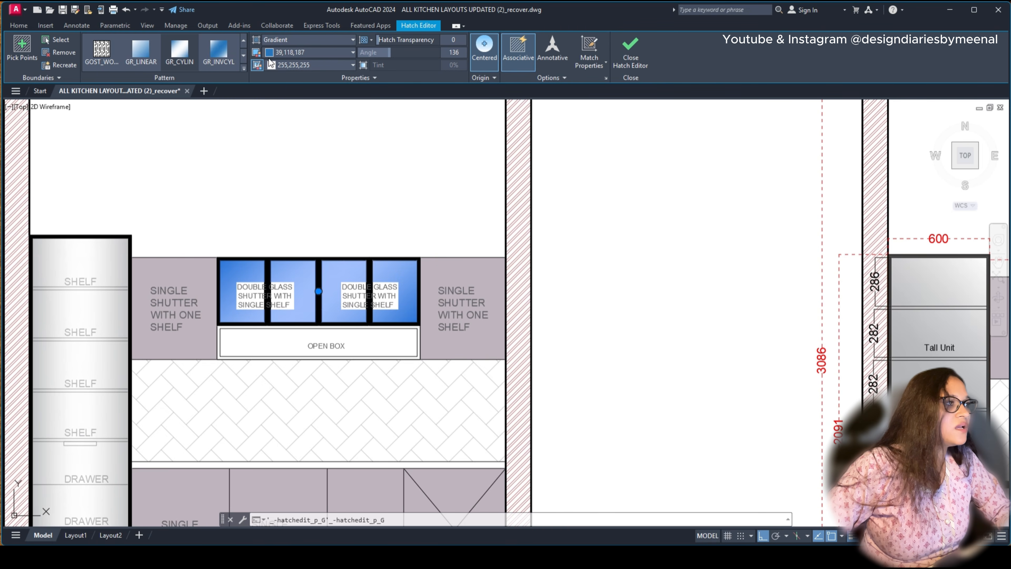
click(279, 65)
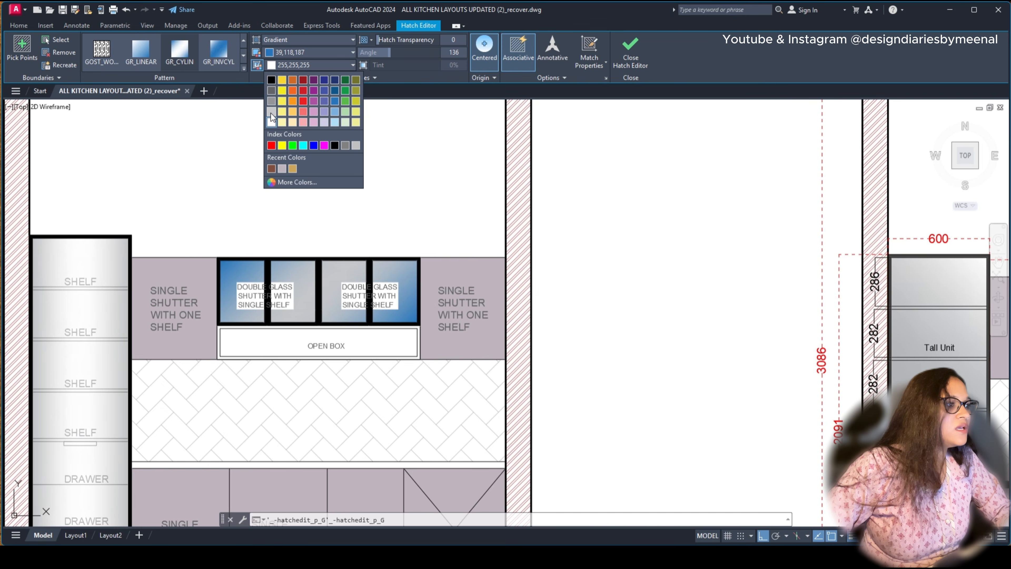
click(271, 114)
click(292, 65)
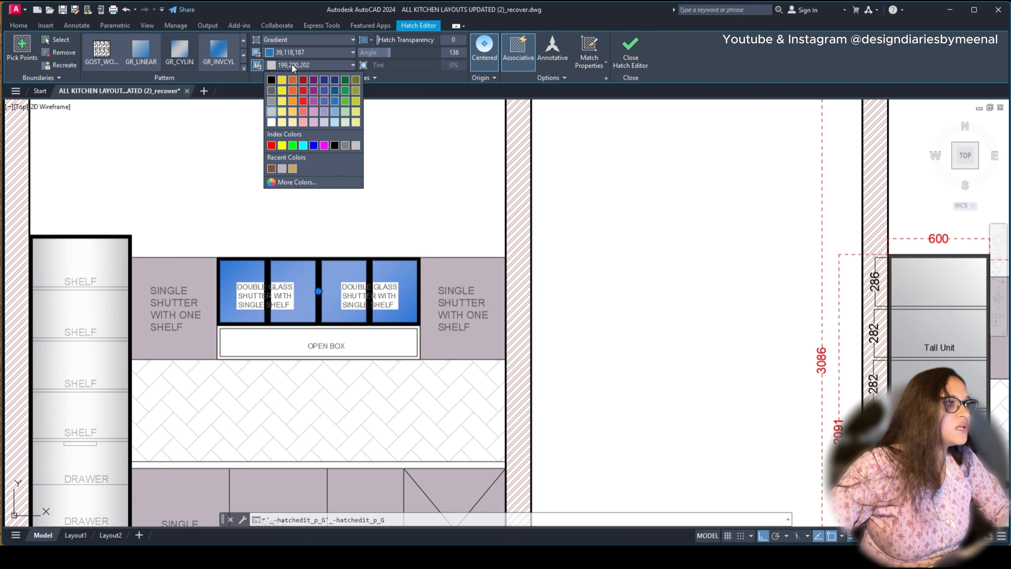
click(271, 112)
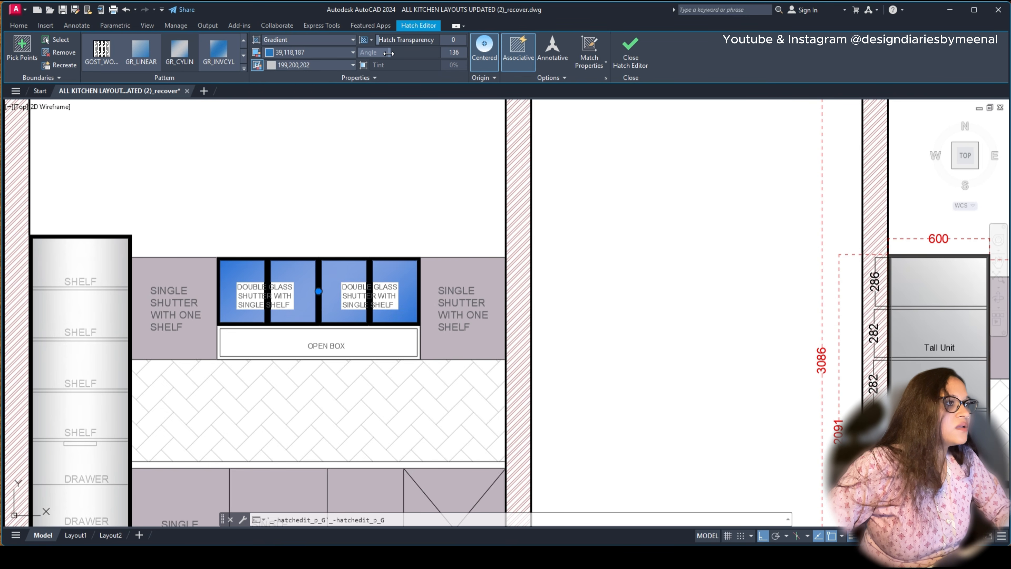
mouse_move(388, 53)
mouse_down()
mouse_move(368, 53)
mouse_move(386, 54)
mouse_up()
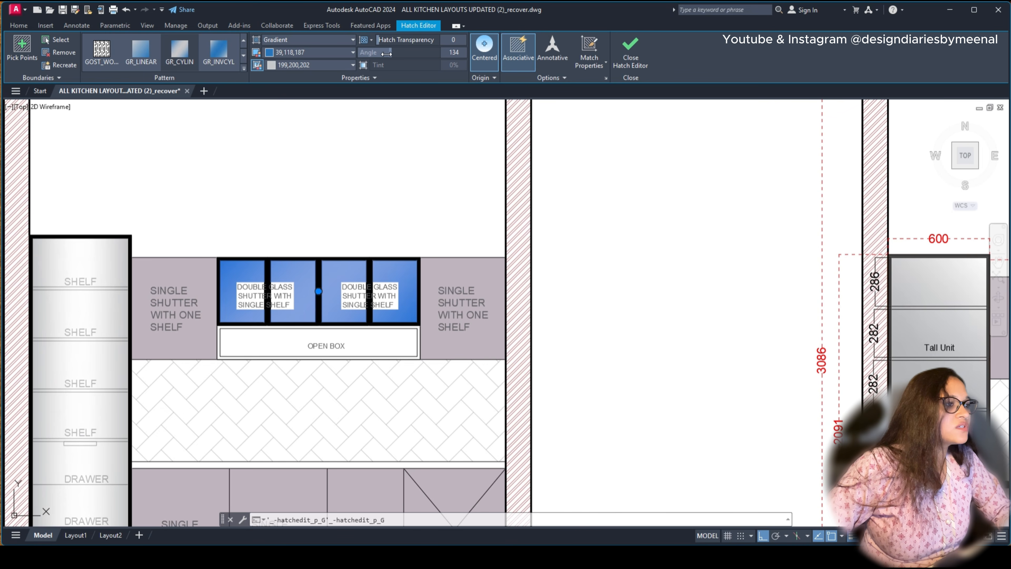
click(364, 114)
key(Escape)
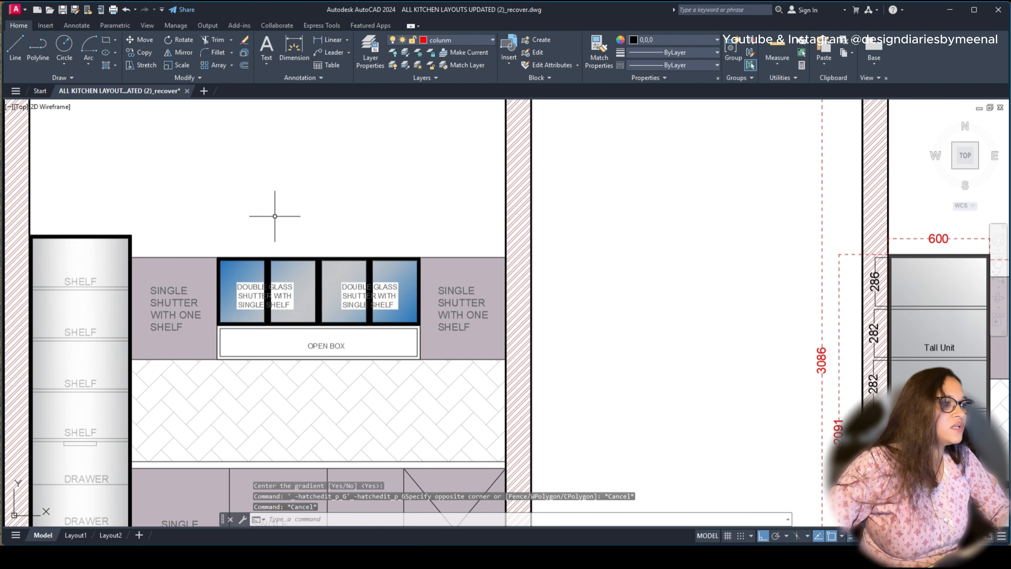
Step: Set the first colour of the glass pane gradient to 122,175,223
scroll(338, 282, down, 2)
click(385, 302)
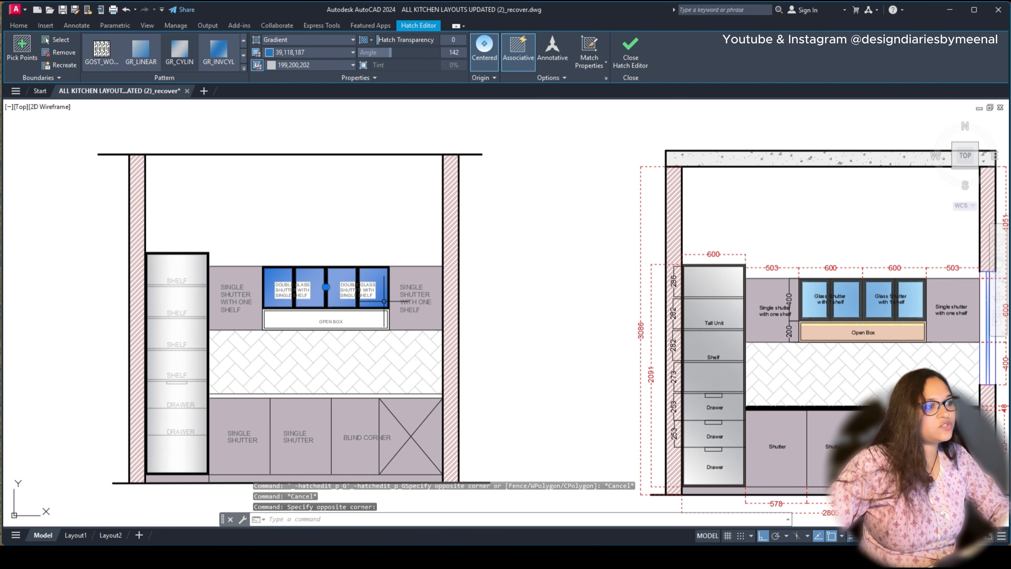
click(314, 57)
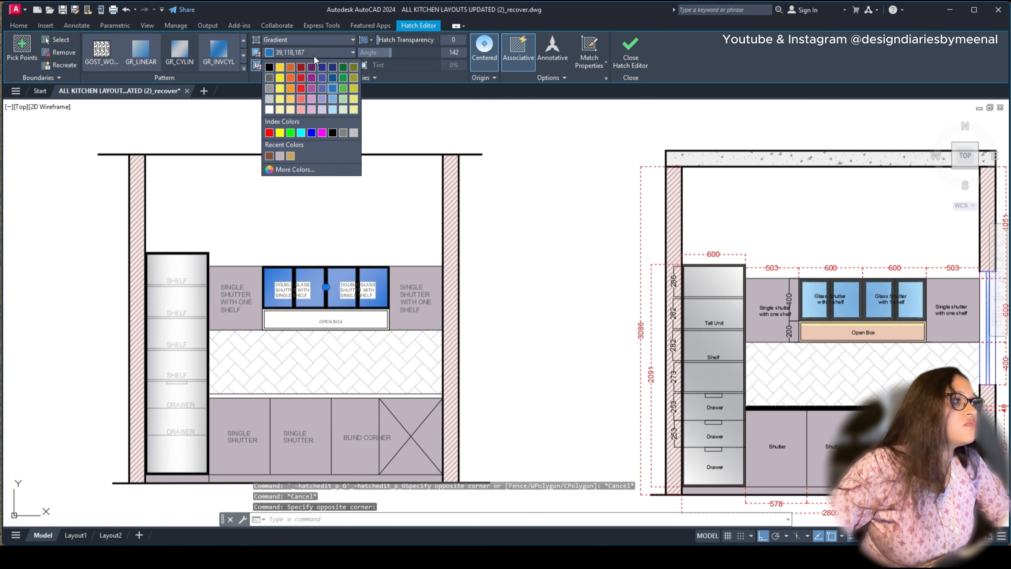
click(336, 97)
key(Escape)
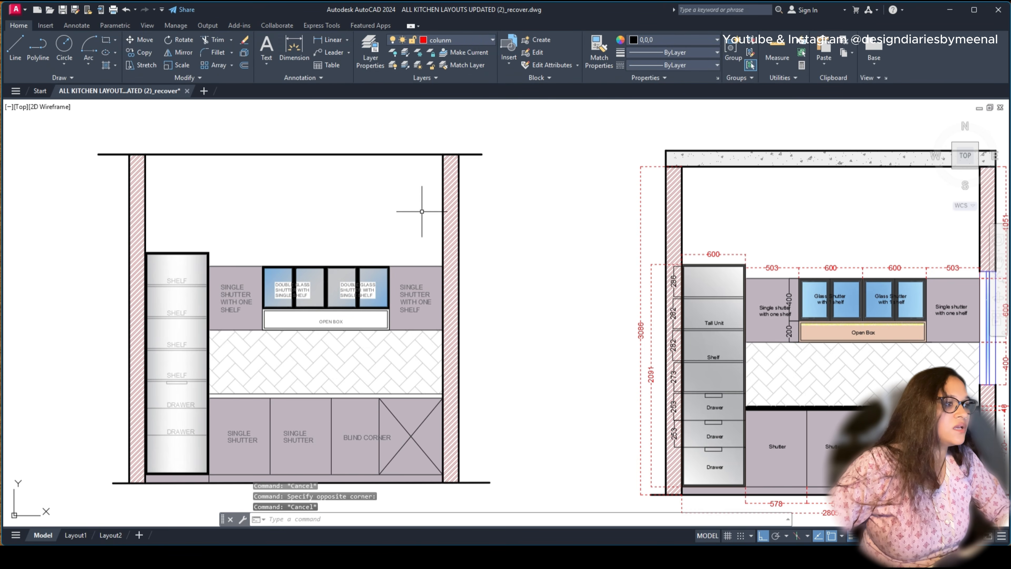
Step: Check the gradient pattern and colours of the glass panes in the Wall D elevation against the new glass hatch
scroll(407, 233, up, 2)
click(362, 316)
scroll(360, 287, down, 2)
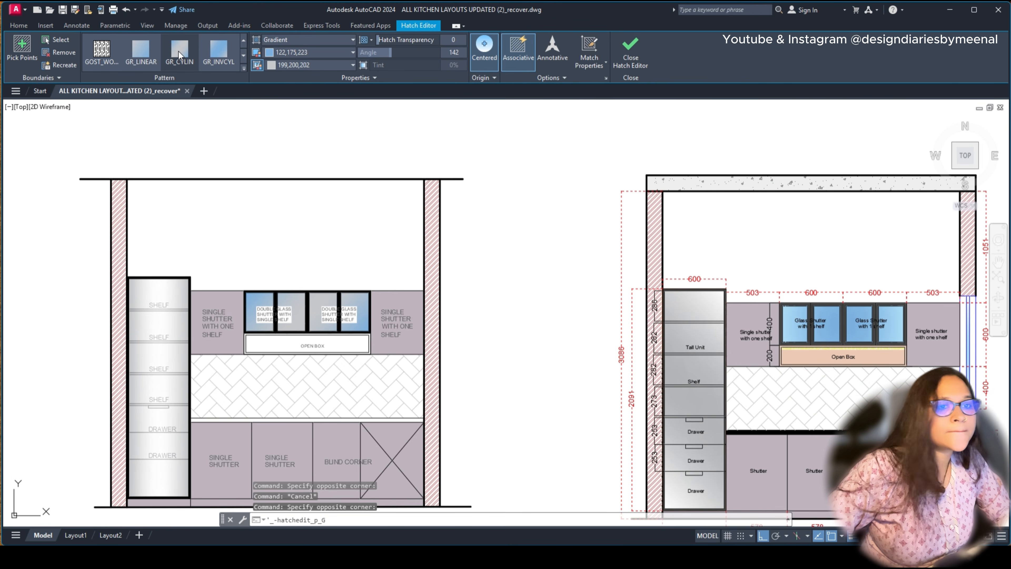
key(Escape)
click(794, 330)
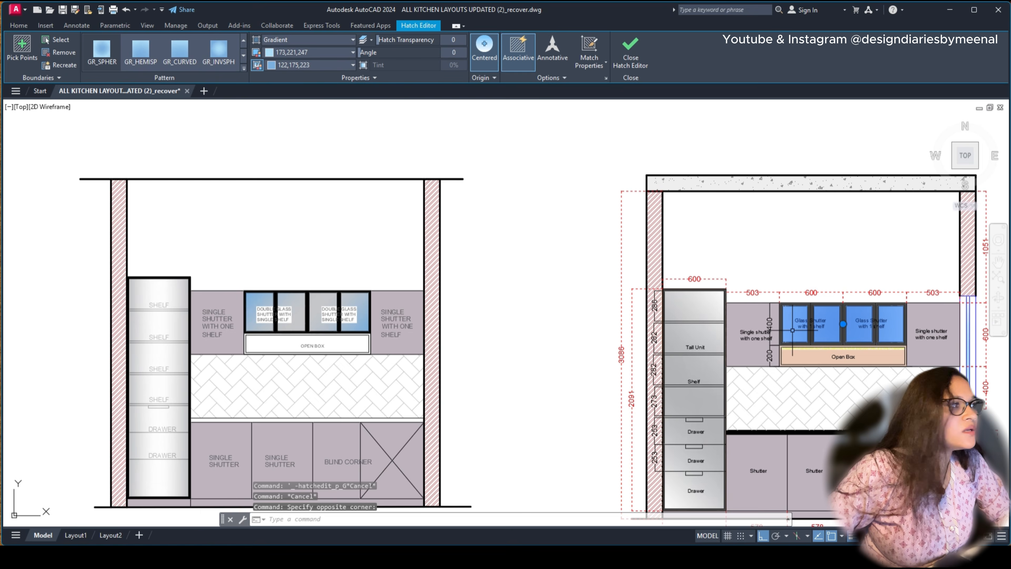
key(Escape)
Step: Set the second colour of the glass pane gradient to 173,221,247
click(360, 302)
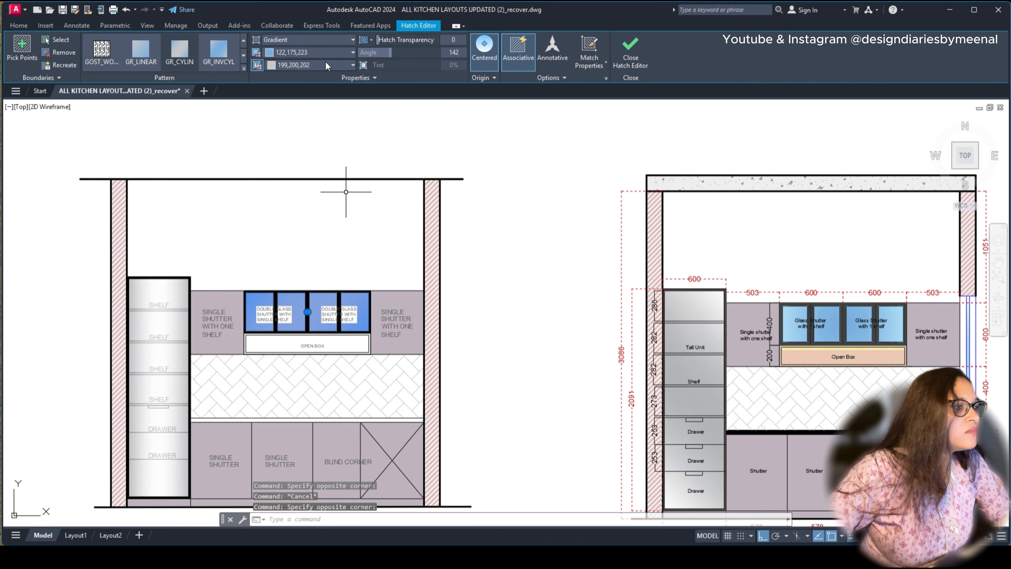
click(301, 68)
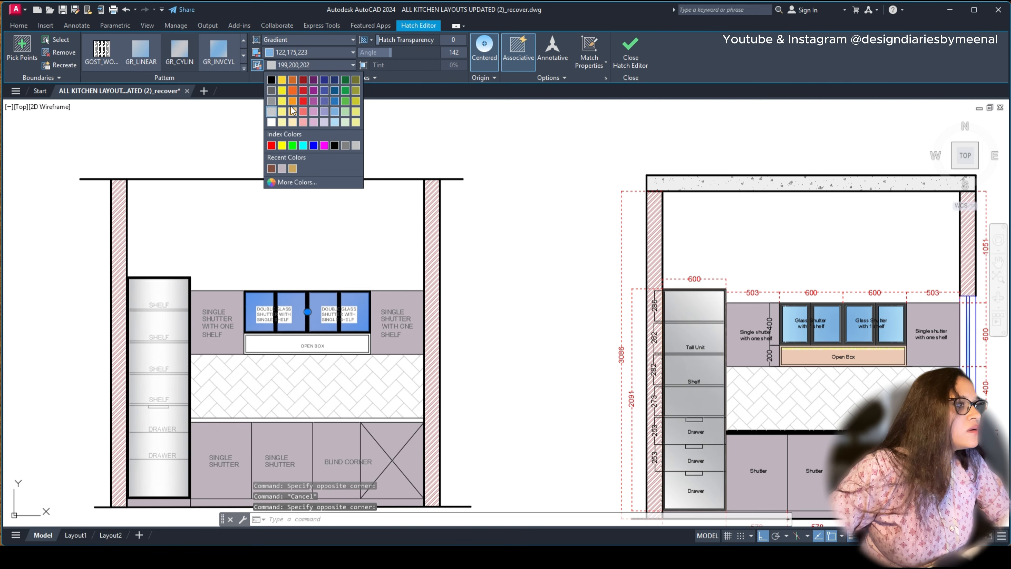
click(336, 123)
key(Escape)
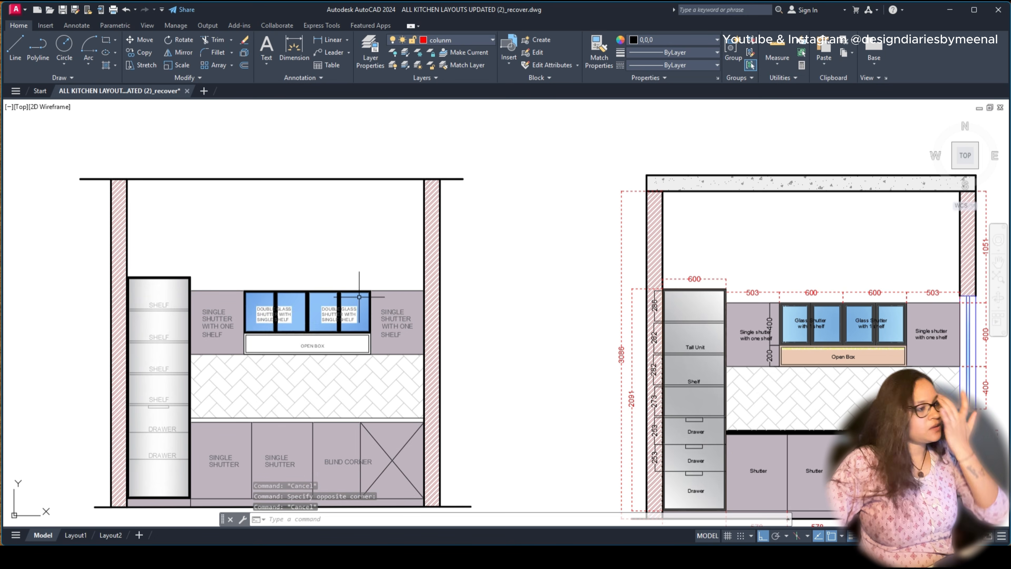
scroll(346, 313, up, 4)
scroll(414, 201, down, 2)
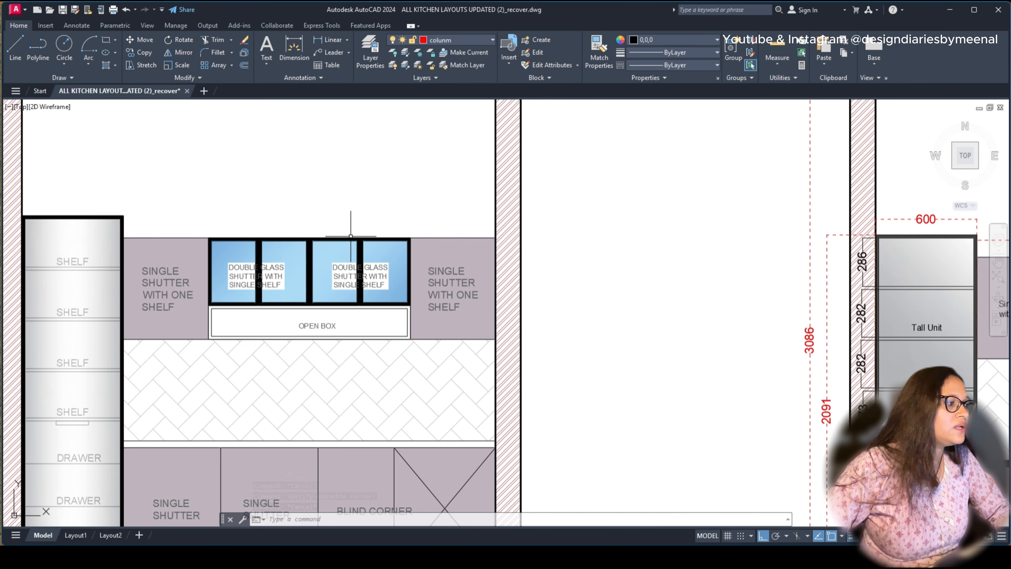
click(250, 270)
right_click(287, 257)
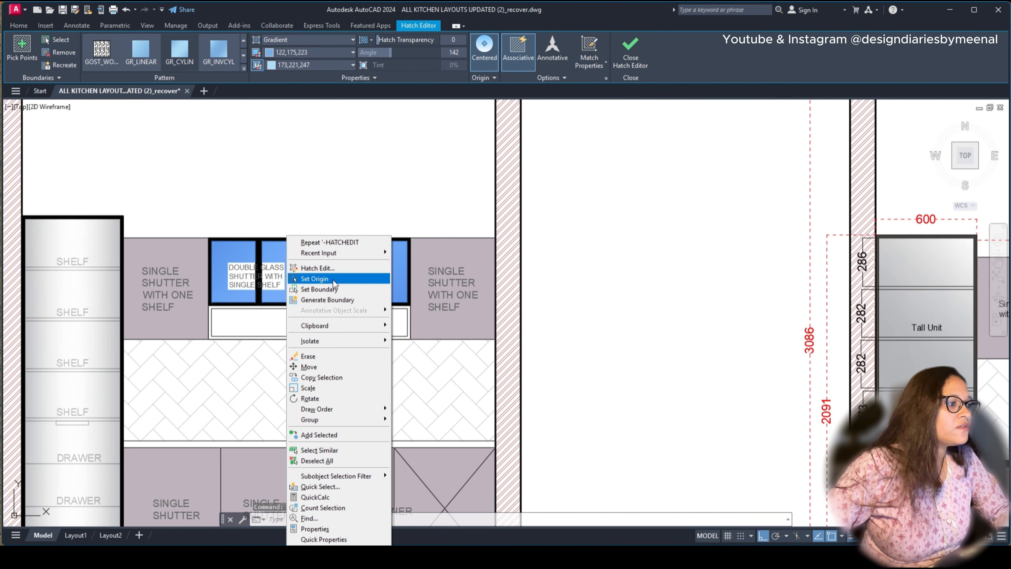
click(333, 279)
key(Escape)
Step: Remove the boundaries around the two double glass shutter labels from the glass pane gradient hatch
click(294, 255)
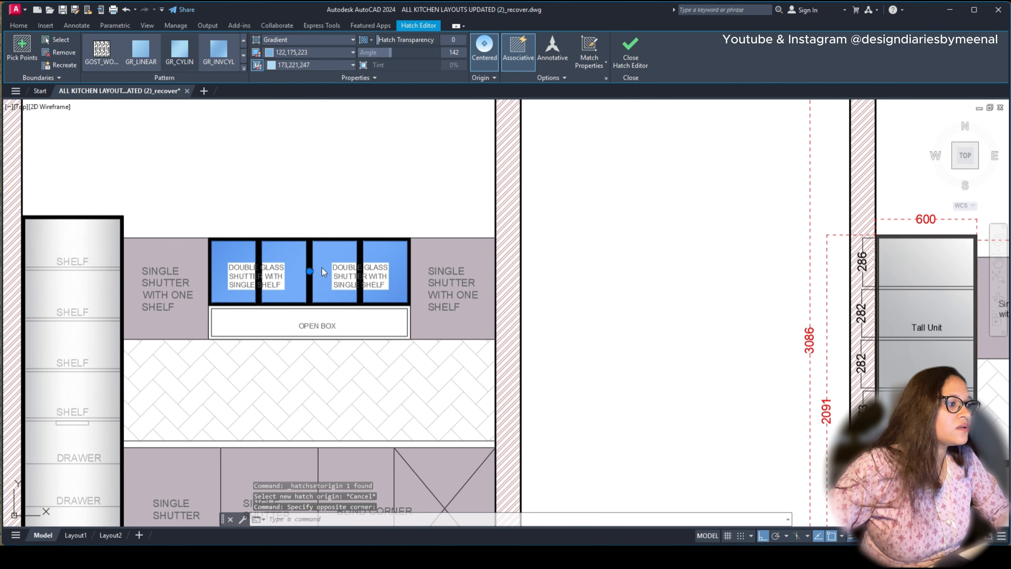
click(606, 78)
click(556, 181)
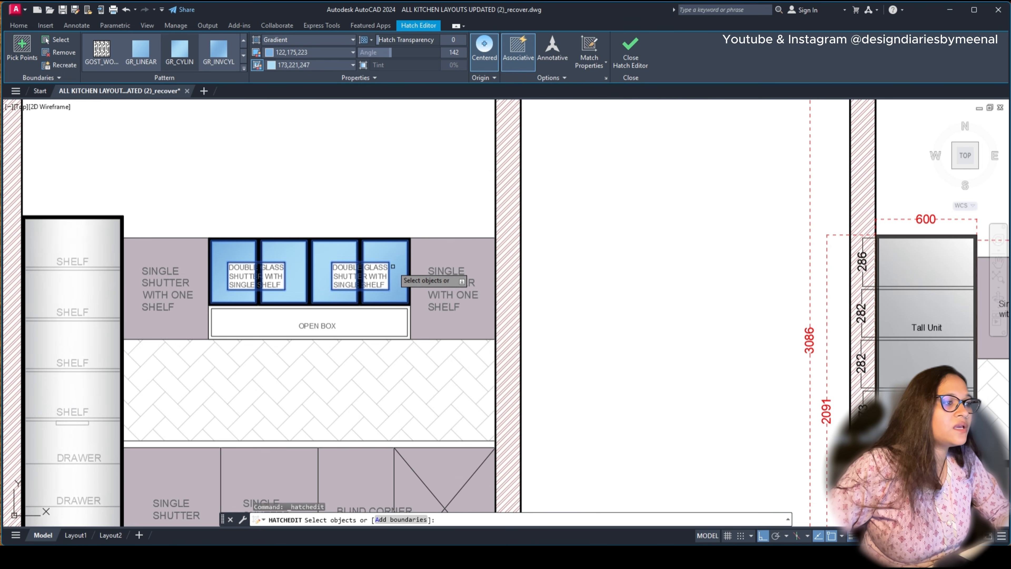
click(378, 267)
click(273, 261)
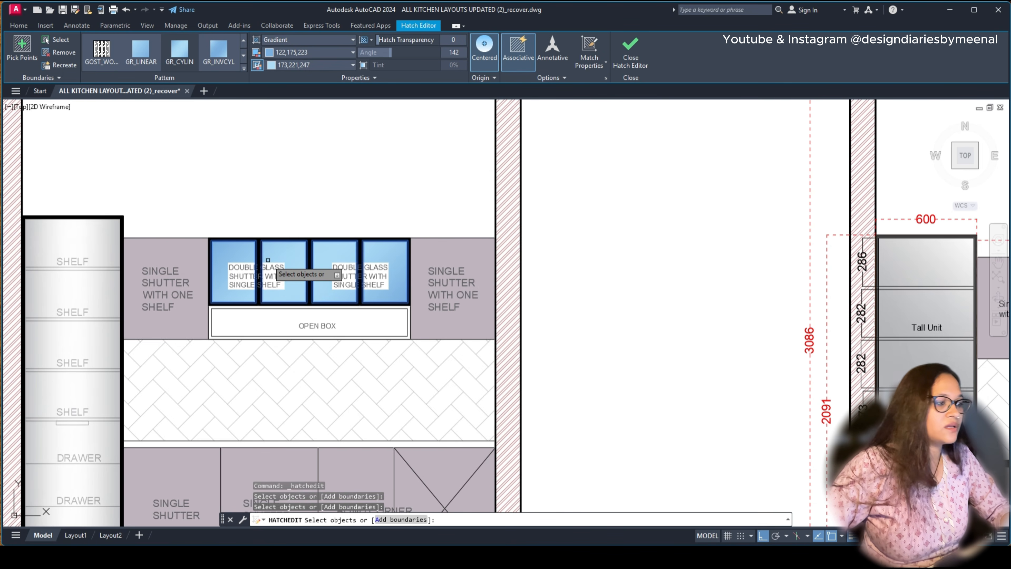
key(Return)
key(Return)
Step: Draw a thin rectangular strip along the inner upper edge of the open box, spanning its full inner width, following the finished elevation
scroll(249, 321, down, 2)
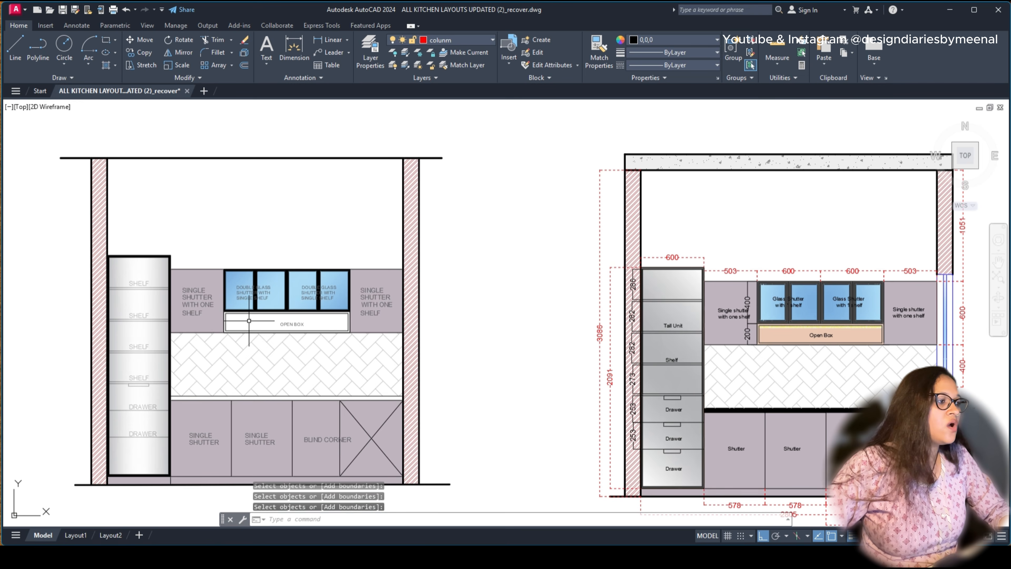
scroll(820, 323, up, 6)
click(669, 351)
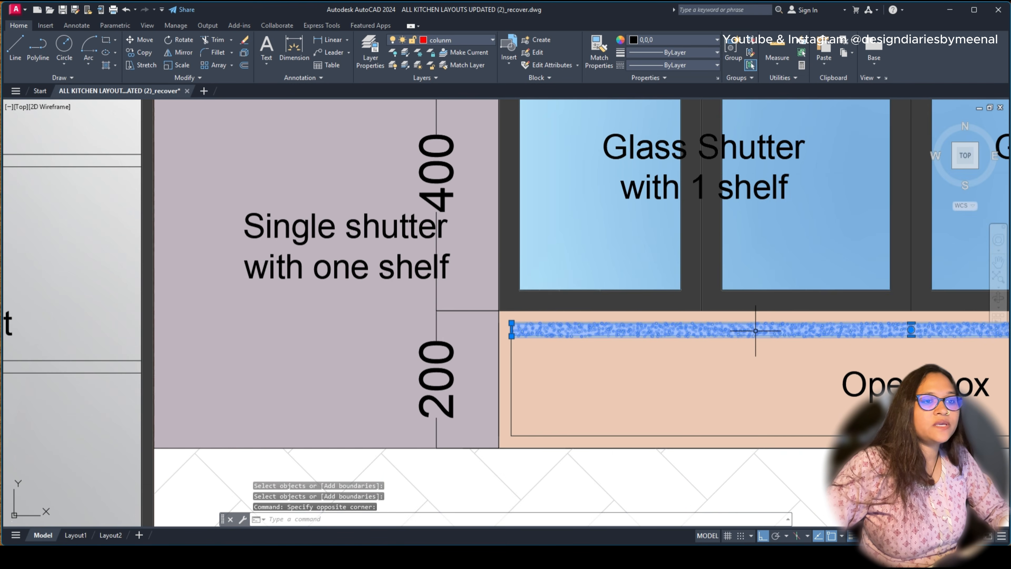
scroll(669, 350, down, 3)
key(Escape)
middle_drag(226, 338, 777, 337)
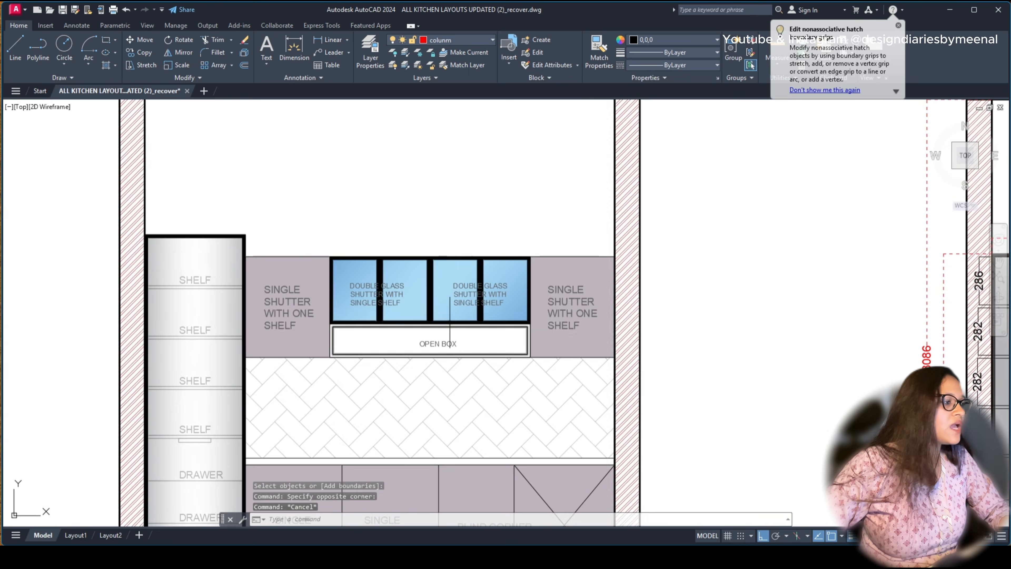
scroll(400, 327, up, 3)
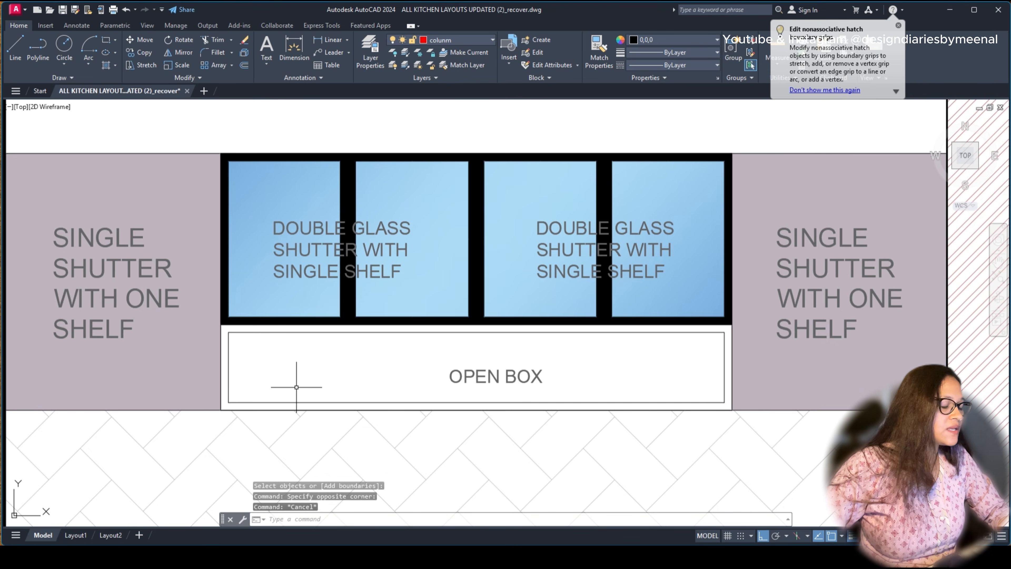
text(REC)
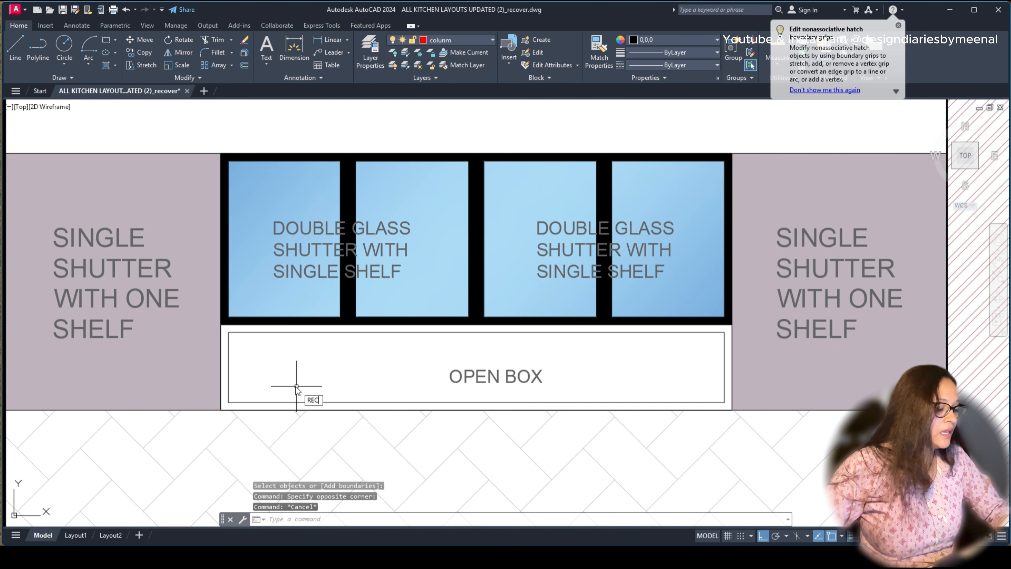
key(Return)
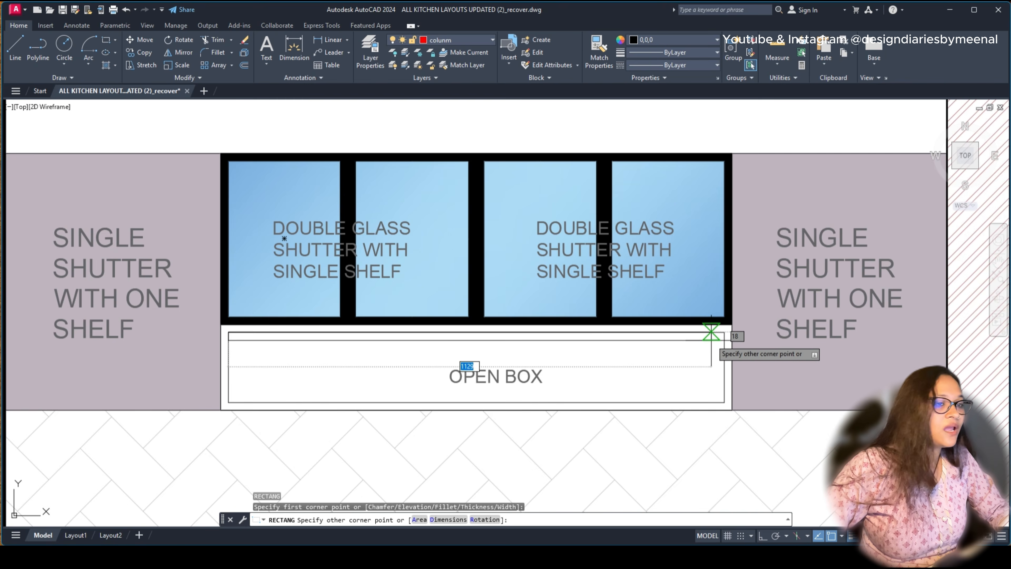
scroll(712, 333, up, 3)
click(735, 344)
scroll(593, 341, down, 2)
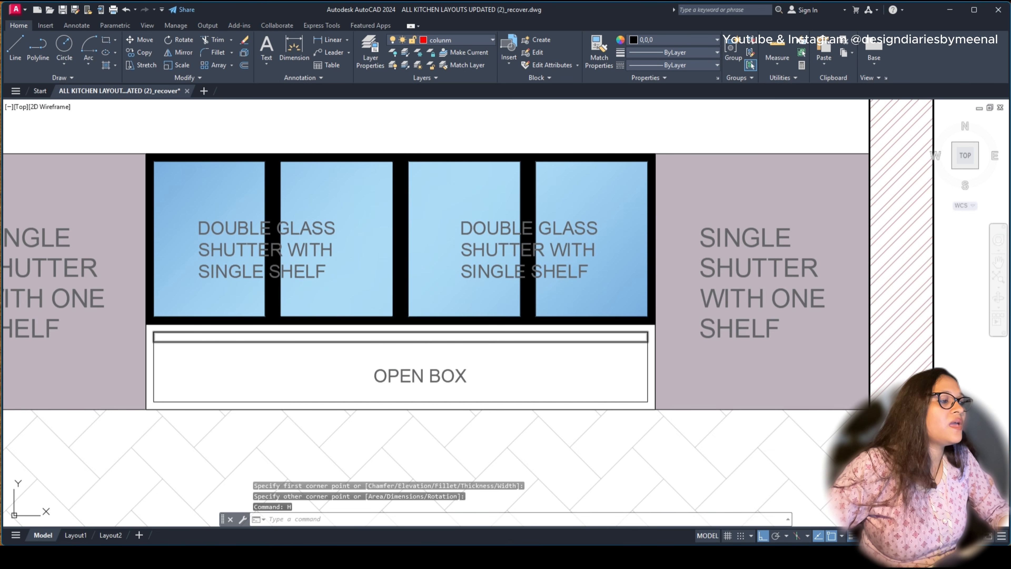
Step: Hatch the thin strip in the open box with the AR-CONC pattern and set its colour to yellow 244,238,81
key(Return)
click(312, 338)
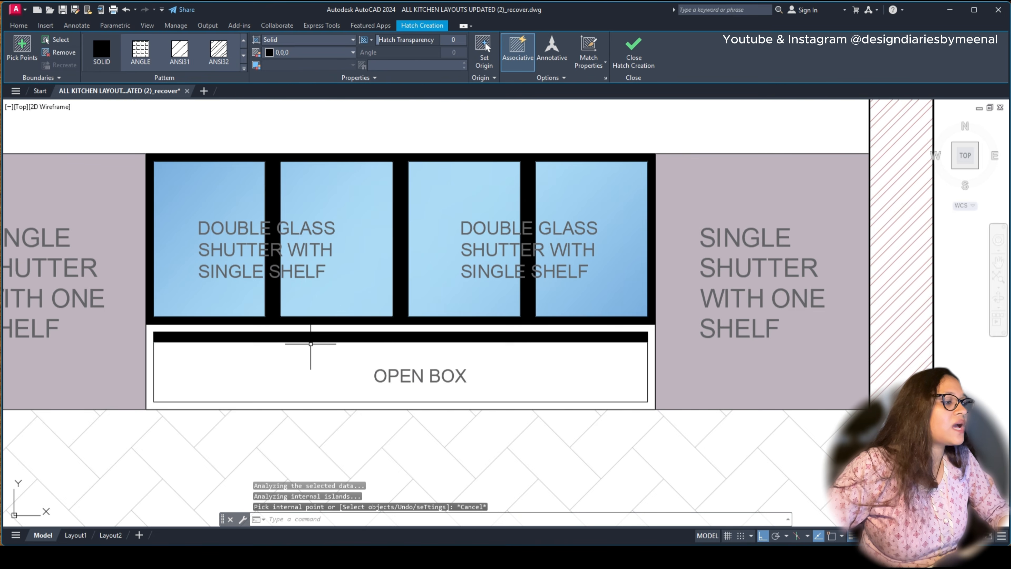
click(309, 338)
scroll(236, 50, down, 1)
click(236, 50)
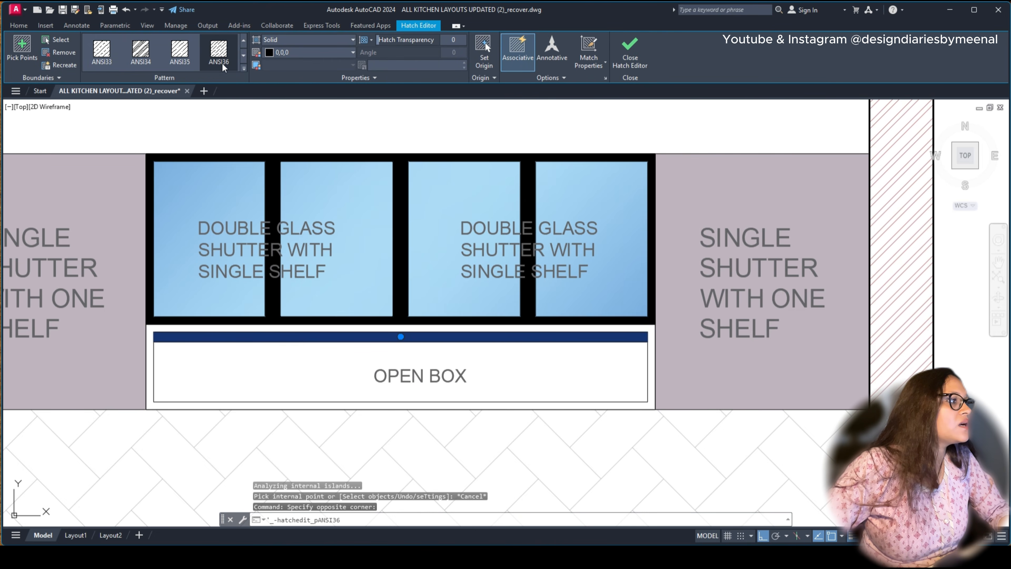
scroll(204, 55, down, 2)
click(226, 52)
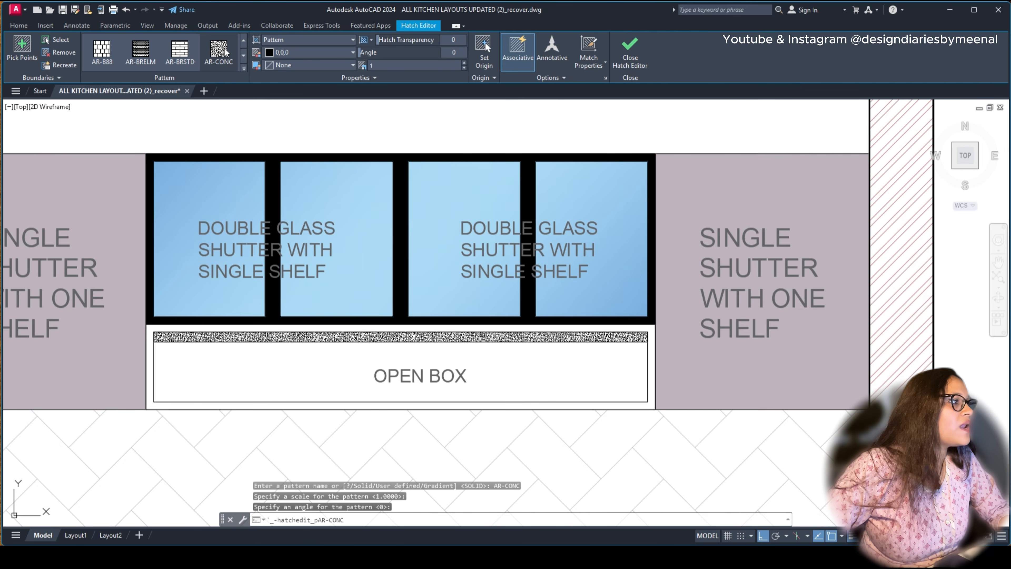
click(321, 53)
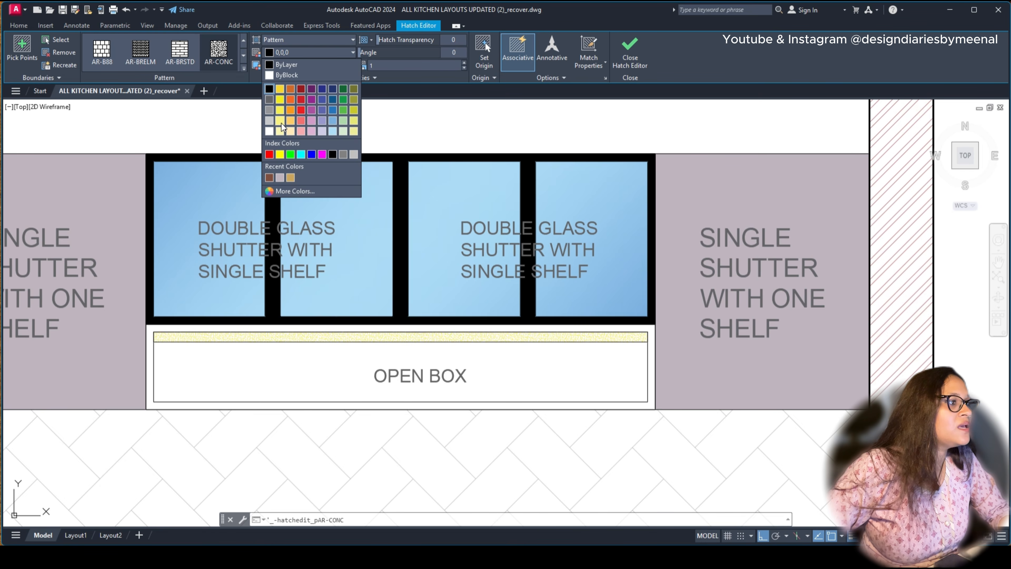
click(280, 113)
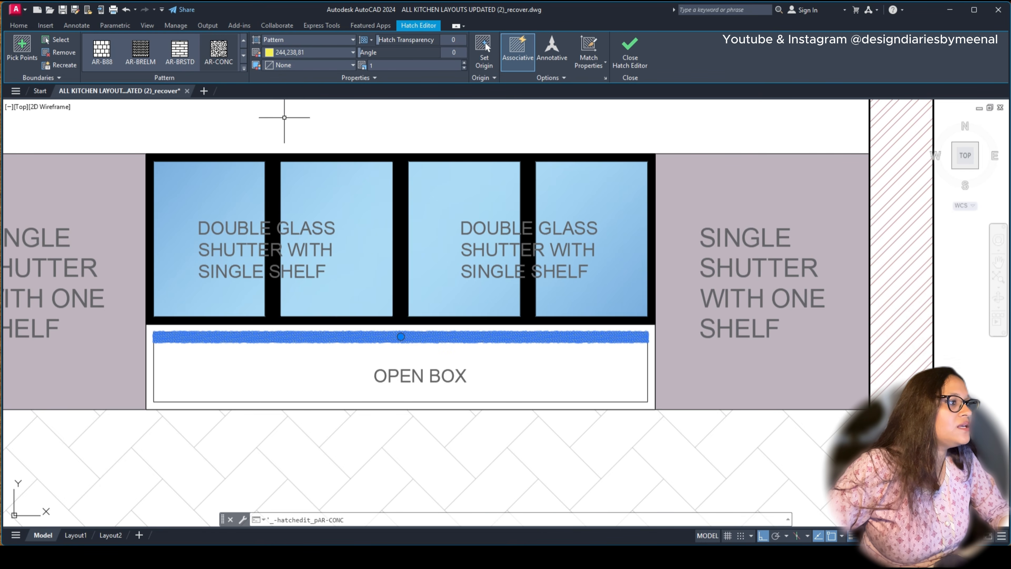
Step: Set the scale of the yellow strip's hatch to 3
click(464, 62)
click(464, 63)
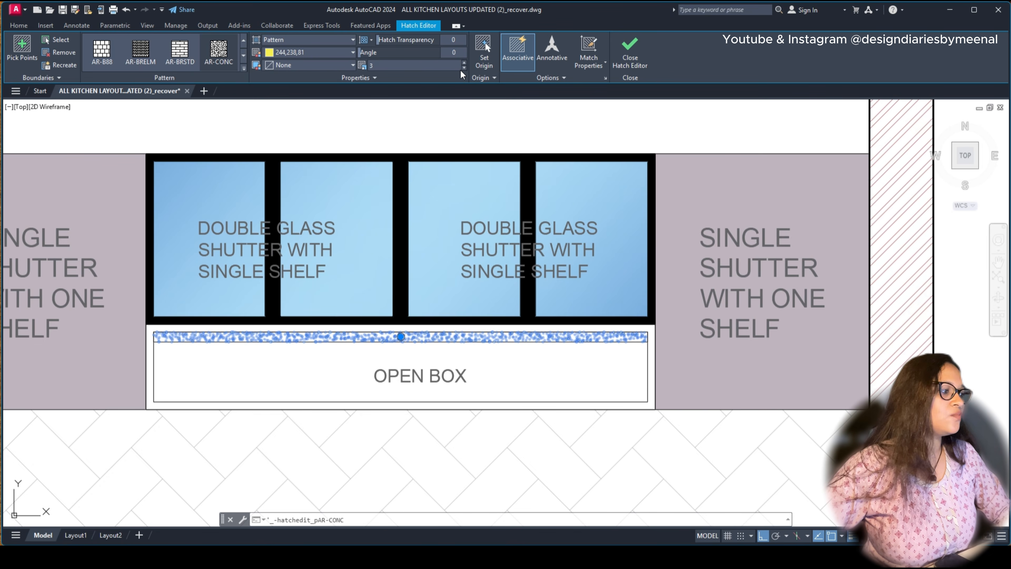
key(Escape)
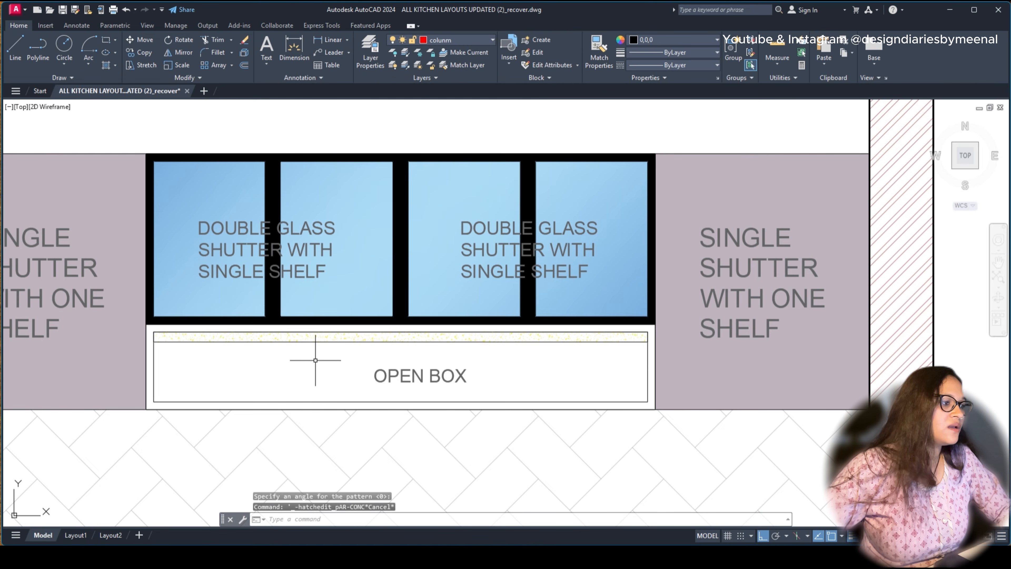
Step: Delete the rectangle outlining the yellow strip and set the strip hatch's scale to 1
click(317, 343)
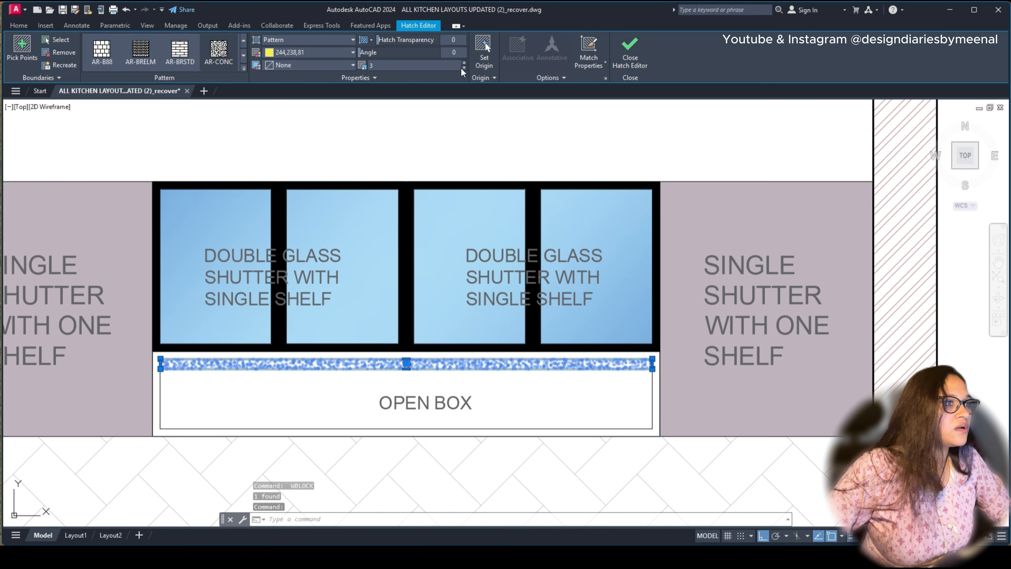
click(412, 64)
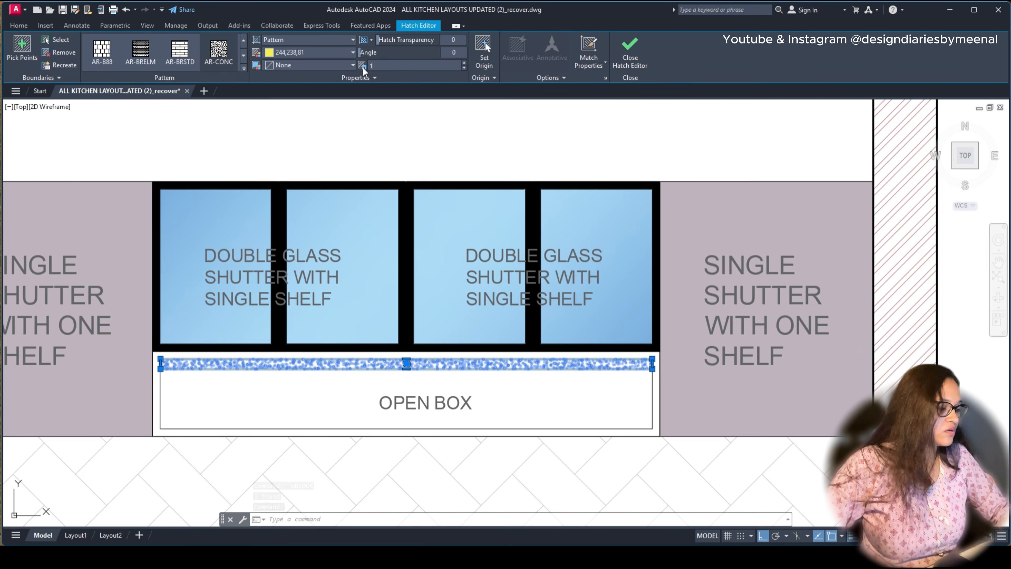
text(1)
key(Return)
key(Escape)
scroll(315, 388, down, 3)
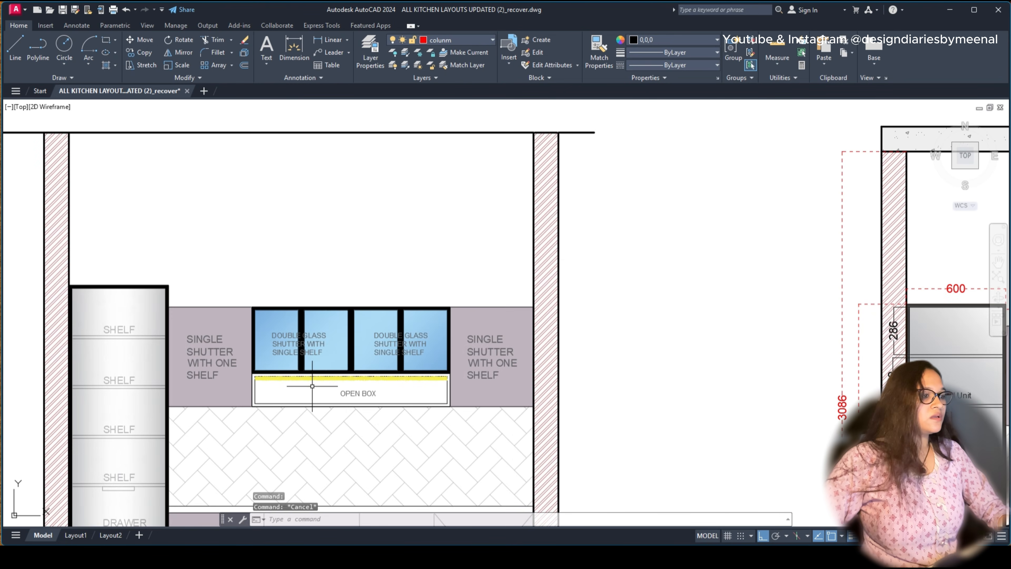
scroll(311, 379, down, 2)
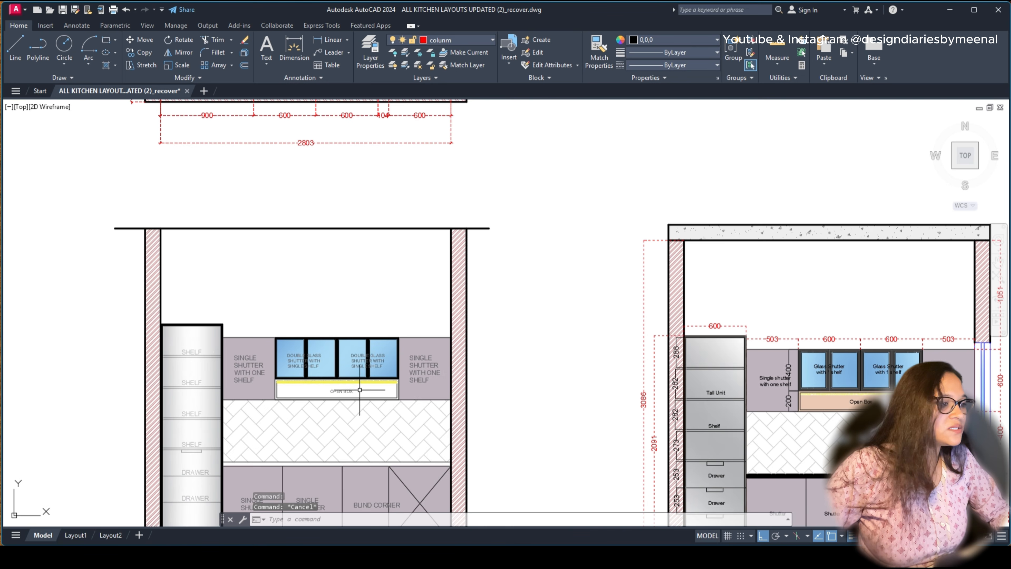
Step: Bring the yellow strip's hatch above the other objects in the draw order
scroll(351, 385, up, 2)
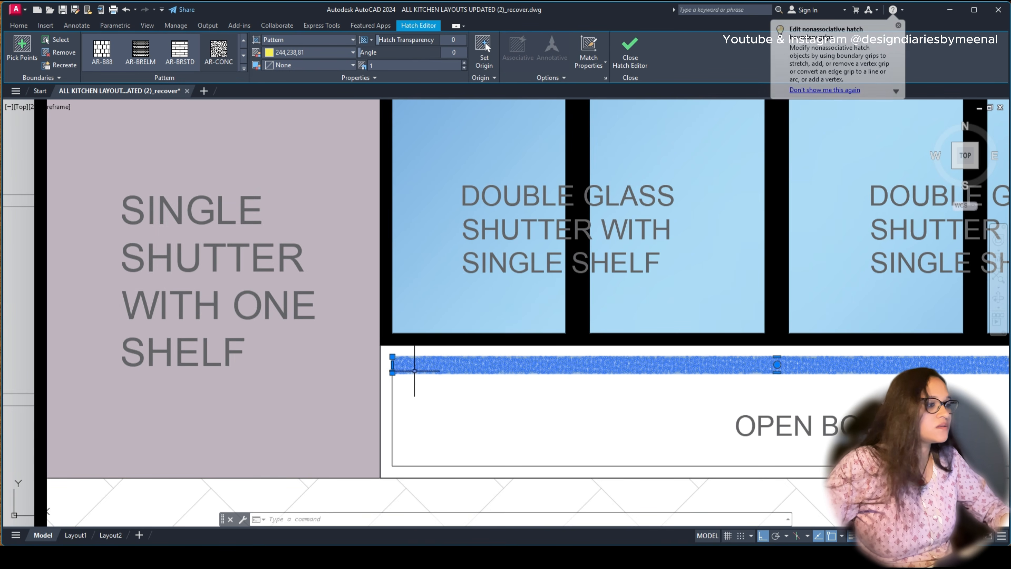
right_click(415, 370)
mouse_move(484, 238)
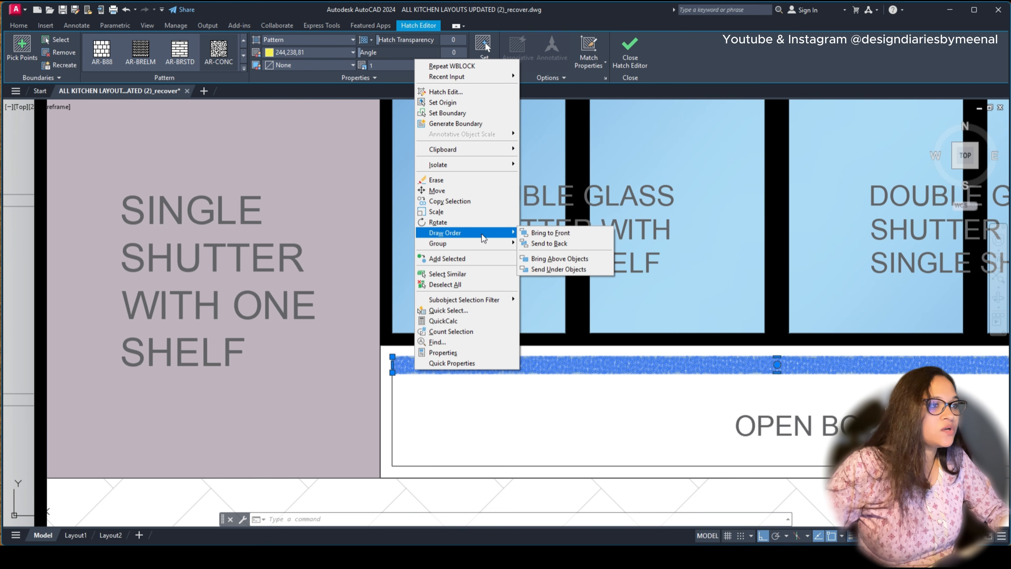
click(550, 259)
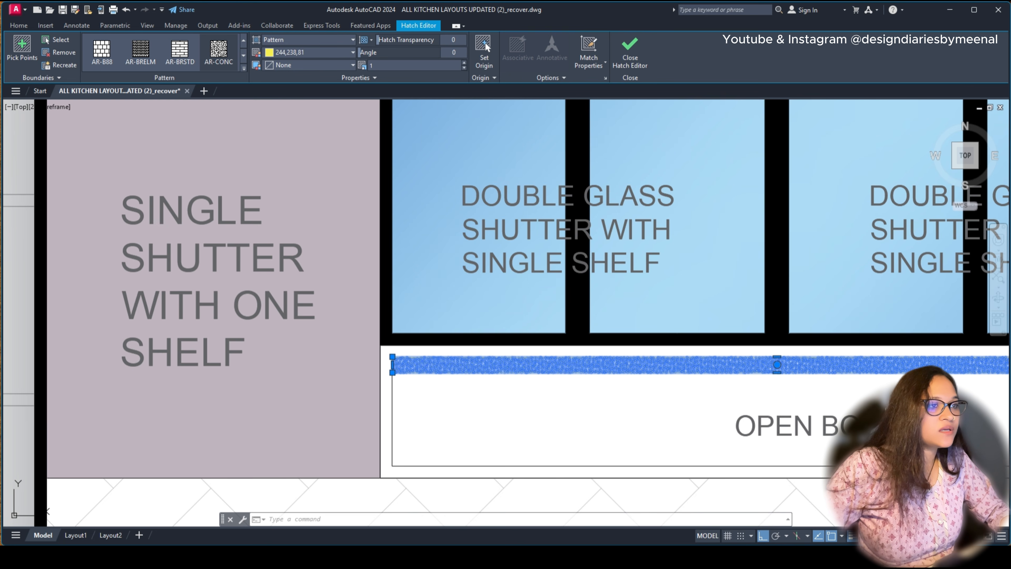
key(Escape)
scroll(407, 418, down, 5)
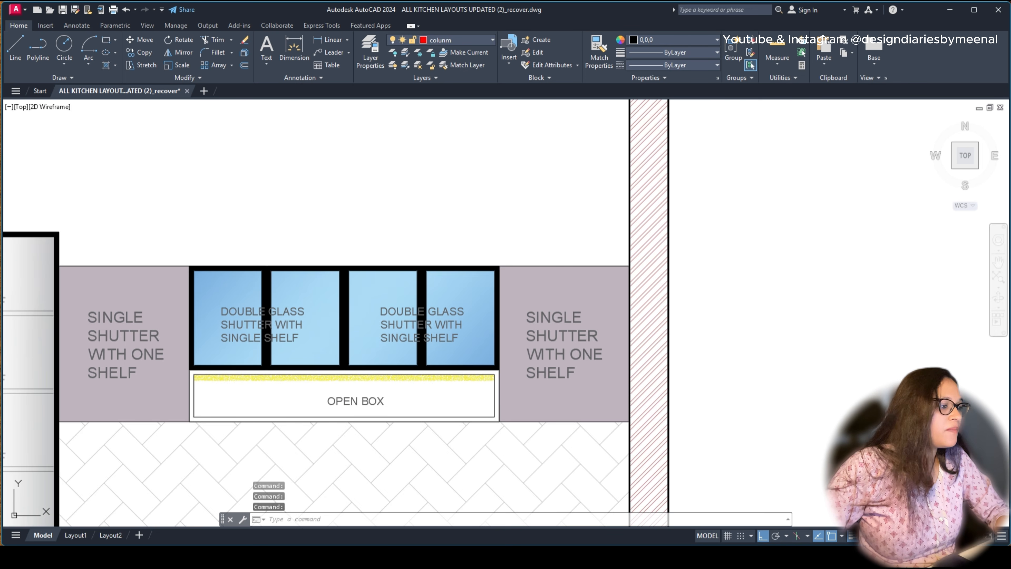
Step: Hatch the narrow frame around the open box with the AR-CONC pattern
text(h)
key(Return)
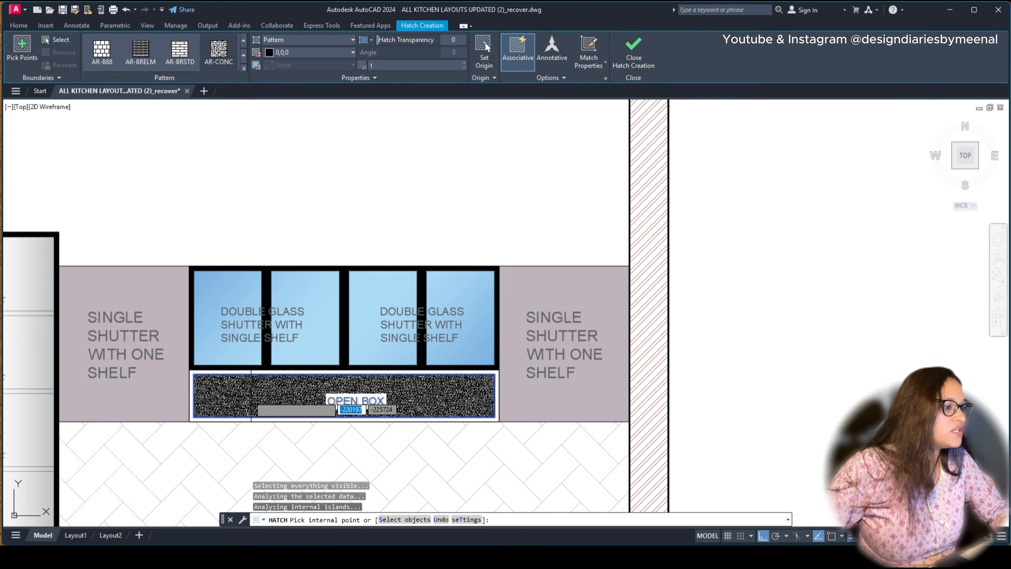
scroll(185, 380, up, 2)
scroll(195, 387, down, 2)
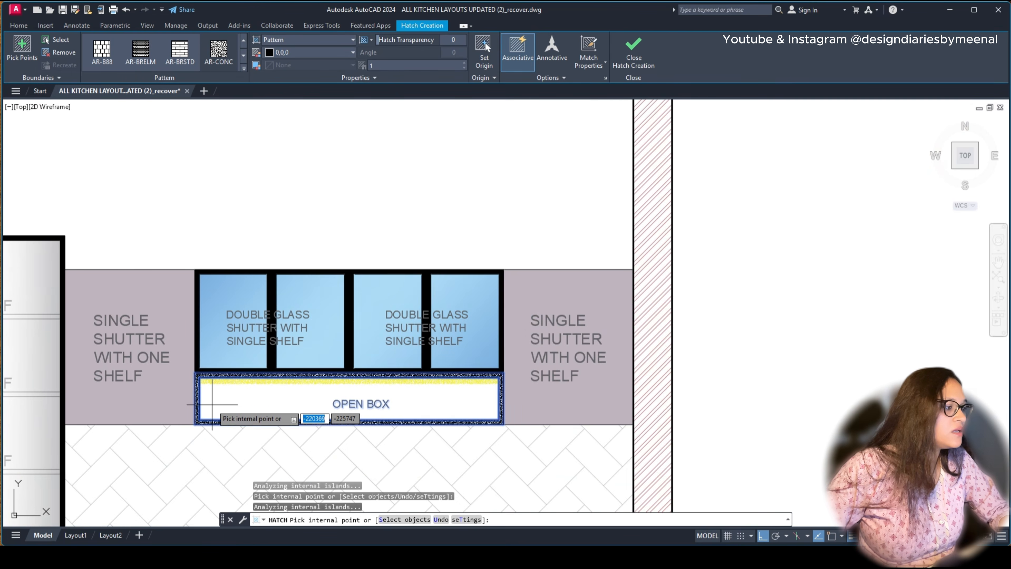
key(Return)
Step: Match the open box frame's hatch to the peach fill of the open box in the finished elevation
scroll(210, 401, down, 3)
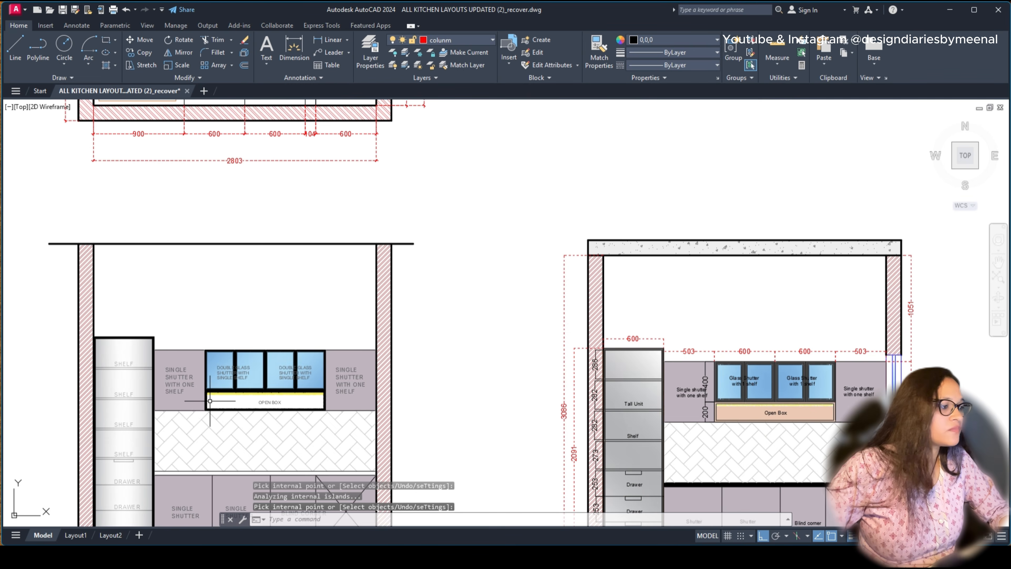
text(ma)
key(Return)
scroll(735, 431, up, 3)
scroll(732, 416, up, 1)
click(730, 321)
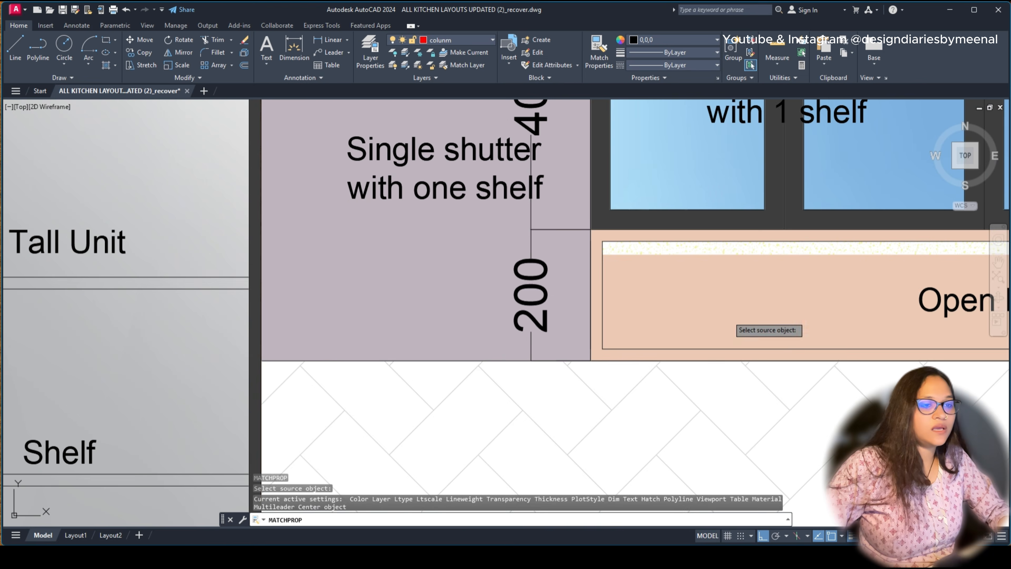
scroll(729, 325, down, 3)
middle_drag(125, 312, 585, 398)
scroll(320, 366, up, 6)
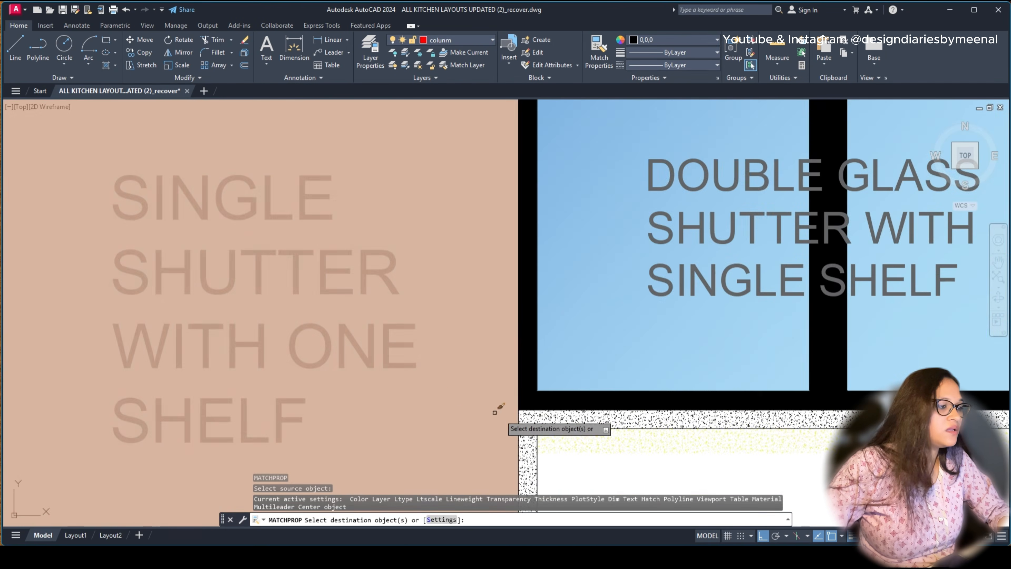
click(526, 416)
scroll(438, 379, down, 4)
scroll(336, 328, up, 4)
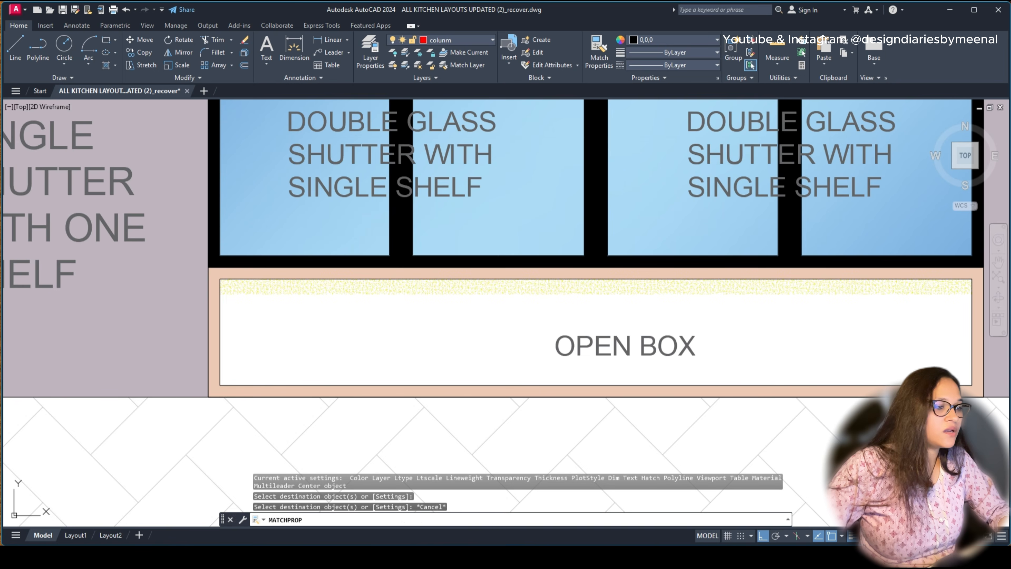
key(Escape)
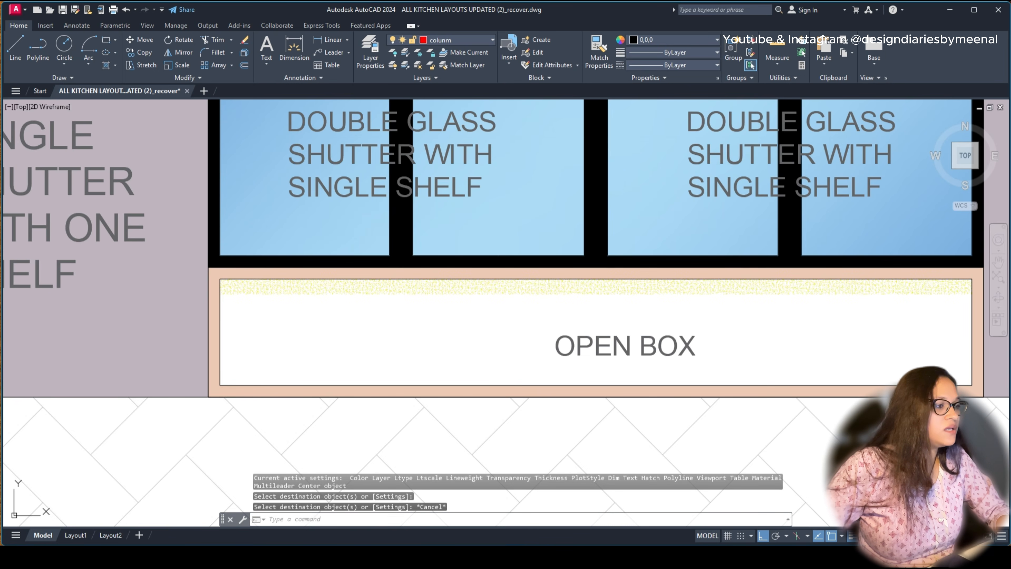
Step: Hatch the inside of the open box below the glass shutters with the AR-CONC pattern
text(h)
key(Return)
click(376, 331)
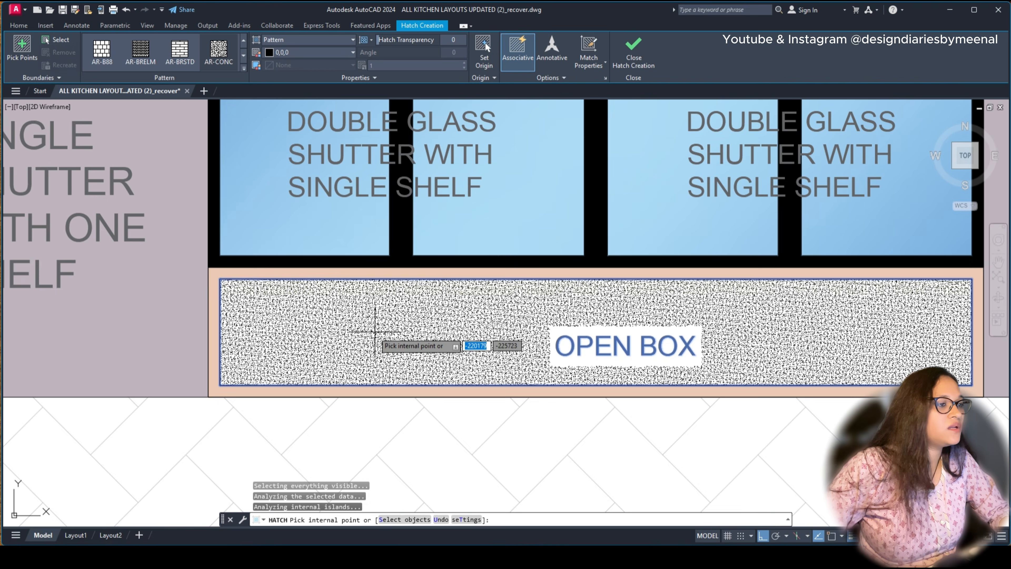
key(Escape)
Step: Match the open box's inner hatch to the peach solid fill of its surrounding frame
key(Return)
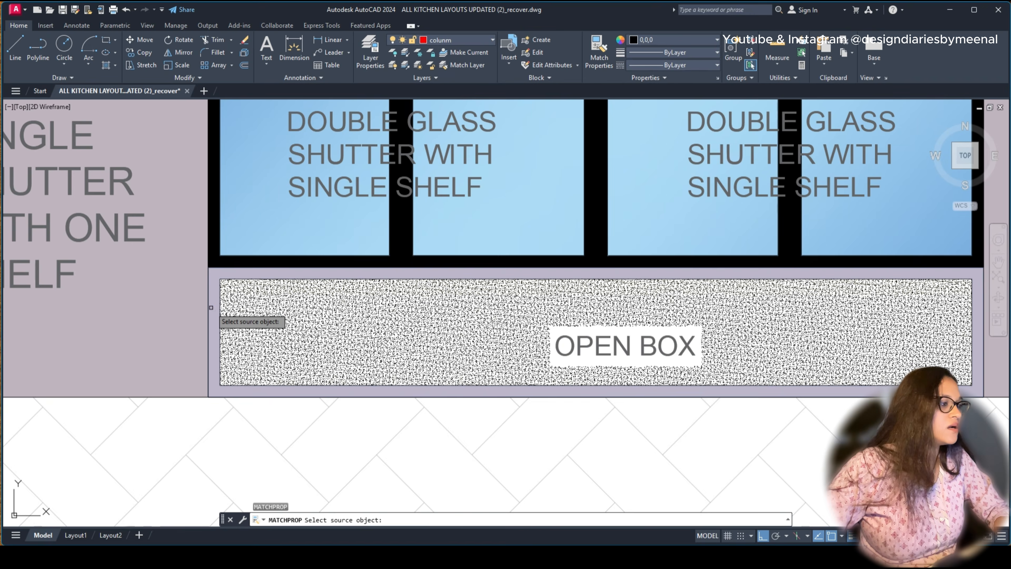
click(214, 304)
click(366, 347)
scroll(366, 351, down, 4)
key(Escape)
Step: Send the peach hatch inside the open box to the back of the draw order, behind the strip hatch
click(366, 350)
scroll(365, 350, up, 4)
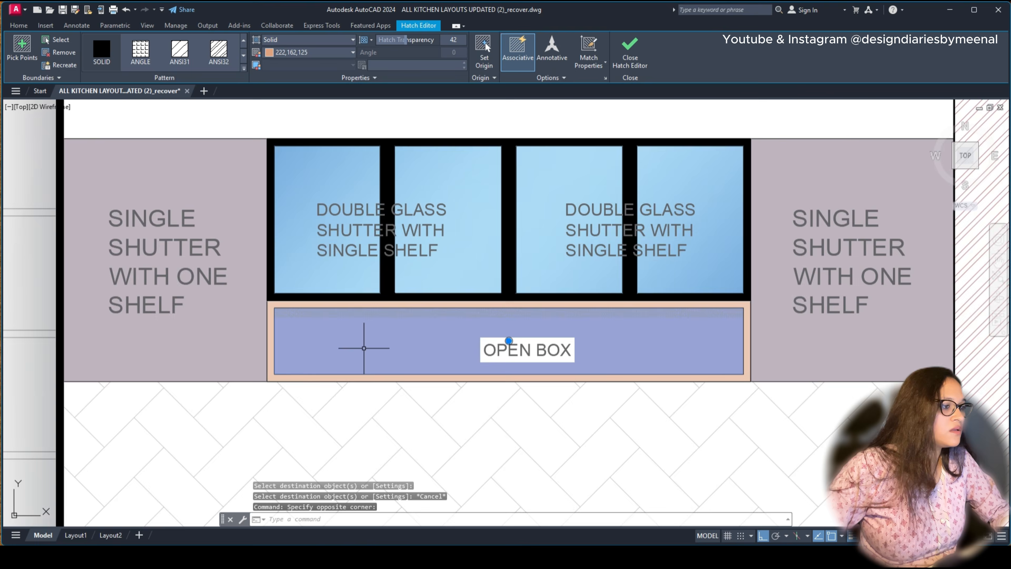
key(Escape)
click(324, 339)
right_click(324, 339)
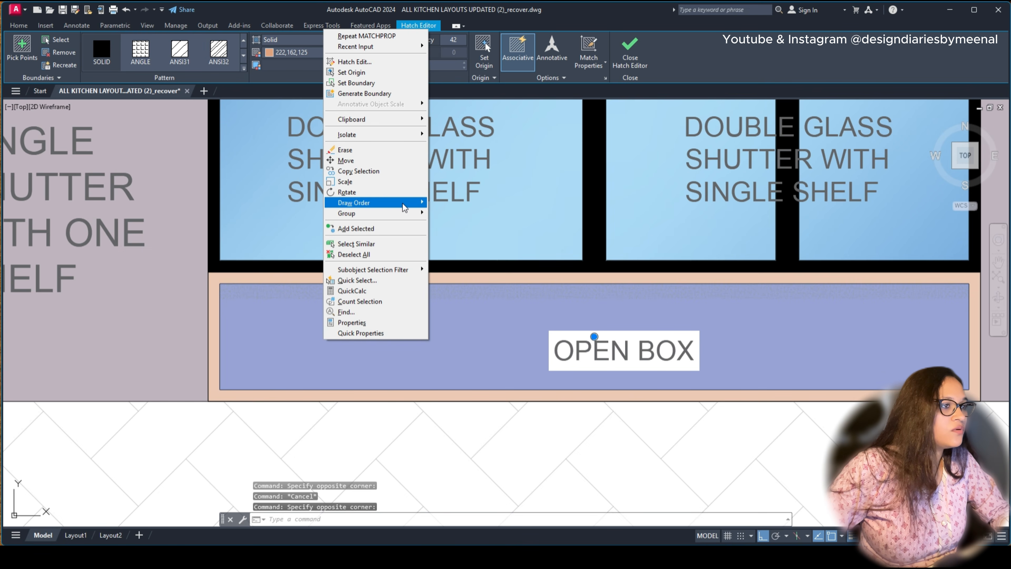
click(464, 214)
scroll(351, 376, down, 2)
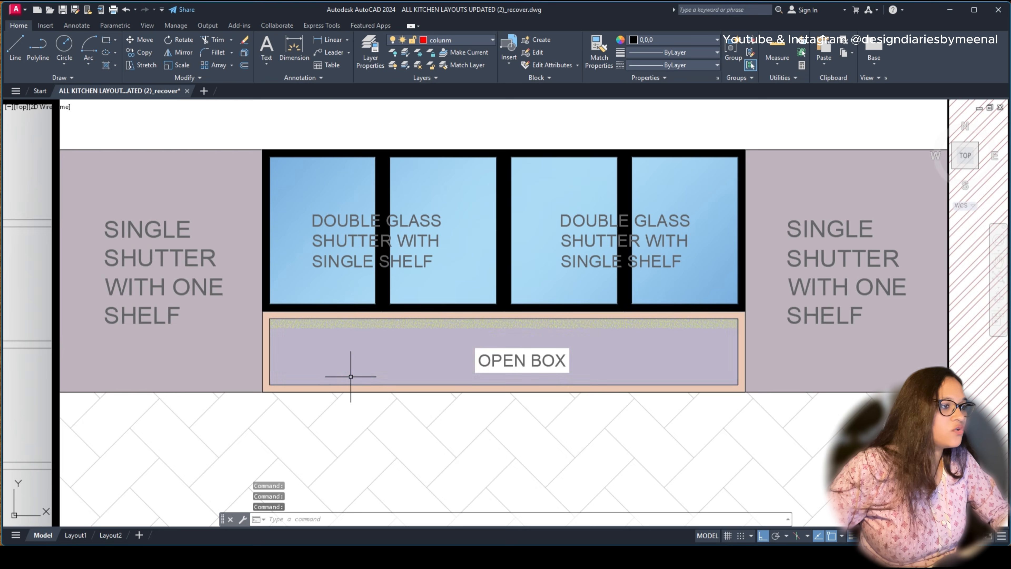
Step: Remove the OPEN BOX label's boundary from the peach hatch so the fill runs behind the text
scroll(195, 350, down, 4)
click(259, 356)
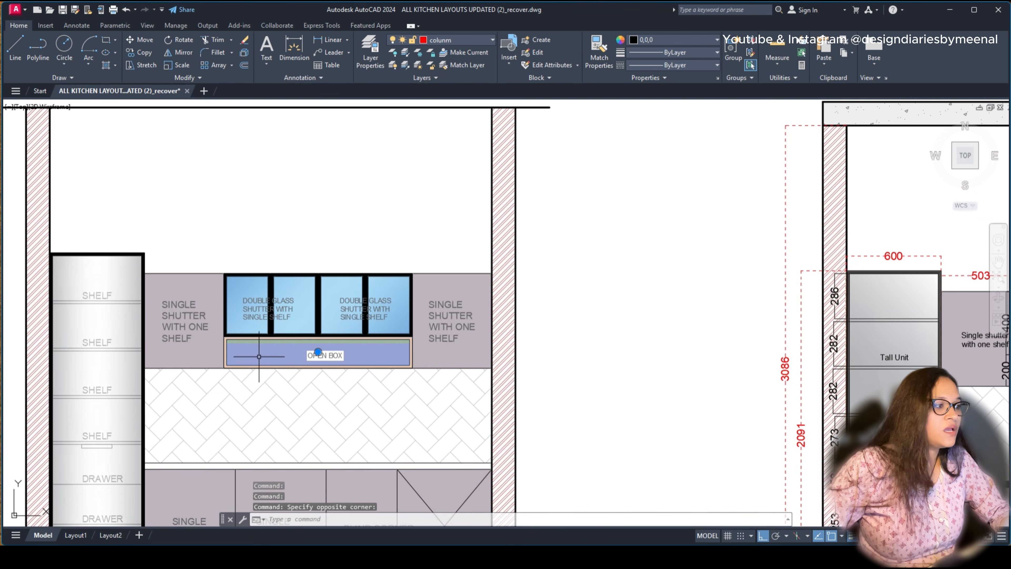
right_click(259, 357)
click(331, 80)
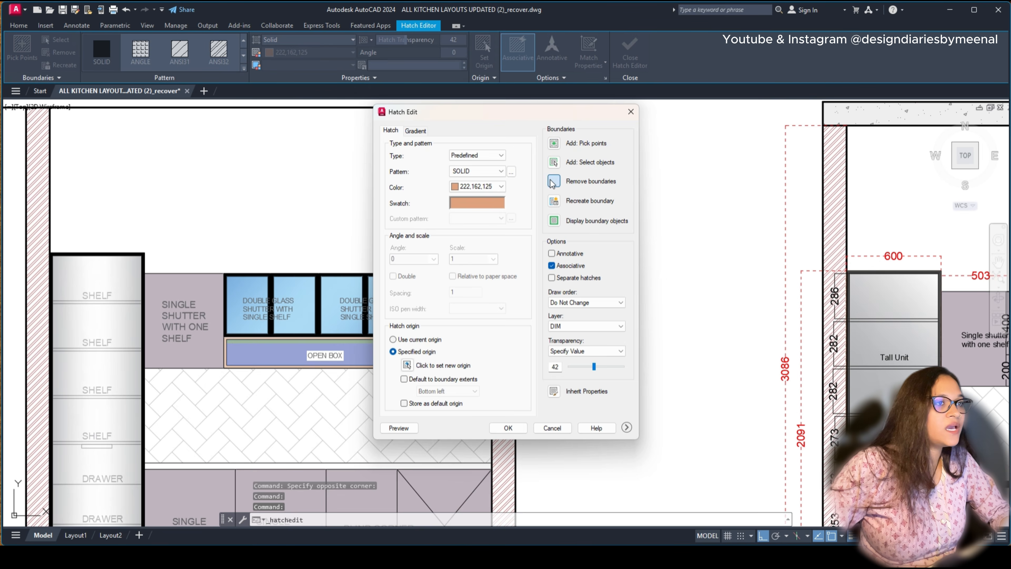
click(553, 181)
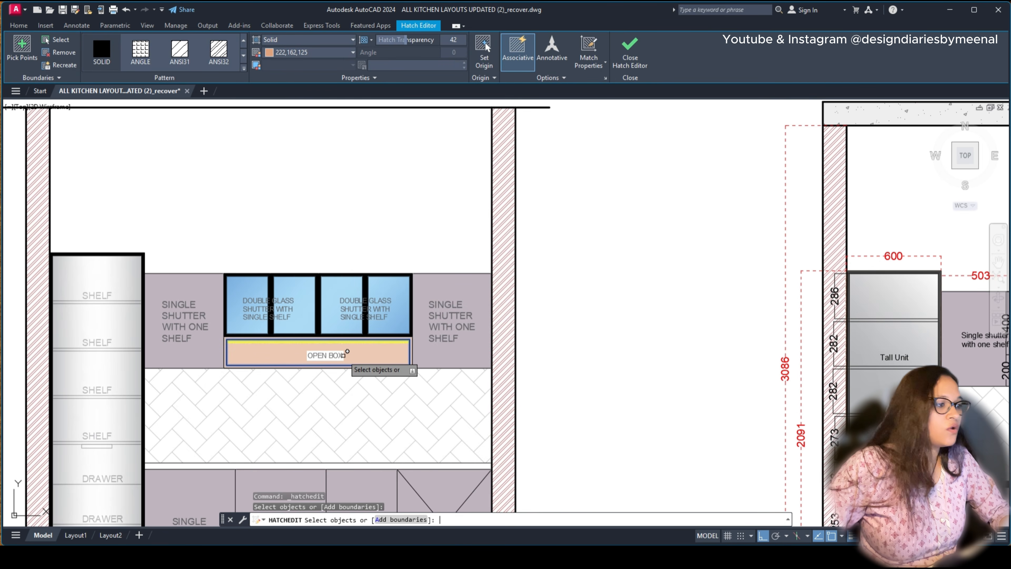
key(Return)
scroll(557, 275, down, 6)
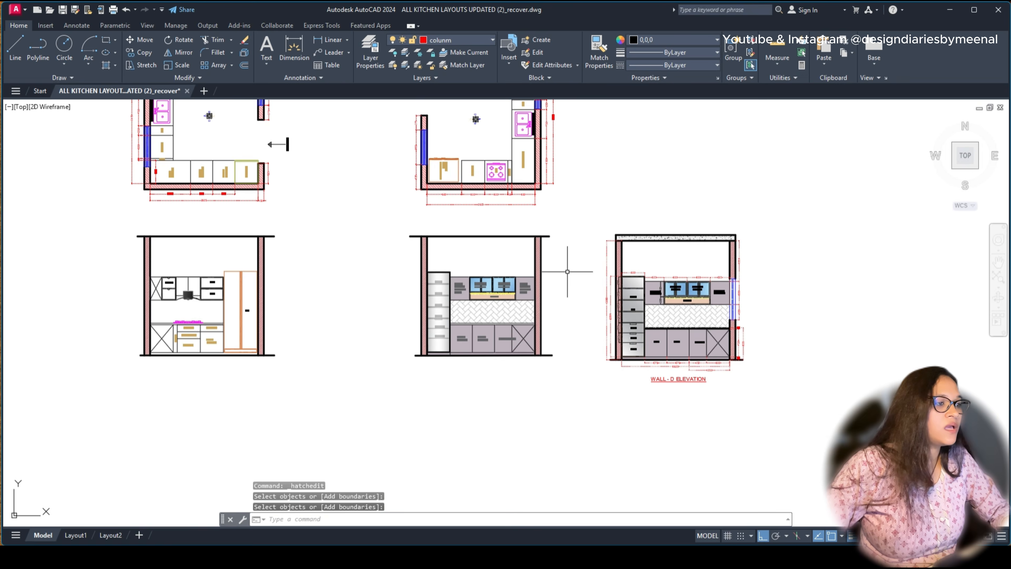
Step: Hatch the base cabinets, filler, plinth and upper shutters of the elevation with the fridge using the AR-CONC pattern
scroll(207, 285, up, 4)
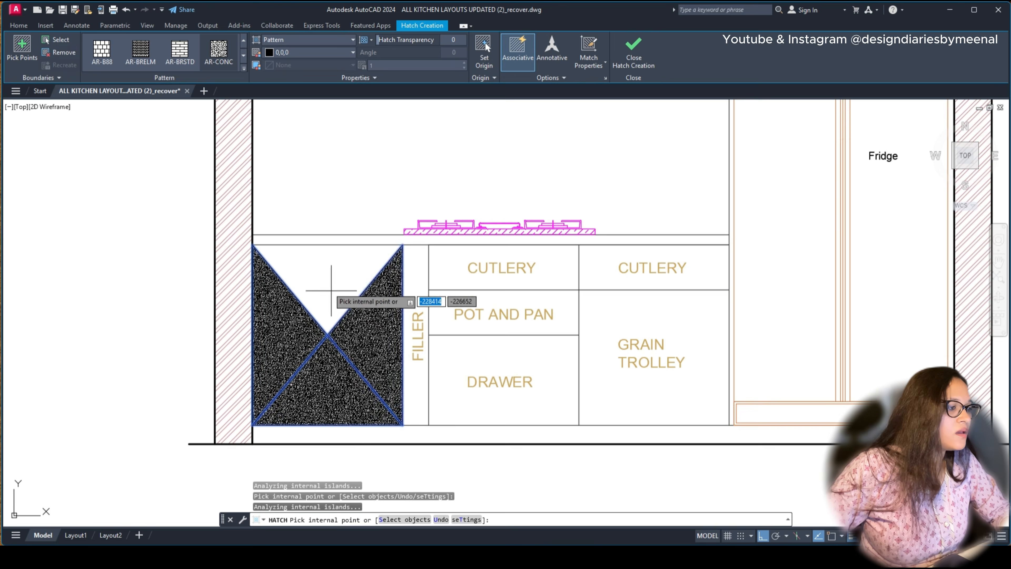
click(332, 289)
click(398, 435)
click(470, 403)
click(422, 393)
click(458, 300)
click(458, 279)
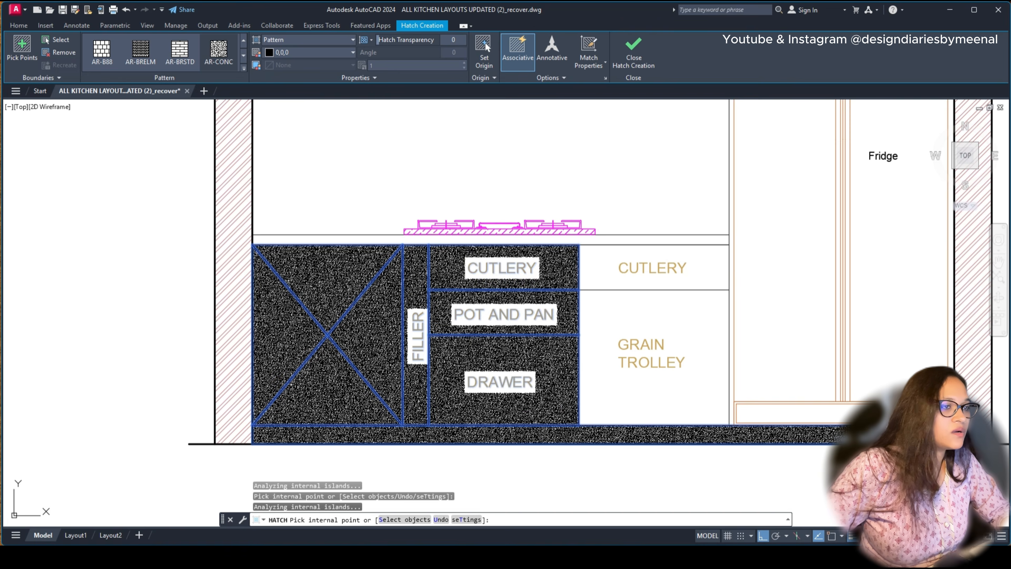
click(622, 326)
scroll(381, 294, down, 2)
scroll(381, 295, down, 6)
scroll(494, 144, up, 6)
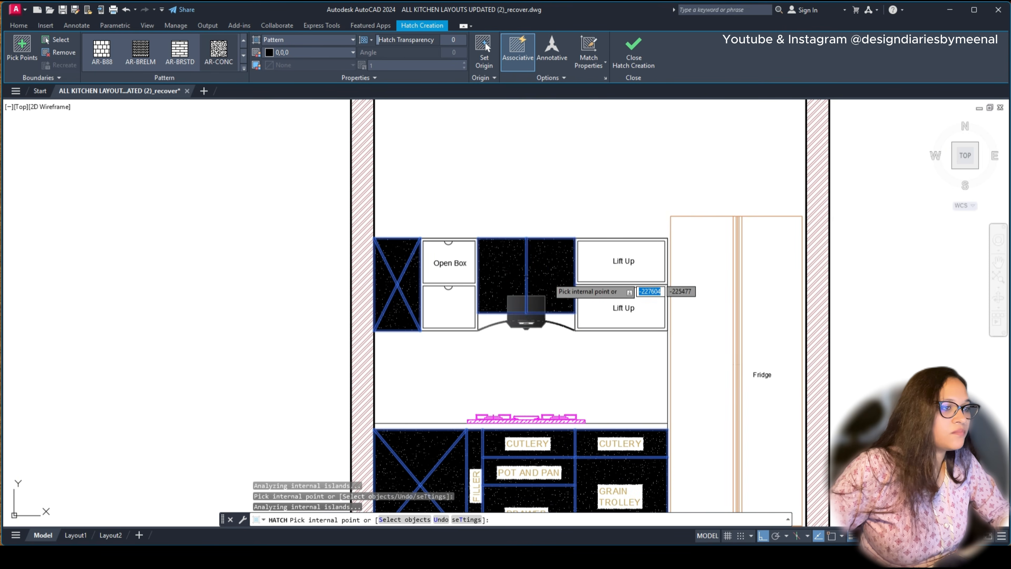
Step: Match the new cabinet hatch to the mauve solid fill of the neighbouring elevation and remove the label boundaries from it
key(Return)
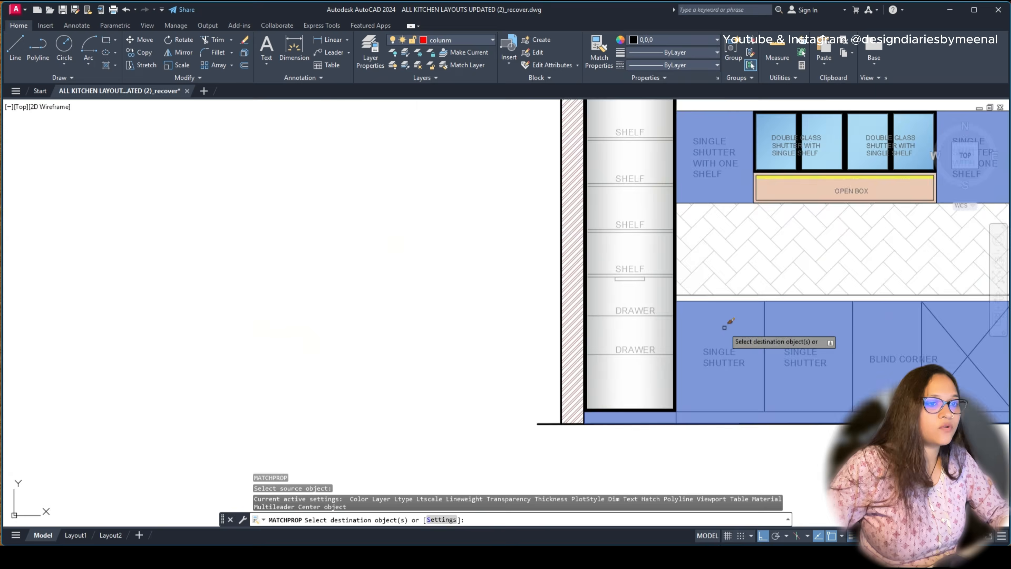
scroll(724, 328, down, 5)
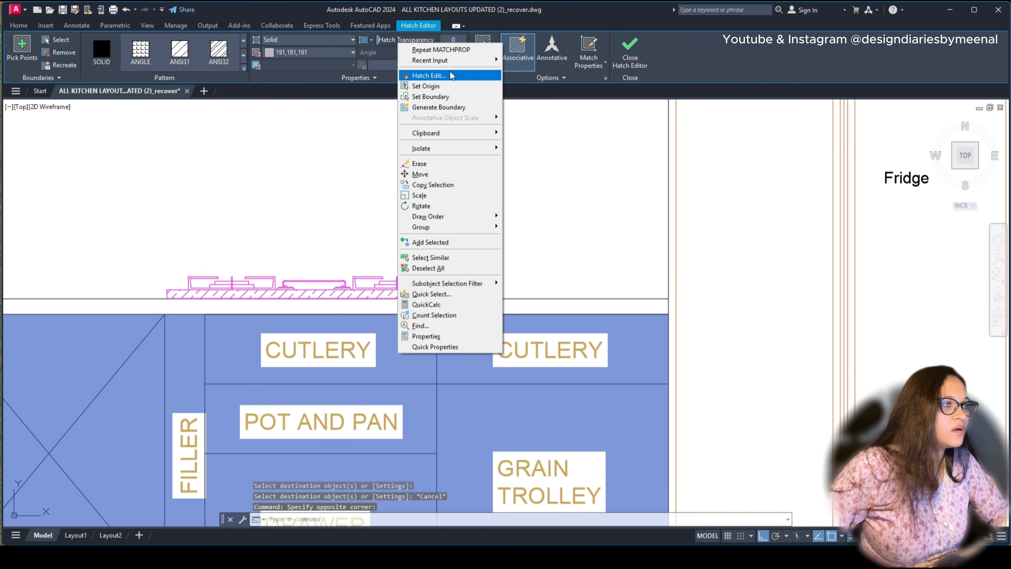
click(438, 75)
click(556, 183)
scroll(556, 183, down, 4)
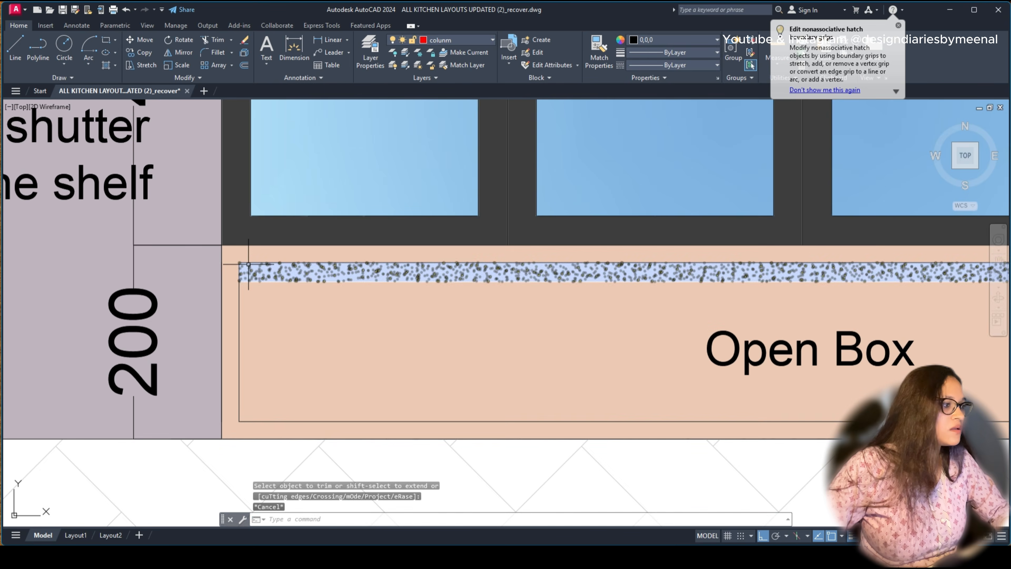
Step: Try to outline the yellow strip in the finished elevation's open box with a rectangle, and delete that rectangle
click(239, 278)
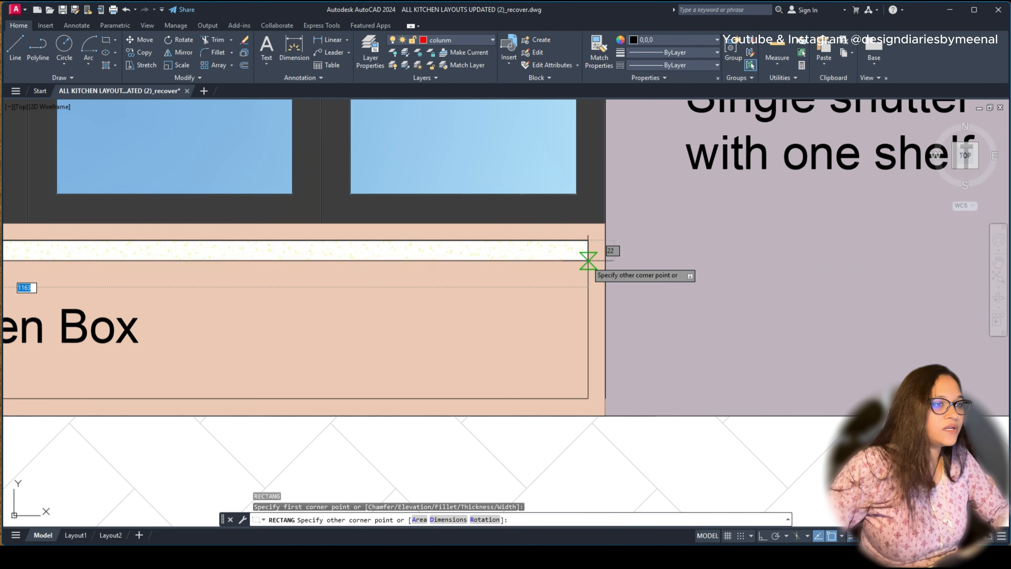
key(Escape)
click(511, 248)
scroll(505, 251, up, 3)
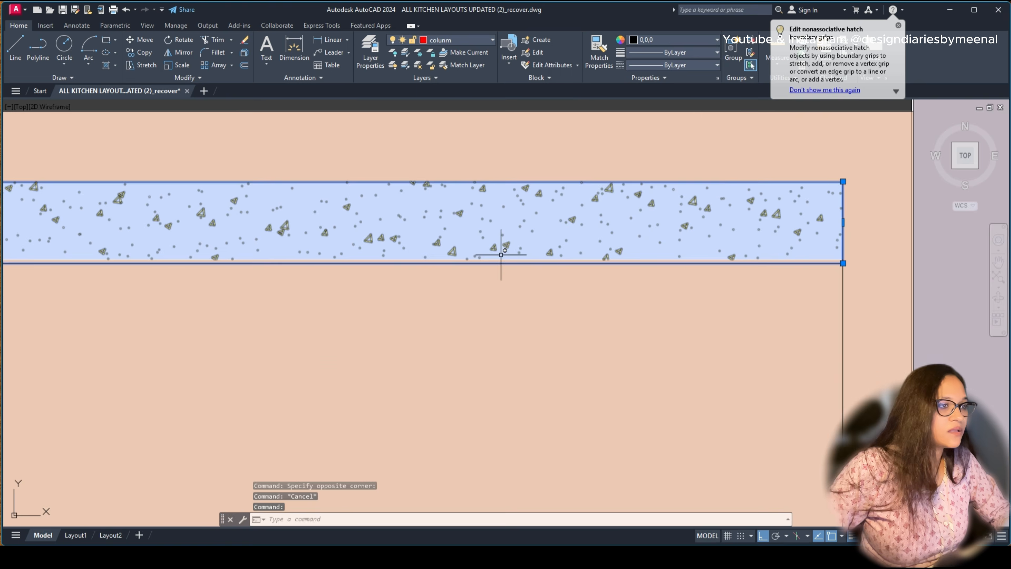
key(Delete)
Step: Hatch the semicircular notch of the upper open box in the fridge elevation with the AR-CONC pattern
scroll(501, 255, down, 10)
scroll(603, 256, up, 4)
key(Escape)
scroll(603, 255, down, 8)
scroll(289, 293, up, 12)
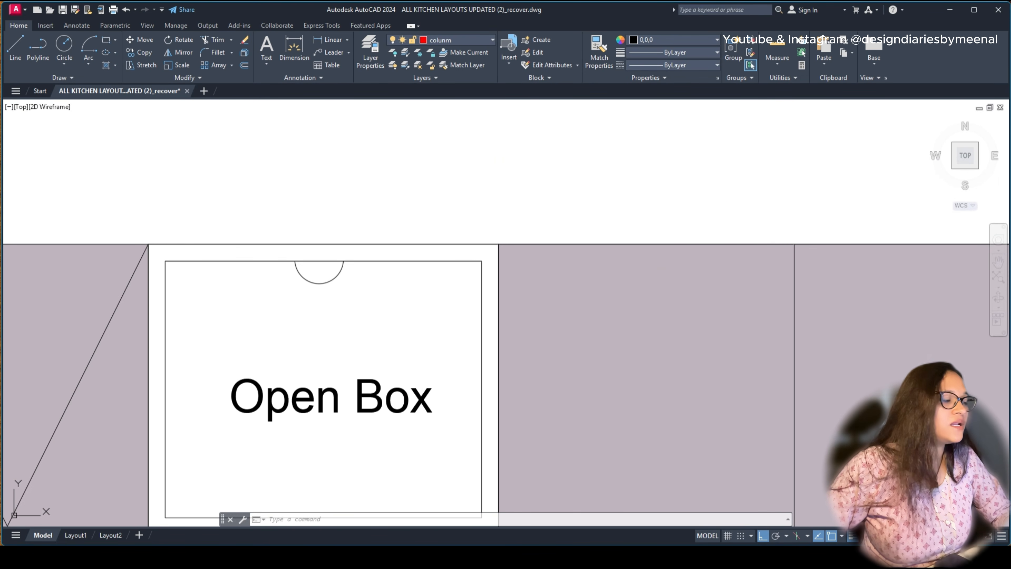
text(h)
key(Return)
click(319, 272)
key(Escape)
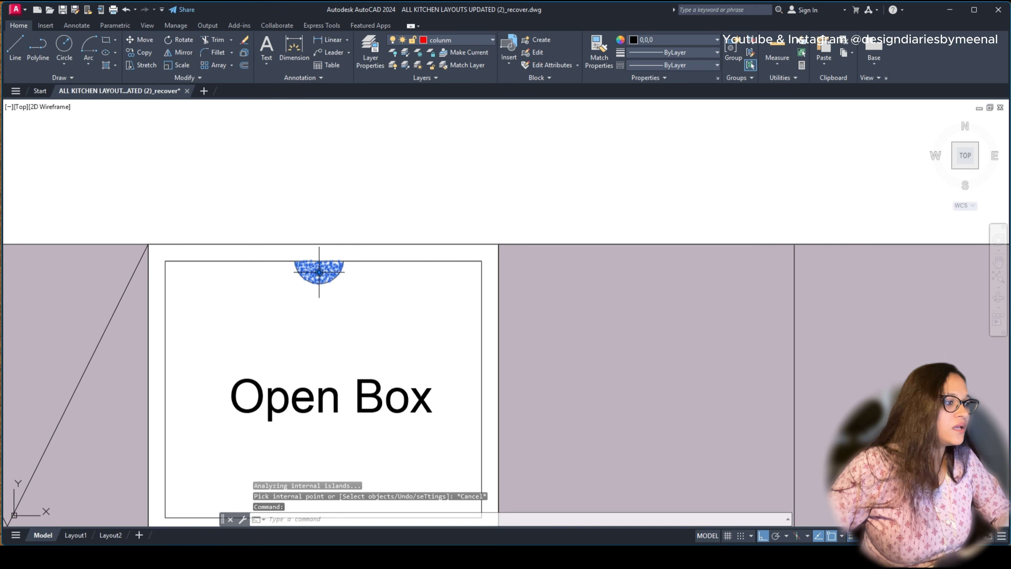
key(Escape)
Step: Examine the finished Wall - B elevation for the colours of its open boxes, notches and lift-up shutters
scroll(319, 278, down, 8)
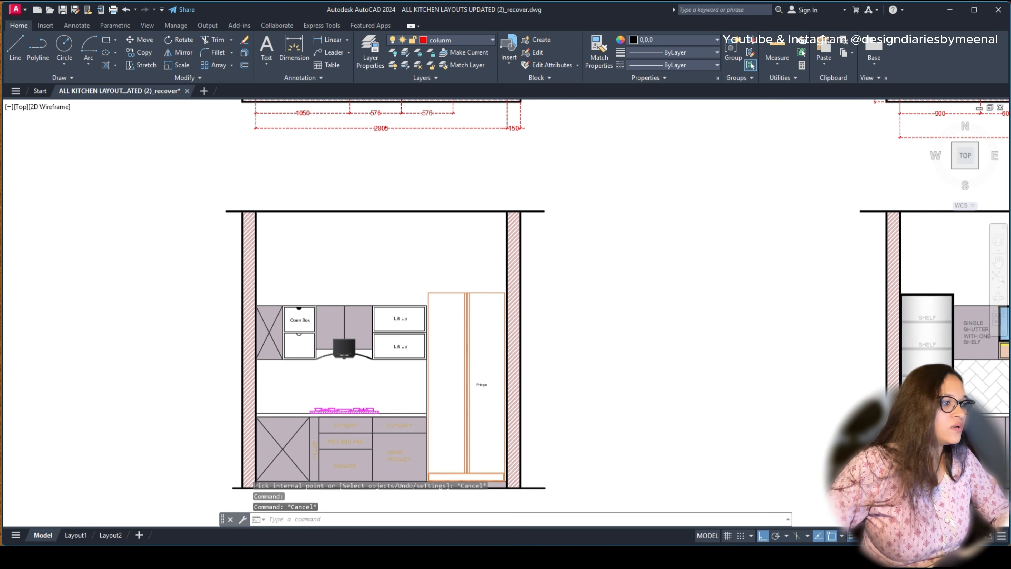
scroll(468, 315, down, 3)
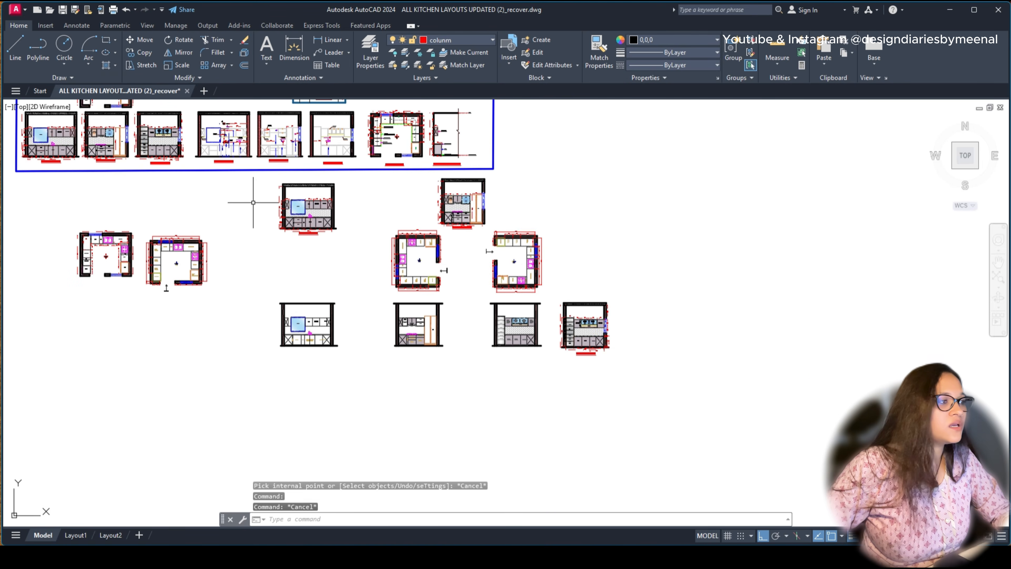
scroll(254, 202, up, 10)
scroll(604, 173, down, 5)
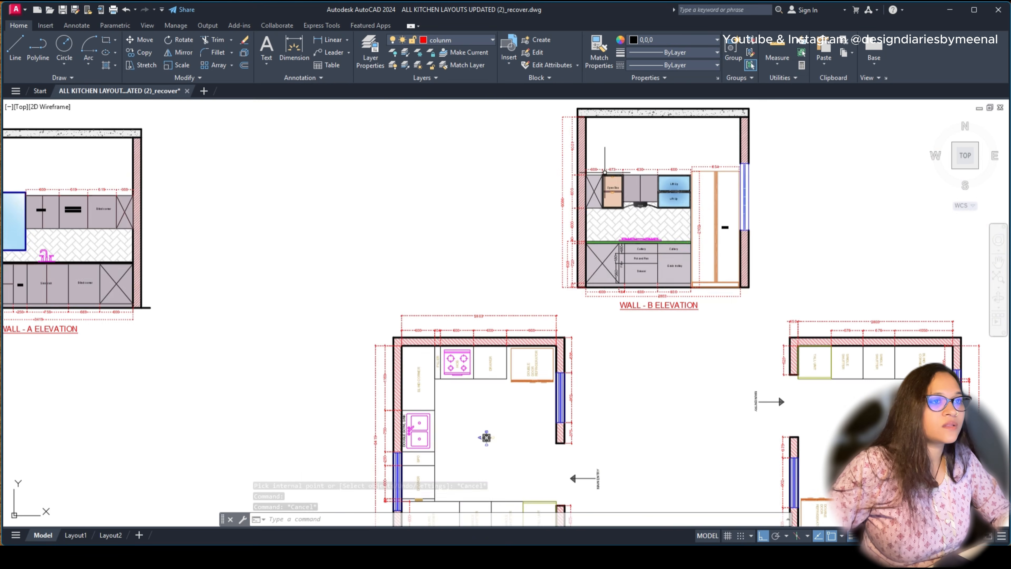
scroll(487, 437, down, 5)
scroll(467, 327, up, 10)
middle_drag(468, 327, 172, 284)
scroll(171, 285, down, 6)
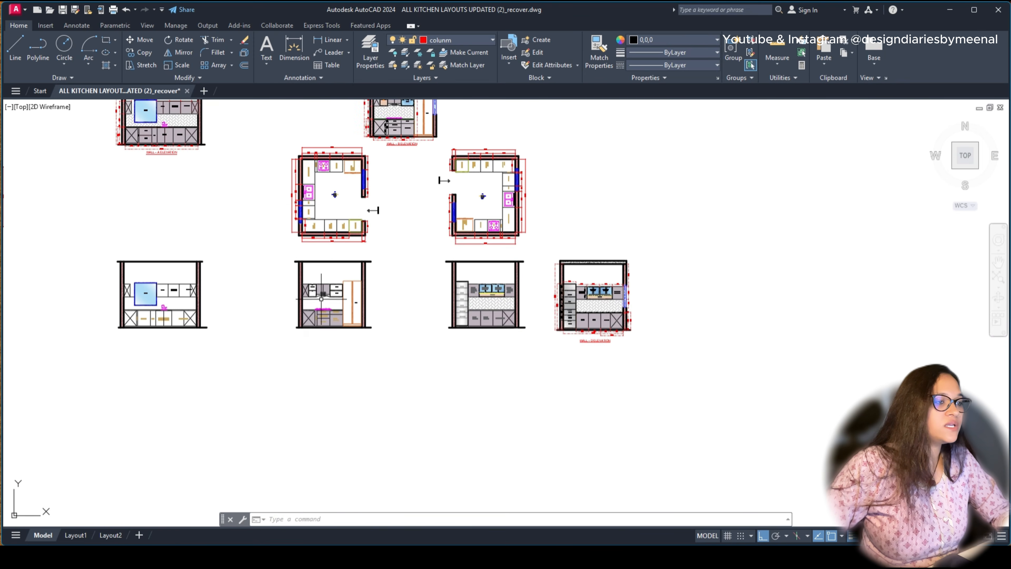
scroll(321, 299, up, 5)
scroll(322, 298, down, 5)
scroll(314, 291, up, 10)
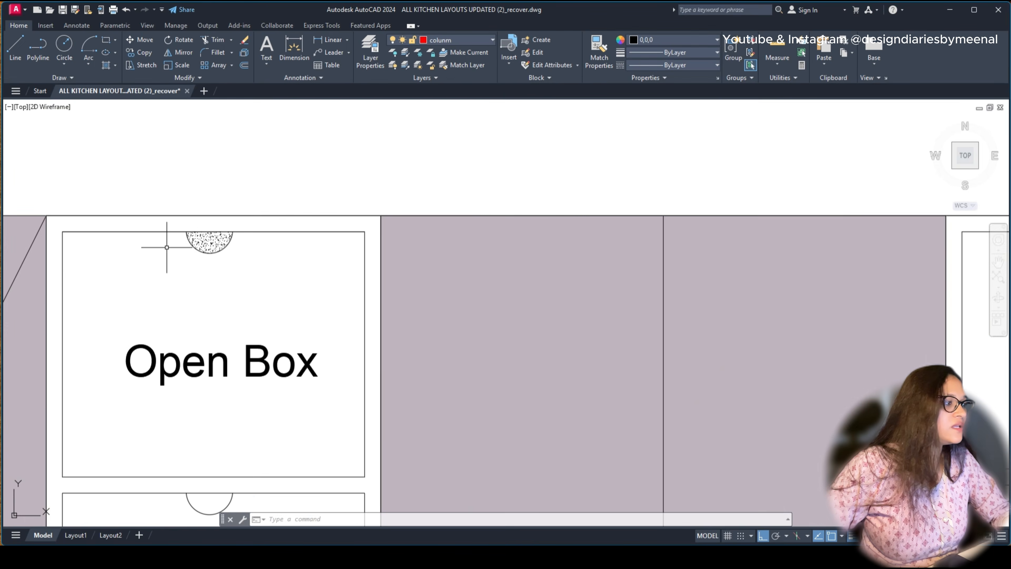
Step: Change the notch hatch of the upper open box to a solid fill in yellow 247,242,129
scroll(167, 247, up, 5)
click(237, 226)
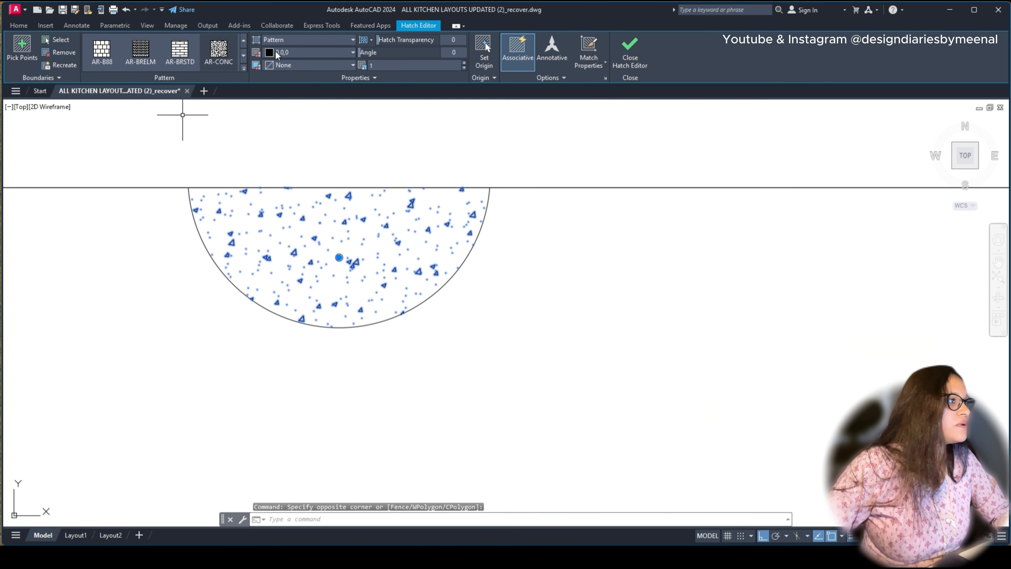
click(280, 52)
click(281, 39)
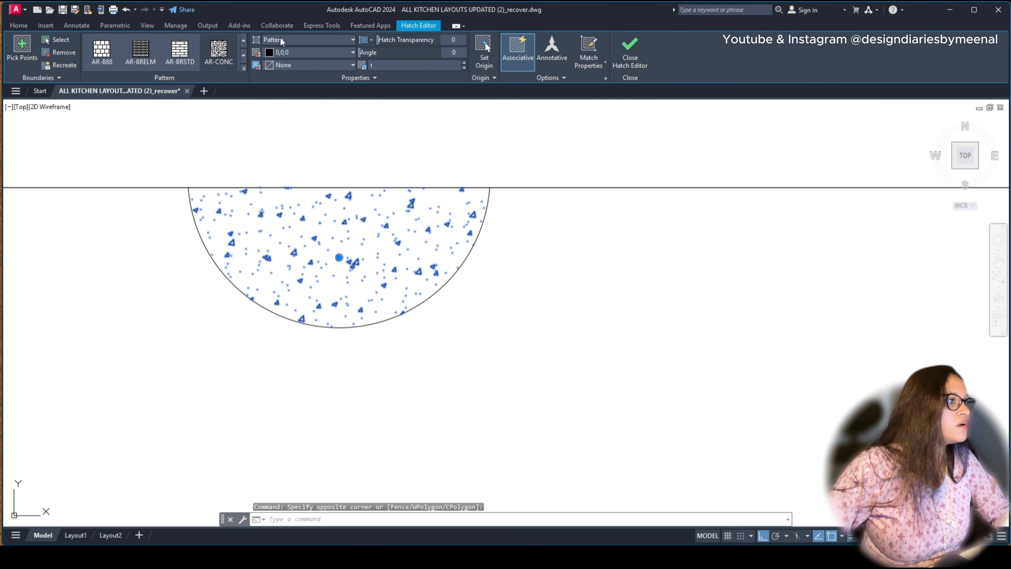
click(280, 40)
click(274, 52)
click(281, 52)
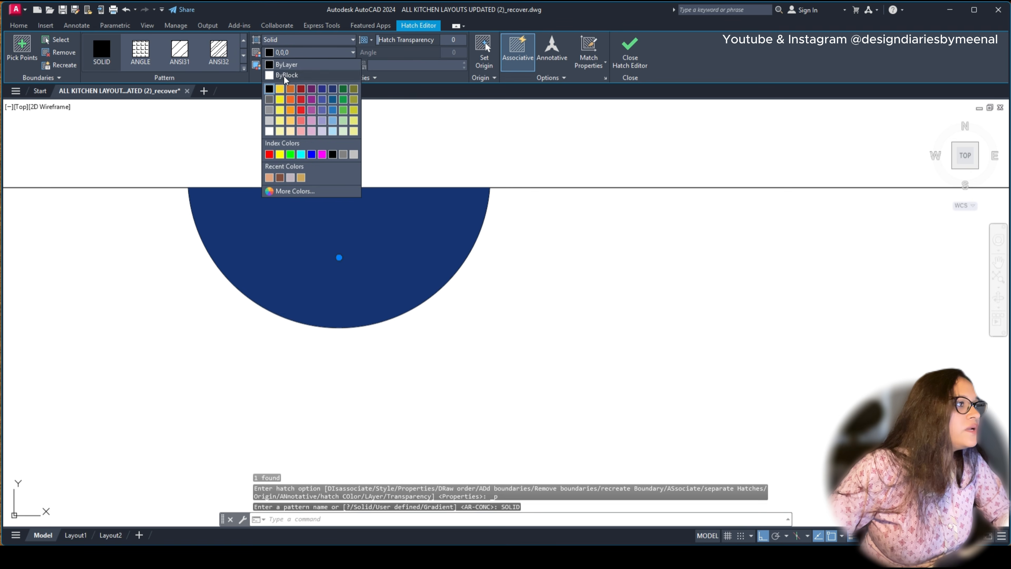
click(283, 119)
Step: Copy the yellow notch fill from the upper open box straight down onto the notch of the lower box
scroll(371, 281, down, 10)
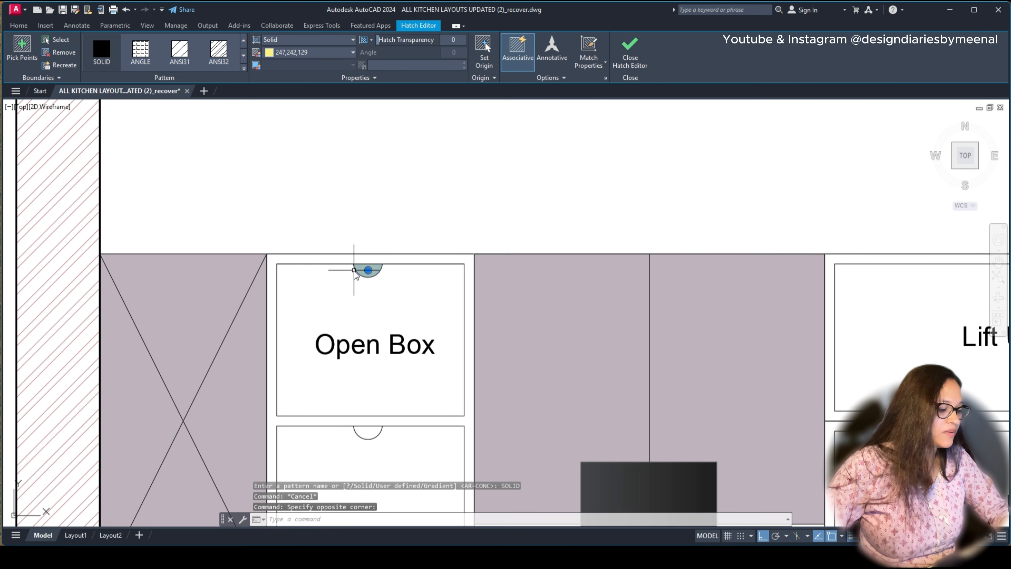
text(co)
key(Return)
scroll(368, 260, up, 4)
click(405, 271)
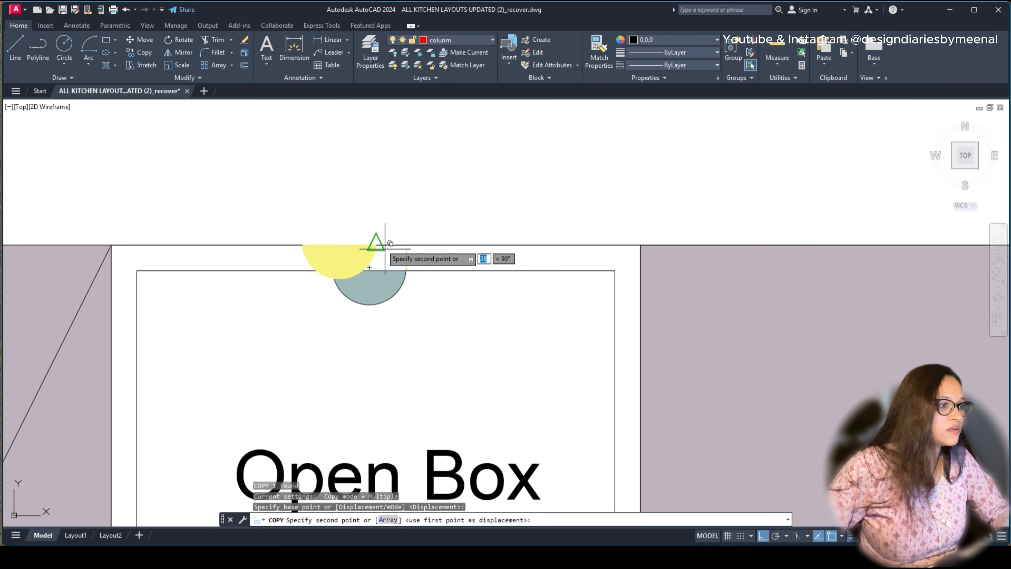
scroll(381, 245, down, 6)
scroll(399, 352, up, 4)
click(387, 351)
scroll(373, 301, down, 4)
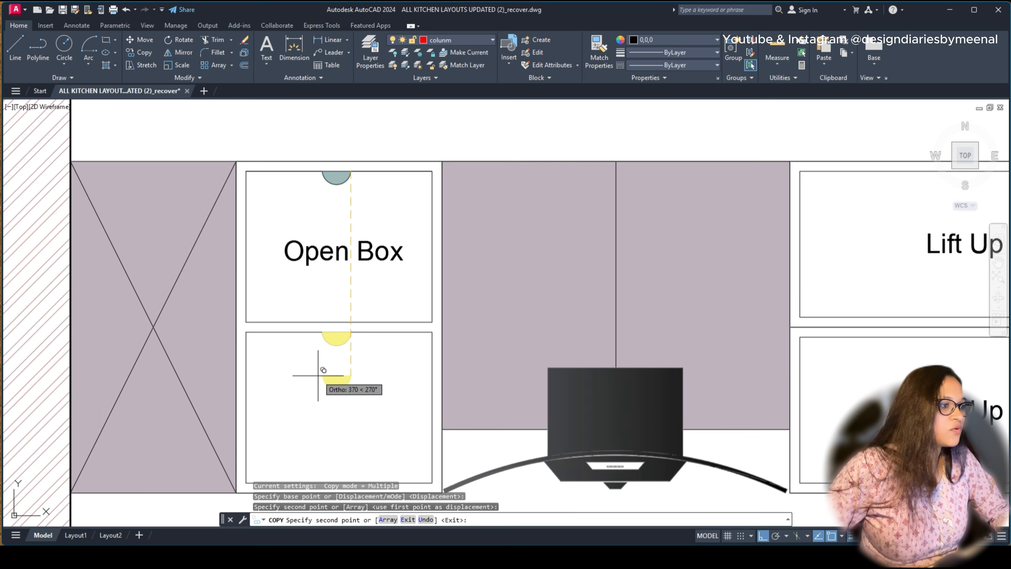
key(Escape)
Step: Send the yellow fill of the upper open box's notch to the back of the draw order
scroll(334, 250, up, 5)
click(335, 264)
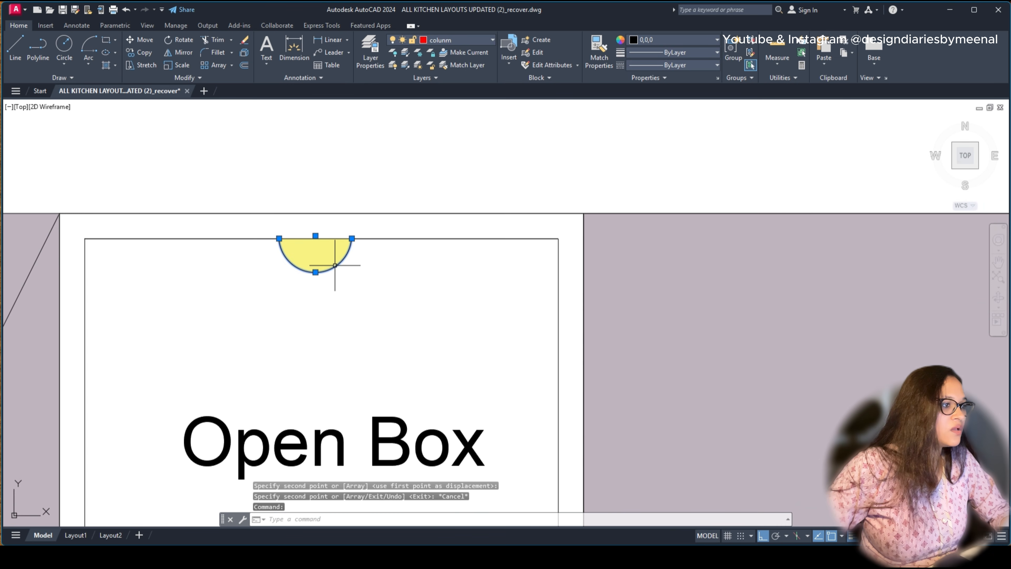
key(Escape)
click(334, 258)
right_click(330, 257)
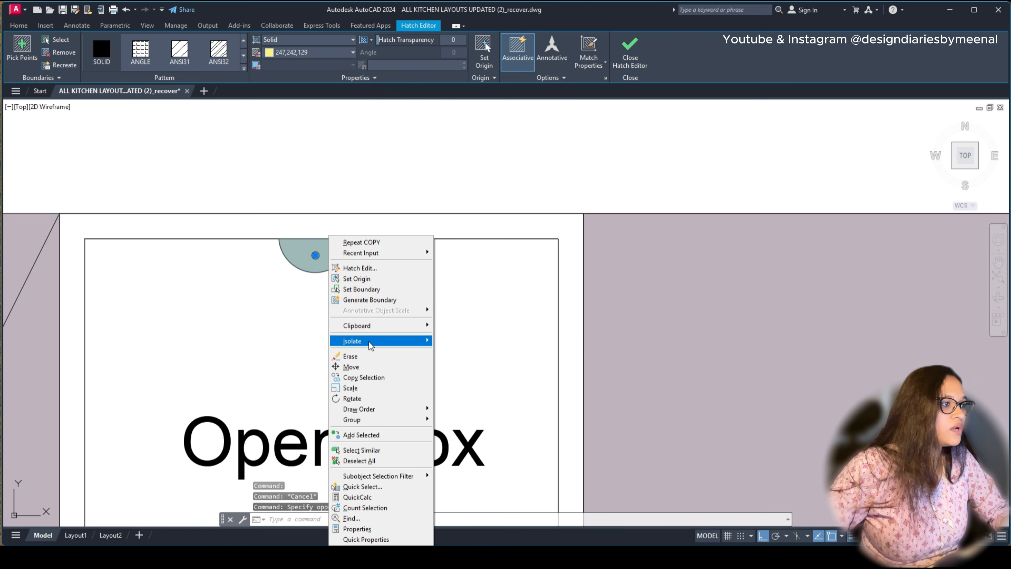
mouse_move(388, 413)
click(473, 421)
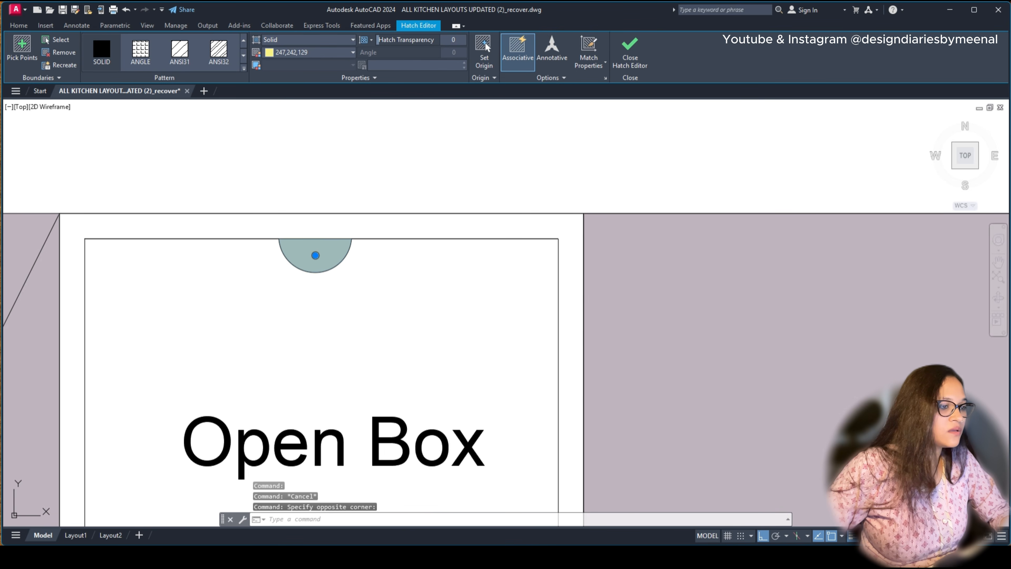
key(Escape)
scroll(407, 274, down, 4)
scroll(400, 389, down, 2)
middle_drag(401, 388, 357, 309)
scroll(338, 284, up, 3)
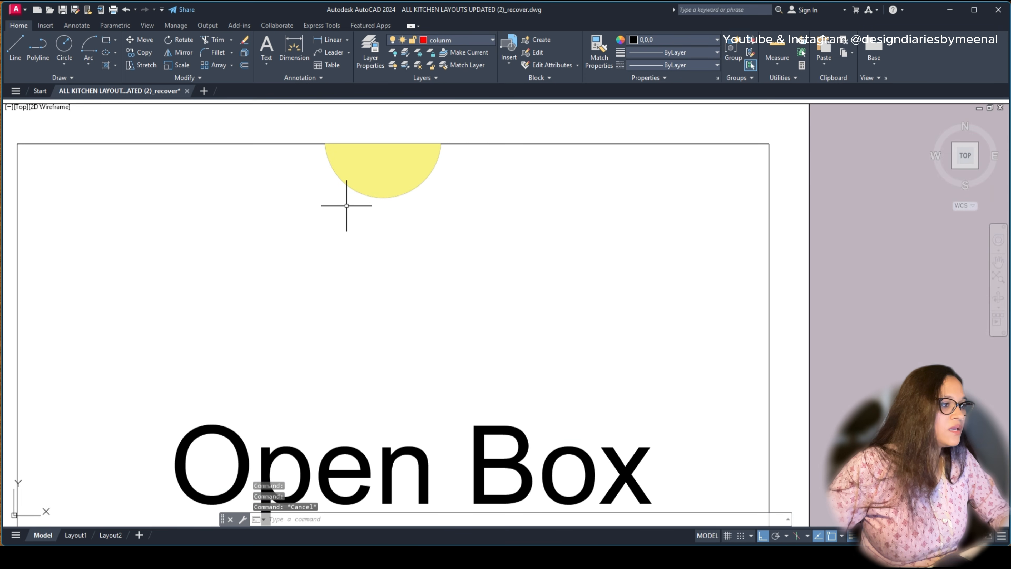
scroll(344, 208, down, 3)
scroll(334, 240, up, 4)
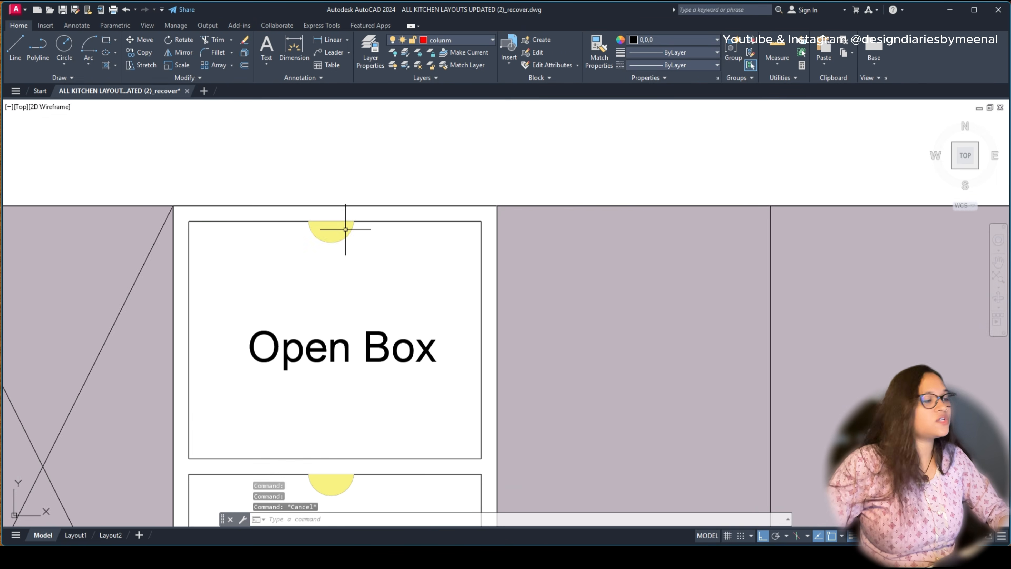
scroll(315, 265, down, 2)
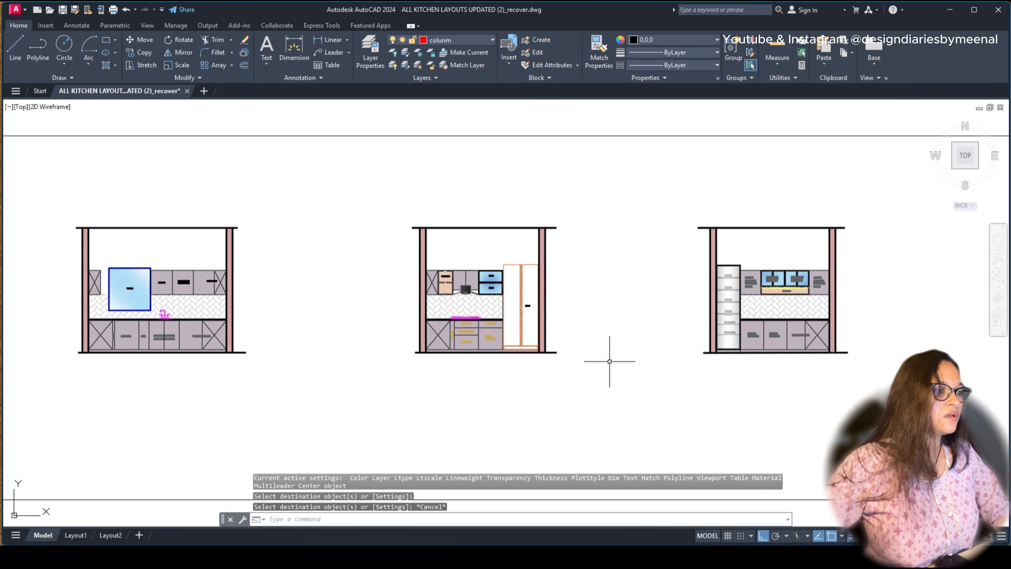
scroll(508, 368, up, 1)
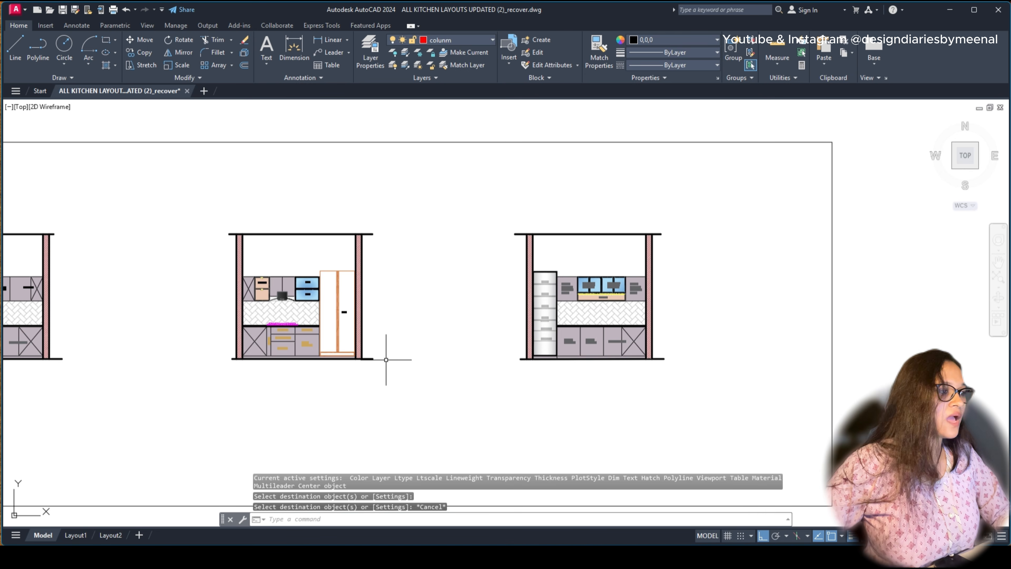
scroll(673, 267, up, 6)
scroll(663, 271, down, 6)
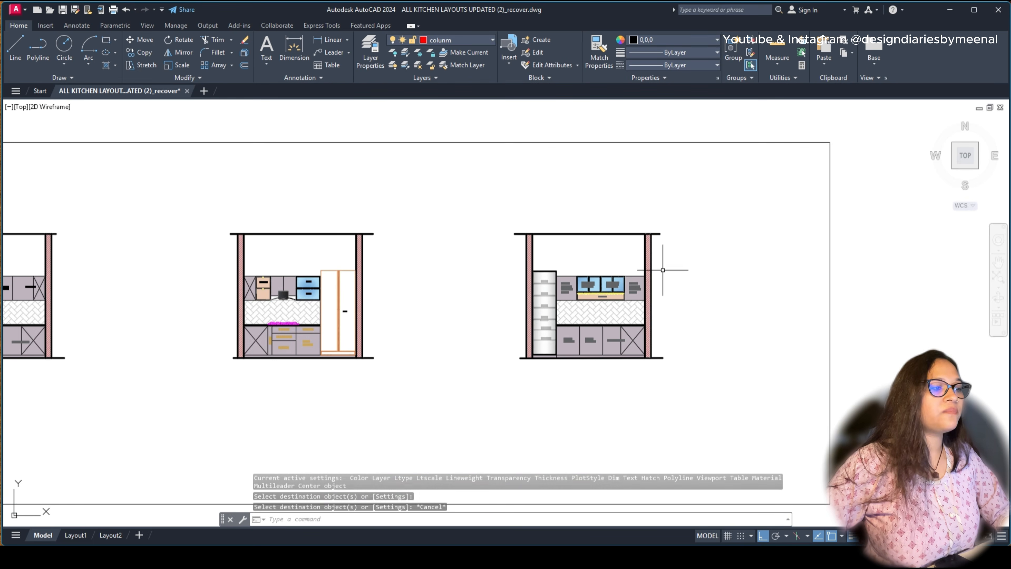
Step: Add a linear dimension for the skirting height below the base cabinets, beside the left wall of the window elevation
middle_drag(303, 311, 799, 297)
middle_drag(616, 298, 530, 310)
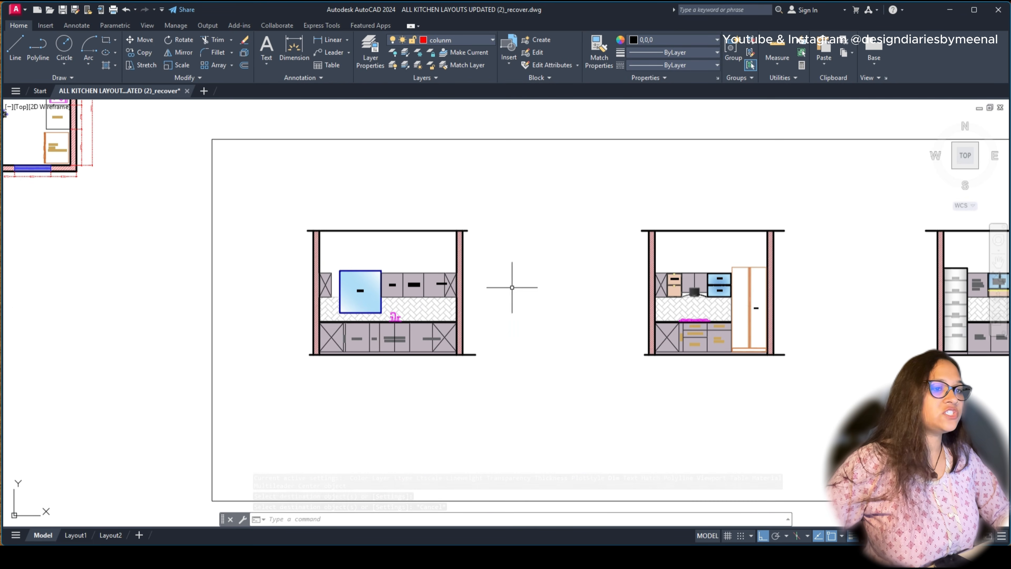
scroll(297, 268, up, 2)
text(DIM)
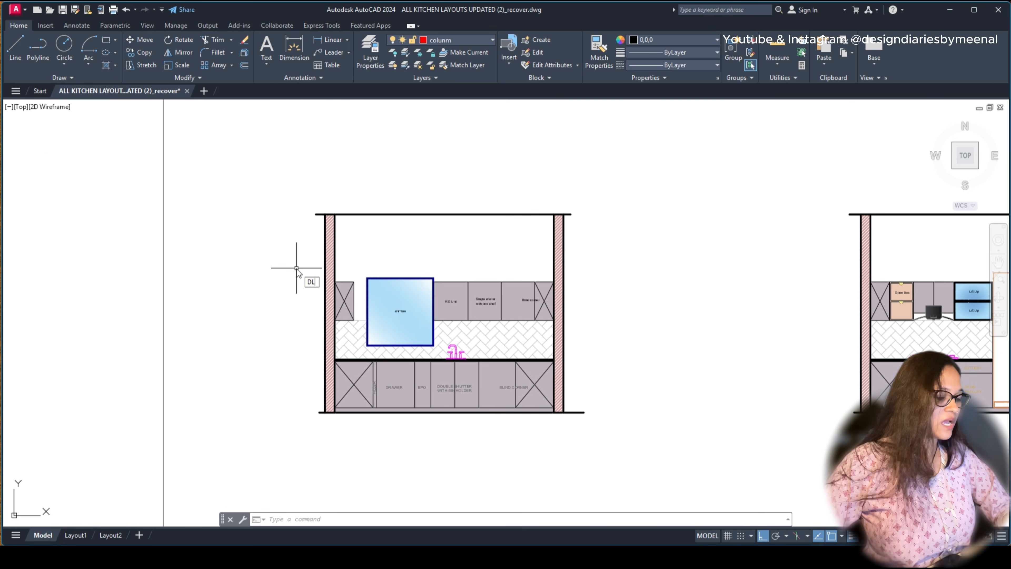
text(L)
key(Return)
scroll(309, 402, up, 5)
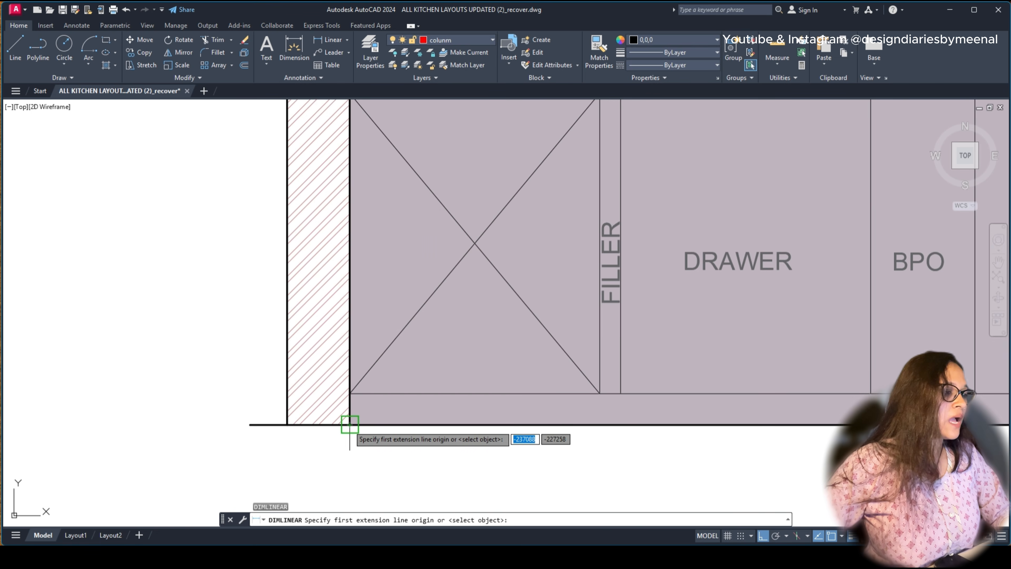
click(349, 425)
click(350, 394)
click(263, 385)
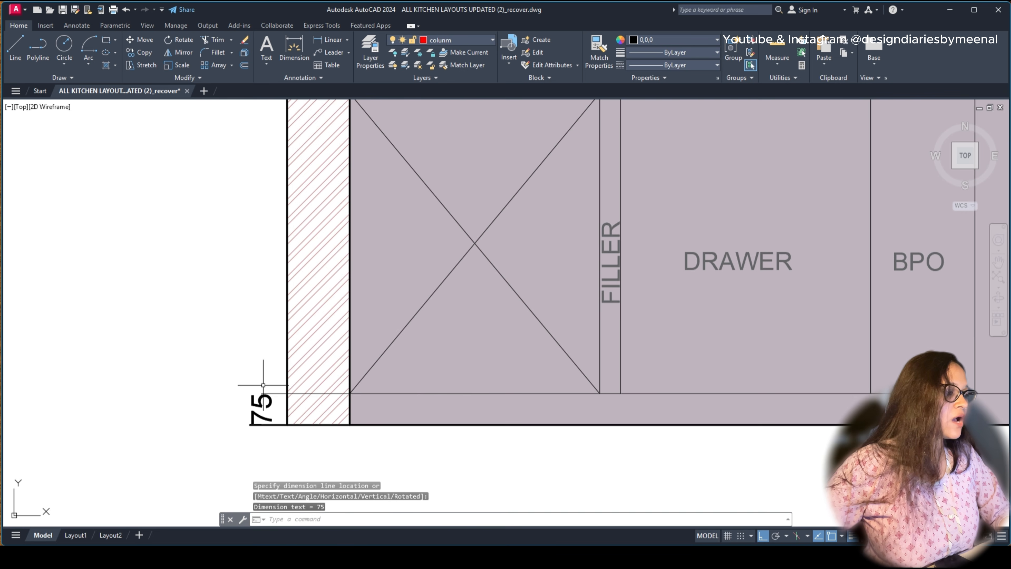
key(Return)
click(349, 394)
scroll(350, 394, down, 2)
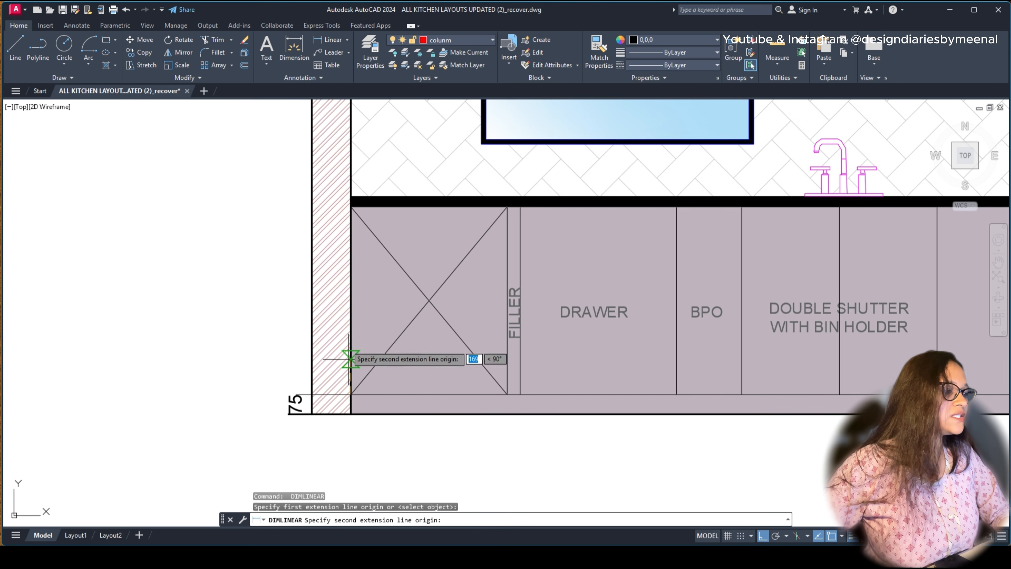
click(346, 207)
key(Escape)
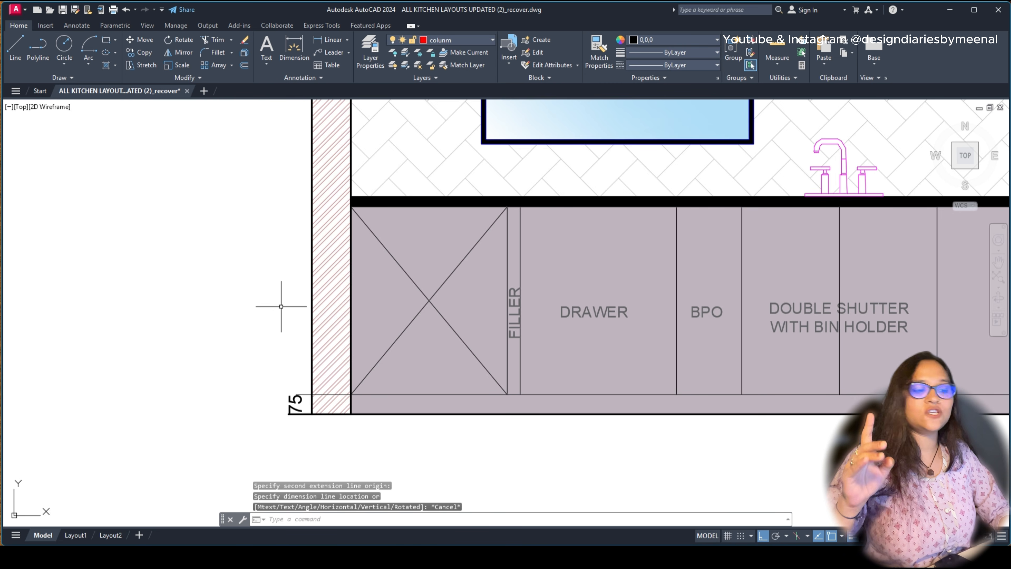
Step: Continue the vertical dimension chain from the skirting through the base cabinet, countertop, backsplash and wall cabinet up to the ceiling line
text(DIMCON)
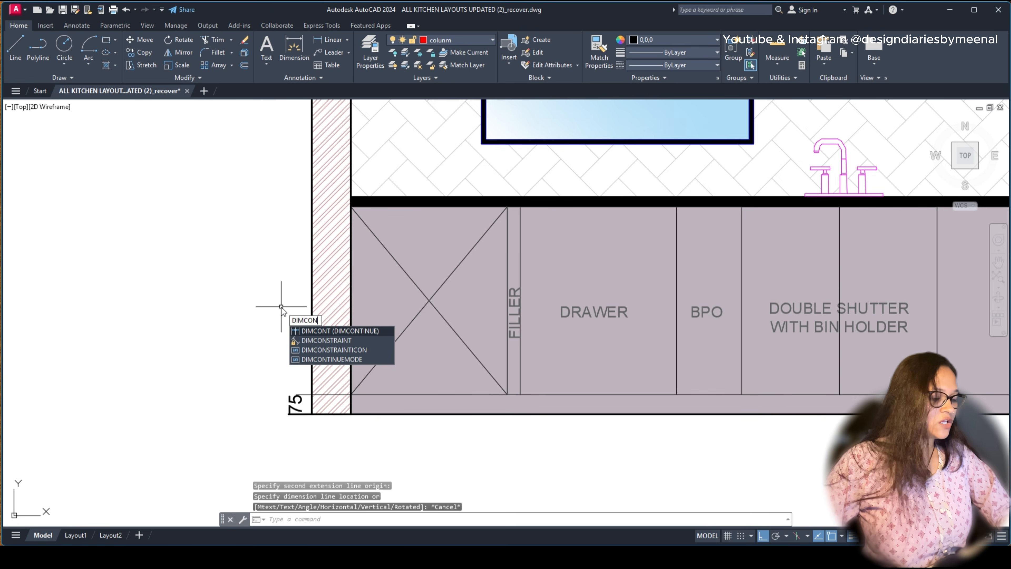
key(Return)
scroll(352, 207, up, 3)
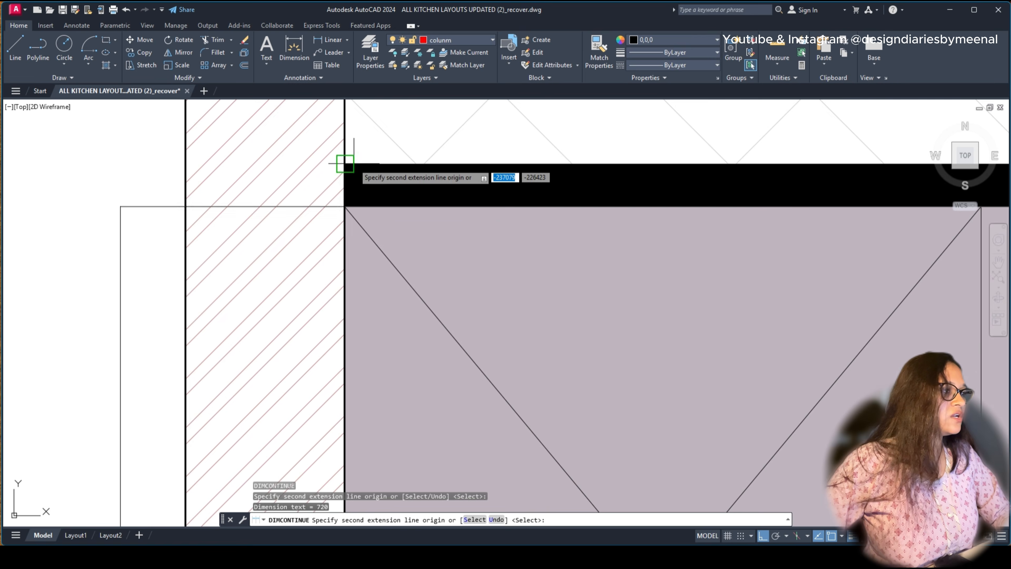
click(343, 162)
middle_drag(344, 163, 343, 502)
scroll(344, 502, down, 3)
scroll(340, 352, up, 2)
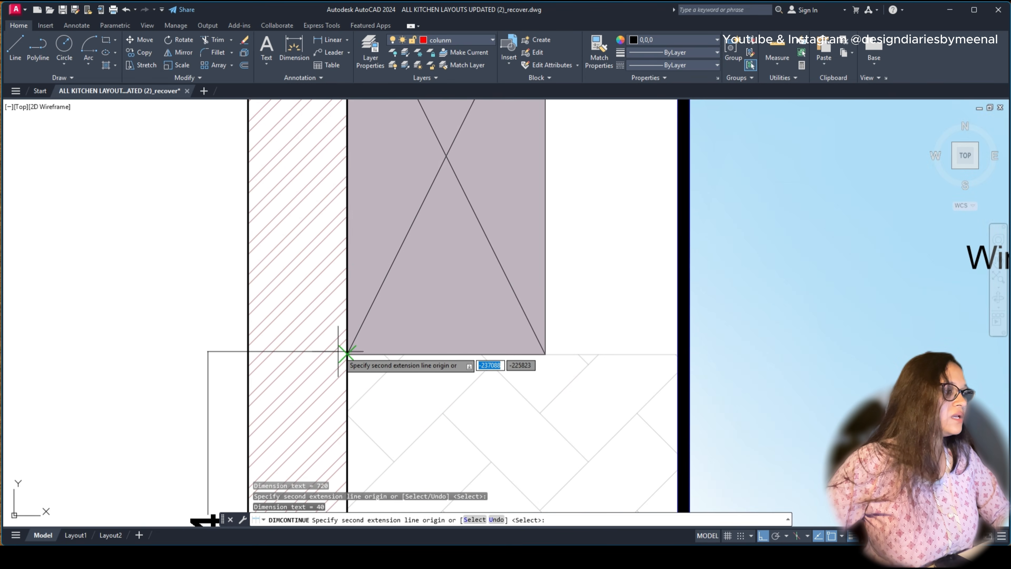
click(342, 354)
scroll(344, 360, down, 2)
scroll(347, 203, down, 4)
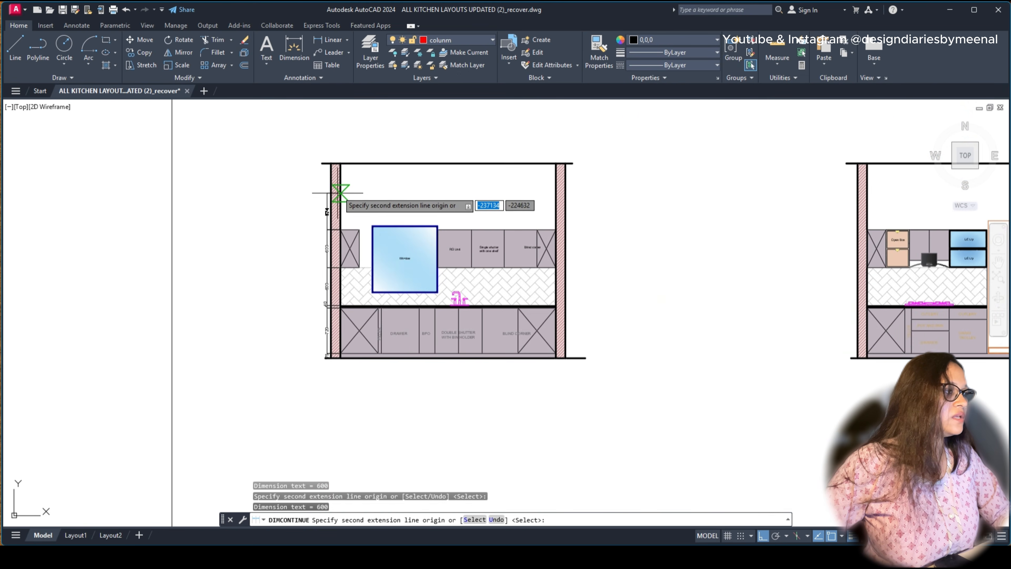
click(327, 164)
key(Escape)
key(Return)
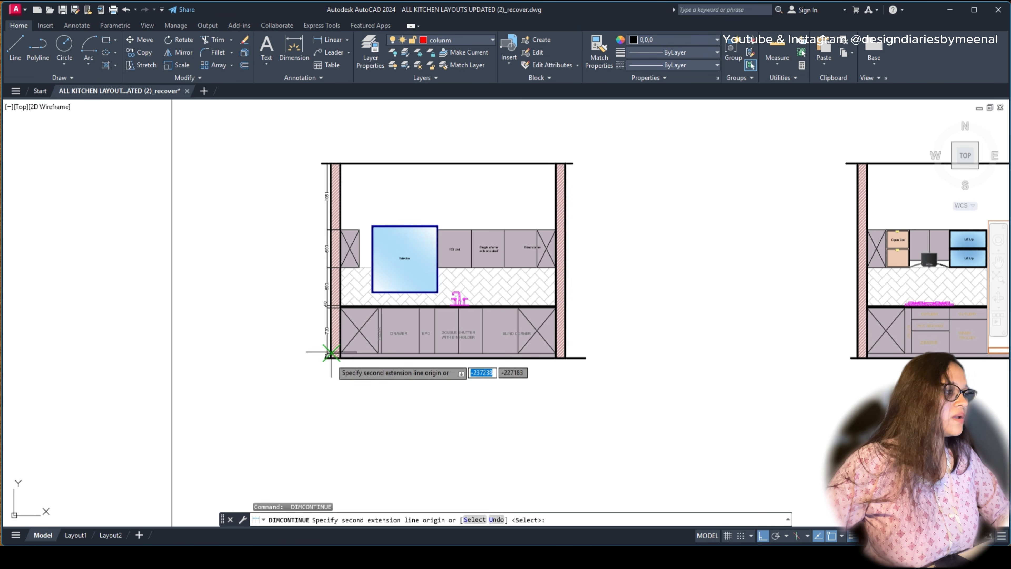
key(Escape)
Step: Add a linear dimension from the floor to the countertop's top edge, placed outside the vertical dimension chain
scroll(326, 328, up, 6)
text(DIMLI)
key(Return)
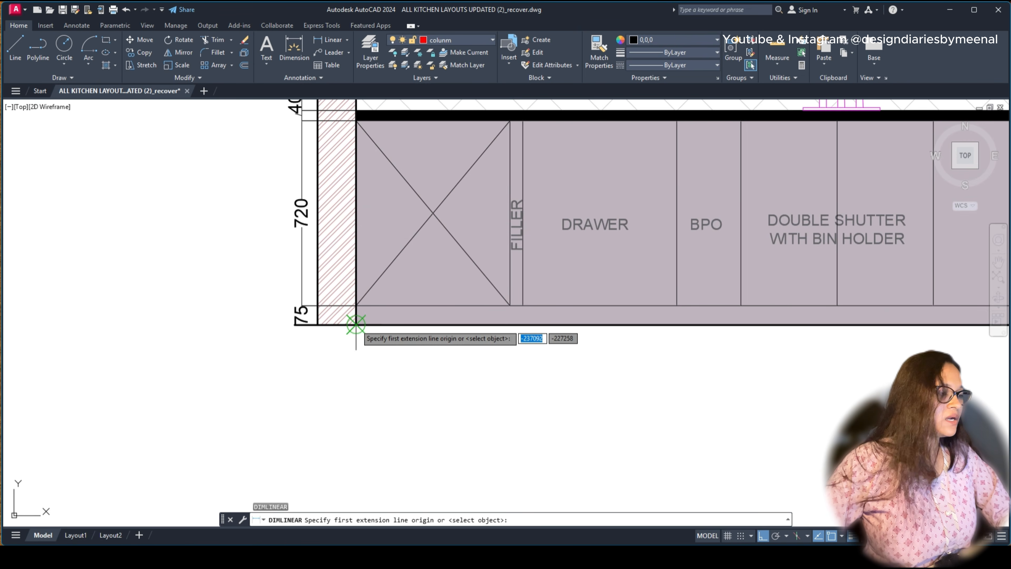
click(357, 325)
scroll(353, 331, down, 6)
scroll(339, 374, up, 5)
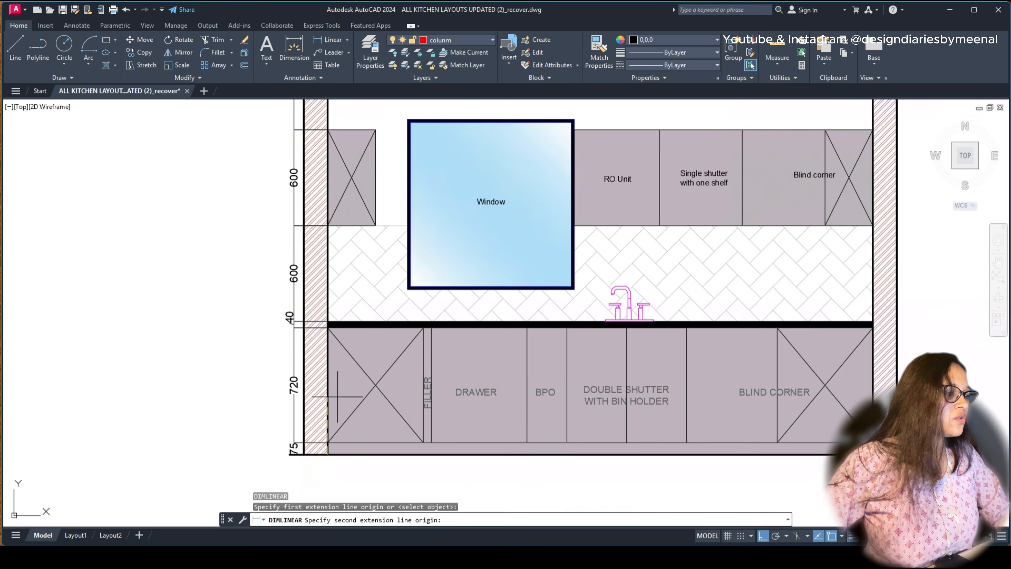
click(323, 284)
scroll(237, 319, down, 5)
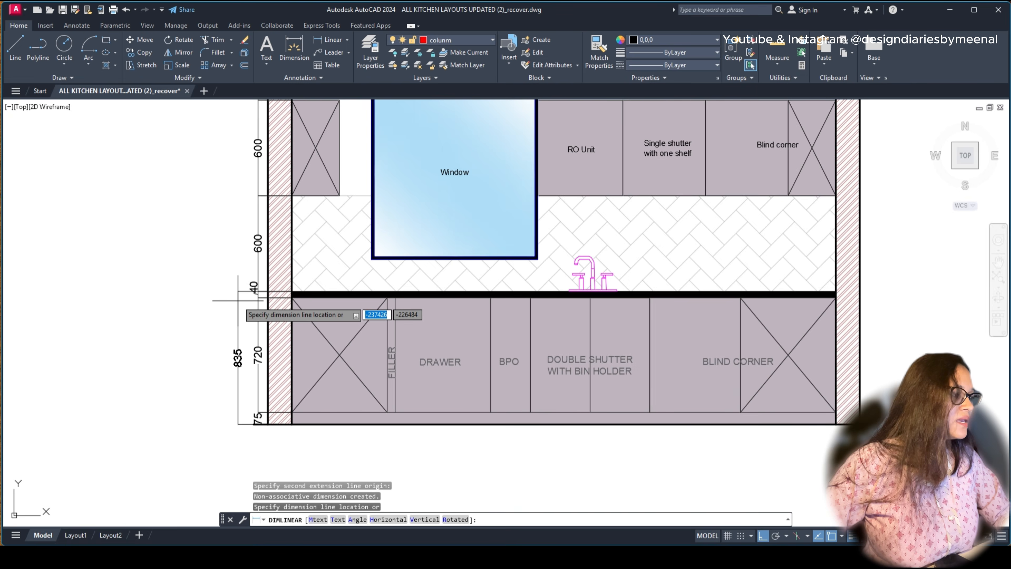
scroll(229, 324, up, 5)
scroll(228, 324, down, 5)
scroll(239, 343, up, 5)
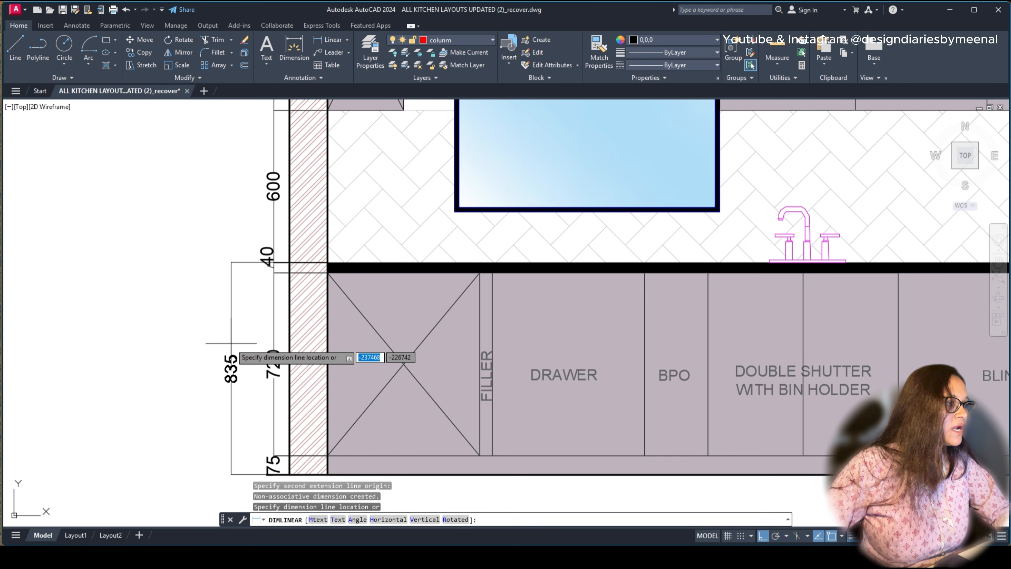
click(231, 344)
Step: Dimension the full wall height from floor to ceiling, placed outside the other vertical dimensions left of the window elevation
key(space)
scroll(320, 360, down, 2)
click(325, 429)
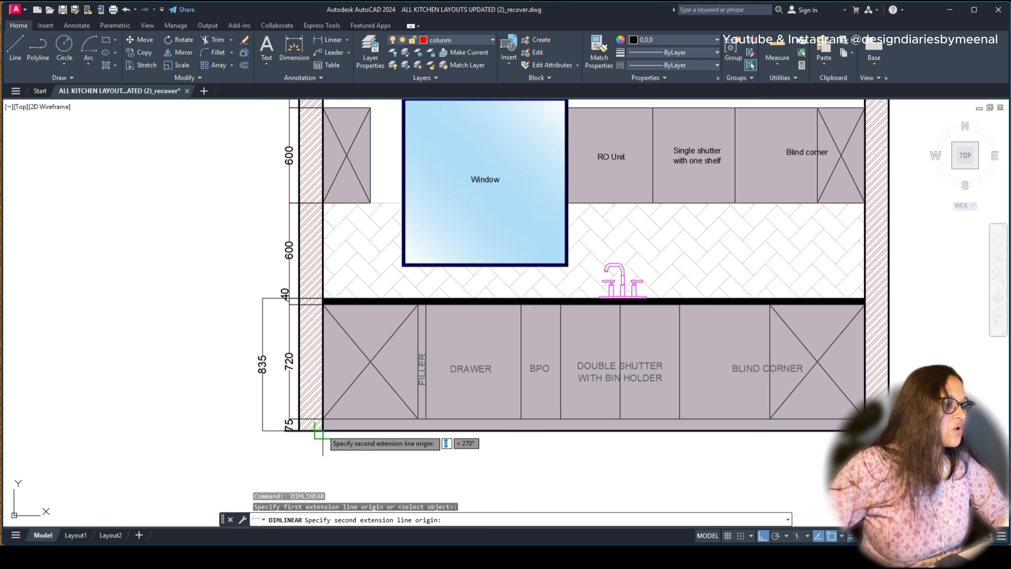
scroll(314, 325, down, 2)
middle_drag(322, 236, 323, 352)
click(321, 252)
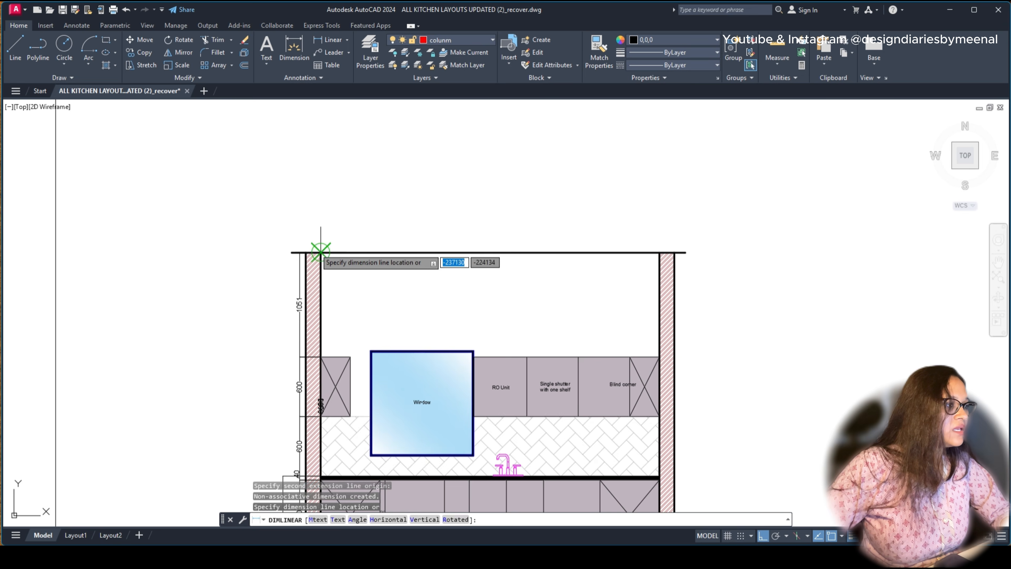
scroll(323, 251, down, 1)
scroll(295, 281, down, 2)
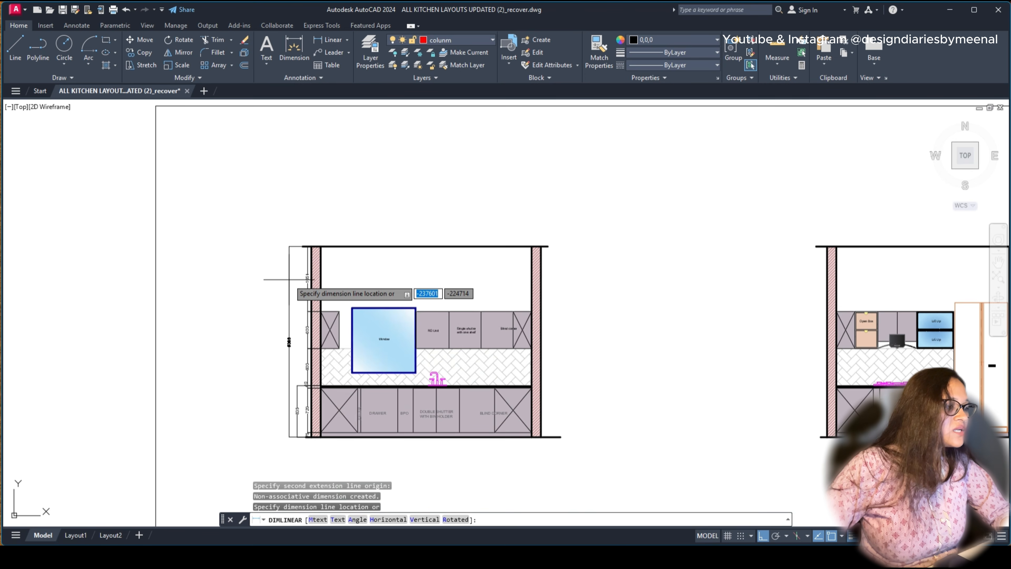
click(289, 280)
Step: Dimension the vertical gap between the countertop and the window's lower edge, near the window's right corner
scroll(347, 362, up, 4)
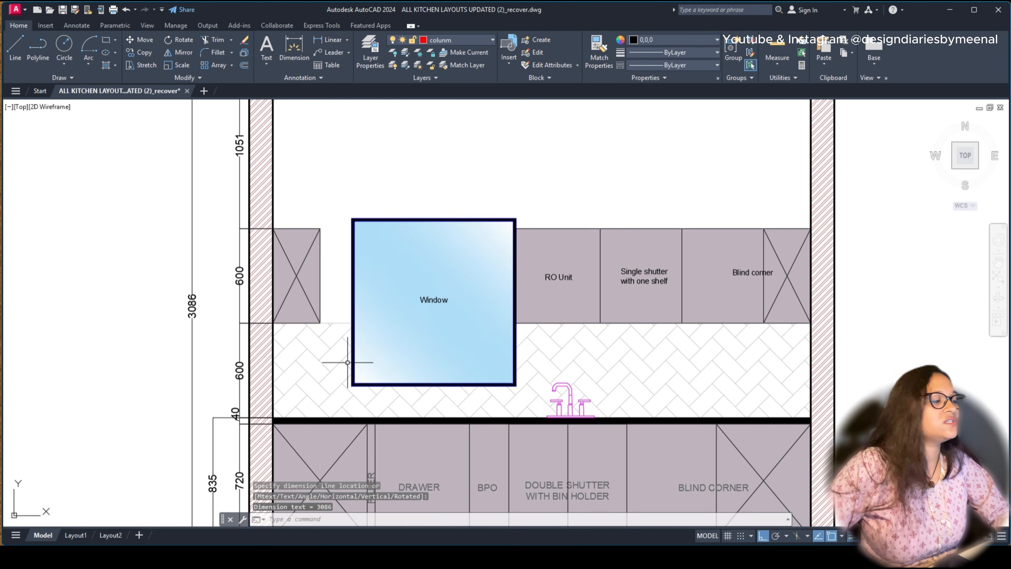
scroll(348, 363, down, 4)
key(Return)
scroll(434, 335, up, 6)
click(486, 355)
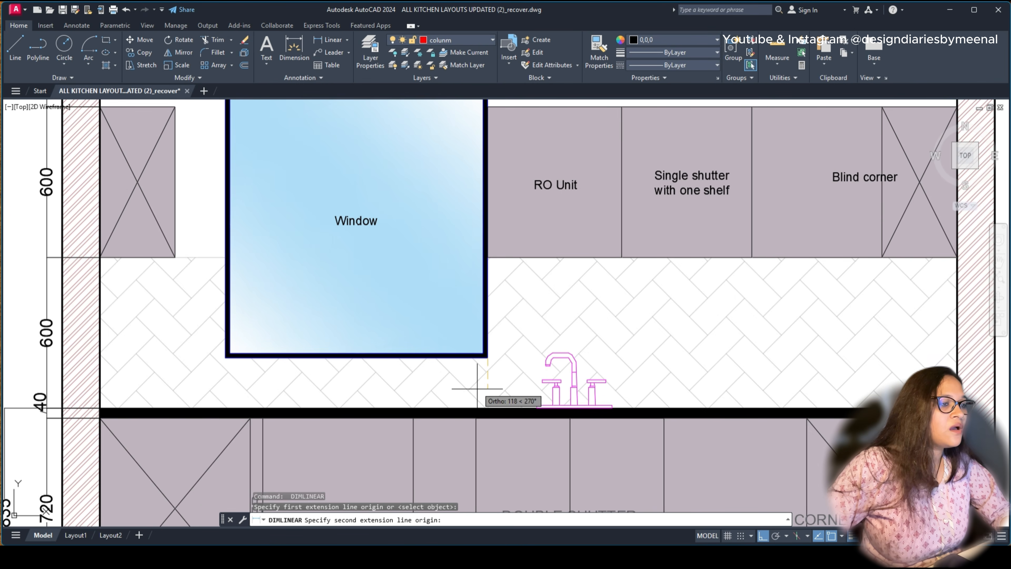
click(487, 412)
click(461, 386)
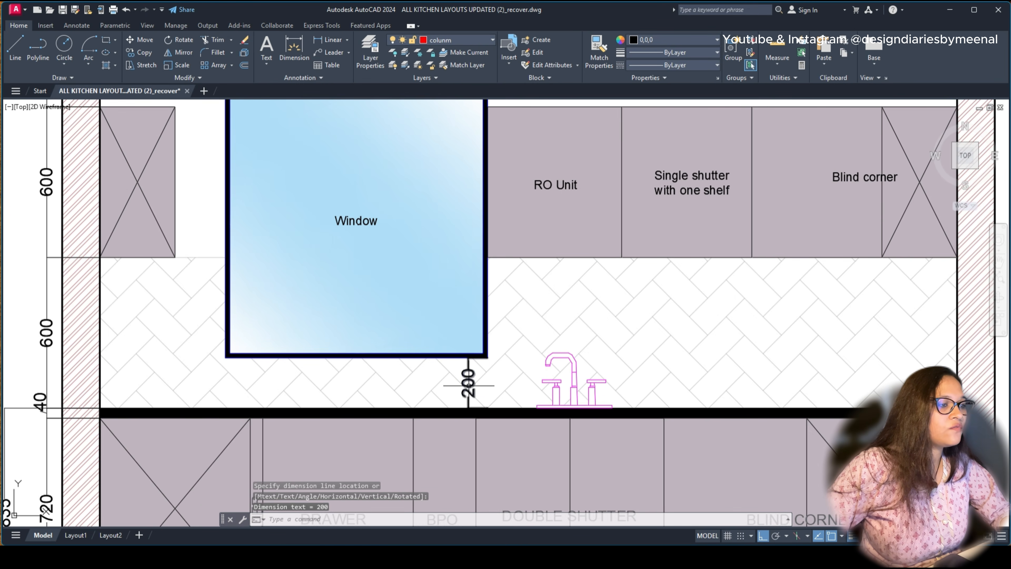
Step: Dimension the vertical distance from the window's top right corner to the ceiling line
scroll(462, 399, down, 4)
key(Return)
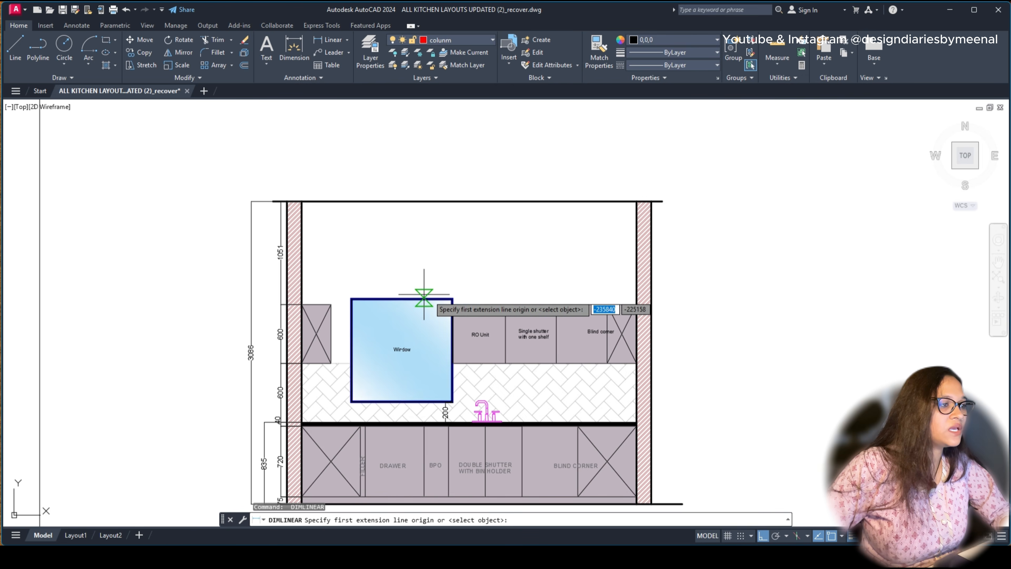
scroll(421, 293, up, 5)
click(459, 300)
scroll(462, 290, down, 5)
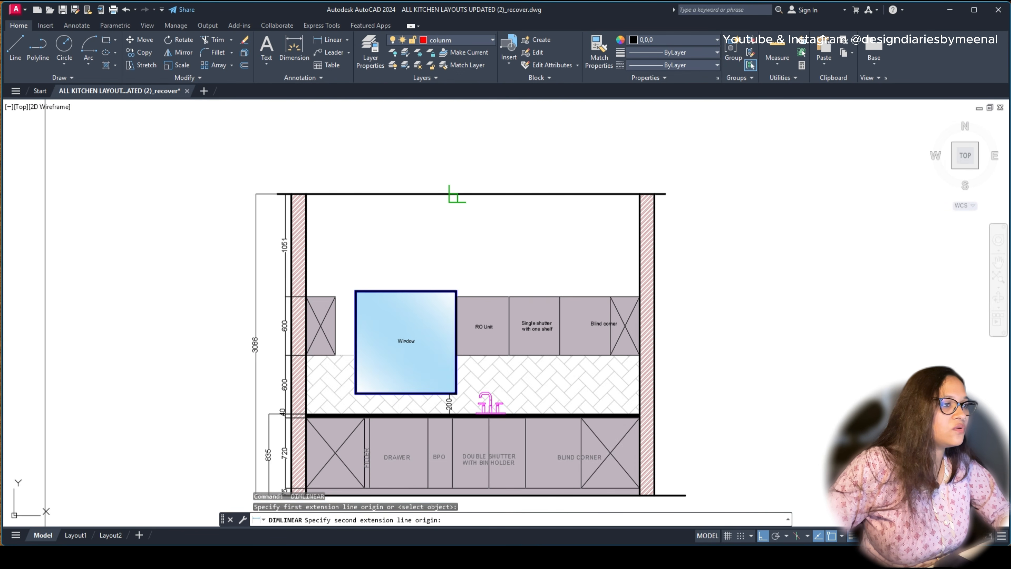
click(457, 194)
click(458, 215)
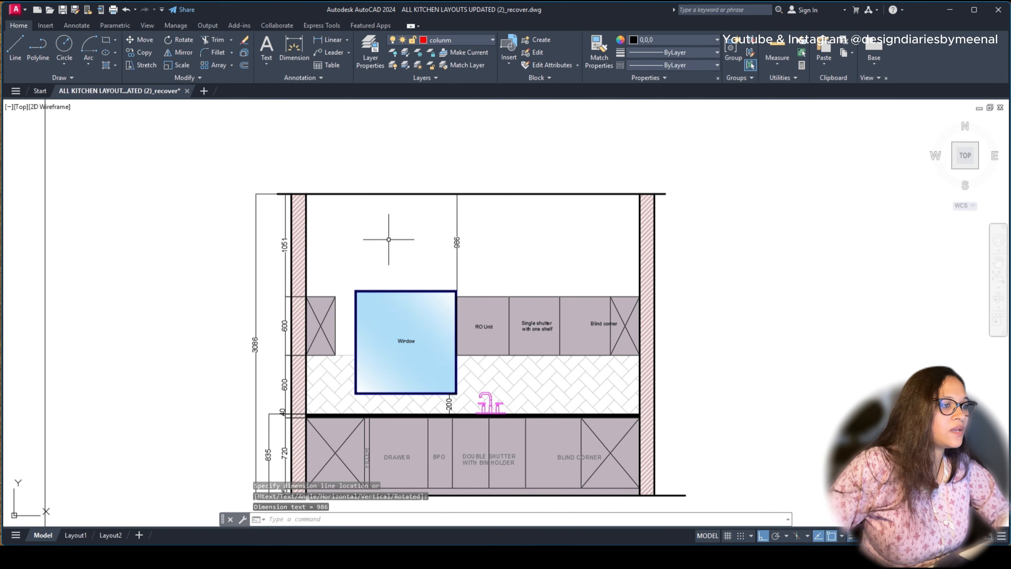
Step: Dimension the width of the crossed blind-corner section at the right wall, placed above the wall cabinets
scroll(396, 226, down, 4)
scroll(401, 295, up, 6)
key(Escape)
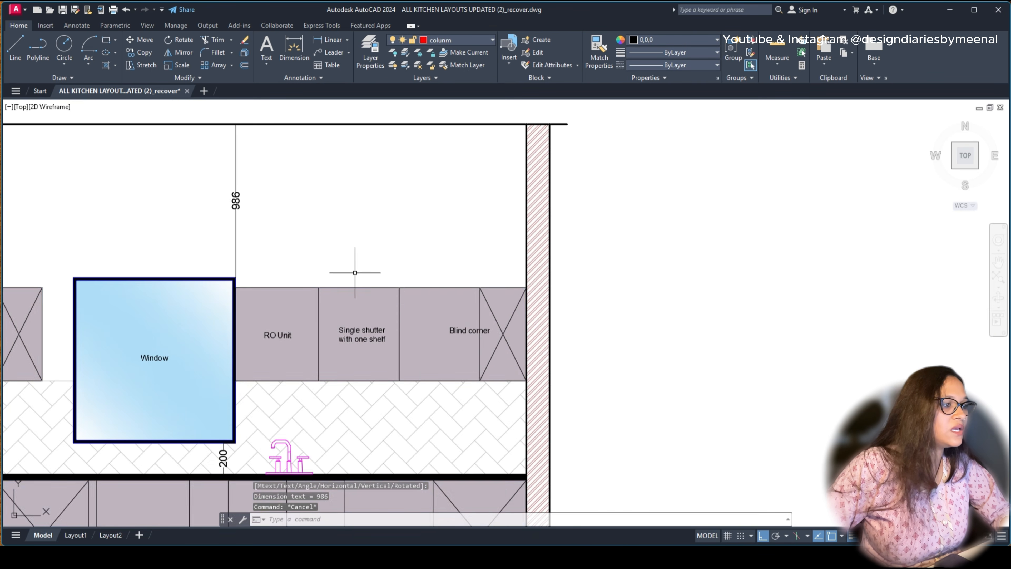
middle_drag(356, 271, 430, 319)
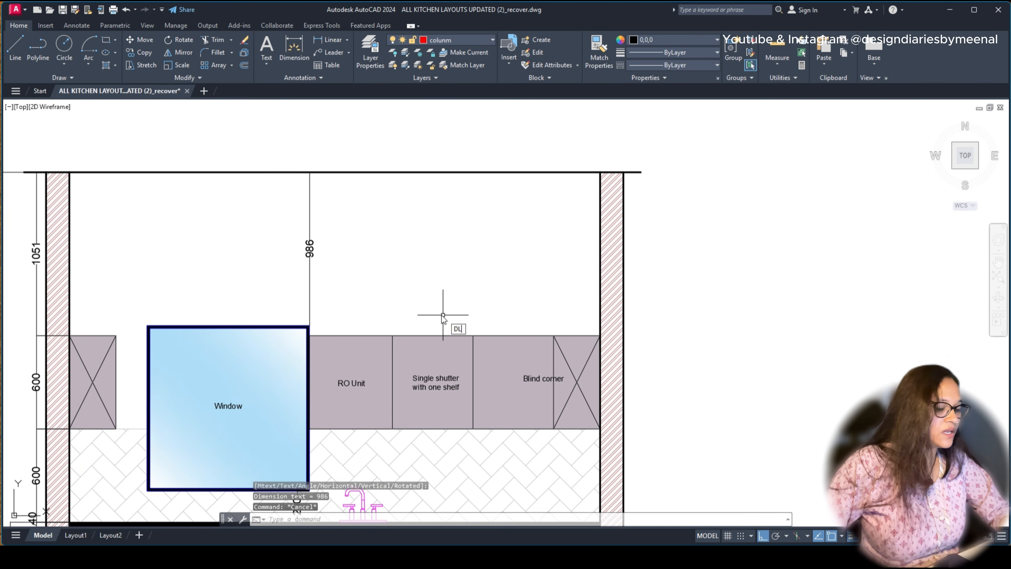
key(Return)
click(600, 335)
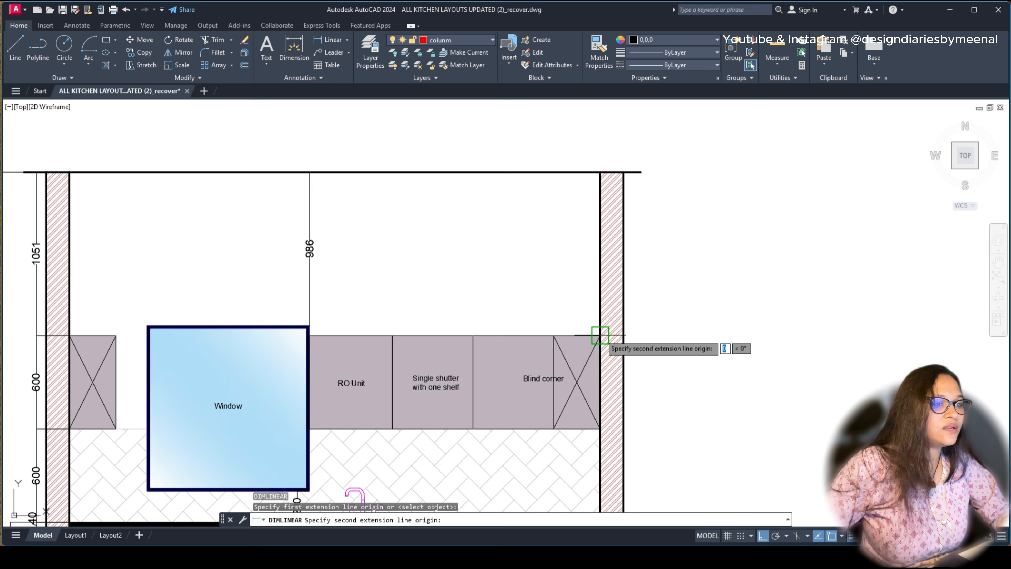
click(554, 335)
click(554, 318)
key(Escape)
Step: Continue the horizontal dimension chain leftward across the rest of the blind corner, the single-shutter cabinet and the RO unit to the window
text(DI)
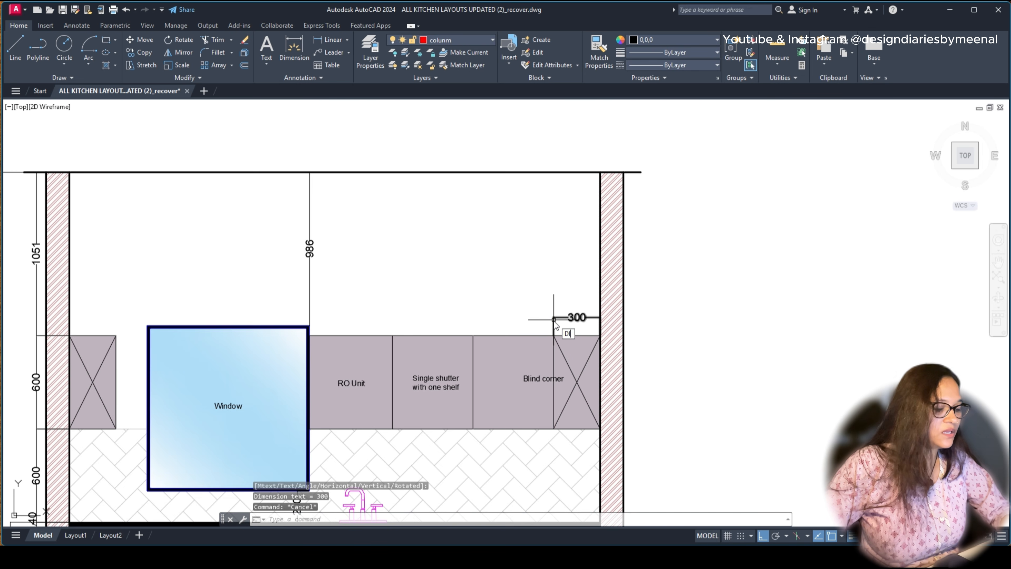
text(MCONT)
key(Return)
click(473, 336)
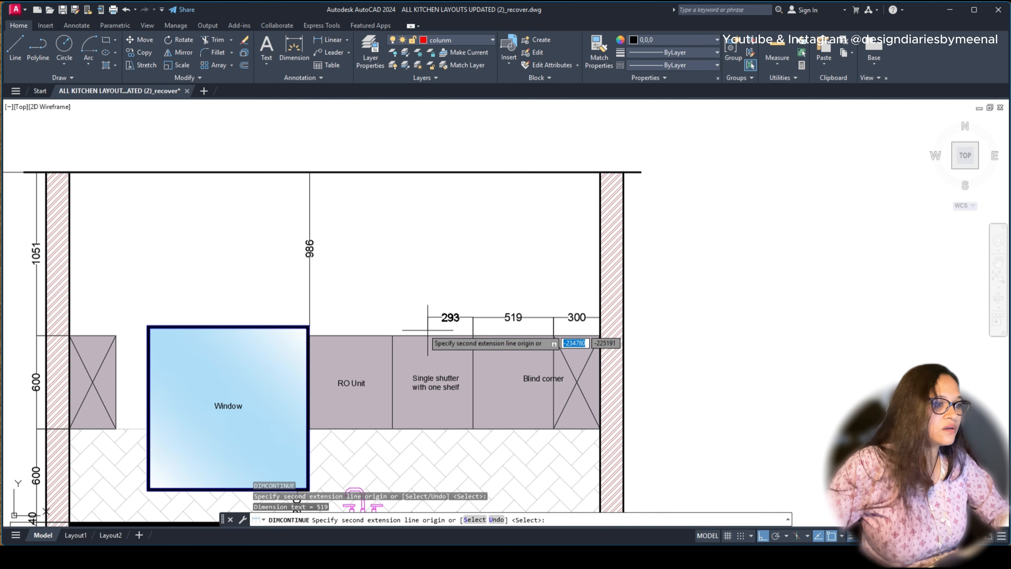
click(392, 335)
click(307, 327)
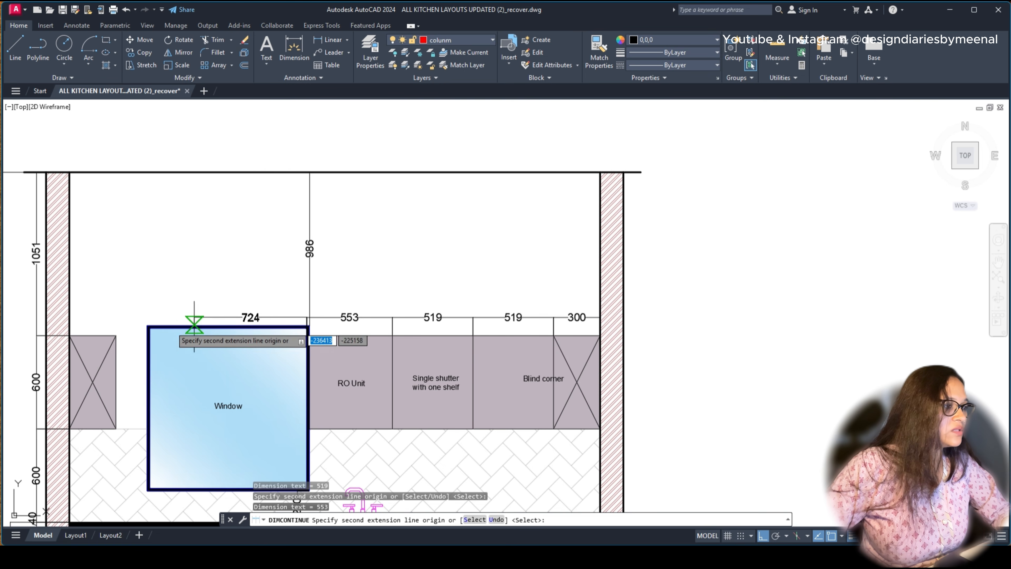
middle_drag(194, 323, 374, 350)
scroll(458, 343, up, 6)
scroll(462, 342, down, 4)
key(Escape)
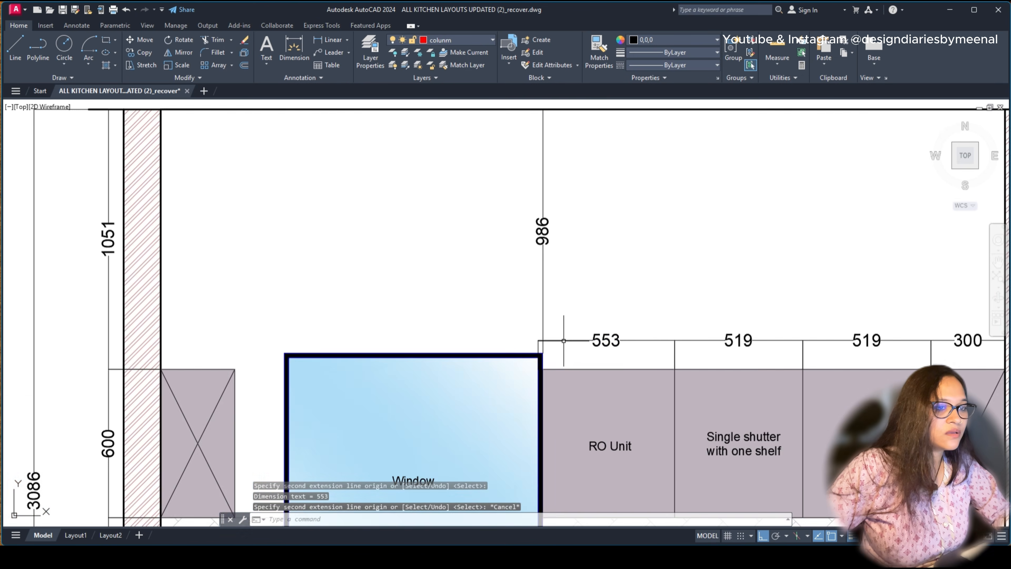
Step: Stretch the RO unit width dimension so its window-side extension origin sits on the outer top right corner of the window frame
scroll(564, 341, up, 4)
click(558, 338)
click(551, 344)
click(500, 414)
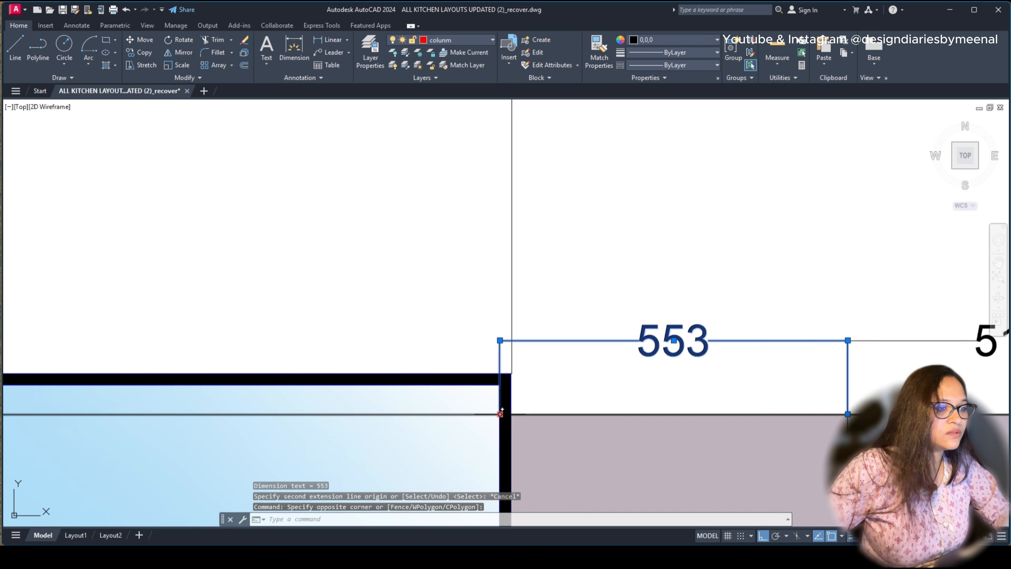
click(512, 373)
key(Escape)
scroll(560, 377, down, 2)
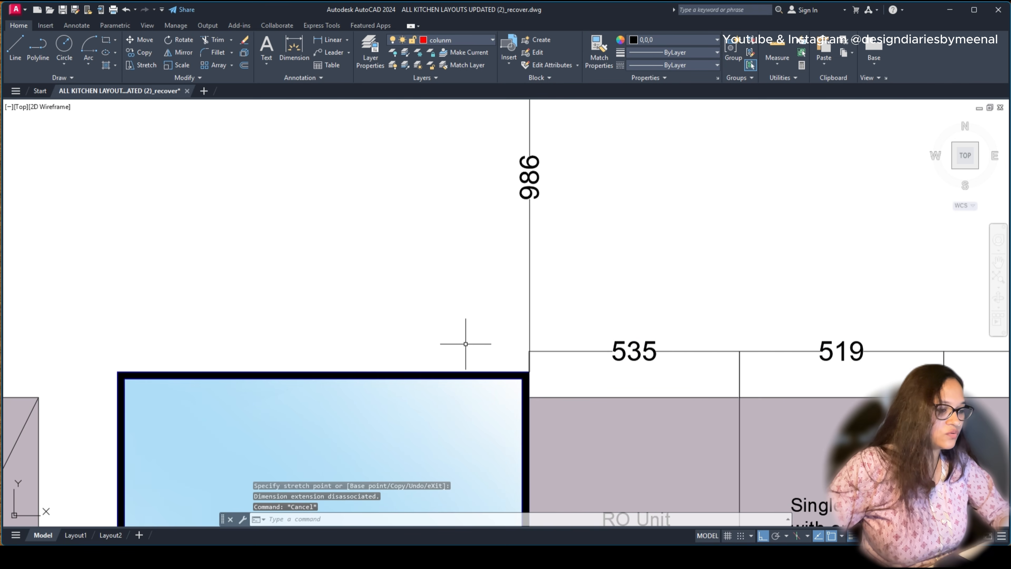
Step: Dimension the window's full outer width along its top edge, with the dimension line just above the frame
key(Return)
click(530, 372)
scroll(420, 354, down, 3)
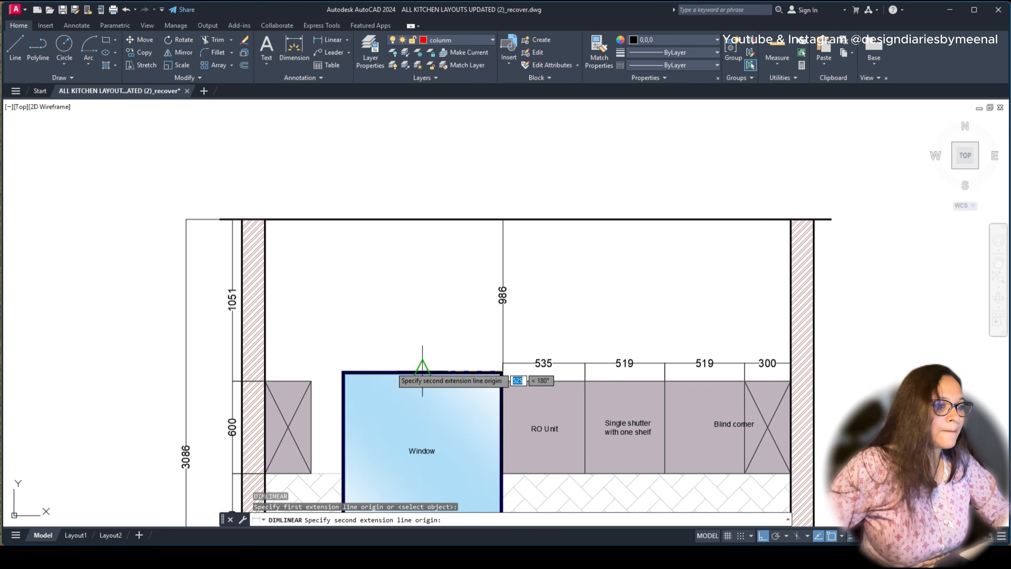
scroll(351, 370, up, 3)
click(325, 383)
click(327, 358)
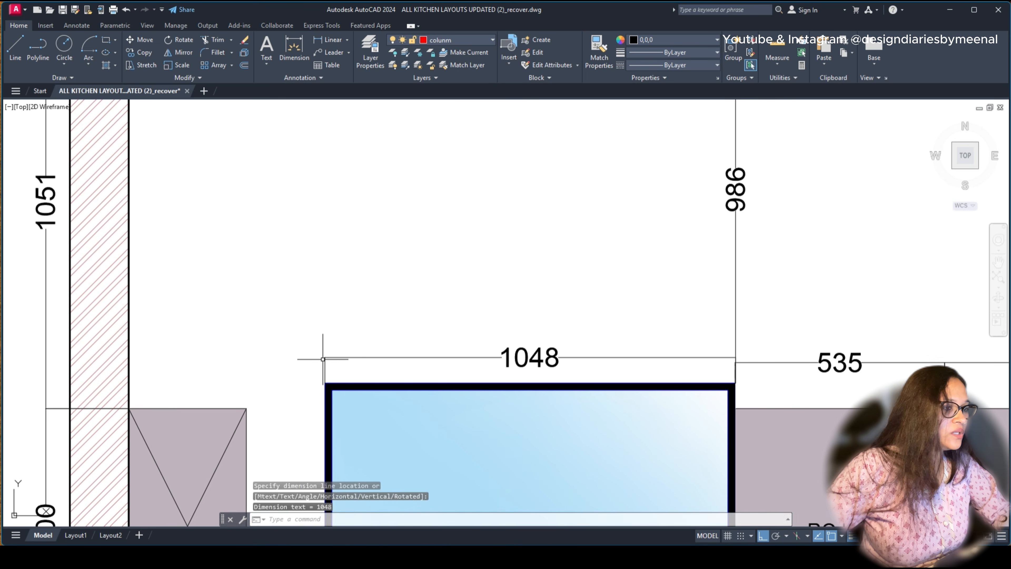
Step: Dimension the horizontal gap between the window and the crossed wall cabinet beside it, aligned with the window's width dimension
key(Return)
click(325, 382)
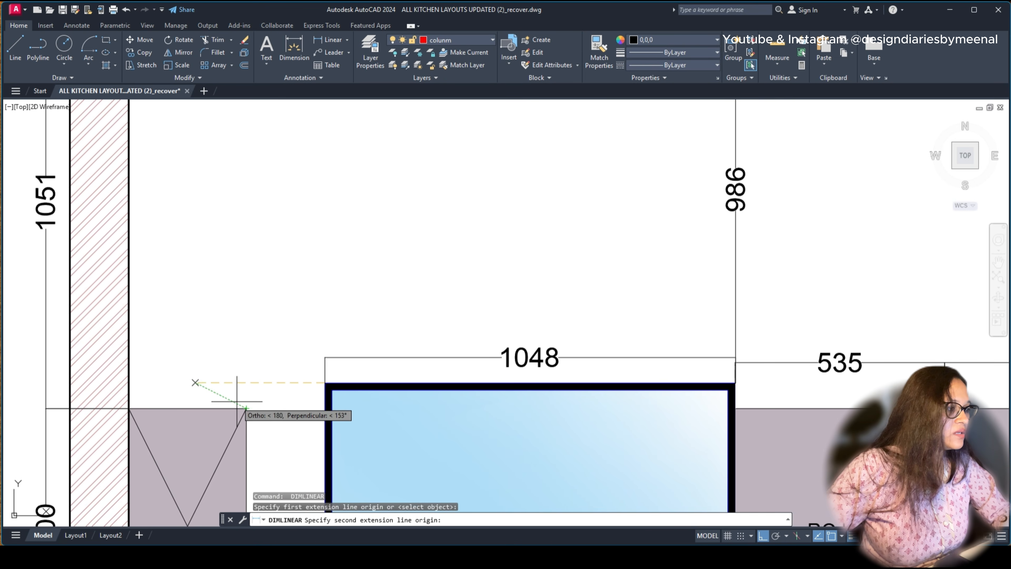
click(246, 408)
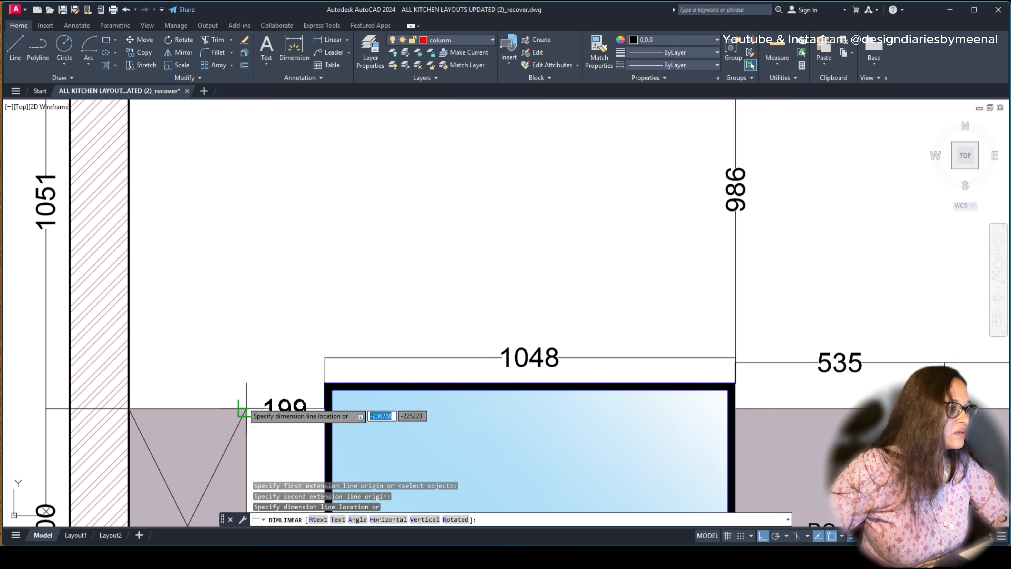
click(325, 357)
key(Return)
click(246, 408)
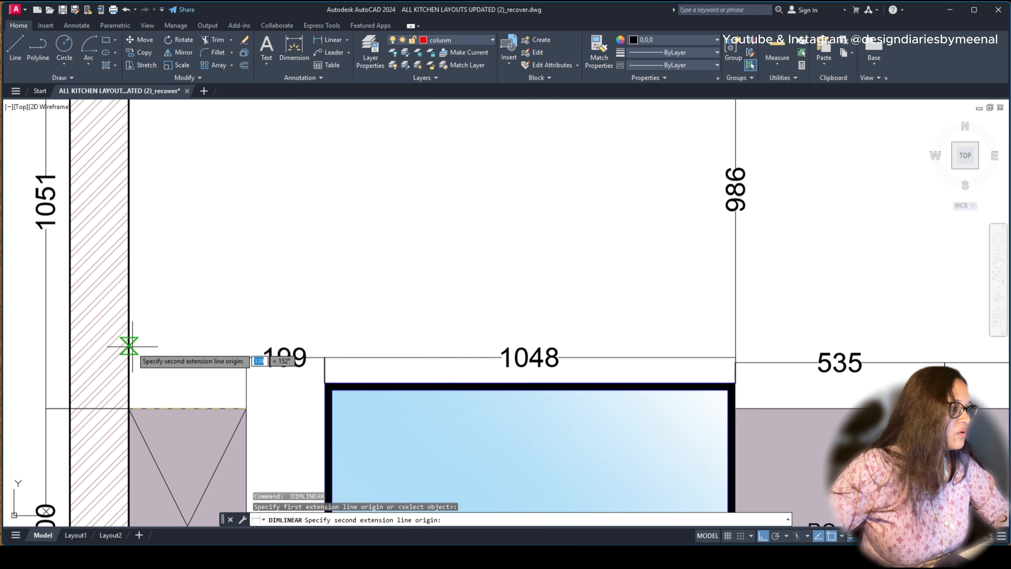
click(245, 357)
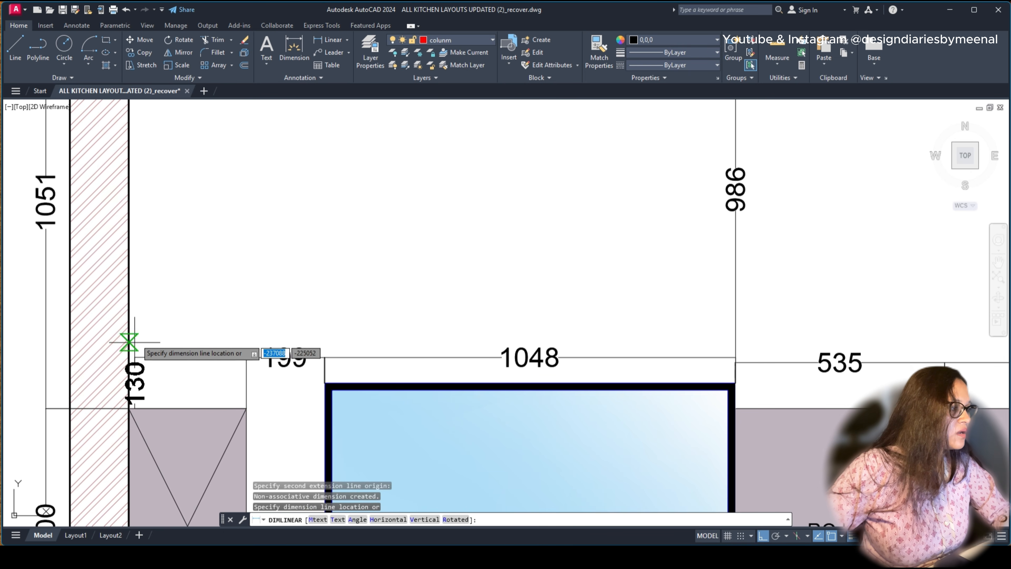
key(Escape)
Step: Dimension the width of the crossed wall cabinet at the left wall, in line with the neighbouring gap dimension
key(Return)
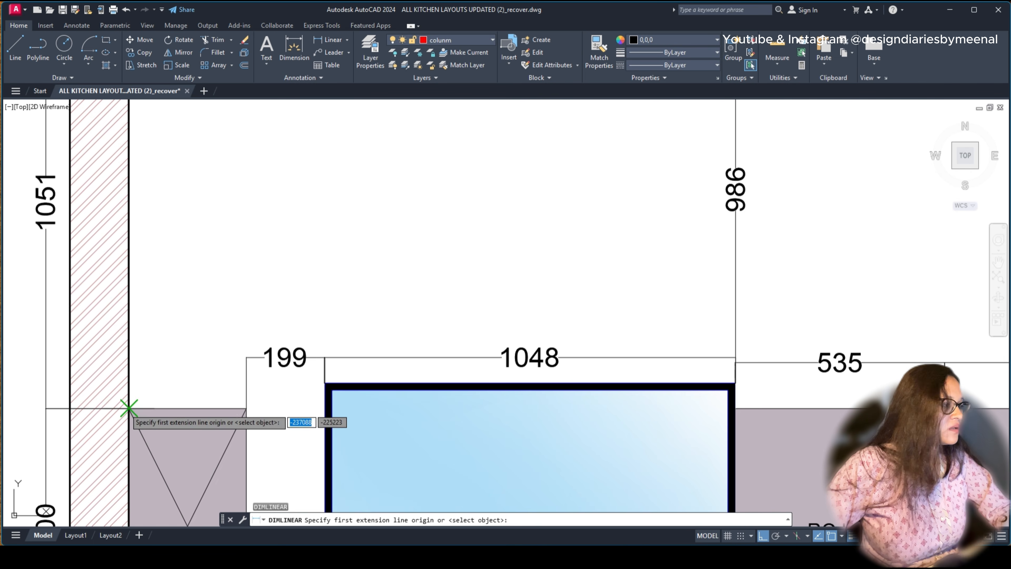
click(128, 408)
click(246, 409)
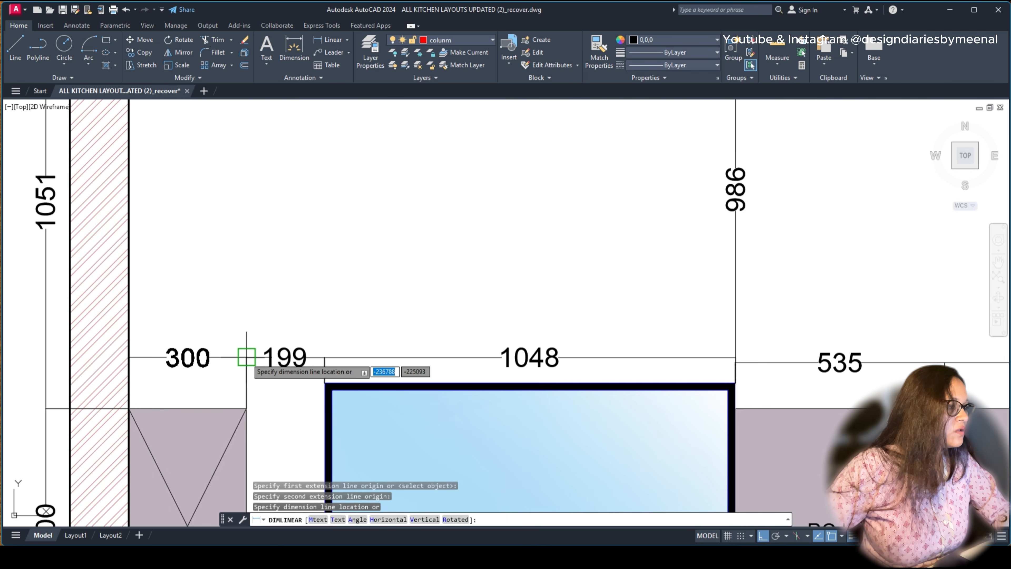
click(244, 356)
Step: Dimension the width of the crossed base-cabinet section at the left wall, placed below the floor line
scroll(325, 295, down, 8)
scroll(437, 291, up, 2)
scroll(434, 289, down, 2)
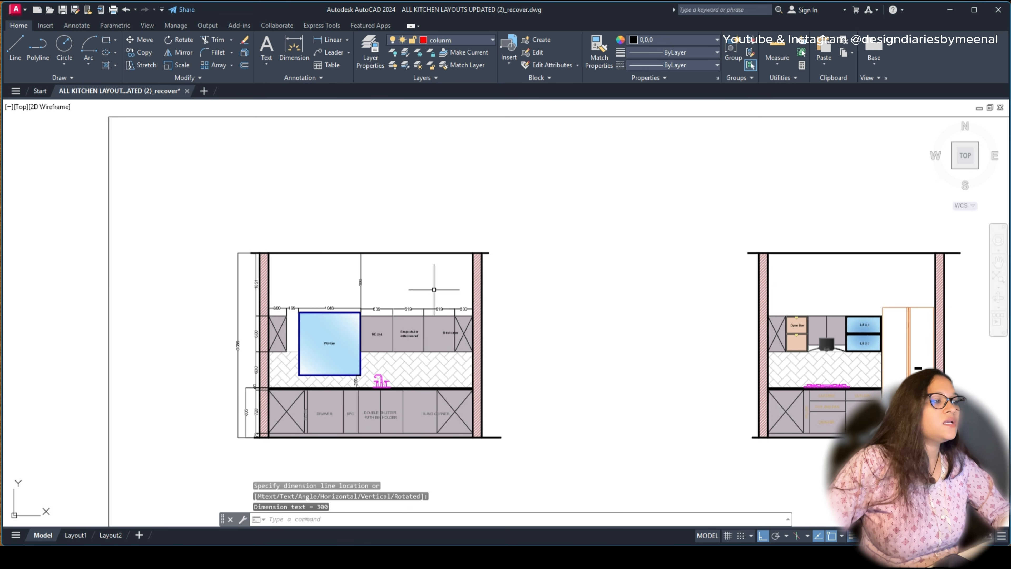
scroll(411, 439, up, 2)
scroll(224, 384, up, 5)
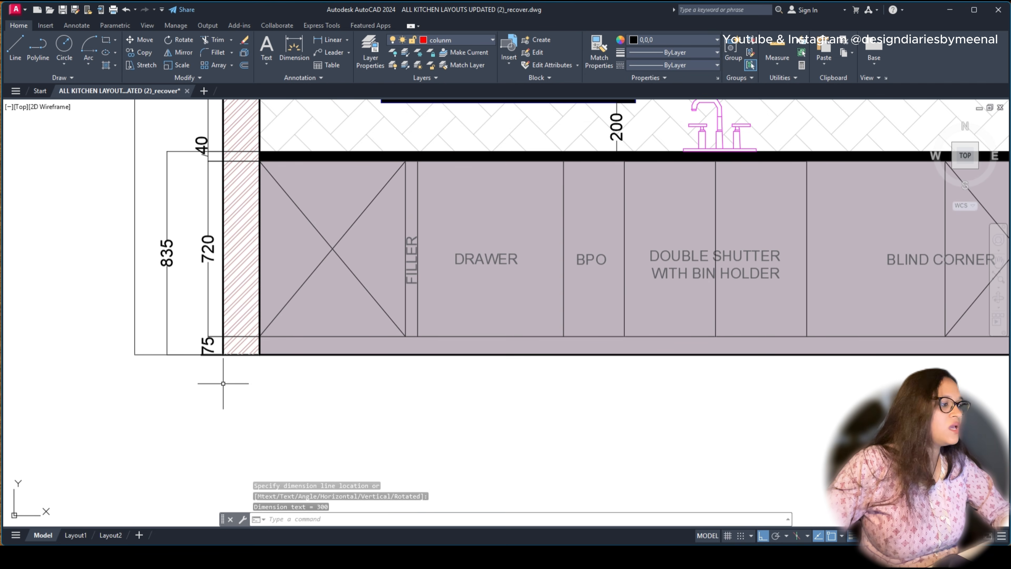
text(DIMLI)
key(Return)
click(259, 336)
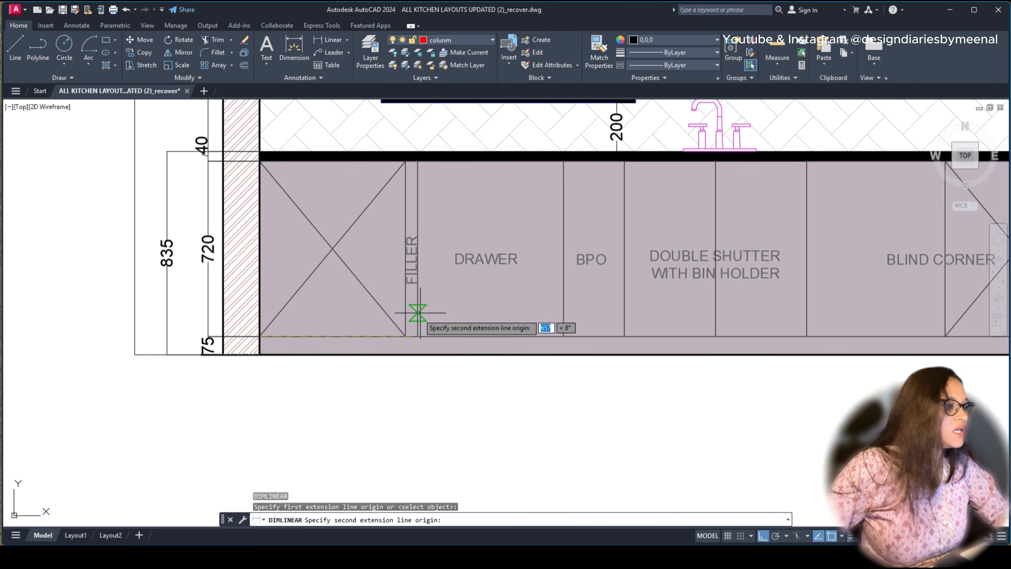
click(406, 336)
click(394, 379)
key(Escape)
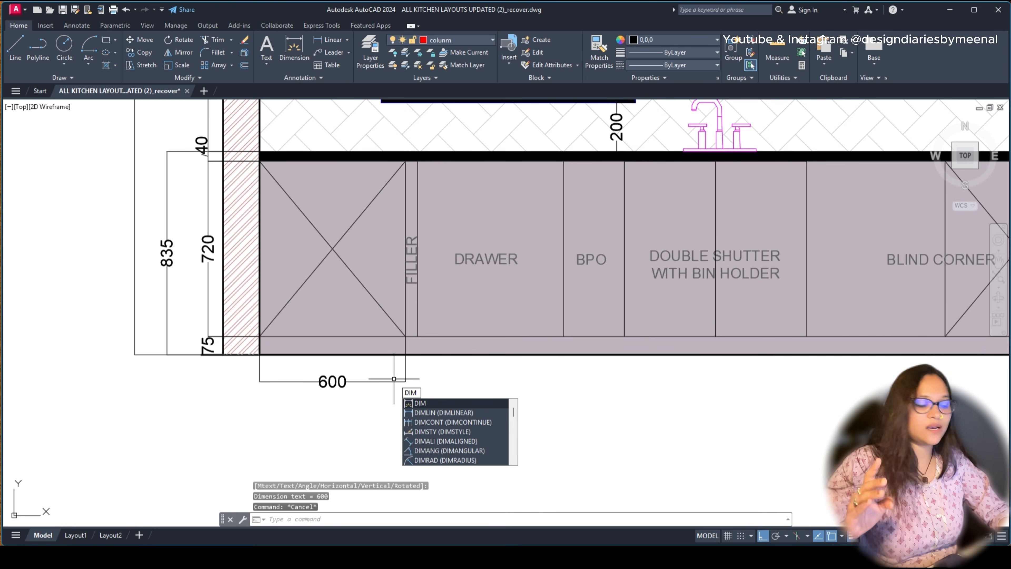
Step: Continue the base dimension chain rightward across the filler, drawer, BPO, both bin-holder shutters, blind corner and its crossed section to the right wall
text(CON)
key(Return)
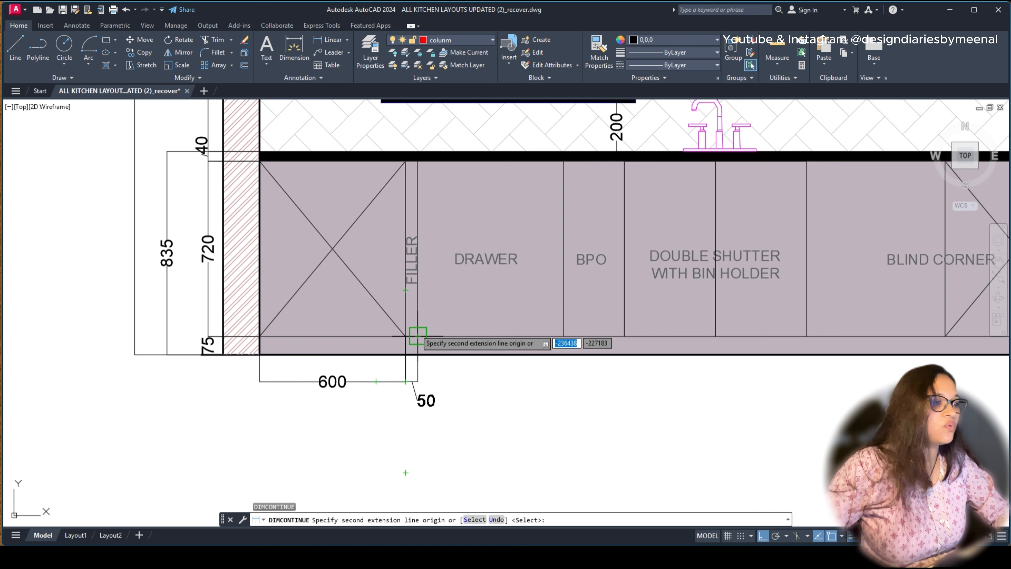
click(417, 336)
click(563, 336)
middle_drag(614, 354, 332, 378)
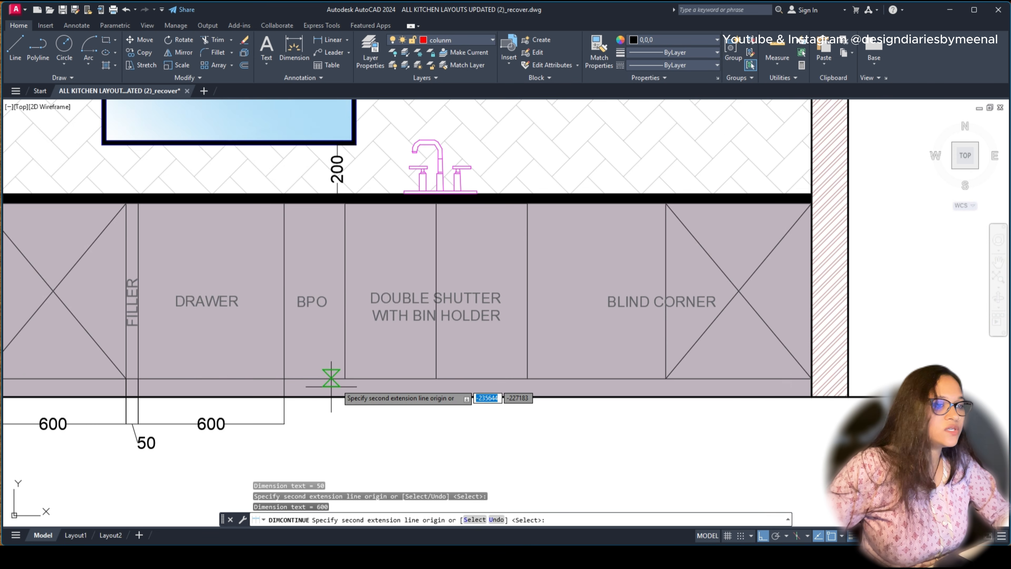
click(345, 377)
click(436, 378)
click(528, 378)
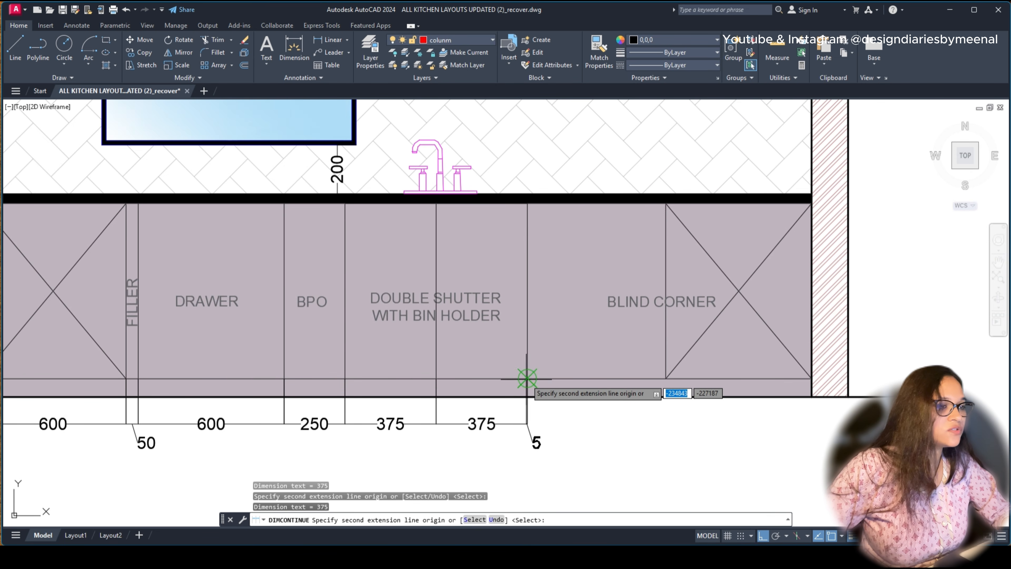
click(666, 378)
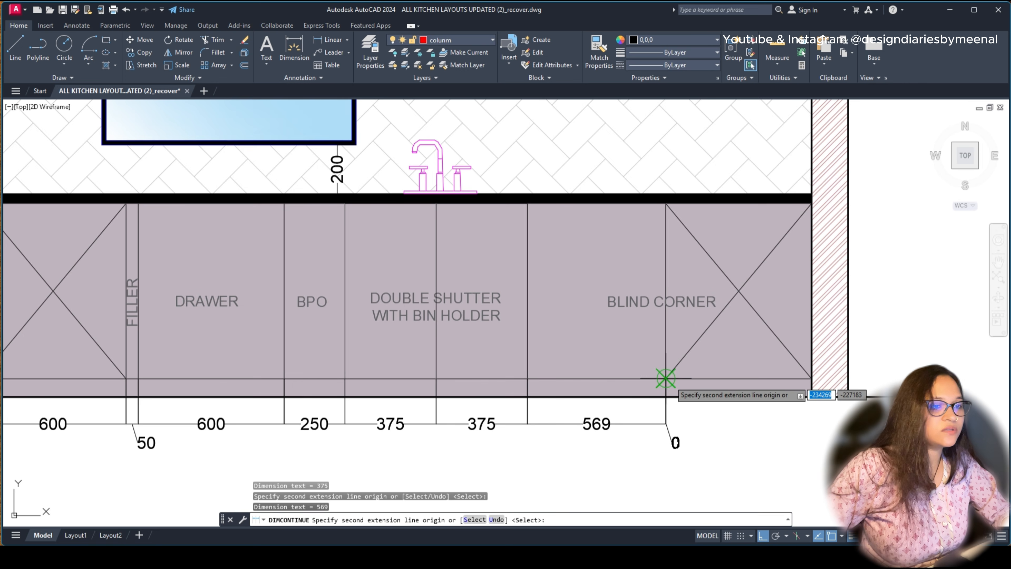
click(812, 379)
scroll(576, 388, down, 4)
key(Escape)
Step: Match the properties of a red floor-plan dimension onto the width dimensions below the window elevation's base cabinets
middle_drag(642, 278, 413, 298)
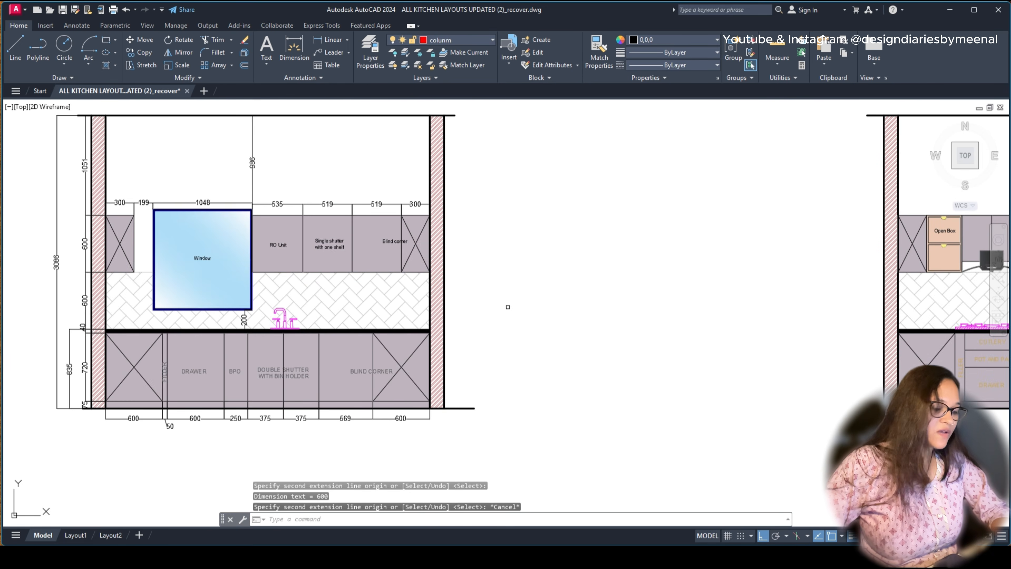
scroll(508, 307, down, 4)
text(ma)
key(Return)
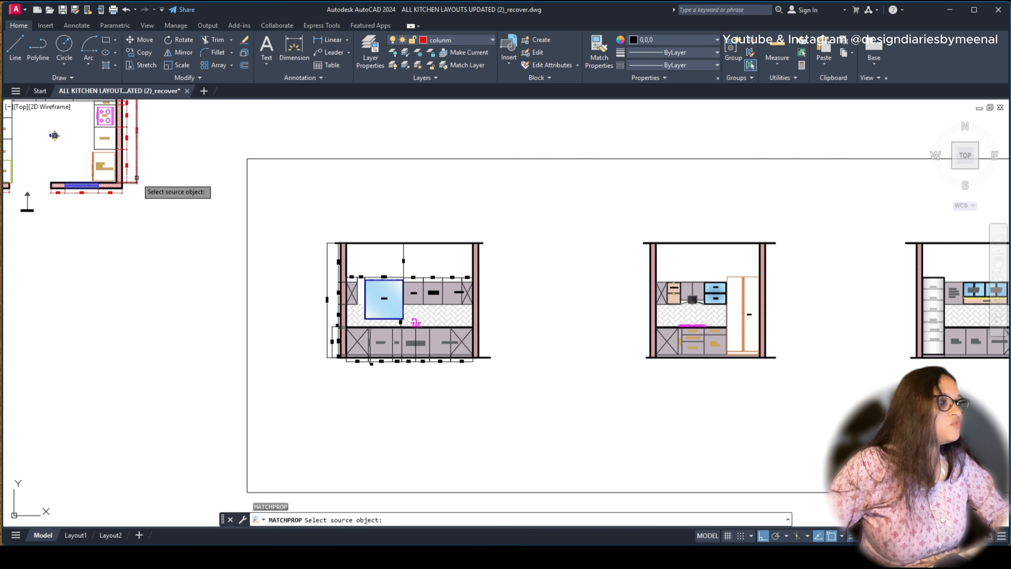
click(136, 178)
scroll(445, 370, up, 4)
click(520, 369)
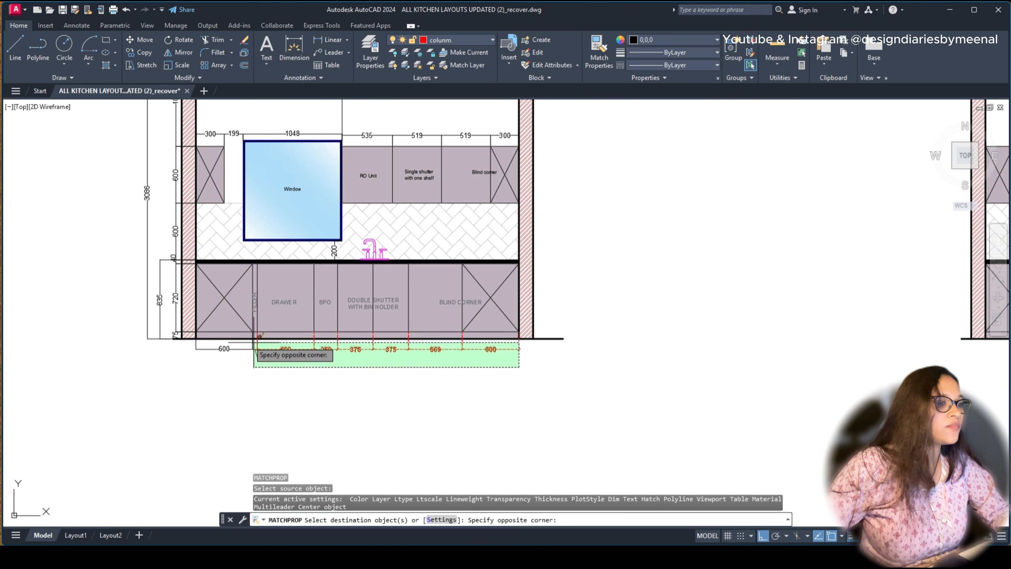
click(87, 329)
Step: Apply the matched red dashed style to all the vertical height dimensions beside the elevation's left wall
middle_drag(124, 304, 376, 398)
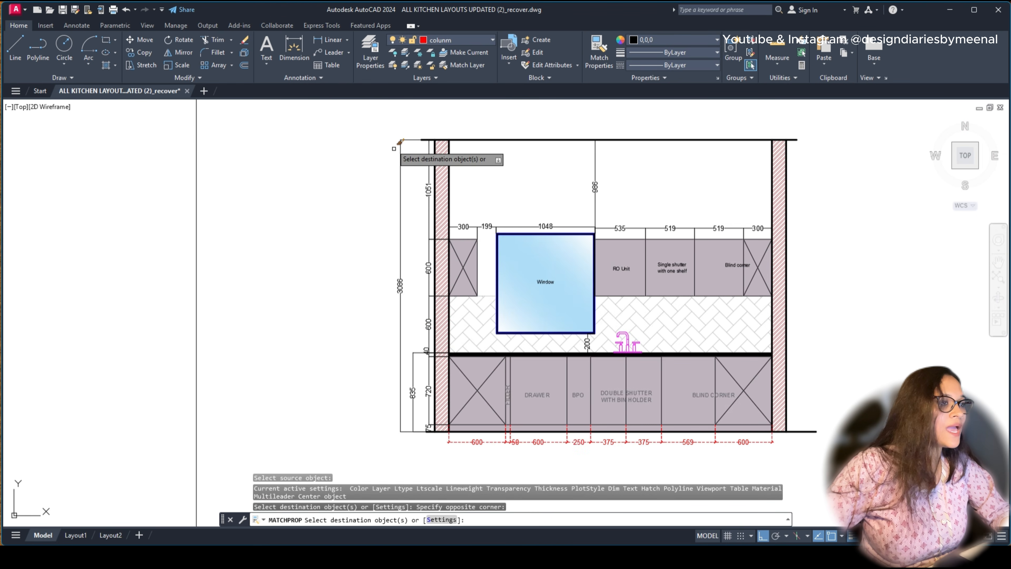
click(378, 147)
click(447, 221)
scroll(448, 221, up, 4)
click(419, 158)
click(356, 206)
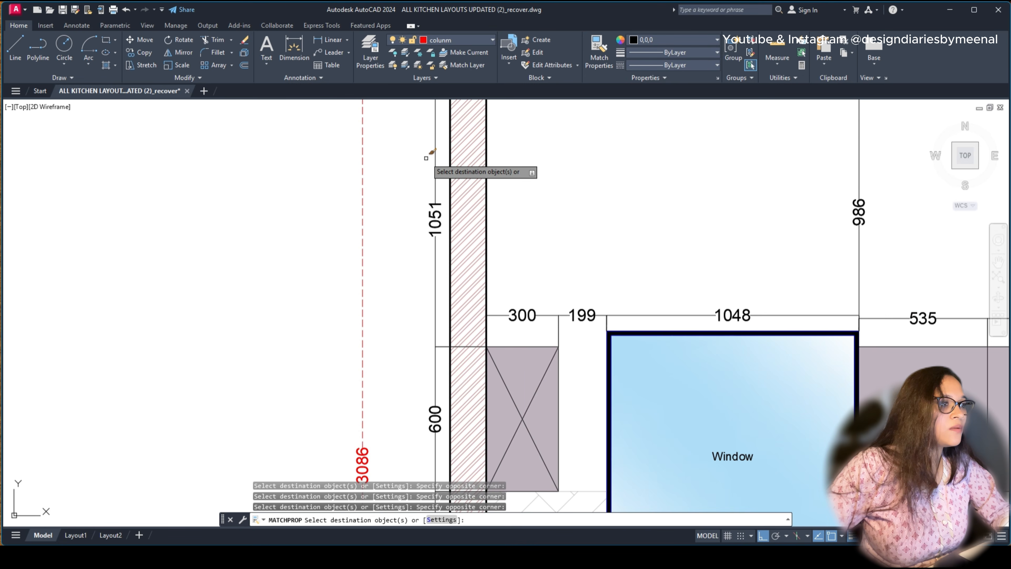
scroll(440, 152, down, 4)
click(436, 159)
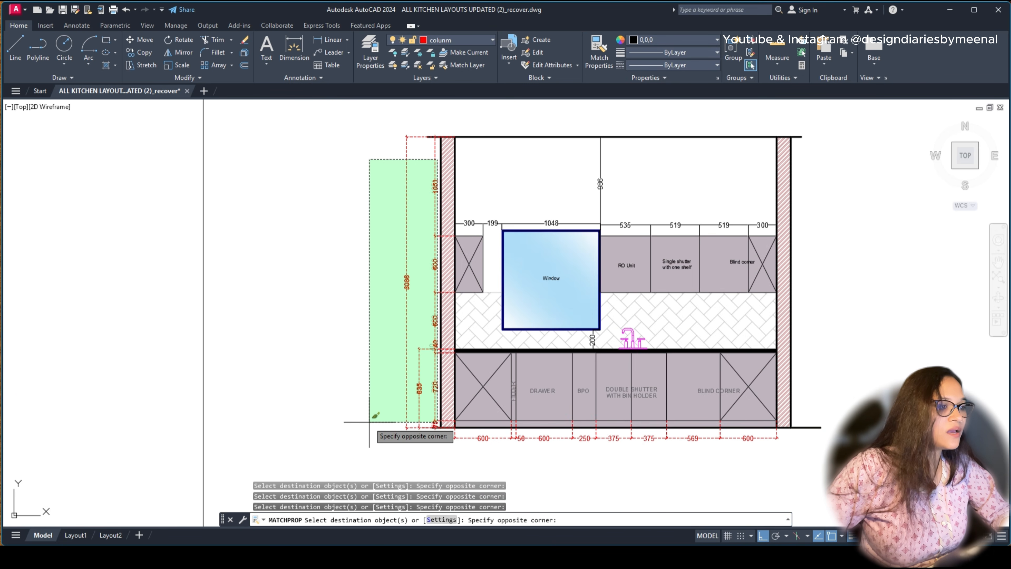
click(369, 421)
Step: Apply the matched red dashed style to the window-to-ceiling dimension and the width dimensions above the window and wall cabinets
scroll(313, 327, down, 3)
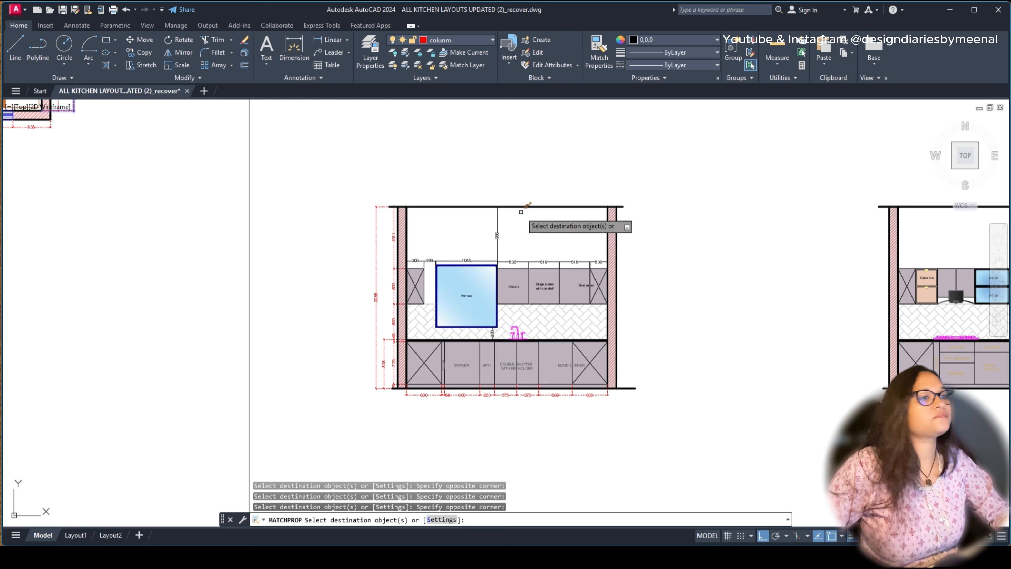
scroll(521, 212, up, 4)
click(518, 240)
click(432, 305)
click(735, 318)
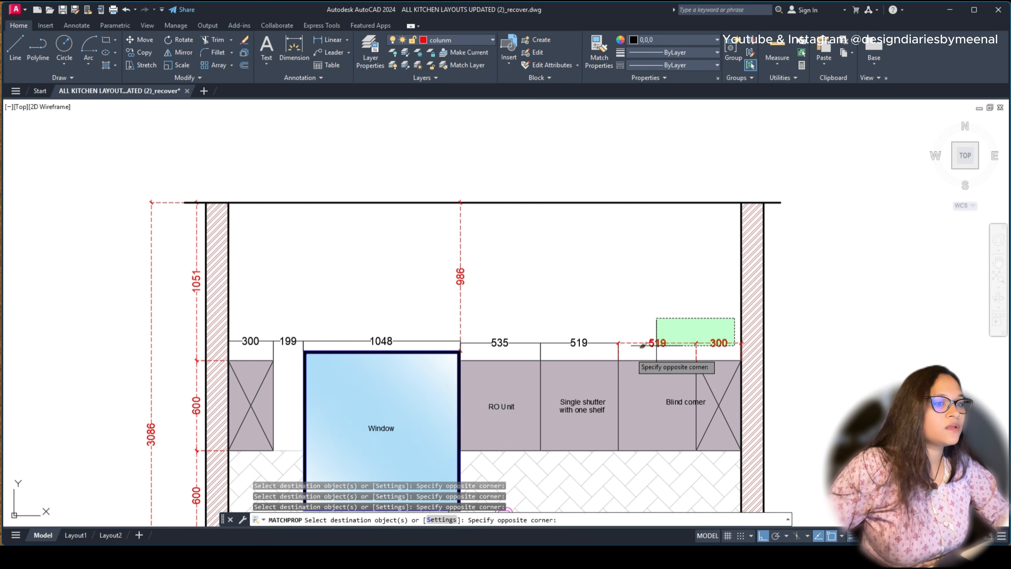
click(495, 349)
click(404, 316)
click(261, 348)
Step: Apply the matched red dashed style to the dimension between the countertop and the window, and finish matching properties
scroll(347, 276, down, 4)
scroll(384, 383, up, 2)
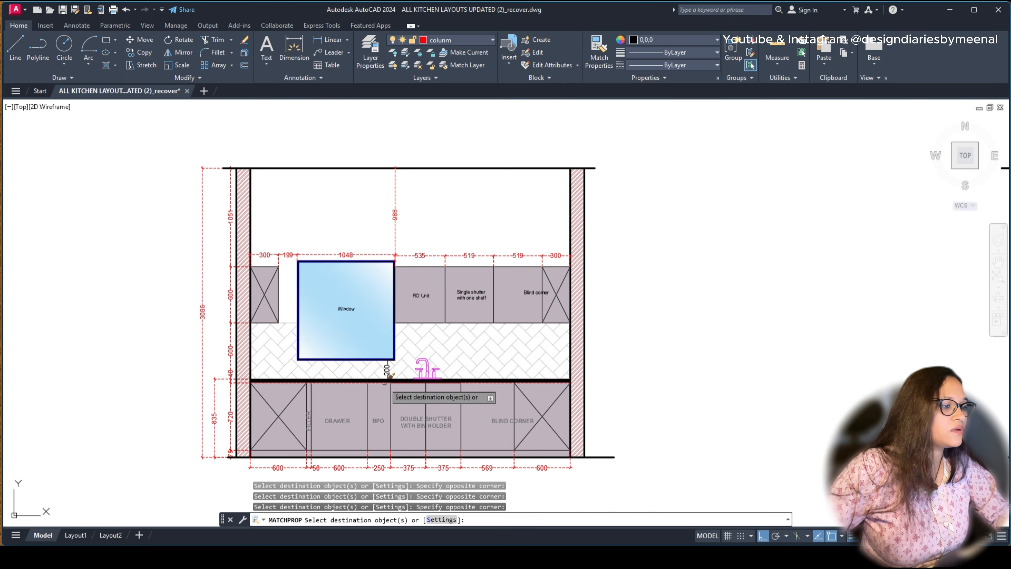
scroll(292, 433, up, 2)
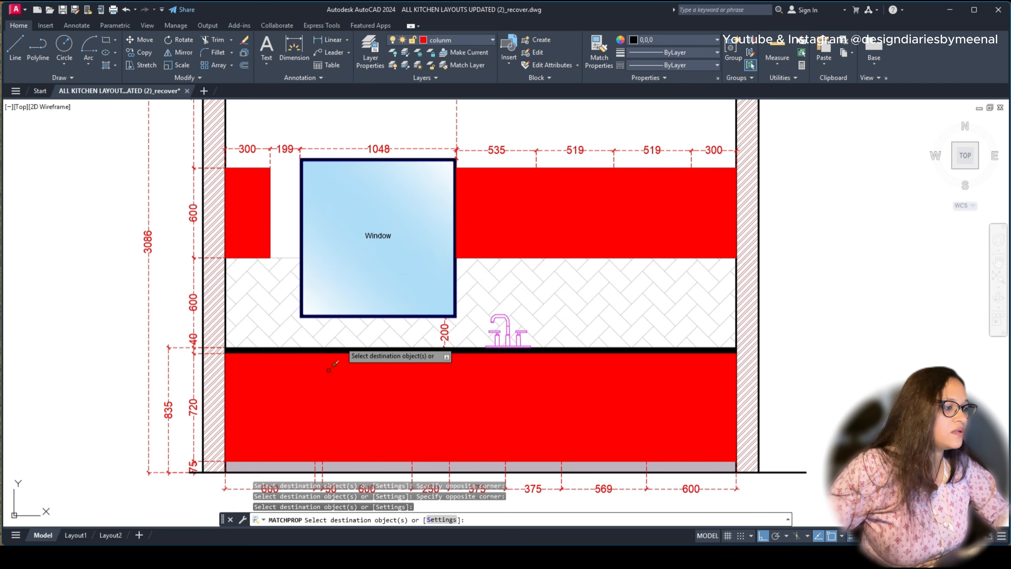
key(Escape)
Step: Move the text of the countertop-thickness dimension beside the left wall down toward its own extension lines
scroll(189, 362, up, 4)
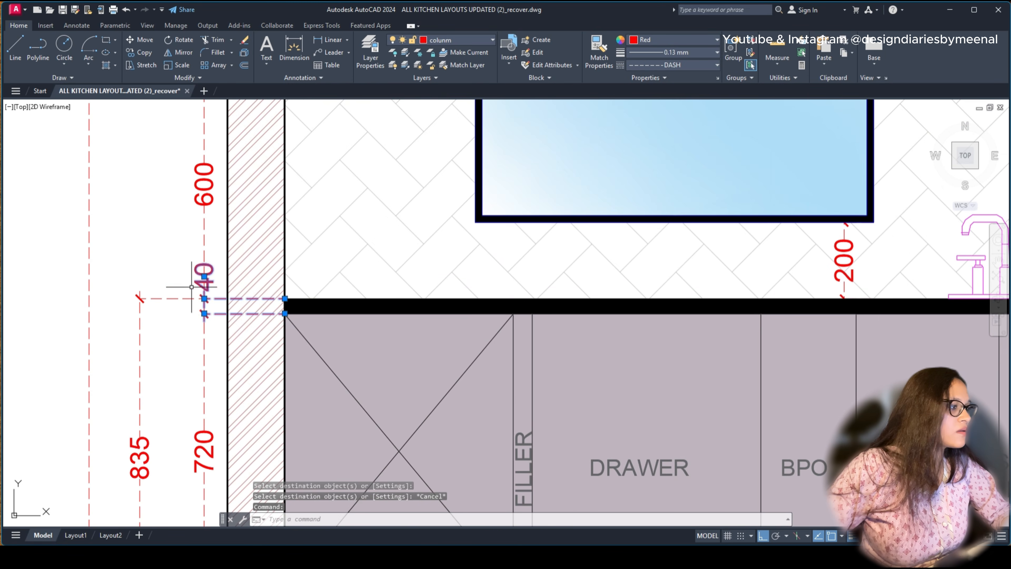
scroll(192, 287, up, 2)
click(221, 258)
click(204, 331)
scroll(154, 334, down, 5)
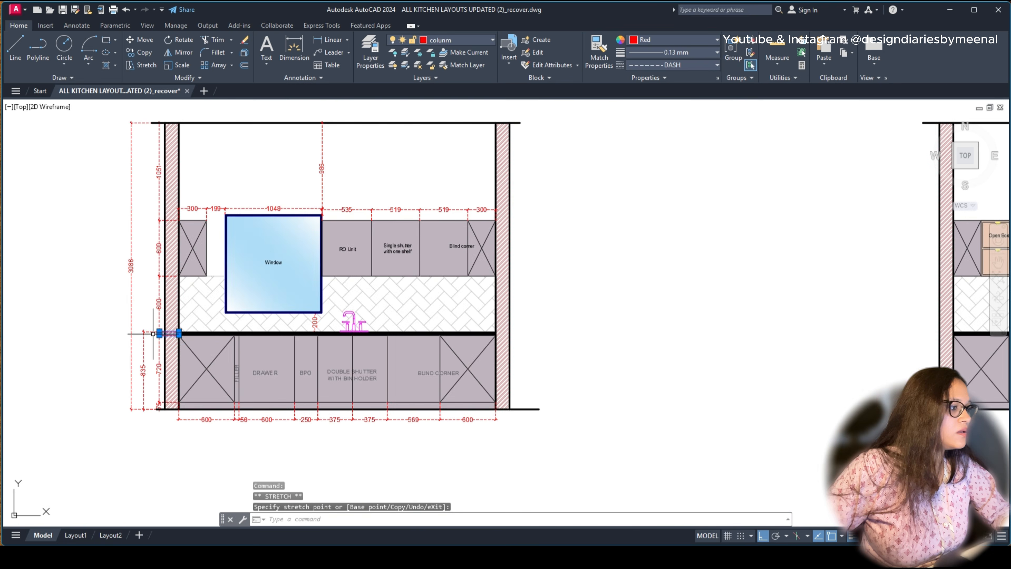
key(Escape)
key(Escape)
Step: Dimension the width of the crossed base-cabinet section at the left wall of the hob elevation, placed below the floor line
scroll(585, 292, down, 2)
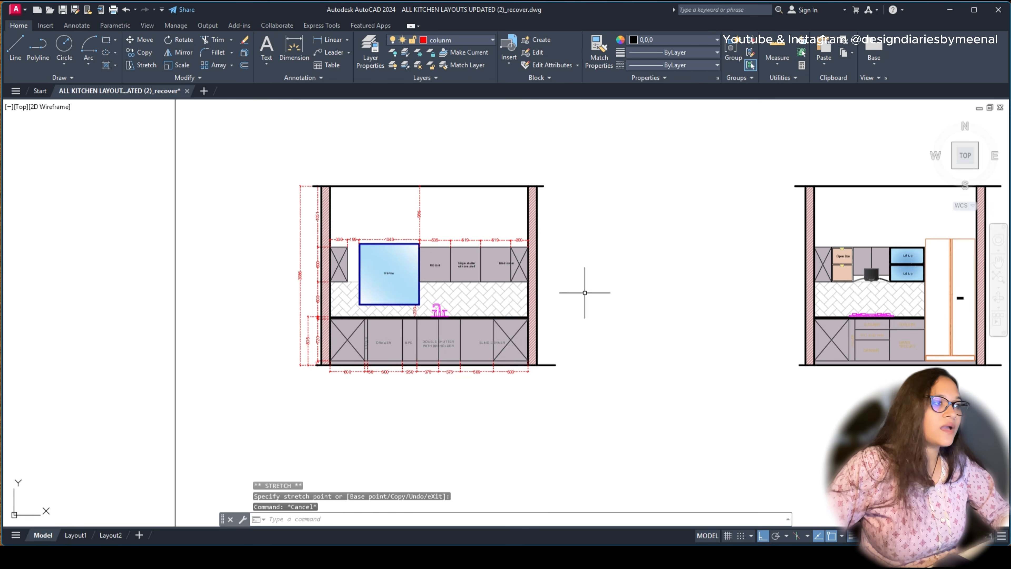
middle_drag(593, 310, 167, 330)
scroll(371, 339, up, 2)
middle_drag(353, 345, 259, 328)
text(D)
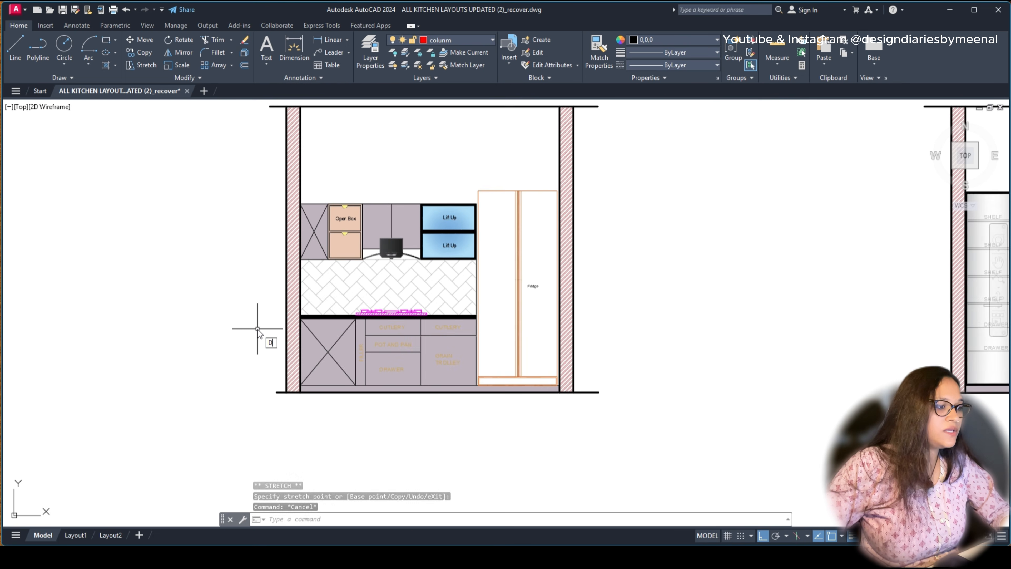
text(IMLI)
key(Return)
scroll(343, 414, up, 5)
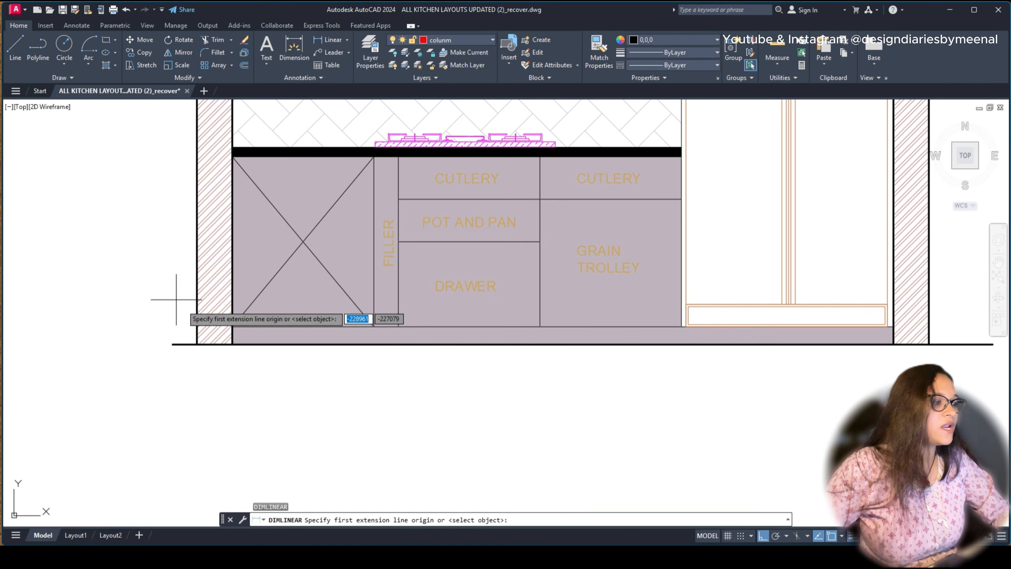
click(374, 327)
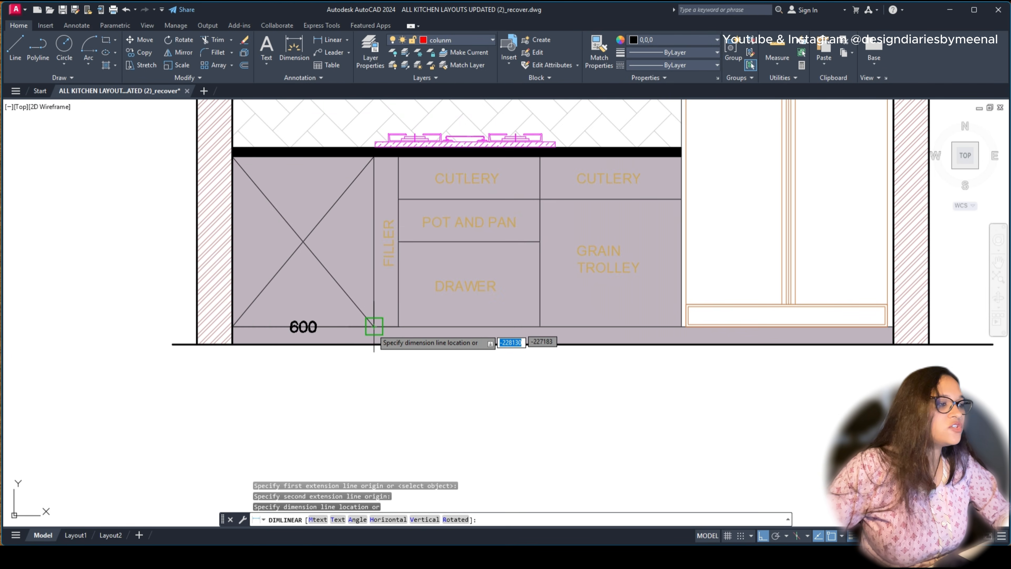
click(343, 369)
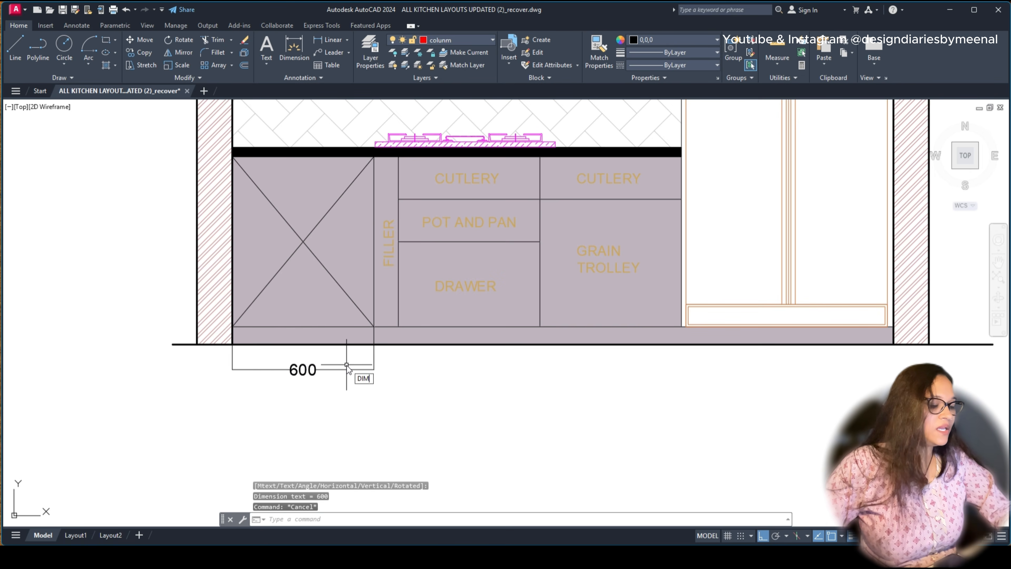
Step: Continue the width dimension chain below the floor line across the filler and the adjoining drawer section of the hob elevation
key(Return)
click(399, 326)
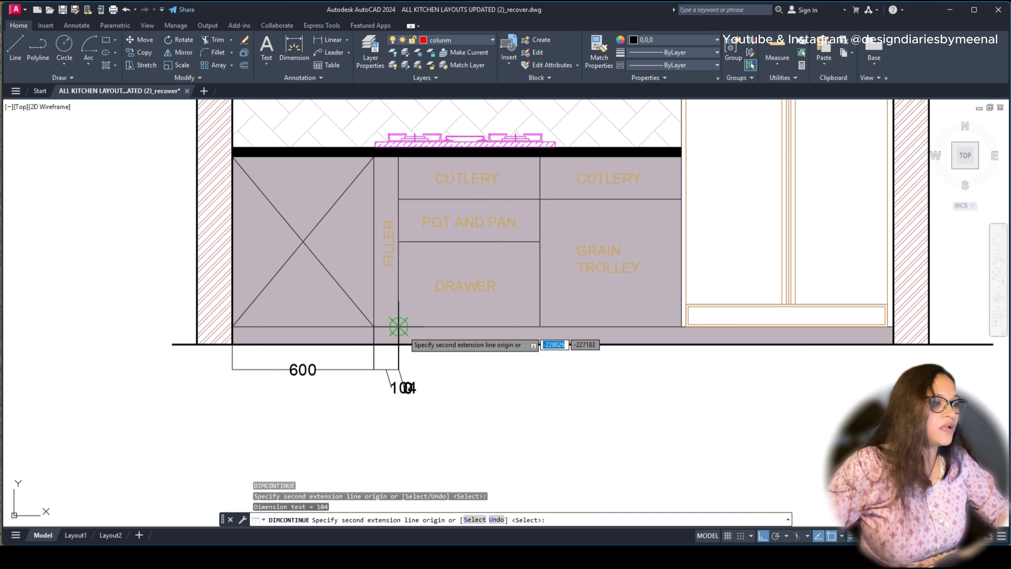
click(539, 327)
scroll(540, 327, down, 2)
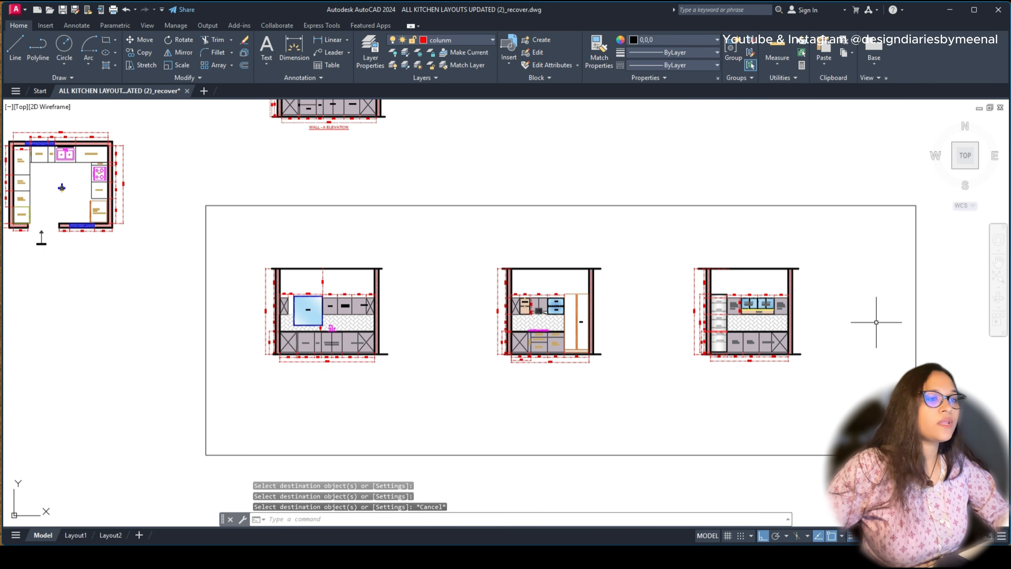
Step: Move the hob wall and tall-unit wall elevations together horizontally closer to the window wall elevation
middle_drag(876, 322, 734, 302)
scroll(689, 290, up, 2)
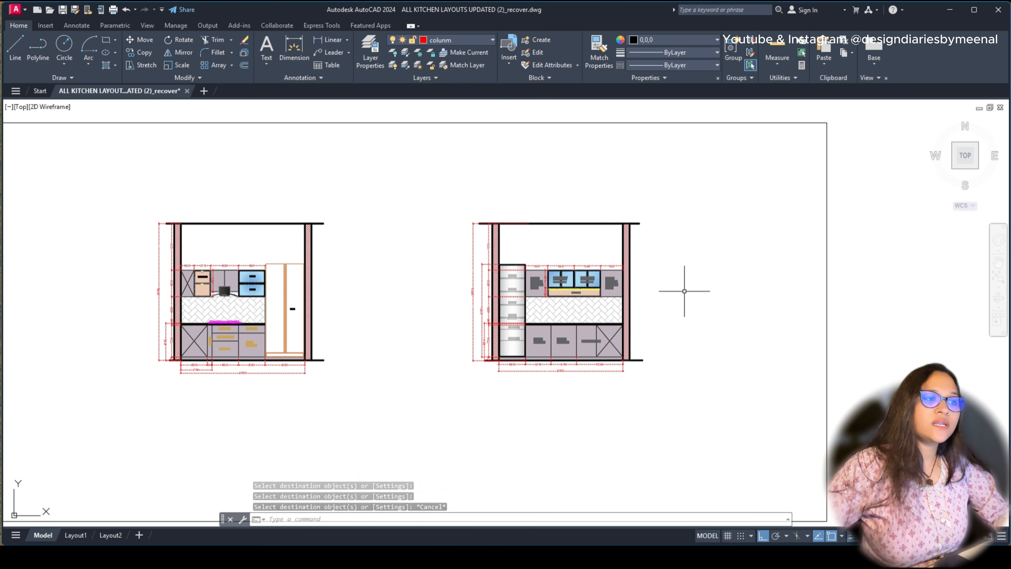
scroll(683, 290, down, 4)
click(708, 257)
click(474, 343)
text(m)
key(Return)
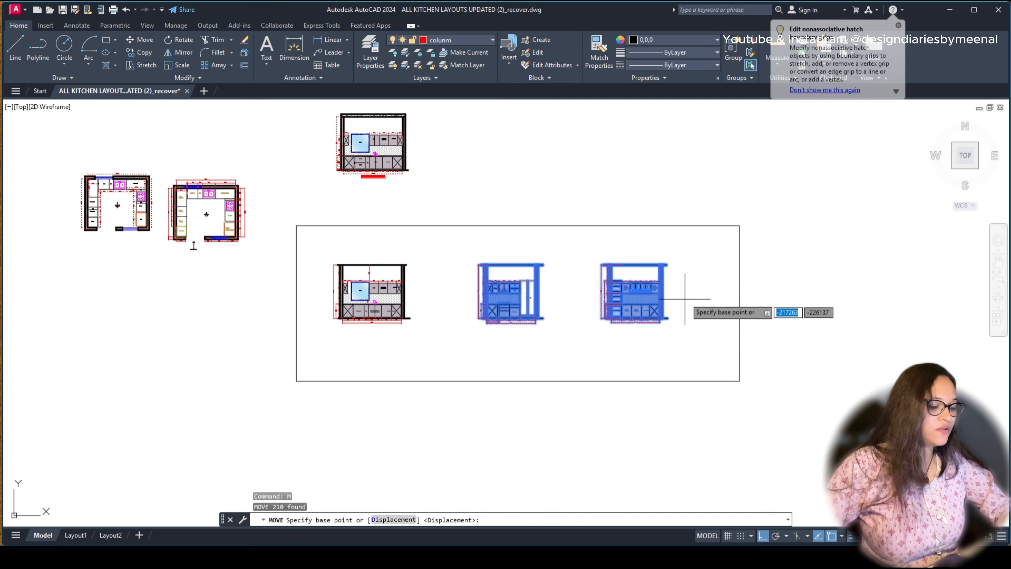
click(706, 282)
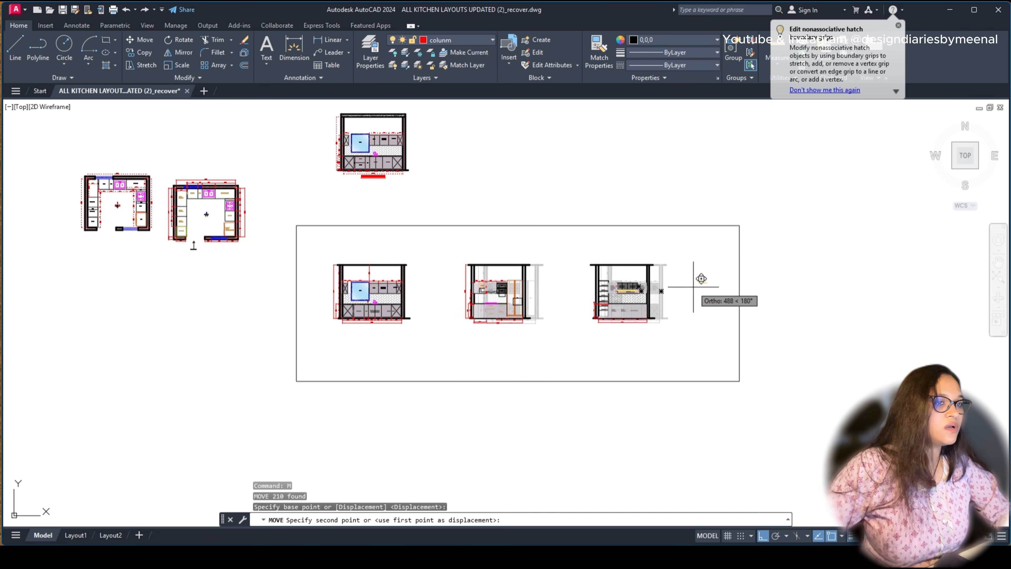
click(682, 283)
Step: Select the hob wall and tall-unit wall elevations again and move both further toward the window wall elevation
scroll(691, 257, up, 2)
click(691, 257)
click(589, 343)
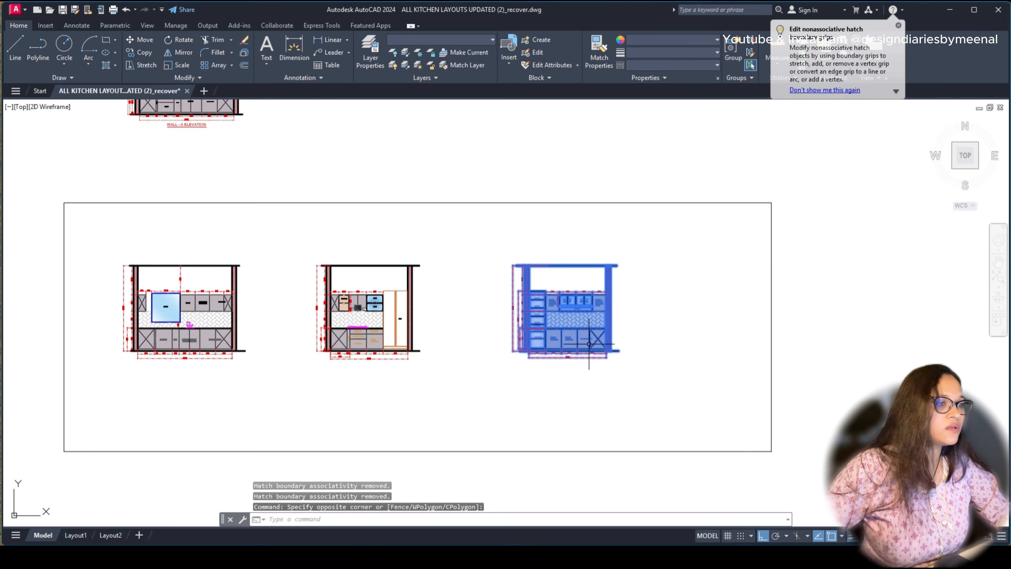
click(683, 254)
click(320, 428)
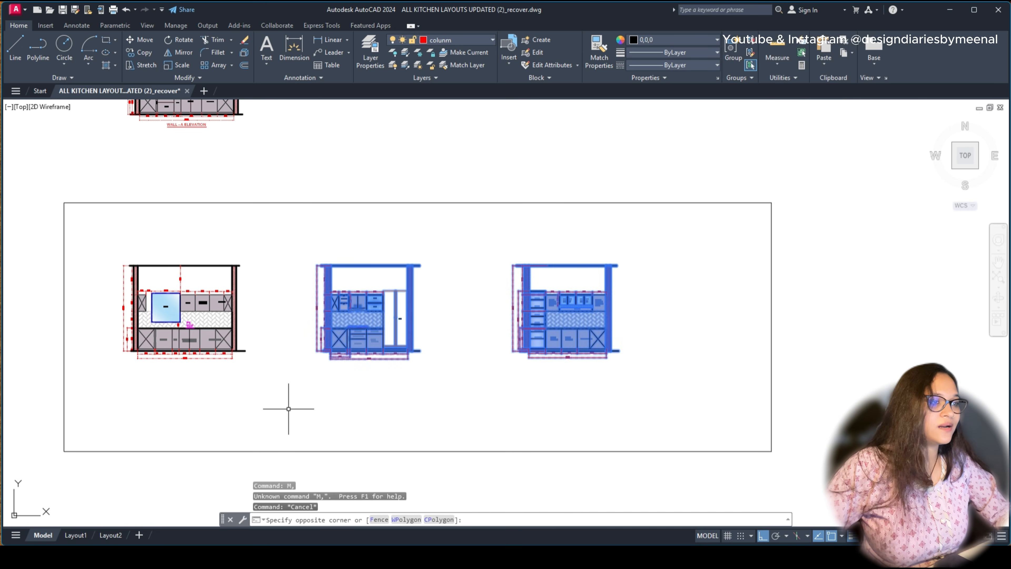
text(m)
key(Return)
click(492, 398)
click(454, 400)
key(Escape)
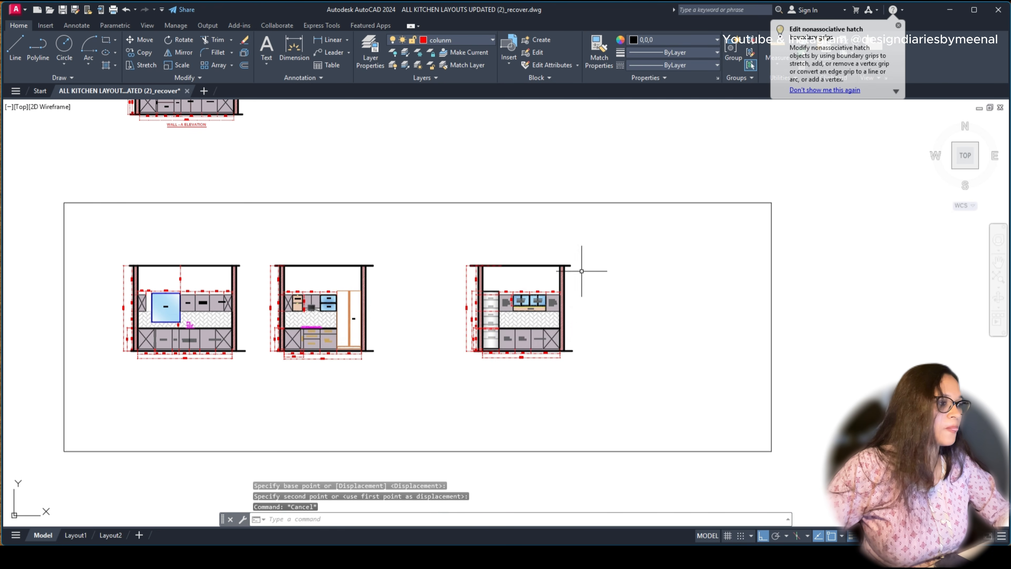
Step: Move only the tall-unit wall elevation horizontally closer to the hob wall elevation to even out the spacing
click(643, 214)
click(453, 377)
text(m)
key(Return)
click(706, 295)
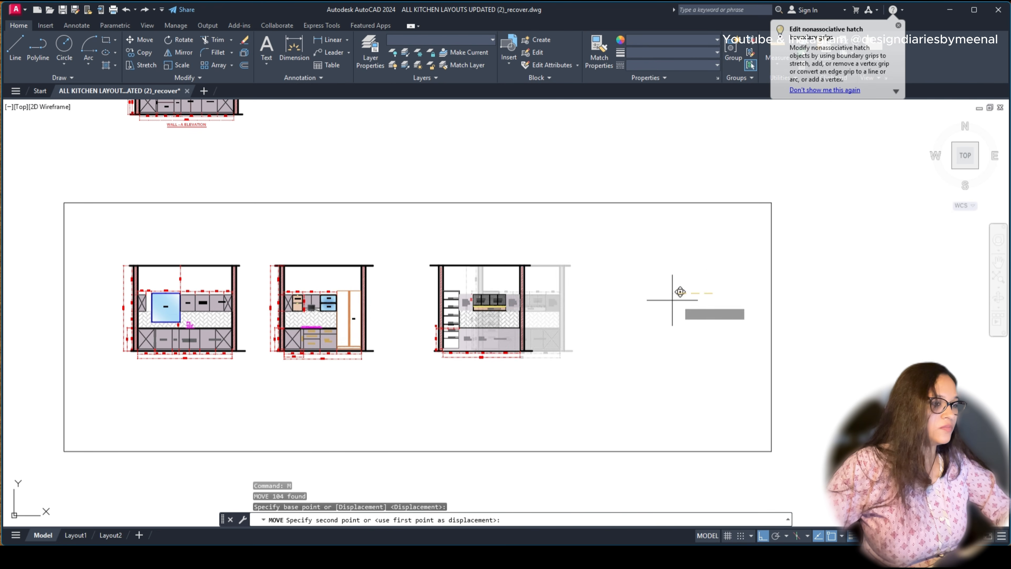
click(641, 297)
Step: Compare the new elevations with the finished Wall A, B and D reference elevations, including their ceiling slabs
scroll(488, 309, down, 5)
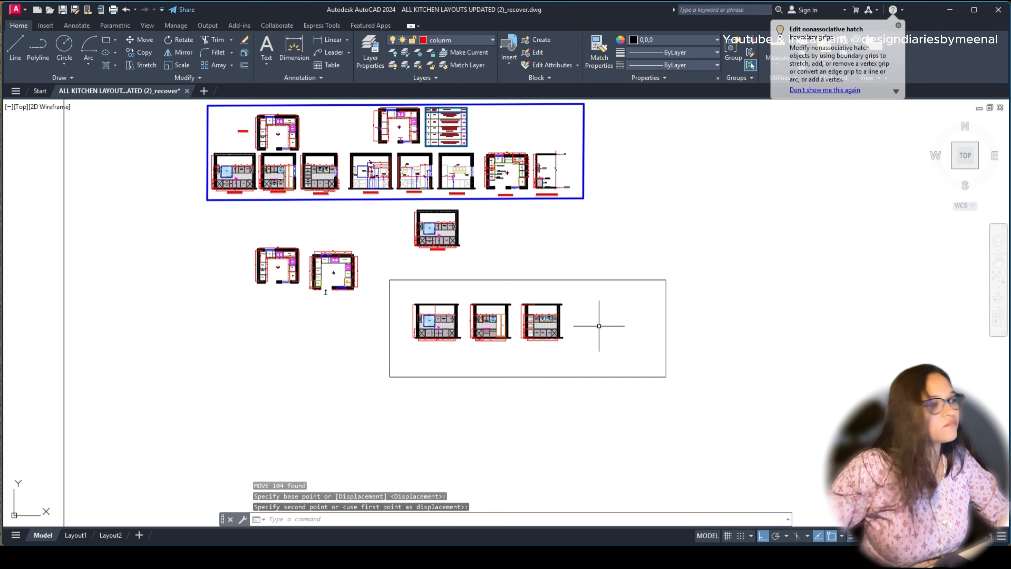
scroll(494, 319, up, 8)
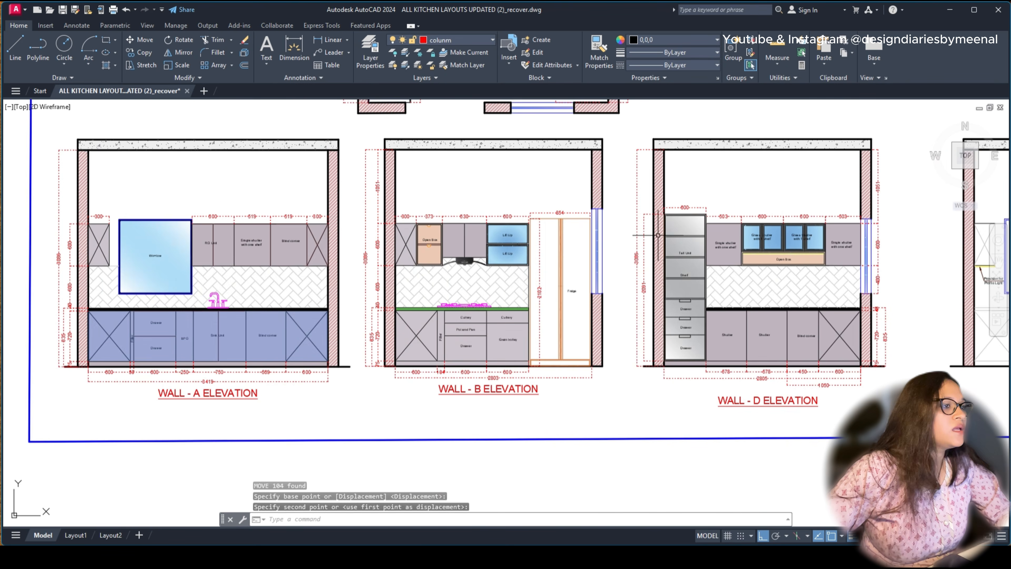
scroll(223, 318, down, 3)
mouse_move(649, 347)
middle_down()
mouse_move(252, 189)
mouse_move(125, 122)
middle_up()
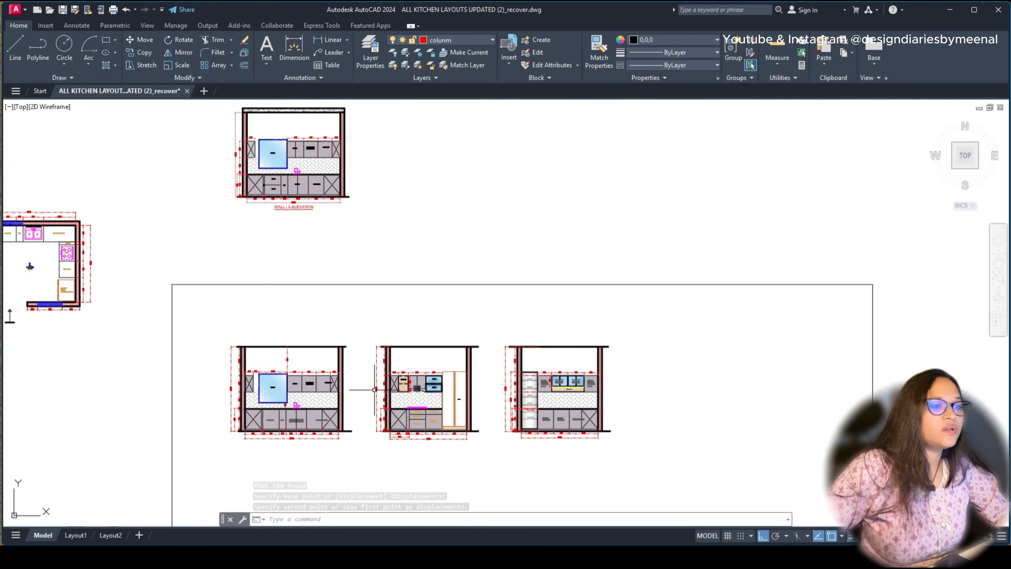
scroll(288, 353, up, 4)
click(319, 344)
click(314, 309)
scroll(391, 366, down, 8)
key(Escape)
scroll(118, 199, up, 3)
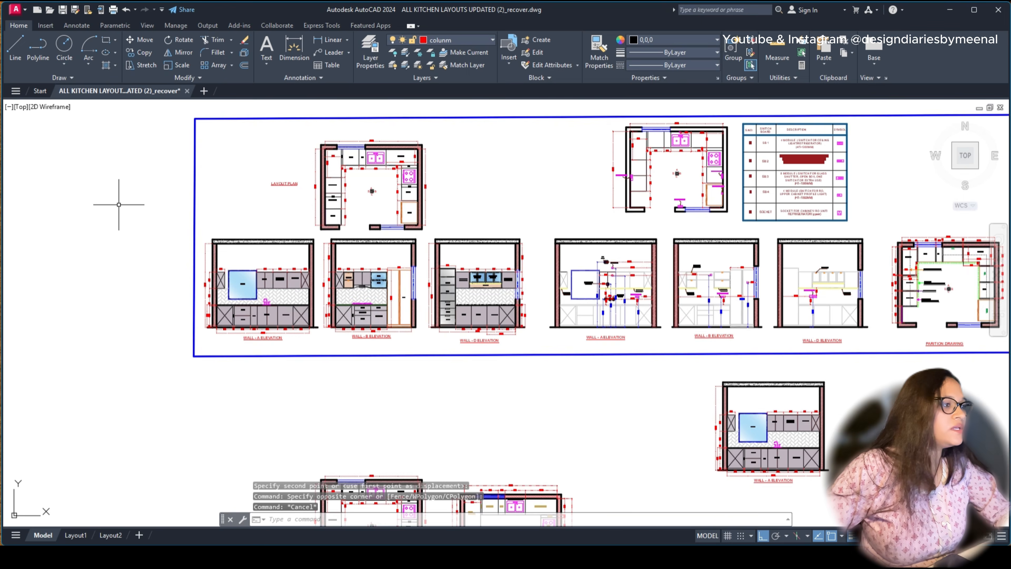
scroll(390, 280, up, 8)
scroll(335, 314, down, 12)
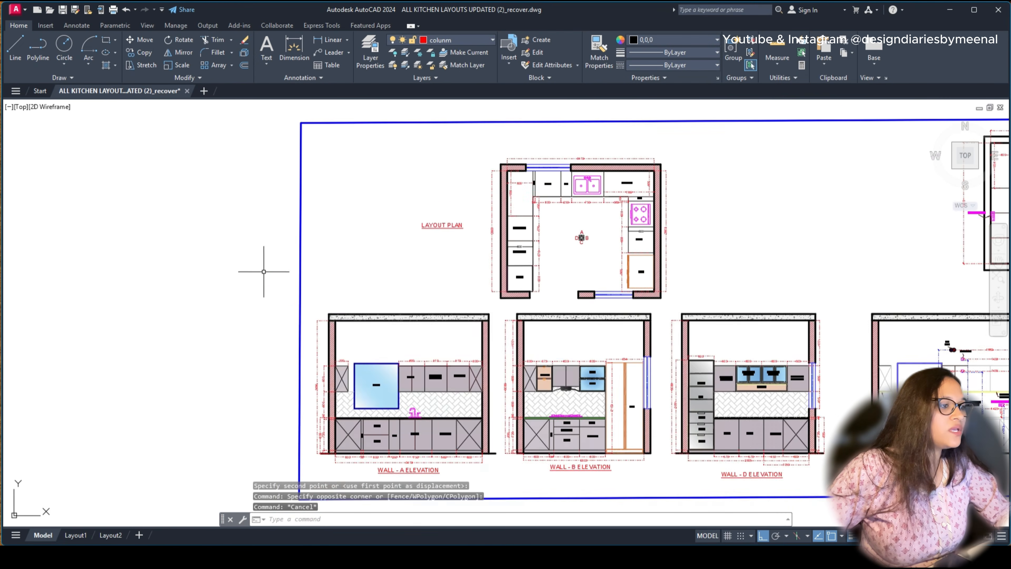
Step: Offset the ceiling line of the window wall elevation upward by 180 to form the top of the slab
scroll(533, 435, up, 7)
middle_drag(133, 322, 524, 371)
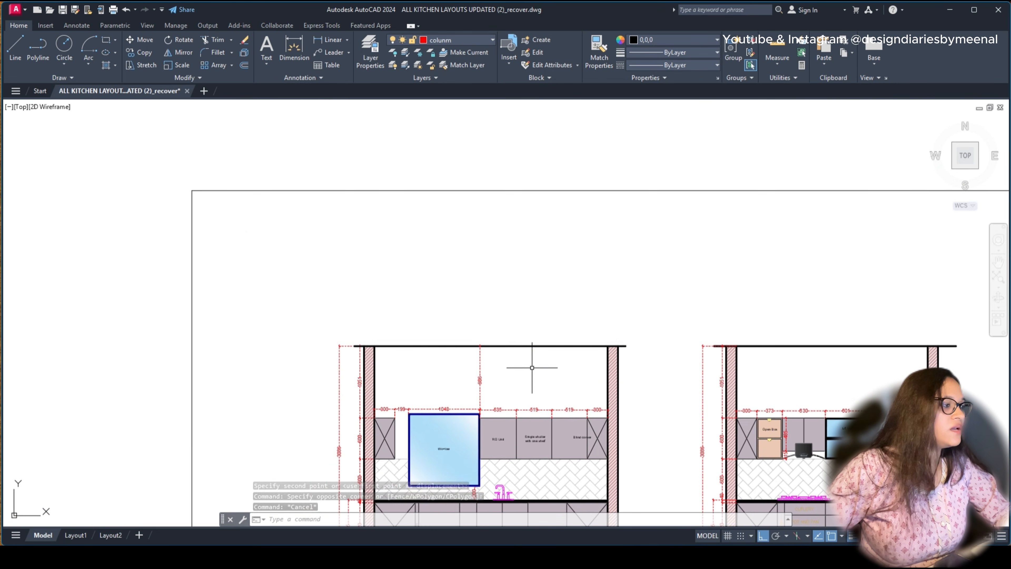
click(533, 368)
click(516, 332)
text(O)
key(Return)
text(180)
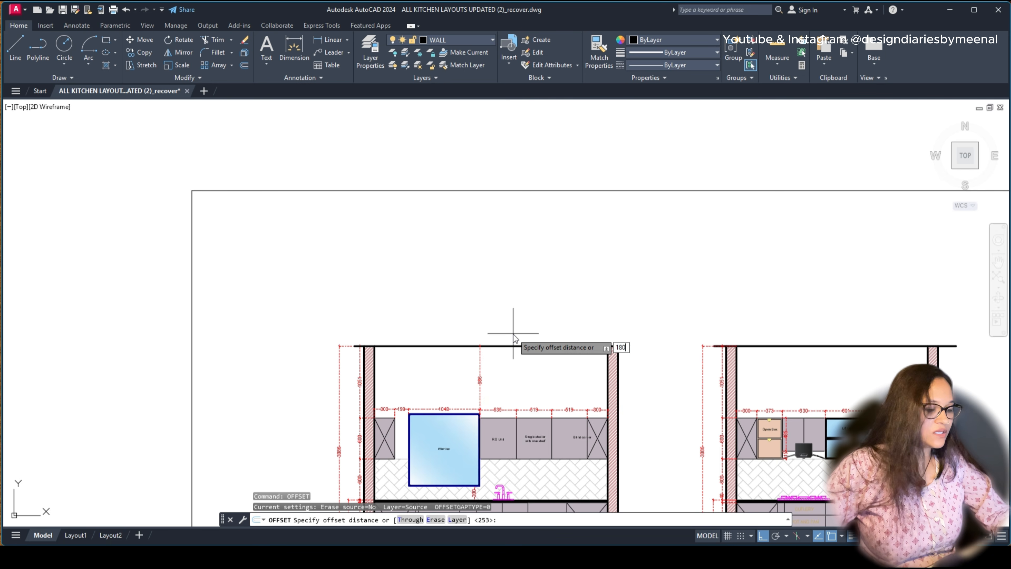
key(Return)
click(513, 333)
Step: Offset the ceiling lines of the hob wall and tall-unit wall elevations upward by the same distance of 180
middle_drag(700, 357, 184, 371)
click(359, 361)
click(355, 315)
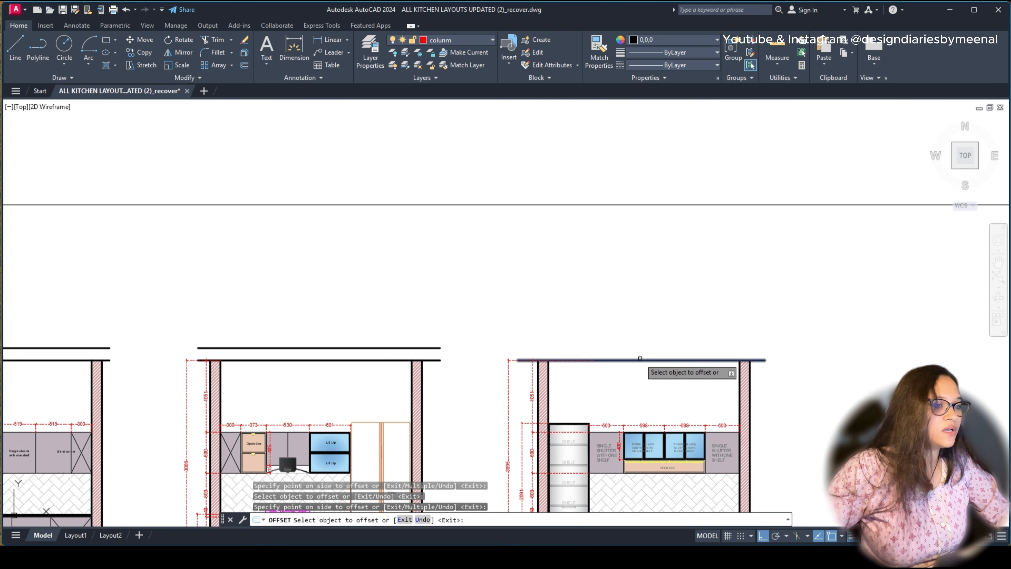
click(641, 358)
click(637, 312)
key(Escape)
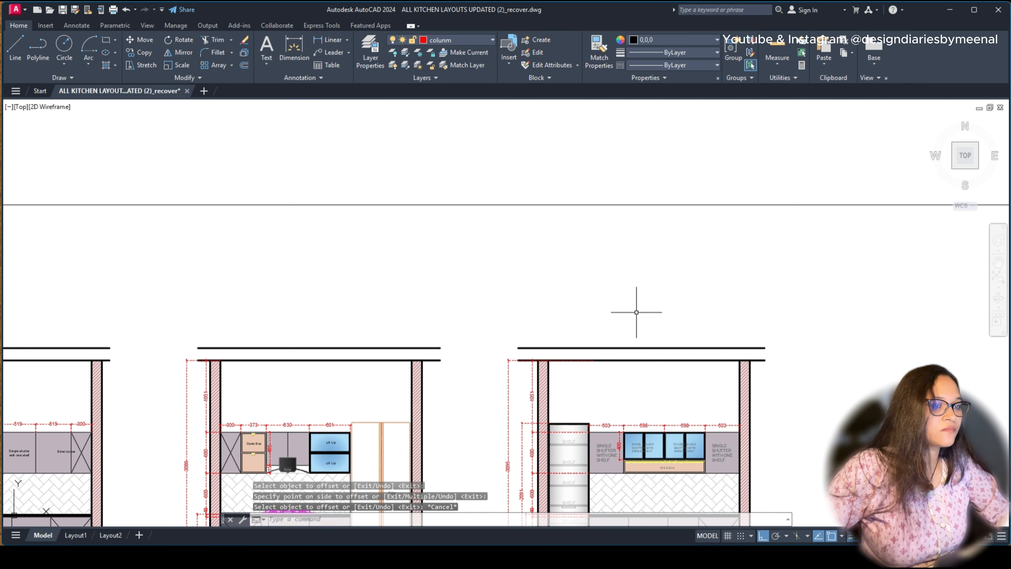
Step: Try to extend the outer edge of the right wall up to the slab's top line in the tall-unit elevation
text(EX)
key(Return)
scroll(751, 360, up, 4)
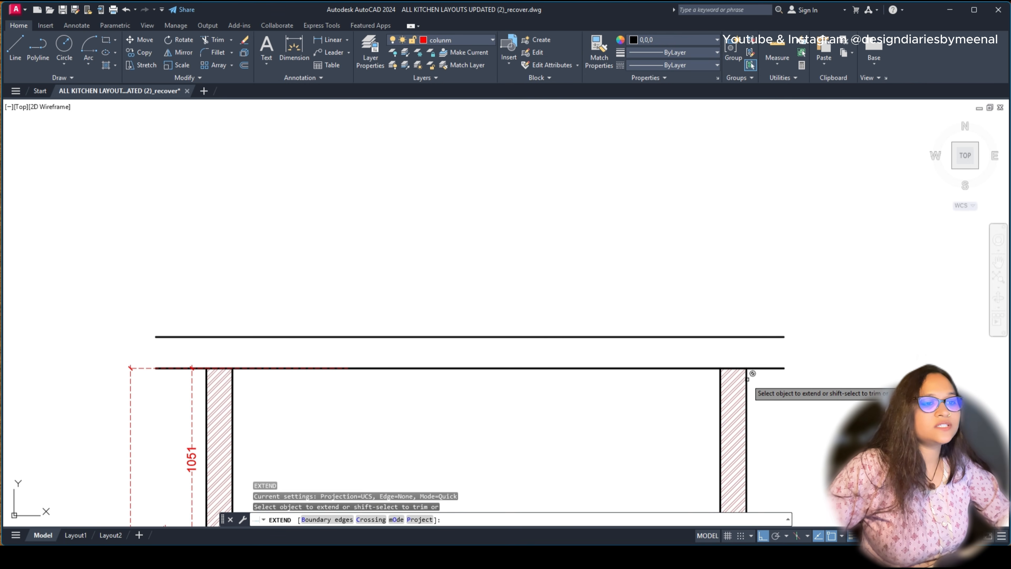
click(748, 376)
key(Escape)
scroll(747, 377, up, 3)
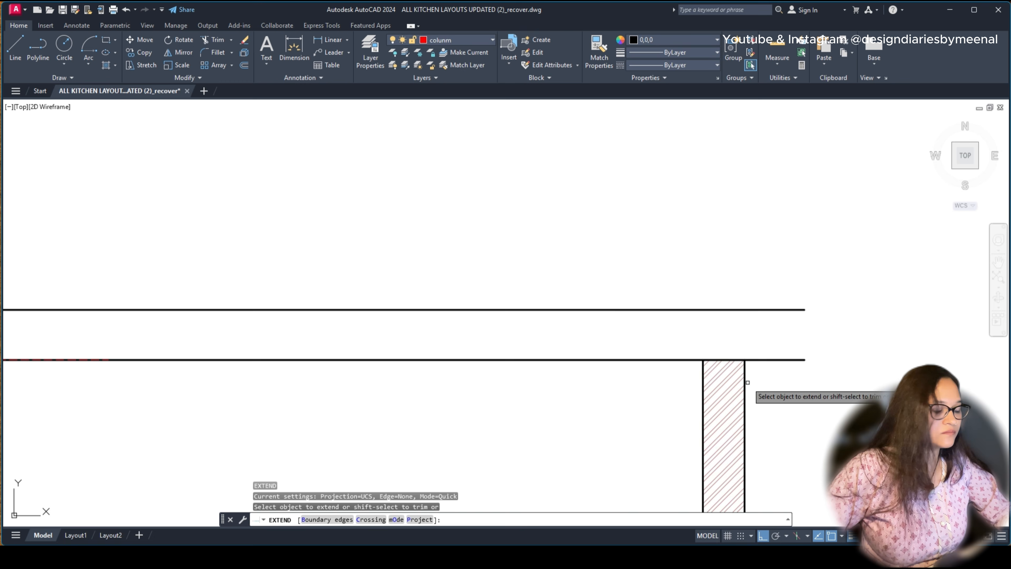
Step: Erase the overlapping outlines on the right wall of the tall-unit elevation, directly under the ceiling slab
click(738, 345)
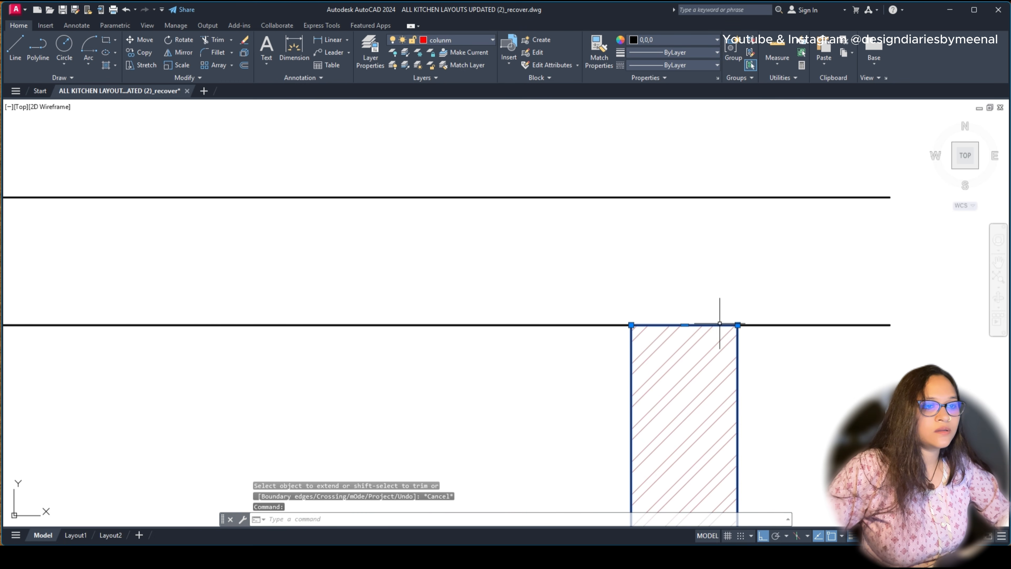
click(685, 325)
key(Escape)
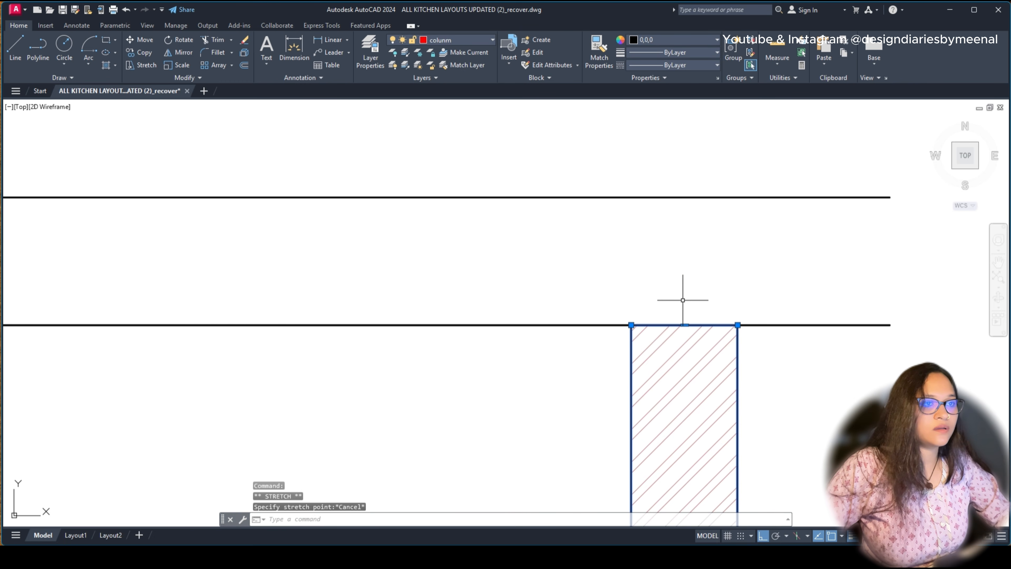
key(Delete)
text(E)
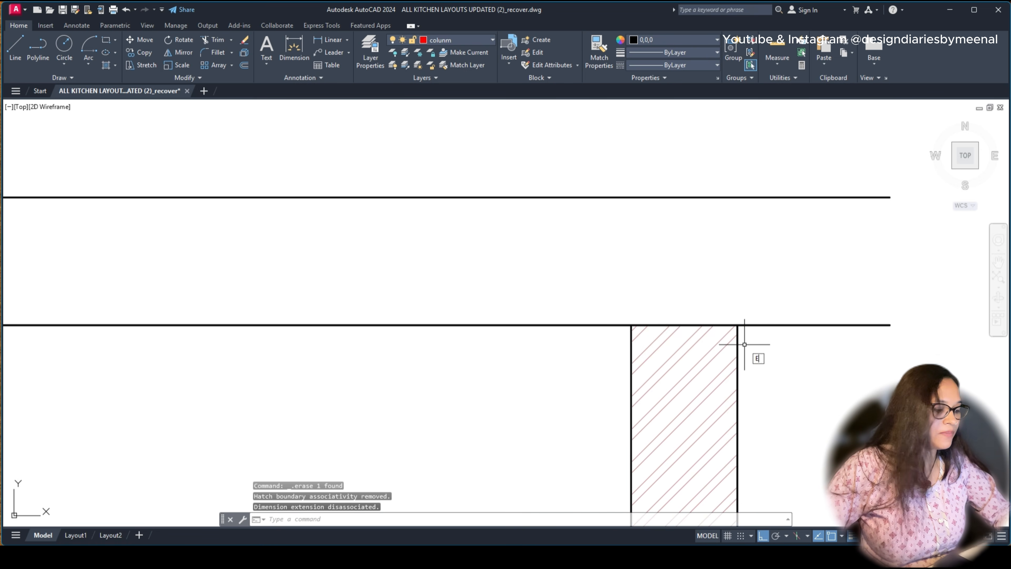
text(x)
key(Return)
key(Escape)
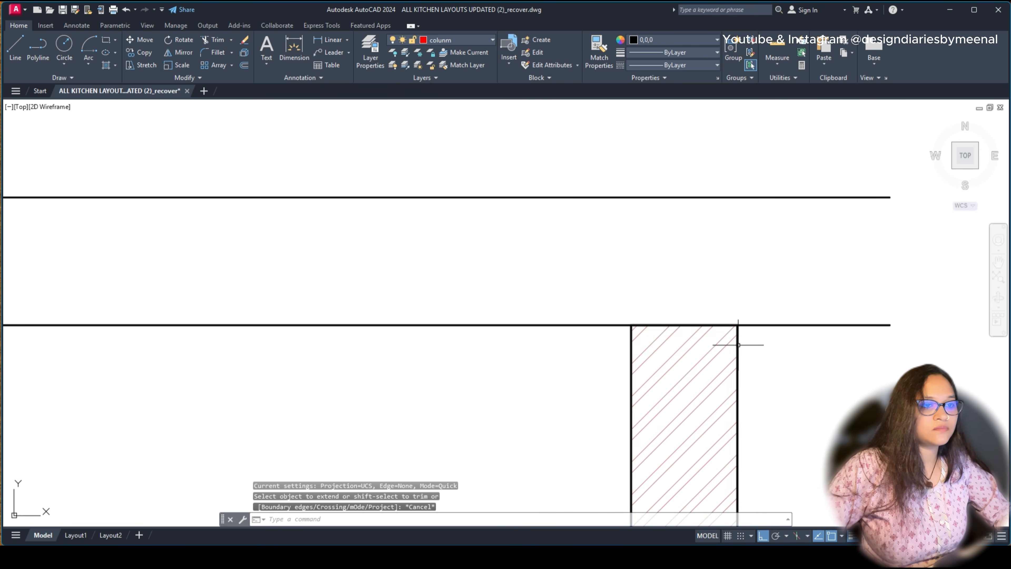
click(737, 344)
key(Delete)
Step: Extend the outer wall edges of the three elevations up to the slab top lines, closing the slab ends
text(ex)
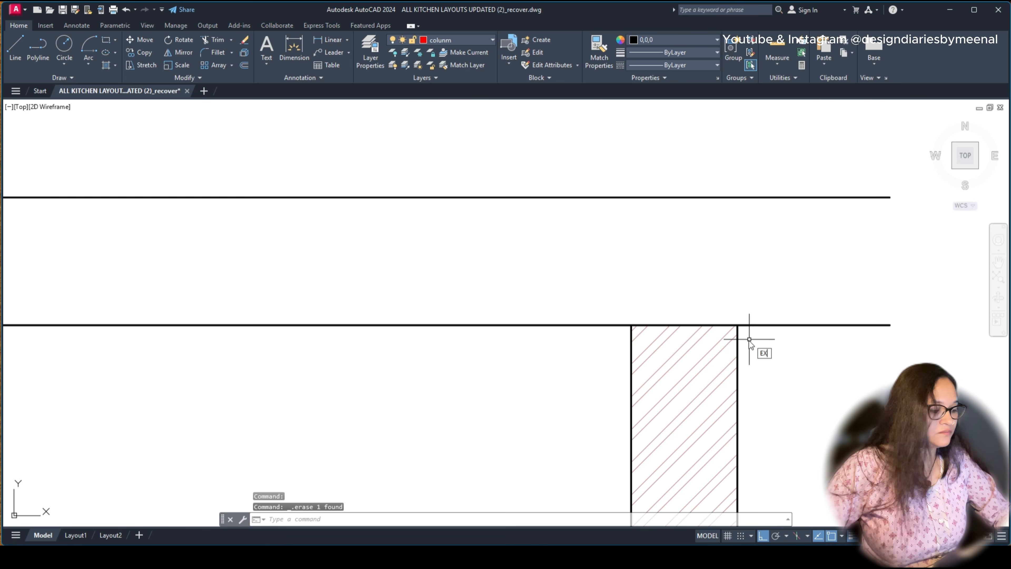
key(Return)
click(738, 350)
scroll(756, 330, down, 5)
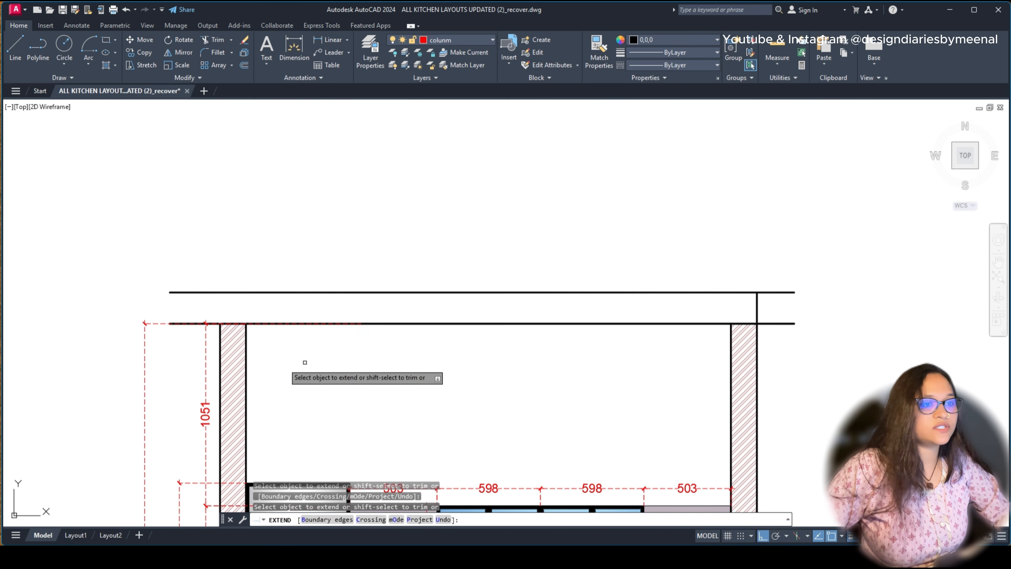
scroll(229, 259, up, 4)
scroll(719, 263, down, 6)
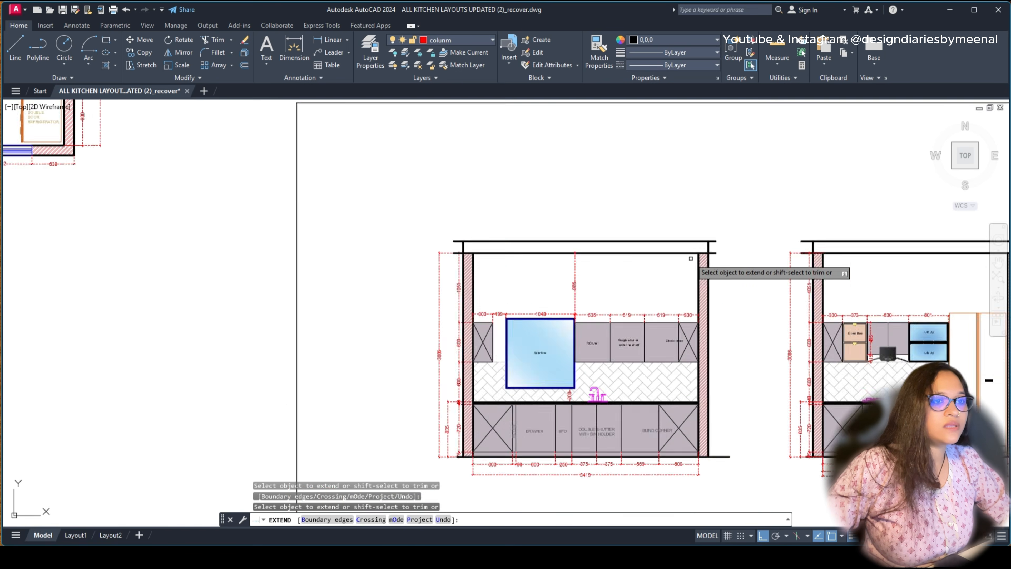
key(Escape)
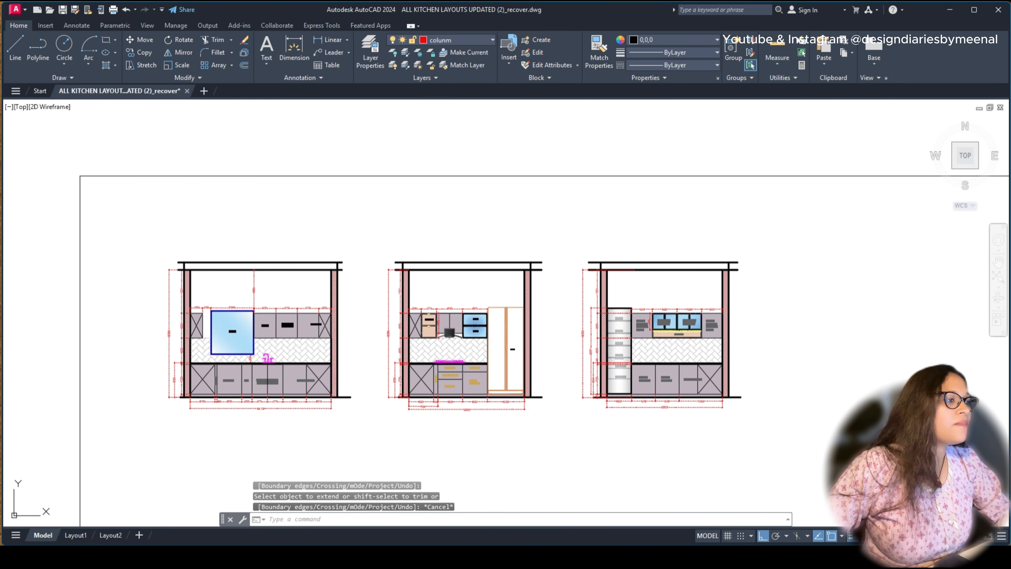
Step: Inspect the concrete hatch and the background fill used in the ceiling slab of the Wall A reference elevation
scroll(505, 319, down, 3)
scroll(293, 208, up, 10)
click(316, 162)
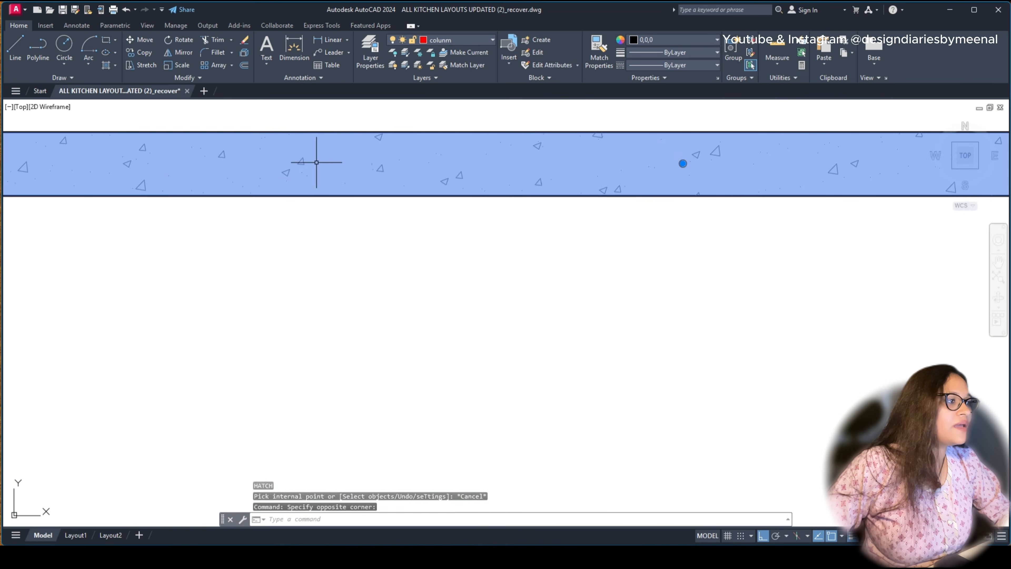
key(Escape)
click(300, 159)
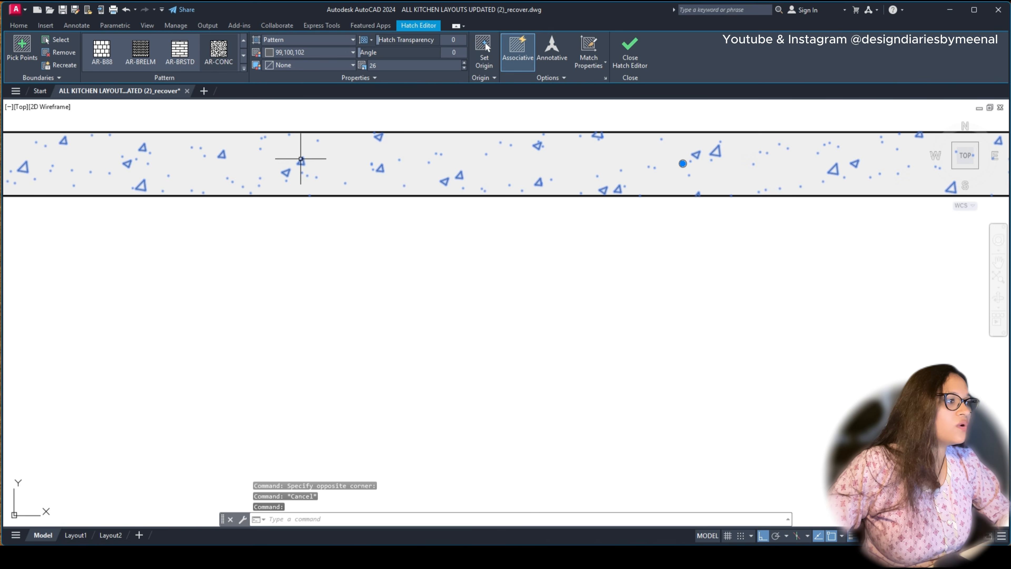
key(Escape)
click(324, 161)
click(324, 162)
key(Escape)
scroll(316, 166, down, 10)
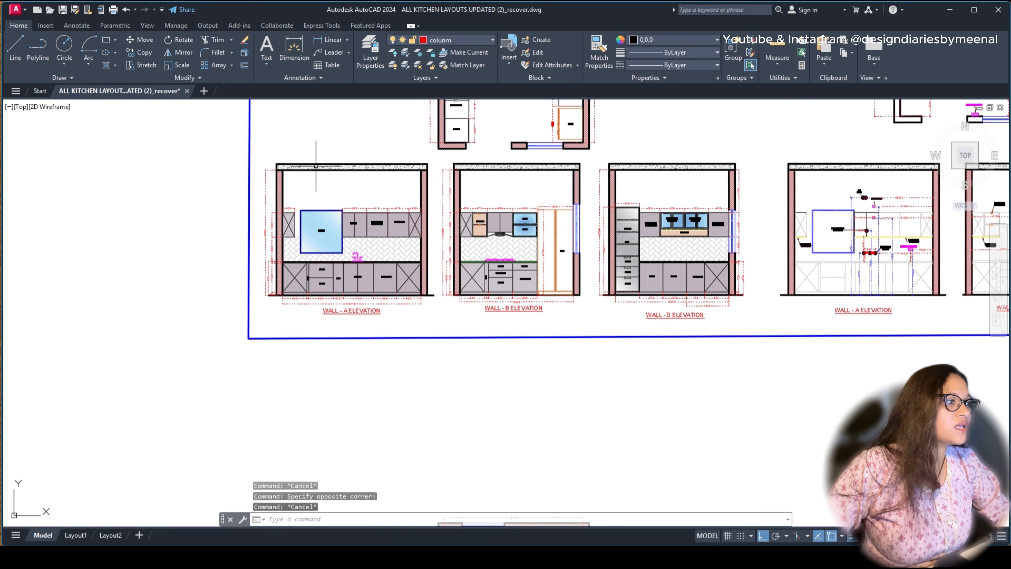
Step: Fill the ceiling slab of the window elevation with a solid hatch in colour 199,200,202 and transparency 23
scroll(513, 275, down, 5)
scroll(435, 283, up, 12)
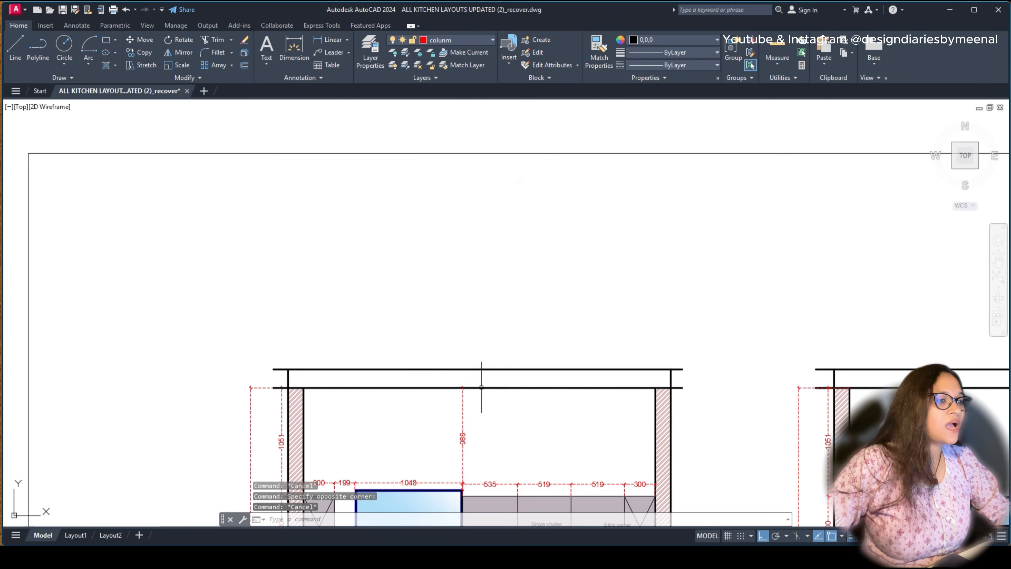
middle_drag(452, 382, 352, 320)
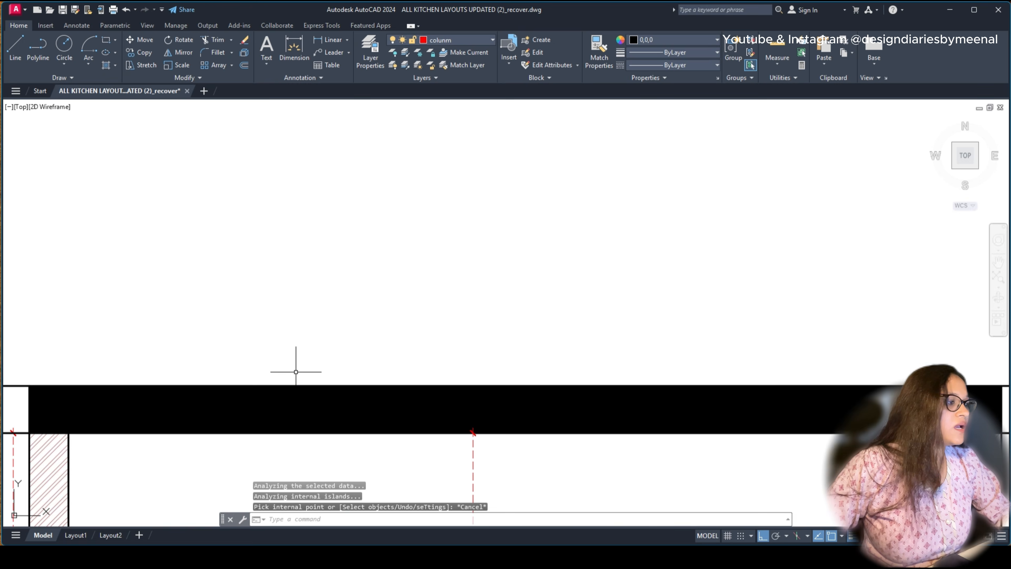
click(280, 391)
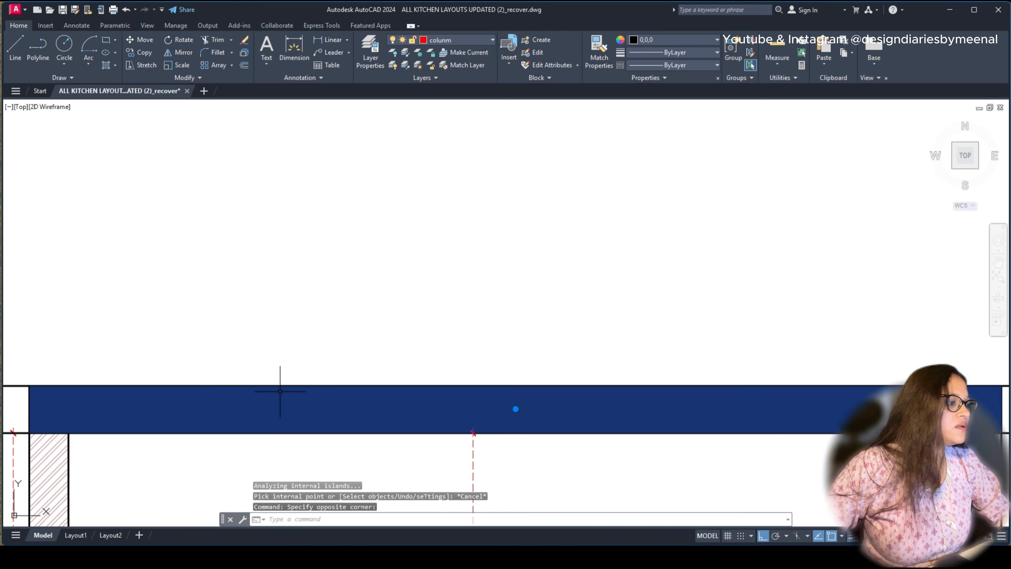
click(295, 56)
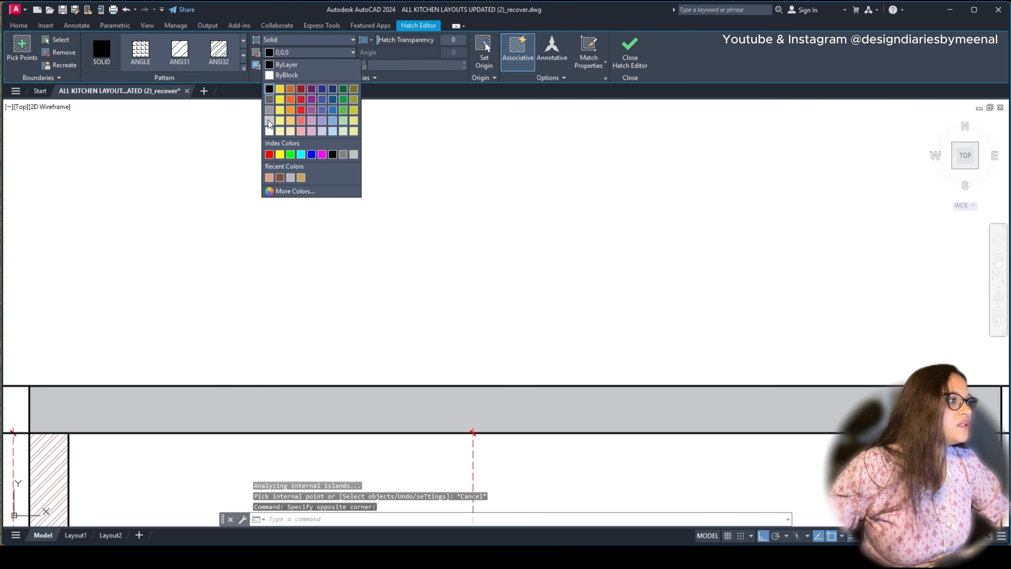
click(269, 122)
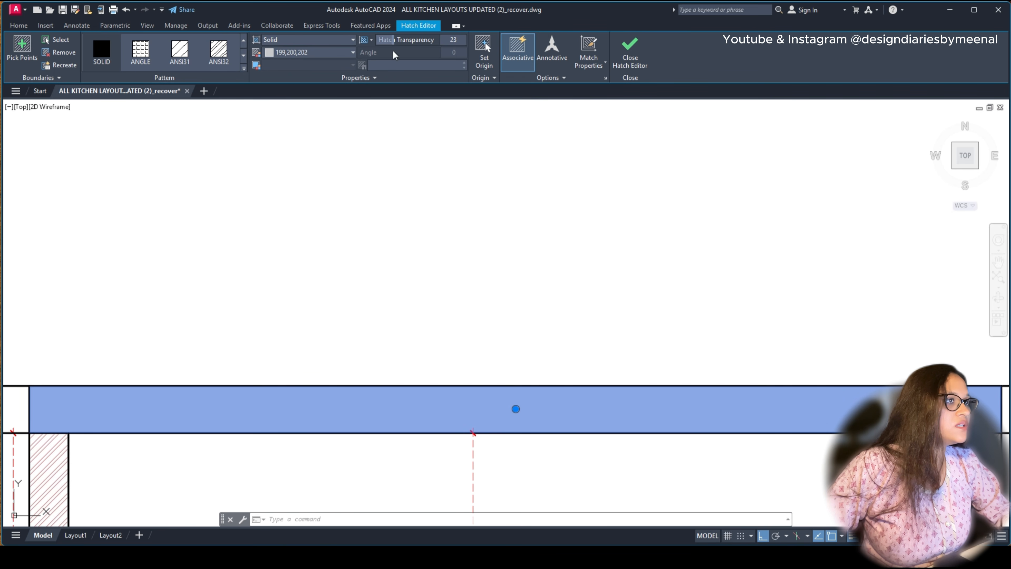
key(Escape)
Step: Fill the ceiling slabs of the fridge and tall-unit elevations with a solid hatch
scroll(331, 208, down, 4)
middle_drag(575, 283, 115, 233)
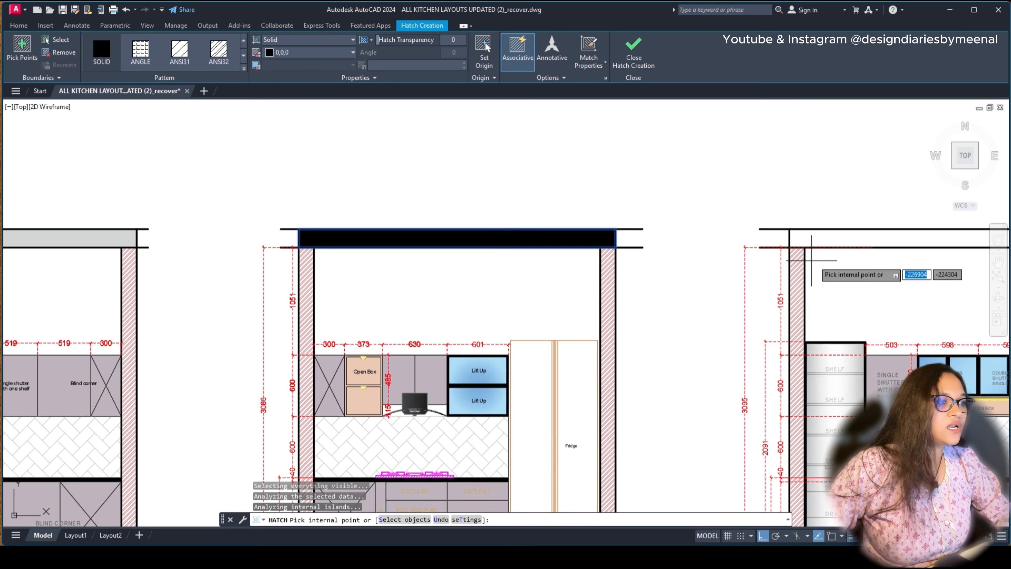
key(Escape)
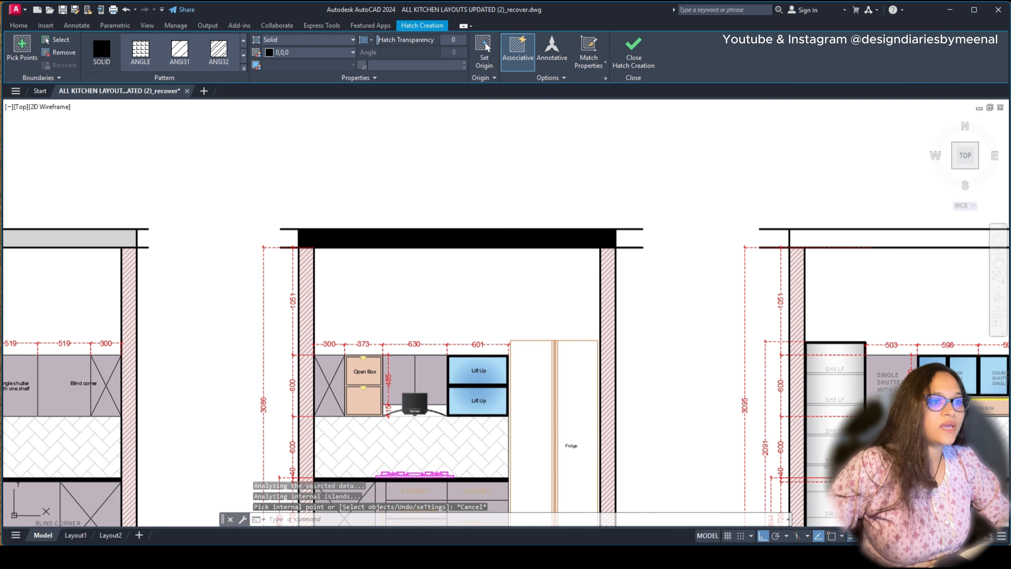
click(821, 238)
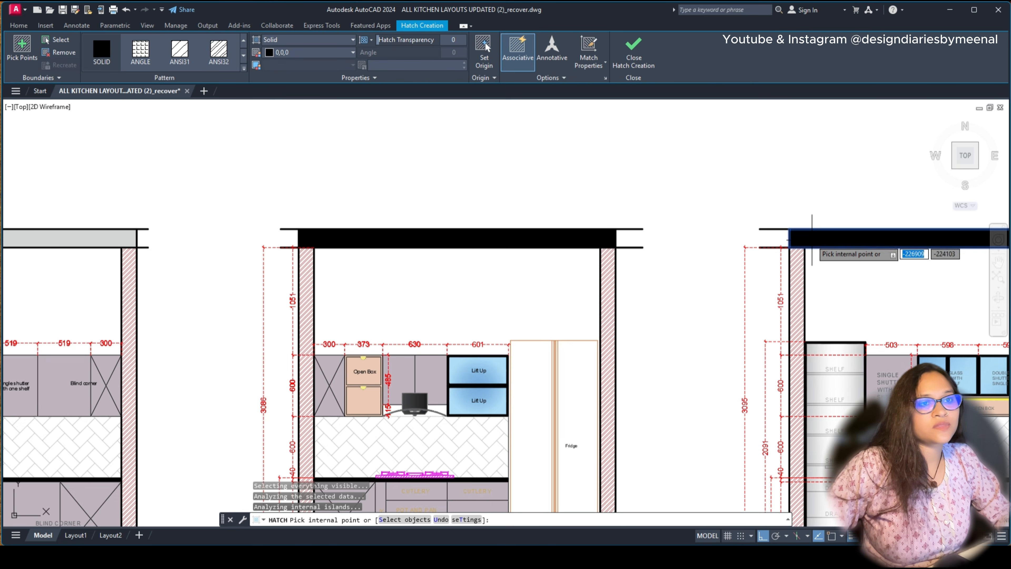
key(Return)
Step: Match the solid fills of the fridge and tall-unit slabs to the grey fill of the window elevation's slab
text(MA)
key(Return)
click(96, 238)
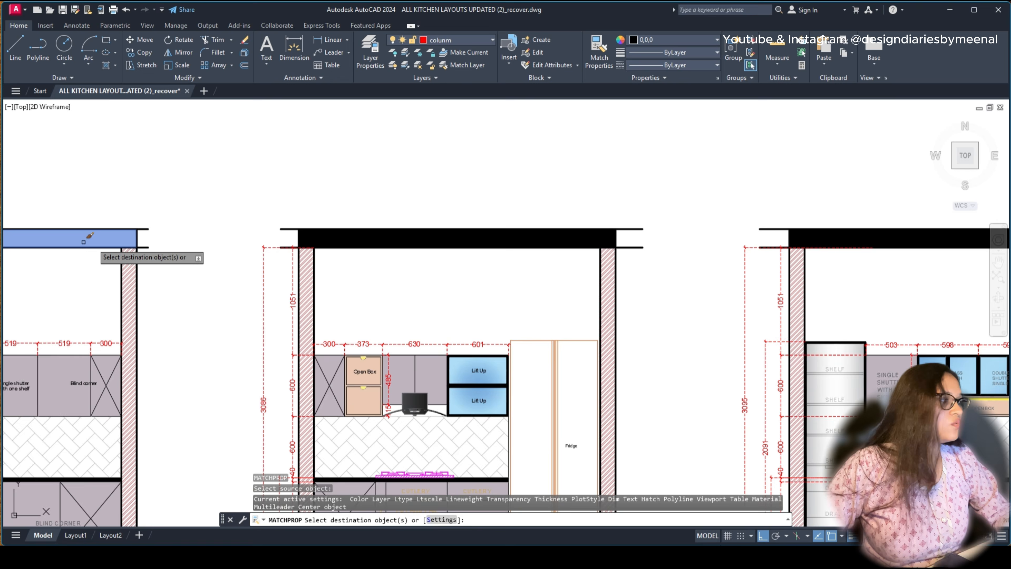
click(378, 238)
click(808, 240)
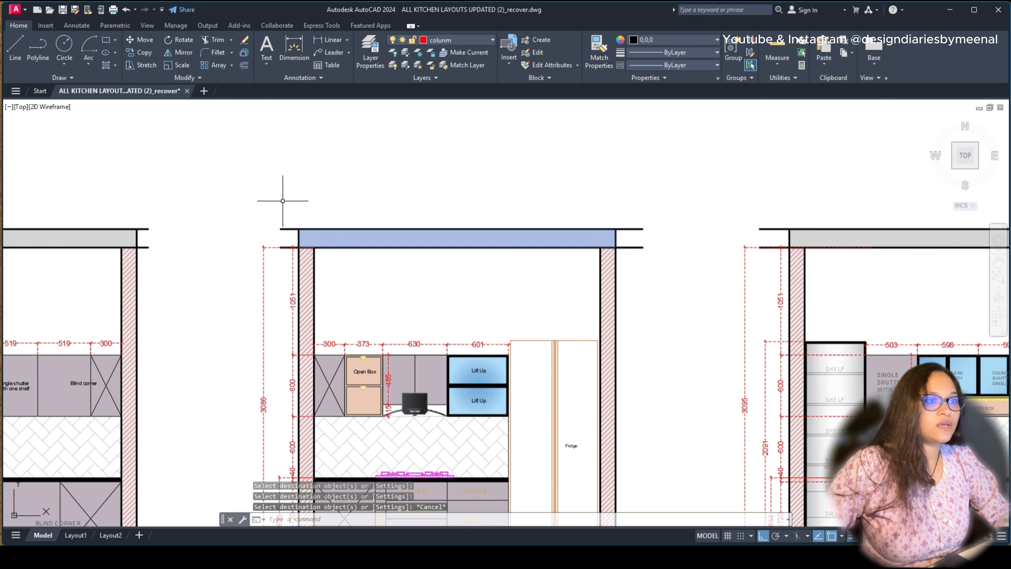
key(Escape)
Step: Hatch the ceiling slab of the window elevation with the AR-CONC pattern at scale 29, over the grey fill
middle_drag(285, 199, 584, 232)
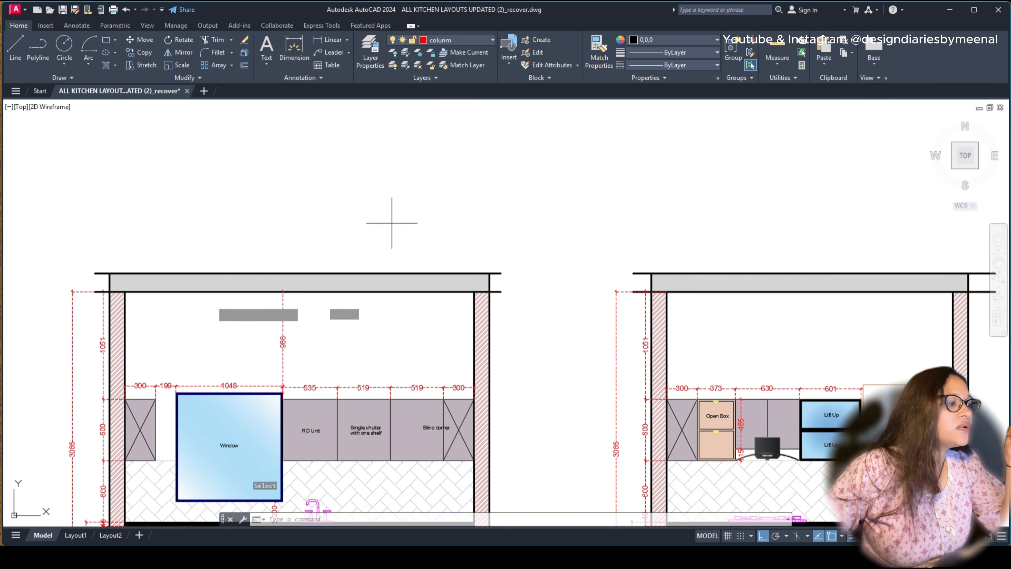
text(h)
key(Return)
click(287, 282)
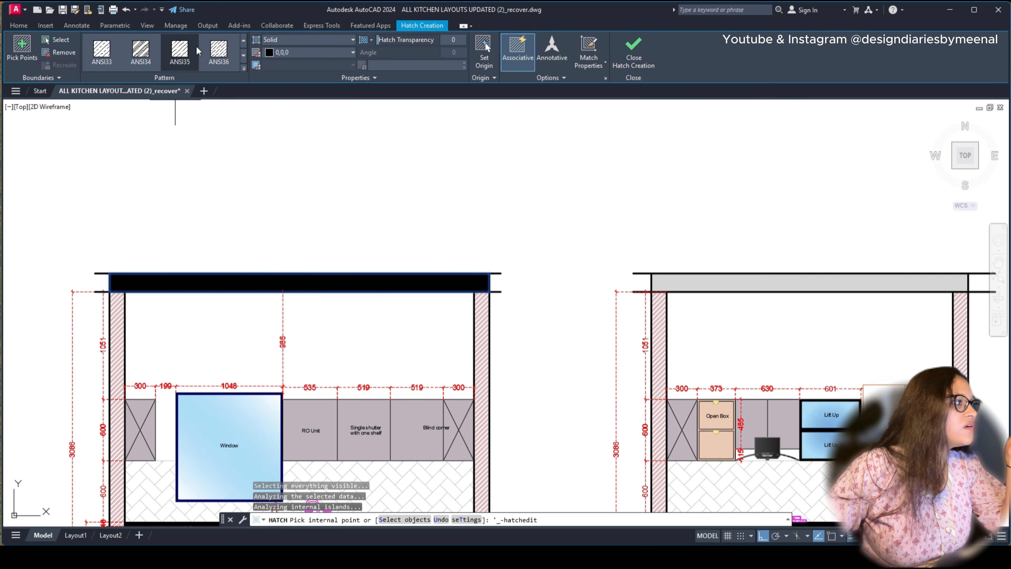
scroll(193, 48, down, 2)
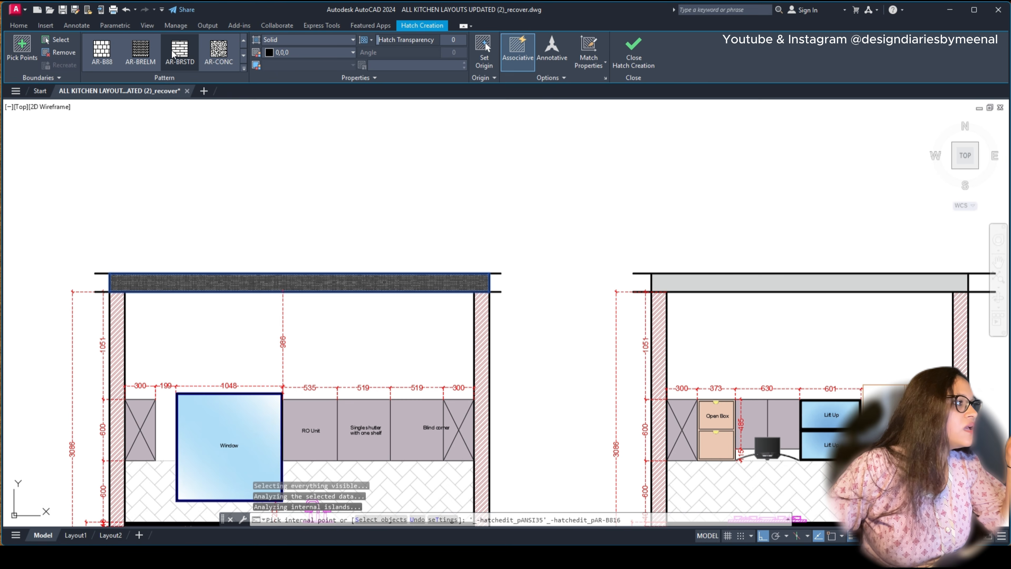
click(219, 58)
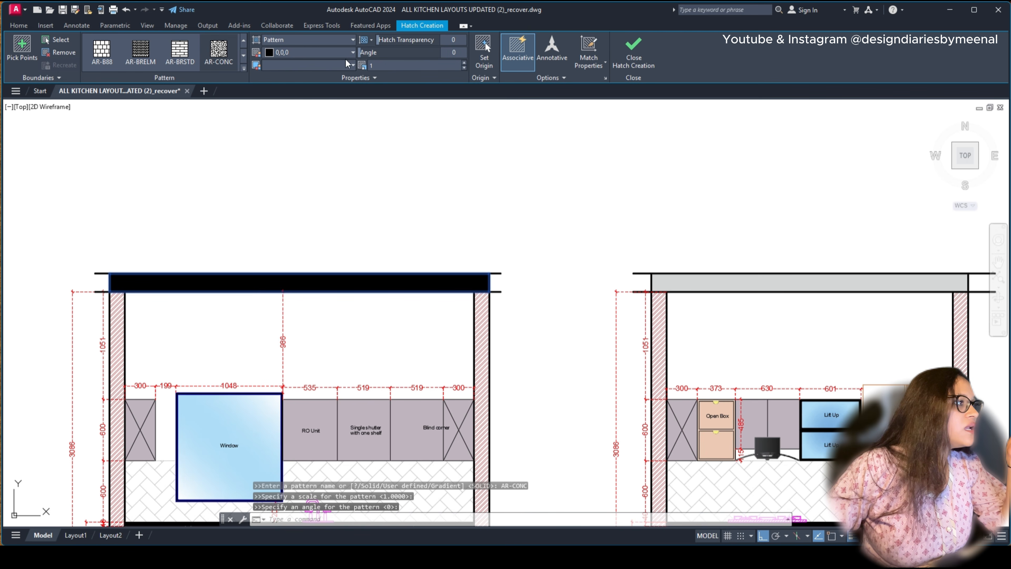
click(466, 62)
click(466, 62)
click(465, 62)
click(466, 63)
click(466, 63)
click(466, 63)
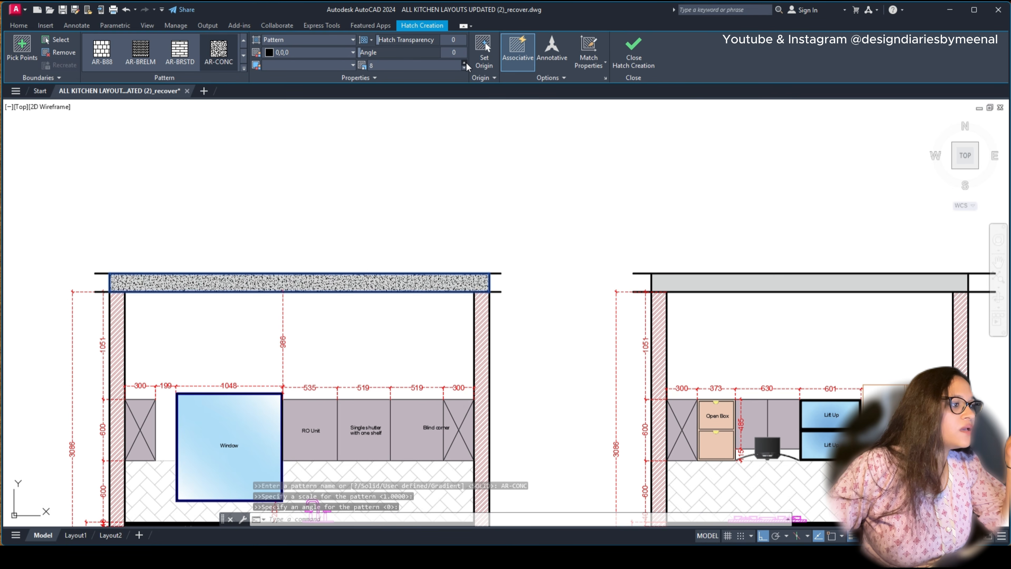
click(466, 62)
click(466, 62)
click(465, 62)
click(466, 62)
click(466, 63)
click(465, 62)
click(465, 62)
click(465, 62)
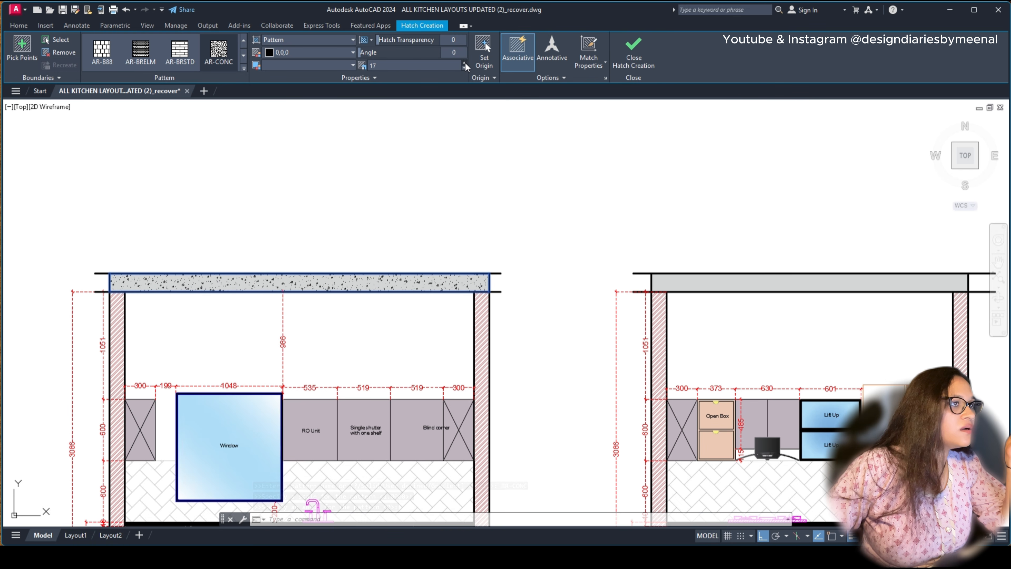
click(465, 62)
click(465, 62)
click(465, 62)
click(465, 62)
click(465, 62)
click(465, 62)
click(466, 63)
click(465, 62)
click(465, 62)
click(465, 62)
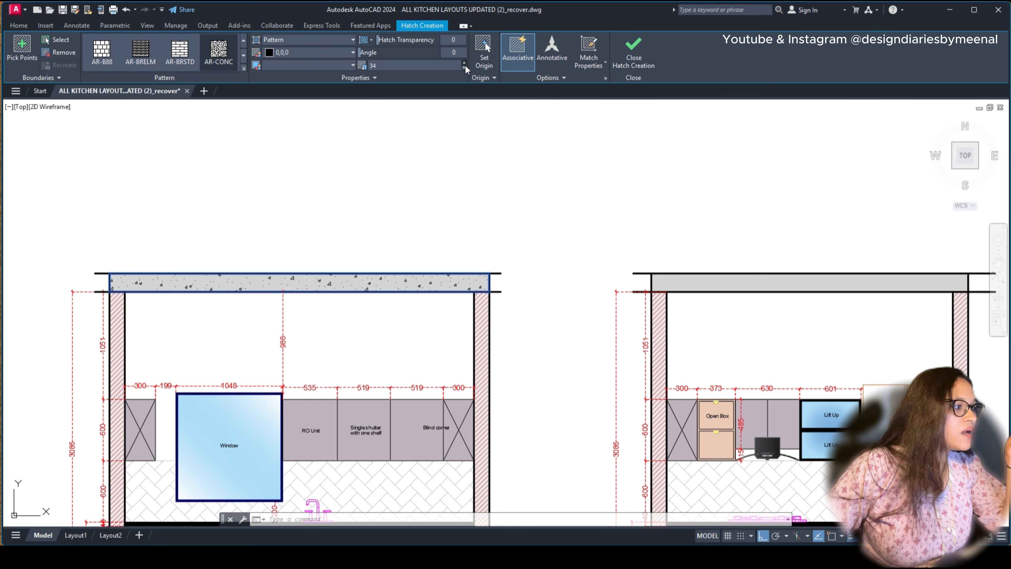
click(464, 67)
click(465, 67)
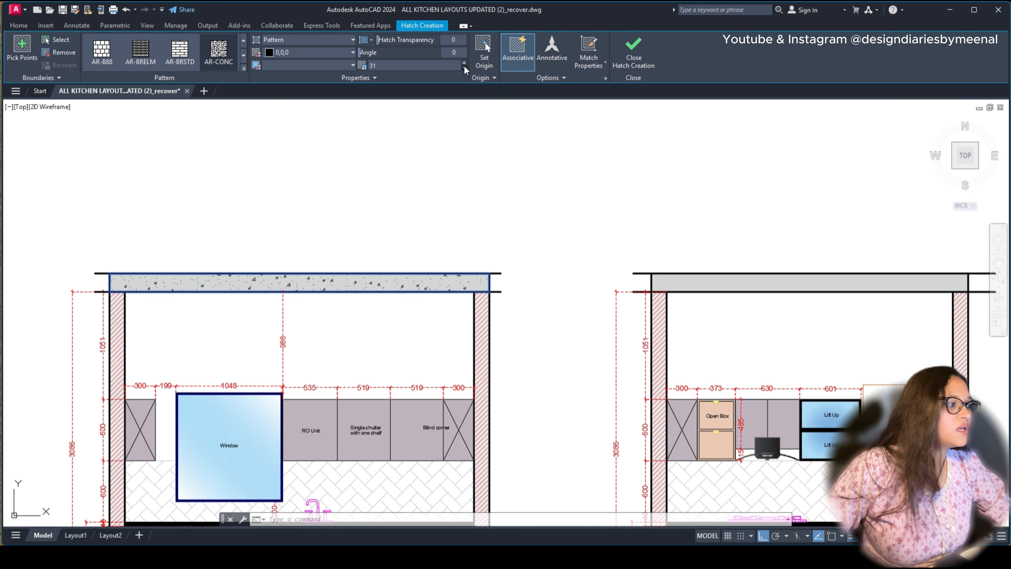
click(465, 68)
click(465, 68)
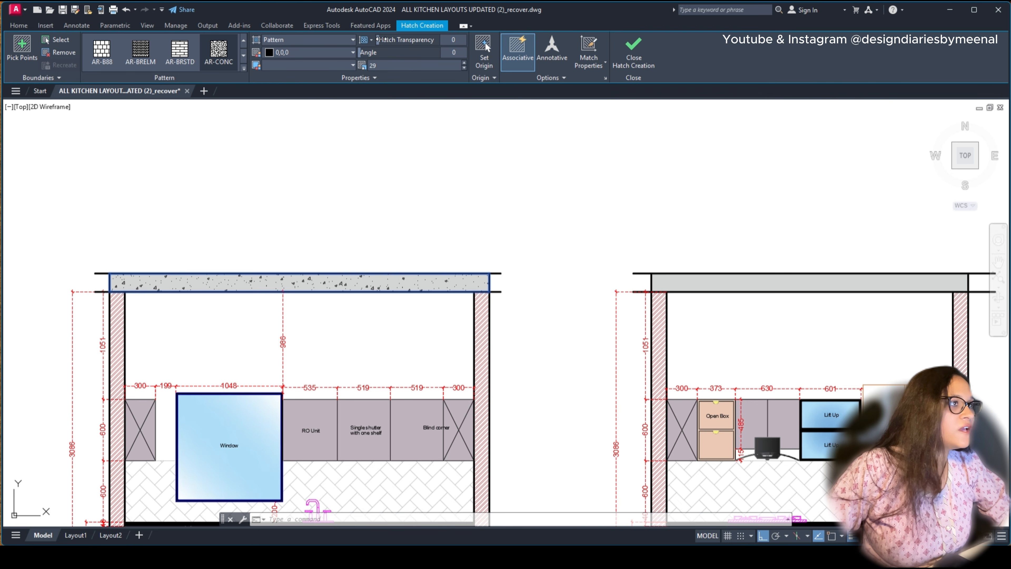
Step: Set the concrete hatch to colour 99,100,102 with transparency 10, and apply the same hatch to the other two ceiling slabs
click(309, 52)
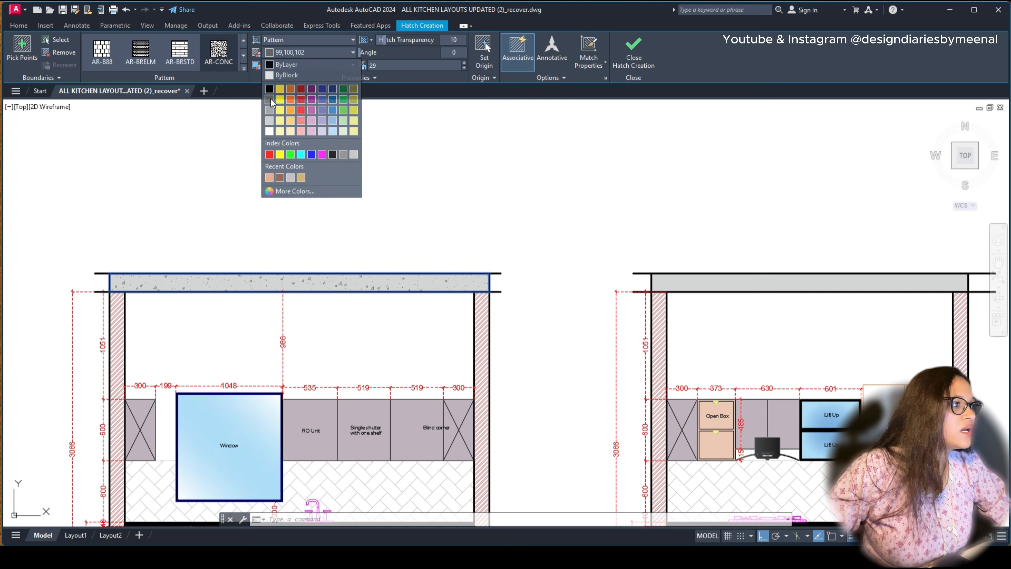
click(302, 88)
key(Escape)
scroll(303, 271, up, 4)
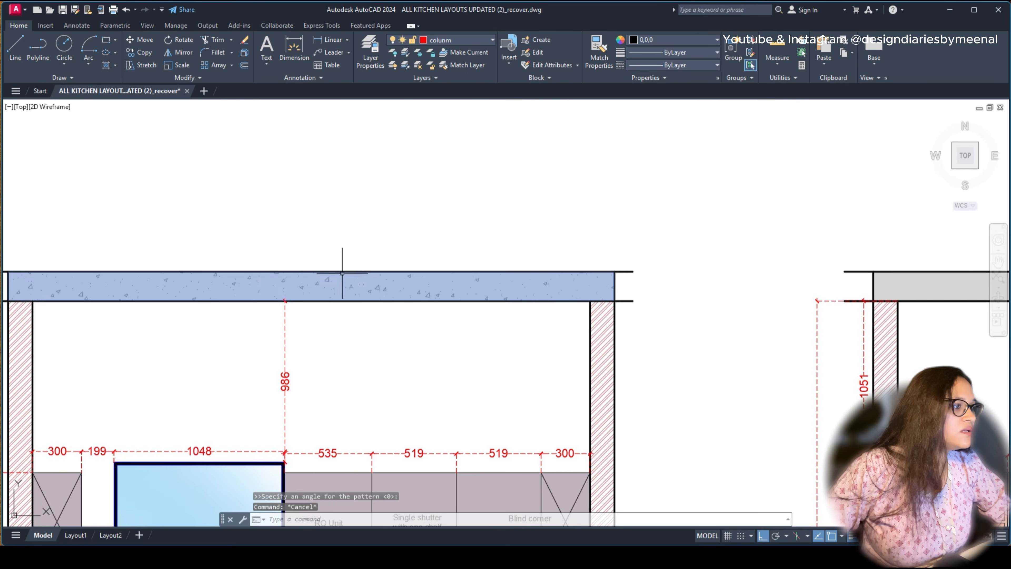
scroll(278, 298, down, 3)
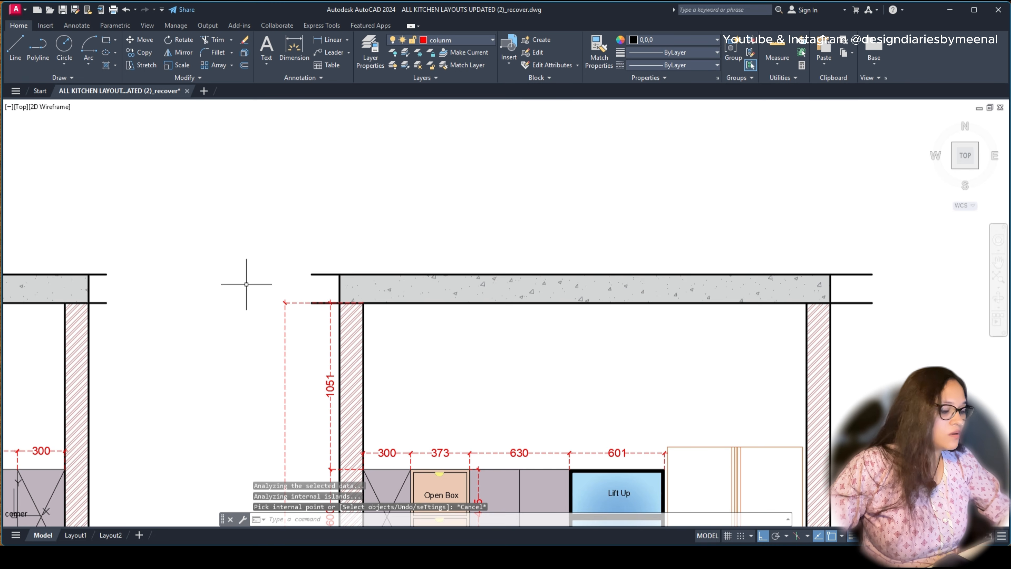
Step: Trim the upper slab line's left overhang in the fridge elevation and try to trim the overhangs at its right end
text(tr)
key(Return)
scroll(329, 275, down, 4)
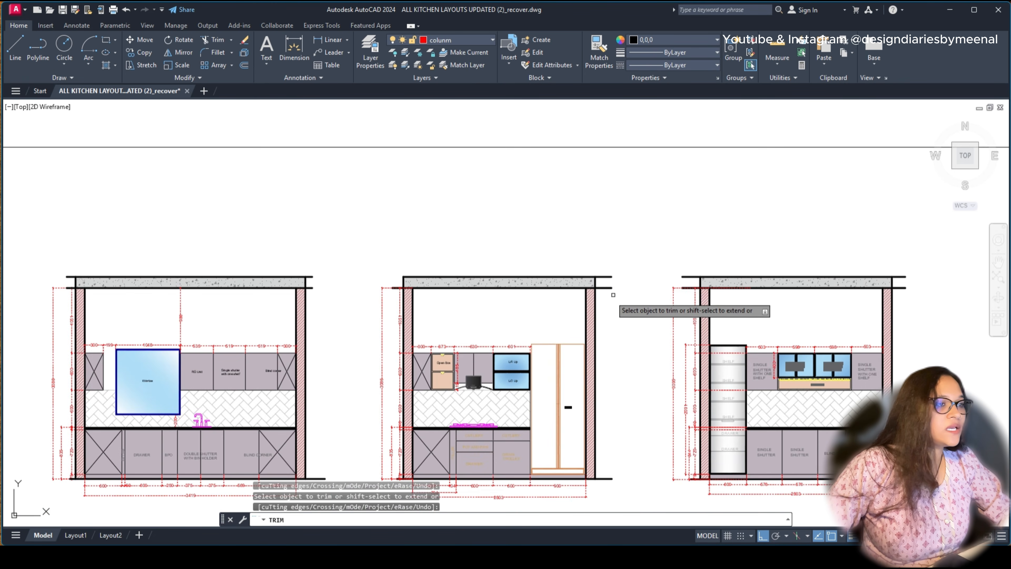
click(607, 276)
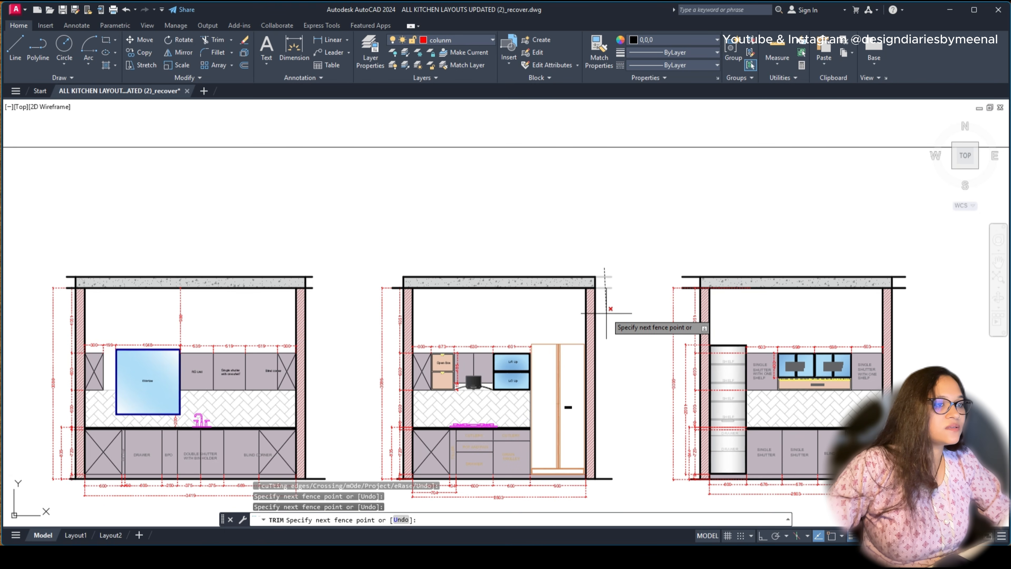
scroll(615, 290, down, 5)
key(Escape)
middle_drag(361, 189, 402, 353)
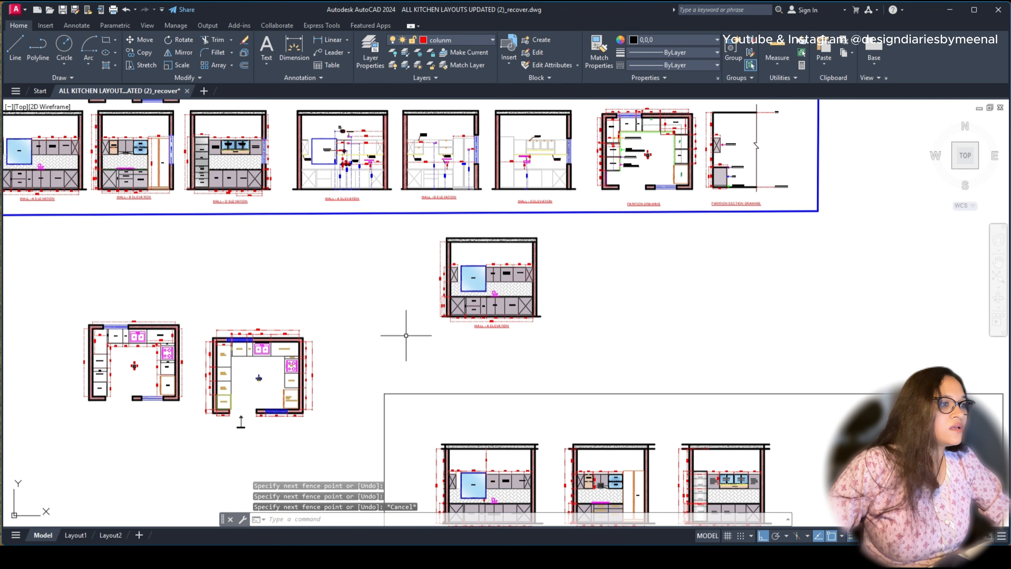
Step: Trim the upper slab line's left overhang and both slab line overhangs at the right end of the window elevation
scroll(465, 227, up, 6)
text(tr)
key(Return)
scroll(376, 275, up, 5)
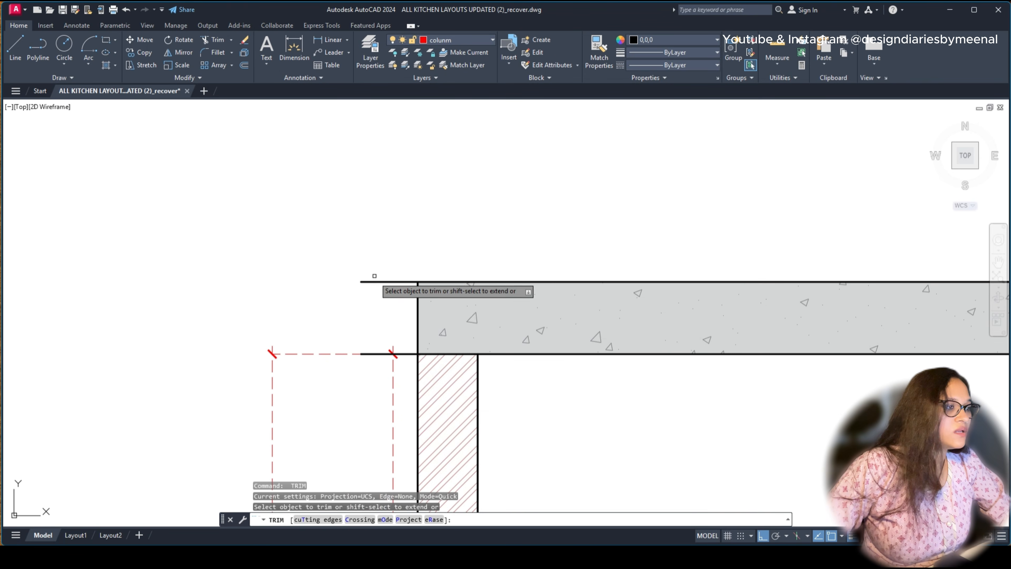
click(375, 281)
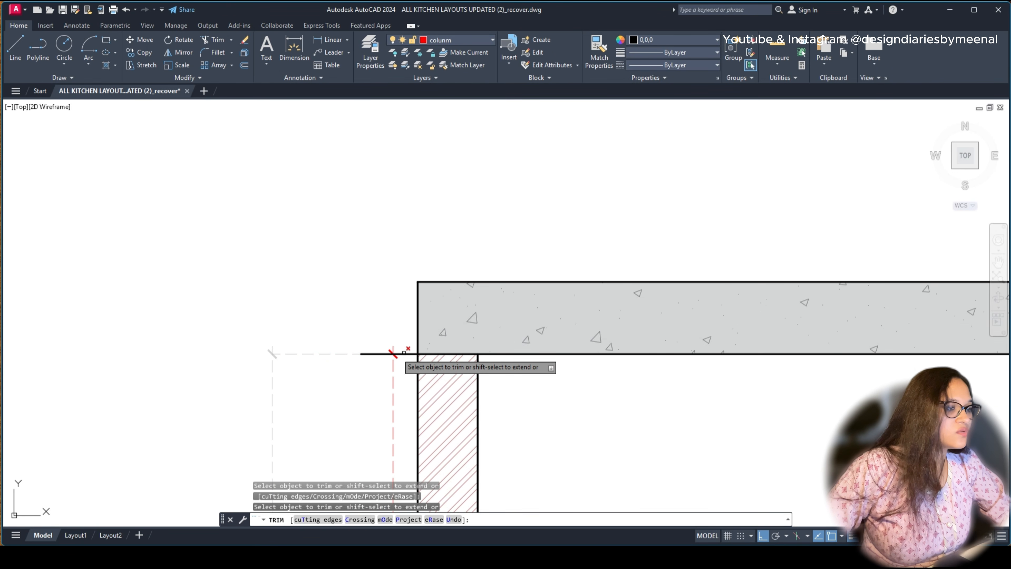
scroll(393, 353, down, 6)
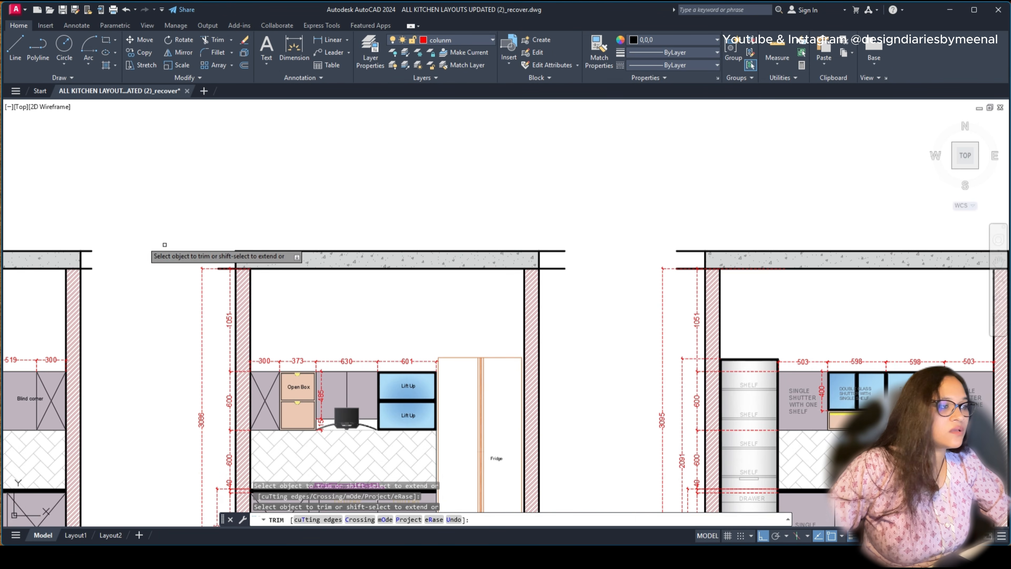
click(83, 230)
click(84, 276)
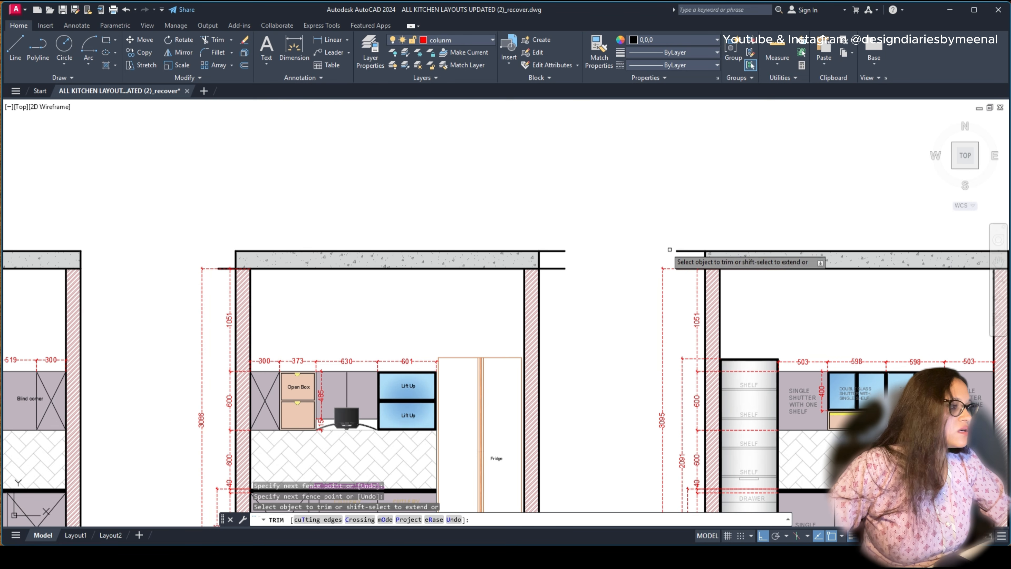
Step: Trim the slab line overhangs at the right end of the fridge elevation and beside the tall-unit elevation's slab
click(547, 232)
click(551, 284)
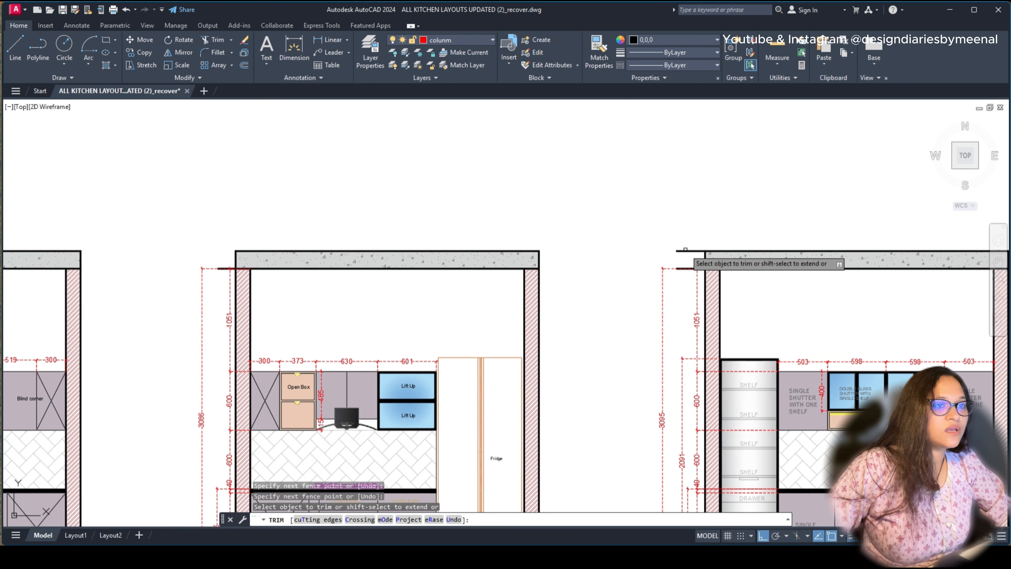
click(686, 251)
middle_drag(999, 261, 474, 292)
click(494, 284)
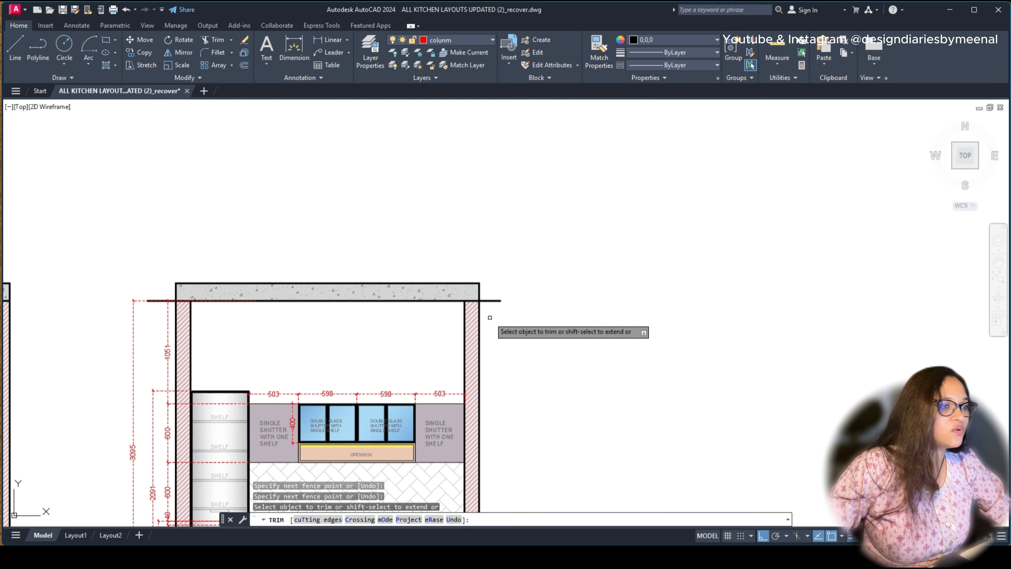
scroll(494, 281, down, 8)
key(Escape)
Step: Shorten the lower slab line of the window elevation so its left end meets the outer edge of the left wall
scroll(585, 262, up, 8)
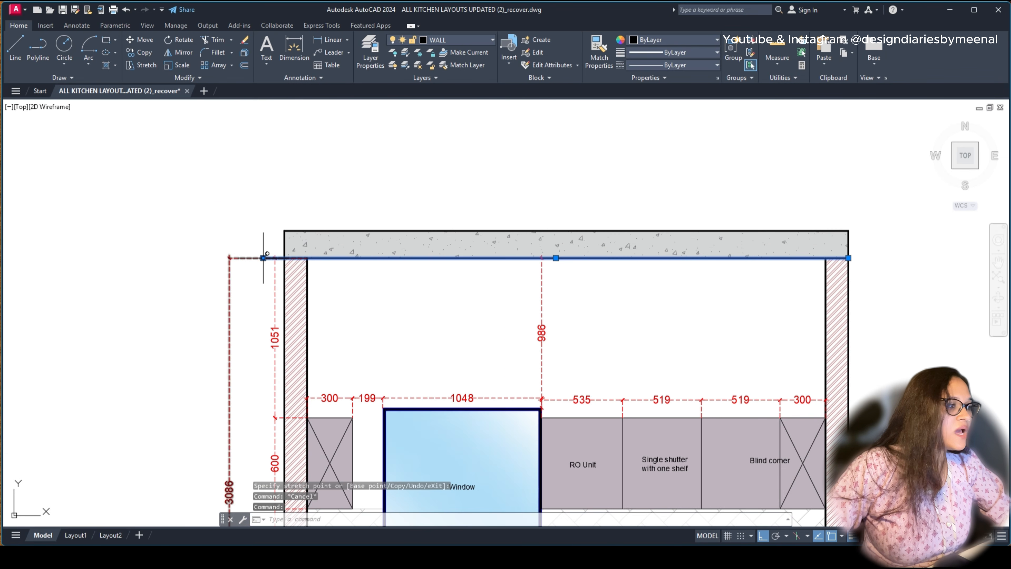
click(263, 258)
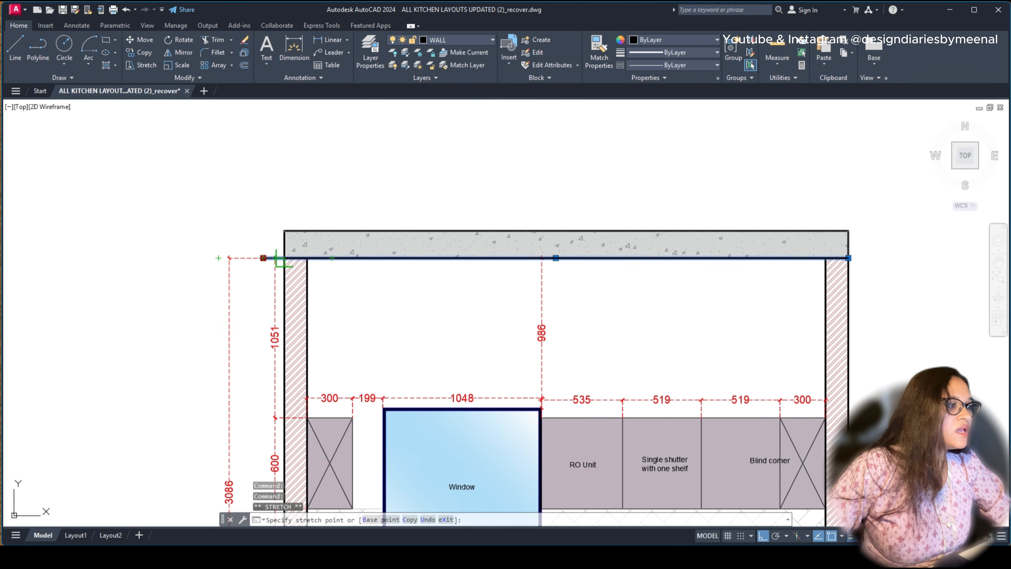
key(Escape)
scroll(302, 271, down, 8)
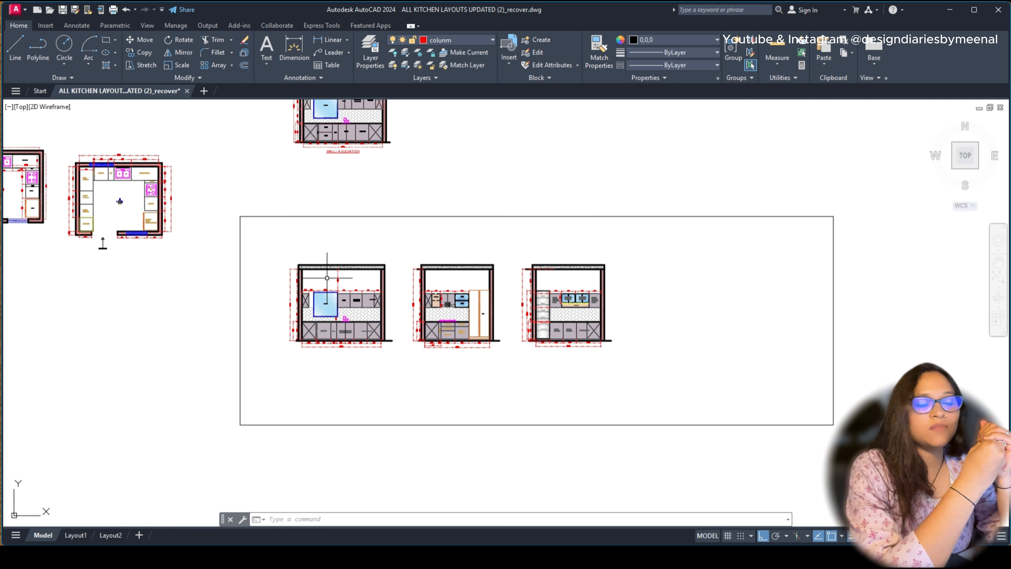
scroll(582, 244, up, 2)
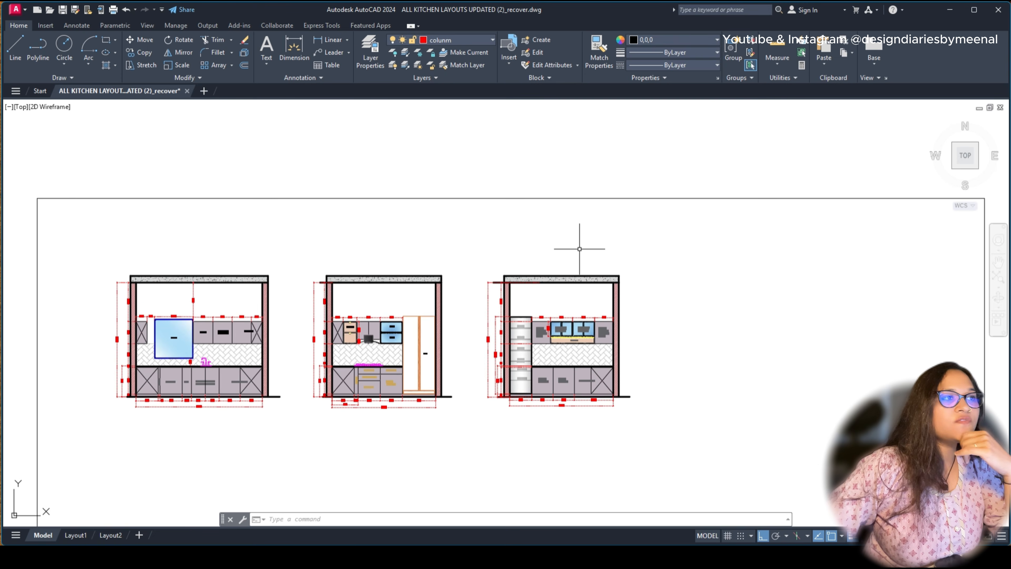
Step: Examine the reference sheet's electrical drawings: the Wall A, B and D elevations, the kitchen plan and the switchboard table
scroll(529, 279, down, 5)
scroll(554, 215, up, 5)
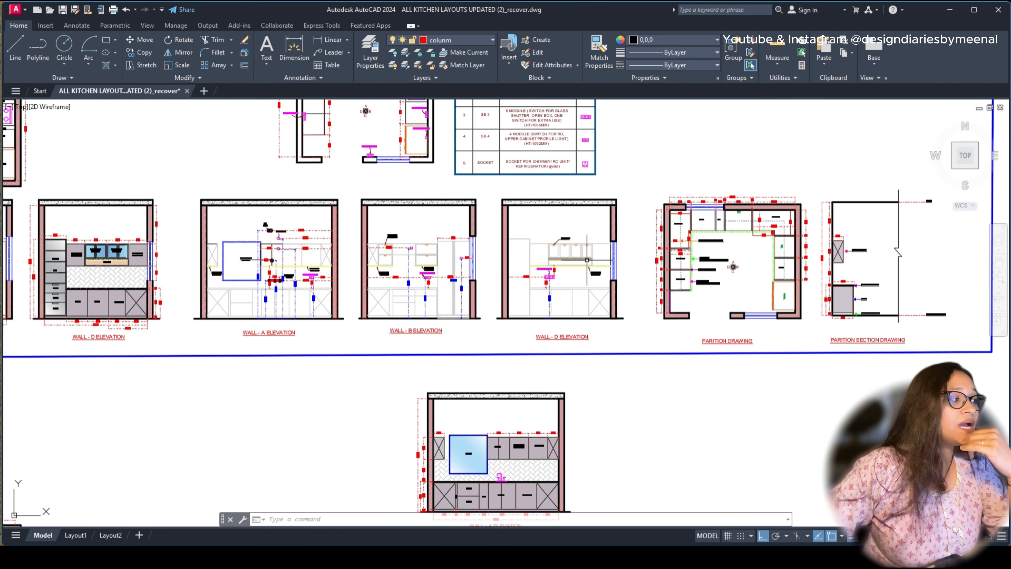
middle_drag(606, 262, 528, 288)
scroll(392, 248, up, 2)
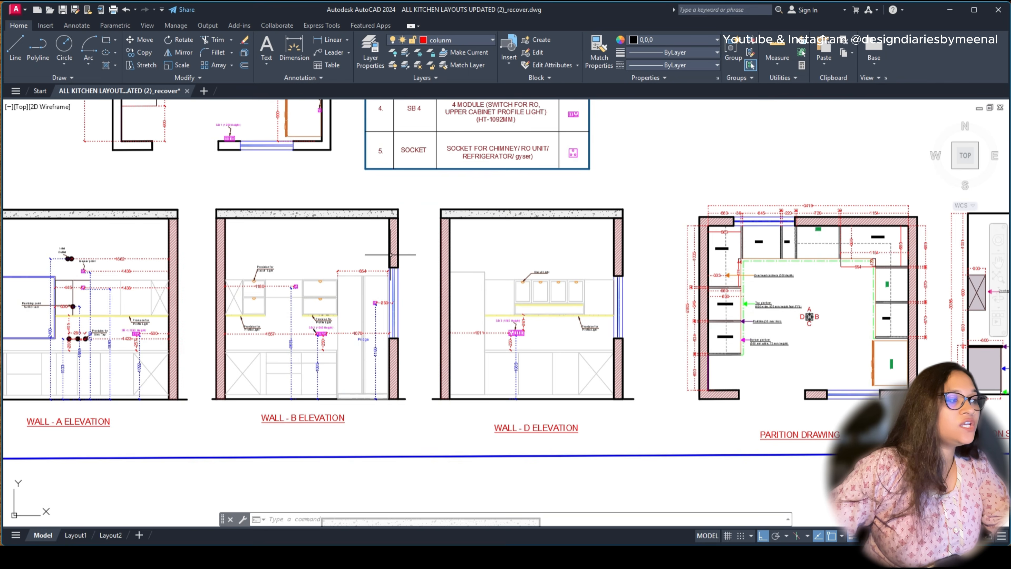
middle_drag(391, 253, 512, 267)
click(778, 210)
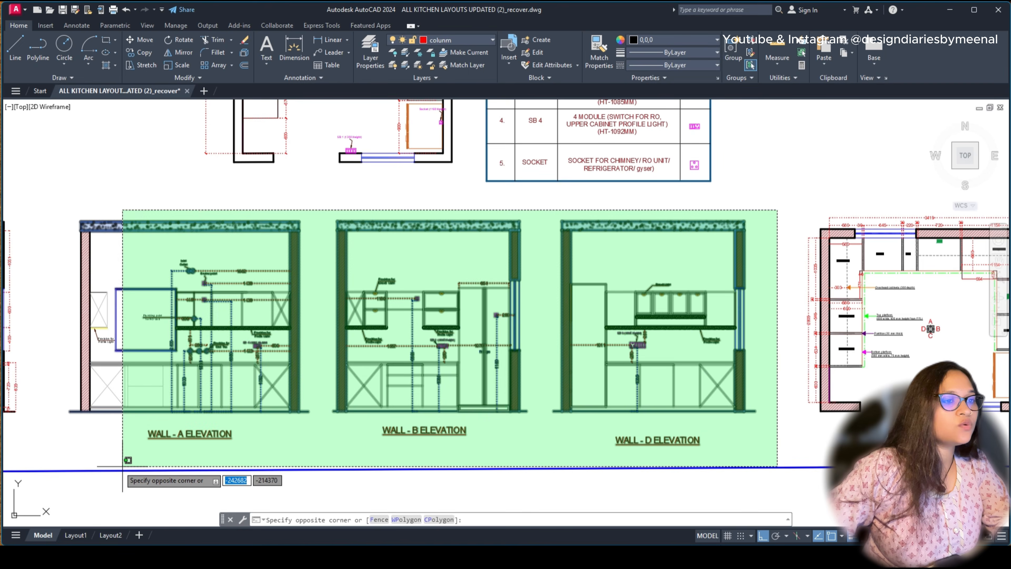
click(70, 449)
key(Escape)
scroll(223, 383, down, 2)
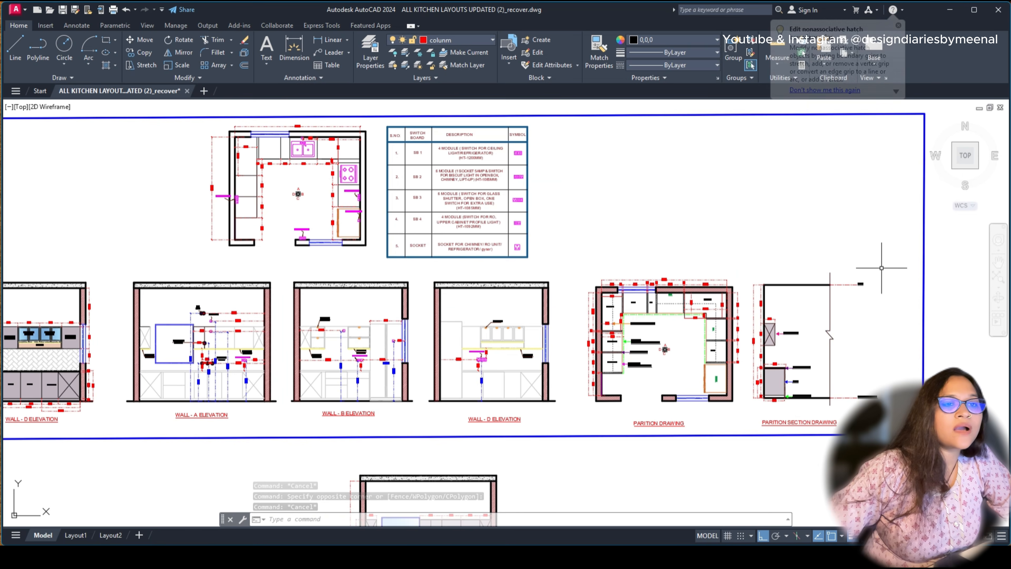
click(882, 267)
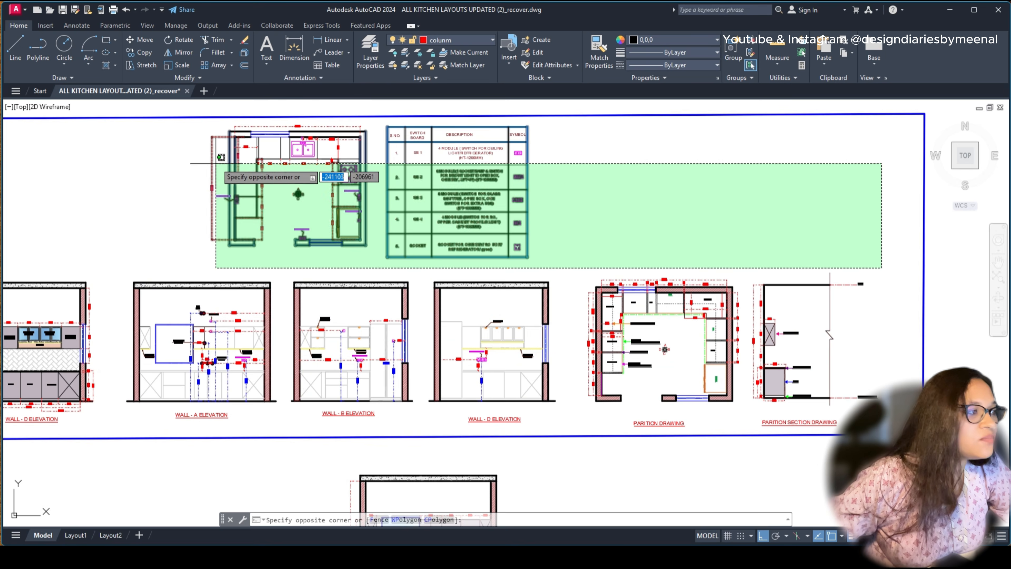
key(Escape)
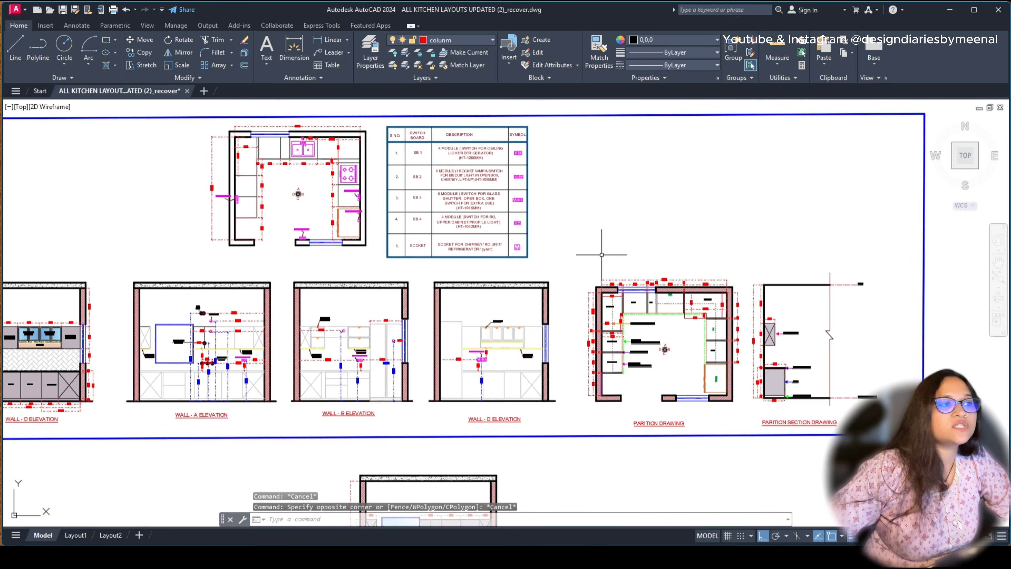
click(570, 118)
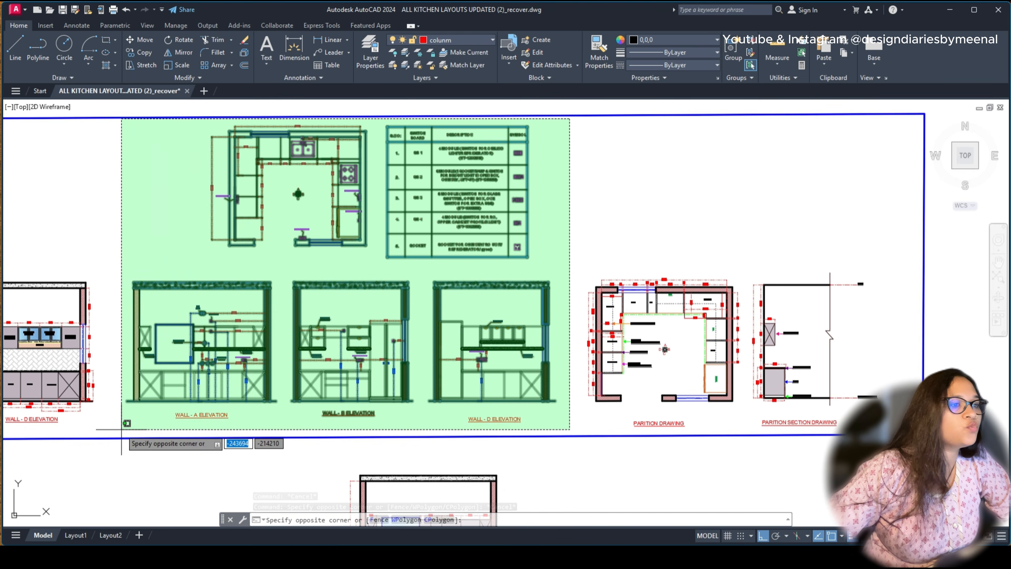
click(127, 423)
key(Escape)
Step: Review the reference sheet's partition plan and partition section, and look over the three new wall elevations
click(877, 252)
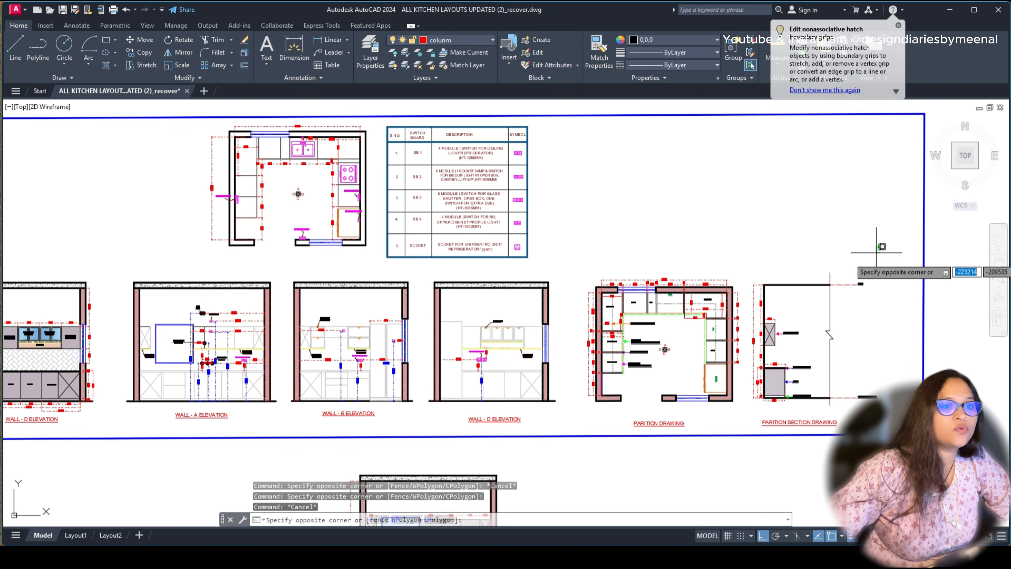
click(583, 441)
key(Escape)
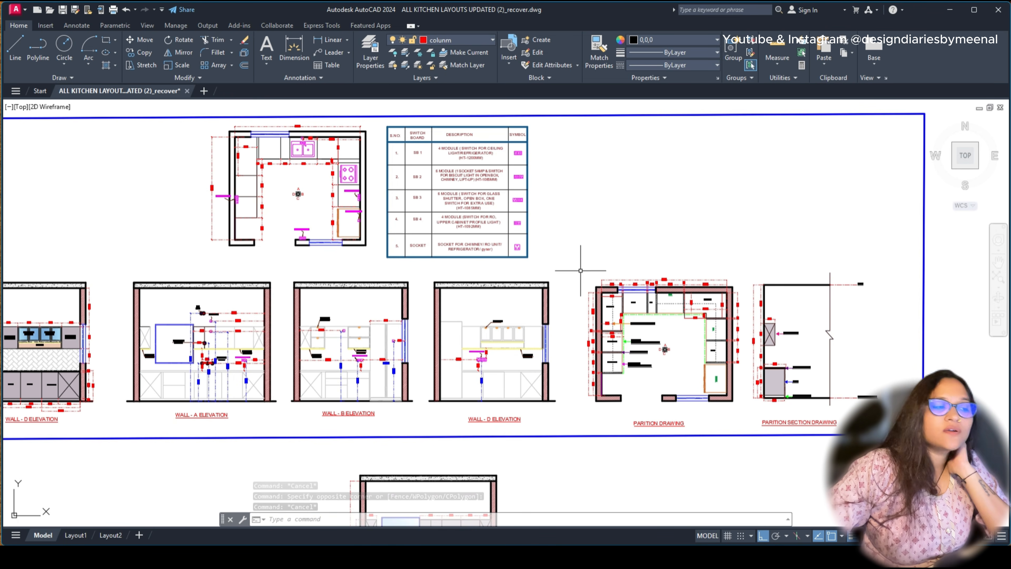
scroll(580, 270, down, 3)
scroll(575, 332, up, 5)
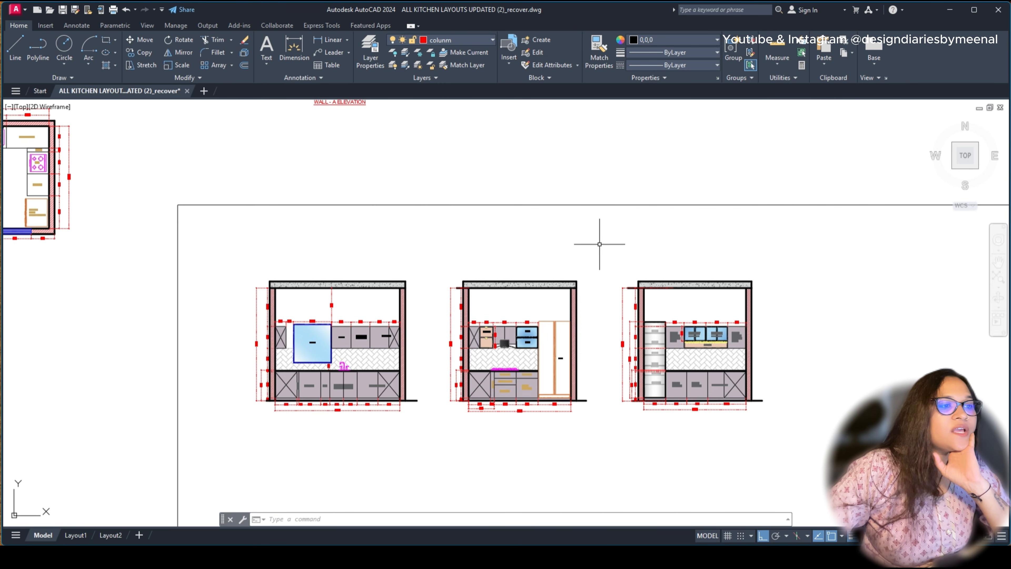
scroll(554, 308, up, 2)
scroll(576, 255, down, 6)
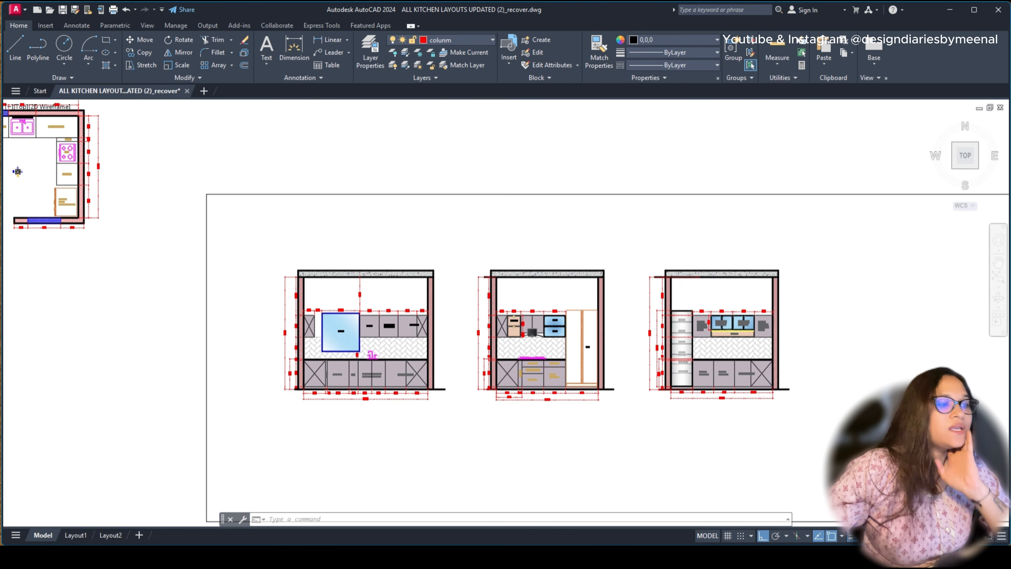
Step: Copy the "WALL - A ELEVATION" title from the reference sheet to beneath the new window-wall elevation
scroll(226, 193, up, 3)
click(249, 164)
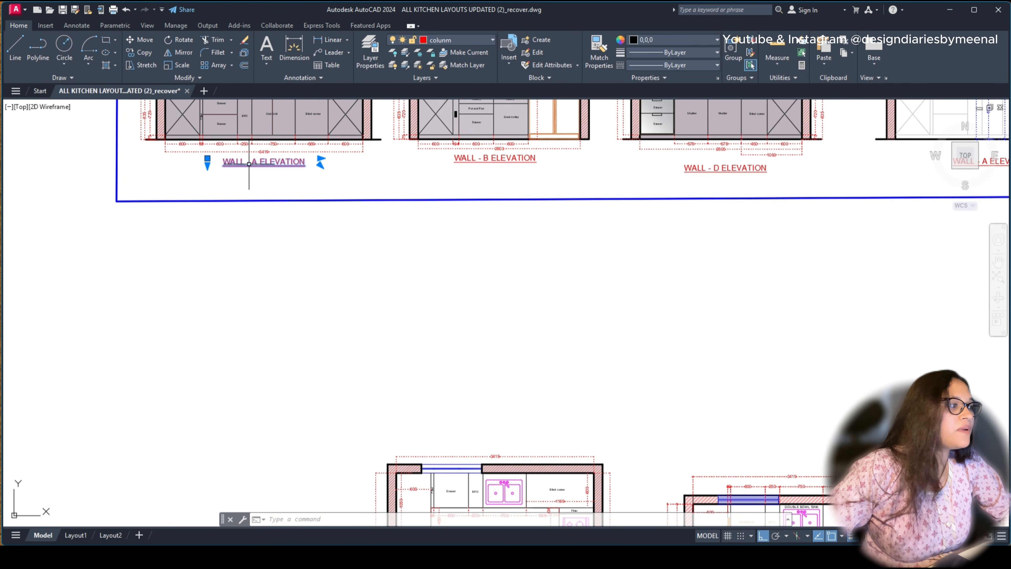
text(c)
key(Return)
click(248, 164)
scroll(399, 319, down, 5)
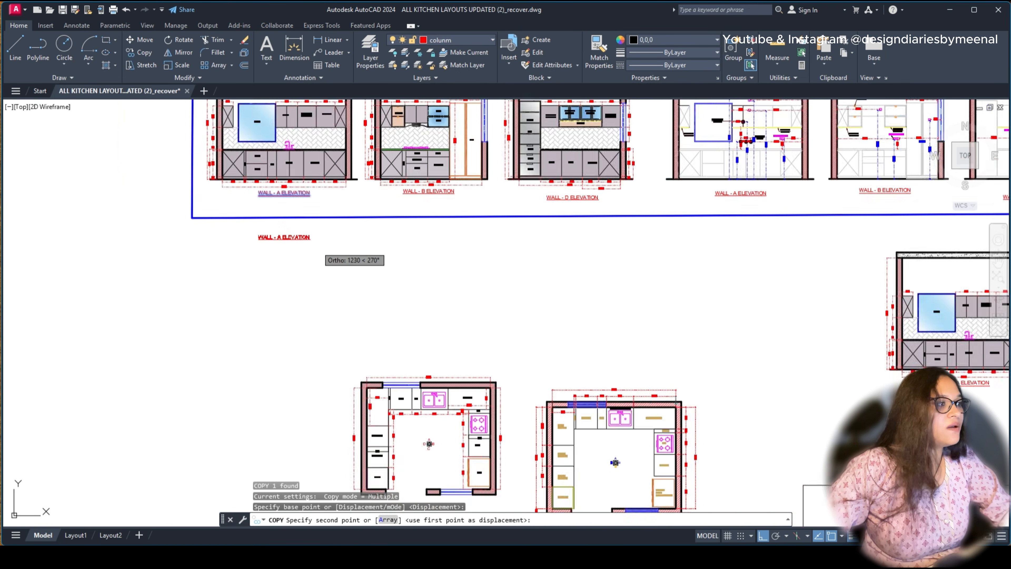
scroll(588, 428, up, 5)
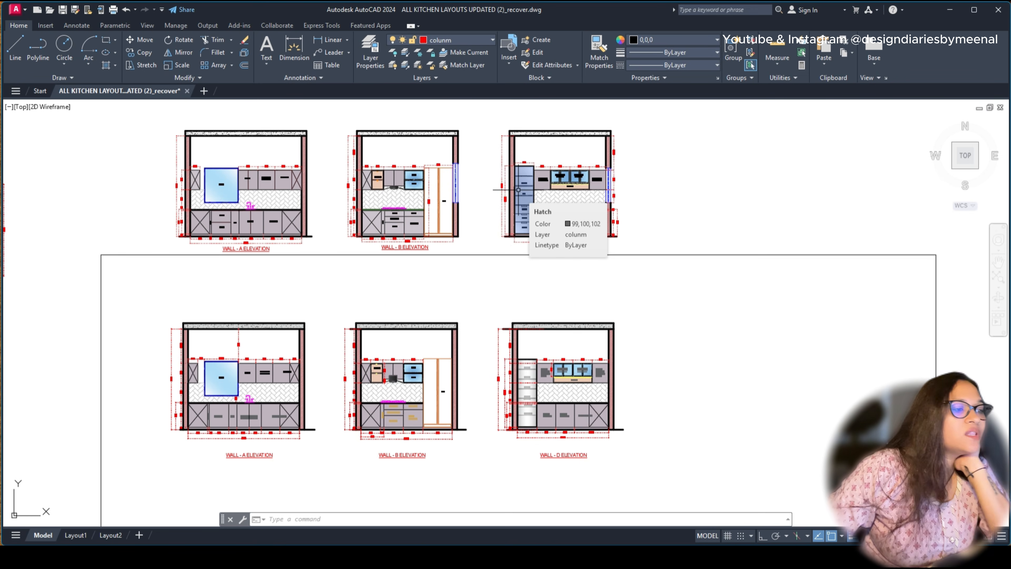
Step: Examine the titled elevations and another project's kitchen elevations B and D, plan, and electrical and plumbing drawings
scroll(227, 422, up, 4)
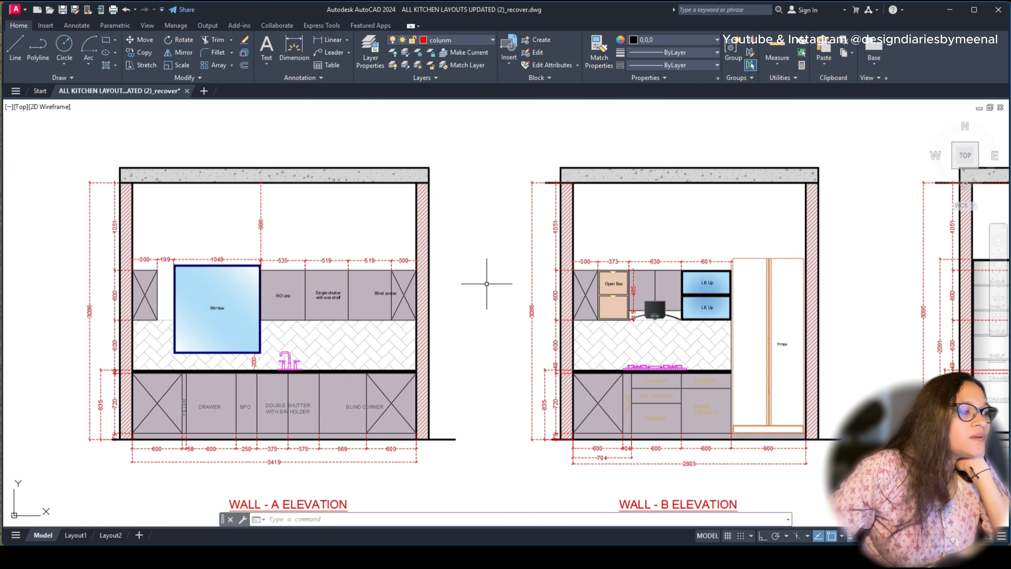
scroll(486, 284, down, 3)
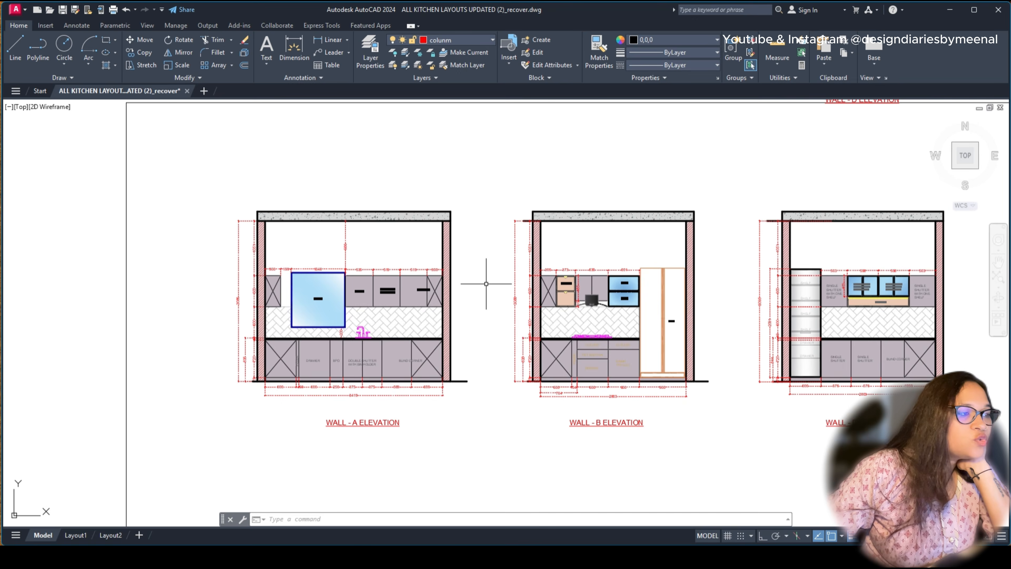
scroll(487, 313, up, 3)
scroll(487, 313, down, 5)
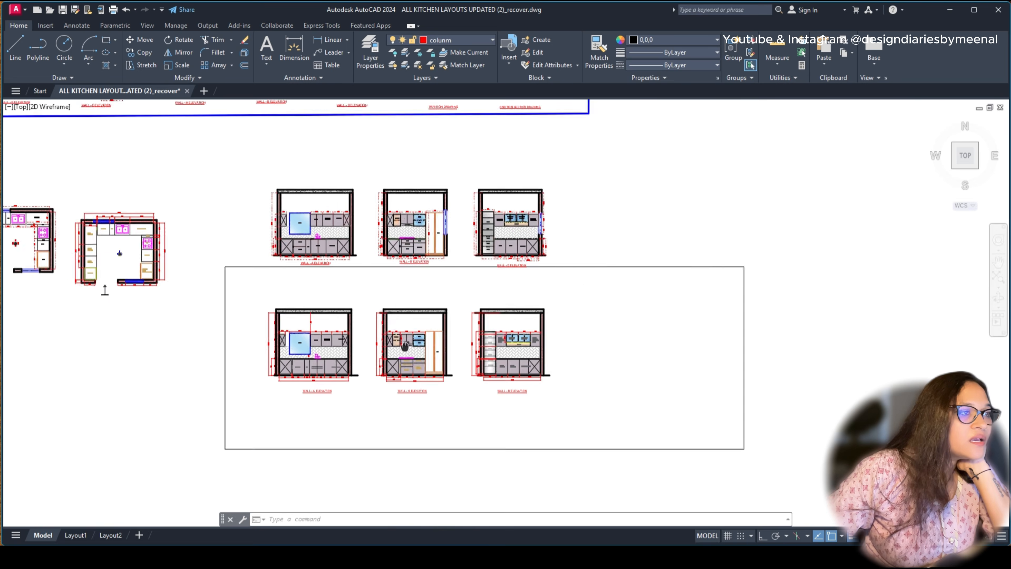
scroll(104, 289, down, 5)
middle_drag(628, 330, 33, 328)
scroll(44, 325, down, 4)
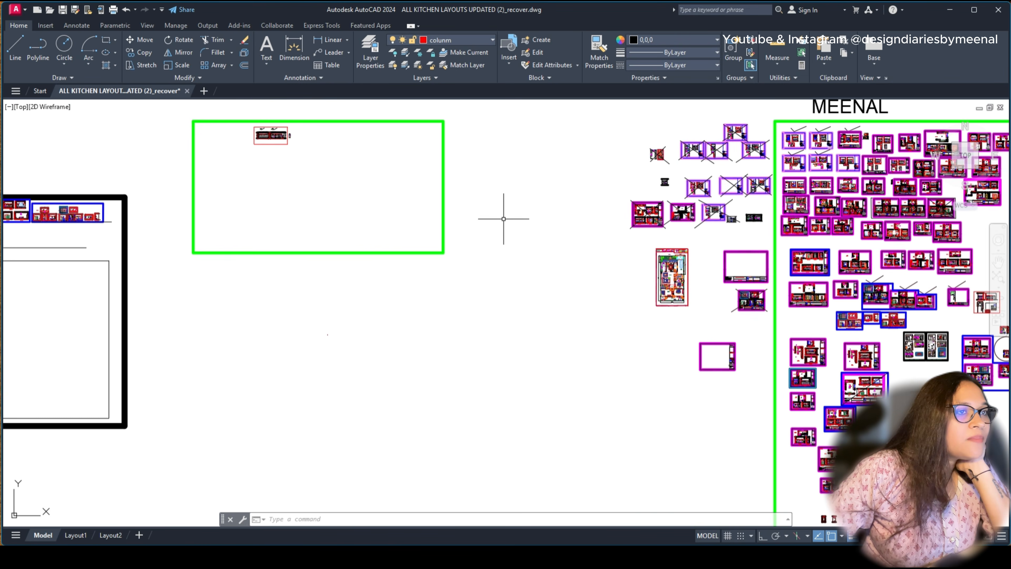
middle_drag(543, 221, 7, 185)
scroll(474, 386, up, 6)
scroll(200, 356, up, 10)
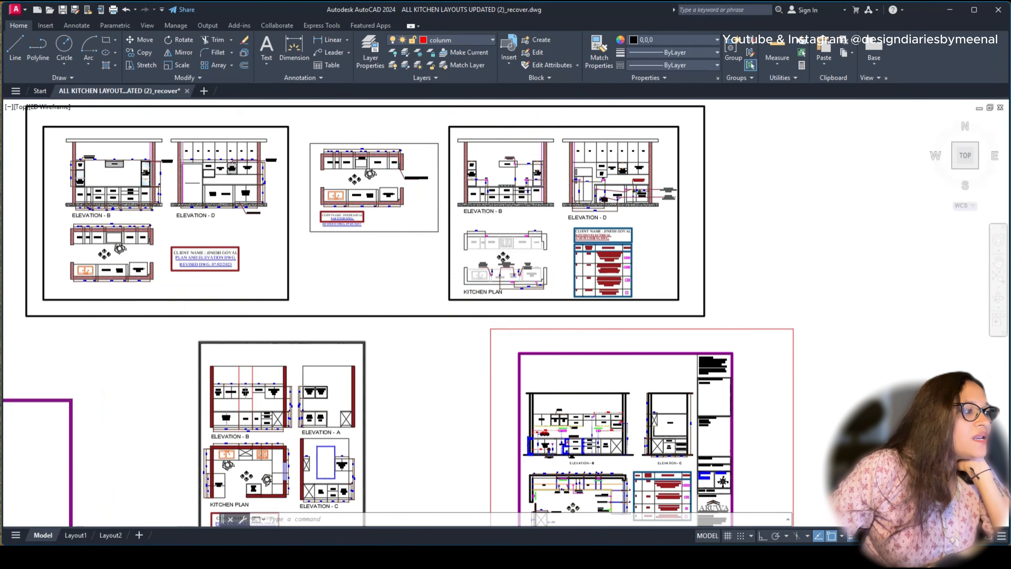
scroll(418, 277, down, 2)
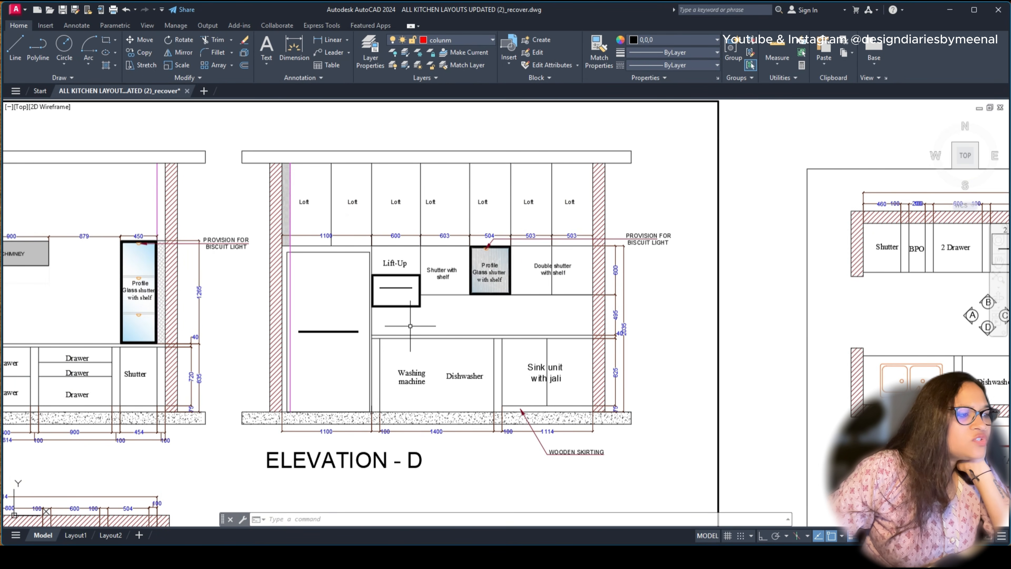
mouse_move(387, 343)
middle_down()
mouse_move(684, 283)
mouse_move(787, 248)
middle_up()
middle_drag(462, 425, 476, 314)
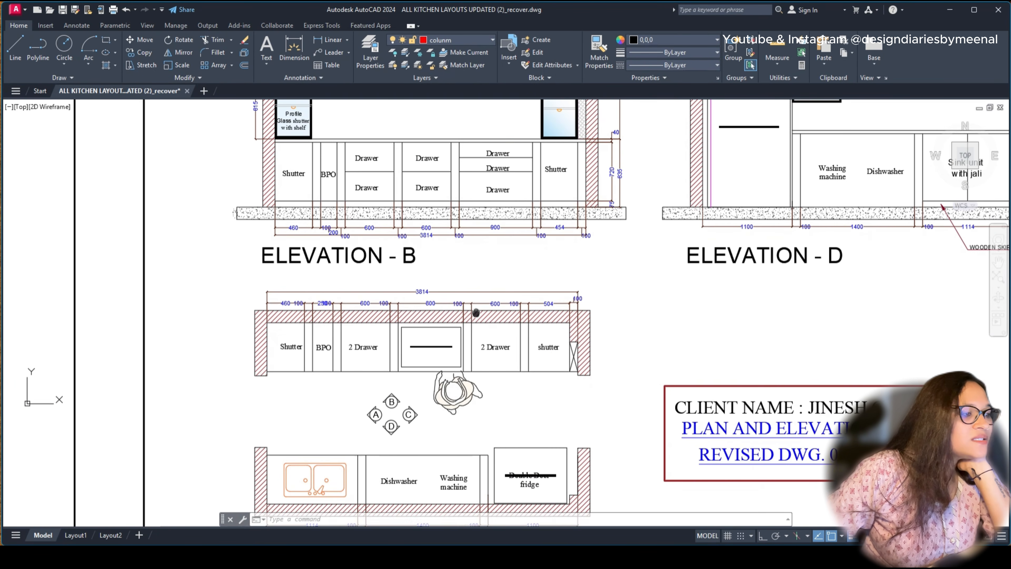
mouse_move(379, 443)
middle_down()
mouse_move(380, 357)
mouse_move(374, 518)
middle_up()
middle_drag(415, 208, 382, 324)
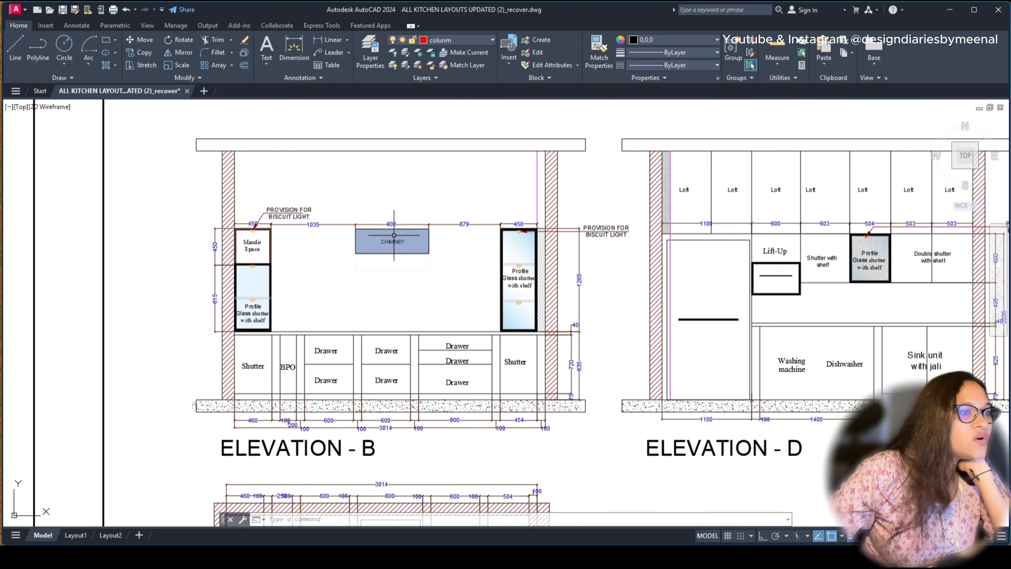
middle_drag(541, 292, 270, 309)
scroll(235, 304, down, 2)
middle_drag(831, 294, 449, 262)
middle_drag(944, 281, 481, 215)
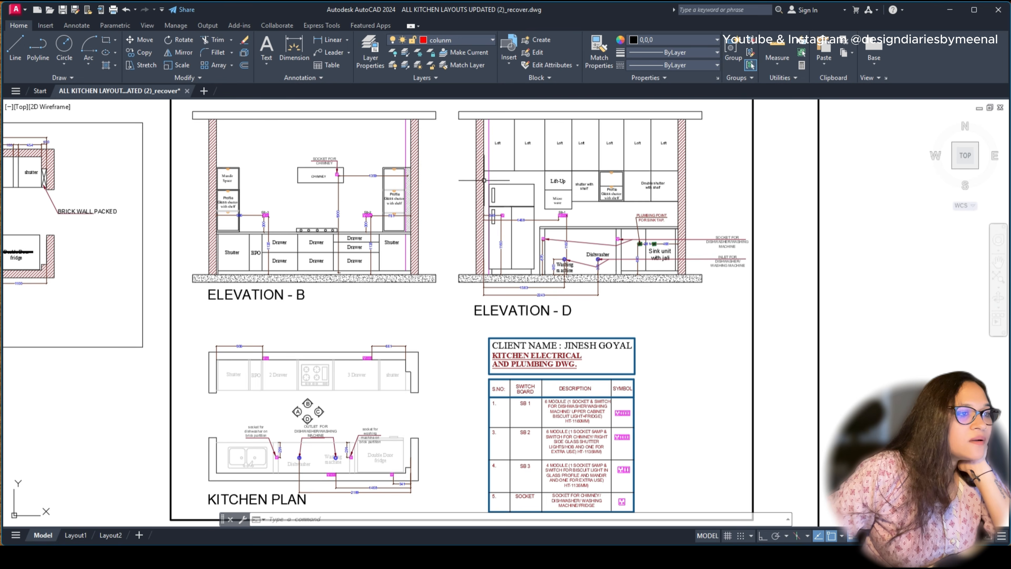
scroll(689, 160, up, 4)
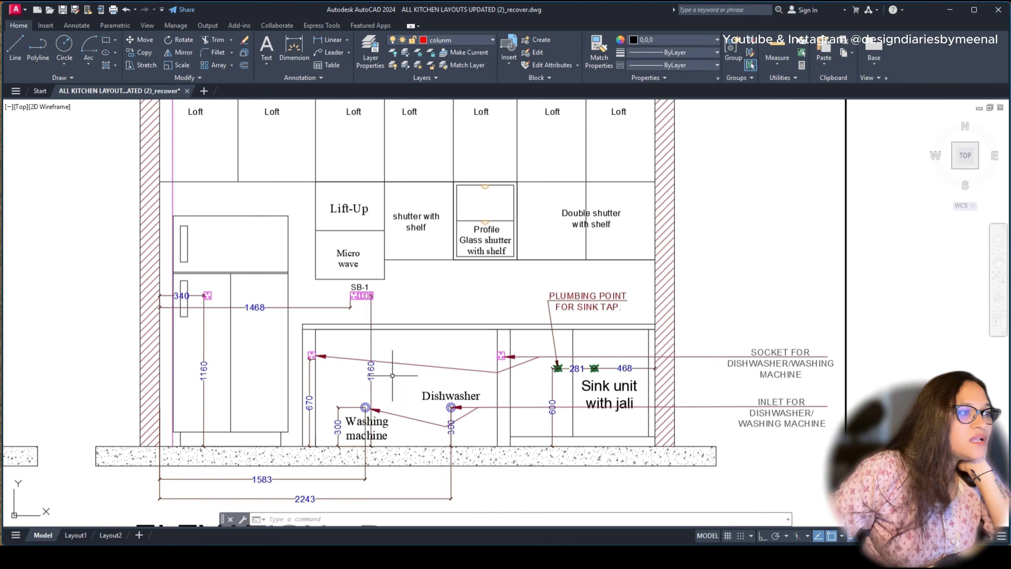
scroll(705, 192, down, 5)
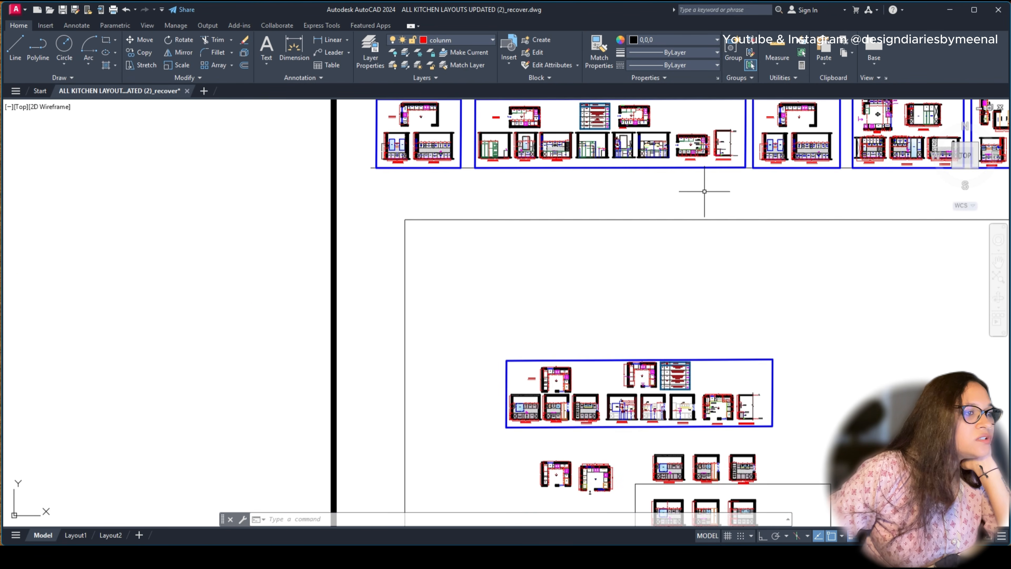
Step: Compare the three new wall elevations with the reference elevations above them and the complete reference sheet
middle_drag(705, 191, 571, 59)
scroll(501, 287, up, 6)
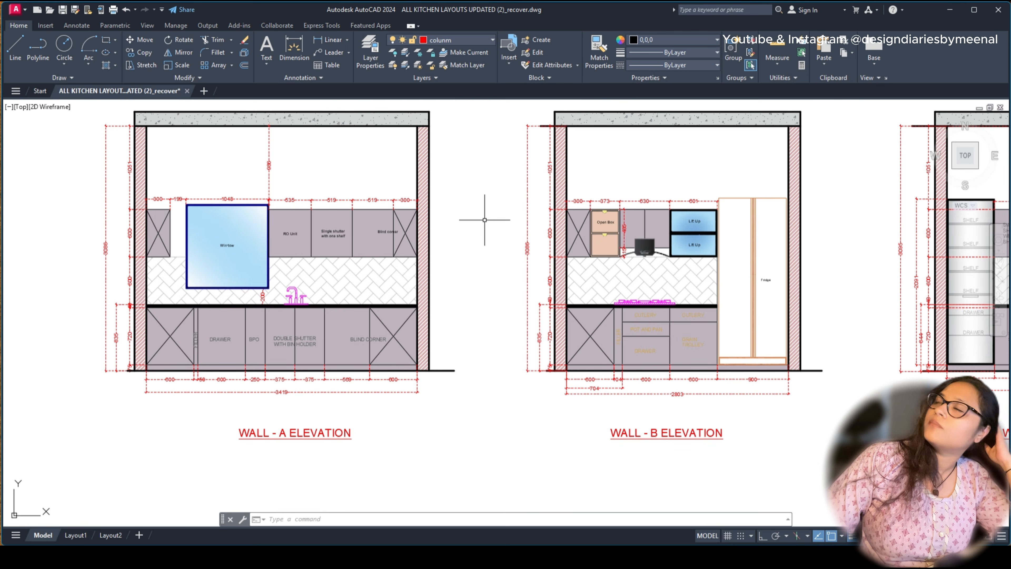
scroll(486, 220, down, 4)
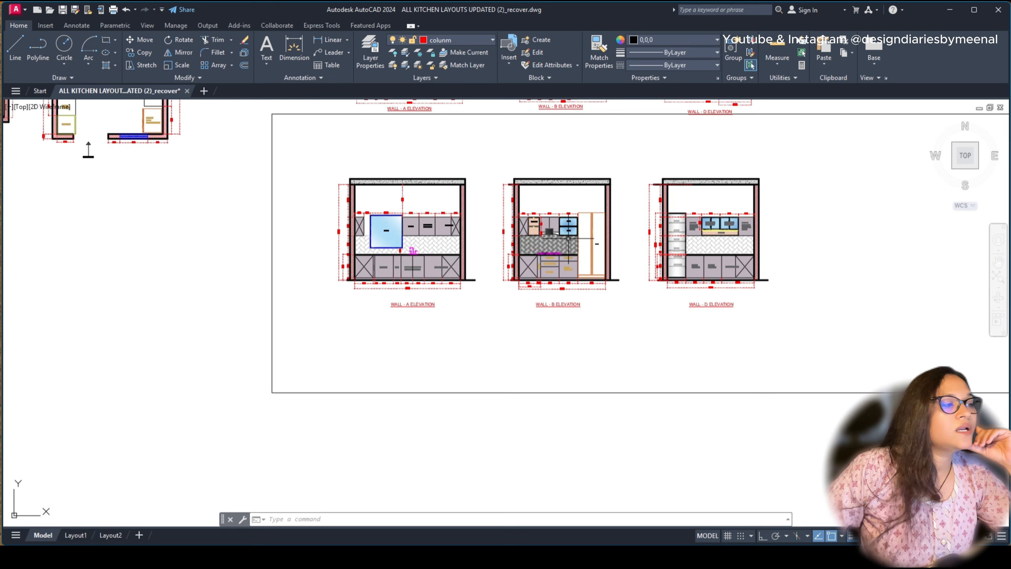
middle_drag(549, 164, 500, 309)
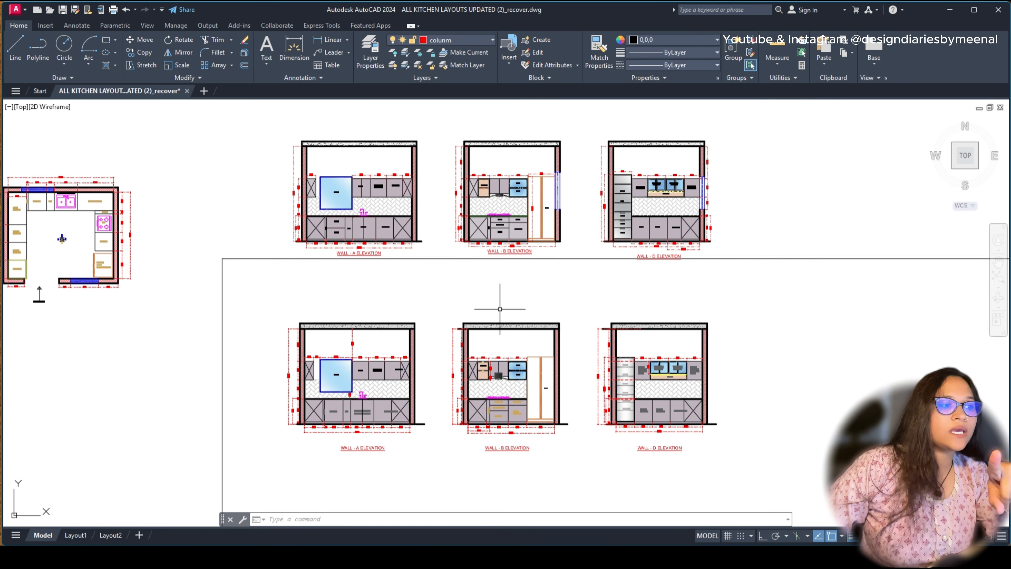
click(724, 127)
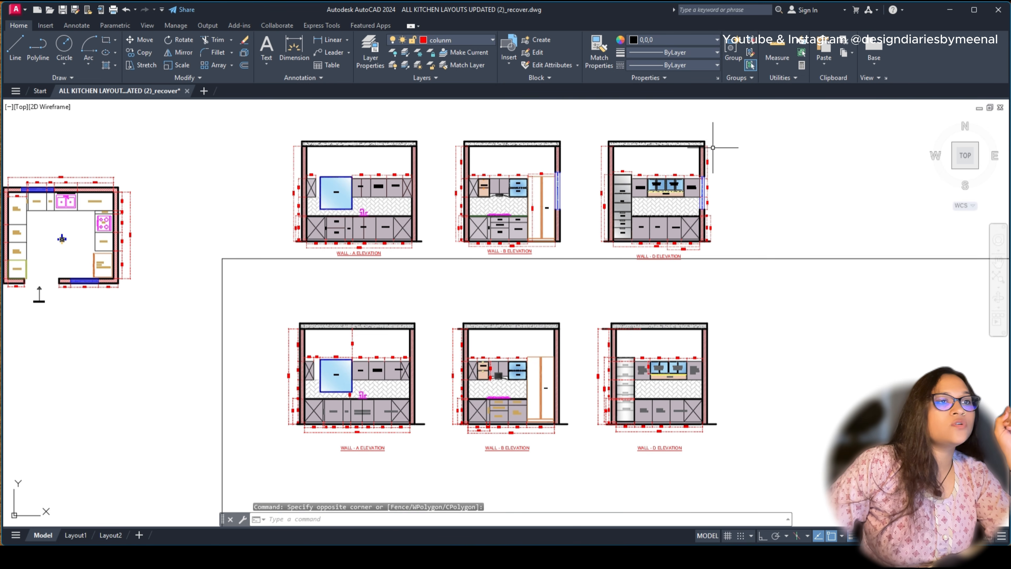
scroll(713, 223, down, 4)
middle_drag(655, 168, 645, 317)
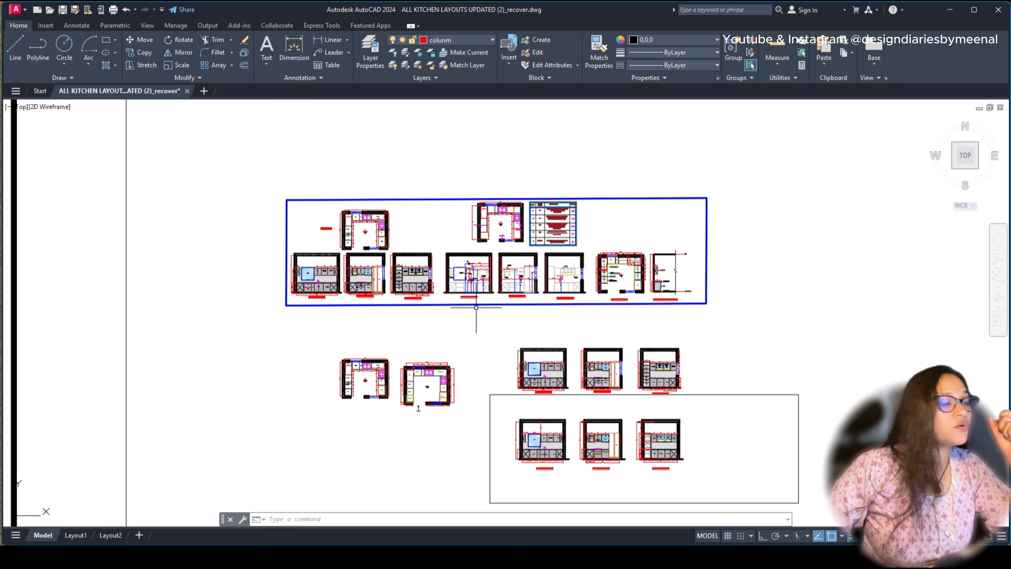
scroll(477, 307, up, 3)
scroll(536, 246, down, 2)
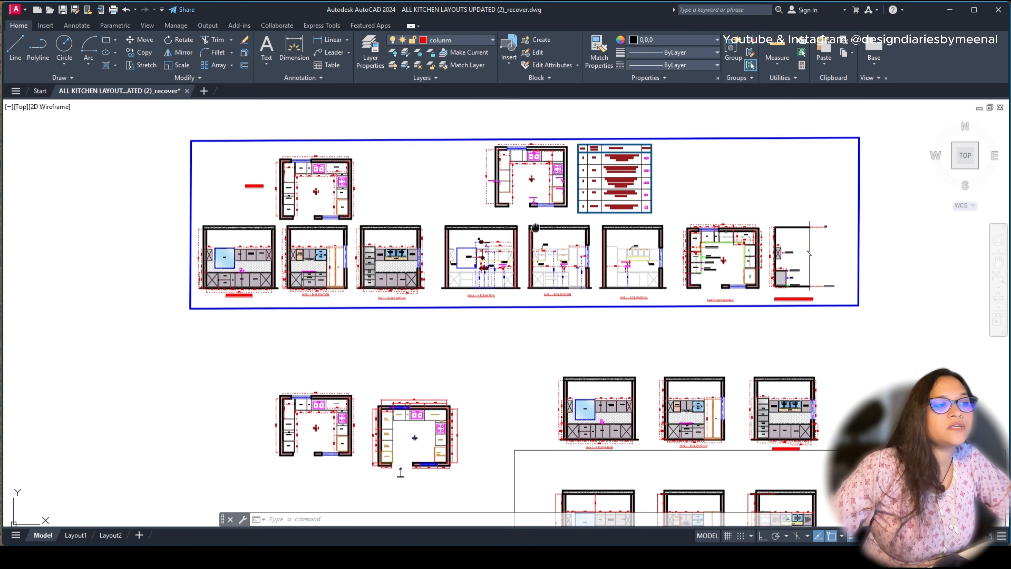
Step: Survey the other kitchen layout sheets in the file and inspect the titled Wall A, B and D elevations
scroll(536, 246, down, 5)
middle_drag(577, 157, 552, 296)
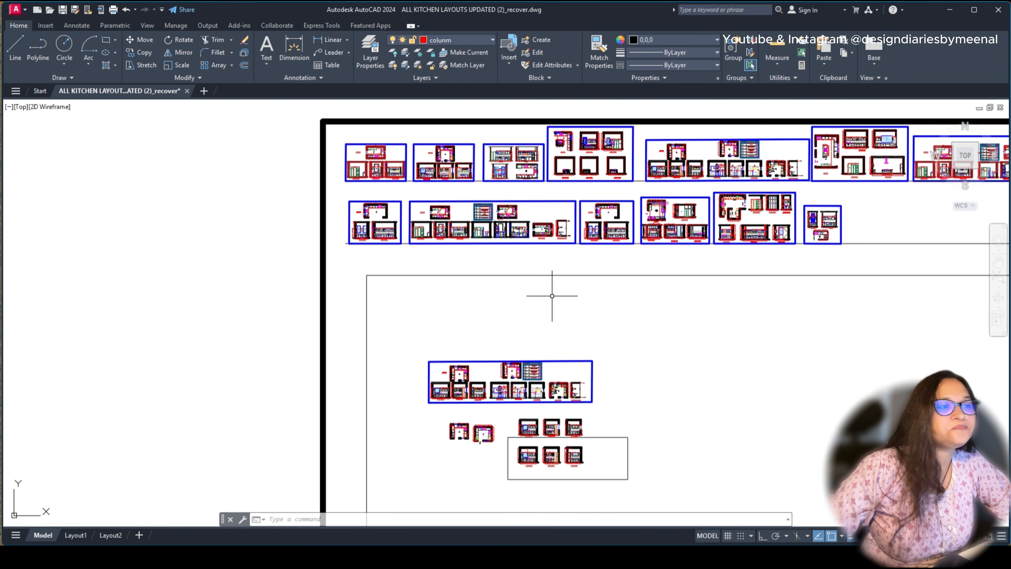
scroll(600, 160, up, 5)
scroll(566, 163, up, 2)
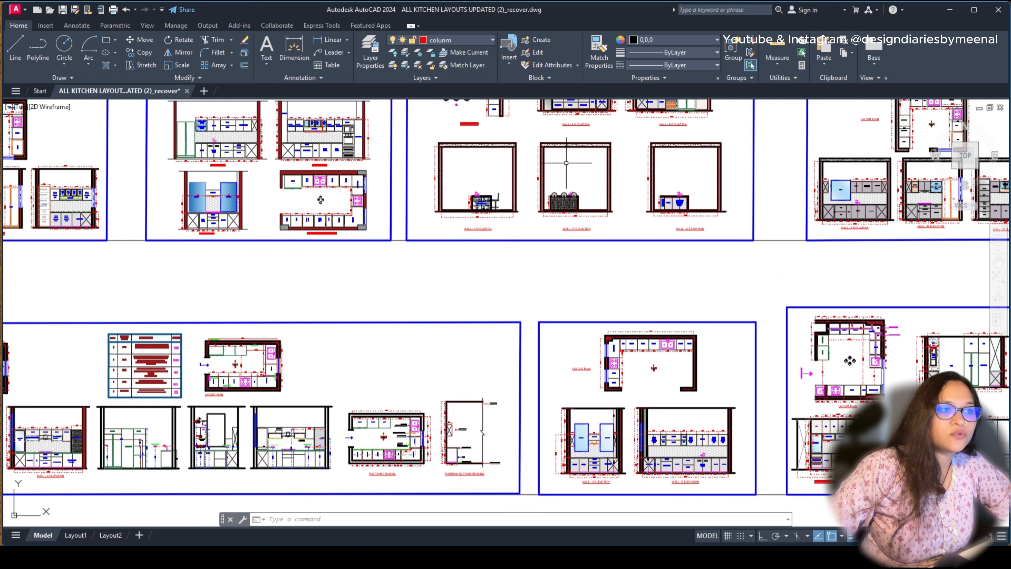
scroll(566, 162, down, 2)
middle_drag(502, 366, 514, 348)
scroll(689, 183, down, 3)
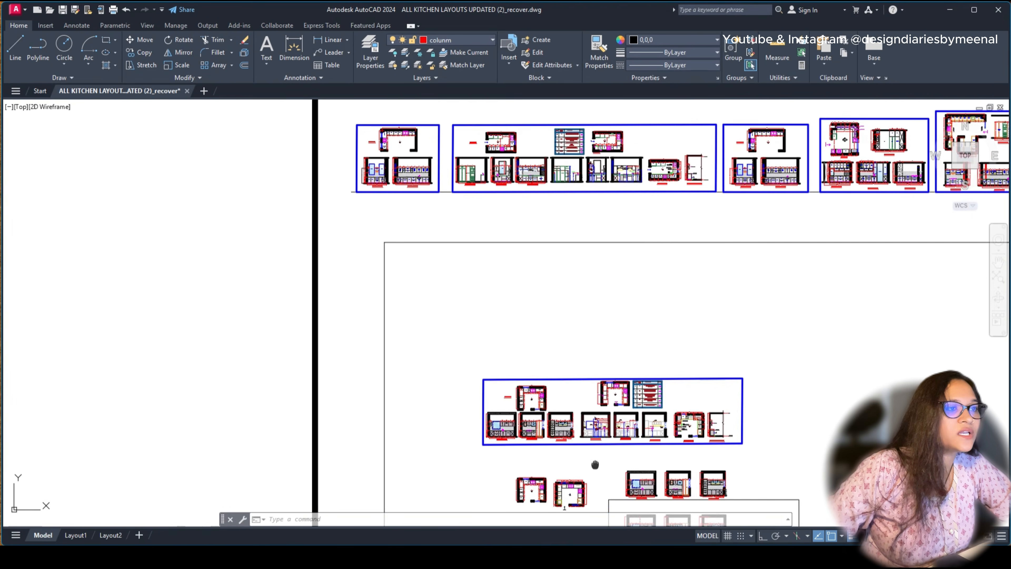
middle_drag(593, 458, 548, 278)
scroll(574, 275, up, 3)
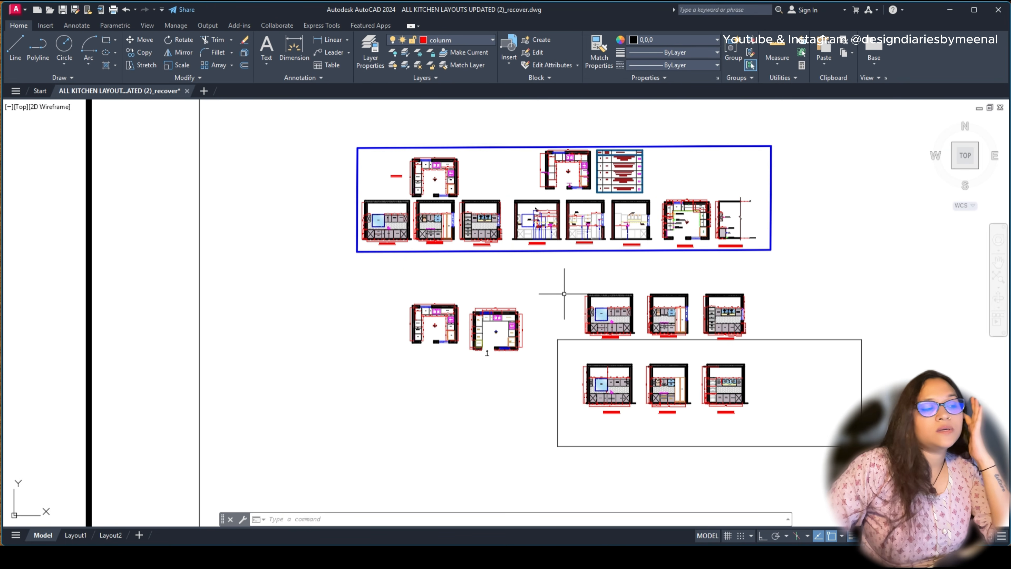
middle_drag(630, 285, 499, 282)
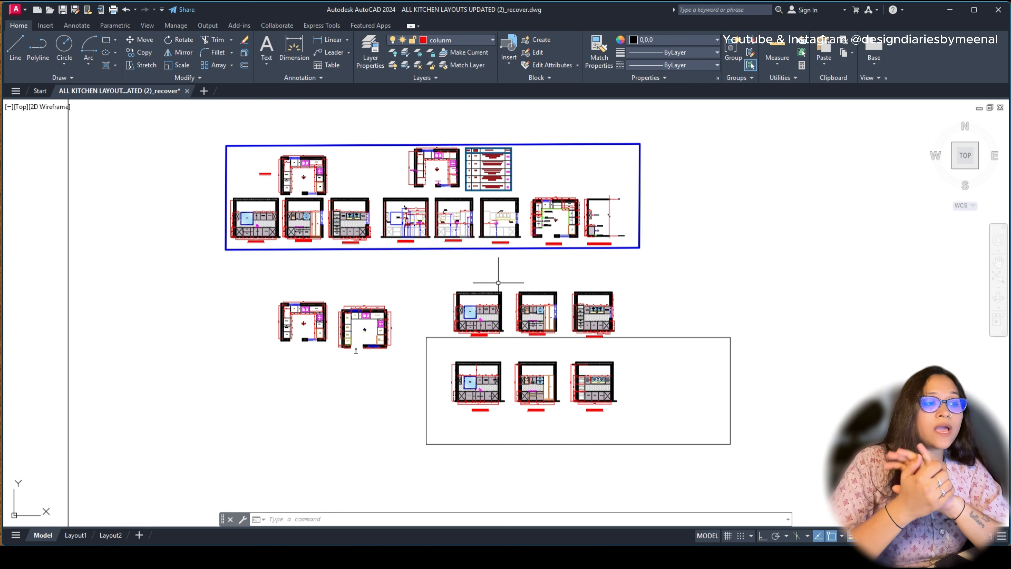
scroll(498, 282, up, 3)
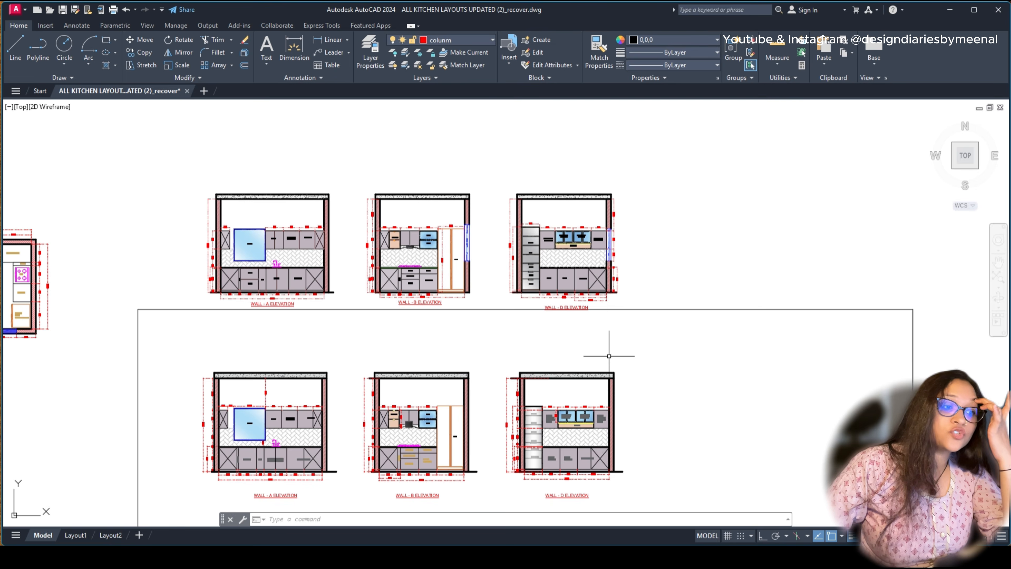
scroll(606, 289, up, 3)
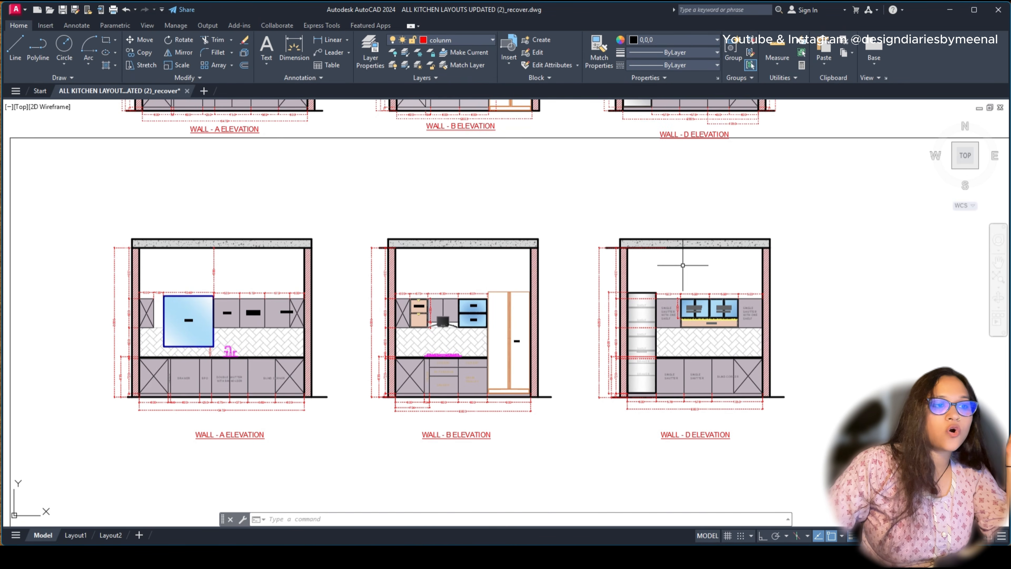